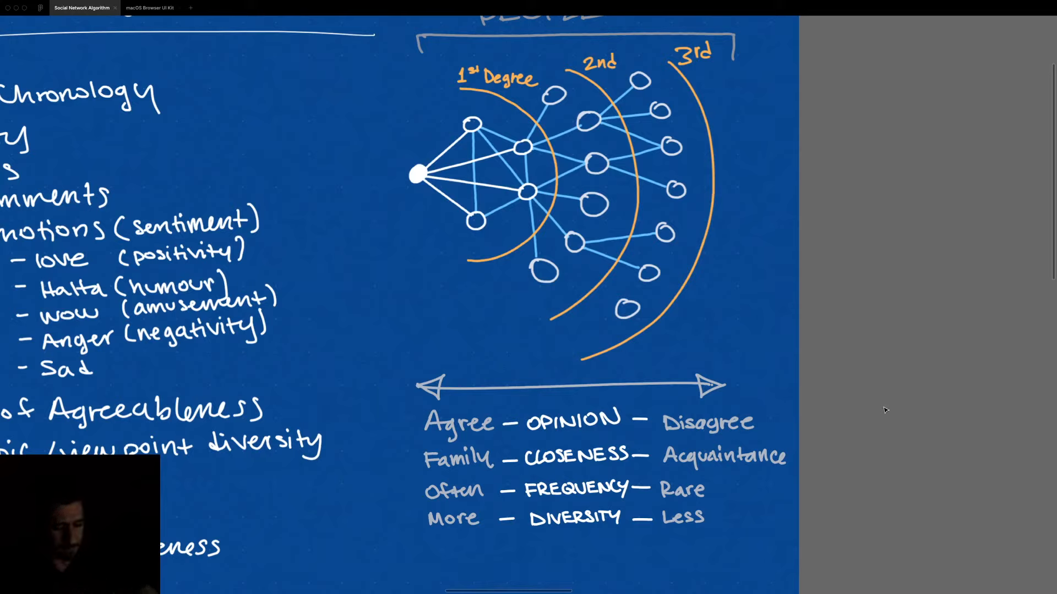
Examine the Facebook Algorithm Notes board and the Social Network Transparency sketch.
{"action": "scroll", "coordinate": [885, 410], "scroll_direction": "down", "scroll_amount": 5}
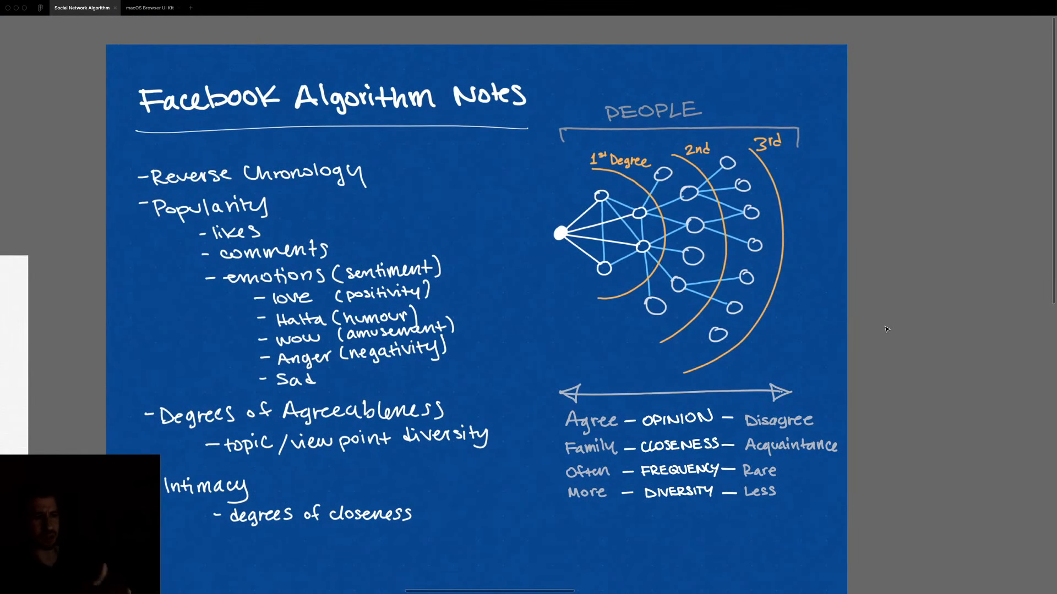
{"action": "scroll", "coordinate": [897, 330], "scroll_direction": "left", "scroll_amount": 2}
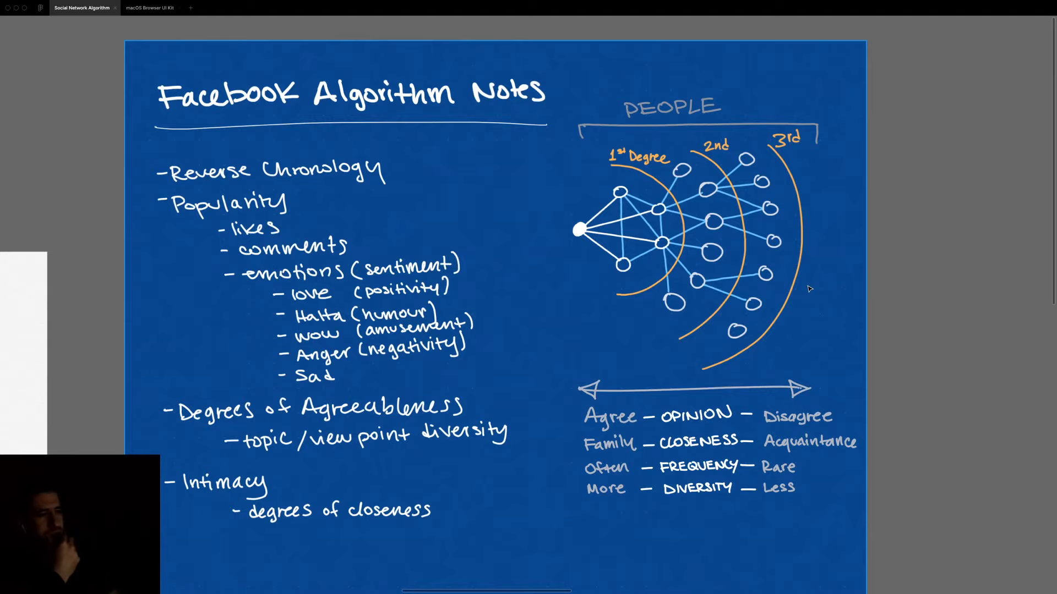
{"action": "scroll", "coordinate": [809, 289], "scroll_direction": "down", "scroll_amount": 5}
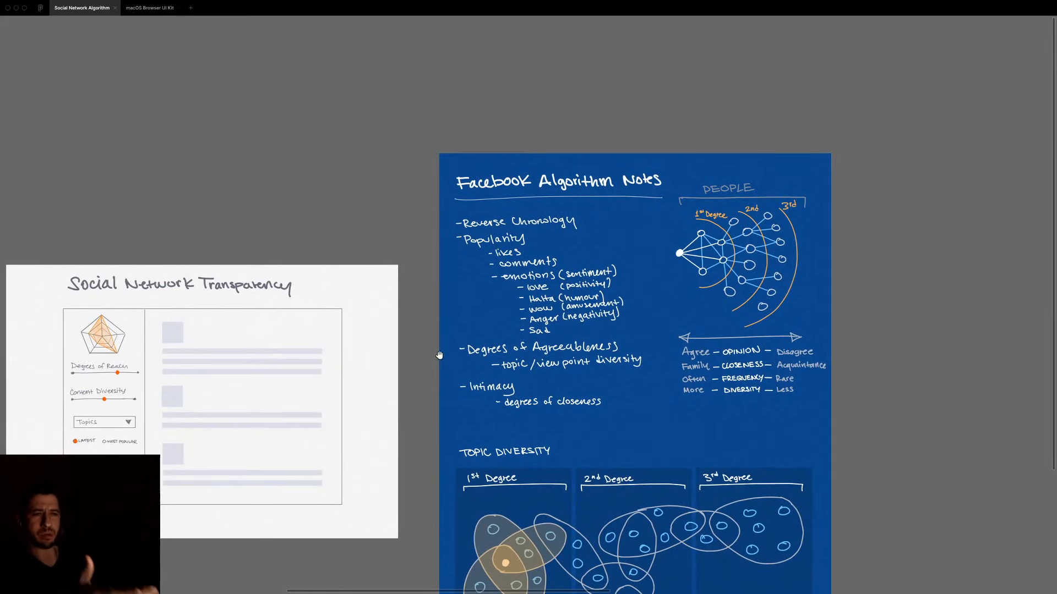
{"action": "scroll", "coordinate": [439, 354], "scroll_direction": "left", "scroll_amount": 5}
{"action": "scroll", "coordinate": [367, 373], "scroll_direction": "up", "scroll_amount": 3}
{"action": "scroll", "coordinate": [367, 372], "scroll_direction": "up", "scroll_amount": 2}
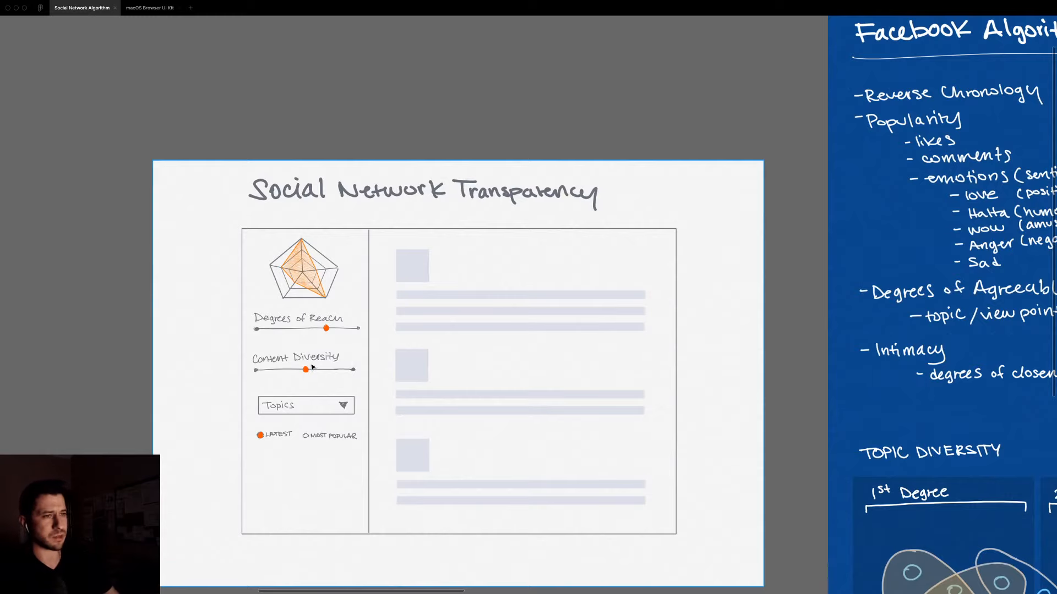
{"action": "scroll", "coordinate": [524, 360], "scroll_direction": "down", "scroll_amount": 3}
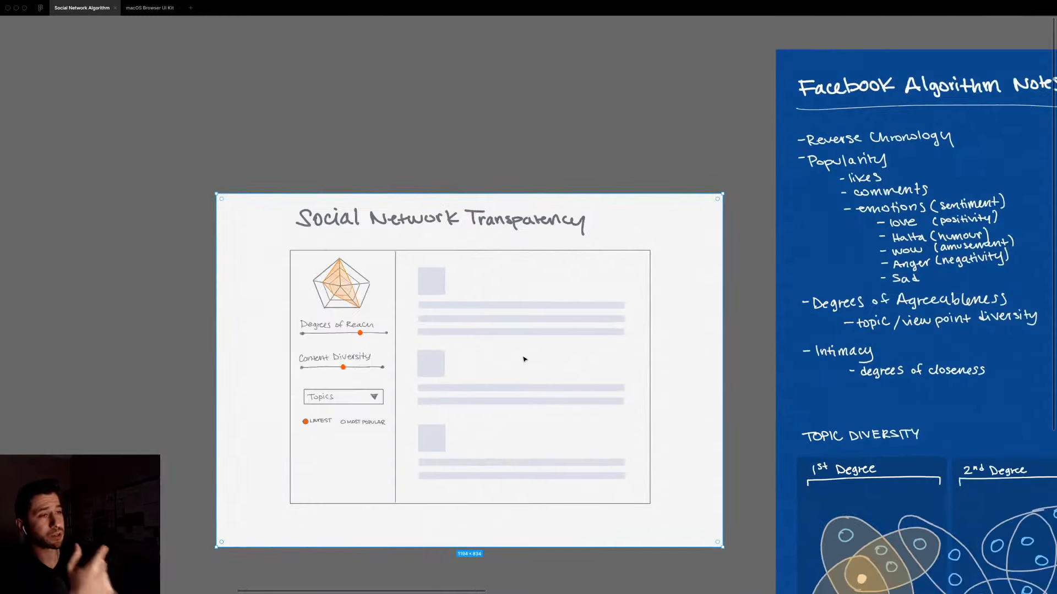
{"action": "scroll", "coordinate": [572, 351], "scroll_direction": "down", "scroll_amount": 5}
{"action": "scroll", "coordinate": [572, 351], "scroll_direction": "down", "scroll_amount": 2}
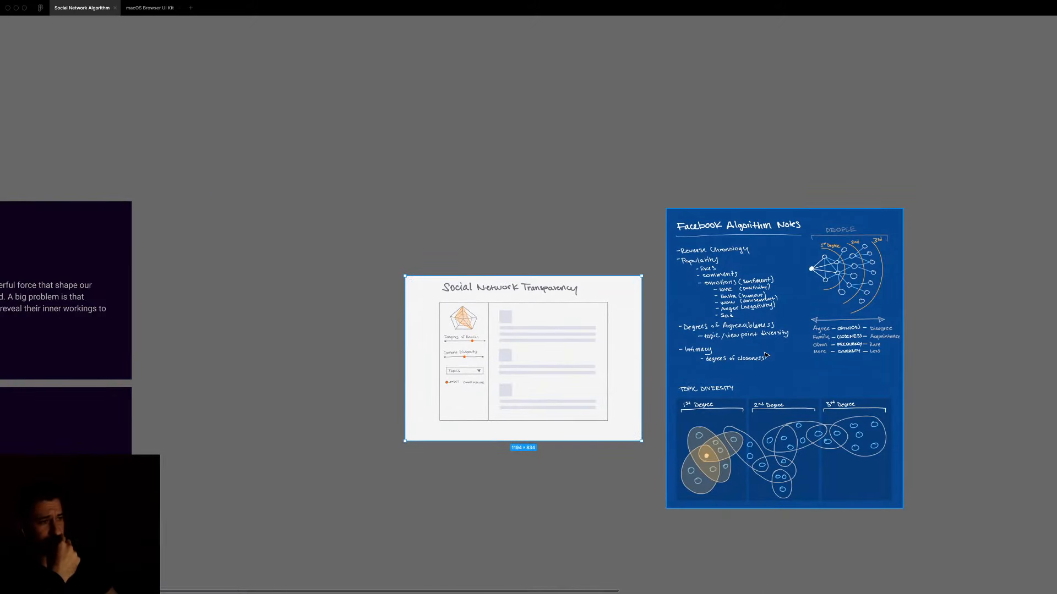
Examine the layout of the Facebook home page image beyond the notes board.
{"action": "scroll", "coordinate": [766, 355], "scroll_direction": "right", "scroll_amount": 5}
{"action": "scroll", "coordinate": [677, 331], "scroll_direction": "down", "scroll_amount": 2}
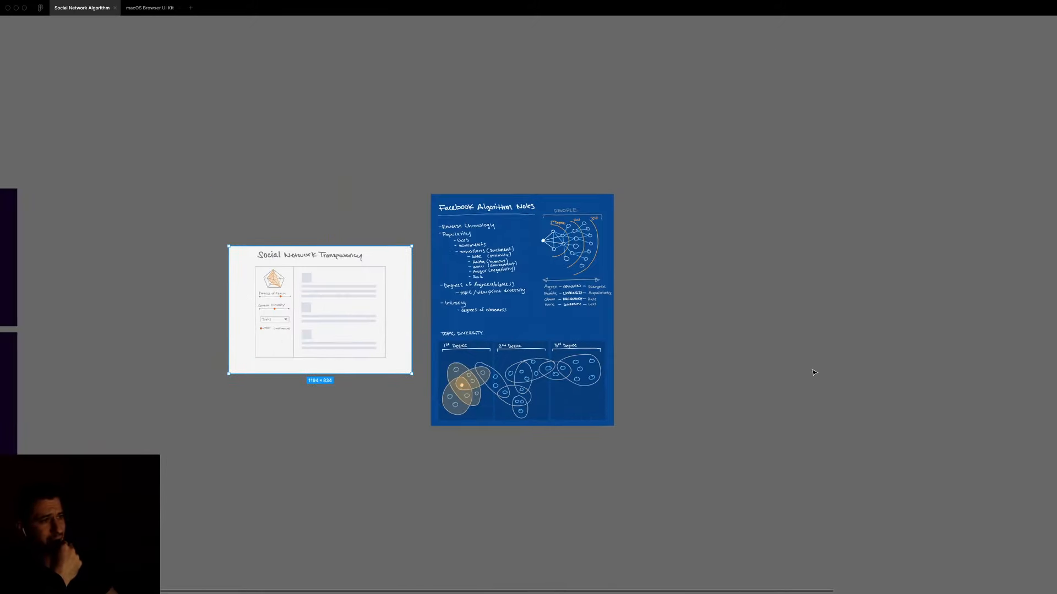
{"action": "scroll", "coordinate": [432, 305], "scroll_direction": "right", "scroll_amount": 8}
{"action": "scroll", "coordinate": [602, 289], "scroll_direction": "right", "scroll_amount": 6}
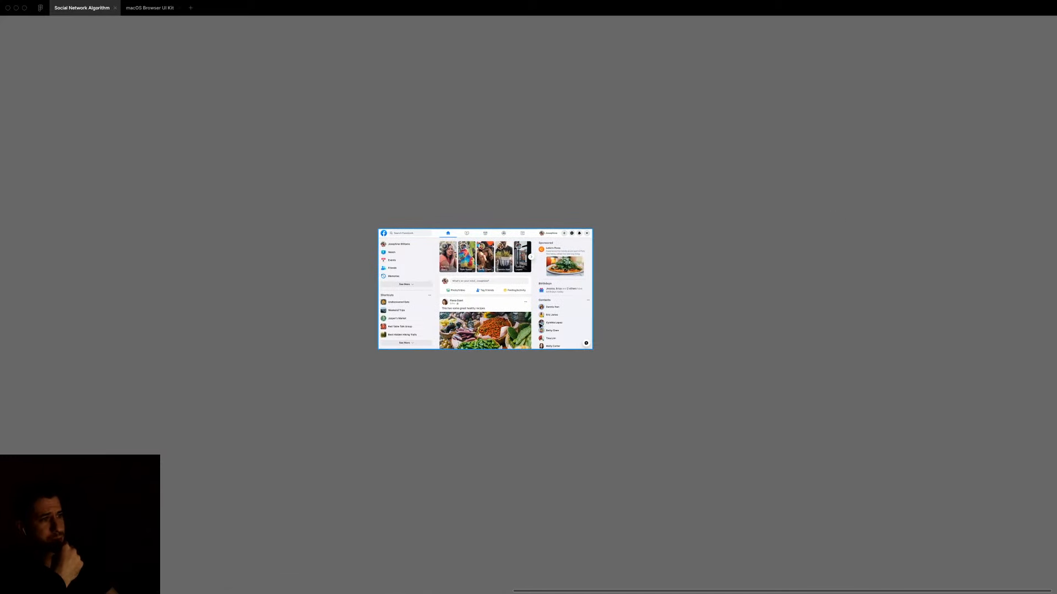
{"action": "scroll", "coordinate": [404, 284], "scroll_direction": "up", "scroll_amount": 5}
{"action": "scroll", "coordinate": [405, 284], "scroll_direction": "up", "scroll_amount": 6}
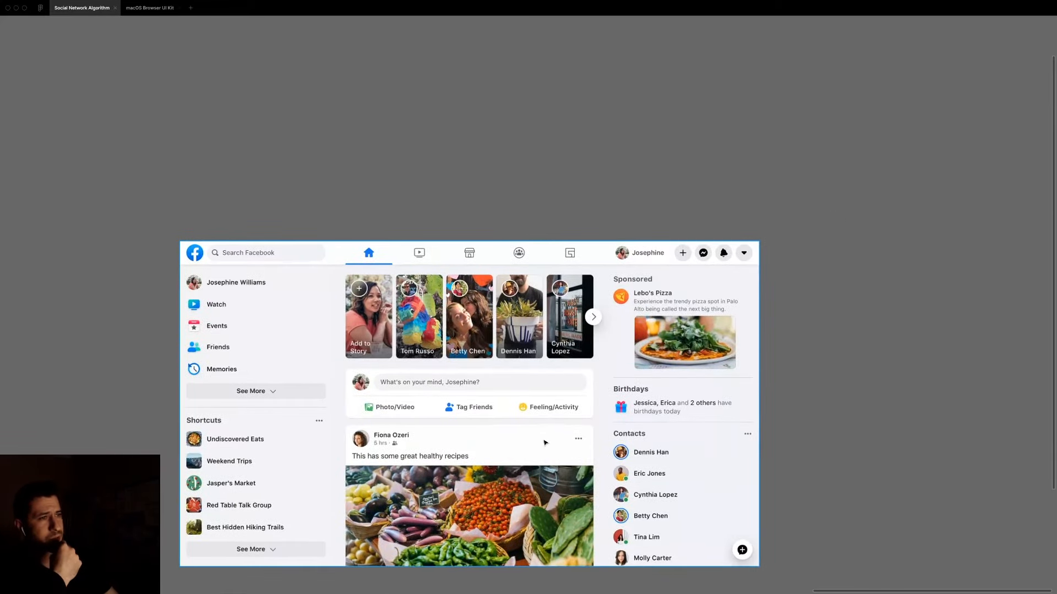
{"action": "scroll", "coordinate": [576, 439], "scroll_direction": "right", "scroll_amount": 5}
{"action": "scroll", "coordinate": [577, 378], "scroll_direction": "up", "scroll_amount": 3}
{"action": "left_click_drag", "start_coordinate": [577, 378], "coordinate": [613, 371]}
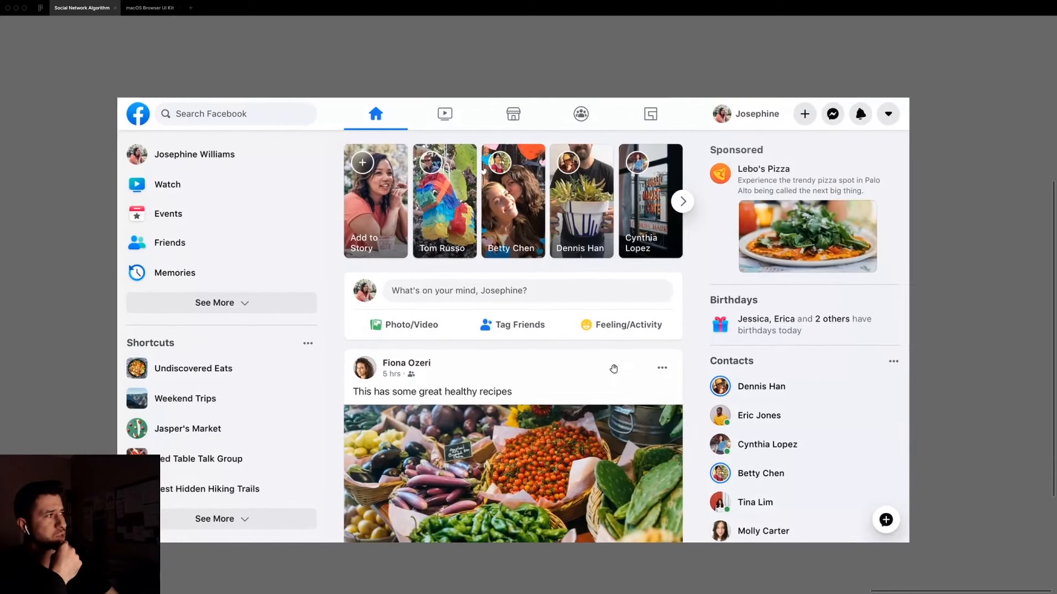
Cover the Facebook page's header with a 1400 × 58 rectangle and give it the near-black fill 121212.
{"action": "key", "text": "F1"}
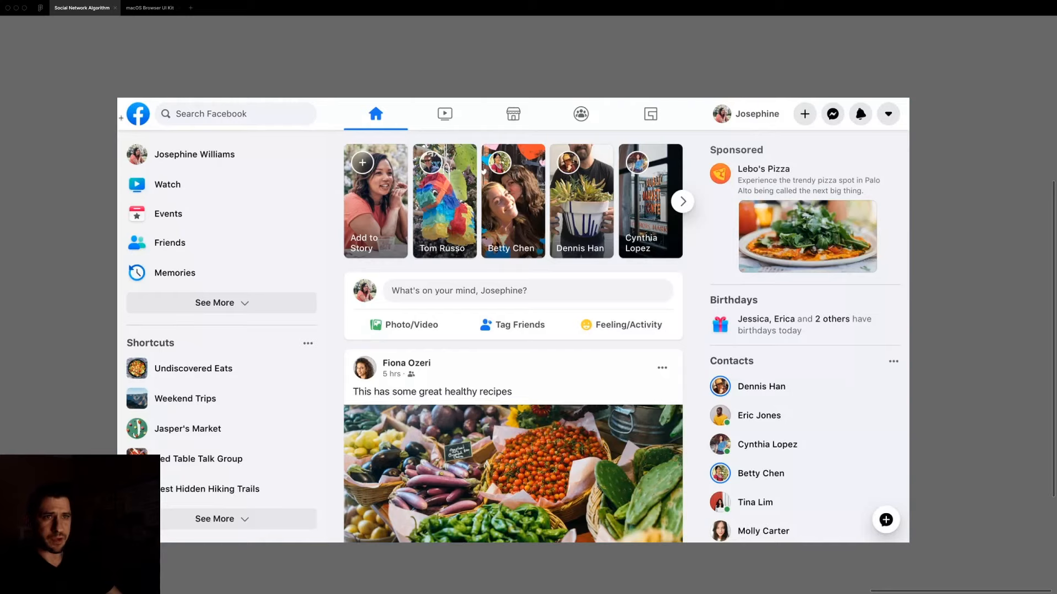
{"action": "left_click_drag", "start_coordinate": [117, 131], "coordinate": [909, 98]}
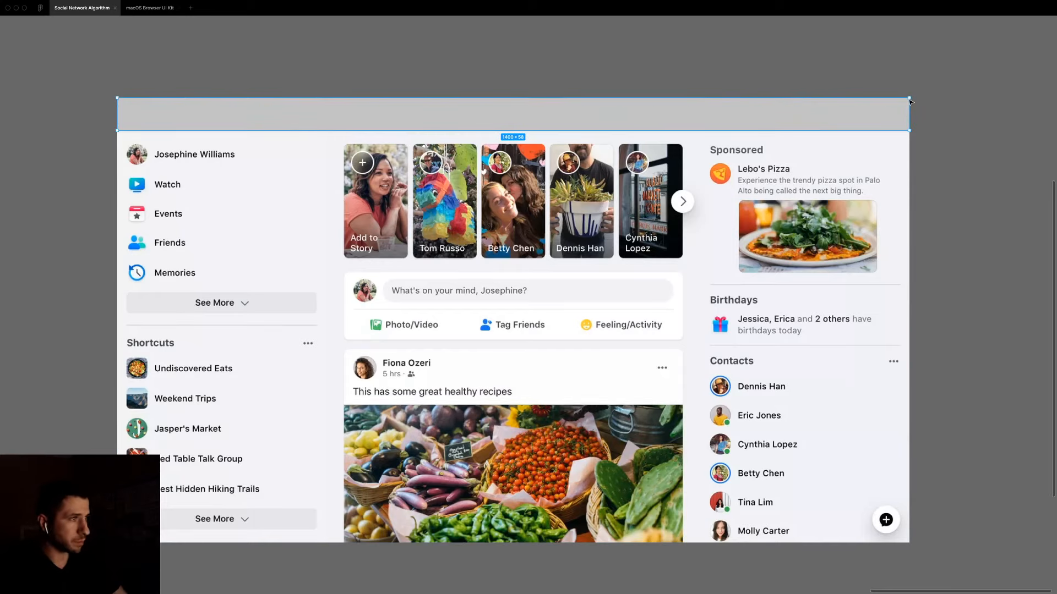
{"action": "key", "text": "ctrl+backslash"}
{"action": "left_click", "coordinate": [967, 169]}
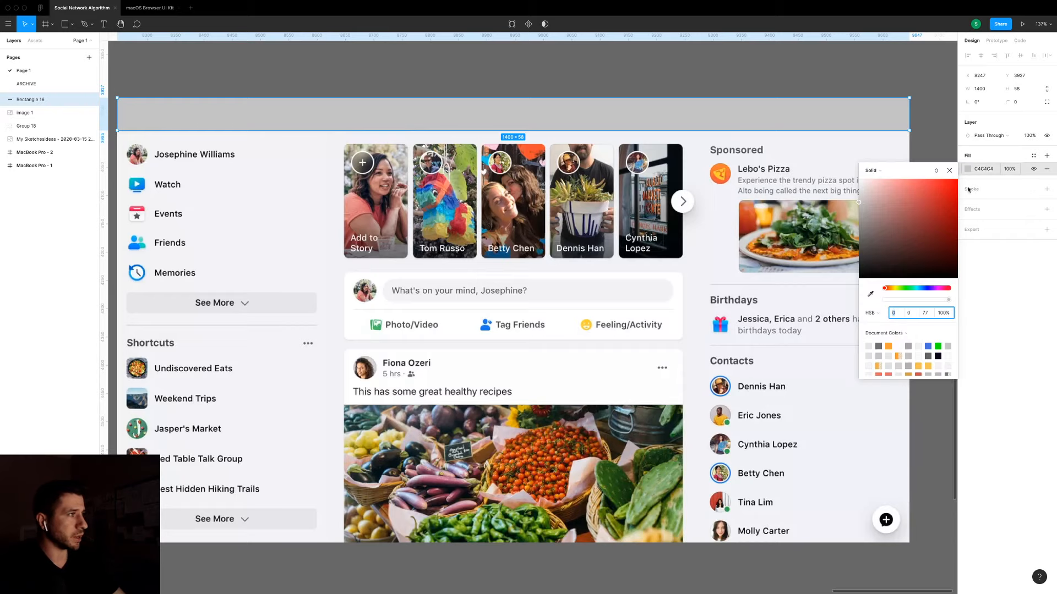
{"action": "left_click_drag", "start_coordinate": [815, 240], "coordinate": [800, 273]}
{"action": "left_click", "coordinate": [175, 62]}
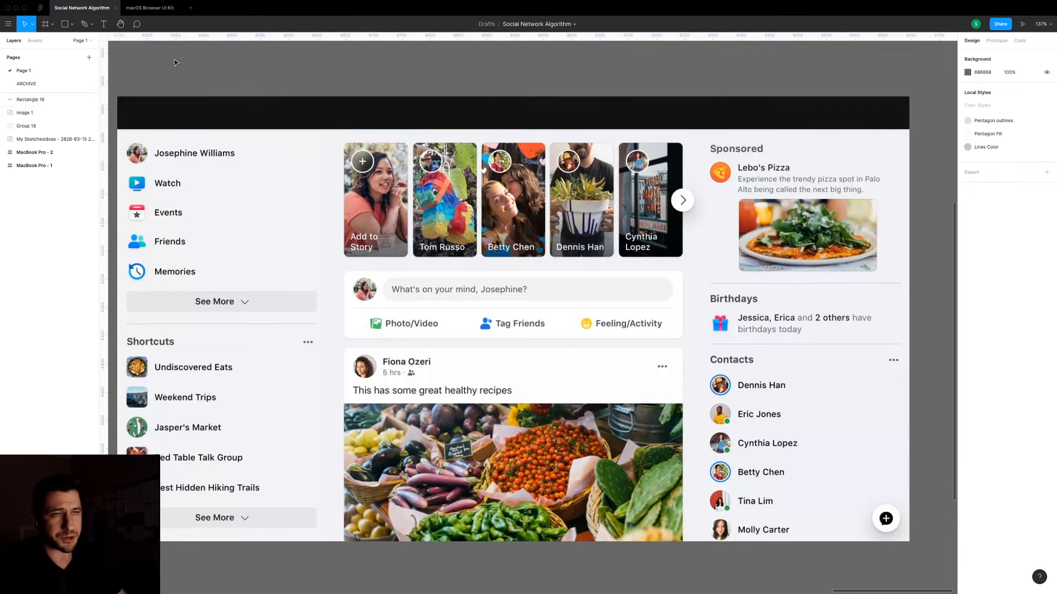
Change the header rectangle's fill to dark grey 4D4D4D.
{"action": "scroll", "coordinate": [175, 62], "scroll_direction": "down", "scroll_amount": 1}
{"action": "left_click_drag", "start_coordinate": [220, 75], "coordinate": [273, 68]}
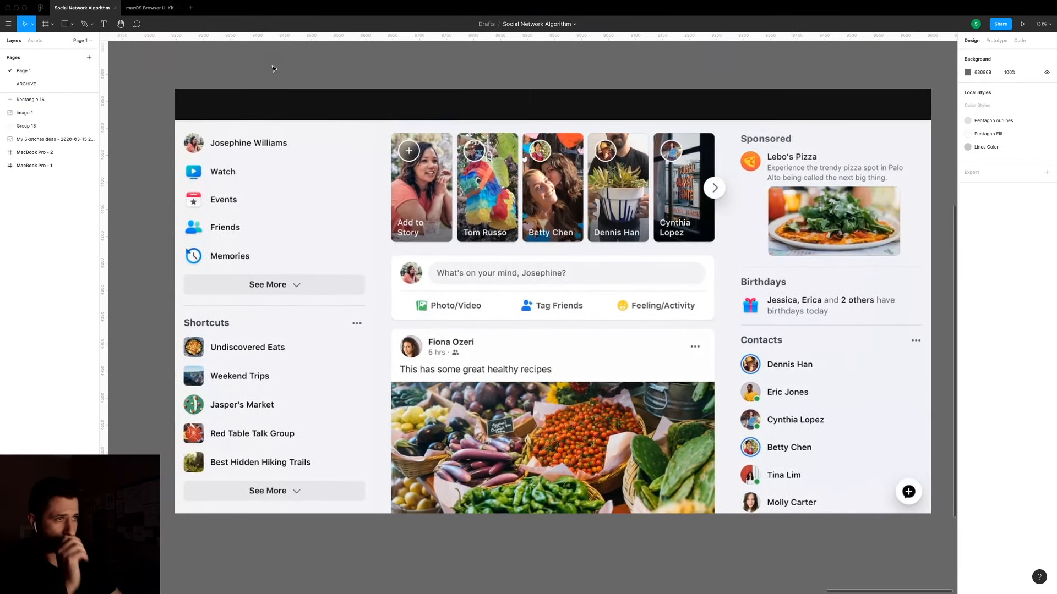
{"action": "left_click", "coordinate": [300, 118]}
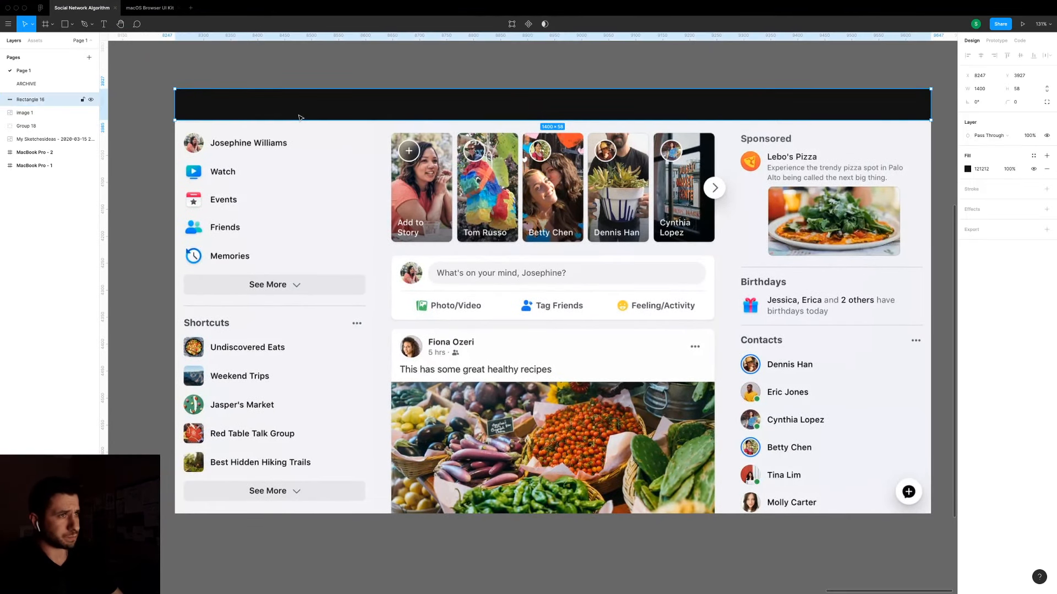
{"action": "left_click", "coordinate": [967, 169]}
{"action": "left_click", "coordinate": [879, 255]}
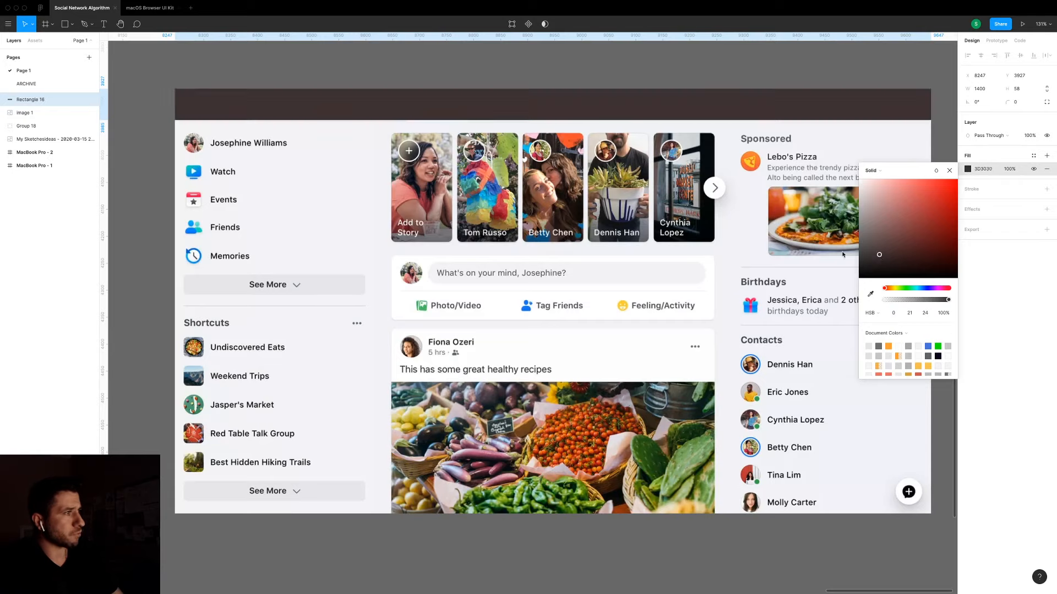
{"action": "left_click", "coordinate": [523, 81]}
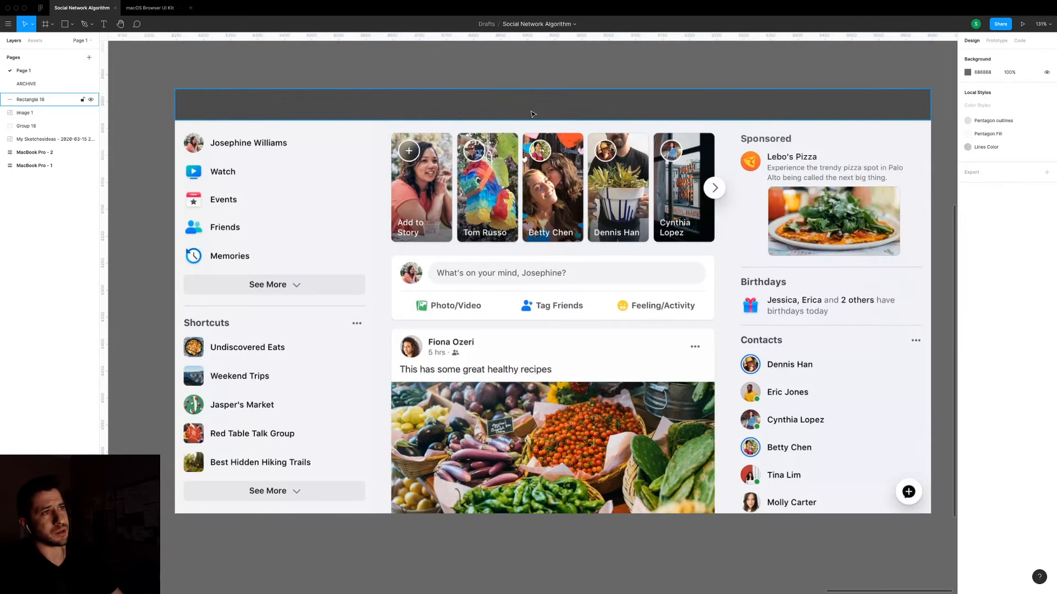
Duplicate the header rectangle and resize the copy to 368 × 704 so that it covers the page's navigation and shortcuts column.
{"action": "left_click_drag", "start_coordinate": [532, 114], "coordinate": [523, 158]}
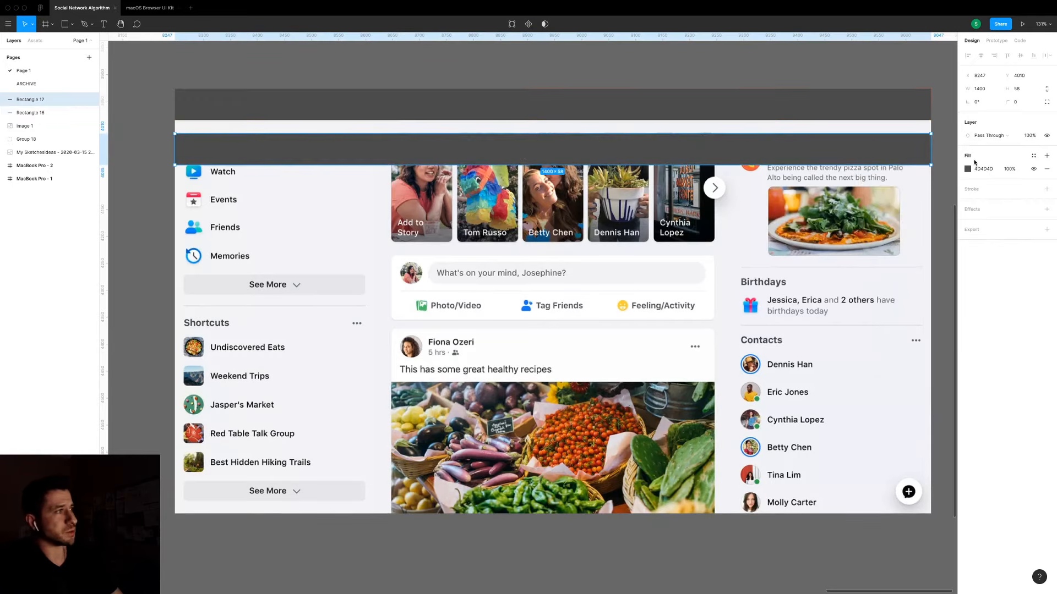
{"action": "left_click_drag", "start_coordinate": [930, 157], "coordinate": [374, 221]}
{"action": "left_click_drag", "start_coordinate": [267, 165], "coordinate": [263, 488]}
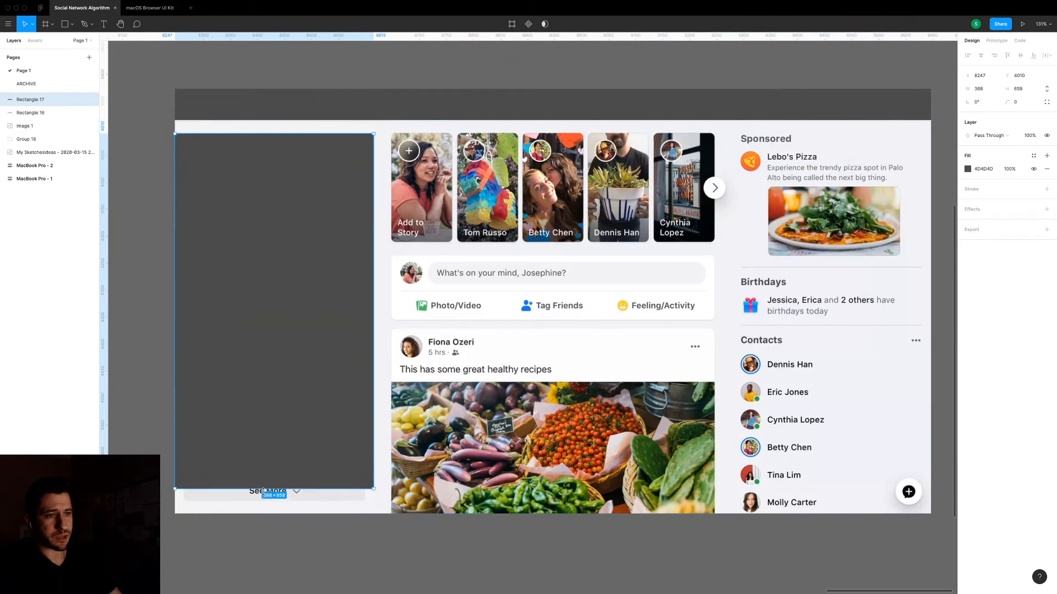
Set the fill opacity of the header and navigation column rectangles to 60%.
{"action": "left_click", "coordinate": [463, 103], "text": "shift"}
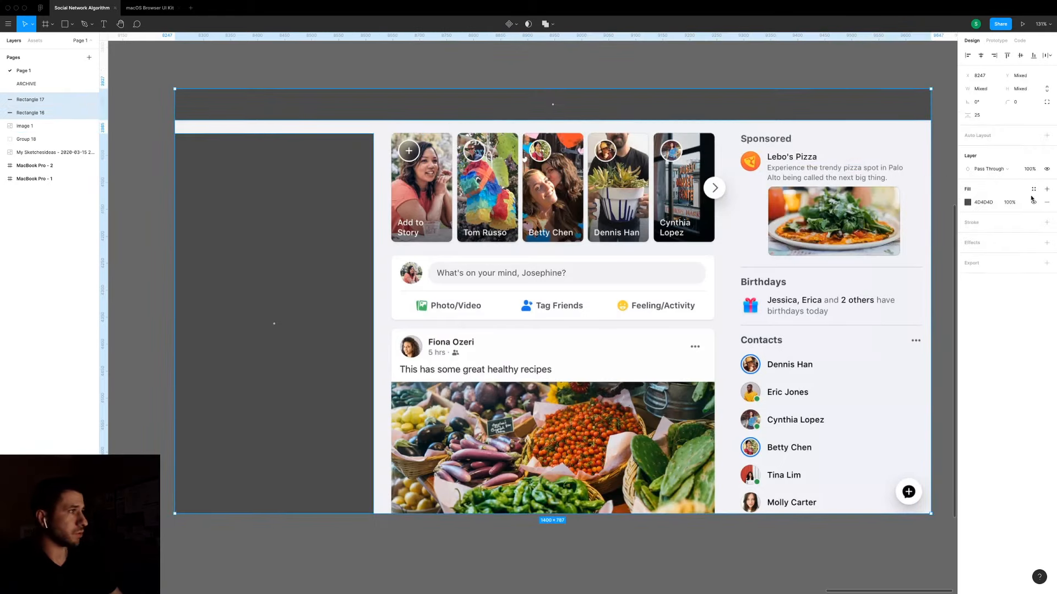
{"action": "left_click", "coordinate": [1009, 202]}
{"action": "type", "text": "90"}
{"action": "key", "text": "Return"}
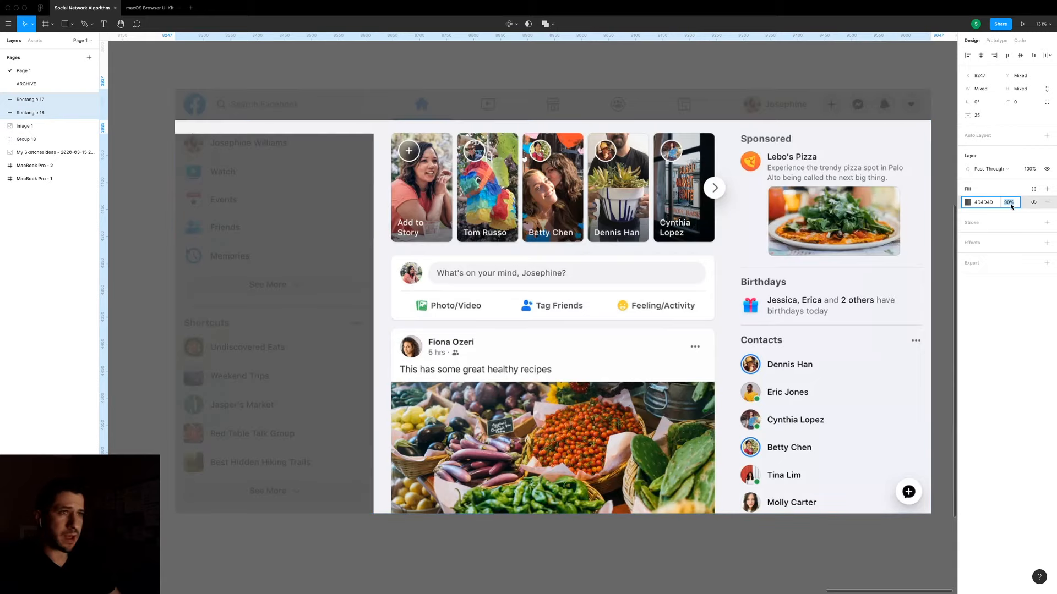
{"action": "key", "text": "shift+Down"}
{"action": "key", "text": "shift+Down"}
{"action": "key", "text": "shift+Down"}
{"action": "left_click", "coordinate": [396, 65]}
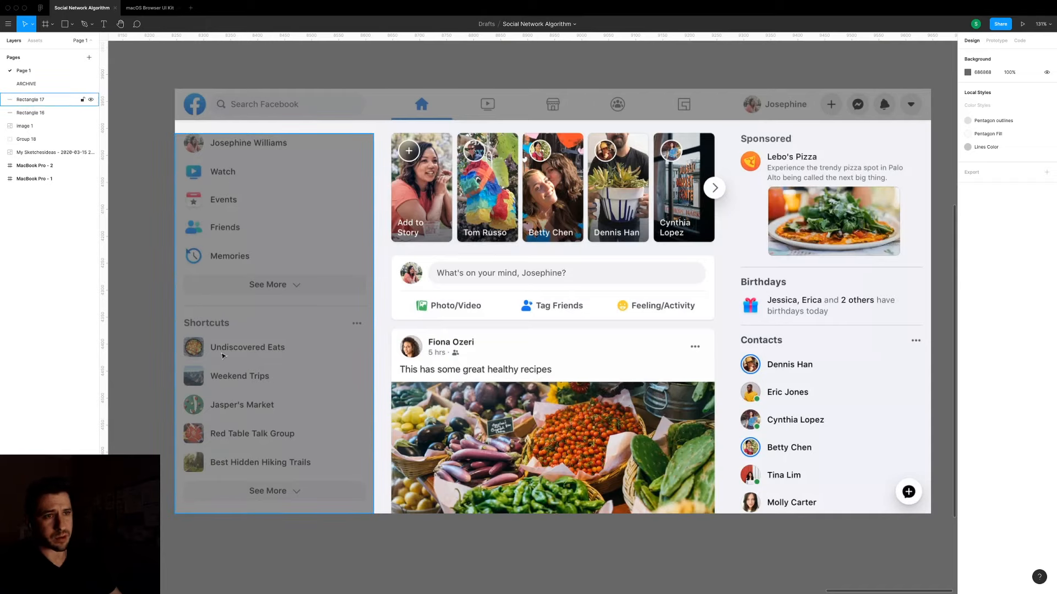
Copy the navigation column overlay onto the contacts column and onto the central feed, widening the feed copy to 601.
{"action": "left_click", "coordinate": [290, 349]}
{"action": "left_click_drag", "start_coordinate": [291, 350], "coordinate": [828, 359]}
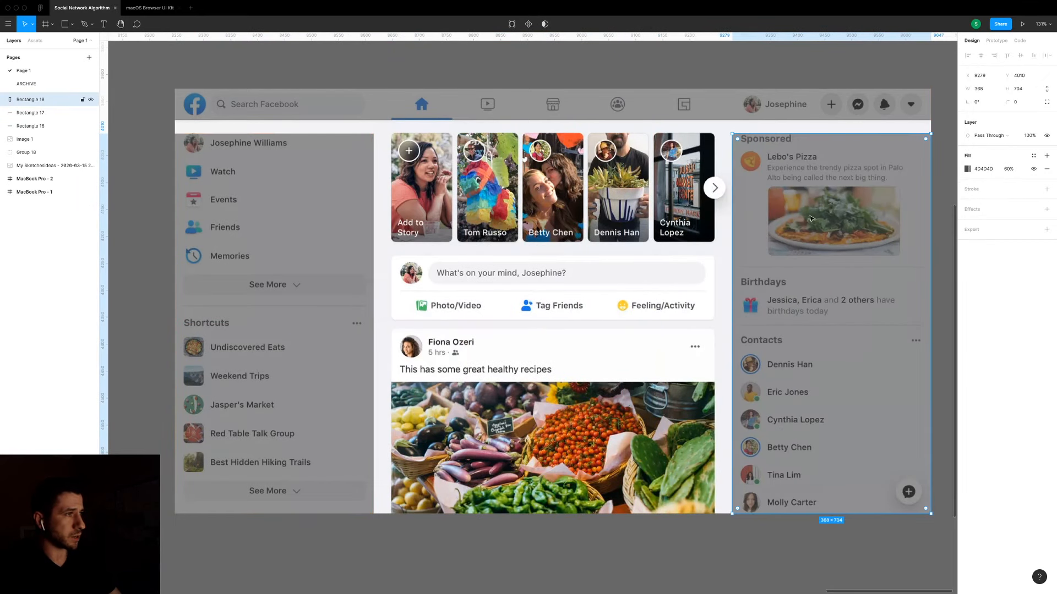
{"action": "left_click_drag", "start_coordinate": [829, 302], "coordinate": [488, 299]}
{"action": "left_click_drag", "start_coordinate": [588, 268], "coordinate": [714, 265]}
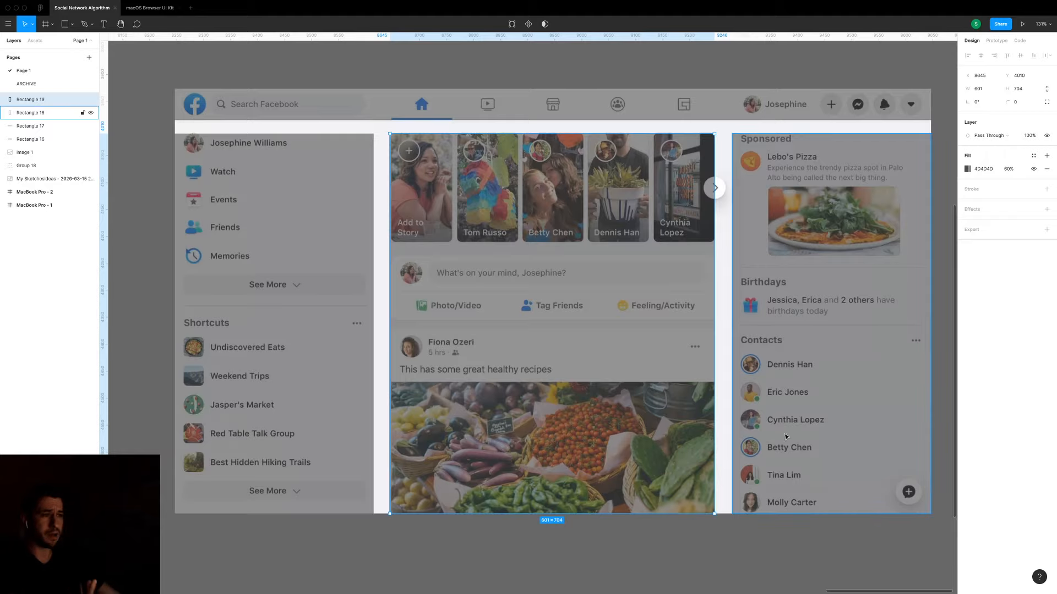
{"action": "left_click", "coordinate": [673, 543]}
Move the Facebook page image together with its overlay rectangles closer to the Facebook Algorithm Notes board.
{"action": "scroll", "coordinate": [672, 543], "scroll_direction": "down", "scroll_amount": 5}
{"action": "scroll", "coordinate": [375, 439], "scroll_direction": "down", "scroll_amount": 3}
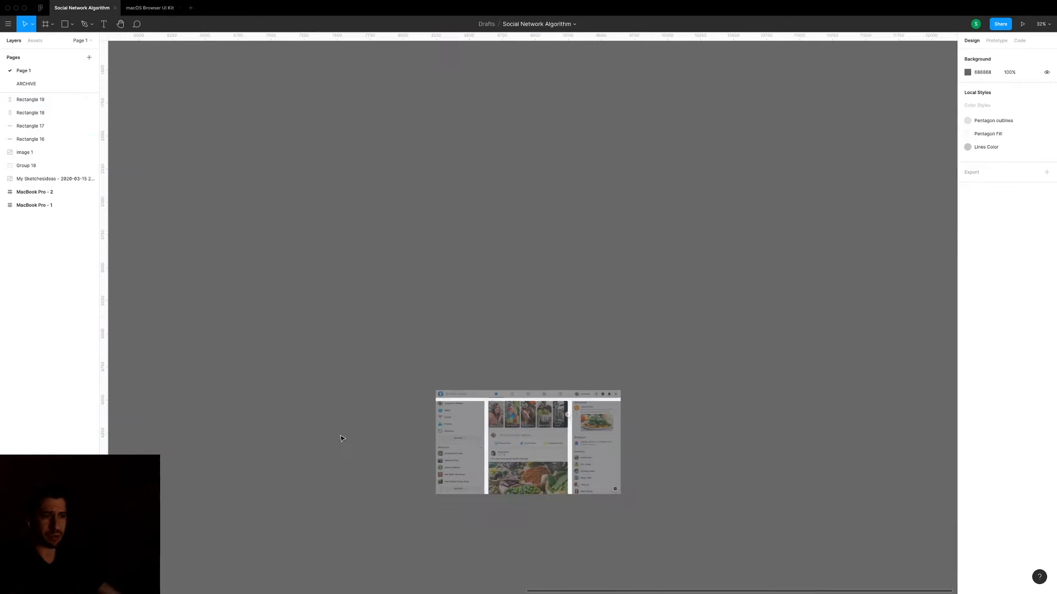
{"action": "left_click_drag", "start_coordinate": [343, 438], "coordinate": [647, 417]}
{"action": "left_click_drag", "start_coordinate": [660, 309], "coordinate": [955, 517]}
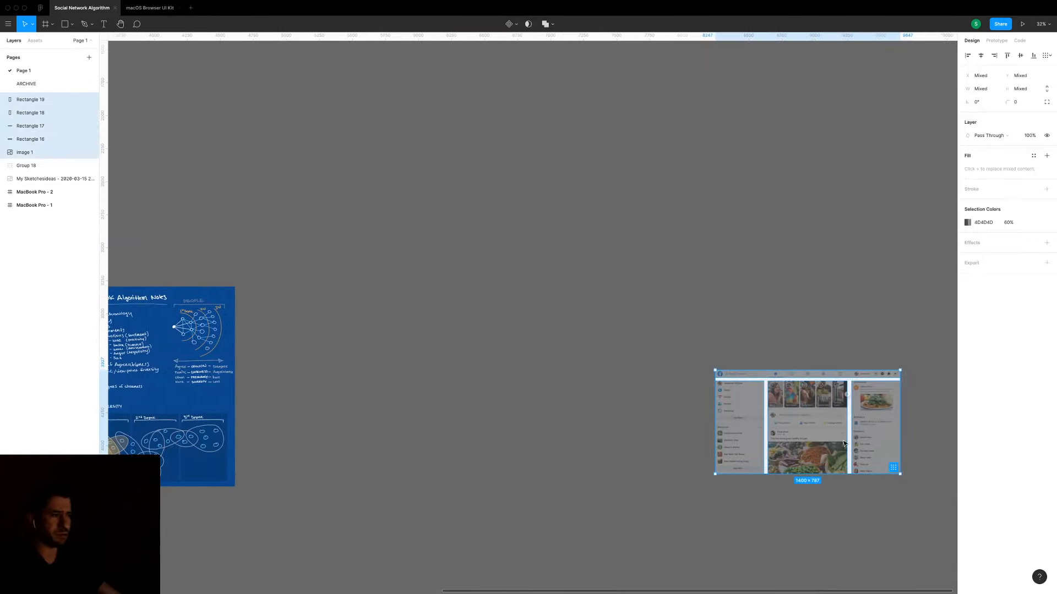
{"action": "left_click_drag", "start_coordinate": [825, 435], "coordinate": [409, 403]}
{"action": "scroll", "coordinate": [409, 403], "scroll_direction": "left", "scroll_amount": 5}
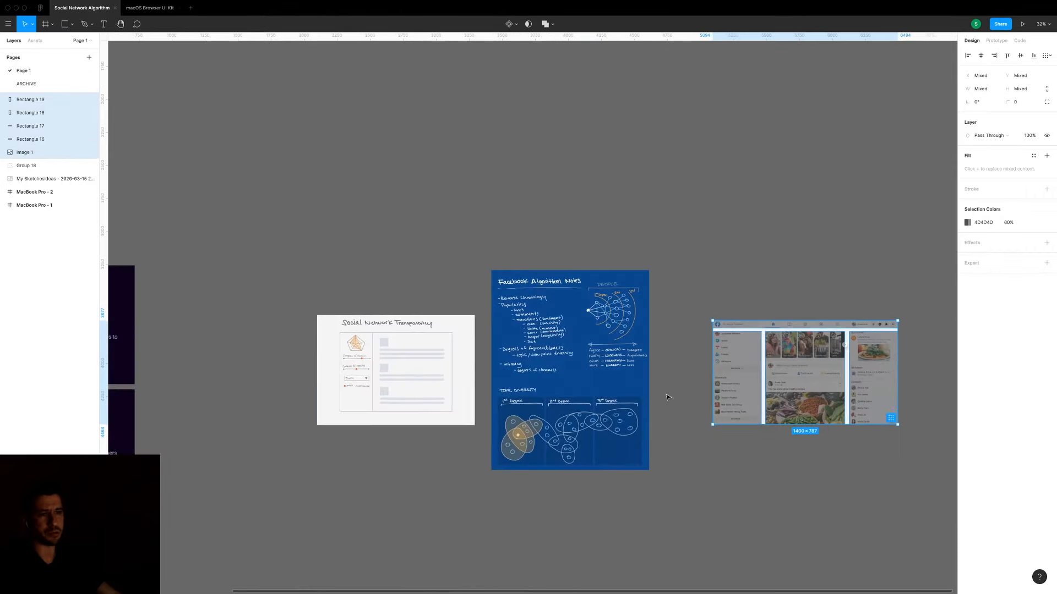
{"action": "scroll", "coordinate": [409, 403], "scroll_direction": "up", "scroll_amount": 3}
{"action": "key", "text": "Escape"}
Delete the three column overlays and the header overlay from the Facebook page image.
{"action": "scroll", "coordinate": [495, 429], "scroll_direction": "right", "scroll_amount": 10}
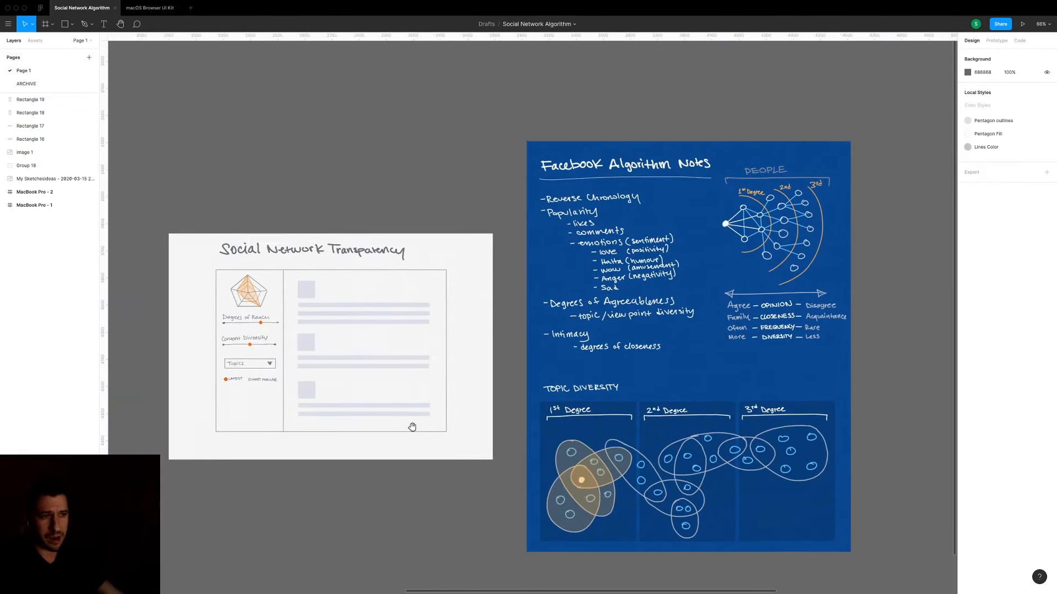
{"action": "scroll", "coordinate": [535, 485], "scroll_direction": "right", "scroll_amount": 1}
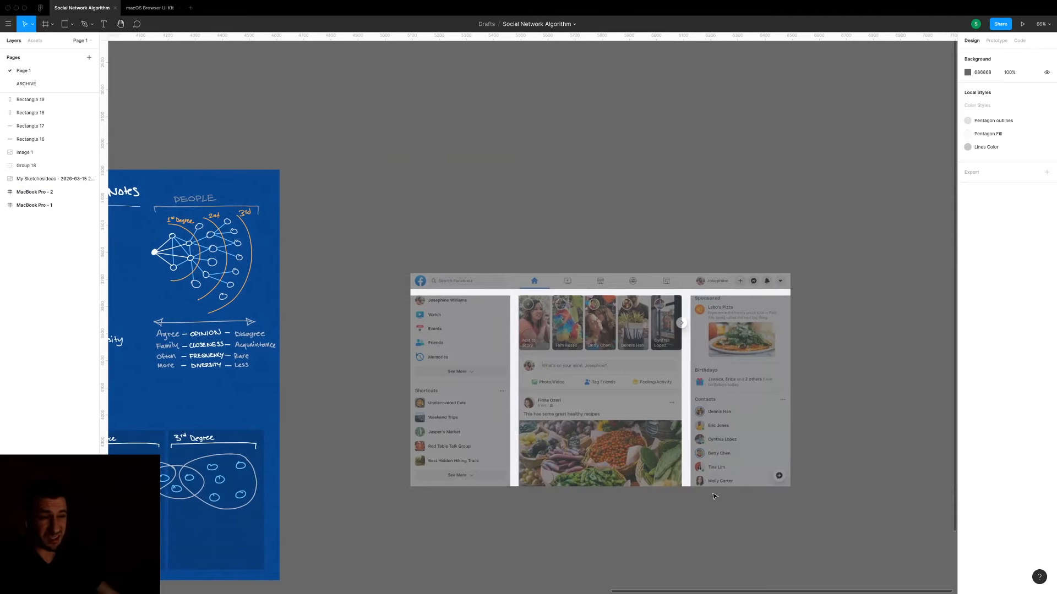
{"action": "scroll", "coordinate": [714, 497], "scroll_direction": "up", "scroll_amount": 3}
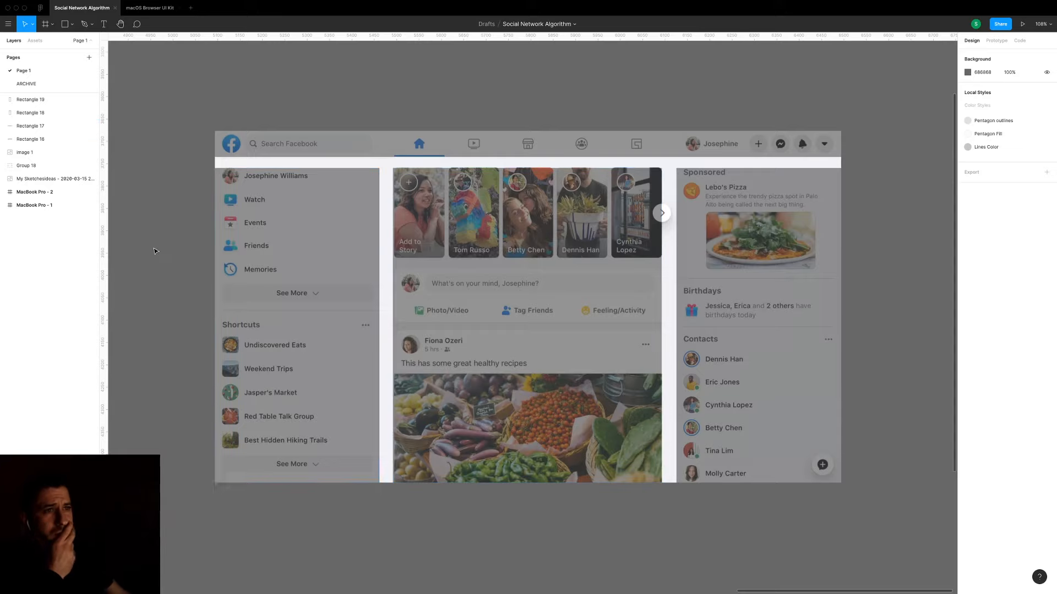
{"action": "scroll", "coordinate": [155, 251], "scroll_direction": "down", "scroll_amount": 5}
{"action": "left_click", "coordinate": [290, 256]}
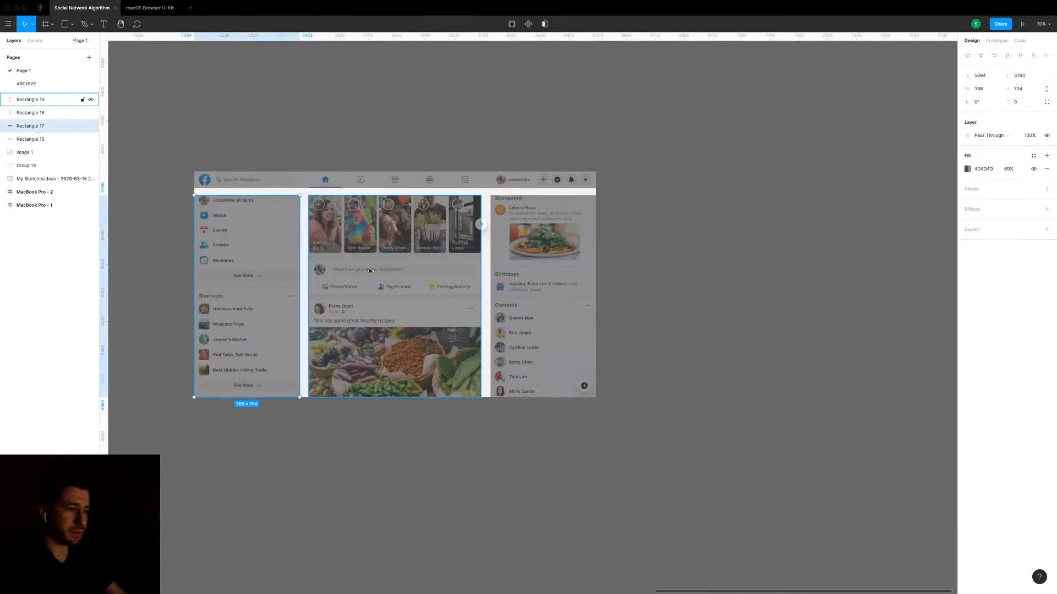
{"action": "left_click", "coordinate": [369, 270], "text": "shift"}
{"action": "left_click", "coordinate": [540, 266], "text": "shift"}
{"action": "key", "text": "Delete"}
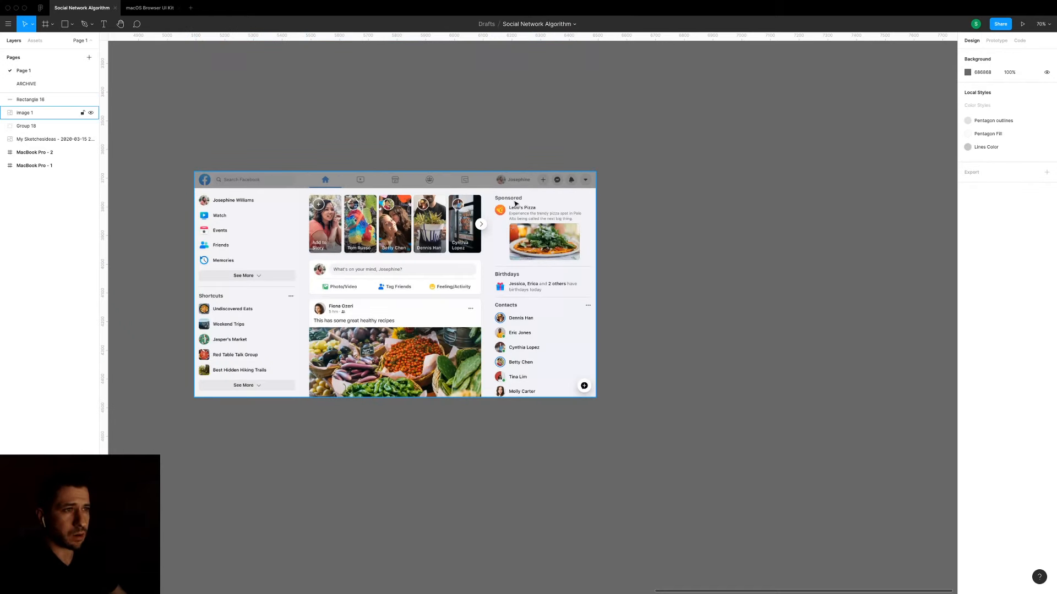
{"action": "left_click", "coordinate": [512, 186]}
{"action": "key", "text": "Delete"}
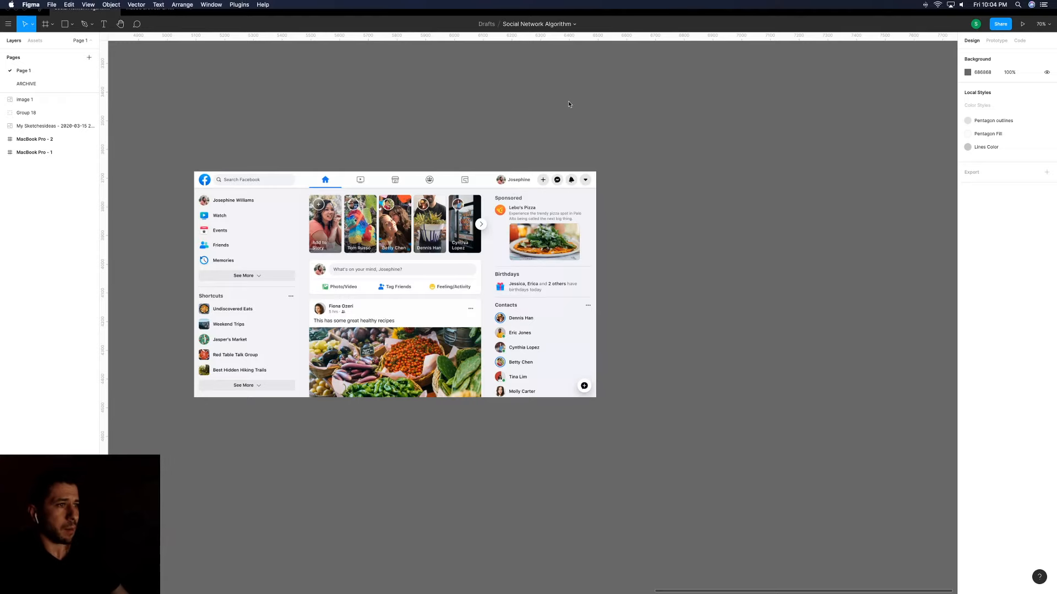
Draw a new frame around the Facebook page image and resize it to fit the image, 1400 × 787.
{"action": "scroll", "coordinate": [495, 192], "scroll_direction": "left", "scroll_amount": 2}
{"action": "scroll", "coordinate": [496, 193], "scroll_direction": "up", "scroll_amount": 1}
{"action": "key", "text": "f"}
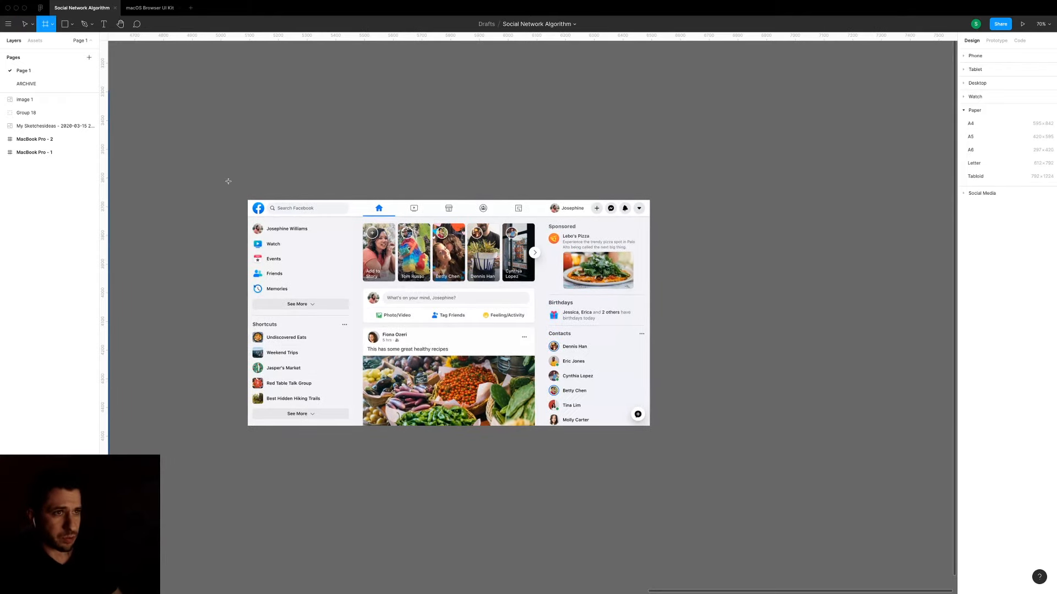
{"action": "left_click_drag", "start_coordinate": [233, 186], "coordinate": [697, 473]}
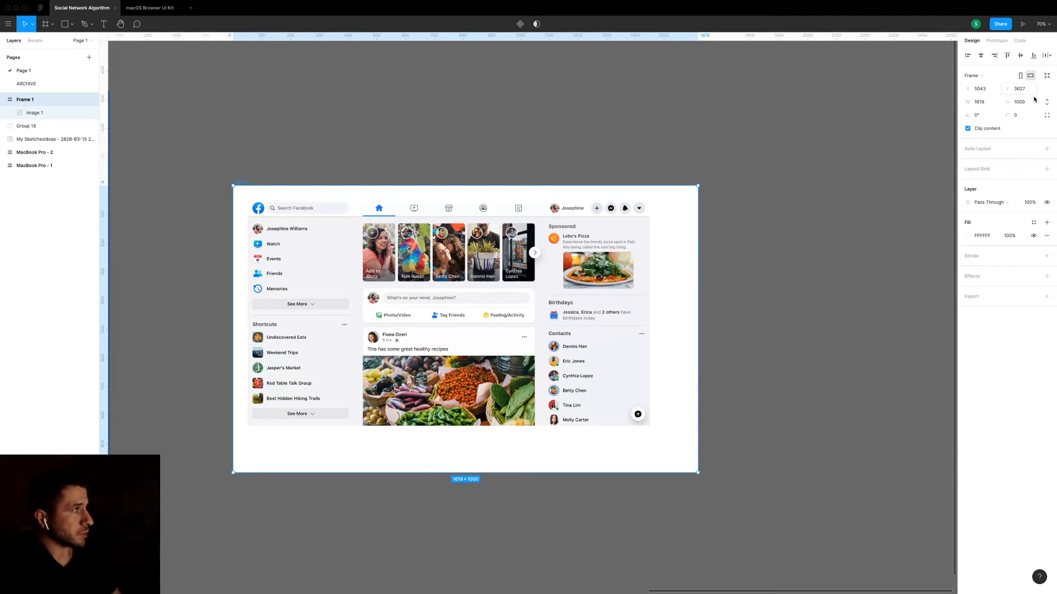
{"action": "left_click", "coordinate": [1047, 75]}
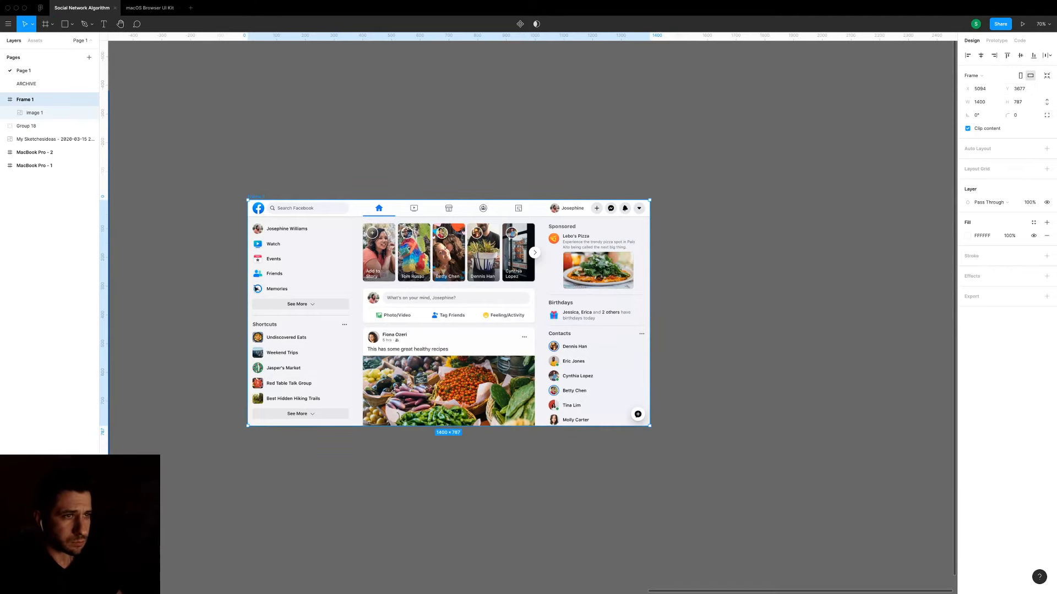
Draw a rectangle of about 386 × 731 over the left navigation column, below the page header.
{"action": "scroll", "coordinate": [239, 217], "scroll_direction": "up", "scroll_amount": 5}
{"action": "key", "text": "r"}
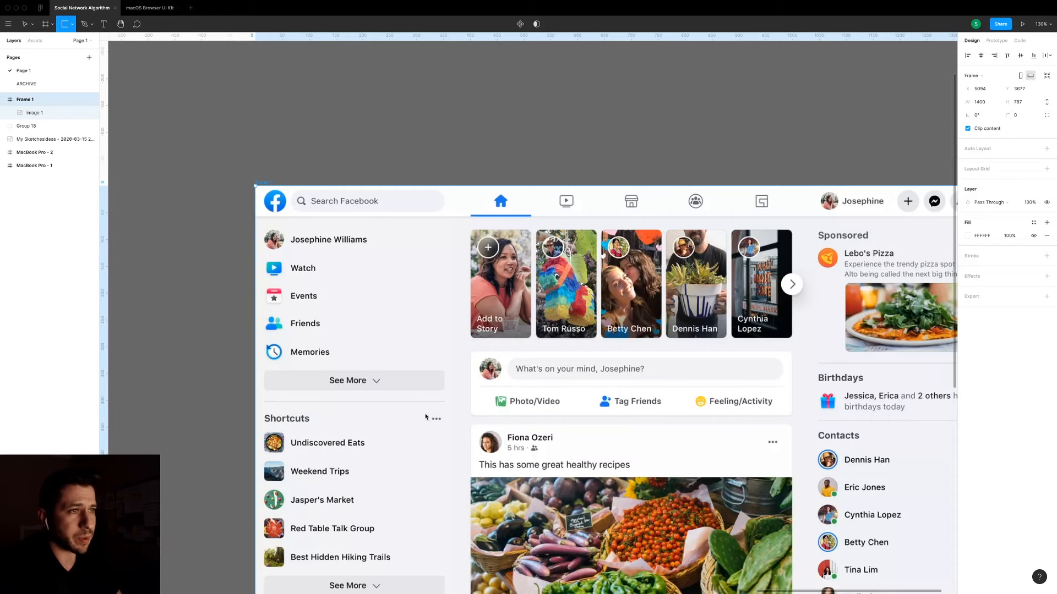
{"action": "mouse_move", "coordinate": [255, 216]}
{"action": "left_mouse_down"}
{"action": "mouse_move", "coordinate": [440, 589]}
{"action": "mouse_move", "coordinate": [453, 523]}
{"action": "mouse_move", "coordinate": [464, 522]}
{"action": "left_mouse_up"}
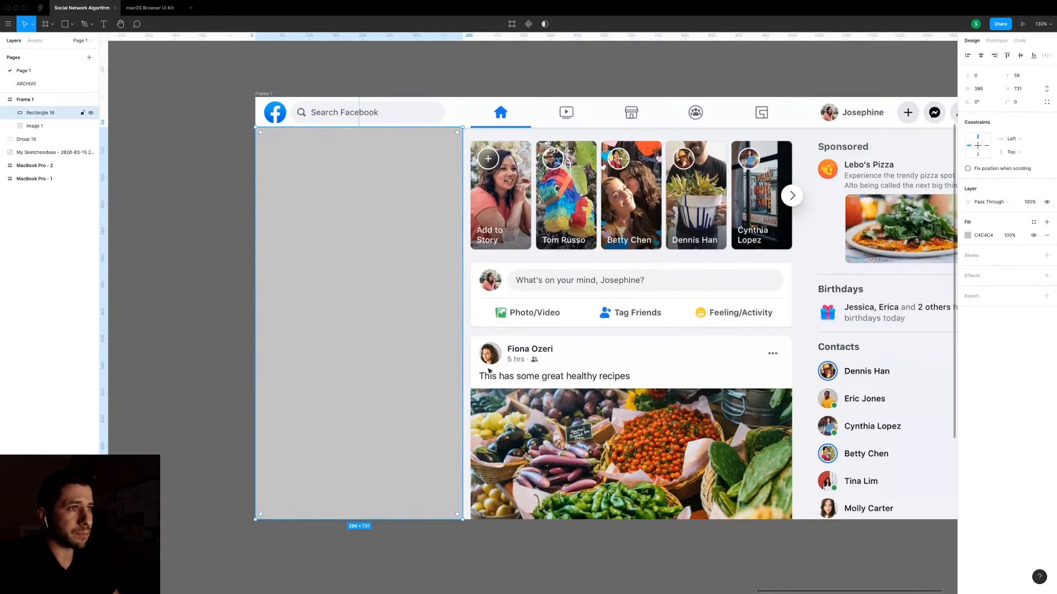
Try moving the gray rectangle down the navigation column and shrinking it to about 316 × 599, and undo the resize.
{"action": "left_click_drag", "start_coordinate": [406, 182], "coordinate": [414, 252]}
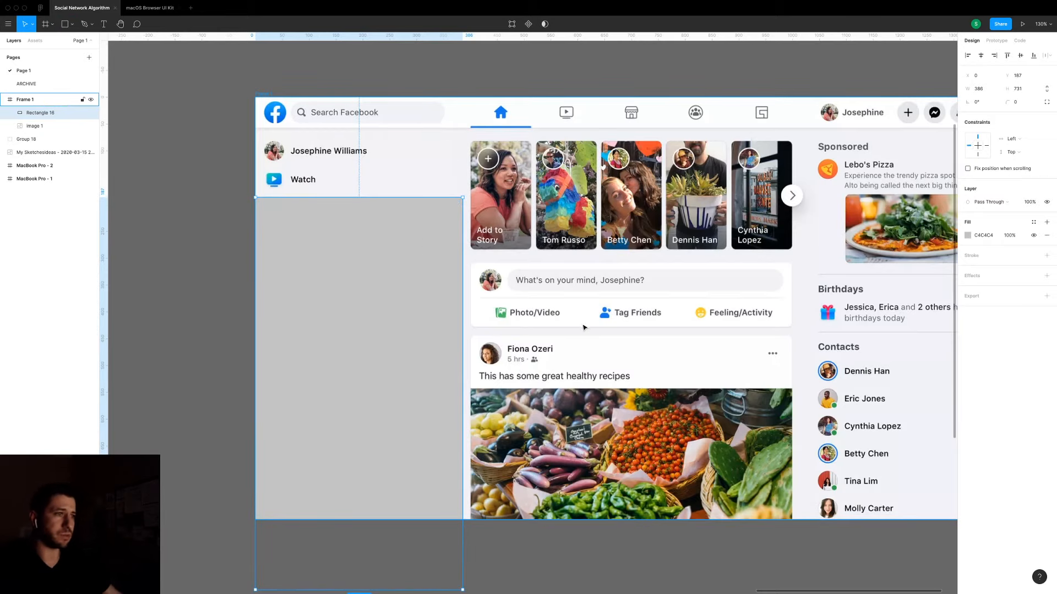
{"action": "left_click_drag", "start_coordinate": [579, 324], "coordinate": [408, 282]}
{"action": "scroll", "coordinate": [408, 282], "scroll_direction": "right", "scroll_amount": 2}
{"action": "scroll", "coordinate": [469, 329], "scroll_direction": "up", "scroll_amount": 5}
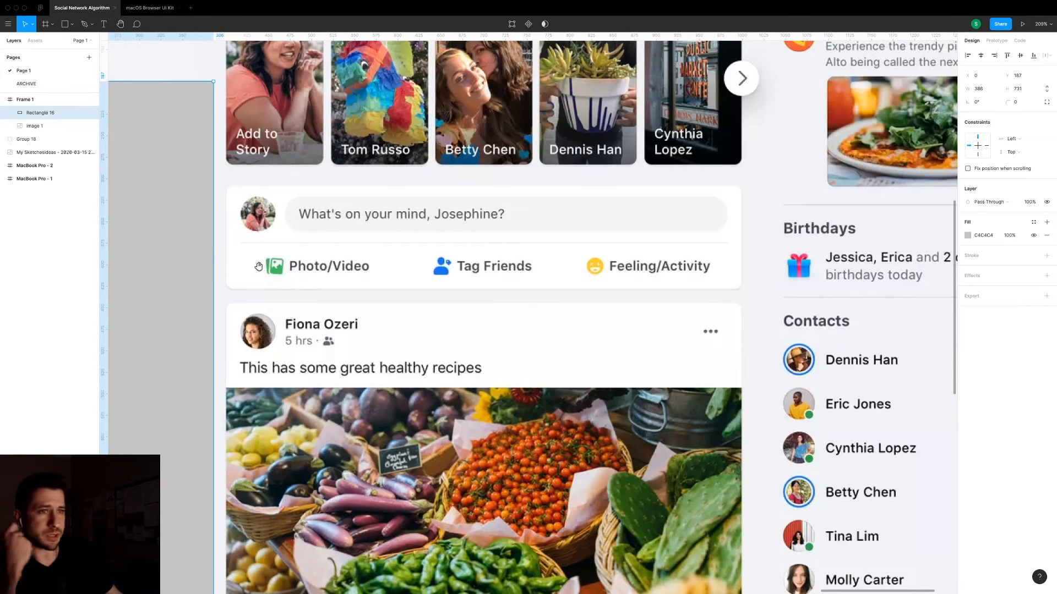
{"action": "left_click_drag", "start_coordinate": [259, 266], "coordinate": [453, 304]}
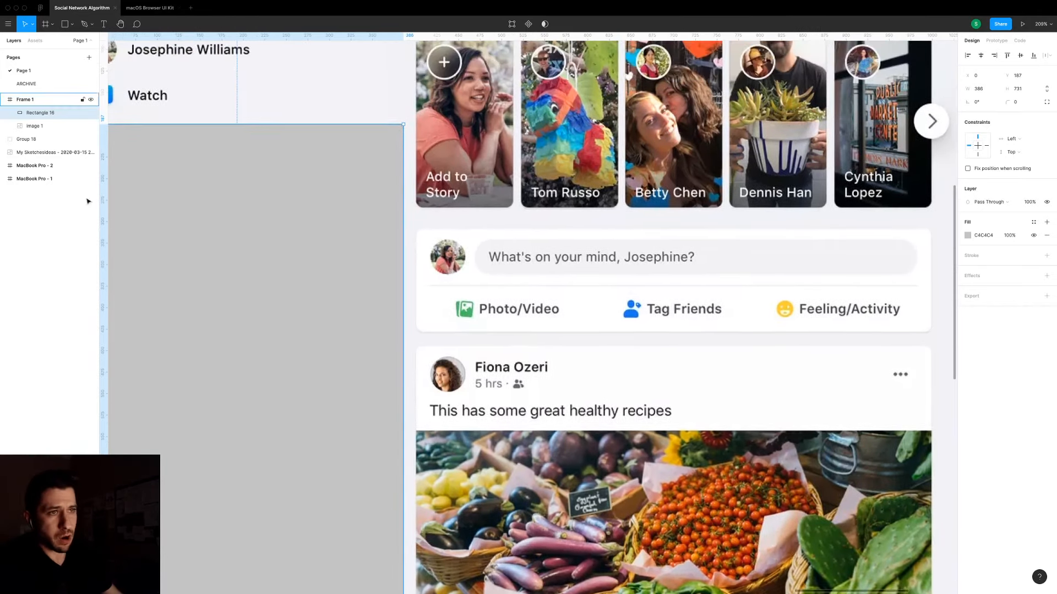
{"action": "scroll", "coordinate": [441, 256], "scroll_direction": "down", "scroll_amount": 5}
{"action": "left_click_drag", "start_coordinate": [291, 177], "coordinate": [281, 244]}
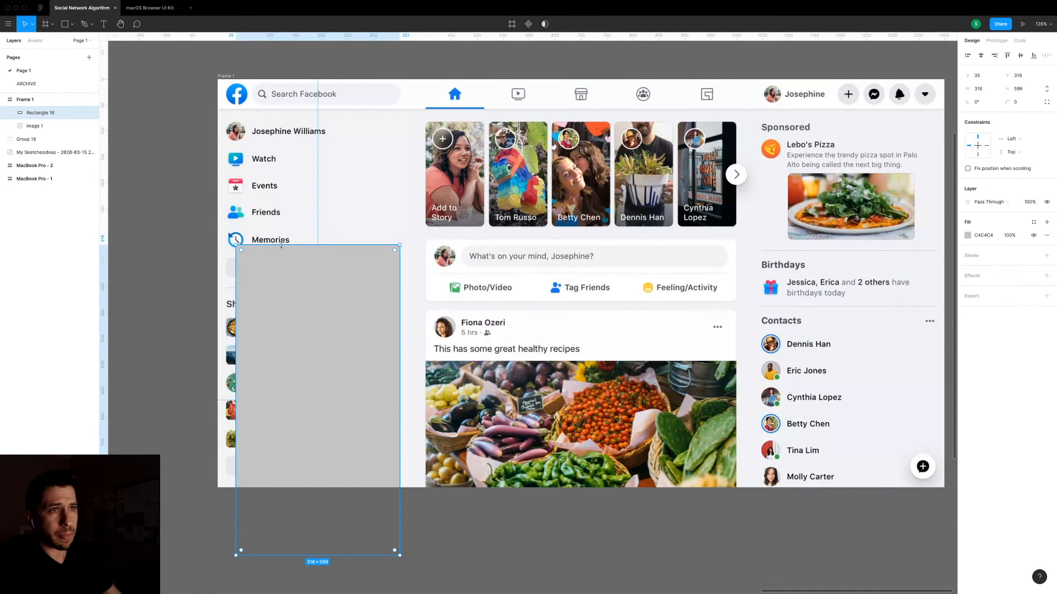
{"action": "key", "text": "ctrl+z"}
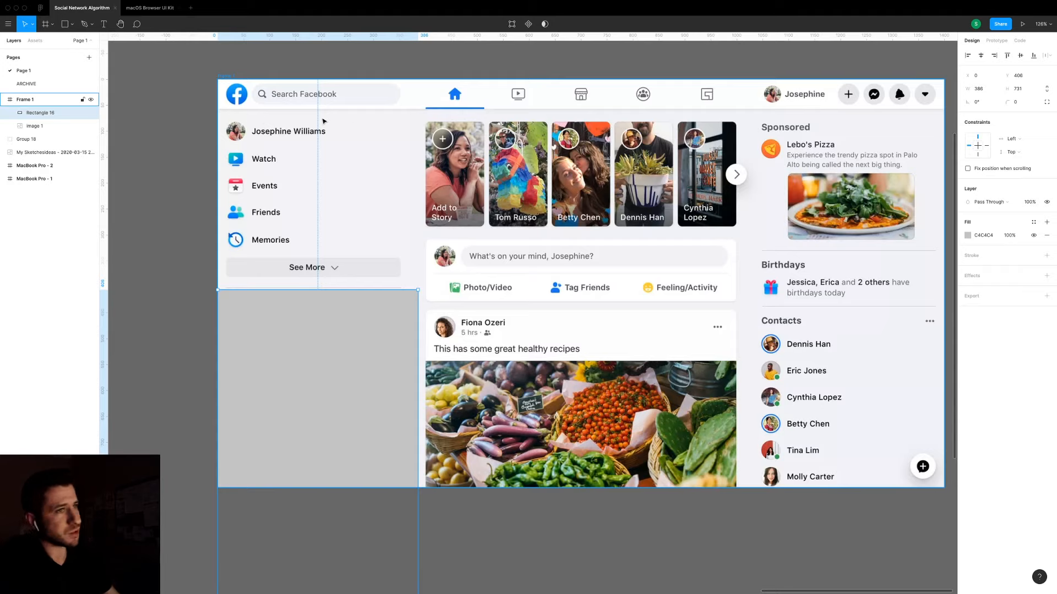
Reposition the gray rectangle at X 0, Y 56 so it covers the navigation column directly below the header.
{"action": "left_click", "coordinate": [271, 175]}
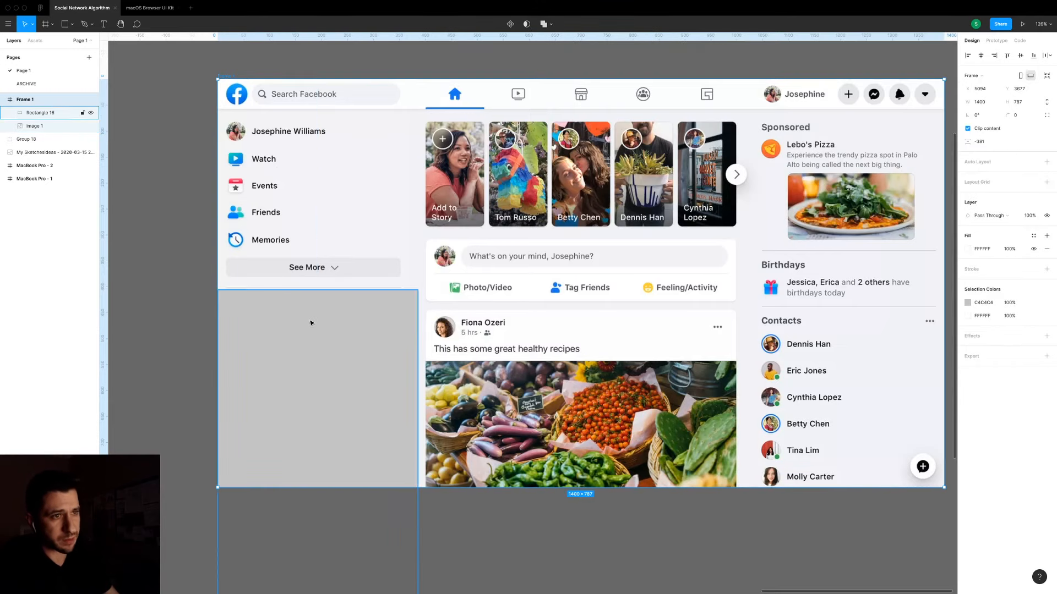
{"action": "left_click_drag", "start_coordinate": [308, 323], "coordinate": [143, 266]}
{"action": "key", "text": "super+z"}
{"action": "left_click", "coordinate": [274, 331]}
{"action": "left_click_drag", "start_coordinate": [314, 313], "coordinate": [352, 198]}
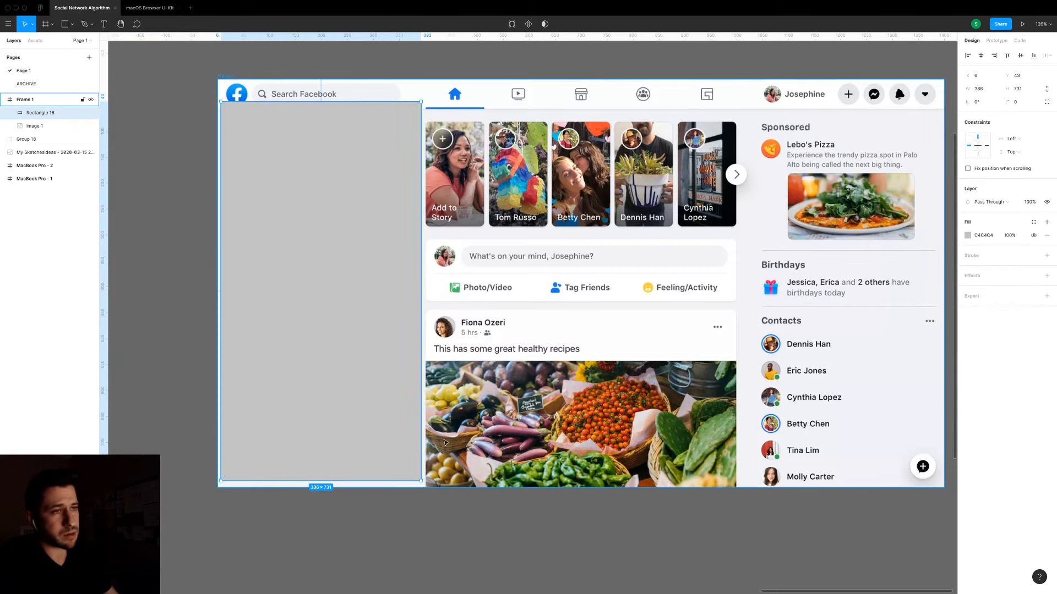
{"action": "left_click_drag", "start_coordinate": [389, 358], "coordinate": [183, 337]}
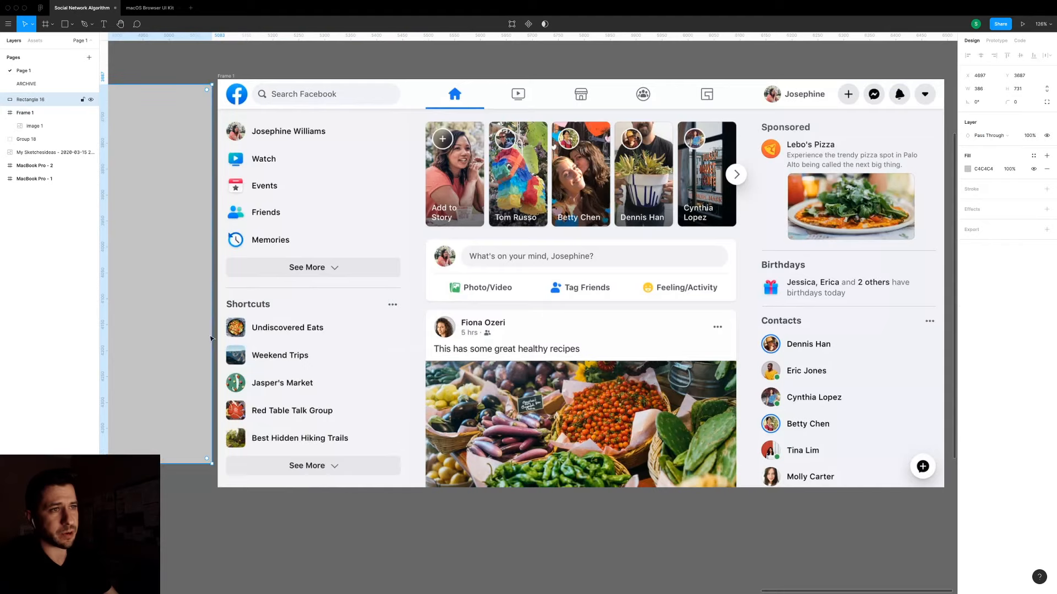
{"action": "key", "text": "super+z"}
{"action": "left_click_drag", "start_coordinate": [349, 220], "coordinate": [345, 224]}
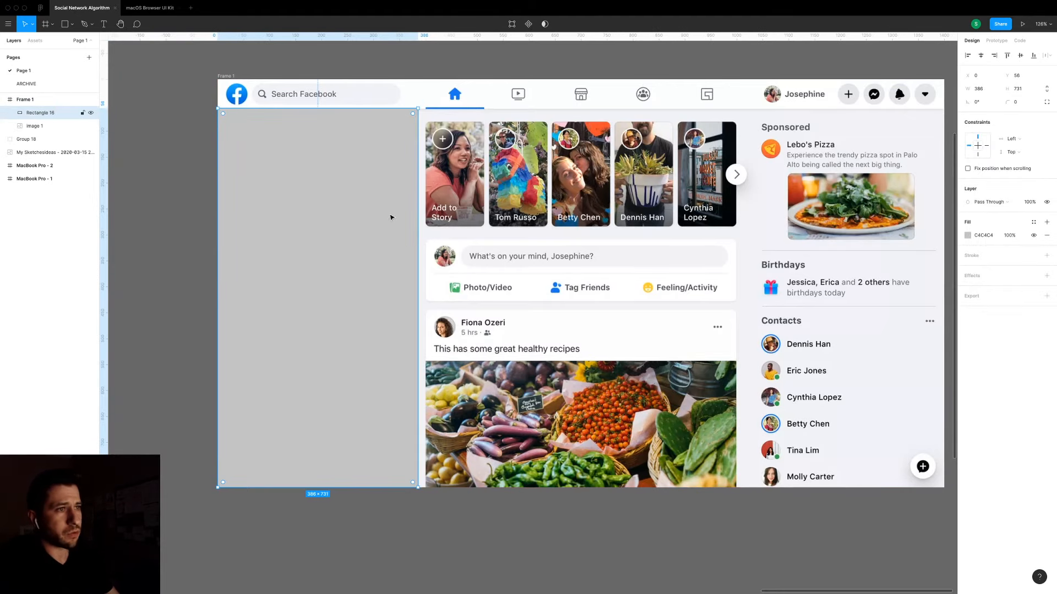
Fill the rectangle with the white sampled from the post composer card, and try moving it onto the feed.
{"action": "key", "text": "i"}
{"action": "left_click", "coordinate": [441, 286]}
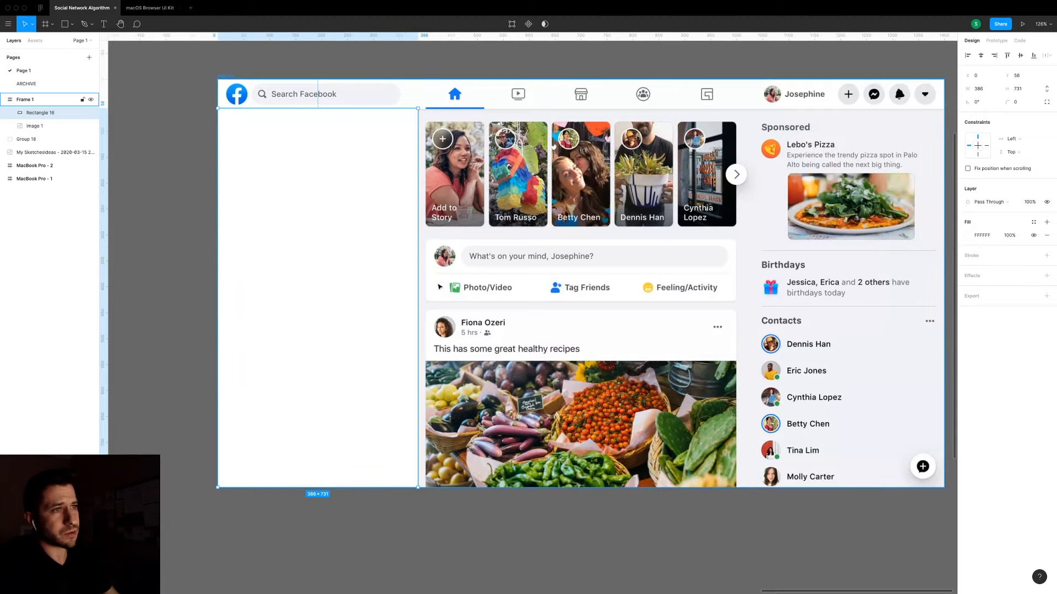
{"action": "left_click_drag", "start_coordinate": [332, 165], "coordinate": [544, 296]}
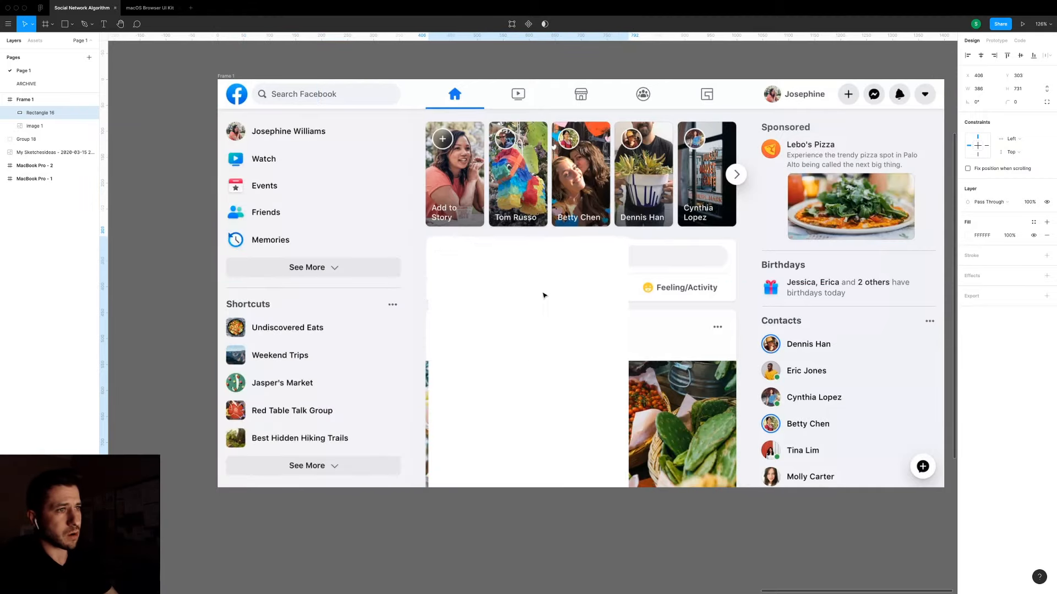
{"action": "key", "text": "ctrl+z"}
Delete the white rectangle covering the navigation column.
{"action": "scroll", "coordinate": [545, 300], "scroll_direction": "up", "scroll_amount": 5}
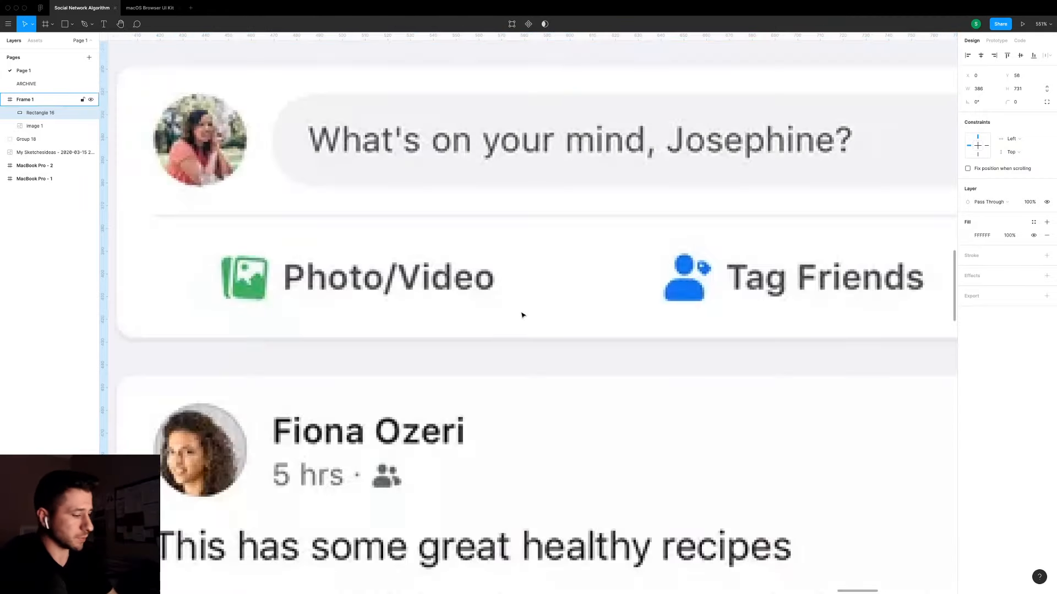
{"action": "scroll", "coordinate": [522, 315], "scroll_direction": "down", "scroll_amount": 5}
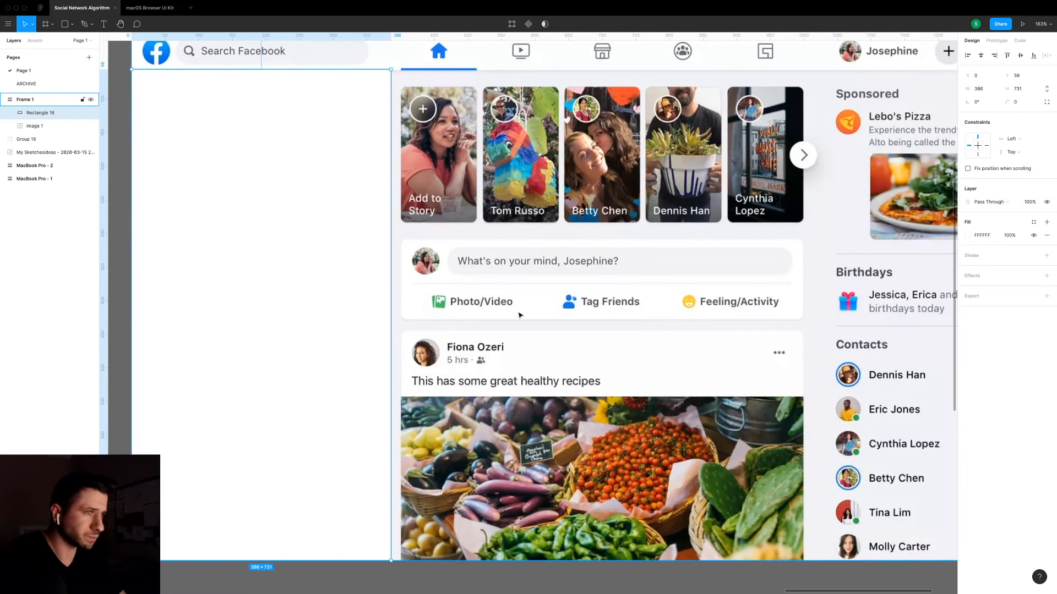
{"action": "key", "text": "Delete"}
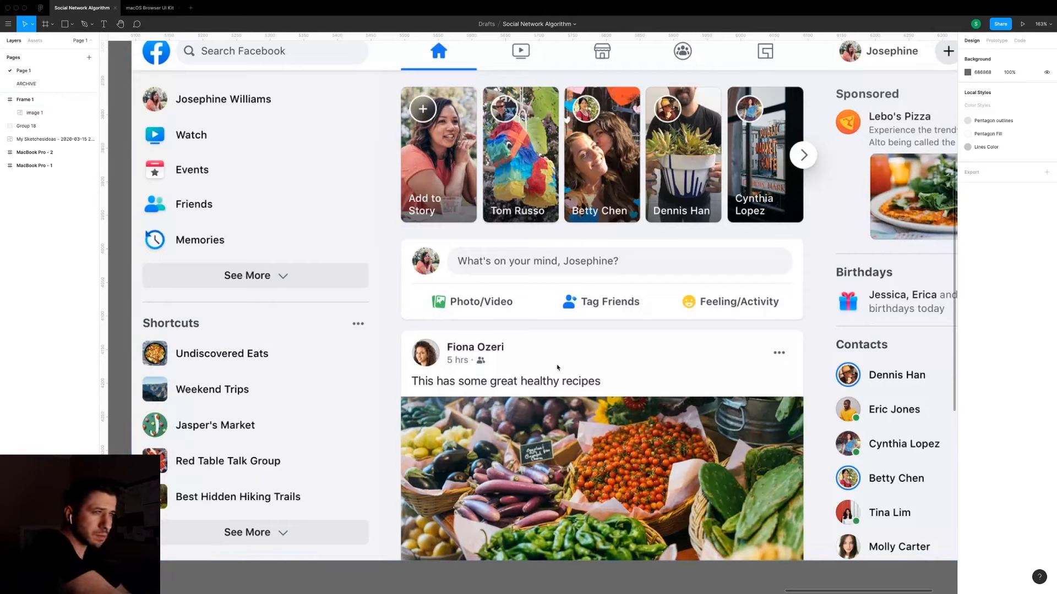
Draw a rectangle of about 595 × 120 over the post composer card in the central feed.
{"action": "key", "text": "r"}
{"action": "scroll", "coordinate": [327, 258], "scroll_direction": "right", "scroll_amount": 4}
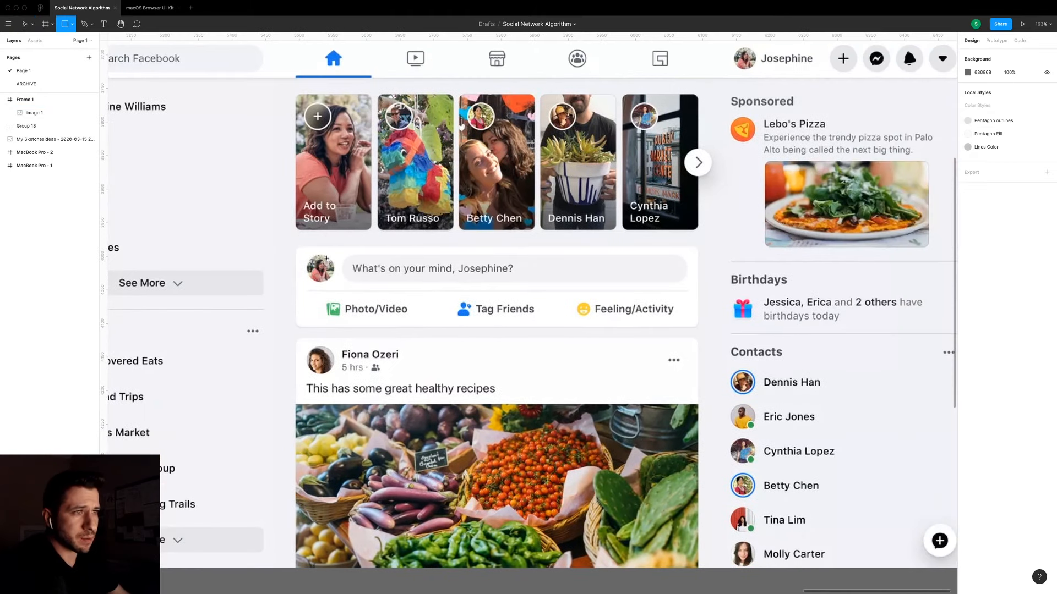
{"action": "left_click_drag", "start_coordinate": [296, 248], "coordinate": [698, 327]}
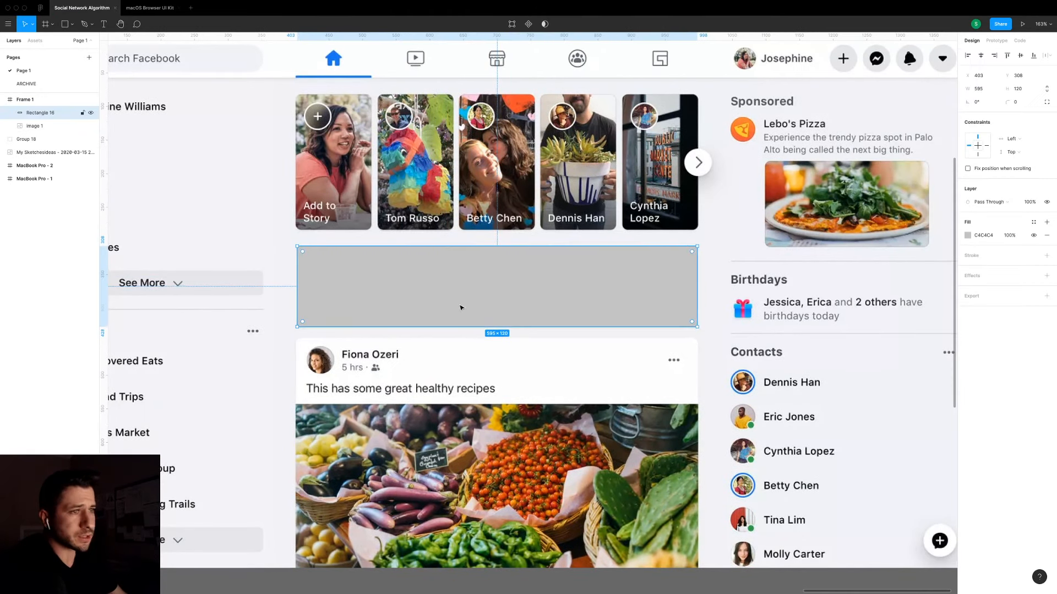
Offset the gray rectangle from the composer card to X 408, Y 313 and round its corners to a radius of 4.
{"action": "scroll", "coordinate": [459, 304], "scroll_direction": "up", "scroll_amount": 5}
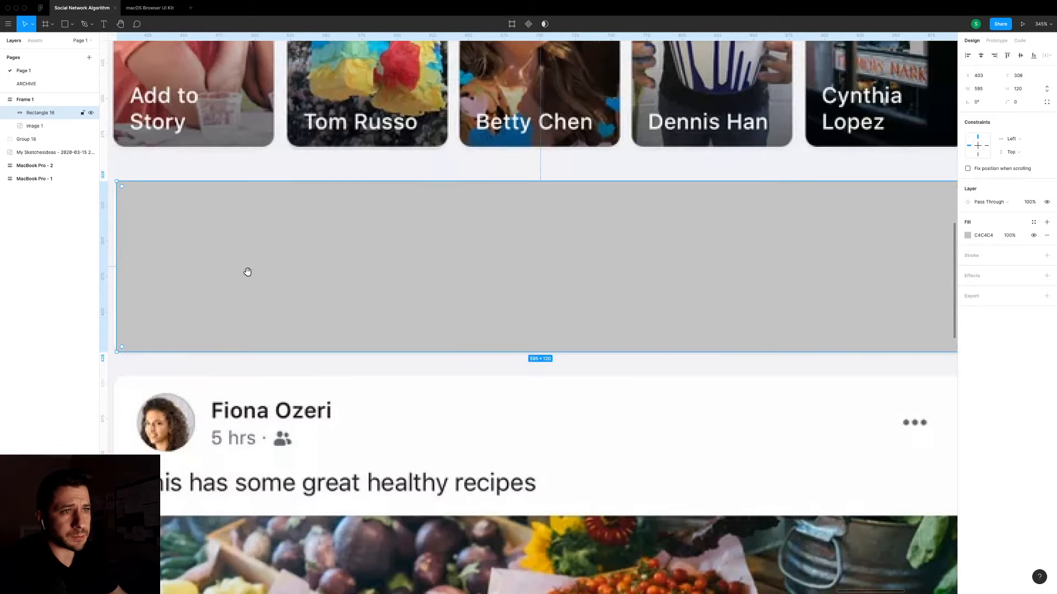
{"action": "scroll", "coordinate": [286, 300], "scroll_direction": "left", "scroll_amount": 3}
{"action": "scroll", "coordinate": [286, 300], "scroll_direction": "up", "scroll_amount": 2}
{"action": "scroll", "coordinate": [333, 328], "scroll_direction": "up", "scroll_amount": 3}
{"action": "left_click_drag", "start_coordinate": [303, 288], "coordinate": [308, 315]}
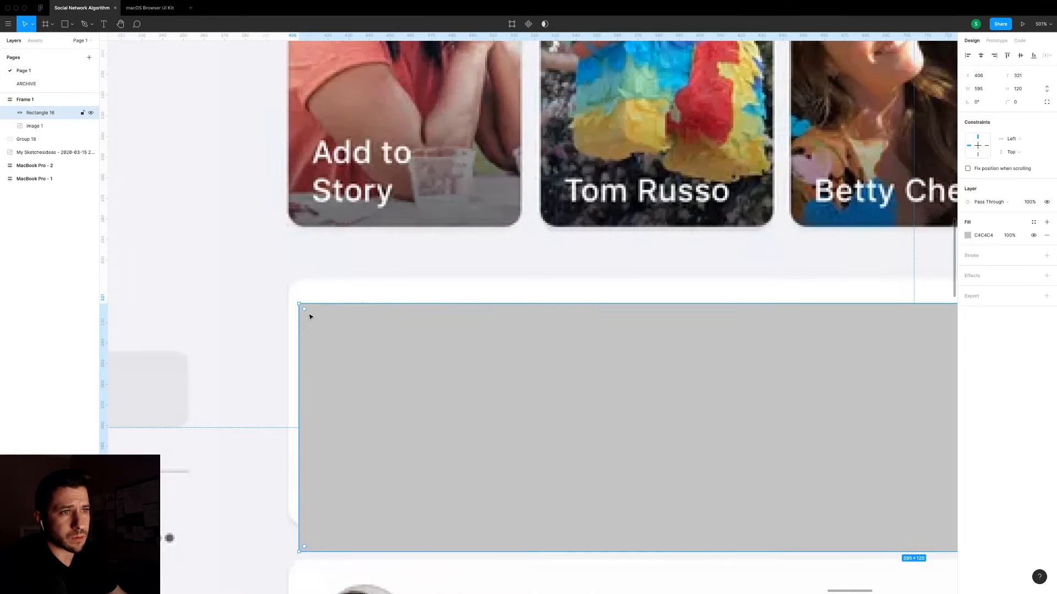
{"action": "scroll", "coordinate": [305, 297], "scroll_direction": "up", "scroll_amount": 4}
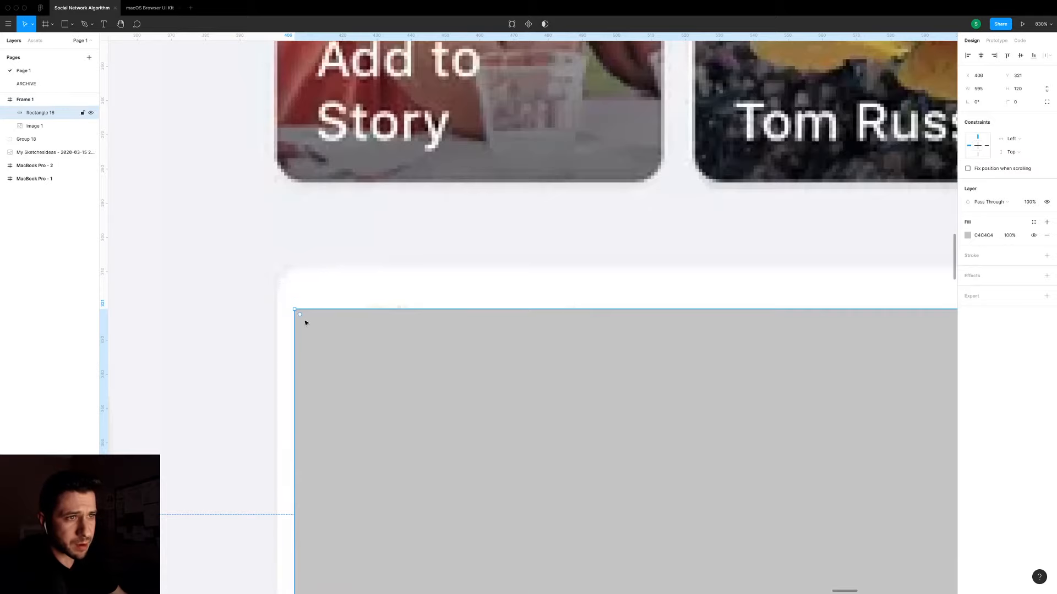
{"action": "left_click_drag", "start_coordinate": [303, 320], "coordinate": [312, 326]}
{"action": "left_click_drag", "start_coordinate": [415, 366], "coordinate": [443, 370]}
Fill the rounded rectangle with the composer card's white, FFFFFF, and shift it to X 423, Y 314.
{"action": "key", "text": "i"}
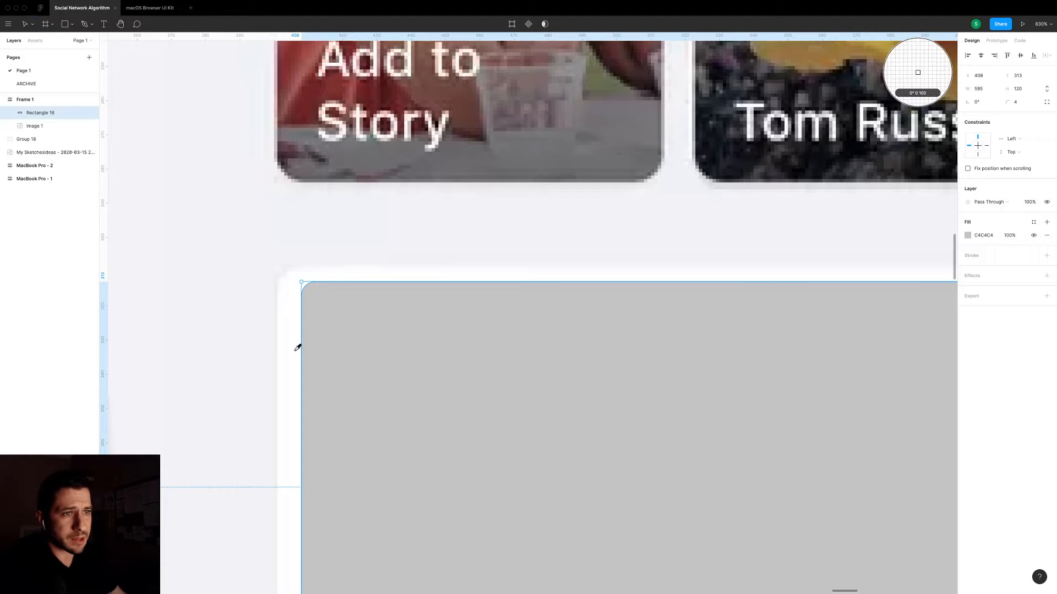
{"action": "left_click", "coordinate": [297, 347]}
{"action": "scroll", "coordinate": [453, 396], "scroll_direction": "down", "scroll_amount": 5}
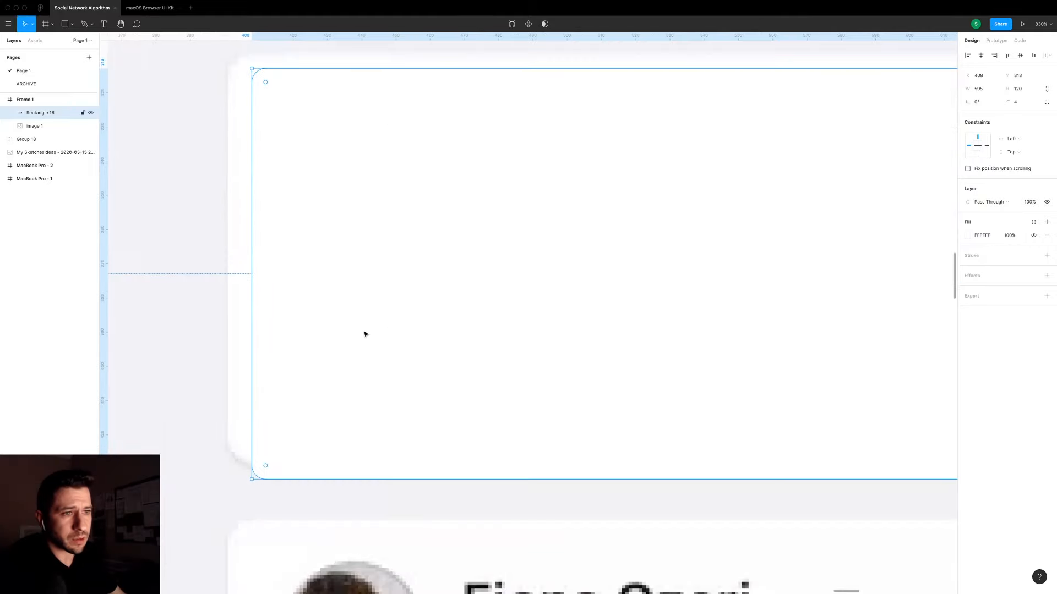
{"action": "left_click_drag", "start_coordinate": [418, 341], "coordinate": [464, 383]}
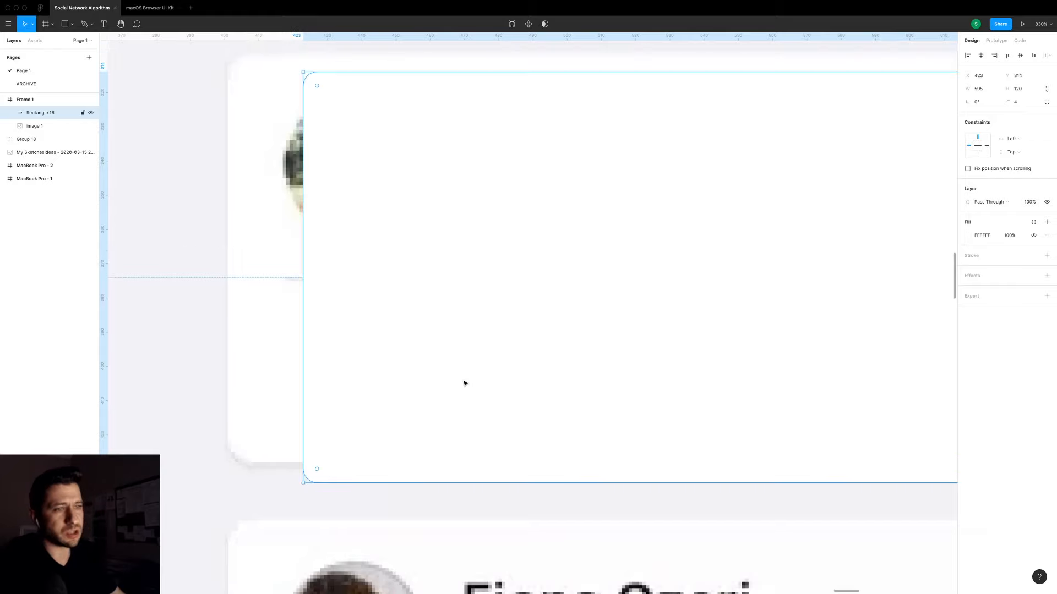
{"action": "left_click_drag", "start_coordinate": [561, 375], "coordinate": [535, 384]}
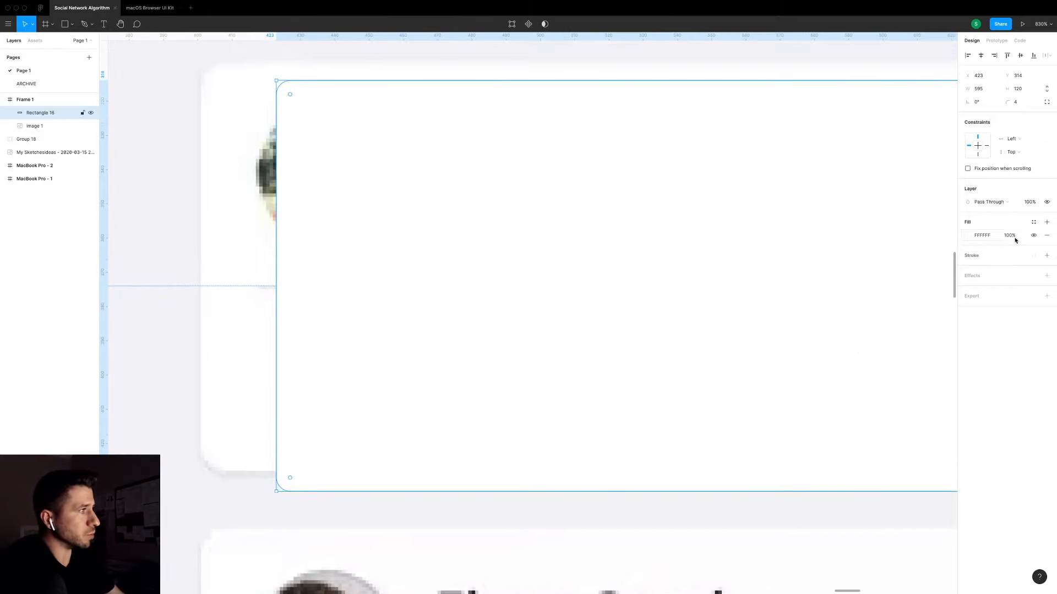
Add a drop shadow to the white rectangle with a Y offset of 2 and a blur of 2.
{"action": "left_click", "coordinate": [1047, 276]}
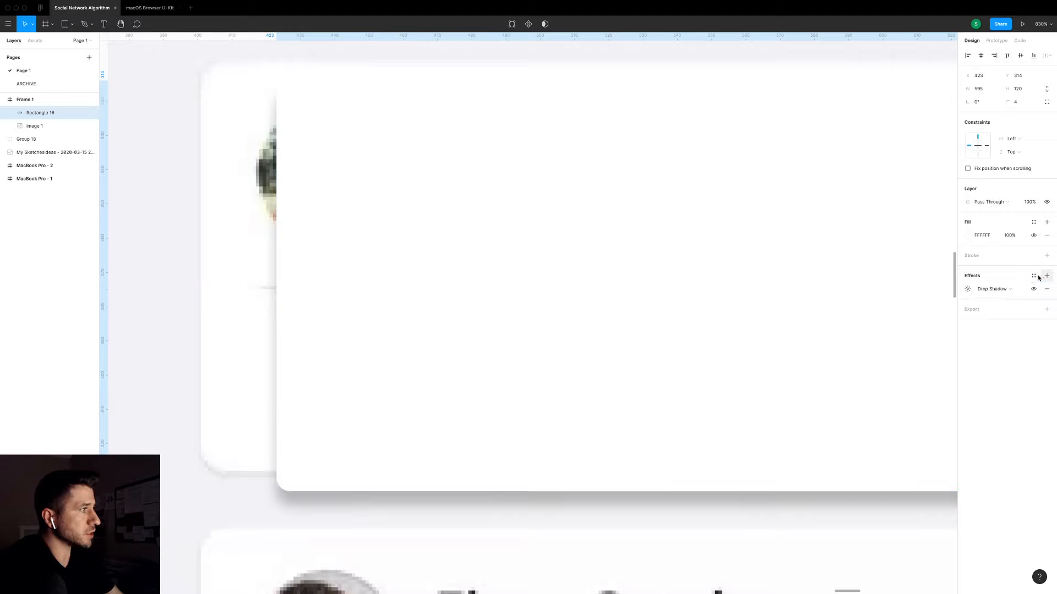
{"action": "left_click", "coordinate": [969, 290]}
{"action": "left_click", "coordinate": [936, 323]}
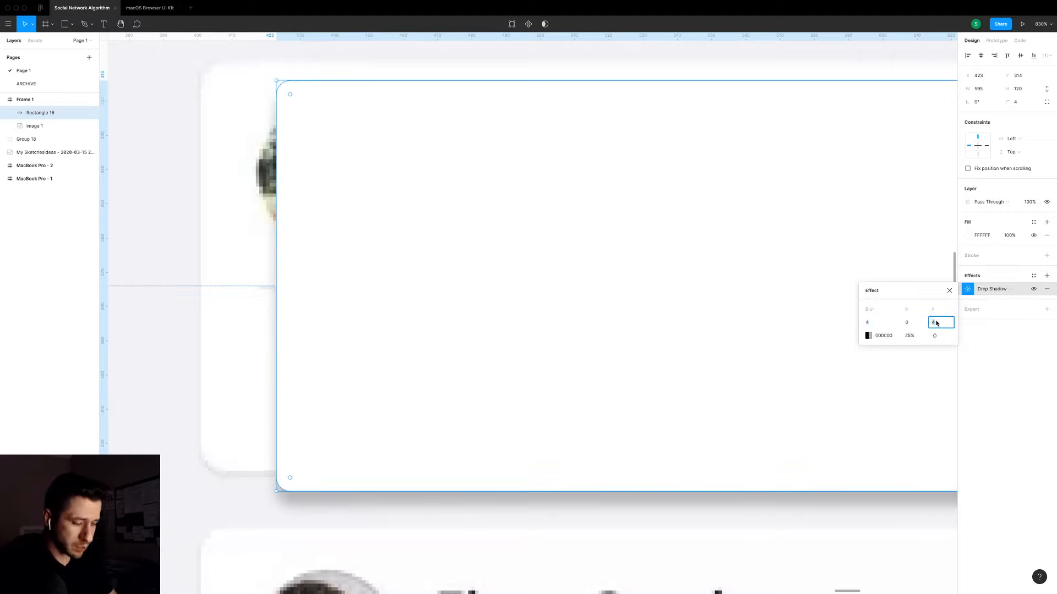
{"action": "type", "text": "2"}
{"action": "key", "text": "Return"}
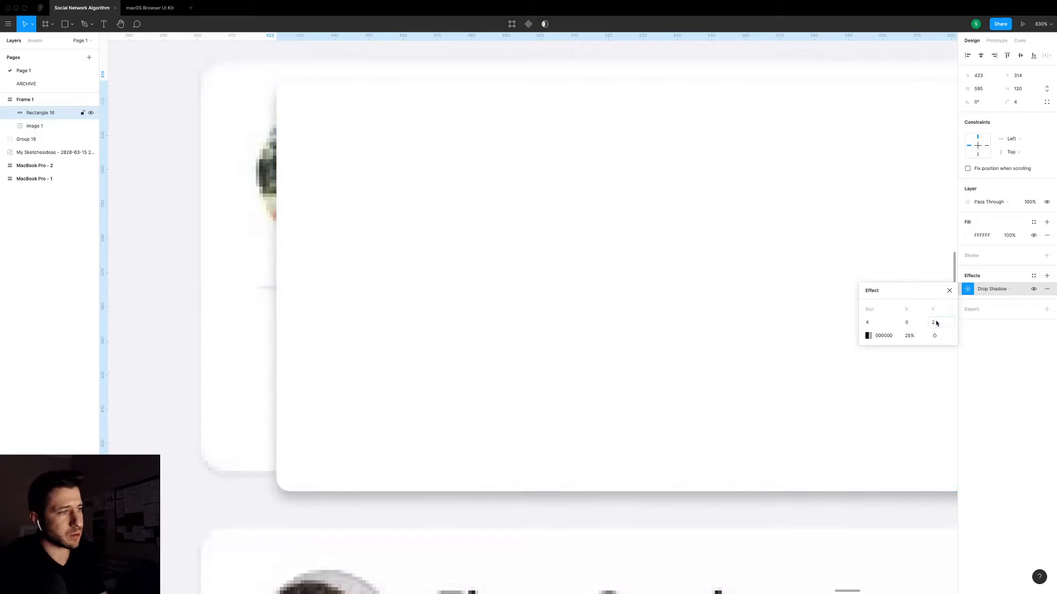
{"action": "left_click", "coordinate": [886, 324]}
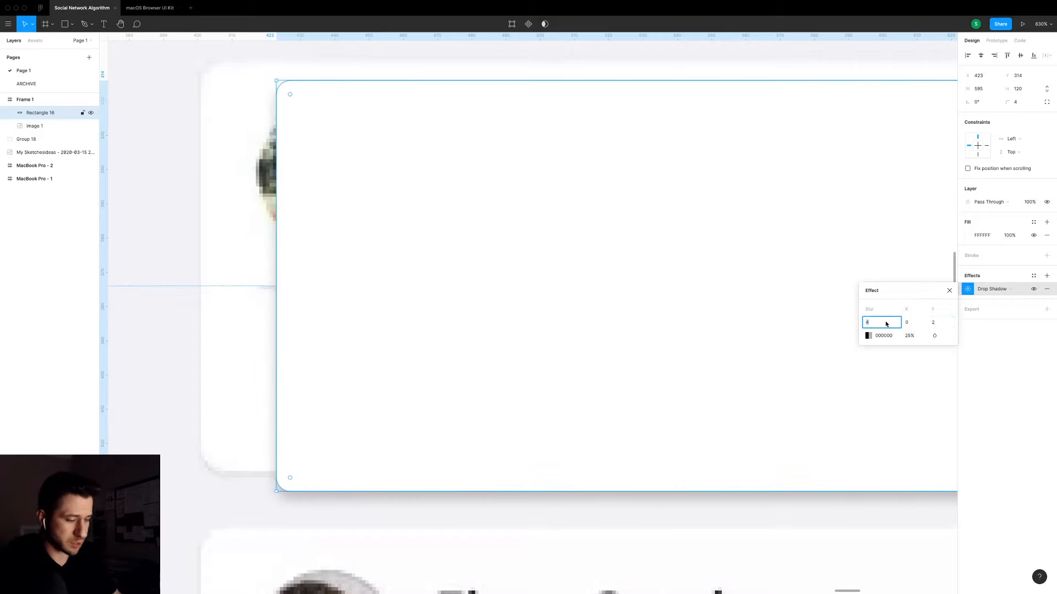
{"action": "key", "text": "Return"}
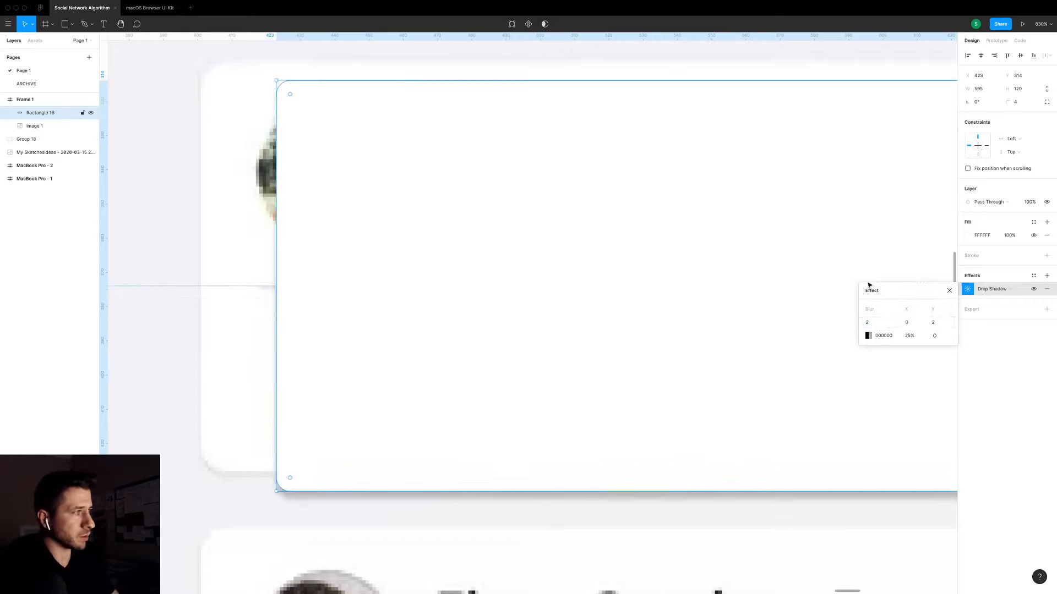
Reduce the shadow's Y offset and blur to 1 and change its colour to the gray 858585.
{"action": "left_click", "coordinate": [936, 323]}
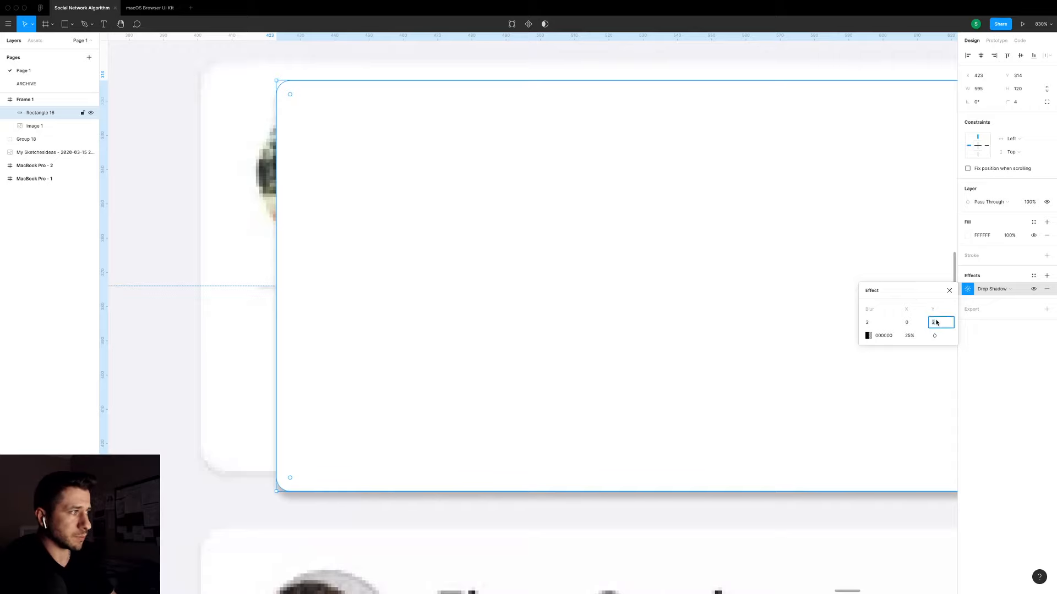
{"action": "type", "text": "1"}
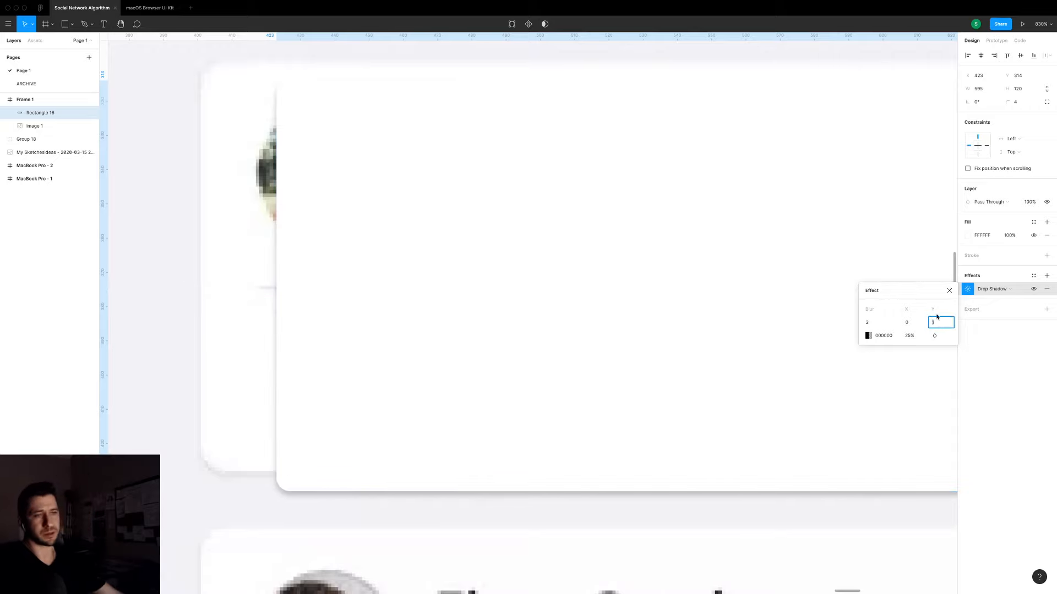
{"action": "left_click", "coordinate": [881, 324]}
{"action": "type", "text": "1"}
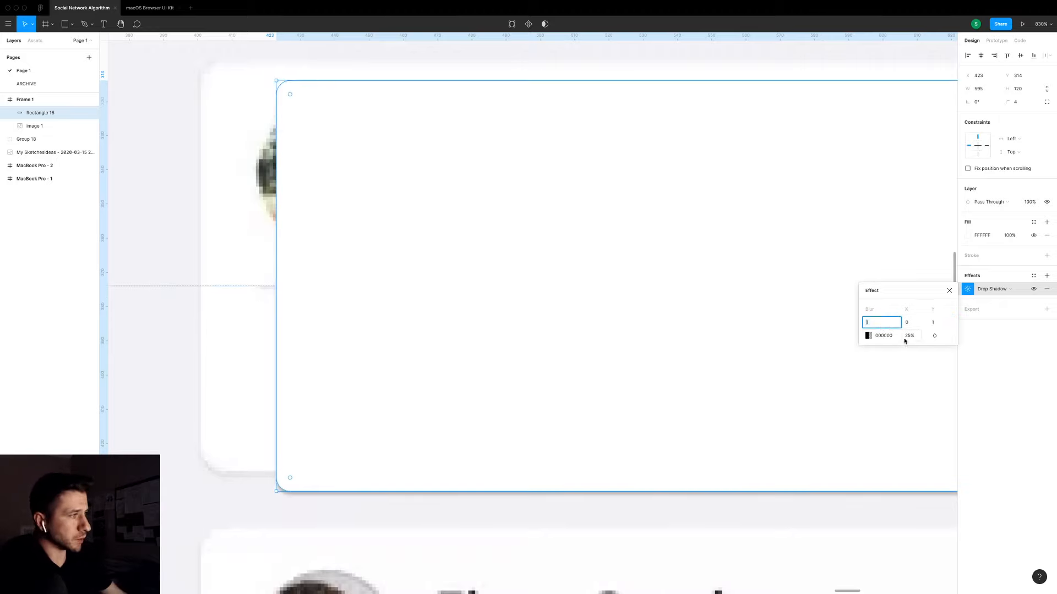
{"action": "left_click", "coordinate": [869, 336]}
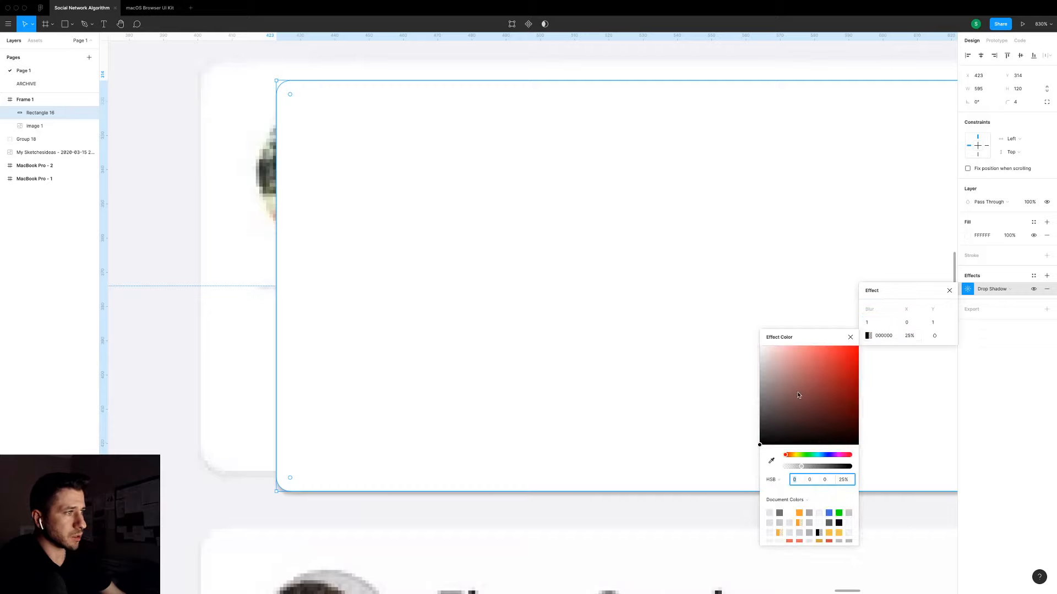
{"action": "left_click_drag", "start_coordinate": [790, 410], "coordinate": [737, 393]}
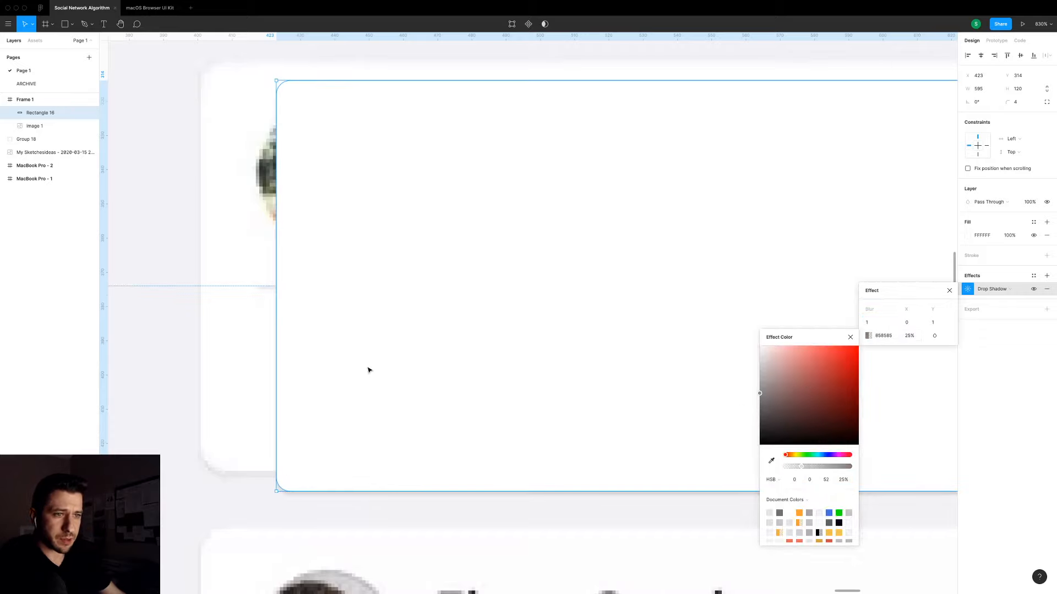
Move the rectangle to about X 406, Y 308 over the composer card and set its shadow blur to 2.
{"action": "key", "text": "XF86MonBrightnessUp"}
{"action": "left_click_drag", "start_coordinate": [406, 427], "coordinate": [339, 434]}
{"action": "key", "text": "XF86MonBrightnessUp"}
{"action": "left_click", "coordinate": [936, 324]}
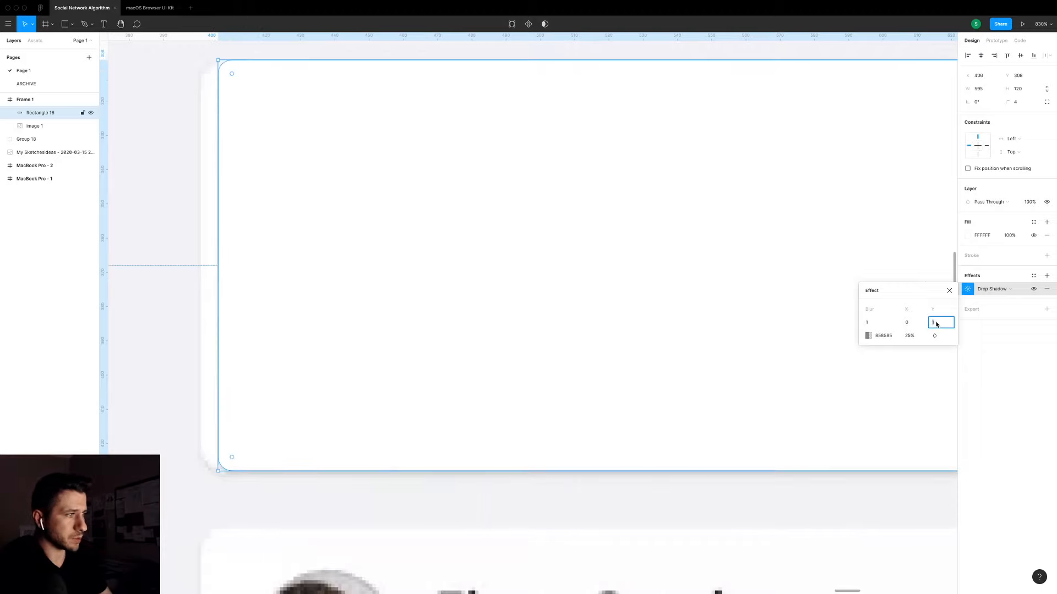
{"action": "key", "text": "Up"}
{"action": "key", "text": "Down"}
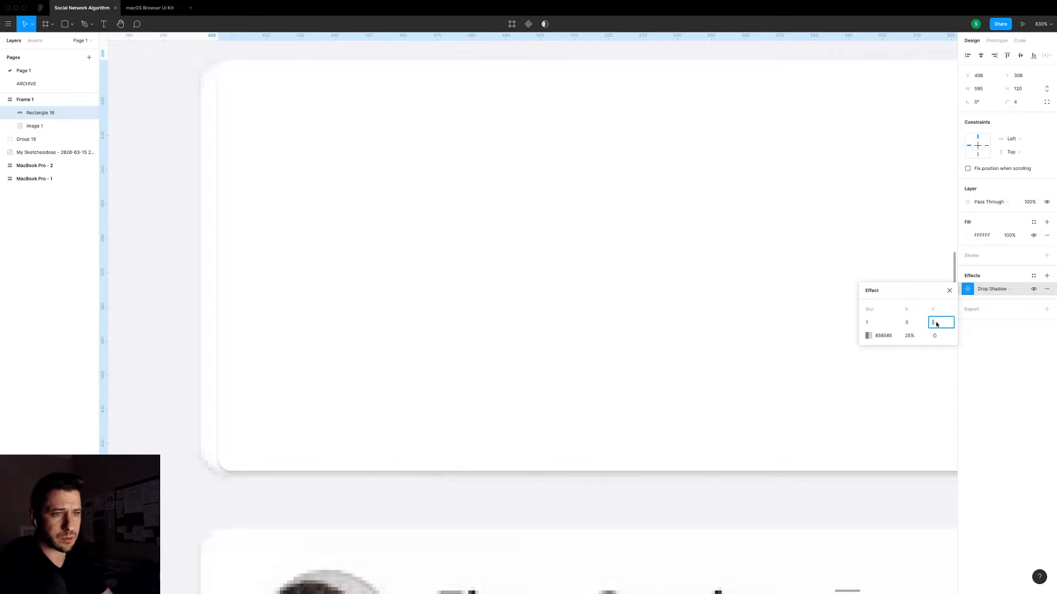
{"action": "left_click", "coordinate": [869, 324]}
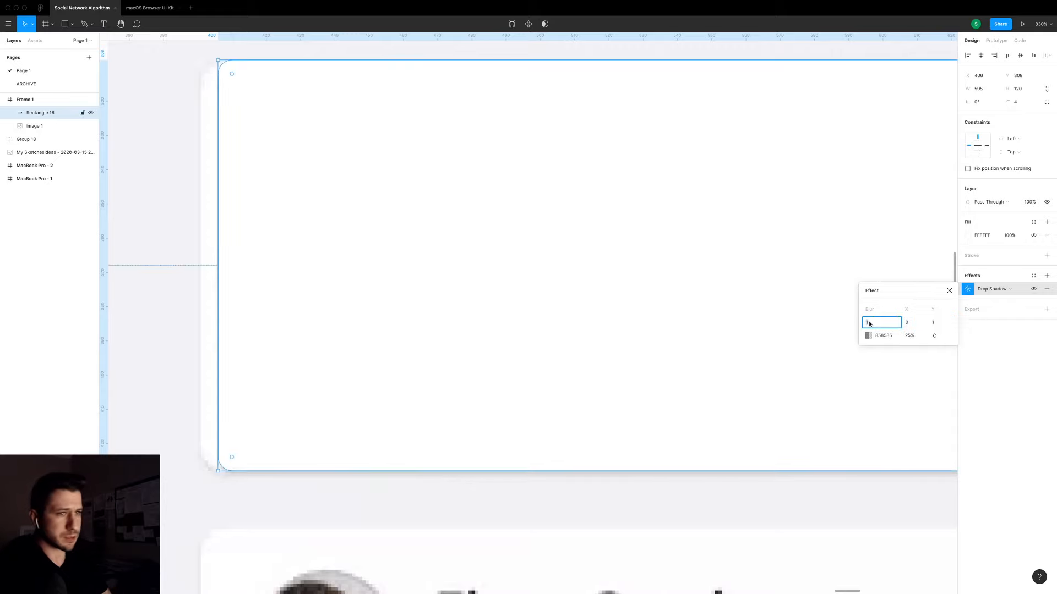
{"action": "key", "text": "Up"}
Offset the rectangle from the composer card to about X 394, Y 318 and deselect it.
{"action": "mouse_move", "coordinate": [468, 336]}
{"action": "left_mouse_down"}
{"action": "mouse_move", "coordinate": [464, 354]}
{"action": "mouse_move", "coordinate": [478, 354]}
{"action": "left_mouse_up"}
{"action": "left_click_drag", "start_coordinate": [348, 275], "coordinate": [356, 396]}
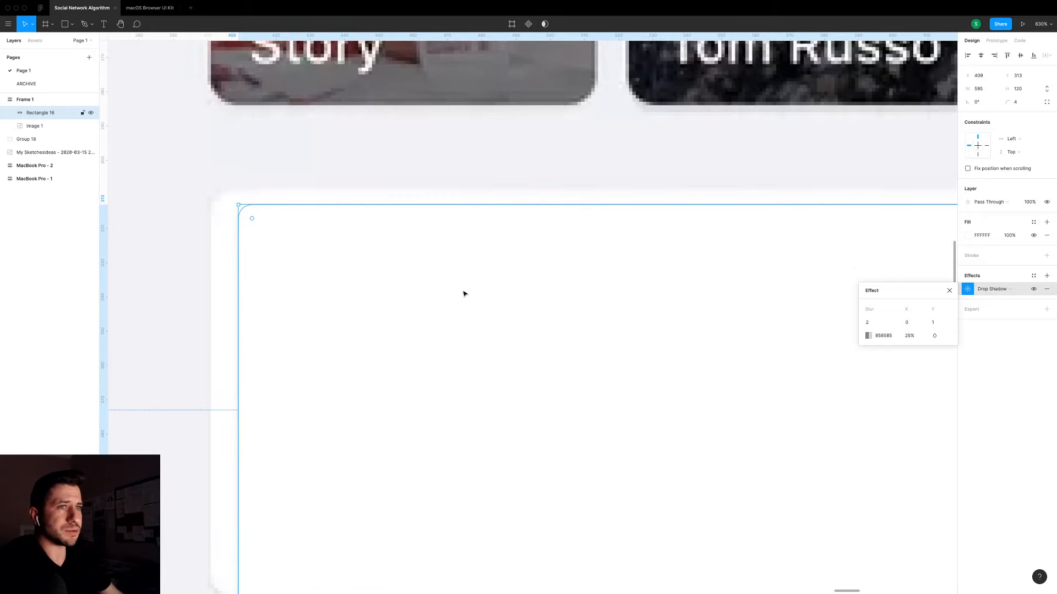
{"action": "scroll", "coordinate": [423, 301], "scroll_direction": "down", "scroll_amount": 3}
{"action": "left_click_drag", "start_coordinate": [456, 344], "coordinate": [418, 357]}
{"action": "scroll", "coordinate": [422, 332], "scroll_direction": "down", "scroll_amount": 5}
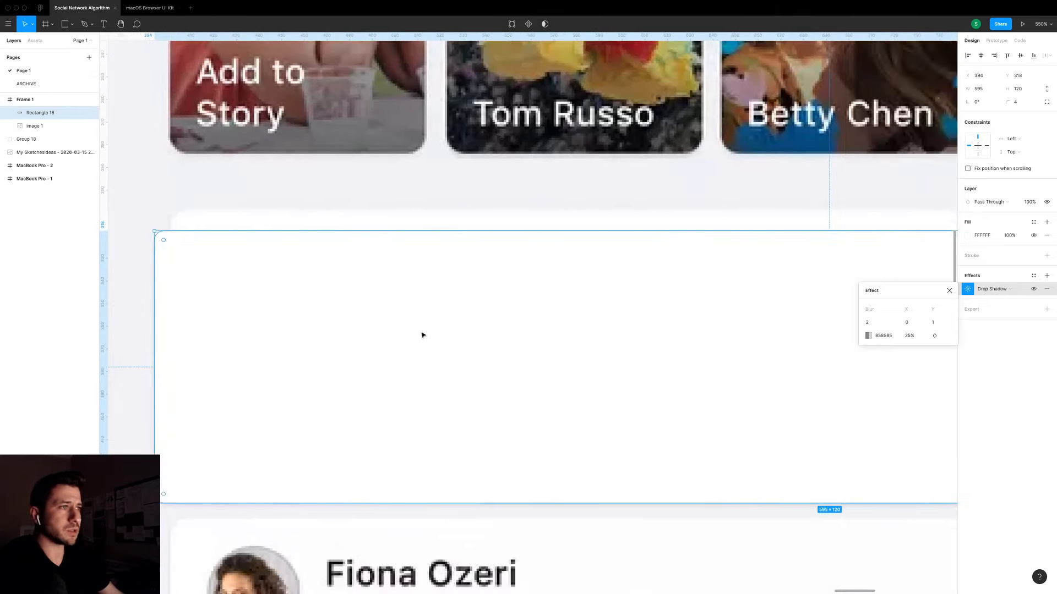
{"action": "key", "text": "Escape"}
{"action": "key", "text": "Escape"}
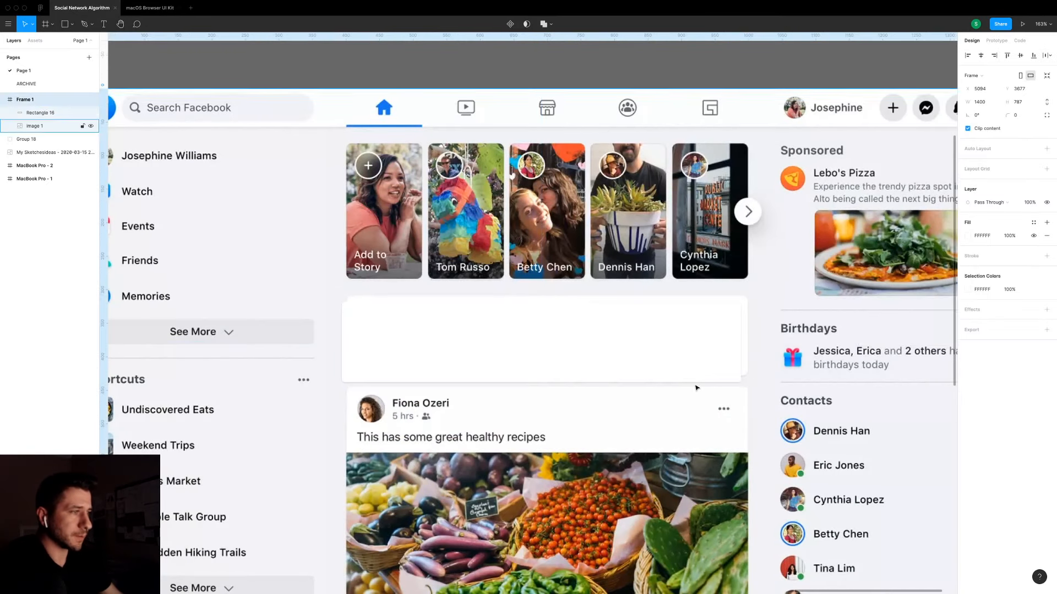
Raise the blur of the rectangle's drop shadow to 3.
{"action": "scroll", "coordinate": [663, 368], "scroll_direction": "down", "scroll_amount": 1}
{"action": "scroll", "coordinate": [663, 369], "scroll_direction": "left", "scroll_amount": 1}
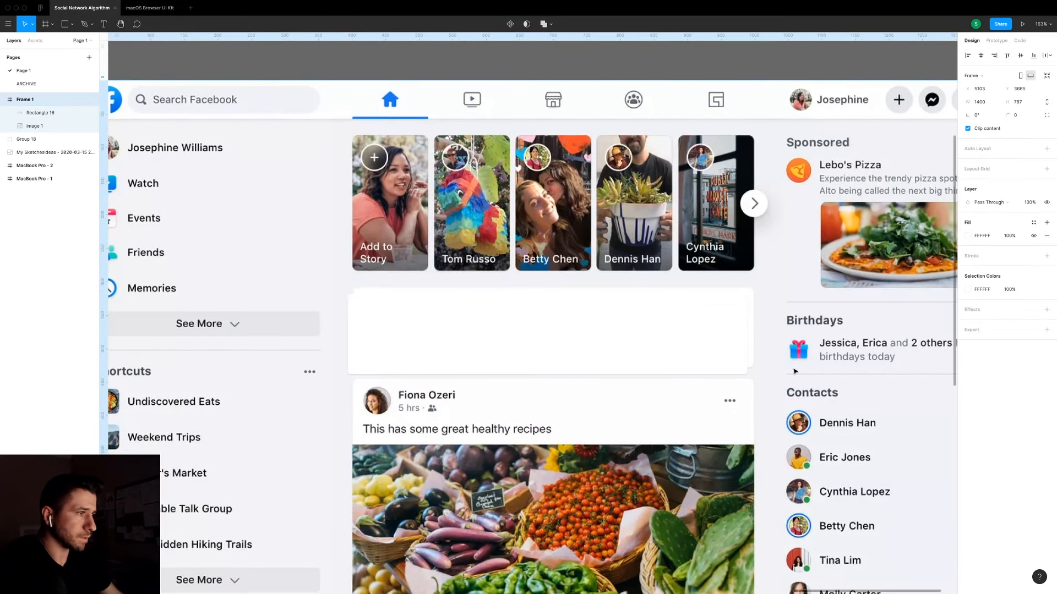
{"action": "left_click", "coordinate": [766, 373]}
{"action": "scroll", "coordinate": [766, 373], "scroll_direction": "up", "scroll_amount": 5}
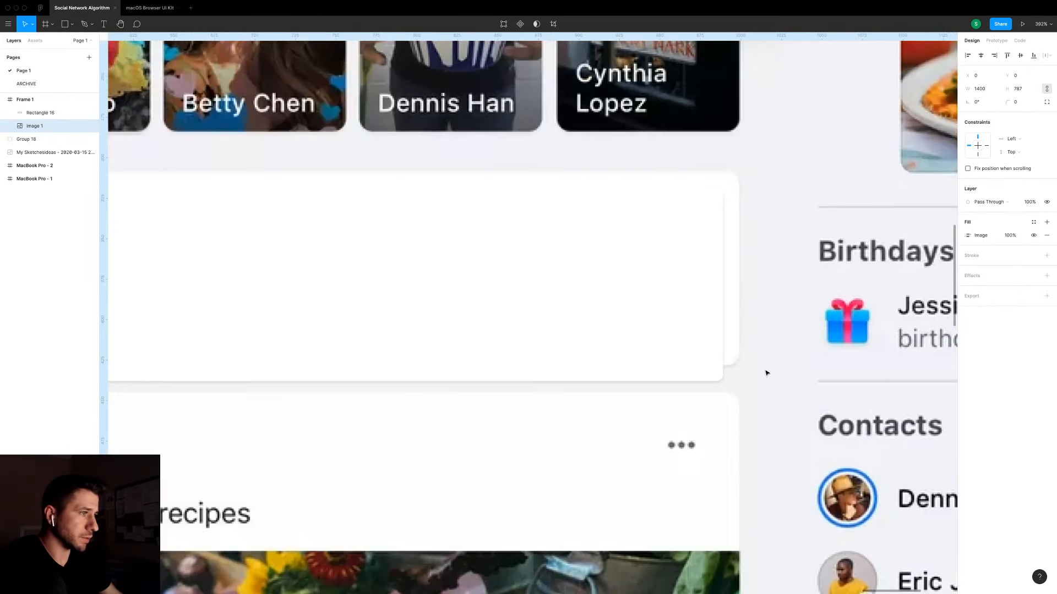
{"action": "left_click", "coordinate": [692, 369]}
{"action": "left_click", "coordinate": [979, 295]}
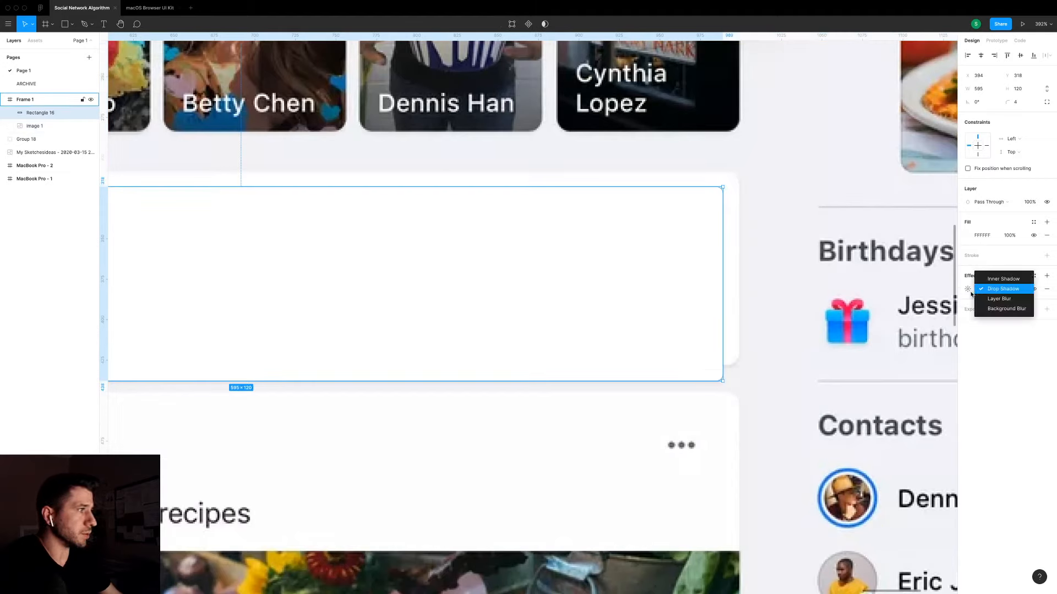
{"action": "left_click", "coordinate": [967, 289]}
{"action": "left_click", "coordinate": [967, 289]}
{"action": "left_click", "coordinate": [967, 289]}
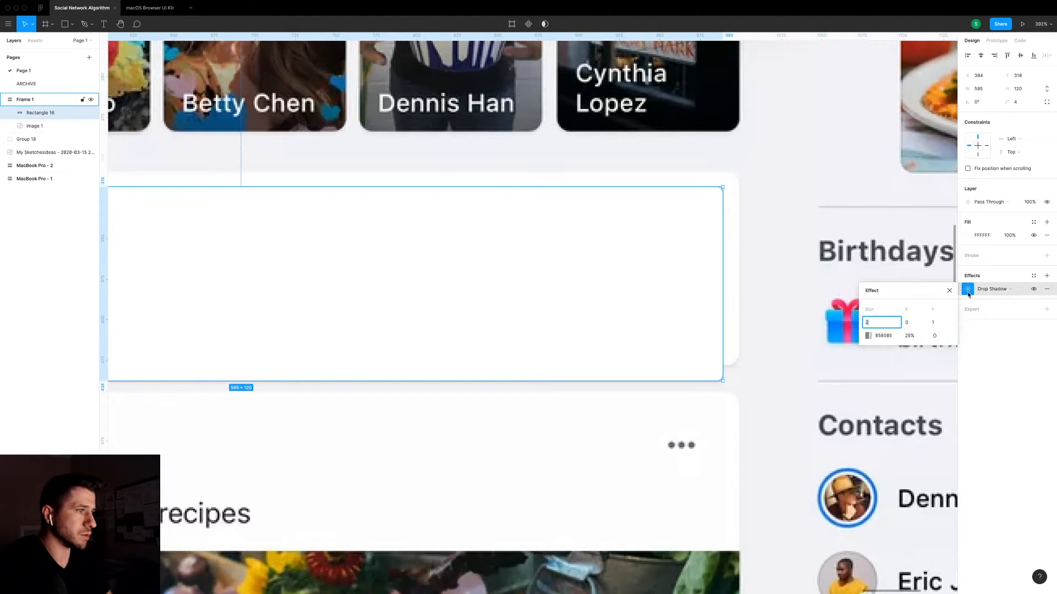
{"action": "key", "text": "Up"}
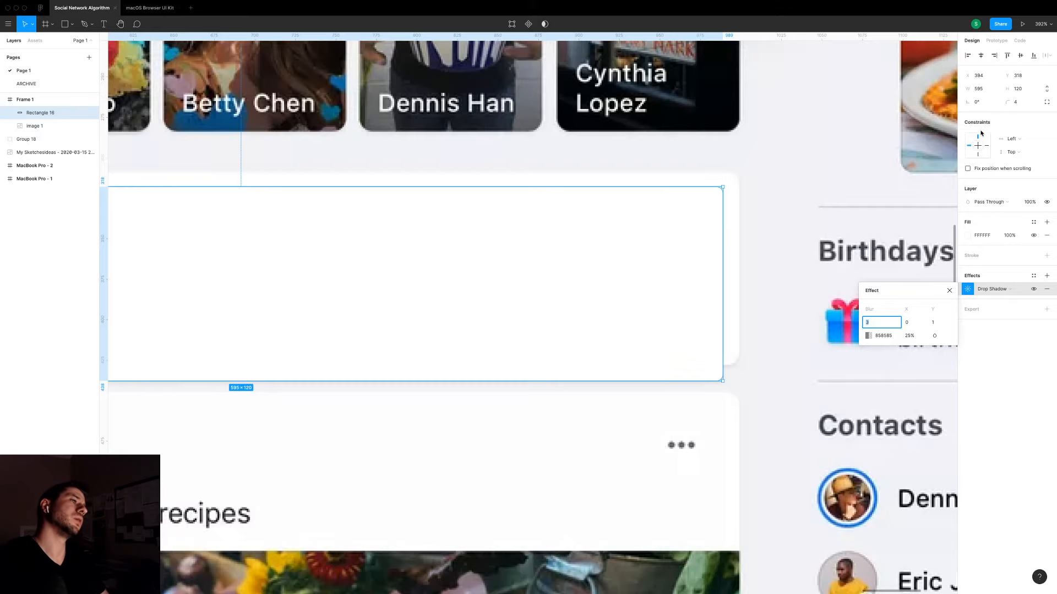
{"action": "left_click", "coordinate": [787, 198]}
{"action": "scroll", "coordinate": [786, 198], "scroll_direction": "down", "scroll_amount": 10}
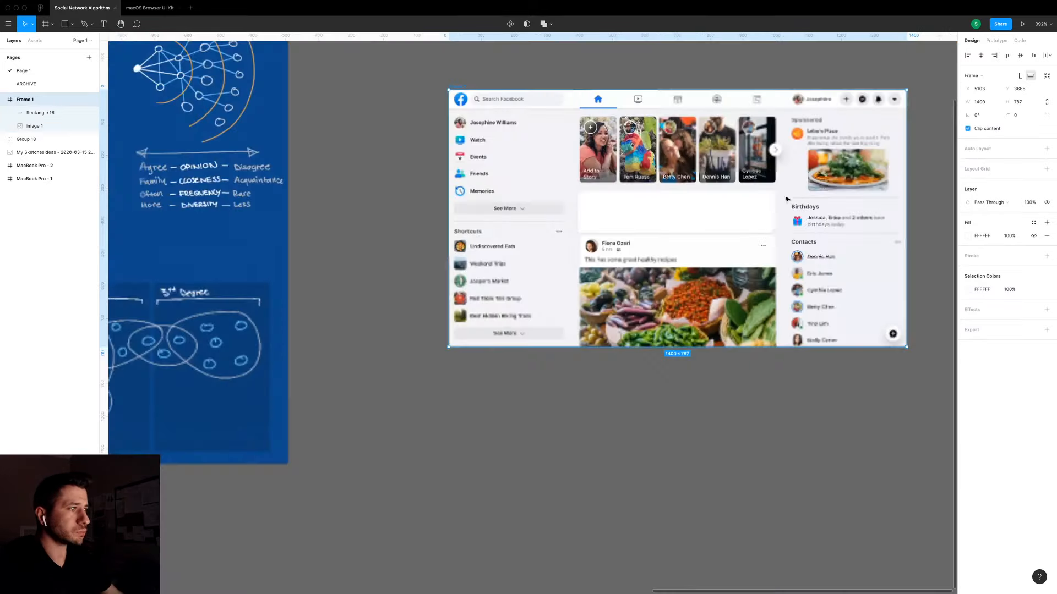
{"action": "scroll", "coordinate": [782, 200], "scroll_direction": "up", "scroll_amount": 3}
{"action": "scroll", "coordinate": [690, 328], "scroll_direction": "up", "scroll_amount": 5}
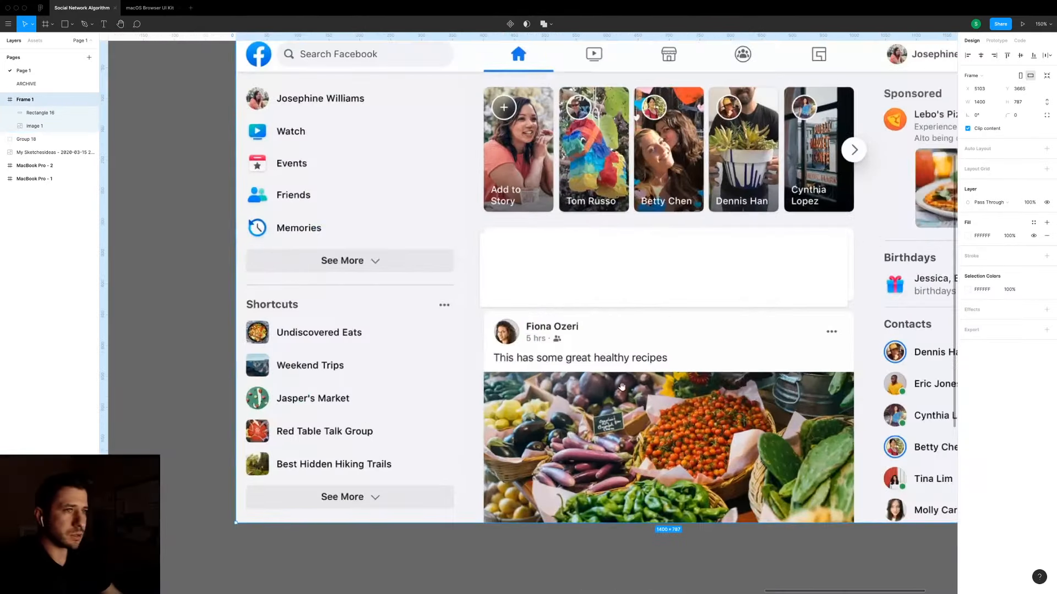
{"action": "scroll", "coordinate": [645, 390], "scroll_direction": "up", "scroll_amount": 2}
{"action": "left_click", "coordinate": [699, 325]}
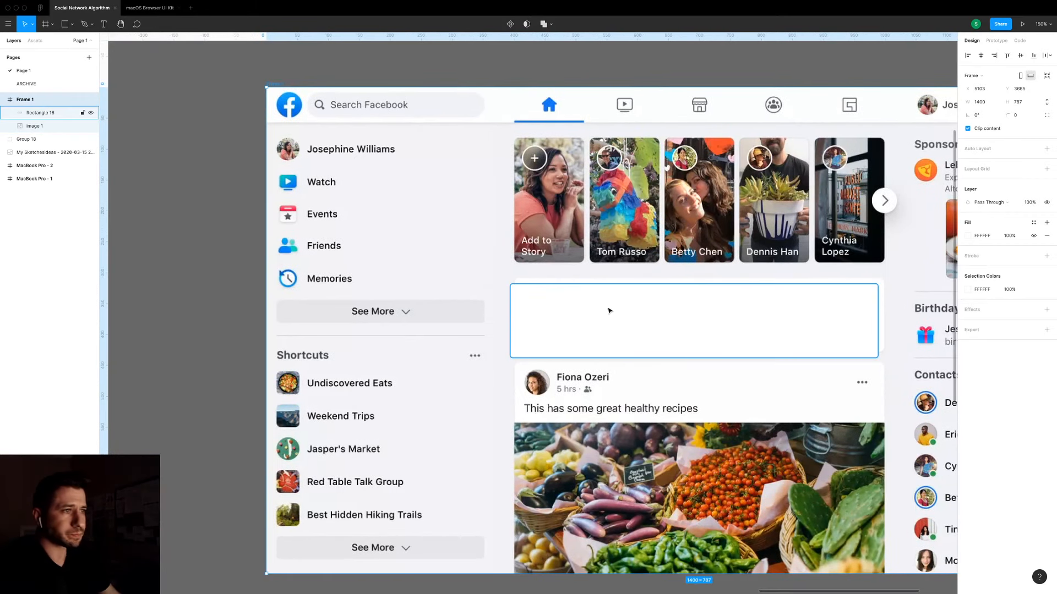
{"action": "left_click", "coordinate": [609, 311]}
{"action": "key", "text": "Escape"}
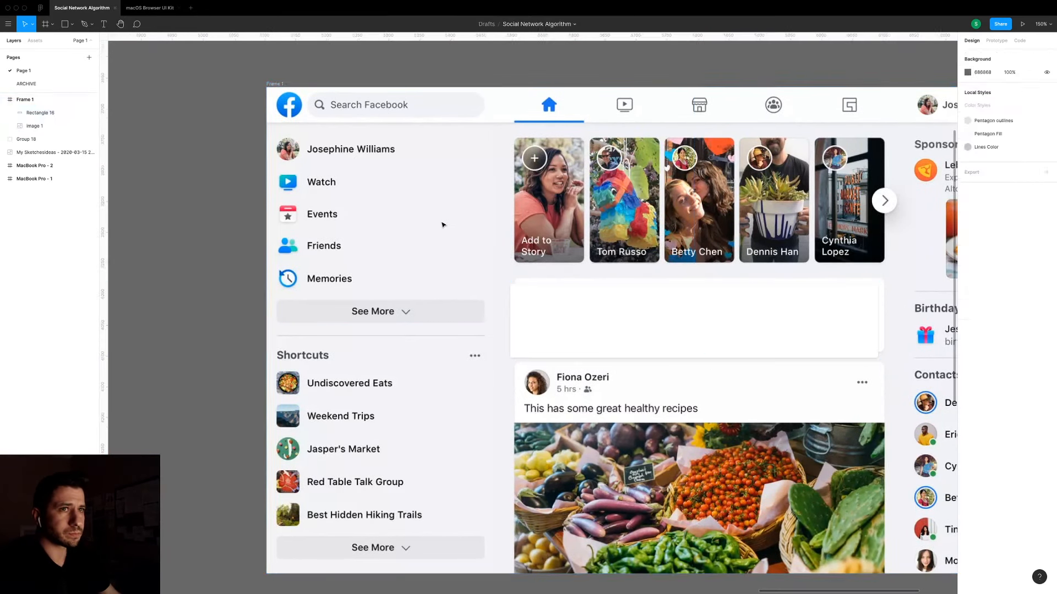
{"action": "scroll", "coordinate": [628, 323], "scroll_direction": "down", "scroll_amount": 1}
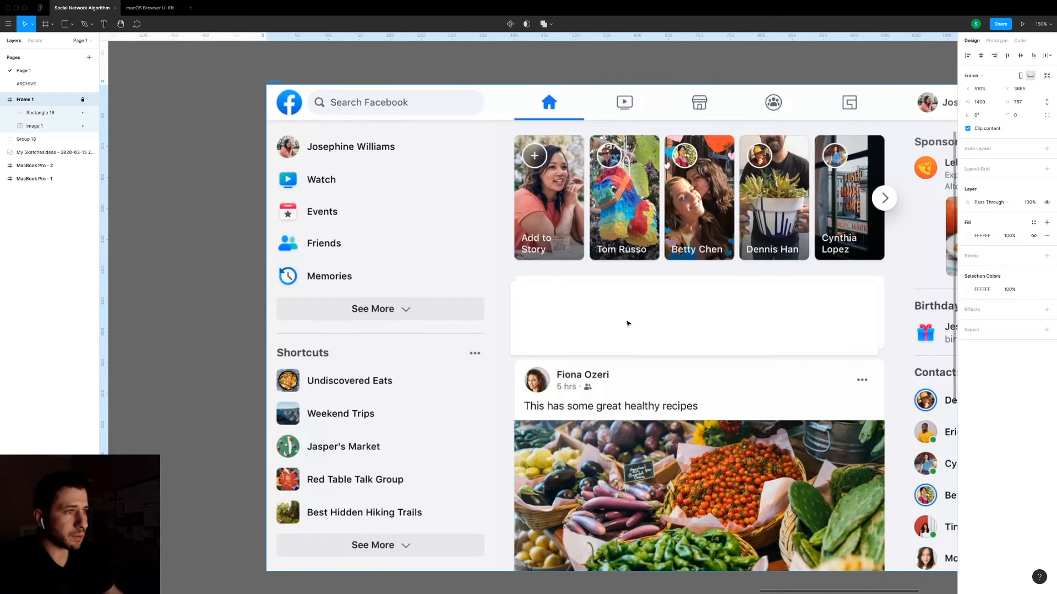
{"action": "left_click", "coordinate": [628, 324]}
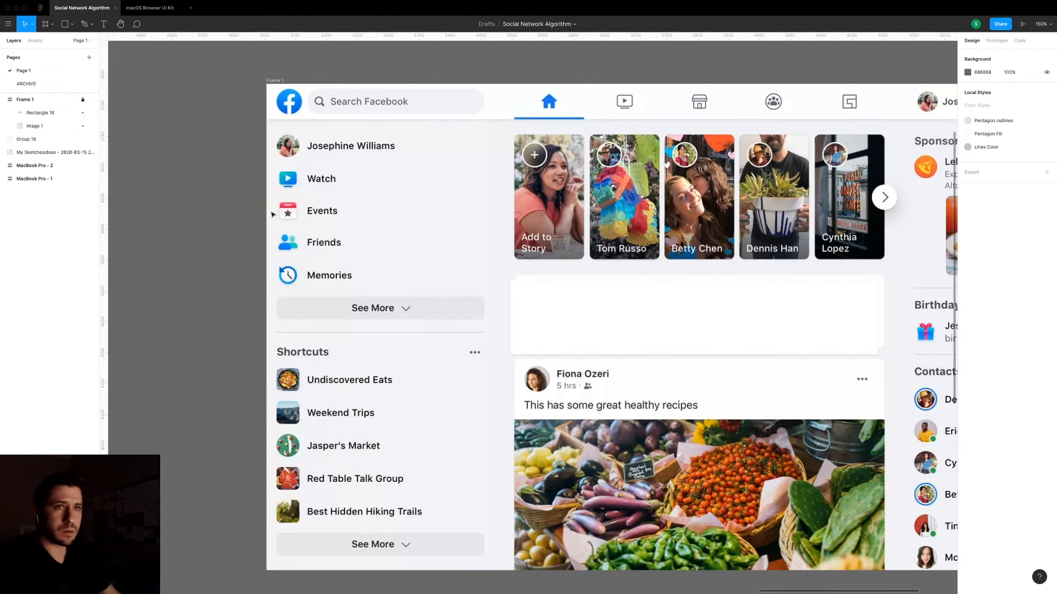
{"action": "left_click", "coordinate": [82, 99]}
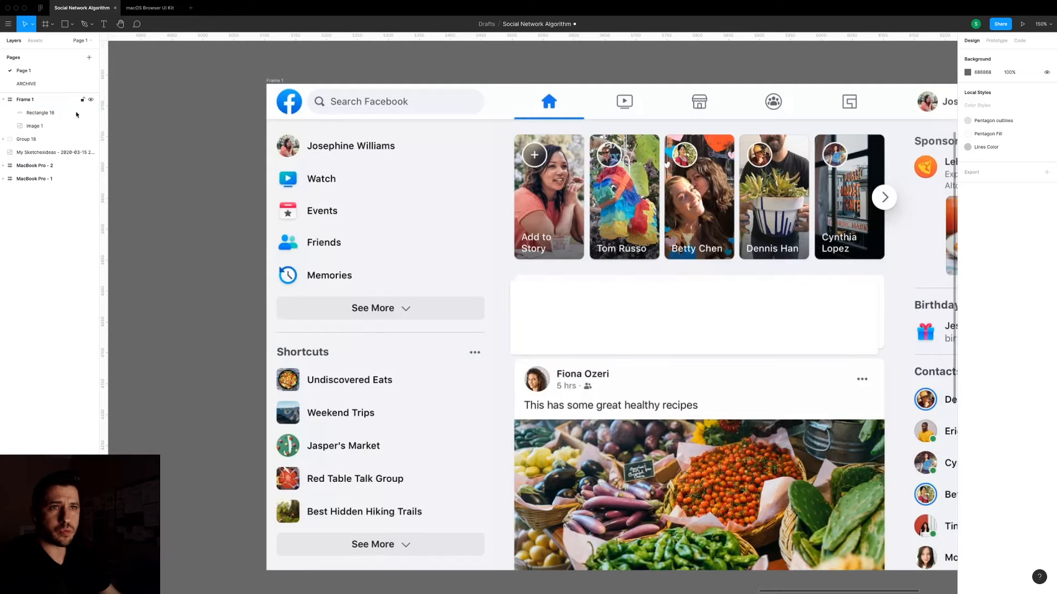
Lock the Facebook screenshot layer and move the white rectangle to the frame's left edge at X 0, Y 334.
{"action": "left_click", "coordinate": [82, 125]}
{"action": "left_click_drag", "start_coordinate": [812, 342], "coordinate": [564, 341]}
{"action": "scroll", "coordinate": [382, 354], "scroll_direction": "up", "scroll_amount": 3}
{"action": "scroll", "coordinate": [382, 350], "scroll_direction": "down", "scroll_amount": 3}
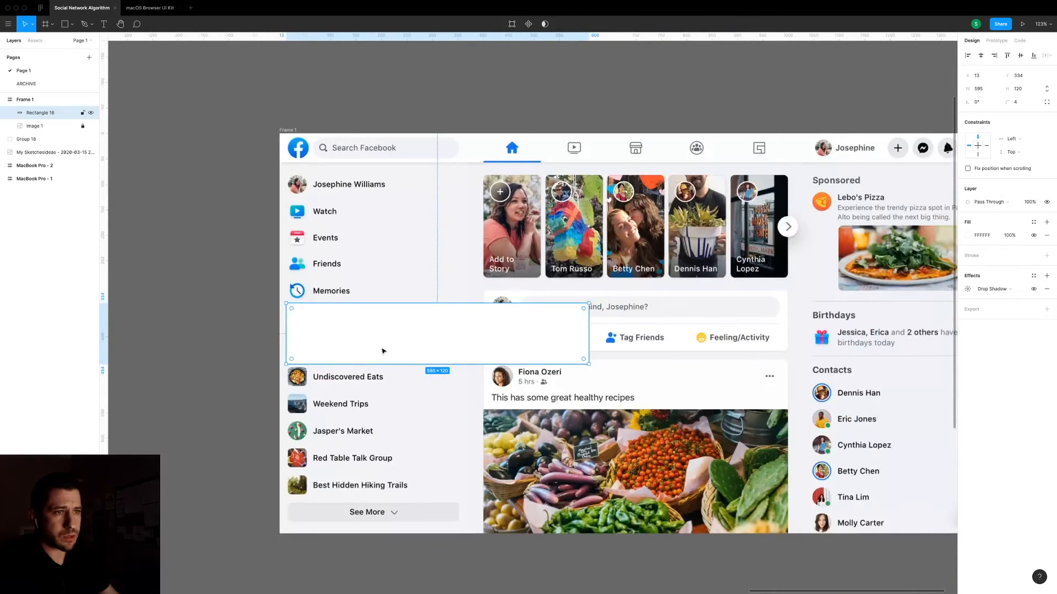
{"action": "left_click_drag", "start_coordinate": [384, 350], "coordinate": [377, 350]}
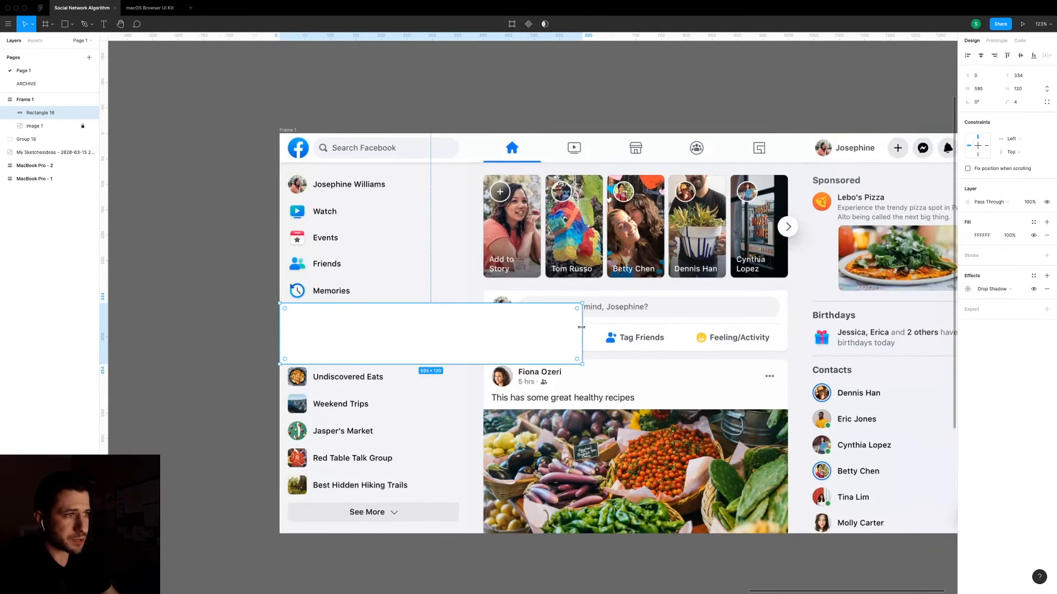
Resize the rectangle to 352 × 708 so it covers the navigation column from Y 79 to the frame's bottom edge.
{"action": "left_click_drag", "start_coordinate": [581, 327], "coordinate": [458, 515]}
{"action": "left_click_drag", "start_coordinate": [402, 363], "coordinate": [404, 533]}
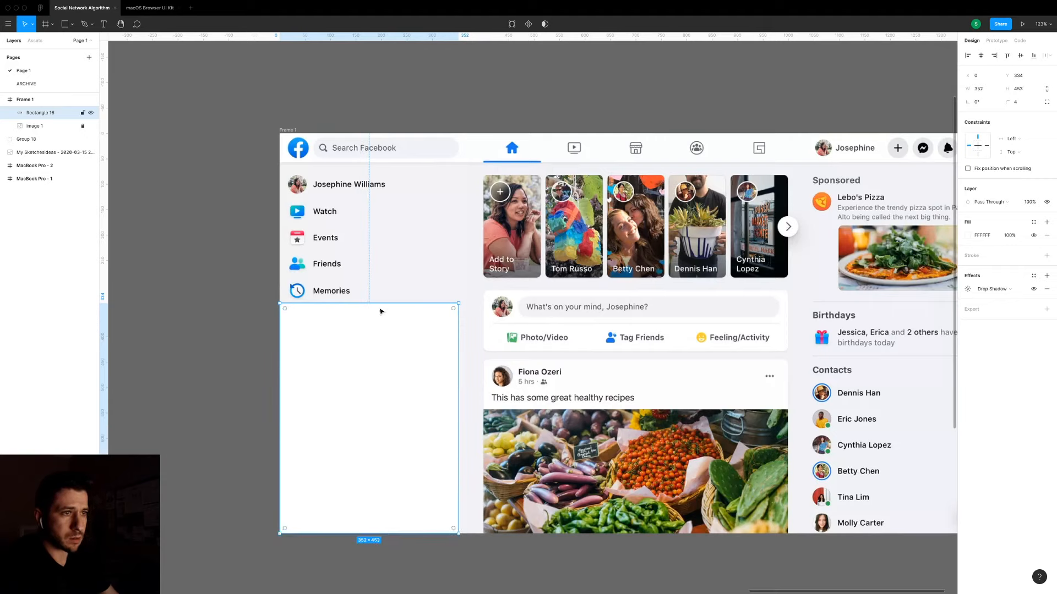
{"action": "left_click_drag", "start_coordinate": [381, 299], "coordinate": [389, 174]}
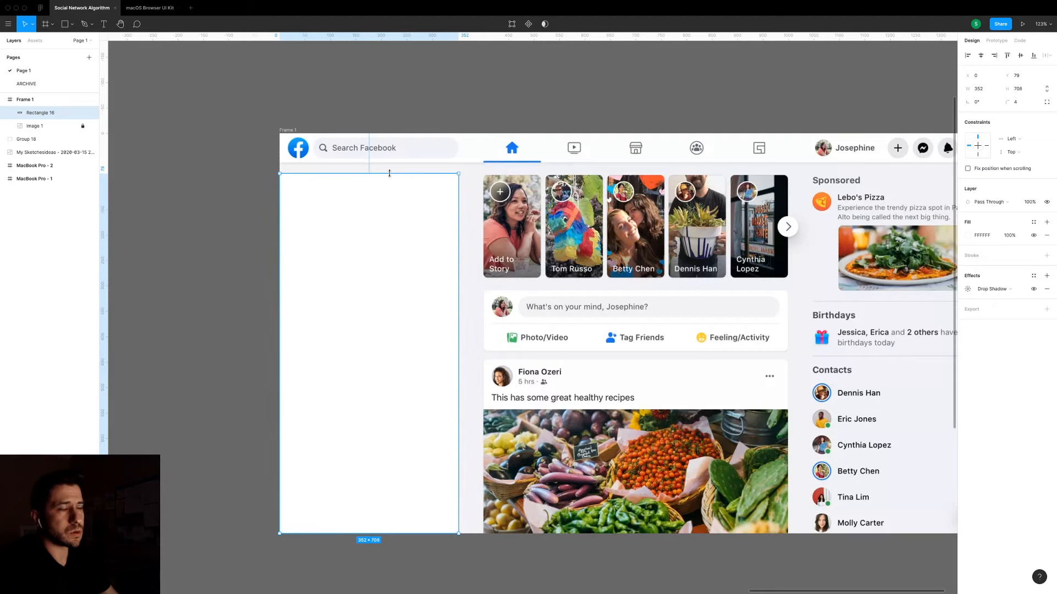
{"action": "left_click", "coordinate": [218, 198]}
Set the navigation rectangle's corner radius to 0 and deselect it.
{"action": "left_click", "coordinate": [299, 198]}
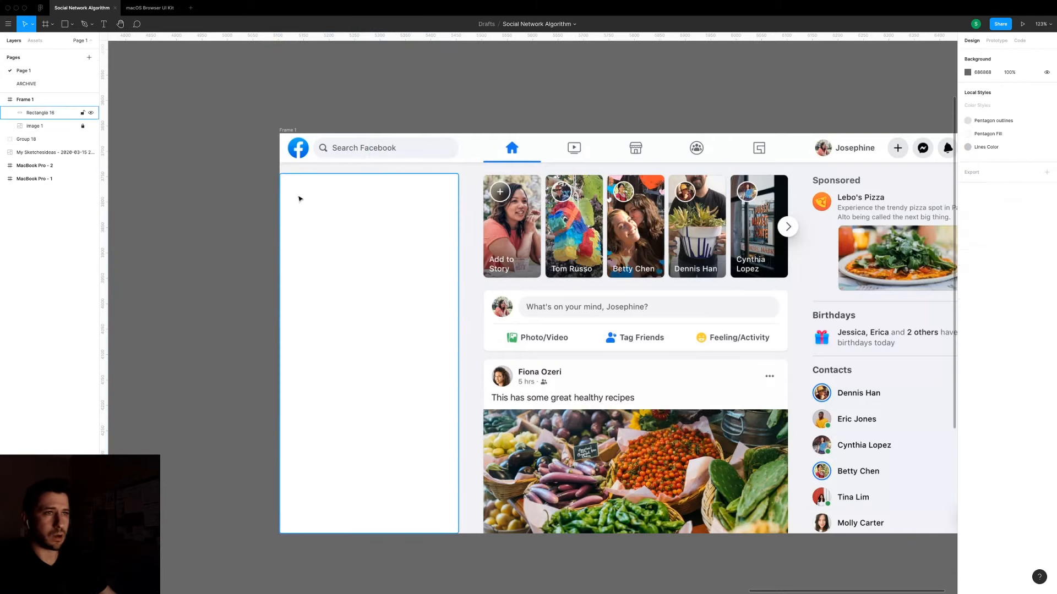
{"action": "scroll", "coordinate": [299, 187], "scroll_direction": "up", "scroll_amount": 5}
{"action": "left_click_drag", "start_coordinate": [280, 176], "coordinate": [249, 158]}
{"action": "scroll", "coordinate": [328, 232], "scroll_direction": "down", "scroll_amount": 5}
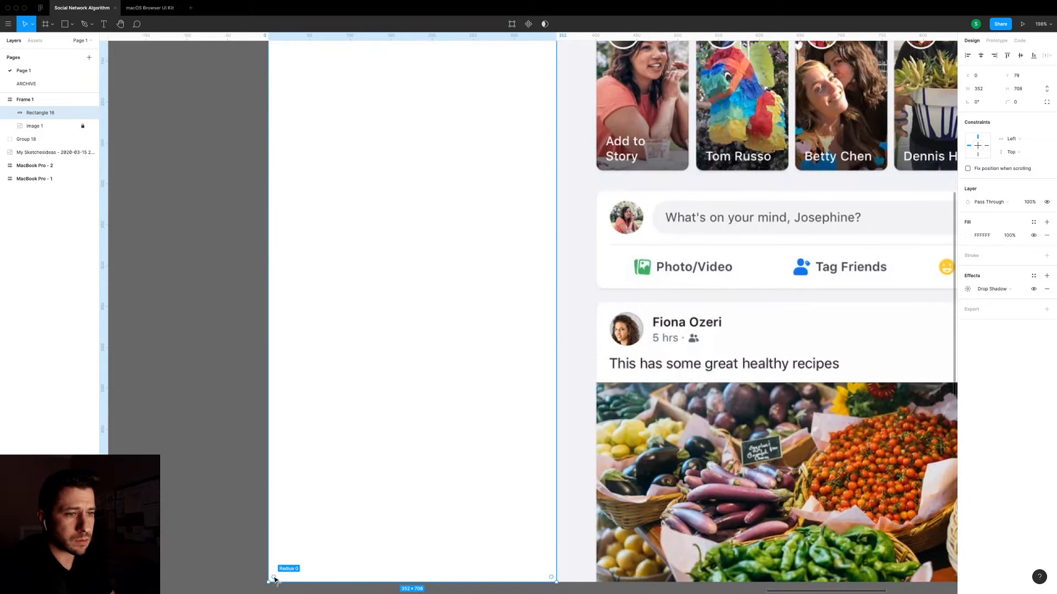
{"action": "scroll", "coordinate": [275, 580], "scroll_direction": "down", "scroll_amount": 2}
{"action": "left_click", "coordinate": [246, 401]}
{"action": "scroll", "coordinate": [224, 370], "scroll_direction": "down", "scroll_amount": 10, "text": "ctrl"}
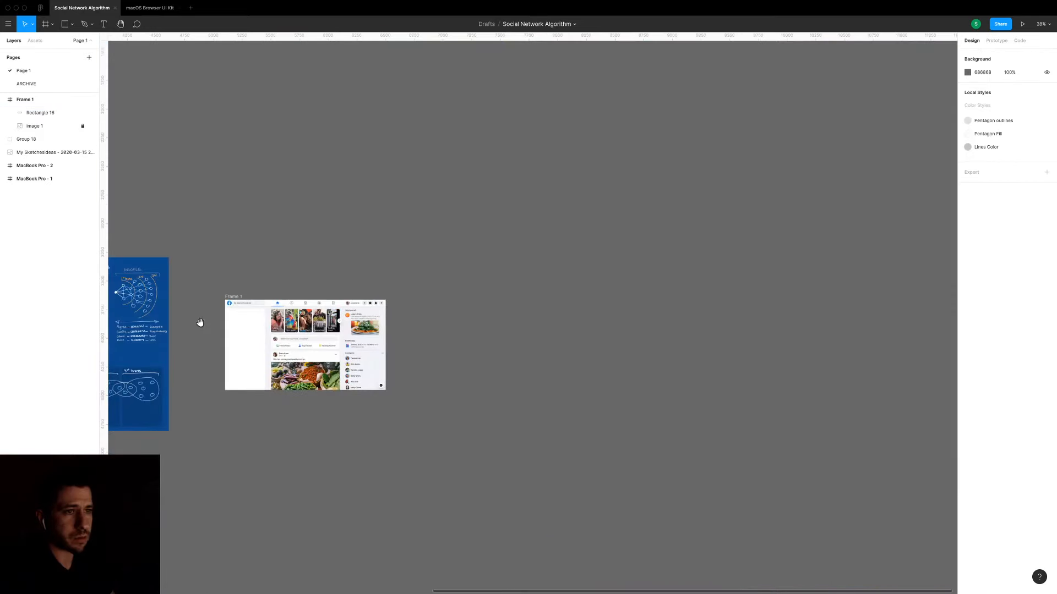
Place a 100 × 100 star in the upper part of the white navigation column and raise its ratio to 81% to form a pentagon.
{"action": "scroll", "coordinate": [199, 322], "scroll_direction": "up", "scroll_amount": 5, "text": "ctrl"}
{"action": "scroll", "coordinate": [320, 368], "scroll_direction": "down", "scroll_amount": 2, "text": "ctrl"}
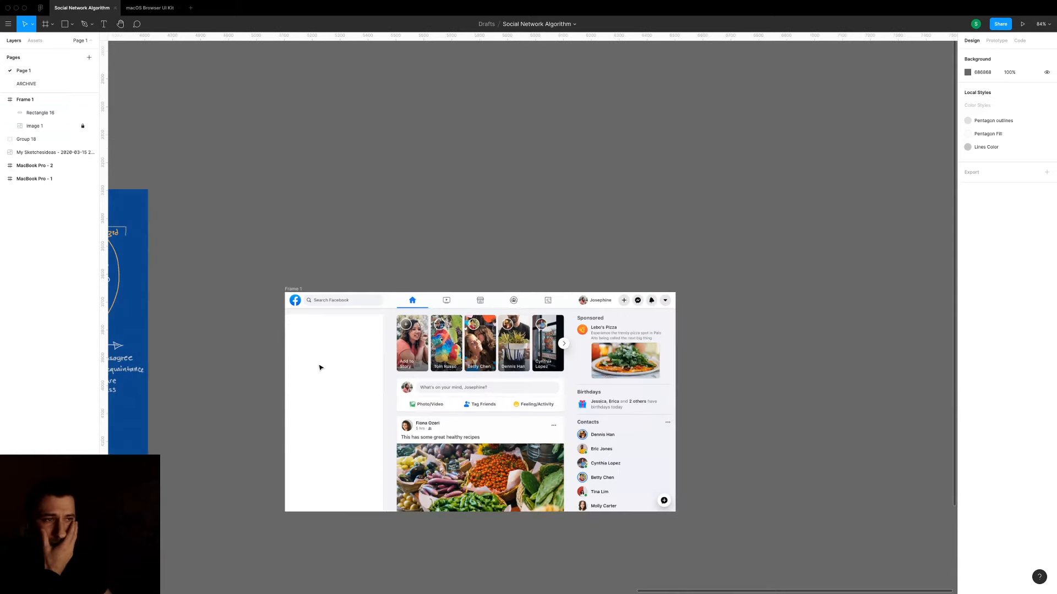
{"action": "scroll", "coordinate": [234, 339], "scroll_direction": "left", "scroll_amount": 10}
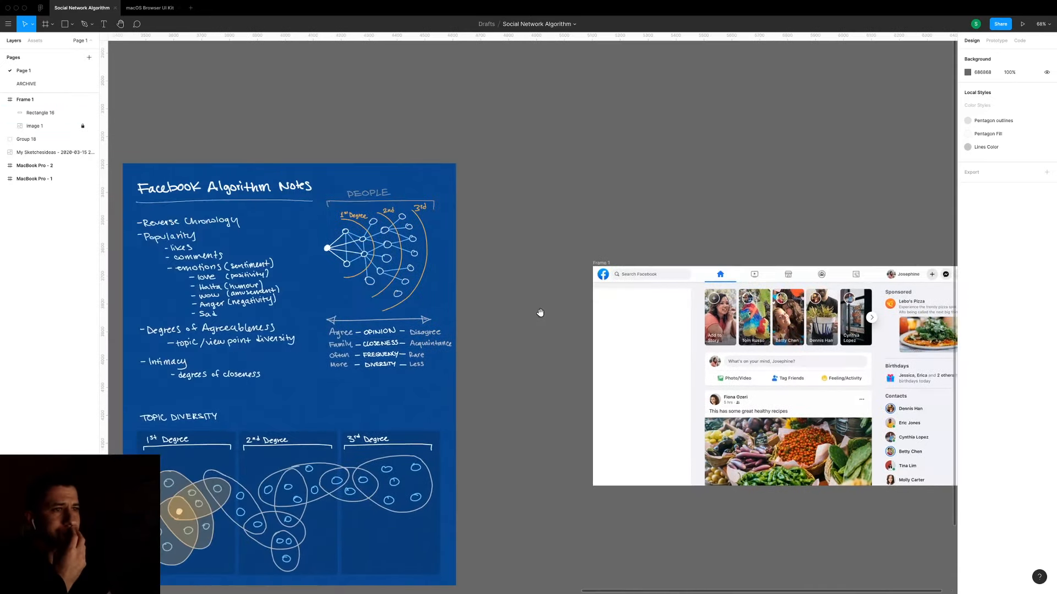
{"action": "scroll", "coordinate": [542, 316], "scroll_direction": "down", "scroll_amount": 3, "text": "ctrl"}
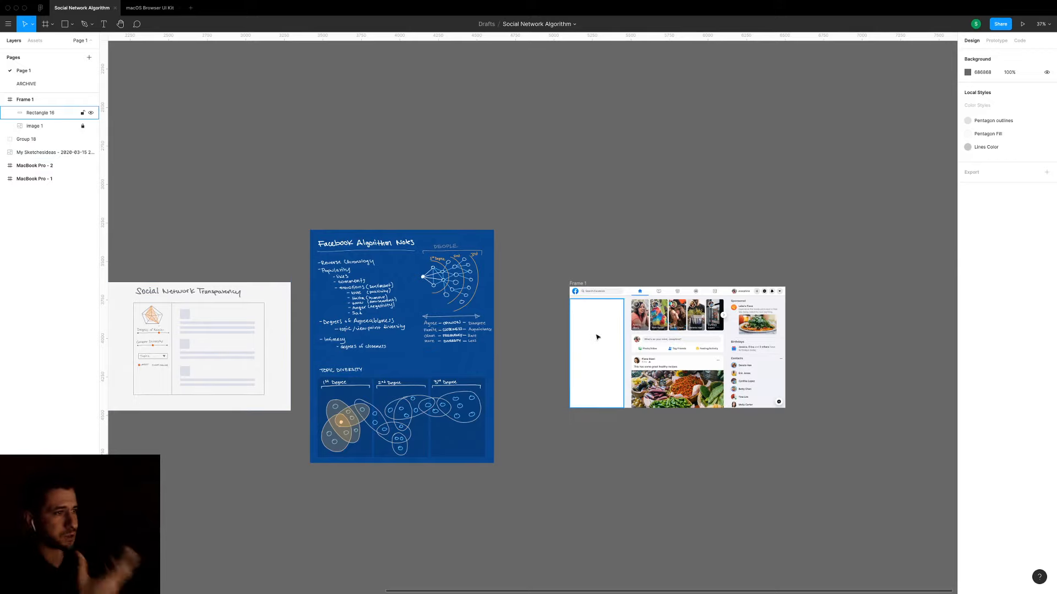
{"action": "scroll", "coordinate": [597, 326], "scroll_direction": "up", "scroll_amount": 4, "text": "ctrl"}
{"action": "left_click_drag", "start_coordinate": [598, 326], "coordinate": [354, 334]}
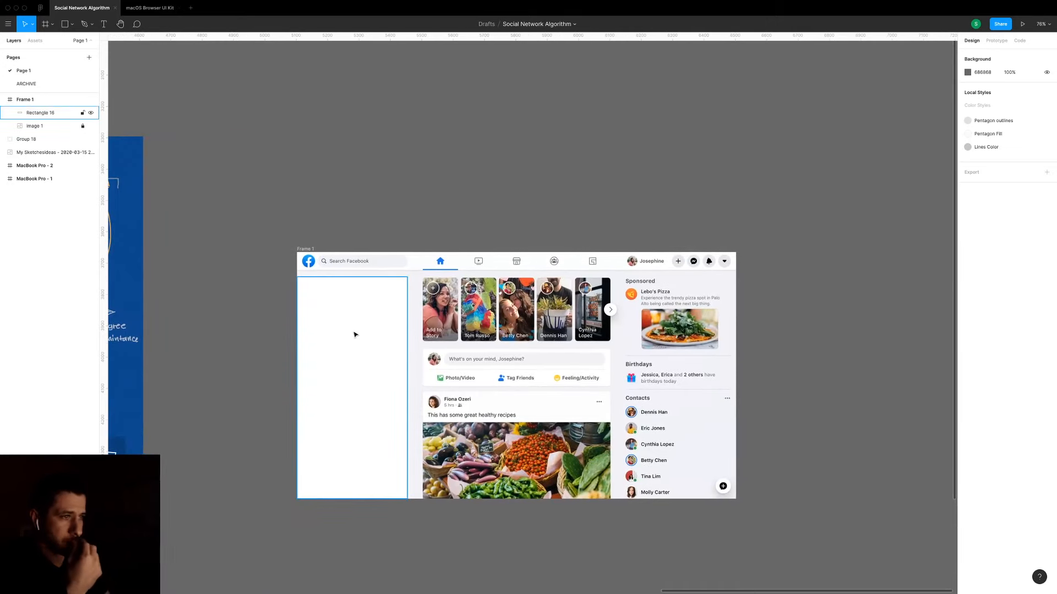
{"action": "left_click", "coordinate": [72, 25]}
{"action": "left_click", "coordinate": [73, 89]}
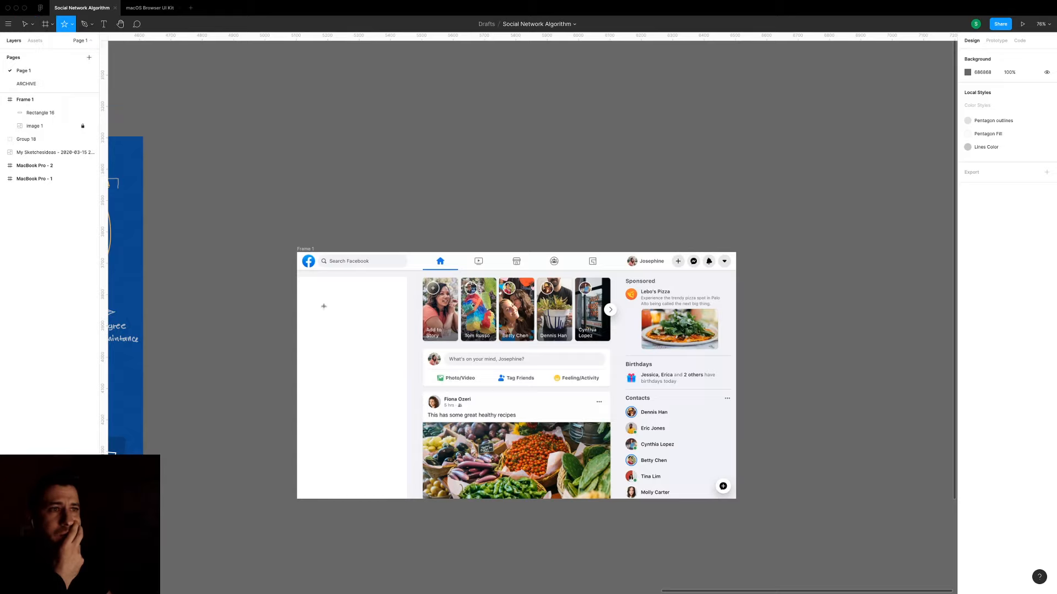
{"action": "left_click", "coordinate": [346, 314]}
{"action": "scroll", "coordinate": [329, 313], "scroll_direction": "up", "scroll_amount": 5}
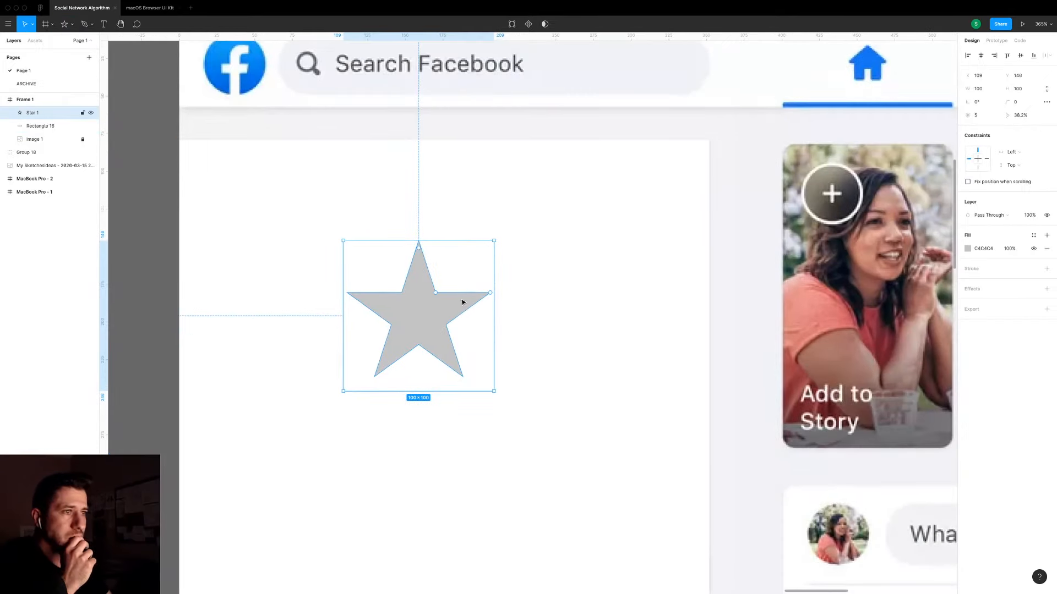
{"action": "left_click_drag", "start_coordinate": [435, 293], "coordinate": [456, 271]}
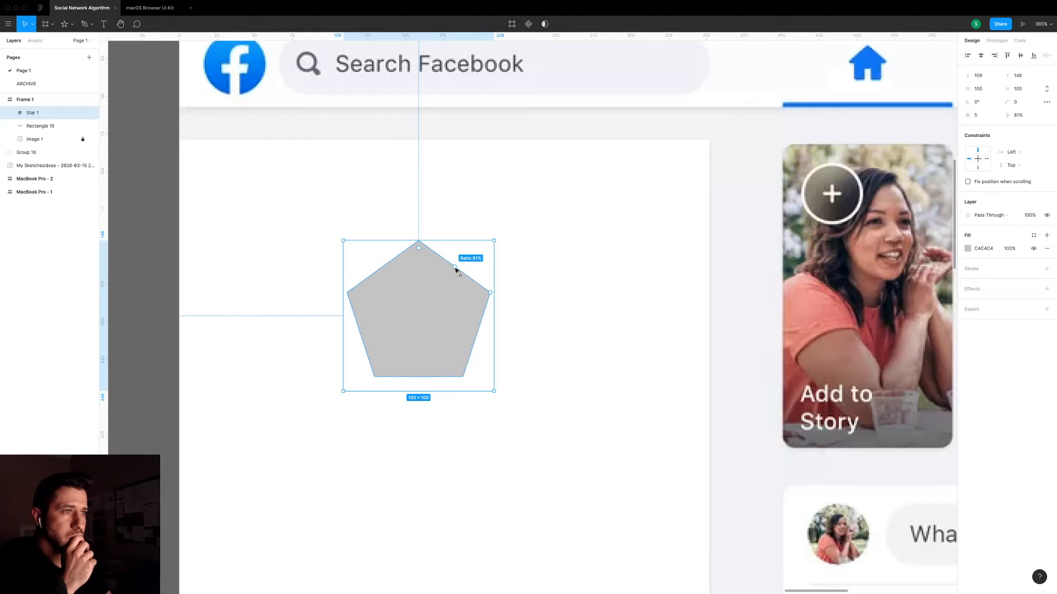
Remove the extra midpoint vertices from the pentagon's edges so only its five corner points remain, and finish vector editing.
{"action": "double_click", "coordinate": [435, 282]}
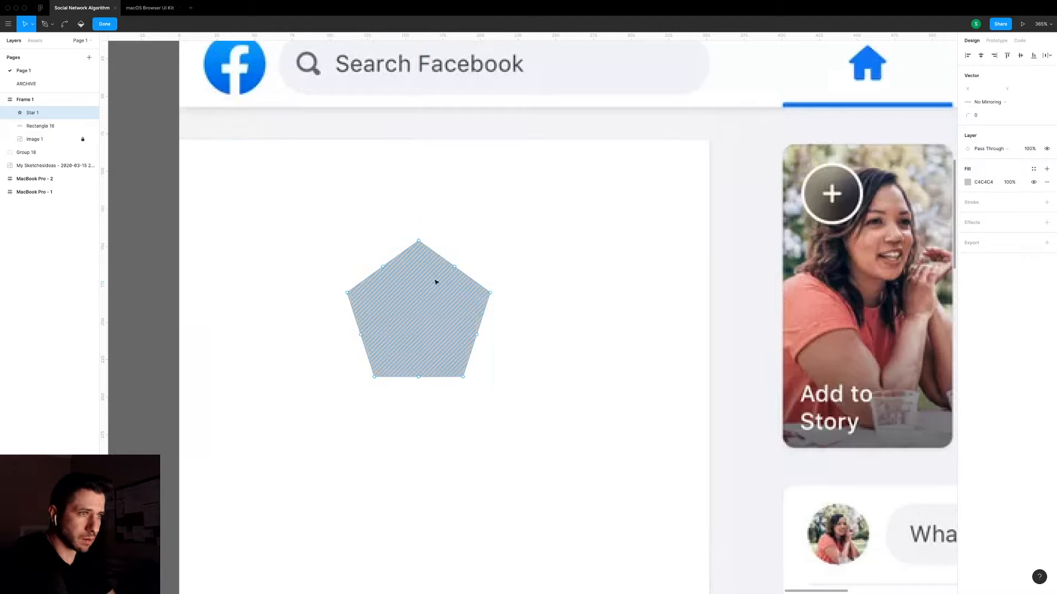
{"action": "key", "text": "p"}
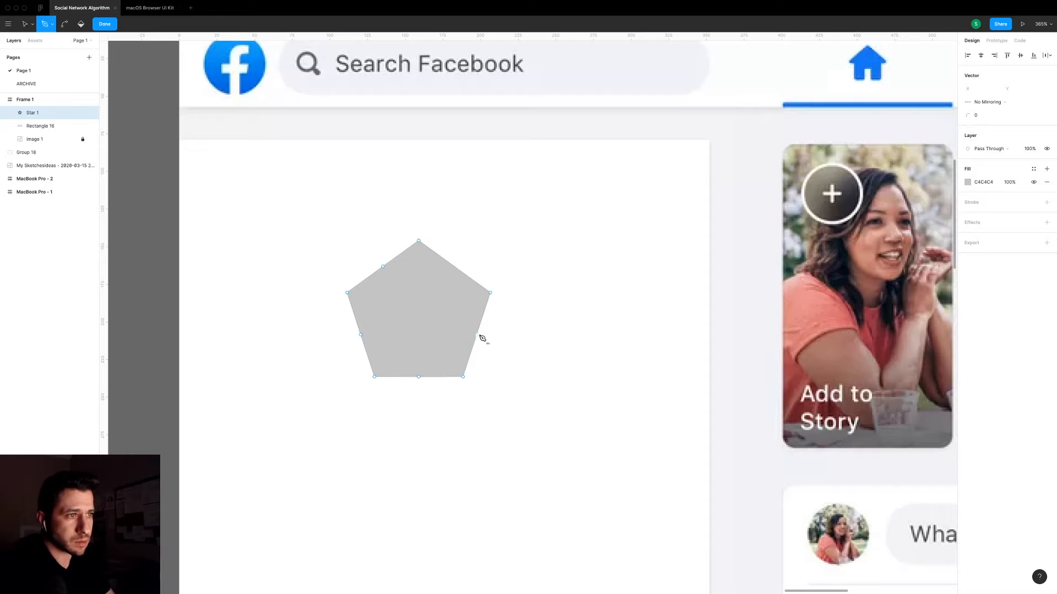
{"action": "left_click", "coordinate": [478, 335], "text": "alt"}
{"action": "left_click", "coordinate": [419, 377], "text": "alt"}
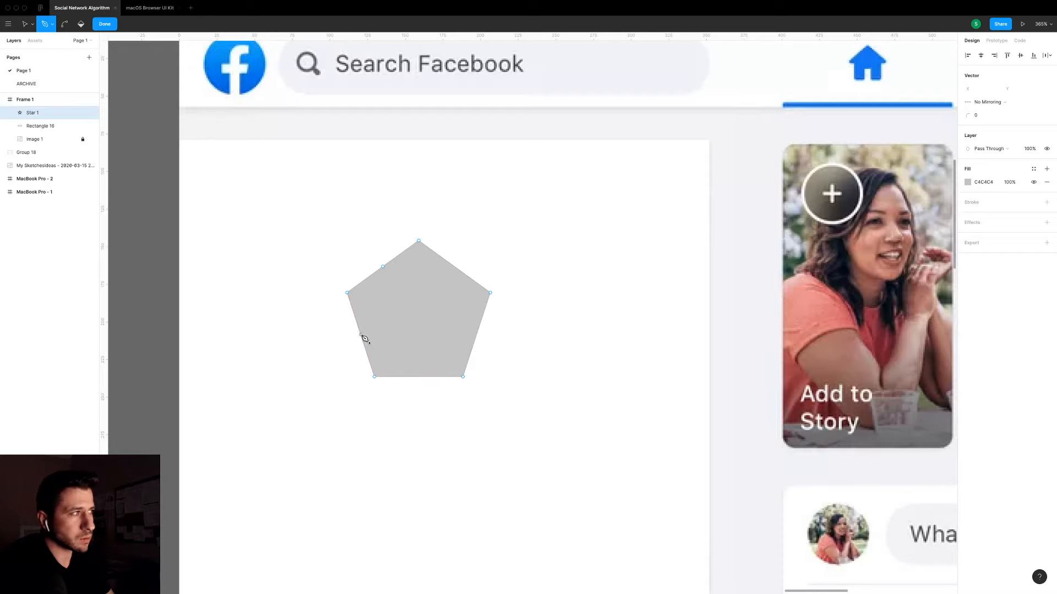
{"action": "key", "text": "Escape"}
{"action": "key", "text": "Escape"}
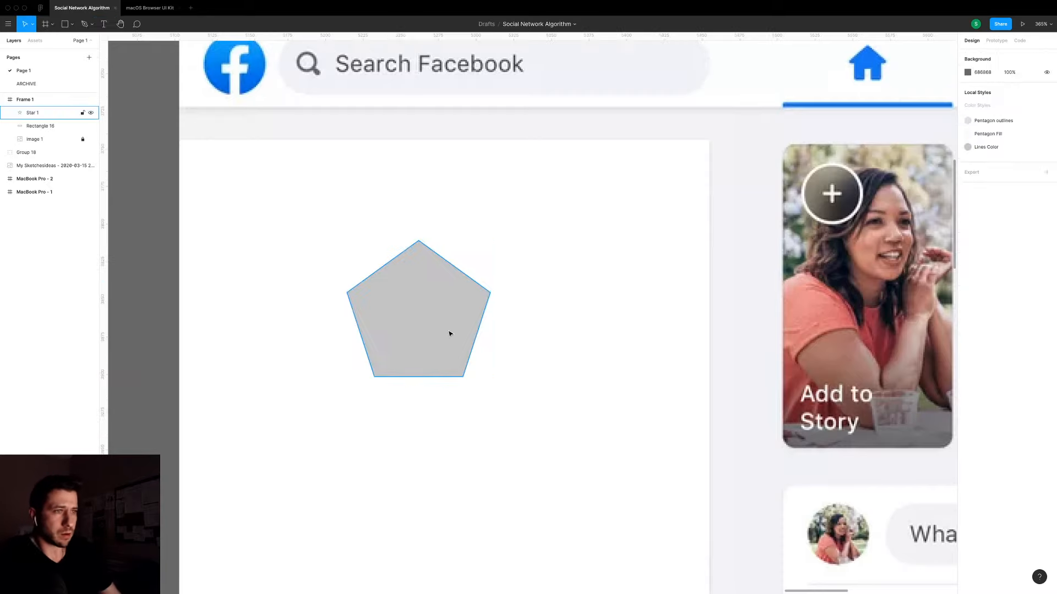
Reposition the pentagon in the upper part of the navigation column and scale it down around its centre to 41 × 38.
{"action": "left_click", "coordinate": [449, 334]}
{"action": "scroll", "coordinate": [449, 334], "scroll_direction": "down", "scroll_amount": 3}
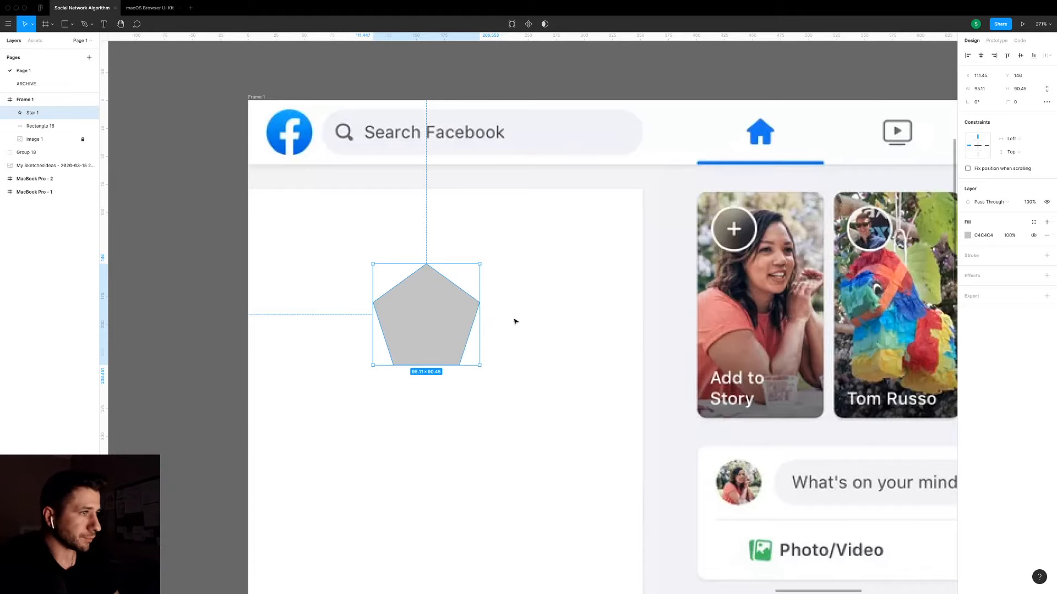
{"action": "left_click_drag", "start_coordinate": [421, 319], "coordinate": [455, 315]}
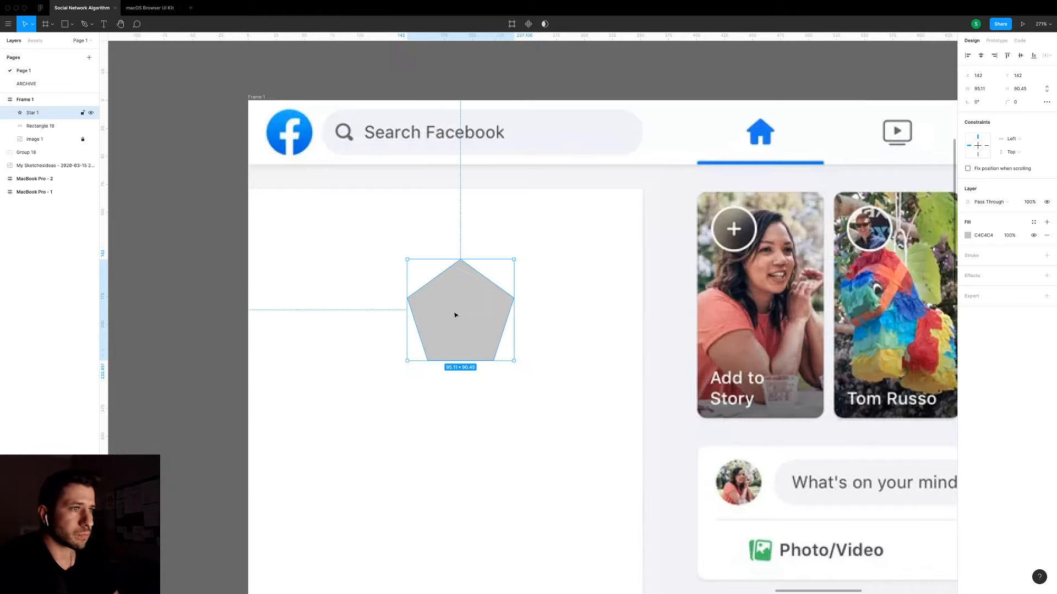
{"action": "scroll", "coordinate": [454, 314], "scroll_direction": "down", "scroll_amount": 3}
{"action": "left_click_drag", "start_coordinate": [497, 274], "coordinate": [473, 297]}
{"action": "scroll", "coordinate": [468, 304], "scroll_direction": "up", "scroll_amount": 4}
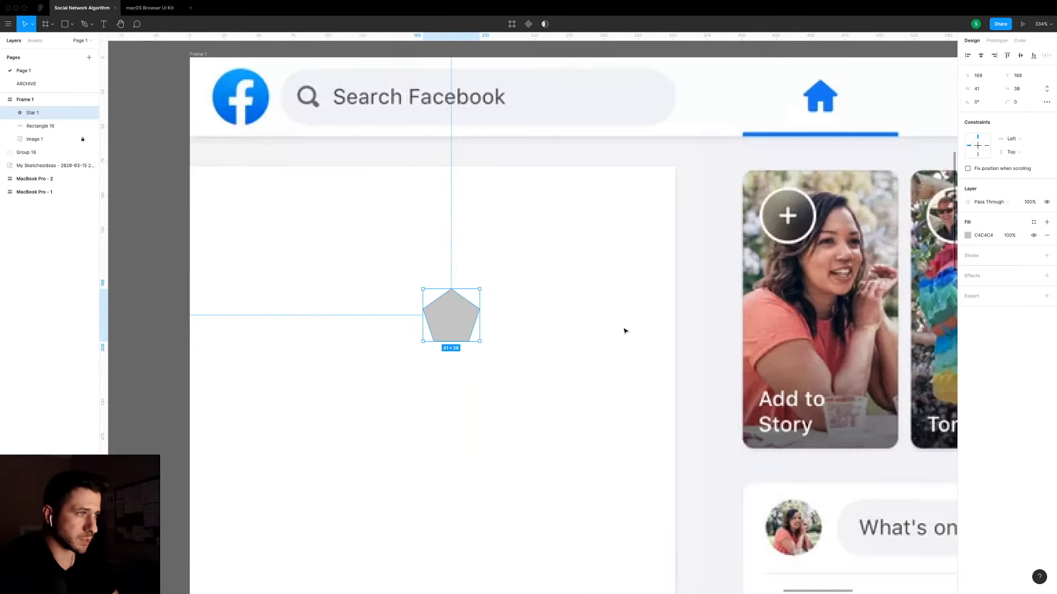
Fill the pentagon with the page's light grey background colour F2F1F6 and add a 1 px inside stroke in D2D2D2.
{"action": "key", "text": "i"}
{"action": "left_click", "coordinate": [718, 287]}
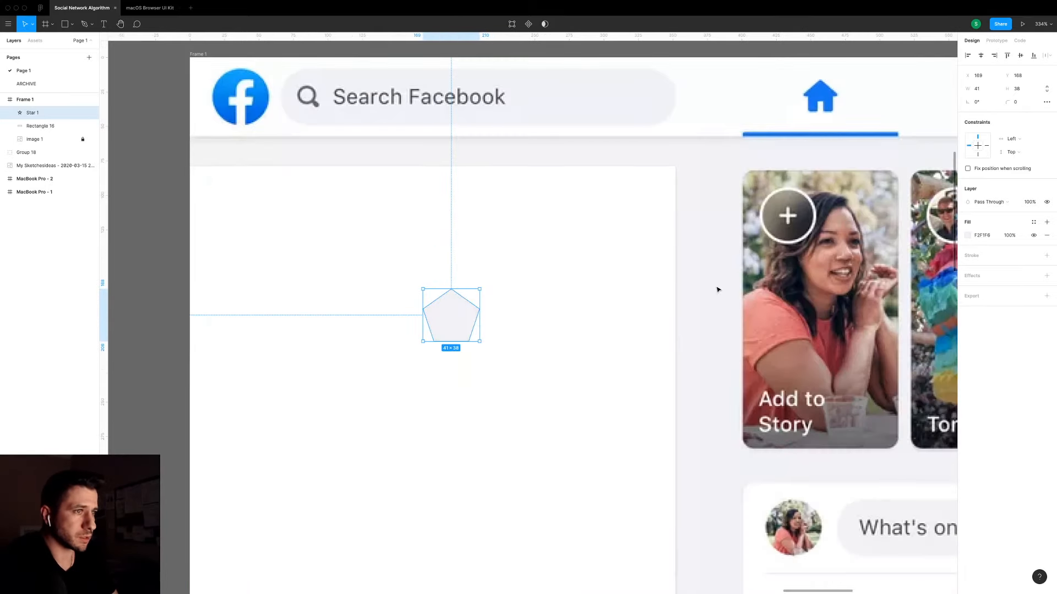
{"action": "left_click", "coordinate": [1047, 255]}
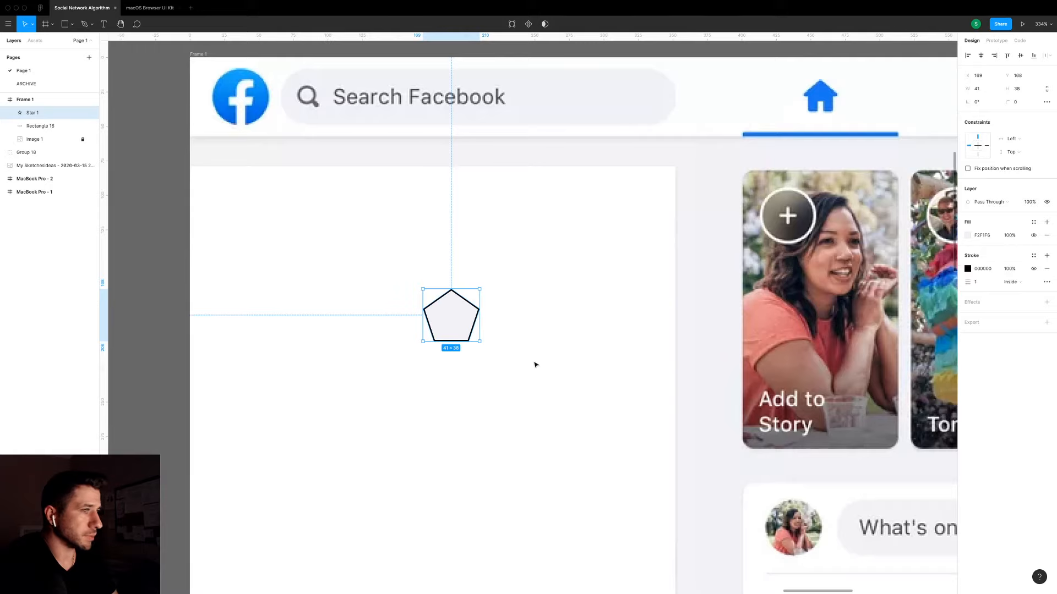
{"action": "left_click", "coordinate": [968, 269]}
{"action": "left_click_drag", "start_coordinate": [892, 311], "coordinate": [798, 302]}
{"action": "left_click", "coordinate": [712, 333]}
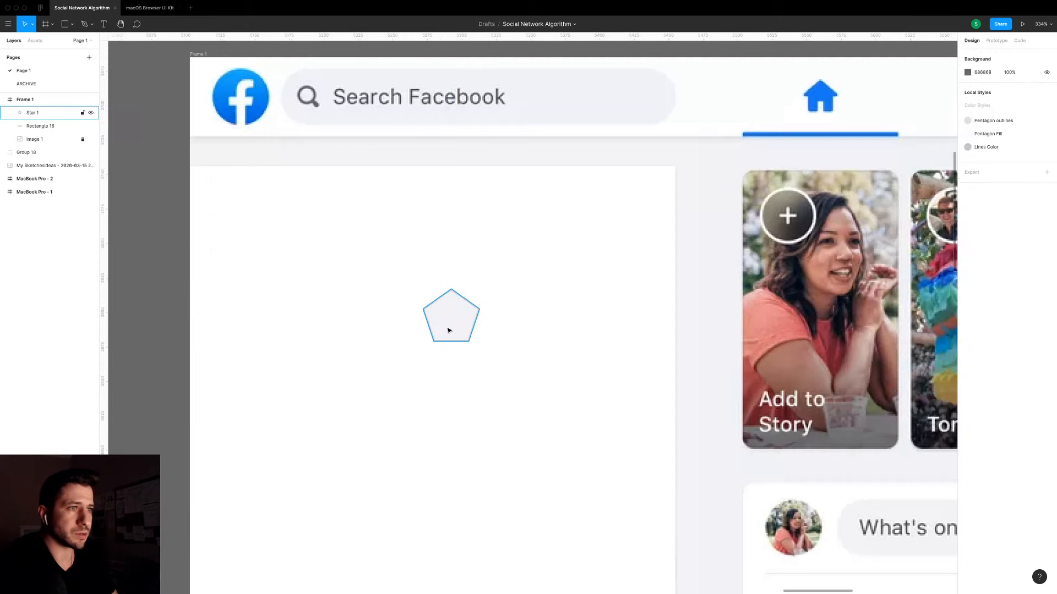
Duplicate the pentagon, place the copy behind the original and enlarge it around the shared centre to 77 × 72.
{"action": "left_click", "coordinate": [448, 326]}
{"action": "key", "text": "ctrl+d"}
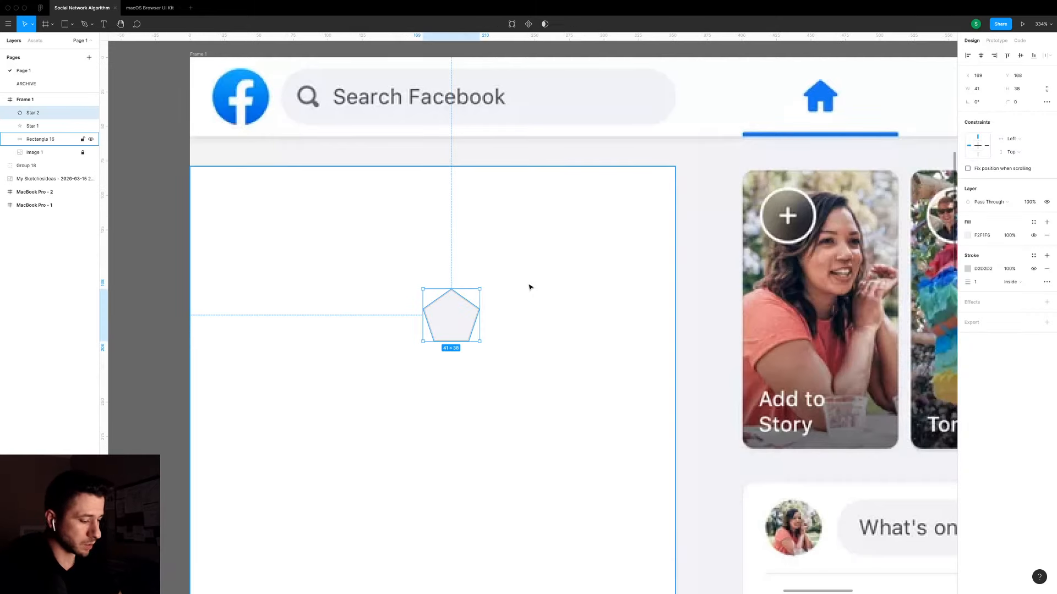
{"action": "key", "text": "ctrl+bracketleft"}
{"action": "key", "text": "alt"}
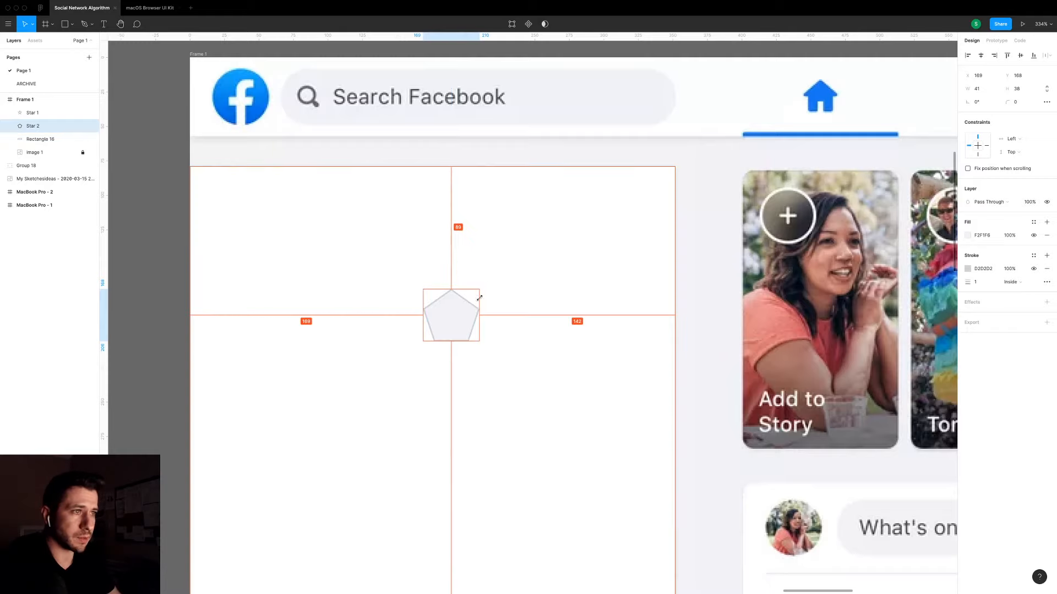
{"action": "left_click_drag", "start_coordinate": [480, 290], "coordinate": [503, 267]}
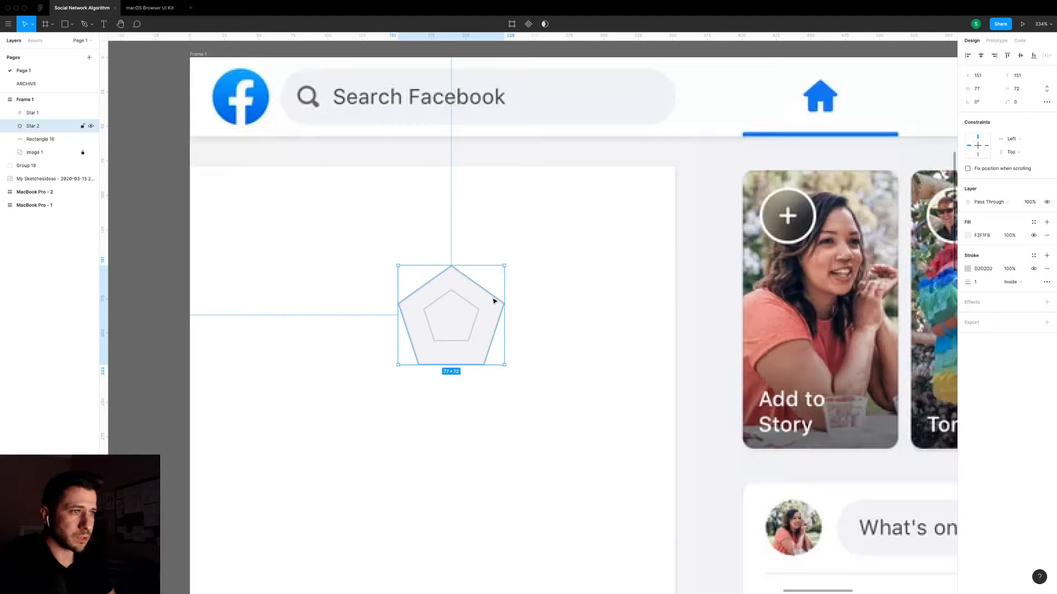
Duplicate the 77 × 72 pentagon, scale the copy concentrically to 109 × 102 and send it behind the two smaller ones.
{"action": "key", "text": "super+d"}
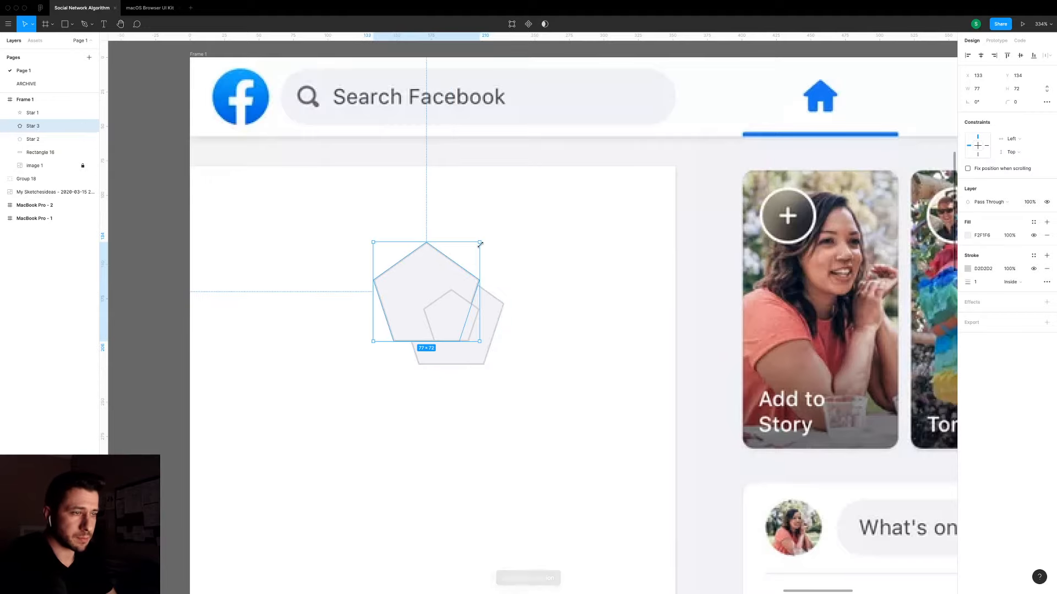
{"action": "key", "text": "super+z"}
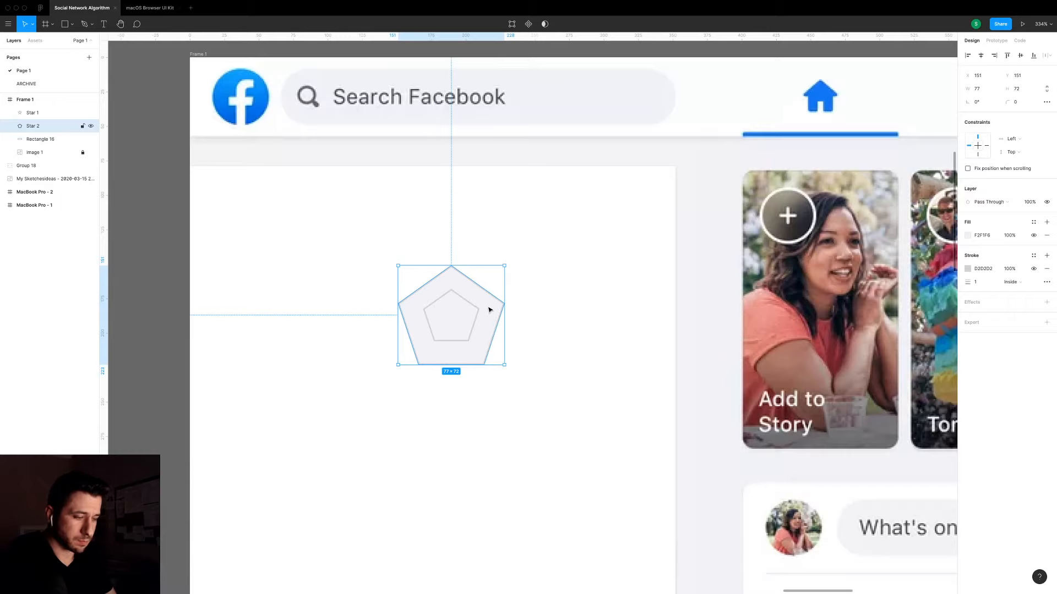
{"action": "key", "text": "super+d"}
{"action": "left_click_drag", "start_coordinate": [504, 266], "coordinate": [516, 248]}
{"action": "key", "text": "super+bracketleft"}
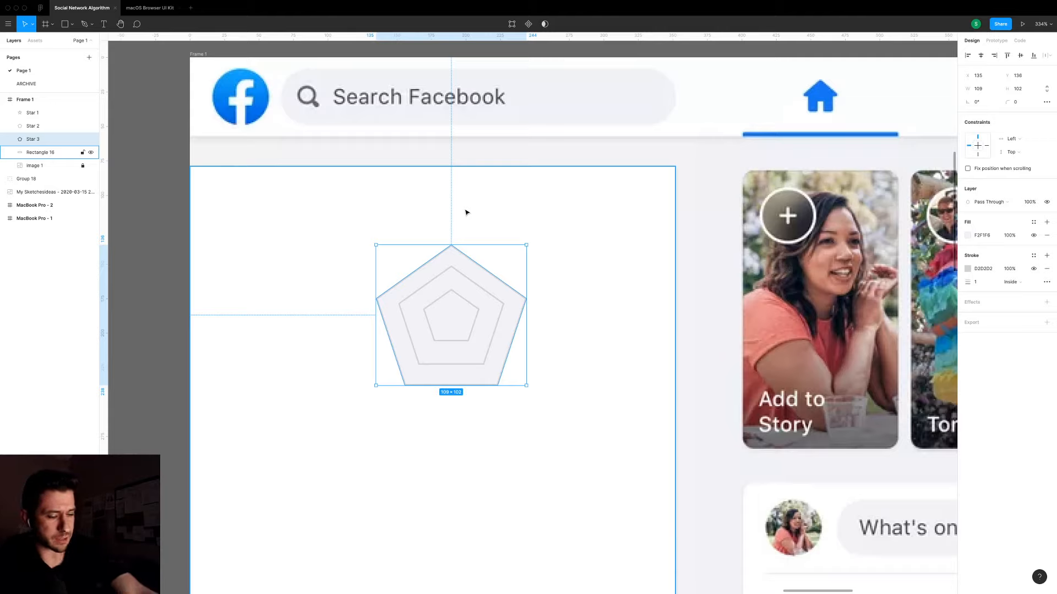
Duplicate the 109 × 102 pentagon and enlarge the copy concentrically to 137 × 128 behind the other rings.
{"action": "key", "text": "F2"}
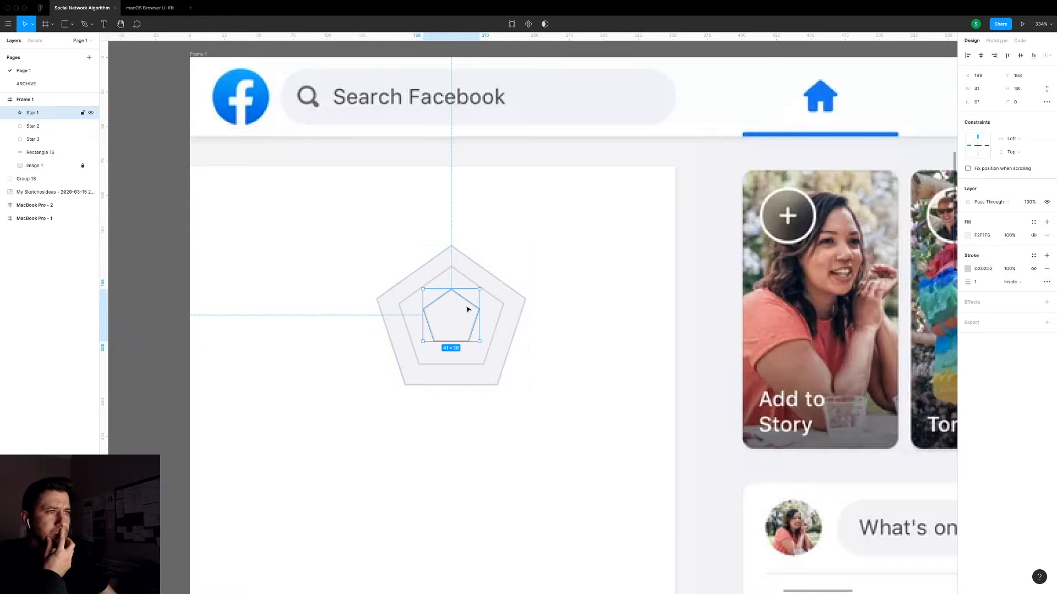
{"action": "key", "text": "super+d"}
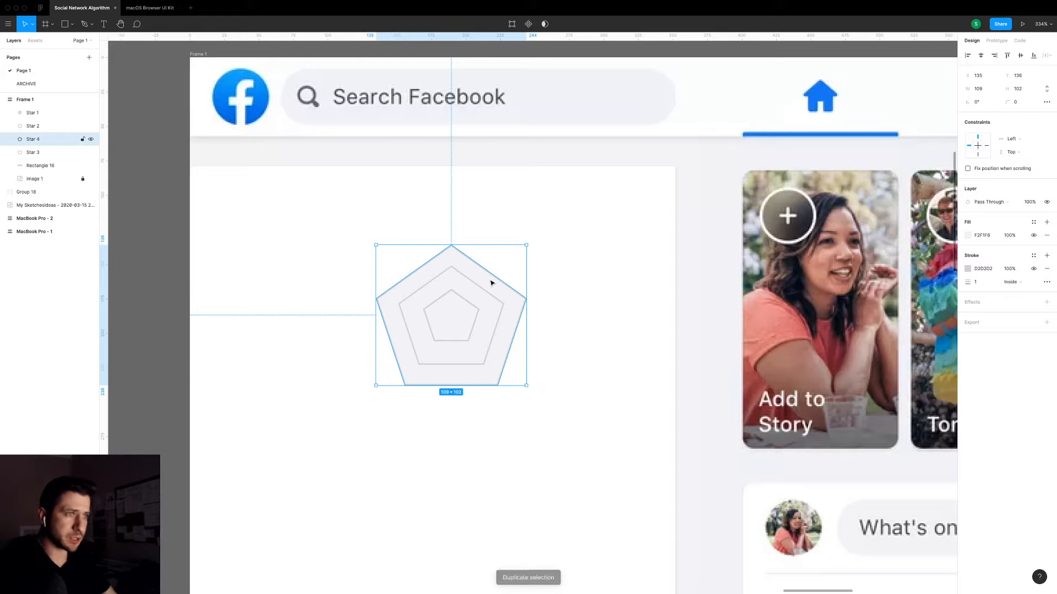
{"action": "left_click_drag", "start_coordinate": [530, 236], "coordinate": [546, 228]}
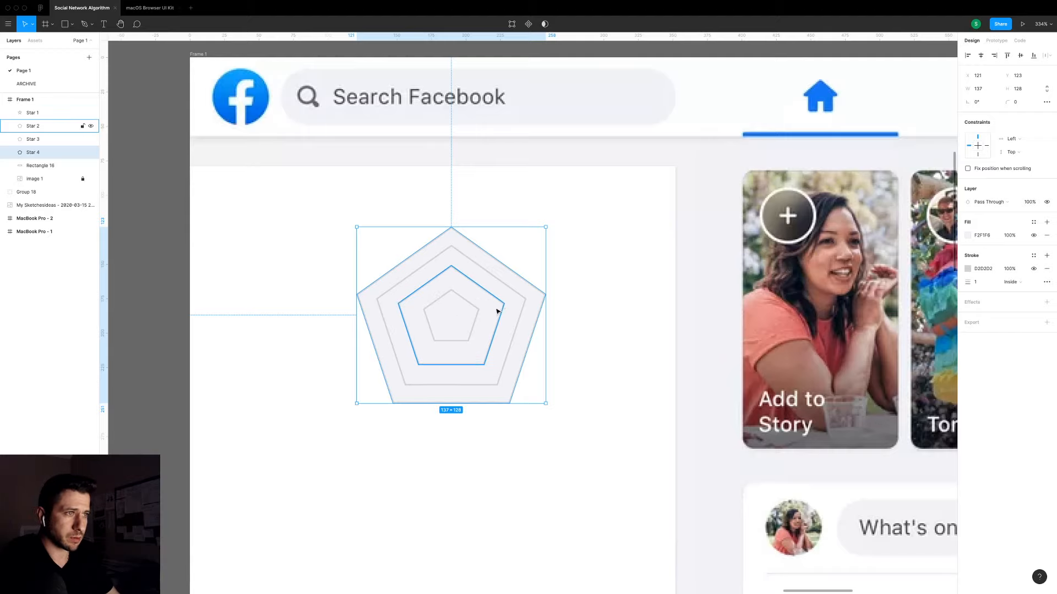
{"action": "key", "text": "super+d"}
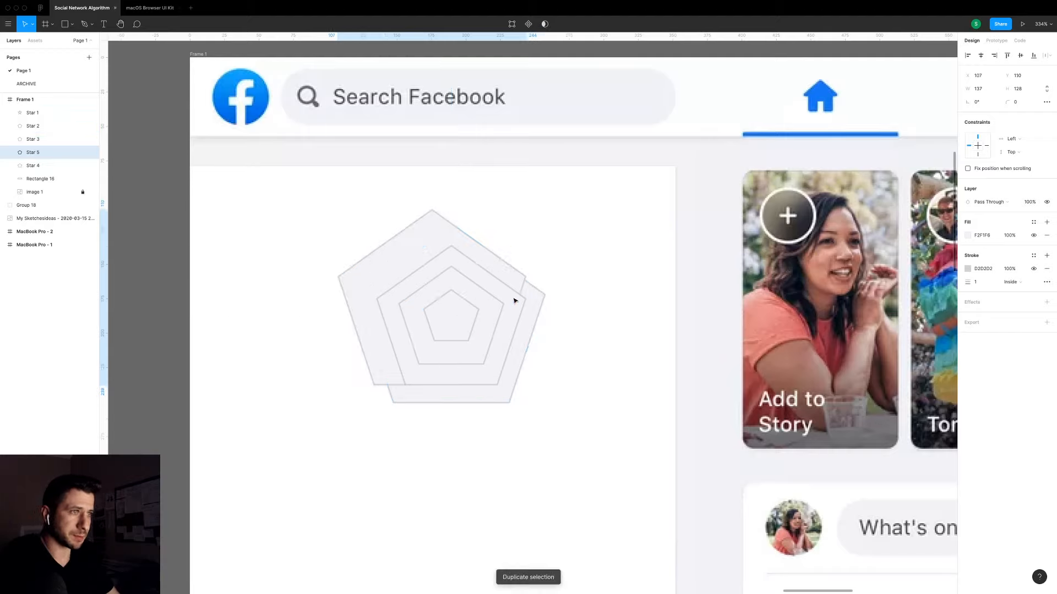
{"action": "key", "text": "super+z"}
{"action": "key", "text": "Delete"}
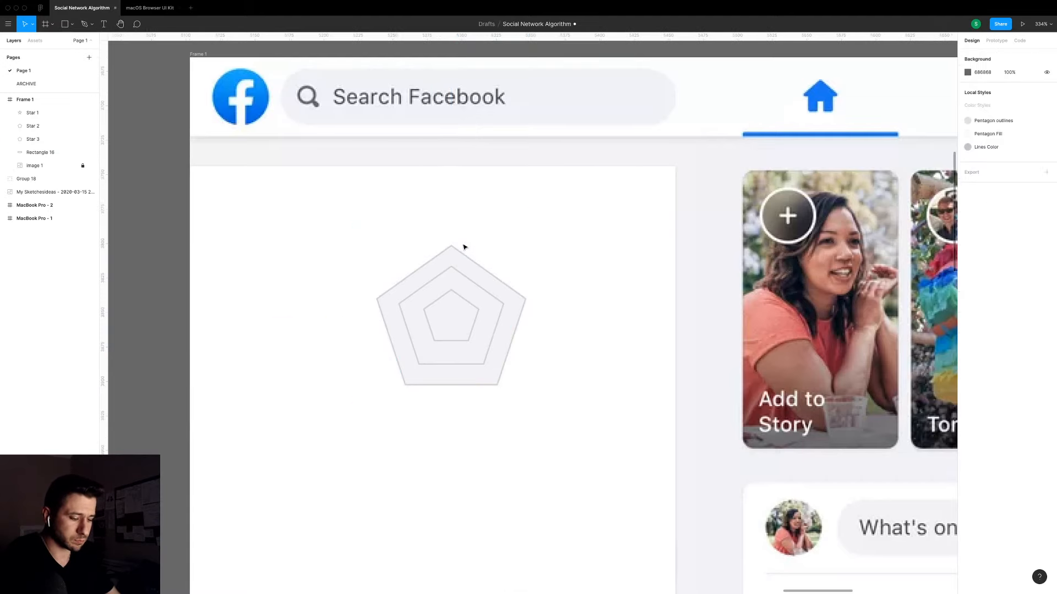
{"action": "key", "text": "super+z"}
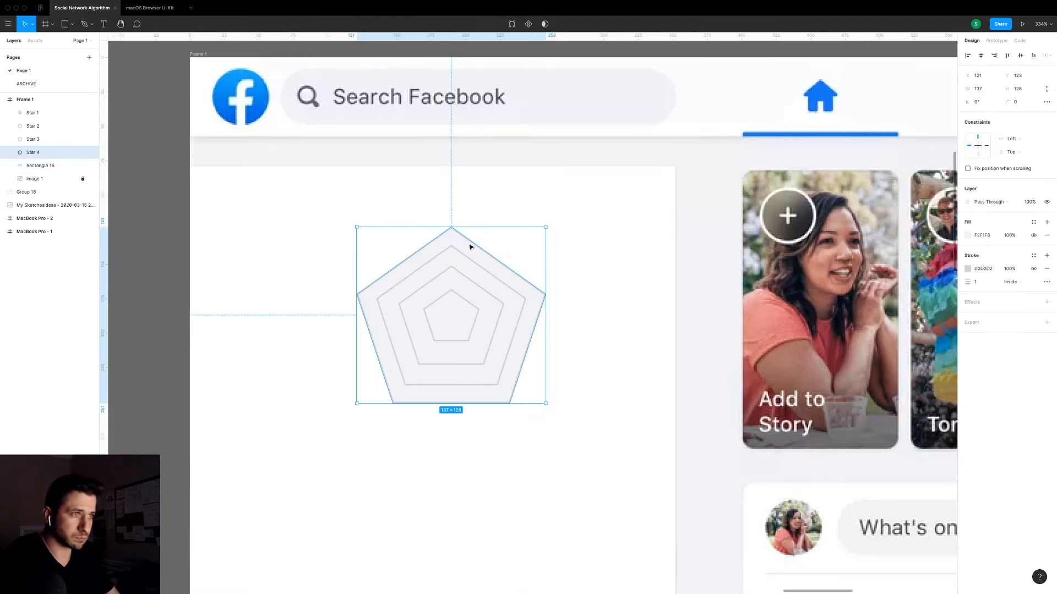
Duplicate the 137 × 128 pentagon, enlarge the copy concentrically to 177 × 166, send it behind the others and deselect it.
{"action": "key", "text": "super+d"}
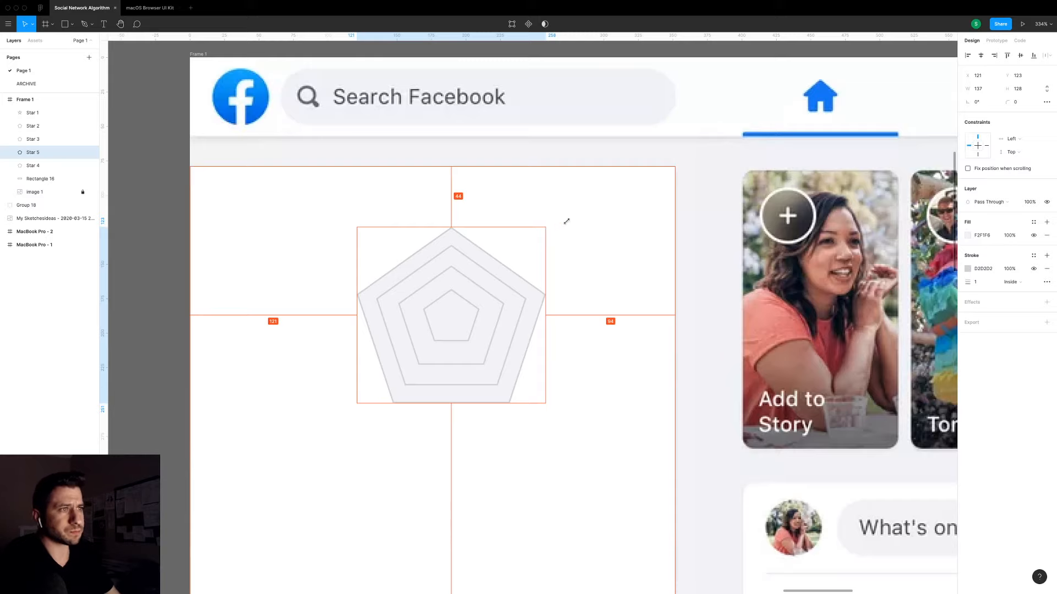
{"action": "left_click_drag", "start_coordinate": [566, 221], "coordinate": [573, 217]}
{"action": "key", "text": "super+bracketleft"}
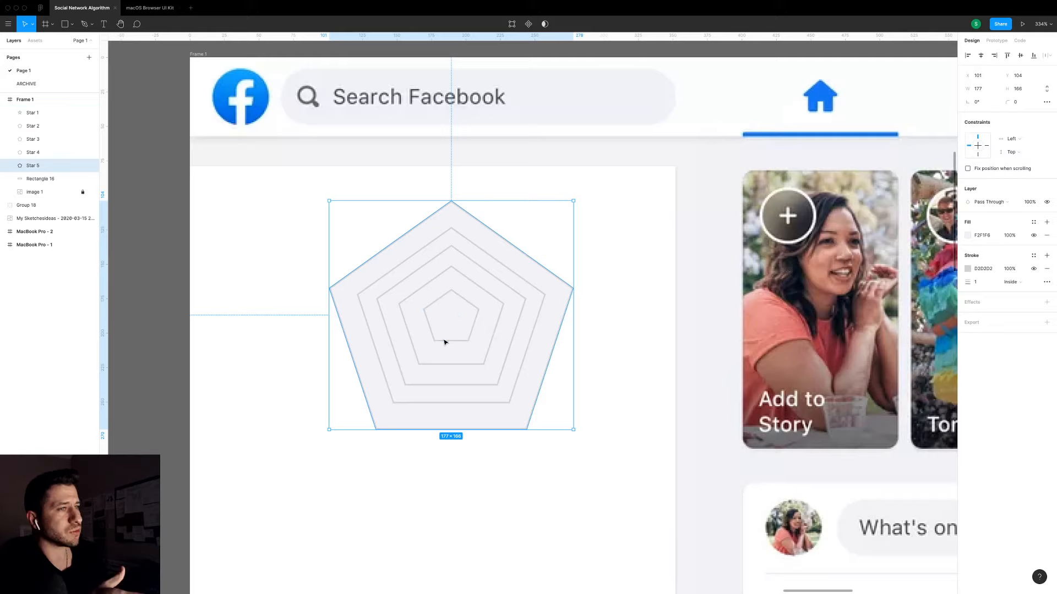
{"action": "scroll", "coordinate": [445, 341], "scroll_direction": "down", "scroll_amount": 2}
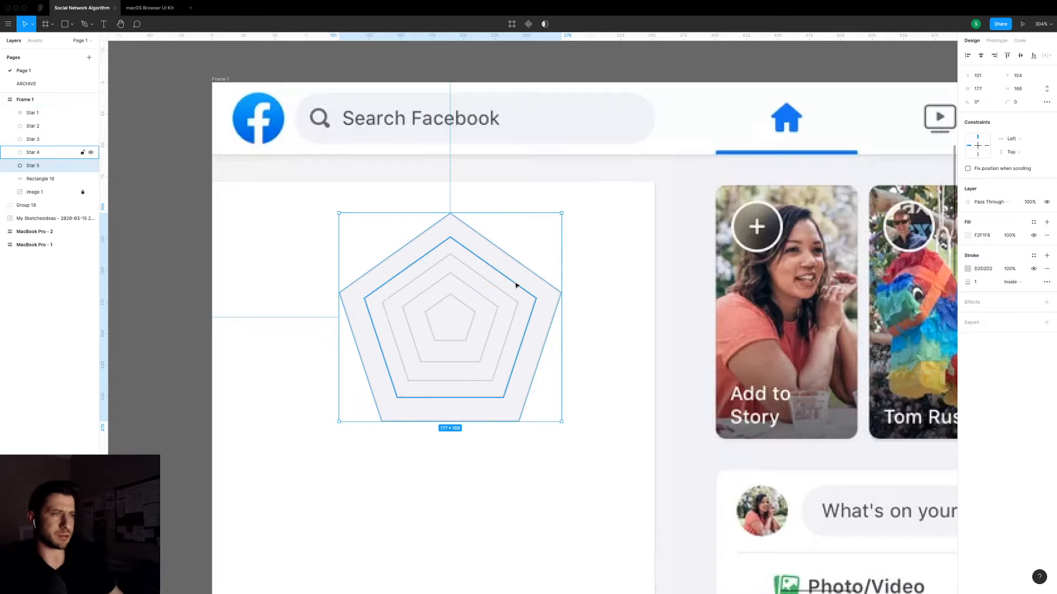
{"action": "scroll", "coordinate": [446, 327], "scroll_direction": "up", "scroll_amount": 3}
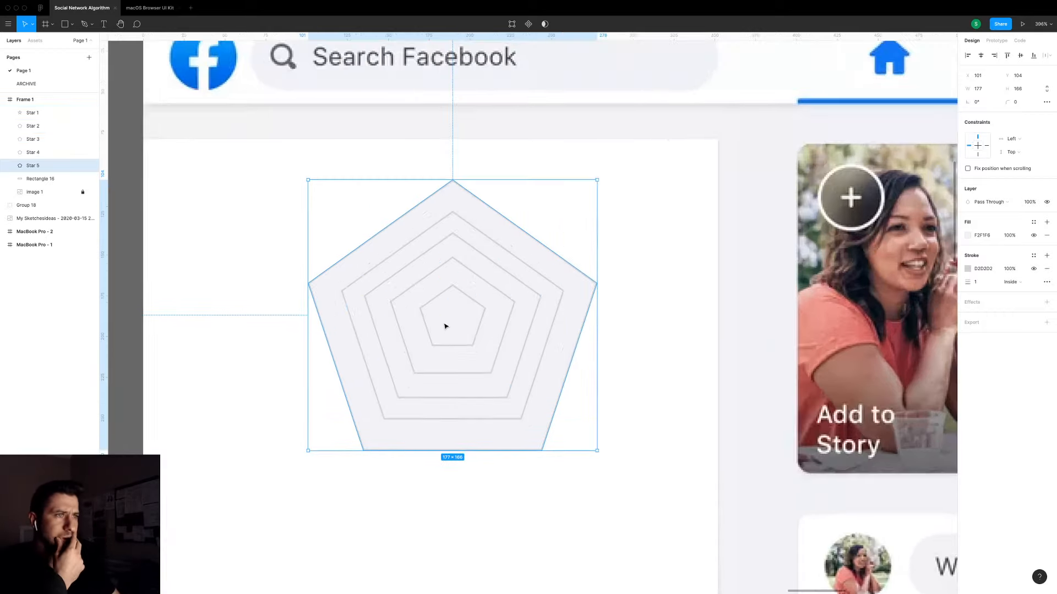
{"action": "left_click", "coordinate": [727, 322]}
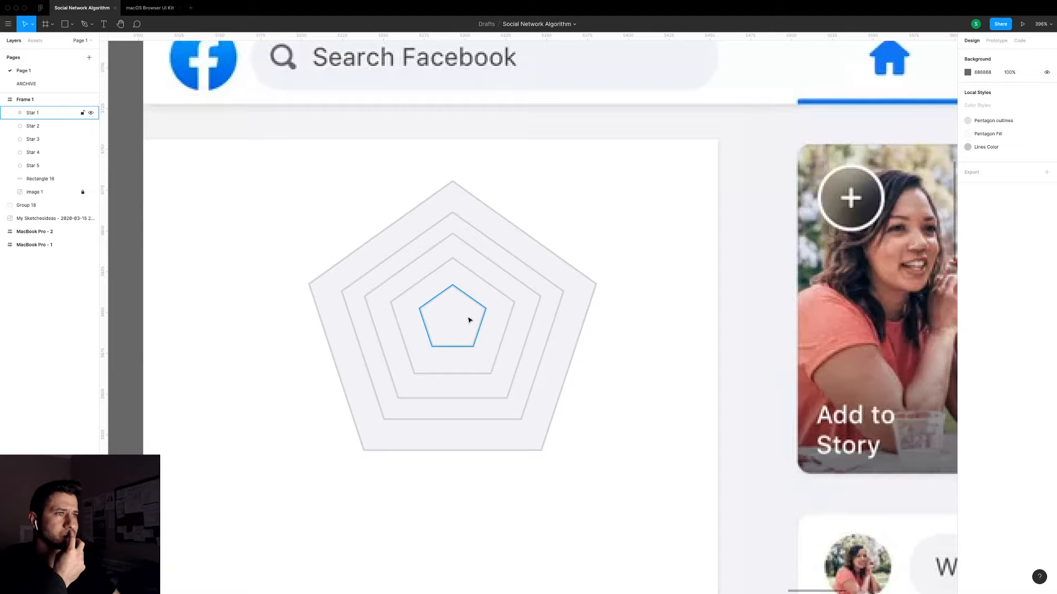
{"action": "scroll", "coordinate": [469, 320], "scroll_direction": "down", "scroll_amount": 10}
{"action": "scroll", "coordinate": [294, 321], "scroll_direction": "left", "scroll_amount": 5}
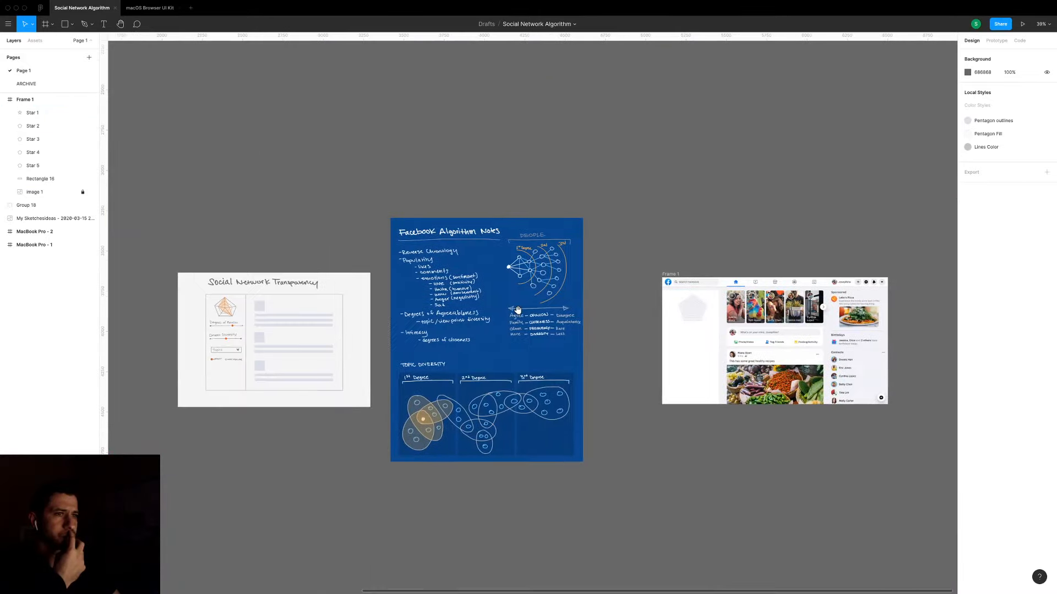
Examine the hand-drawn transparency sketch's radar chart, then compare it with the pentagon rings in the Facebook mockup.
{"action": "left_click", "coordinate": [243, 318]}
{"action": "scroll", "coordinate": [242, 315], "scroll_direction": "up", "scroll_amount": 10}
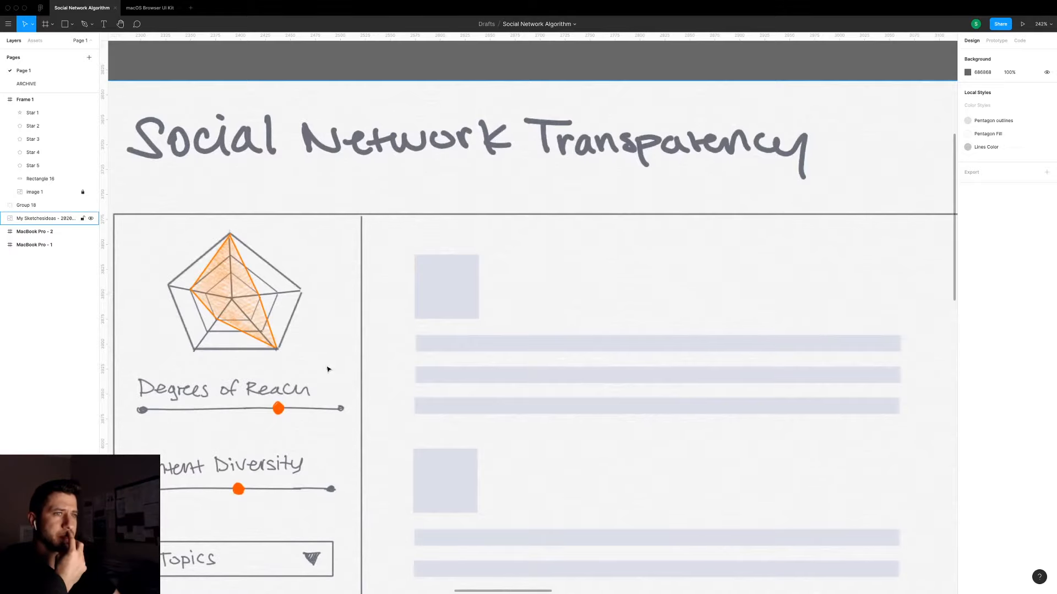
{"action": "scroll", "coordinate": [663, 333], "scroll_direction": "down", "scroll_amount": 3}
{"action": "scroll", "coordinate": [663, 333], "scroll_direction": "down", "scroll_amount": 10}
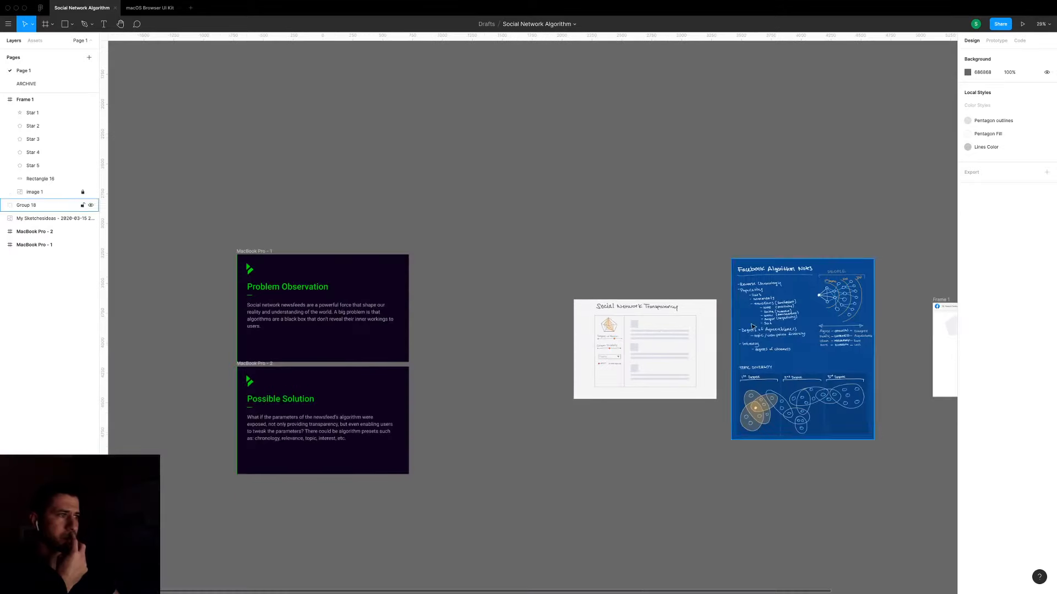
{"action": "scroll", "coordinate": [662, 333], "scroll_direction": "right", "scroll_amount": 8}
{"action": "scroll", "coordinate": [494, 359], "scroll_direction": "up", "scroll_amount": 10}
{"action": "scroll", "coordinate": [537, 328], "scroll_direction": "right", "scroll_amount": 5}
{"action": "scroll", "coordinate": [537, 328], "scroll_direction": "up", "scroll_amount": 3}
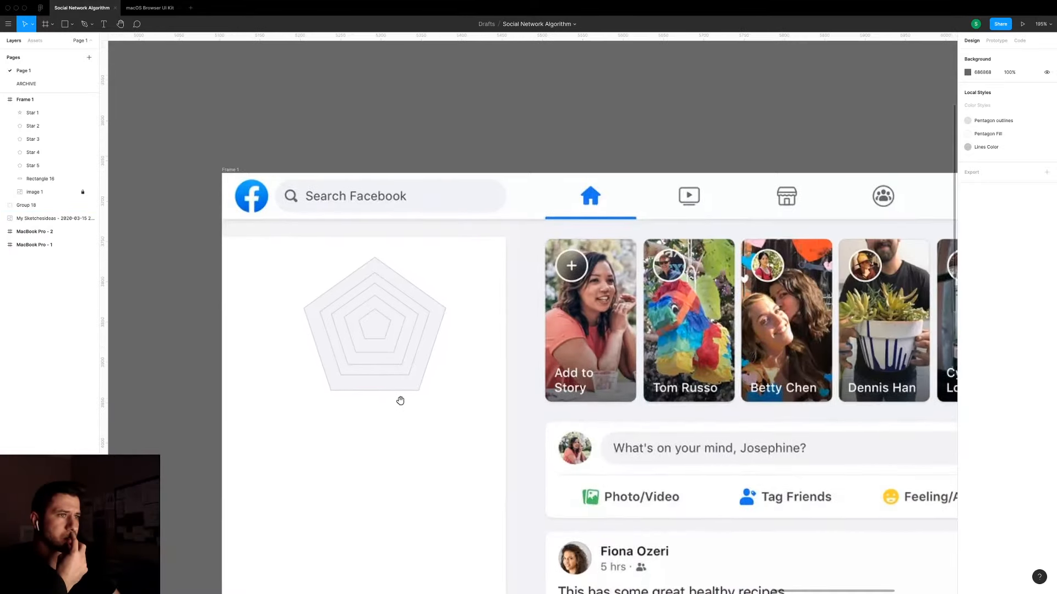
Delete the outermost 177 × 166 pentagon from the radar chart.
{"action": "left_click", "coordinate": [408, 387]}
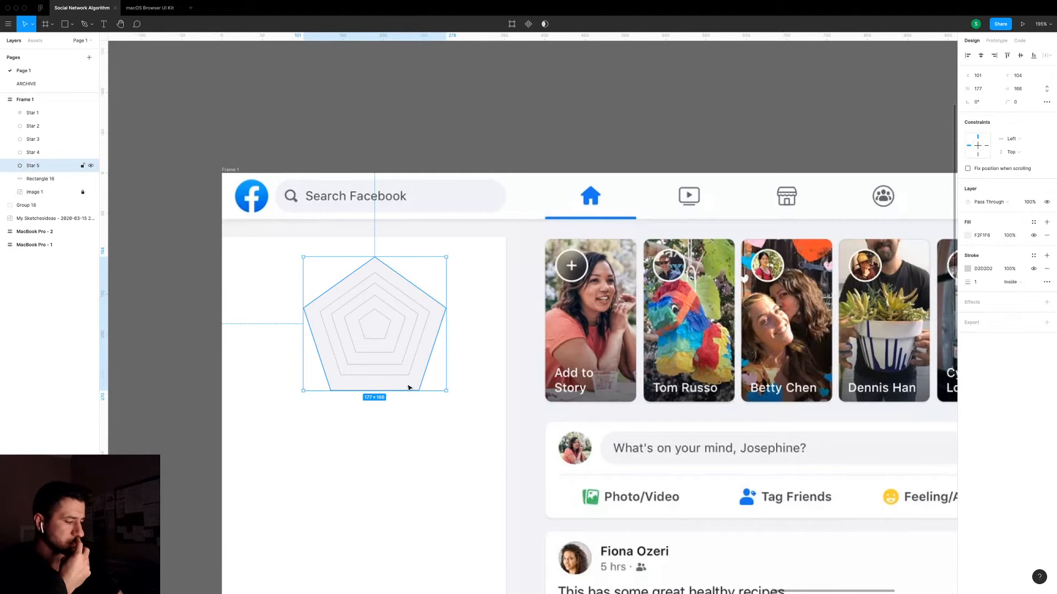
{"action": "key", "text": "Delete"}
{"action": "scroll", "coordinate": [399, 327], "scroll_direction": "up", "scroll_amount": 5}
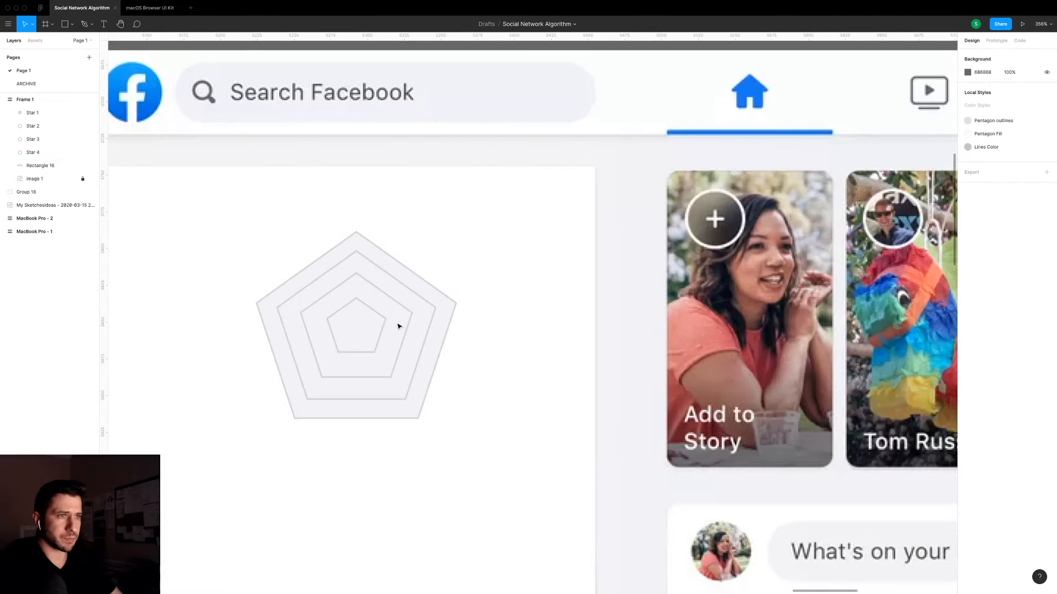
Draw a vertical line about 64 px long from the pentagons' centre to the top vertex and sample the outline grey D2D2D2 for its stroke.
{"action": "key", "text": "l"}
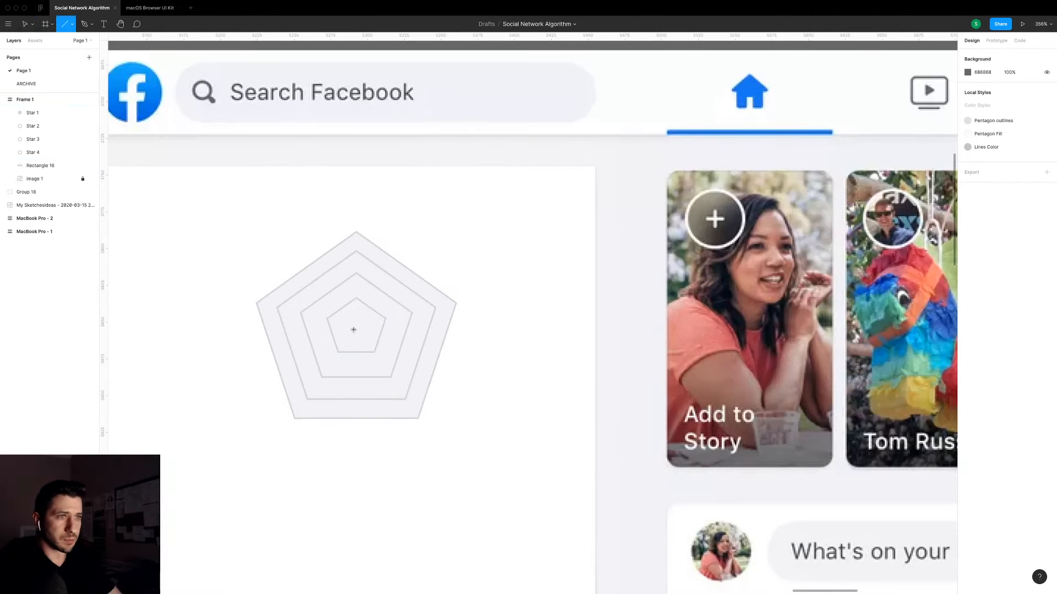
{"action": "left_click_drag", "start_coordinate": [357, 325], "coordinate": [357, 232]}
{"action": "scroll", "coordinate": [466, 299], "scroll_direction": "up", "scroll_amount": 5}
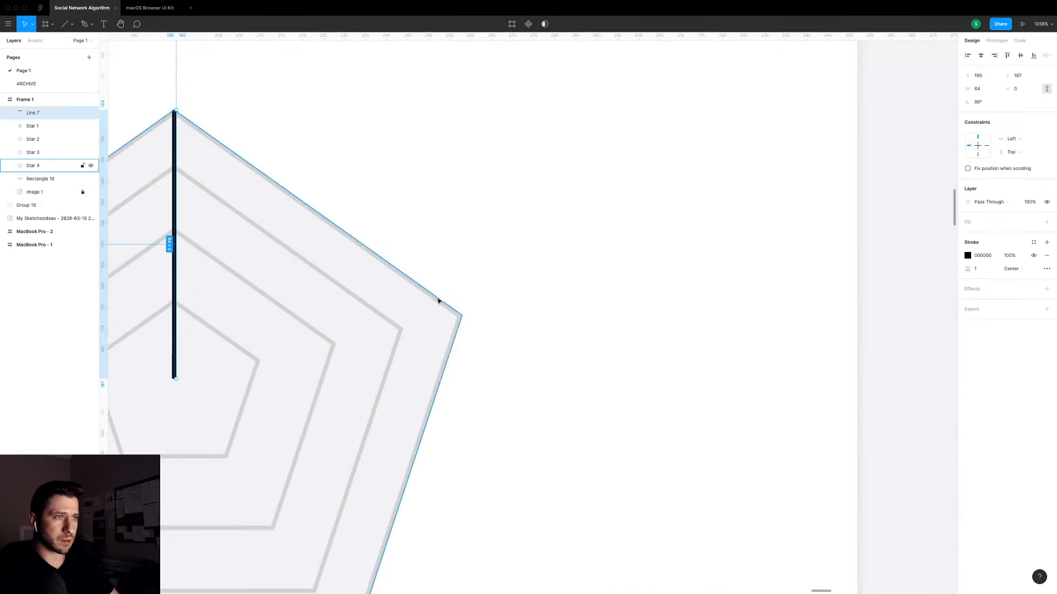
{"action": "key", "text": "i"}
{"action": "left_click", "coordinate": [436, 296]}
{"action": "scroll", "coordinate": [429, 310], "scroll_direction": "left", "scroll_amount": 5}
{"action": "scroll", "coordinate": [429, 310], "scroll_direction": "down", "scroll_amount": 2}
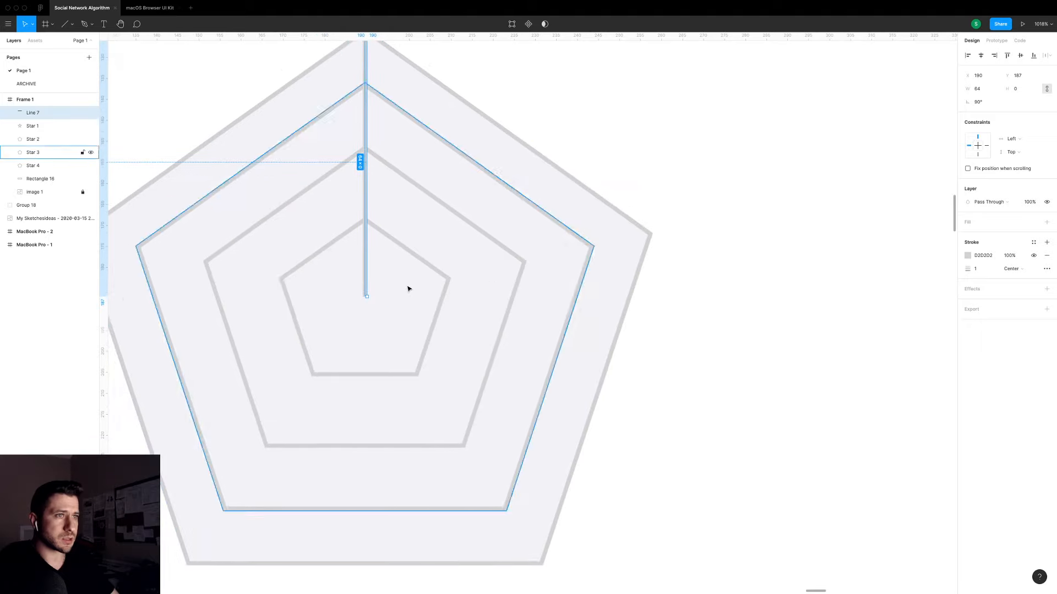
{"action": "left_click_drag", "start_coordinate": [366, 264], "coordinate": [366, 419]}
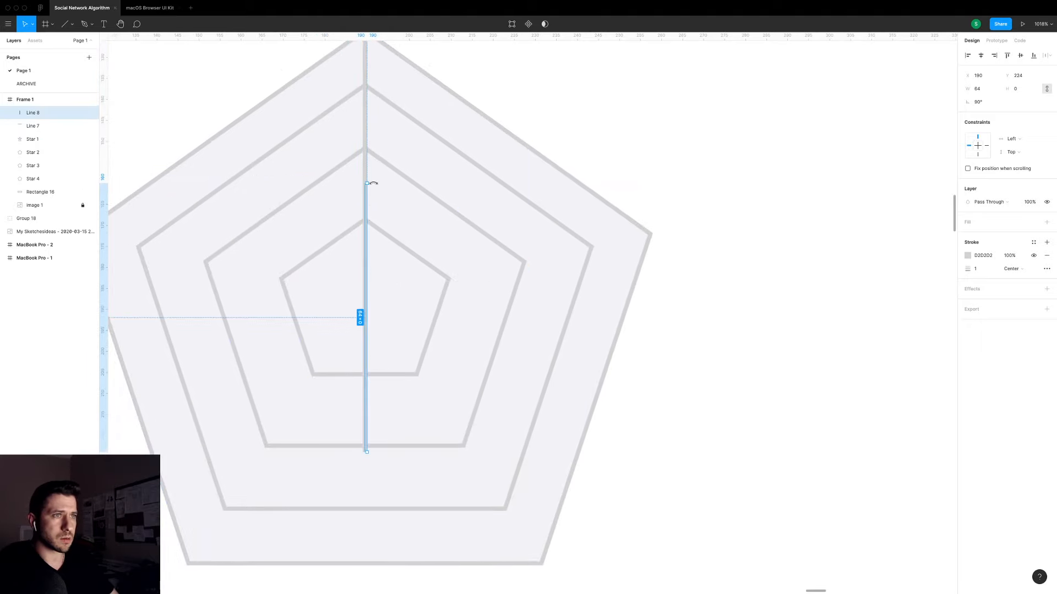
{"action": "key", "text": "super+z"}
Align the vertical spoke to x 189.5 and end it on the outer pentagon's top vertex at y 124.
{"action": "scroll", "coordinate": [373, 188], "scroll_direction": "up", "scroll_amount": 5}
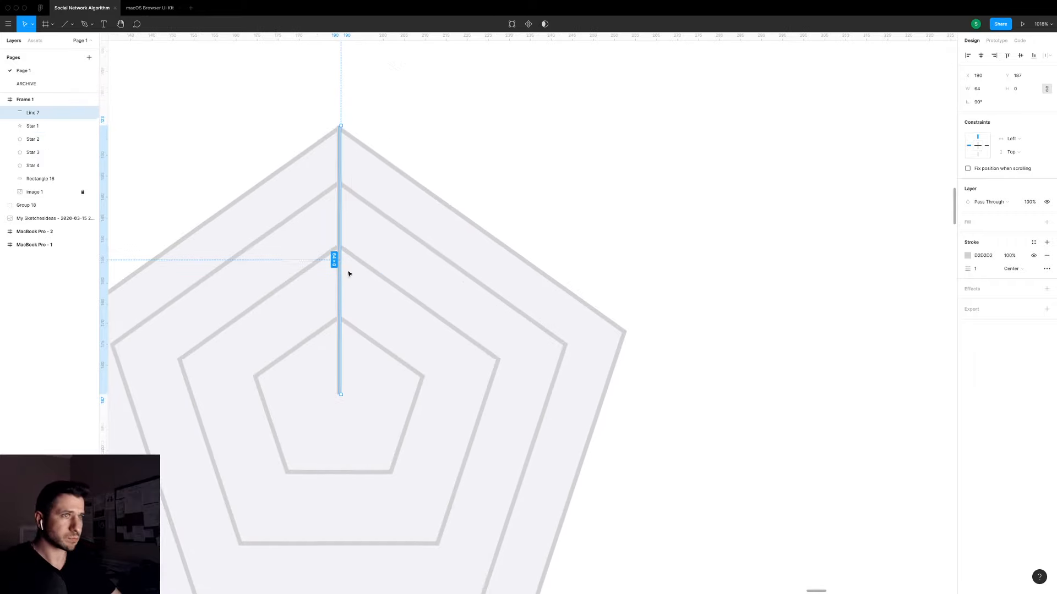
{"action": "key", "text": "Return"}
{"action": "scroll", "coordinate": [340, 129], "scroll_direction": "up", "scroll_amount": 5}
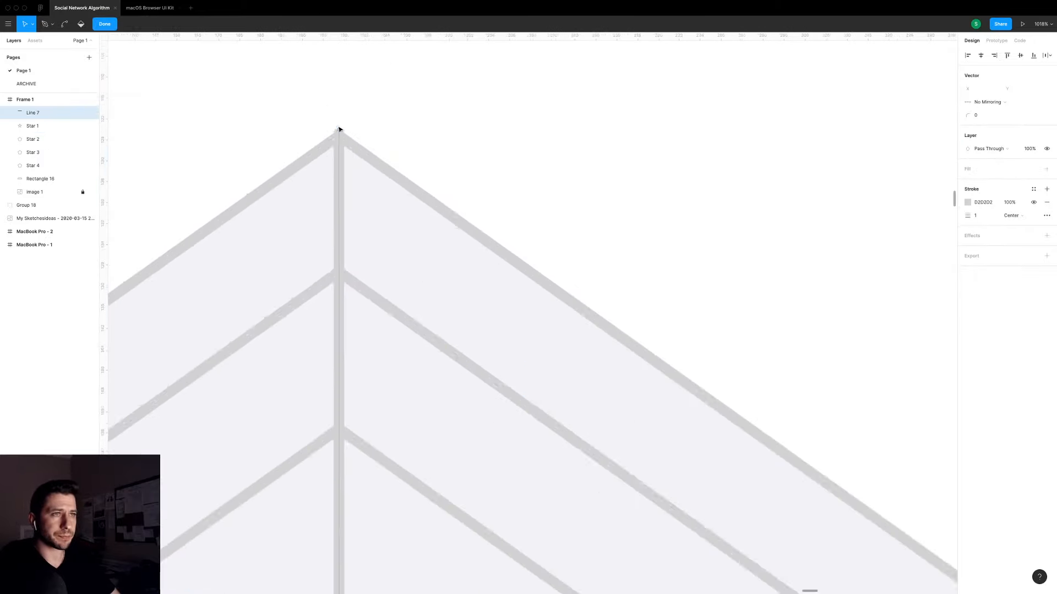
{"action": "left_click", "coordinate": [340, 137]}
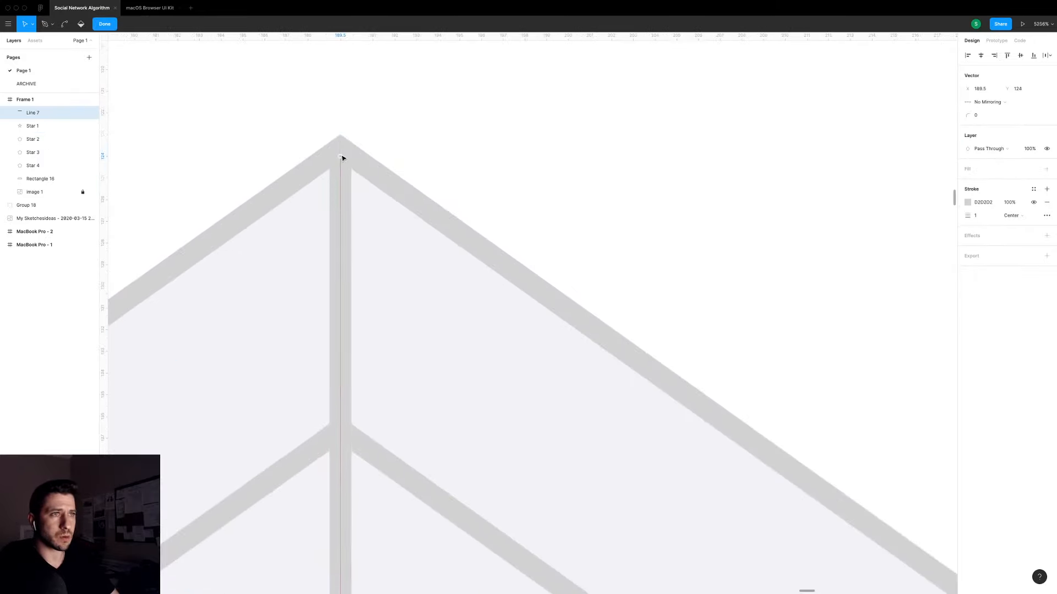
{"action": "scroll", "coordinate": [342, 148], "scroll_direction": "down", "scroll_amount": 5}
{"action": "left_click", "coordinate": [377, 188]}
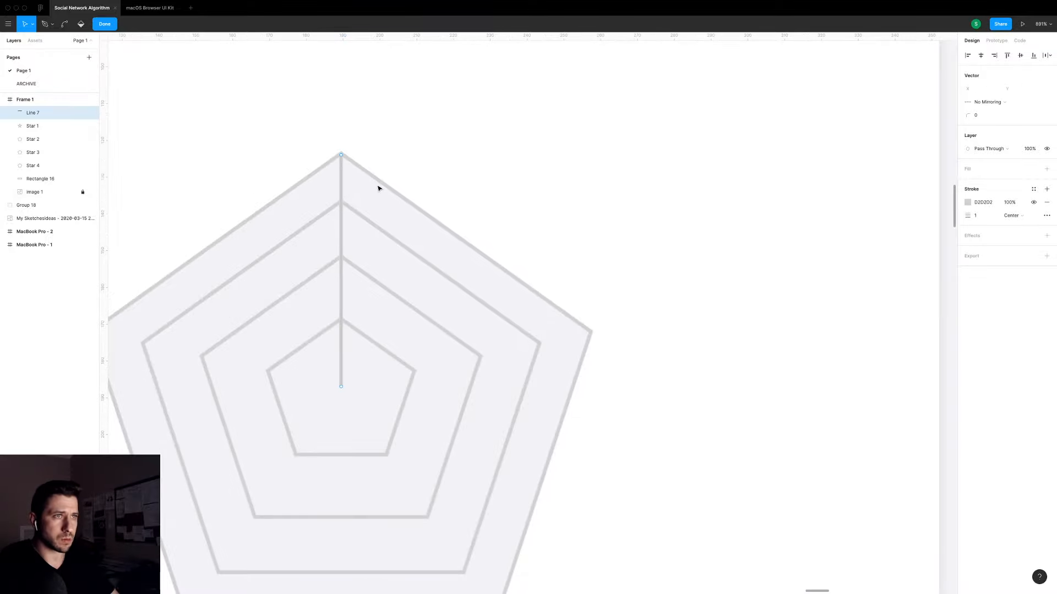
{"action": "key", "text": "Escape"}
{"action": "left_click", "coordinate": [333, 184]}
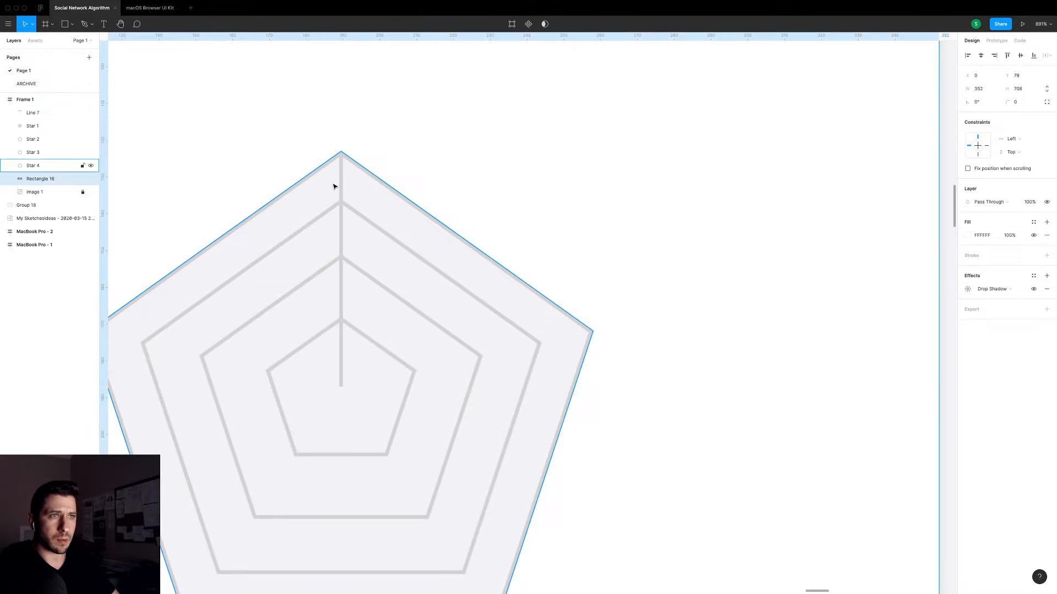
Duplicate the vertical spoke and move the copy's outer endpoint to the outer pentagon's right vertex, at about x 257.5, y 172.
{"action": "left_click", "coordinate": [342, 183]}
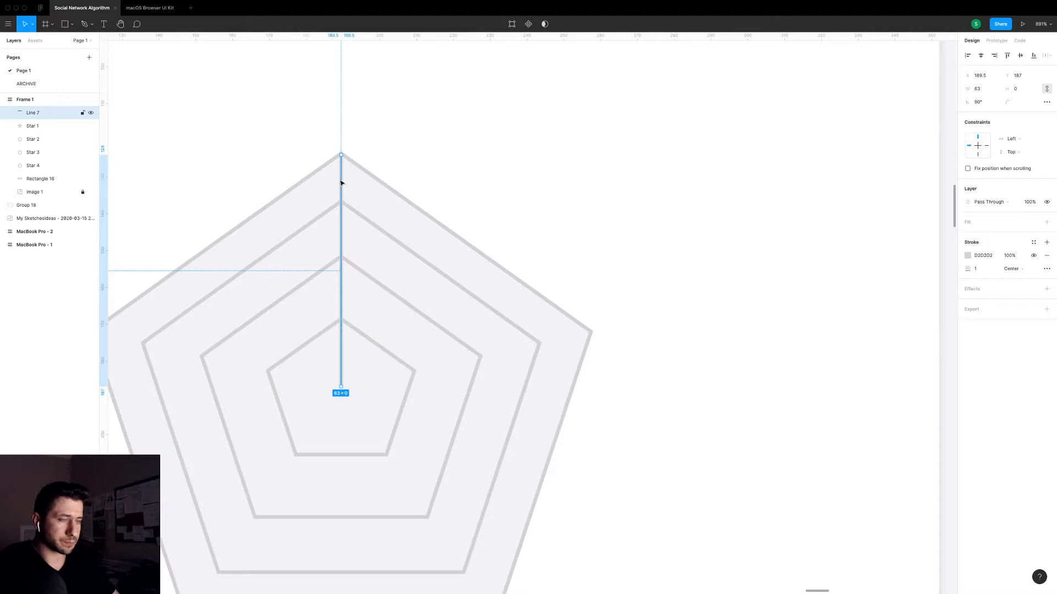
{"action": "key", "text": "ctrl+d"}
{"action": "key", "text": "Return"}
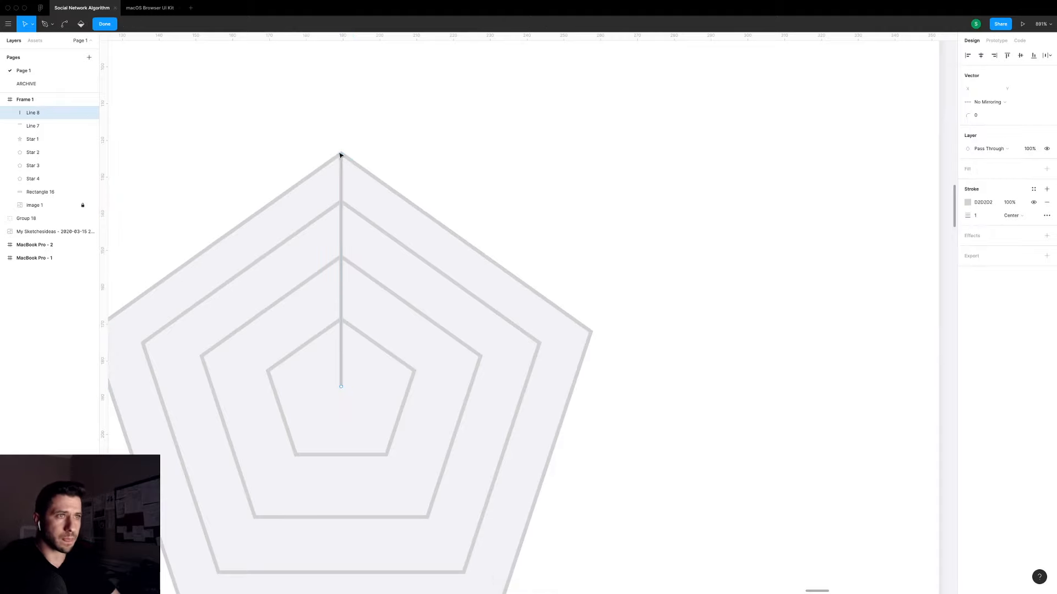
{"action": "left_click_drag", "start_coordinate": [341, 156], "coordinate": [591, 334]}
{"action": "scroll", "coordinate": [590, 333], "scroll_direction": "up", "scroll_amount": 6}
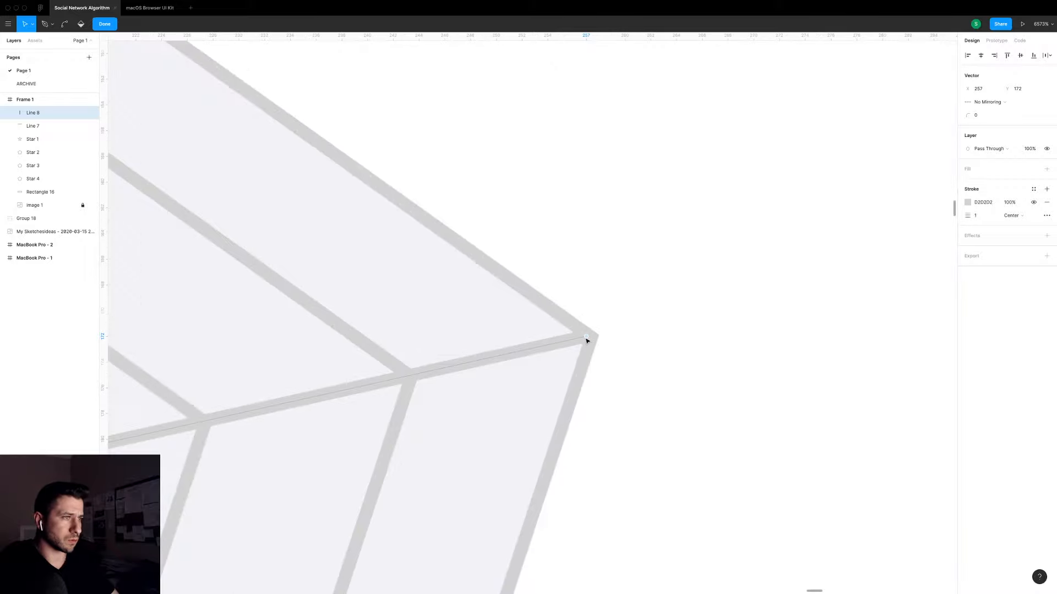
{"action": "scroll", "coordinate": [589, 336], "scroll_direction": "up", "scroll_amount": 5}
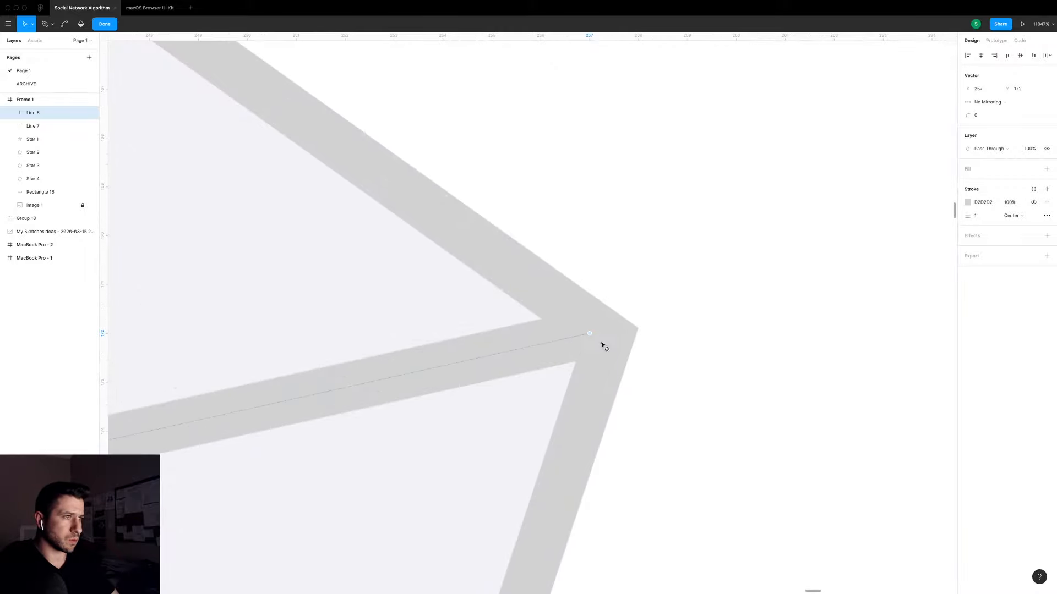
{"action": "left_click_drag", "start_coordinate": [604, 345], "coordinate": [608, 350]}
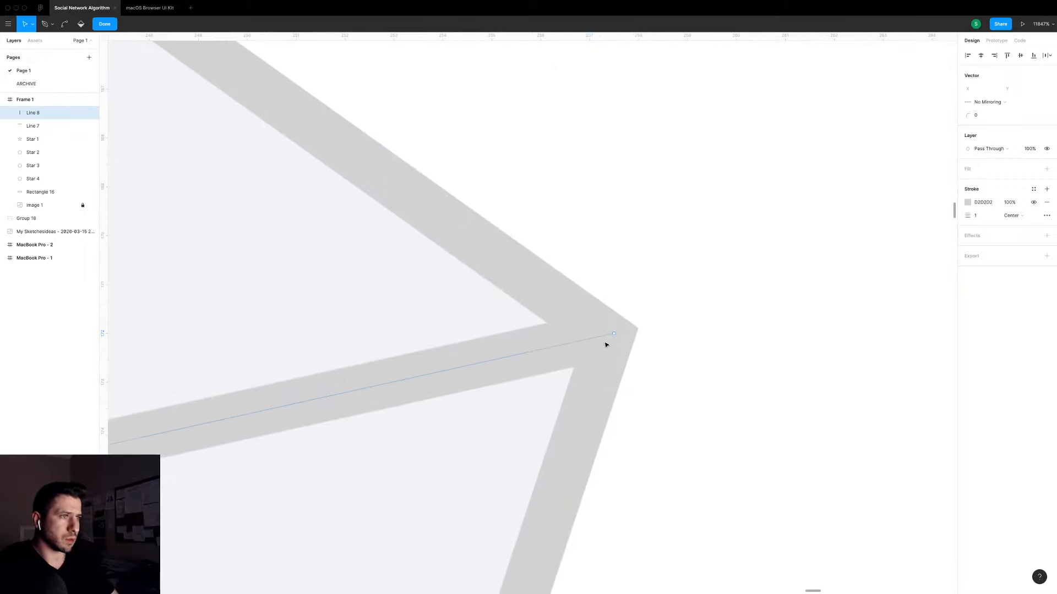
{"action": "key", "text": "Escape"}
{"action": "key", "text": "Escape"}
Duplicate the right spoke and move the copy's outer endpoint to the outer pentagon's lower-right vertex at x 231.5, y 250.5.
{"action": "scroll", "coordinate": [606, 345], "scroll_direction": "down", "scroll_amount": 5}
{"action": "left_click", "coordinate": [558, 353]}
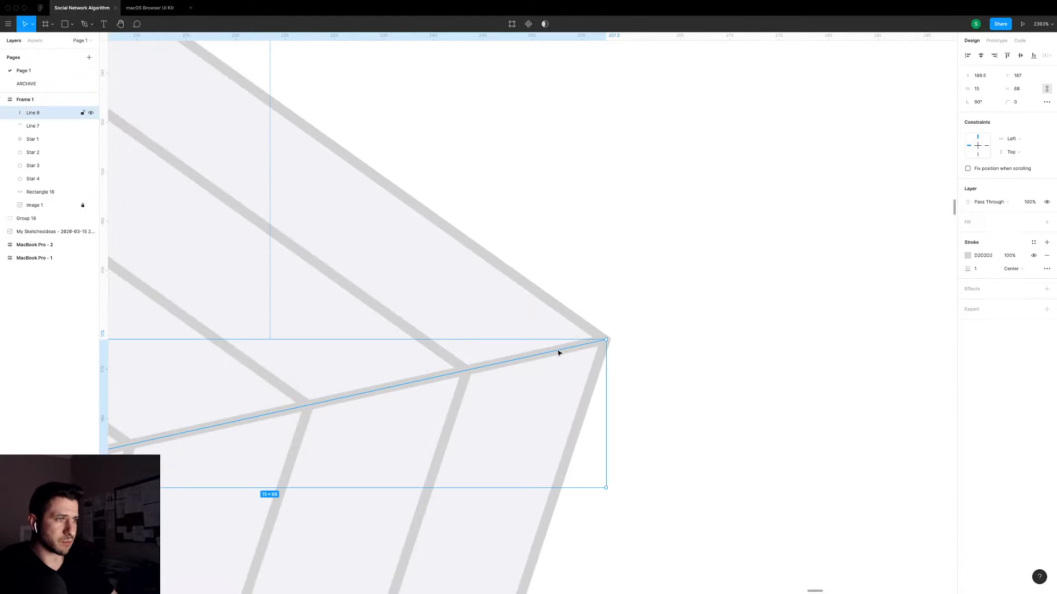
{"action": "scroll", "coordinate": [559, 351], "scroll_direction": "down", "scroll_amount": 3}
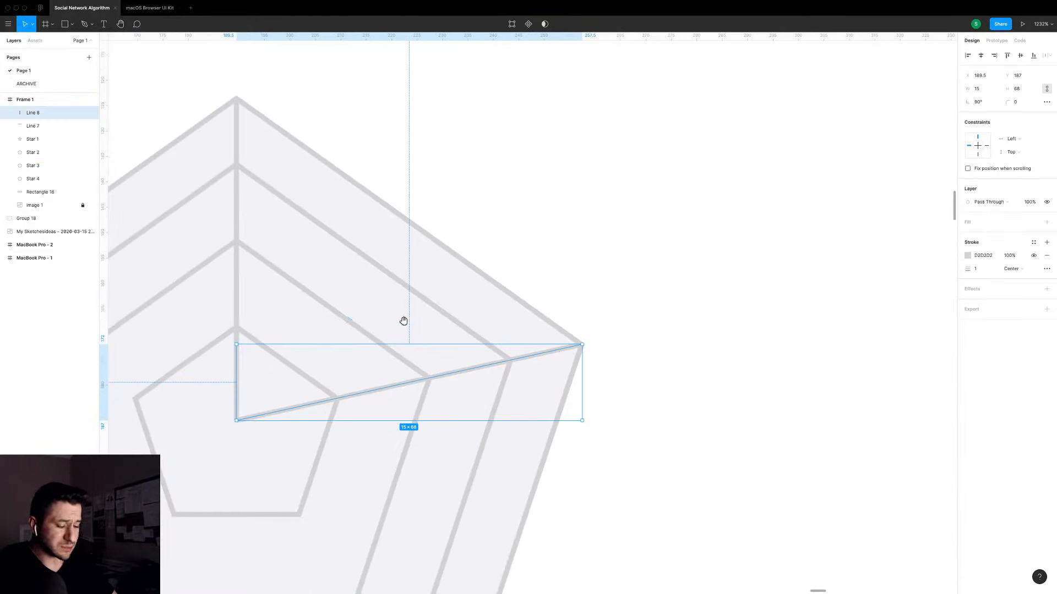
{"action": "scroll", "coordinate": [403, 321], "scroll_direction": "down", "scroll_amount": 3}
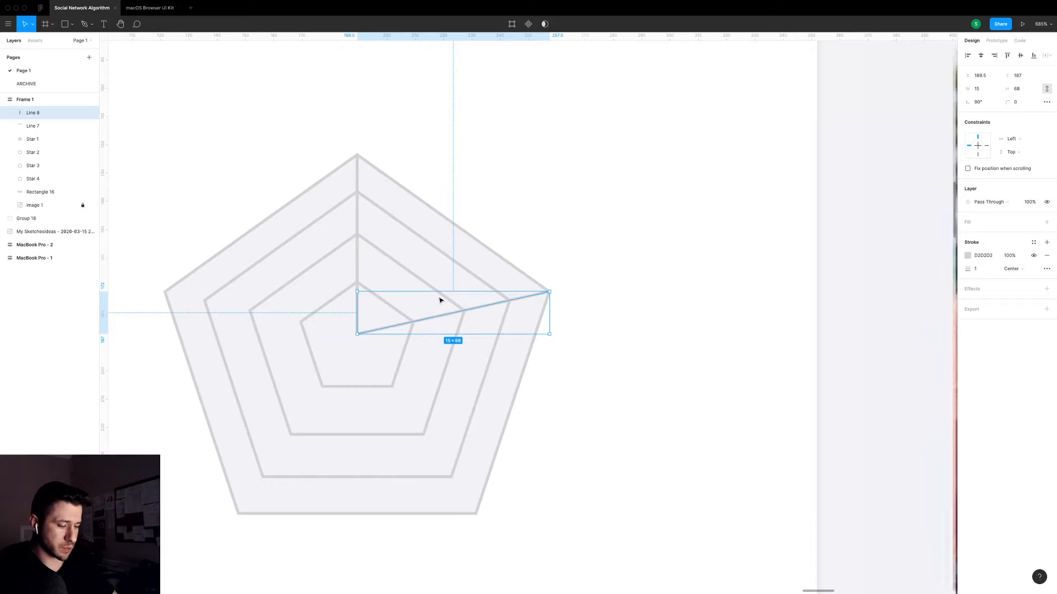
{"action": "key", "text": "ctrl+d"}
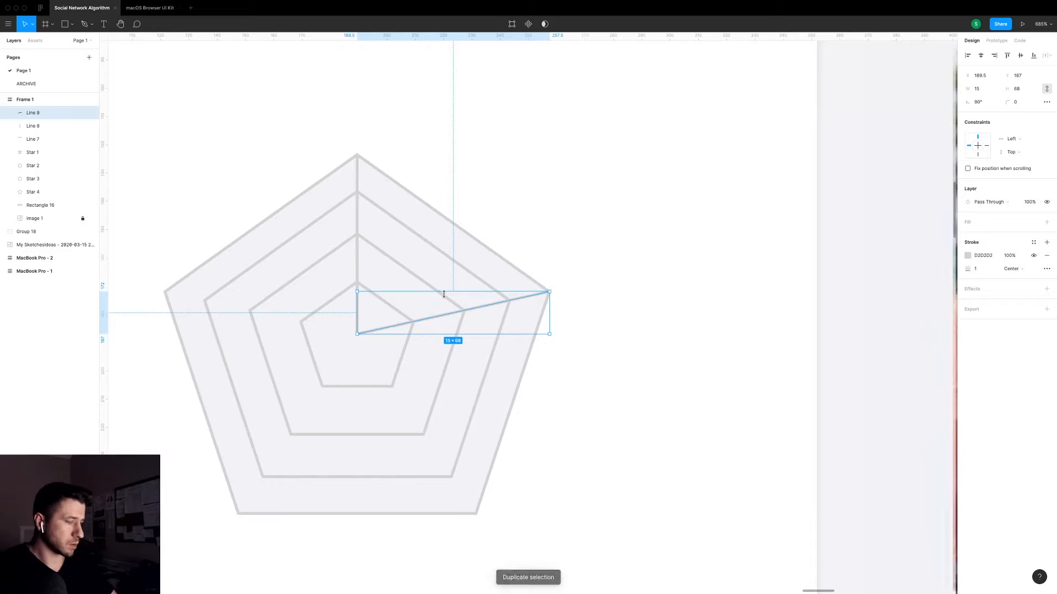
{"action": "key", "text": "Return"}
{"action": "left_click_drag", "start_coordinate": [553, 295], "coordinate": [478, 517]}
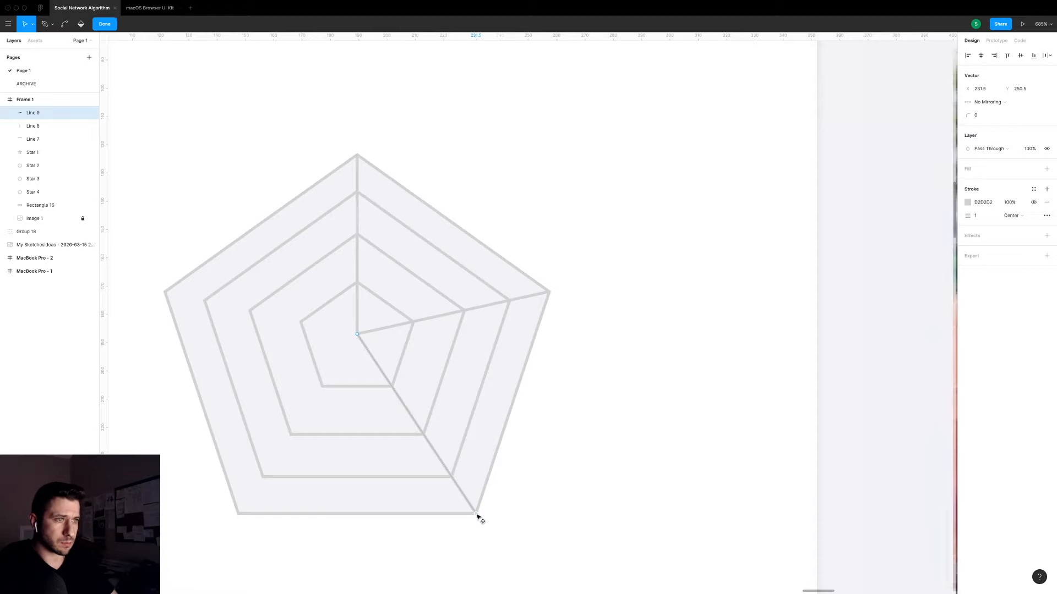
{"action": "left_click", "coordinate": [576, 391]}
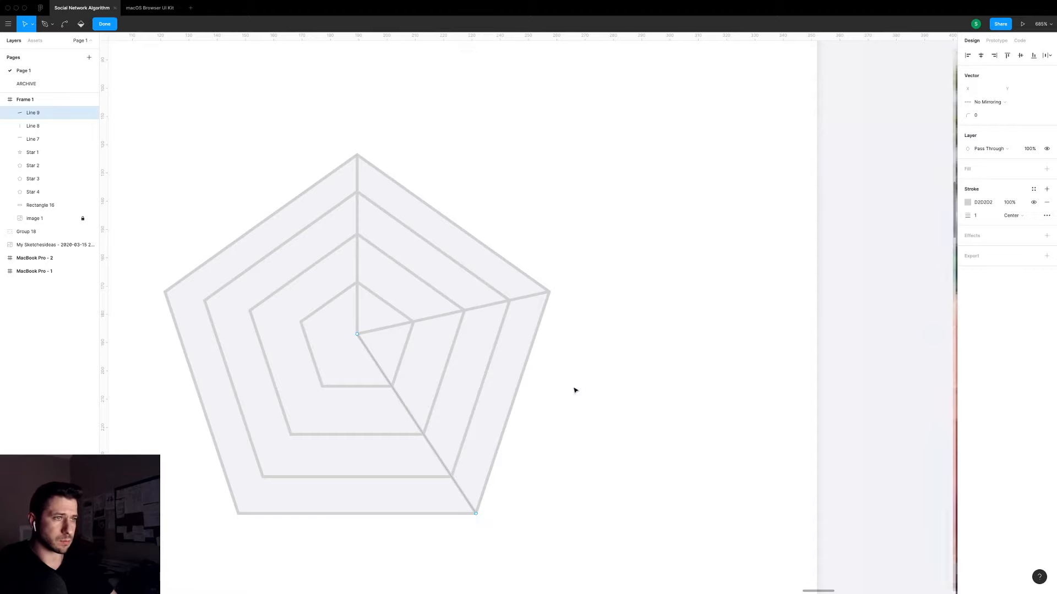
Finish editing the spoke and lock the white 352 × 708 rectangle behind the radar chart.
{"action": "scroll", "coordinate": [576, 392], "scroll_direction": "down", "scroll_amount": 5}
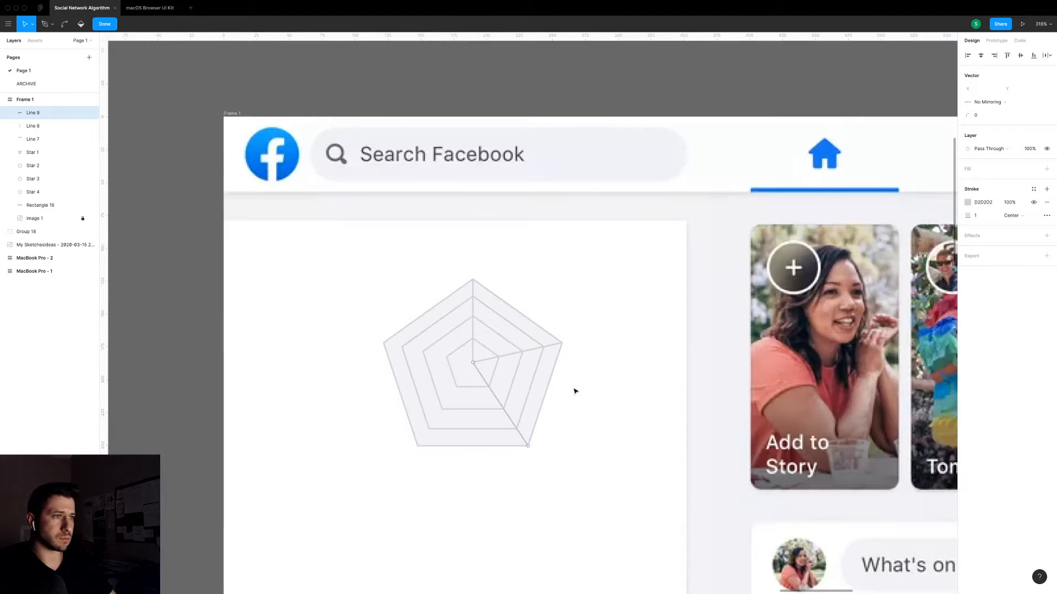
{"action": "scroll", "coordinate": [574, 391], "scroll_direction": "down", "scroll_amount": 2}
{"action": "key", "text": "shift+0"}
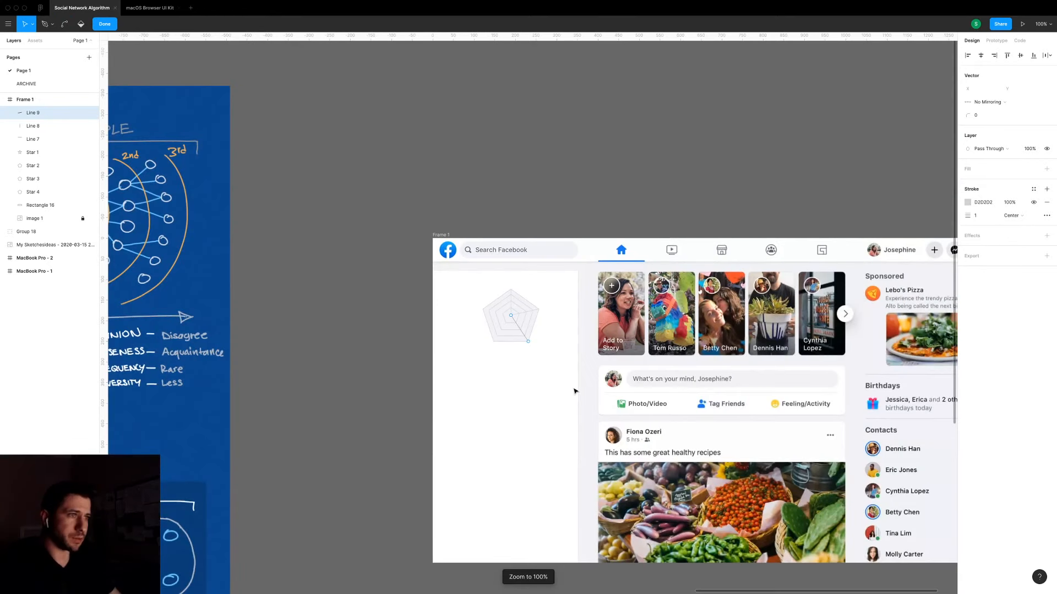
{"action": "left_click", "coordinate": [557, 170]}
{"action": "left_click", "coordinate": [528, 408]}
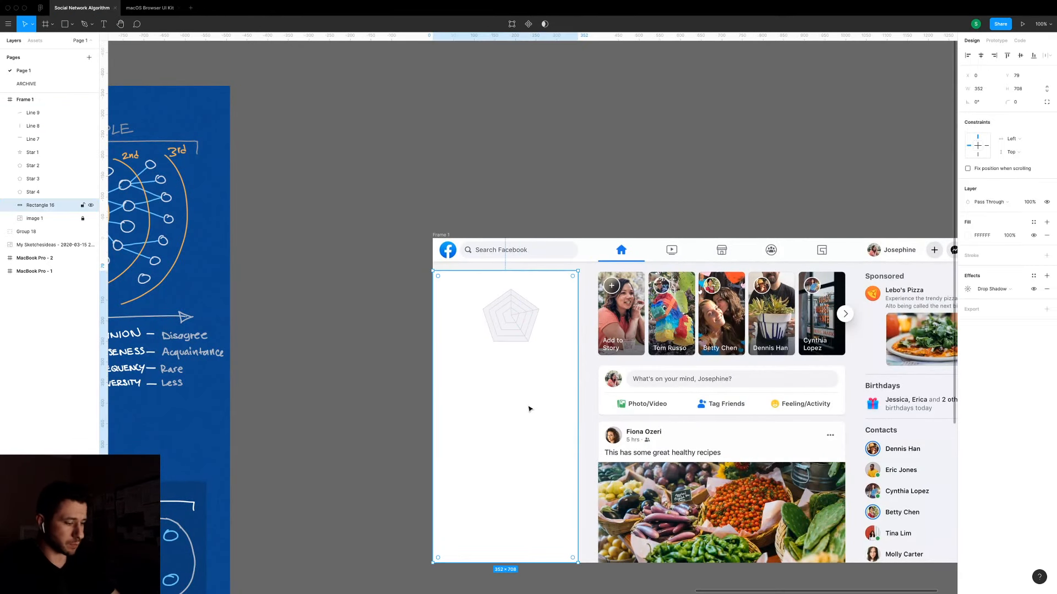
{"action": "key", "text": "shift+super+l"}
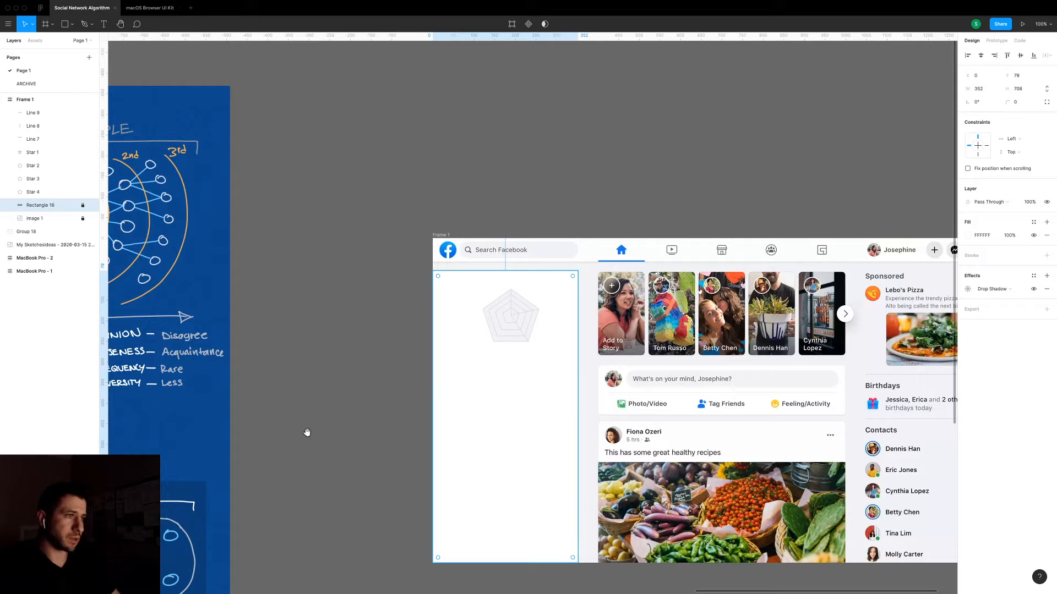
Scale all pentagons and spokes up together proportionally, leaving about 91 px on either side and 41 px above within the white column.
{"action": "scroll", "coordinate": [307, 432], "scroll_direction": "right", "scroll_amount": 5}
{"action": "scroll", "coordinate": [307, 432], "scroll_direction": "up", "scroll_amount": 1}
{"action": "scroll", "coordinate": [177, 423], "scroll_direction": "left", "scroll_amount": 1}
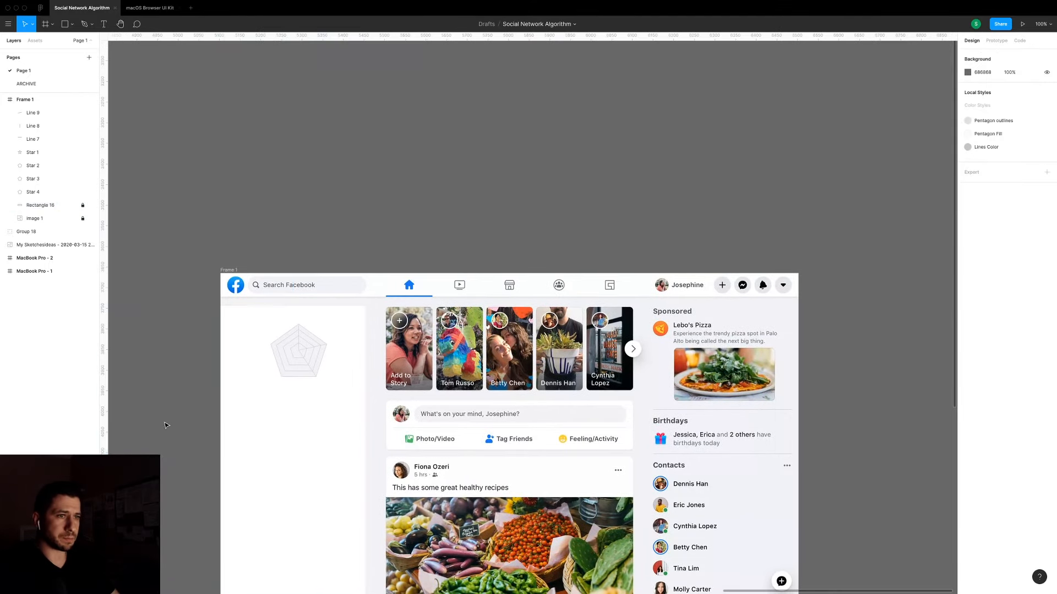
{"action": "left_click_drag", "start_coordinate": [197, 402], "coordinate": [355, 323]}
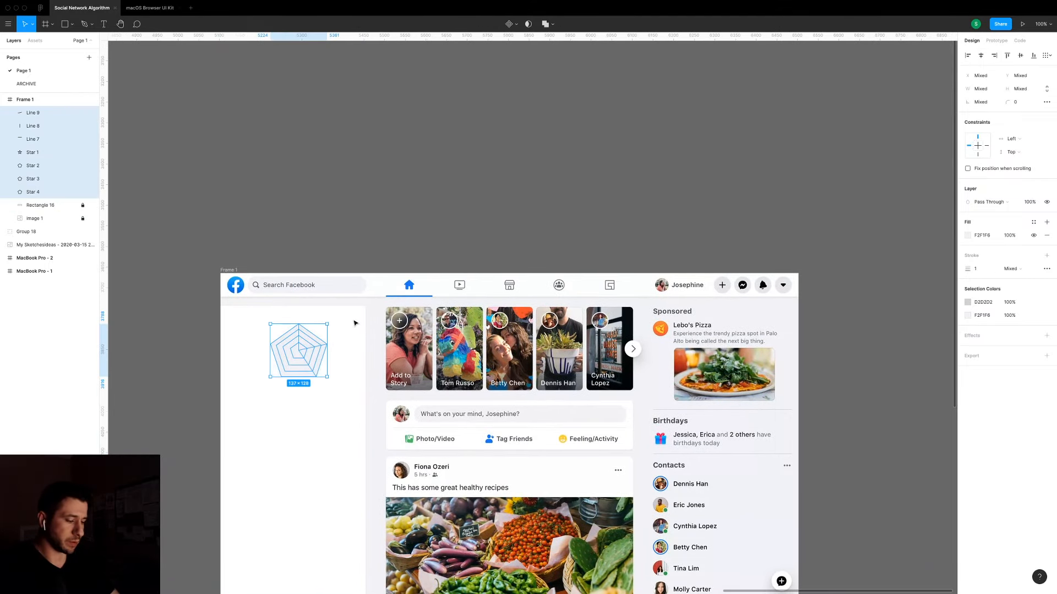
{"action": "key", "text": "k"}
{"action": "left_click_drag", "start_coordinate": [270, 376], "coordinate": [258, 392]}
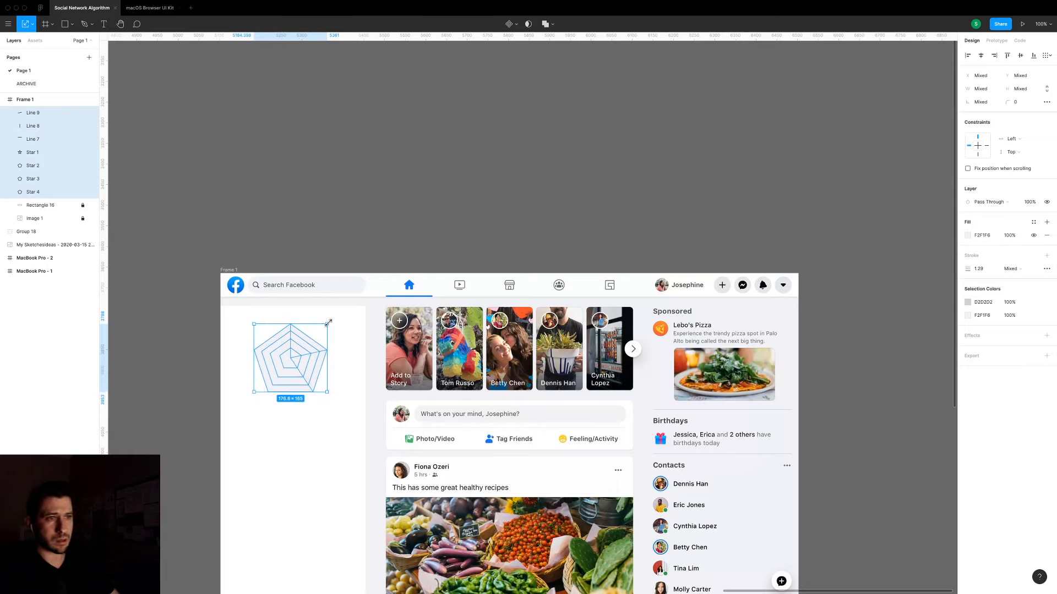
{"action": "left_click_drag", "start_coordinate": [327, 324], "coordinate": [332, 319]}
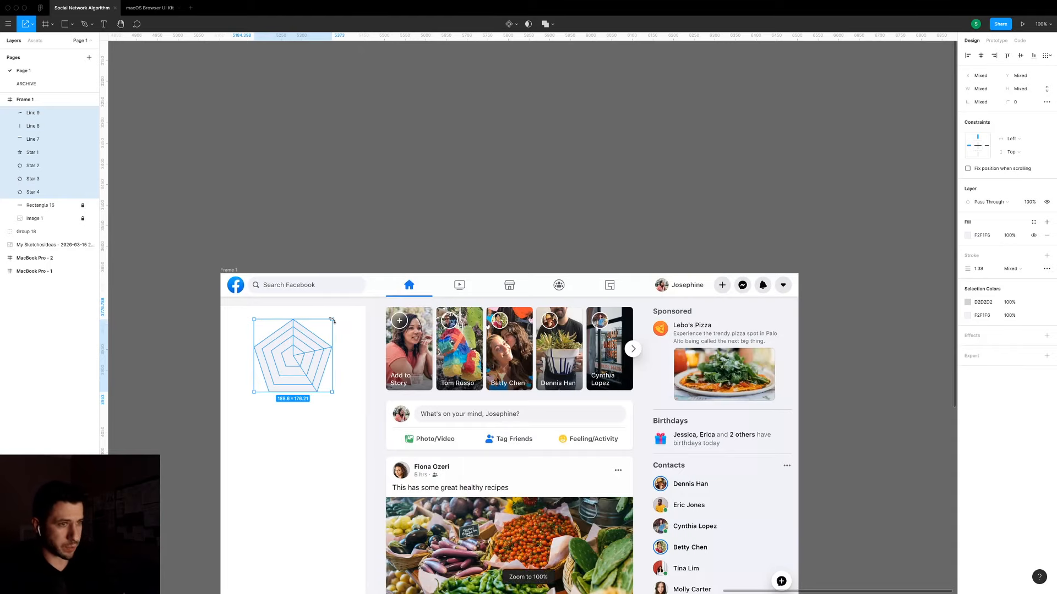
{"action": "scroll", "coordinate": [492, 291], "scroll_direction": "down", "scroll_amount": 3}
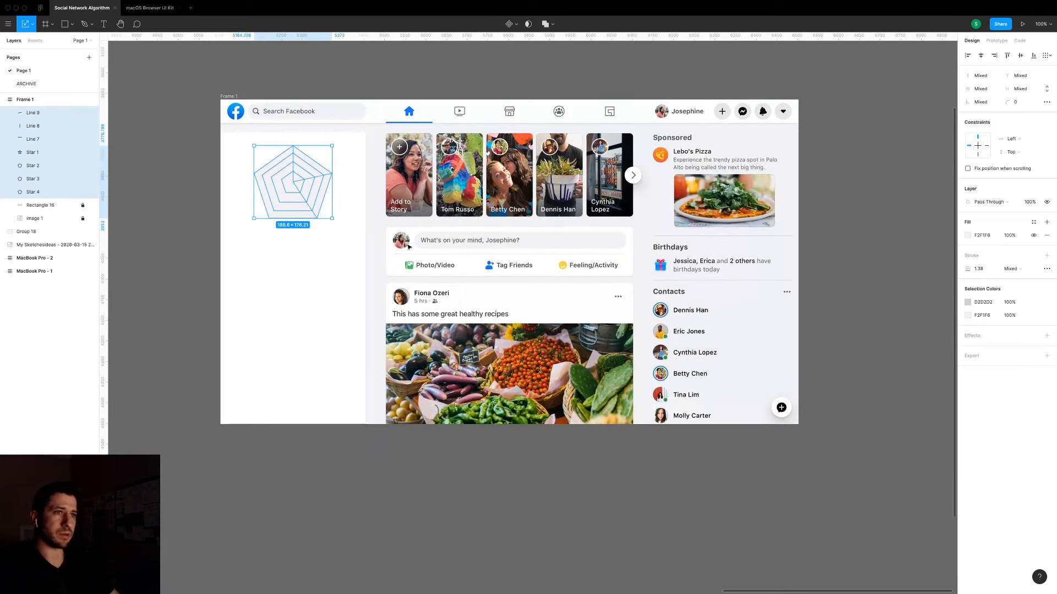
{"action": "left_click_drag", "start_coordinate": [331, 218], "coordinate": [327, 211]}
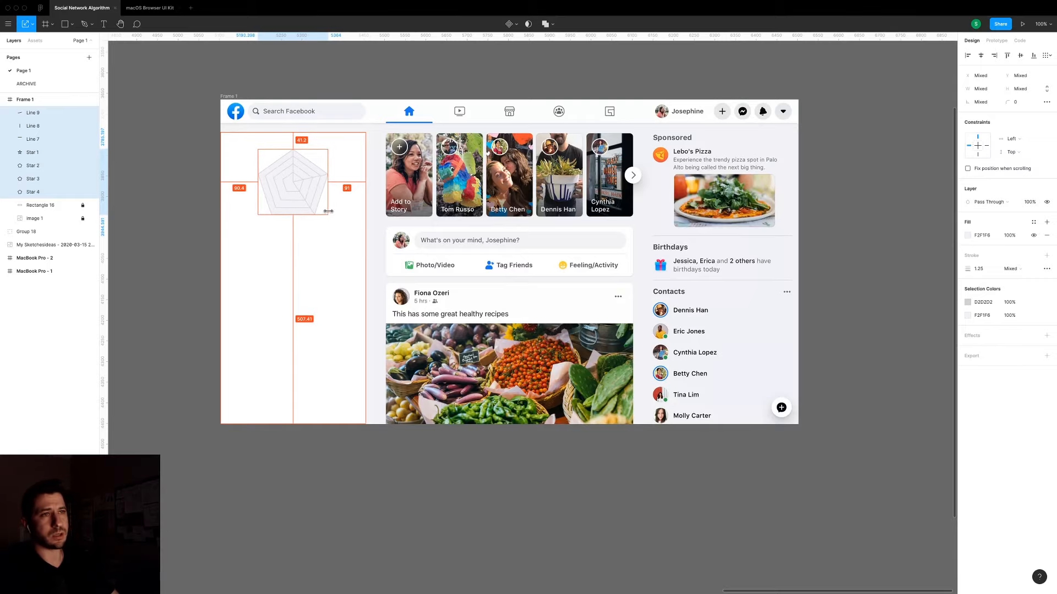
Duplicate the lower-right spoke and move the copy's outer endpoint to the outer pentagon's lower-left vertex at x 123.5, y 279.
{"action": "left_click", "coordinate": [213, 193]}
{"action": "scroll", "coordinate": [283, 187], "scroll_direction": "up", "scroll_amount": 5}
{"action": "left_click_drag", "start_coordinate": [283, 188], "coordinate": [346, 340]}
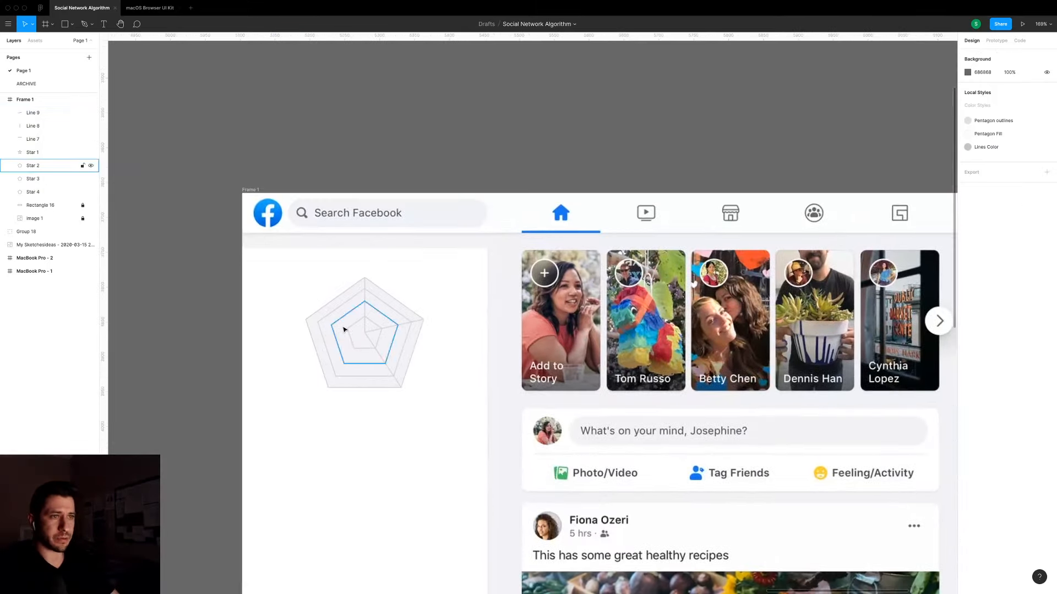
{"action": "scroll", "coordinate": [343, 329], "scroll_direction": "up", "scroll_amount": 5}
{"action": "left_click", "coordinate": [414, 385]}
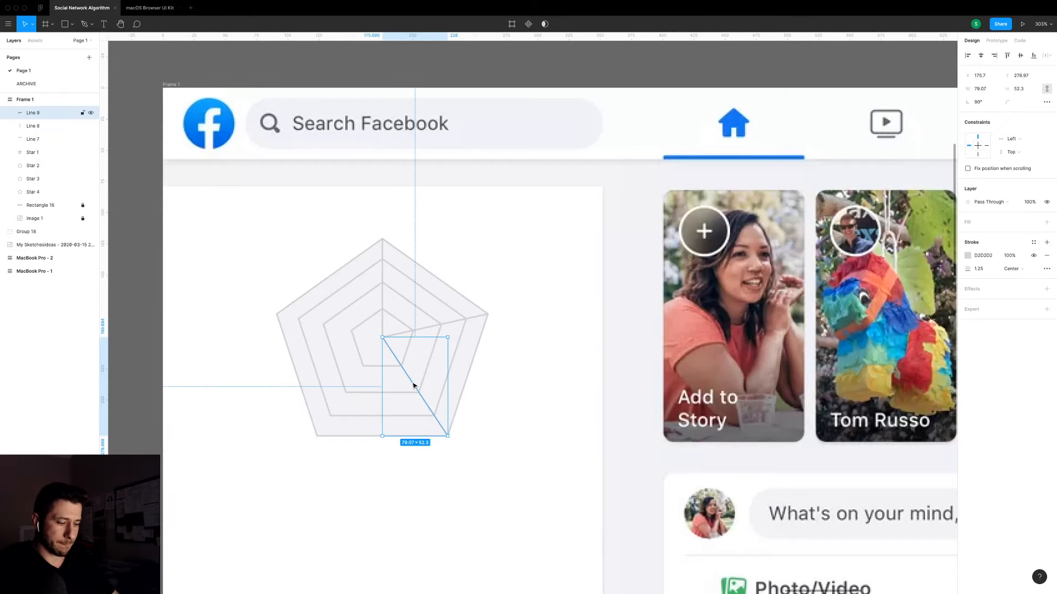
{"action": "key", "text": "super+d"}
{"action": "key", "text": "Return"}
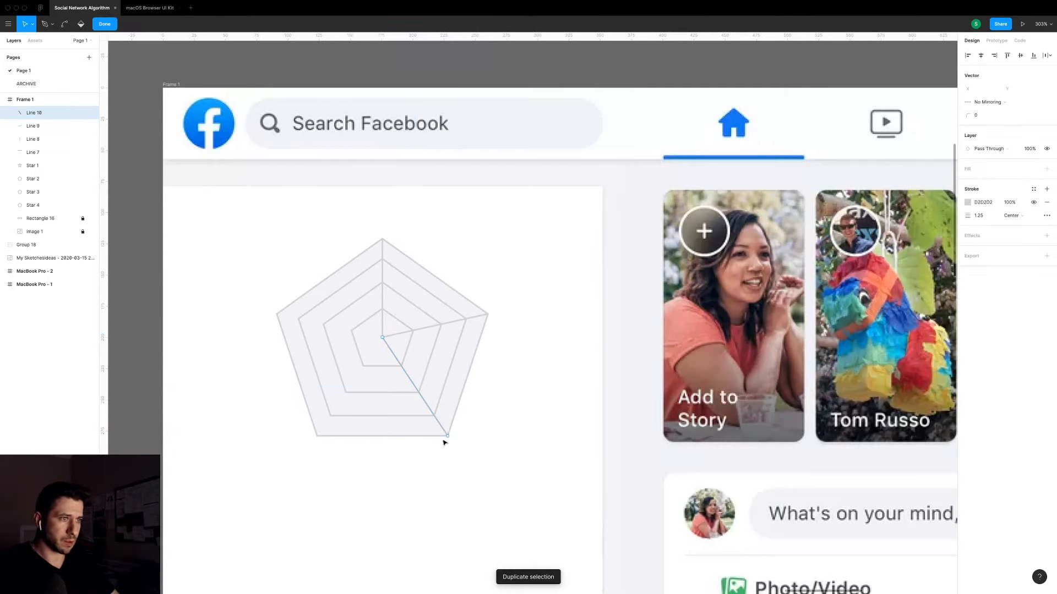
{"action": "left_click_drag", "start_coordinate": [450, 437], "coordinate": [342, 434]}
{"action": "scroll", "coordinate": [318, 440], "scroll_direction": "up", "scroll_amount": 10}
{"action": "scroll", "coordinate": [341, 433], "scroll_direction": "down", "scroll_amount": 10}
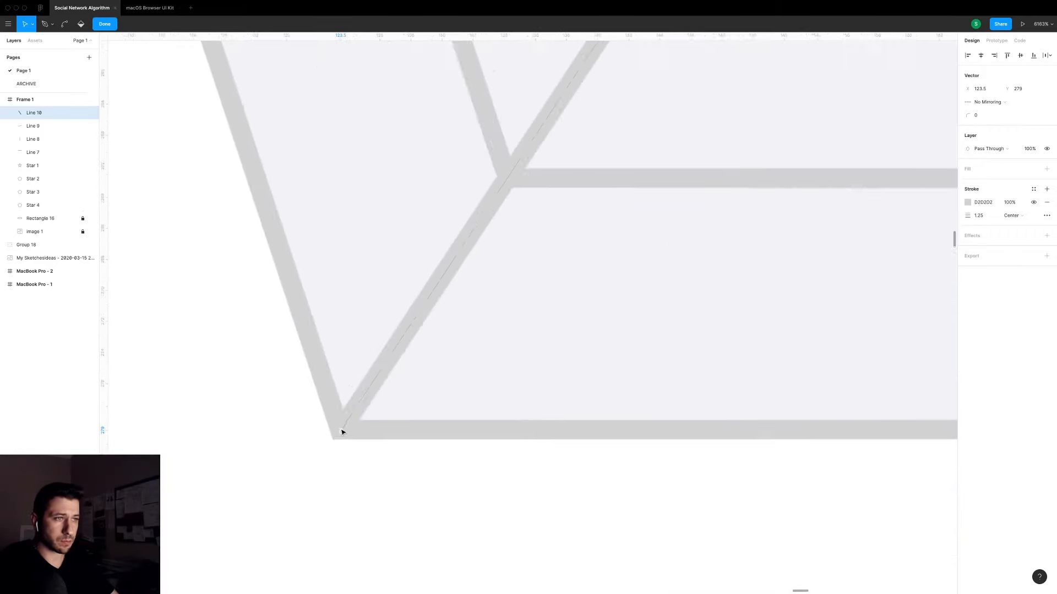
{"action": "left_click", "coordinate": [394, 510]}
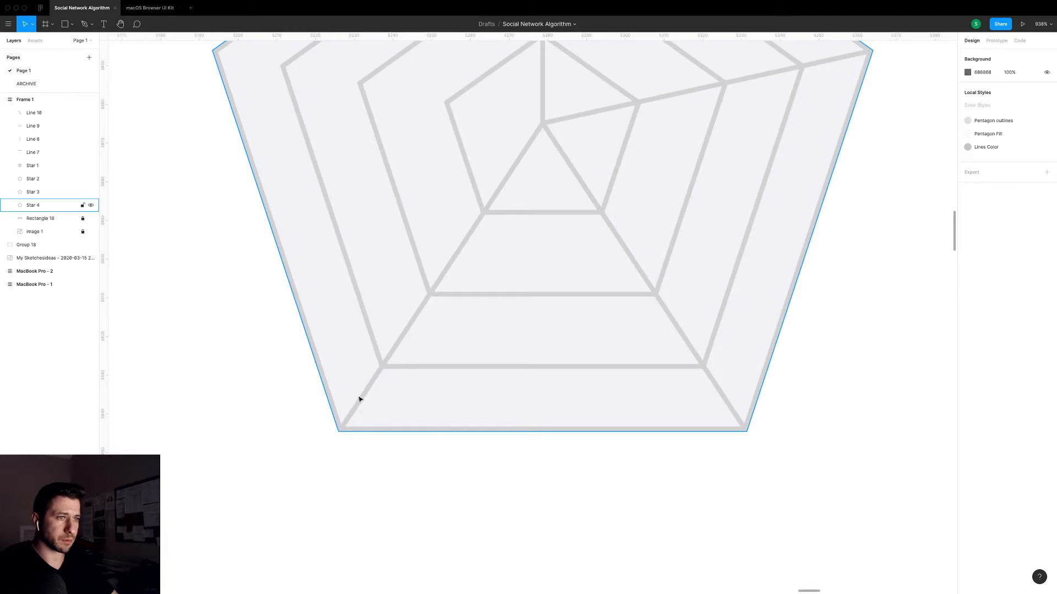
Duplicate the lower-left spoke and move the copy's outer endpoint to the outer pentagon's left vertex at x 91.5, y 181.5.
{"action": "left_click", "coordinate": [367, 400]}
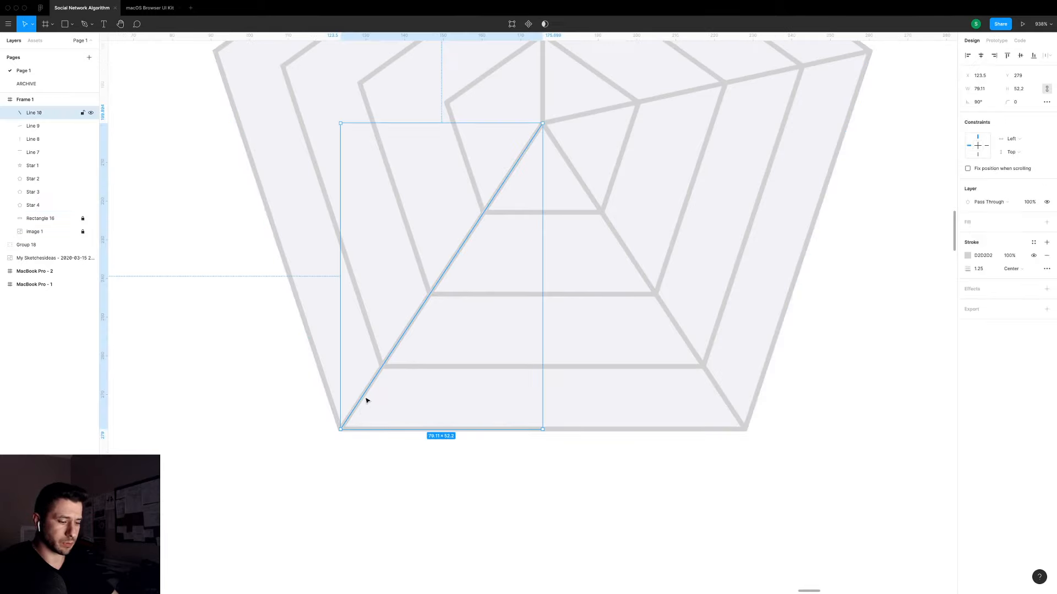
{"action": "key", "text": "ctrl+d"}
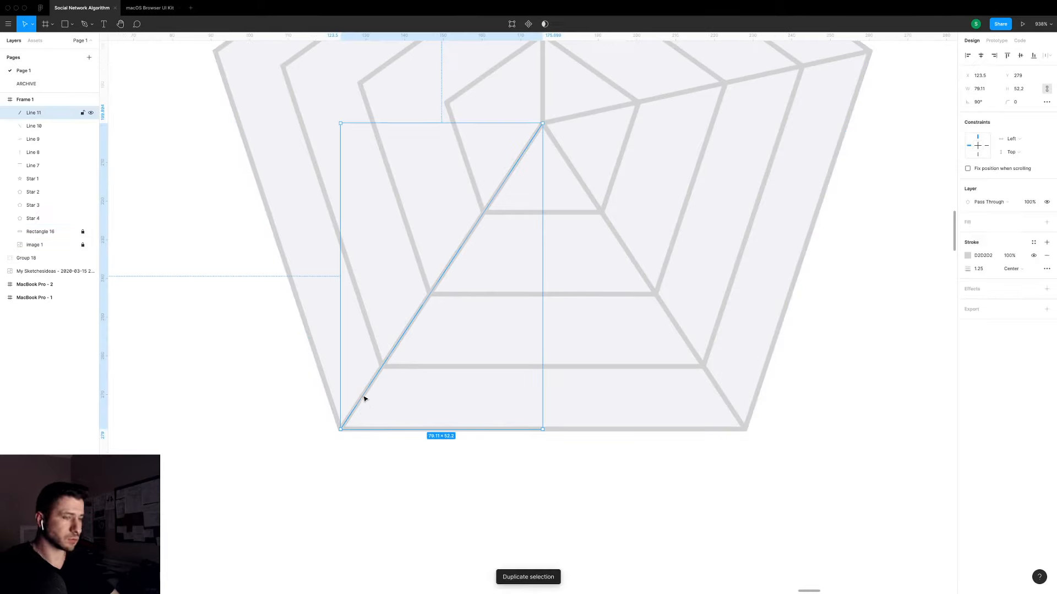
{"action": "double_click", "coordinate": [364, 399]}
{"action": "left_click_drag", "start_coordinate": [342, 433], "coordinate": [218, 54]}
{"action": "scroll", "coordinate": [218, 55], "scroll_direction": "up", "scroll_amount": 6}
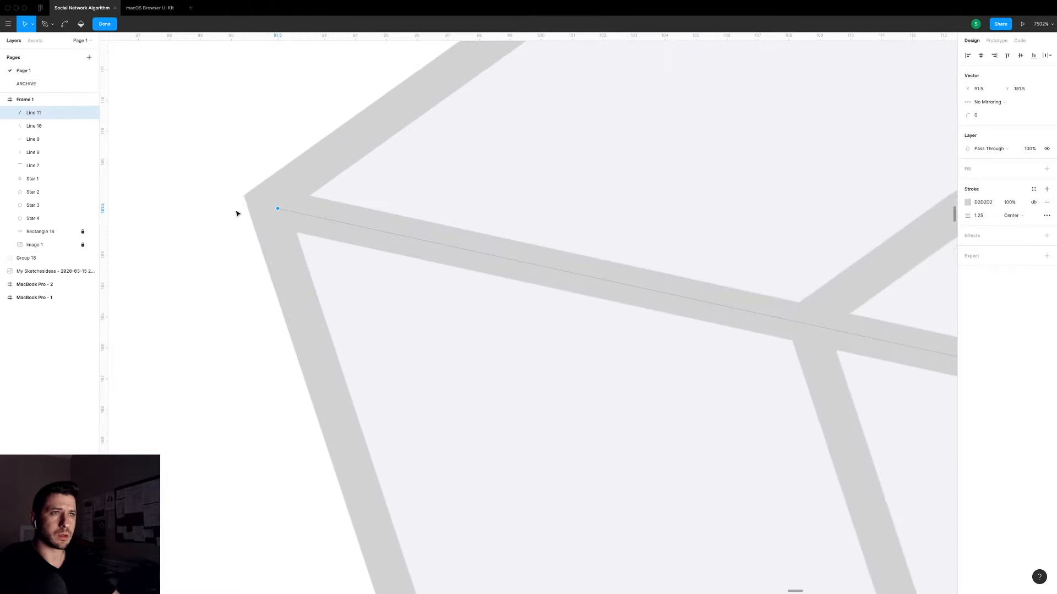
{"action": "scroll", "coordinate": [210, 191], "scroll_direction": "down", "scroll_amount": 6}
{"action": "key", "text": "Escape"}
{"action": "key", "text": "Escape"}
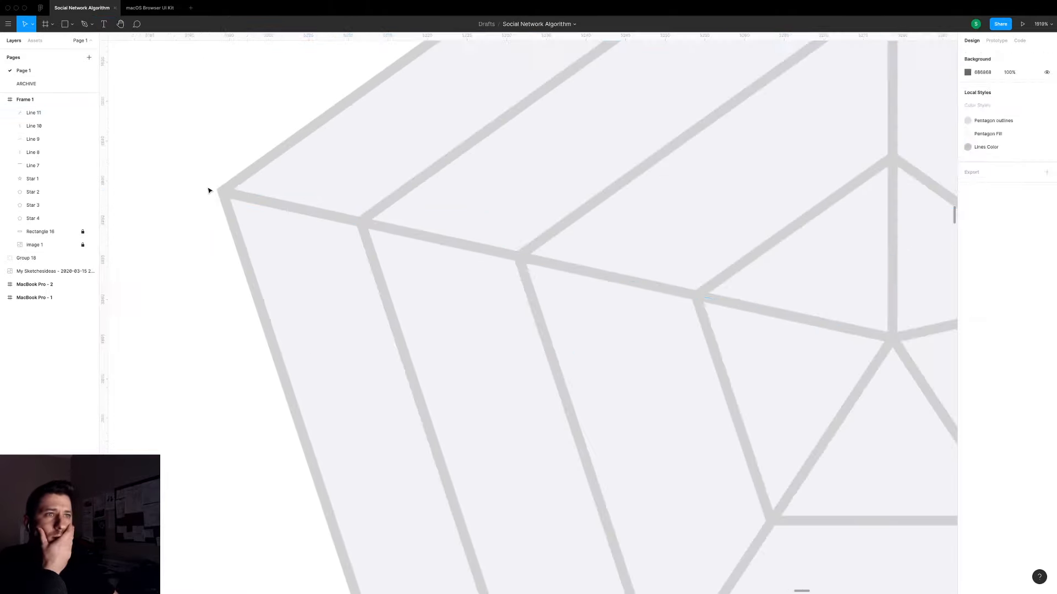
Scale the second and third pentagons down slightly about their centers to even out the spacing between the rings.
{"action": "scroll", "coordinate": [208, 191], "scroll_direction": "down", "scroll_amount": 3}
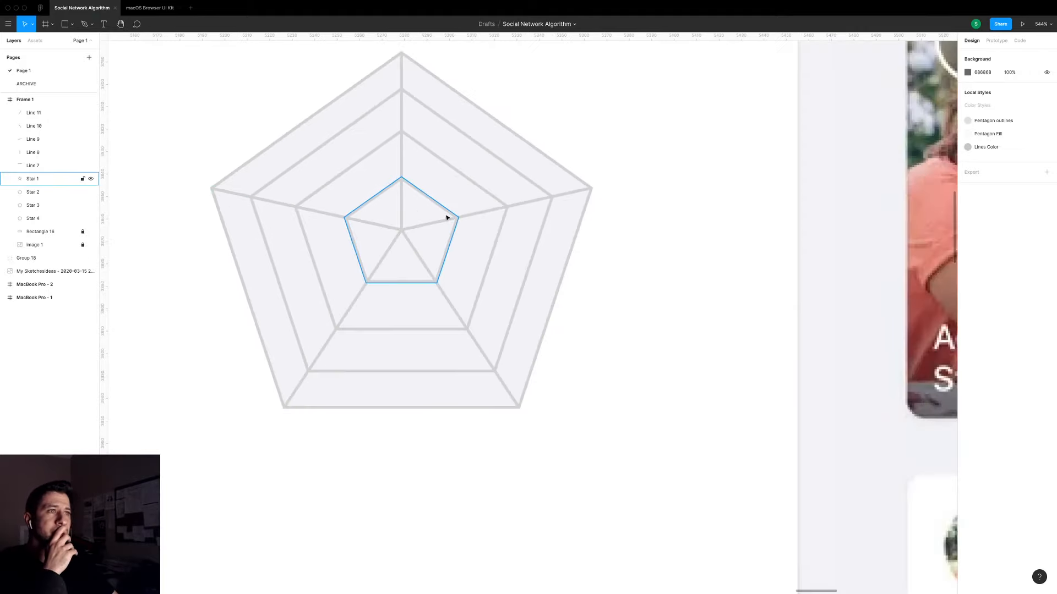
{"action": "scroll", "coordinate": [447, 218], "scroll_direction": "up", "scroll_amount": 2}
{"action": "scroll", "coordinate": [447, 218], "scroll_direction": "up", "scroll_amount": 2}
{"action": "left_click_drag", "start_coordinate": [447, 217], "coordinate": [326, 328]}
{"action": "left_click_drag", "start_coordinate": [371, 295], "coordinate": [467, 394]}
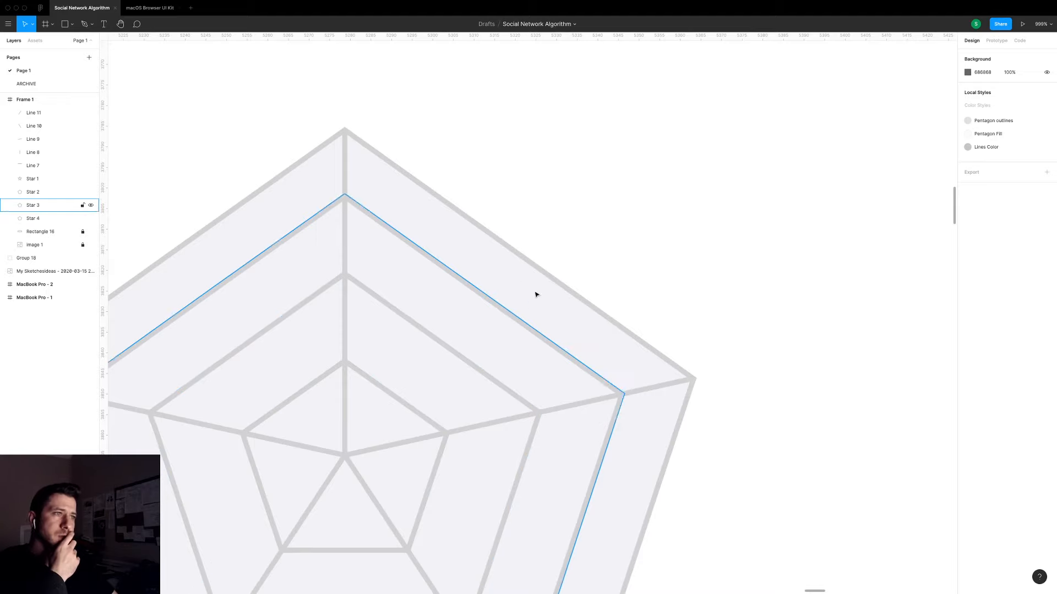
{"action": "left_click", "coordinate": [519, 388]}
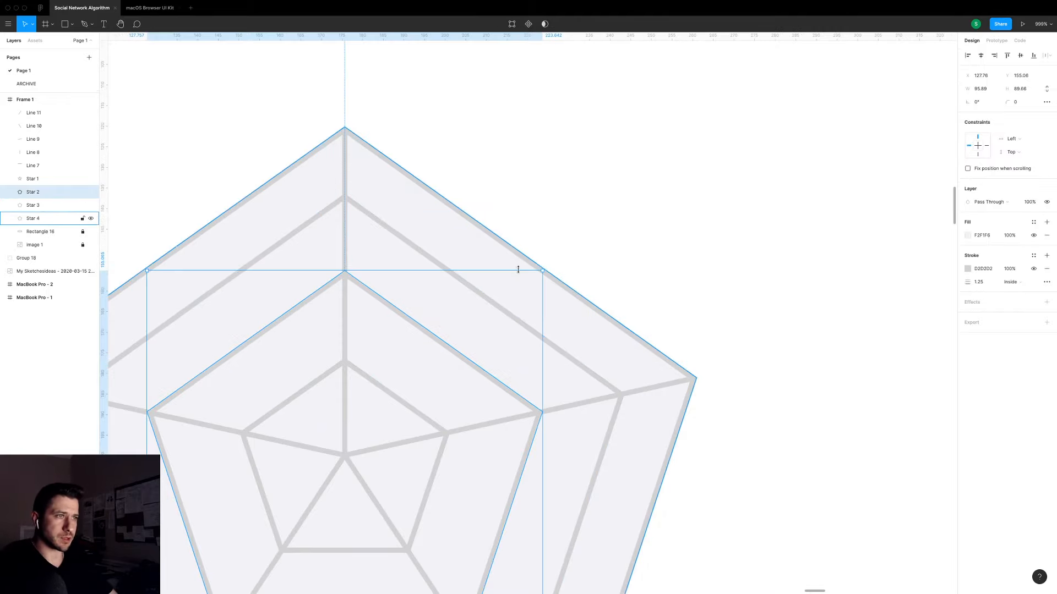
{"action": "left_click_drag", "start_coordinate": [541, 271], "coordinate": [535, 278]}
{"action": "left_click", "coordinate": [495, 305]}
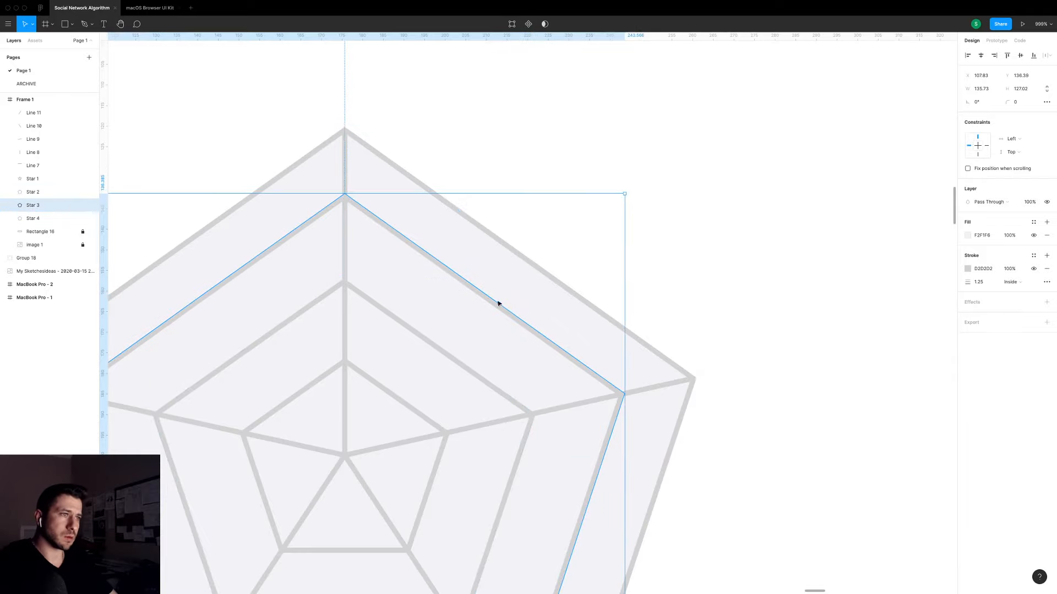
{"action": "left_click_drag", "start_coordinate": [625, 195], "coordinate": [618, 203]}
{"action": "left_click", "coordinate": [709, 217]}
{"action": "scroll", "coordinate": [709, 216], "scroll_direction": "down", "scroll_amount": 5}
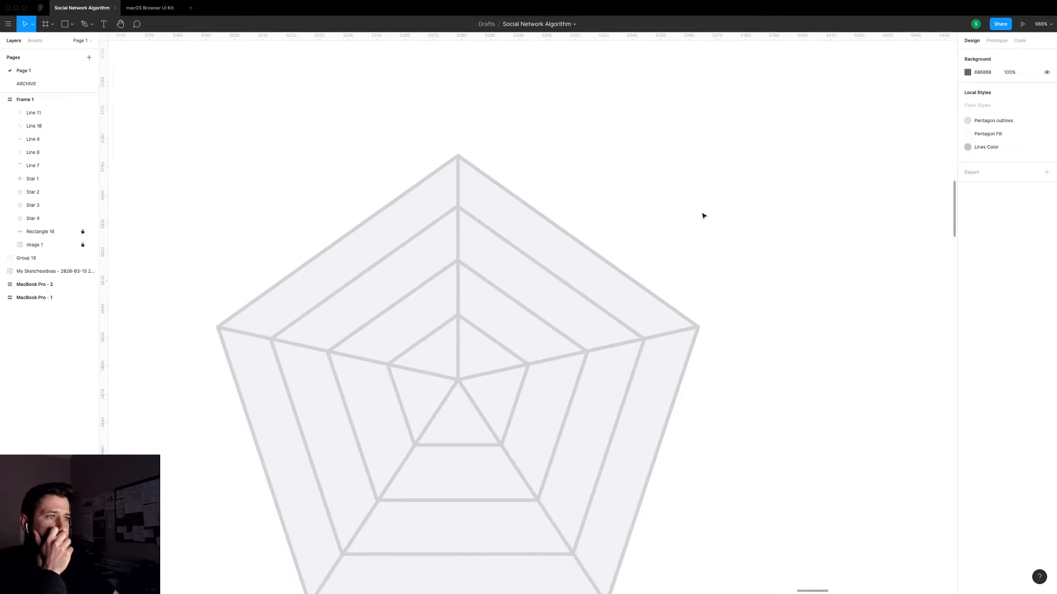
Place a circle where the right spoke crosses the third pentagon and scale it about its center to 14 × 14.
{"action": "scroll", "coordinate": [698, 249], "scroll_direction": "down", "scroll_amount": 10}
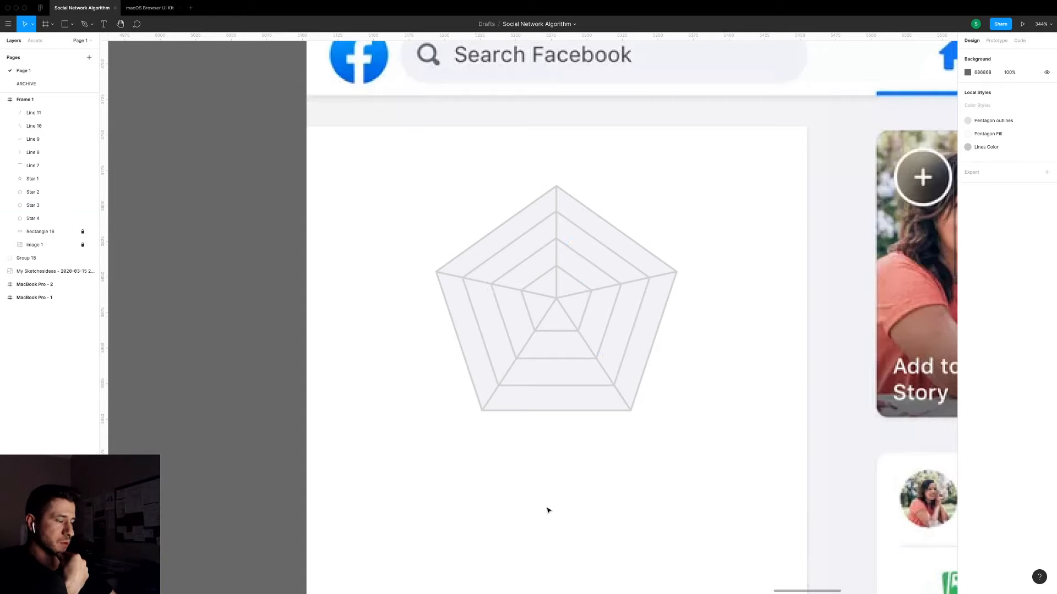
{"action": "key", "text": "o"}
{"action": "key", "text": "v"}
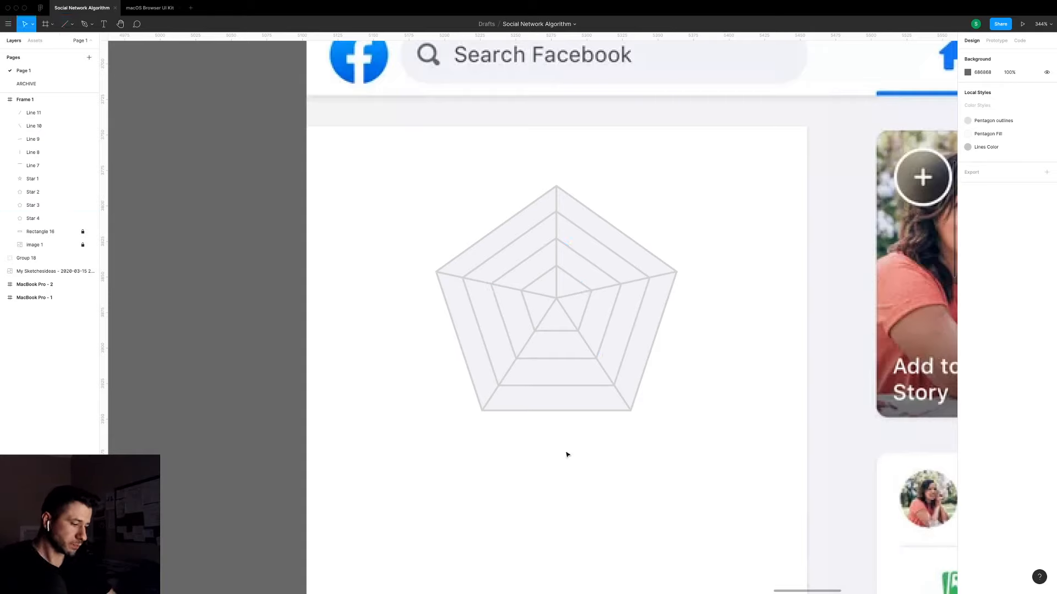
{"action": "key", "text": "o"}
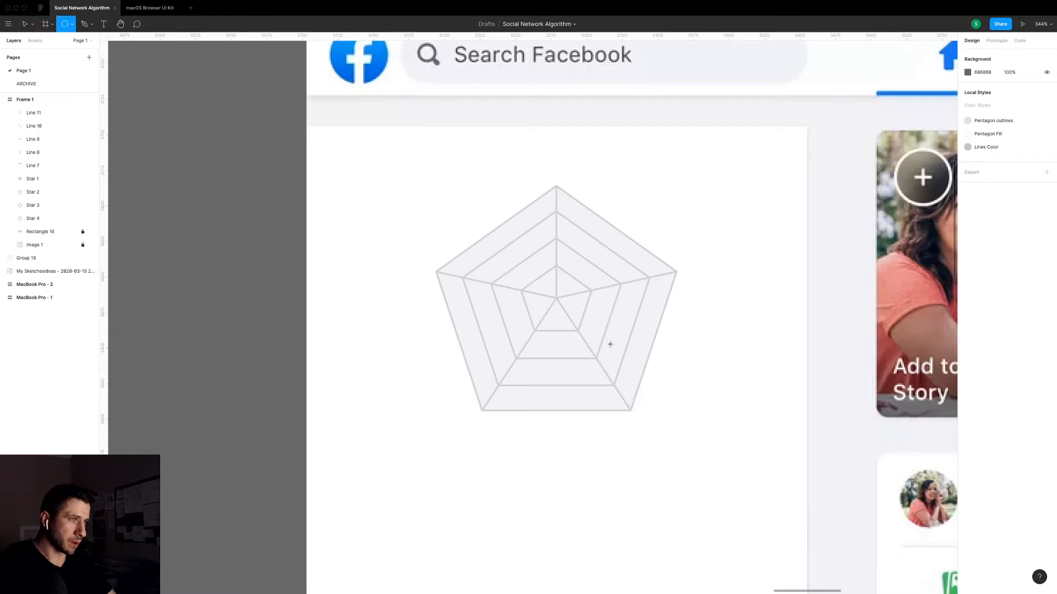
{"action": "left_click", "coordinate": [649, 278]}
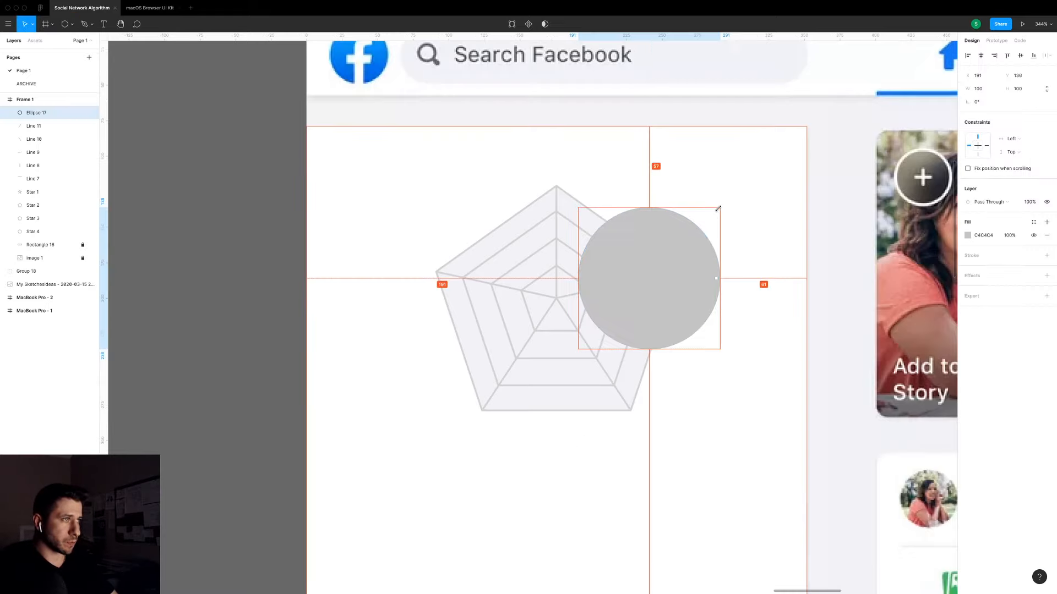
{"action": "left_click_drag", "start_coordinate": [718, 209], "coordinate": [656, 268]}
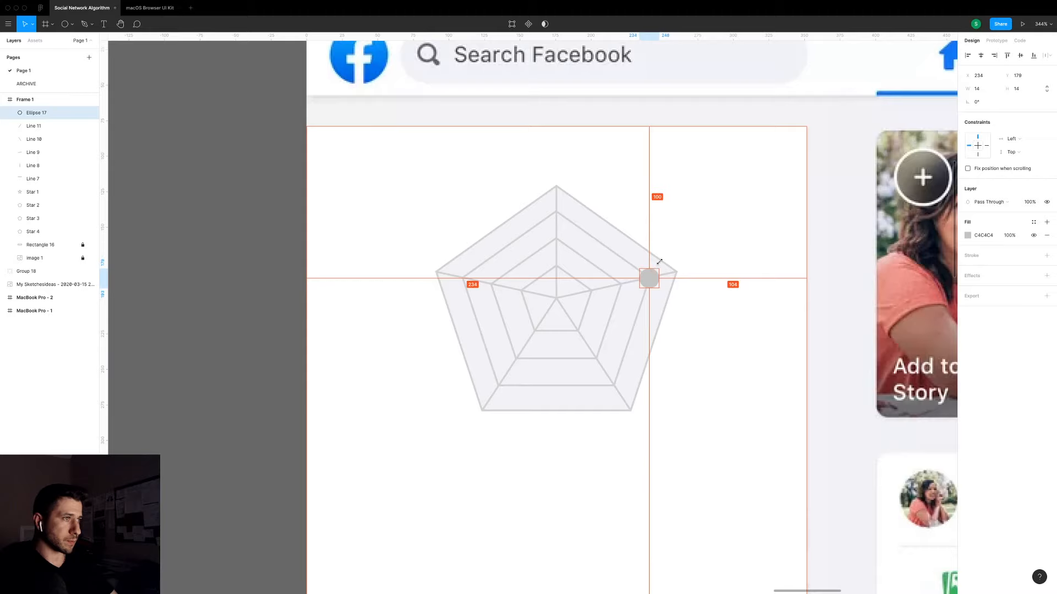
{"action": "left_click", "coordinate": [970, 238]}
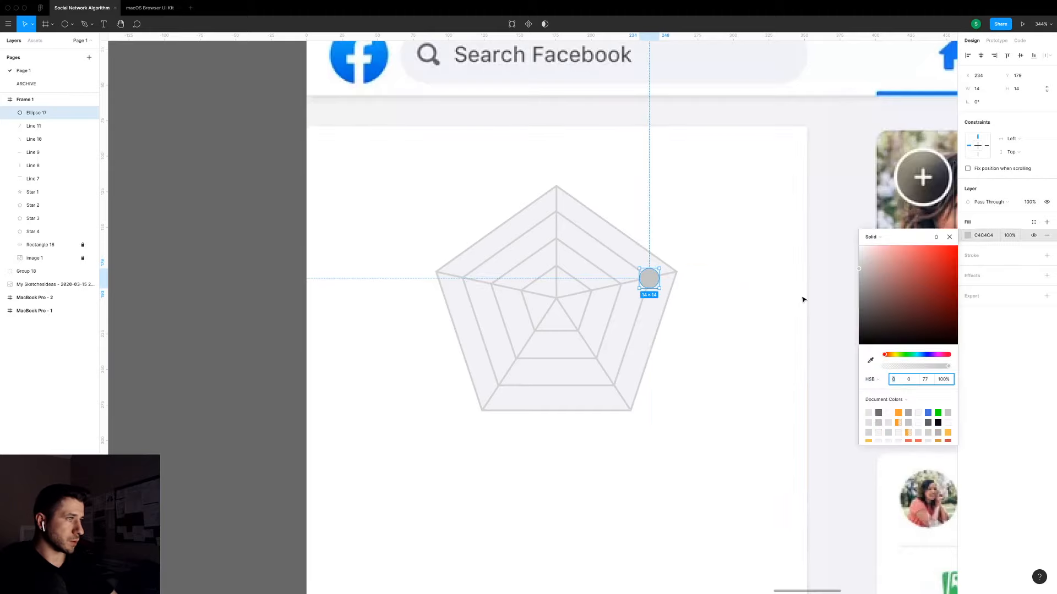
{"action": "left_click", "coordinate": [746, 302]}
{"action": "key", "text": "t"}
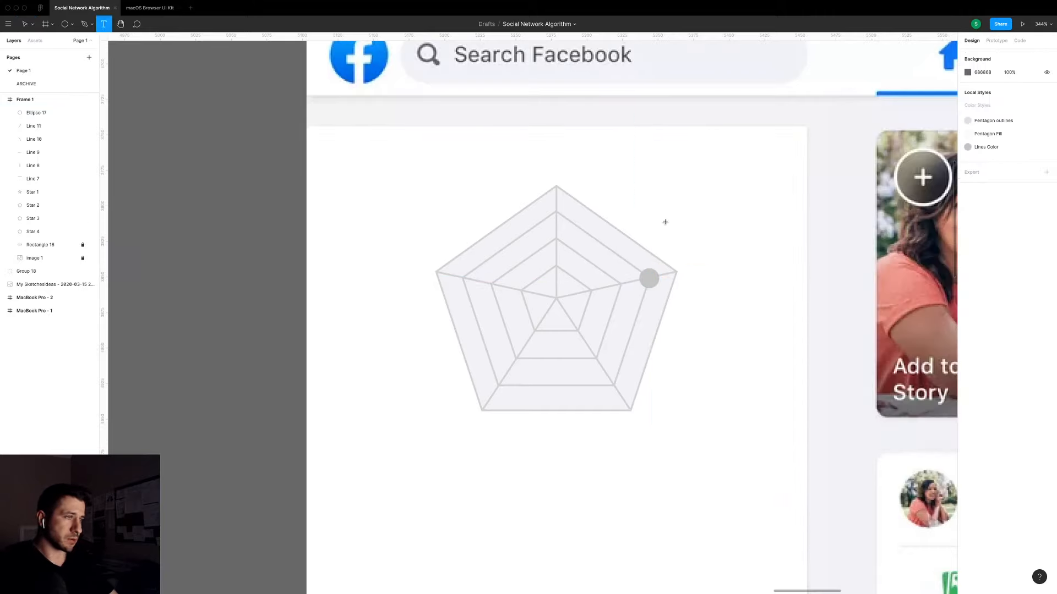
{"action": "key", "text": "v"}
Scale the circle on the right spoke down about its center to 10 × 10.
{"action": "left_click", "coordinate": [649, 279]}
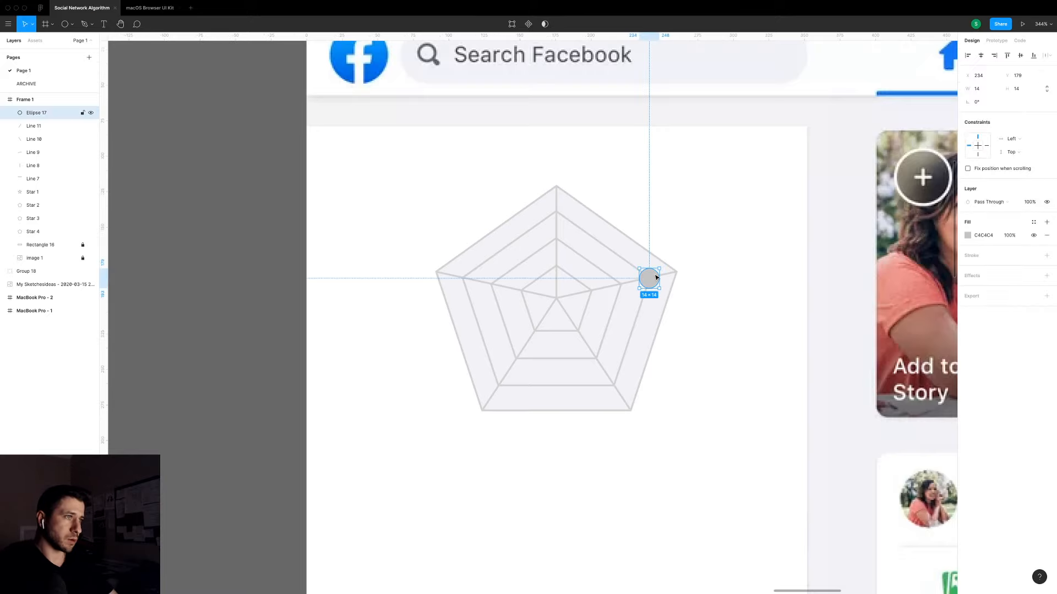
{"action": "scroll", "coordinate": [663, 268], "scroll_direction": "up", "scroll_amount": 4}
{"action": "left_click_drag", "start_coordinate": [664, 266], "coordinate": [651, 282]}
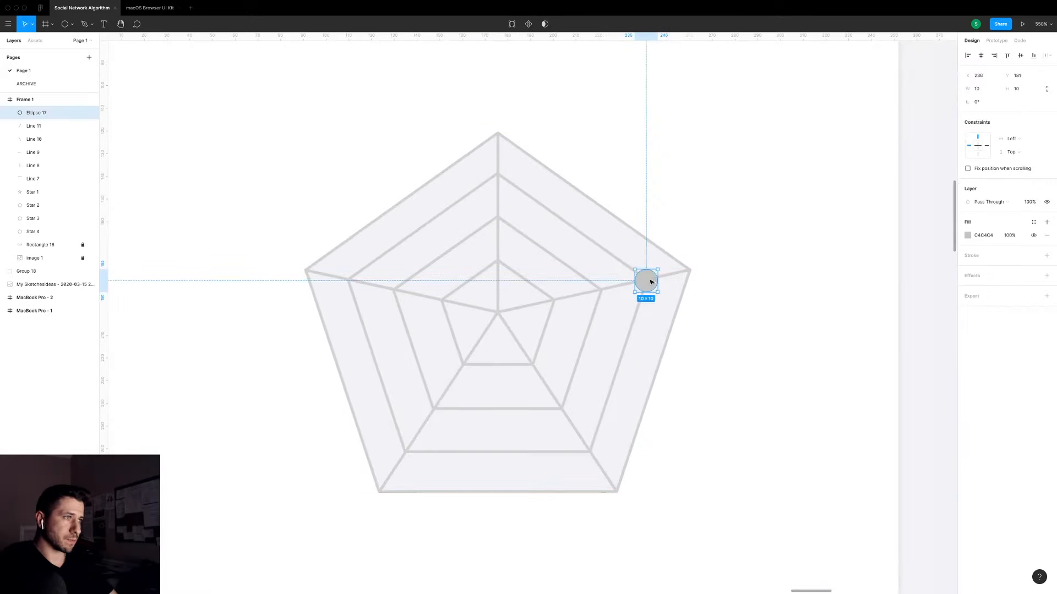
Change the circle's fill to orange FFB443 and deselect it.
{"action": "left_click", "coordinate": [967, 235]}
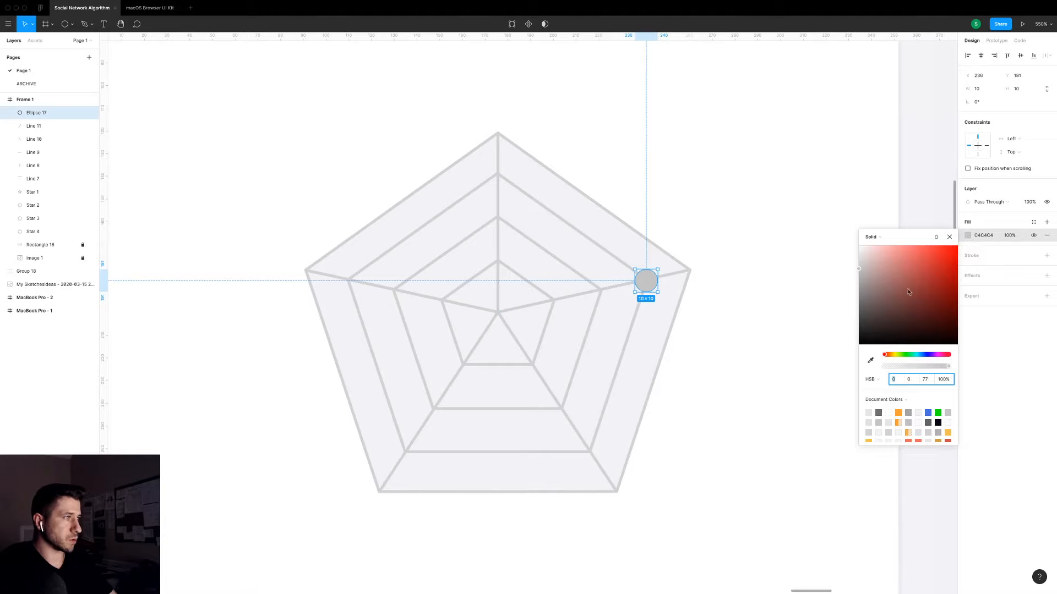
{"action": "left_click", "coordinate": [931, 251]}
{"action": "left_click", "coordinate": [893, 355]}
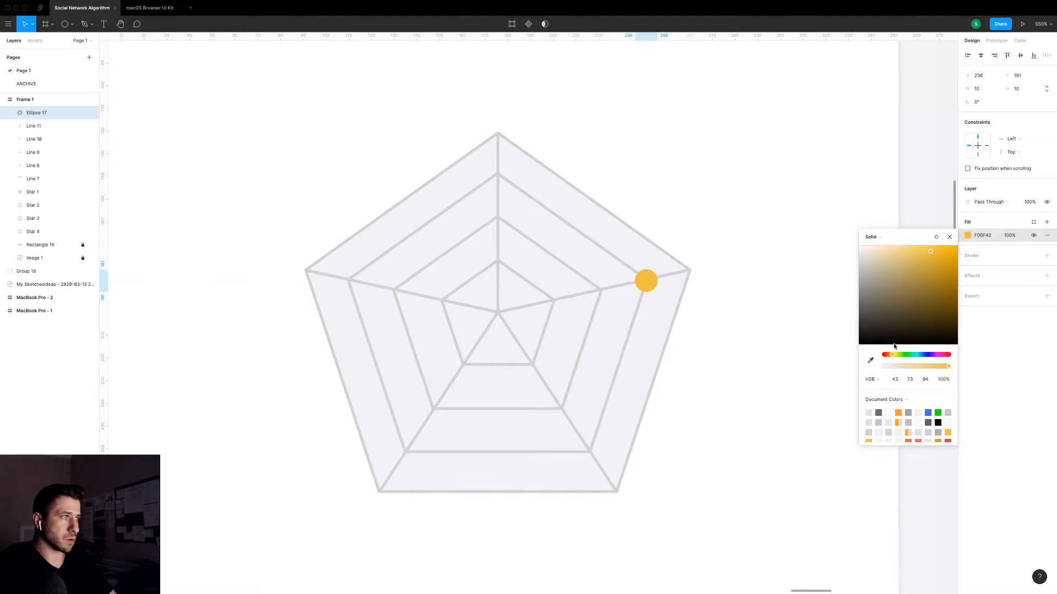
{"action": "left_click_drag", "start_coordinate": [928, 254], "coordinate": [927, 251]}
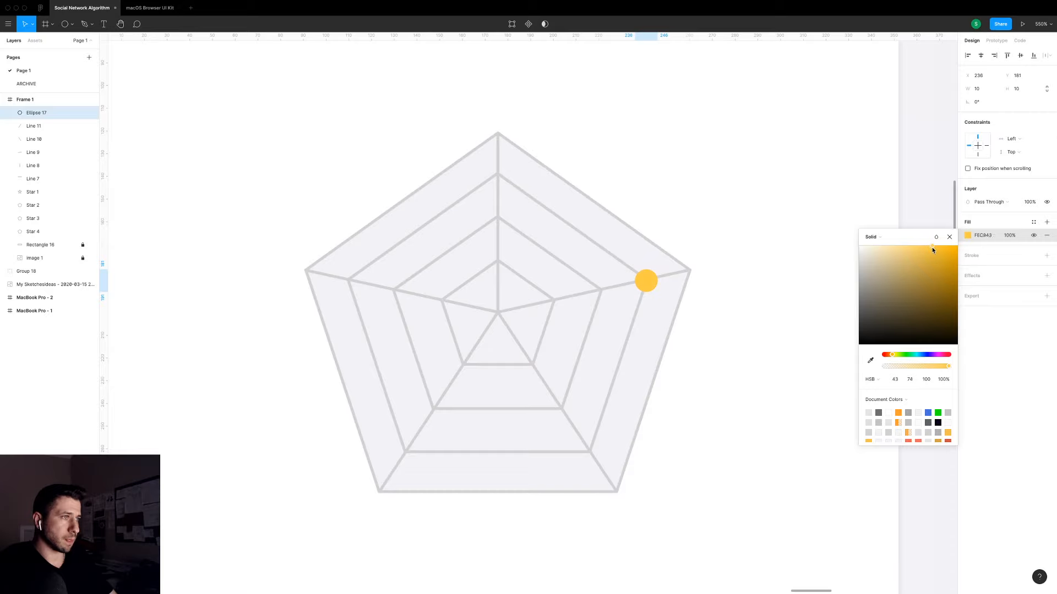
{"action": "left_click", "coordinate": [891, 355]}
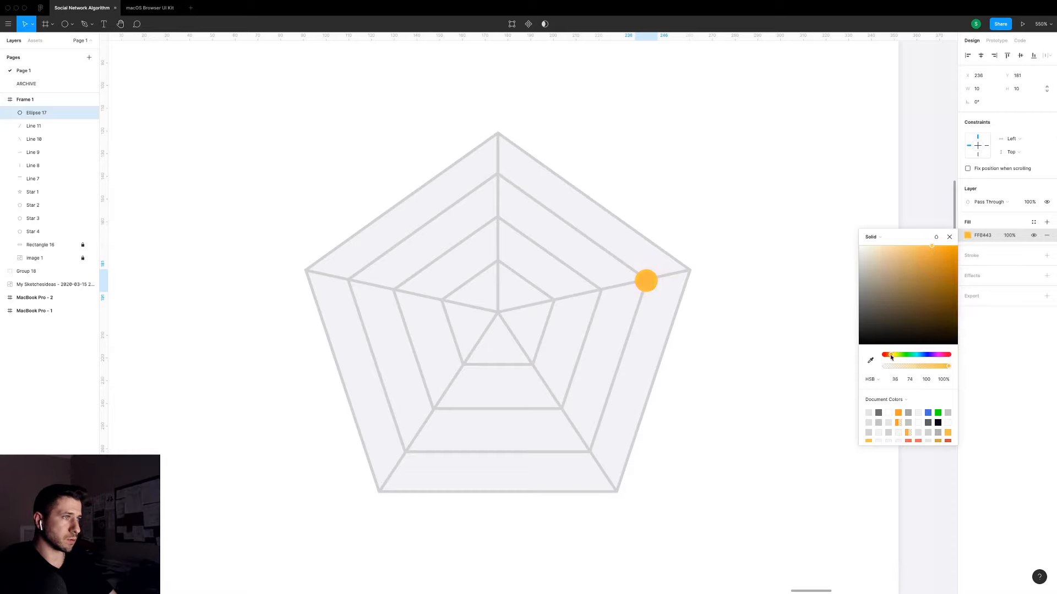
{"action": "left_click", "coordinate": [783, 345]}
{"action": "scroll", "coordinate": [783, 345], "scroll_direction": "down", "scroll_amount": 1}
{"action": "scroll", "coordinate": [753, 401], "scroll_direction": "up", "scroll_amount": 3}
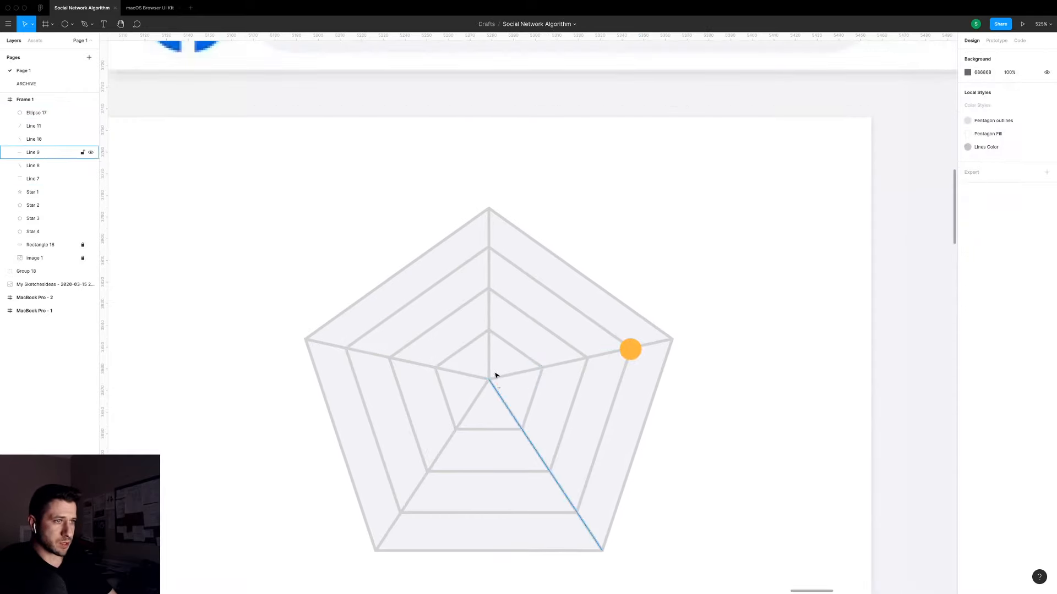
{"action": "scroll", "coordinate": [491, 389], "scroll_direction": "up", "scroll_amount": 3}
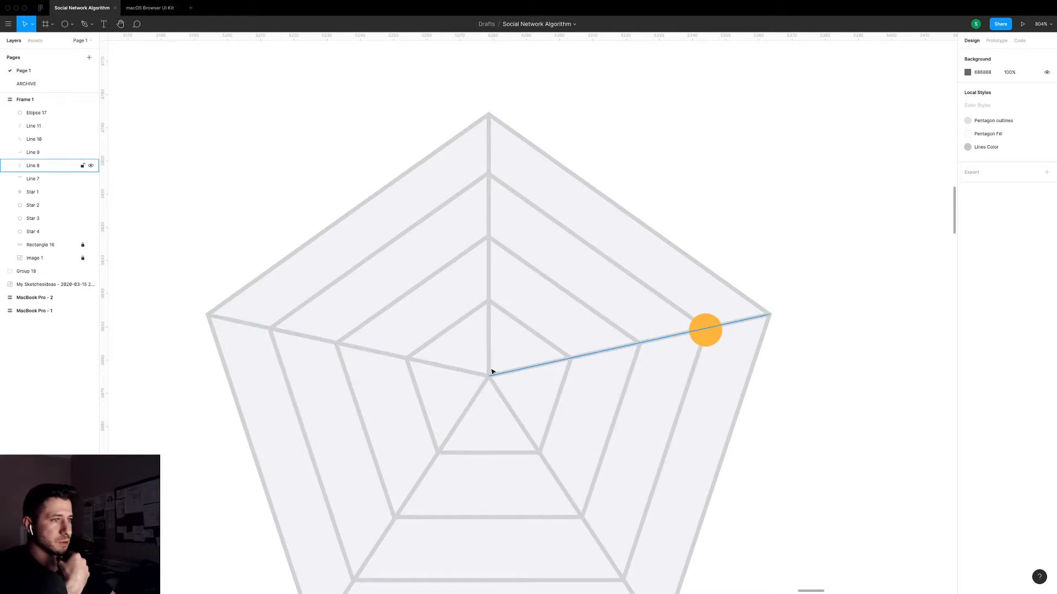
{"action": "left_click", "coordinate": [492, 379]}
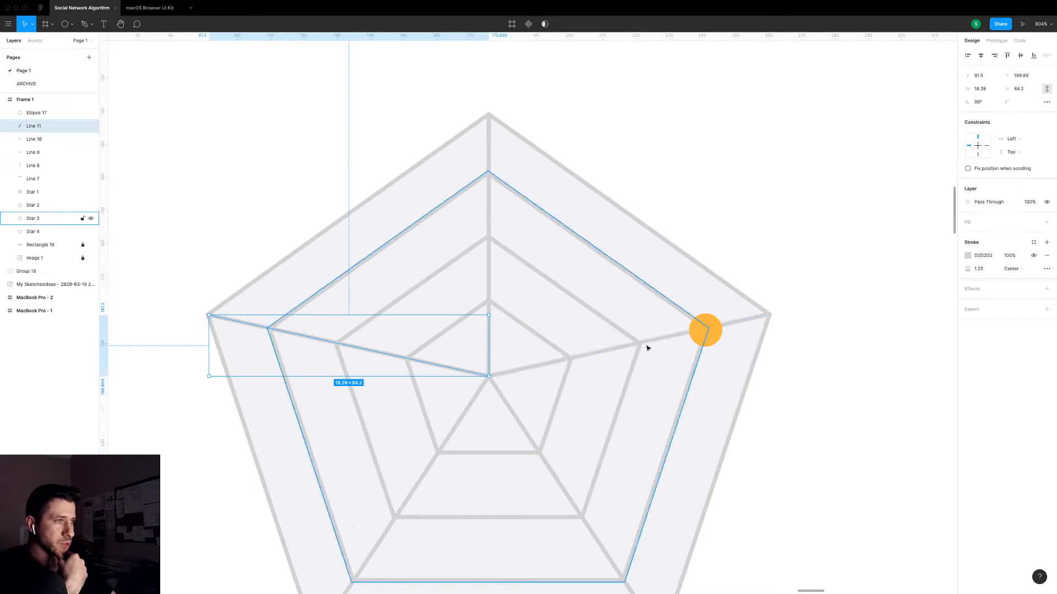
{"action": "left_click", "coordinate": [843, 311]}
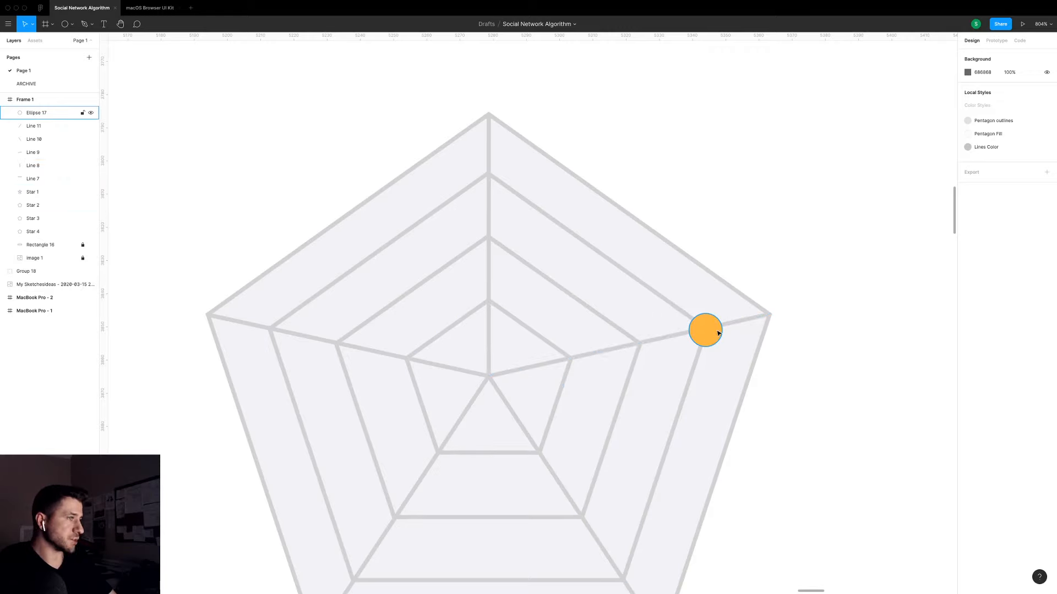
Move the orange circle to the center of the radar chart, at x 174, y 195.
{"action": "scroll", "coordinate": [719, 332], "scroll_direction": "down", "scroll_amount": 5}
{"action": "left_click_drag", "start_coordinate": [718, 333], "coordinate": [445, 389]}
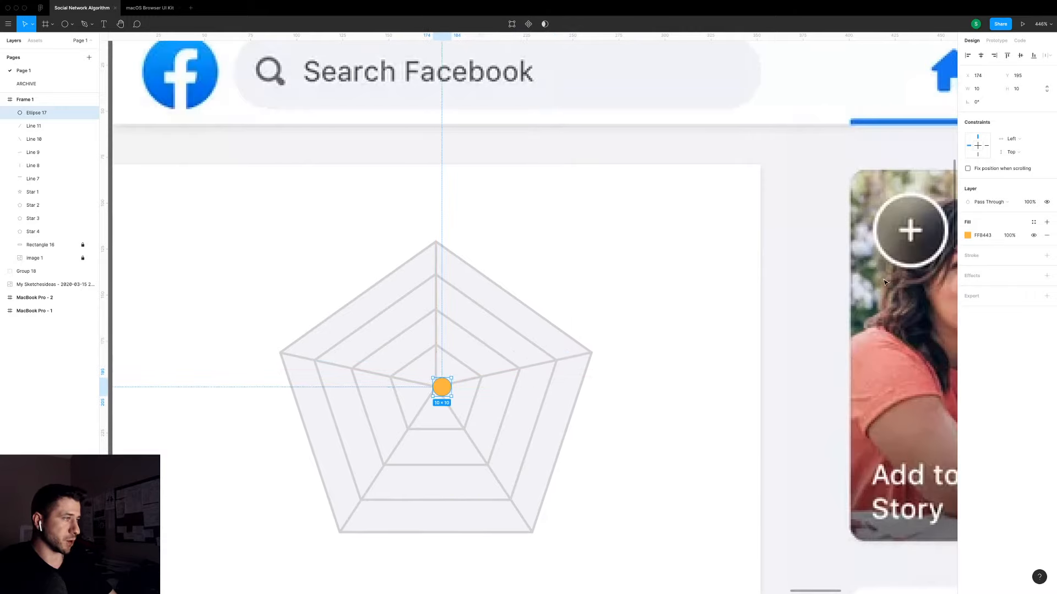
{"action": "scroll", "coordinate": [551, 380], "scroll_direction": "down", "scroll_amount": 5}
{"action": "scroll", "coordinate": [495, 389], "scroll_direction": "up", "scroll_amount": 3}
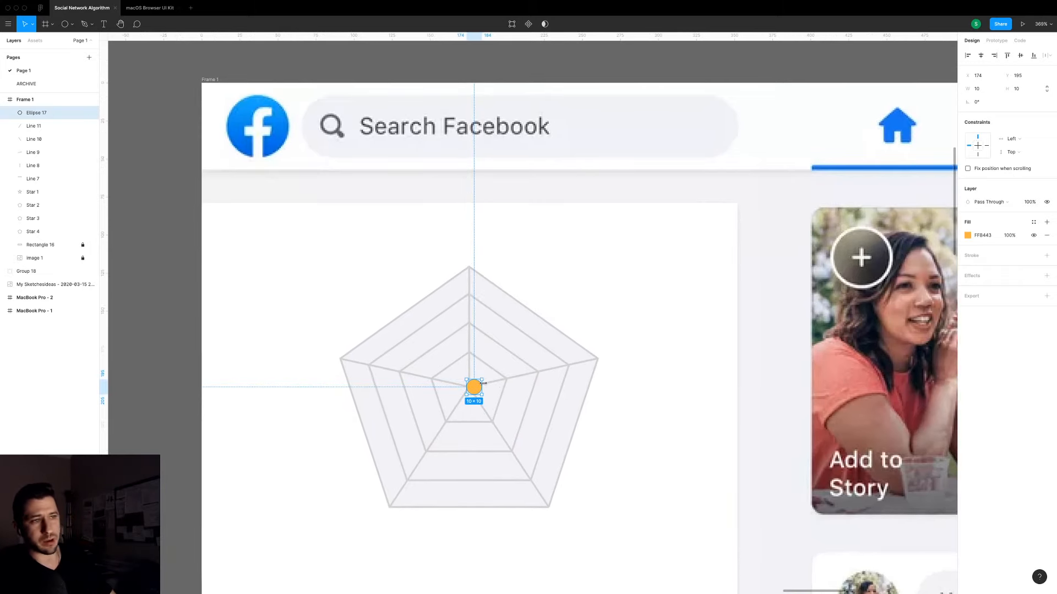
Move the orange circle onto the outer pentagon's right vertex, at x 255, y 177, and deselect it.
{"action": "left_click_drag", "start_coordinate": [476, 392], "coordinate": [600, 363]}
{"action": "left_click_drag", "start_coordinate": [634, 292], "coordinate": [566, 269]}
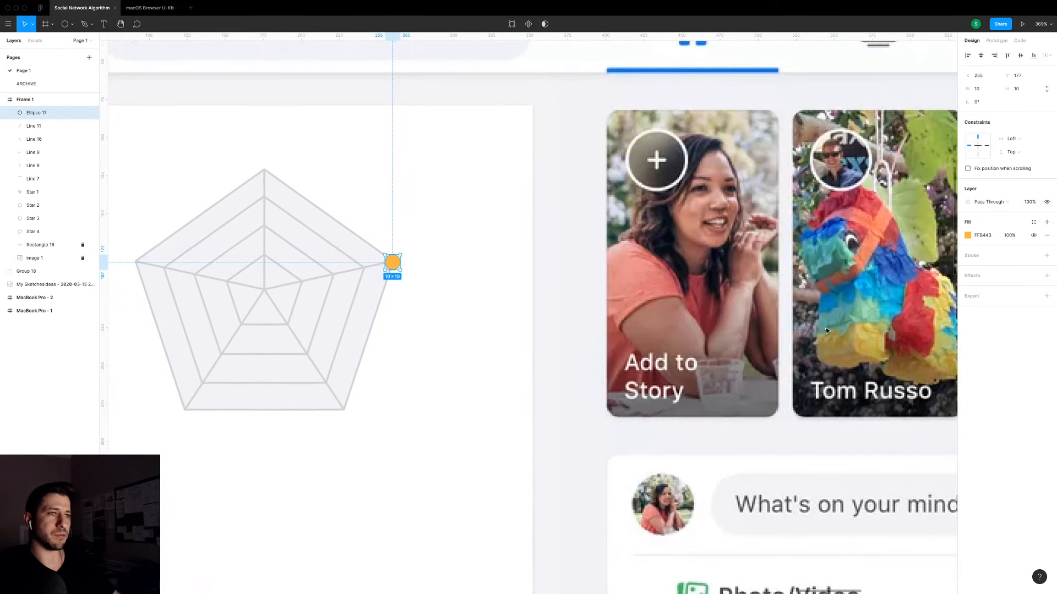
{"action": "left_click", "coordinate": [406, 412]}
{"action": "scroll", "coordinate": [406, 412], "scroll_direction": "down", "scroll_amount": 5}
{"action": "left_click_drag", "start_coordinate": [406, 413], "coordinate": [481, 382]}
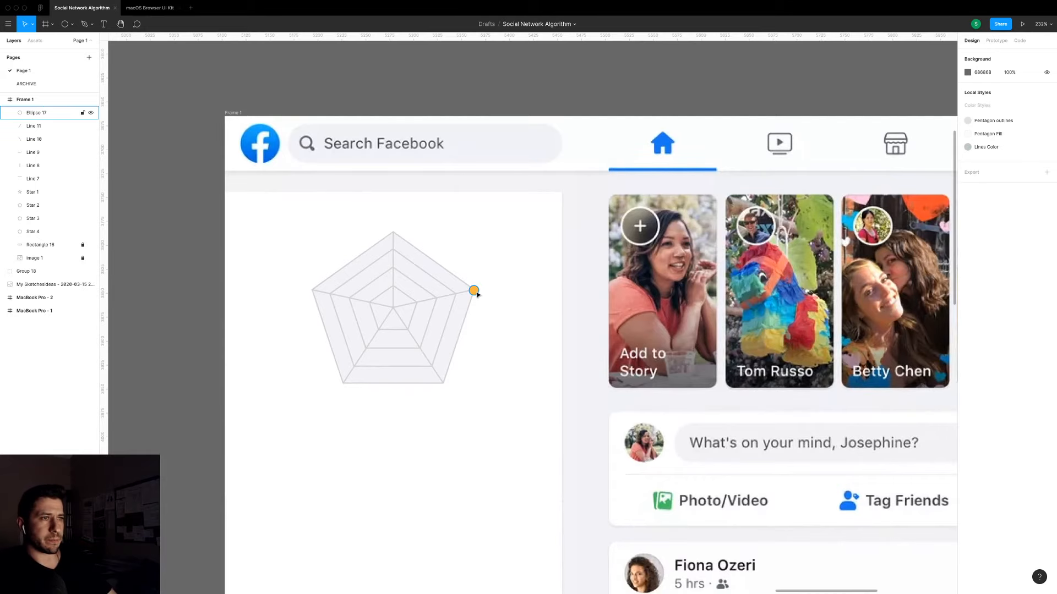
Place copies of the orange circle on the top and left spokes, the lower-left vertex and the lower-right spoke's innermost ring.
{"action": "left_click_drag", "start_coordinate": [477, 294], "coordinate": [394, 270]}
{"action": "scroll", "coordinate": [395, 271], "scroll_direction": "up", "scroll_amount": 3}
{"action": "left_click_drag", "start_coordinate": [394, 270], "coordinate": [413, 354]}
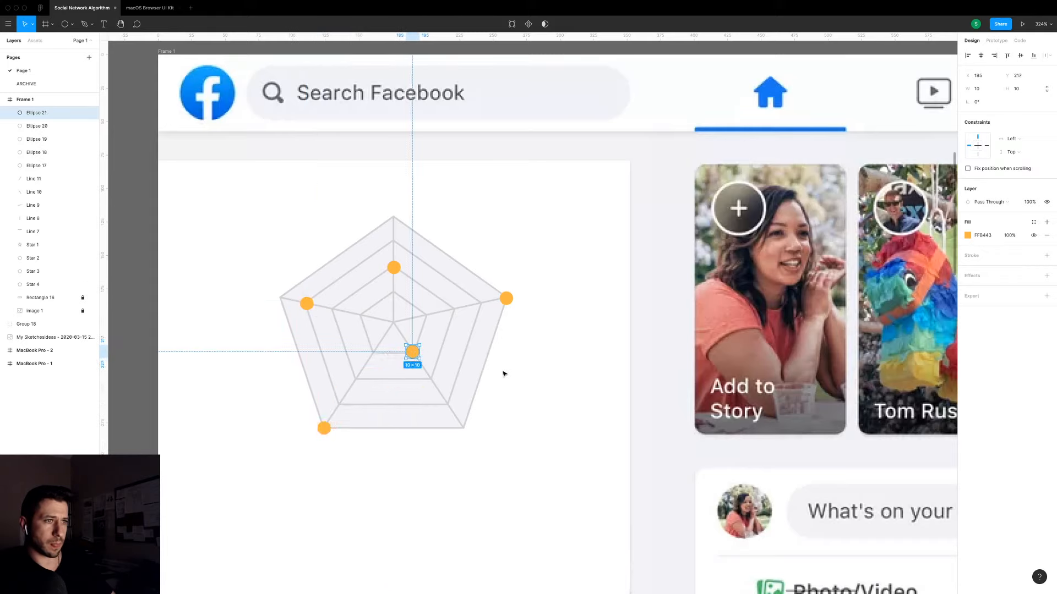
Nudge the orange circle on the lower-right spoke down to y 218 and deselect it.
{"action": "left_click", "coordinate": [530, 393]}
{"action": "left_click", "coordinate": [414, 354]}
{"action": "key", "text": "Down"}
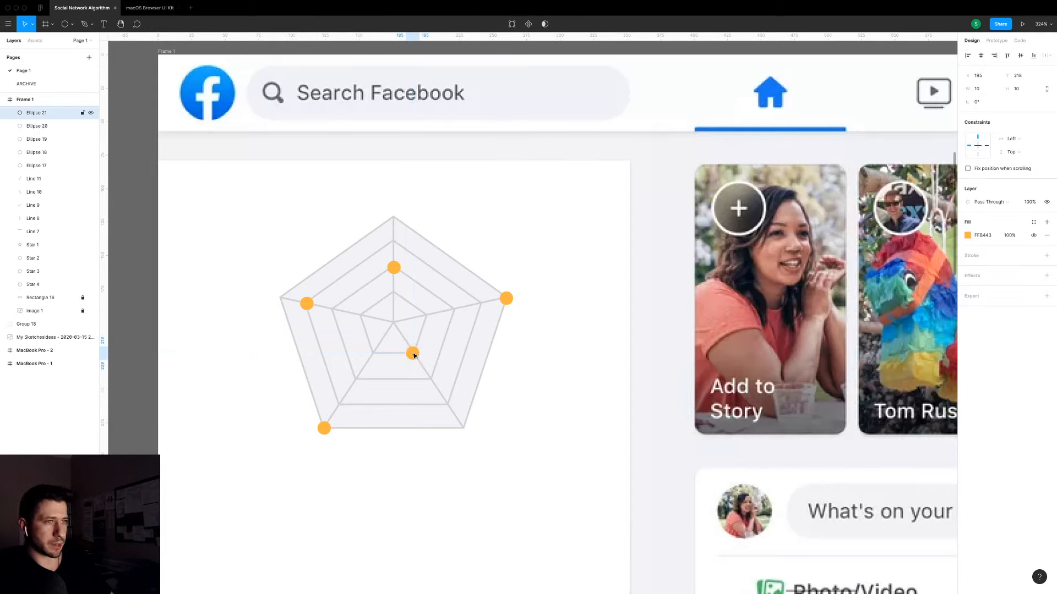
{"action": "left_click", "coordinate": [521, 351]}
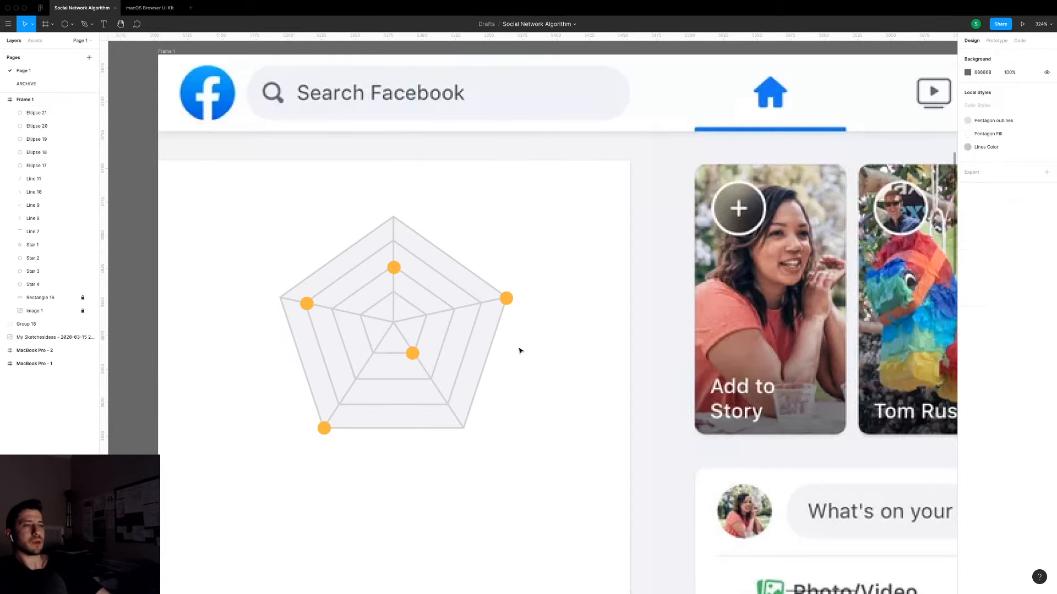
{"action": "key", "text": "r"}
{"action": "left_click", "coordinate": [492, 471]}
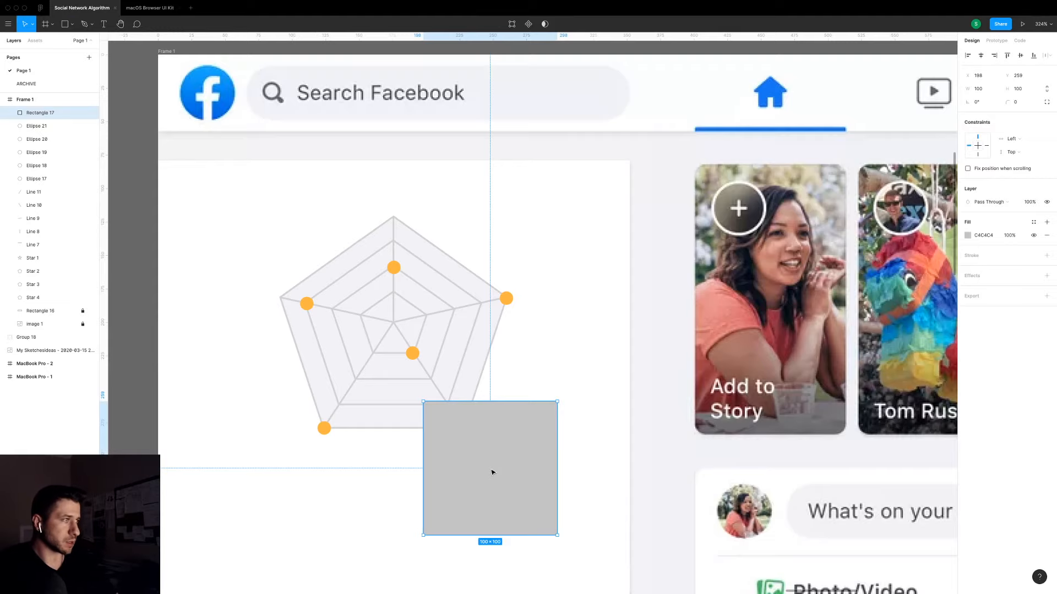
{"action": "key", "text": "Delete"}
Add a text label reading "Intimacy" below the radar chart's lower-right vertex.
{"action": "key", "text": "t"}
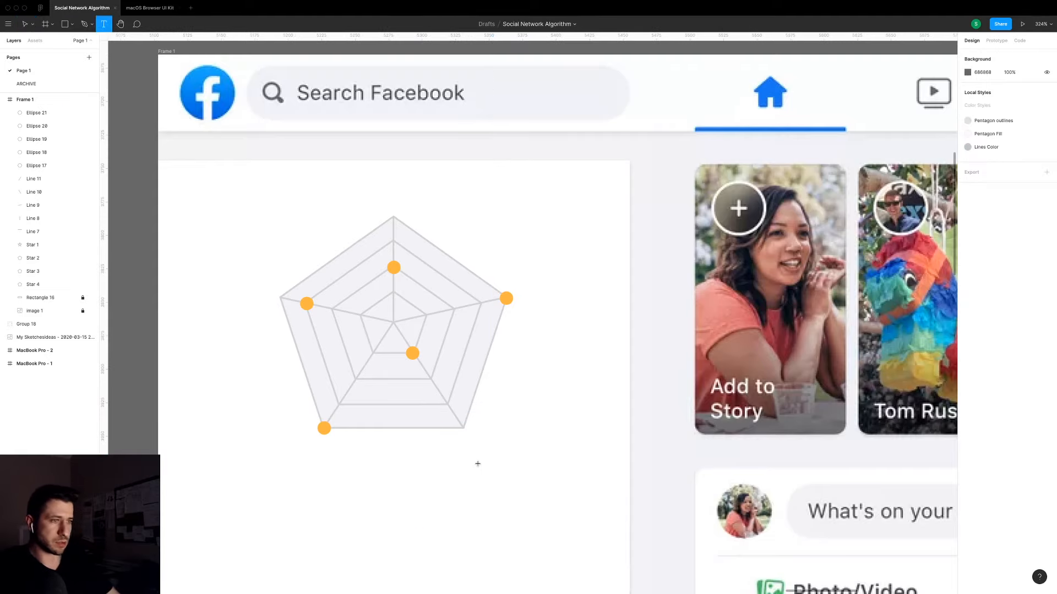
{"action": "left_click", "coordinate": [473, 467]}
{"action": "type", "text": "asdf"}
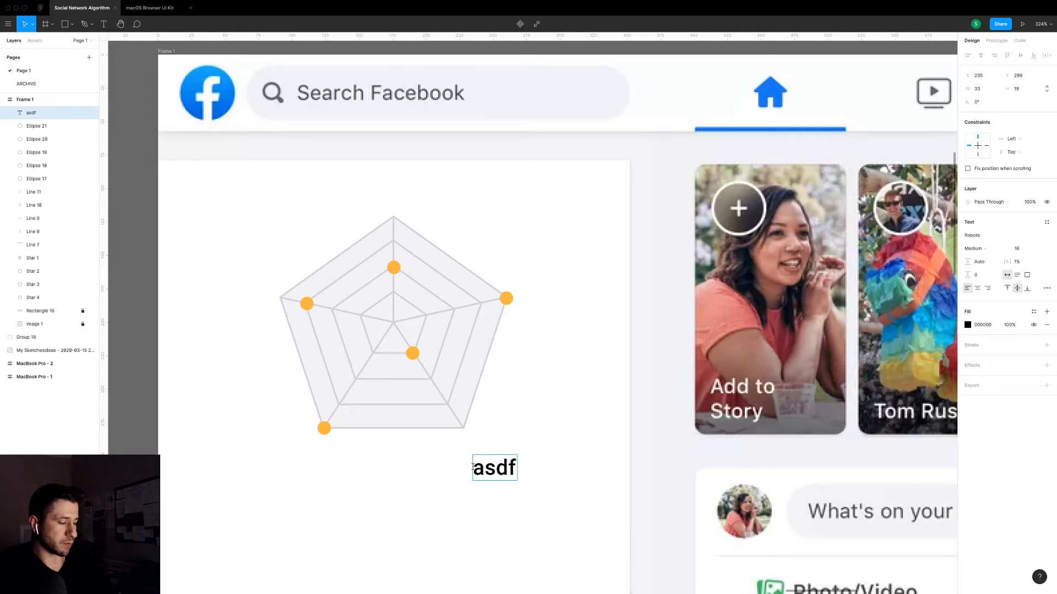
{"action": "key", "text": "BackSpace"}
{"action": "key", "text": "super+a"}
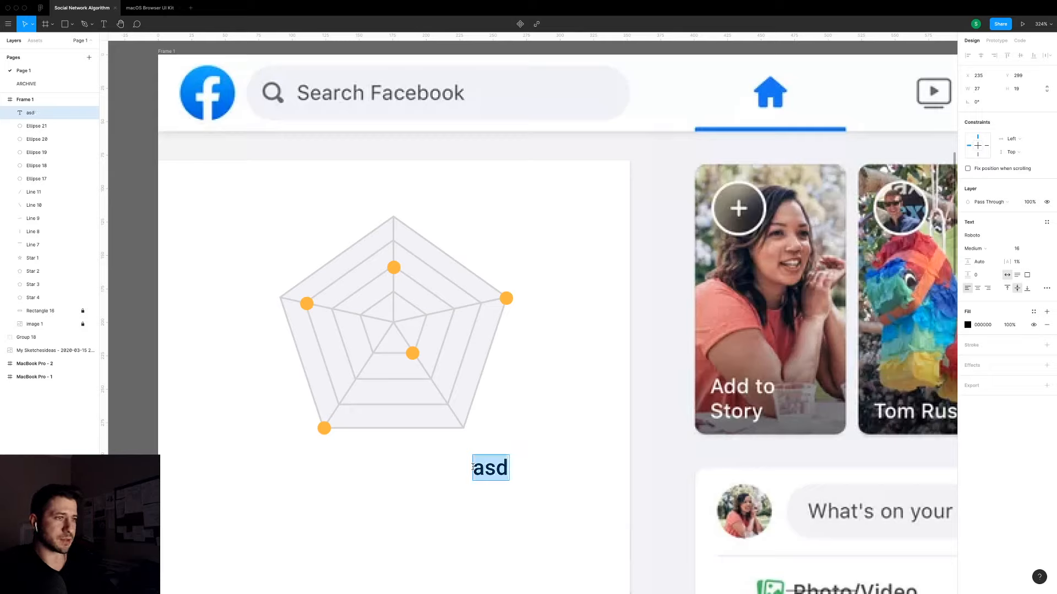
{"action": "type", "text": "Intim"}
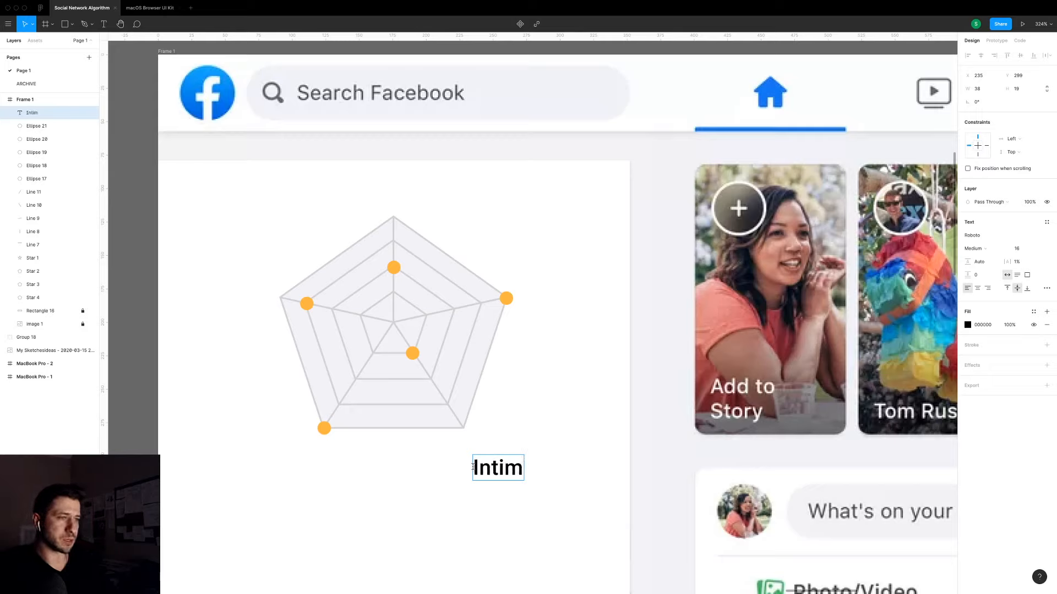
{"action": "type", "text": "acy"}
{"action": "key", "text": "Escape"}
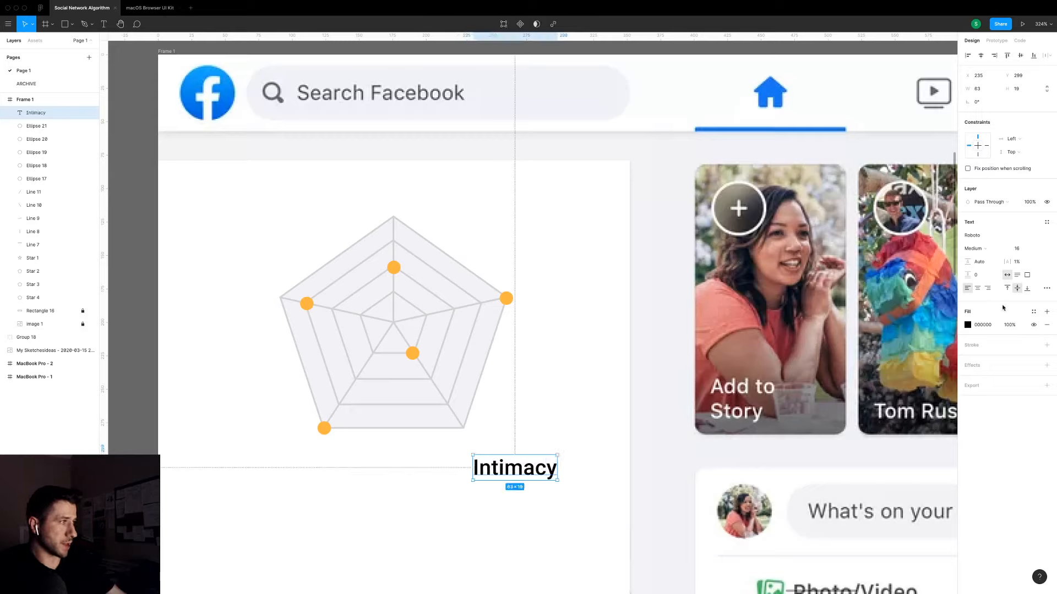
Change the Intimacy label's fill to gray 828282.
{"action": "left_click", "coordinate": [968, 324]}
{"action": "left_click_drag", "start_coordinate": [870, 380], "coordinate": [834, 390]}
{"action": "left_click", "coordinate": [511, 472]}
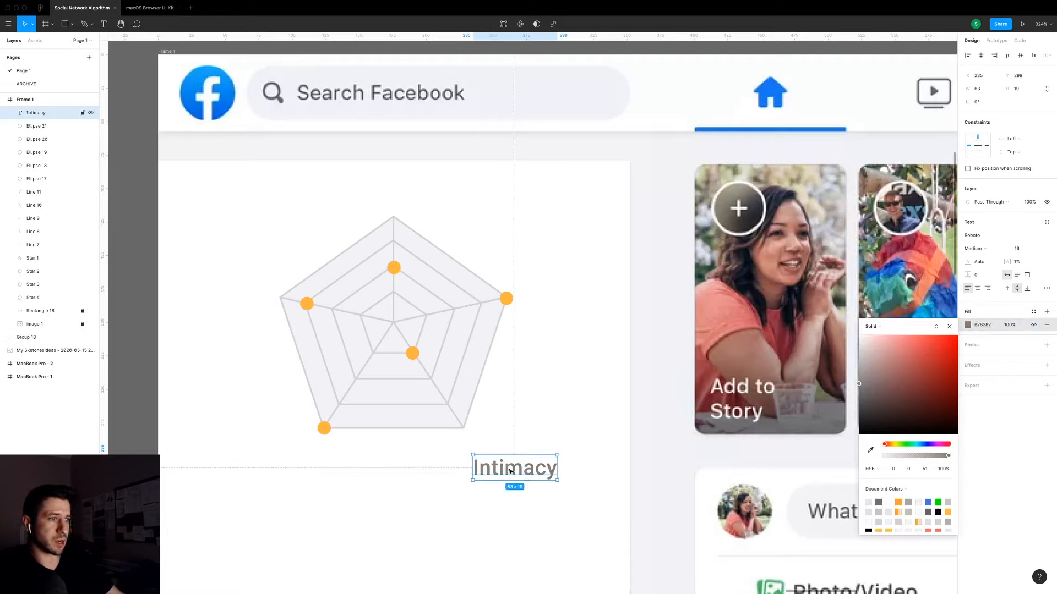
Move the Intimacy label beside the right vertex and place a copy reading "Popularity" above the chart's top vertex.
{"action": "left_click_drag", "start_coordinate": [524, 471], "coordinate": [402, 194]}
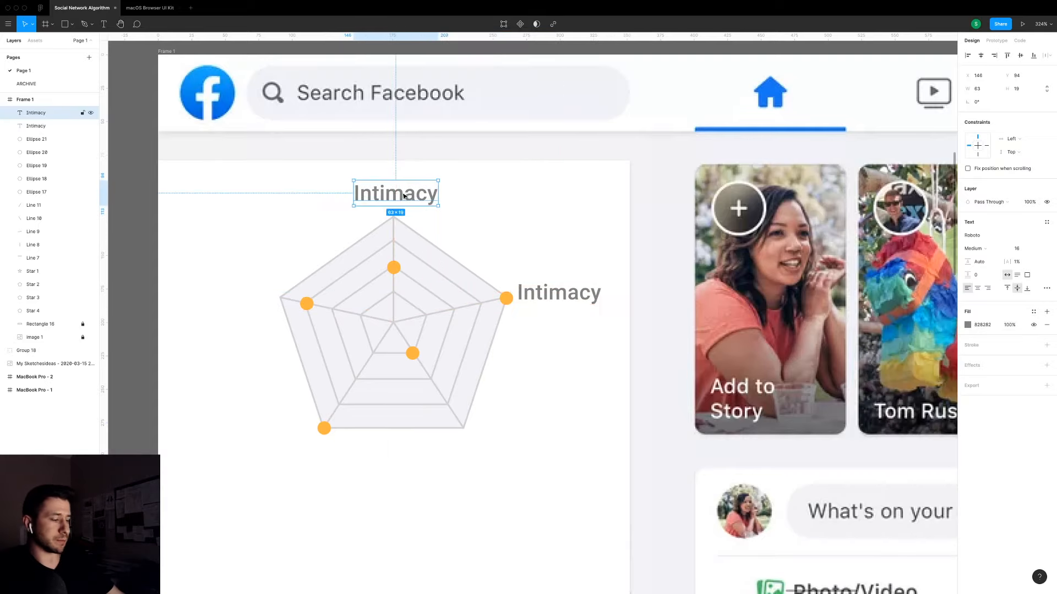
{"action": "double_click", "coordinate": [402, 192]}
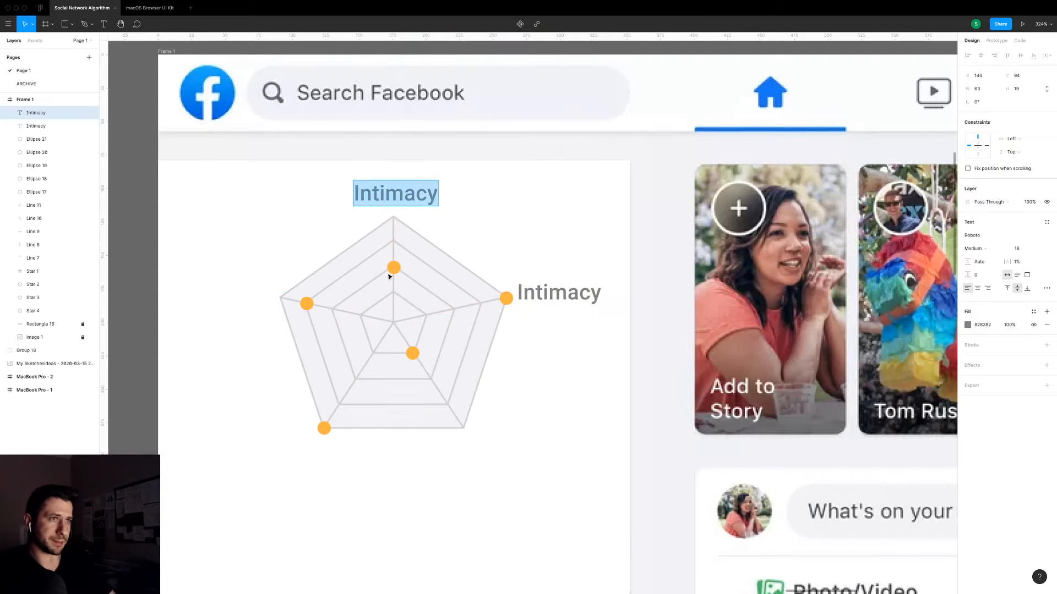
{"action": "scroll", "coordinate": [389, 276], "scroll_direction": "down", "scroll_amount": 10}
{"action": "left_click_drag", "start_coordinate": [265, 299], "coordinate": [467, 382]}
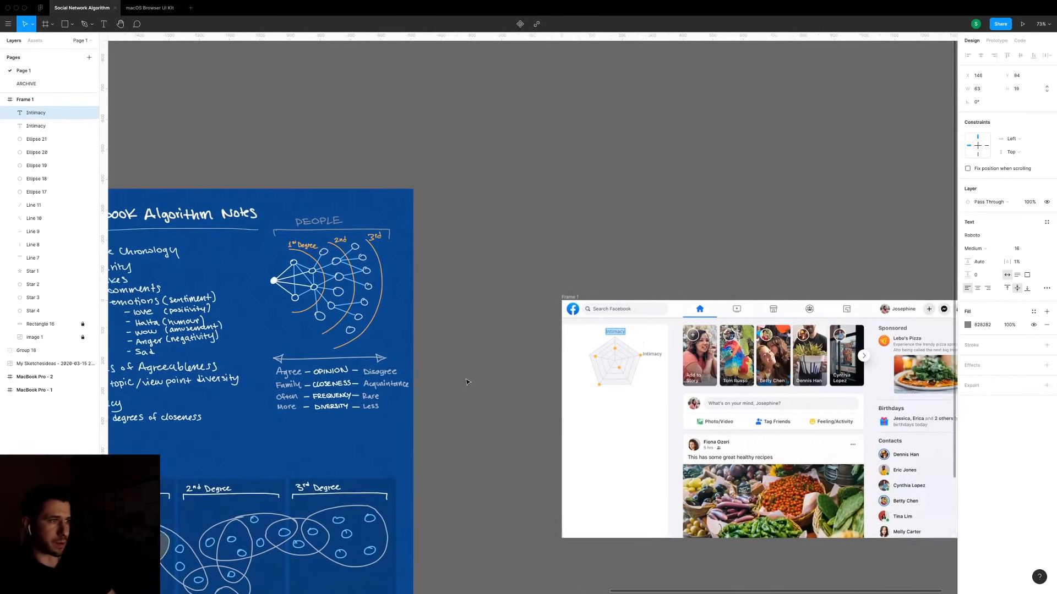
{"action": "scroll", "coordinate": [595, 355], "scroll_direction": "up", "scroll_amount": 5}
{"action": "type", "text": "Popularity"}
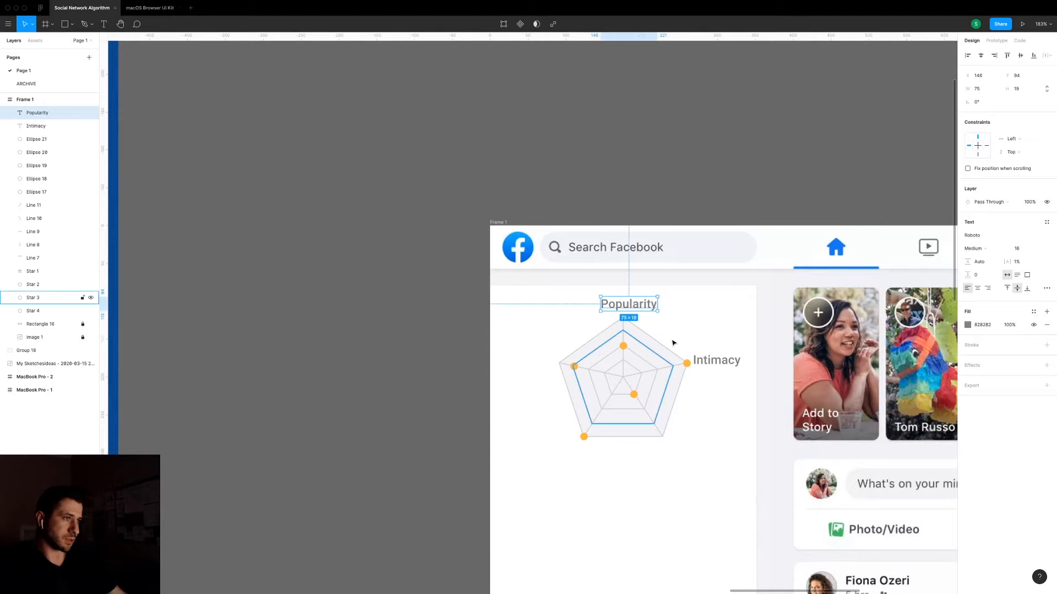
Set the Popularity and Intimacy labels to font size 14 and Regular weight.
{"action": "left_click", "coordinate": [730, 362], "text": "shift"}
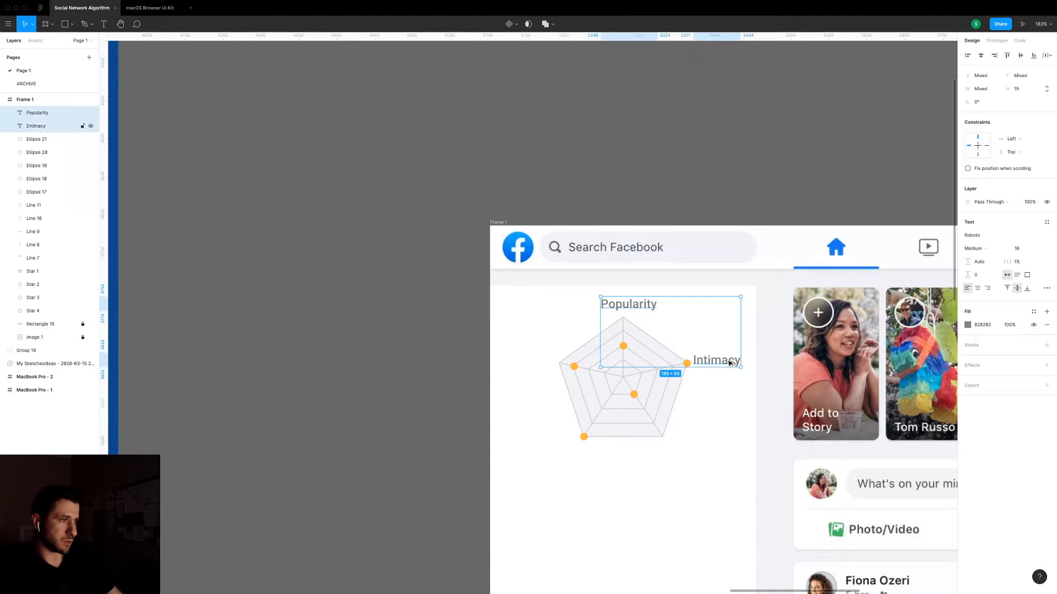
{"action": "left_click", "coordinate": [1026, 251]}
{"action": "type", "text": "14"}
{"action": "key", "text": "Return"}
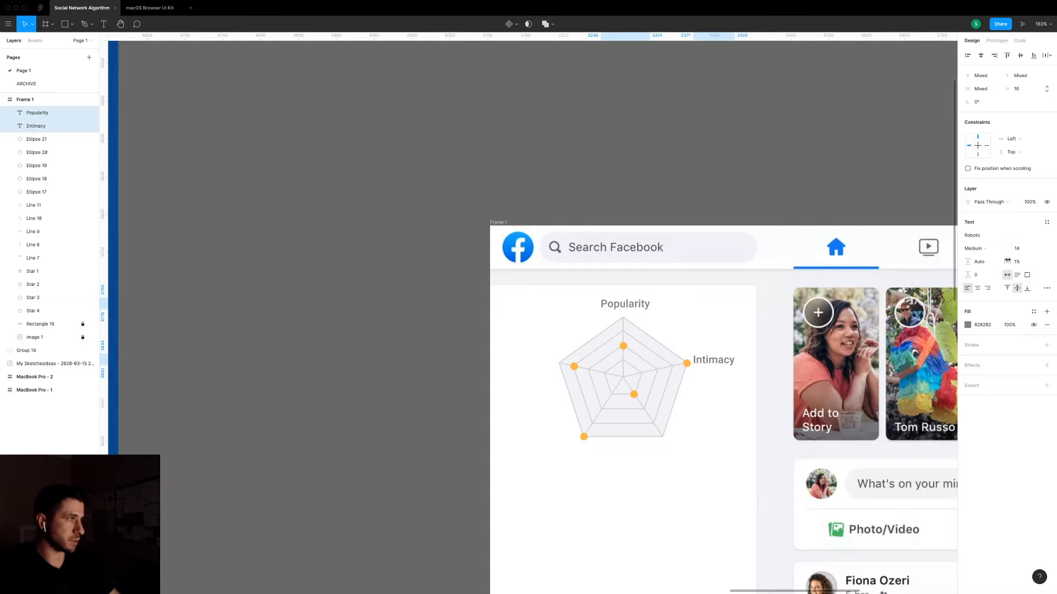
{"action": "left_click", "coordinate": [1003, 249]}
{"action": "left_click", "coordinate": [1002, 241]}
{"action": "left_click", "coordinate": [430, 363]}
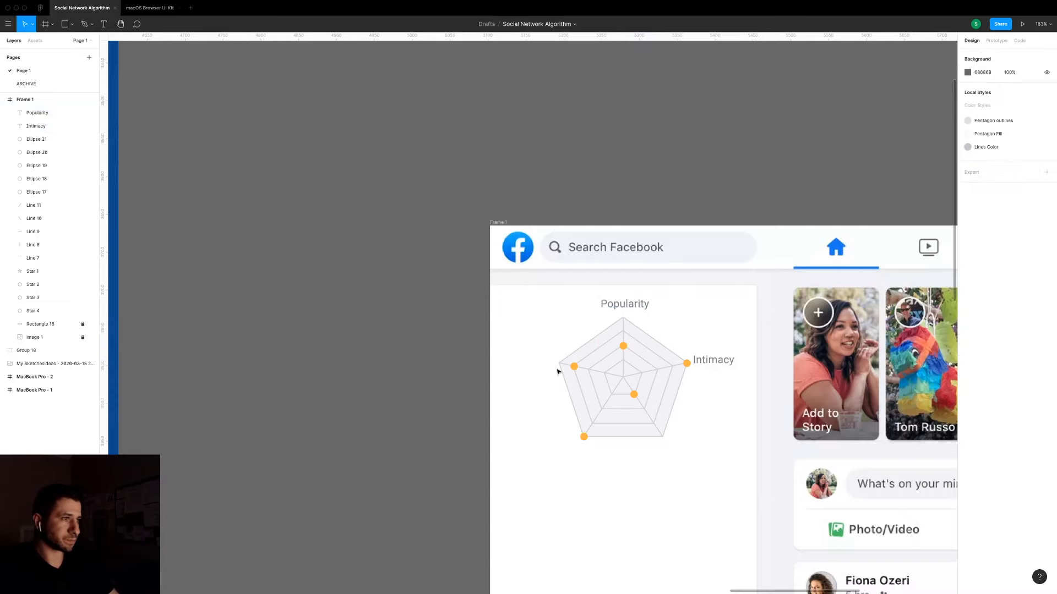
Duplicate the Intimacy label beside the chart's left vertex at x 27, y 169, and change the copy's text to "Variety".
{"action": "left_click_drag", "start_coordinate": [725, 363], "coordinate": [538, 369]}
{"action": "scroll", "coordinate": [538, 368], "scroll_direction": "down", "scroll_amount": 2}
{"action": "scroll", "coordinate": [538, 369], "scroll_direction": "down", "scroll_amount": 5}
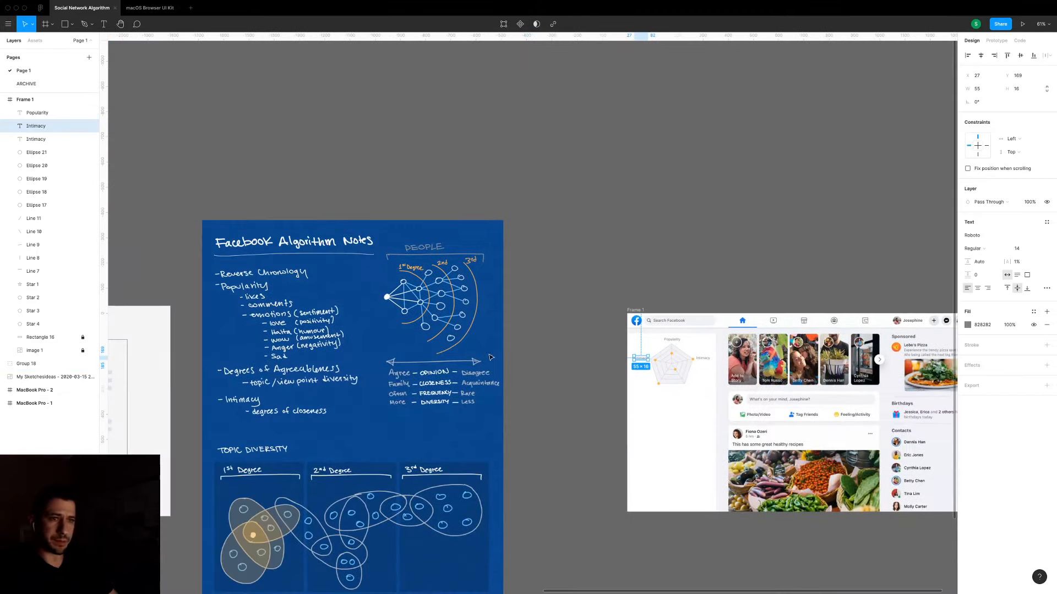
{"action": "scroll", "coordinate": [637, 392], "scroll_direction": "up", "scroll_amount": 6}
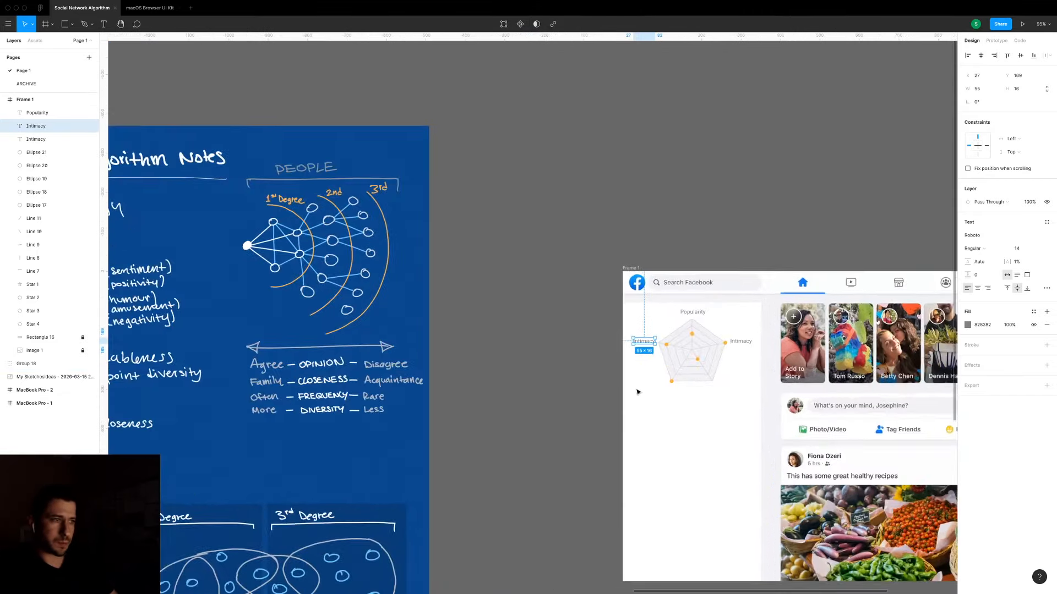
{"action": "key", "text": "Return"}
{"action": "key", "text": "BackSpace"}
{"action": "type", "text": "Agreeabl"}
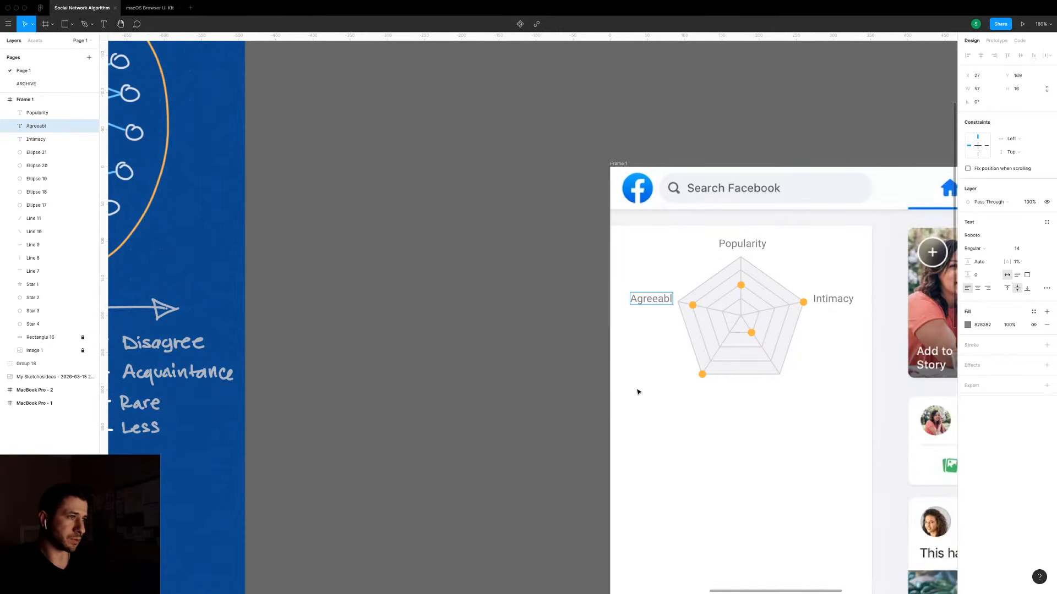
{"action": "key", "text": "super+a"}
{"action": "type", "text": "Variety"}
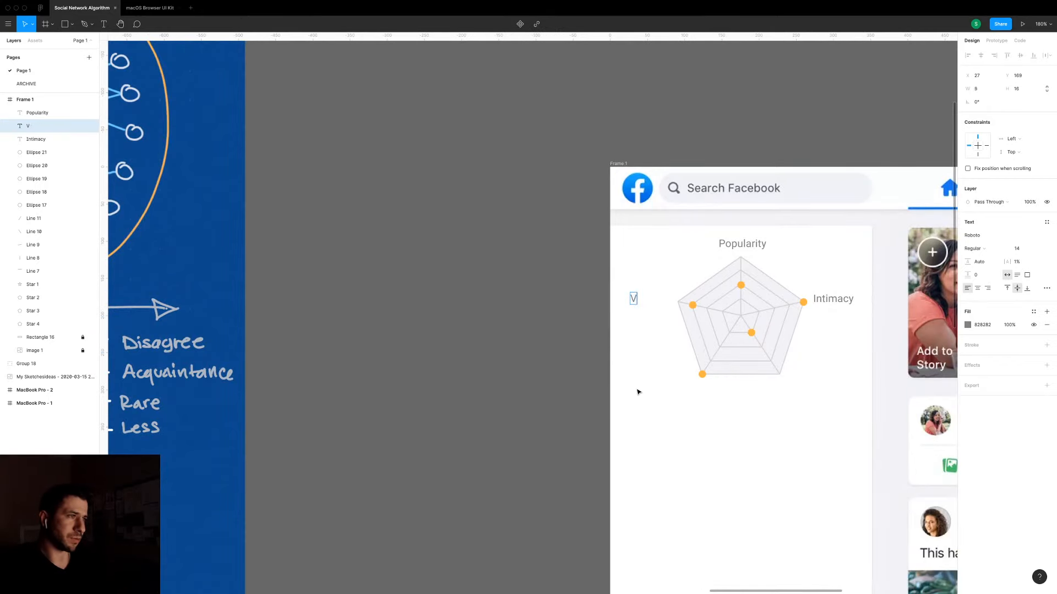
{"action": "key", "text": "Escape"}
Examine the Facebook Algorithm Notes sketch for ranking factors and the opinion, closeness, frequency and diversity scales.
{"action": "scroll", "coordinate": [498, 325], "scroll_direction": "down", "scroll_amount": 2}
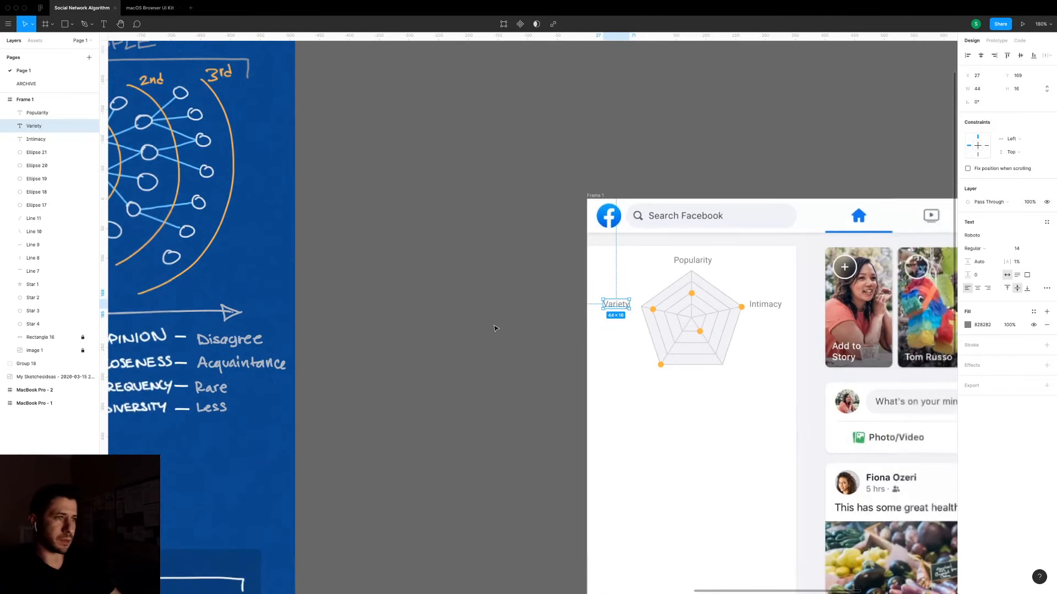
{"action": "left_click_drag", "start_coordinate": [388, 356], "coordinate": [545, 373]}
{"action": "scroll", "coordinate": [501, 366], "scroll_direction": "left", "scroll_amount": 5}
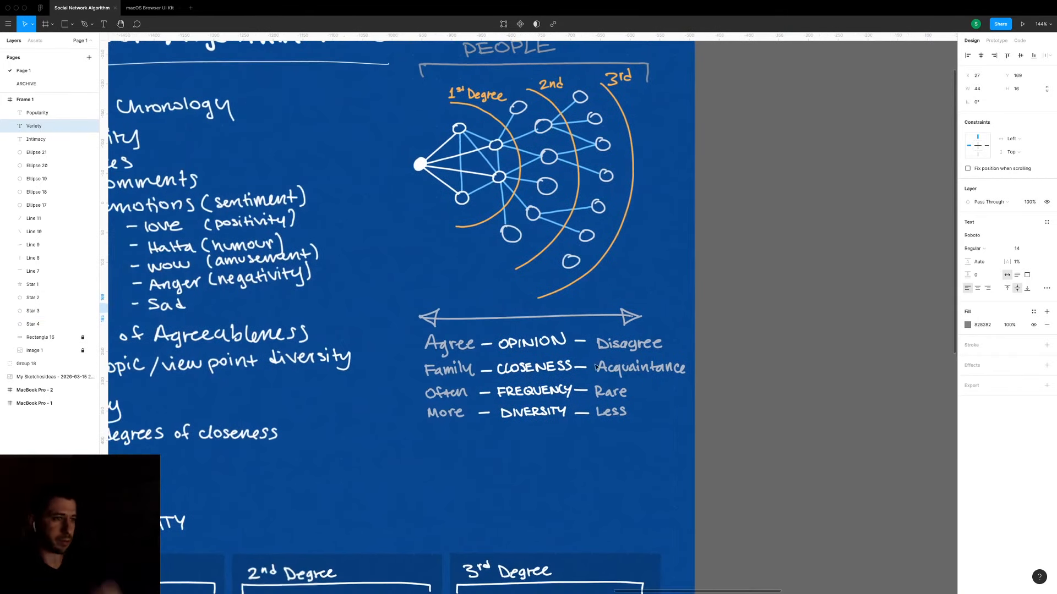
{"action": "scroll", "coordinate": [483, 429], "scroll_direction": "left", "scroll_amount": 4}
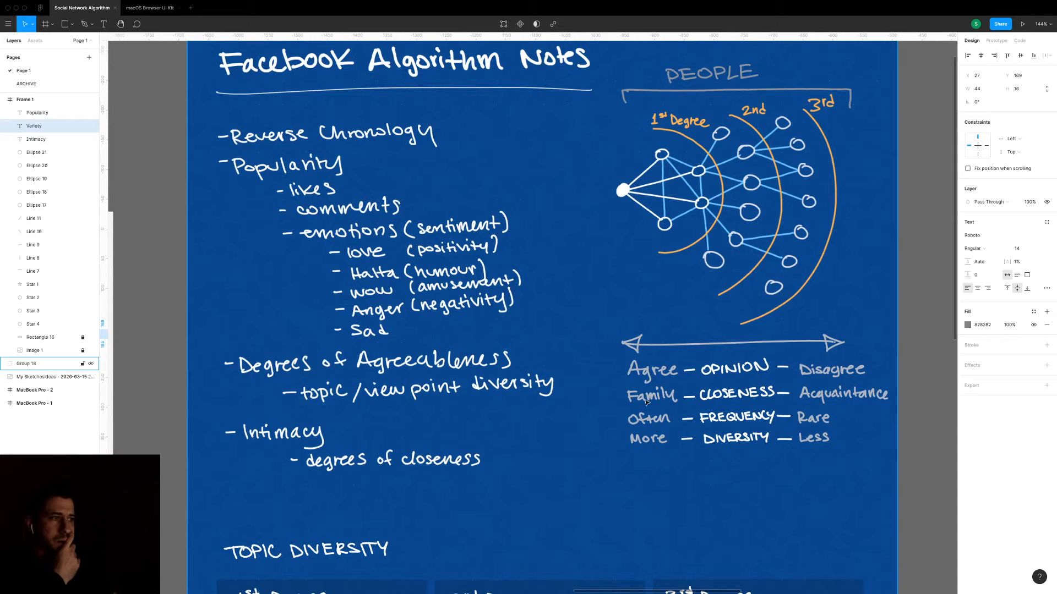
{"action": "scroll", "coordinate": [734, 384], "scroll_direction": "down", "scroll_amount": 2}
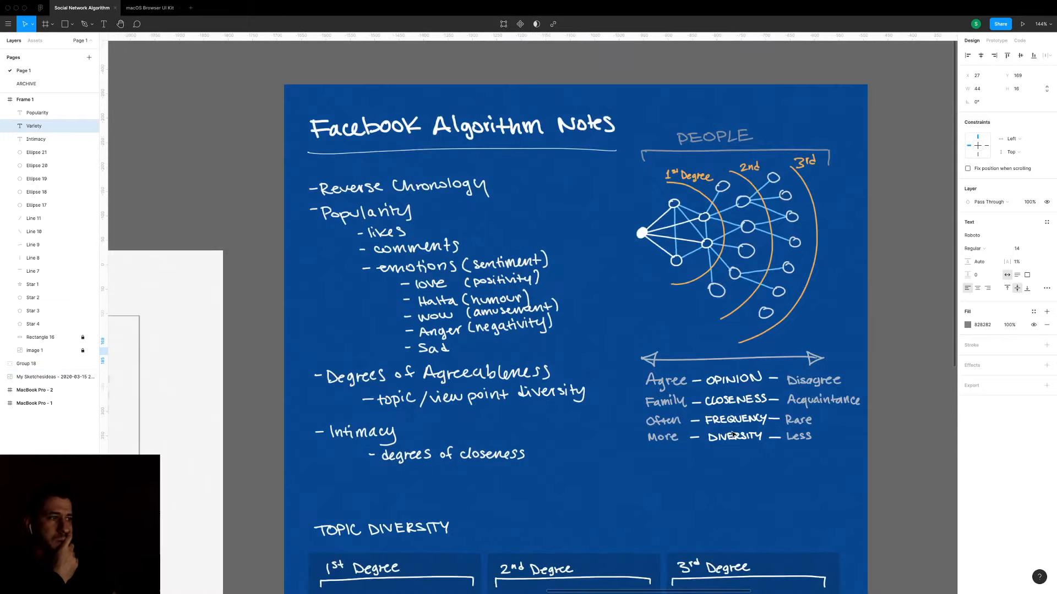
{"action": "scroll", "coordinate": [733, 435], "scroll_direction": "down", "scroll_amount": 3}
{"action": "scroll", "coordinate": [733, 435], "scroll_direction": "right", "scroll_amount": 8}
{"action": "scroll", "coordinate": [461, 366], "scroll_direction": "up", "scroll_amount": 3}
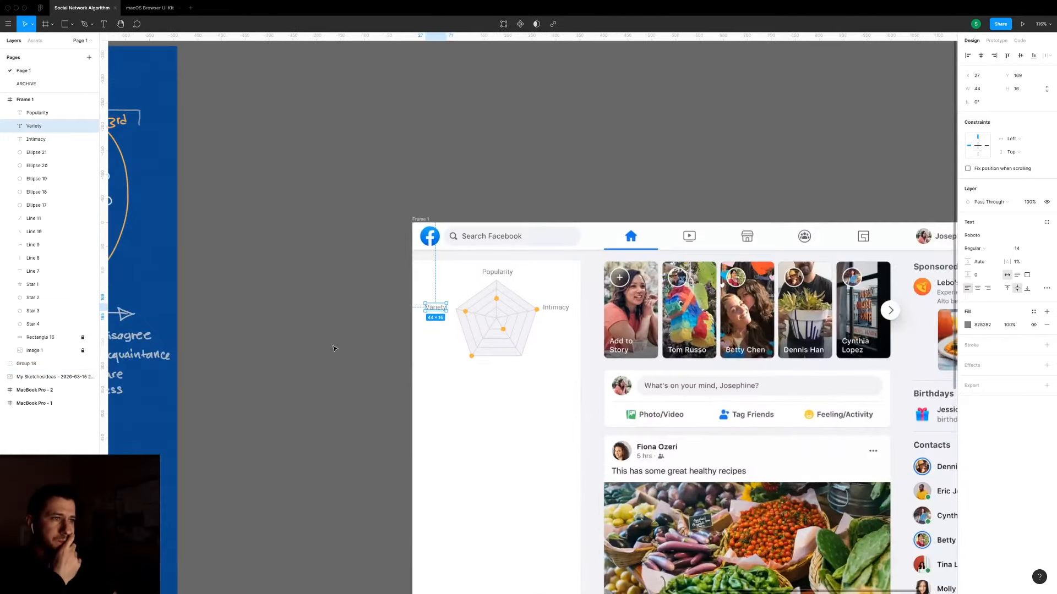
Duplicate the Variety label beside the chart's lower-left vertex, at x 46, y 280.
{"action": "left_click", "coordinate": [334, 348]}
{"action": "left_click_drag", "start_coordinate": [435, 309], "coordinate": [446, 364]}
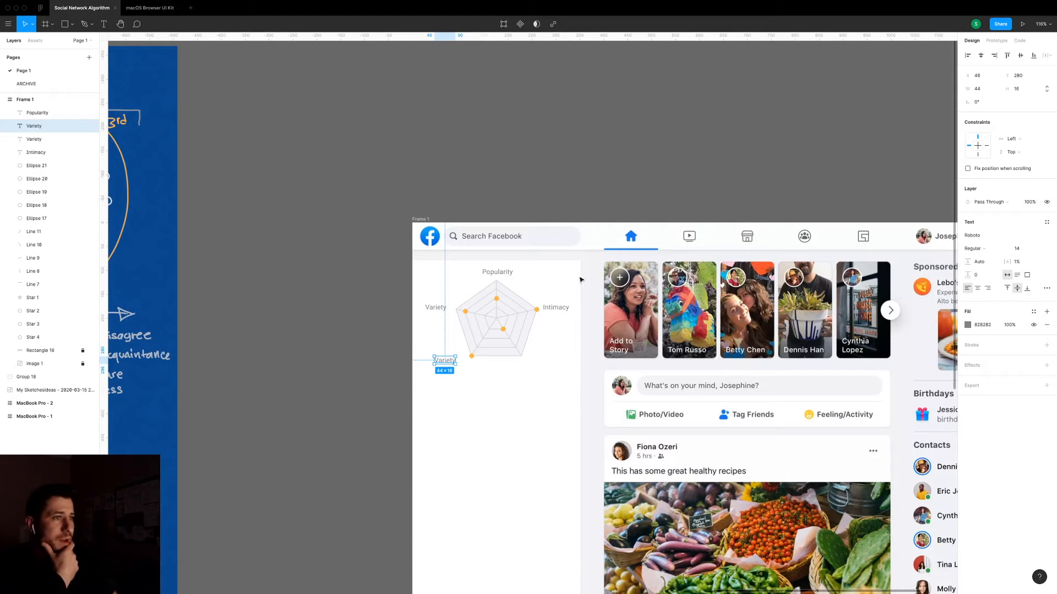
{"action": "scroll", "coordinate": [495, 319], "scroll_direction": "up", "scroll_amount": 5}
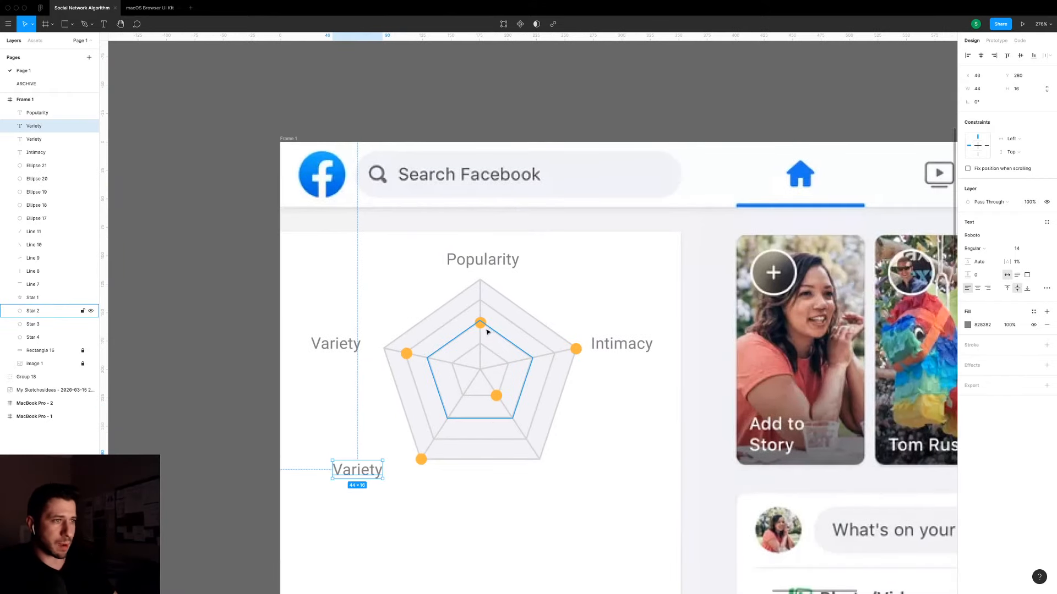
{"action": "left_click_drag", "start_coordinate": [483, 325], "coordinate": [484, 288]}
{"action": "key", "text": "ctrl+z"}
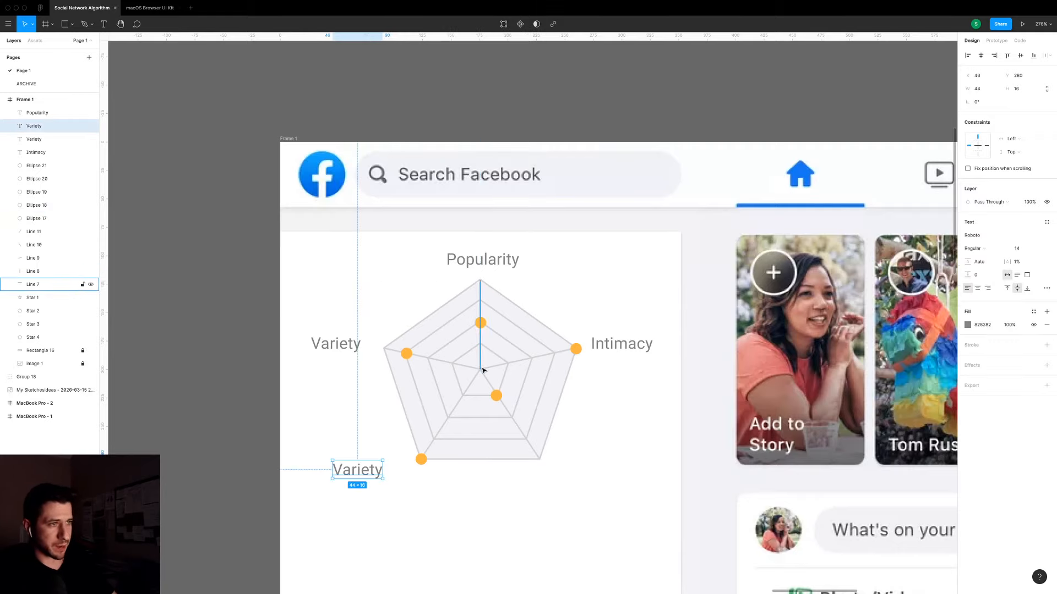
Darken the stroke of all five radar chart spokes to gray B2ADAD and deselect them.
{"action": "left_click", "coordinate": [441, 362]}
{"action": "left_click", "coordinate": [481, 342], "text": "shift"}
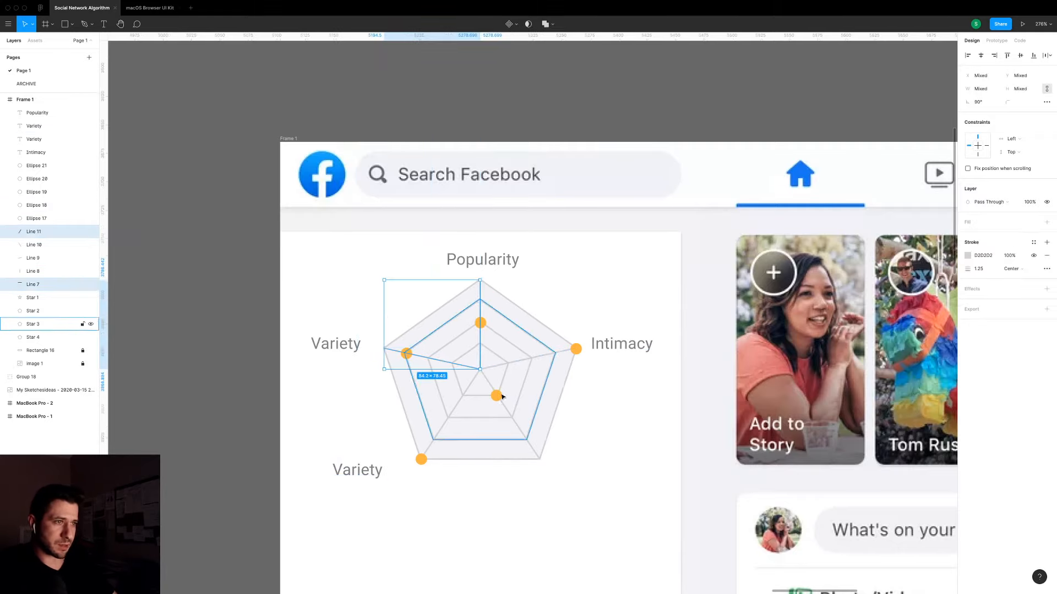
{"action": "left_click", "coordinate": [495, 367], "text": "shift"}
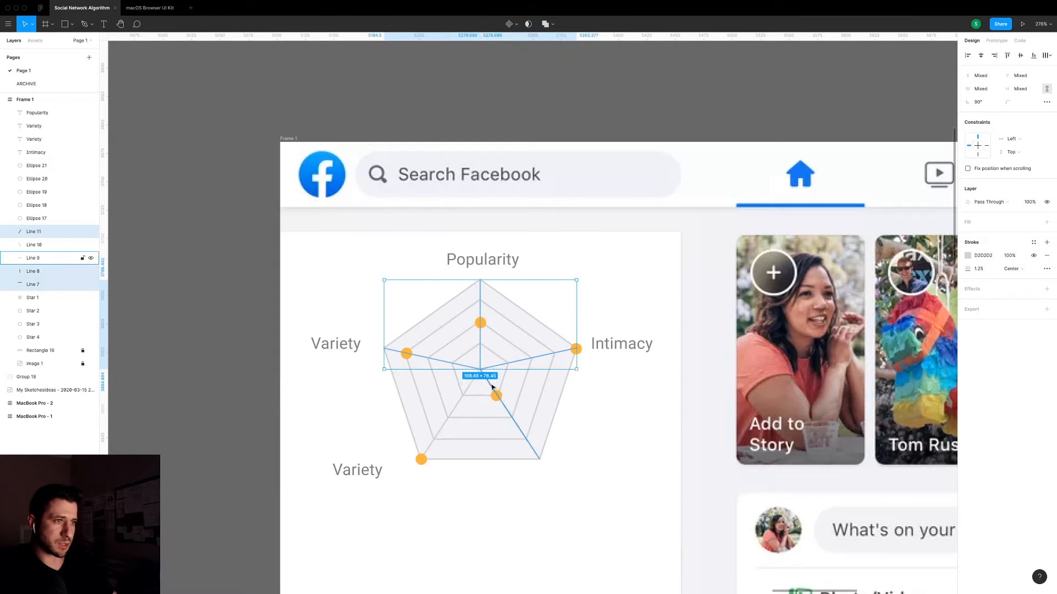
{"action": "left_click", "coordinate": [493, 387], "text": "shift"}
{"action": "left_click", "coordinate": [470, 387], "text": "shift"}
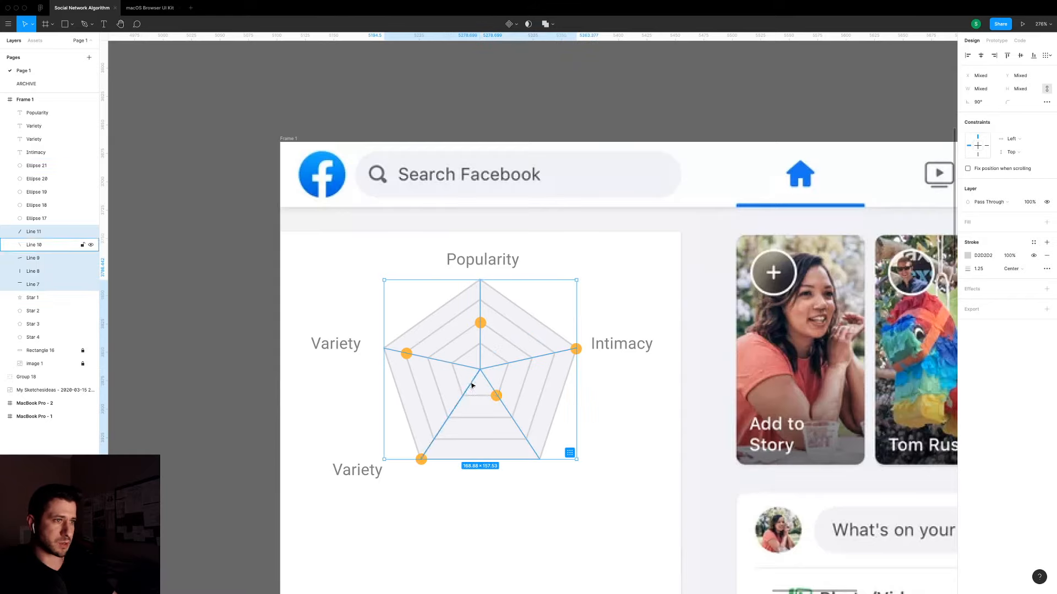
{"action": "left_click", "coordinate": [967, 256]}
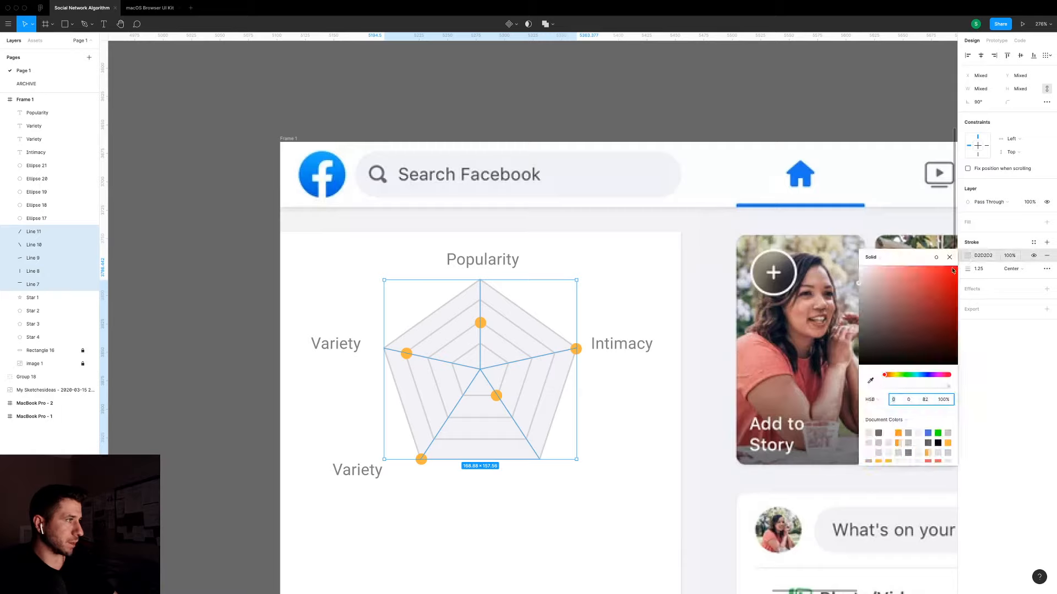
{"action": "mouse_move", "coordinate": [860, 284]}
{"action": "left_mouse_down"}
{"action": "mouse_move", "coordinate": [858, 305]}
{"action": "mouse_move", "coordinate": [862, 296]}
{"action": "left_mouse_up"}
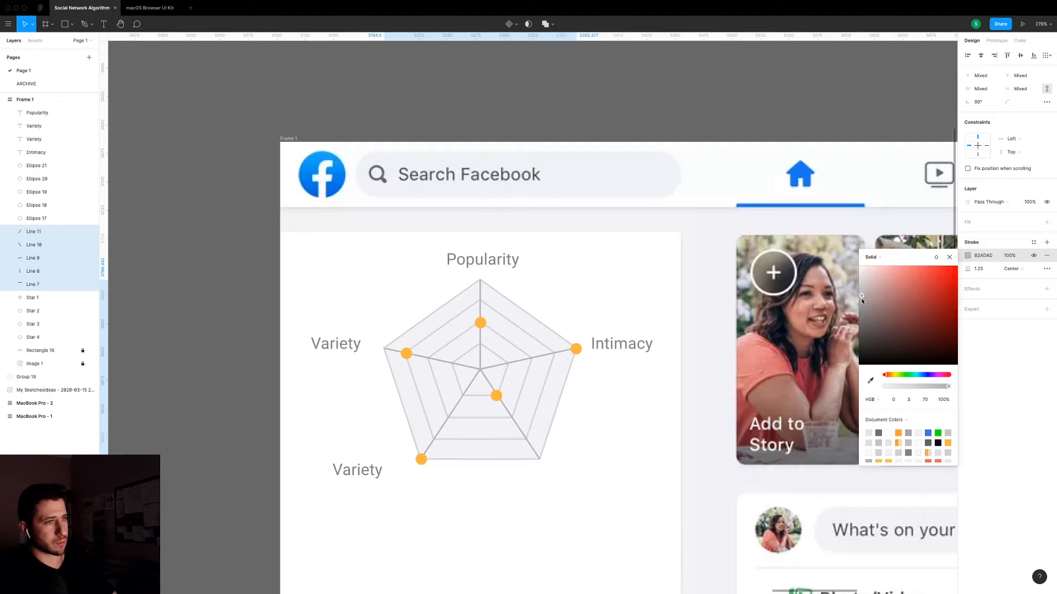
{"action": "left_click", "coordinate": [633, 281]}
{"action": "scroll", "coordinate": [633, 281], "scroll_direction": "up", "scroll_amount": 3}
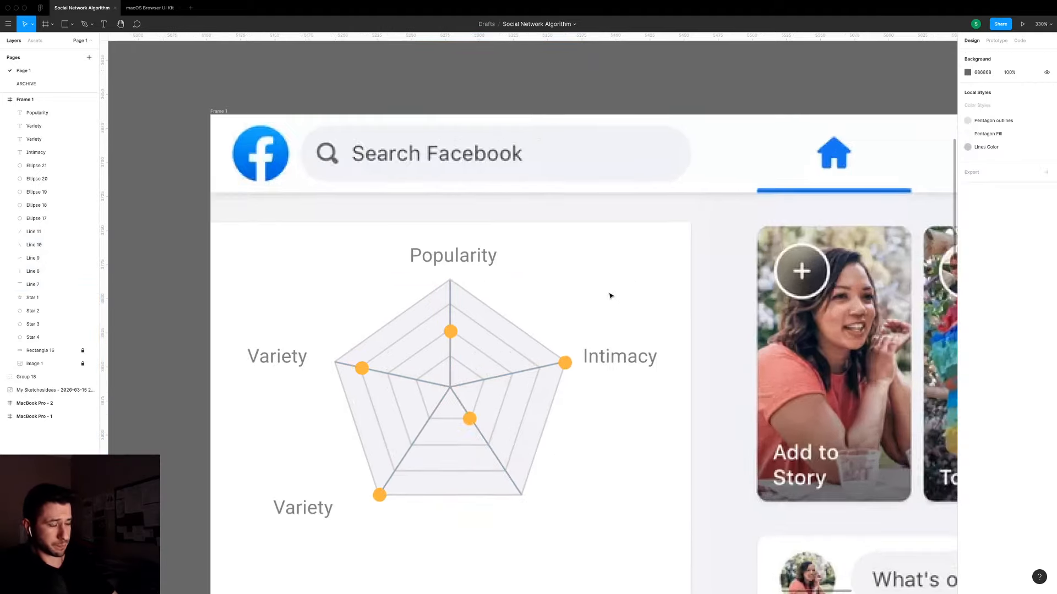
Duplicate the lower-left Variety label beside the chart's lower-right vertex, and move the lower-left original to x 75, y 284.
{"action": "left_click_drag", "start_coordinate": [611, 295], "coordinate": [633, 270]}
{"action": "left_click_drag", "start_coordinate": [315, 487], "coordinate": [594, 495]}
{"action": "left_click", "coordinate": [666, 444]}
{"action": "left_click_drag", "start_coordinate": [358, 482], "coordinate": [355, 489]}
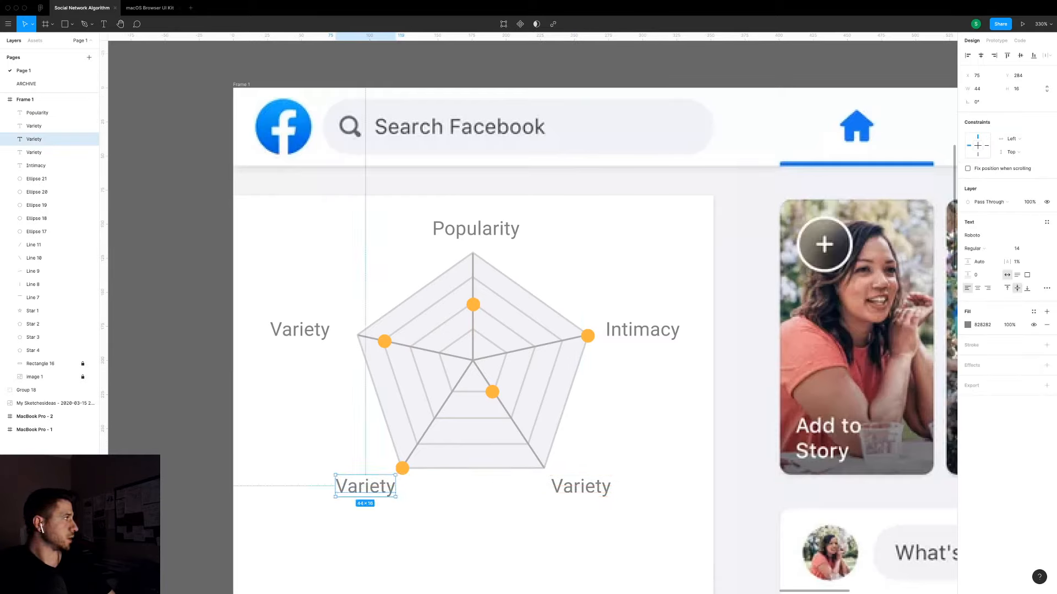
{"action": "left_click", "coordinate": [663, 422]}
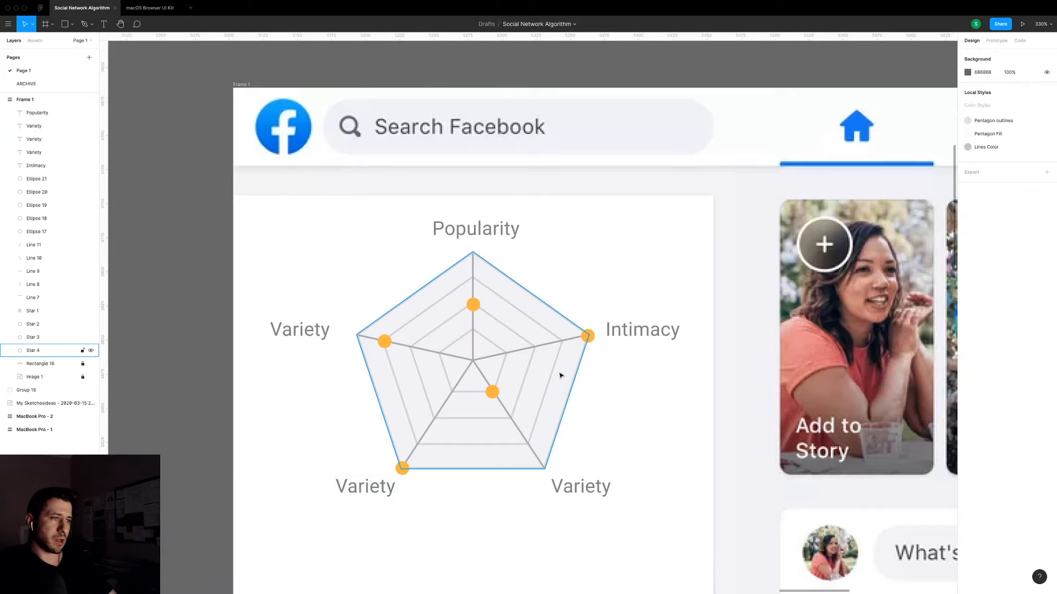
Draw a closed five-sided shape with the Pen tool, connecting the centers of the five orange value points.
{"action": "key", "text": "p"}
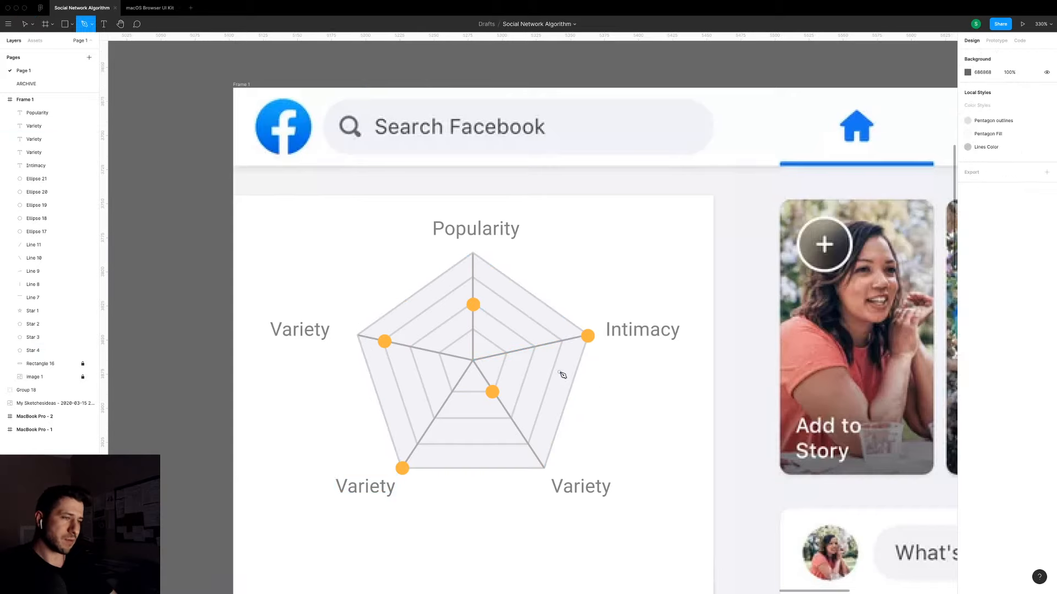
{"action": "left_click", "coordinate": [589, 337]}
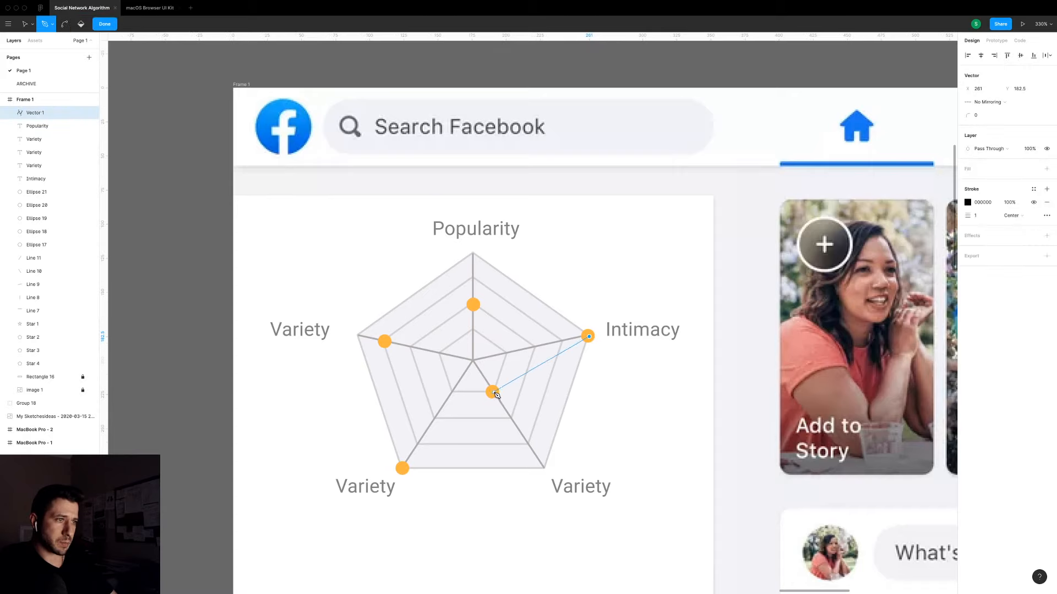
{"action": "left_click", "coordinate": [494, 392]}
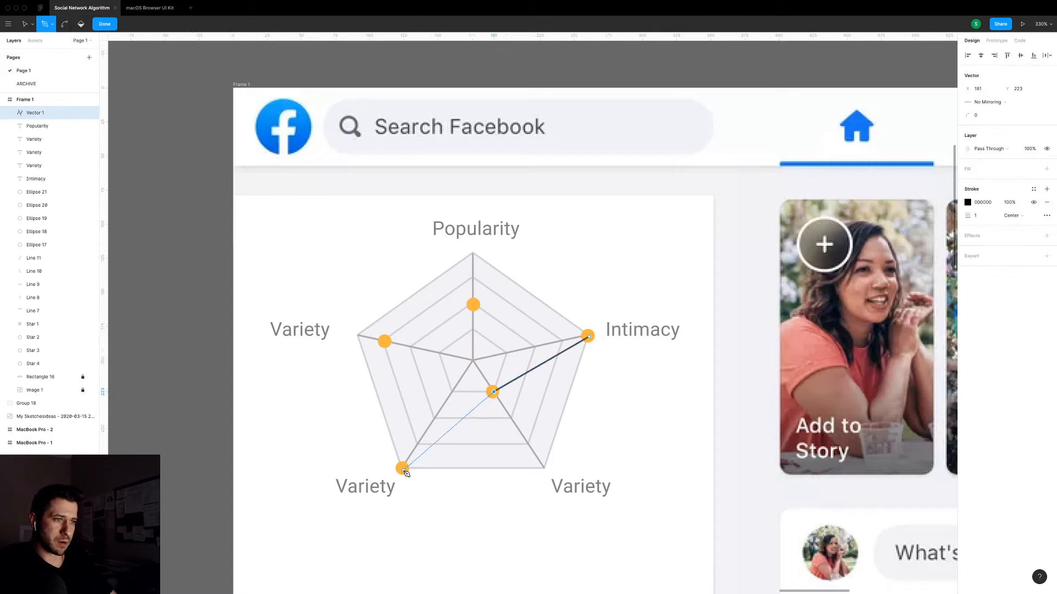
{"action": "left_click", "coordinate": [403, 470]}
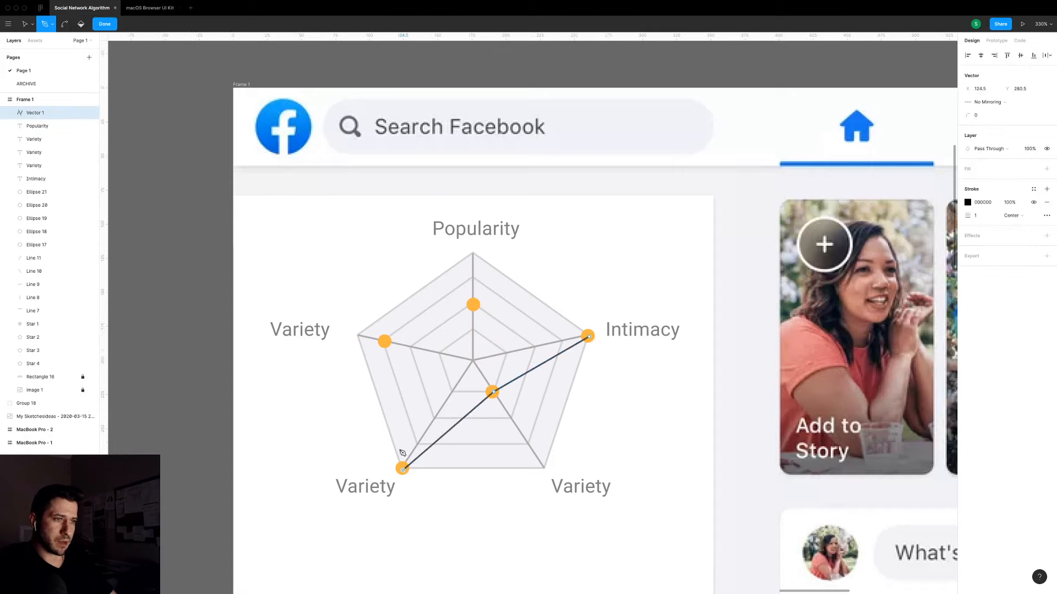
{"action": "left_click", "coordinate": [386, 343]}
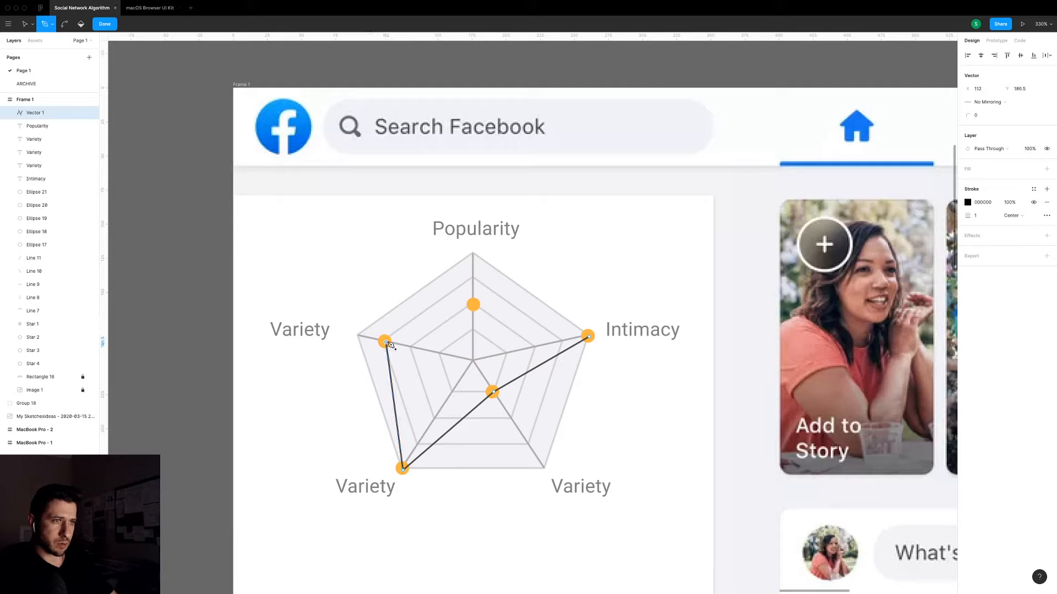
{"action": "left_click", "coordinate": [473, 306]}
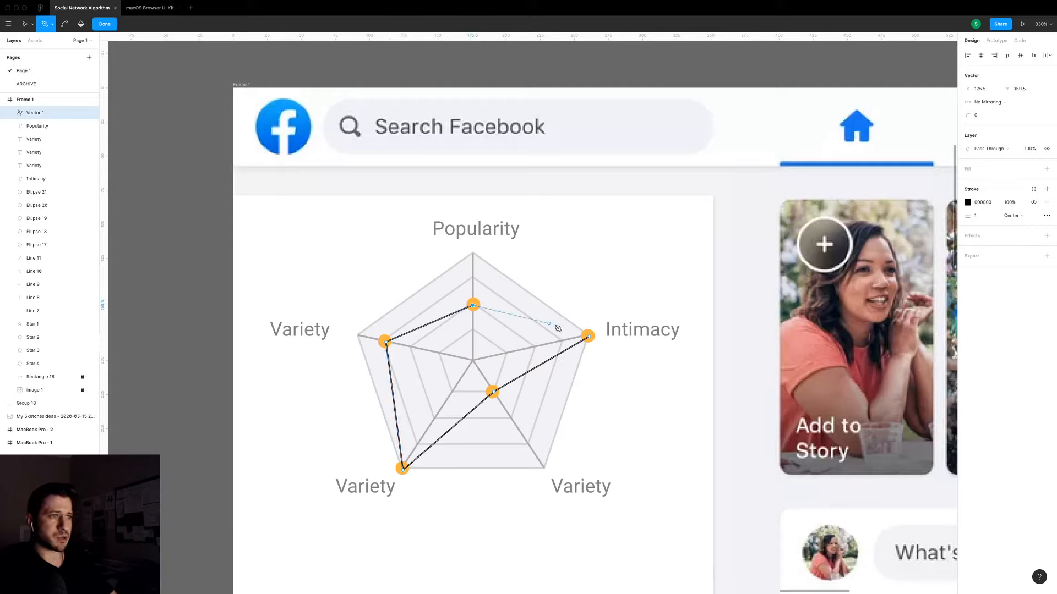
{"action": "left_click", "coordinate": [588, 337]}
{"action": "key", "text": "Escape"}
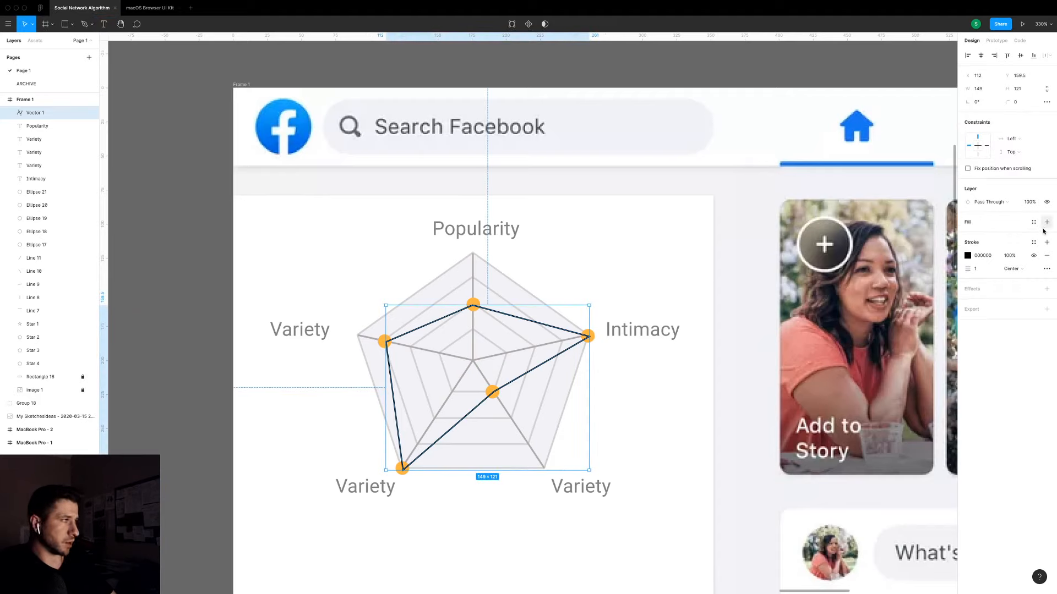
Send the new value shape backward in the layer order, behind the five orange points but above the spokes.
{"action": "key", "text": "super+bracketleft"}
{"action": "key", "text": "super+bracketleft"}
{"action": "key", "text": "super+bracketleft"}
{"action": "key", "text": "super+bracketleft"}
{"action": "key", "text": "super+bracketleft"}
{"action": "key", "text": "super+bracketleft"}
{"action": "key", "text": "super+bracketleft"}
{"action": "key", "text": "super+bracketleft"}
{"action": "key", "text": "super+bracketleft"}
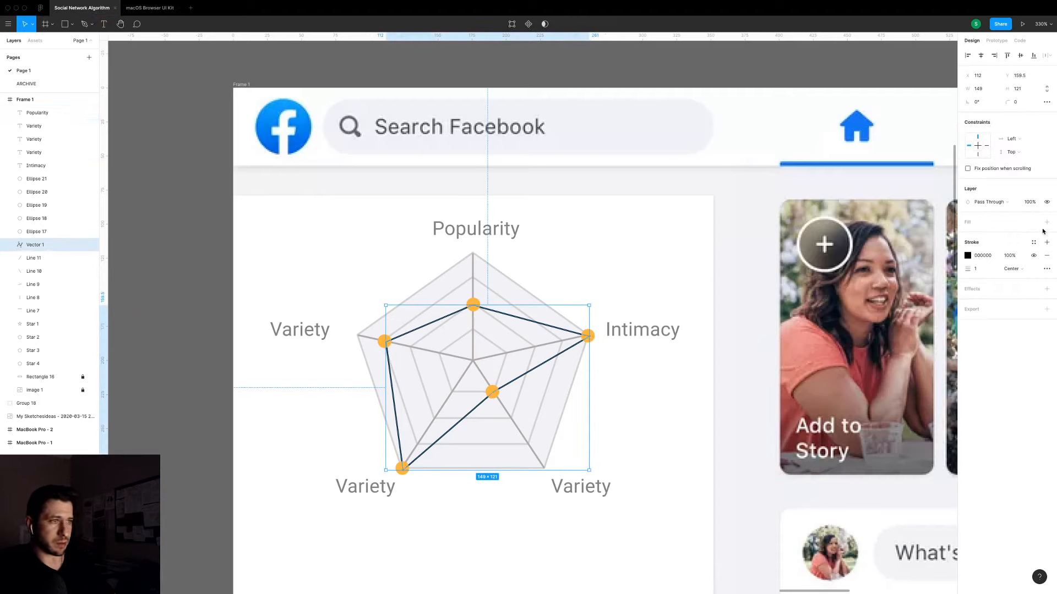
Set the value shape's stroke to orange FFB443, sampled from the value point at the Intimacy vertex.
{"action": "left_click", "coordinate": [968, 257]}
{"action": "key", "text": "i"}
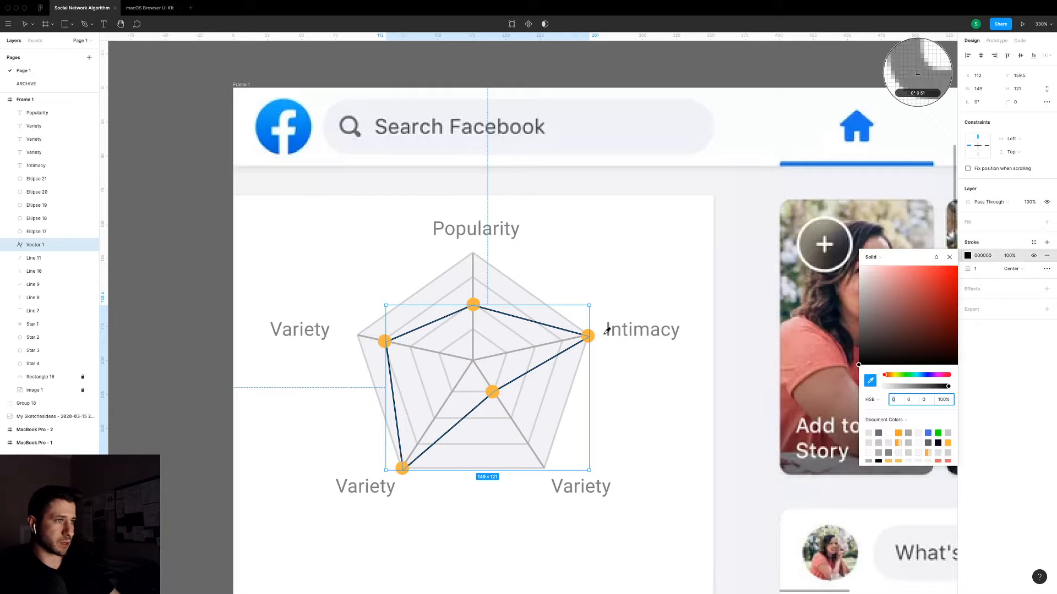
{"action": "left_click", "coordinate": [594, 338]}
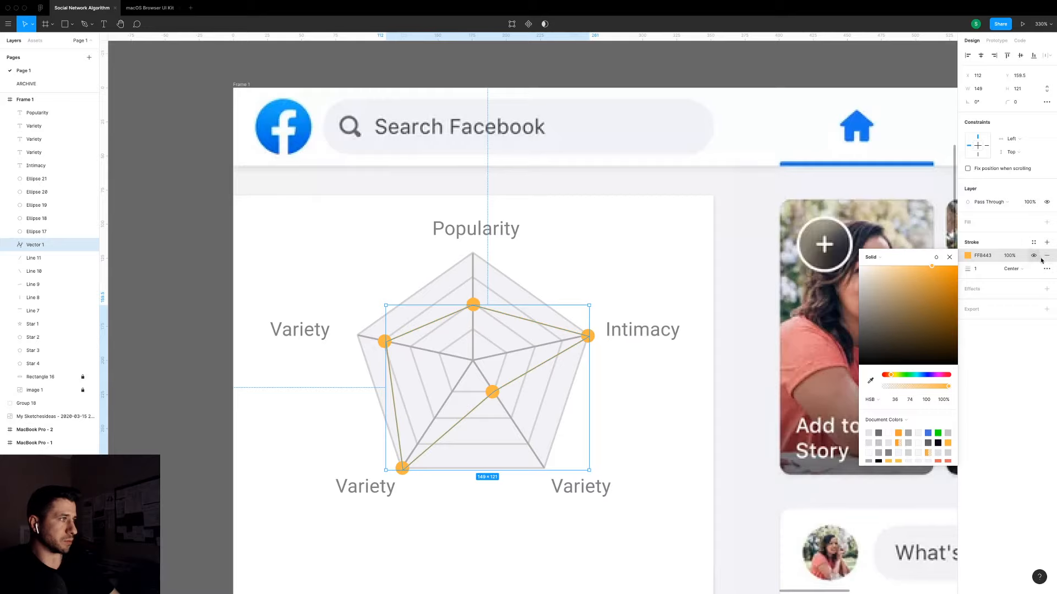
Add a fill to the value shape and color it orange FFB443, sampled from the Intimacy value point.
{"action": "left_click", "coordinate": [1046, 223]}
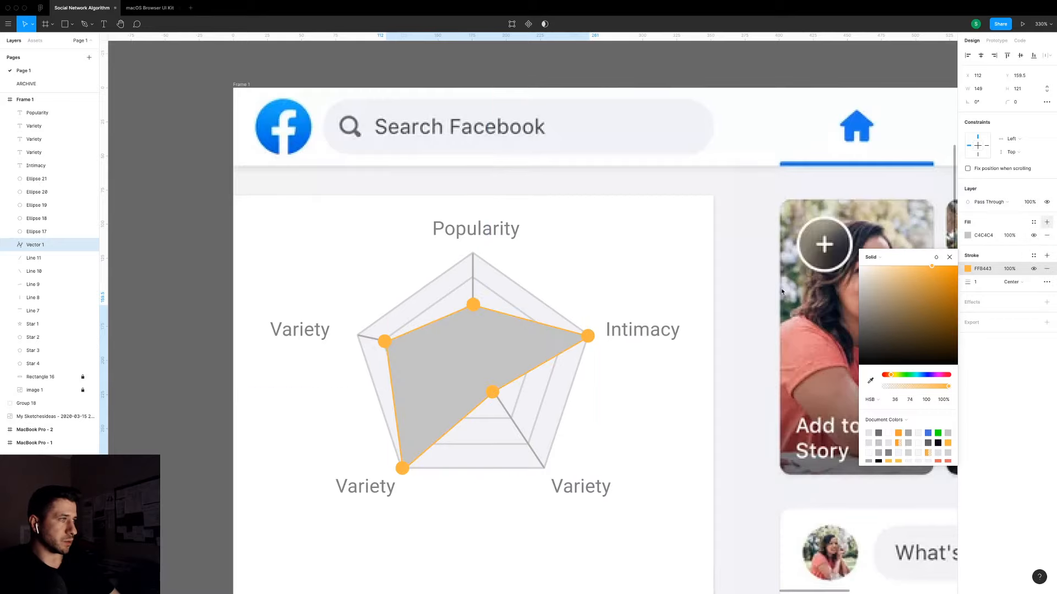
{"action": "key", "text": "i"}
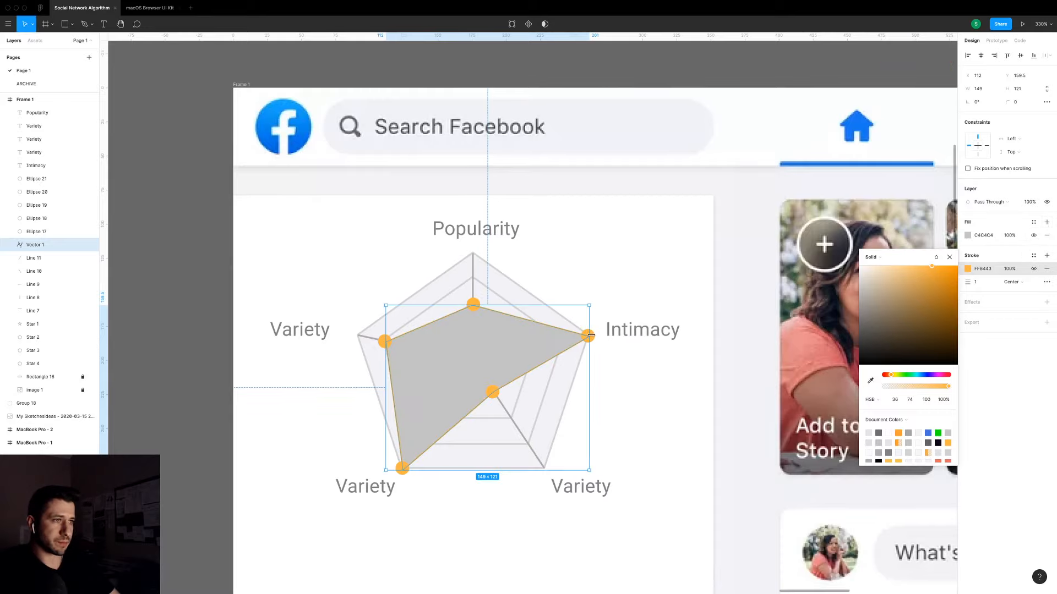
{"action": "scroll", "coordinate": [594, 333], "scroll_direction": "up", "scroll_amount": 5}
{"action": "left_click", "coordinate": [593, 334]}
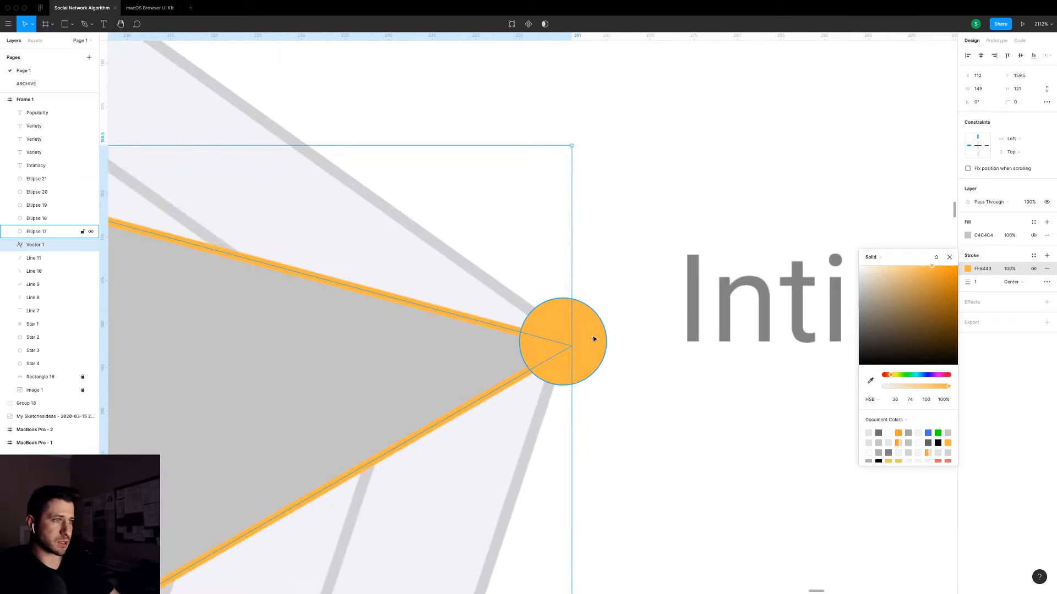
{"action": "left_click", "coordinate": [967, 238]}
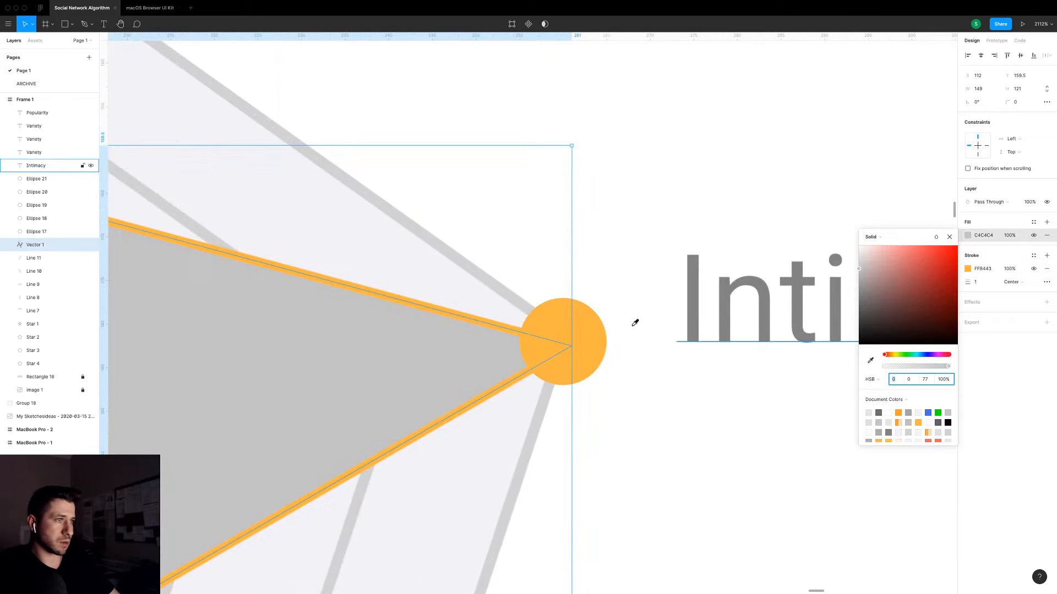
{"action": "key", "text": "i"}
{"action": "left_click", "coordinate": [589, 334]}
{"action": "scroll", "coordinate": [587, 333], "scroll_direction": "down", "scroll_amount": 5}
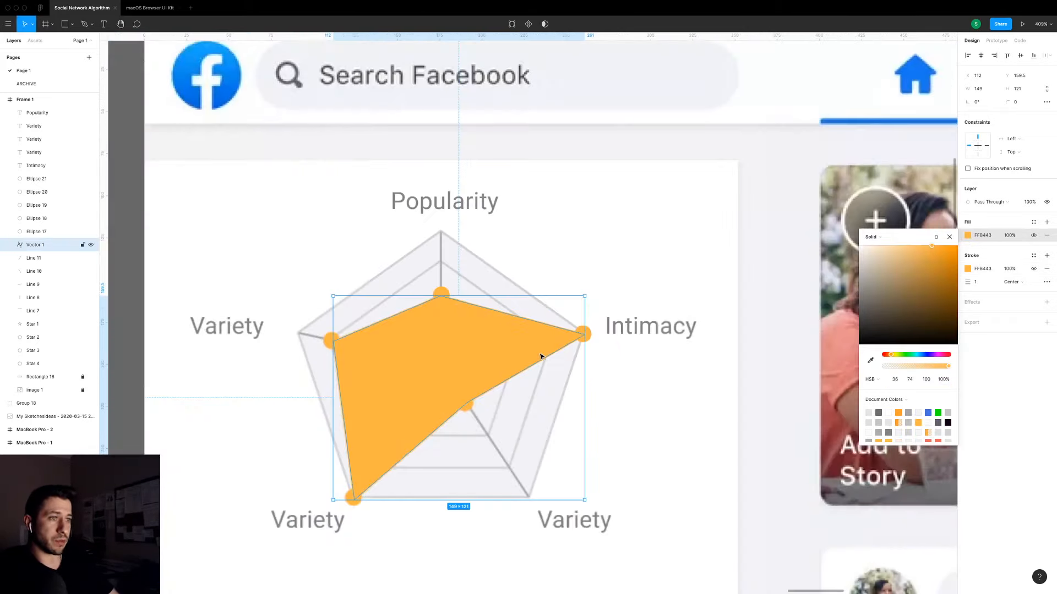
Reduce the value shape's fill opacity to 15%, raise it to 45%, and deselect the shape.
{"action": "left_click", "coordinate": [1010, 236]}
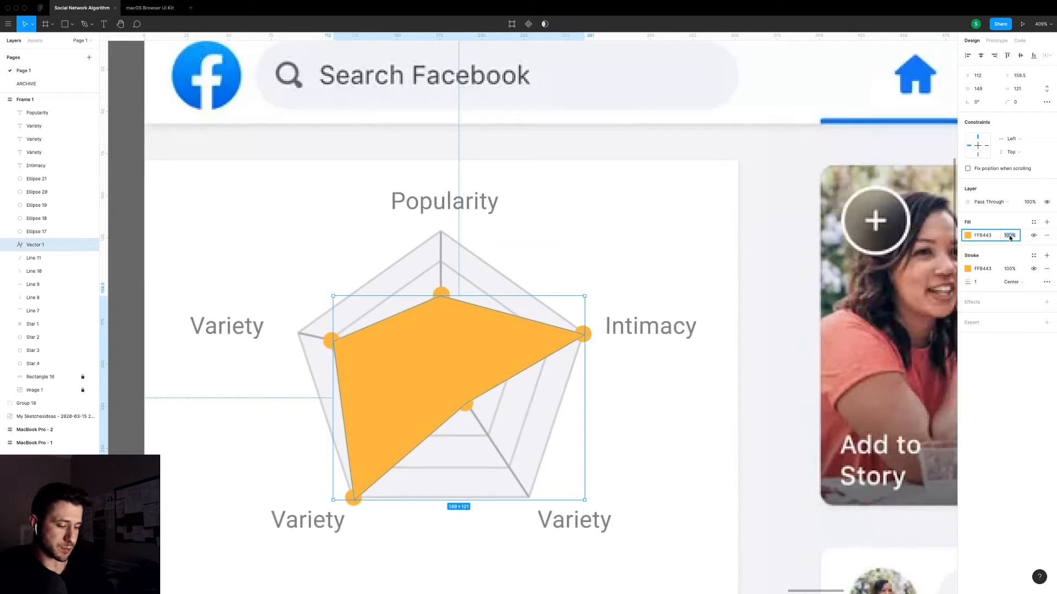
{"action": "type", "text": "15"}
{"action": "key", "text": "Return"}
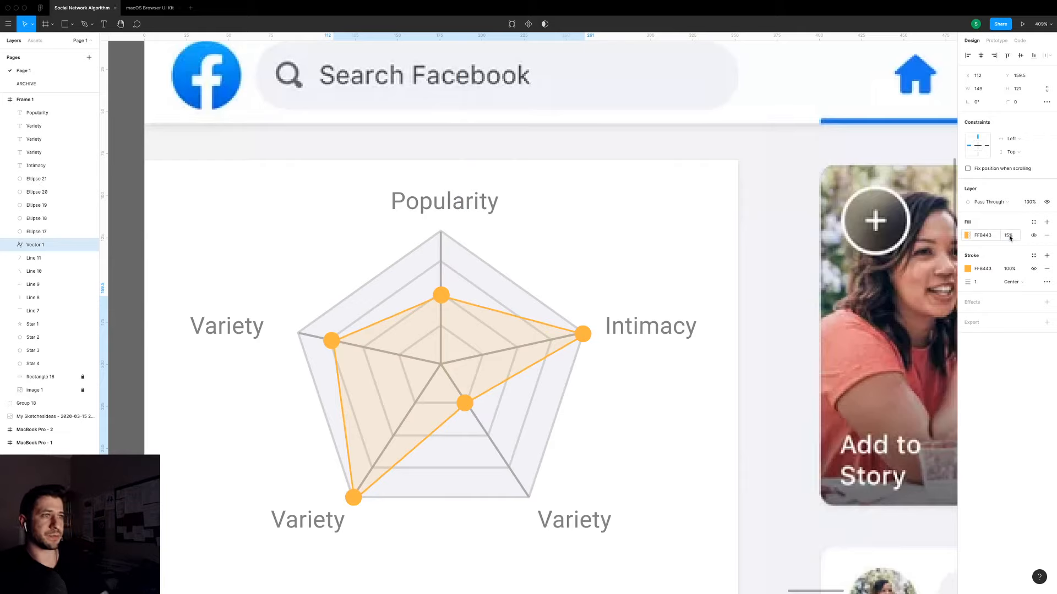
{"action": "left_click", "coordinate": [1010, 236]}
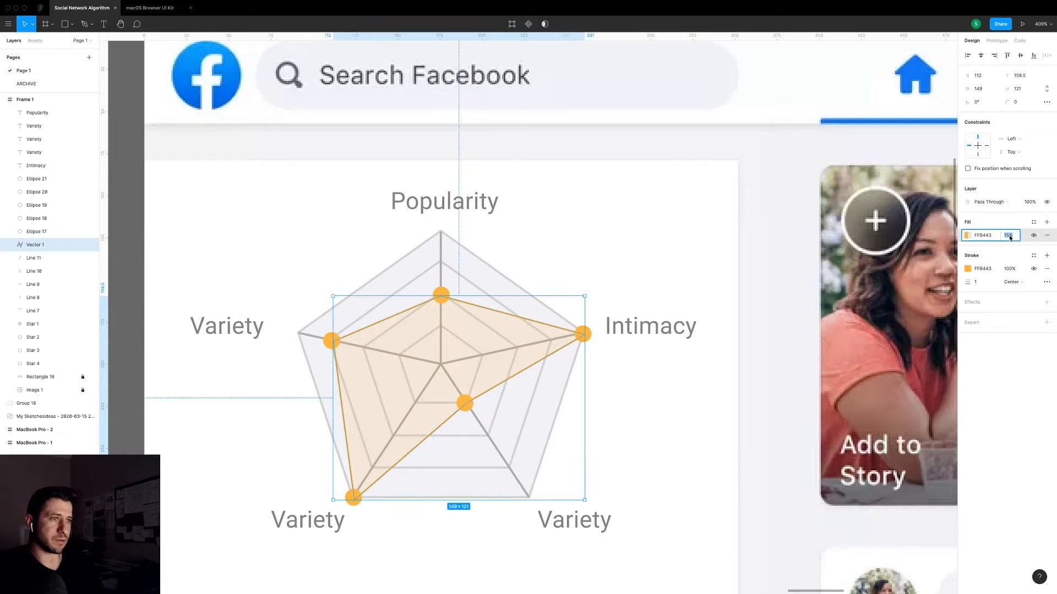
{"action": "key", "text": "shift+Up"}
{"action": "key", "text": "shift+Up"}
{"action": "key", "text": "shift+Up"}
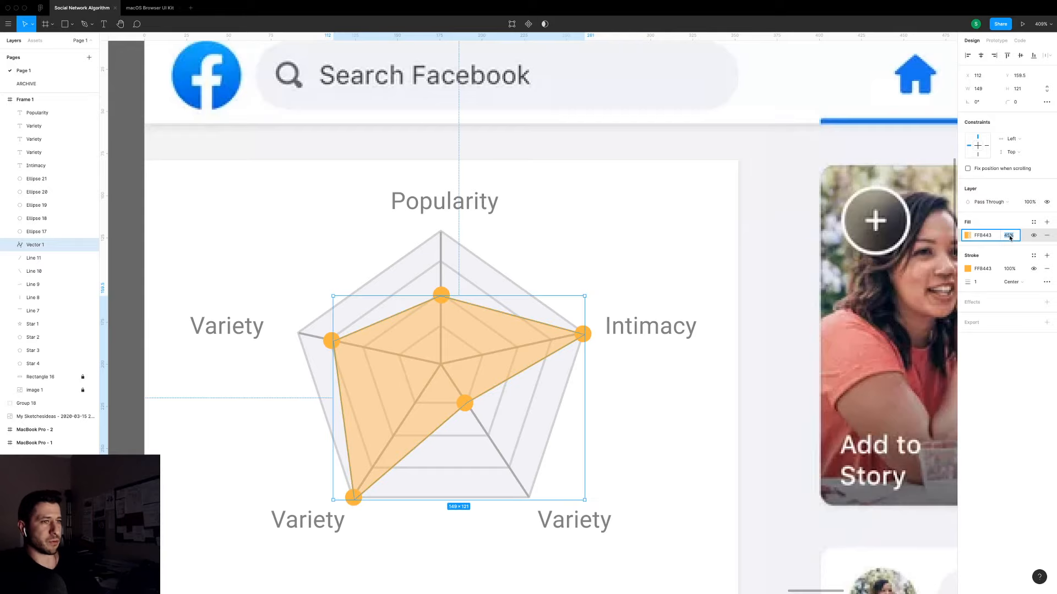
{"action": "left_click", "coordinate": [668, 277]}
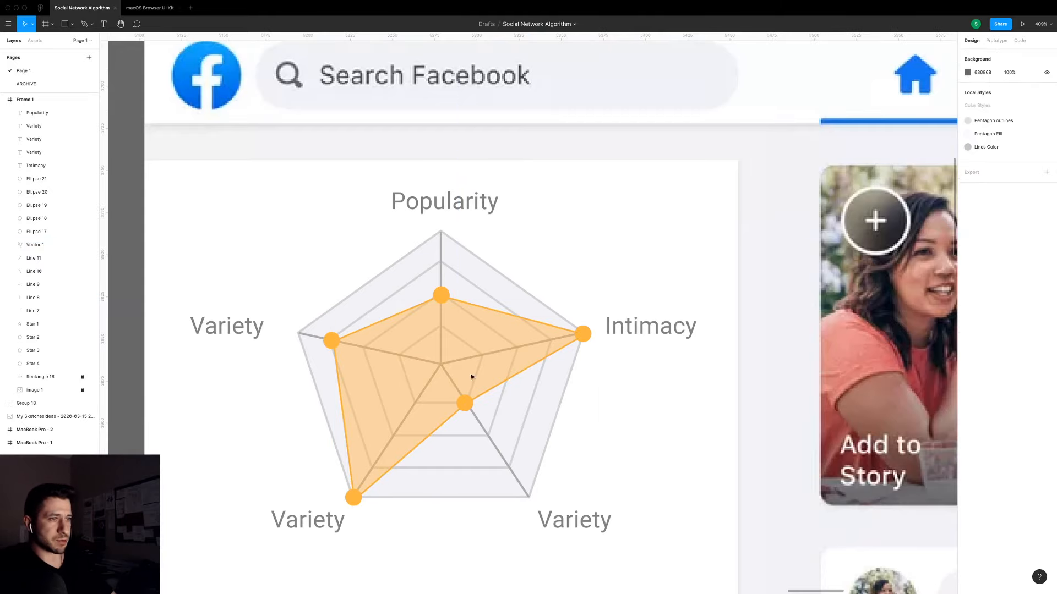
Move the entire radar chart with its points and labels about 70 px down inside the white card.
{"action": "scroll", "coordinate": [436, 465], "scroll_direction": "down", "scroll_amount": 5}
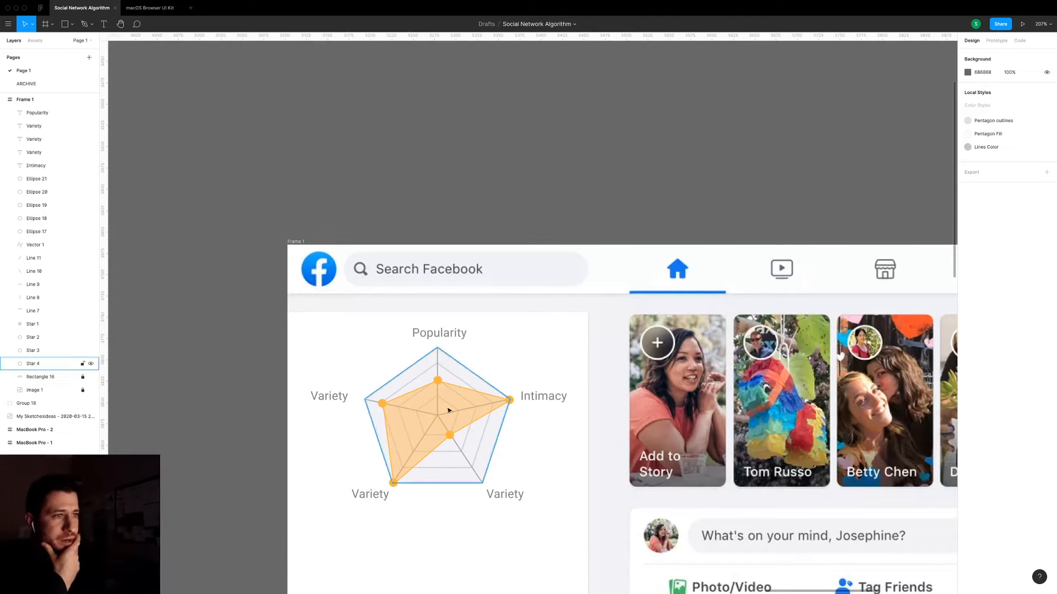
{"action": "left_click_drag", "start_coordinate": [247, 534], "coordinate": [566, 324]}
{"action": "left_click_drag", "start_coordinate": [442, 447], "coordinate": [442, 506]}
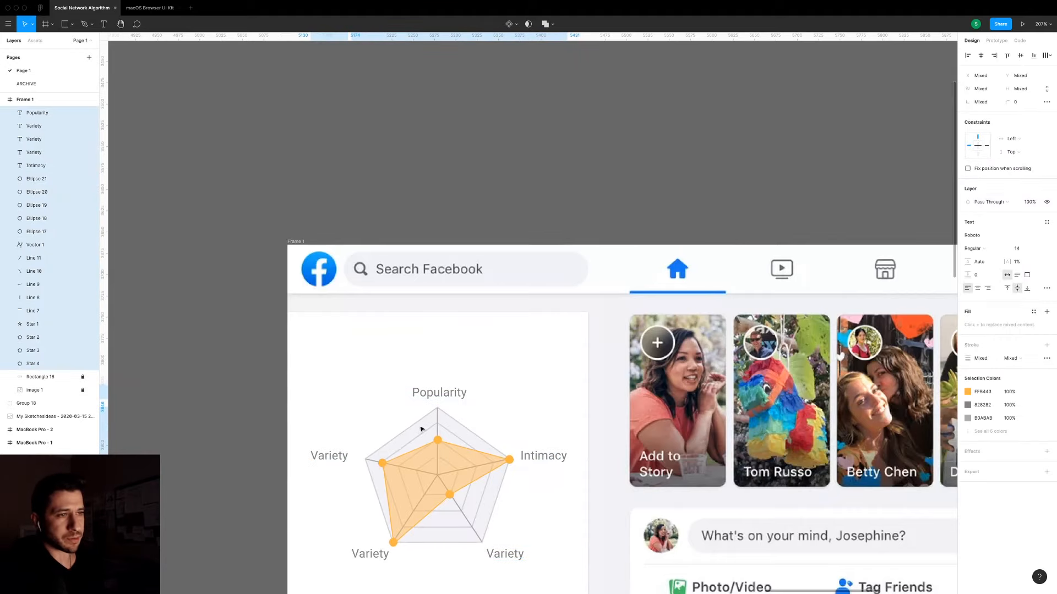
Duplicate the Popularity label above the chart at x 60, y 124, and change the copy's text to "Algorithm Parameters".
{"action": "left_click", "coordinate": [451, 394]}
{"action": "left_click_drag", "start_coordinate": [450, 393], "coordinate": [377, 359]}
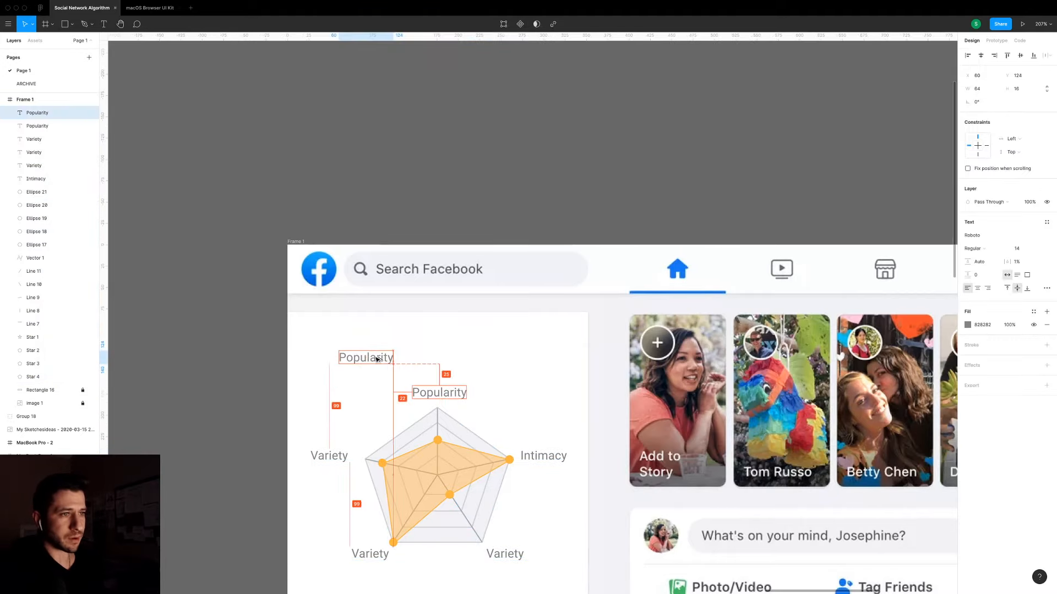
{"action": "double_click", "coordinate": [376, 359]}
{"action": "type", "text": "Algi"}
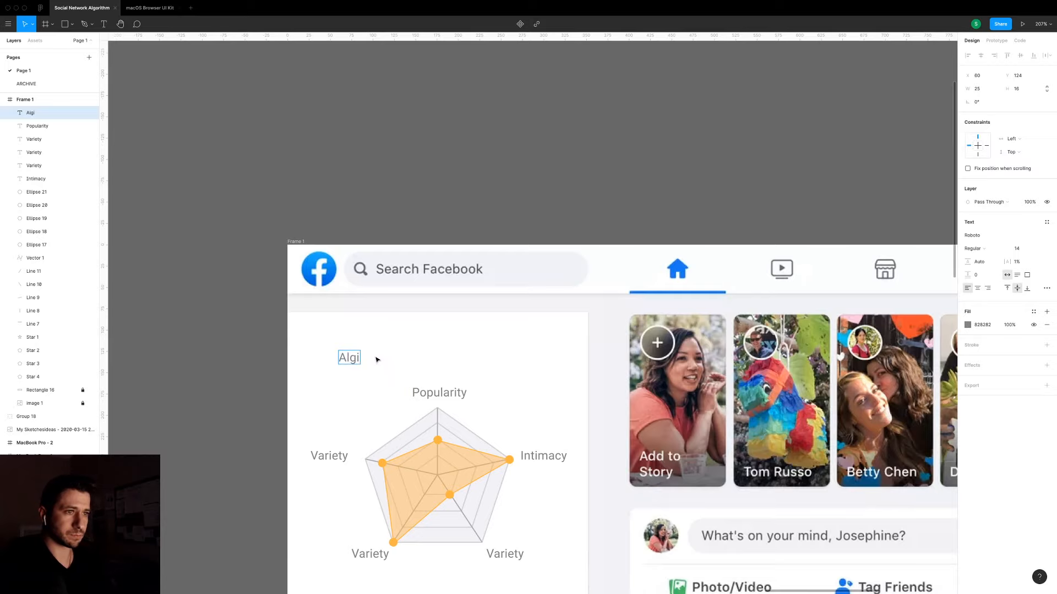
{"action": "key", "text": "BackSpace"}
{"action": "type", "text": "orithm S"}
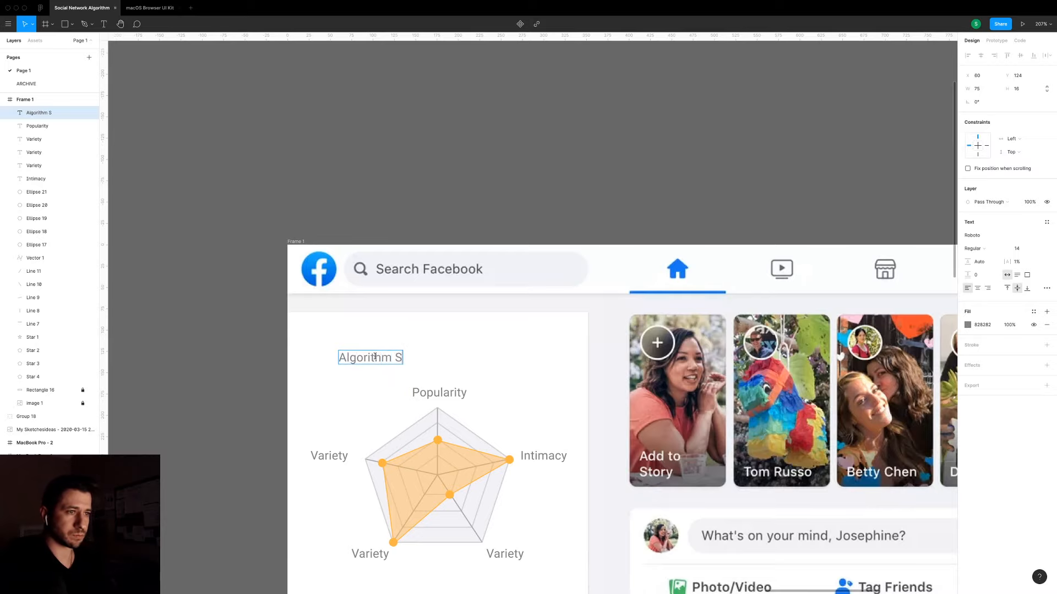
{"action": "key", "text": "BackSpace"}
{"action": "type", "text": "Parameters"}
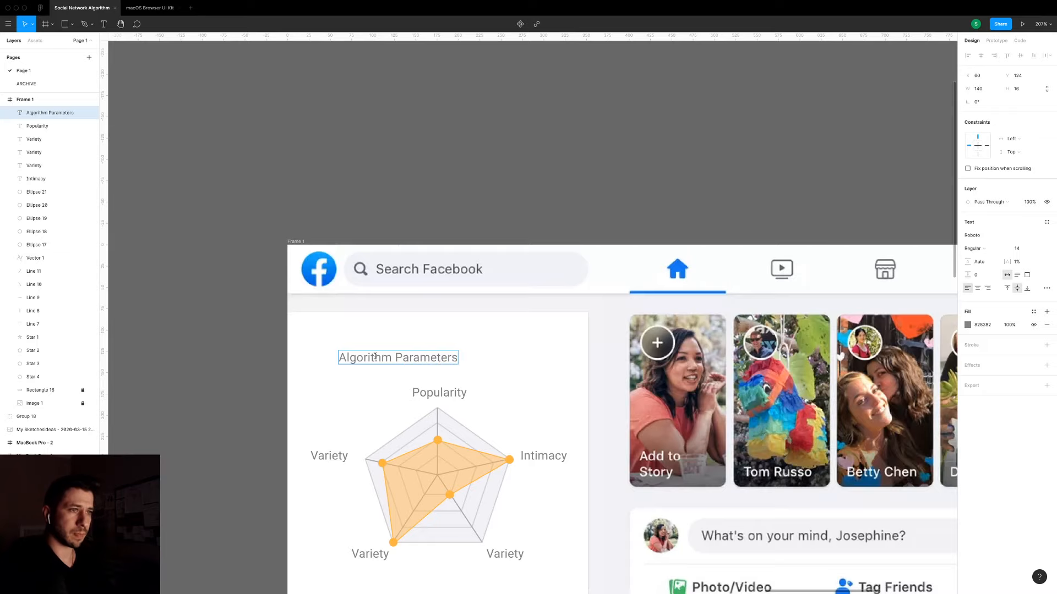
{"action": "key", "text": "Escape"}
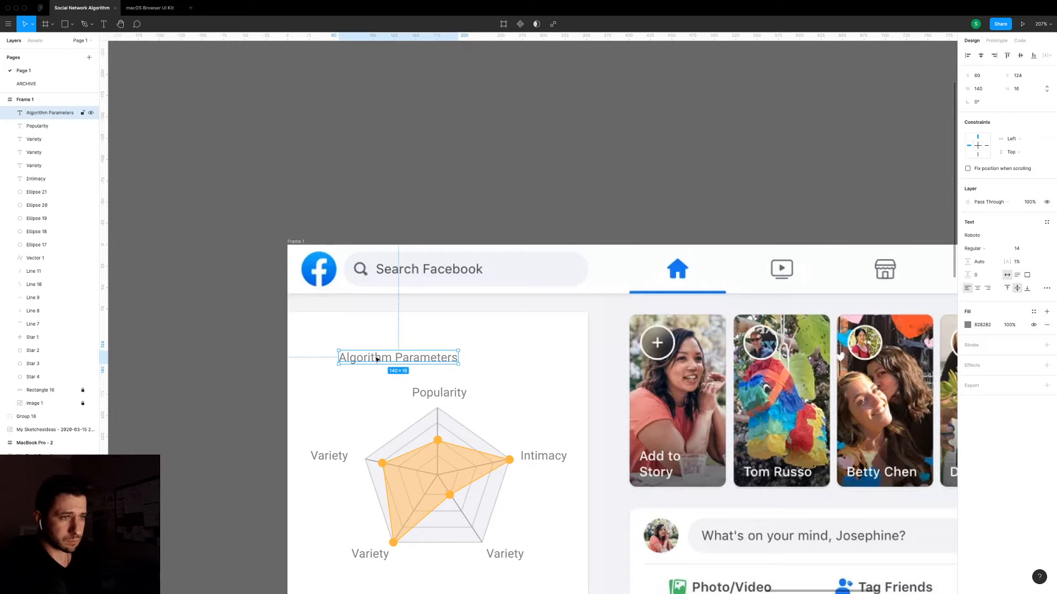
Move the Algorithm Parameters heading above the Popularity label to x 108, y 113, and deselect it.
{"action": "key", "text": "Escape"}
{"action": "left_click", "coordinate": [373, 358]}
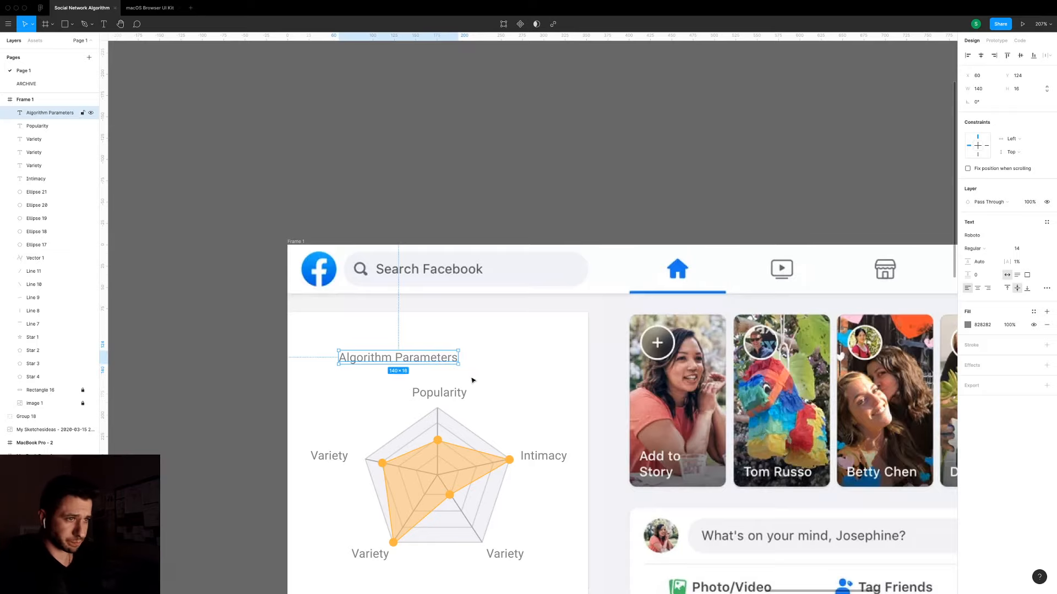
{"action": "left_click_drag", "start_coordinate": [440, 359], "coordinate": [481, 349]}
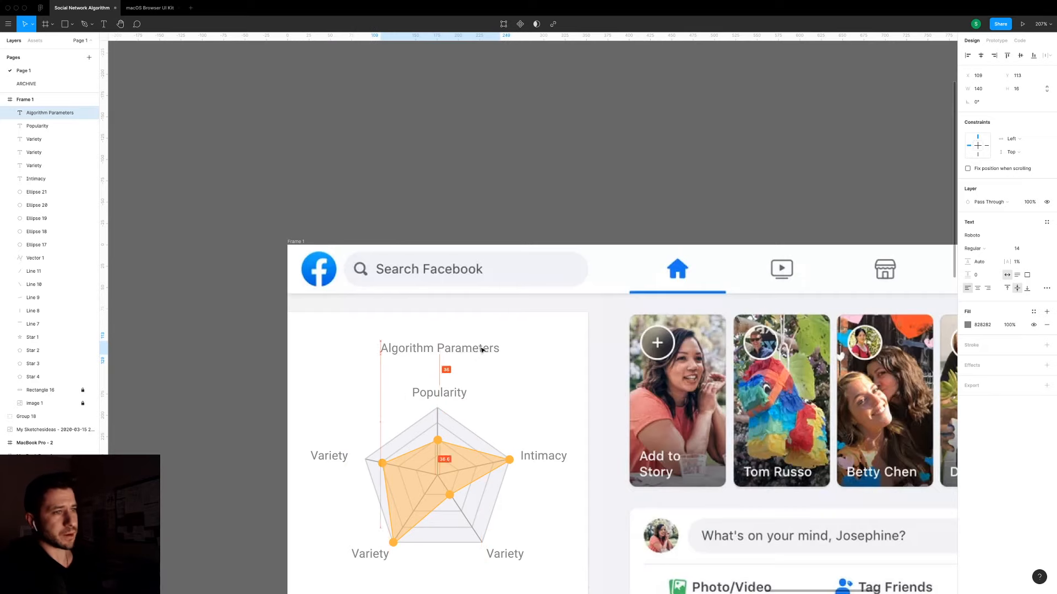
{"action": "scroll", "coordinate": [465, 330], "scroll_direction": "down", "scroll_amount": 3}
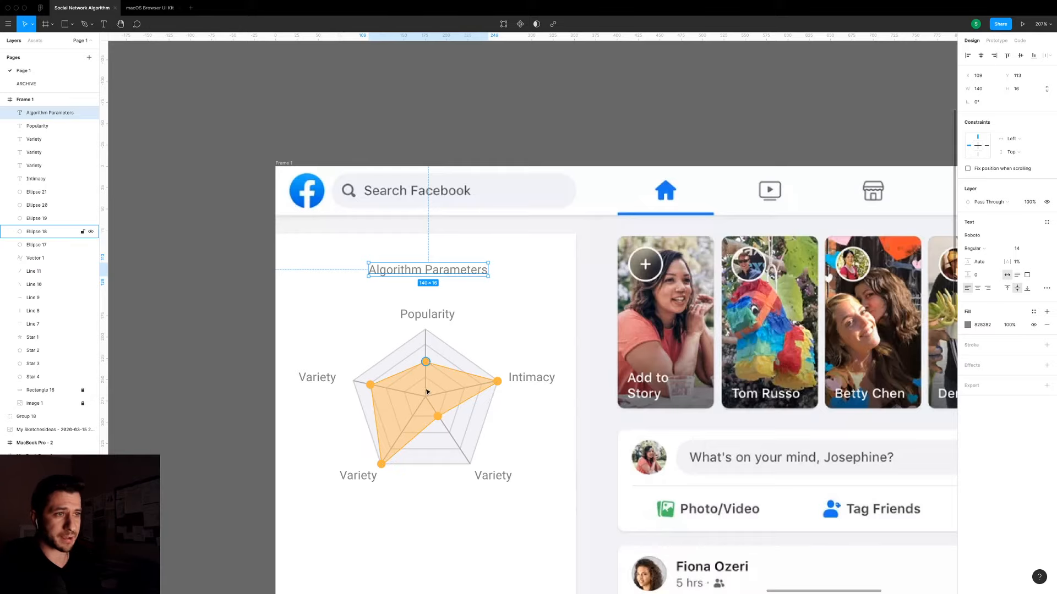
{"action": "left_click", "coordinate": [601, 307]}
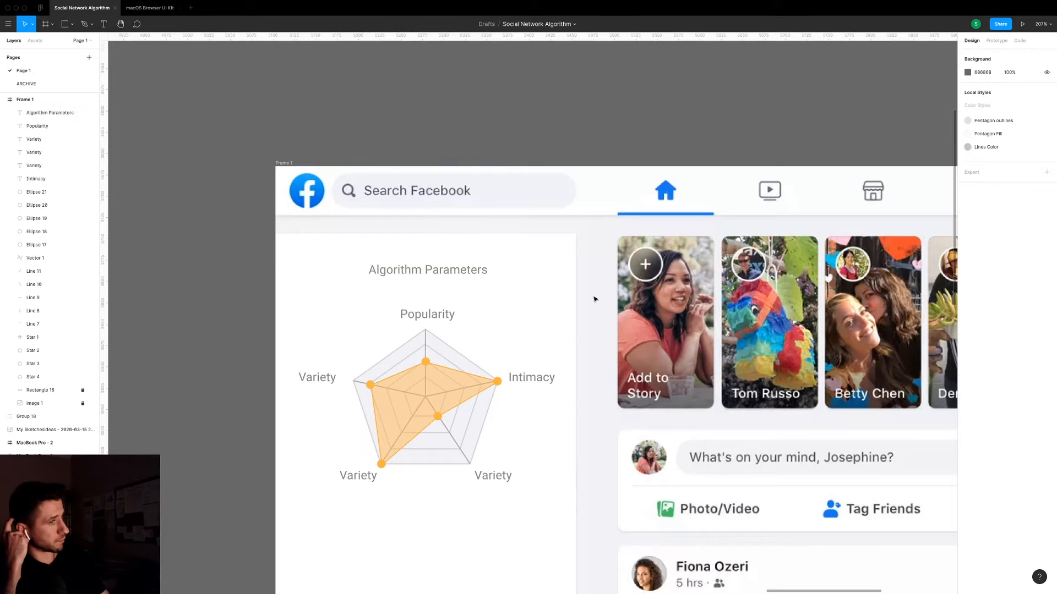
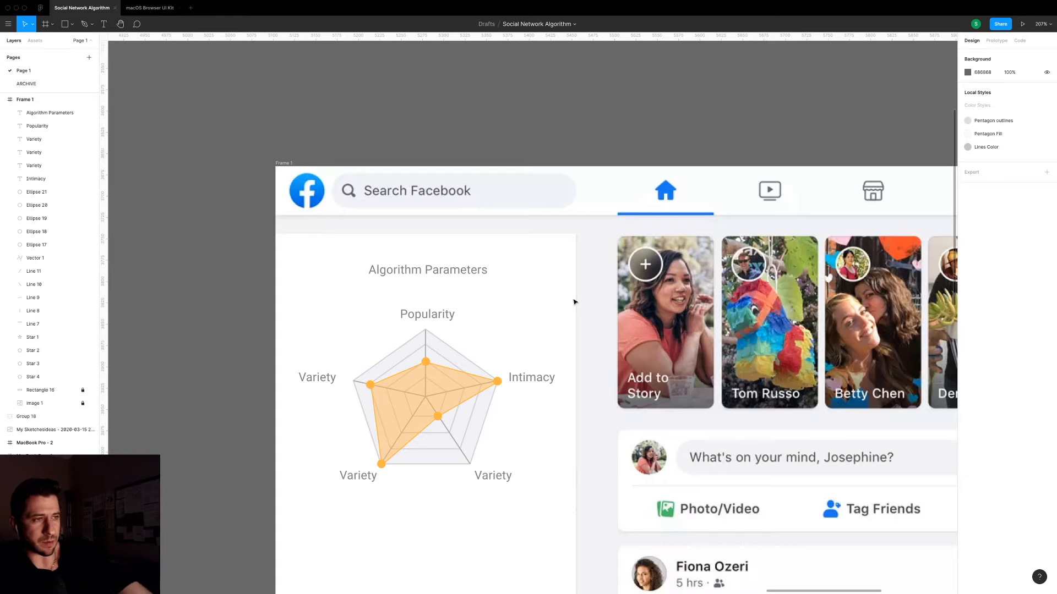
Set the orange value shape's fill opacity to 35% and deselect the shape.
{"action": "left_click", "coordinate": [469, 382]}
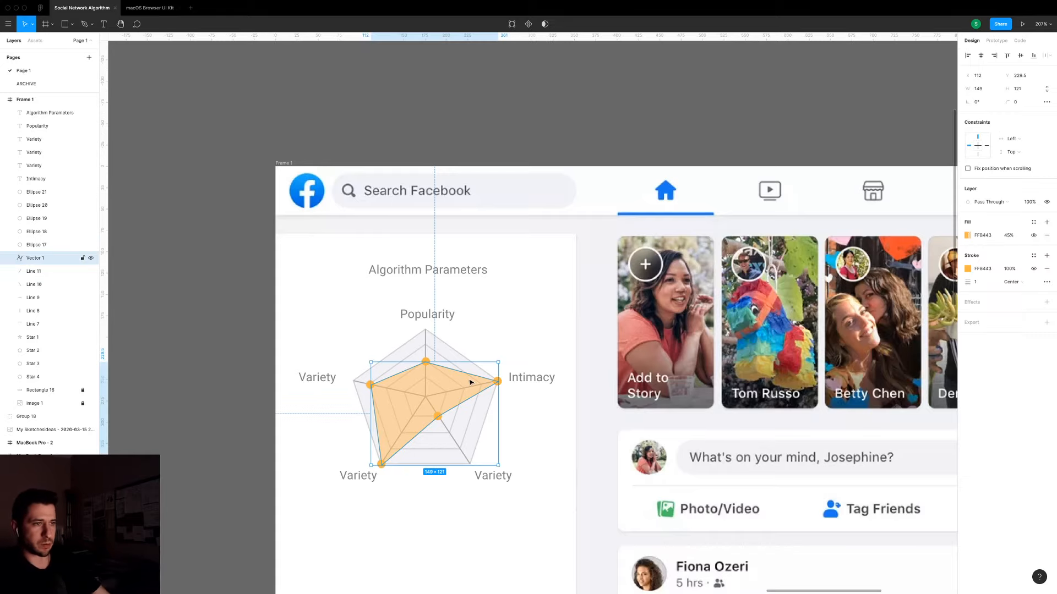
{"action": "left_click", "coordinate": [968, 236]}
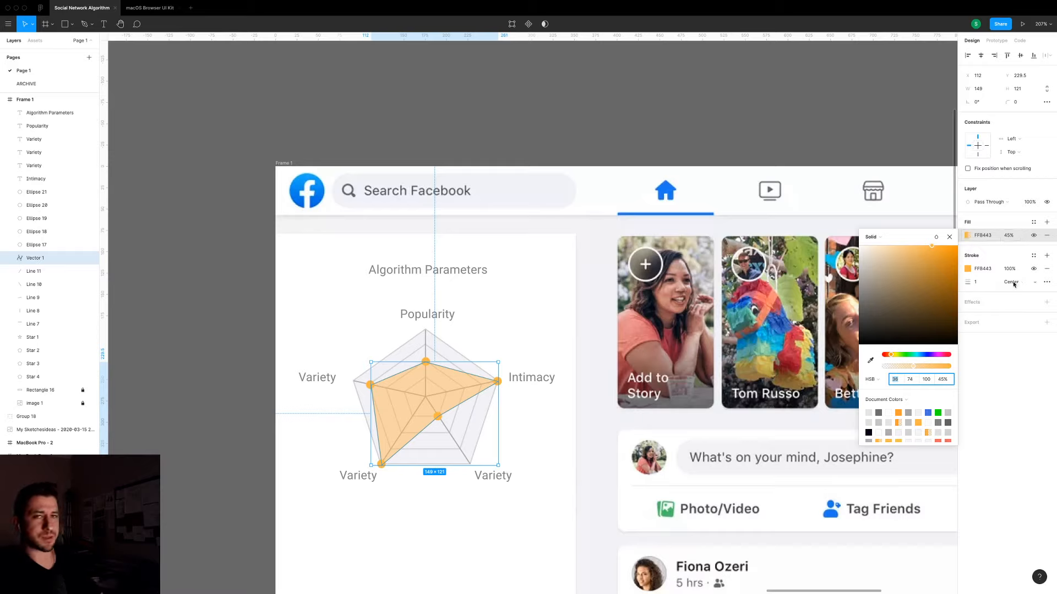
{"action": "left_click", "coordinate": [1010, 238]}
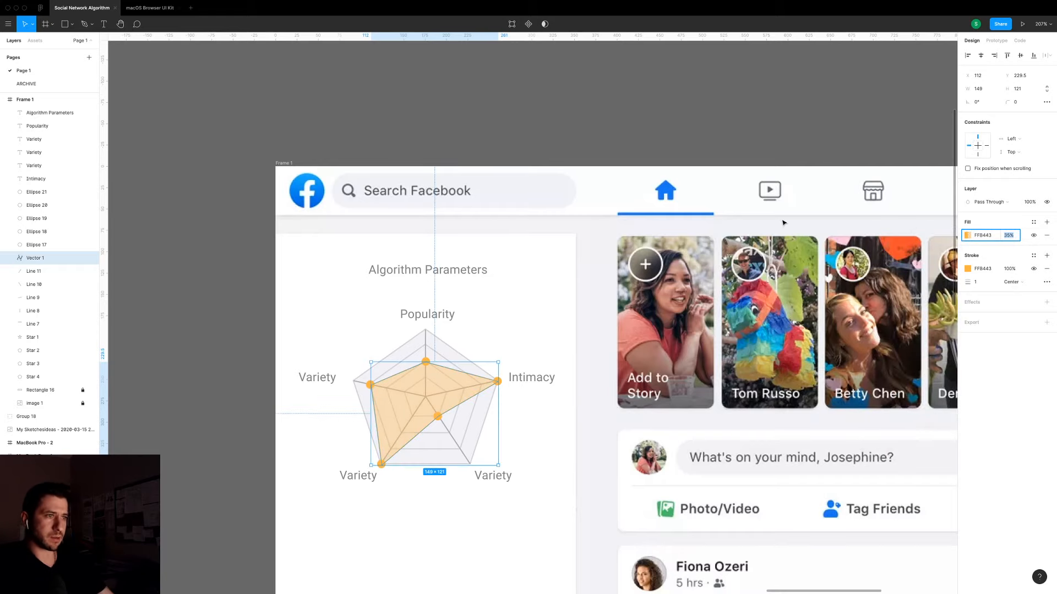
{"action": "left_click", "coordinate": [532, 332]}
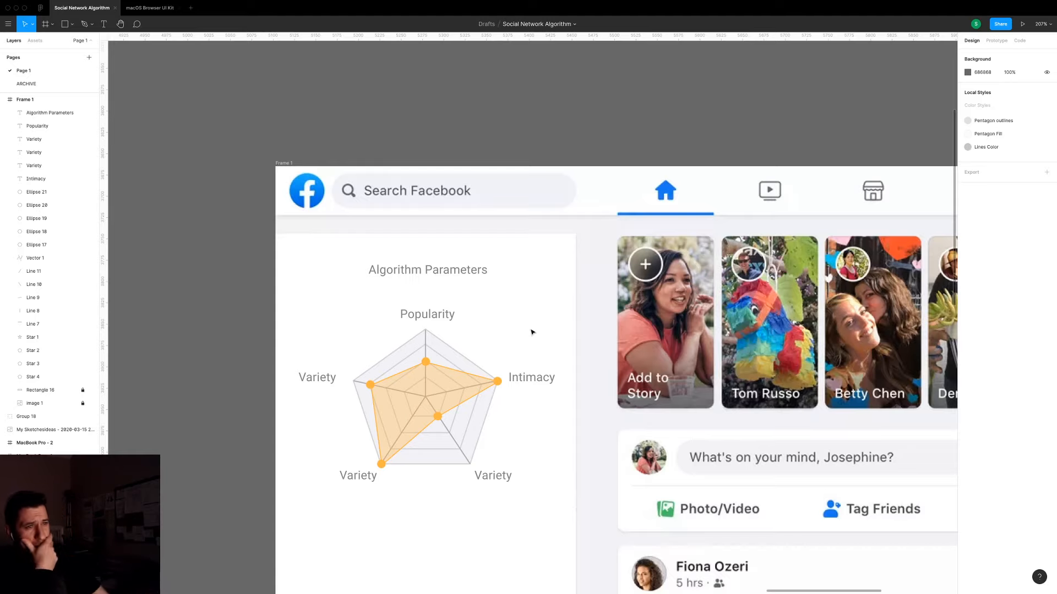
Change the Intimacy label on the radar chart to "Closeness" and deselect it.
{"action": "scroll", "coordinate": [532, 331], "scroll_direction": "down", "scroll_amount": 5}
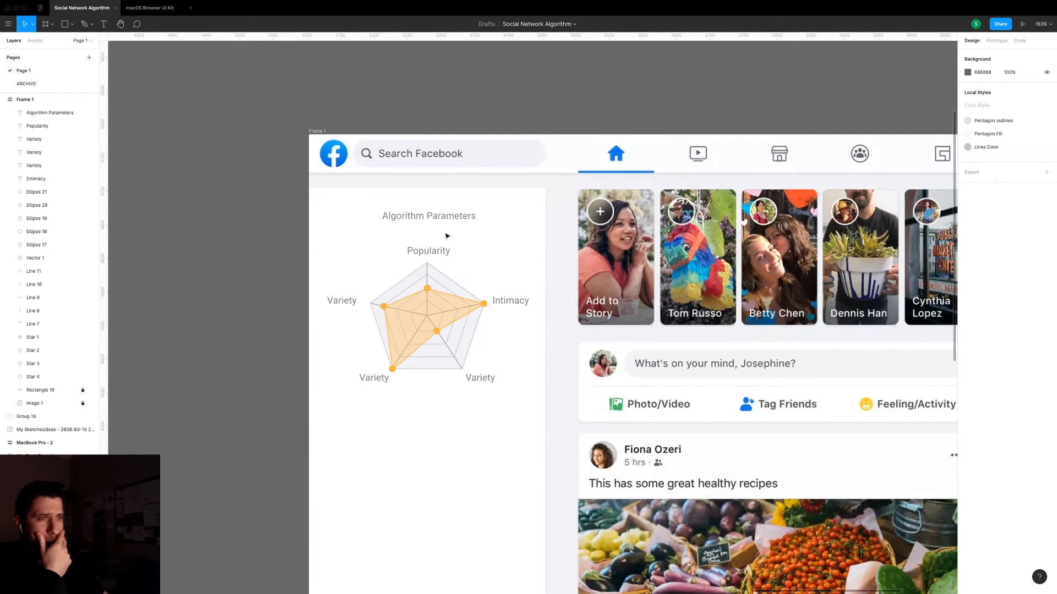
{"action": "double_click", "coordinate": [502, 305]}
{"action": "key", "text": "BackSpace"}
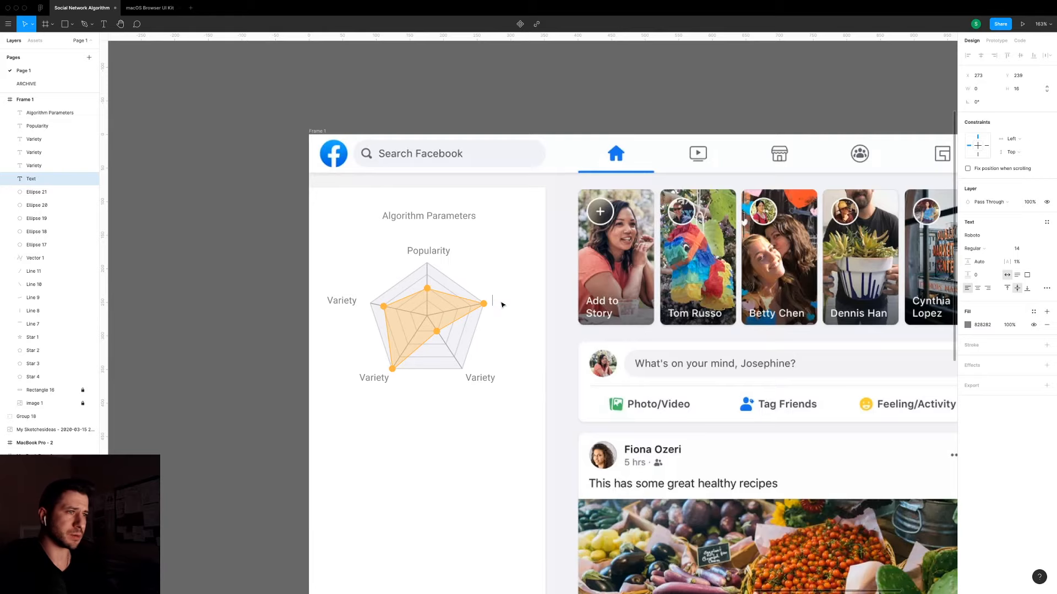
{"action": "type", "text": "Closeness"}
{"action": "key", "text": "Escape"}
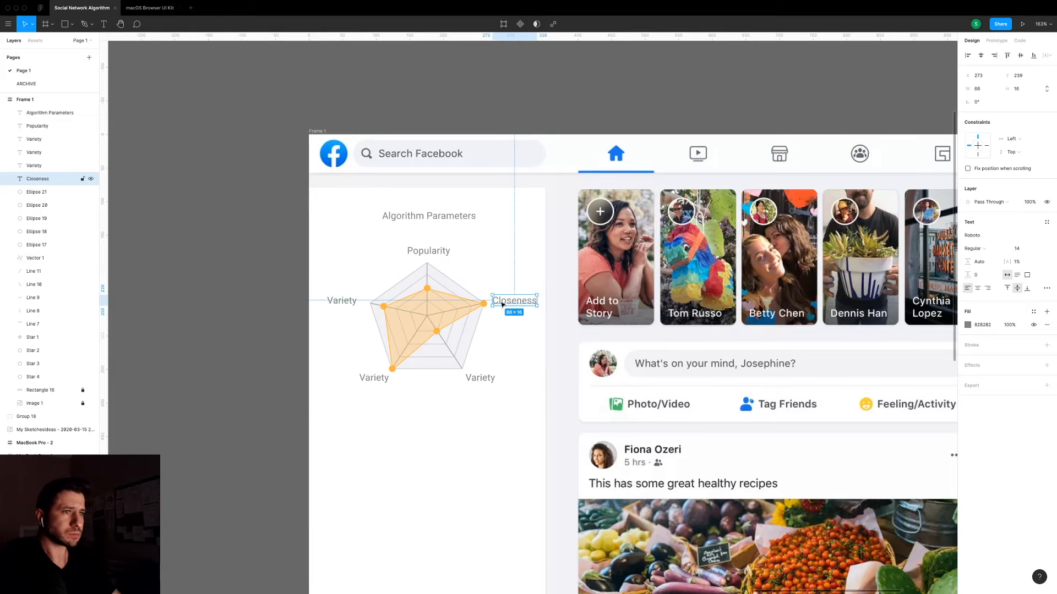
{"action": "left_click_drag", "start_coordinate": [465, 399], "coordinate": [538, 377]}
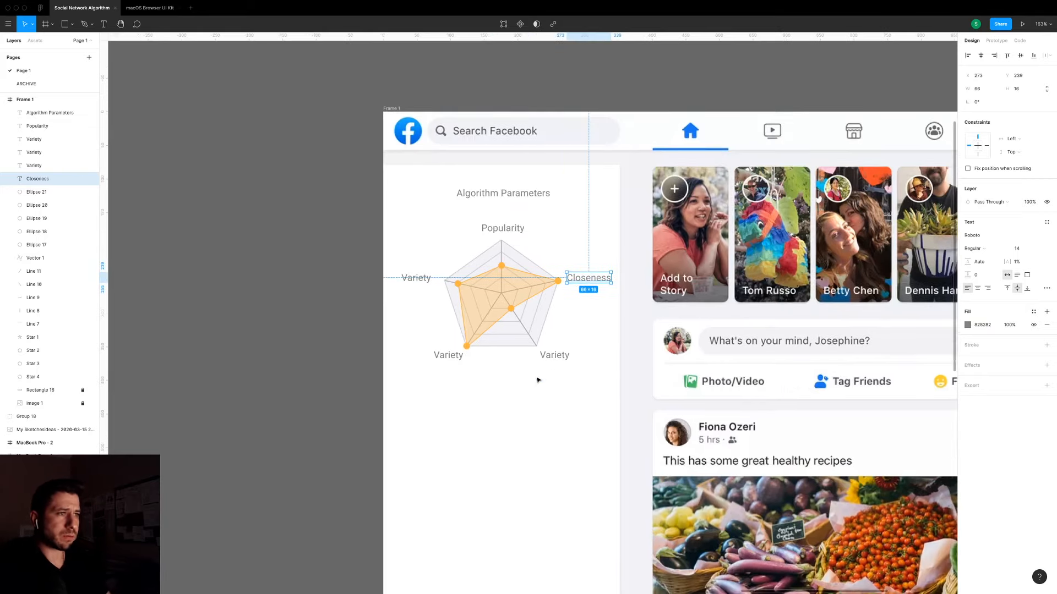
{"action": "scroll", "coordinate": [538, 380], "scroll_direction": "down", "scroll_amount": 3}
{"action": "left_click", "coordinate": [363, 399]}
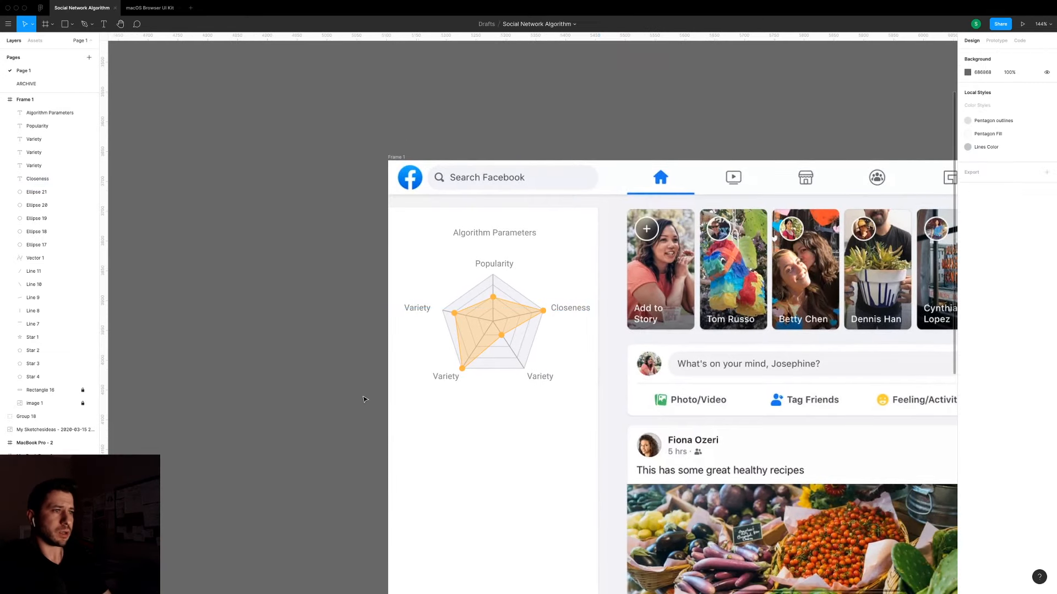
{"action": "scroll", "coordinate": [367, 398], "scroll_direction": "down", "scroll_amount": 3}
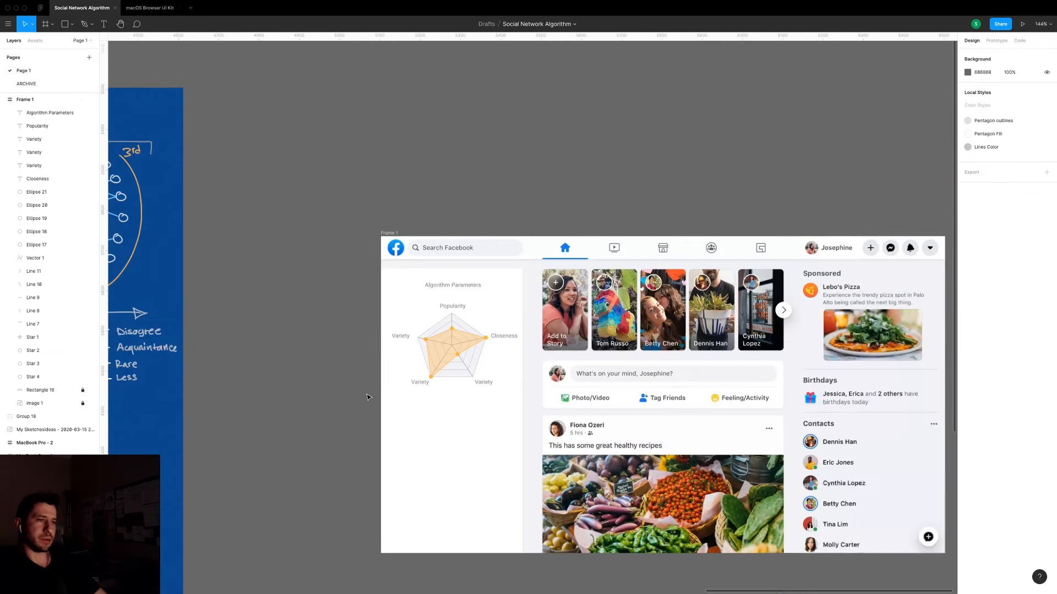
{"action": "scroll", "coordinate": [367, 397], "scroll_direction": "down", "scroll_amount": 2}
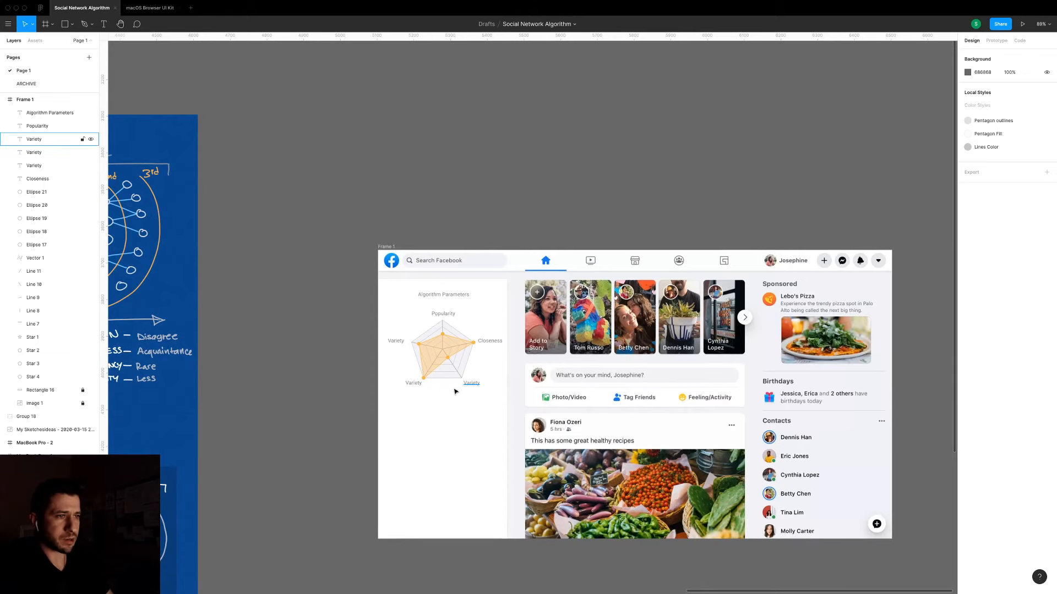
{"action": "scroll", "coordinate": [486, 376], "scroll_direction": "up", "scroll_amount": 2}
{"action": "scroll", "coordinate": [486, 375], "scroll_direction": "up", "scroll_amount": 3}
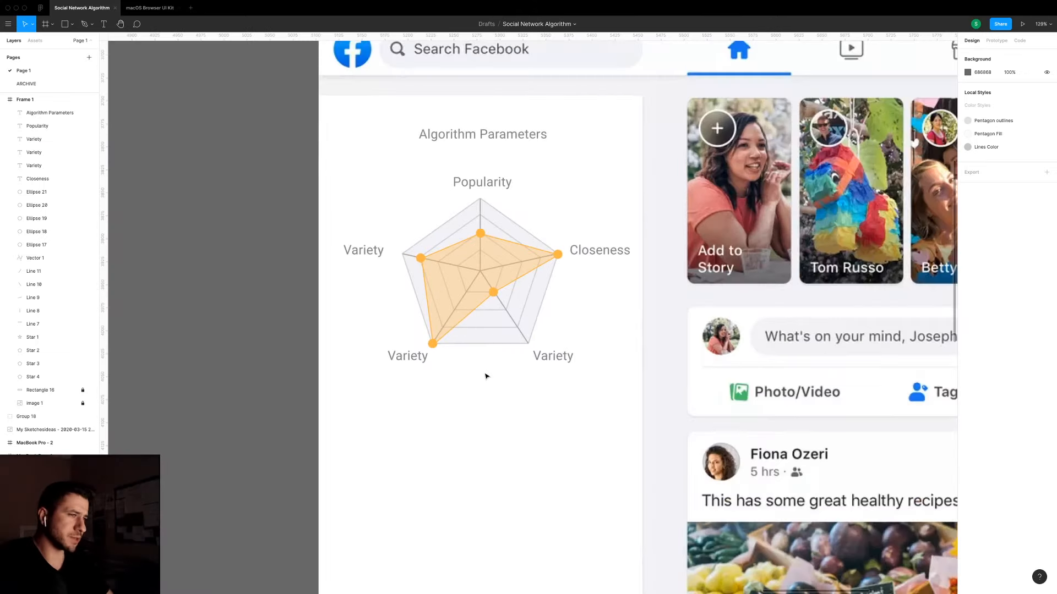
{"action": "left_click", "coordinate": [493, 293]}
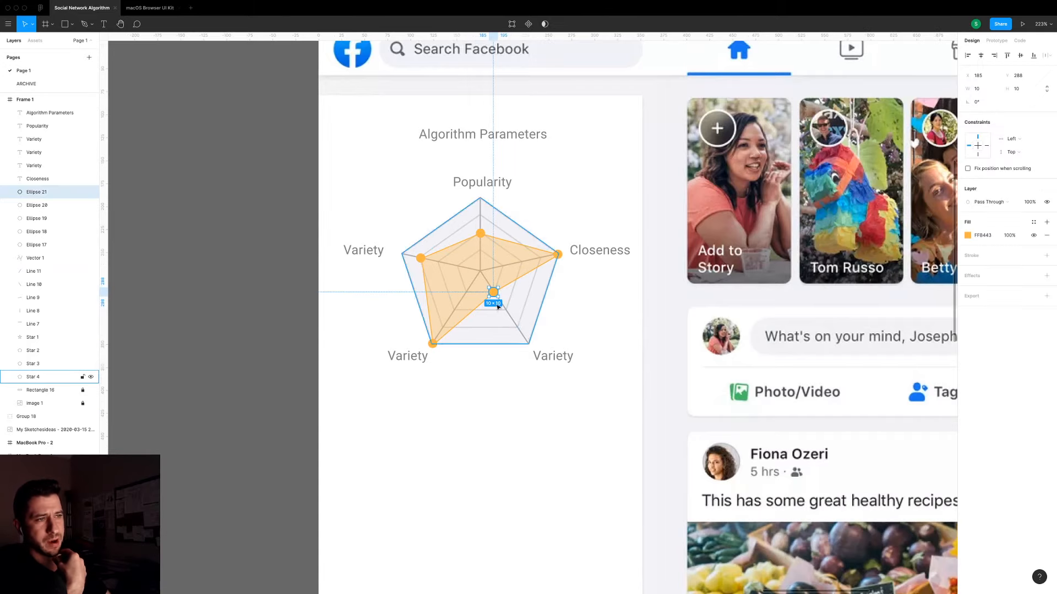
{"action": "left_click", "coordinate": [359, 182]}
{"action": "left_click_drag", "start_coordinate": [302, 172], "coordinate": [644, 405]}
{"action": "left_click", "coordinate": [629, 401]}
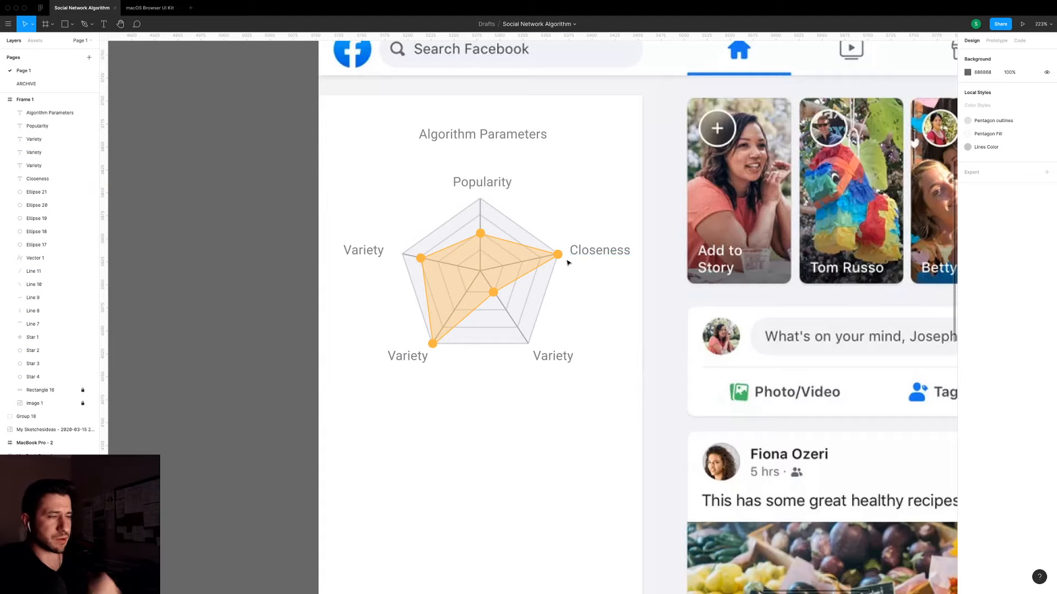
{"action": "scroll", "coordinate": [519, 378], "scroll_direction": "up", "scroll_amount": 1}
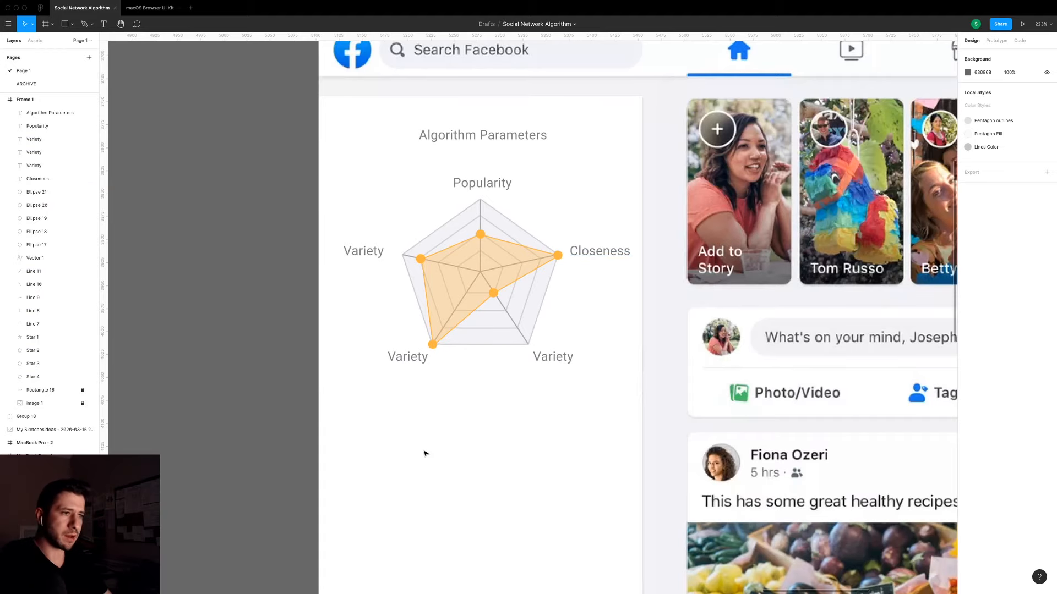
Draw a horizontal line about 195 px long below the radar chart at about x 70, y 448, and deselect it.
{"action": "key", "text": "l"}
{"action": "left_click_drag", "start_coordinate": [383, 436], "coordinate": [562, 436]}
{"action": "left_click", "coordinate": [563, 482]}
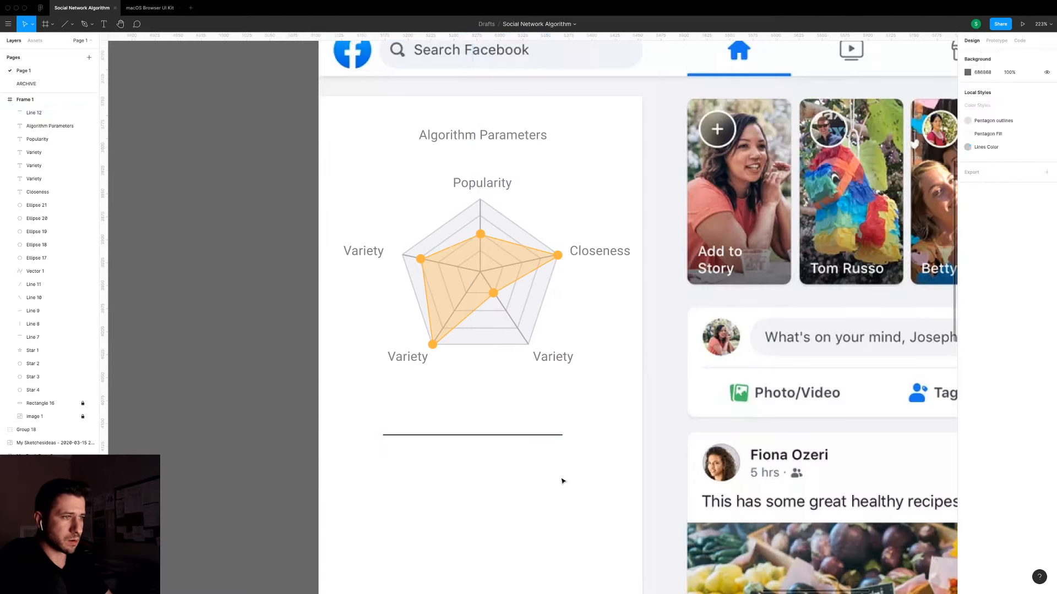
Place a circle centered on the starting end of the line below the chart and scale it down to 12 × 12.
{"action": "key", "text": "o"}
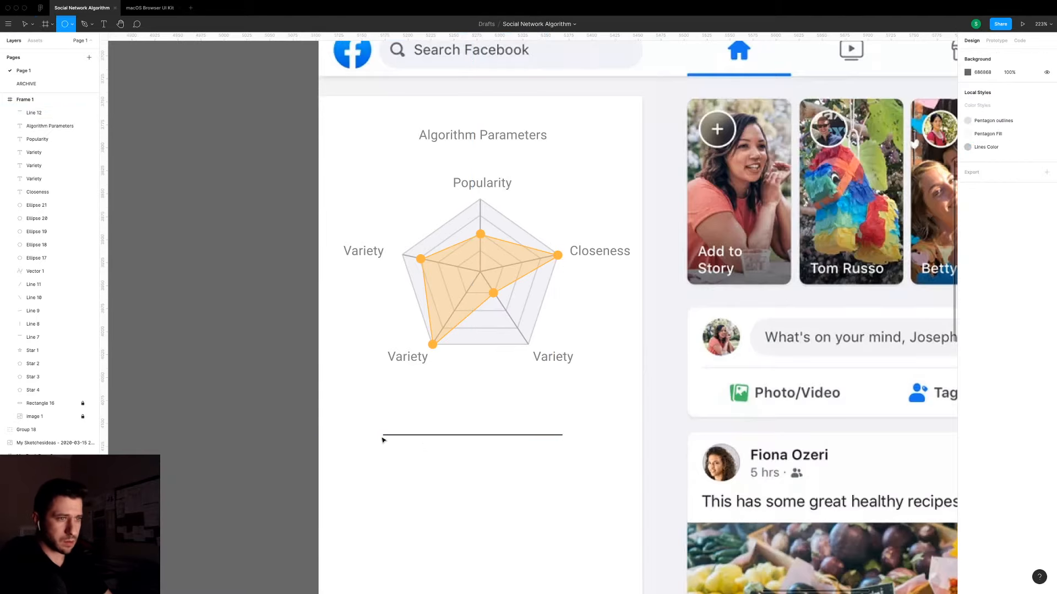
{"action": "left_click", "coordinate": [384, 438]}
{"action": "scroll", "coordinate": [413, 390], "scroll_direction": "up", "scroll_amount": 5}
{"action": "scroll", "coordinate": [413, 389], "scroll_direction": "down", "scroll_amount": 5}
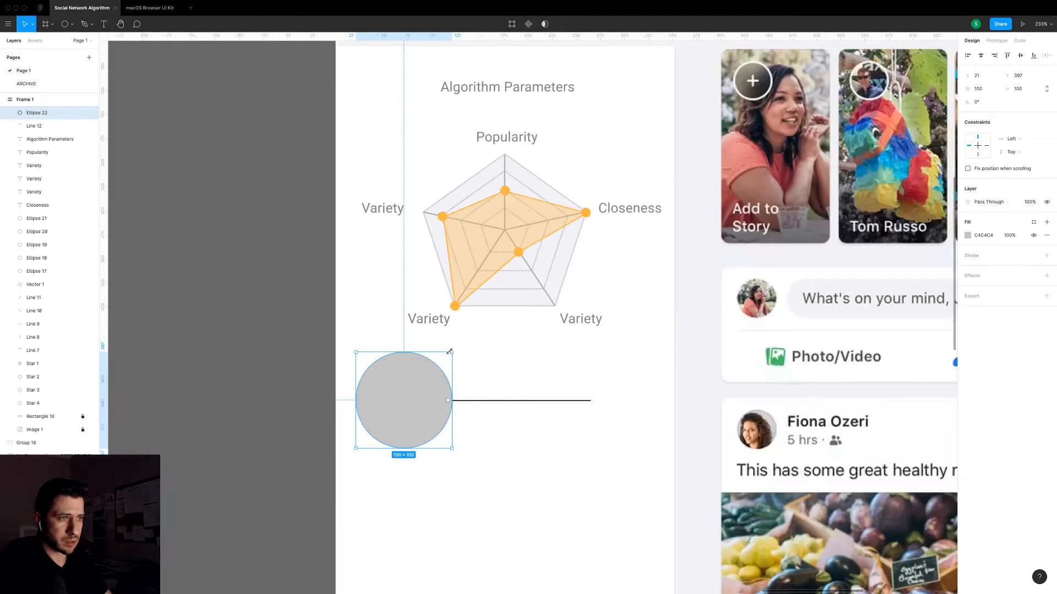
{"action": "left_click_drag", "start_coordinate": [449, 352], "coordinate": [433, 369]}
{"action": "scroll", "coordinate": [435, 370], "scroll_direction": "up", "scroll_amount": 10}
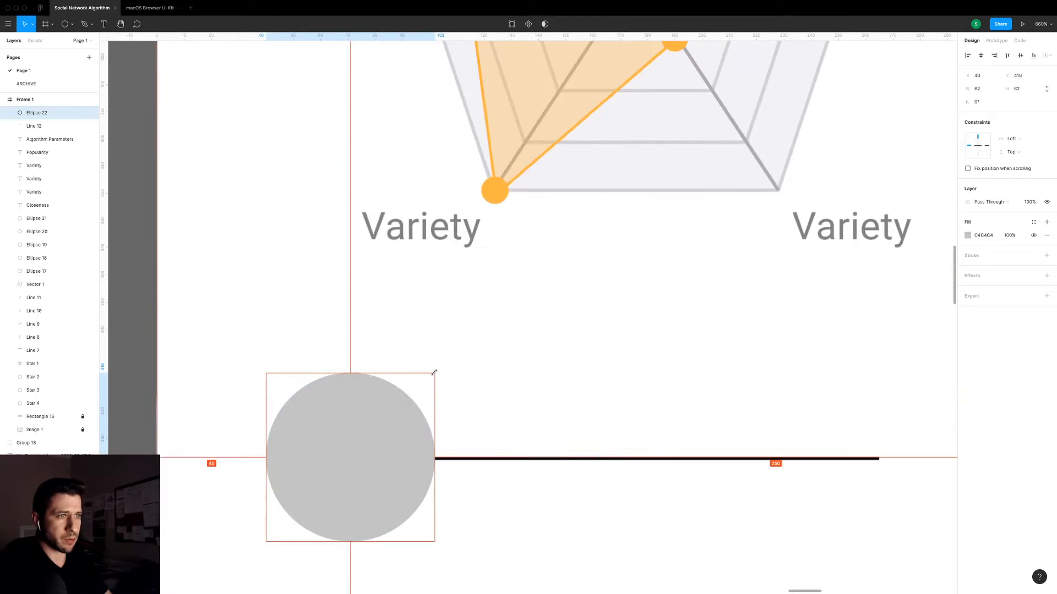
{"action": "left_click_drag", "start_coordinate": [266, 373], "coordinate": [365, 448]}
Sample the chart points' orange FFB443 for the circle's fill and the chart axes' grey for the line's stroke.
{"action": "key", "text": "i"}
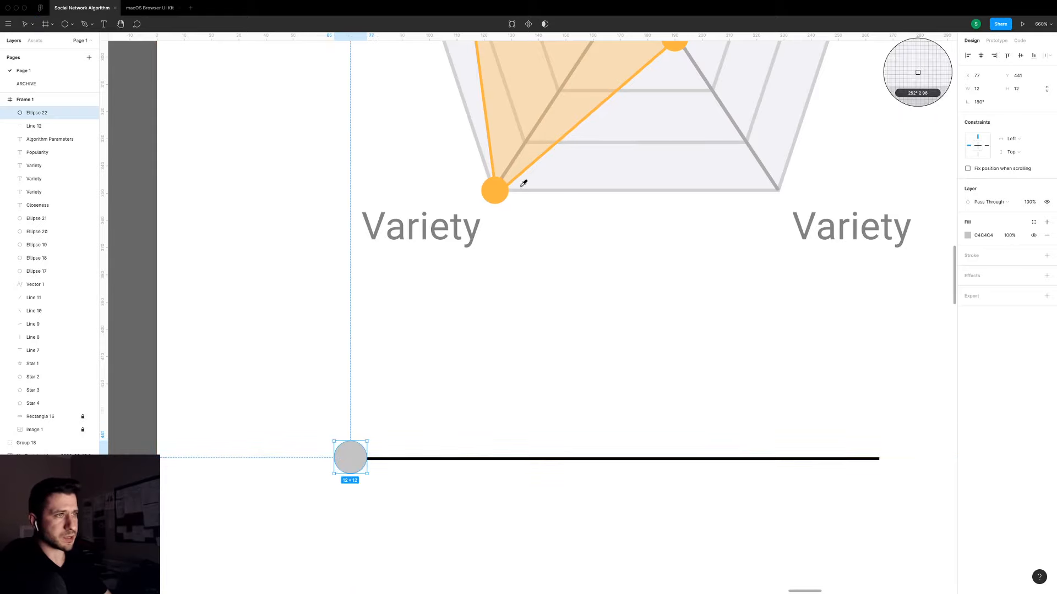
{"action": "left_click", "coordinate": [492, 189]}
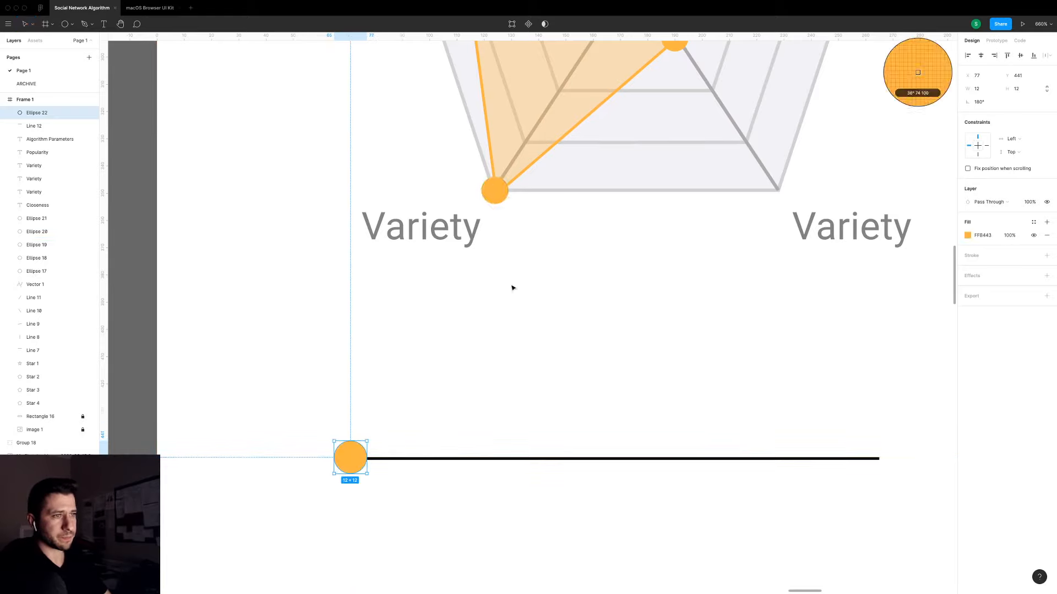
{"action": "left_click", "coordinate": [555, 459]}
{"action": "key", "text": "i"}
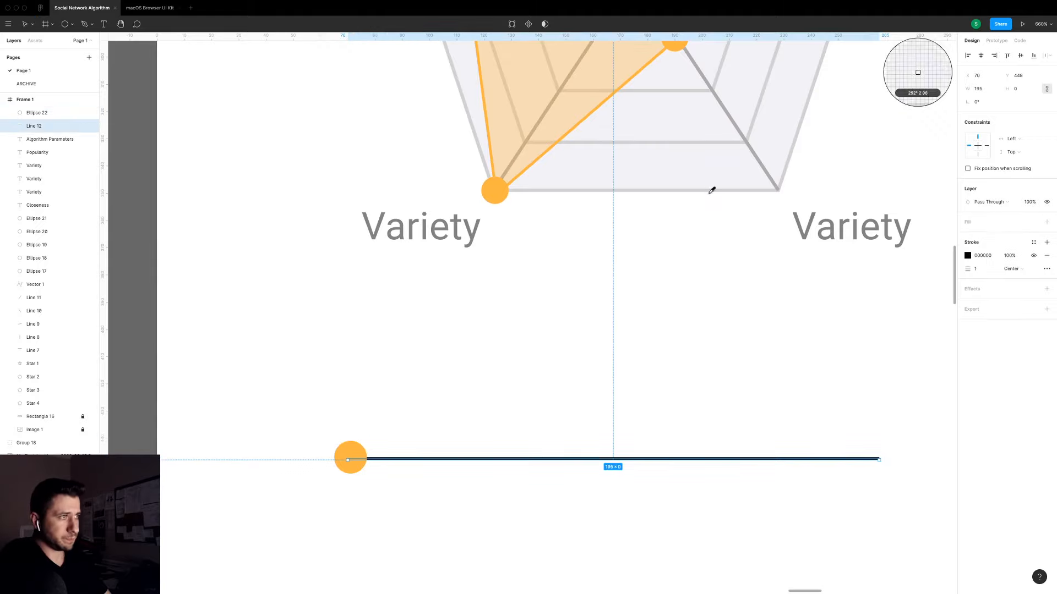
{"action": "left_click", "coordinate": [774, 178]}
{"action": "left_click", "coordinate": [384, 471]}
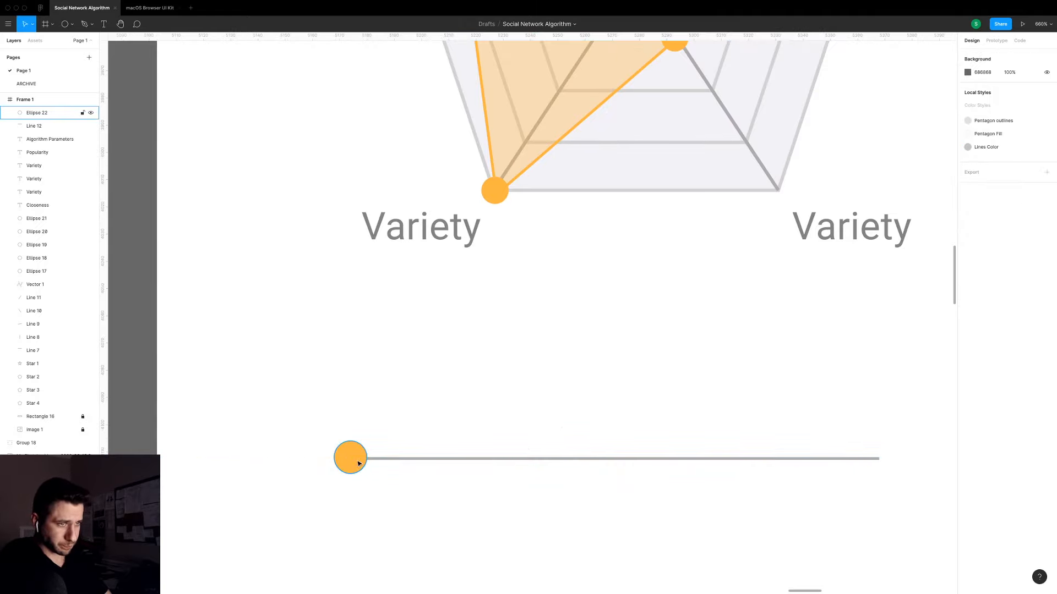
{"action": "scroll", "coordinate": [358, 463], "scroll_direction": "down", "scroll_amount": 5}
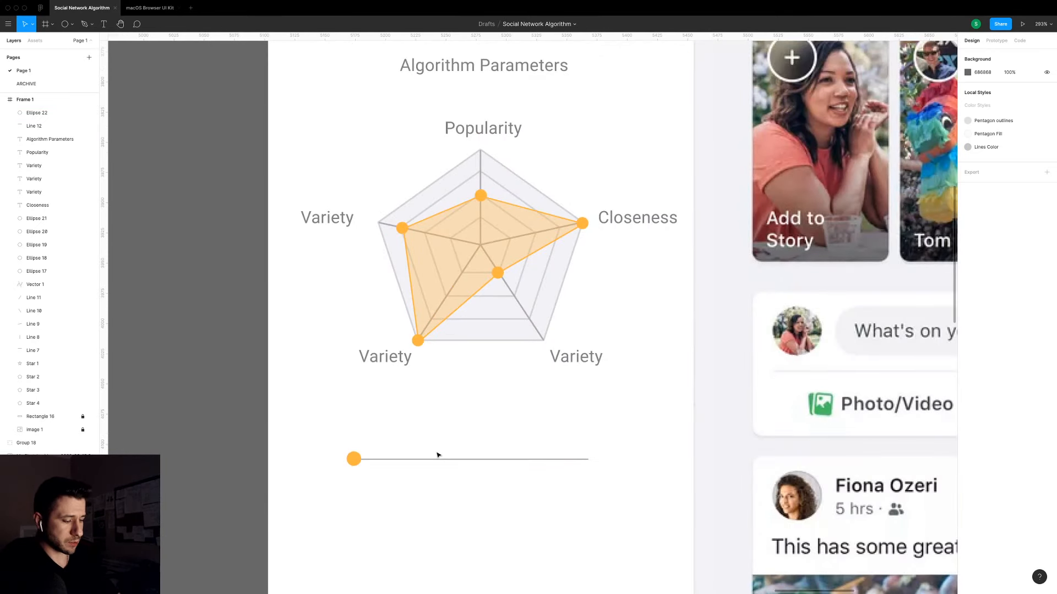
{"action": "key", "text": "shift+0"}
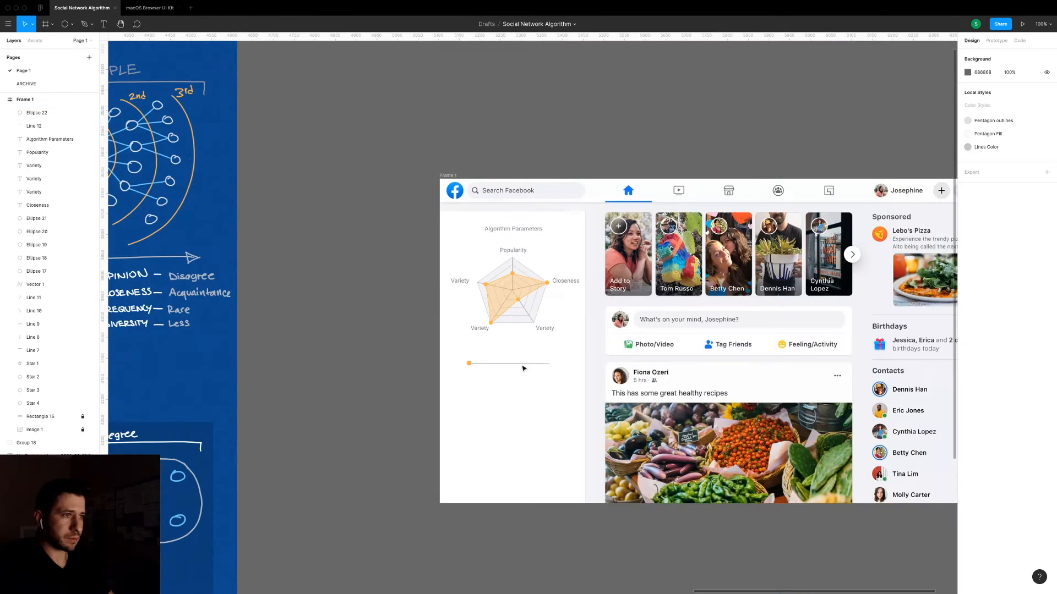
{"action": "left_click_drag", "start_coordinate": [585, 370], "coordinate": [453, 378]}
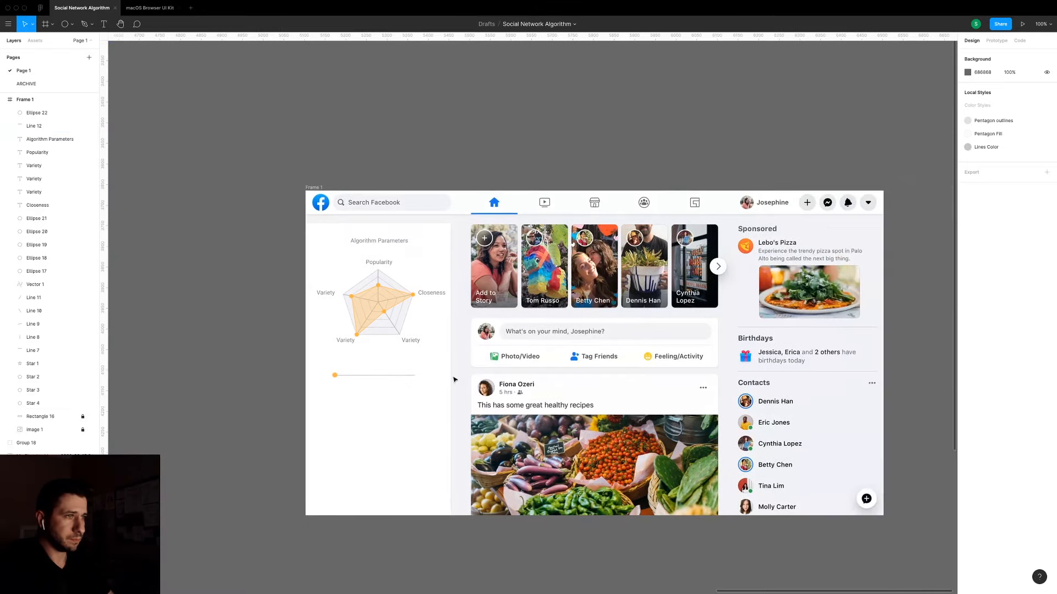
{"action": "scroll", "coordinate": [454, 378], "scroll_direction": "up", "scroll_amount": 3}
{"action": "scroll", "coordinate": [442, 377], "scroll_direction": "up", "scroll_amount": 5}
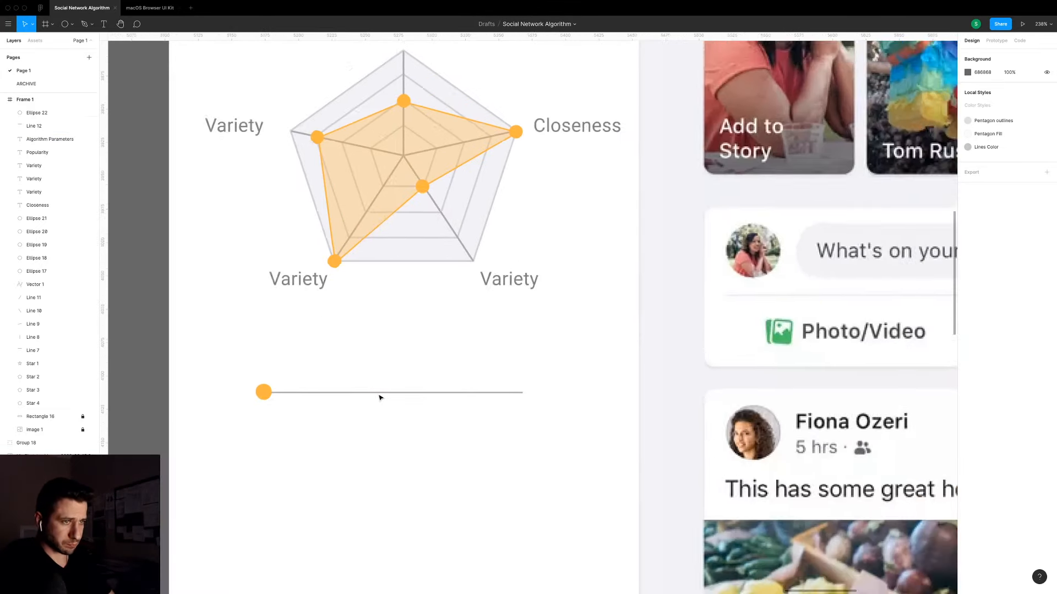
{"action": "scroll", "coordinate": [379, 397], "scroll_direction": "up", "scroll_amount": 4}
{"action": "left_click", "coordinate": [498, 393]}
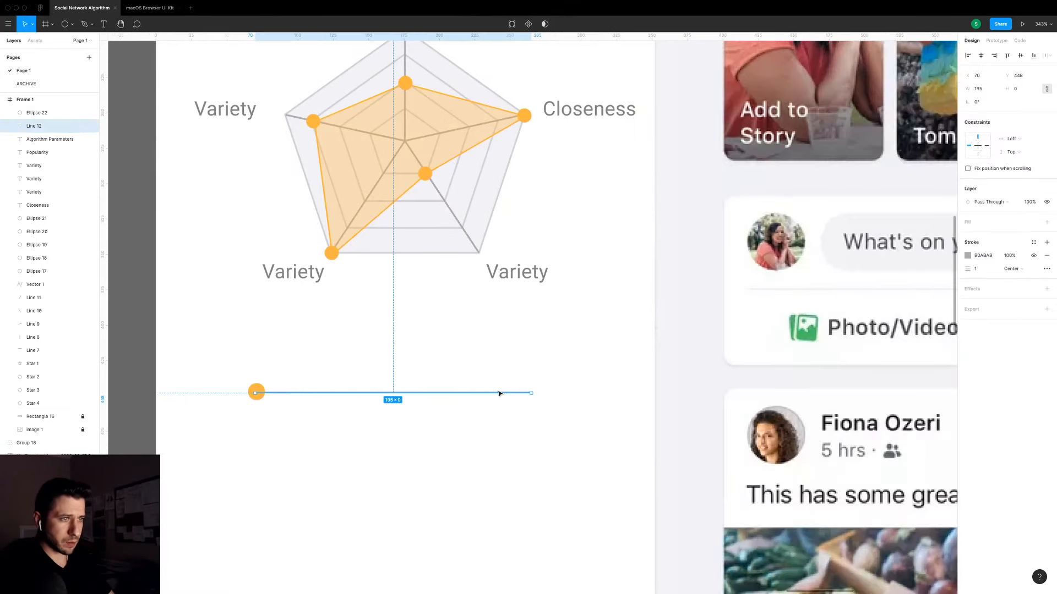
{"action": "left_click", "coordinate": [384, 419]}
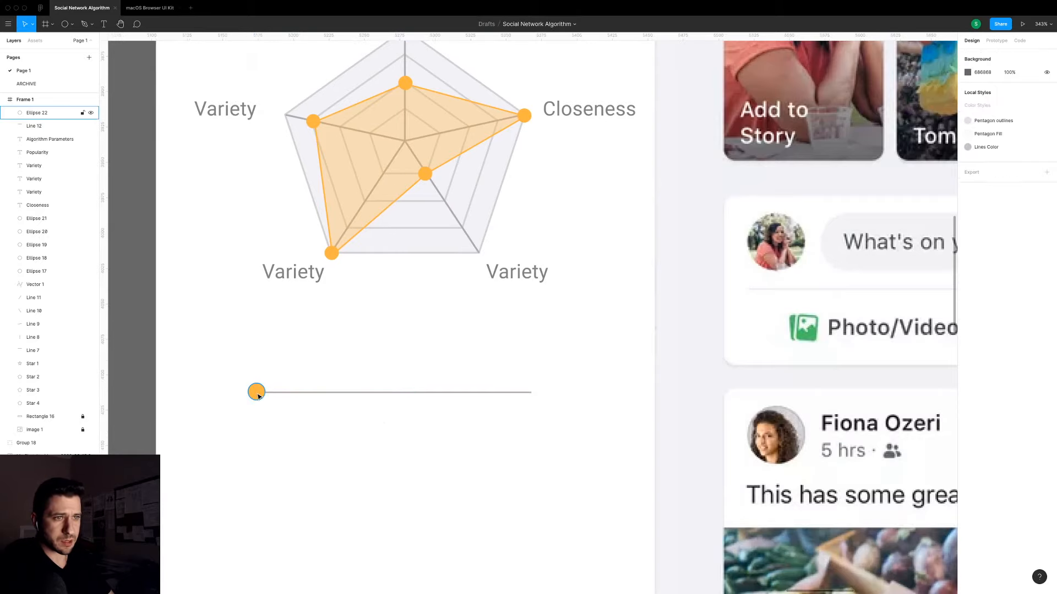
{"action": "left_click", "coordinate": [257, 391]}
{"action": "key", "text": "Return"}
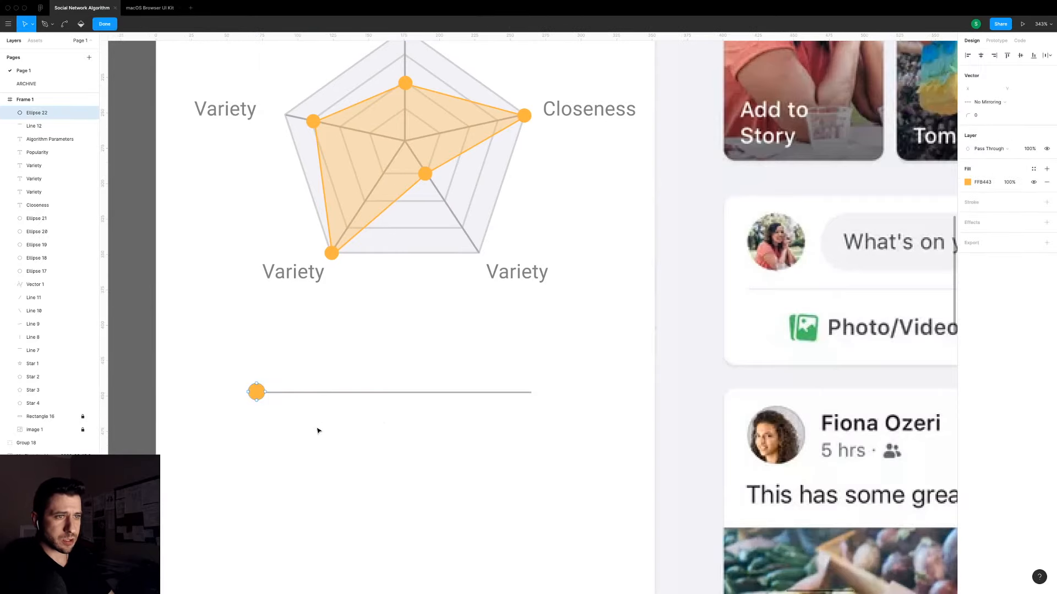
{"action": "key", "text": "Escape"}
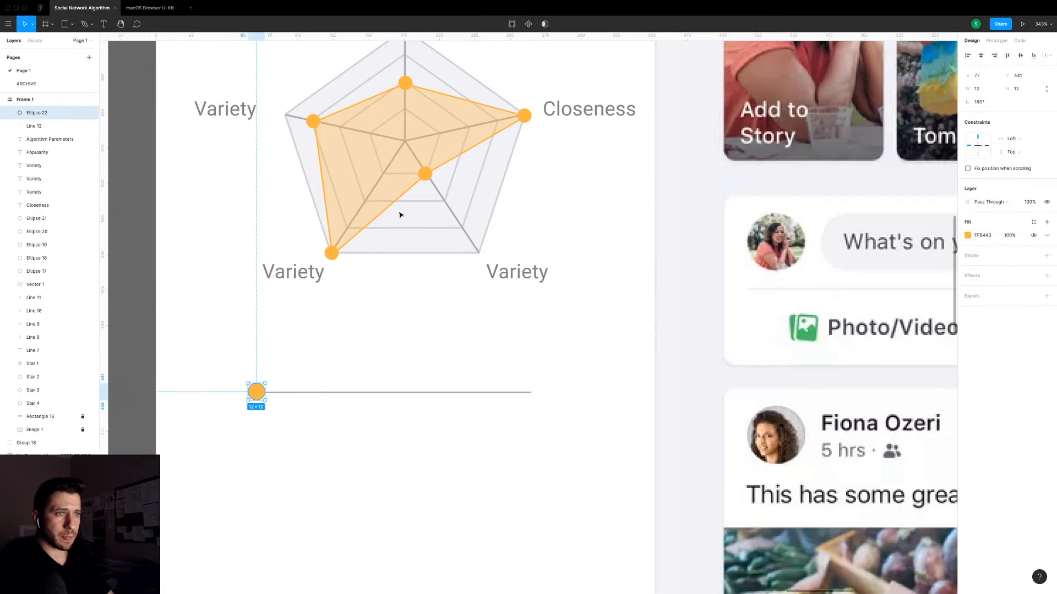
{"action": "left_click", "coordinate": [406, 144]}
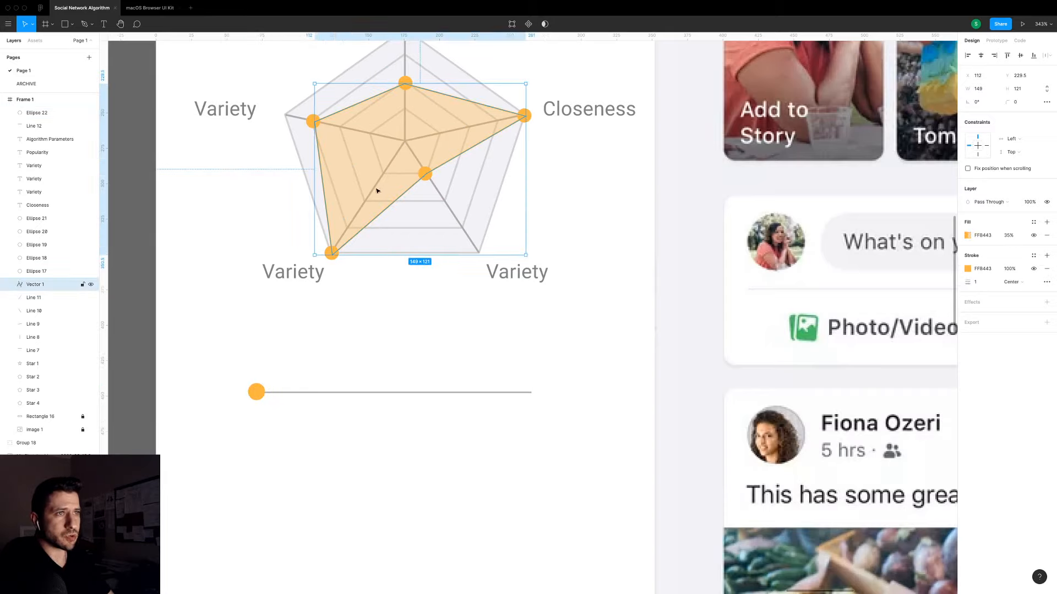
{"action": "left_click", "coordinate": [253, 427]}
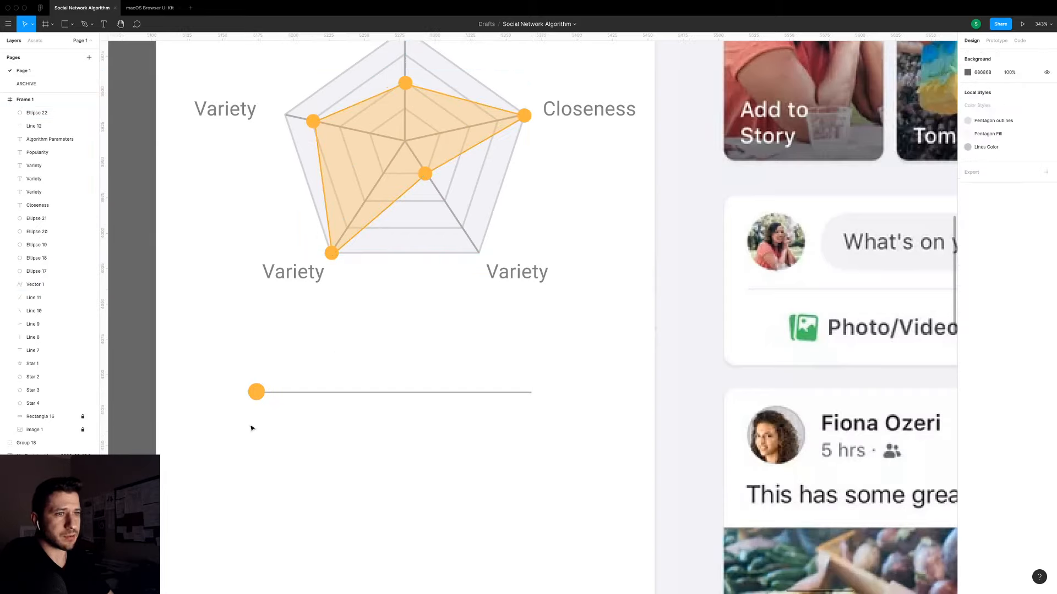
Duplicate the orange circle four times along the line at 35 px intervals, and move the last copy onto the line's far end.
{"action": "left_click", "coordinate": [257, 392]}
{"action": "left_click_drag", "start_coordinate": [257, 392], "coordinate": [309, 394]}
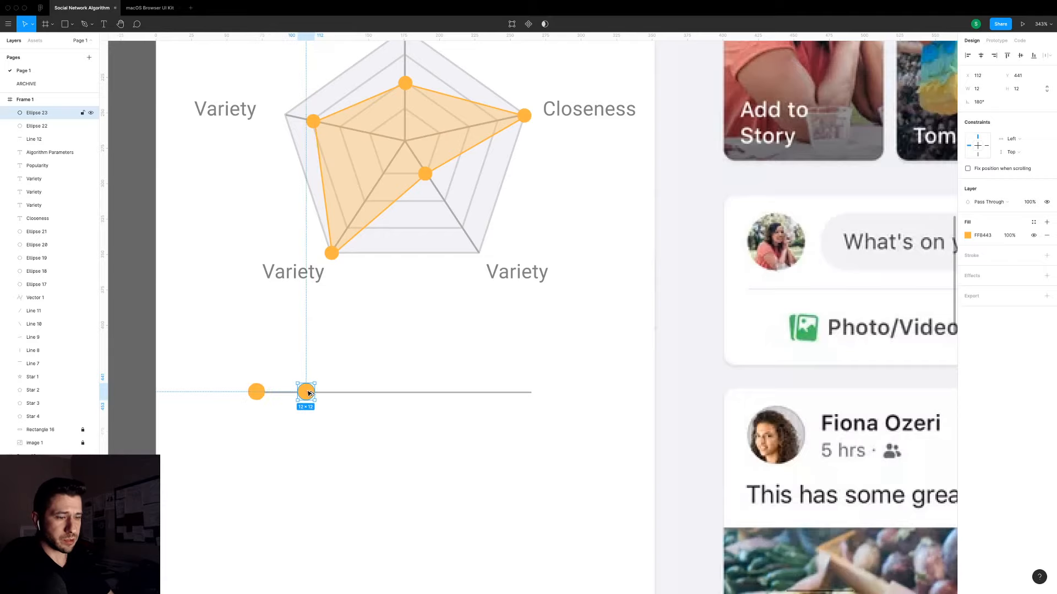
{"action": "key", "text": "super+d"}
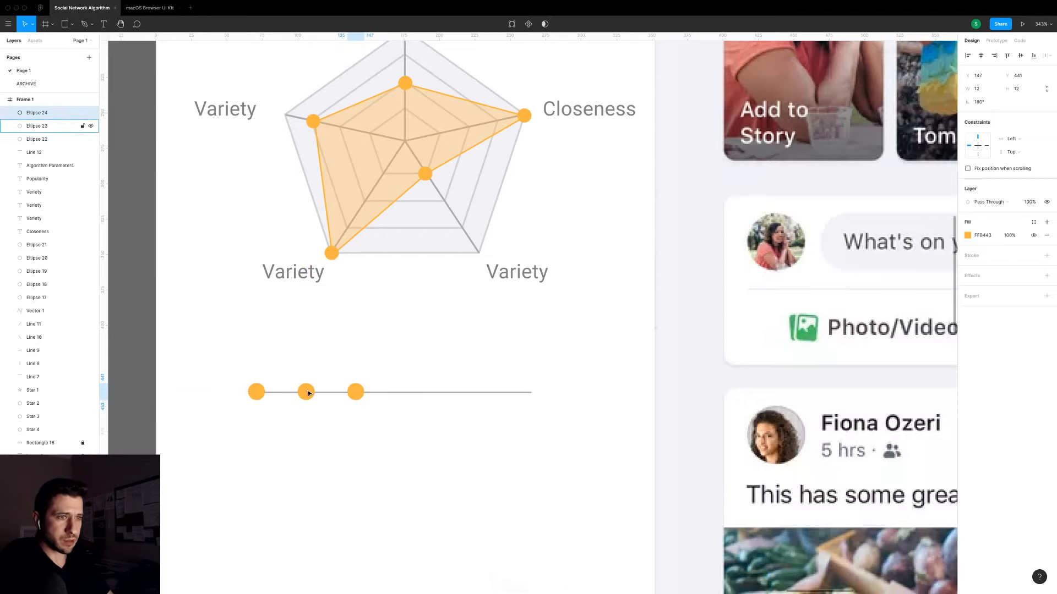
{"action": "key", "text": "super+d"}
{"action": "key", "text": "super+d"}
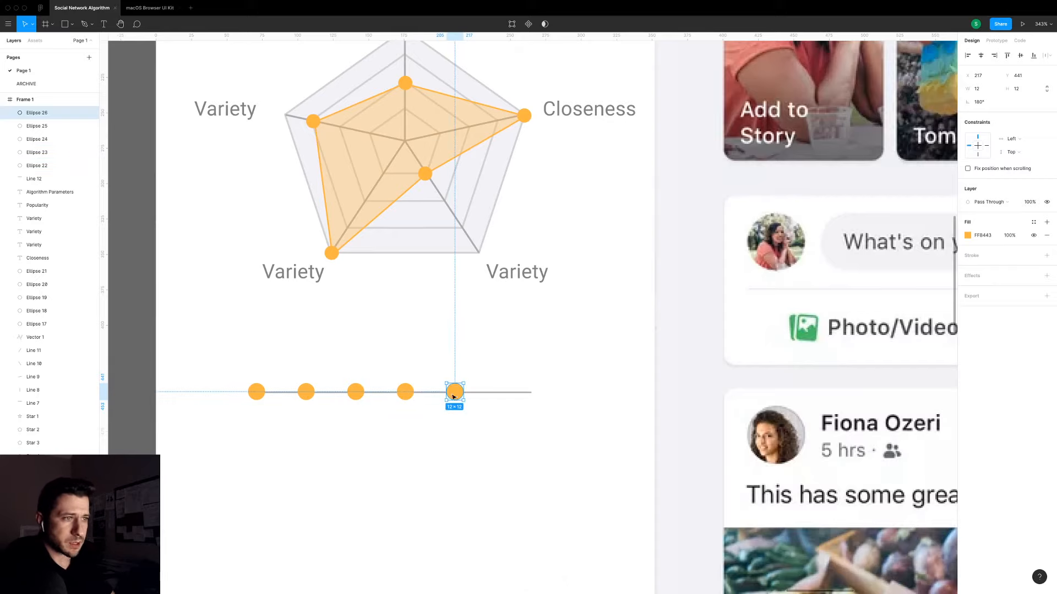
{"action": "left_click_drag", "start_coordinate": [457, 395], "coordinate": [534, 394]}
Set the width of the horizontal line below the radar chart to 196.
{"action": "left_click", "coordinate": [489, 393]}
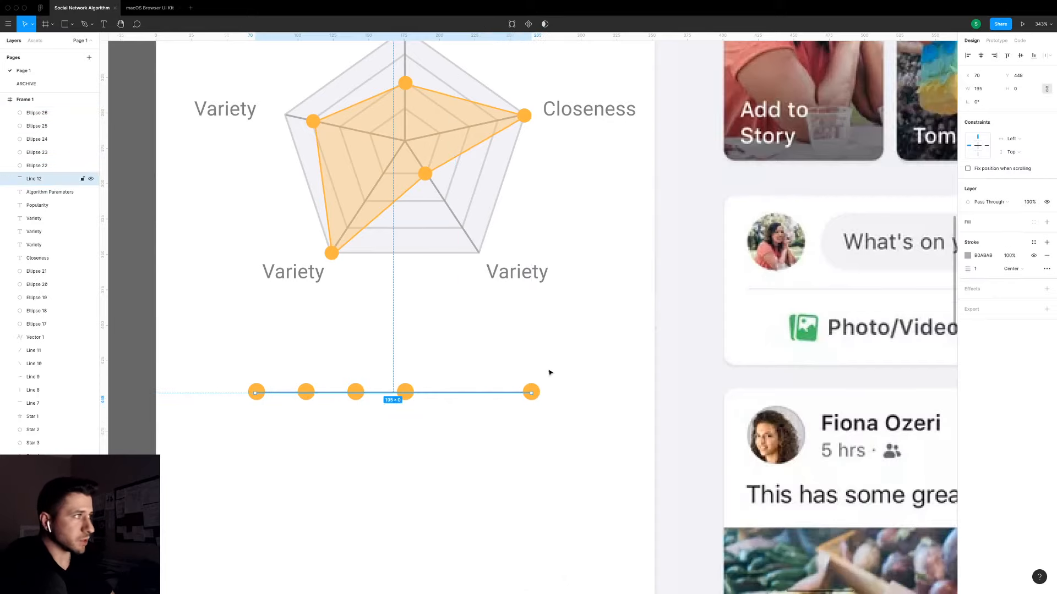
{"action": "left_click", "coordinate": [993, 89]}
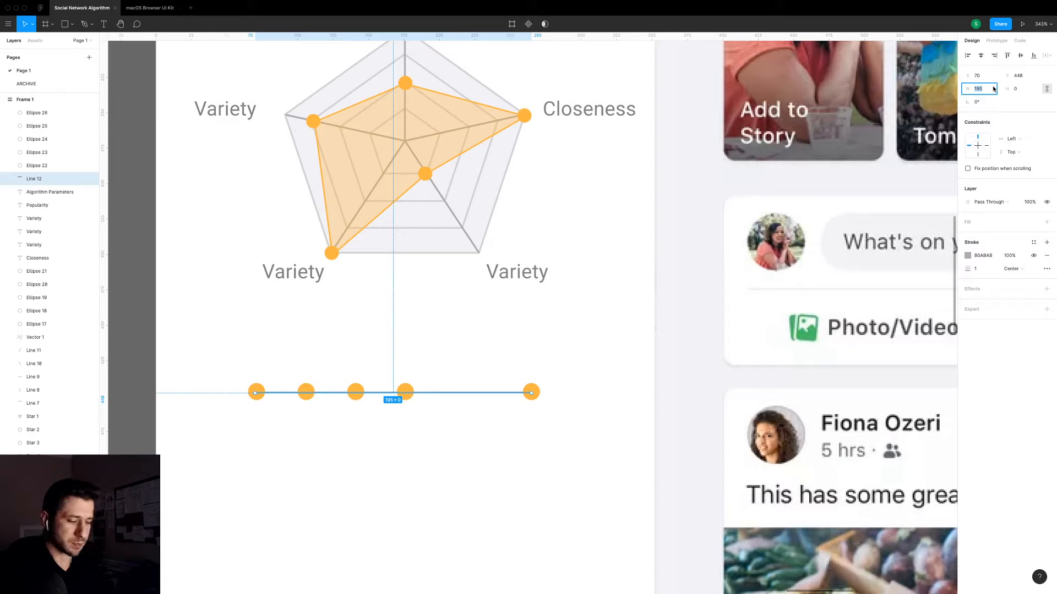
{"action": "type", "text": "196"}
{"action": "key", "text": "Return"}
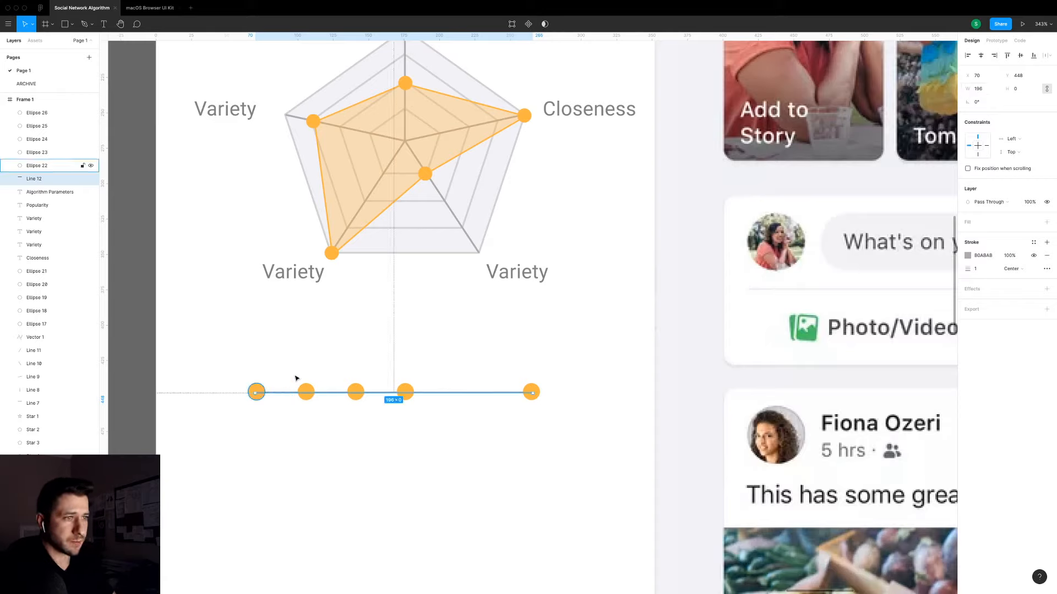
Tidy up the five circles on the line and set their horizontal spacing to 36.
{"action": "left_click_drag", "start_coordinate": [245, 409], "coordinate": [556, 389]}
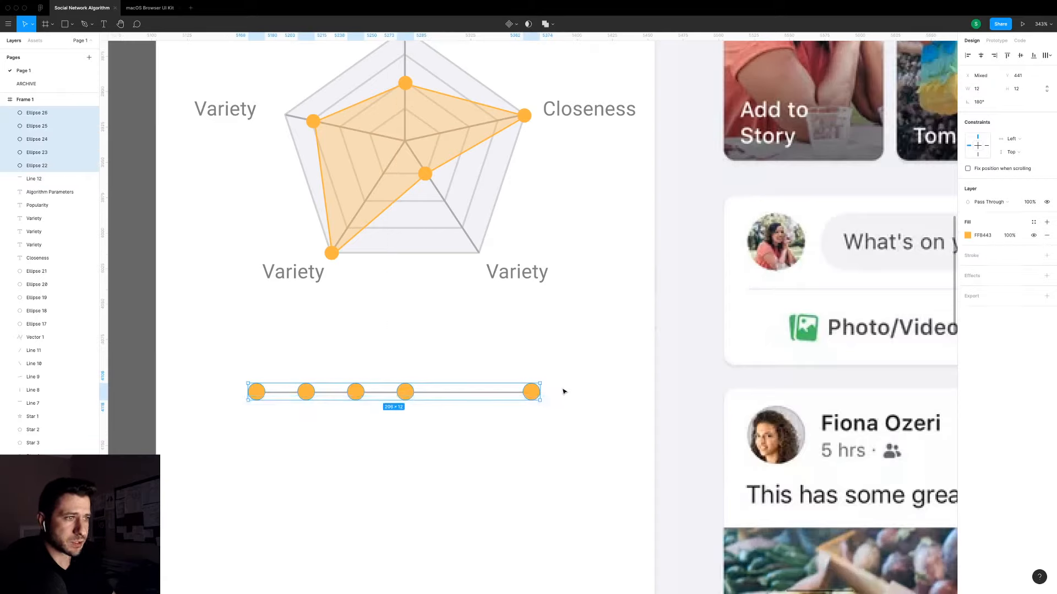
{"action": "left_click", "coordinate": [1046, 55]}
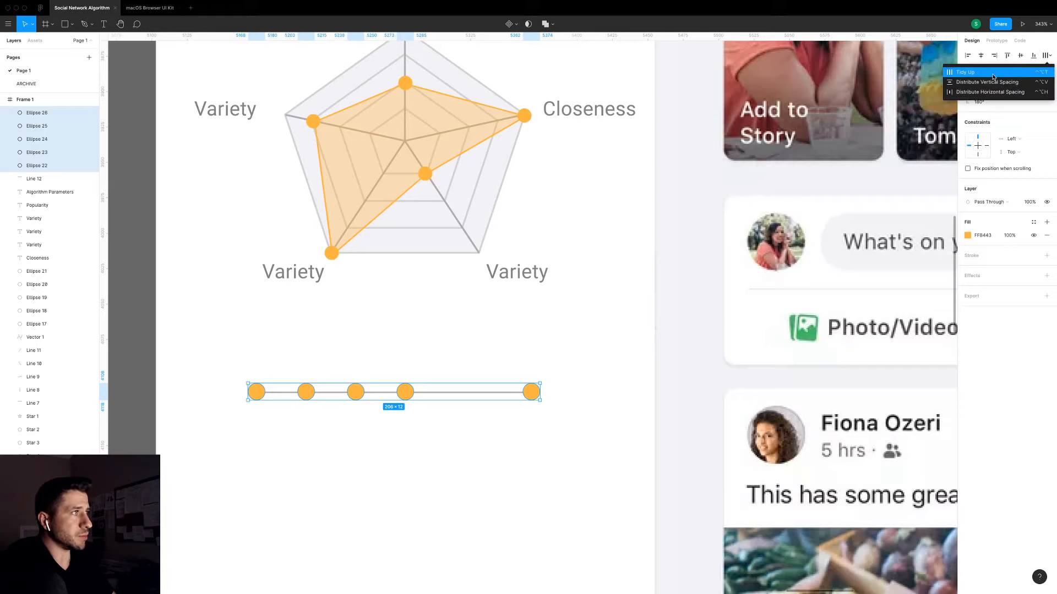
{"action": "left_click", "coordinate": [993, 77]}
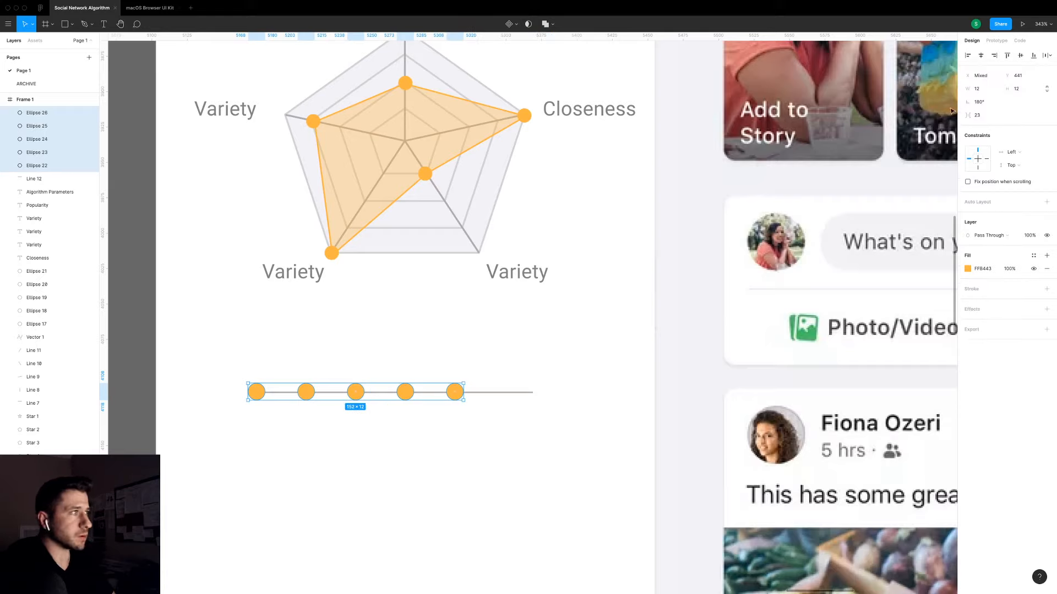
{"action": "left_click_drag", "start_coordinate": [967, 111], "coordinate": [979, 110]}
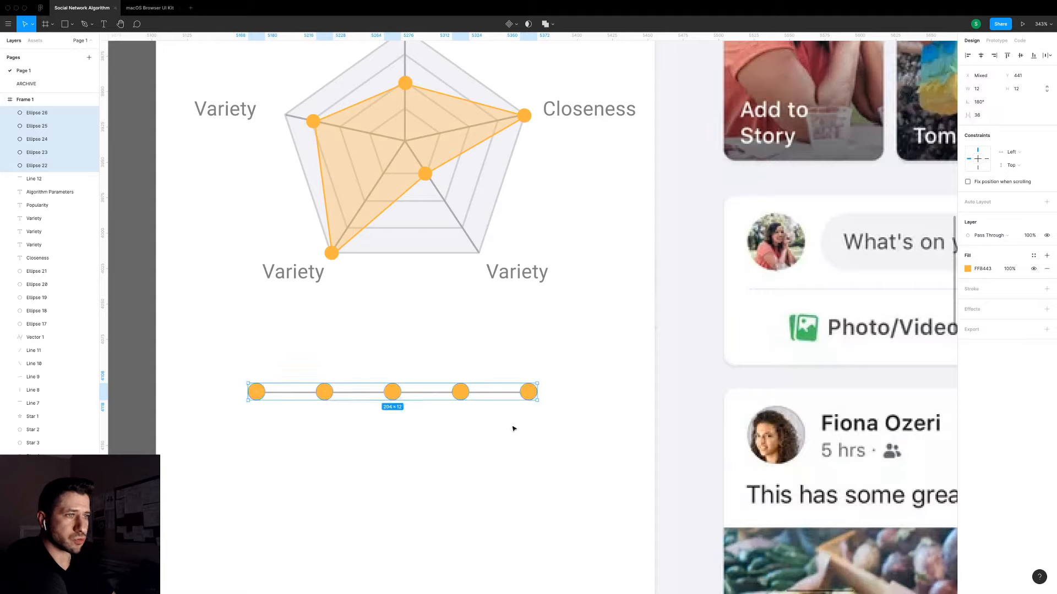
{"action": "key", "text": "shift+Down"}
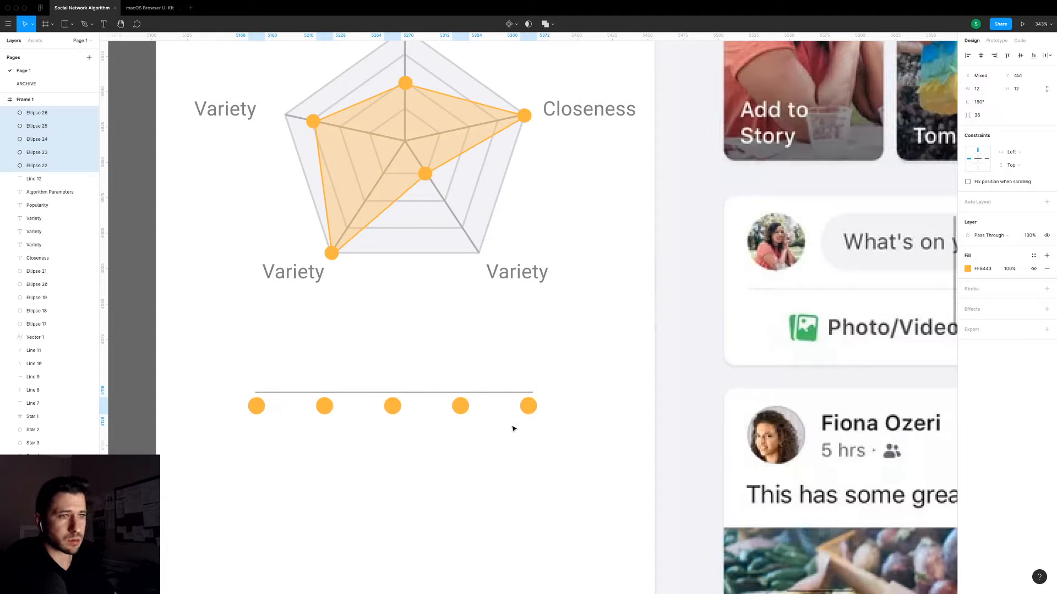
{"action": "key", "text": "shift+Up"}
{"action": "left_click", "coordinate": [511, 429]}
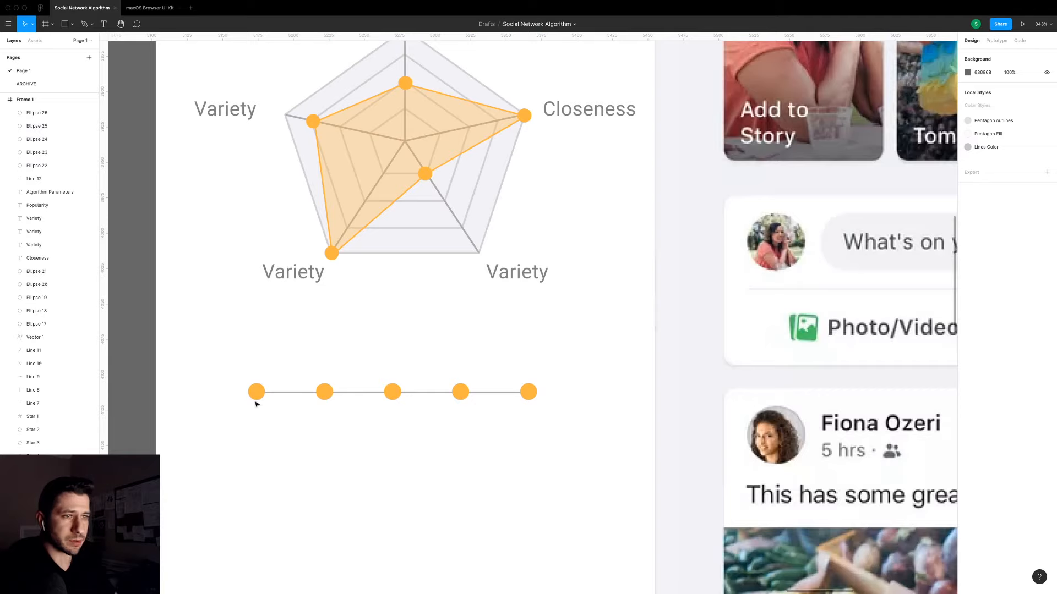
Move the row of five circles up to y 435 so it rests just above the line.
{"action": "left_click_drag", "start_coordinate": [245, 408], "coordinate": [531, 388]}
{"action": "key", "text": "shift+Up"}
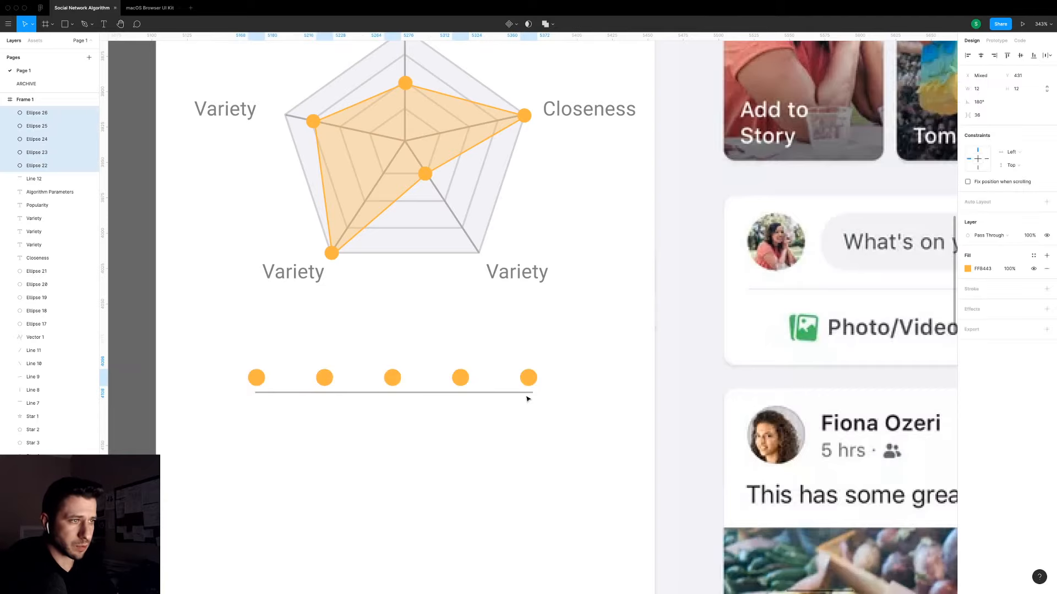
{"action": "key", "text": "Down"}
{"action": "key", "text": "Down"}
{"action": "key", "text": "Down"}
{"action": "key", "text": "Down"}
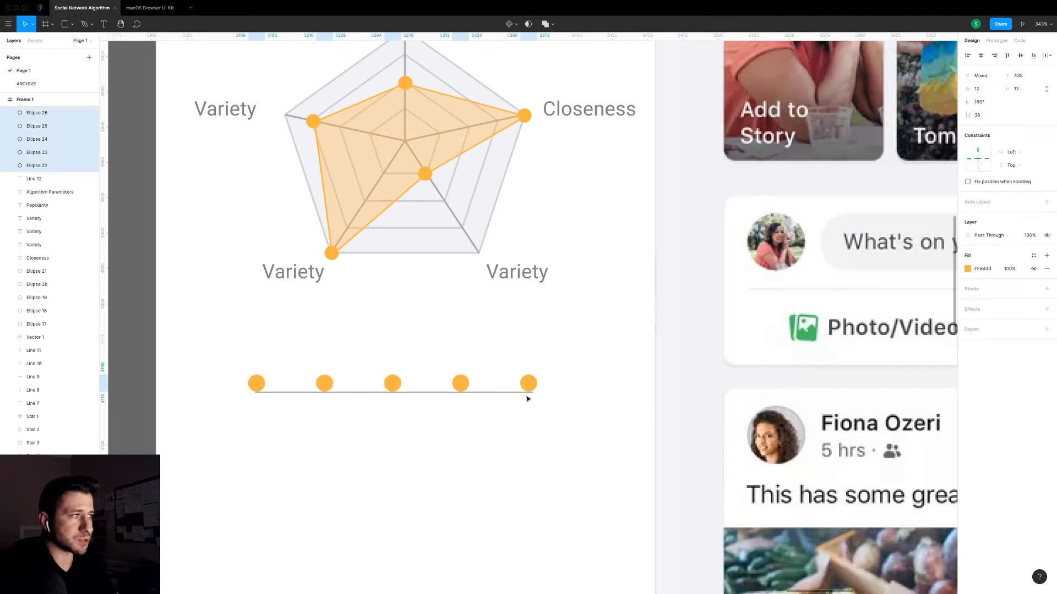
Set the horizontal spacing between the five circles to 37 and deselect them.
{"action": "left_click", "coordinate": [988, 116]}
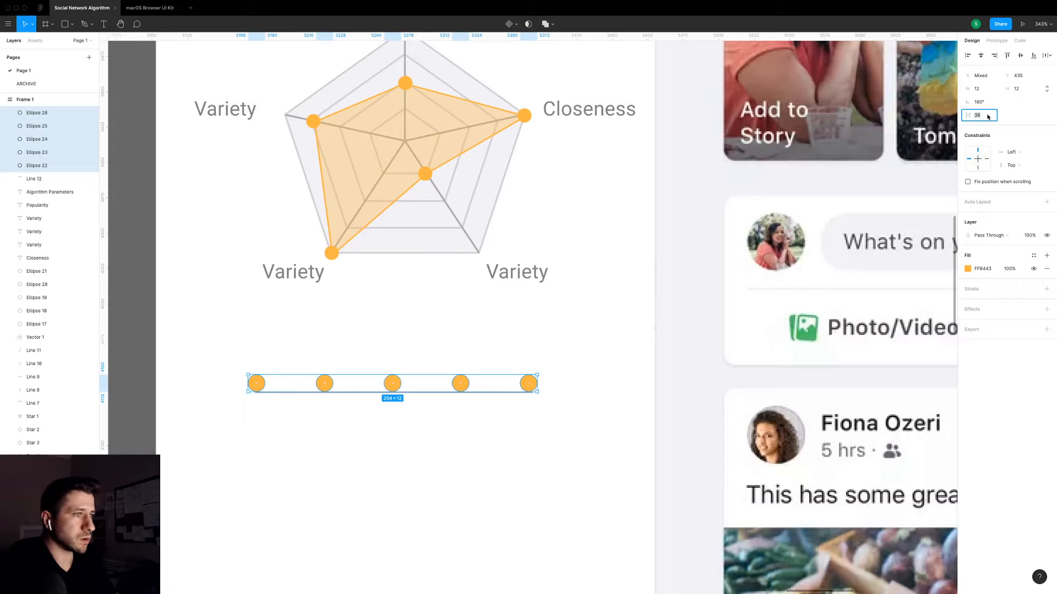
{"action": "key", "text": "Up"}
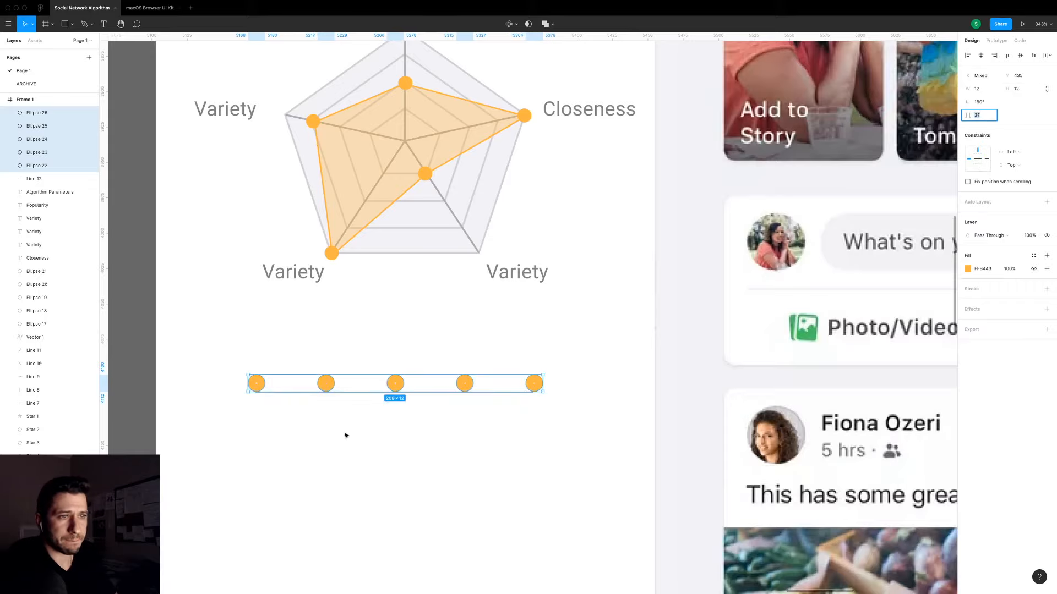
{"action": "left_click", "coordinate": [346, 436]}
Move the line to x 71 so its starting end lines up with the first circle's center.
{"action": "scroll", "coordinate": [264, 396], "scroll_direction": "up", "scroll_amount": 10}
{"action": "scroll", "coordinate": [299, 309], "scroll_direction": "down", "scroll_amount": 3}
{"action": "left_click", "coordinate": [302, 307]}
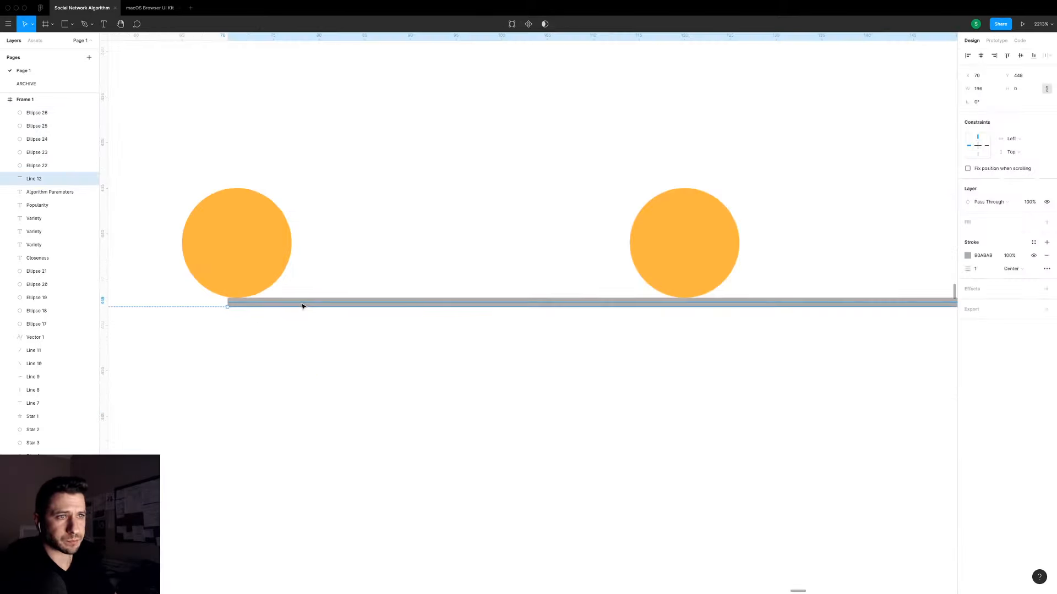
{"action": "left_click_drag", "start_coordinate": [302, 306], "coordinate": [310, 305]}
Examine how the line's center and far end align with the centers of the circles above it.
{"action": "scroll", "coordinate": [730, 347], "scroll_direction": "right", "scroll_amount": 9}
{"action": "scroll", "coordinate": [729, 347], "scroll_direction": "up", "scroll_amount": 1}
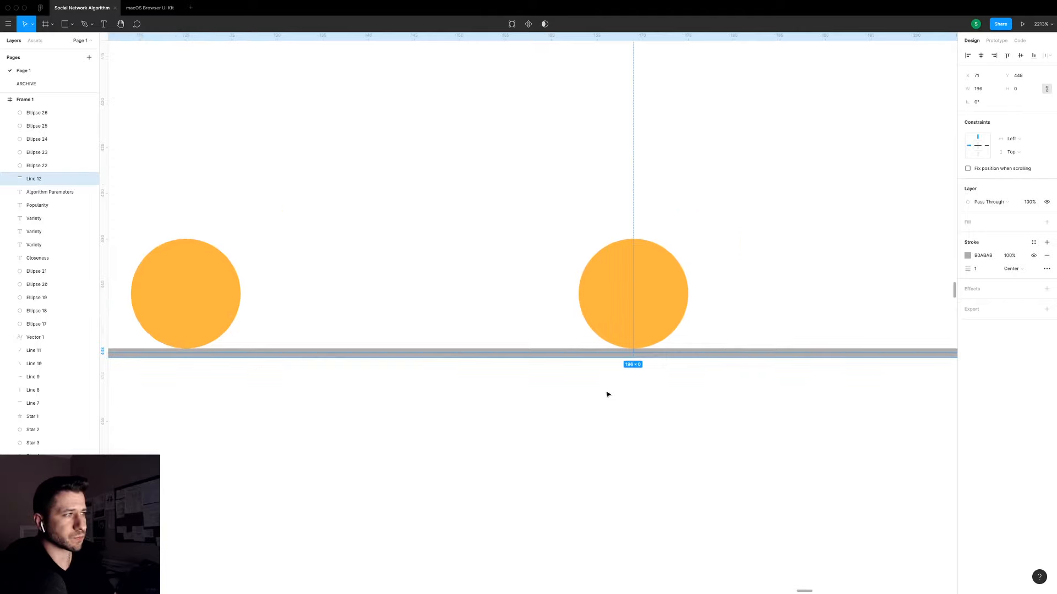
{"action": "scroll", "coordinate": [551, 398], "scroll_direction": "left", "scroll_amount": 4}
{"action": "key", "text": "XF86MonBrightnessDown"}
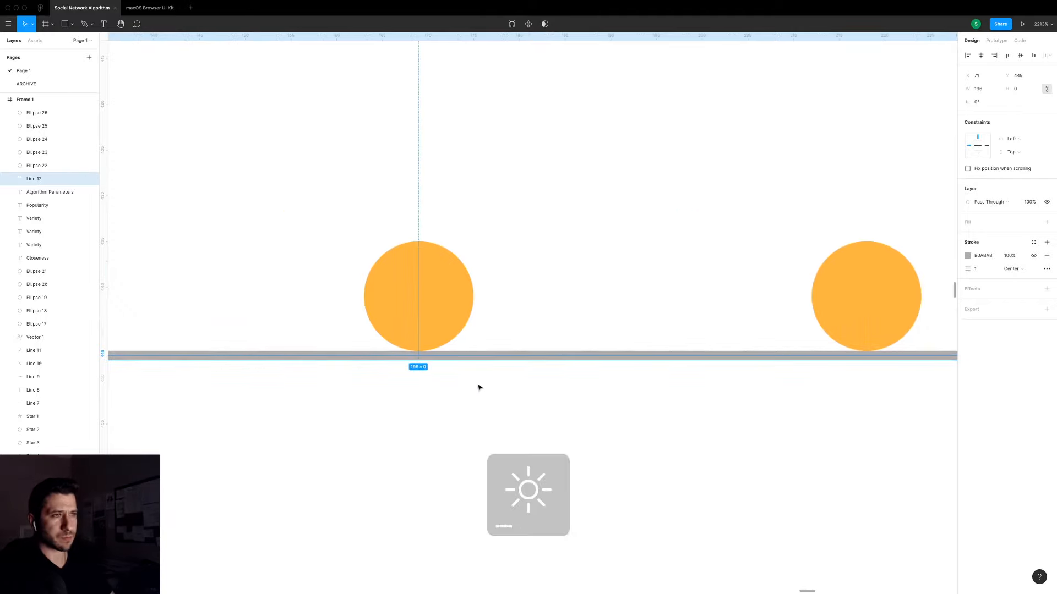
{"action": "scroll", "coordinate": [429, 377], "scroll_direction": "right", "scroll_amount": 1}
{"action": "scroll", "coordinate": [760, 373], "scroll_direction": "left", "scroll_amount": 1}
{"action": "scroll", "coordinate": [563, 385], "scroll_direction": "right", "scroll_amount": 4}
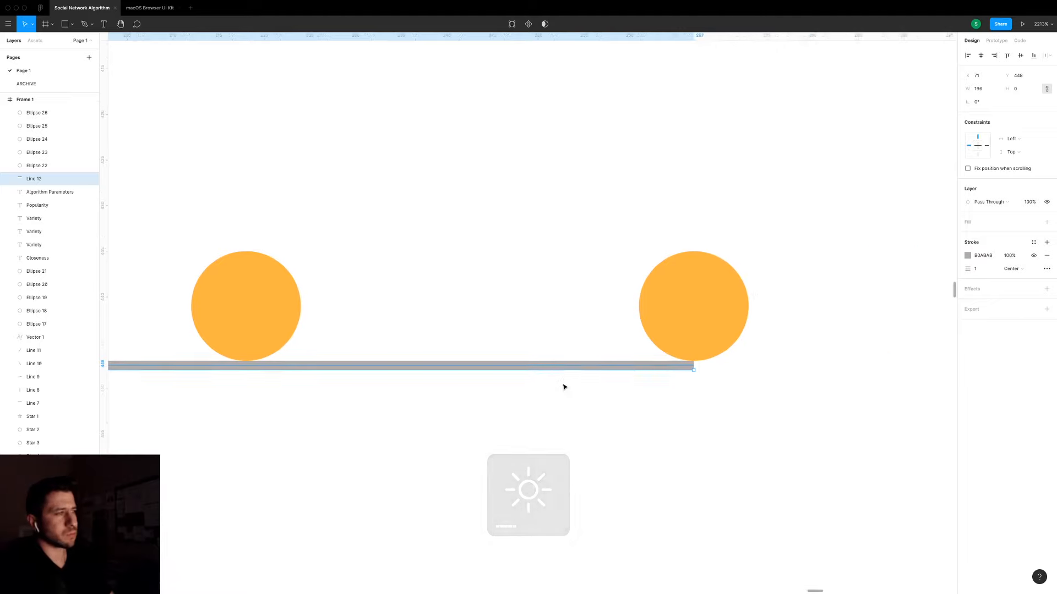
{"action": "scroll", "coordinate": [516, 417], "scroll_direction": "down", "scroll_amount": 5}
{"action": "scroll", "coordinate": [556, 432], "scroll_direction": "up", "scroll_amount": 2}
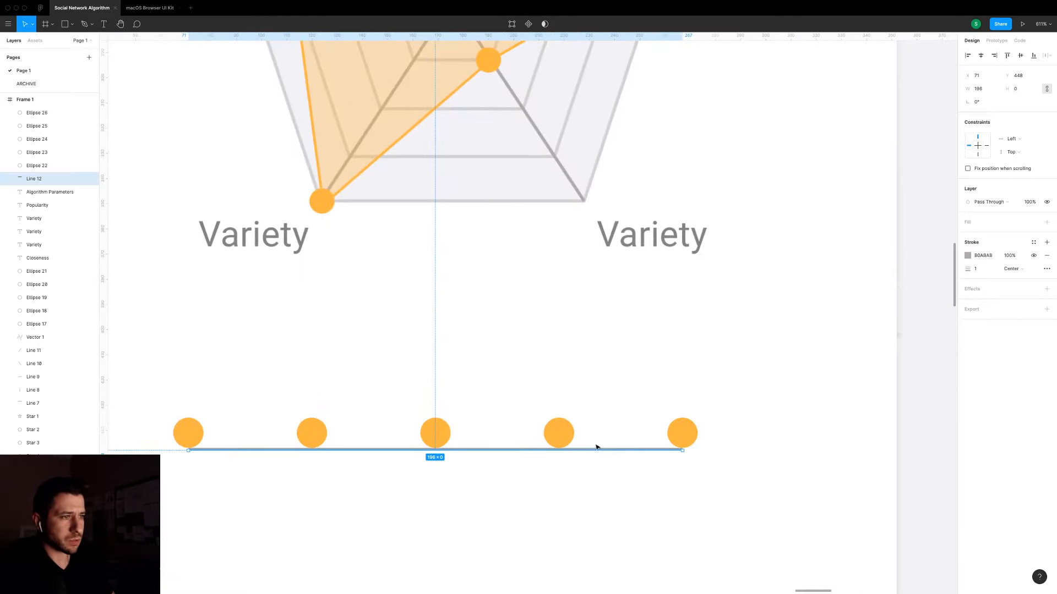
Move the grey horizontal line up so it runs through the centres of the five orange circles.
{"action": "left_click_drag", "start_coordinate": [610, 451], "coordinate": [615, 438]}
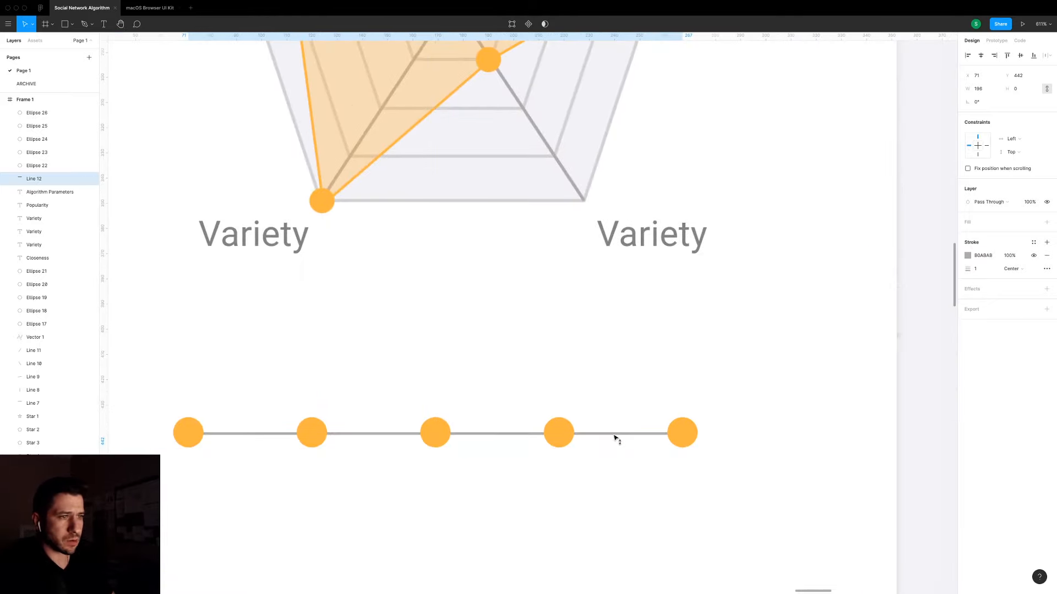
{"action": "scroll", "coordinate": [389, 489], "scroll_direction": "down", "scroll_amount": 3}
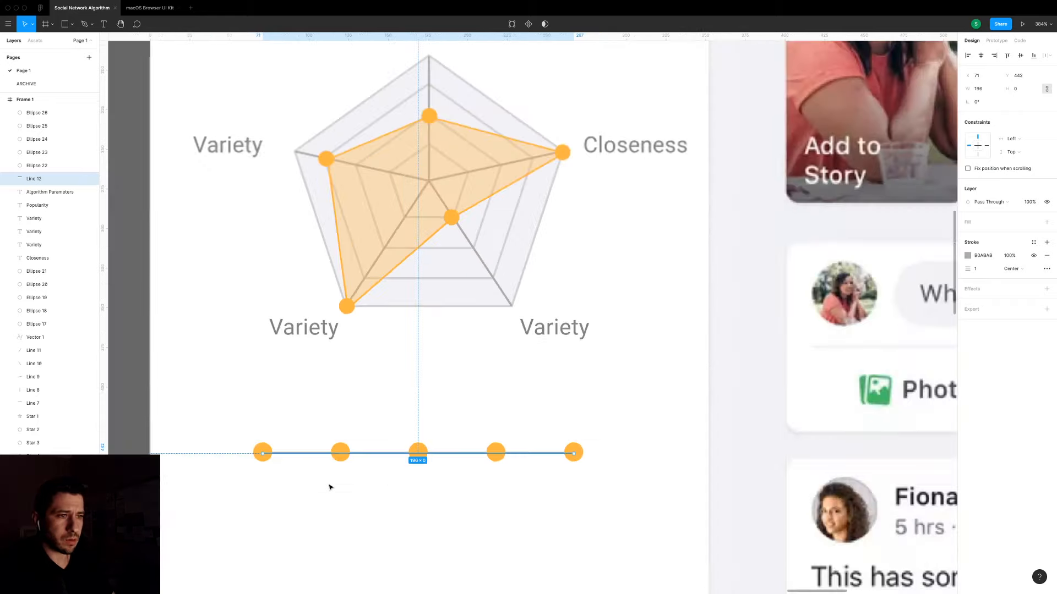
{"action": "left_click", "coordinate": [232, 478]}
Resize the five orange circles on the line to 8 × 8, keeping them centred on it.
{"action": "left_click_drag", "start_coordinate": [553, 475], "coordinate": [614, 460]}
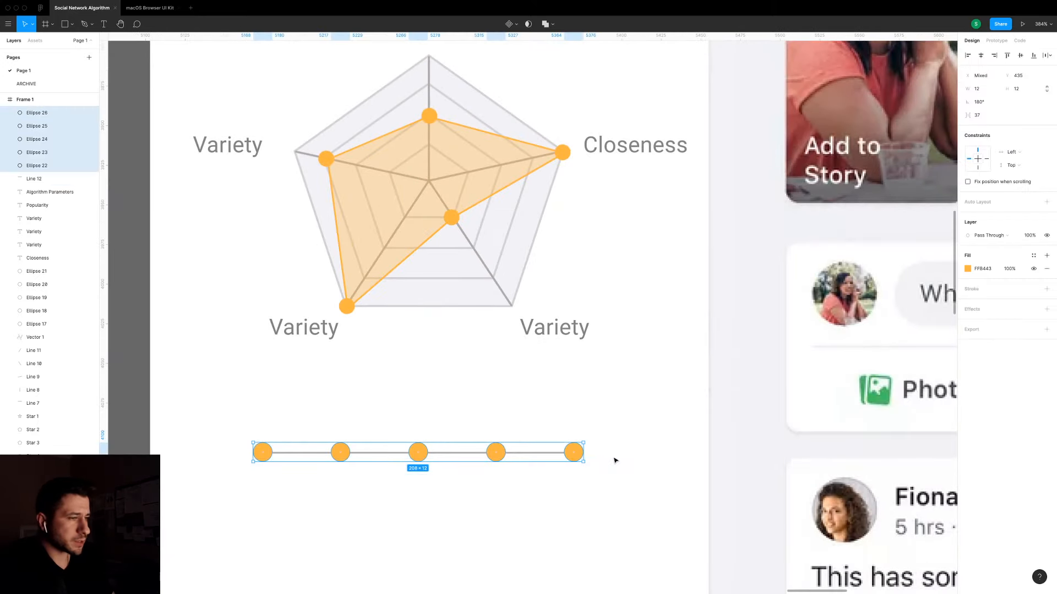
{"action": "left_click", "coordinate": [564, 477]}
{"action": "left_click_drag", "start_coordinate": [243, 478], "coordinate": [600, 462]}
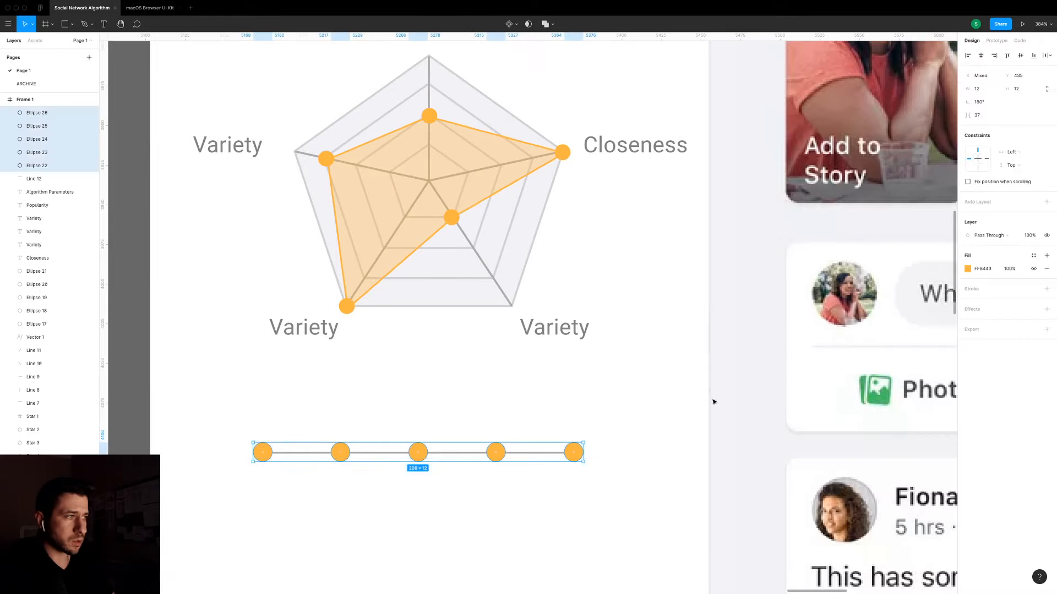
{"action": "left_click", "coordinate": [1029, 90]}
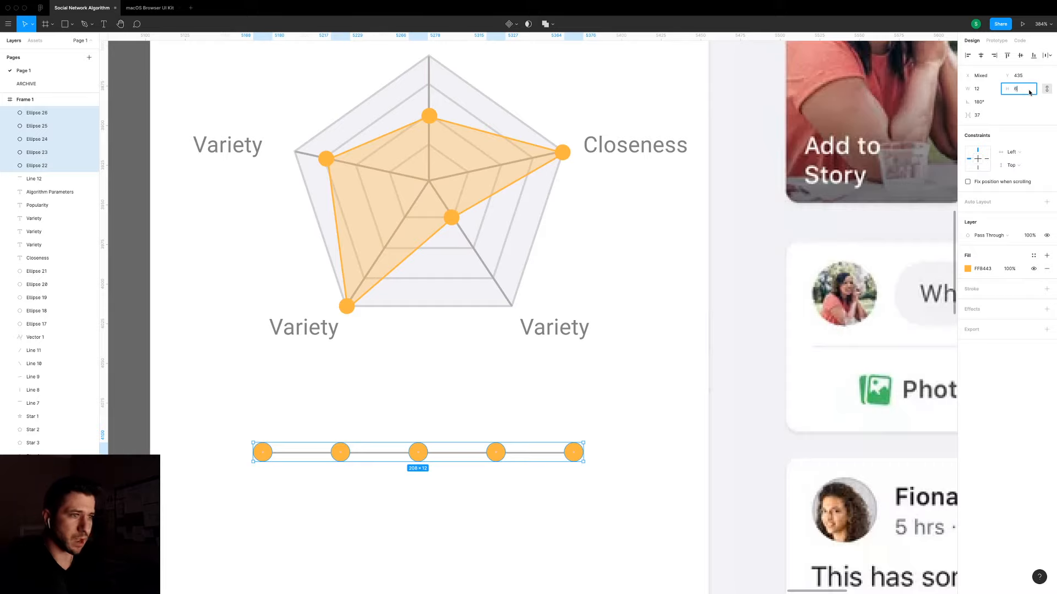
{"action": "key", "text": "Return"}
{"action": "left_click", "coordinate": [1029, 91]}
{"action": "key", "text": "Up"}
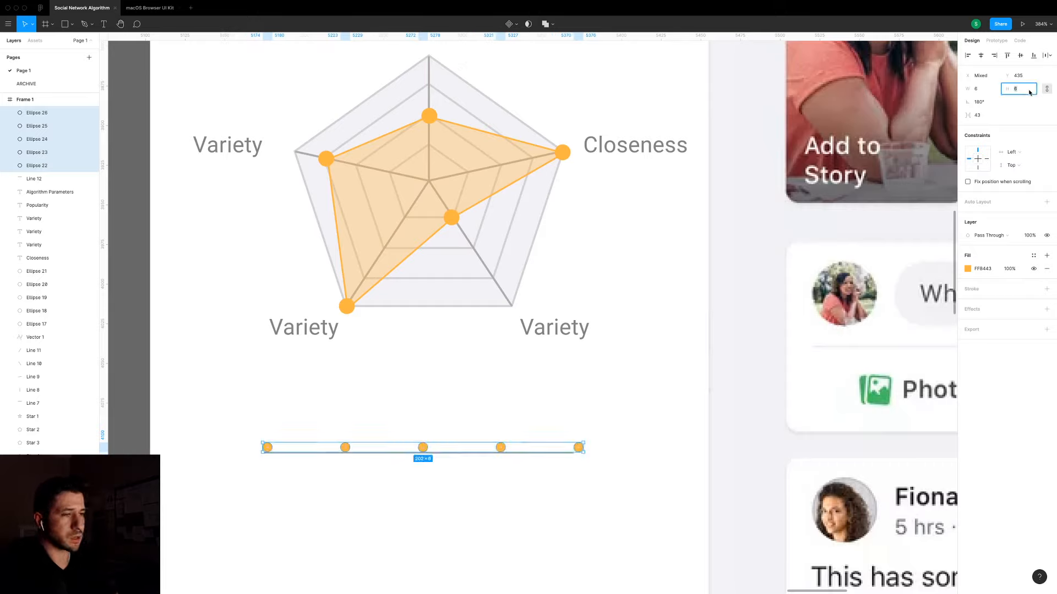
{"action": "key", "text": "Up"}
{"action": "key", "text": "Return"}
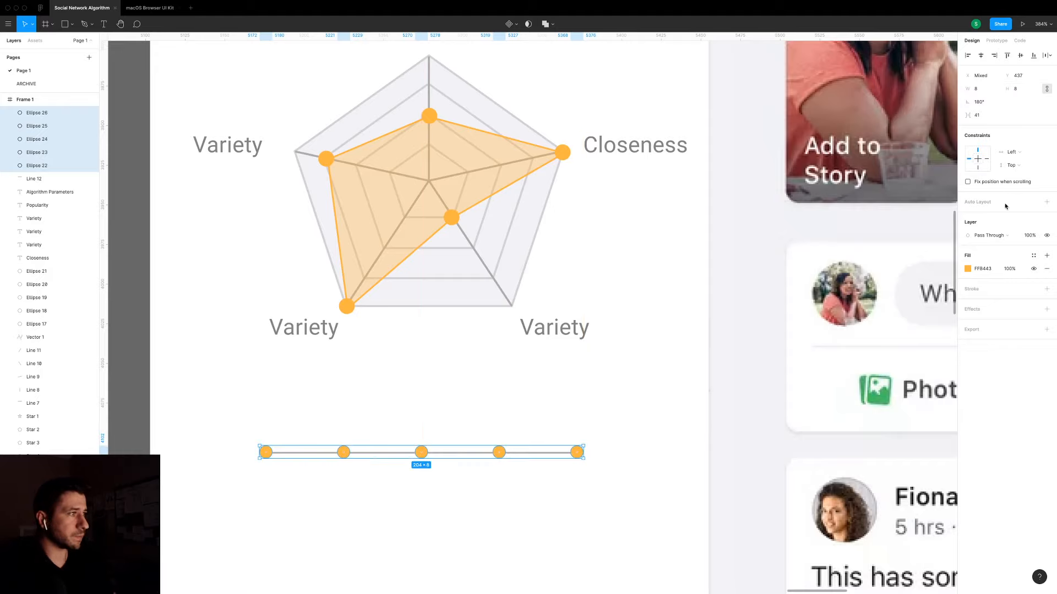
Fill the five circles with the pale grey F0EFF4 sampled from the neighbouring background.
{"action": "key", "text": "i"}
{"action": "left_click", "coordinate": [714, 337]}
{"action": "key", "text": "Escape"}
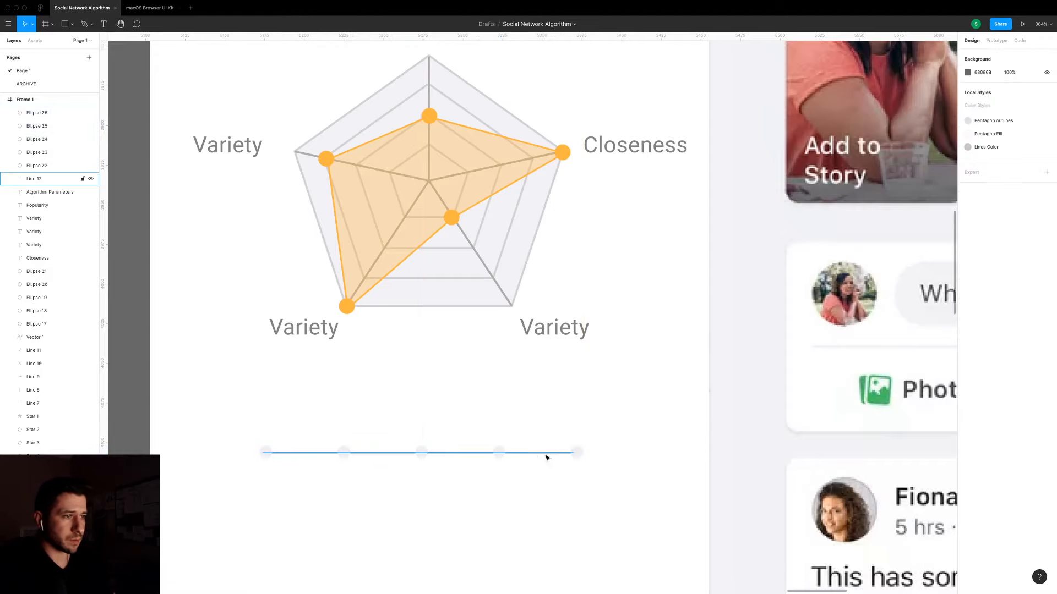
Recolour the stroke of the line connecting the circles to pale violet D3CEE7.
{"action": "left_click", "coordinate": [545, 456]}
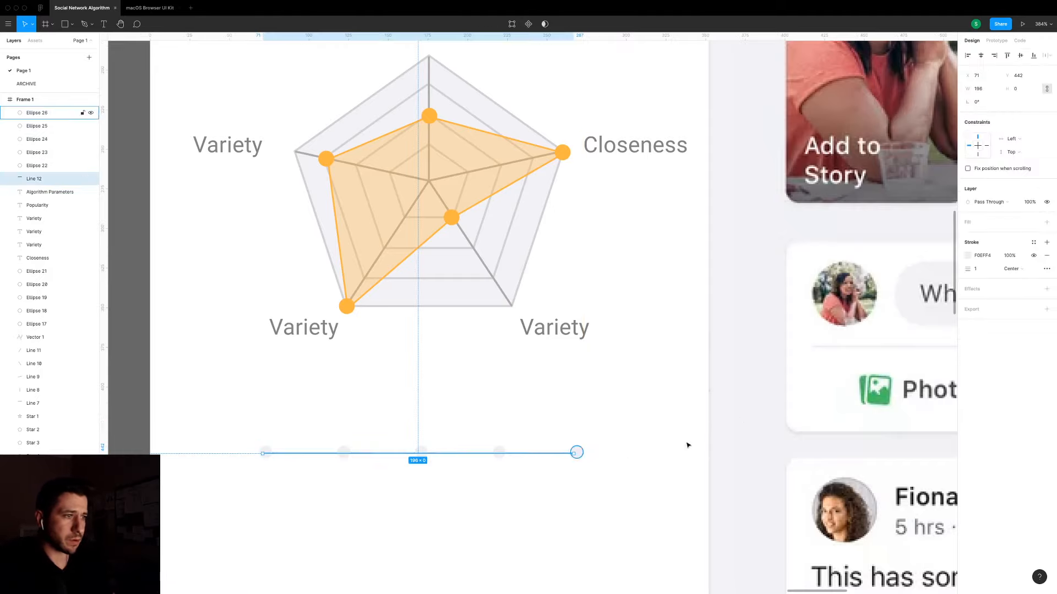
{"action": "key", "text": "Escape"}
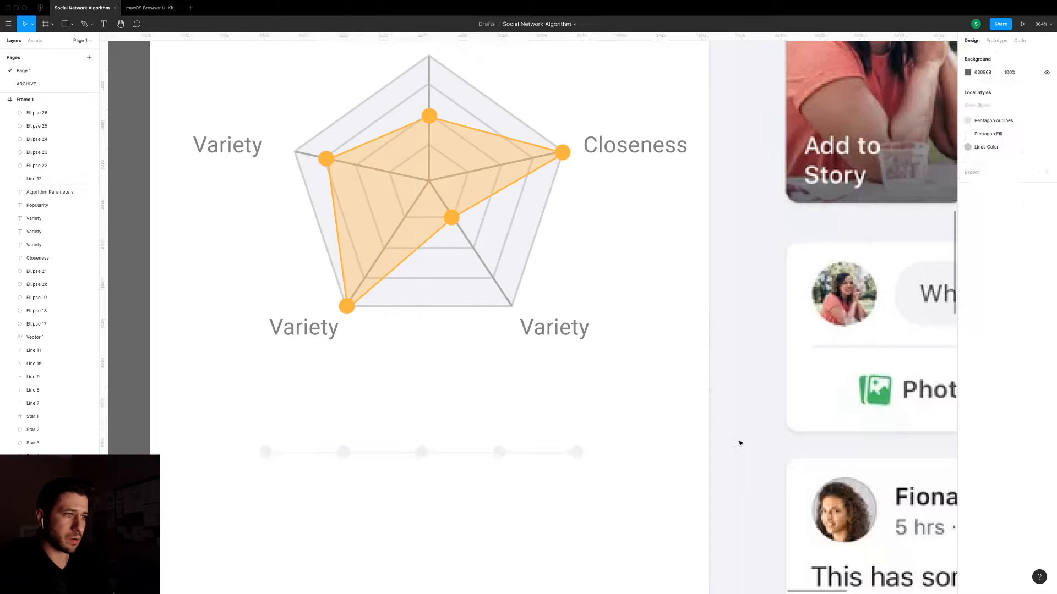
{"action": "left_click", "coordinate": [547, 458]}
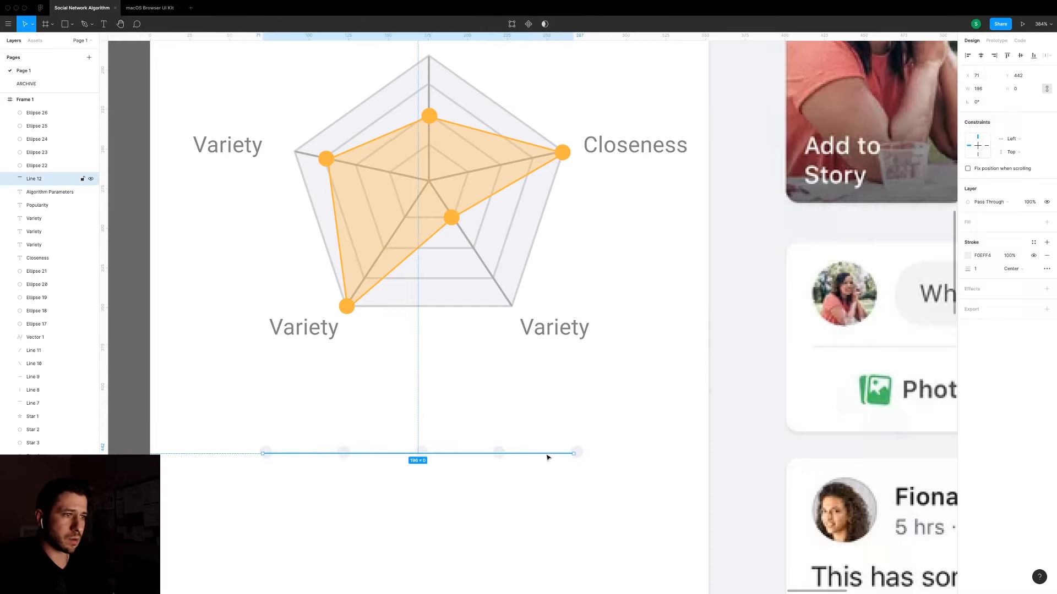
{"action": "left_click", "coordinate": [967, 256]}
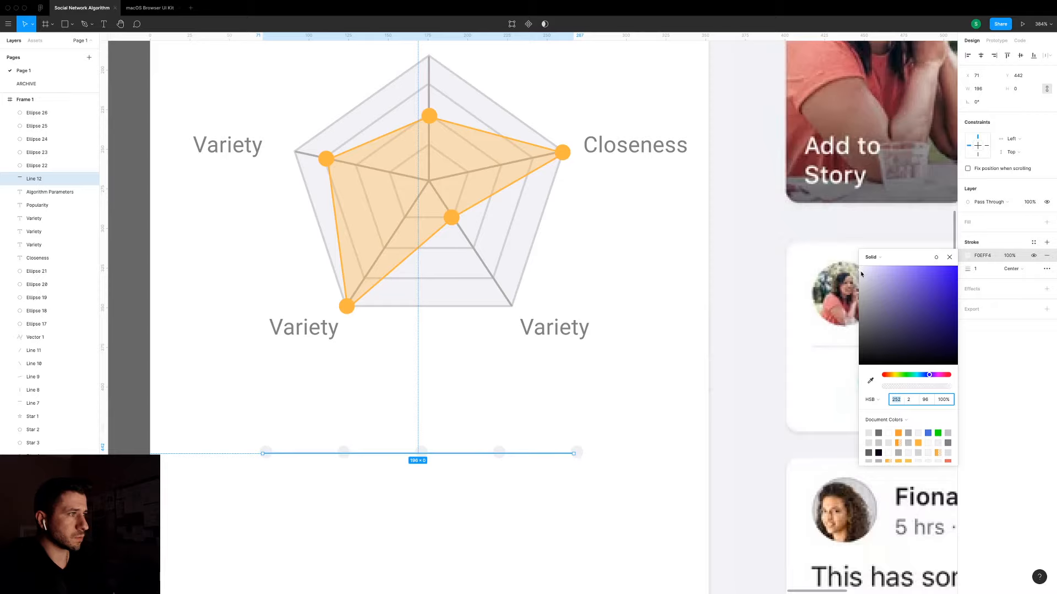
{"action": "mouse_move", "coordinate": [861, 272]}
{"action": "left_mouse_down"}
{"action": "mouse_move", "coordinate": [858, 289]}
{"action": "mouse_move", "coordinate": [864, 282]}
{"action": "left_mouse_up"}
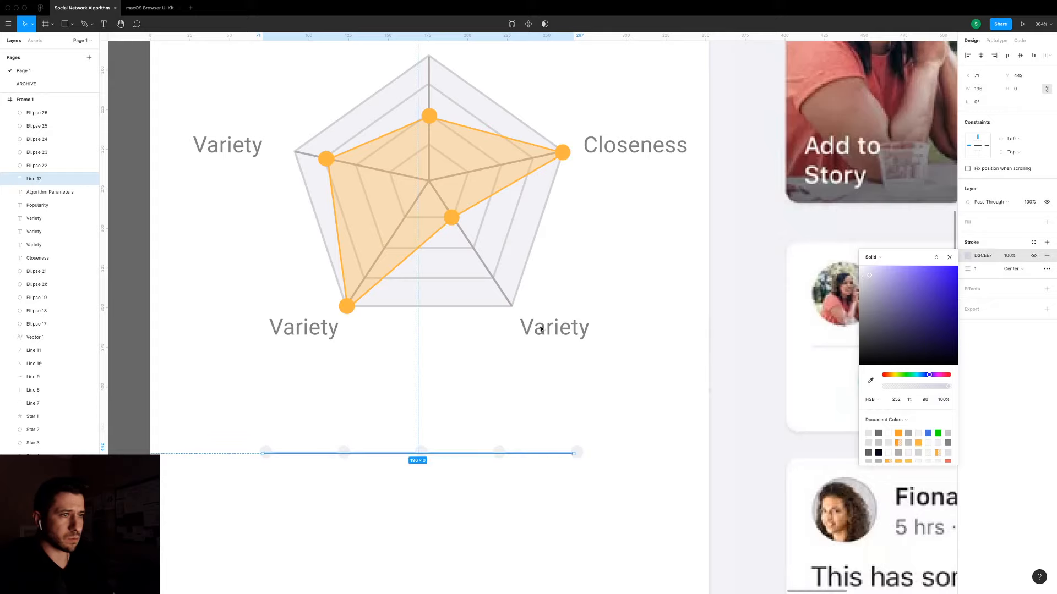
{"action": "left_click", "coordinate": [748, 325]}
Place a 10 × 10 copy of the radar chart's orange point over the first circle of the slider.
{"action": "left_click", "coordinate": [347, 308]}
{"action": "left_click_drag", "start_coordinate": [349, 308], "coordinate": [580, 453]}
{"action": "key", "text": "ctrl+z"}
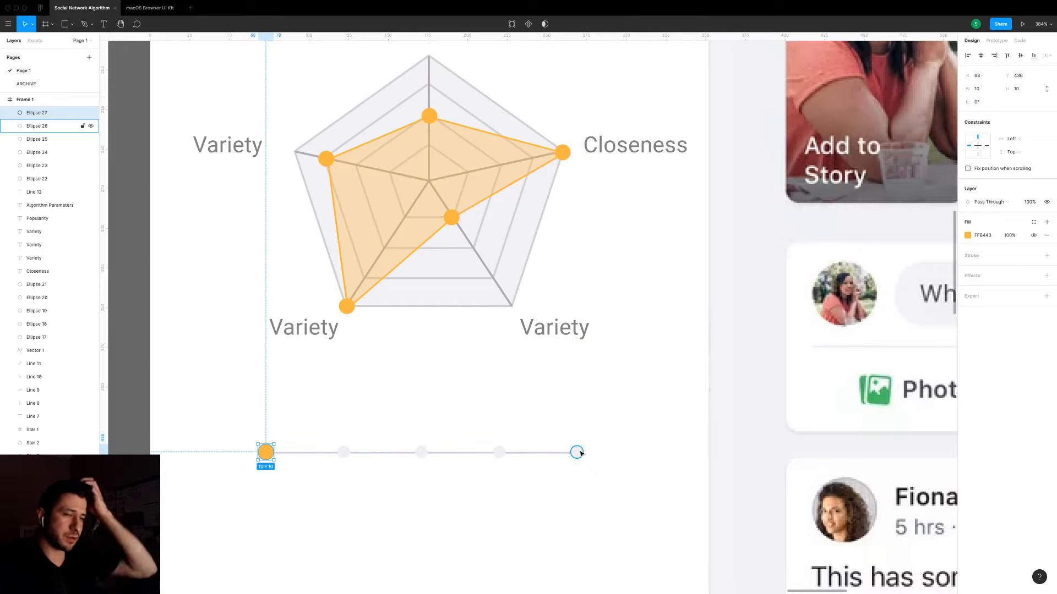
Duplicate the complete slider, including its line, circles and orange handle, directly below the original.
{"action": "left_click_drag", "start_coordinate": [165, 496], "coordinate": [664, 402]}
{"action": "left_click_drag", "start_coordinate": [500, 459], "coordinate": [507, 521]}
{"action": "scroll", "coordinate": [502, 454], "scroll_direction": "down", "scroll_amount": 2}
{"action": "left_click", "coordinate": [437, 510]}
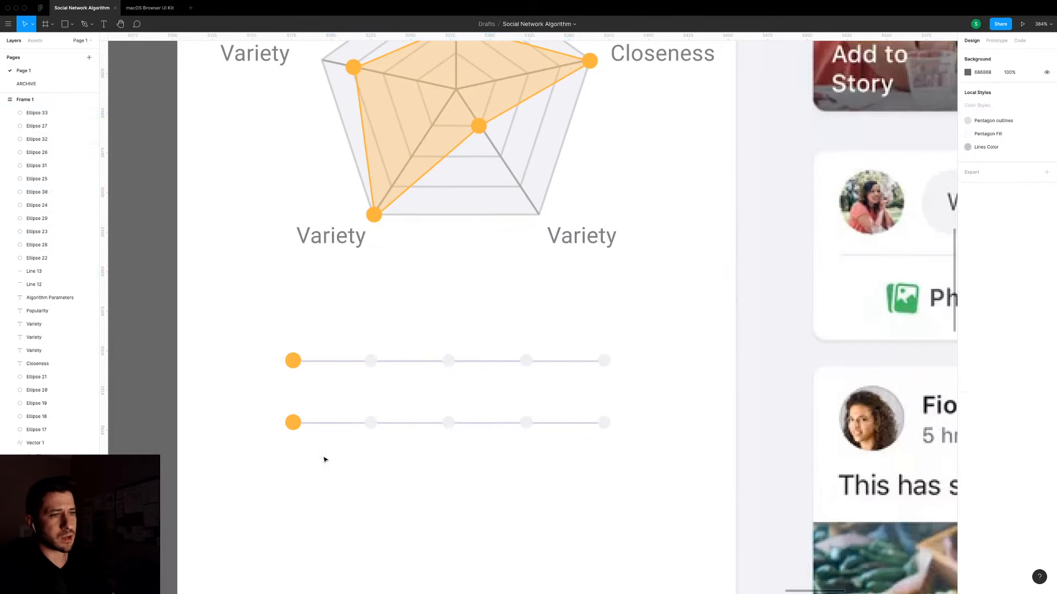
Delete the four pale circles after the orange handle on the lower slider.
{"action": "left_click", "coordinate": [373, 425]}
{"action": "left_click", "coordinate": [450, 424], "text": "shift"}
{"action": "left_click", "coordinate": [526, 422], "text": "shift"}
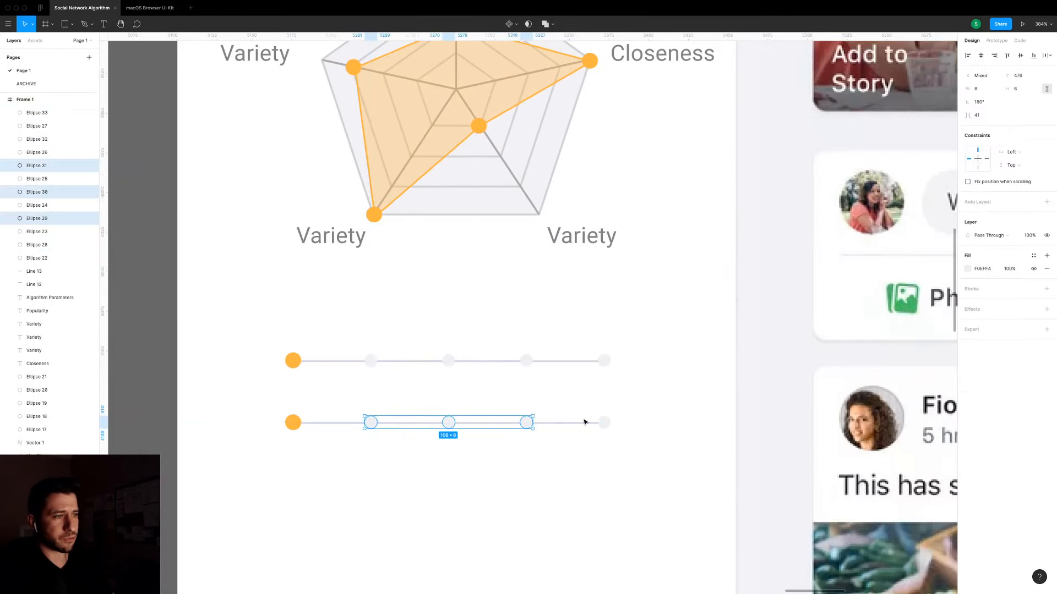
{"action": "left_click", "coordinate": [603, 423], "text": "shift"}
{"action": "key", "text": "Delete"}
{"action": "left_click", "coordinate": [404, 397]}
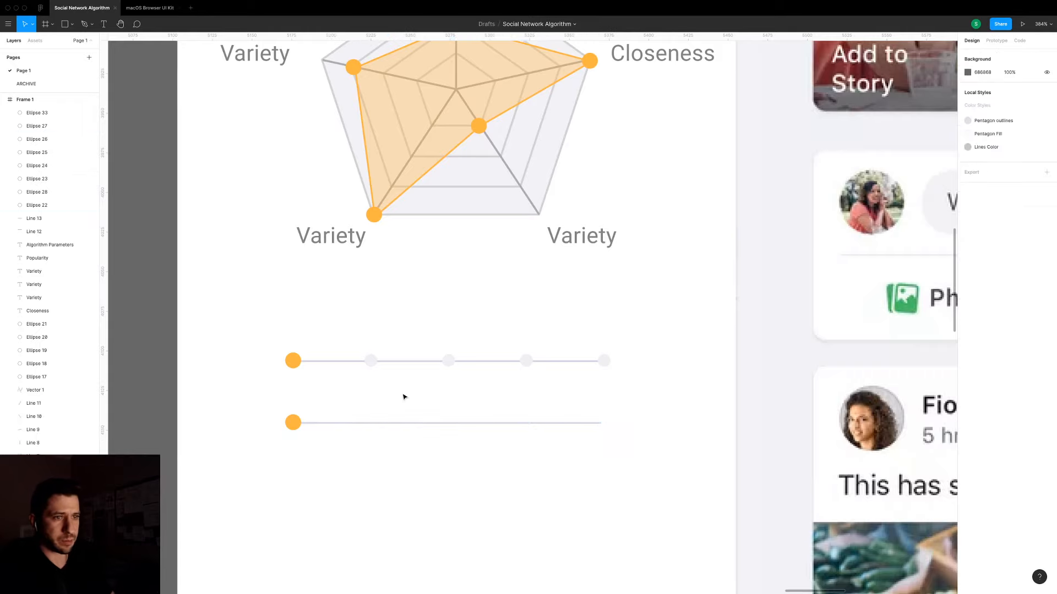
Move the lower slider's orange handle along the line to X 134.
{"action": "left_click_drag", "start_coordinate": [297, 422], "coordinate": [416, 424]}
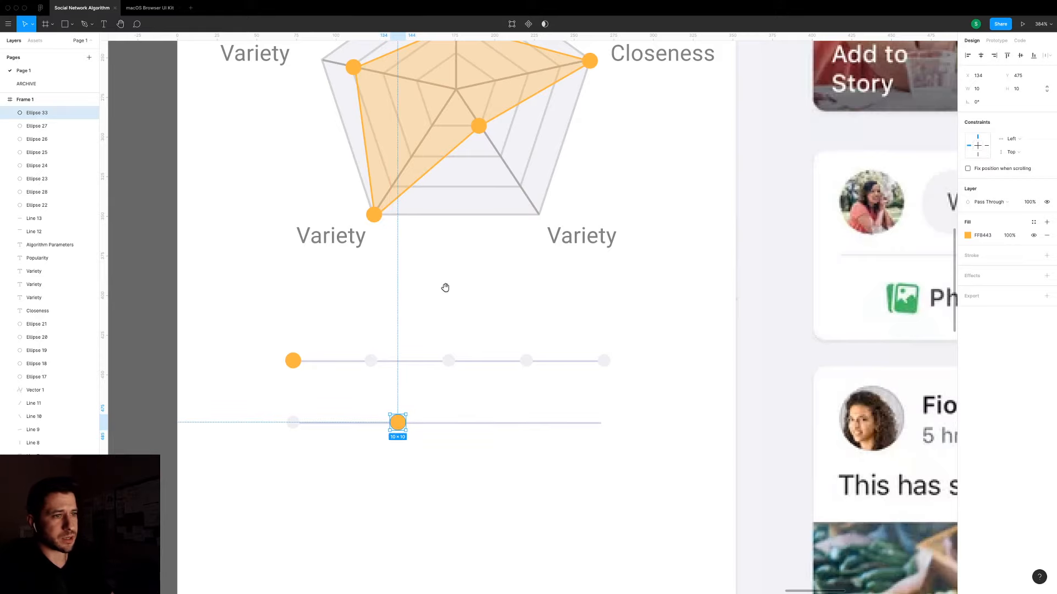
{"action": "scroll", "coordinate": [376, 312], "scroll_direction": "up", "scroll_amount": 3}
{"action": "scroll", "coordinate": [376, 311], "scroll_direction": "right", "scroll_amount": 1}
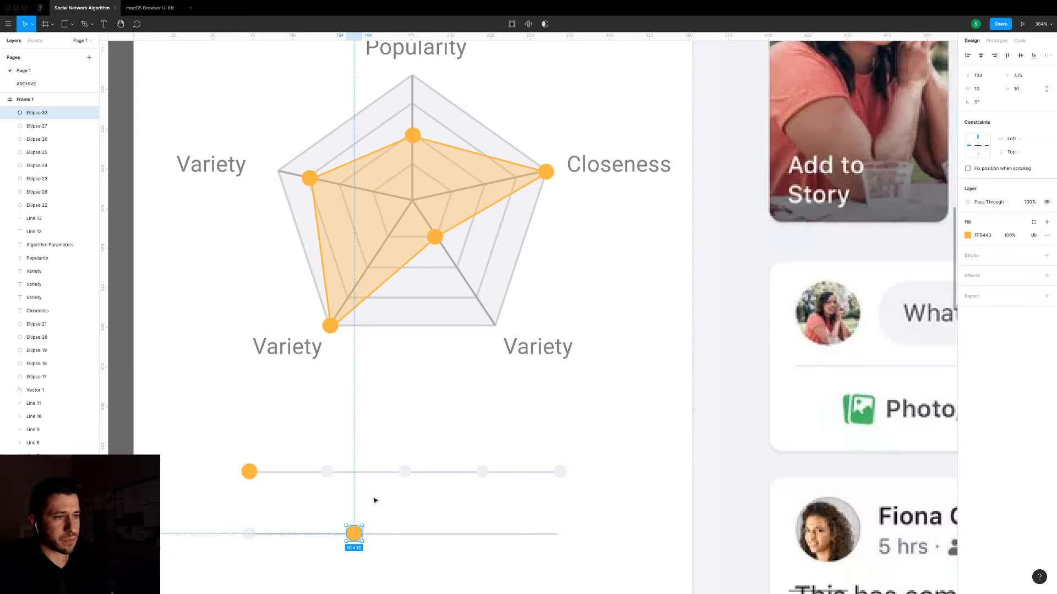
{"action": "left_click_drag", "start_coordinate": [221, 498], "coordinate": [319, 485]}
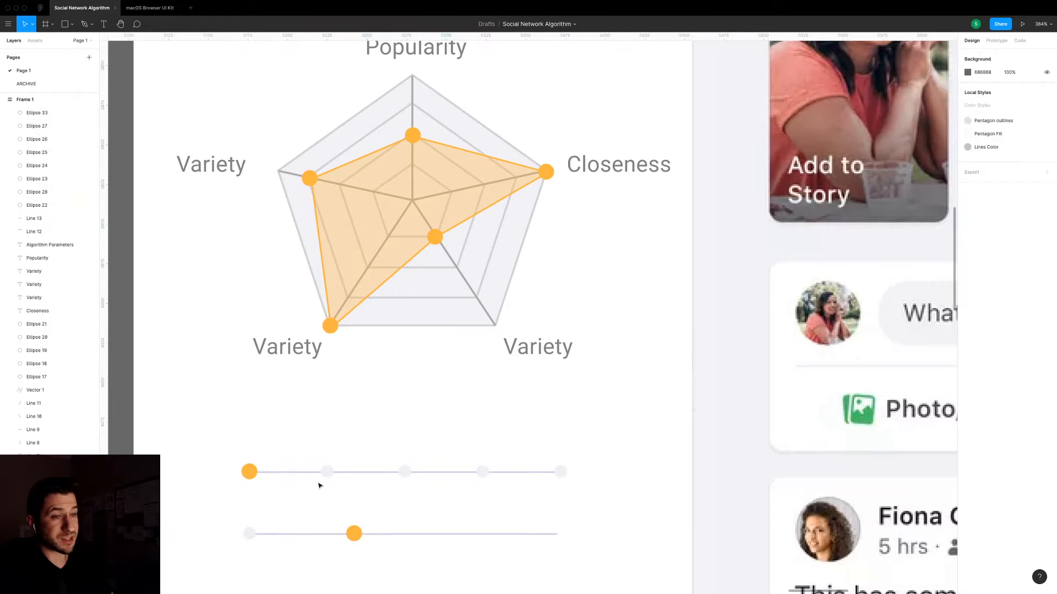
Select the four pale circles on the upper slider and change their fill to ECECEE.
{"action": "left_click", "coordinate": [328, 473]}
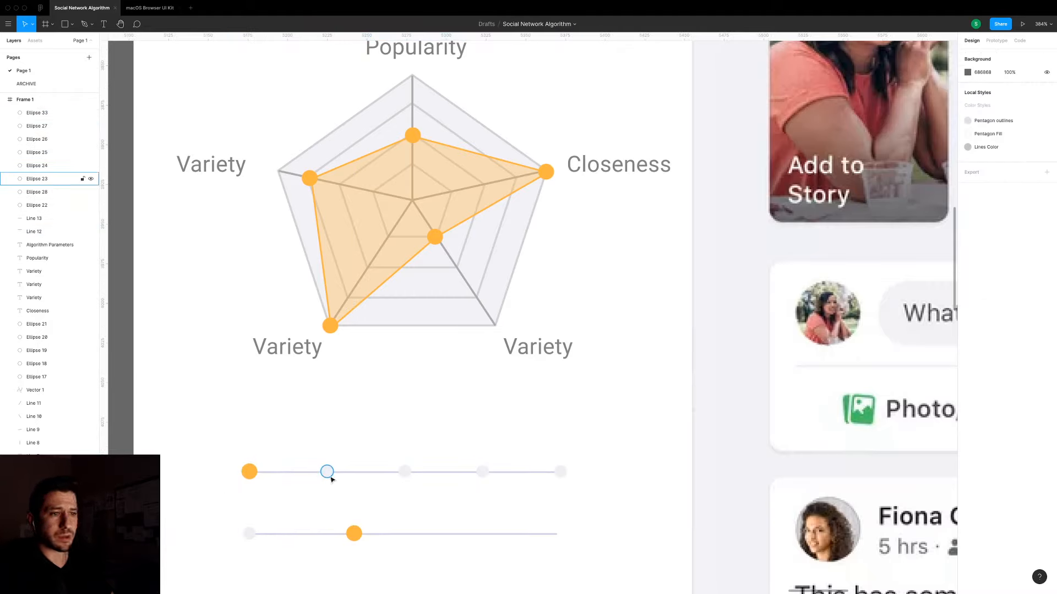
{"action": "left_click", "coordinate": [404, 472], "text": "shift"}
{"action": "left_click", "coordinate": [482, 472], "text": "shift"}
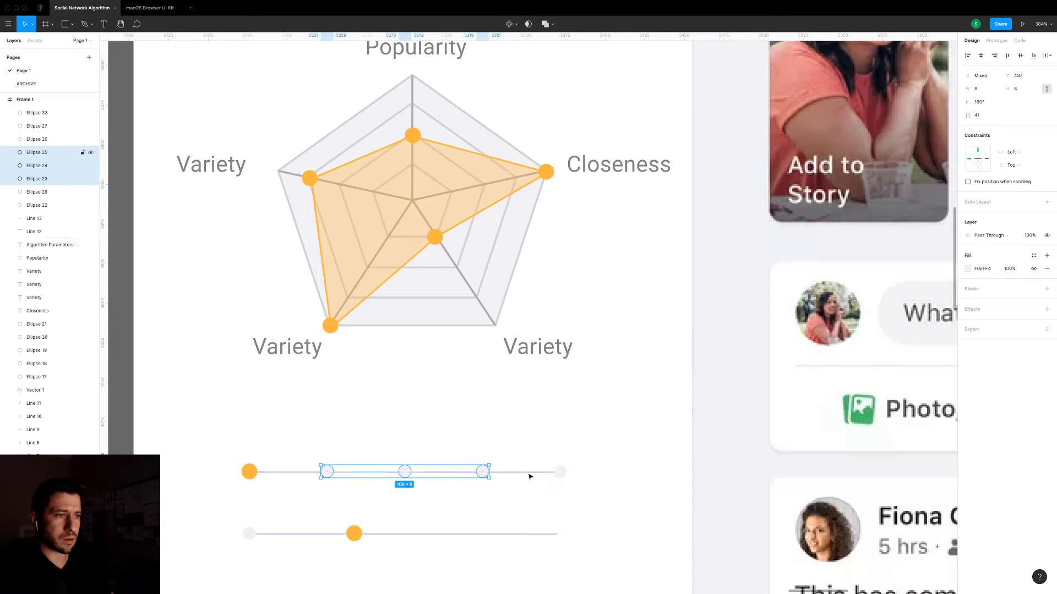
{"action": "left_click", "coordinate": [560, 472], "text": "shift"}
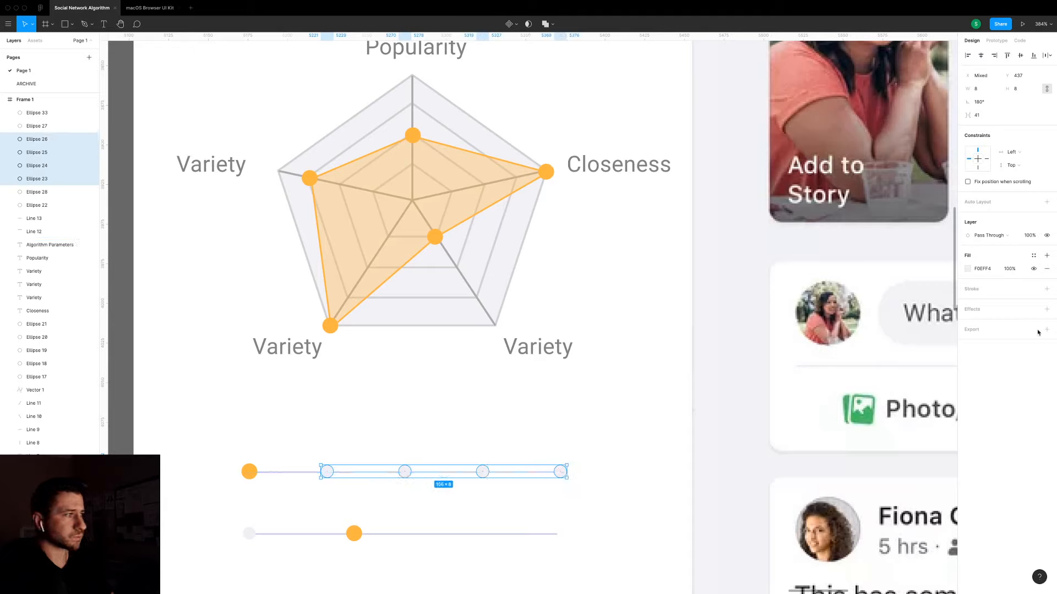
{"action": "left_click", "coordinate": [968, 269]}
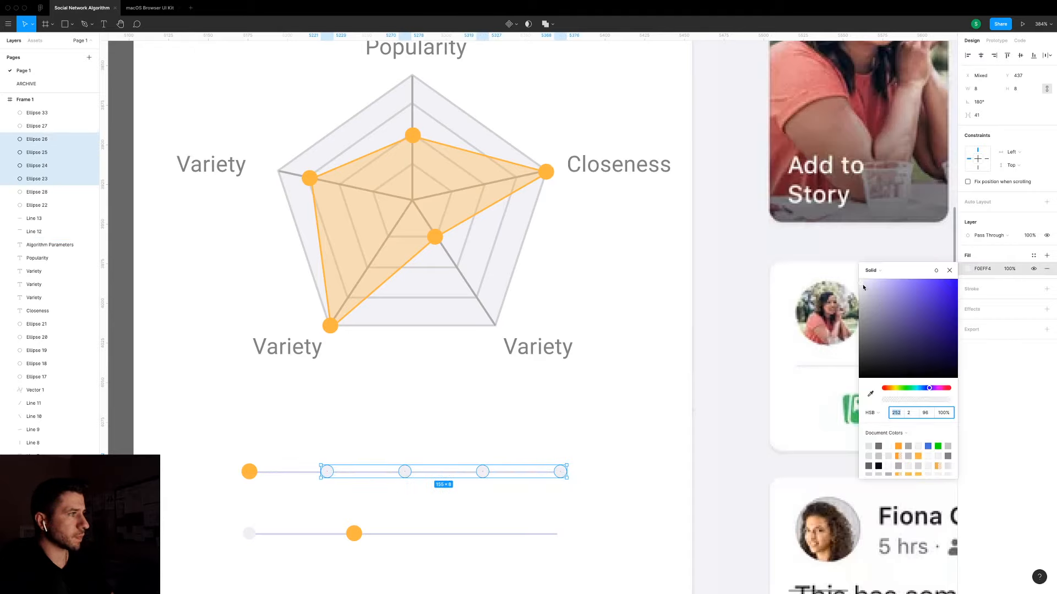
{"action": "left_click_drag", "start_coordinate": [862, 286], "coordinate": [861, 289]}
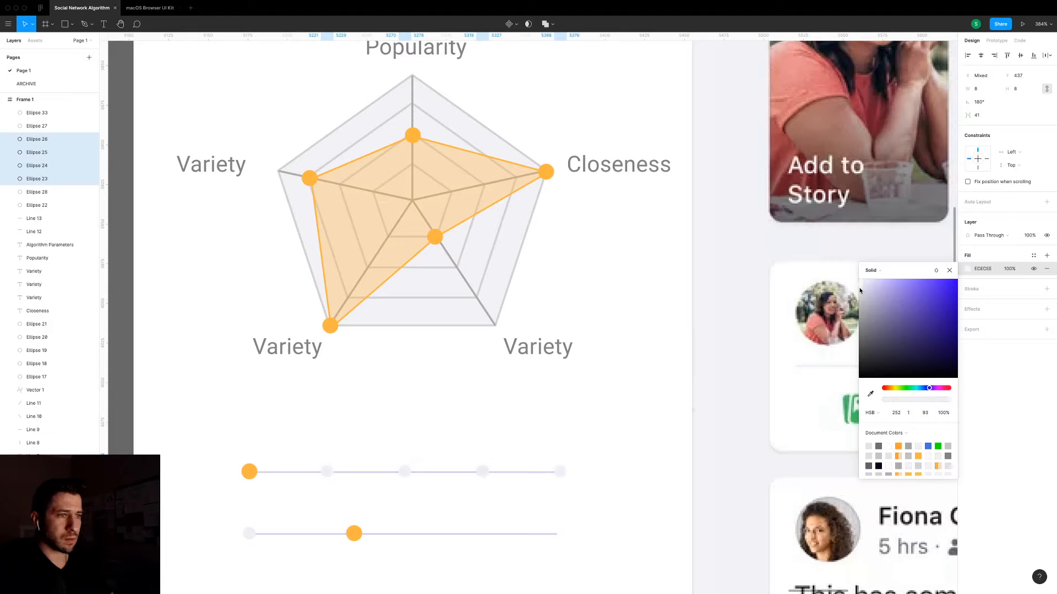
Try the connecting line's colour as the fill of the four circles and undo it.
{"action": "key", "text": "i"}
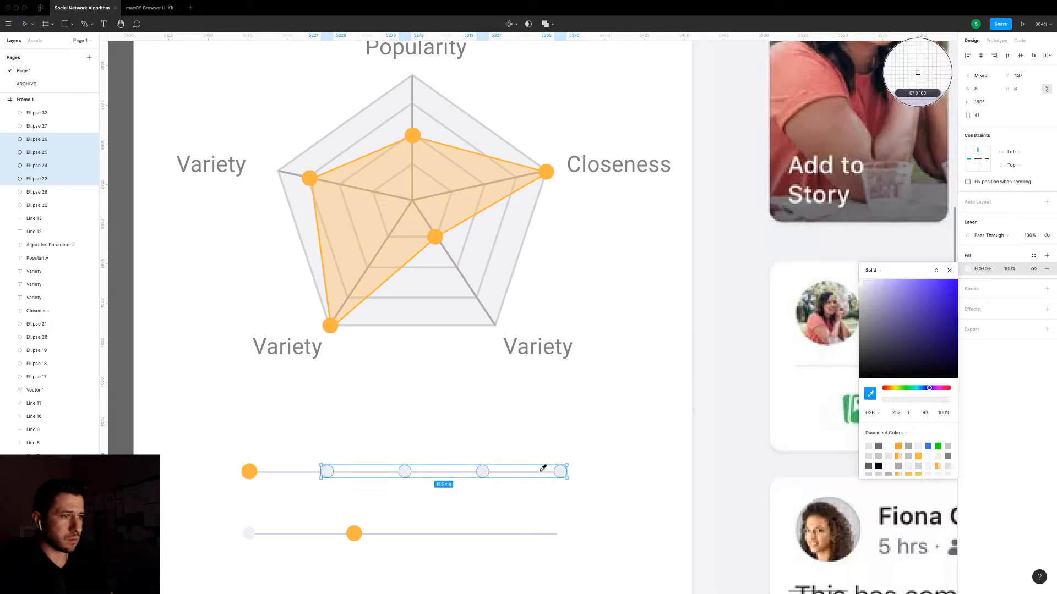
{"action": "left_click", "coordinate": [539, 471]}
{"action": "left_click", "coordinate": [713, 394]}
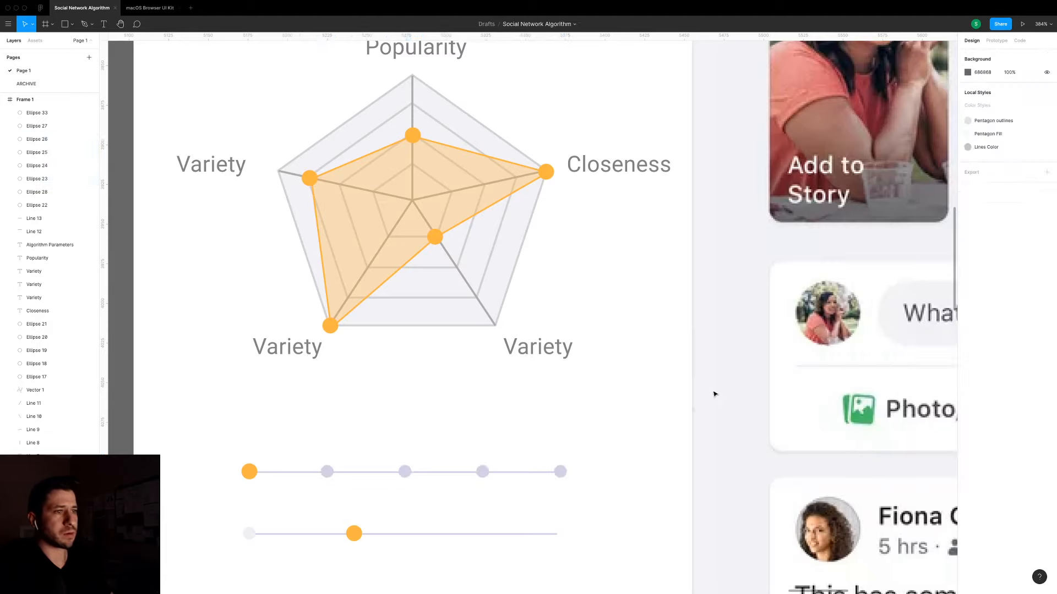
{"action": "key", "text": "ctrl+z"}
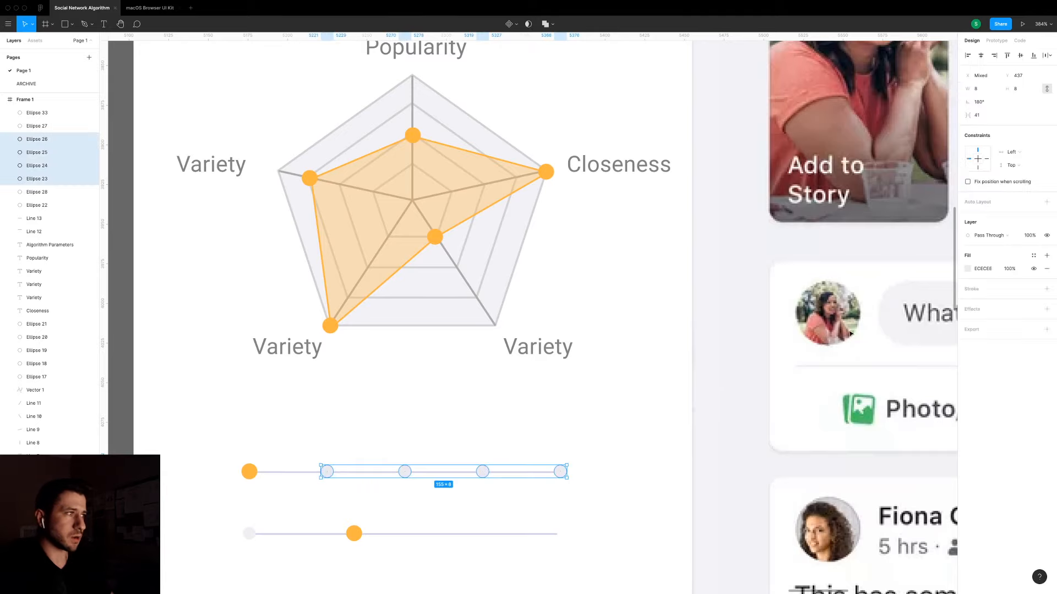
Set the fill of the upper slider's four pale circles to EBE9F1.
{"action": "left_click", "coordinate": [967, 270]}
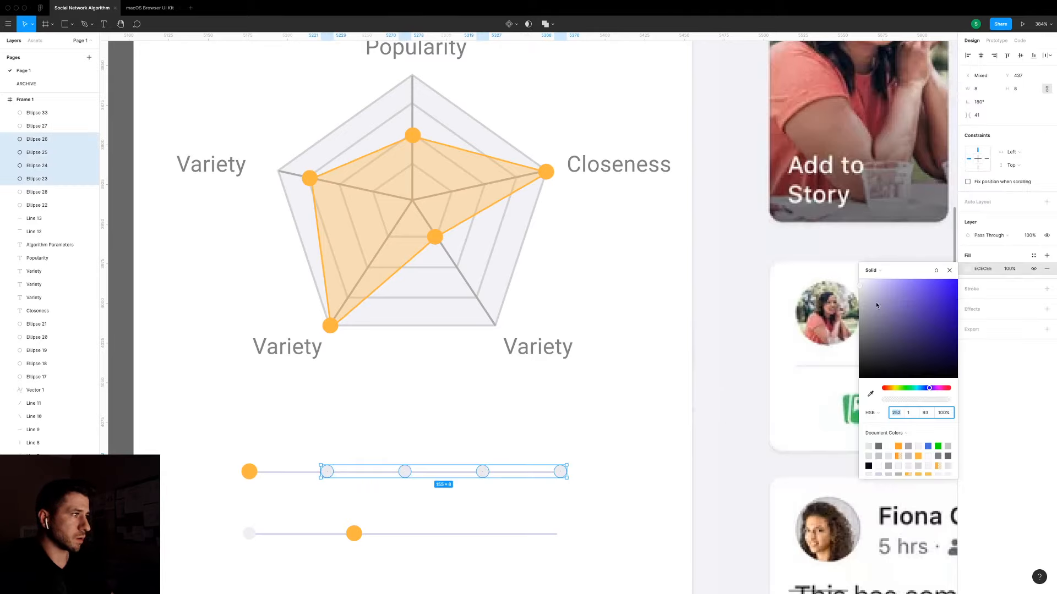
{"action": "left_click", "coordinate": [862, 289]}
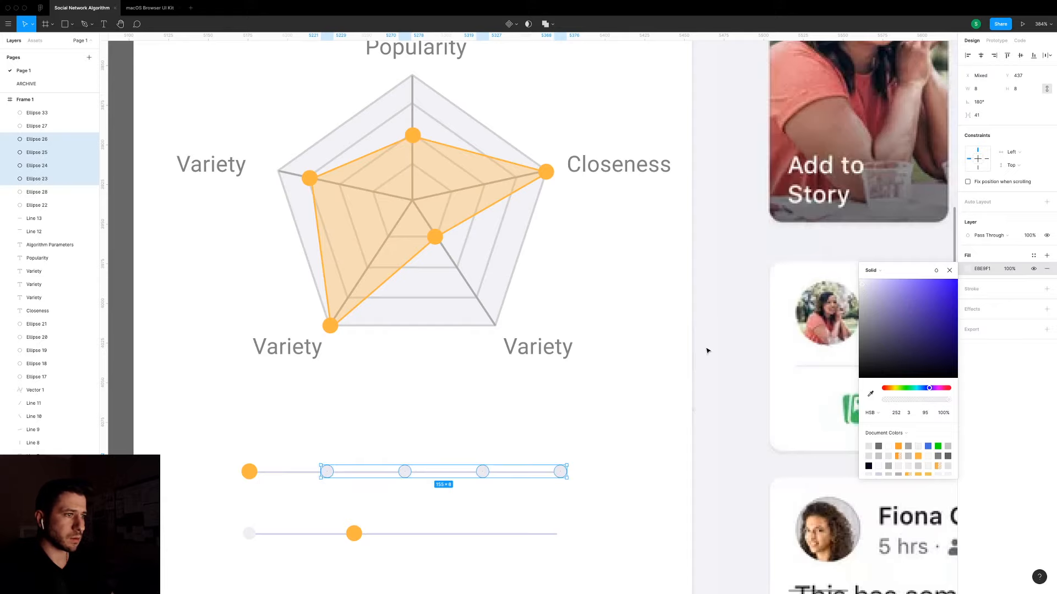
{"action": "left_click", "coordinate": [712, 388]}
Delete the lower slider with its line, pale circle and orange handle.
{"action": "scroll", "coordinate": [711, 389], "scroll_direction": "down", "scroll_amount": 3}
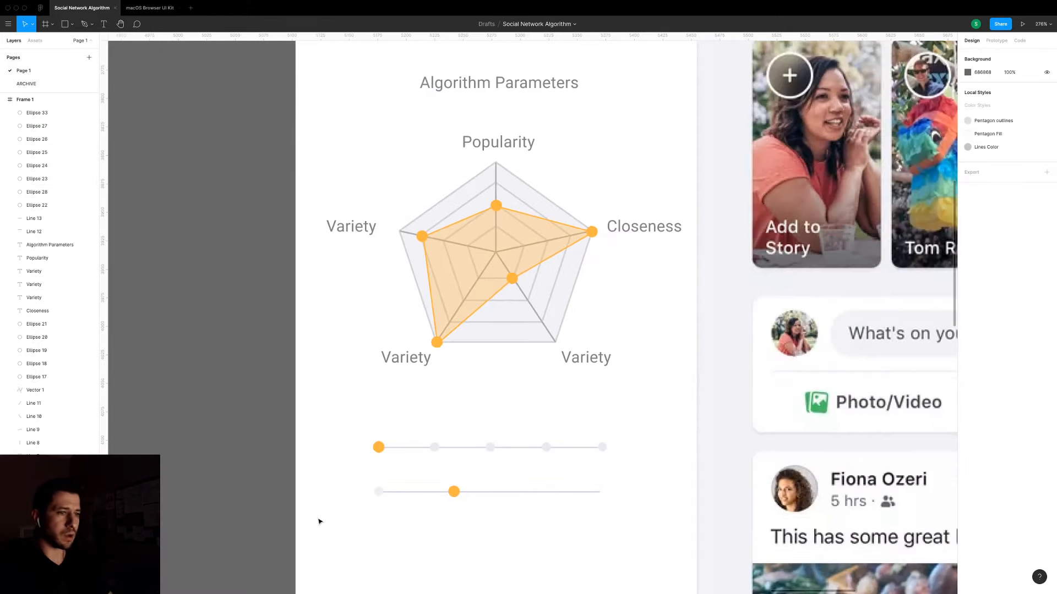
{"action": "left_click_drag", "start_coordinate": [300, 524], "coordinate": [622, 482]}
{"action": "key", "text": "Delete"}
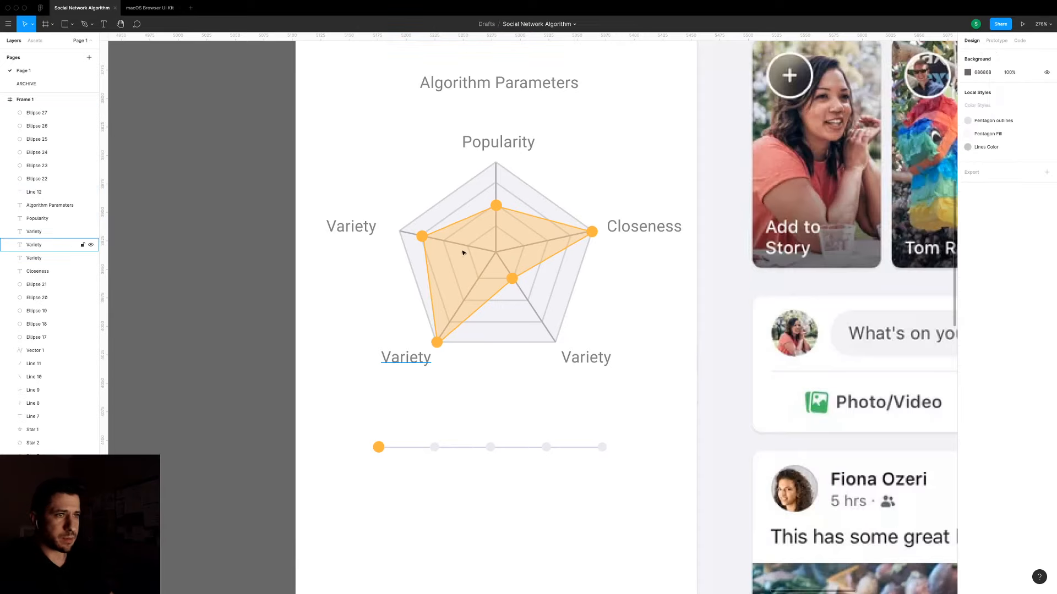
Copy the Popularity label above the start of the slider and move the label and slider down together.
{"action": "left_click_drag", "start_coordinate": [515, 146], "coordinate": [427, 424]}
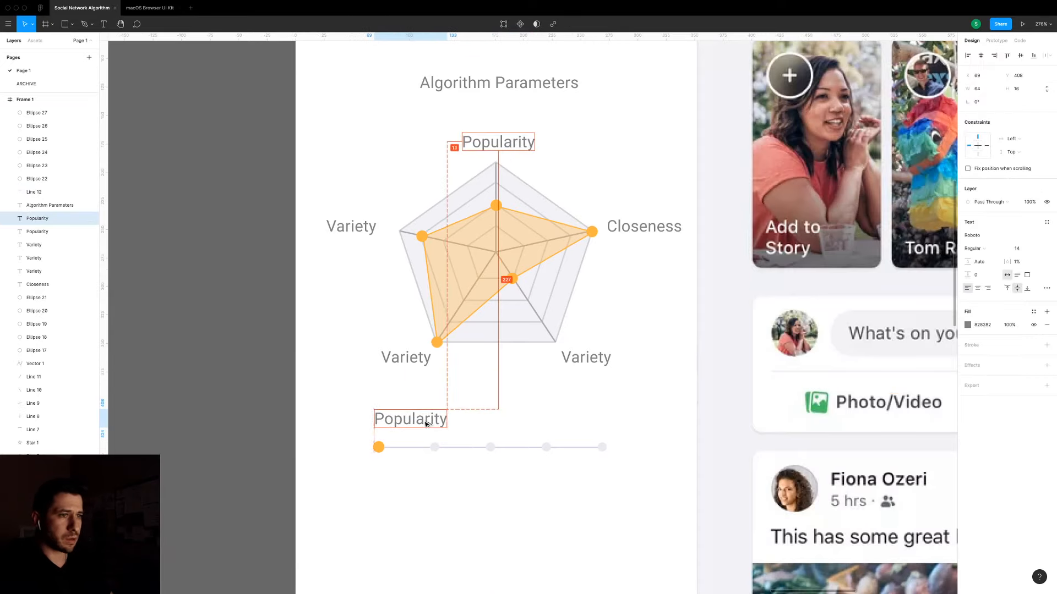
{"action": "left_click_drag", "start_coordinate": [295, 498], "coordinate": [663, 384]}
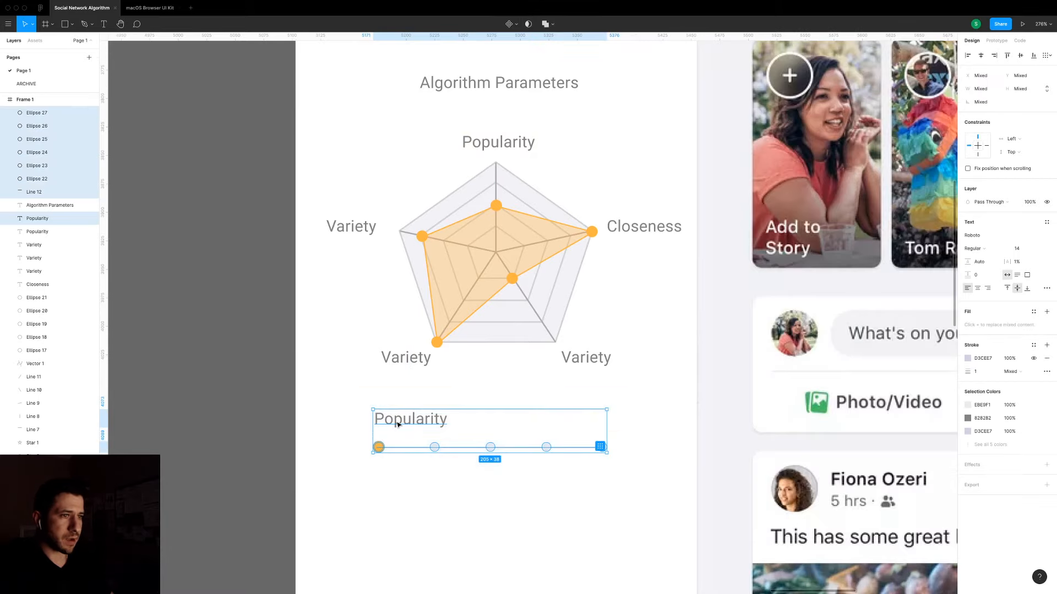
{"action": "left_click_drag", "start_coordinate": [400, 428], "coordinate": [400, 465]}
{"action": "left_click", "coordinate": [377, 505]}
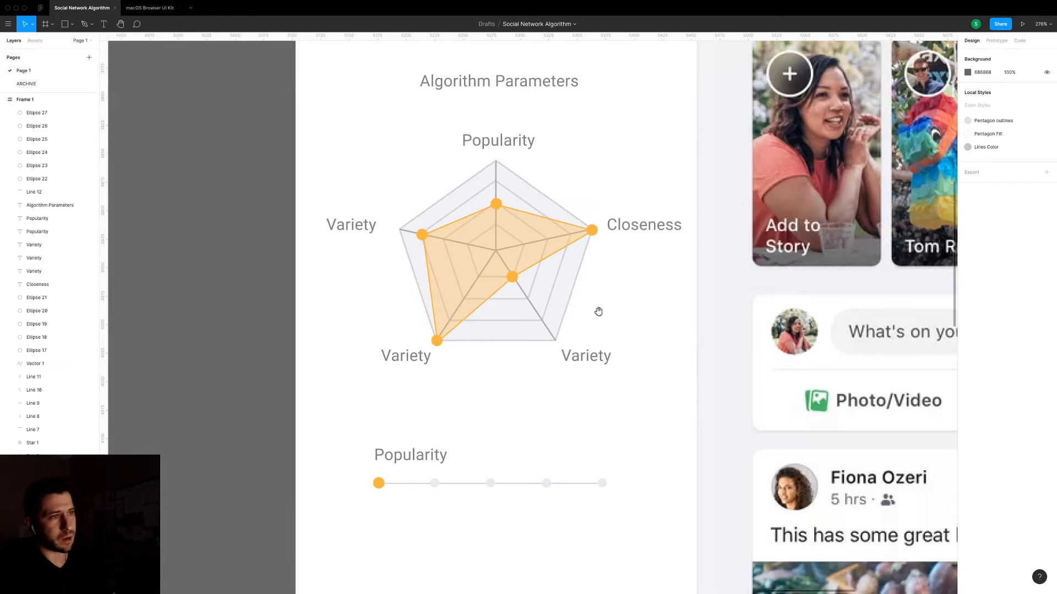
Nudge the slider's Popularity label up to a Y position of 440.
{"action": "scroll", "coordinate": [597, 307], "scroll_direction": "down", "scroll_amount": 1}
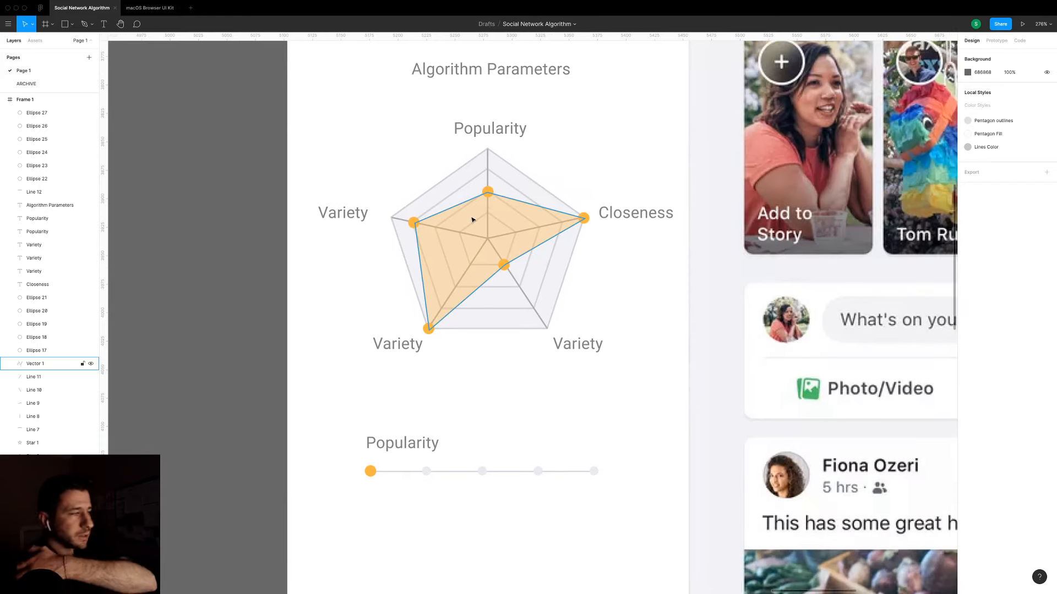
{"action": "scroll", "coordinate": [517, 420], "scroll_direction": "down", "scroll_amount": 5}
{"action": "scroll", "coordinate": [517, 420], "scroll_direction": "right", "scroll_amount": 5}
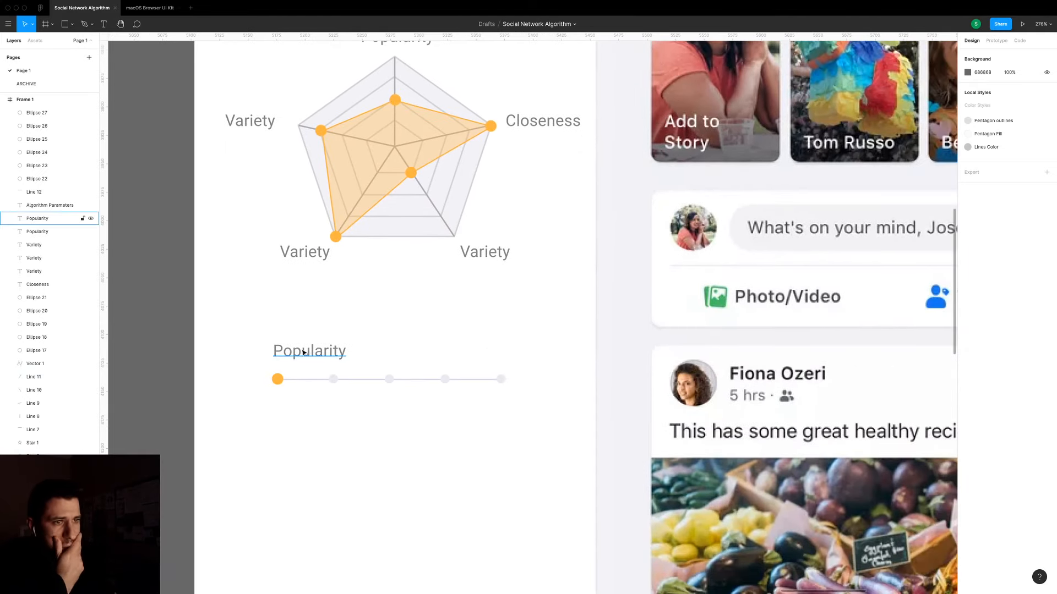
{"action": "left_click_drag", "start_coordinate": [259, 330], "coordinate": [550, 412]}
{"action": "left_click", "coordinate": [550, 413]}
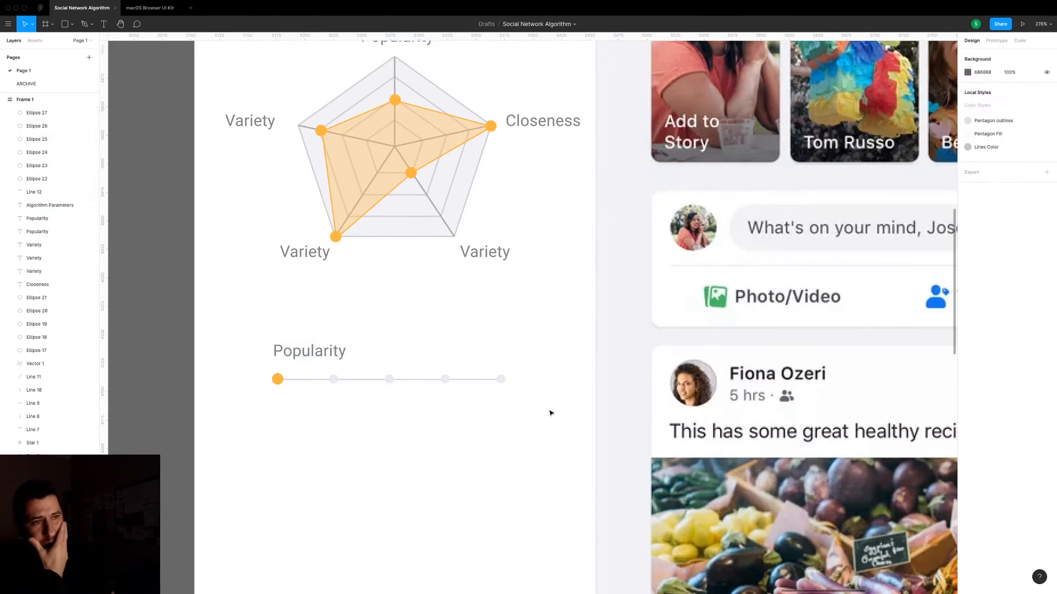
{"action": "left_click", "coordinate": [315, 350]}
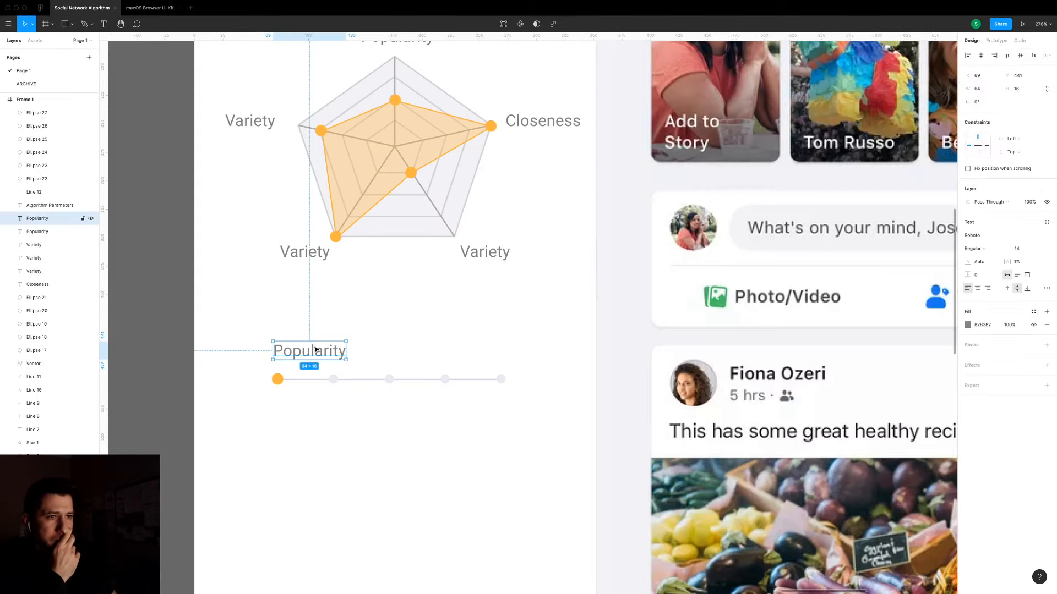
{"action": "left_click_drag", "start_coordinate": [315, 349], "coordinate": [316, 349]}
{"action": "left_click", "coordinate": [378, 353]}
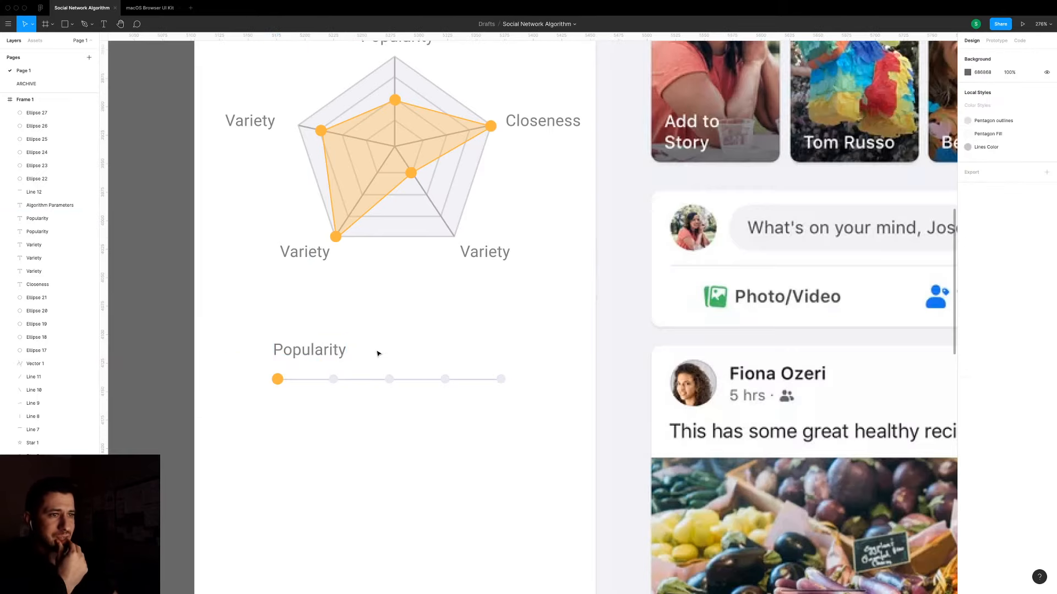
{"action": "left_click", "coordinate": [322, 350]}
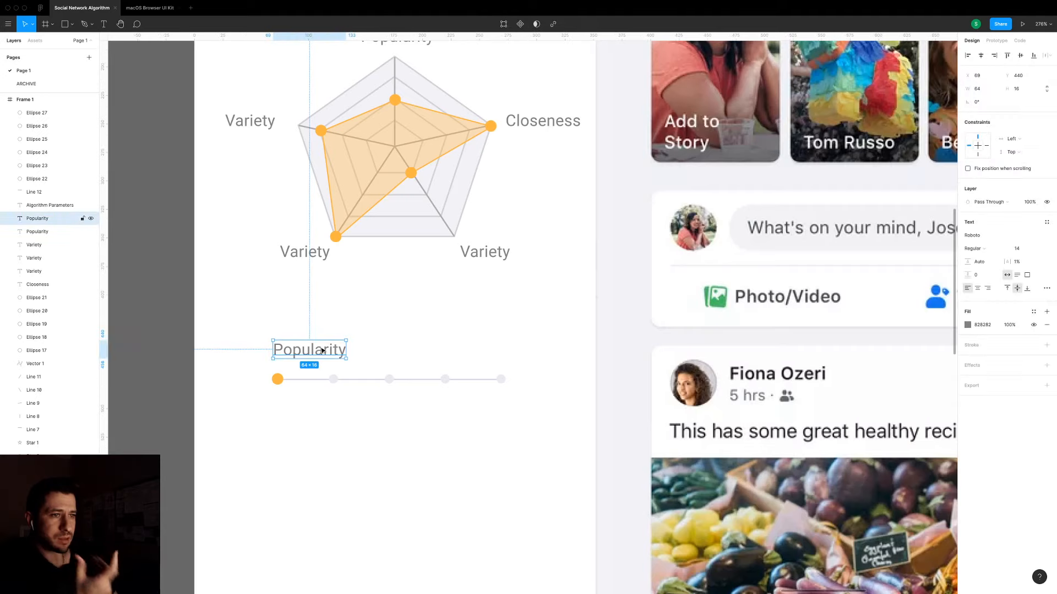
{"action": "left_click", "coordinate": [402, 338]}
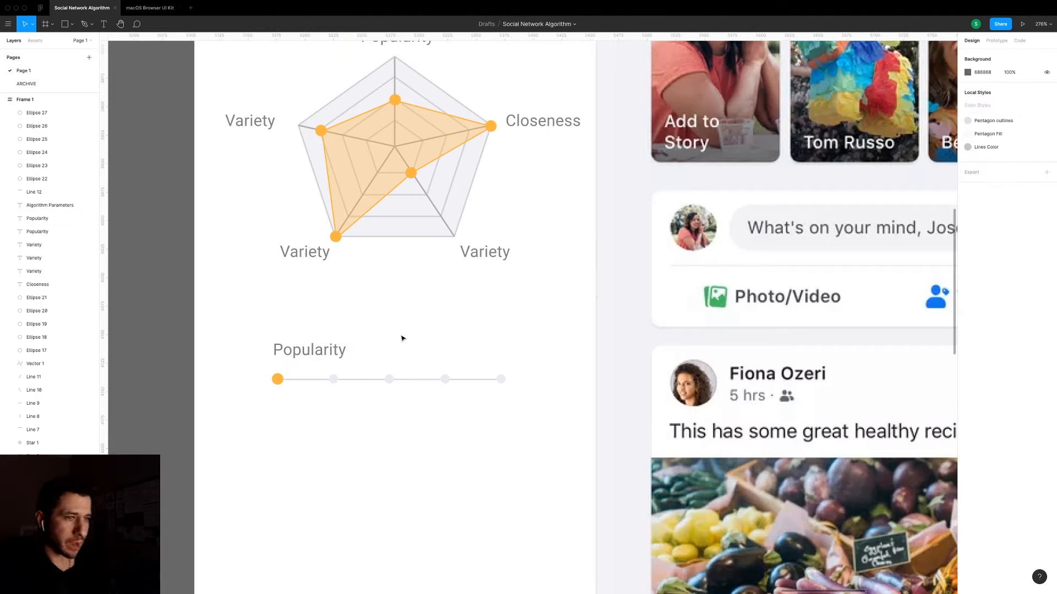
Copy the slider's Popularity label above the far end of the slider and change its text to "Learn More".
{"action": "left_click", "coordinate": [335, 356]}
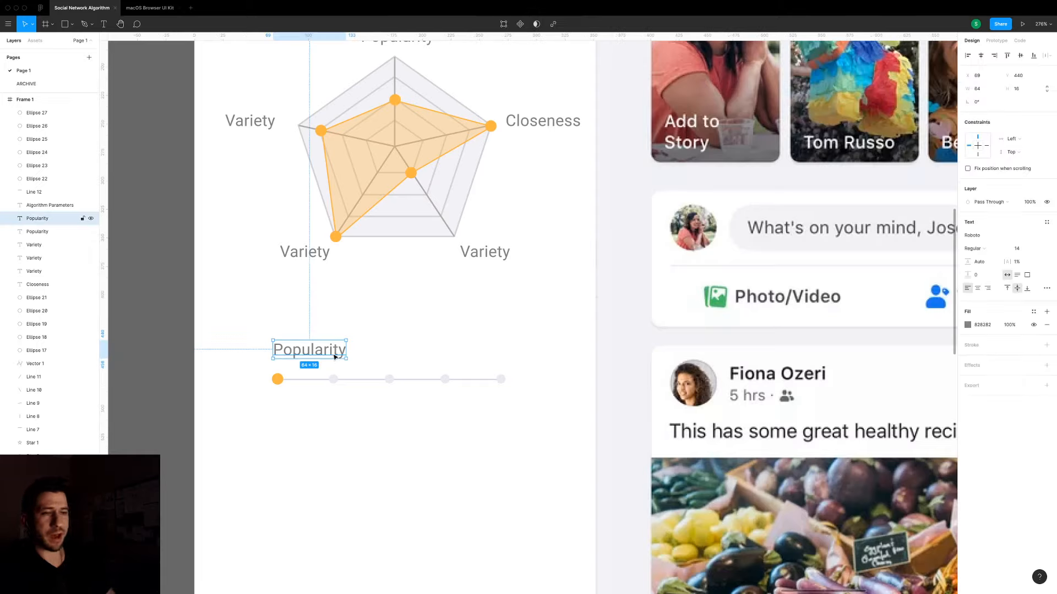
{"action": "left_click_drag", "start_coordinate": [331, 350], "coordinate": [495, 350]}
{"action": "key", "text": "l"}
{"action": "key", "text": "Return"}
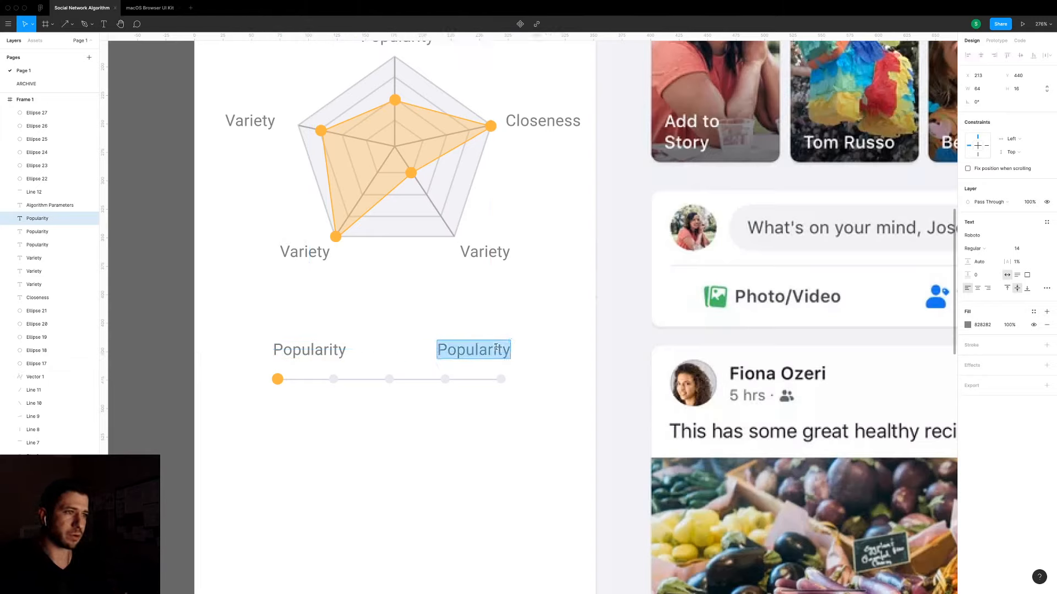
{"action": "type", "text": "Learn More"}
{"action": "key", "text": "Escape"}
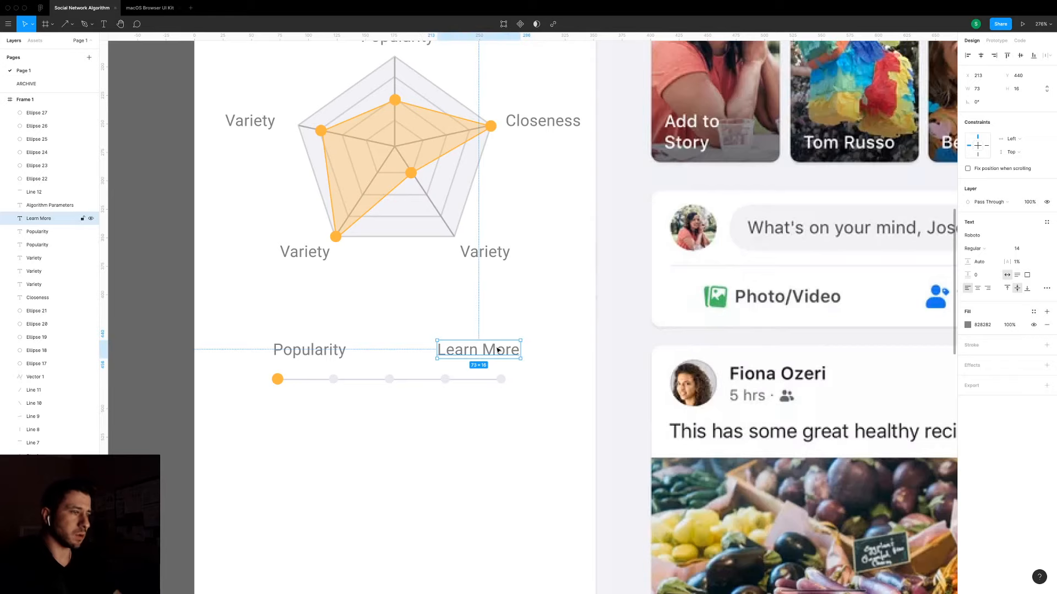
Underline the Learn More text and set its font size to 11.
{"action": "left_click", "coordinate": [1047, 288]}
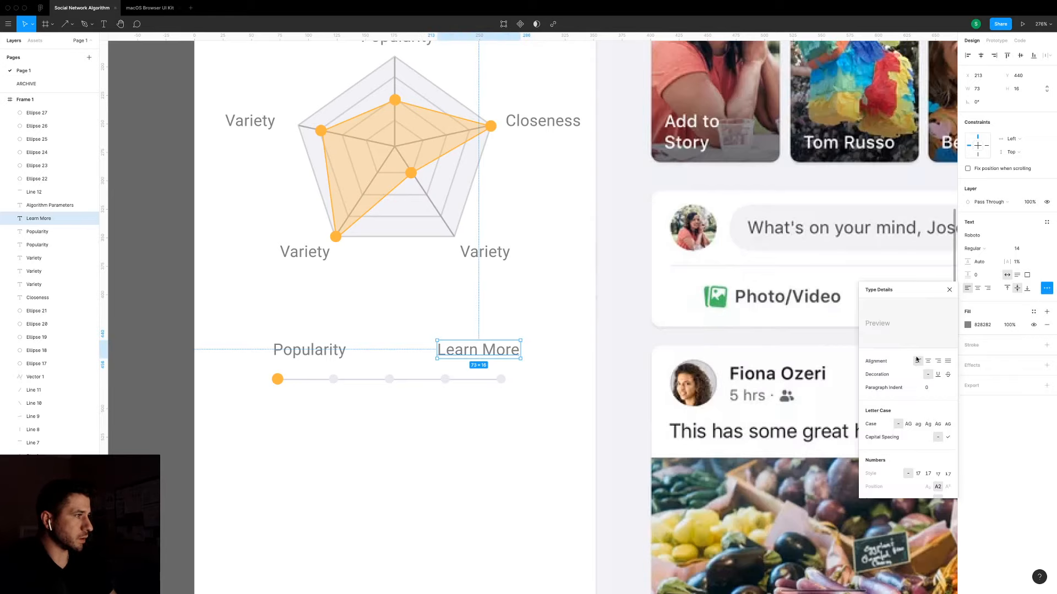
{"action": "left_click", "coordinate": [937, 377]}
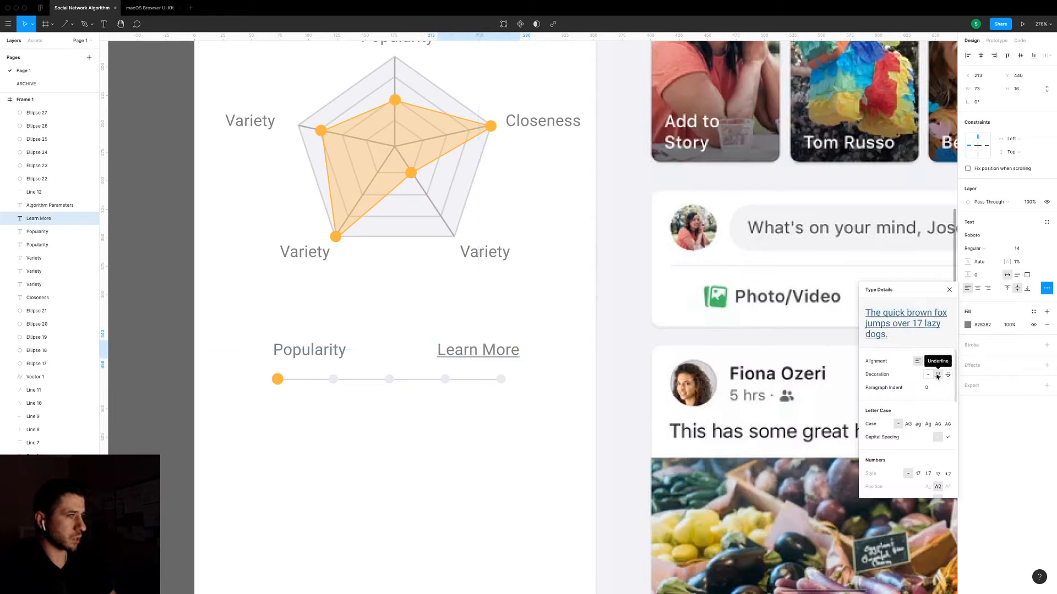
{"action": "left_click", "coordinate": [1021, 247]}
{"action": "type", "text": "11"}
{"action": "key", "text": "Return"}
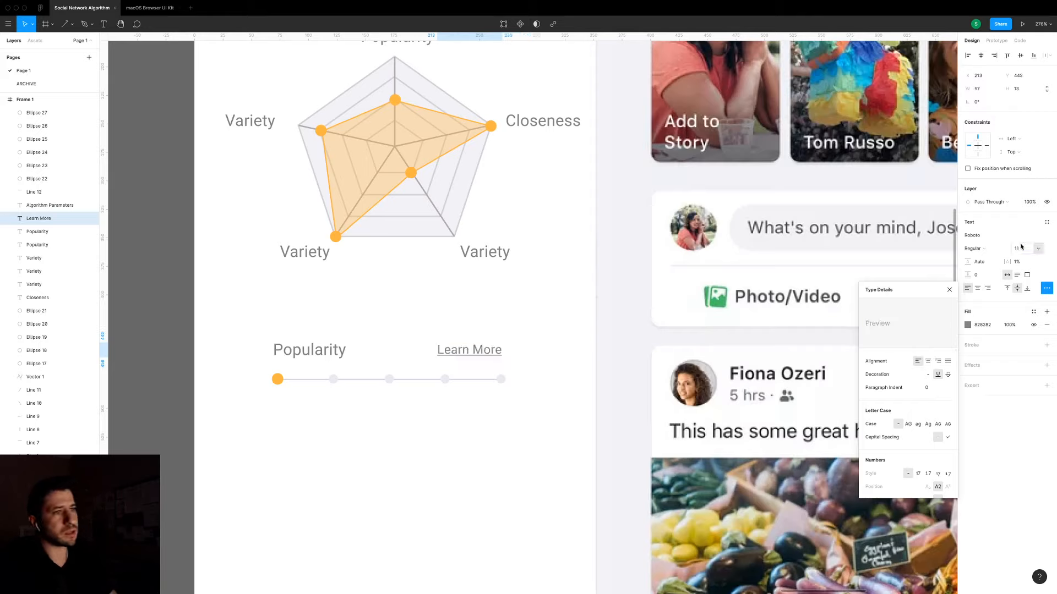
Shift the Learn More label to an X position of 216 so it ends at the slider's last stop.
{"action": "left_click", "coordinate": [601, 358]}
{"action": "left_click", "coordinate": [462, 350]}
{"action": "left_click_drag", "start_coordinate": [465, 350], "coordinate": [471, 351]}
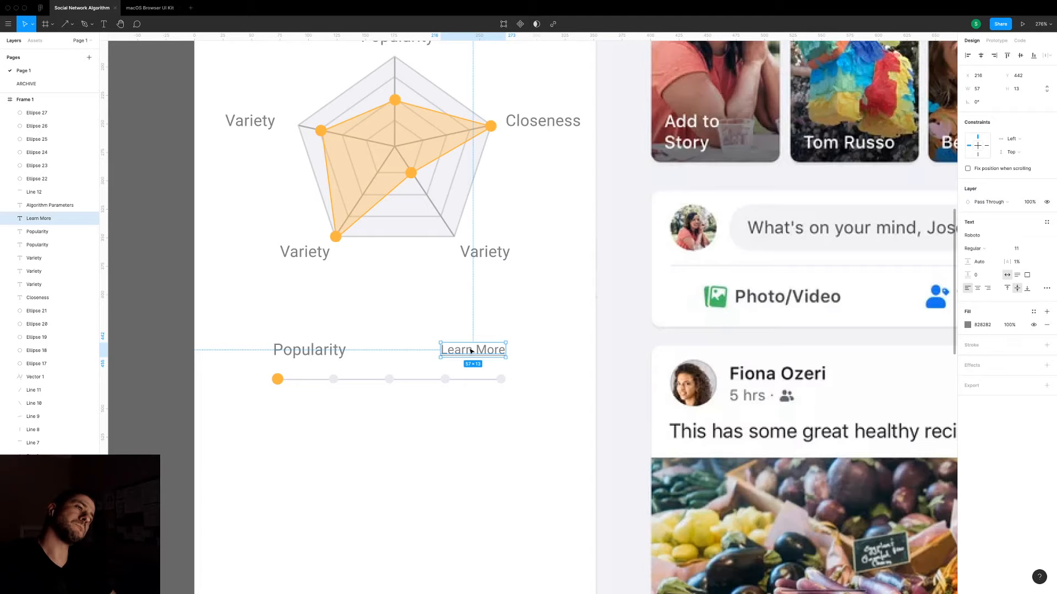
{"action": "left_click", "coordinate": [544, 326]}
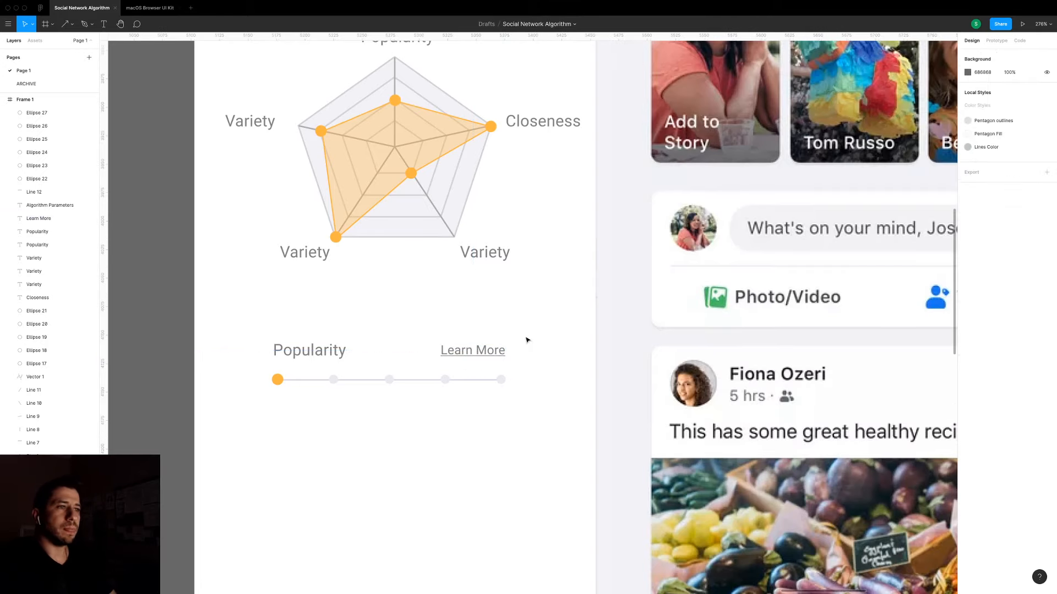
{"action": "left_click", "coordinate": [497, 355]}
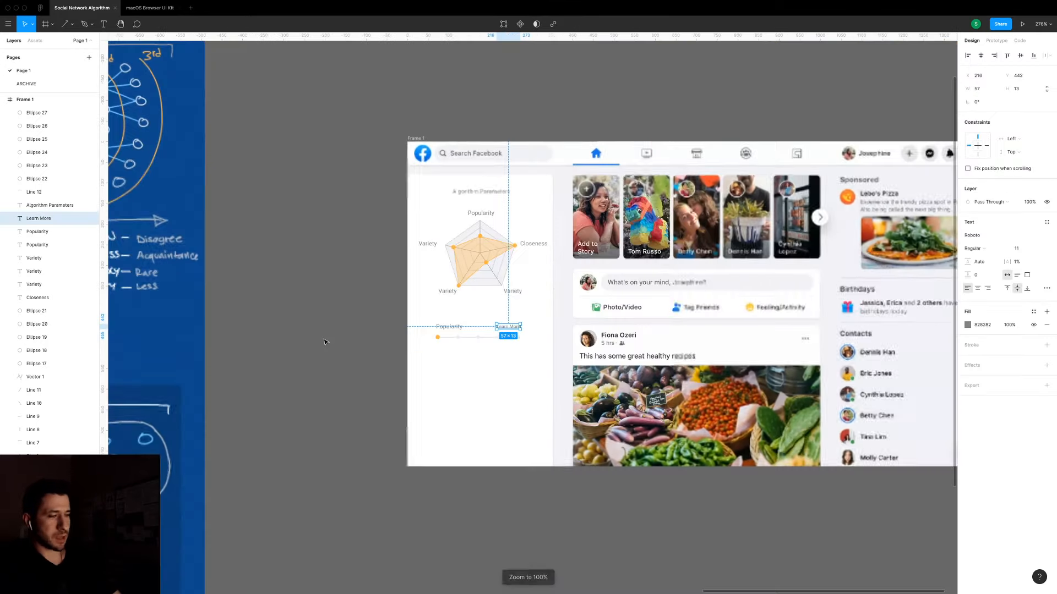
{"action": "key", "text": "shift+0"}
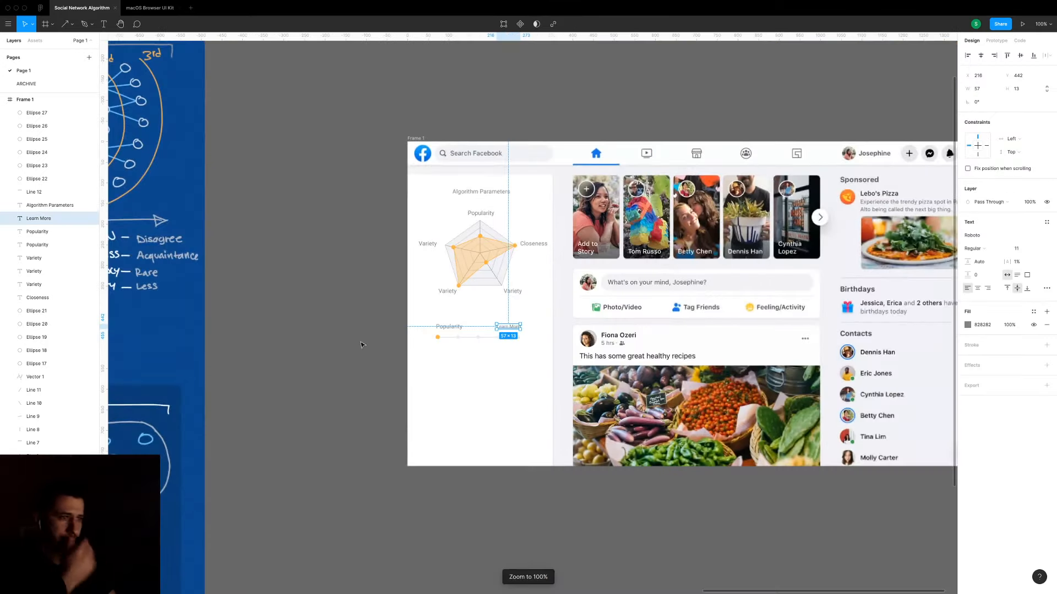
{"action": "left_click", "coordinate": [504, 402]}
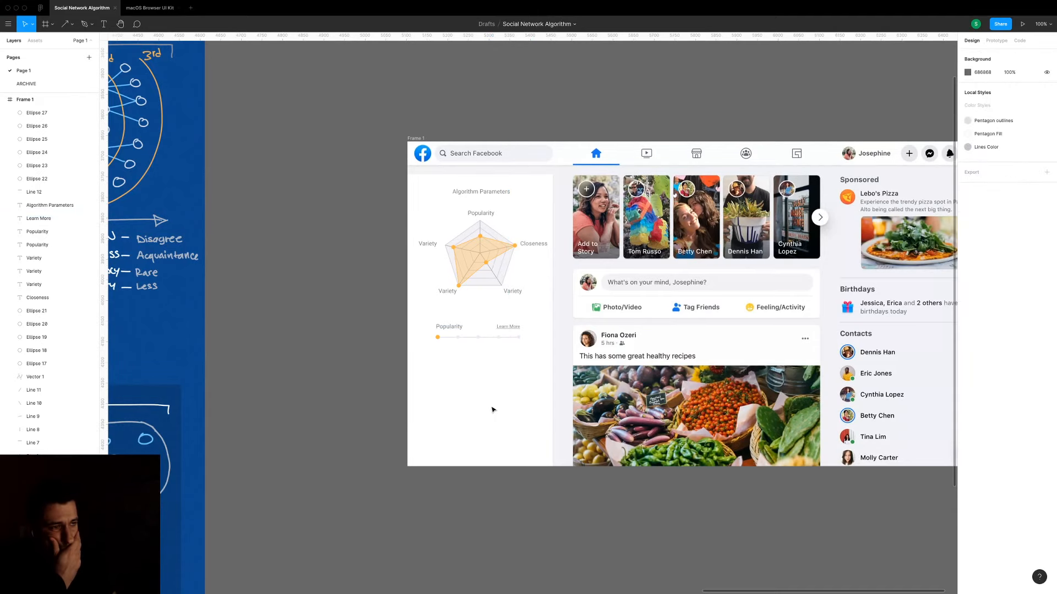
Lighten the Learn More text's fill to the grey A5A1A1.
{"action": "scroll", "coordinate": [519, 330], "scroll_direction": "up", "scroll_amount": 5}
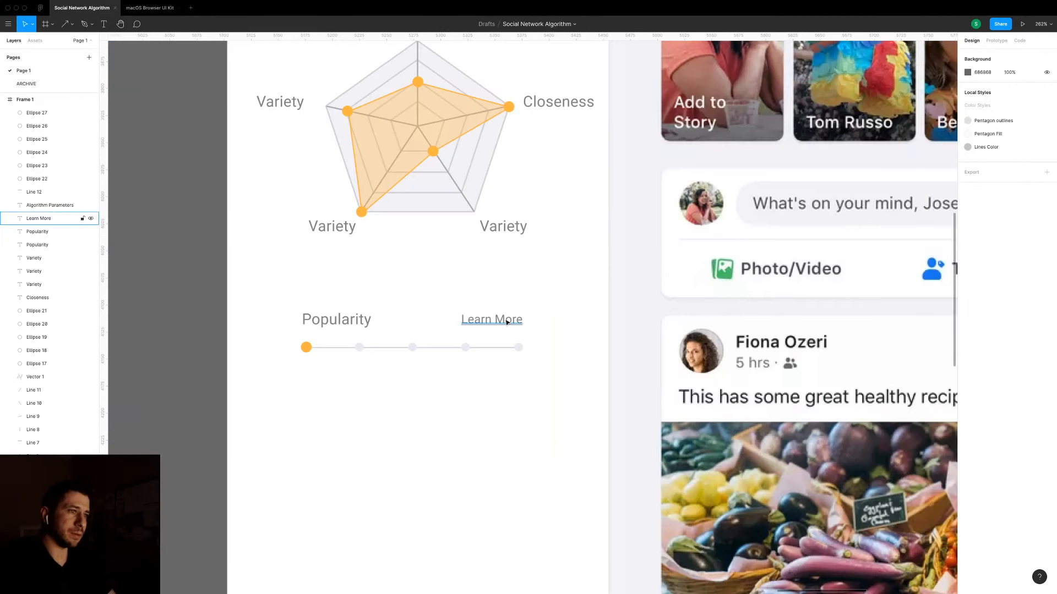
{"action": "left_click", "coordinate": [515, 327]}
{"action": "key", "text": "i"}
{"action": "key", "text": "Escape"}
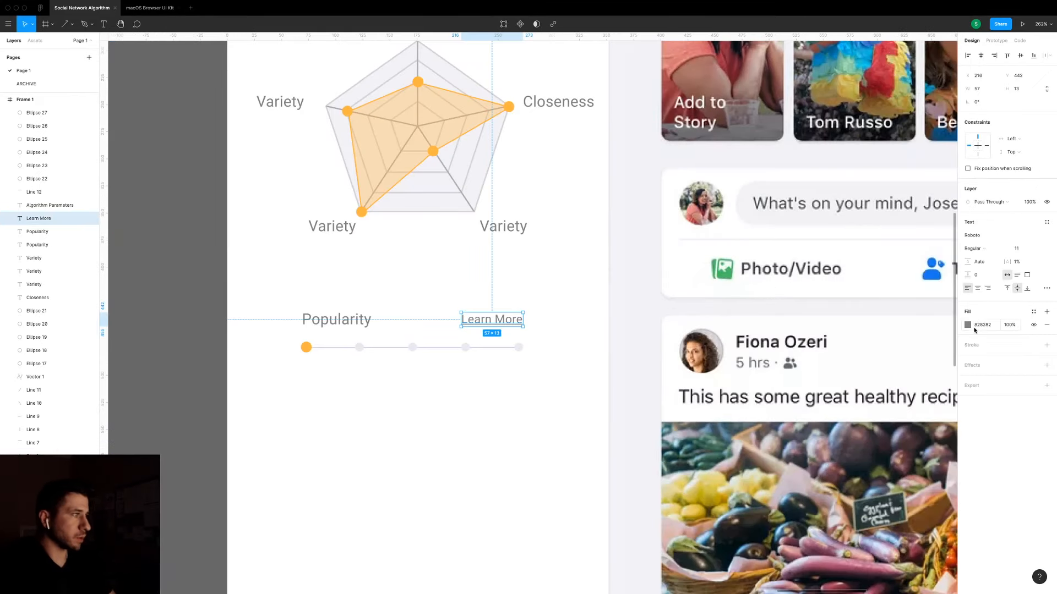
{"action": "left_click", "coordinate": [968, 325]}
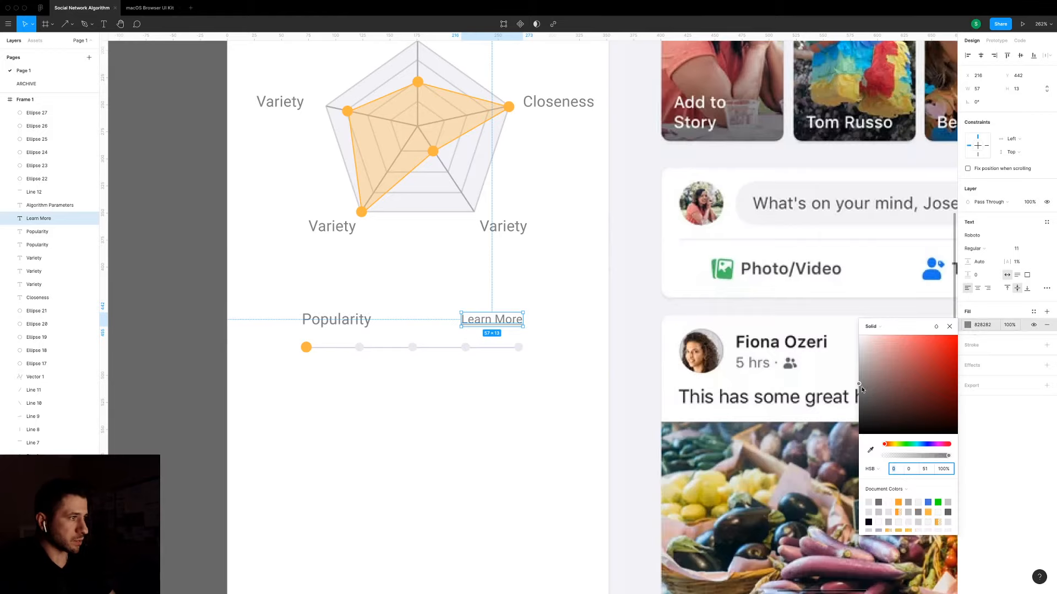
{"action": "left_click_drag", "start_coordinate": [859, 382], "coordinate": [861, 374]}
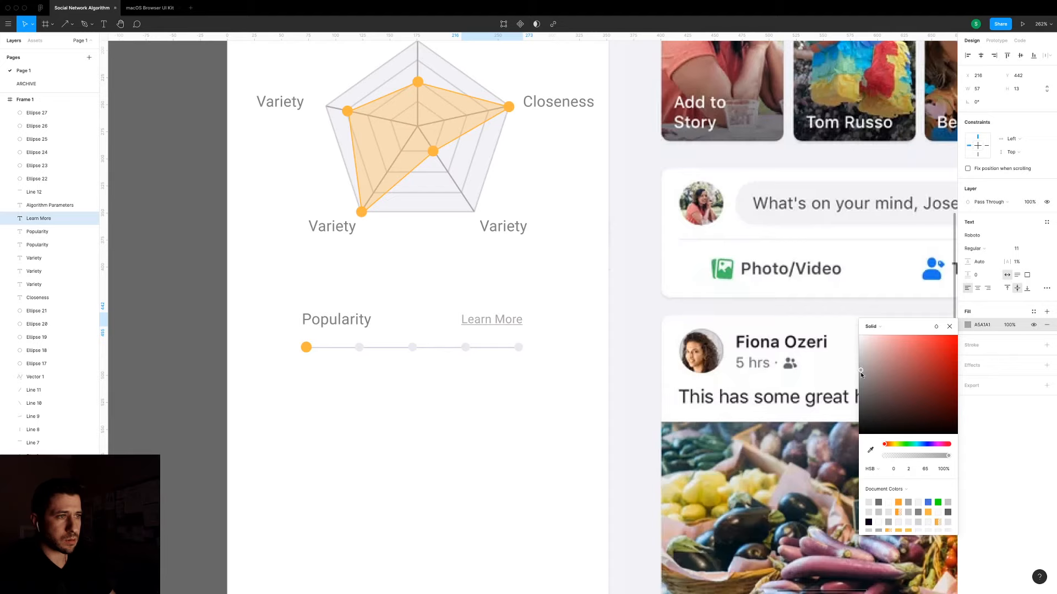
{"action": "left_click", "coordinate": [642, 379]}
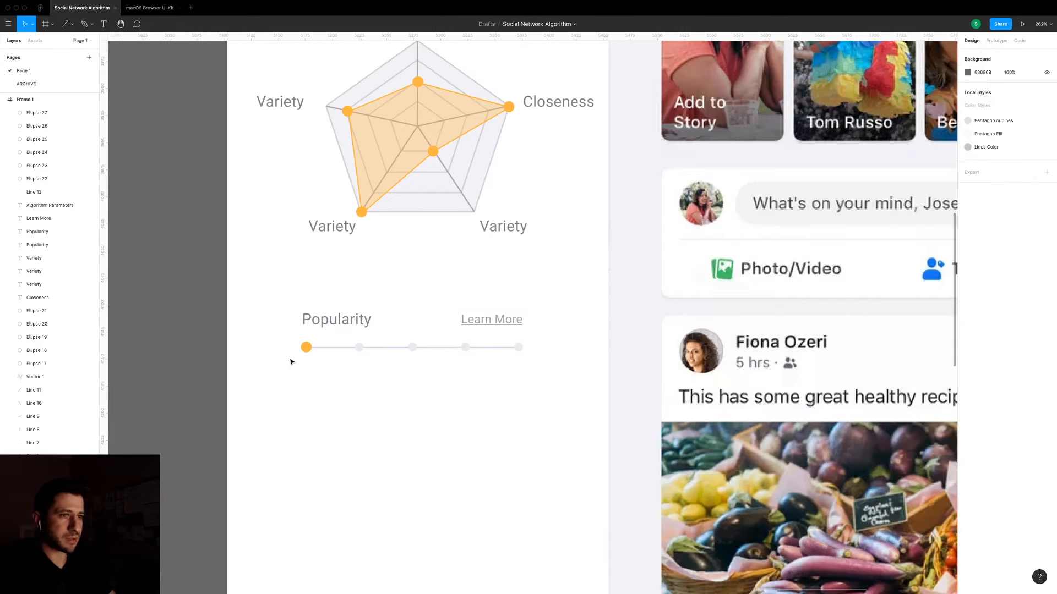
{"action": "left_click_drag", "start_coordinate": [290, 360], "coordinate": [542, 376]}
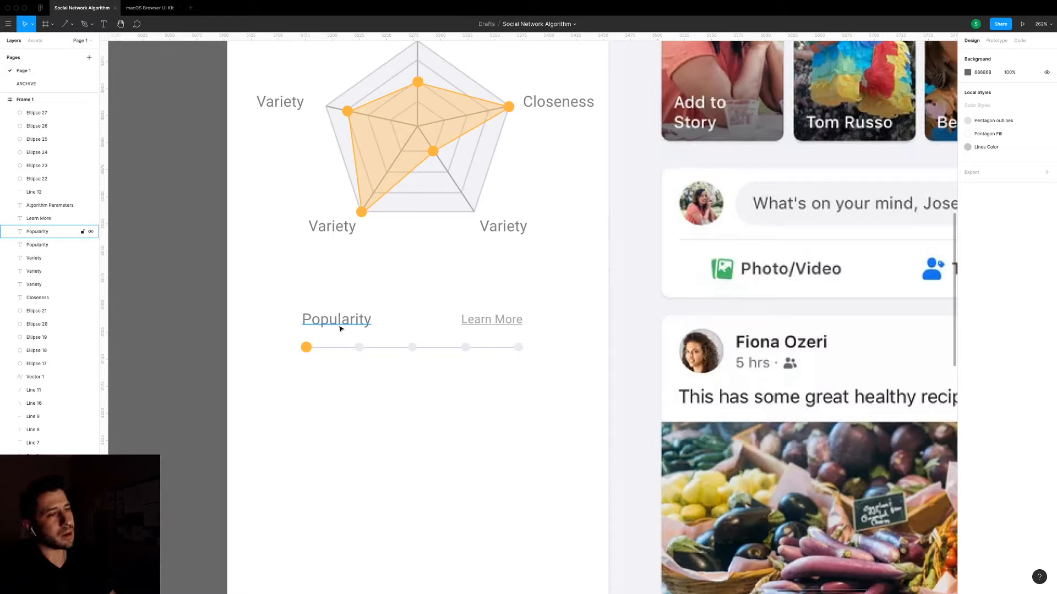
{"action": "left_click_drag", "start_coordinate": [341, 326], "coordinate": [341, 366]}
{"action": "key", "text": "Escape"}
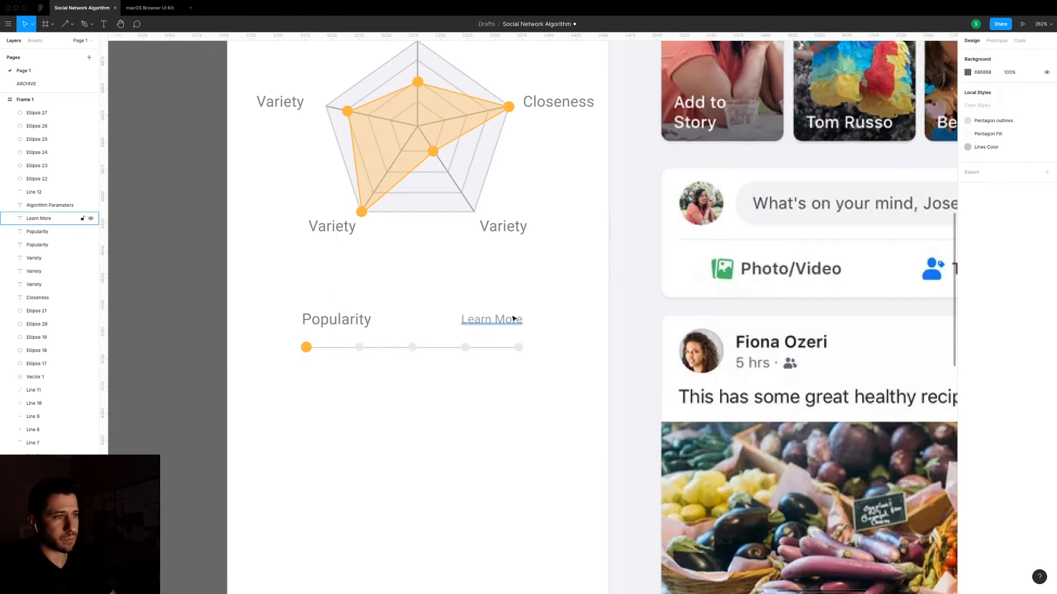
Copy the Learn More label below the slider's first stop and change its text to "Less".
{"action": "left_click", "coordinate": [491, 319]}
{"action": "left_click_drag", "start_coordinate": [491, 319], "coordinate": [350, 367]}
{"action": "key", "text": "Return"}
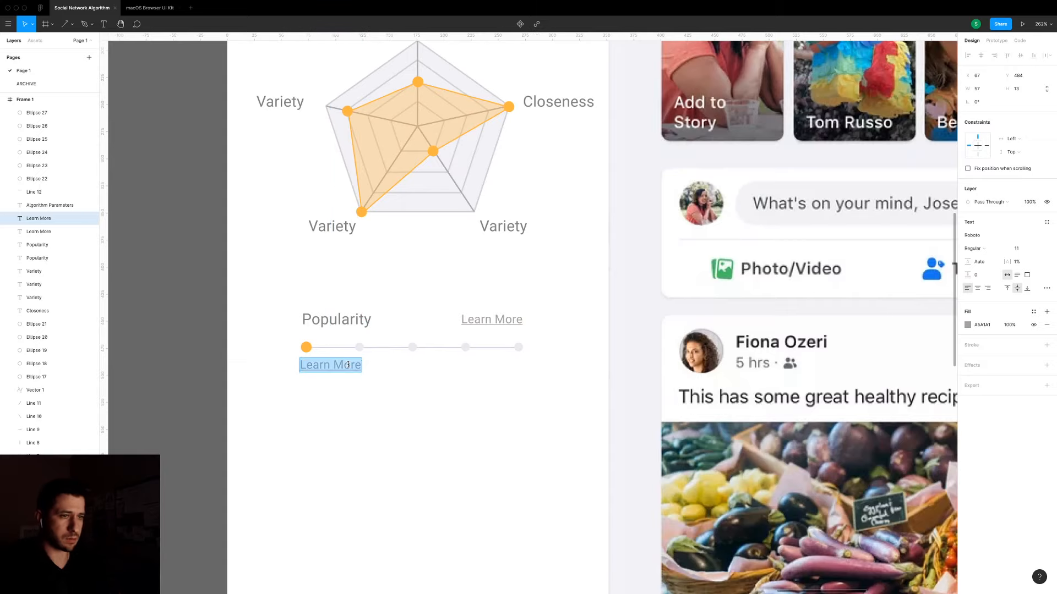
{"action": "type", "text": "Less"}
{"action": "key", "text": "Escape"}
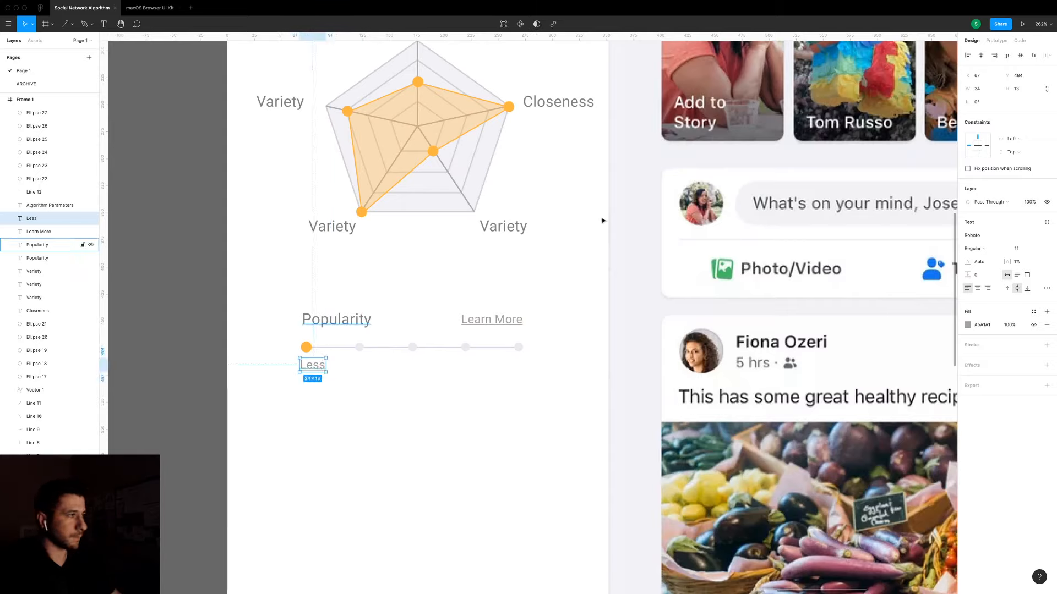
Remove the underline from the Less label.
{"action": "left_click", "coordinate": [1046, 288]}
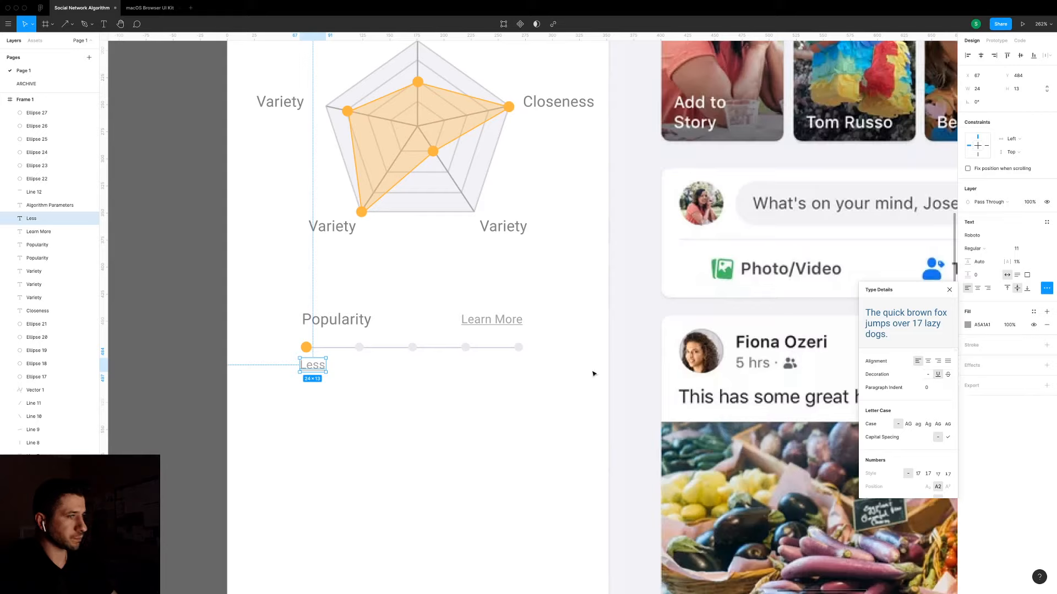
{"action": "left_click", "coordinate": [939, 376]}
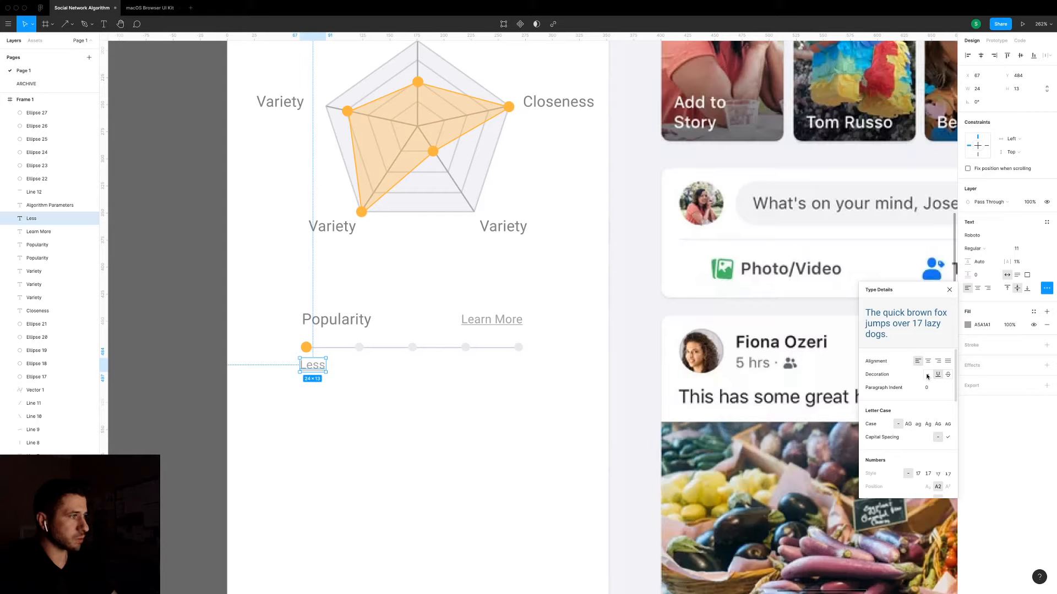
{"action": "left_click", "coordinate": [929, 376]}
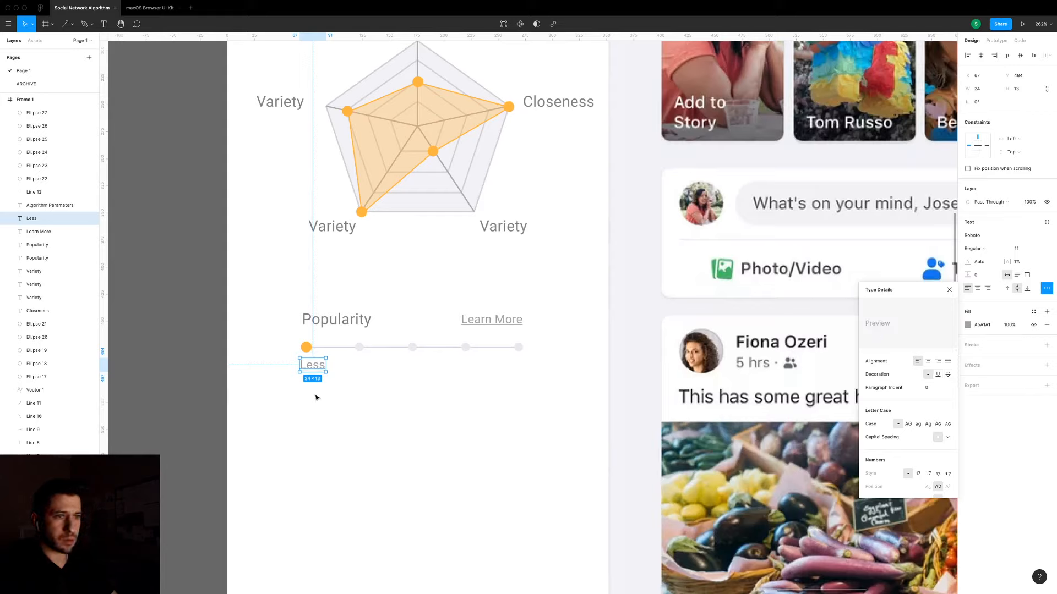
Copy the Less label below the slider's last stop, align it right and change its text to "More".
{"action": "left_click_drag", "start_coordinate": [318, 369], "coordinate": [514, 377], "text": "alt"}
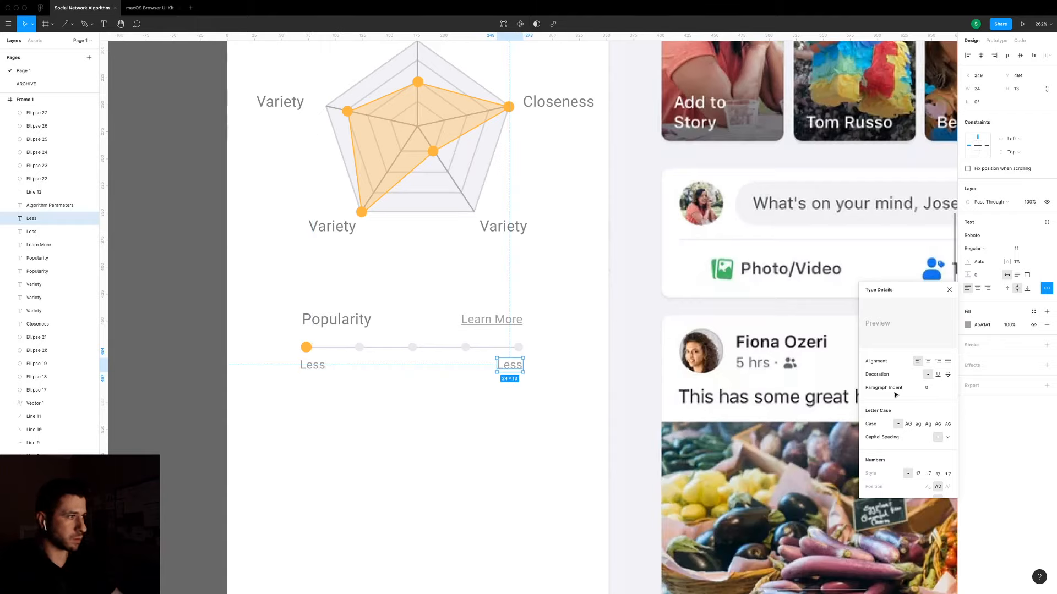
{"action": "left_click", "coordinate": [987, 288]}
{"action": "key", "text": "Return"}
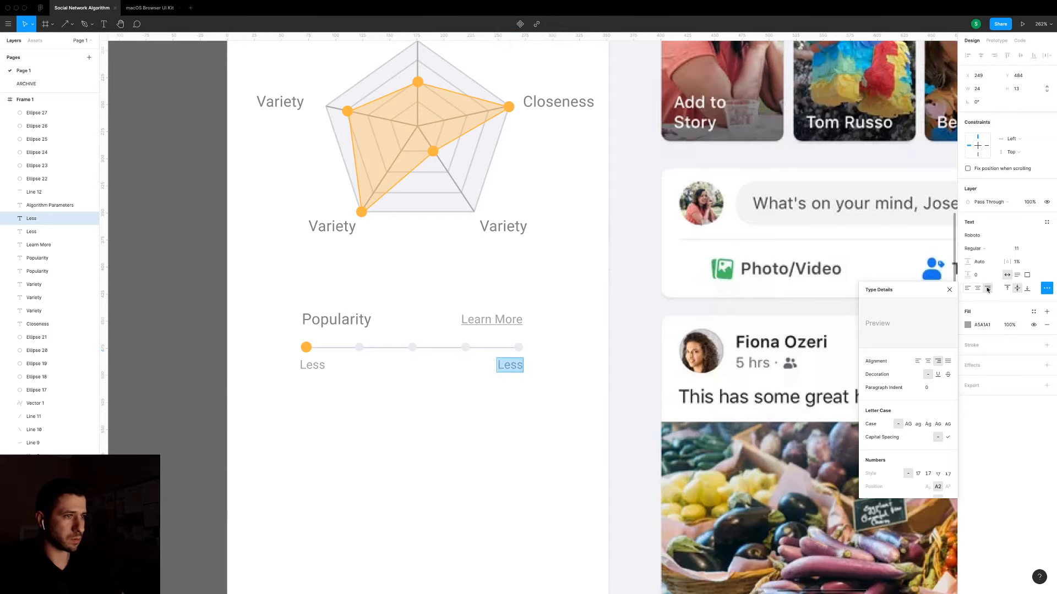
{"action": "type", "text": "More"}
{"action": "key", "text": "Escape"}
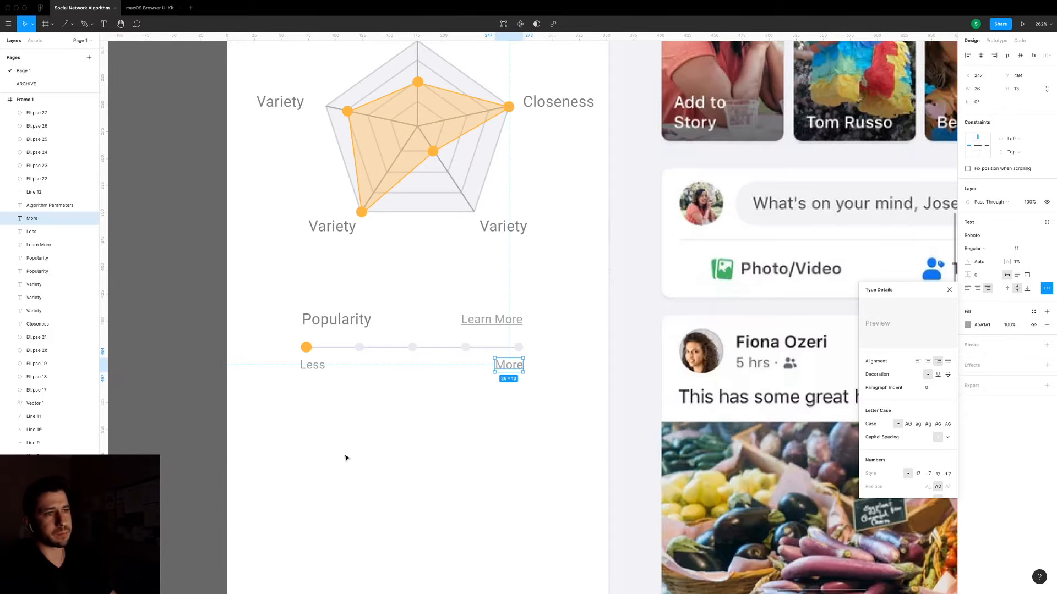
{"action": "left_click", "coordinate": [346, 459]}
Set the font size of both Popularity labels, Closeness and the three Variety labels to 15.
{"action": "left_click", "coordinate": [334, 327]}
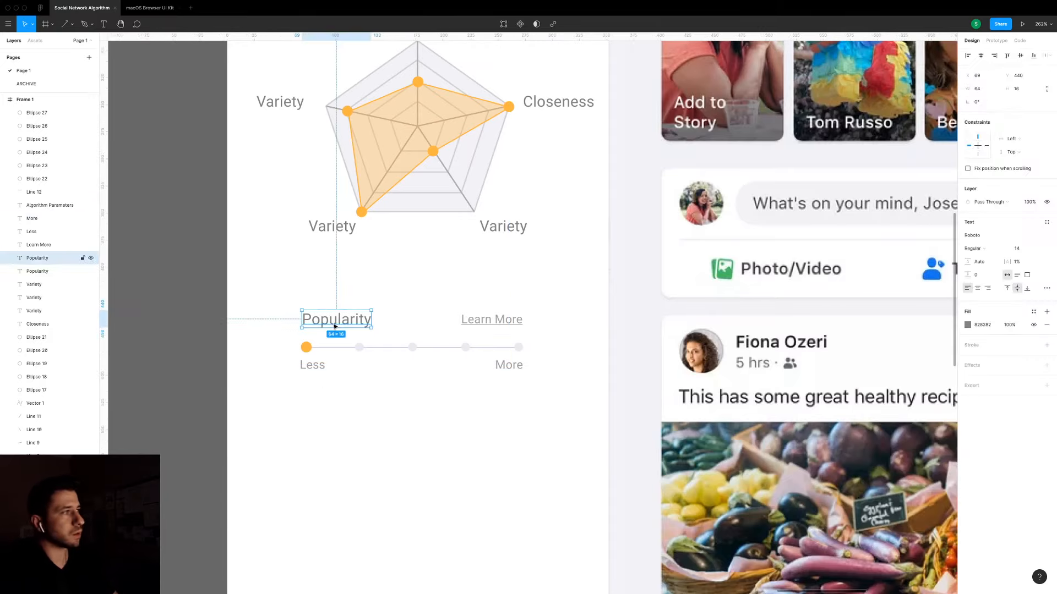
{"action": "scroll", "coordinate": [334, 326], "scroll_direction": "up", "scroll_amount": 3}
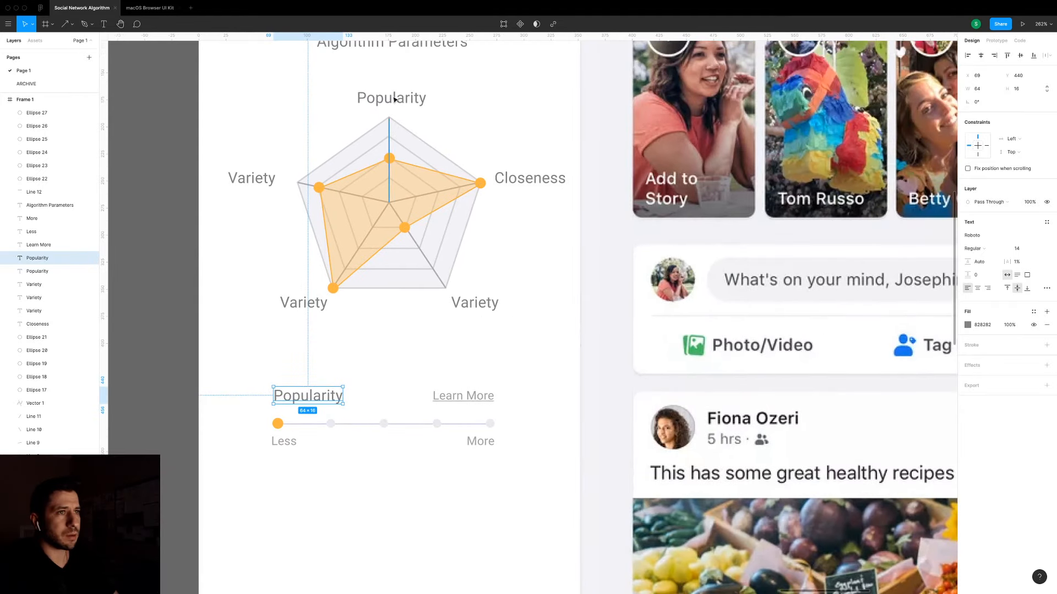
{"action": "left_click", "coordinate": [394, 100], "text": "shift"}
{"action": "left_click", "coordinate": [539, 179], "text": "shift"}
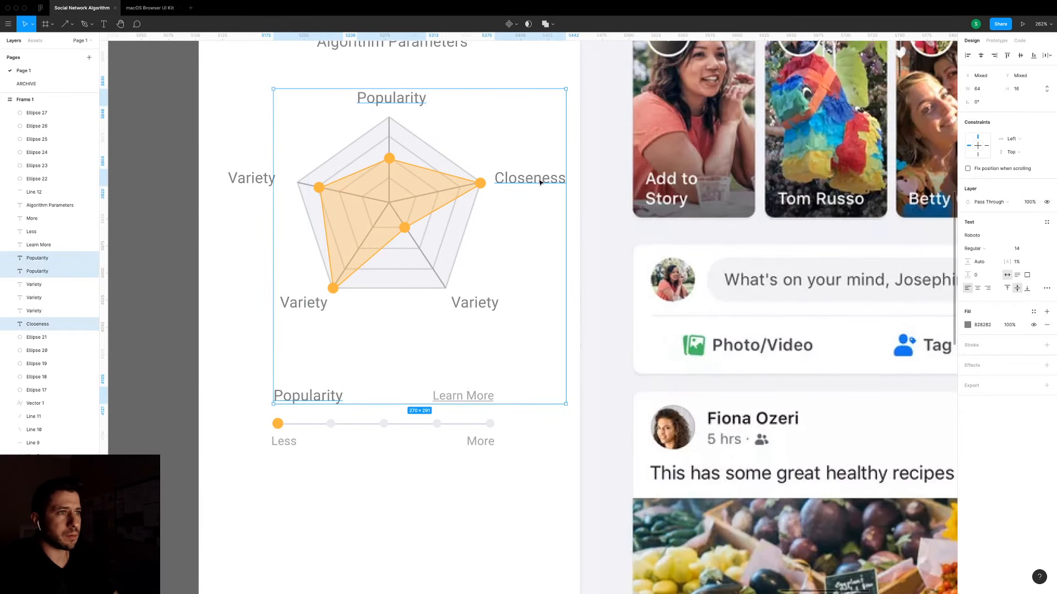
{"action": "left_click", "coordinate": [474, 301], "text": "shift"}
{"action": "left_click", "coordinate": [303, 303], "text": "shift"}
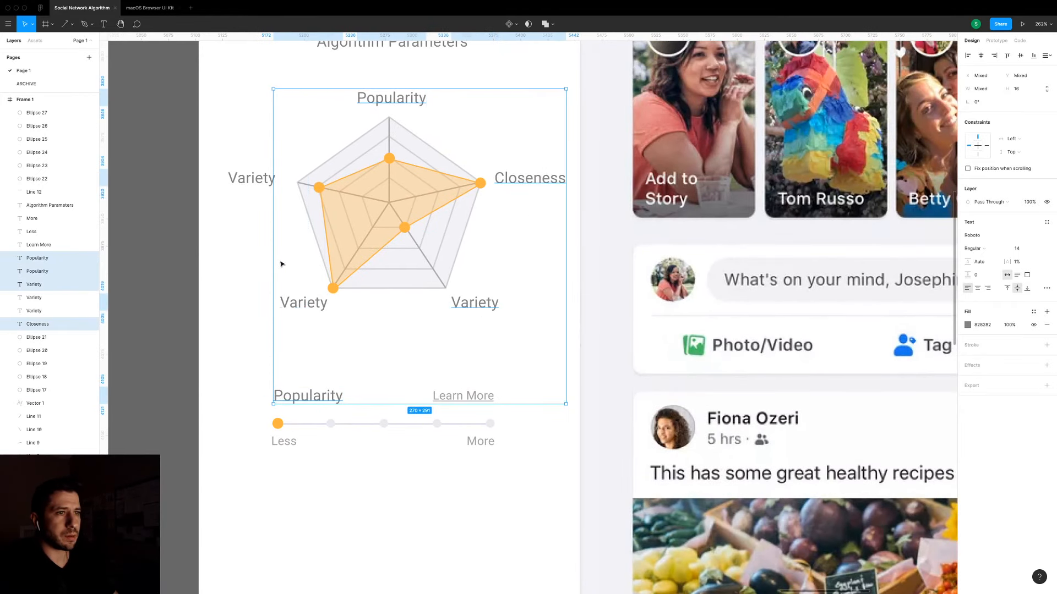
{"action": "left_click", "coordinate": [240, 178], "text": "shift"}
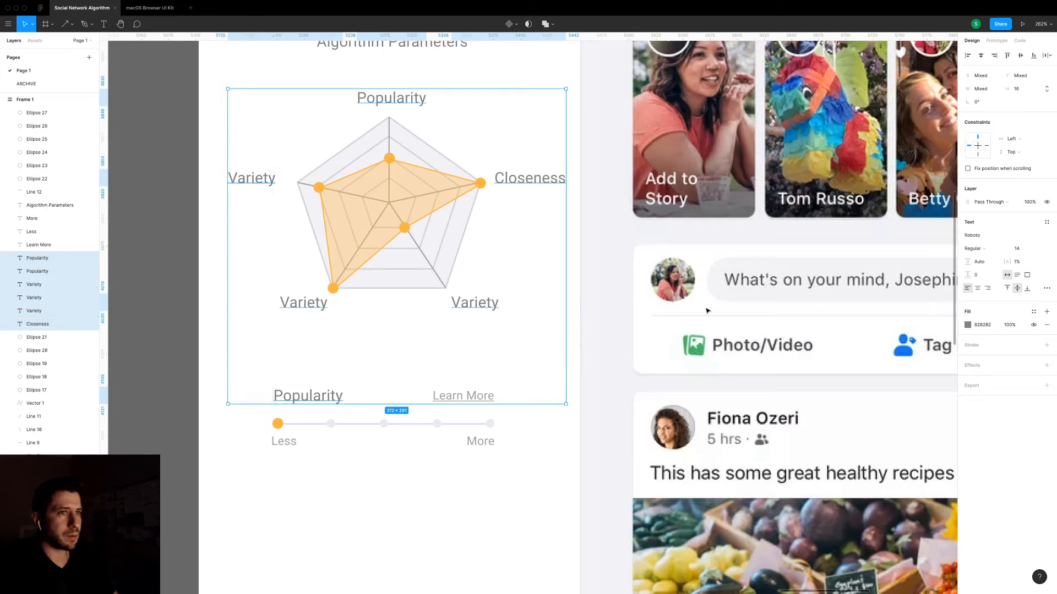
{"action": "left_click", "coordinate": [1020, 248]}
{"action": "type", "text": "15"}
{"action": "key", "text": "Return"}
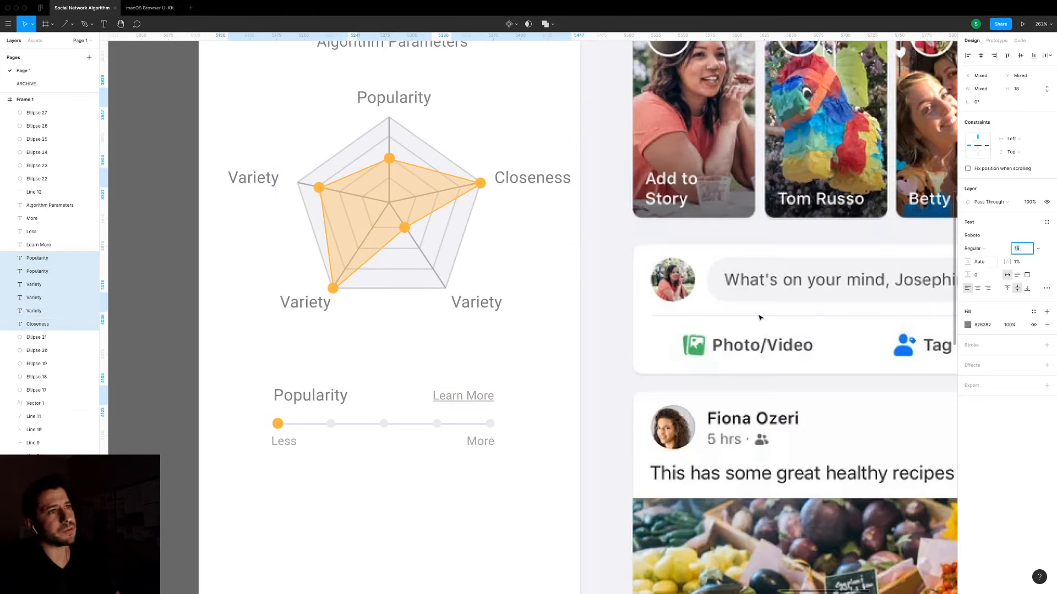
{"action": "left_click", "coordinate": [552, 431]}
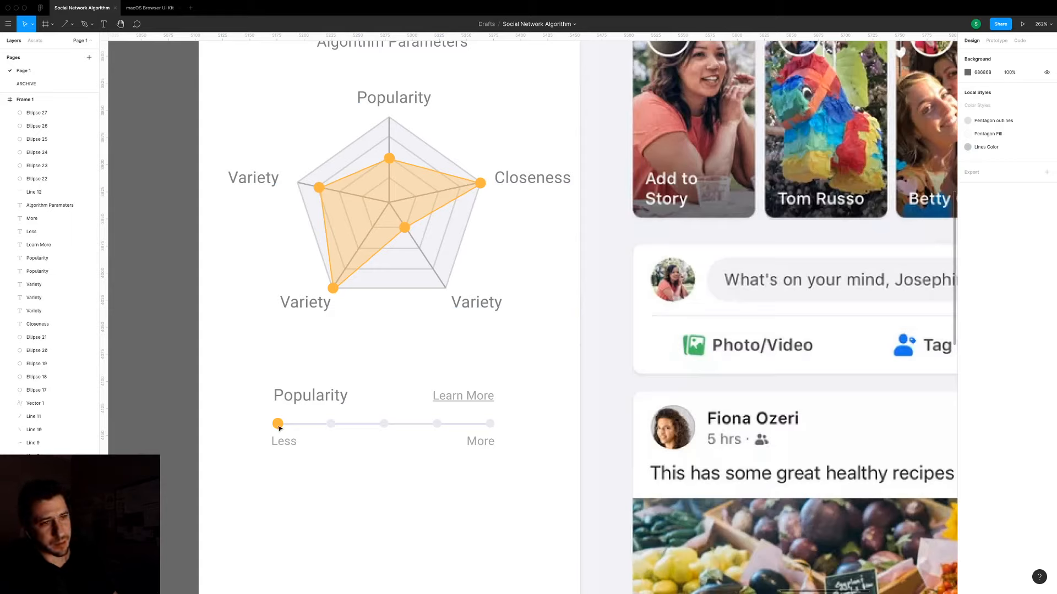
Nudge the Less label right so its edge lines up with the slider's first stop.
{"action": "left_click", "coordinate": [273, 443]}
{"action": "key", "text": "Right"}
{"action": "key", "text": "Right"}
{"action": "key", "text": "Left"}
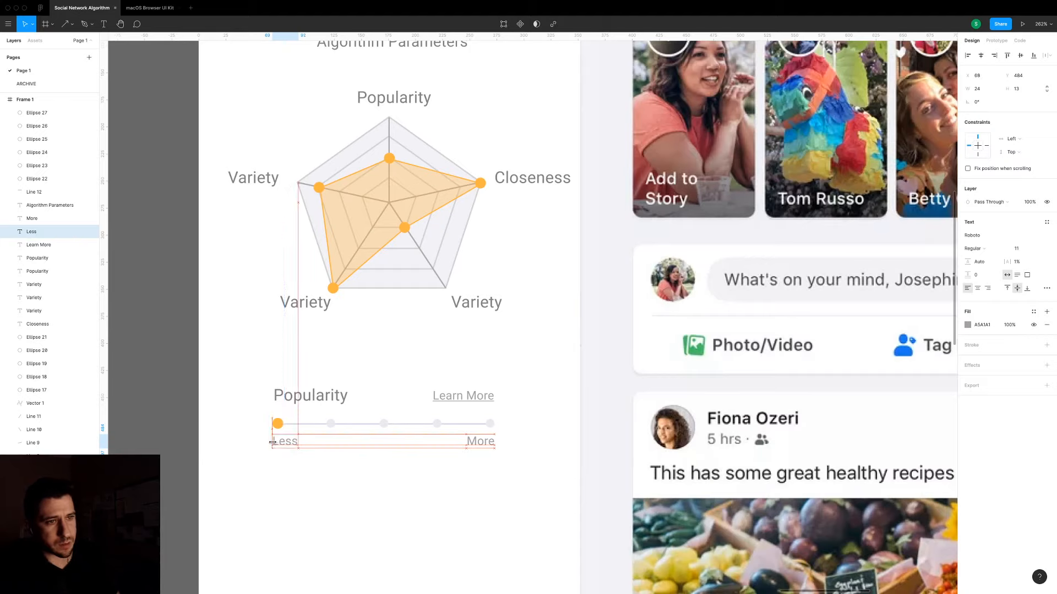
Align the left edges of the slider's Popularity label, its orange first stop and the Less label.
{"action": "left_click", "coordinate": [281, 396]}
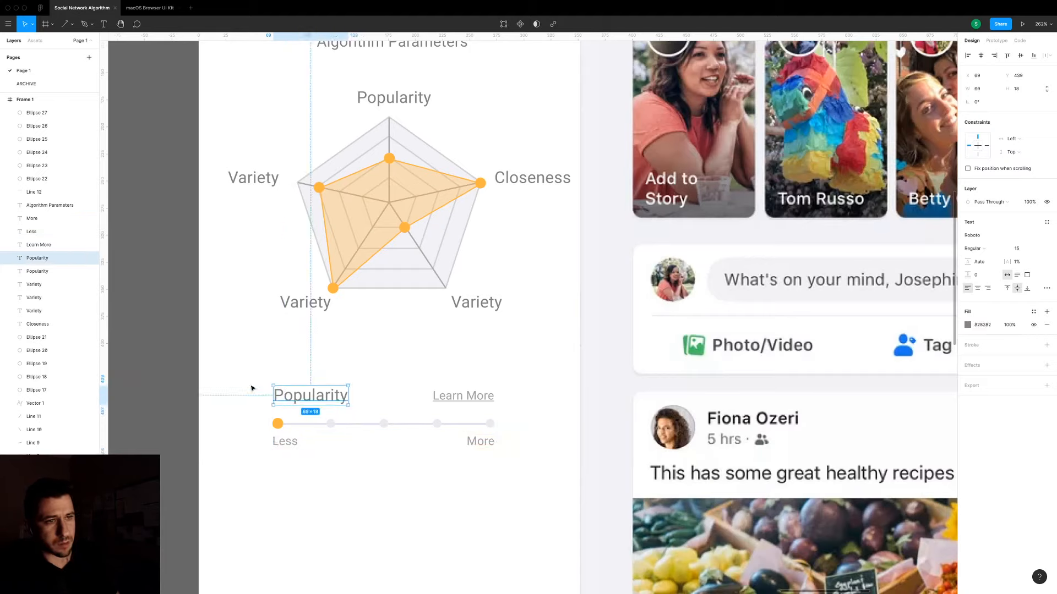
{"action": "left_click", "coordinate": [278, 424], "text": "shift"}
{"action": "left_click", "coordinate": [282, 441], "text": "shift"}
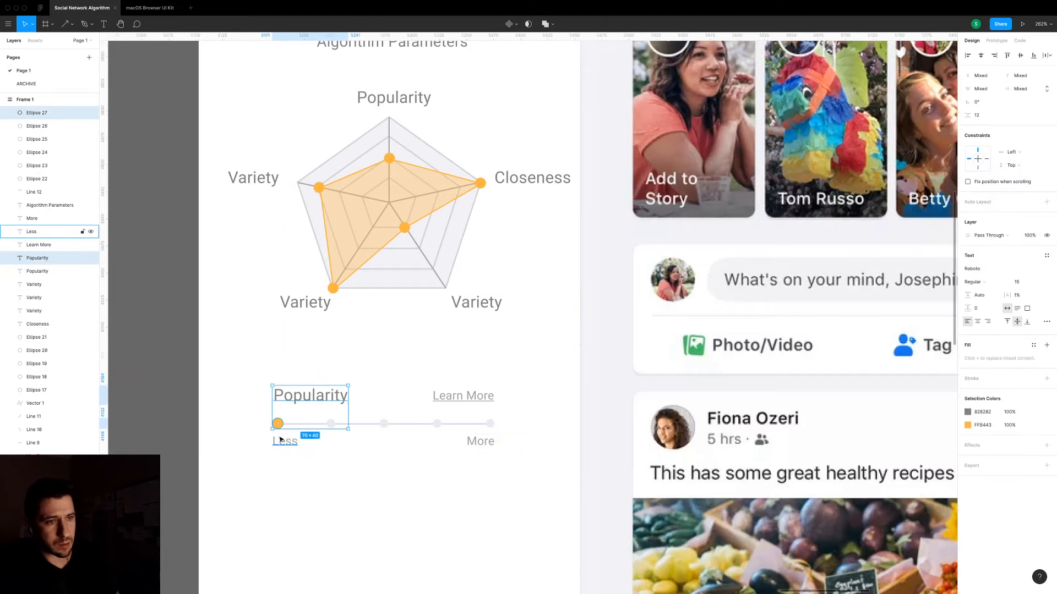
{"action": "left_click", "coordinate": [967, 56]}
{"action": "left_click", "coordinate": [229, 367]}
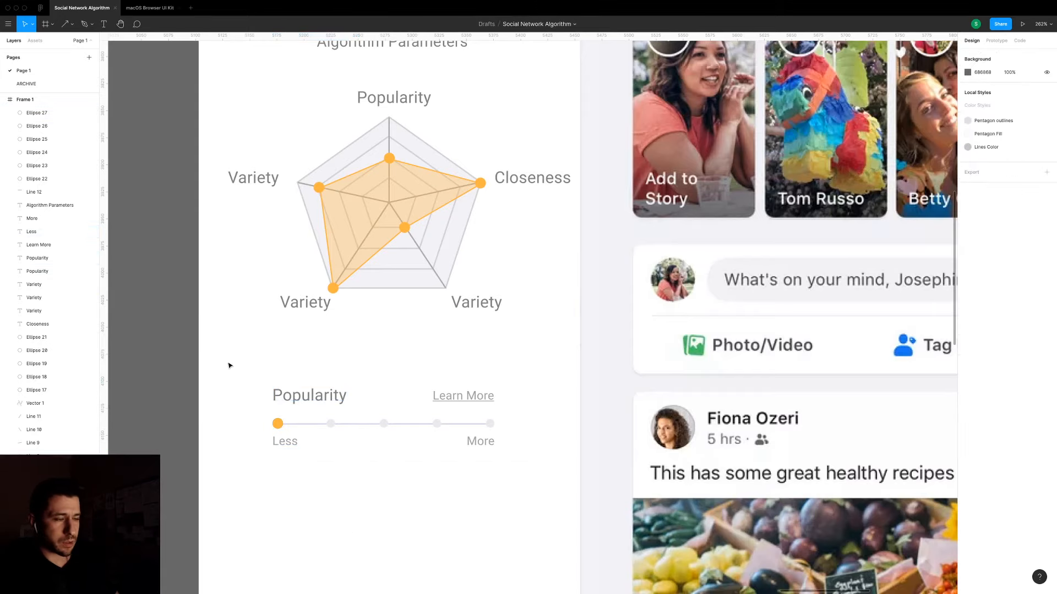
Turn the whole slider with its four labels into a component and move it off the frame, onto the empty canvas beside it.
{"action": "left_click_drag", "start_coordinate": [227, 362], "coordinate": [637, 357]}
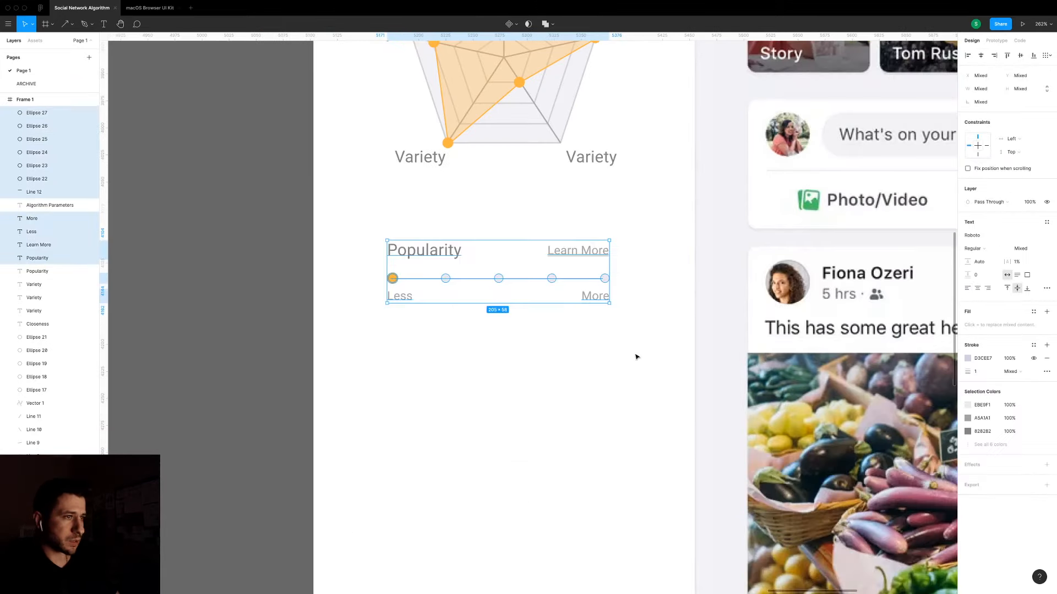
{"action": "scroll", "coordinate": [635, 357], "scroll_direction": "down", "scroll_amount": 3}
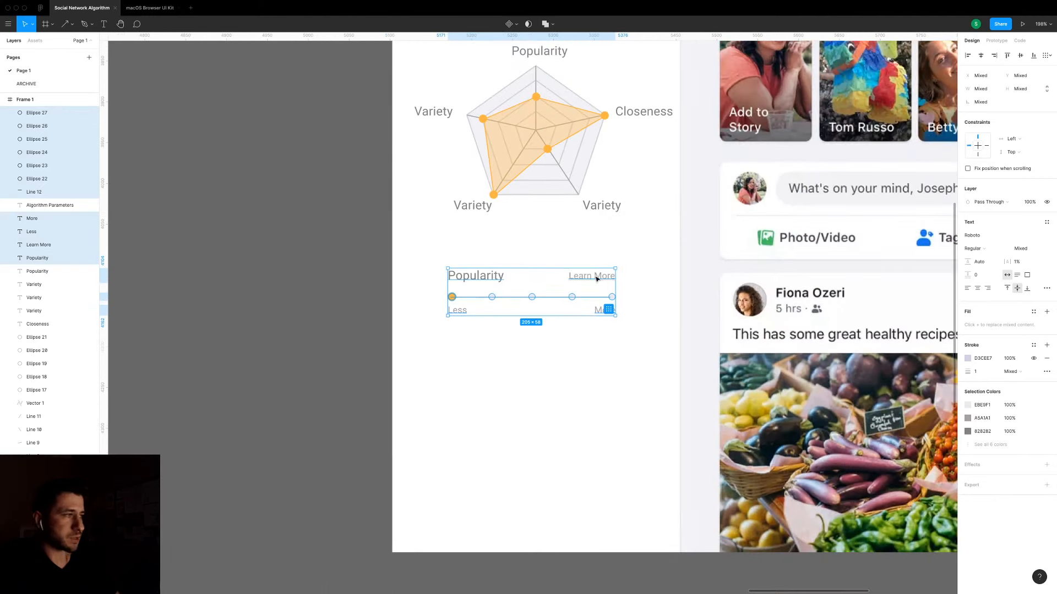
{"action": "left_click", "coordinate": [509, 25]}
{"action": "left_click_drag", "start_coordinate": [557, 284], "coordinate": [318, 281]}
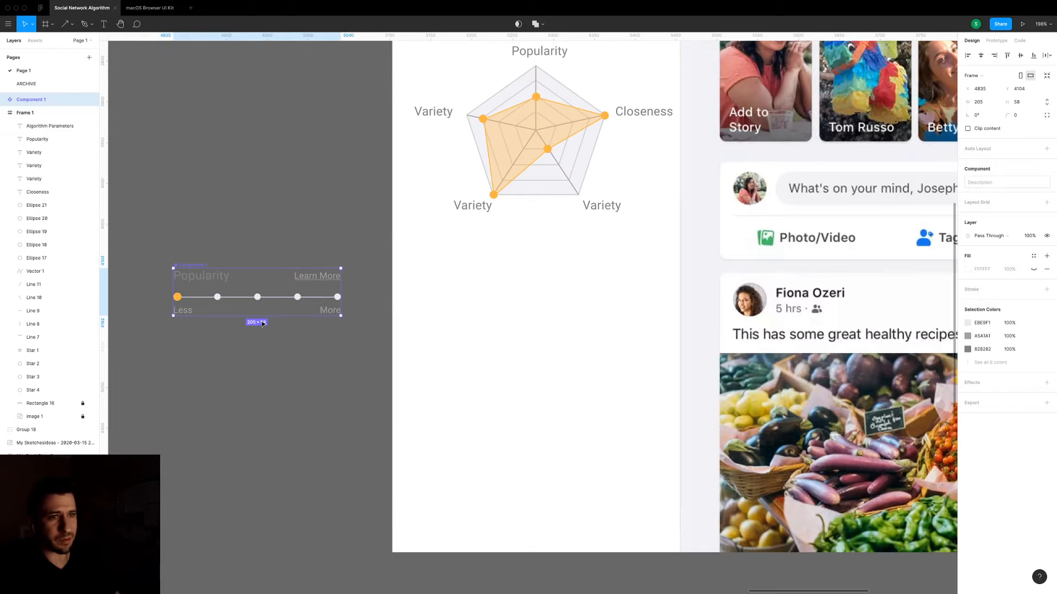
Place an instance of the slider component below the radar chart and undo the two extra copies beneath it.
{"action": "left_click_drag", "start_coordinate": [260, 297], "coordinate": [545, 422]}
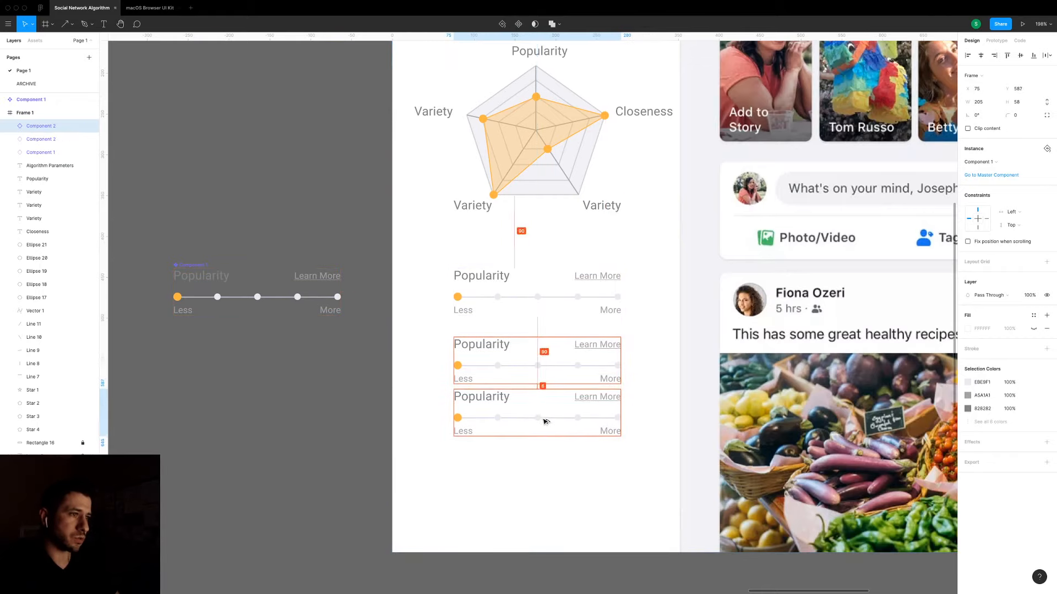
{"action": "key", "text": "super+z"}
{"action": "key", "text": "super+z"}
{"action": "scroll", "coordinate": [554, 372], "scroll_direction": "up", "scroll_amount": 3}
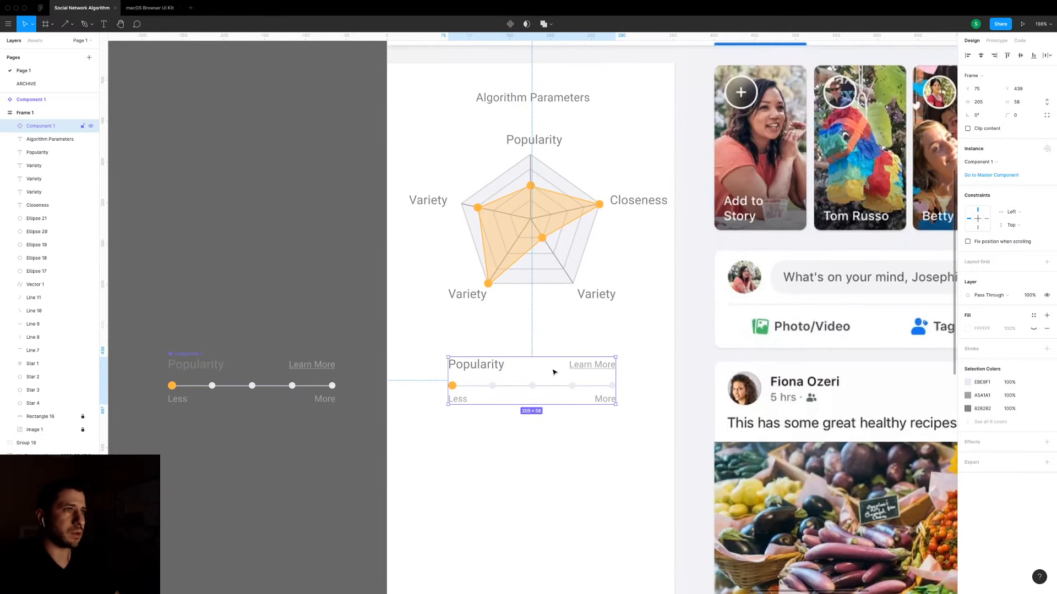
Move the radar chart with its labels and the Algorithm Parameters heading slightly higher in the frame.
{"action": "scroll", "coordinate": [555, 372], "scroll_direction": "down", "scroll_amount": 2}
{"action": "left_click_drag", "start_coordinate": [414, 150], "coordinate": [658, 334]}
{"action": "left_click_drag", "start_coordinate": [527, 238], "coordinate": [527, 224]}
{"action": "left_click_drag", "start_coordinate": [534, 127], "coordinate": [533, 119]}
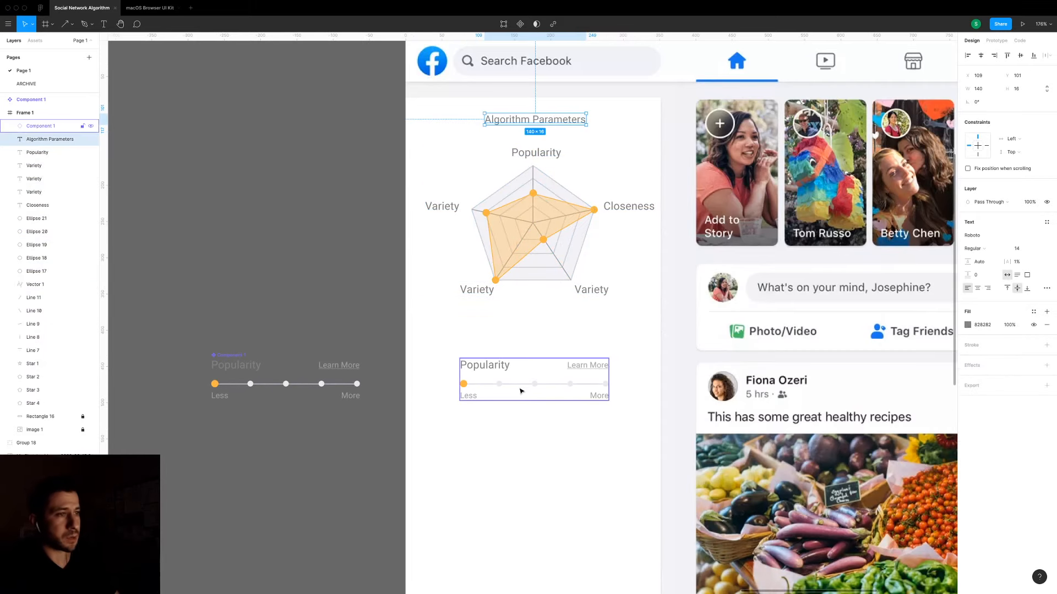
Move the slider instance up towards the chart and duplicate it downwards into a stack of five evenly spaced sliders.
{"action": "left_click_drag", "start_coordinate": [519, 392], "coordinate": [522, 418]}
{"action": "key", "text": "ctrl+d"}
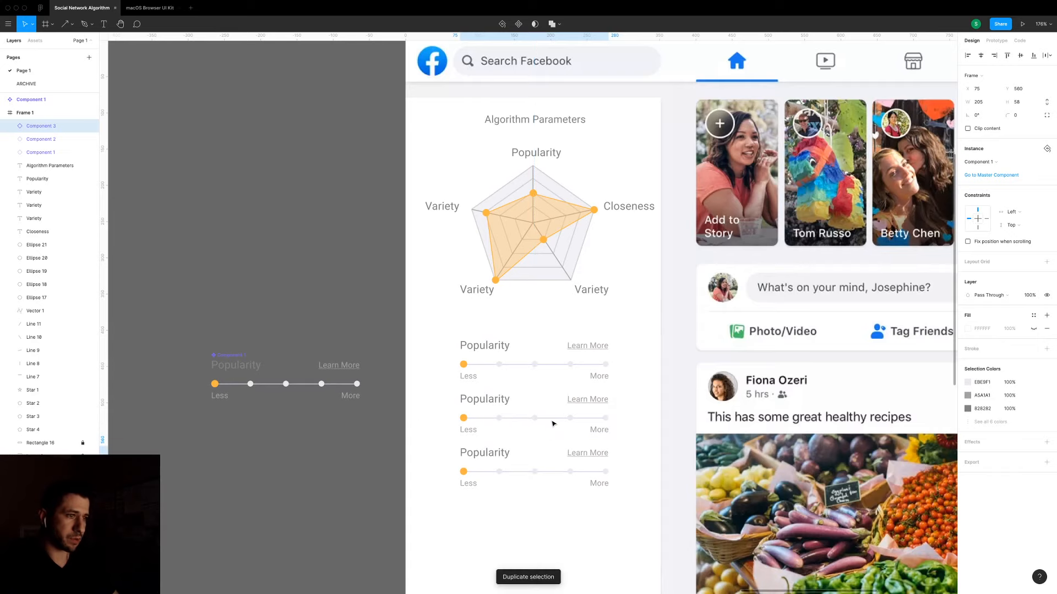
{"action": "key", "text": "ctrl+d"}
{"action": "key", "text": "ctrl+d"}
{"action": "scroll", "coordinate": [556, 426], "scroll_direction": "down", "scroll_amount": 1}
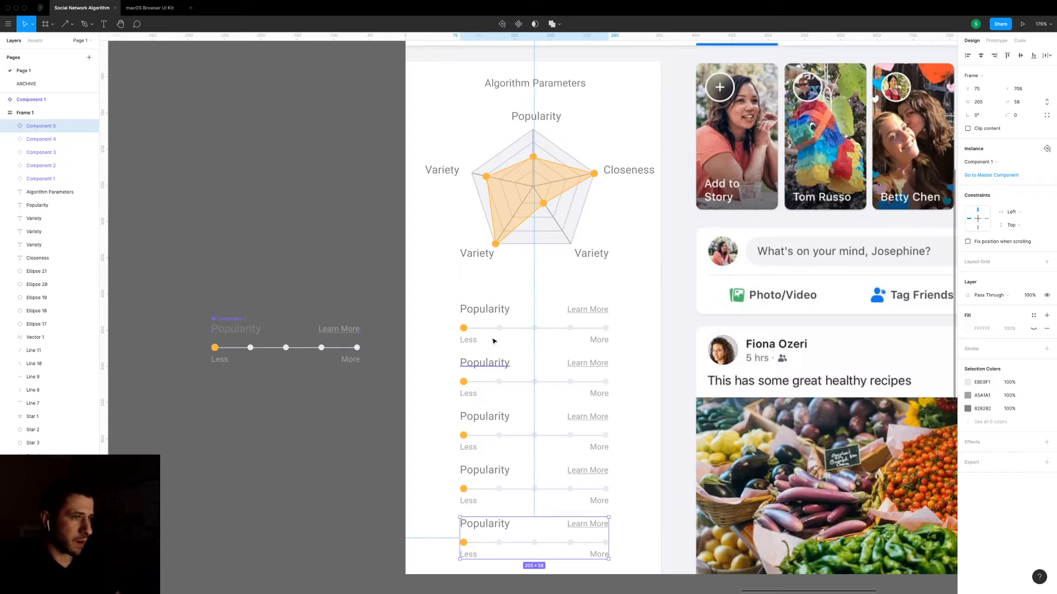
Try the blue fill 2400FF on the Popularity label of the first slider instance only.
{"action": "double_click", "coordinate": [492, 312]}
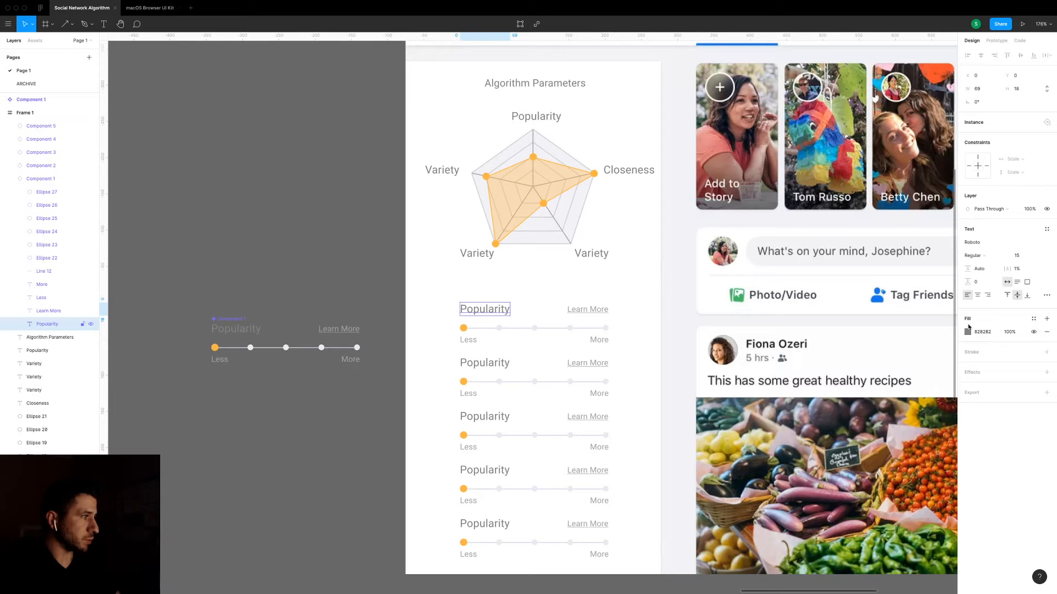
{"action": "left_click", "coordinate": [968, 332]}
{"action": "left_click", "coordinate": [929, 451]}
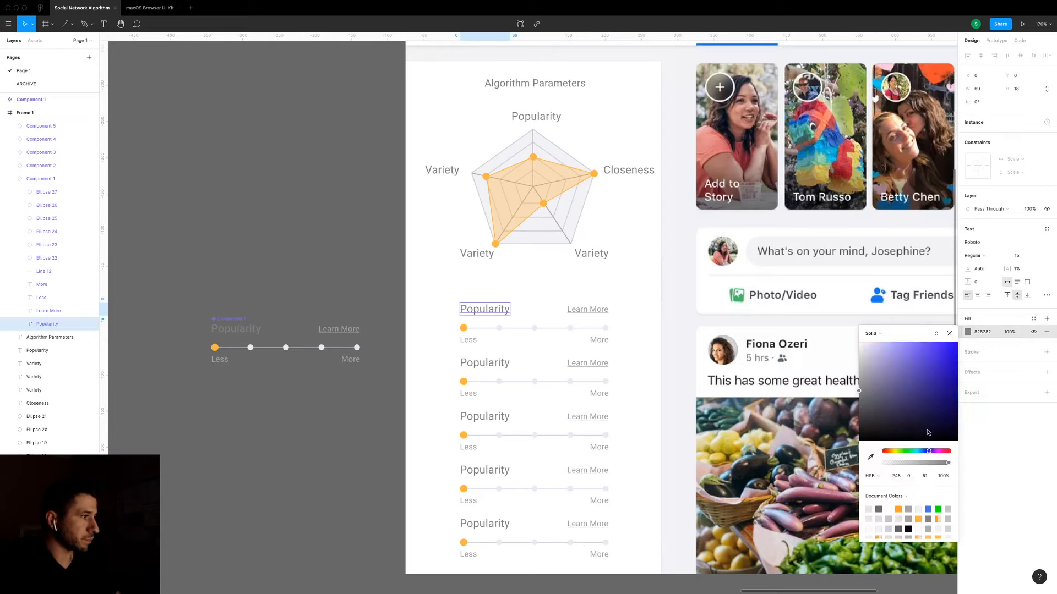
{"action": "left_click", "coordinate": [698, 308]}
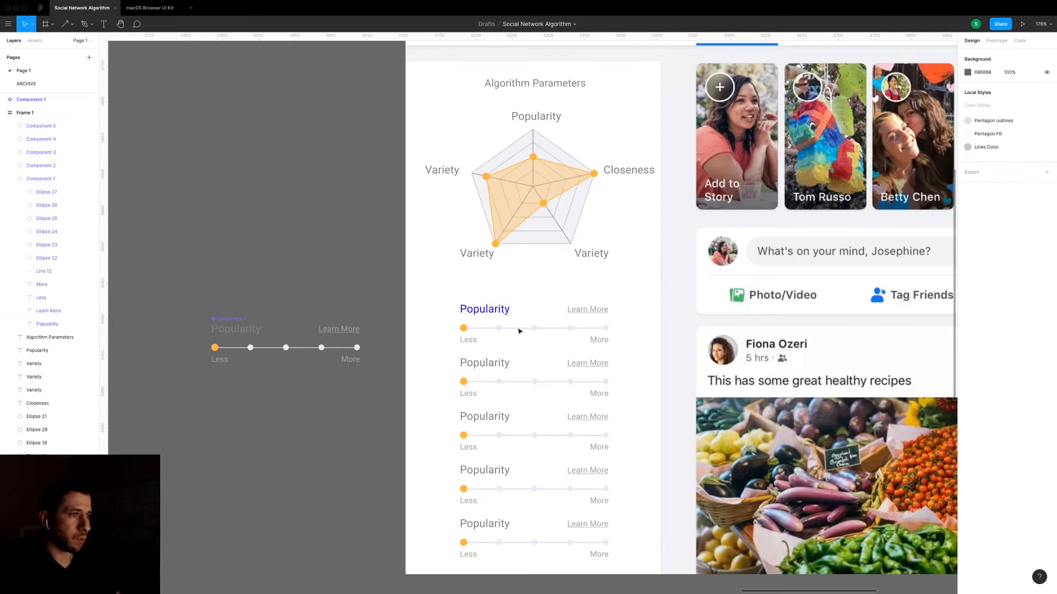
Try a lighter blue fill on the Popularity labels of the other four slider instances together.
{"action": "left_click", "coordinate": [486, 363]}
{"action": "left_click", "coordinate": [505, 417], "text": "shift"}
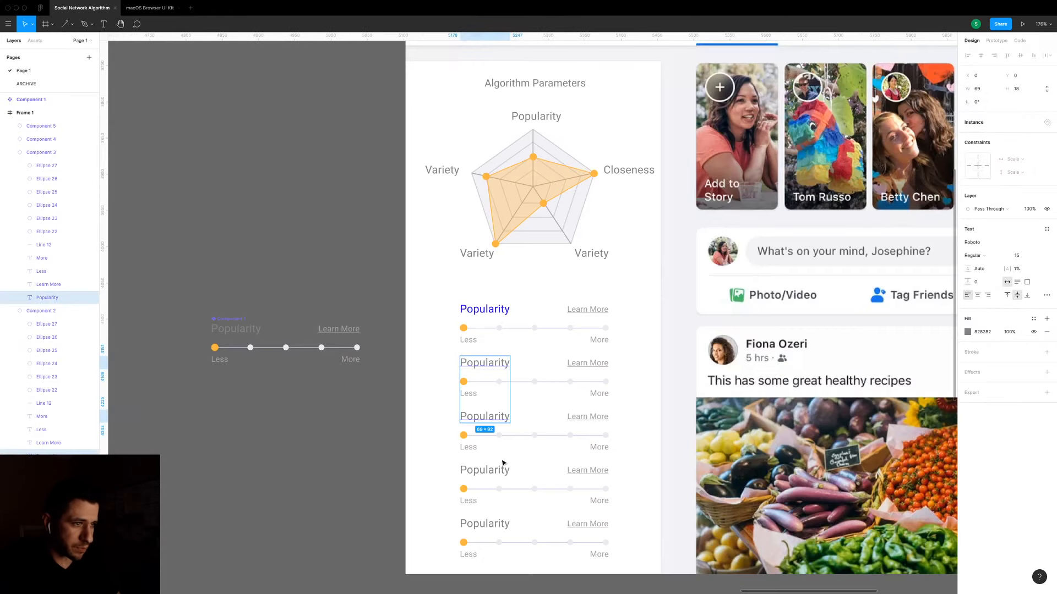
{"action": "left_click", "coordinate": [502, 468], "text": "shift"}
{"action": "left_click", "coordinate": [503, 521], "text": "shift"}
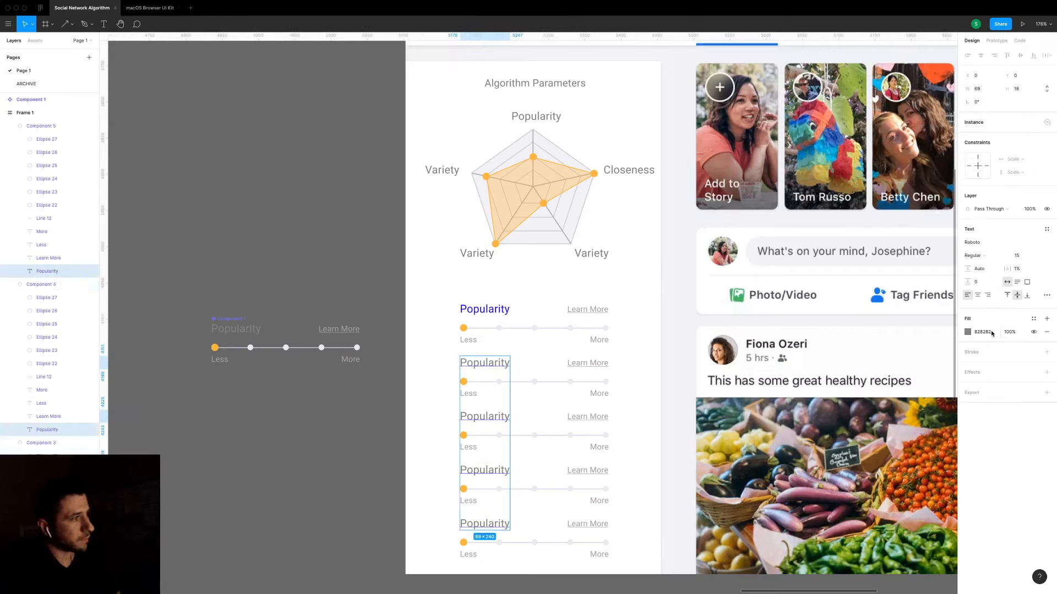
{"action": "left_click", "coordinate": [967, 332]}
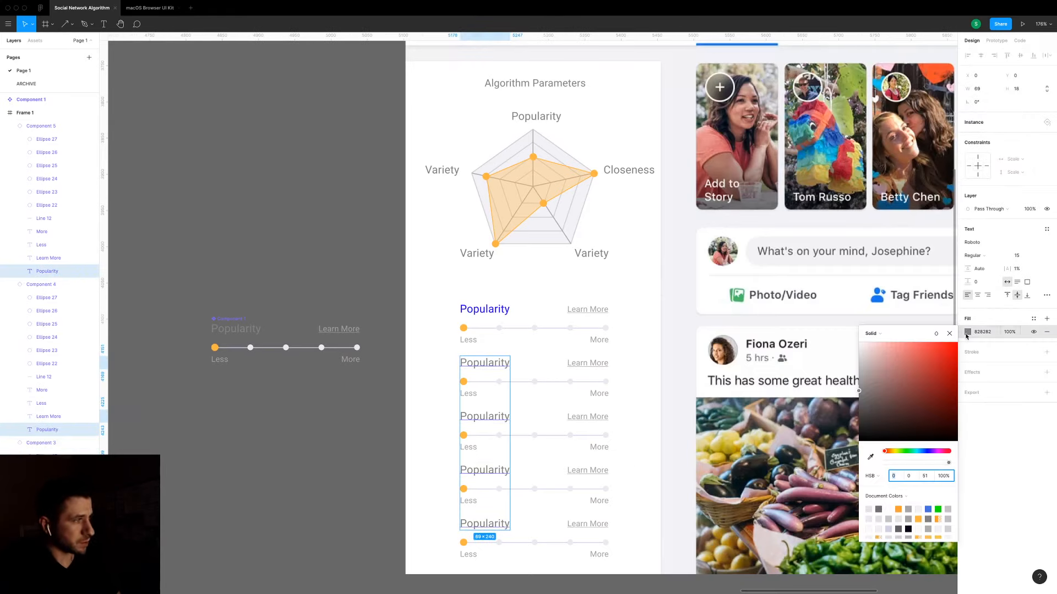
{"action": "left_click", "coordinate": [919, 452]}
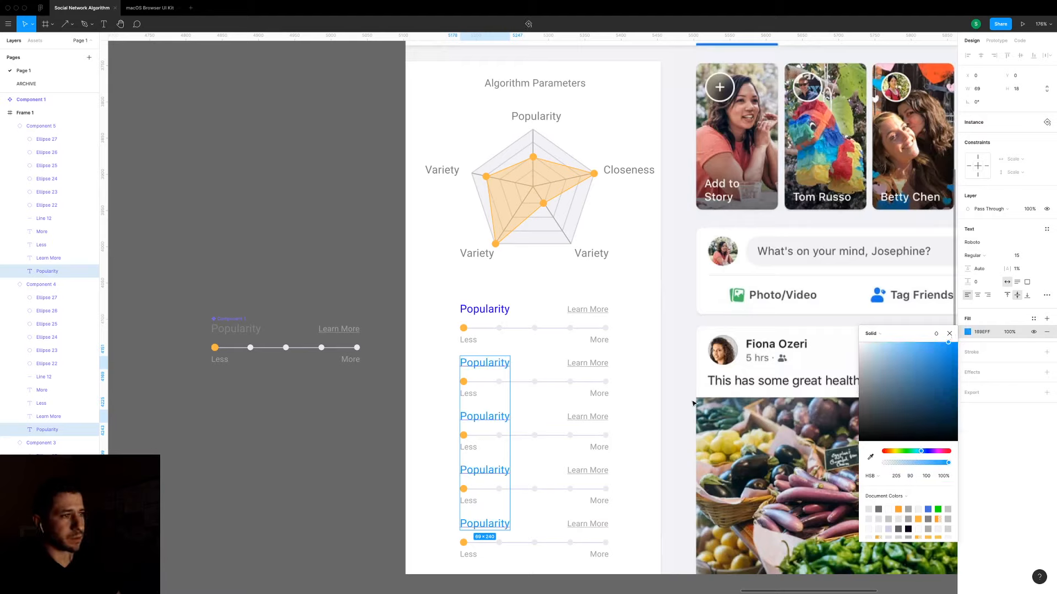
Undo the blue fills on the Popularity labels of all five slider instances.
{"action": "key", "text": "super+z"}
{"action": "key", "text": "super+z"}
{"action": "key", "text": "super+z"}
{"action": "key", "text": "super+z"}
{"action": "key", "text": "super+z"}
{"action": "key", "text": "super+z"}
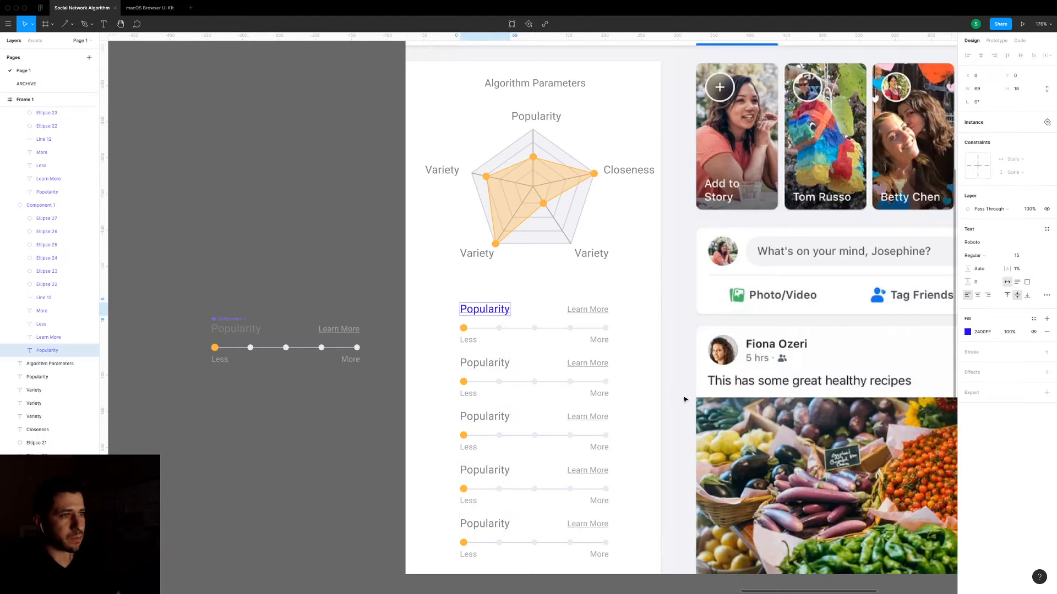
{"action": "key", "text": "super+z"}
Try the dark red fill 9C1F1F on the master component's Popularity label and shift the label right to X 15.
{"action": "double_click", "coordinate": [246, 333]}
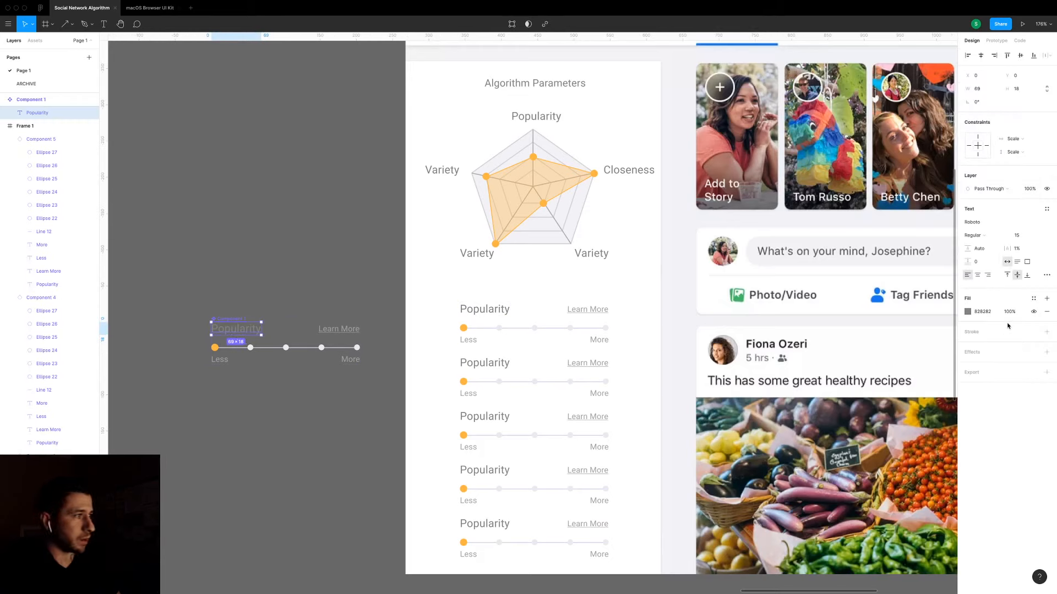
{"action": "left_click", "coordinate": [967, 312]}
{"action": "mouse_move", "coordinate": [917, 361]}
{"action": "left_mouse_down"}
{"action": "mouse_move", "coordinate": [953, 326]}
{"action": "mouse_move", "coordinate": [954, 347]}
{"action": "mouse_move", "coordinate": [949, 337]}
{"action": "mouse_move", "coordinate": [938, 361]}
{"action": "left_mouse_up"}
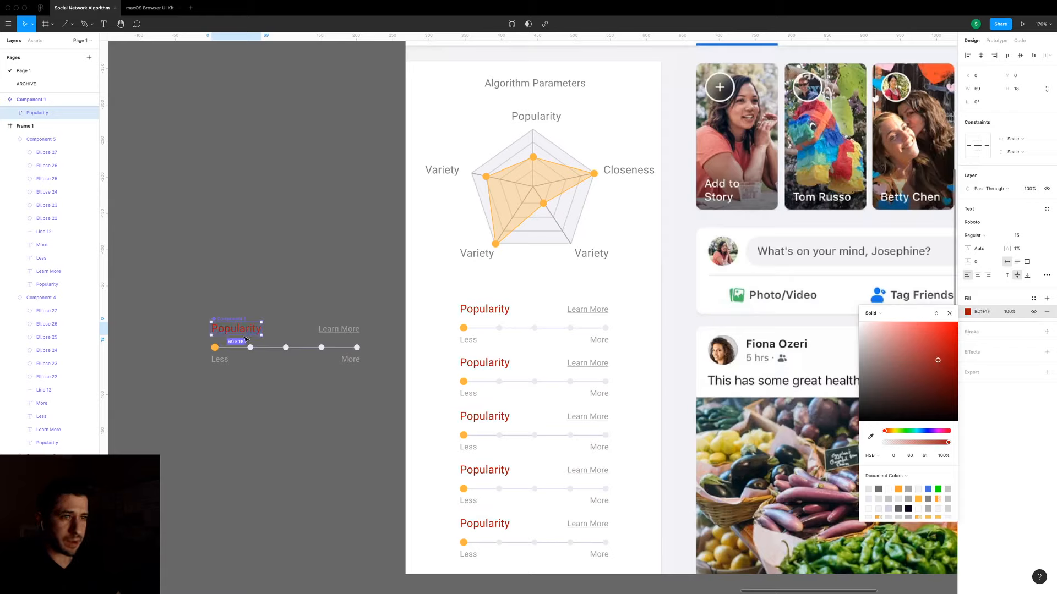
{"action": "mouse_move", "coordinate": [246, 331]}
{"action": "left_mouse_down"}
{"action": "mouse_move", "coordinate": [281, 334]}
{"action": "mouse_move", "coordinate": [253, 334]}
{"action": "left_mouse_up"}
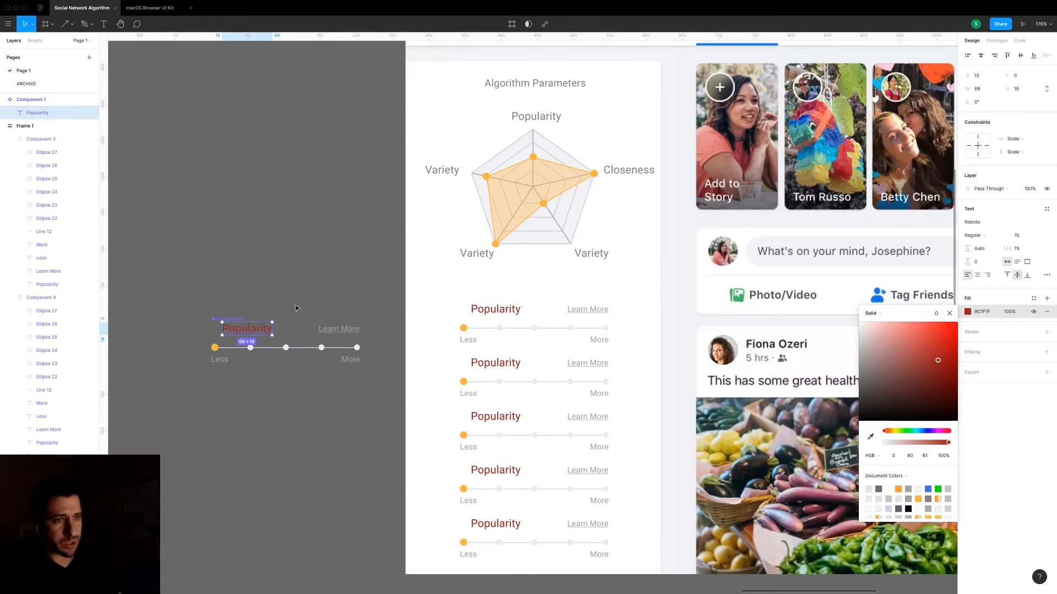
Undo the shift and the red fill on the master component's Popularity label.
{"action": "key", "text": "super+z"}
{"action": "key", "text": "super+z"}
{"action": "left_click", "coordinate": [317, 302]}
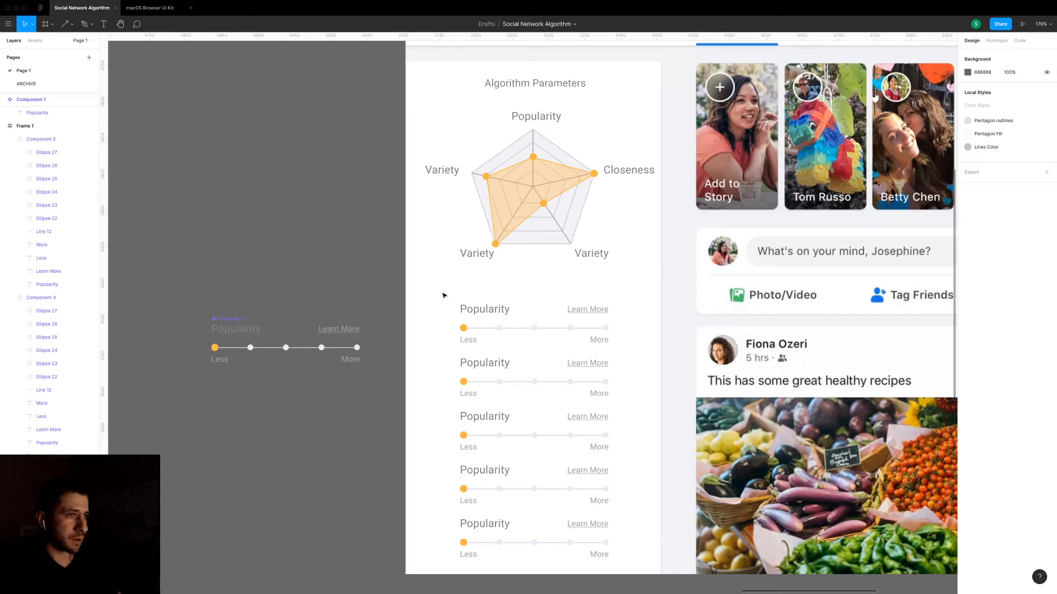
Move the five slider instances up closer to the radar chart and set the vertical spacing between them to 22.
{"action": "left_click_drag", "start_coordinate": [443, 293], "coordinate": [660, 585]}
{"action": "left_click_drag", "start_coordinate": [551, 431], "coordinate": [554, 410]}
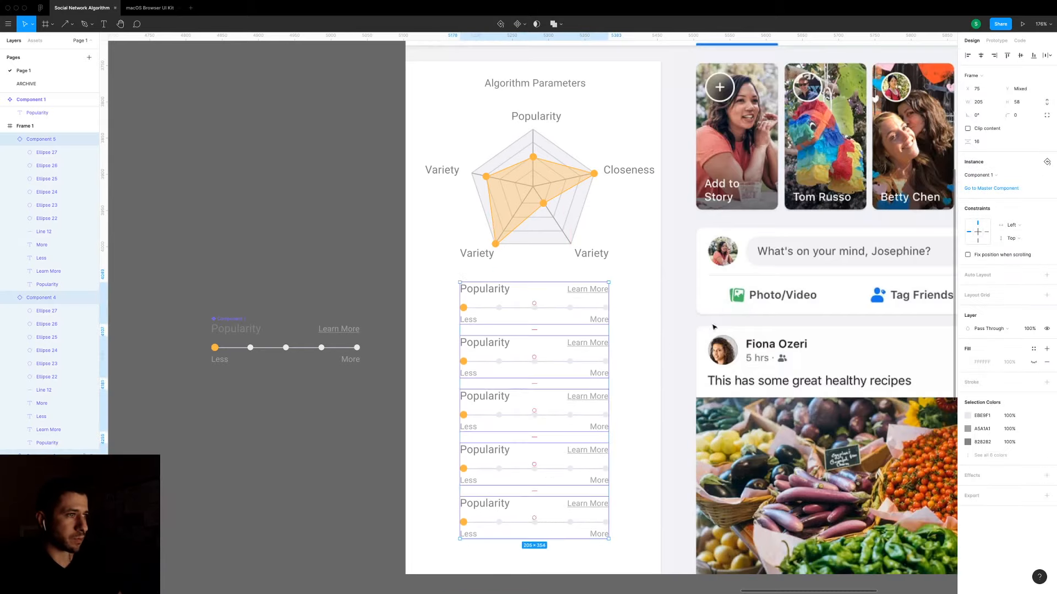
{"action": "left_click", "coordinate": [984, 144]}
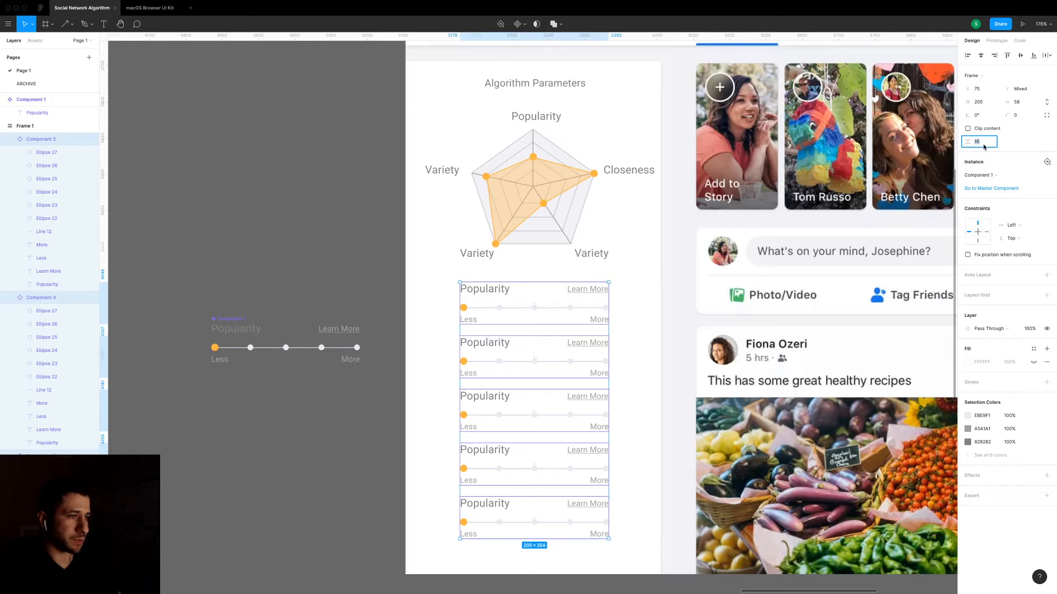
{"action": "key", "text": "Up"}
{"action": "key", "text": "Up"}
{"action": "key", "text": "Up"}
{"action": "key", "text": "Up"}
{"action": "key", "text": "Up"}
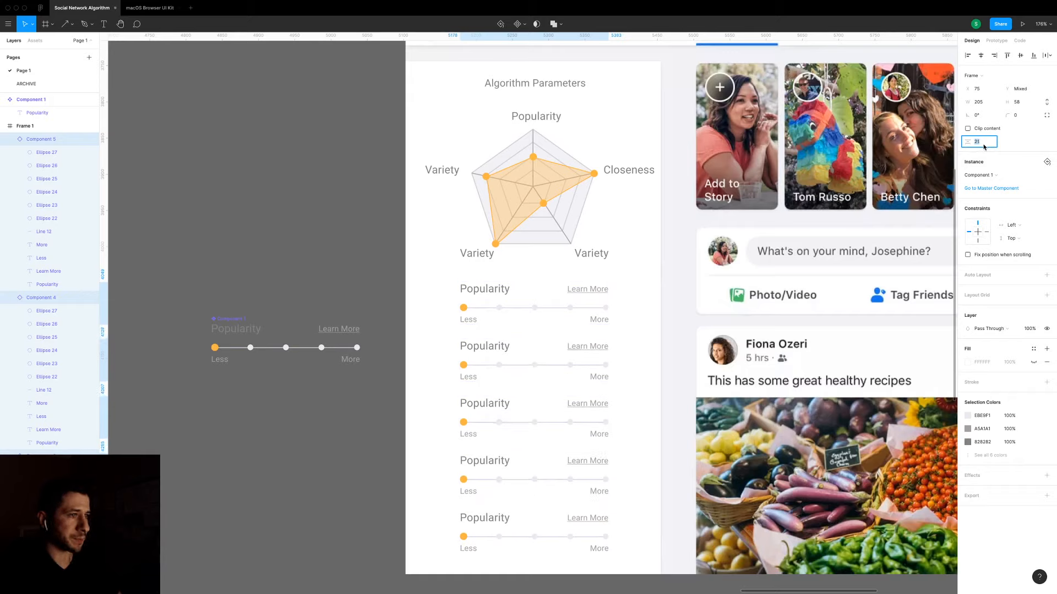
{"action": "key", "text": "Up"}
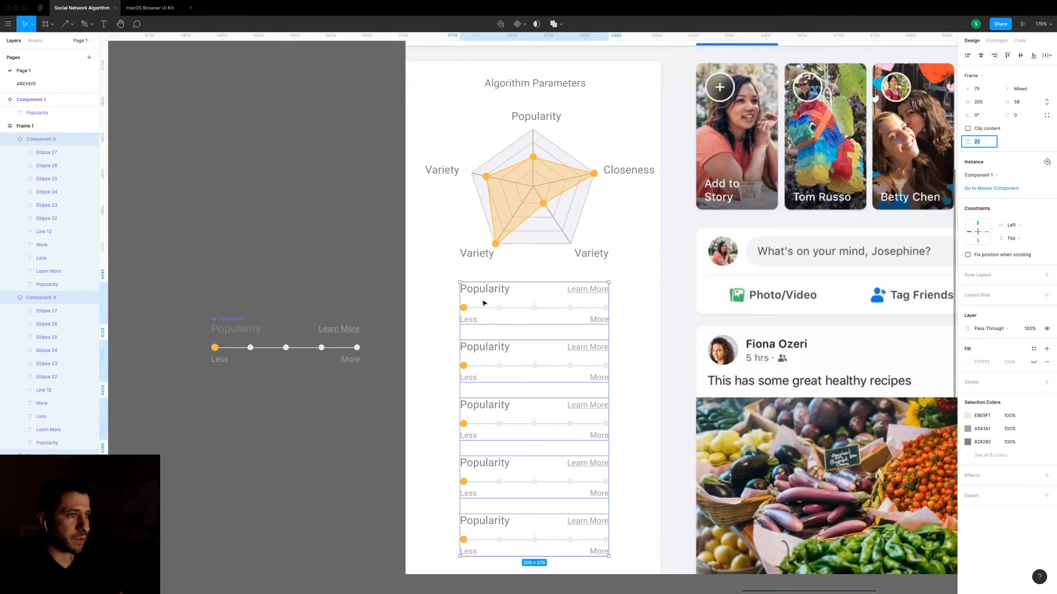
Set the font size of the Popularity label in the master slider component to 14.
{"action": "key", "text": "shift+0"}
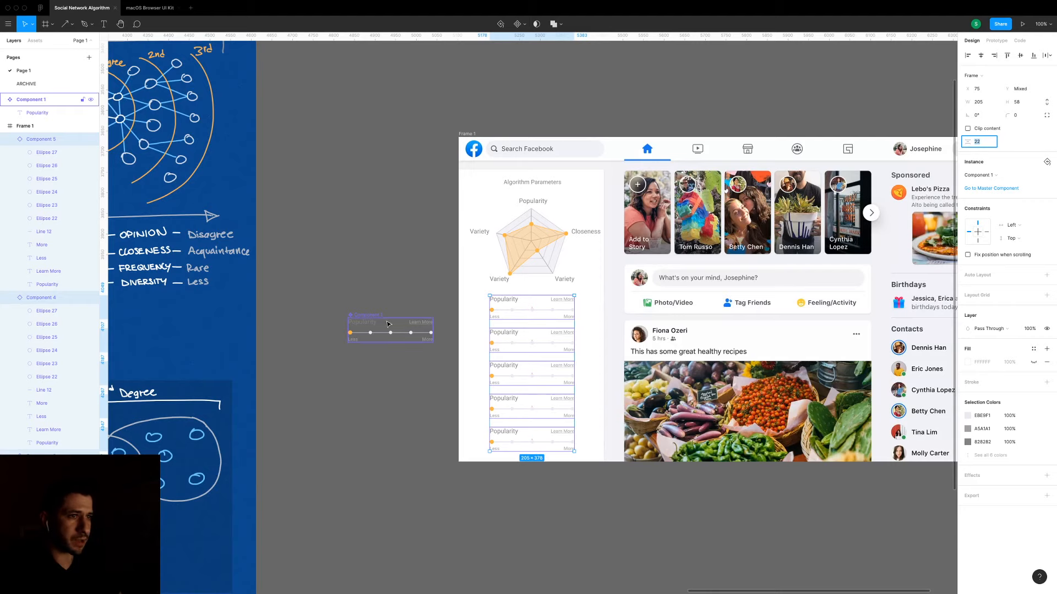
{"action": "left_click", "coordinate": [369, 325]}
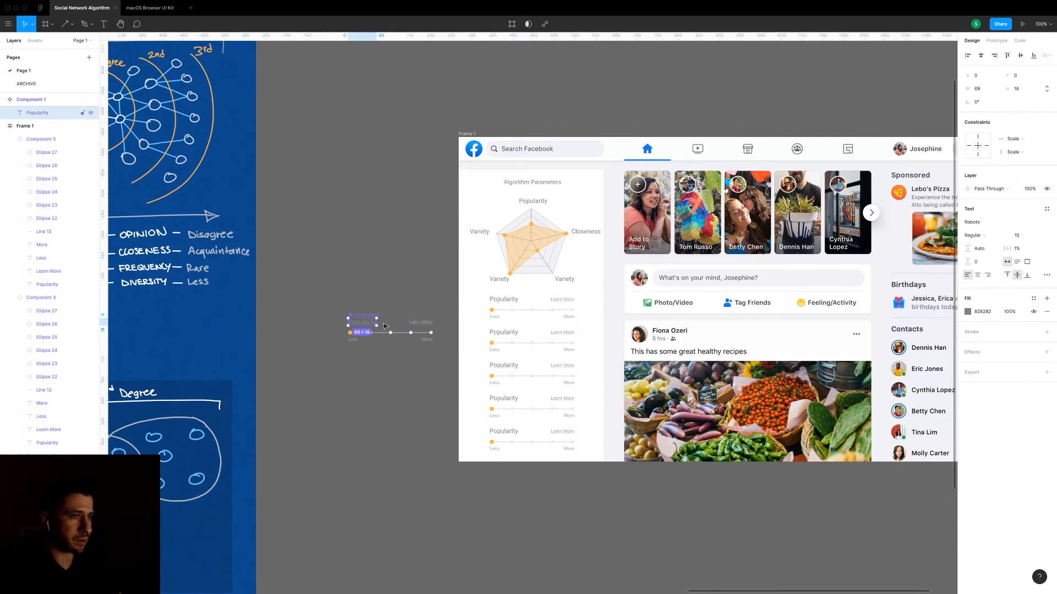
{"action": "left_click", "coordinate": [1024, 237]}
{"action": "type", "text": "14"}
{"action": "key", "text": "Return"}
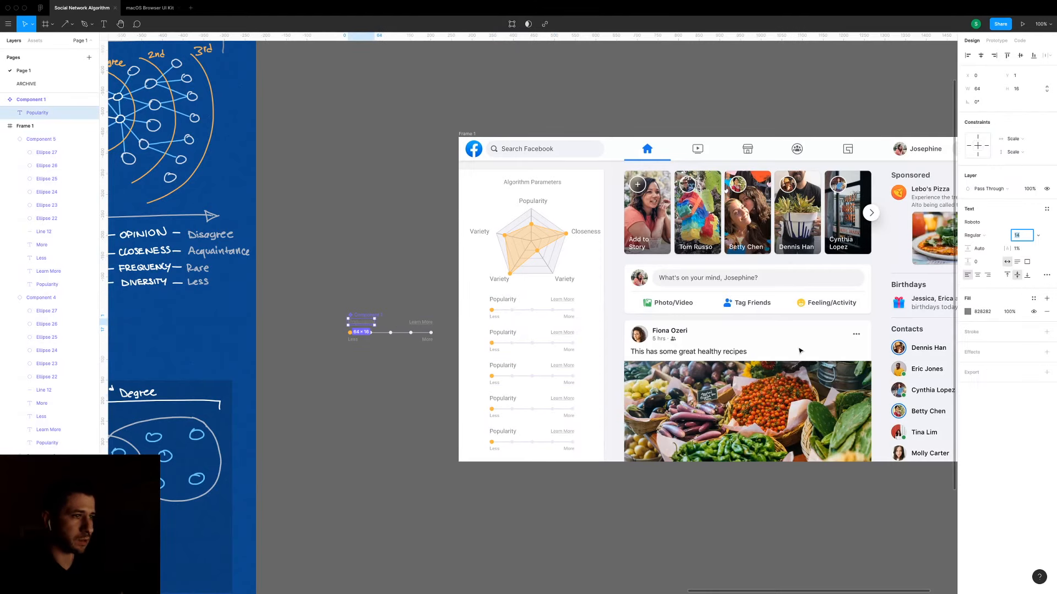
Set the font size of all five radar chart labels to 14.
{"action": "left_click", "coordinate": [500, 280]}
{"action": "left_click", "coordinate": [479, 231], "text": "shift"}
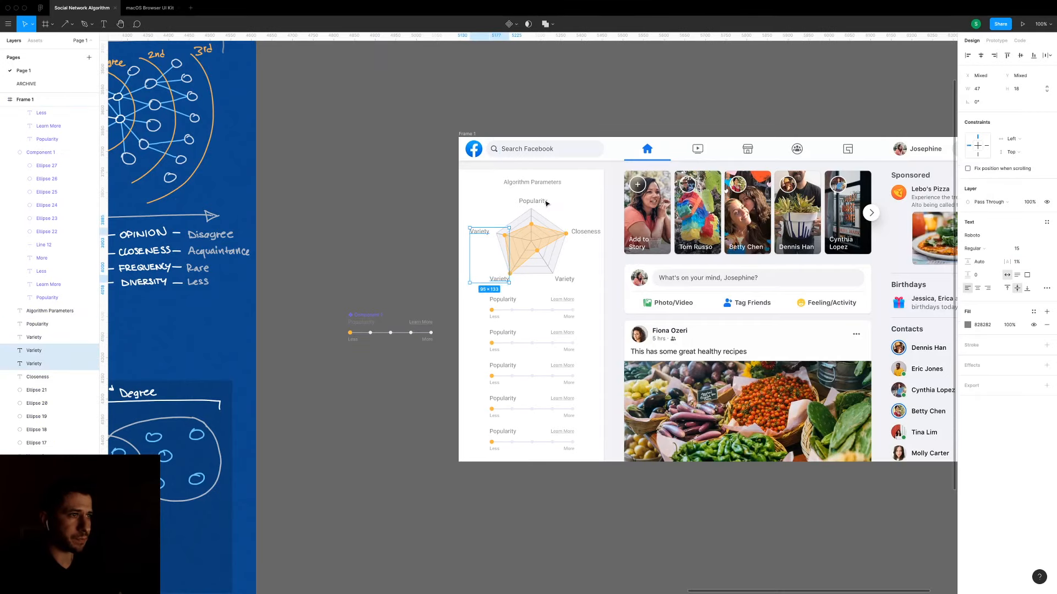
{"action": "left_click", "coordinate": [533, 201], "text": "shift"}
{"action": "left_click", "coordinate": [584, 232], "text": "shift"}
{"action": "left_click", "coordinate": [563, 282], "text": "shift"}
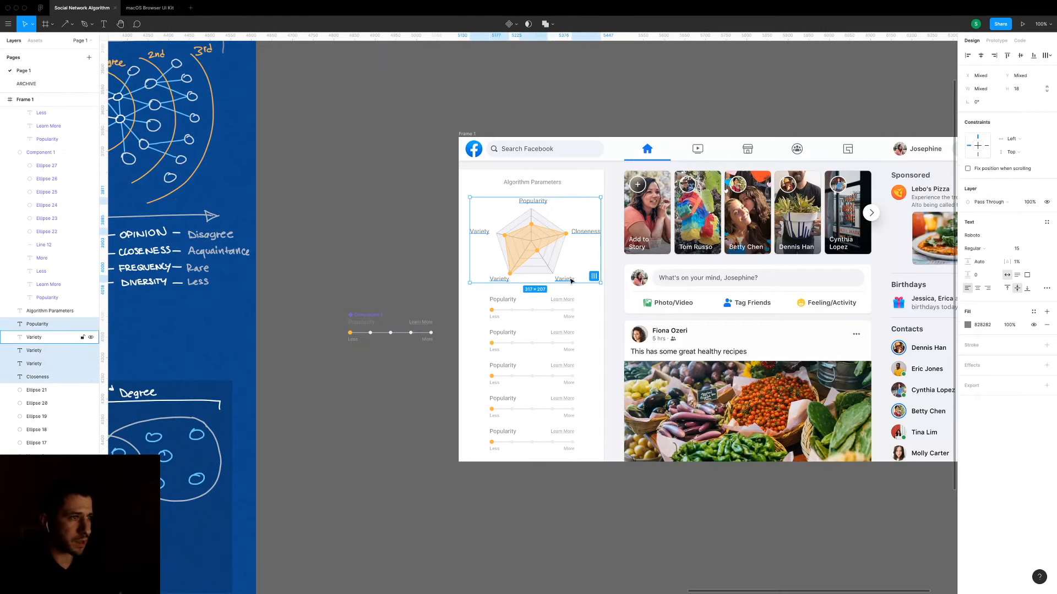
{"action": "left_click", "coordinate": [1028, 249]}
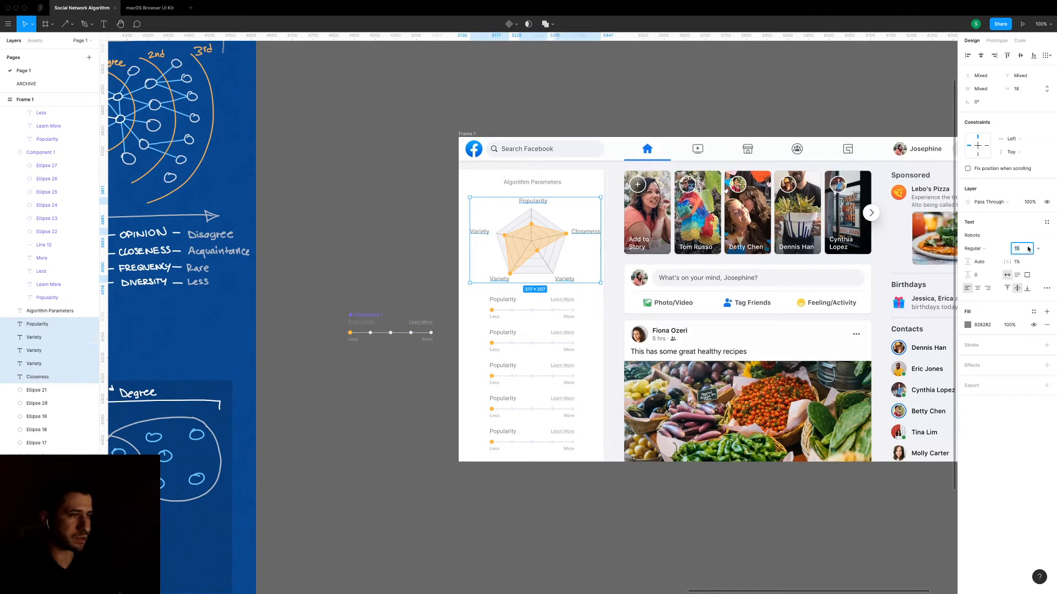
{"action": "left_click", "coordinate": [460, 320]}
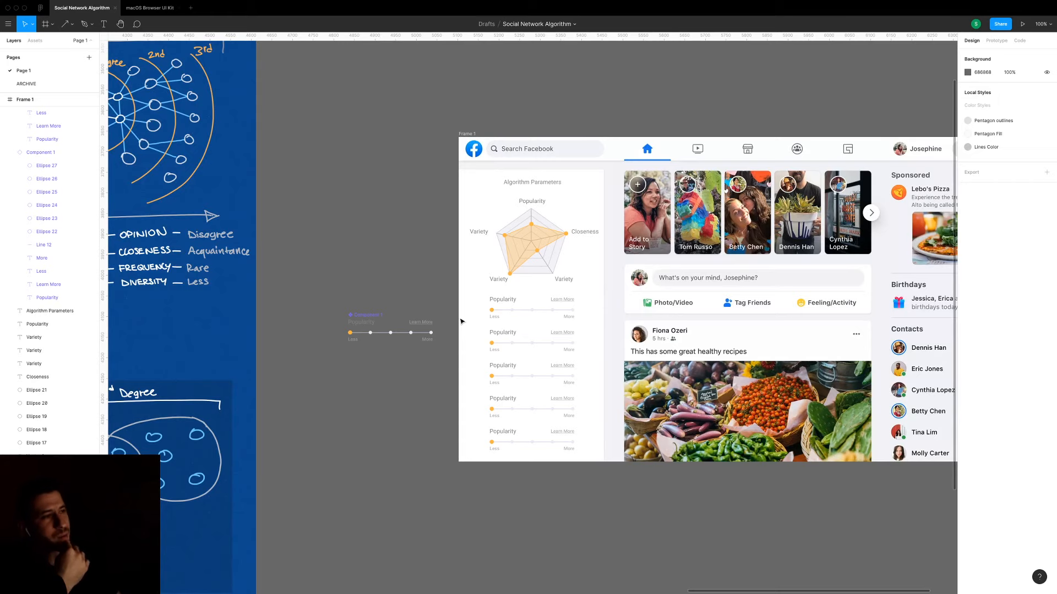
Delete the orange dot from the first stop of the master slider component.
{"action": "left_click_drag", "start_coordinate": [461, 321], "coordinate": [334, 349]}
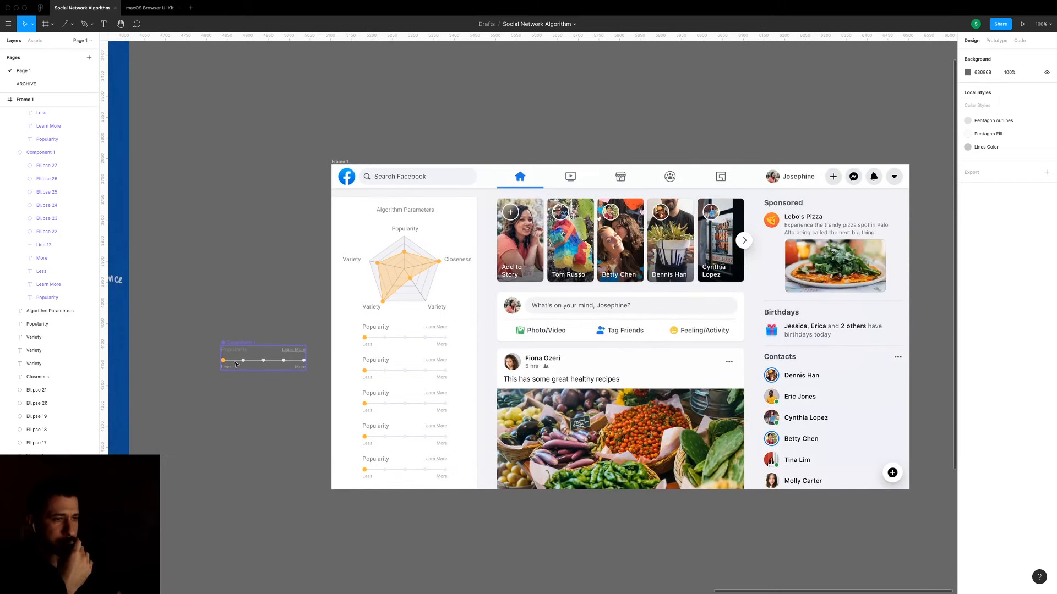
{"action": "scroll", "coordinate": [220, 363], "scroll_direction": "up", "scroll_amount": 3}
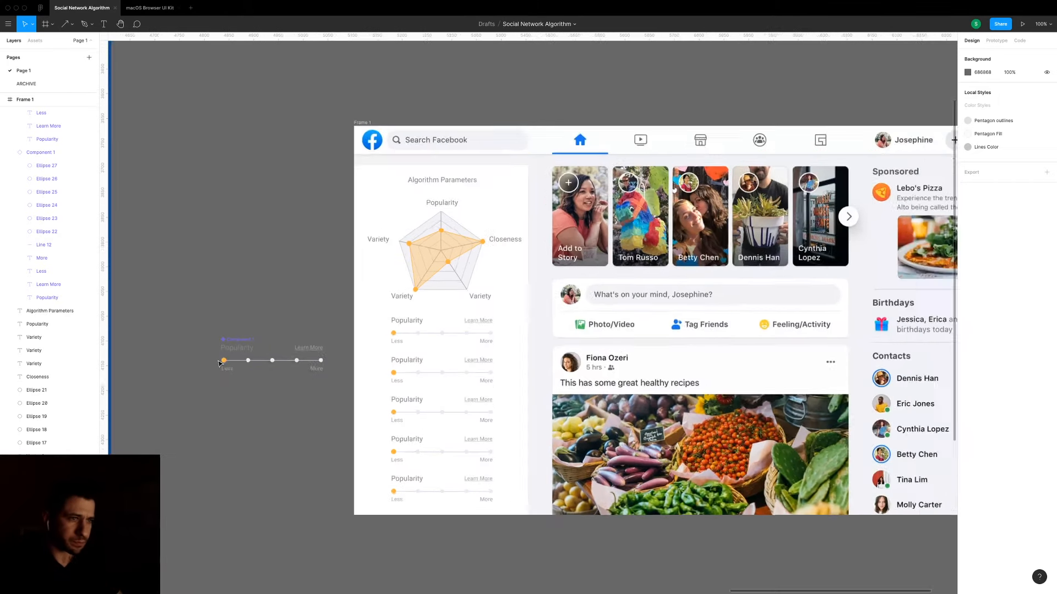
{"action": "double_click", "coordinate": [223, 360]}
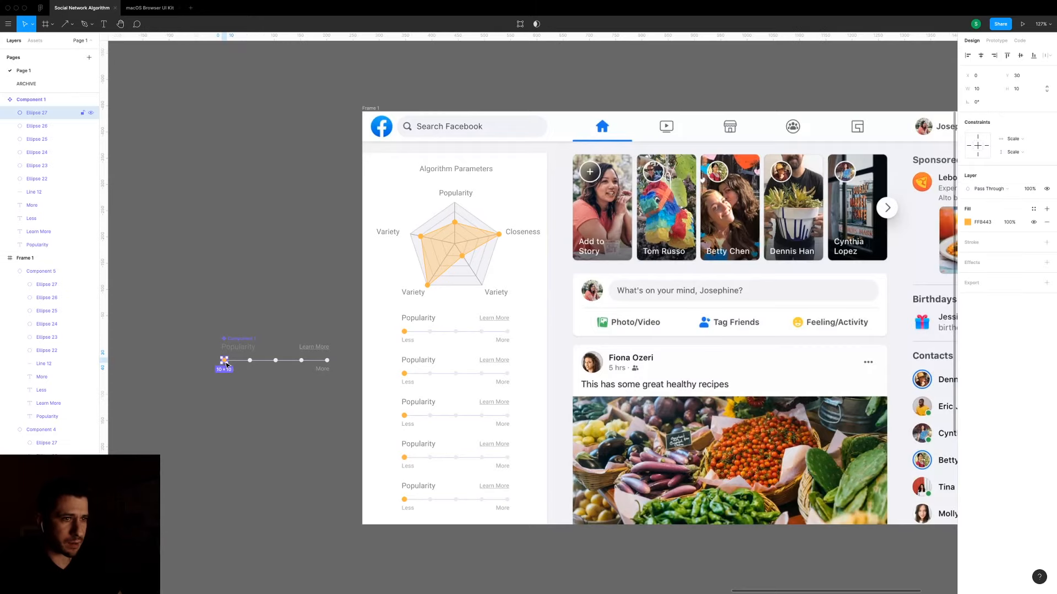
{"action": "key", "text": "Delete"}
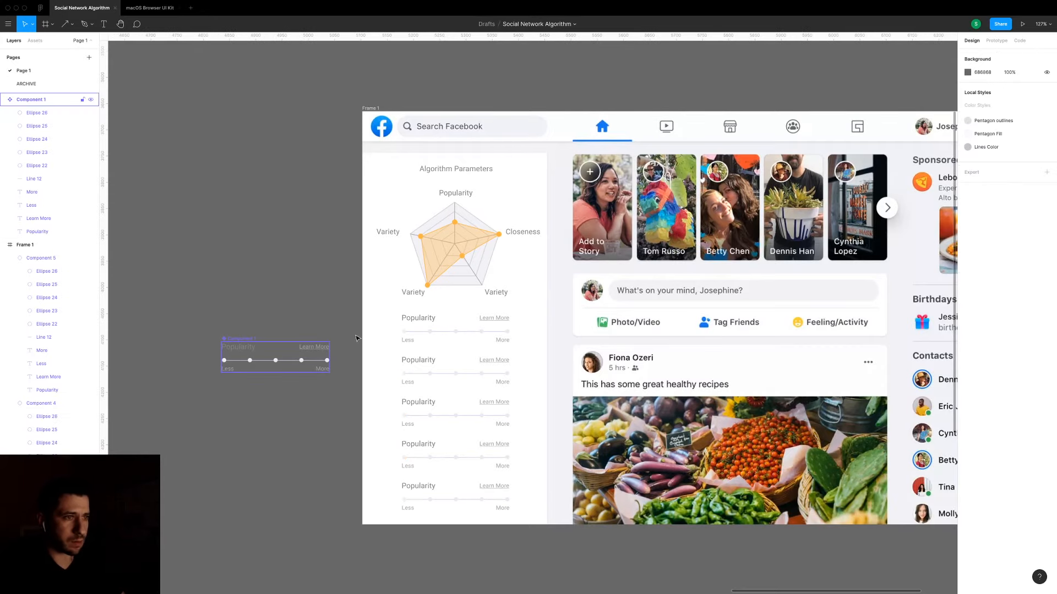
Copy an orange dot from the radar chart onto the middle stop of the first slider.
{"action": "left_click", "coordinate": [428, 286]}
{"action": "scroll", "coordinate": [428, 286], "scroll_direction": "up", "scroll_amount": 5}
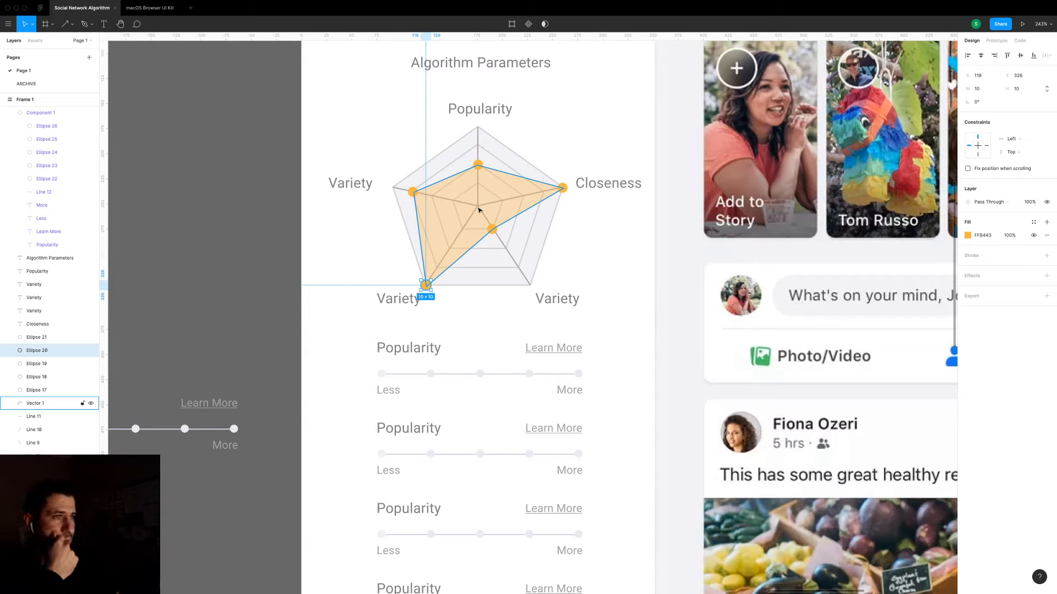
{"action": "left_click", "coordinate": [478, 209]}
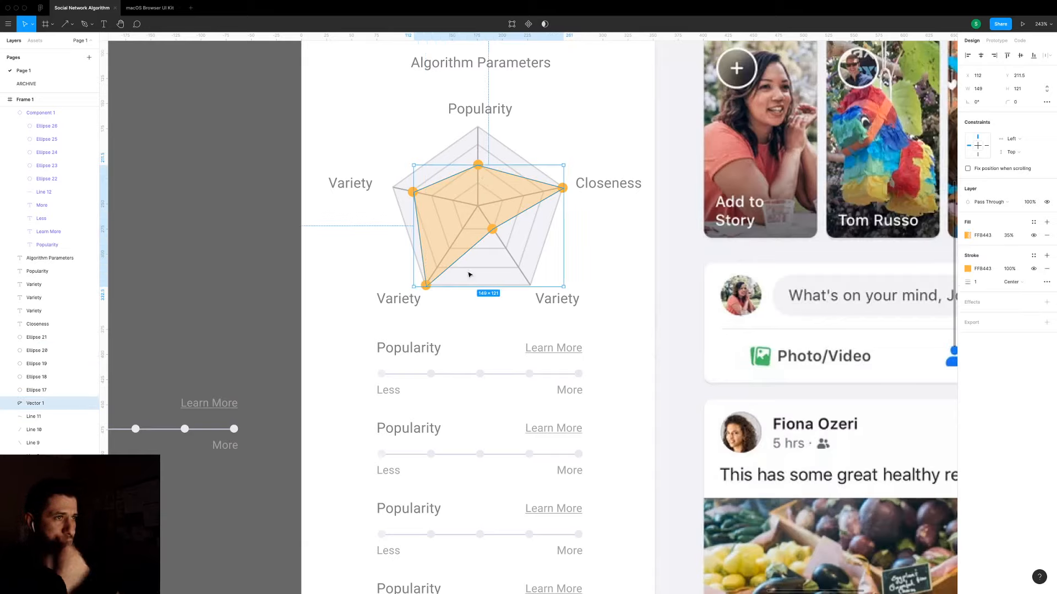
{"action": "left_click", "coordinate": [426, 285]}
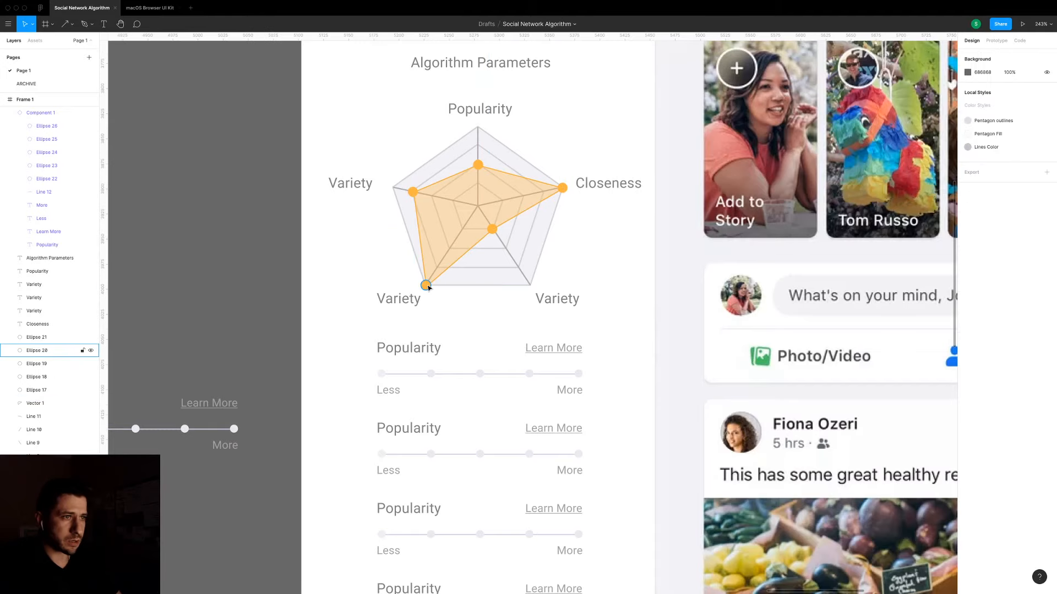
{"action": "left_click_drag", "start_coordinate": [426, 286], "coordinate": [480, 374]}
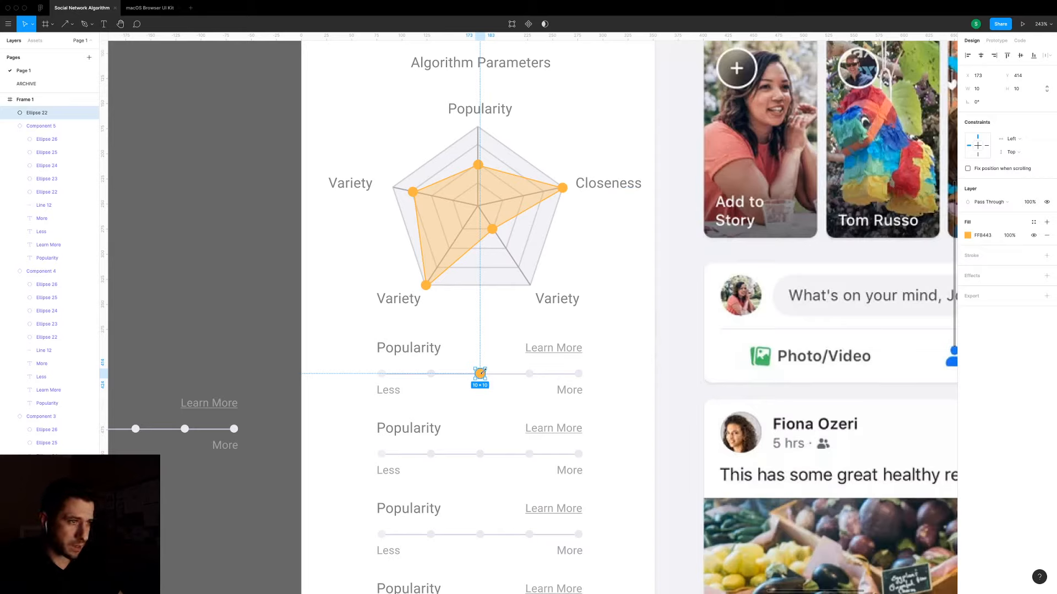
Duplicate the orange dot onto the last stop of the second slider and the second stop of the third slider.
{"action": "left_click_drag", "start_coordinate": [483, 376], "coordinate": [582, 456]}
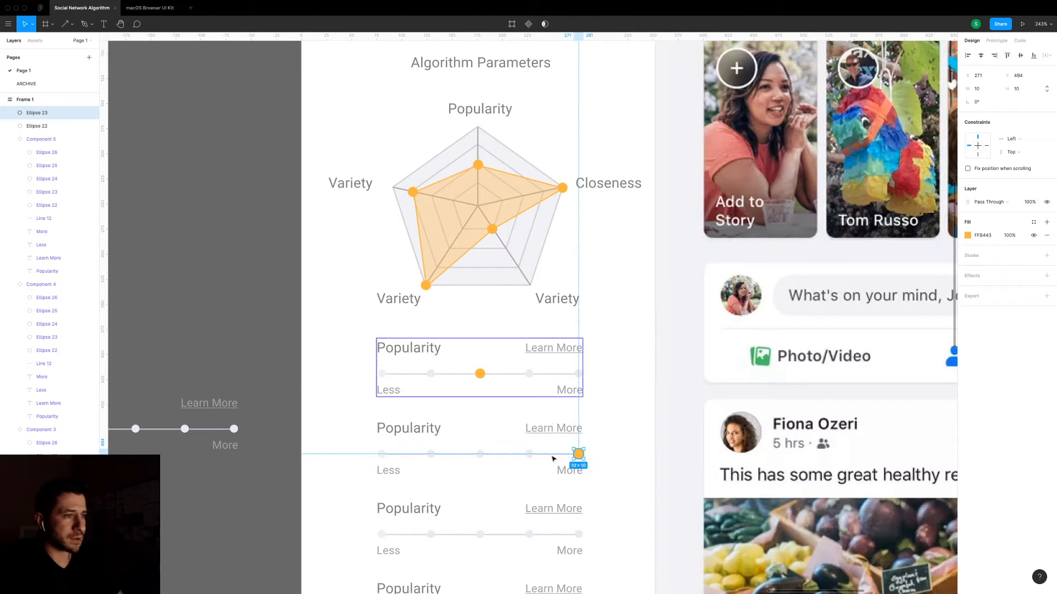
{"action": "left_click_drag", "start_coordinate": [582, 457], "coordinate": [435, 537]}
{"action": "scroll", "coordinate": [516, 298], "scroll_direction": "down", "scroll_amount": 1}
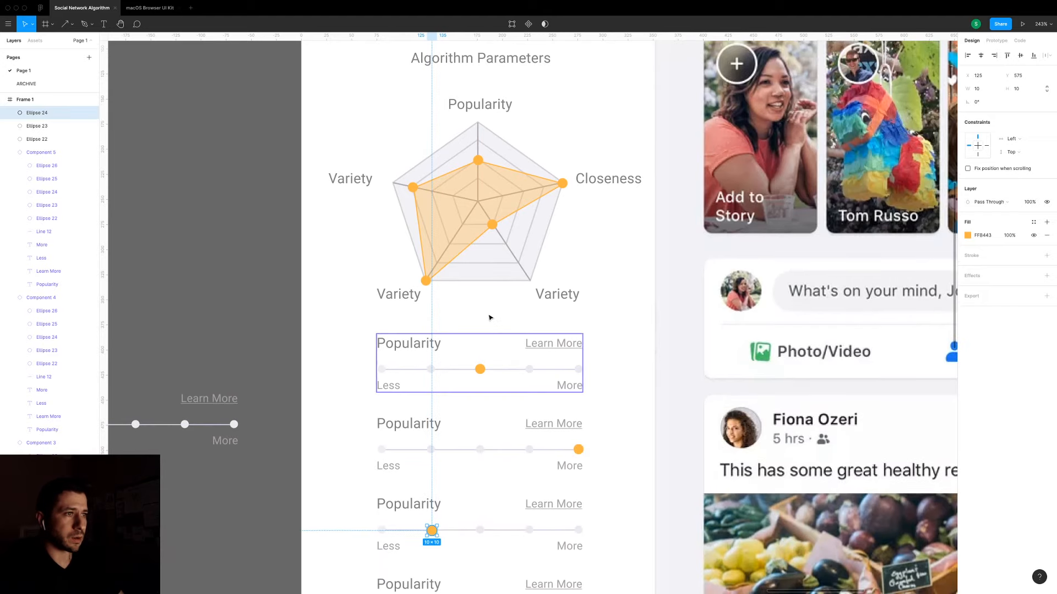
{"action": "scroll", "coordinate": [429, 302], "scroll_direction": "down", "scroll_amount": 3}
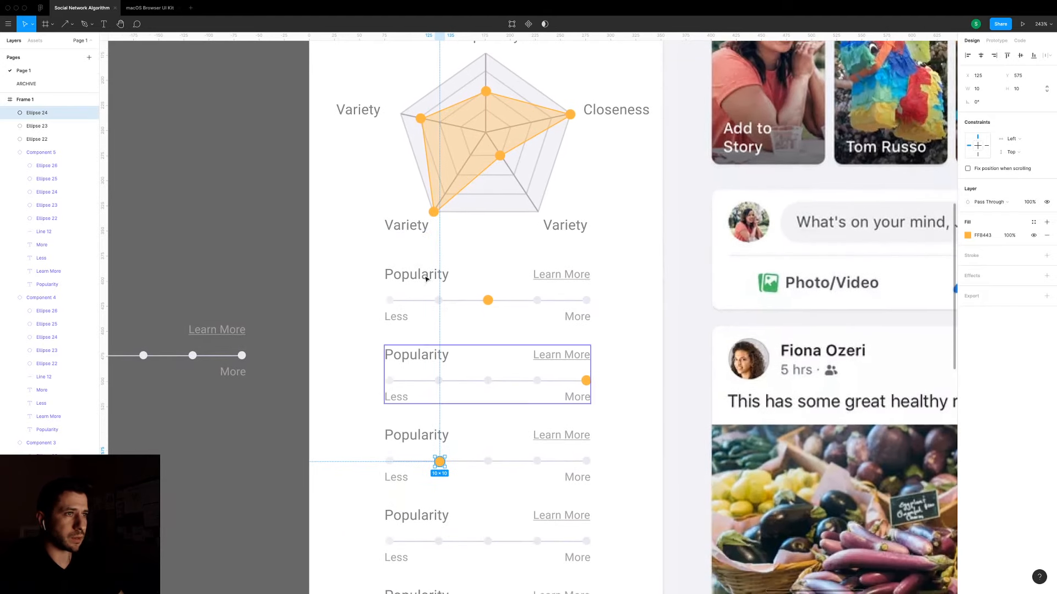
Duplicate the orange dot onto the last stop of the fourth slider and the fourth stop of the fifth slider.
{"action": "left_click_drag", "start_coordinate": [445, 467], "coordinate": [596, 510]}
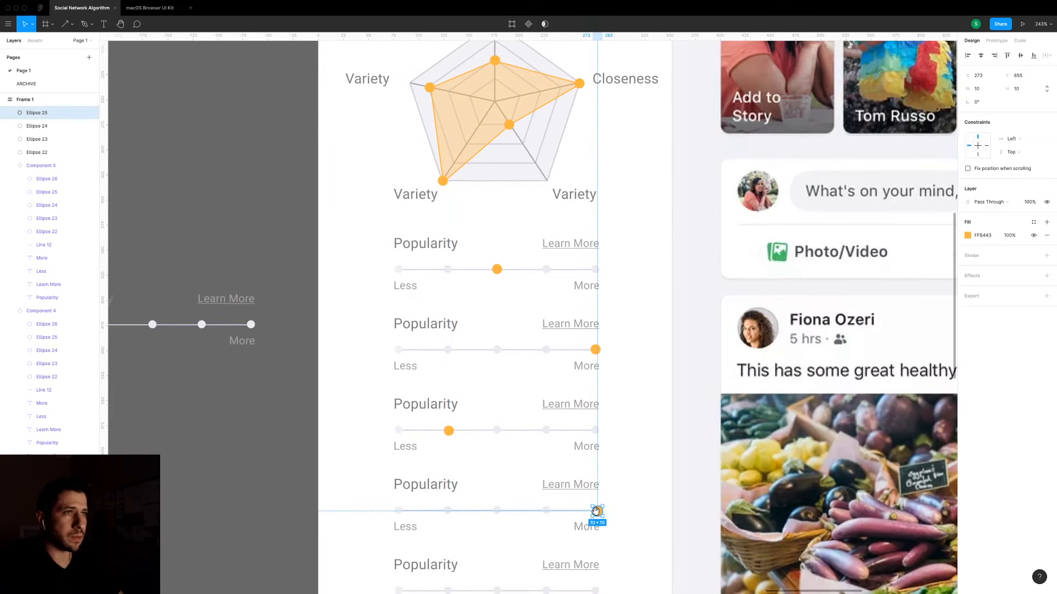
{"action": "scroll", "coordinate": [596, 511], "scroll_direction": "down", "scroll_amount": 4}
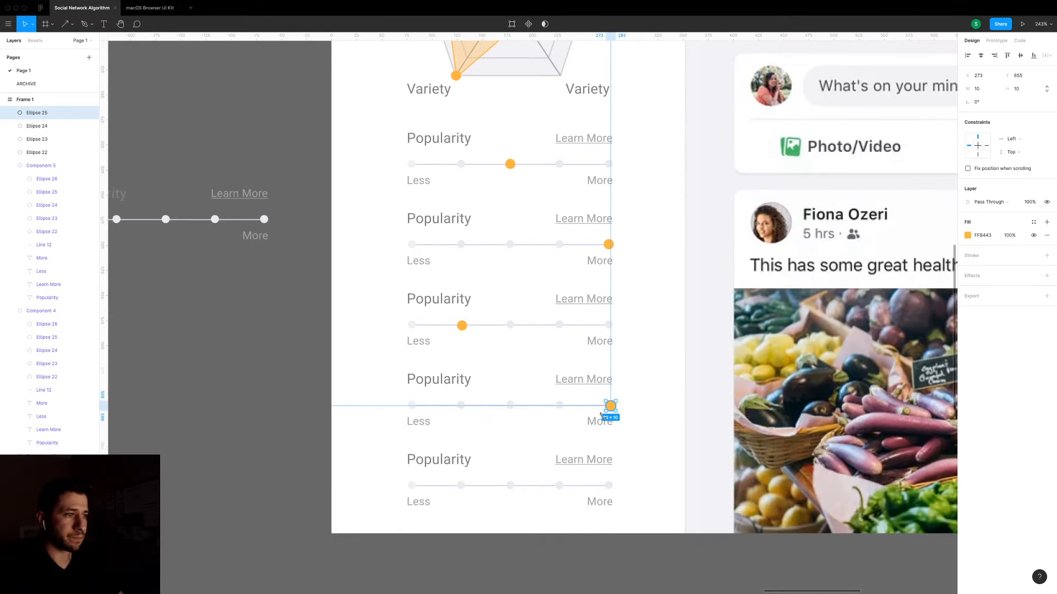
{"action": "left_click_drag", "start_coordinate": [611, 407], "coordinate": [561, 487]}
{"action": "left_click", "coordinate": [639, 415]}
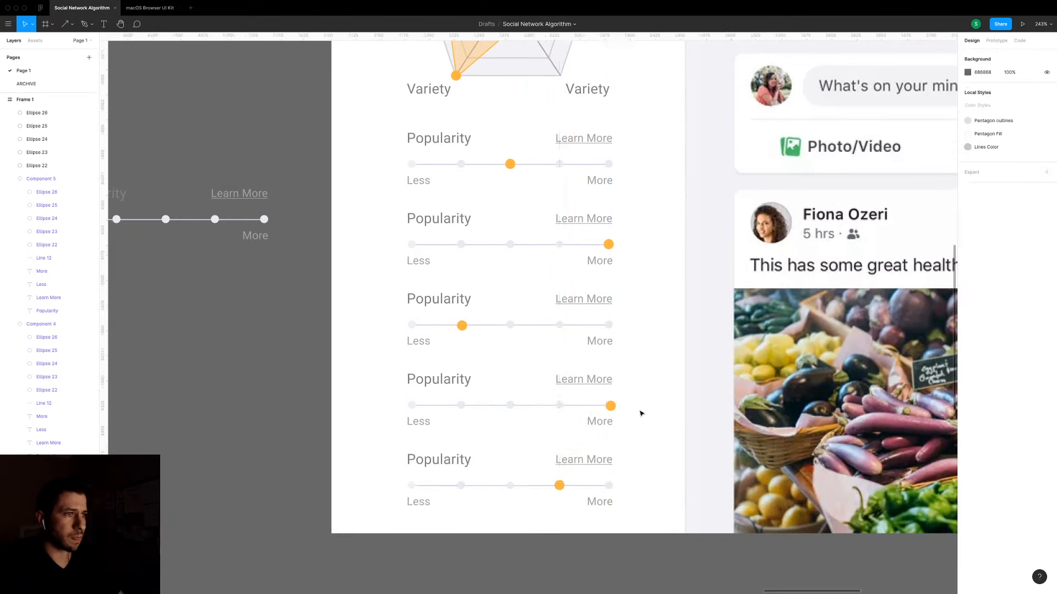
Shift the radar chart and its labels slightly up toward the Algorithm Parameters title.
{"action": "scroll", "coordinate": [637, 408], "scroll_direction": "down", "scroll_amount": 5}
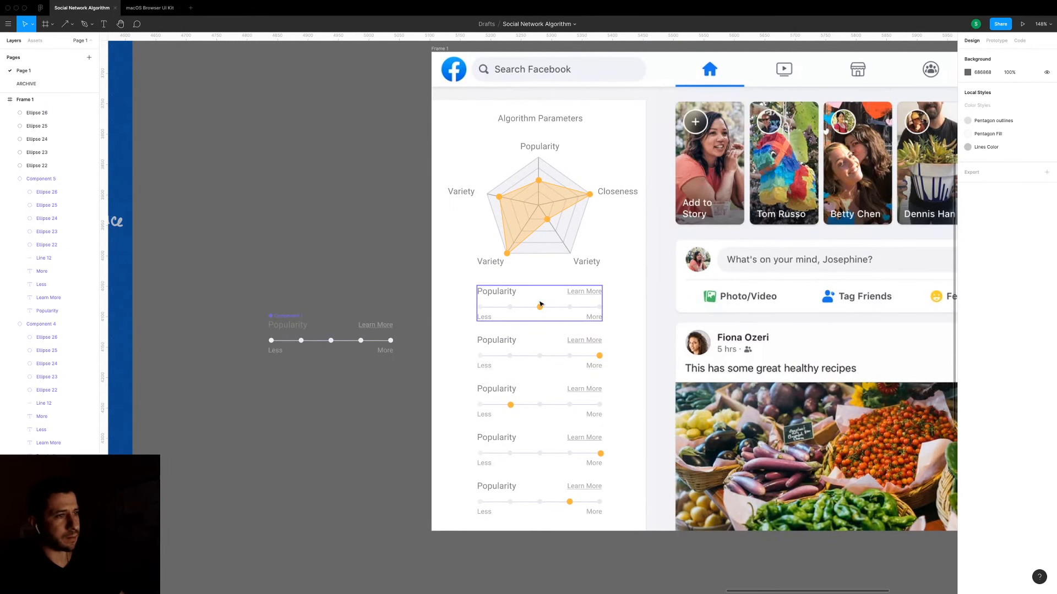
{"action": "scroll", "coordinate": [594, 325], "scroll_direction": "right", "scroll_amount": 2}
{"action": "scroll", "coordinate": [580, 330], "scroll_direction": "right", "scroll_amount": 3}
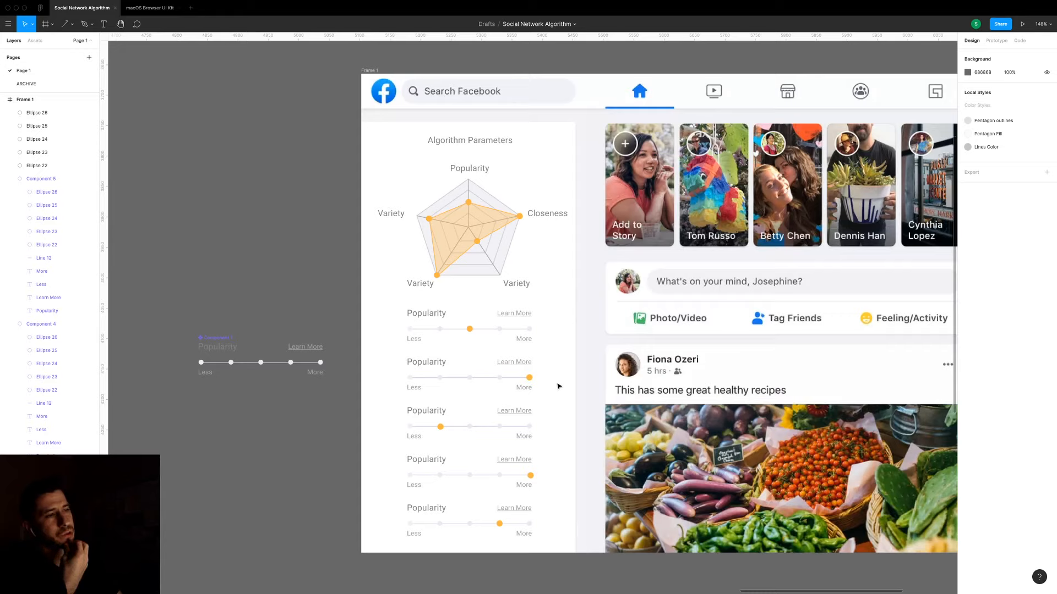
{"action": "left_click_drag", "start_coordinate": [346, 161], "coordinate": [570, 287]}
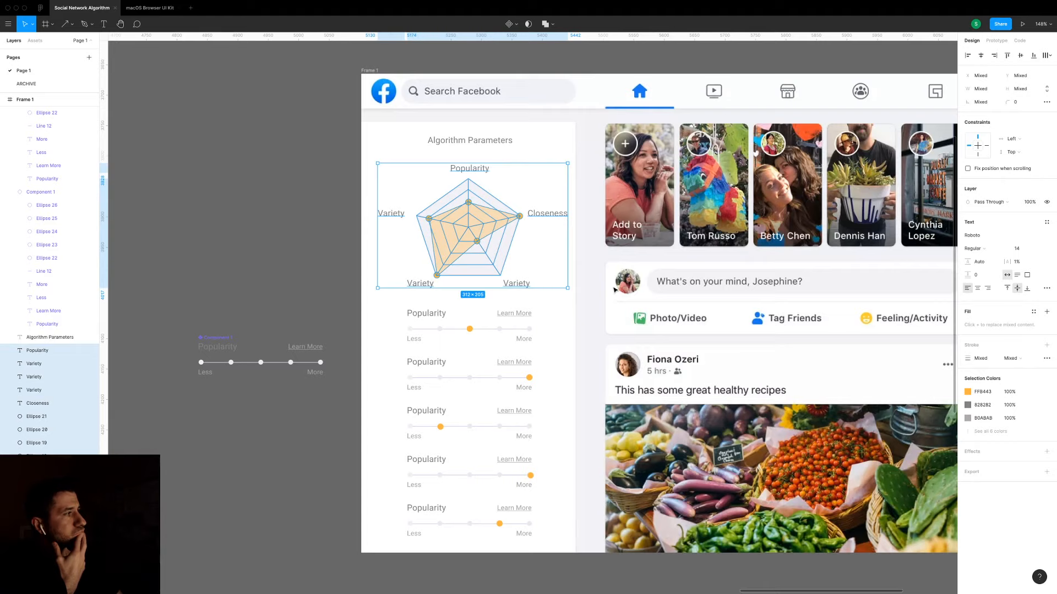
{"action": "key", "text": "shift+Up"}
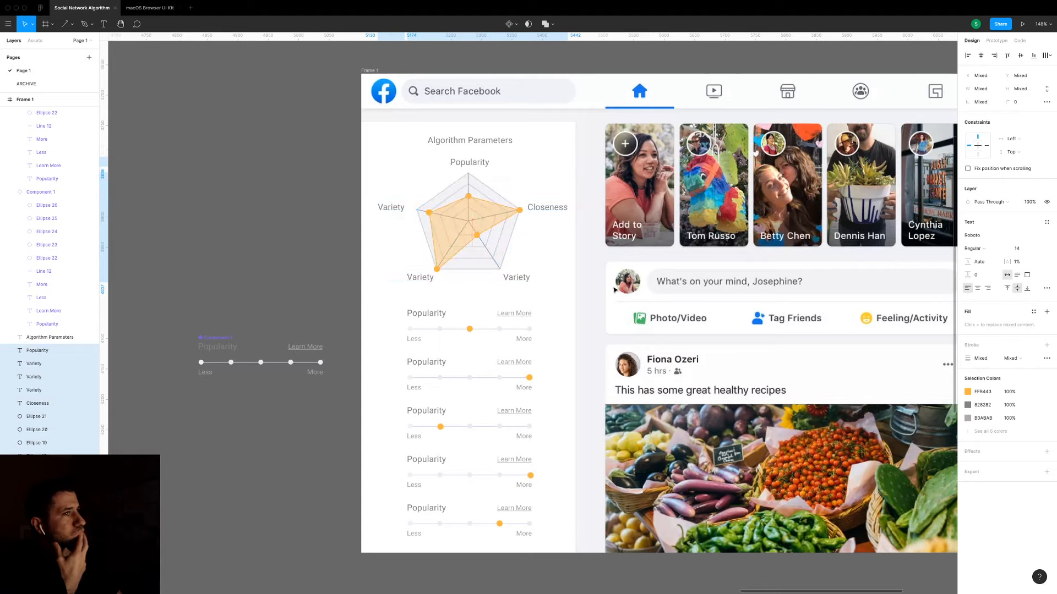
{"action": "key", "text": "shift+Down"}
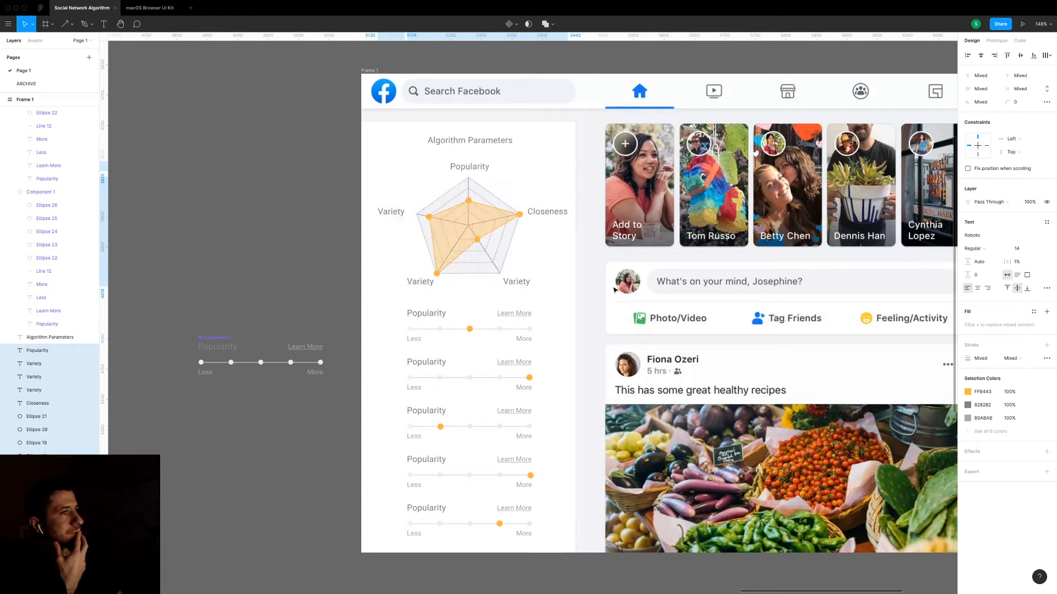
{"action": "left_click", "coordinate": [348, 273]}
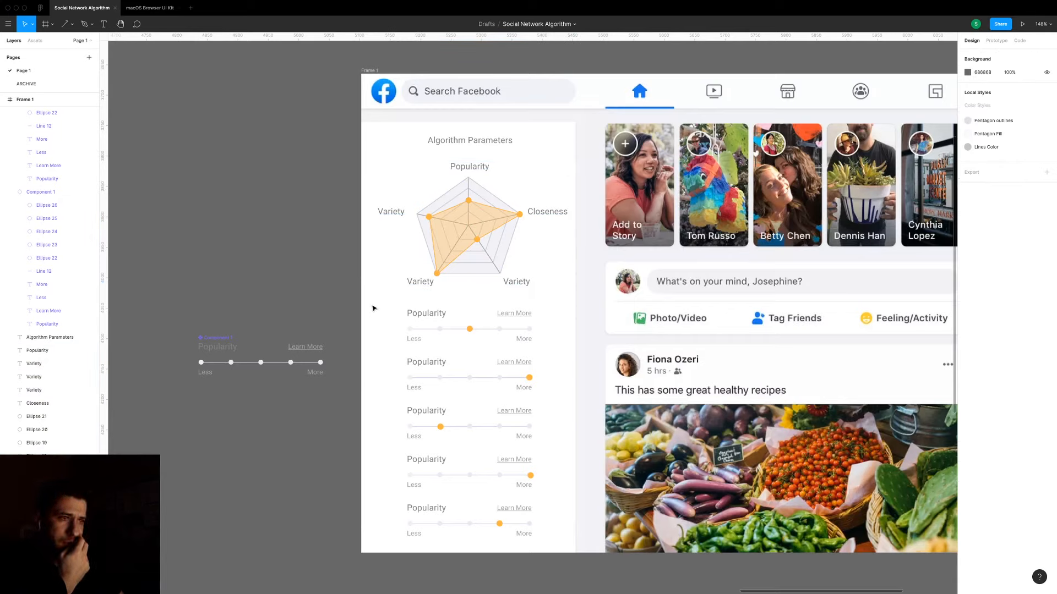
Measure the distances from the group of five sliders to the edges of the white panel.
{"action": "left_click_drag", "start_coordinate": [373, 308], "coordinate": [575, 530]}
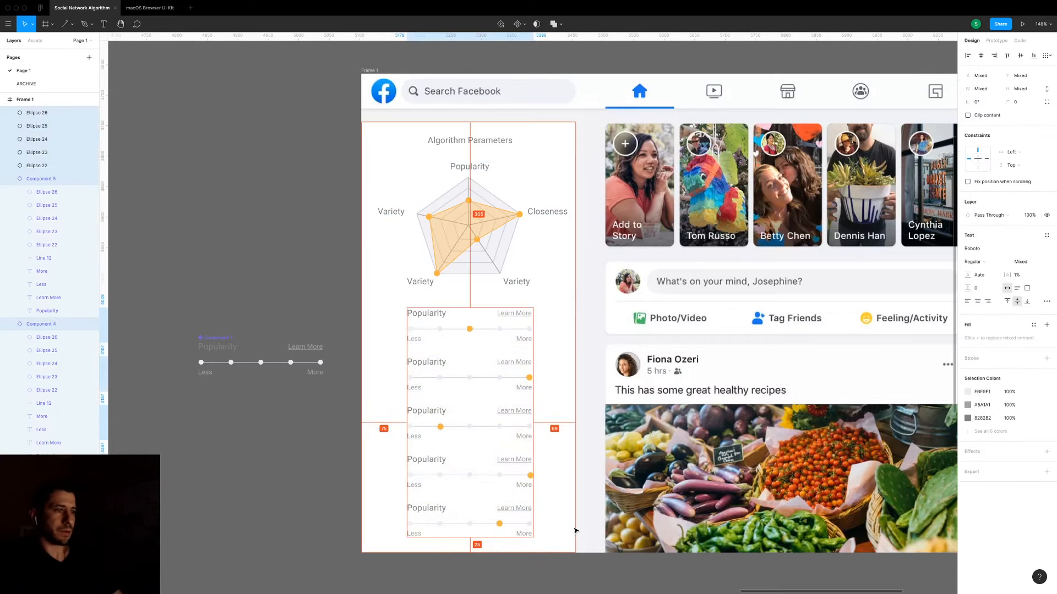
{"action": "left_click", "coordinate": [552, 574]}
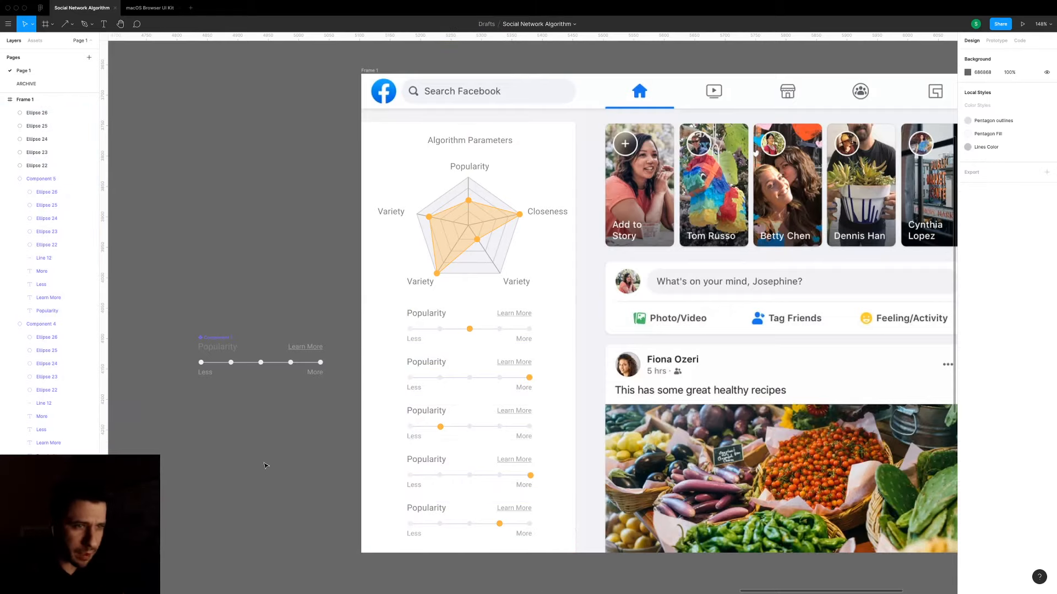
Nudge the Popularity and Learn More labels of the master component down 2 px toward the slider line.
{"action": "scroll", "coordinate": [330, 479], "scroll_direction": "left", "scroll_amount": 5}
{"action": "scroll", "coordinate": [376, 490], "scroll_direction": "up", "scroll_amount": 8}
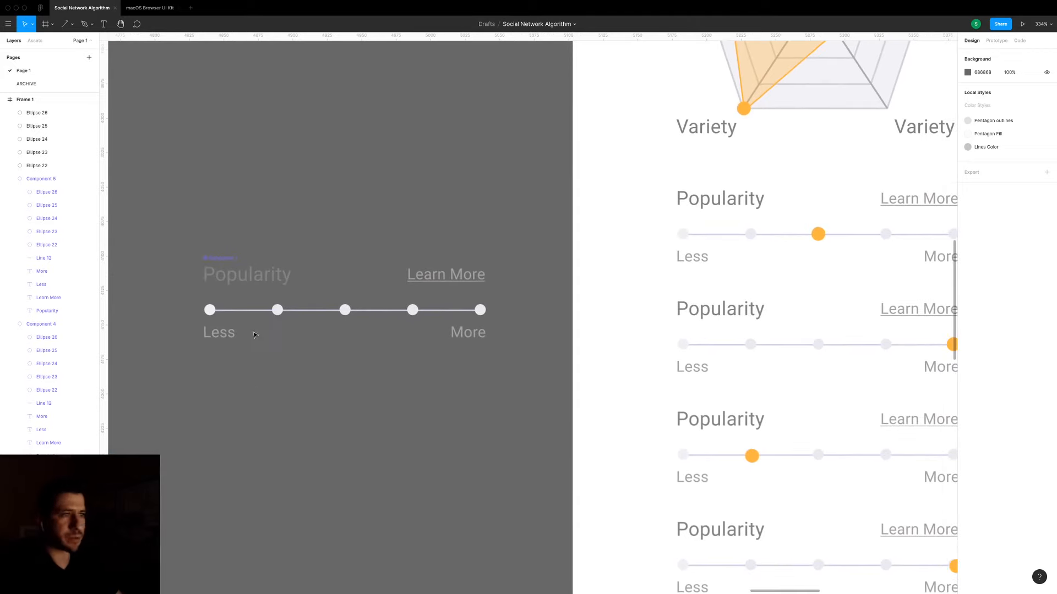
{"action": "left_click", "coordinate": [248, 275]}
{"action": "left_click", "coordinate": [449, 275], "text": "shift"}
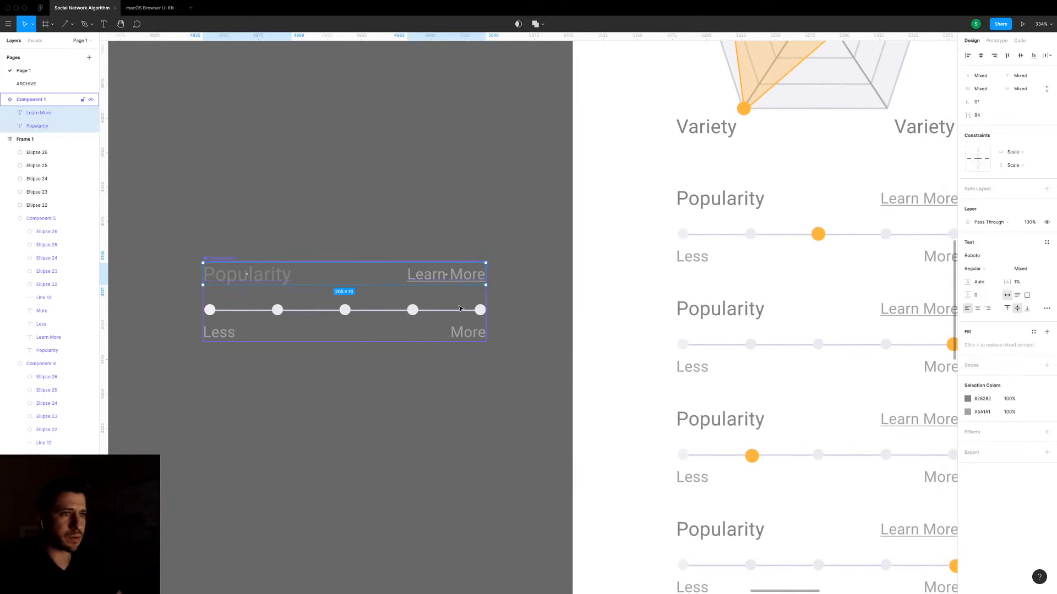
{"action": "key", "text": "alt"}
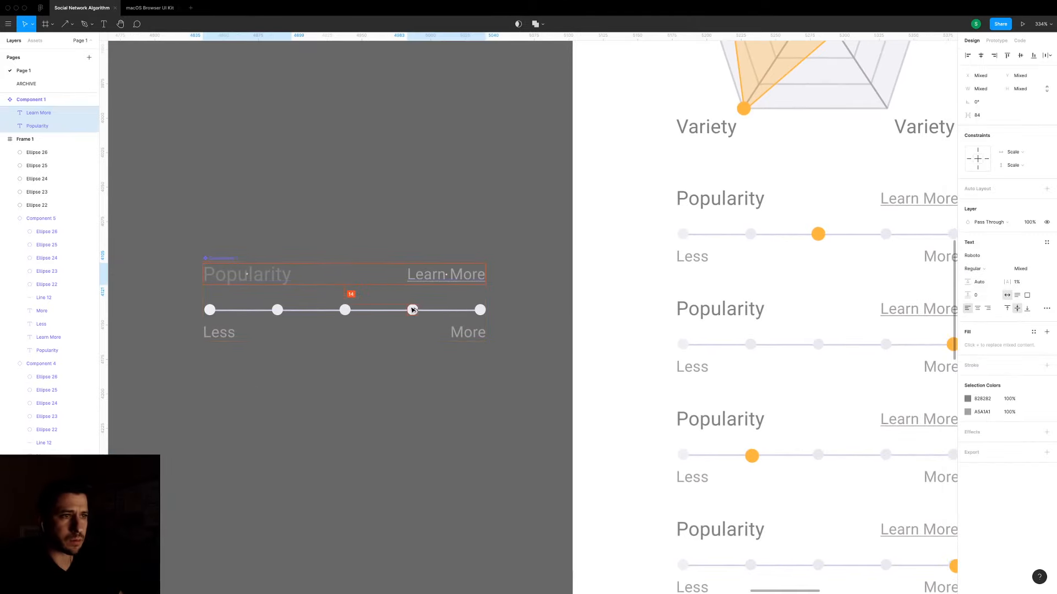
{"action": "key", "text": "Down"}
{"action": "key", "text": "Down"}
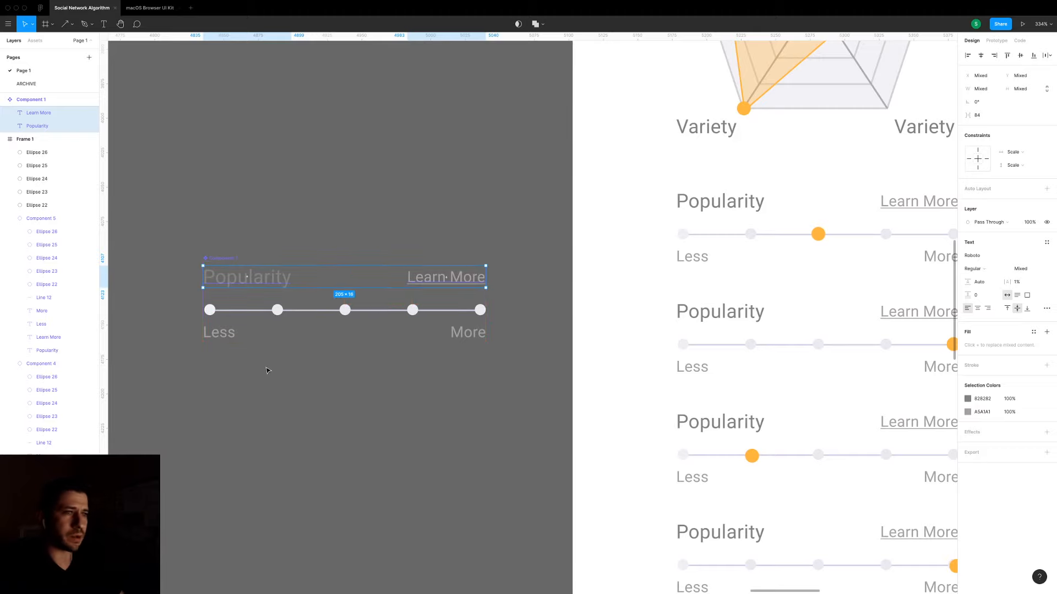
Nudge the Less and More labels of the master component up 1 px to Y 44.
{"action": "left_click", "coordinate": [230, 335]}
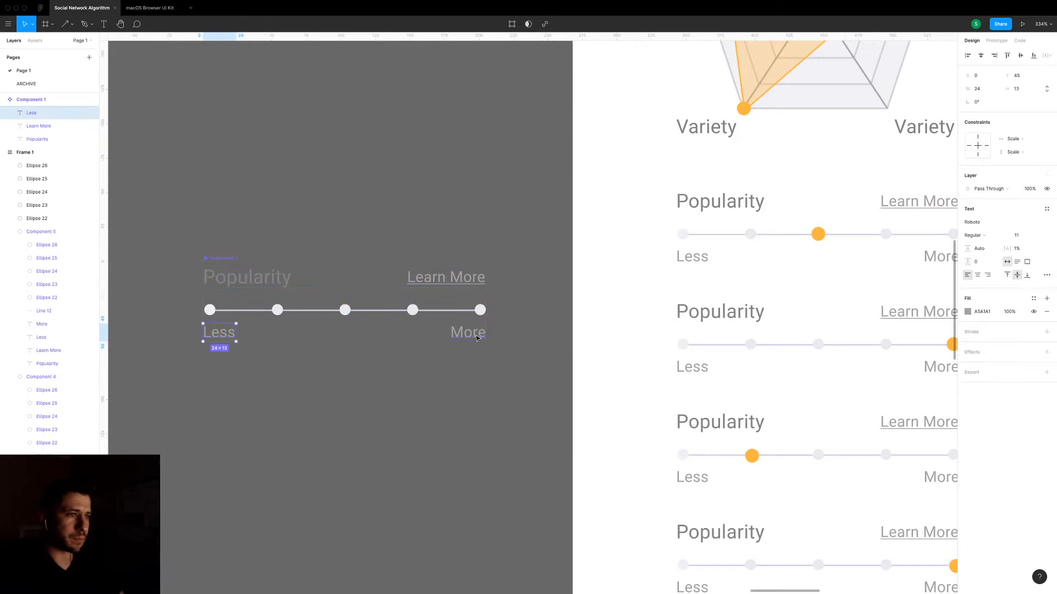
{"action": "left_click", "coordinate": [477, 337], "text": "shift"}
{"action": "key", "text": "Up"}
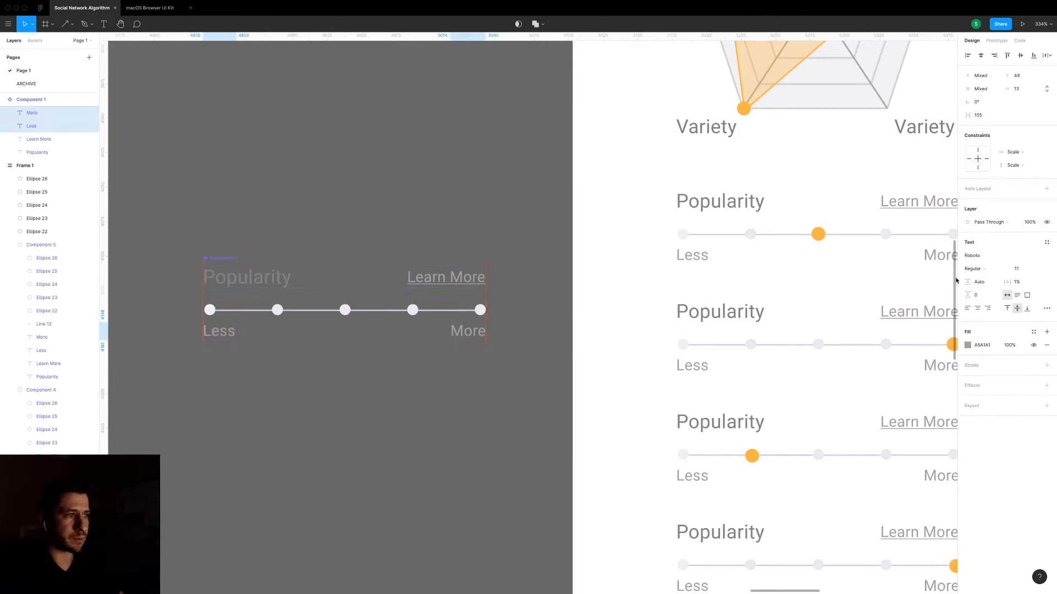
Draw a 14 × 14 px circle just beyond the Learn More label of the first slider in the panel.
{"action": "left_click", "coordinate": [494, 231]}
{"action": "scroll", "coordinate": [494, 230], "scroll_direction": "down", "scroll_amount": 5}
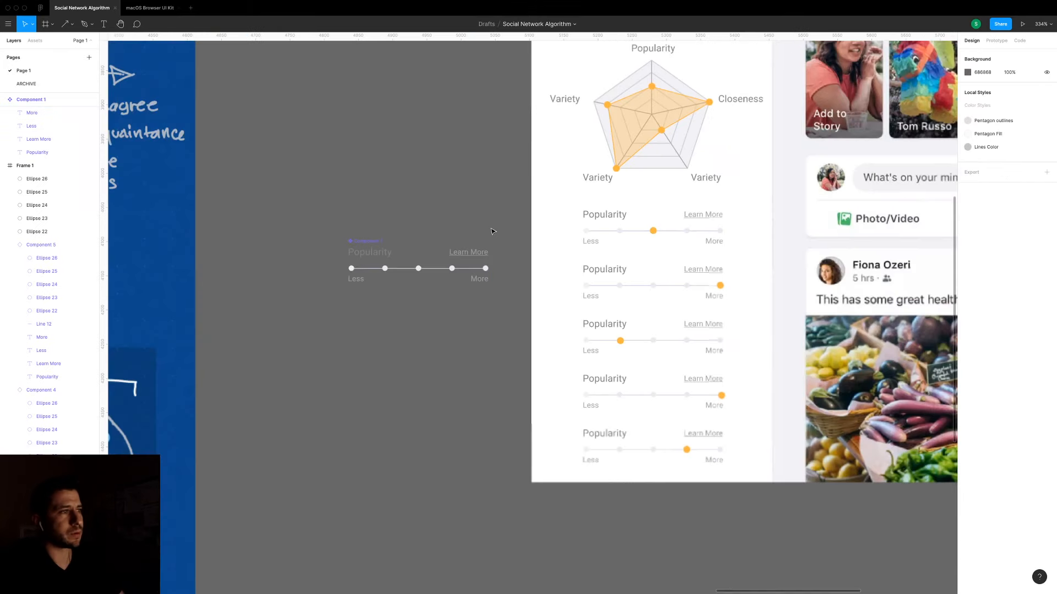
{"action": "left_click_drag", "start_coordinate": [494, 230], "coordinate": [335, 257]}
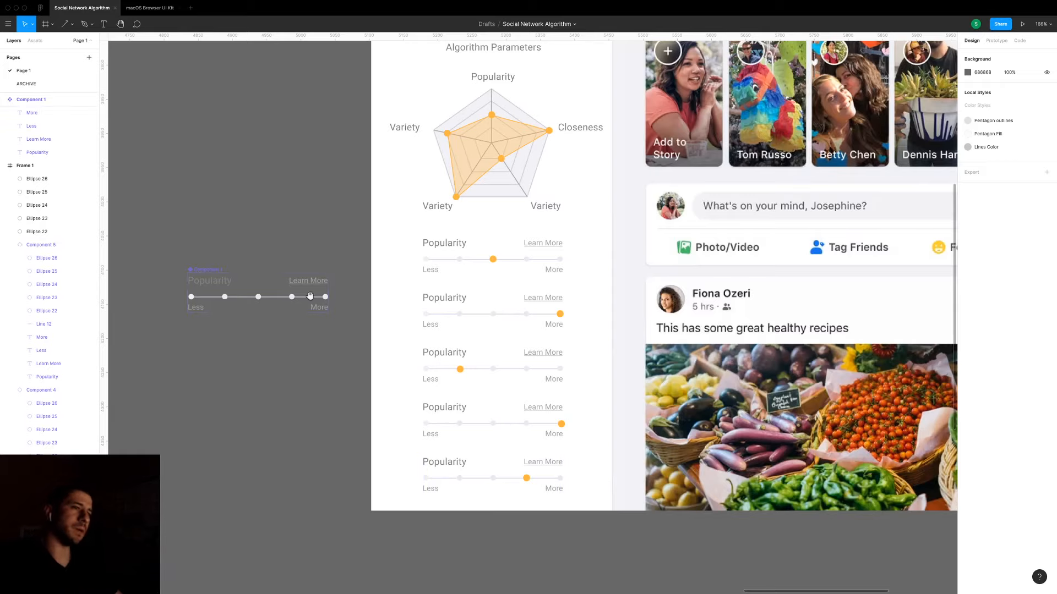
{"action": "left_click_drag", "start_coordinate": [310, 296], "coordinate": [439, 380]}
{"action": "scroll", "coordinate": [471, 376], "scroll_direction": "up", "scroll_amount": 10}
{"action": "scroll", "coordinate": [494, 375], "scroll_direction": "down", "scroll_amount": 5}
{"action": "scroll", "coordinate": [540, 364], "scroll_direction": "right", "scroll_amount": 5}
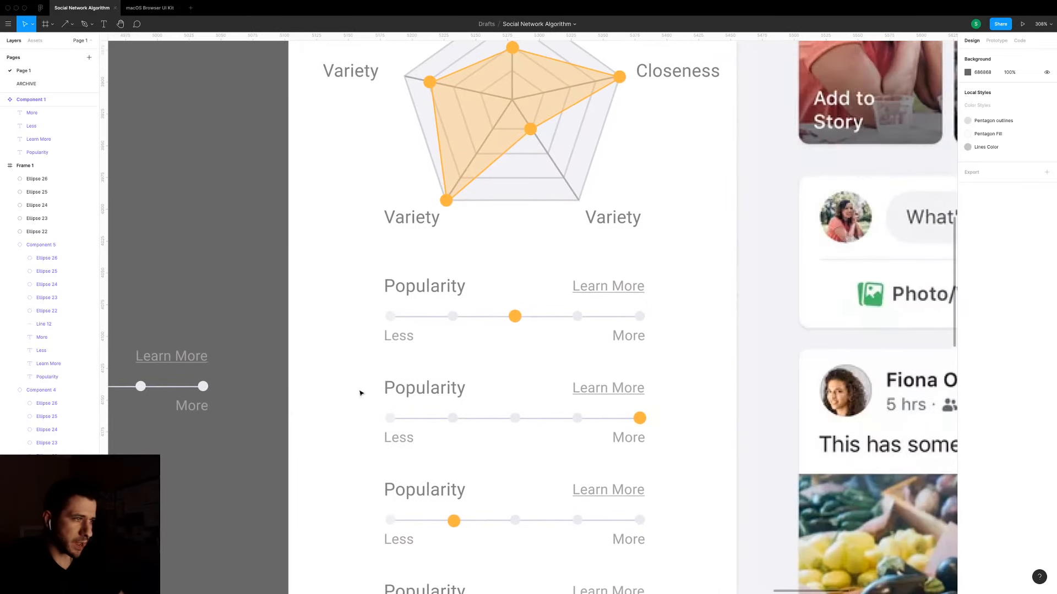
{"action": "key", "text": "o"}
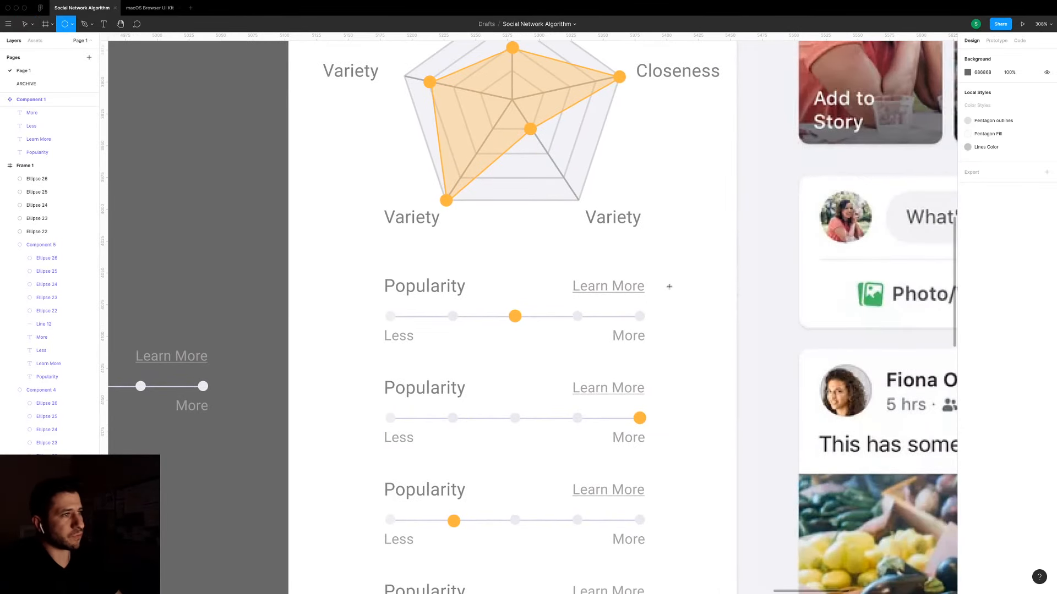
{"action": "left_click", "coordinate": [669, 287]}
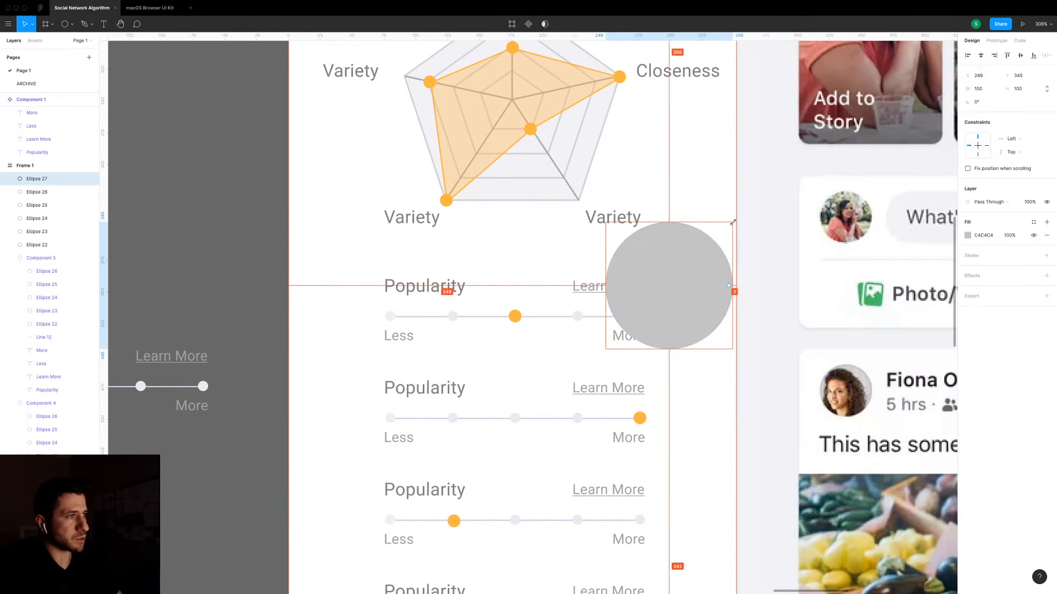
{"action": "left_click_drag", "start_coordinate": [735, 224], "coordinate": [688, 280]}
{"action": "scroll", "coordinate": [663, 292], "scroll_direction": "up", "scroll_amount": 5}
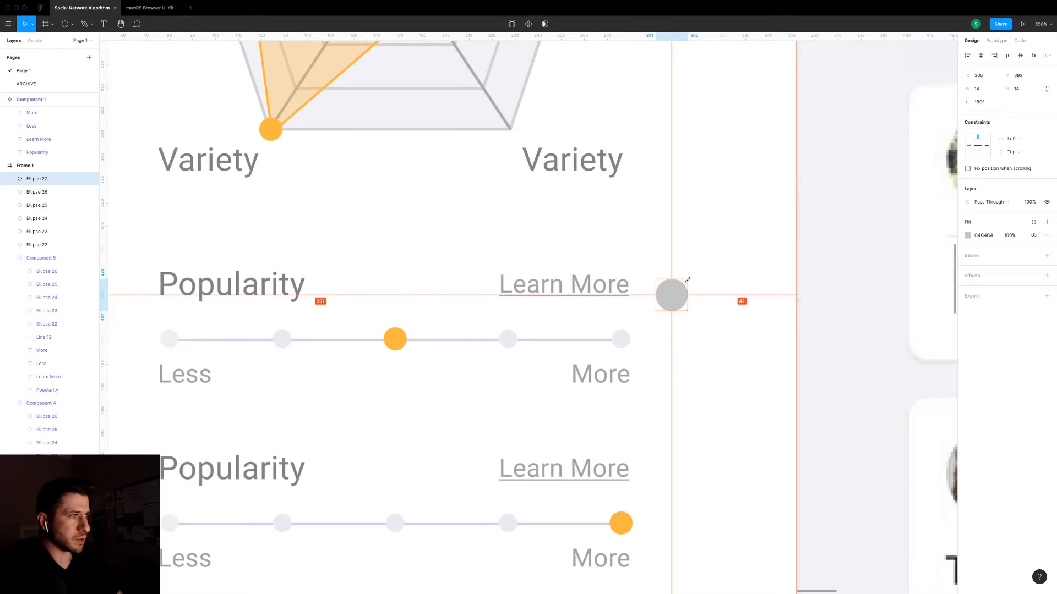
Fill the new circle with the light grey EBE9F1 sampled from the slider's end dot.
{"action": "left_click", "coordinate": [716, 302]}
{"action": "left_click", "coordinate": [685, 300]}
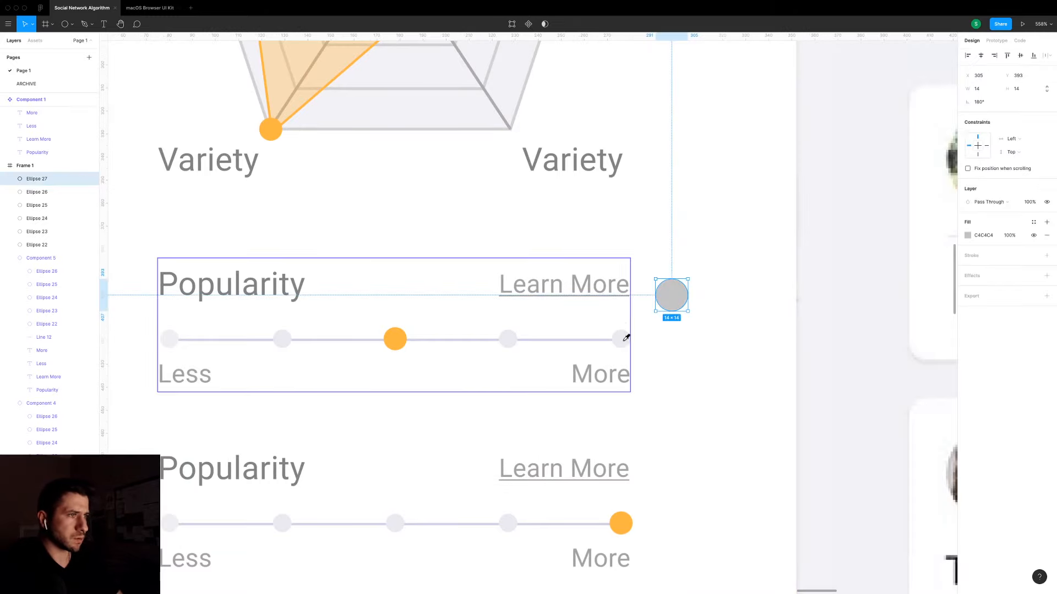
{"action": "left_click", "coordinate": [698, 321]}
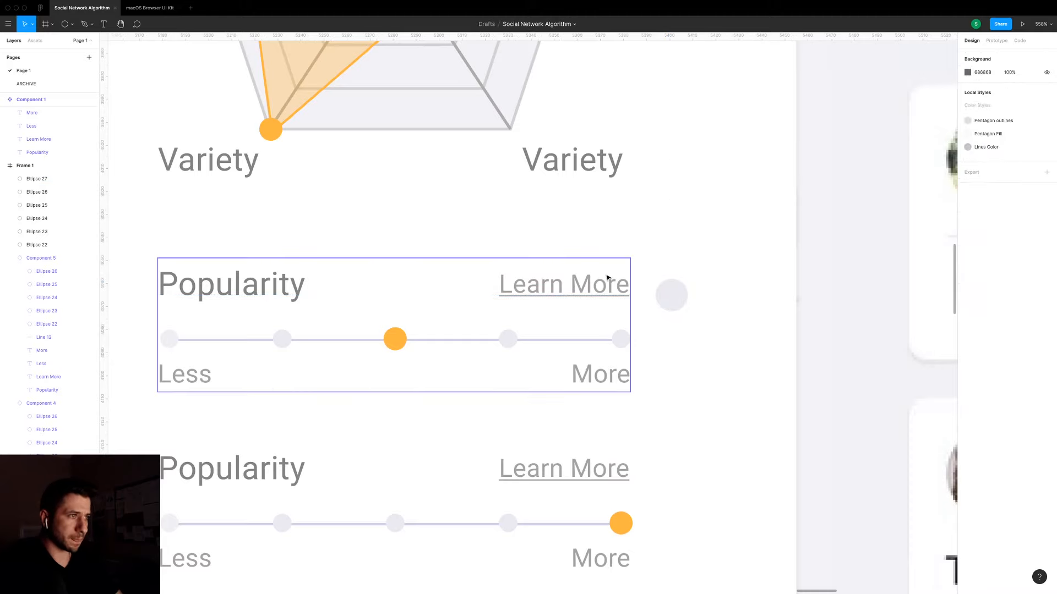
Duplicate the lower Variety label onto the grey circle and change the copy's text to "i".
{"action": "left_click_drag", "start_coordinate": [599, 168], "coordinate": [685, 299]}
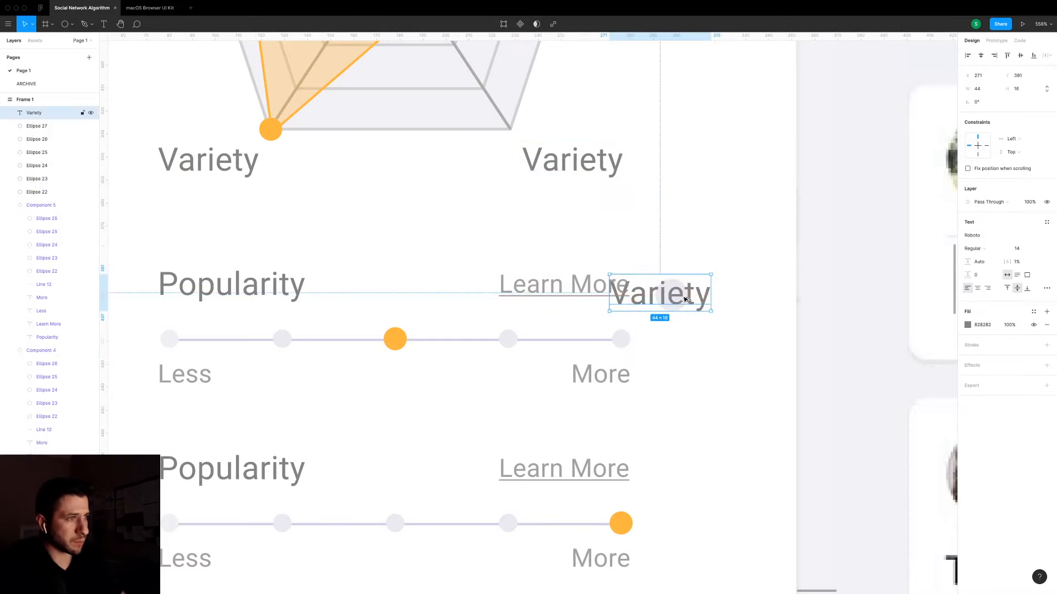
{"action": "double_click", "coordinate": [686, 299]}
{"action": "type", "text": "i"}
Move the letter i horizontally onto the middle of the grey circle, at X 296.
{"action": "key", "text": "shift+Right"}
{"action": "key", "text": "shift+Right"}
{"action": "key", "text": "shift+Right"}
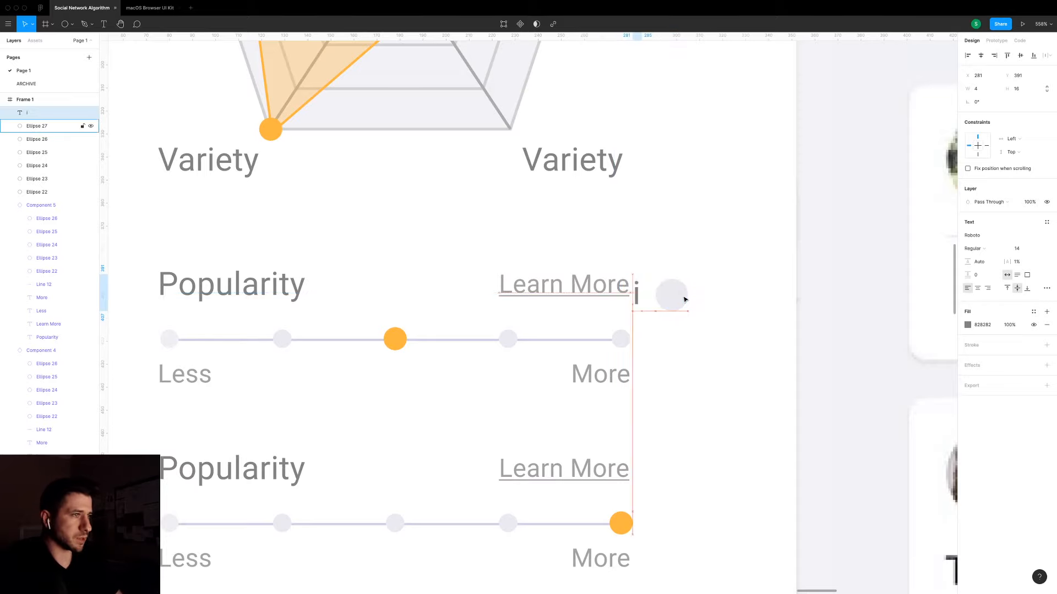
{"action": "key", "text": "Left"}
{"action": "key", "text": "Left"}
{"action": "key", "text": "Left"}
{"action": "key", "text": "Left"}
{"action": "key", "text": "Left"}
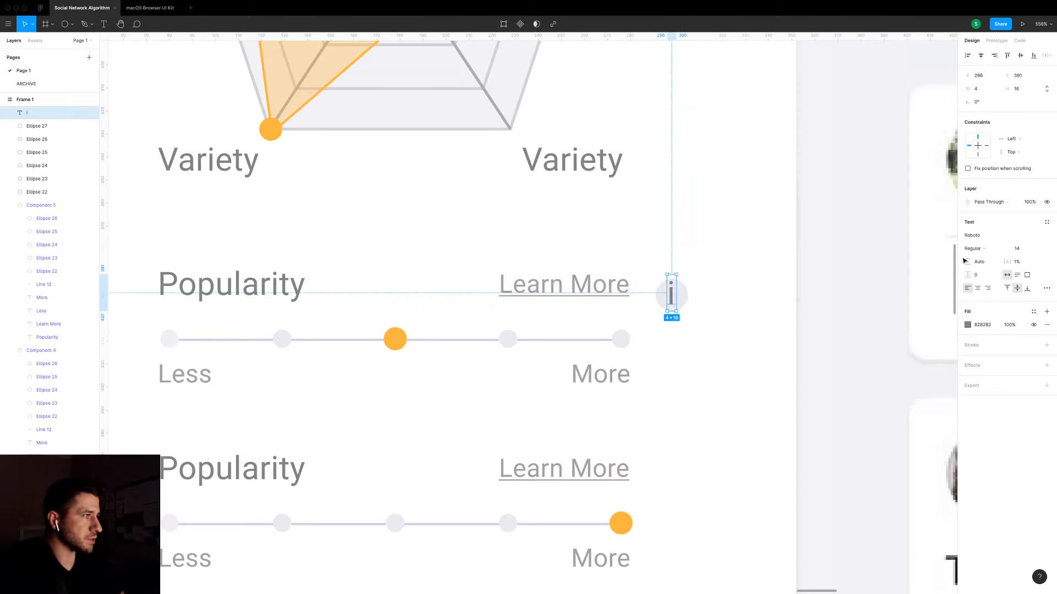
Set the letter i to Italic at size 12 and nudge it to X 297, Y 393 within the circle.
{"action": "left_click", "coordinate": [985, 250]}
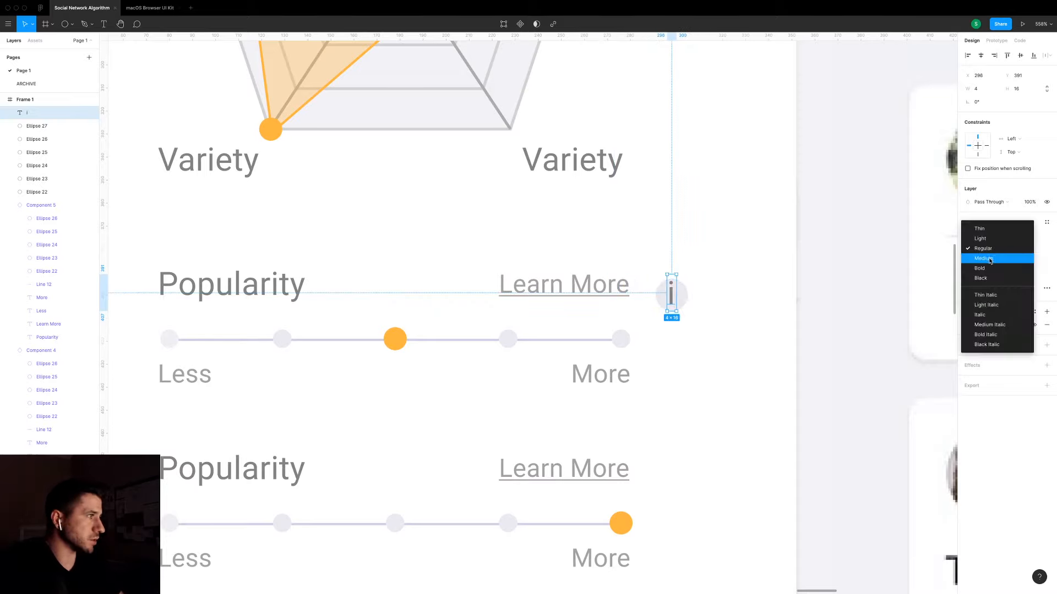
{"action": "left_click", "coordinate": [1003, 316]}
{"action": "left_click", "coordinate": [1026, 250]}
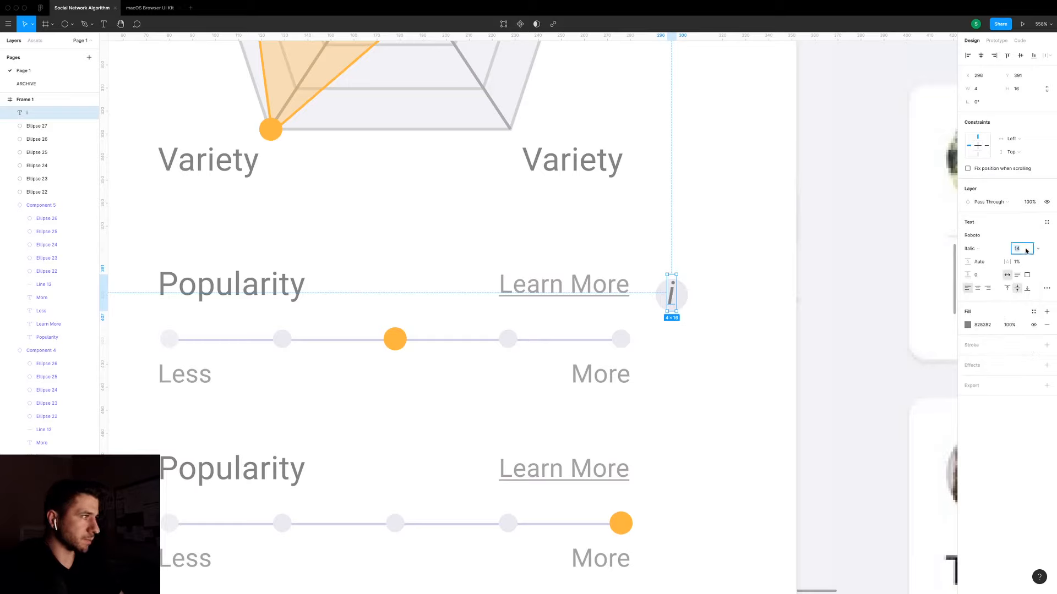
{"action": "key", "text": "Down"}
{"action": "key", "text": "Down"}
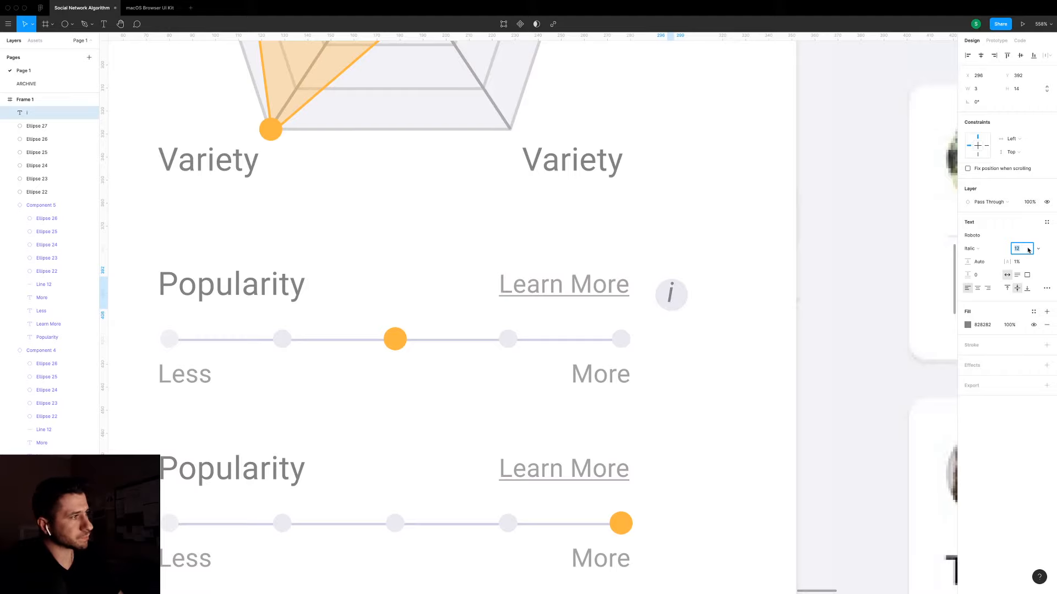
{"action": "key", "text": "Return"}
{"action": "key", "text": "Down"}
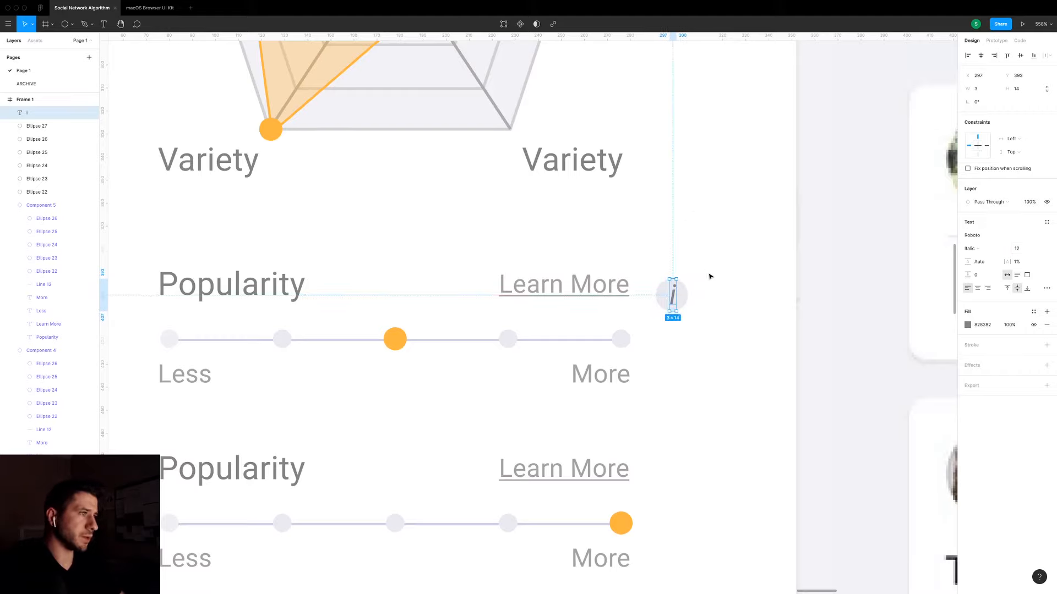
Group the letter i with its grey circle as one info icon.
{"action": "left_click_drag", "start_coordinate": [708, 268], "coordinate": [665, 322]}
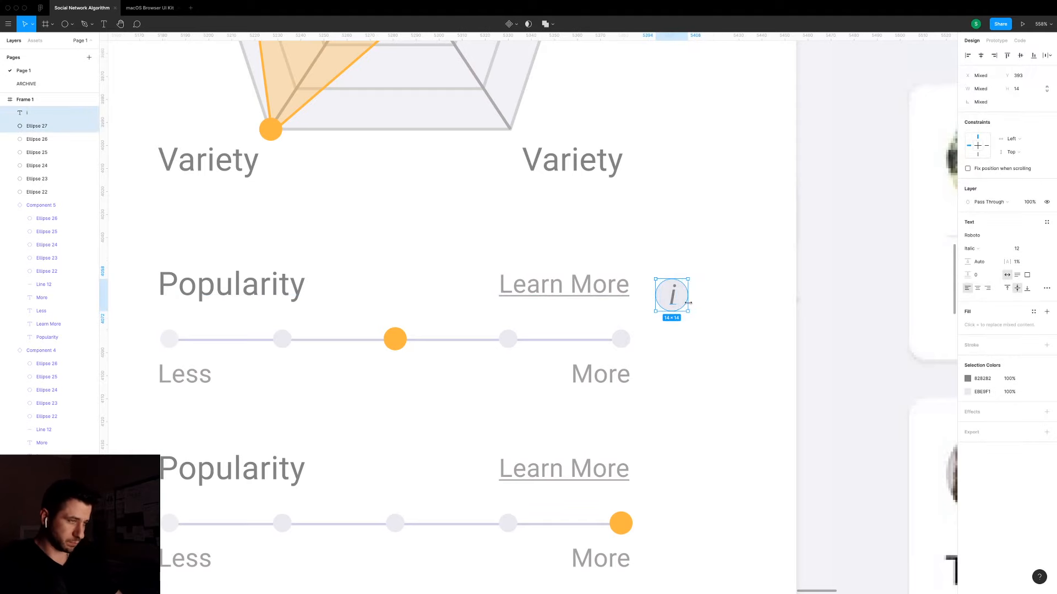
{"action": "key", "text": "super+g"}
{"action": "scroll", "coordinate": [688, 302], "scroll_direction": "down", "scroll_amount": 5}
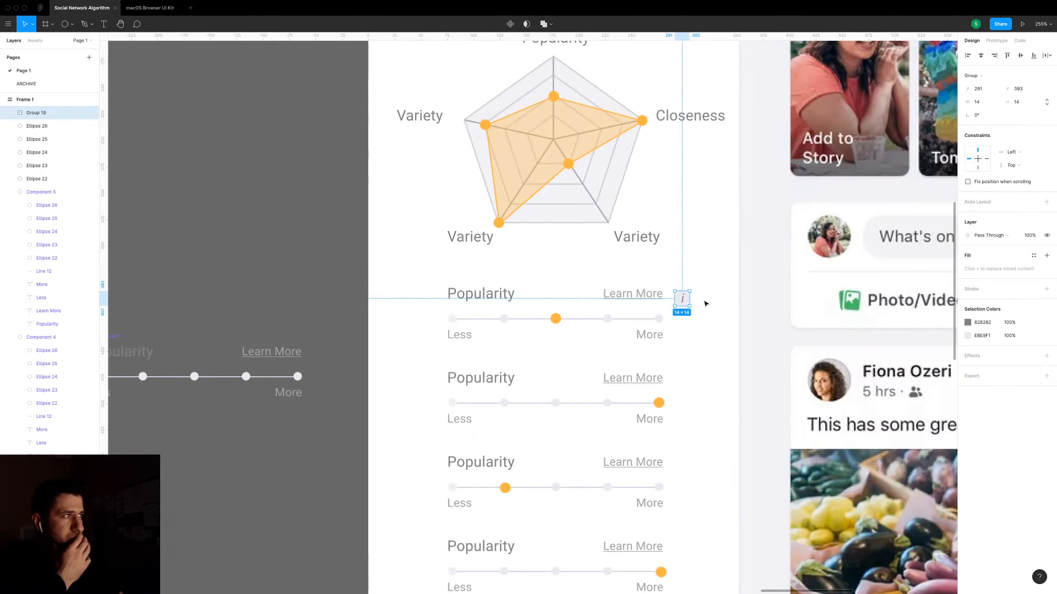
{"action": "scroll", "coordinate": [721, 313], "scroll_direction": "down", "scroll_amount": 1}
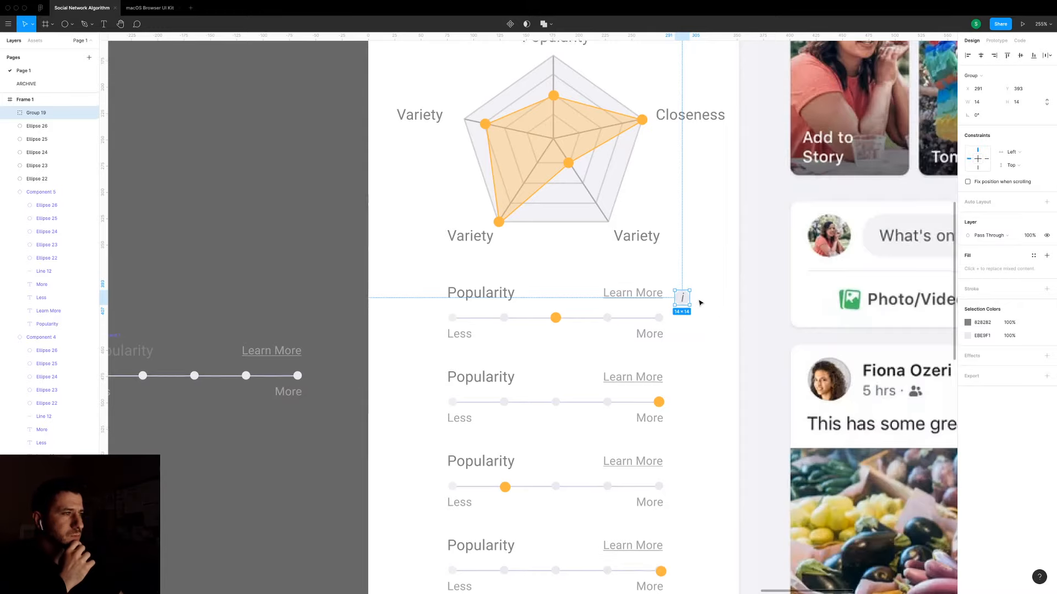
Nudge the letter i inside the info icon 1 px back toward the slider.
{"action": "scroll", "coordinate": [700, 303], "scroll_direction": "up", "scroll_amount": 4}
{"action": "double_click", "coordinate": [671, 298]}
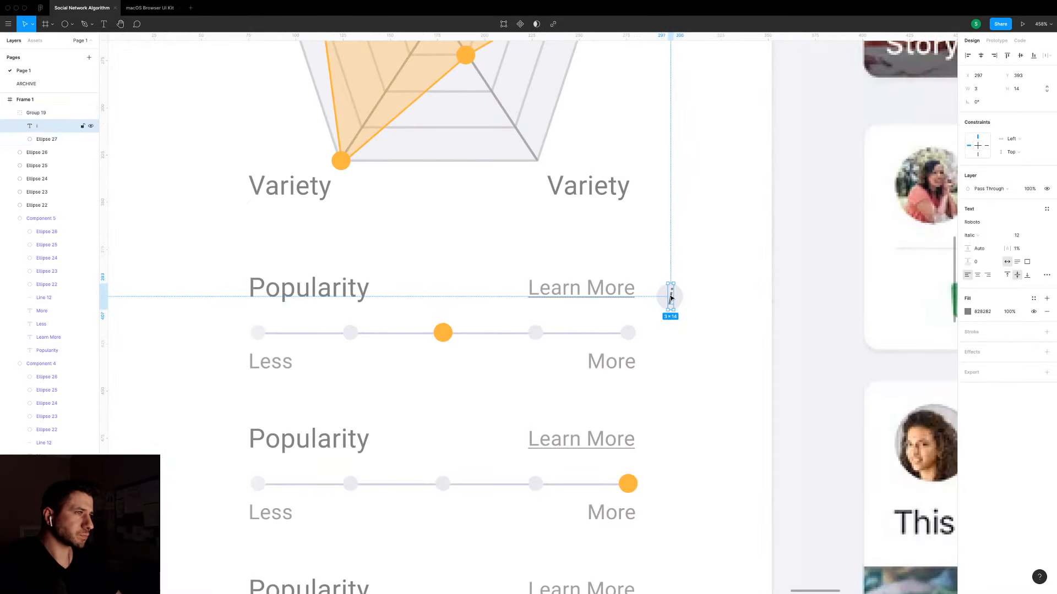
{"action": "left_click", "coordinate": [687, 295]}
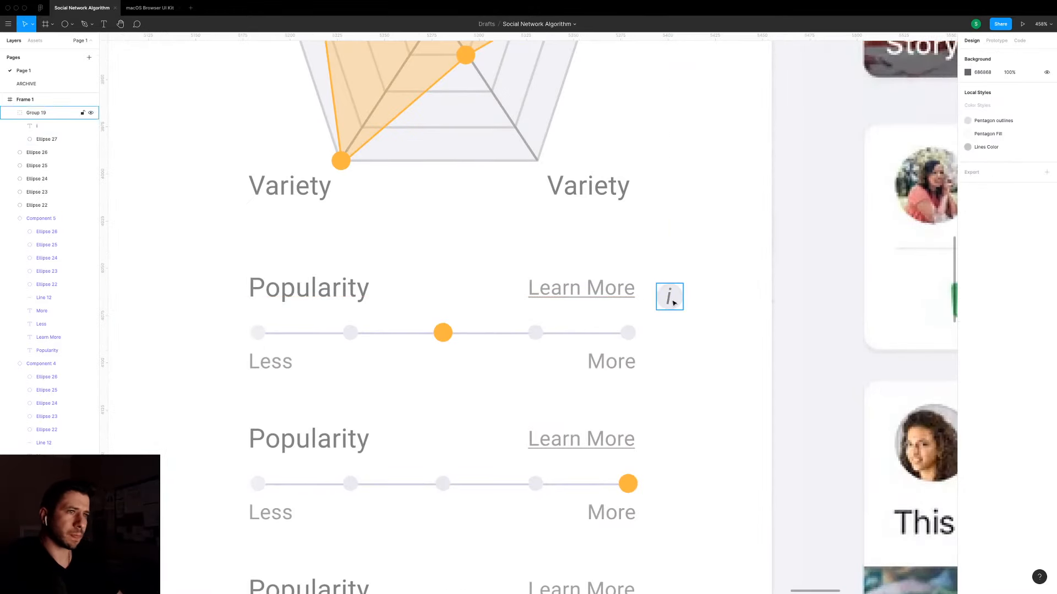
Move the info icon out of the panel to the space beside the master component's Learn More label.
{"action": "left_click_drag", "start_coordinate": [673, 303], "coordinate": [193, 286]}
{"action": "scroll", "coordinate": [239, 286], "scroll_direction": "left", "scroll_amount": 10}
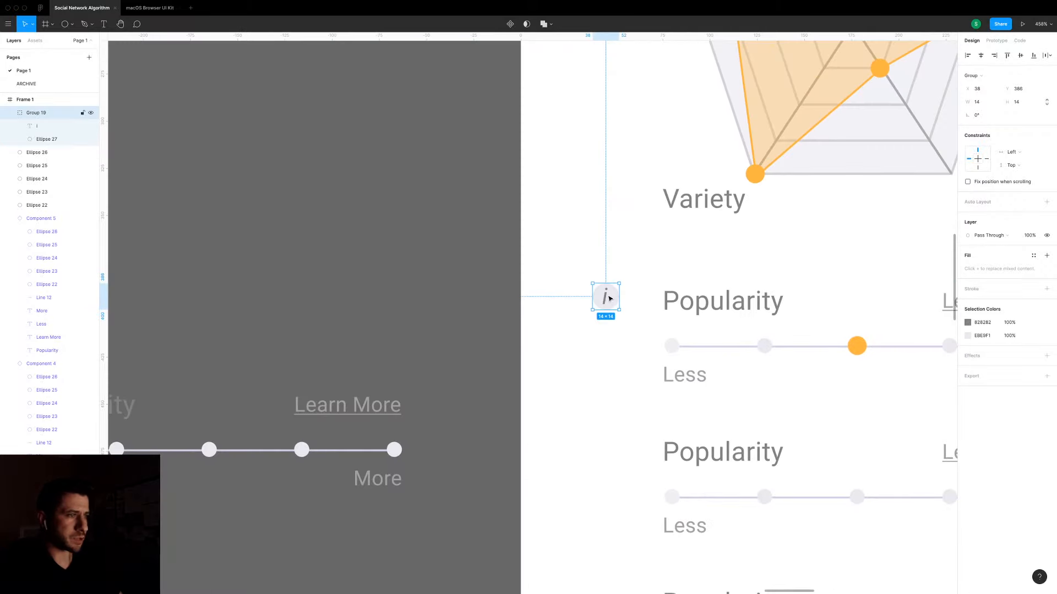
{"action": "left_click_drag", "start_coordinate": [610, 299], "coordinate": [455, 399]}
Move the Learn More label out of the master component onto the empty canvas above it.
{"action": "left_click", "coordinate": [351, 409]}
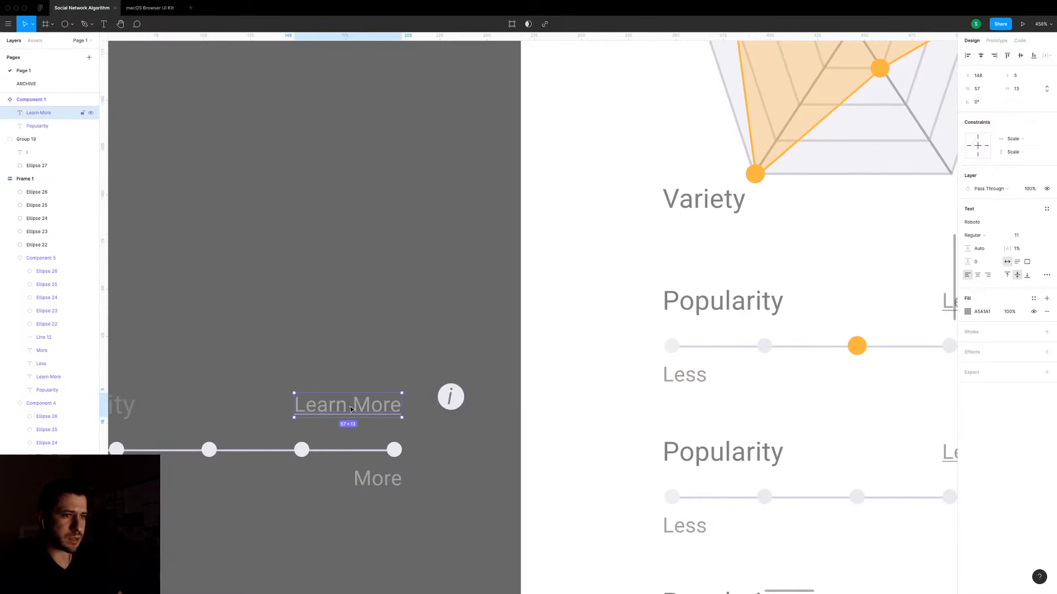
{"action": "key", "text": "Down"}
{"action": "scroll", "coordinate": [351, 409], "scroll_direction": "down", "scroll_amount": 5}
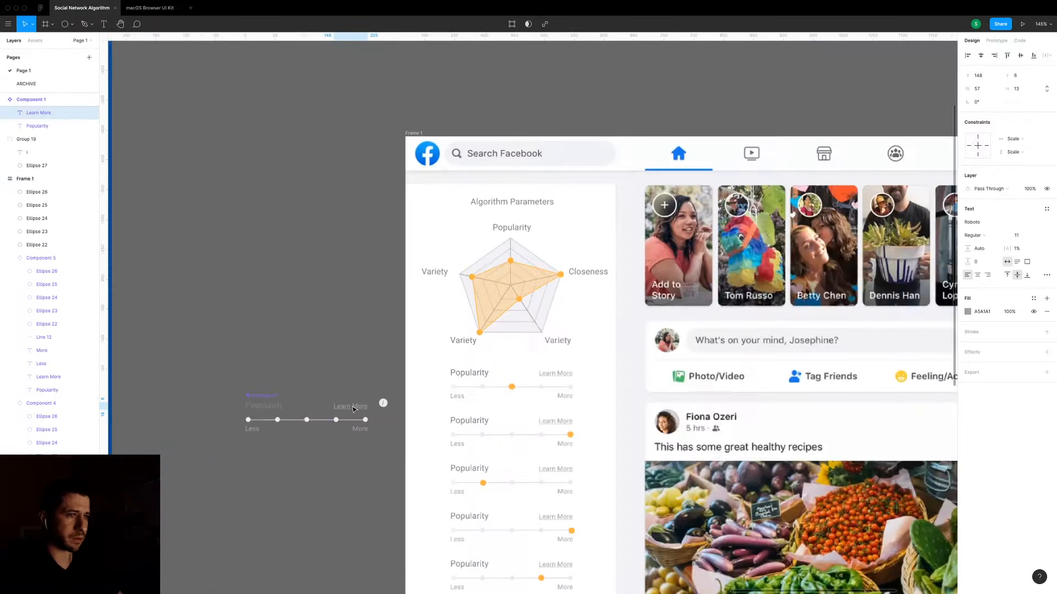
{"action": "scroll", "coordinate": [353, 409], "scroll_direction": "down", "scroll_amount": 4}
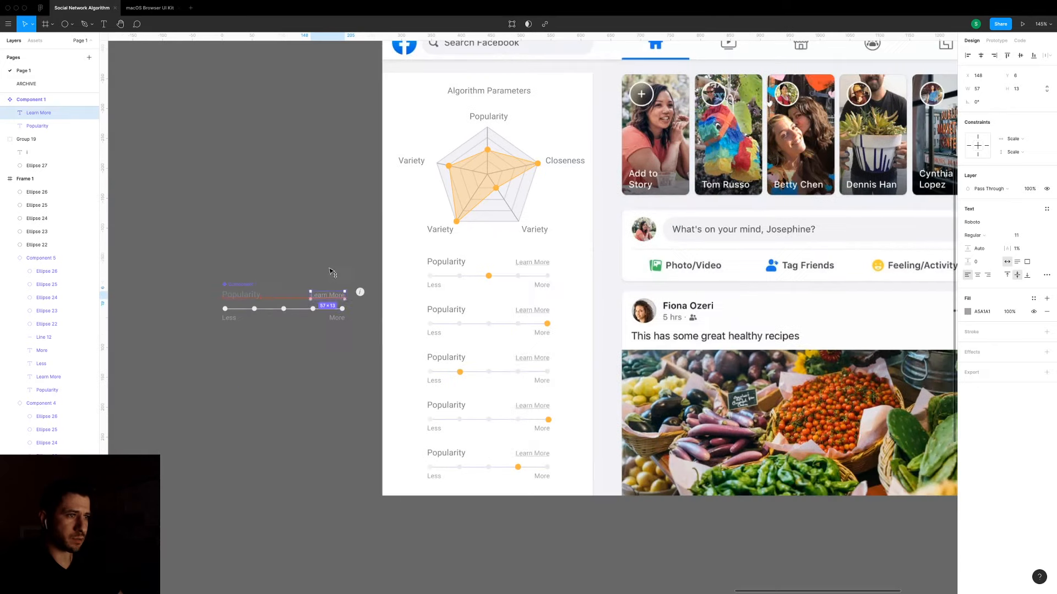
{"action": "left_click_drag", "start_coordinate": [330, 298], "coordinate": [332, 224]}
Change the letter i of the info icon to Medium Italic.
{"action": "scroll", "coordinate": [361, 291], "scroll_direction": "up", "scroll_amount": 5}
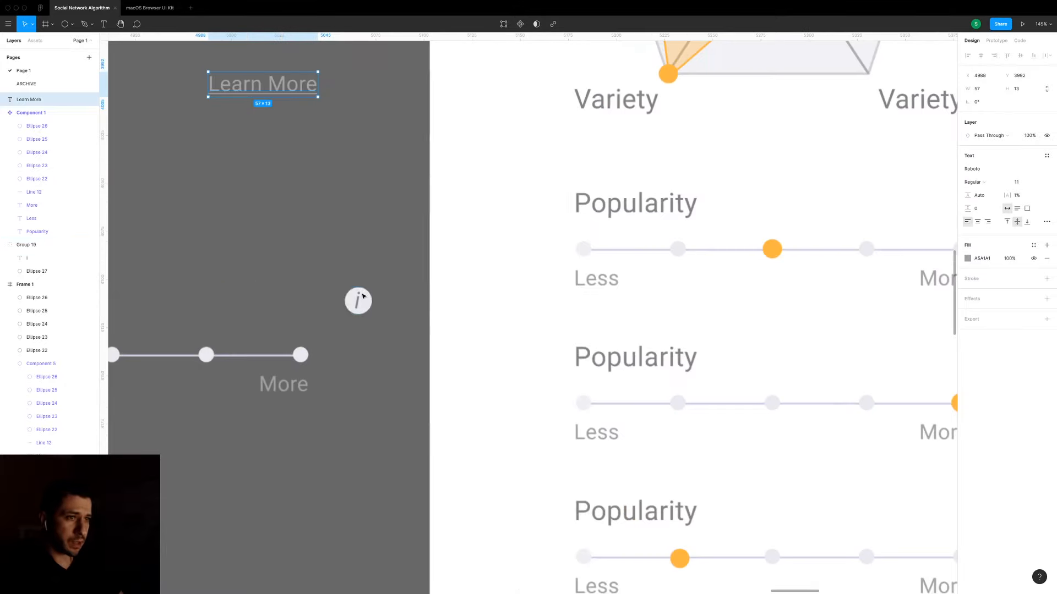
{"action": "double_click", "coordinate": [356, 300]}
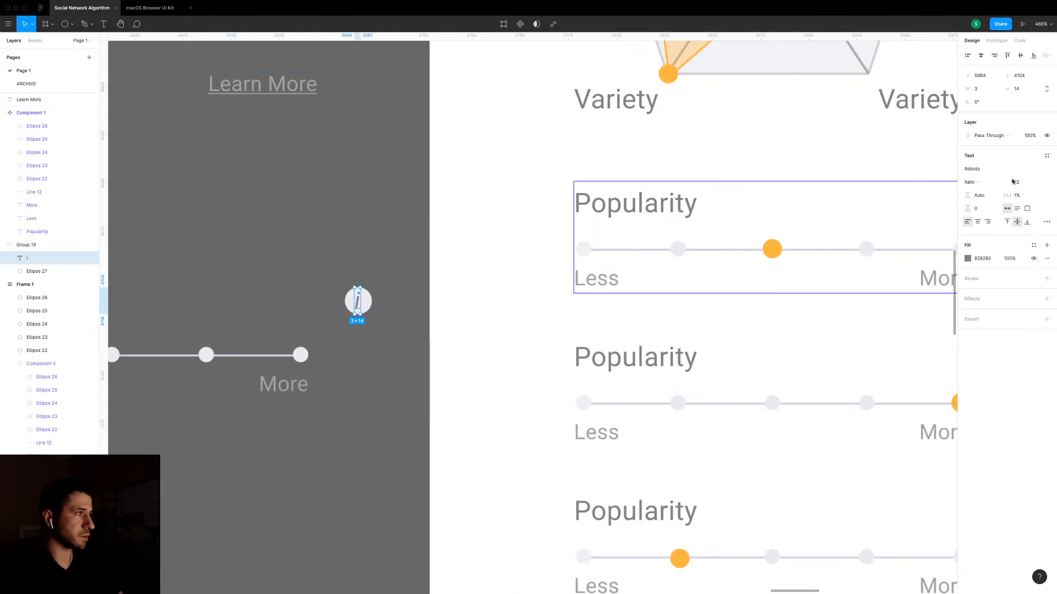
{"action": "left_click", "coordinate": [973, 182]}
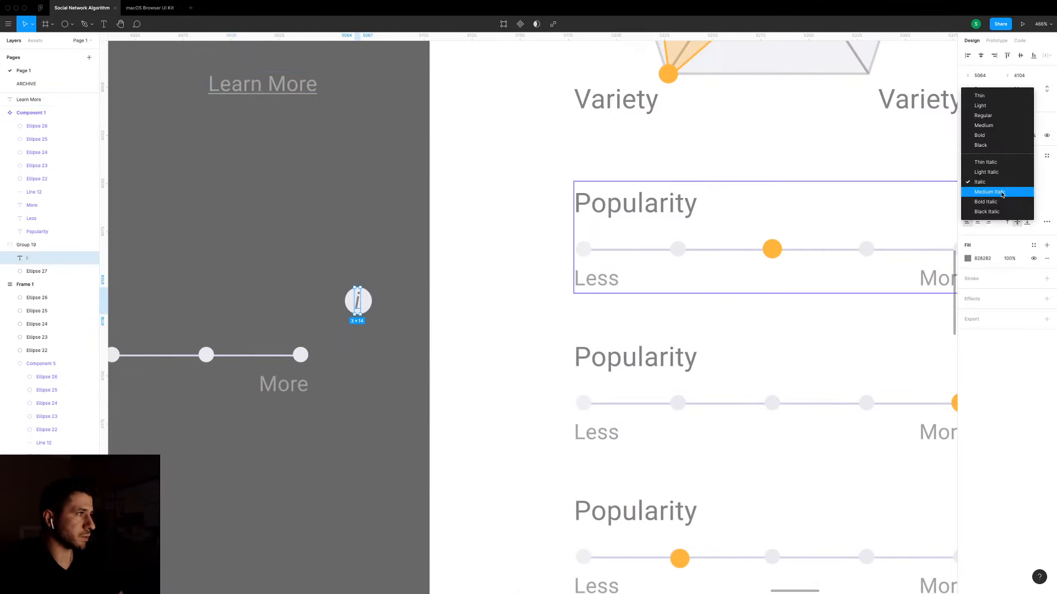
{"action": "left_click", "coordinate": [989, 193]}
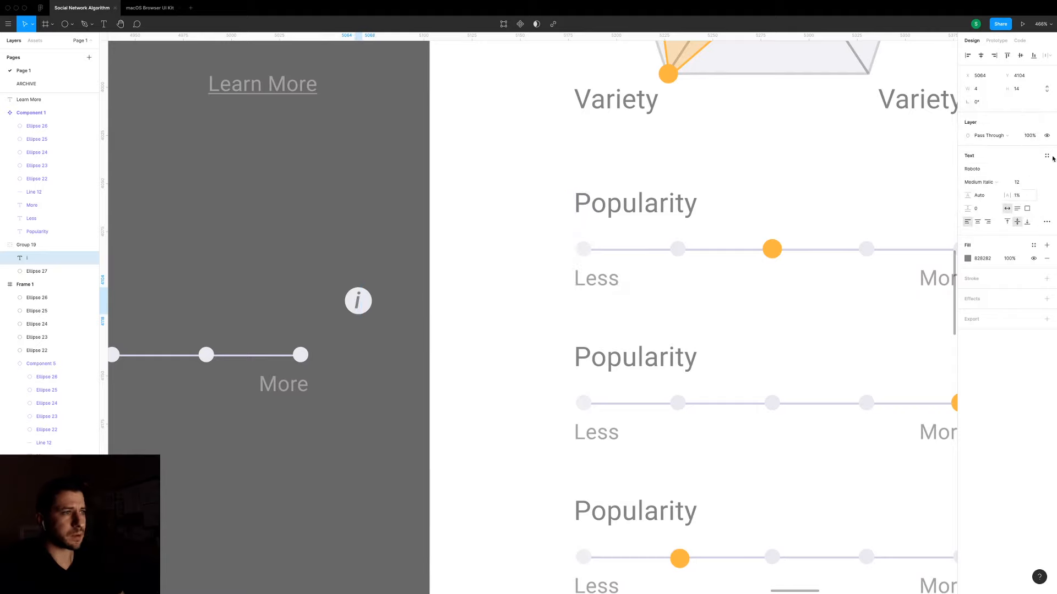
Place the info icon inside the master component above the last slider dot, at X 191, Y 4.
{"action": "left_click", "coordinate": [391, 289]}
{"action": "left_click", "coordinate": [363, 302]}
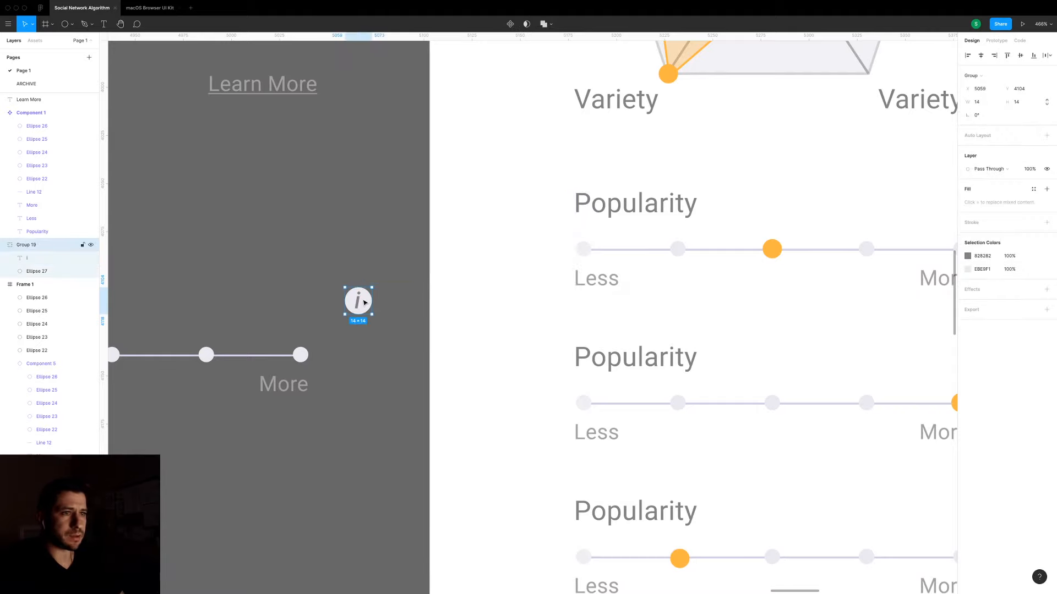
{"action": "left_click_drag", "start_coordinate": [366, 302], "coordinate": [209, 310]}
{"action": "scroll", "coordinate": [264, 300], "scroll_direction": "right", "scroll_amount": 2}
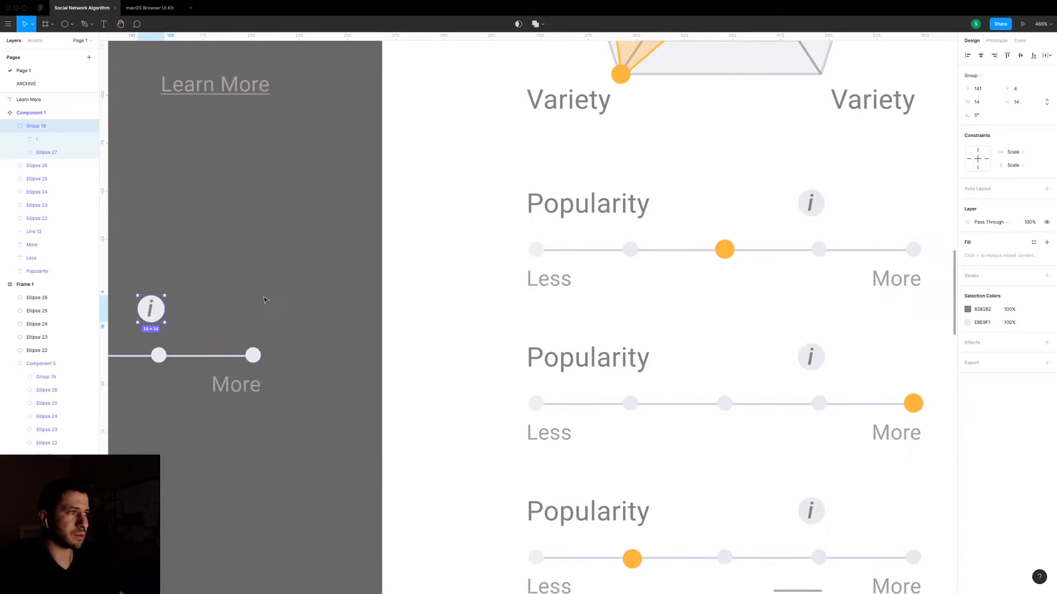
{"action": "scroll", "coordinate": [264, 300], "scroll_direction": "down", "scroll_amount": 2}
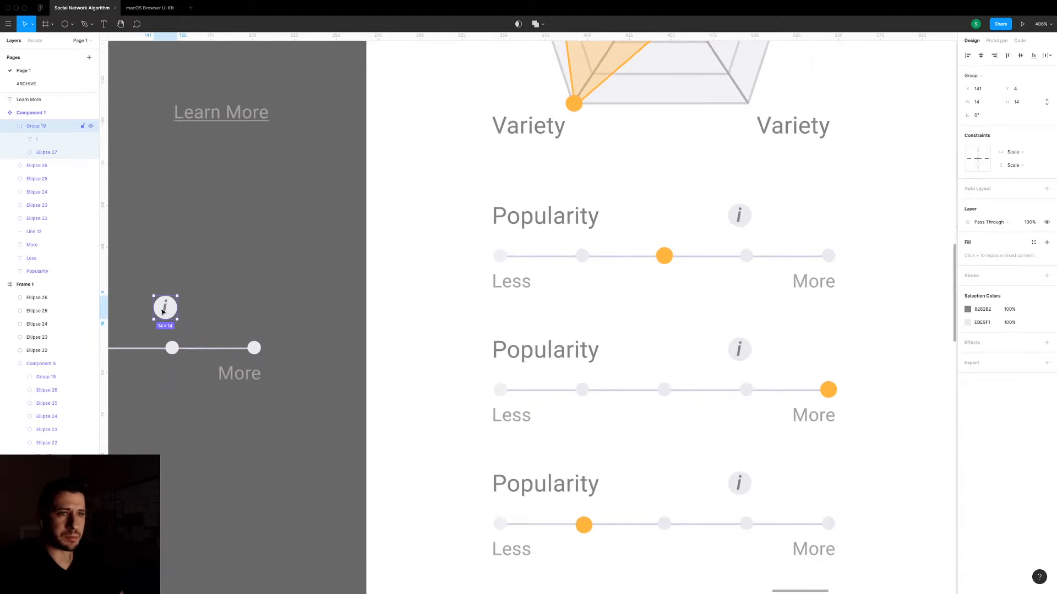
{"action": "left_click_drag", "start_coordinate": [163, 312], "coordinate": [246, 312]}
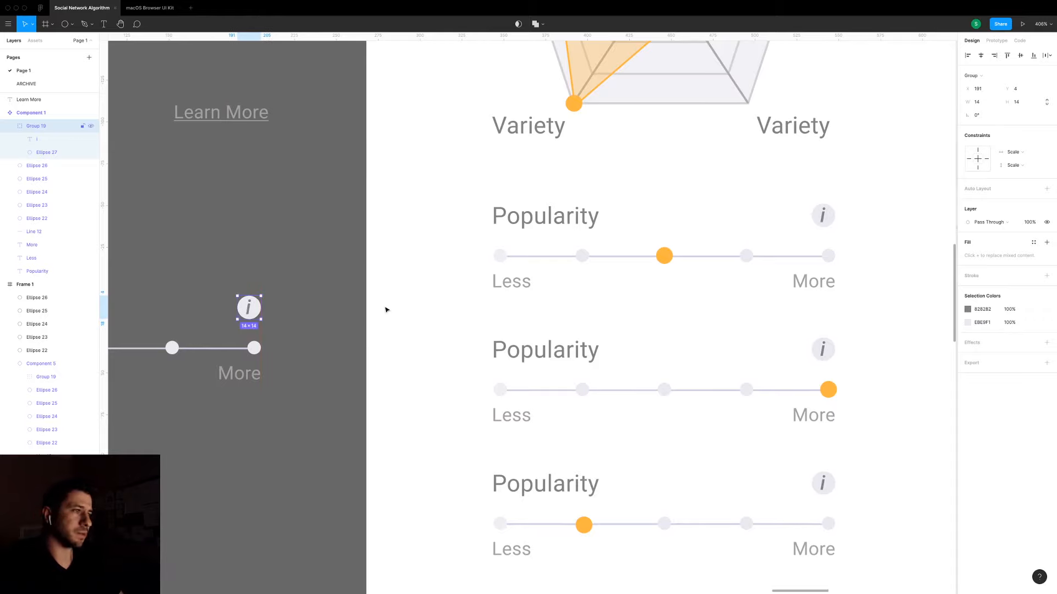
{"action": "scroll", "coordinate": [383, 297], "scroll_direction": "down", "scroll_amount": 5}
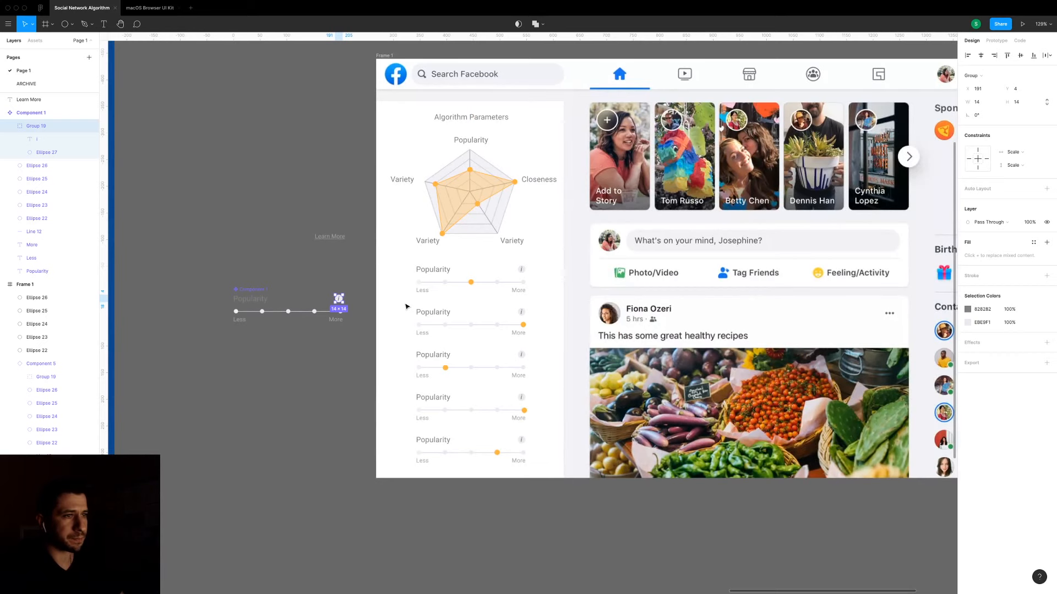
Shift the info icon along the heading row to sit directly after the master component's Popularity label, at X 69.
{"action": "left_click_drag", "start_coordinate": [339, 301], "coordinate": [278, 302]}
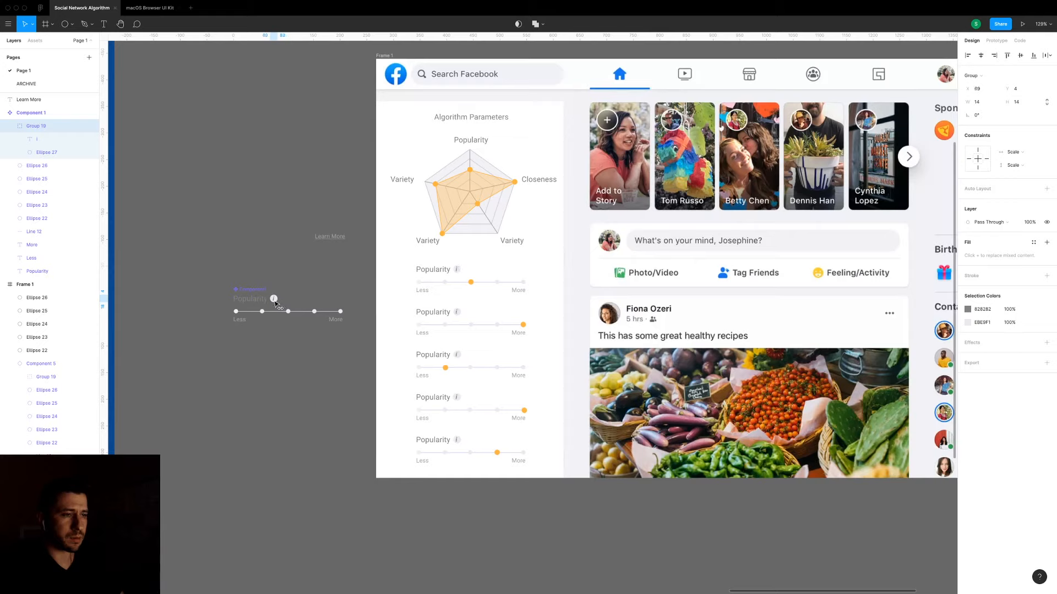
{"action": "left_click", "coordinate": [276, 304]}
{"action": "left_click", "coordinate": [297, 362]}
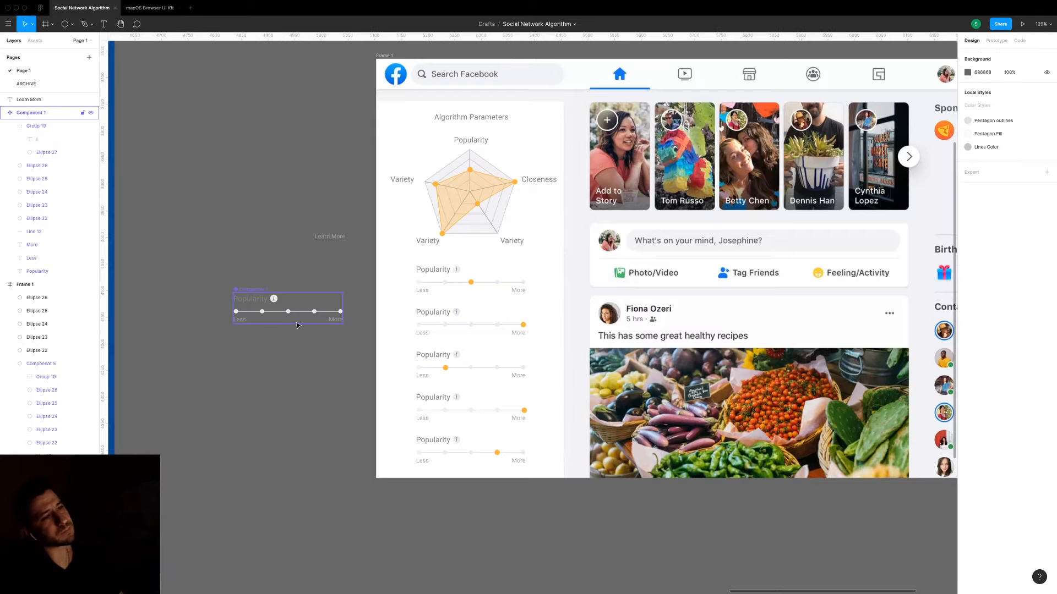
Lighten the letter i of the master component's info icon to fill colour 9C9C9C.
{"action": "left_click", "coordinate": [273, 300]}
{"action": "scroll", "coordinate": [274, 301], "scroll_direction": "up", "scroll_amount": 5}
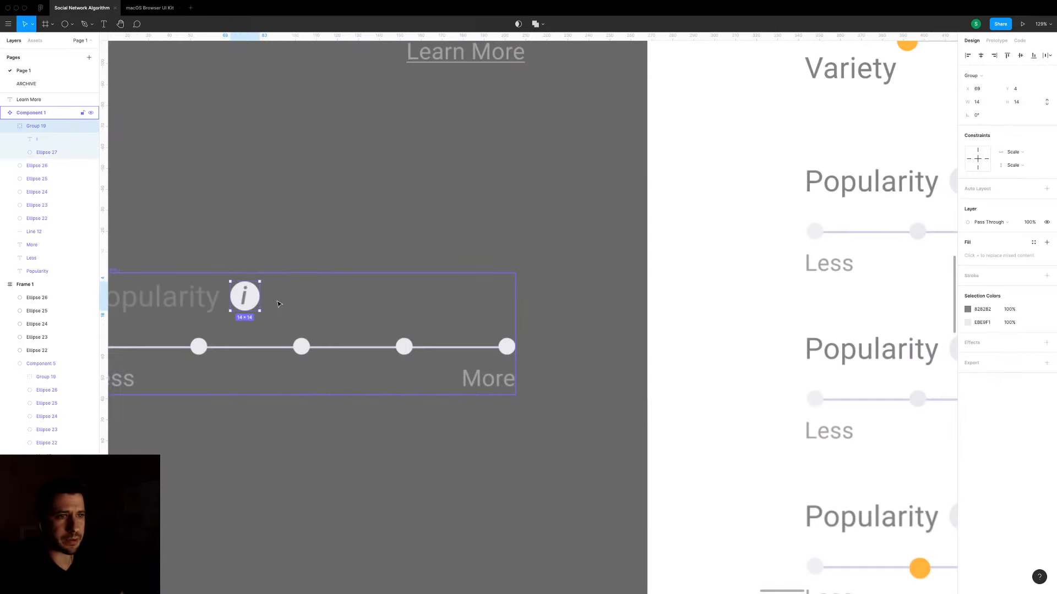
{"action": "double_click", "coordinate": [246, 302]}
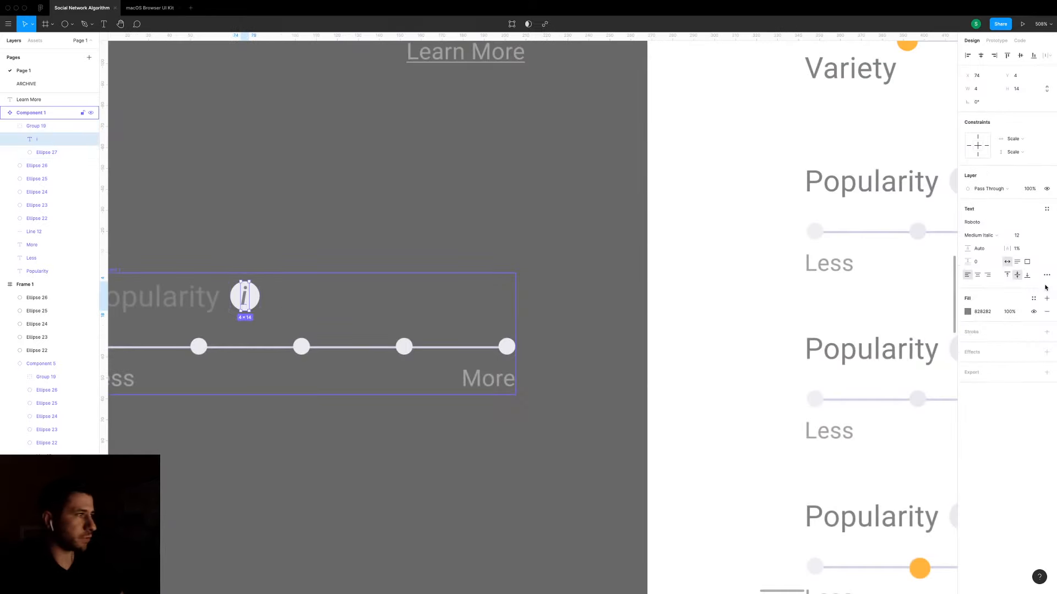
{"action": "left_click", "coordinate": [969, 312]}
{"action": "left_click_drag", "start_coordinate": [860, 357], "coordinate": [856, 363]}
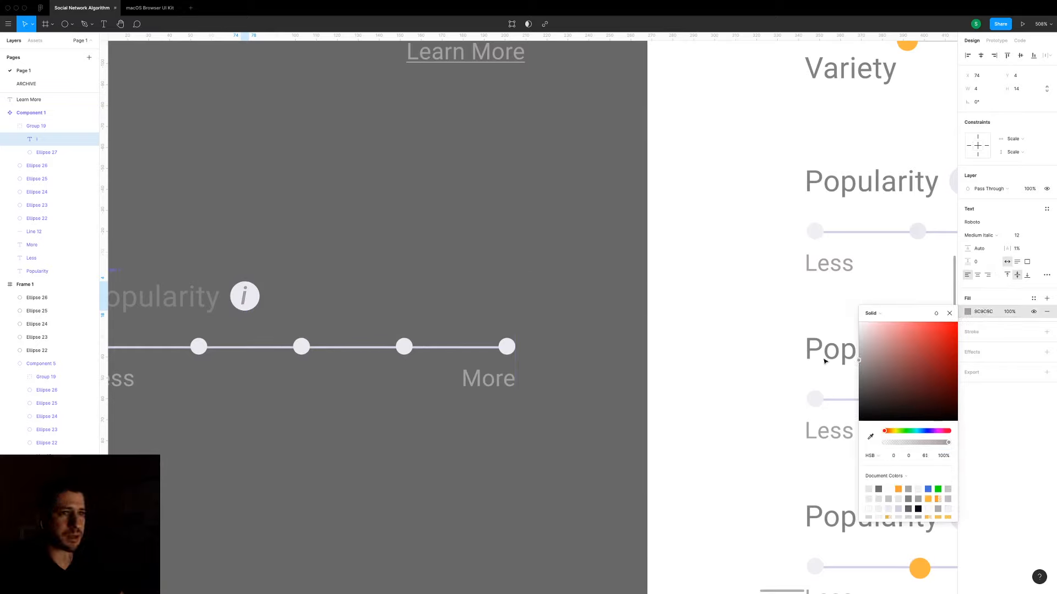
{"action": "left_click", "coordinate": [391, 295]}
{"action": "left_click", "coordinate": [434, 245]}
{"action": "scroll", "coordinate": [442, 236], "scroll_direction": "down", "scroll_amount": 5}
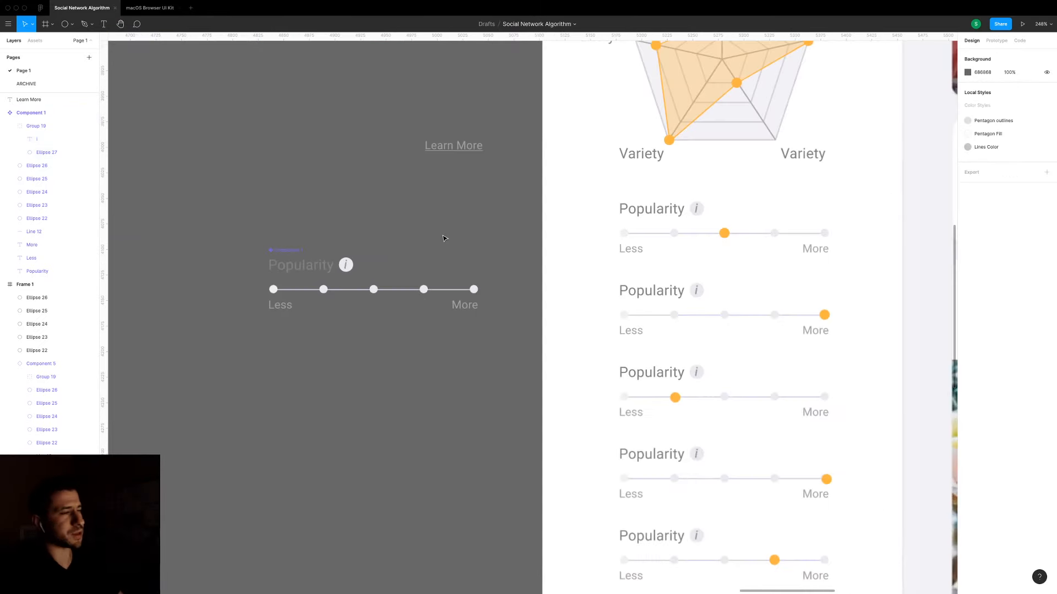
Examine the Algorithm Parameters panel in Frame 1, checking the radar chart, info icons and spacing of the five sliders.
{"action": "scroll", "coordinate": [445, 238], "scroll_direction": "down", "scroll_amount": 4}
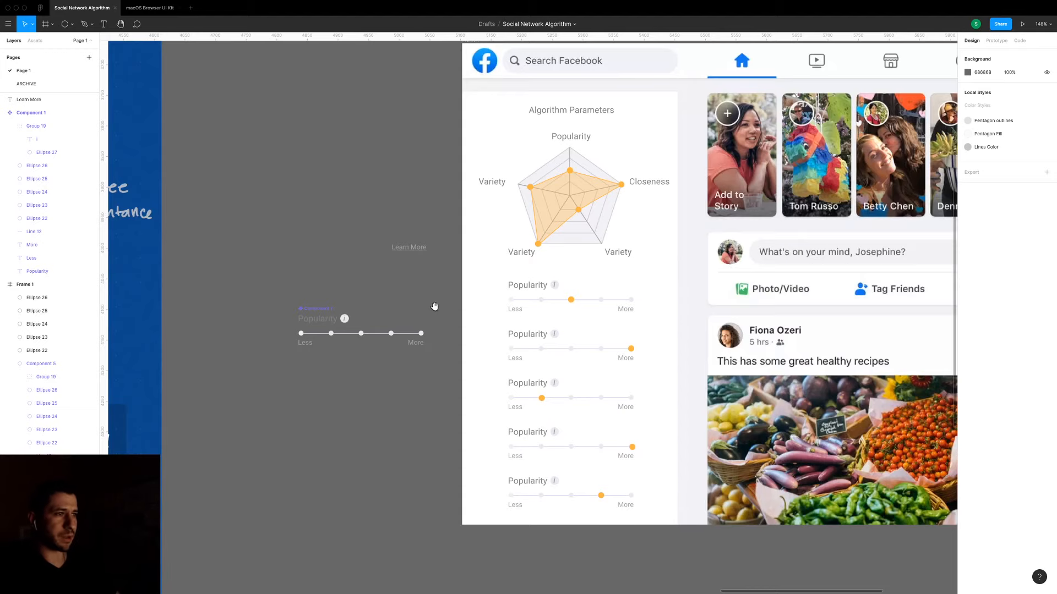
{"action": "scroll", "coordinate": [435, 307], "scroll_direction": "right", "scroll_amount": 3}
{"action": "scroll", "coordinate": [434, 306], "scroll_direction": "up", "scroll_amount": 1}
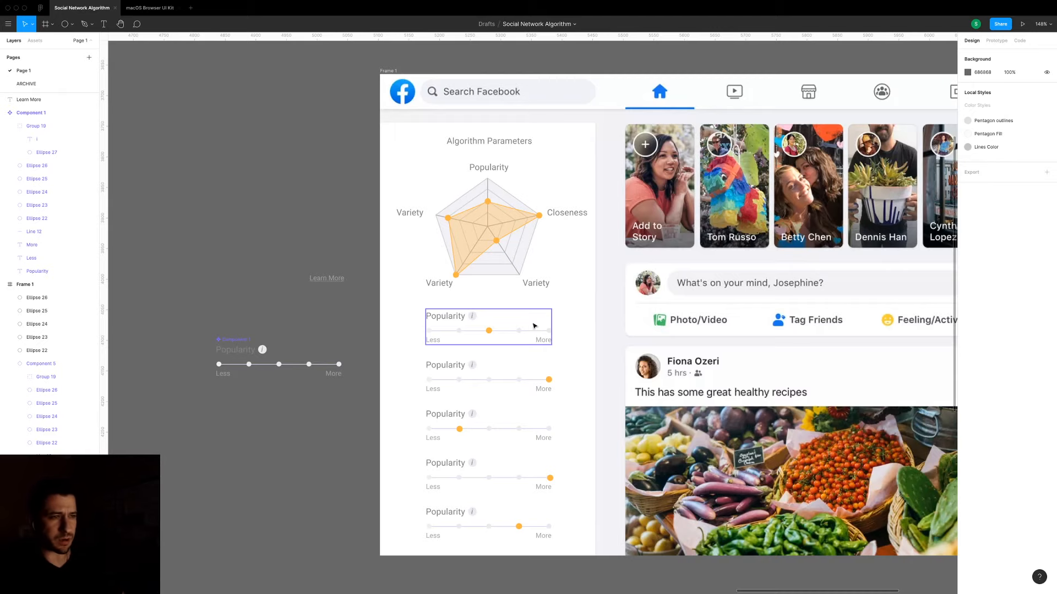
{"action": "scroll", "coordinate": [536, 331], "scroll_direction": "right", "scroll_amount": 2}
{"action": "scroll", "coordinate": [536, 330], "scroll_direction": "up", "scroll_amount": 1}
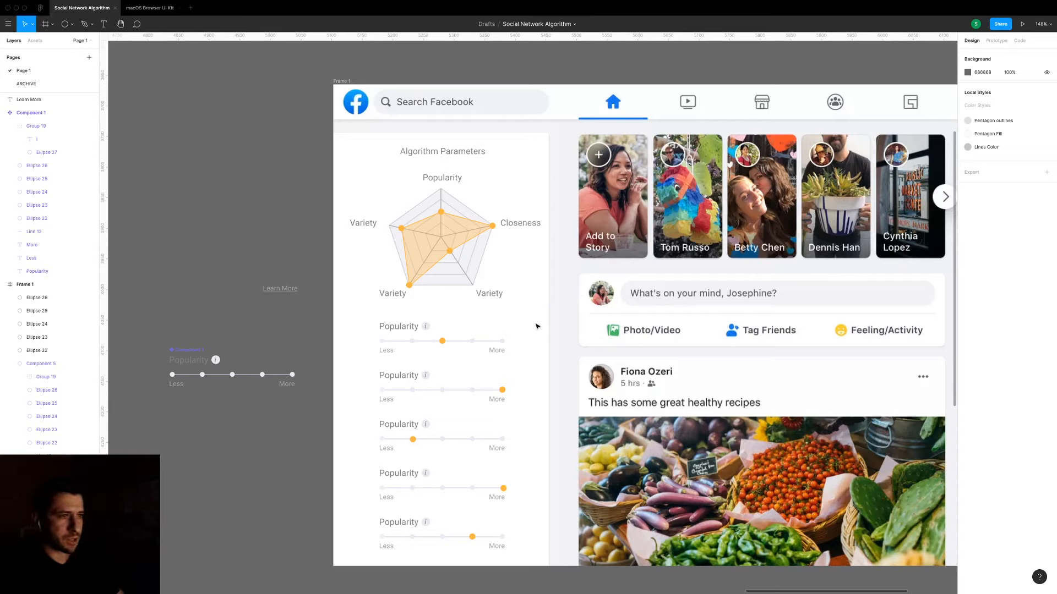
{"action": "left_click", "coordinate": [446, 342]}
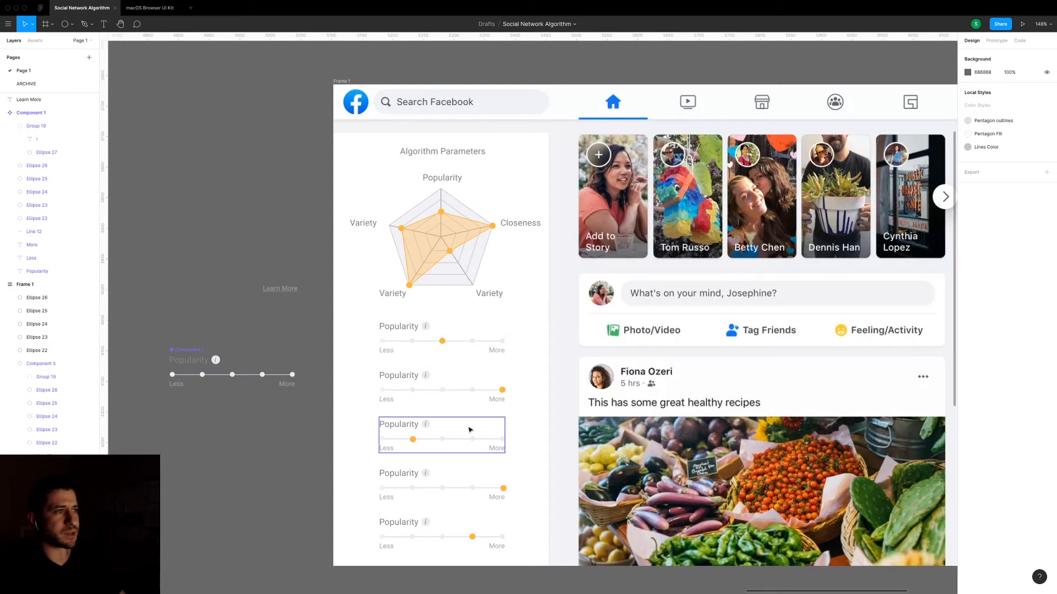
{"action": "left_click_drag", "start_coordinate": [540, 394], "coordinate": [498, 414]}
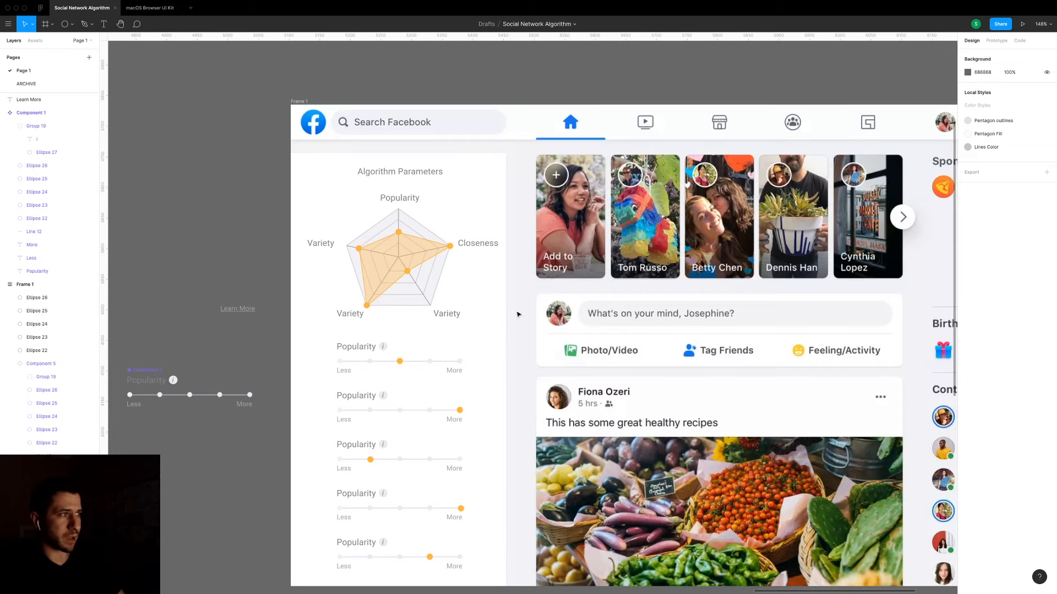
{"action": "scroll", "coordinate": [485, 314], "scroll_direction": "down", "scroll_amount": 5}
{"action": "scroll", "coordinate": [481, 320], "scroll_direction": "left", "scroll_amount": 3}
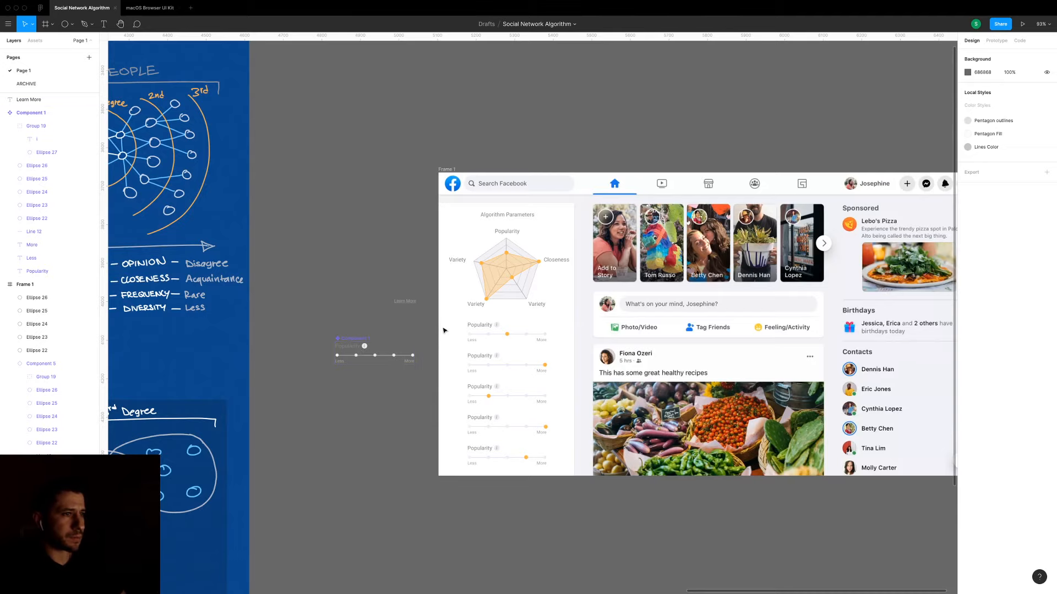
{"action": "left_click_drag", "start_coordinate": [447, 322], "coordinate": [547, 466]}
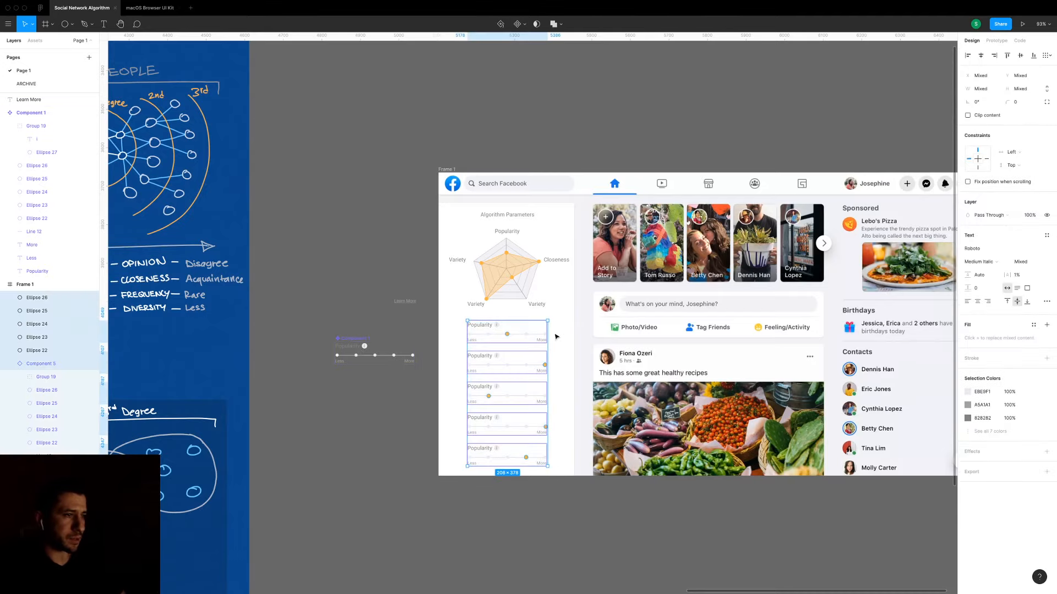
{"action": "scroll", "coordinate": [547, 336], "scroll_direction": "up", "scroll_amount": 1}
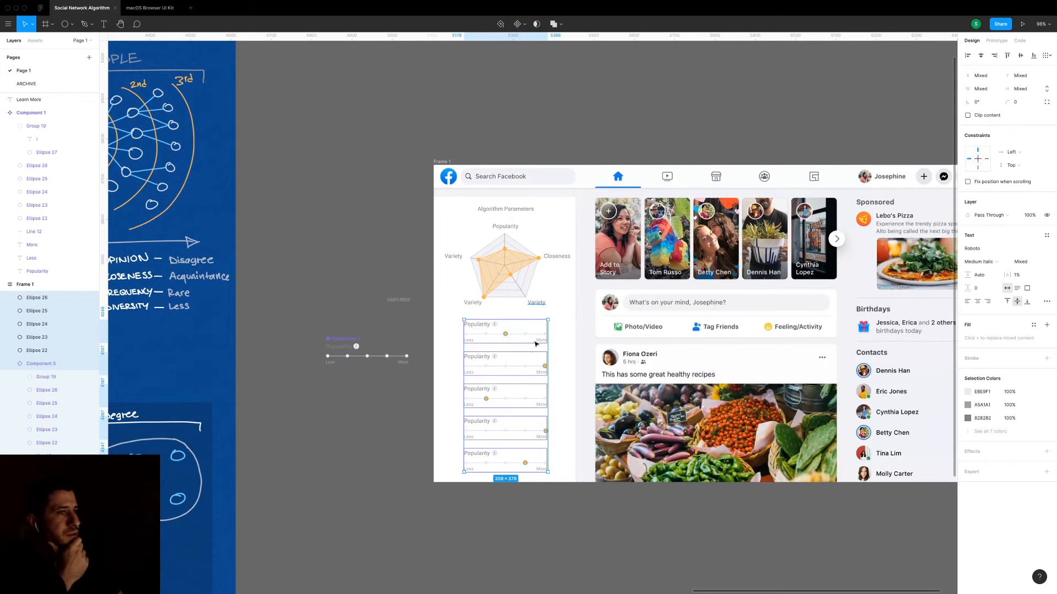
{"action": "scroll", "coordinate": [531, 345], "scroll_direction": "up", "scroll_amount": 10}
{"action": "left_click", "coordinate": [608, 341]}
{"action": "scroll", "coordinate": [608, 342], "scroll_direction": "down", "scroll_amount": 5}
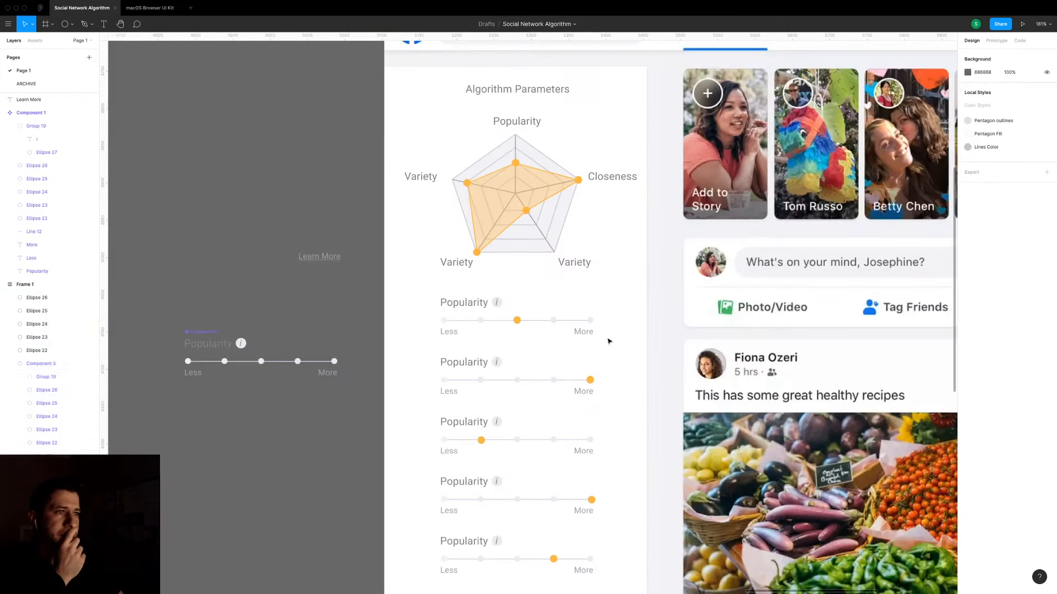
{"action": "left_click_drag", "start_coordinate": [613, 336], "coordinate": [615, 362]}
{"action": "scroll", "coordinate": [615, 362], "scroll_direction": "down", "scroll_amount": 4}
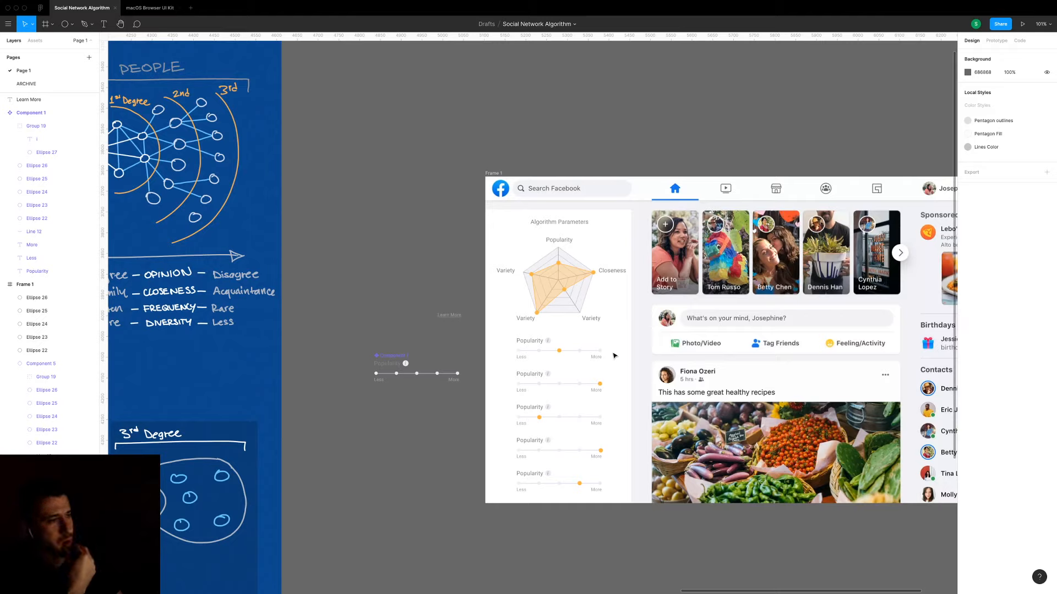
Duplicate Frame 1 and place the copy directly below the original, at X 5103, Y 4517.
{"action": "scroll", "coordinate": [615, 355], "scroll_direction": "down", "scroll_amount": 5}
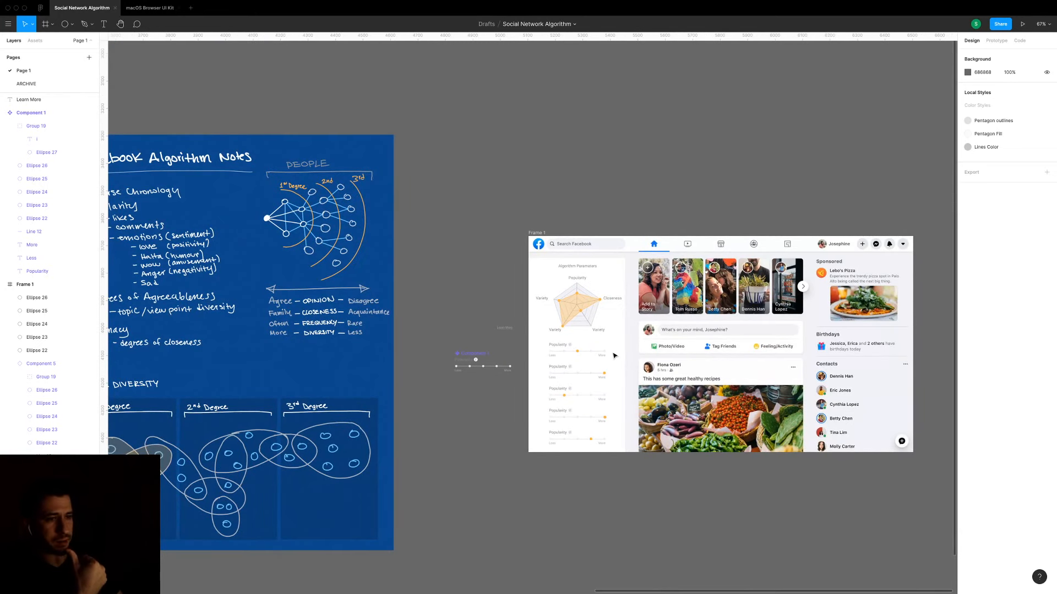
{"action": "scroll", "coordinate": [598, 377], "scroll_direction": "up", "scroll_amount": 5}
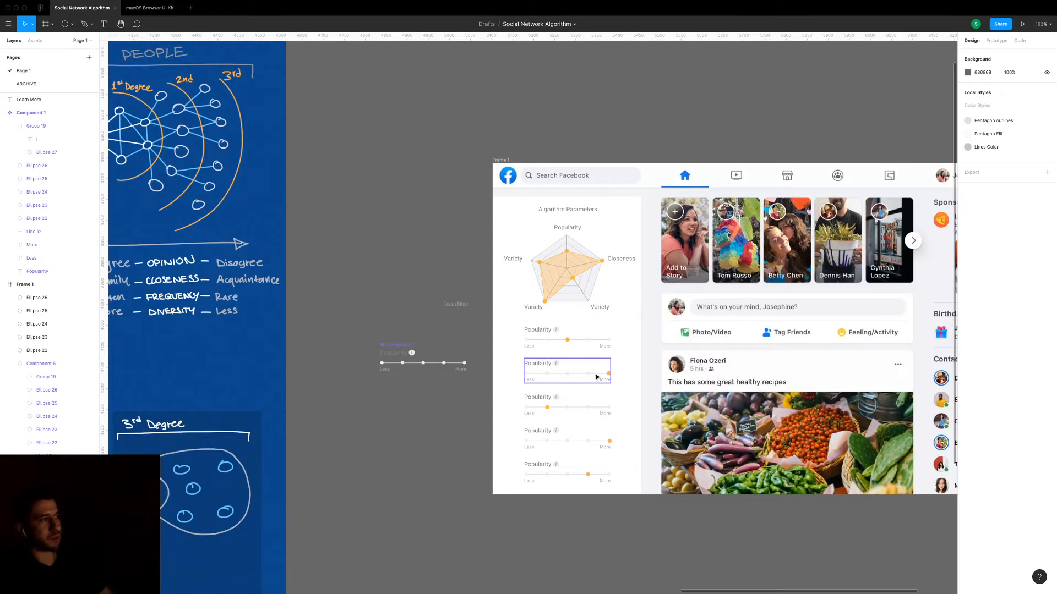
{"action": "scroll", "coordinate": [507, 383], "scroll_direction": "down", "scroll_amount": 1}
{"action": "scroll", "coordinate": [506, 382], "scroll_direction": "left", "scroll_amount": 1}
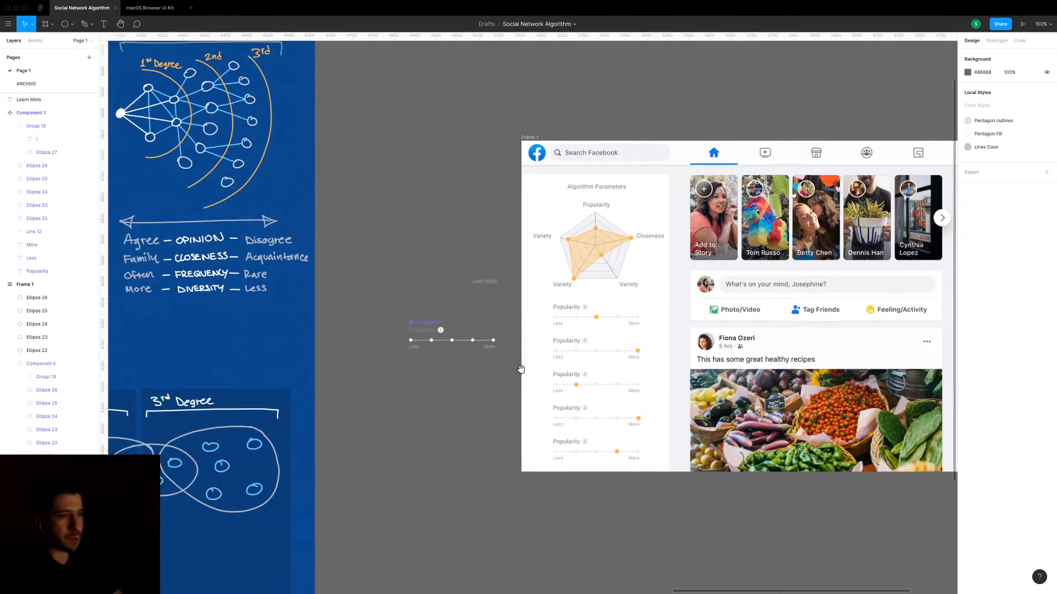
{"action": "scroll", "coordinate": [523, 373], "scroll_direction": "down", "scroll_amount": 4}
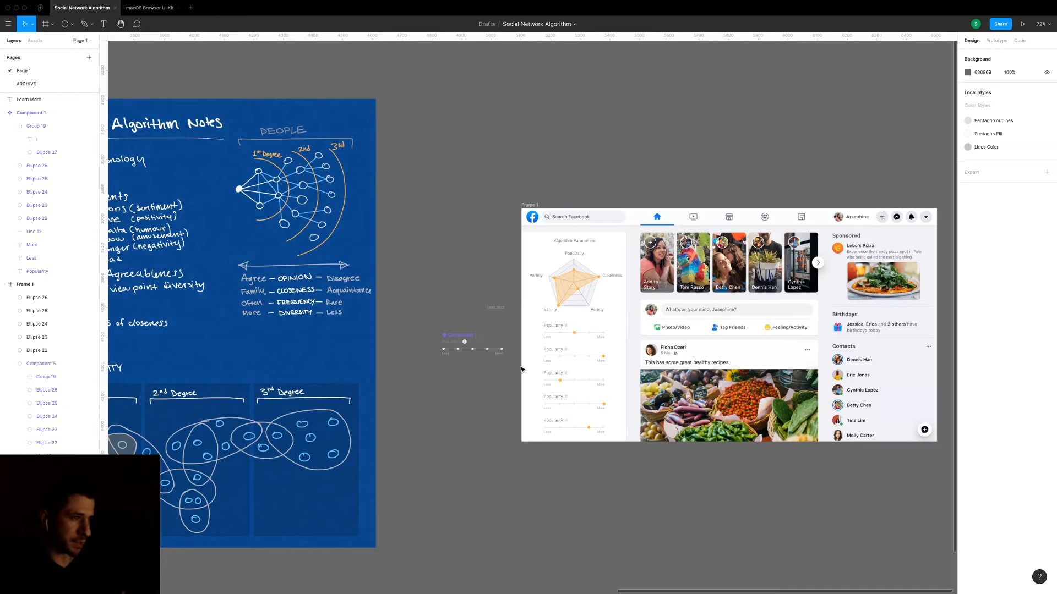
{"action": "left_click_drag", "start_coordinate": [532, 206], "coordinate": [591, 304]}
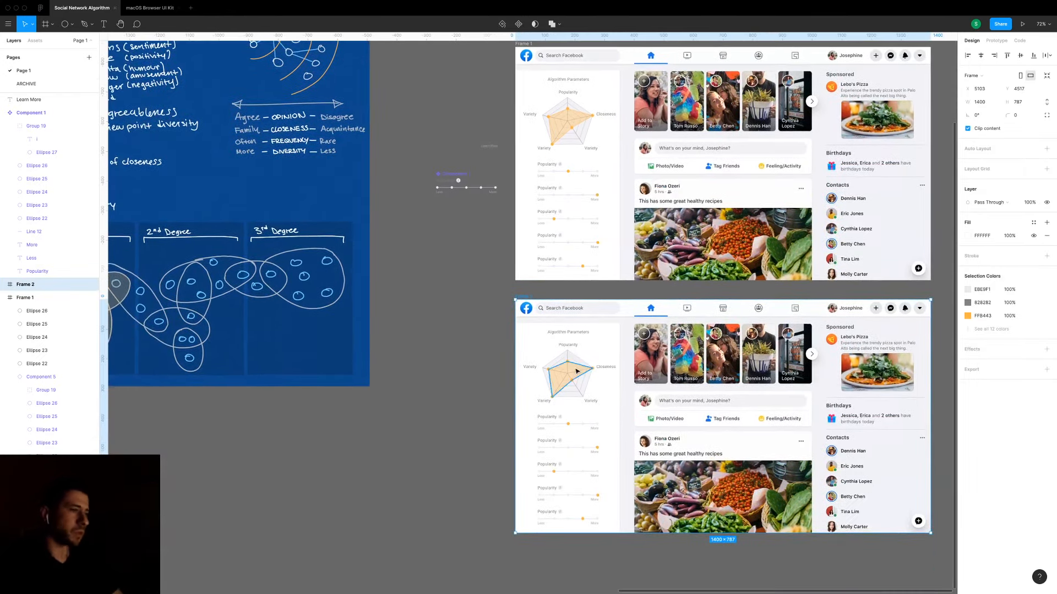
{"action": "scroll", "coordinate": [574, 370], "scroll_direction": "up", "scroll_amount": 5}
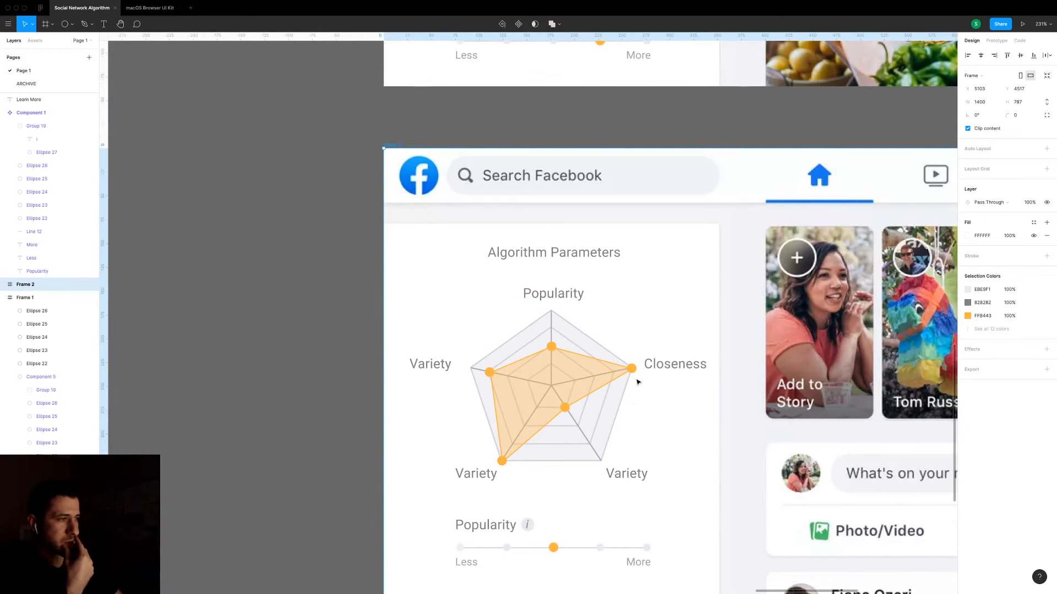
Examine the Social Network Transparency sketch and the Facebook Algorithm Notes for parameters to use as chart and slider labels.
{"action": "scroll", "coordinate": [638, 382], "scroll_direction": "down", "scroll_amount": 5}
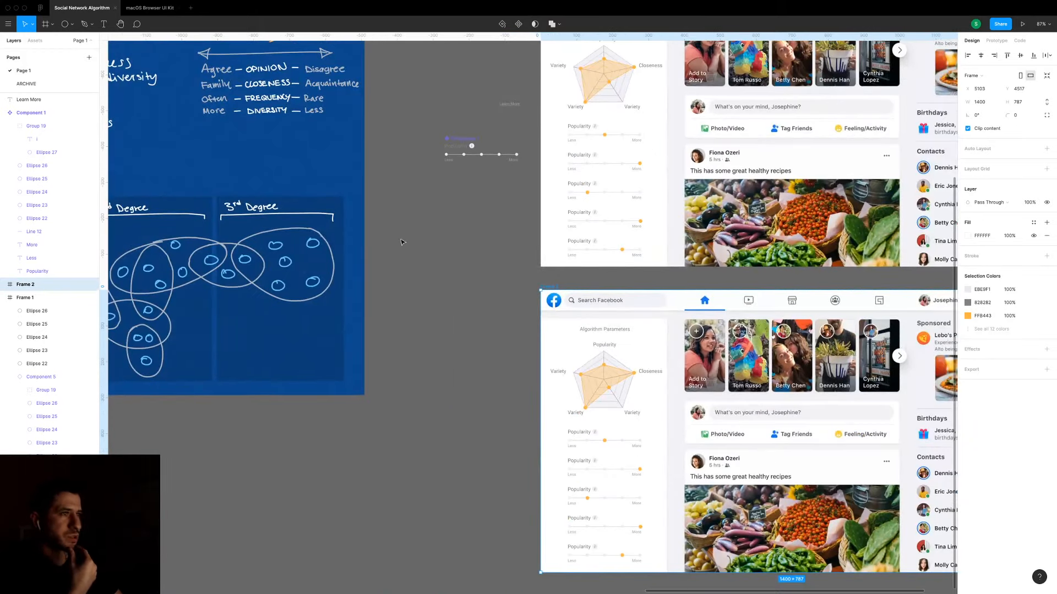
{"action": "scroll", "coordinate": [401, 242], "scroll_direction": "left", "scroll_amount": 10}
{"action": "scroll", "coordinate": [400, 242], "scroll_direction": "up", "scroll_amount": 4}
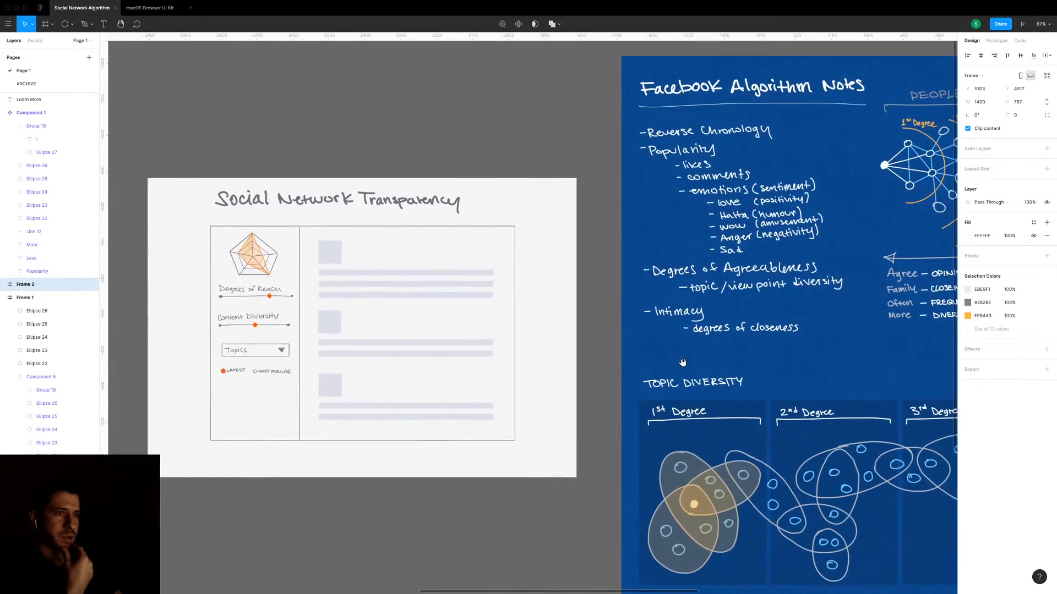
{"action": "scroll", "coordinate": [683, 362], "scroll_direction": "right", "scroll_amount": 6}
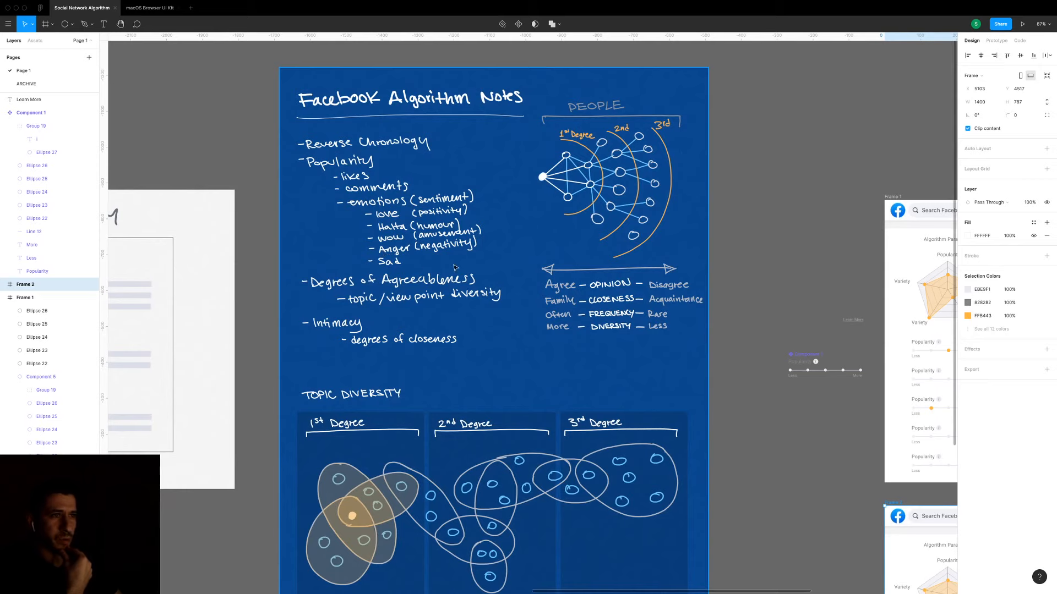
{"action": "left_click_drag", "start_coordinate": [687, 332], "coordinate": [619, 326]}
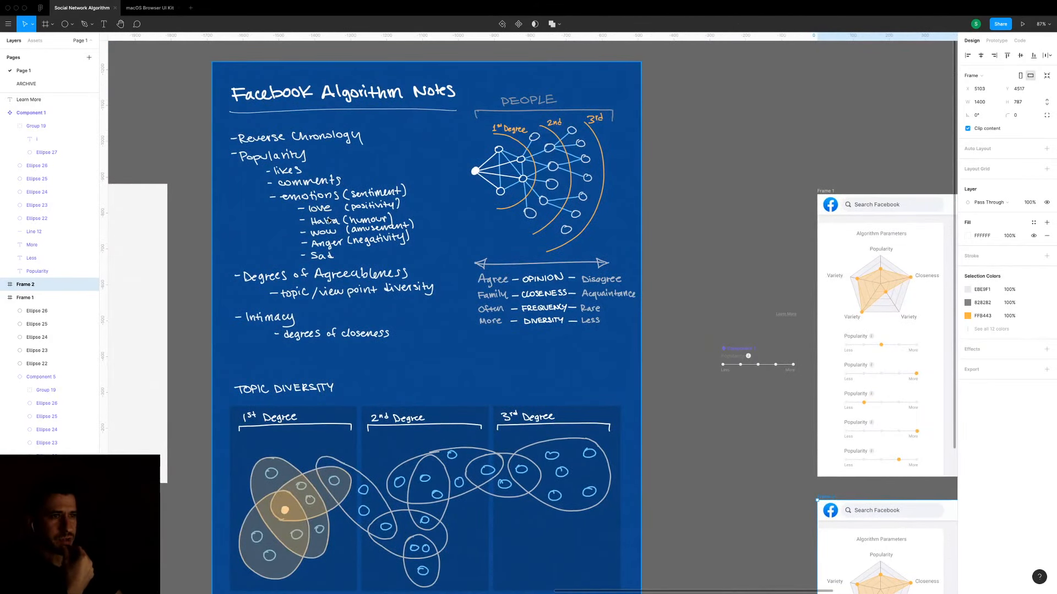
{"action": "left_click_drag", "start_coordinate": [565, 297], "coordinate": [274, 260]}
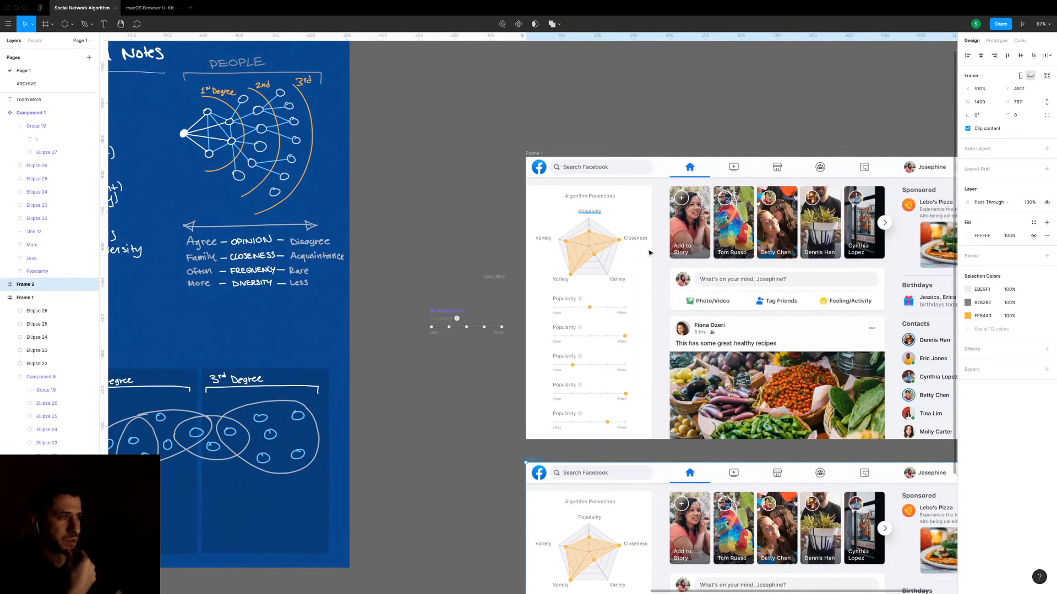
{"action": "left_click", "coordinate": [589, 213]}
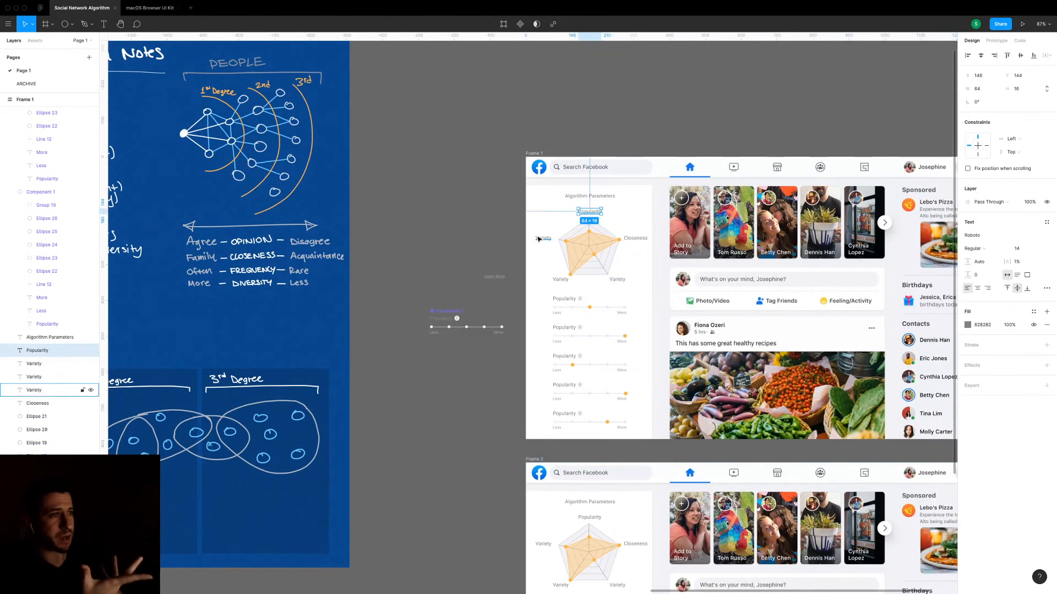
{"action": "scroll", "coordinate": [626, 453], "scroll_direction": "down", "scroll_amount": 5}
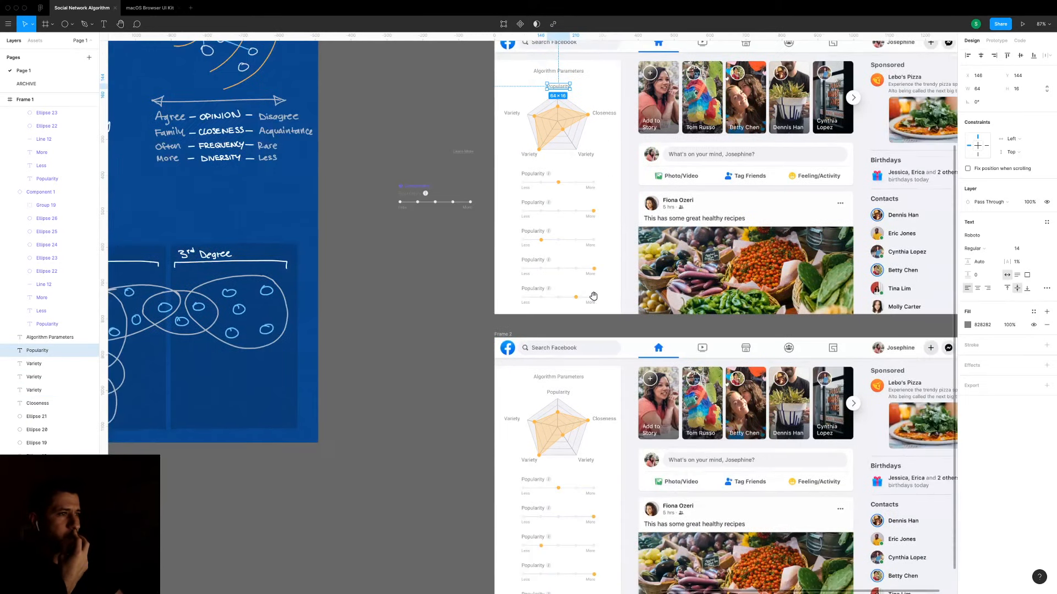
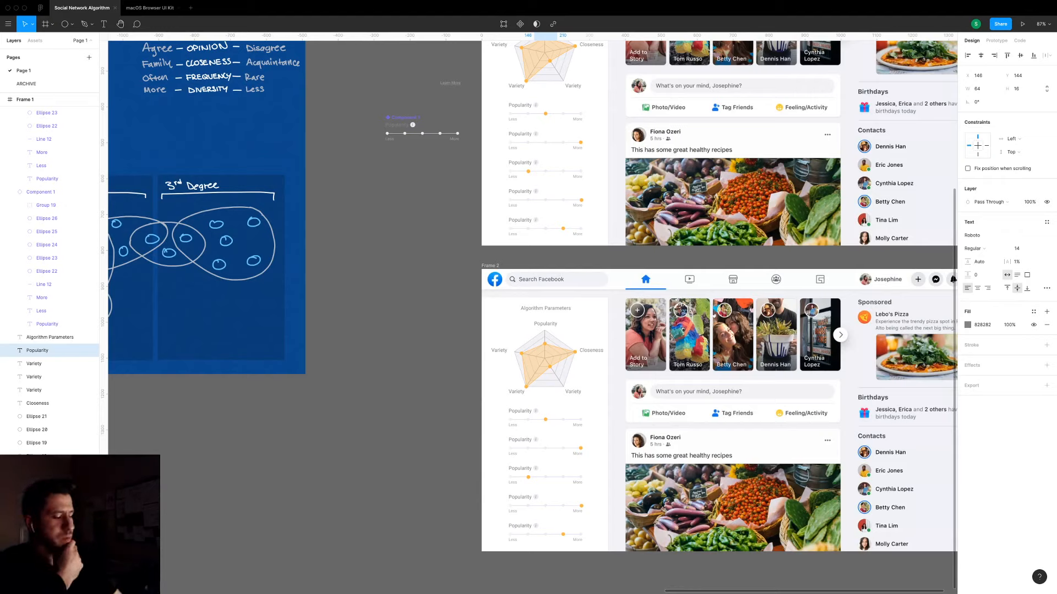
Paste the copied Facebook reactions image and place it on the empty canvas below the blue notes board, at X 4299, Y 4797.
{"action": "key", "text": "F1"}
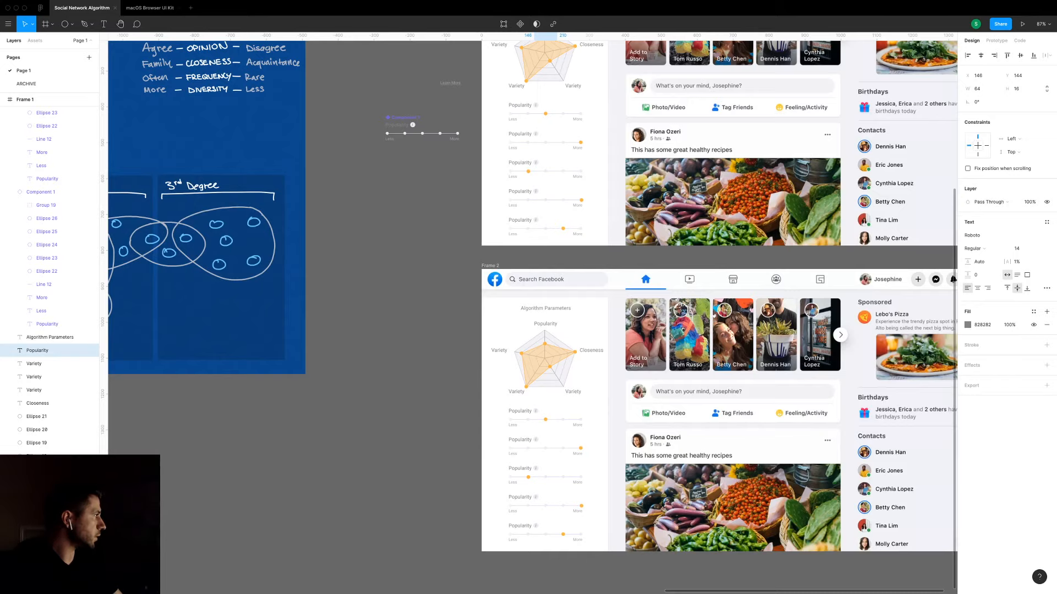
{"action": "scroll", "coordinate": [492, 372], "scroll_direction": "left", "scroll_amount": 5}
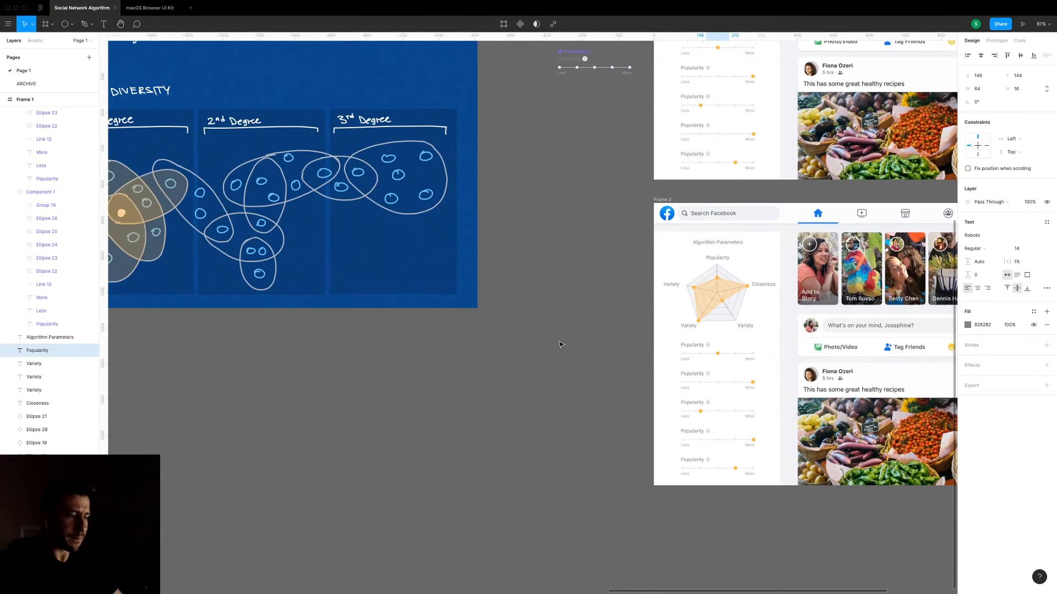
{"action": "left_click", "coordinate": [511, 355]}
{"action": "key", "text": "super+v"}
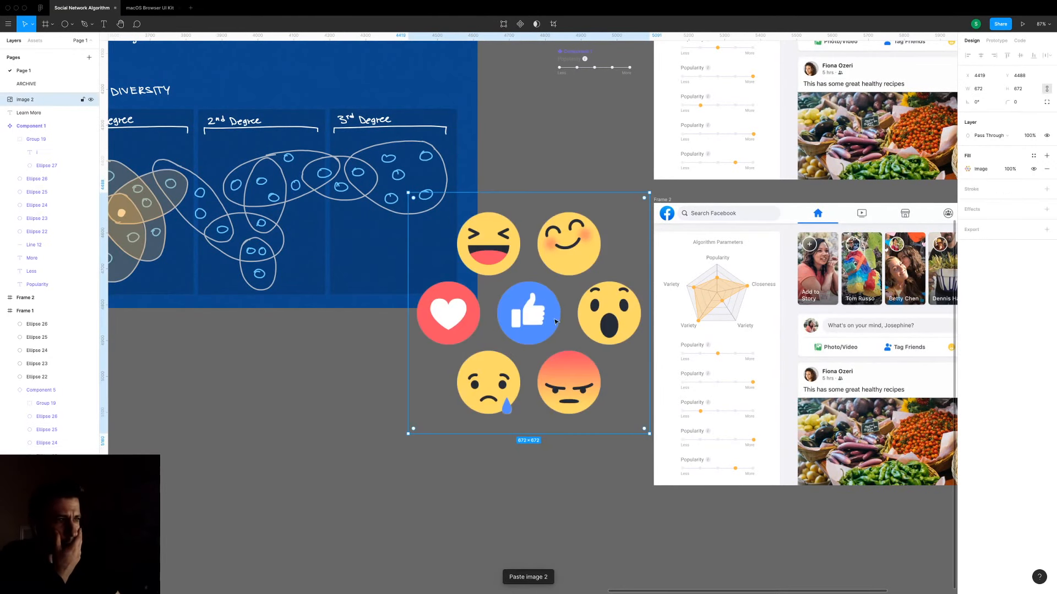
{"action": "left_click_drag", "start_coordinate": [511, 356], "coordinate": [468, 466]}
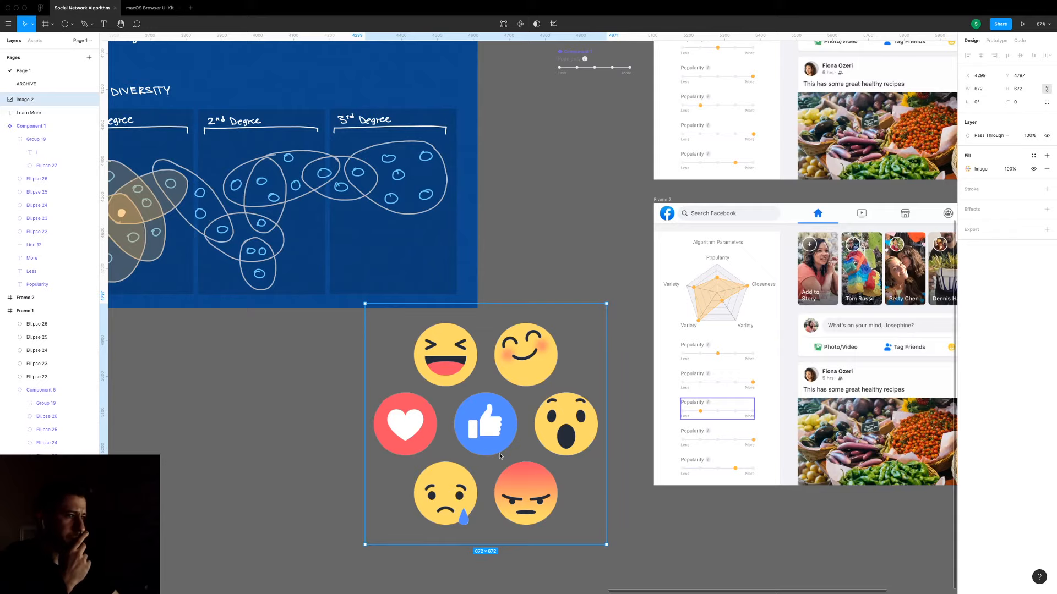
Duplicate the reactions image onto the empty canvas below Frame 2, at X 4987, Y 5577.
{"action": "left_click_drag", "start_coordinate": [419, 458], "coordinate": [390, 322]}
{"action": "left_click_drag", "start_coordinate": [485, 253], "coordinate": [451, 209]}
{"action": "left_click_drag", "start_coordinate": [539, 307], "coordinate": [535, 374]}
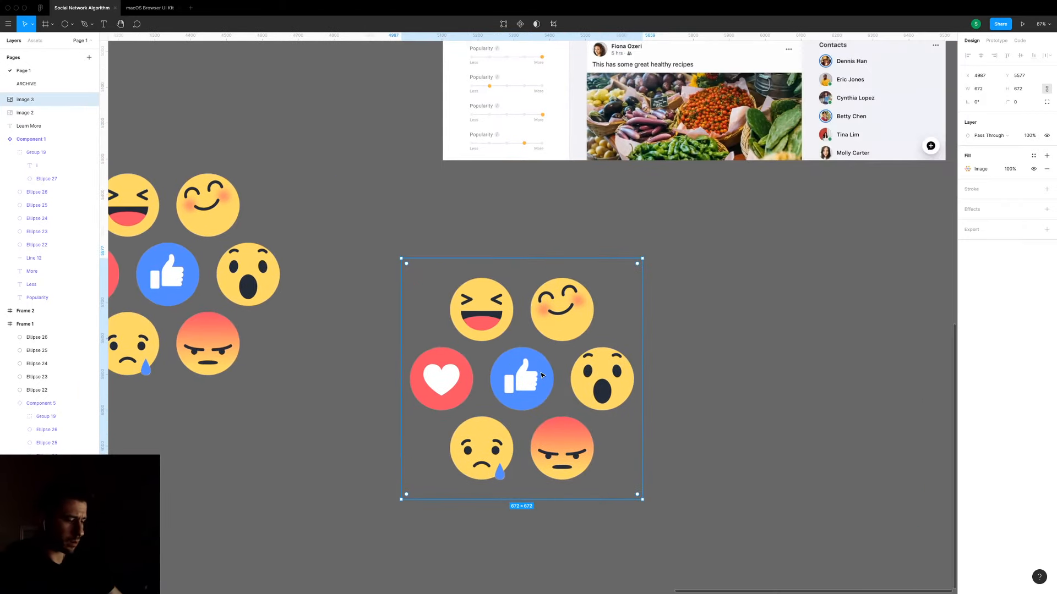
Draw a 176 × 176 circle exactly over the blue thumbs-up icon in the duplicated reactions image, at X 5235, Y 5825.
{"action": "key", "text": "o"}
{"action": "left_click", "coordinate": [522, 380]}
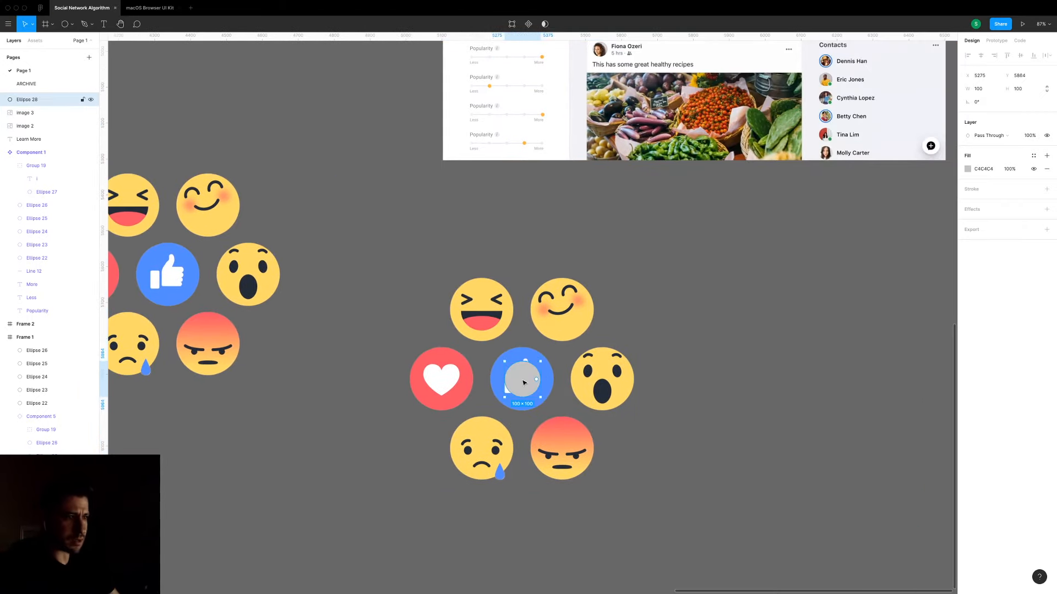
{"action": "scroll", "coordinate": [524, 379], "scroll_direction": "up", "scroll_amount": 4}
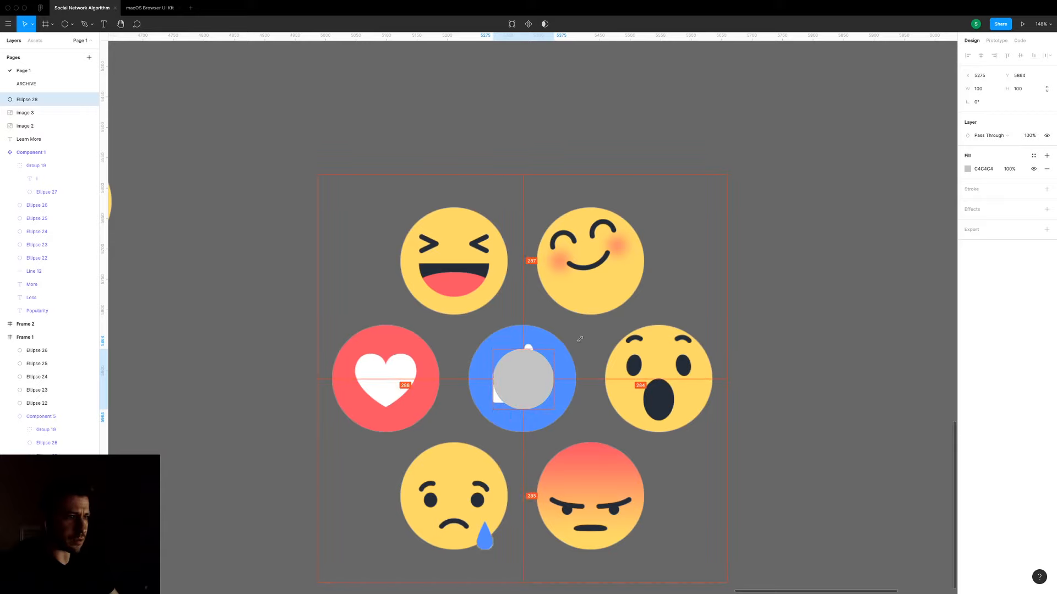
{"action": "left_click_drag", "start_coordinate": [580, 339], "coordinate": [577, 344]}
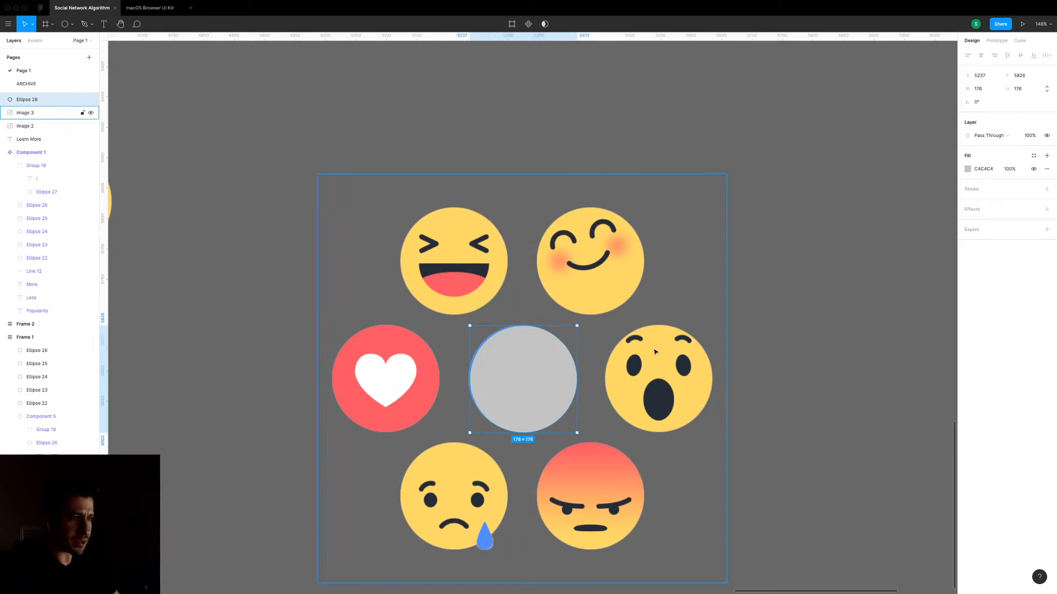
{"action": "key", "text": "Left"}
{"action": "key", "text": "Left"}
{"action": "key", "text": "Up"}
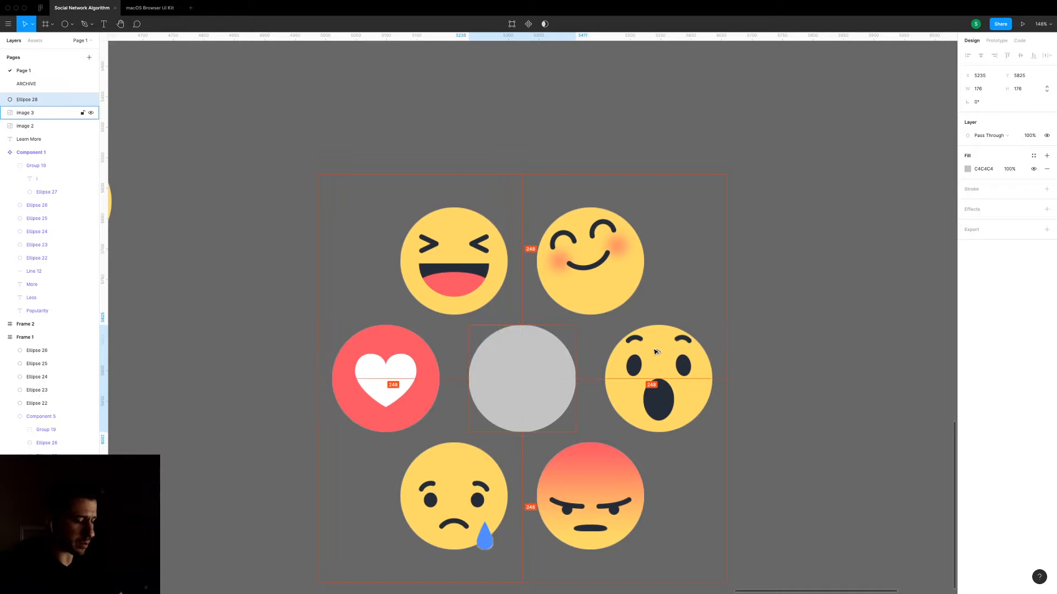
Send the circle behind the reactions image and line it up with the laughing face at X 5123, Y 5632.
{"action": "key", "text": "super+v"}
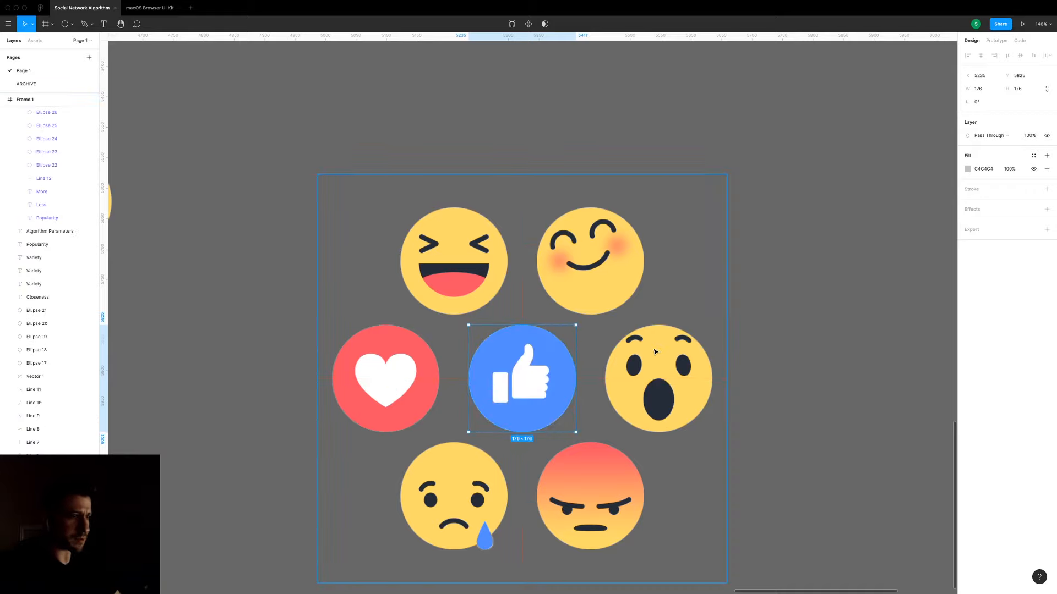
{"action": "key", "text": "shift+Up"}
{"action": "key", "text": "shift+Up"}
{"action": "key", "text": "shift+Up"}
{"action": "key", "text": "shift+Up"}
{"action": "key", "text": "shift+Left"}
{"action": "key", "text": "shift+Left"}
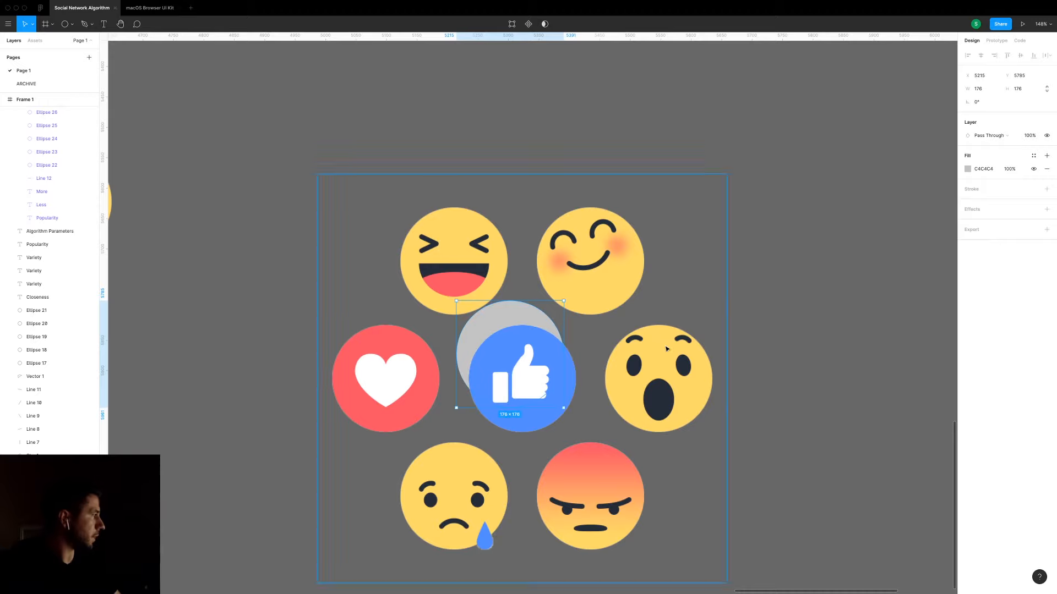
{"action": "mouse_move", "coordinate": [502, 316]}
{"action": "left_mouse_down"}
{"action": "mouse_move", "coordinate": [499, 241]}
{"action": "mouse_move", "coordinate": [443, 237]}
{"action": "mouse_move", "coordinate": [448, 229]}
{"action": "left_mouse_up"}
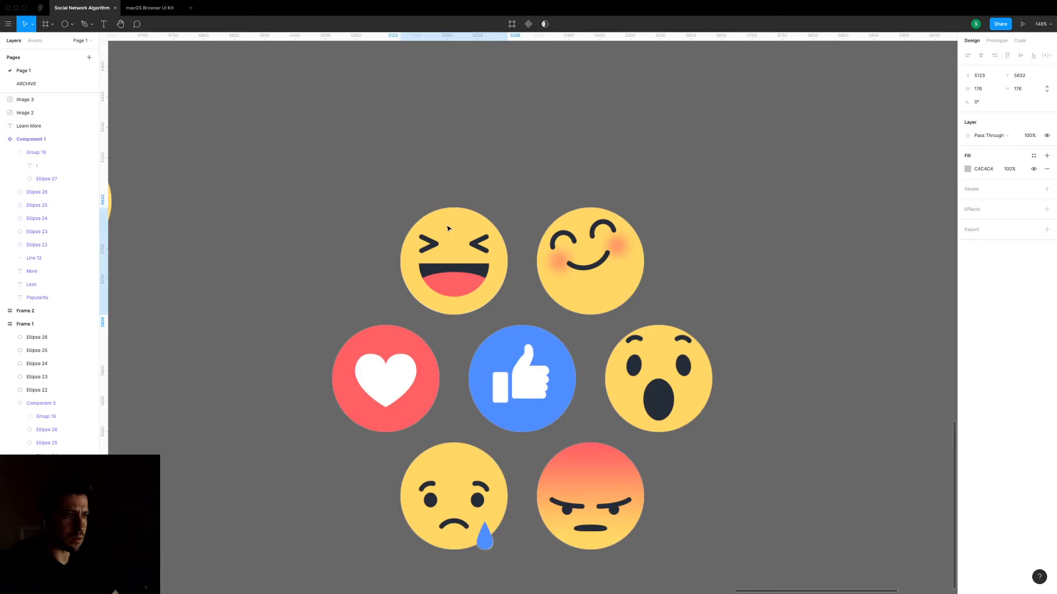
Mask the reactions image with the circle to isolate the laughing face.
{"action": "mouse_move", "coordinate": [268, 176]}
{"action": "left_mouse_down"}
{"action": "mouse_move", "coordinate": [502, 294]}
{"action": "mouse_move", "coordinate": [526, 261]}
{"action": "left_mouse_up"}
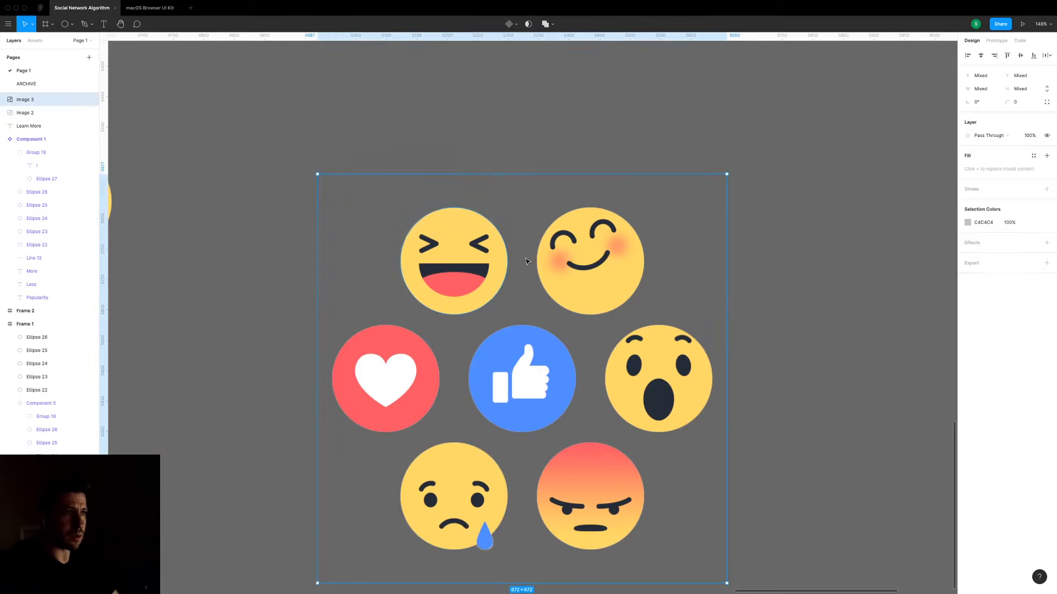
{"action": "left_click", "coordinate": [528, 24]}
{"action": "key", "text": "Escape"}
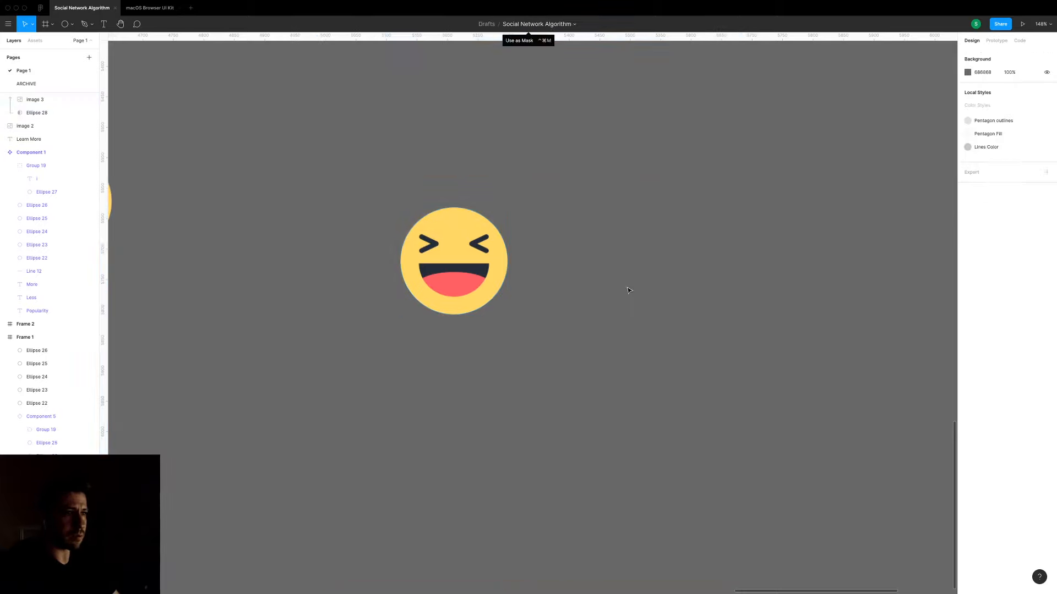
Duplicate the masked laughing face and shift only the copy's ellipse mask onto the surprised face, at X 6108, Y 5913.
{"action": "scroll", "coordinate": [677, 325], "scroll_direction": "down", "scroll_amount": 5}
{"action": "left_click_drag", "start_coordinate": [612, 308], "coordinate": [725, 325]}
{"action": "double_click", "coordinate": [724, 324]}
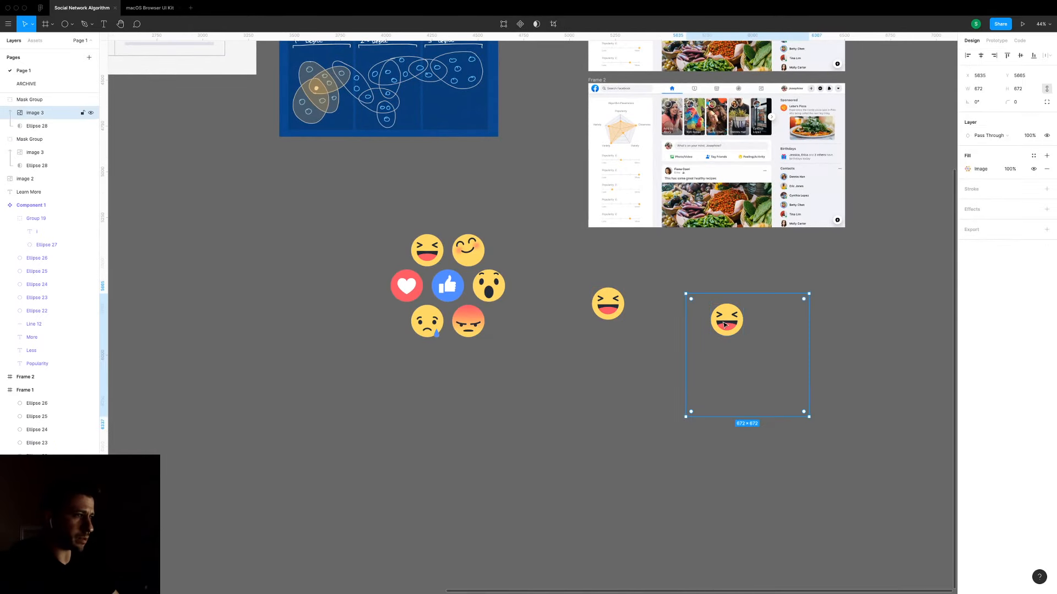
{"action": "left_click", "coordinate": [60, 128]}
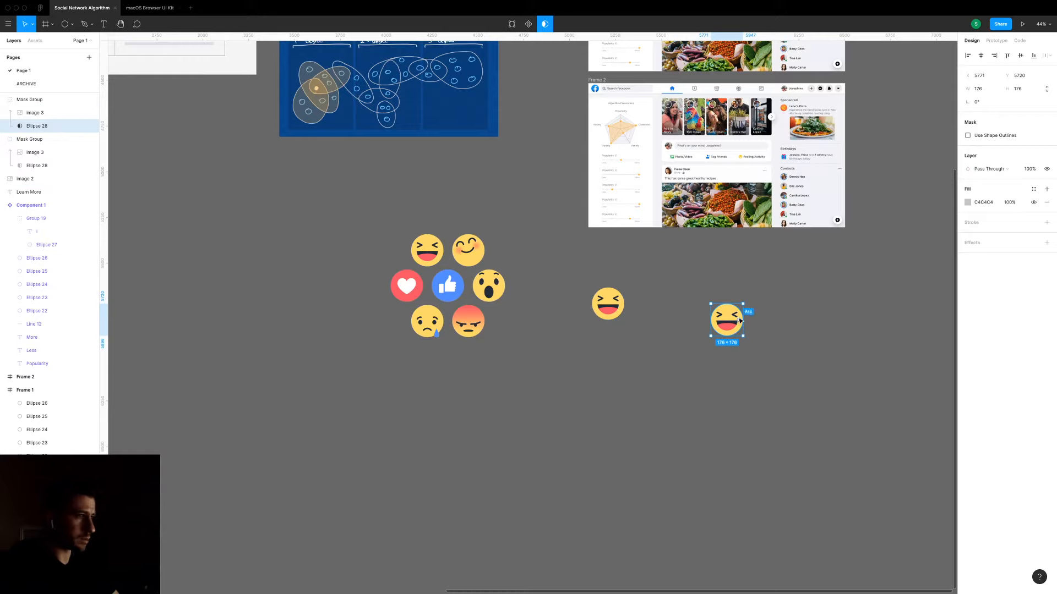
{"action": "left_click_drag", "start_coordinate": [735, 323], "coordinate": [774, 324]}
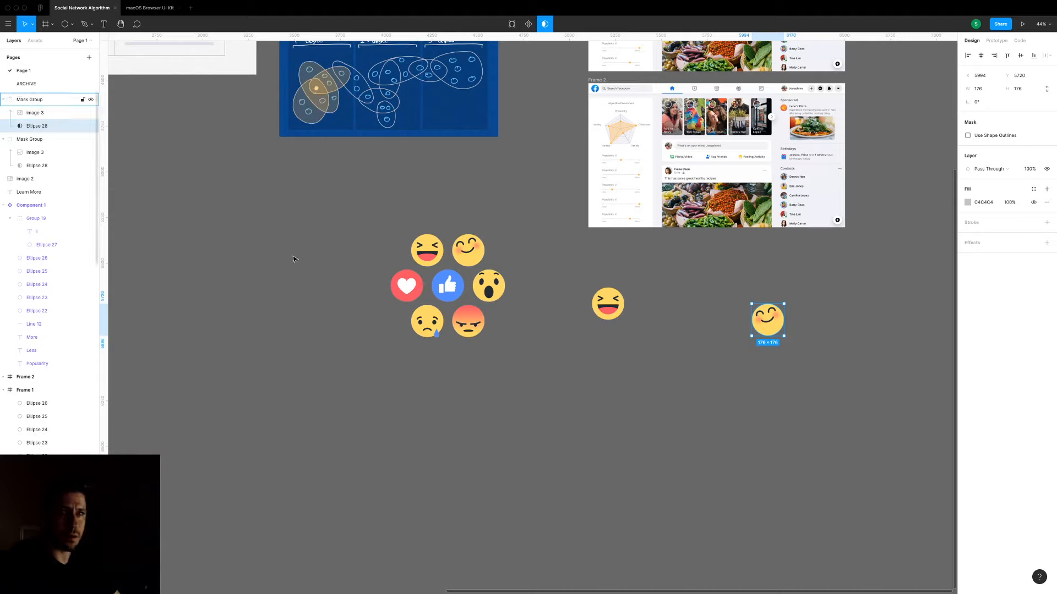
{"action": "left_click_drag", "start_coordinate": [772, 317], "coordinate": [781, 352]}
{"action": "scroll", "coordinate": [782, 351], "scroll_direction": "up", "scroll_amount": 3}
{"action": "scroll", "coordinate": [781, 352], "scroll_direction": "up", "scroll_amount": 3}
{"action": "key", "text": "shift+2"}
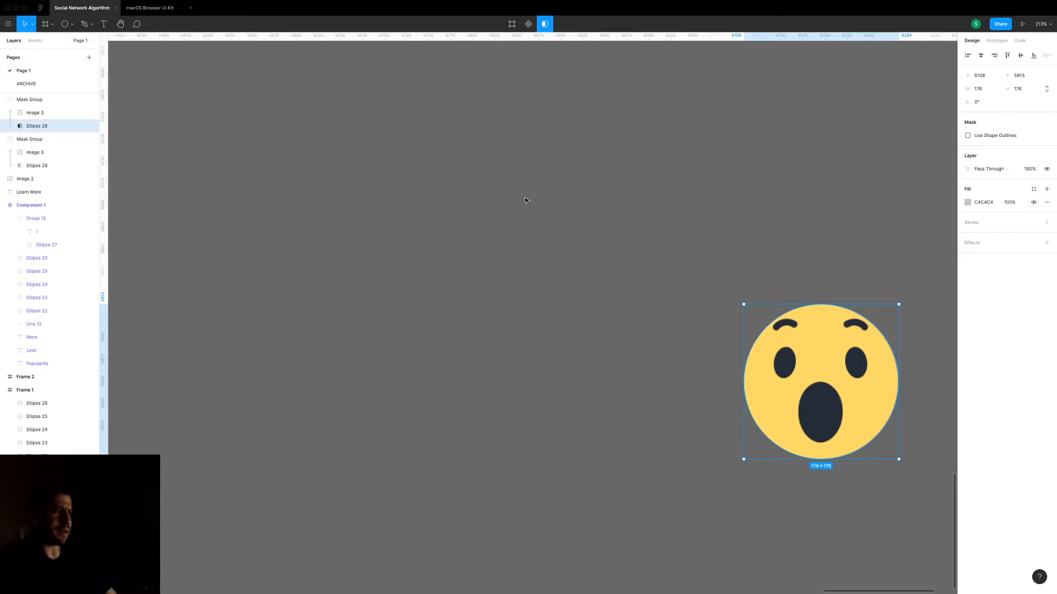
Place the surprised face group in line with the laughing face, at X 5417, Y 5632.
{"action": "left_click_drag", "start_coordinate": [717, 359], "coordinate": [608, 331]}
{"action": "scroll", "coordinate": [608, 331], "scroll_direction": "down", "scroll_amount": 3}
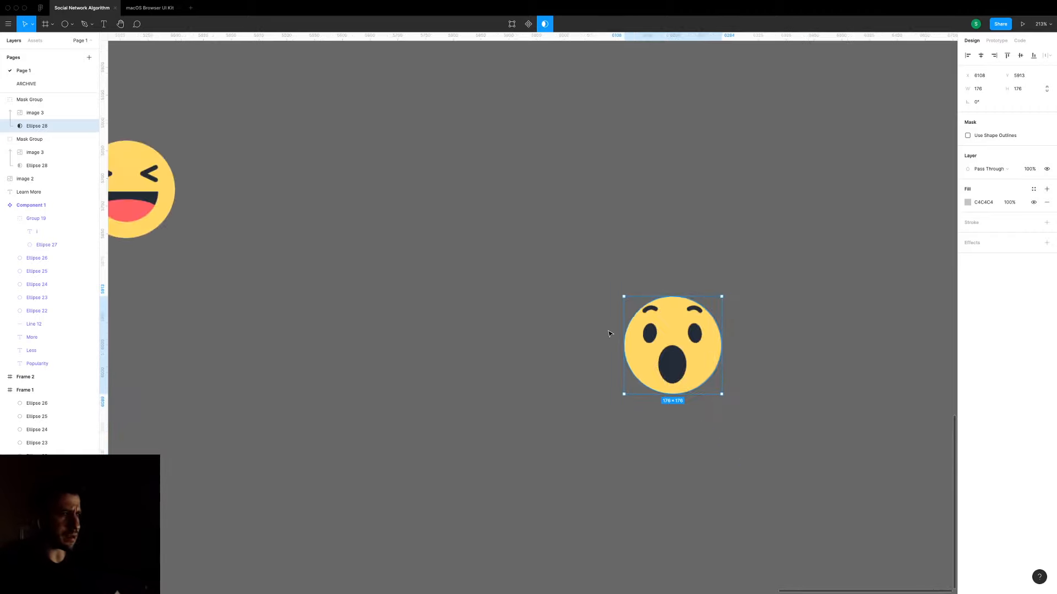
{"action": "left_click", "coordinate": [770, 358]}
{"action": "scroll", "coordinate": [770, 359], "scroll_direction": "down", "scroll_amount": 3}
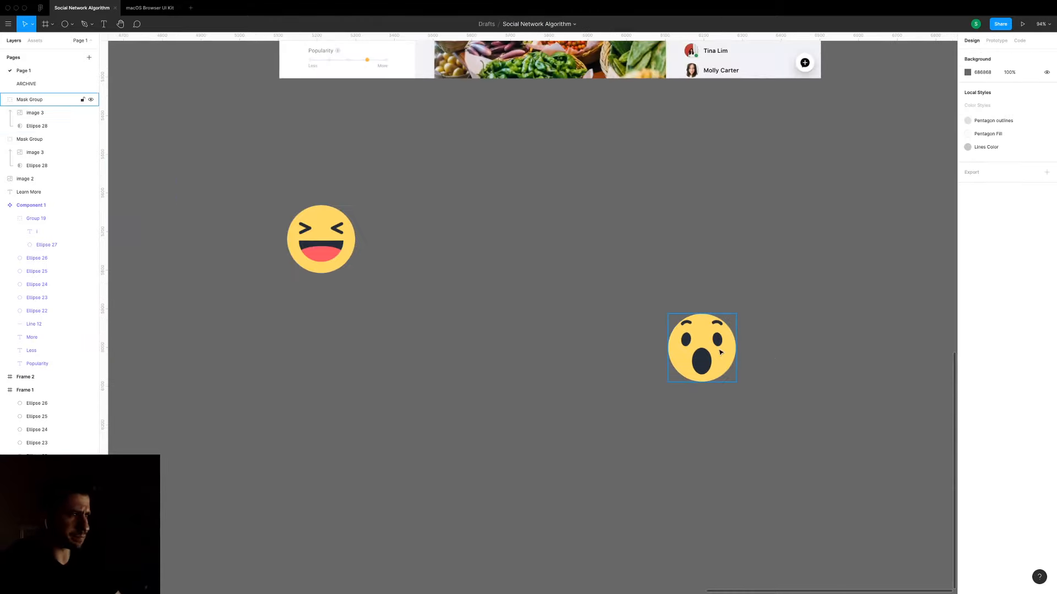
{"action": "left_click_drag", "start_coordinate": [682, 339], "coordinate": [449, 245]}
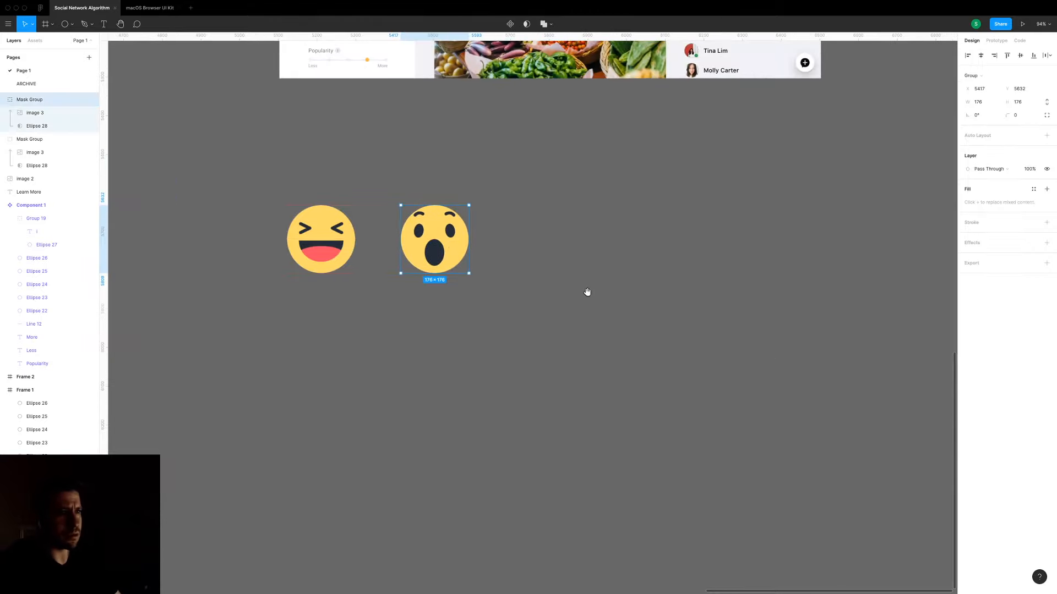
Duplicate the surprised face group and shift the copy's ellipse mask onto the angry face, at X 5572, Y 5874.
{"action": "left_click_drag", "start_coordinate": [585, 293], "coordinate": [712, 366]}
{"action": "scroll", "coordinate": [712, 366], "scroll_direction": "up", "scroll_amount": 3}
{"action": "left_click_drag", "start_coordinate": [618, 333], "coordinate": [720, 400]}
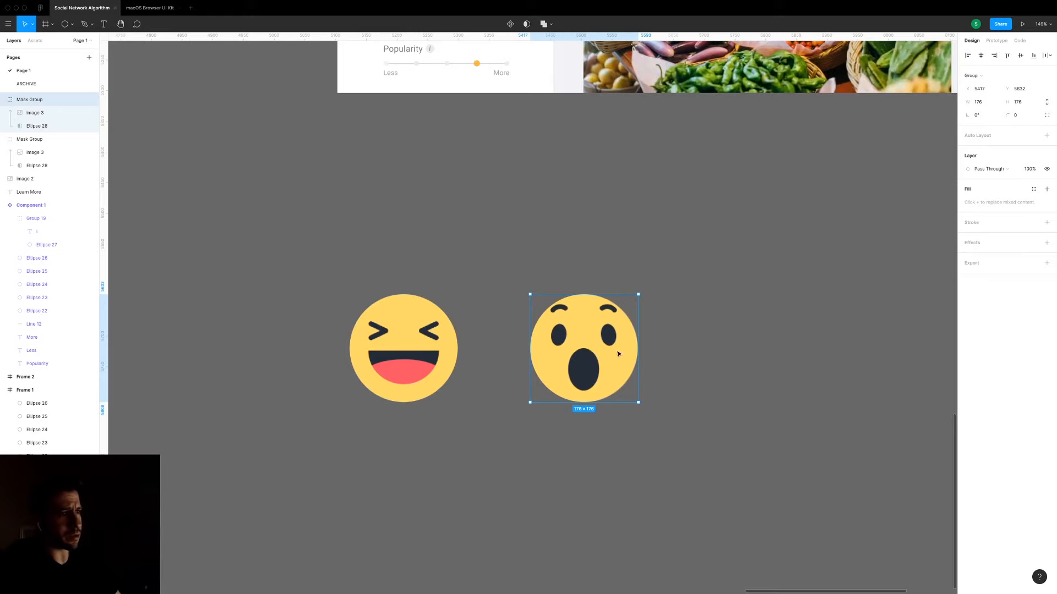
{"action": "left_click_drag", "start_coordinate": [589, 353], "coordinate": [750, 347]}
{"action": "double_click", "coordinate": [766, 352]}
{"action": "scroll", "coordinate": [758, 332], "scroll_direction": "down", "scroll_amount": 3}
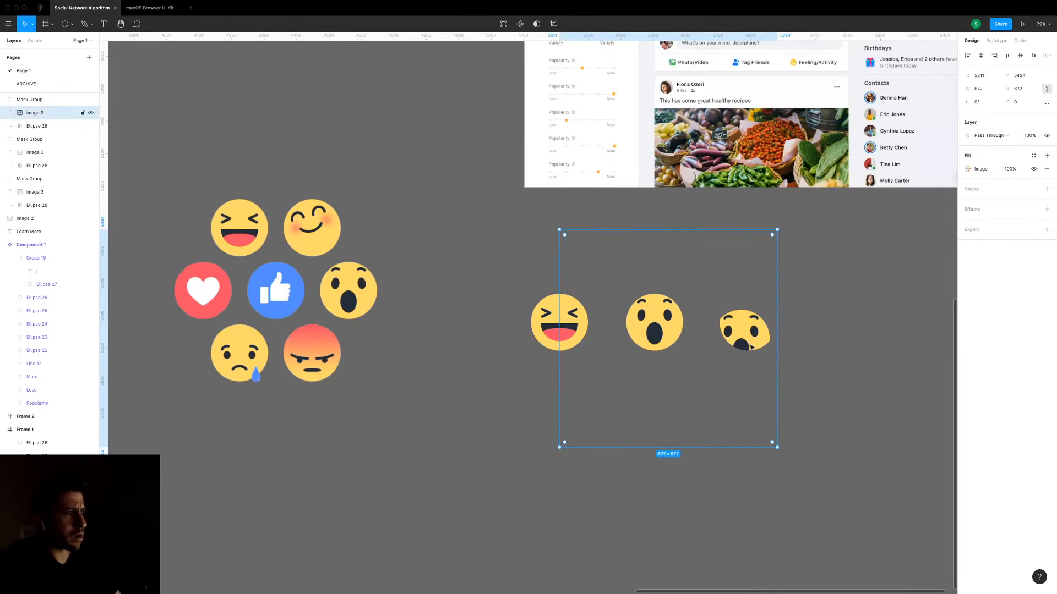
{"action": "left_click", "coordinate": [44, 138]}
{"action": "left_click", "coordinate": [43, 128]}
{"action": "left_click_drag", "start_coordinate": [755, 340], "coordinate": [712, 418]}
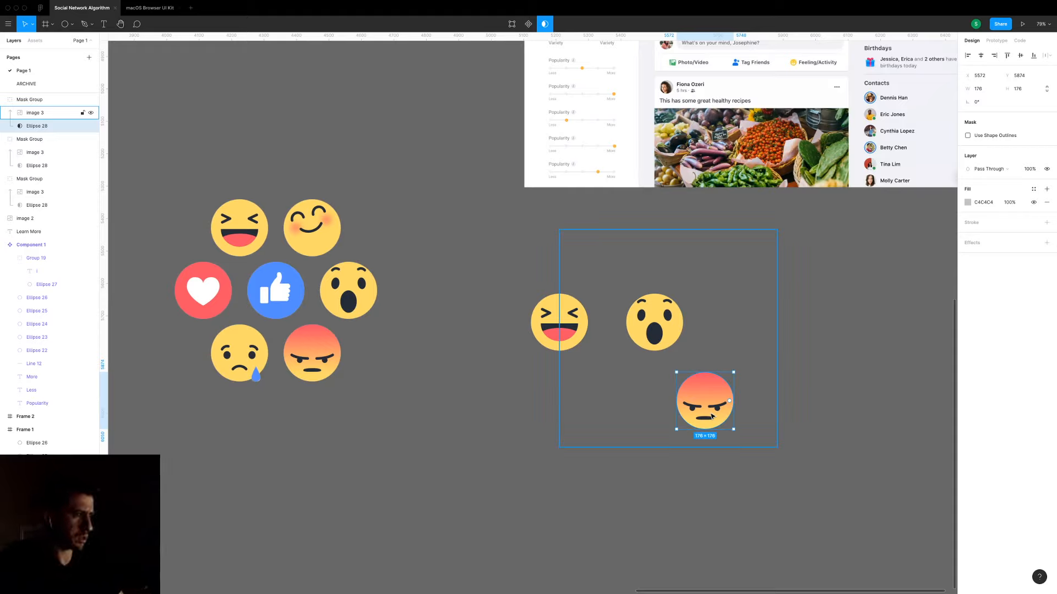
Place the angry face group beside the surprised face, at X 5711, Y 5622.
{"action": "left_click", "coordinate": [851, 429]}
{"action": "left_click_drag", "start_coordinate": [725, 402], "coordinate": [760, 332]}
{"action": "scroll", "coordinate": [781, 341], "scroll_direction": "right", "scroll_amount": 3}
{"action": "scroll", "coordinate": [781, 341], "scroll_direction": "down", "scroll_amount": 1}
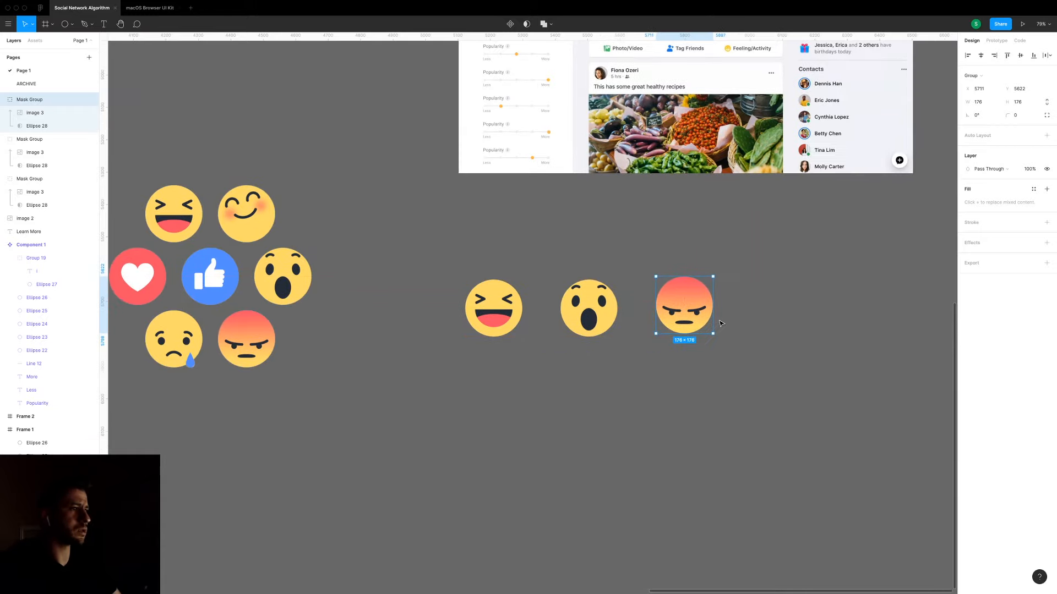
Duplicate the angry face group beside it, shift the inner image to show the heart, and nudge the mask to X 6048, Y 5621.
{"action": "left_click_drag", "start_coordinate": [684, 314], "coordinate": [794, 312]}
{"action": "double_click", "coordinate": [796, 311]}
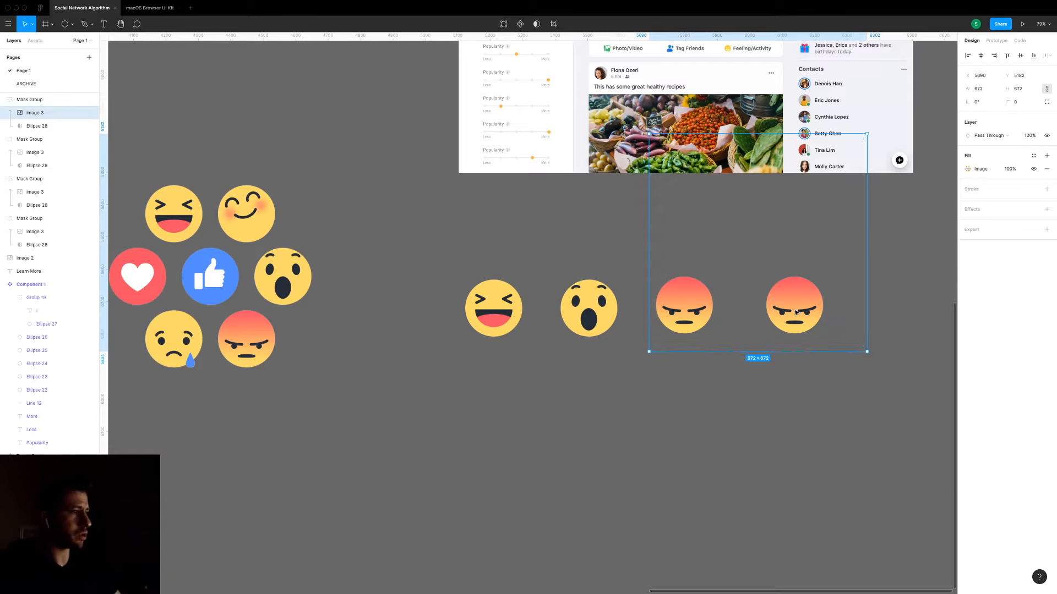
{"action": "left_click_drag", "start_coordinate": [795, 312], "coordinate": [902, 368]}
{"action": "left_click", "coordinate": [49, 127]}
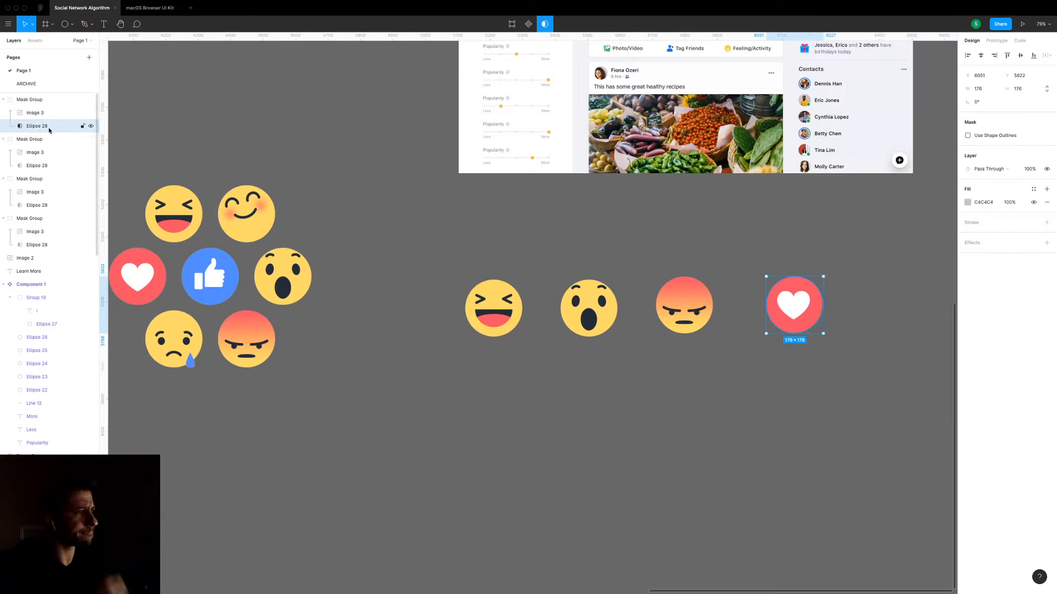
{"action": "key", "text": "Left"}
{"action": "key", "text": "Down"}
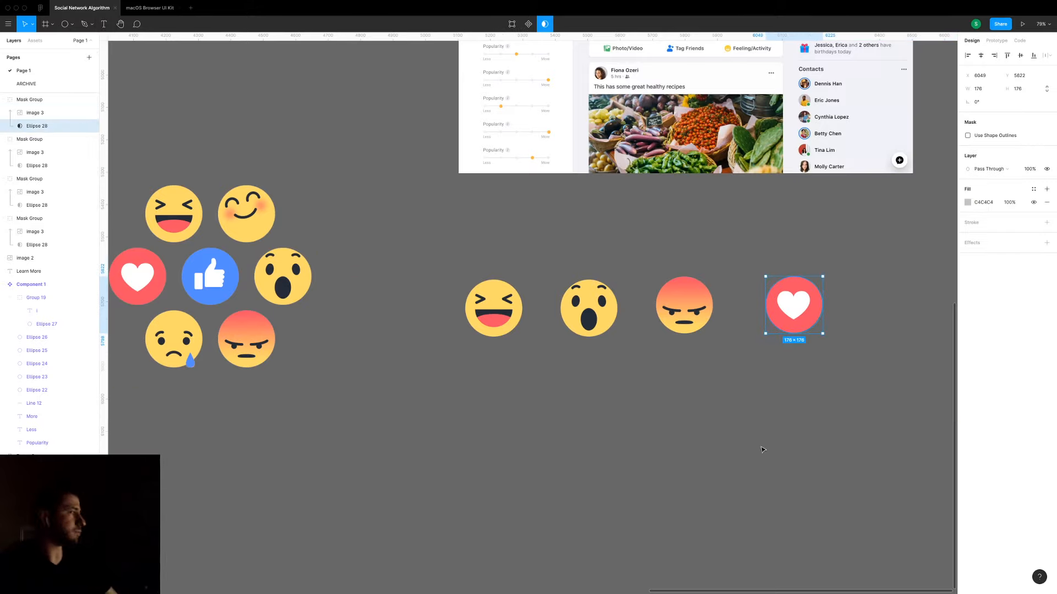
{"action": "key", "text": "Up"}
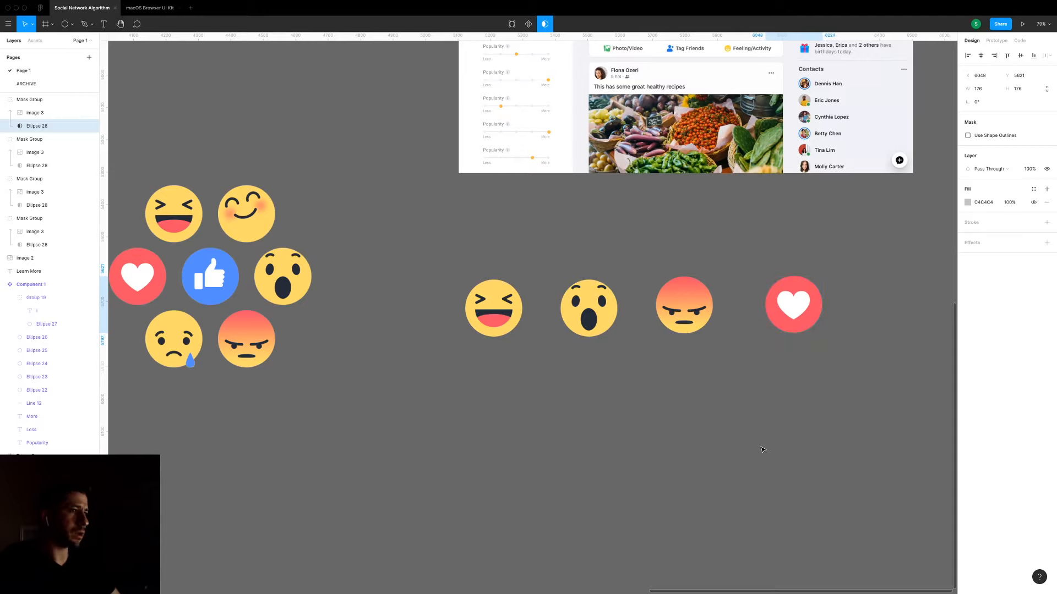
{"action": "left_click", "coordinate": [763, 450]}
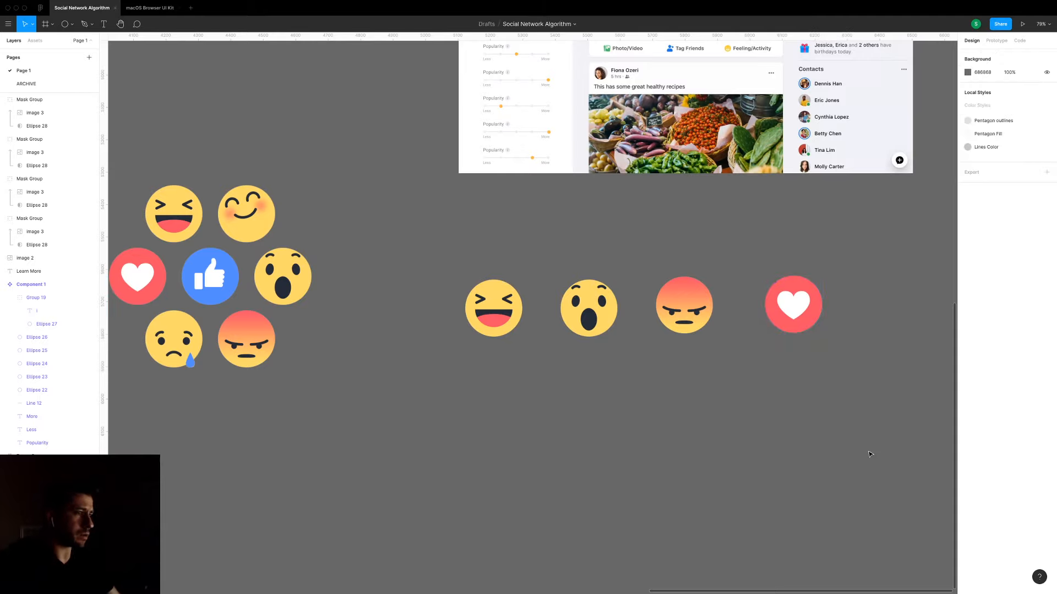
Duplicate the heart group beside it, shift the inner image to show the sad face, and move the mask down to Y 5643.
{"action": "scroll", "coordinate": [868, 453], "scroll_direction": "down", "scroll_amount": 5}
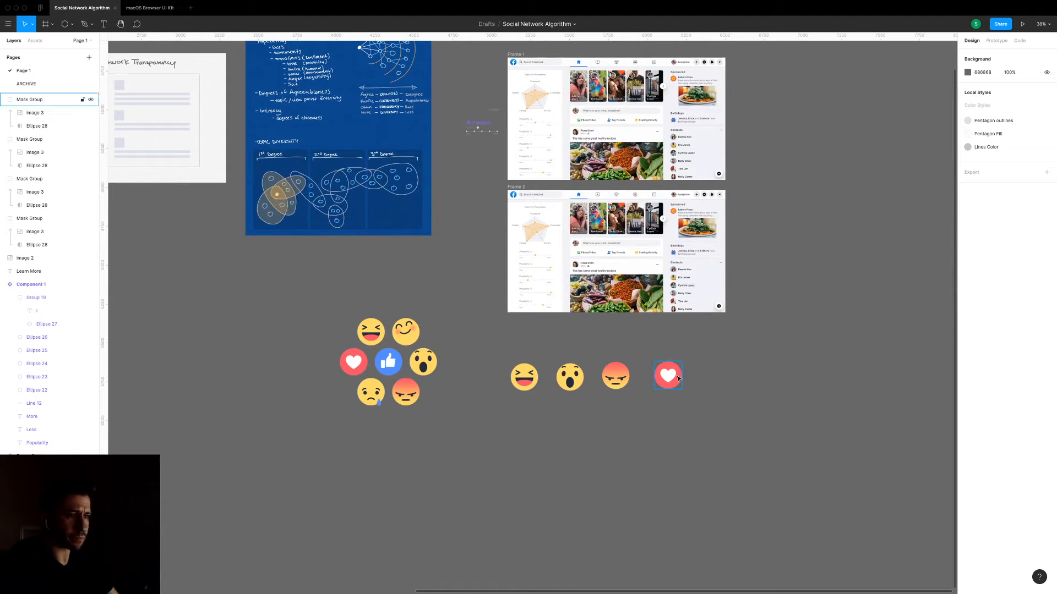
{"action": "left_click_drag", "start_coordinate": [676, 374], "coordinate": [701, 347], "text": "alt"}
{"action": "double_click", "coordinate": [722, 377]}
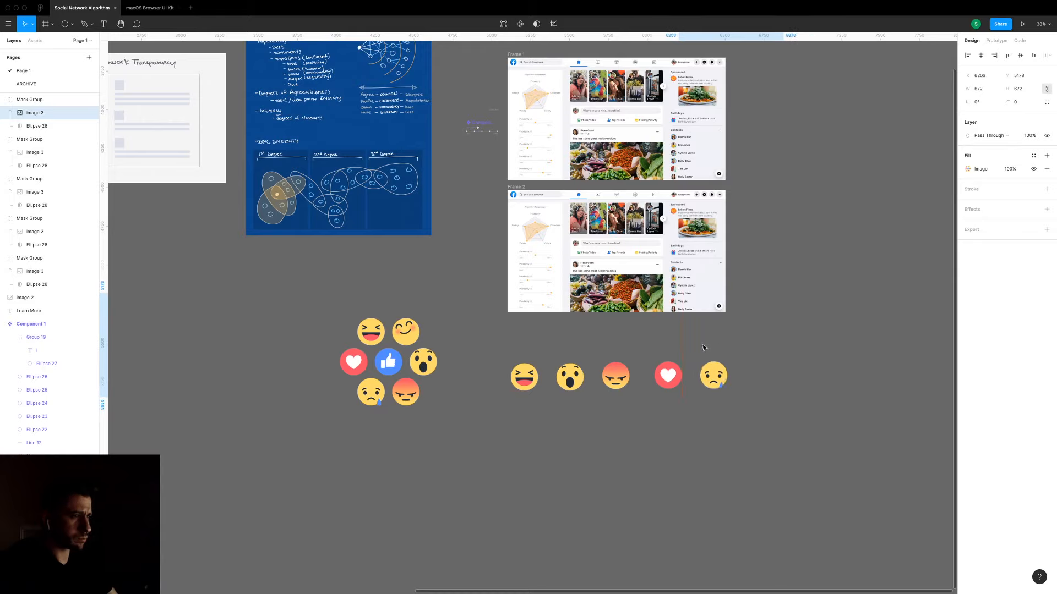
{"action": "left_click", "coordinate": [28, 128]}
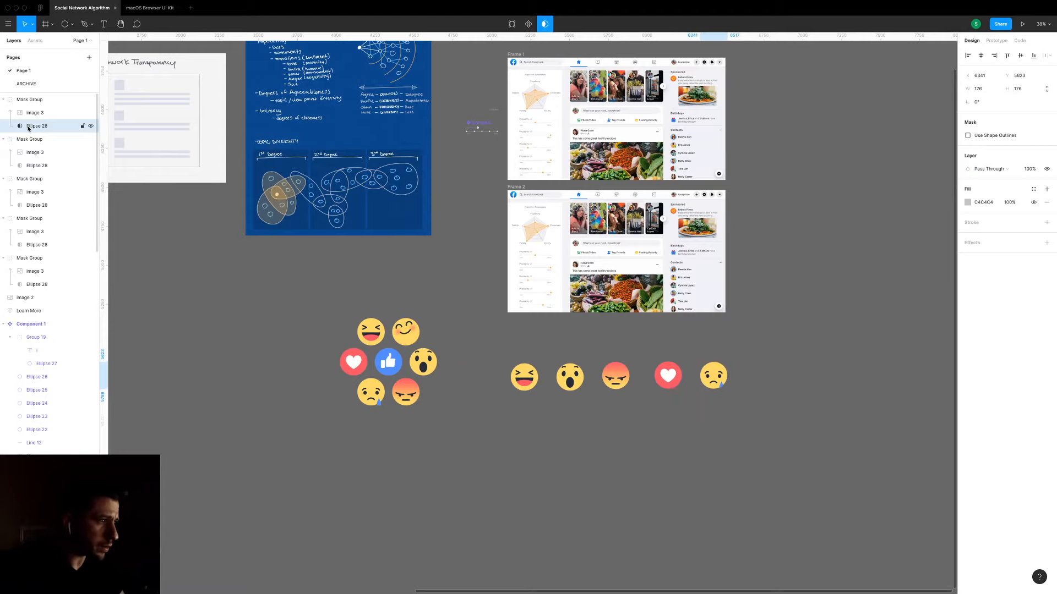
{"action": "key", "text": "shift+Down"}
{"action": "key", "text": "shift+Down"}
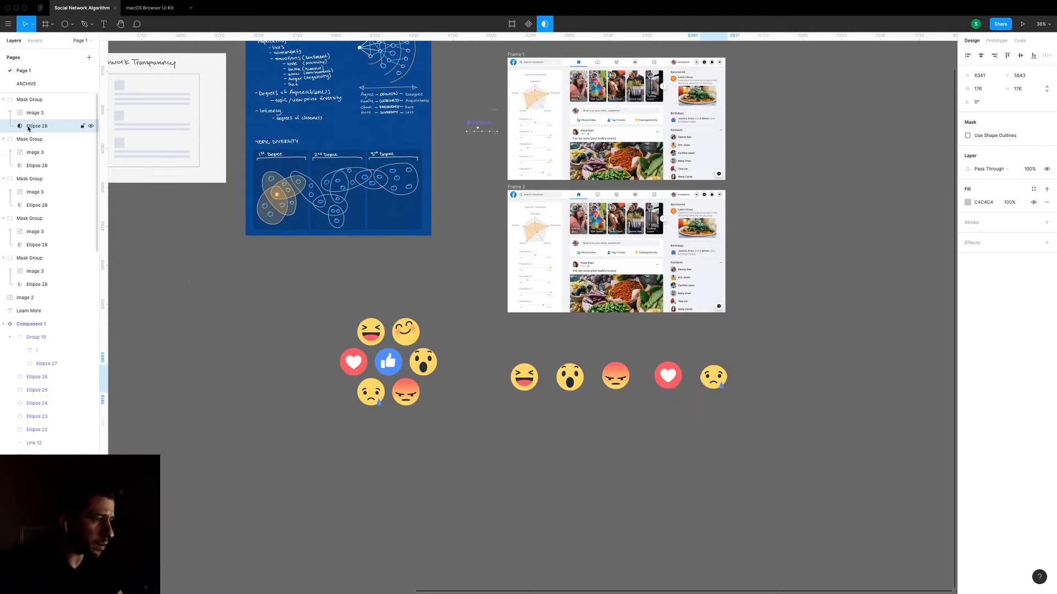
Enlarge the sad face's ellipse mask to 202 × 234 so that it includes the whole teardrop.
{"action": "scroll", "coordinate": [589, 336], "scroll_direction": "up", "scroll_amount": 5}
{"action": "left_click_drag", "start_coordinate": [845, 394], "coordinate": [578, 330]}
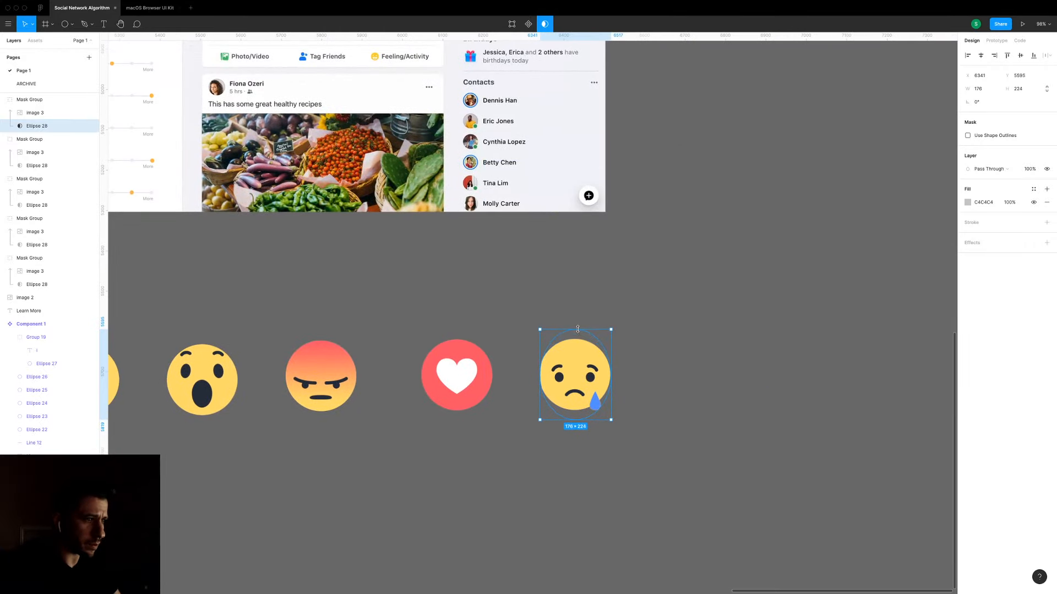
{"action": "left_click_drag", "start_coordinate": [609, 376], "coordinate": [616, 376]}
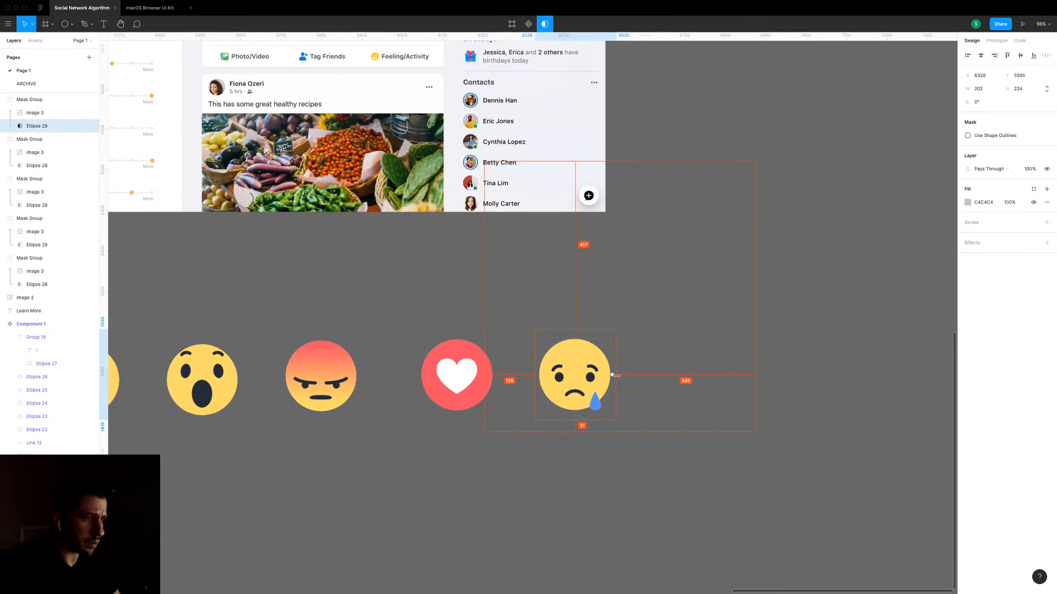
{"action": "left_click", "coordinate": [764, 362]}
Duplicate the row of five masked reaction icons directly below the original row.
{"action": "scroll", "coordinate": [722, 392], "scroll_direction": "down", "scroll_amount": 5}
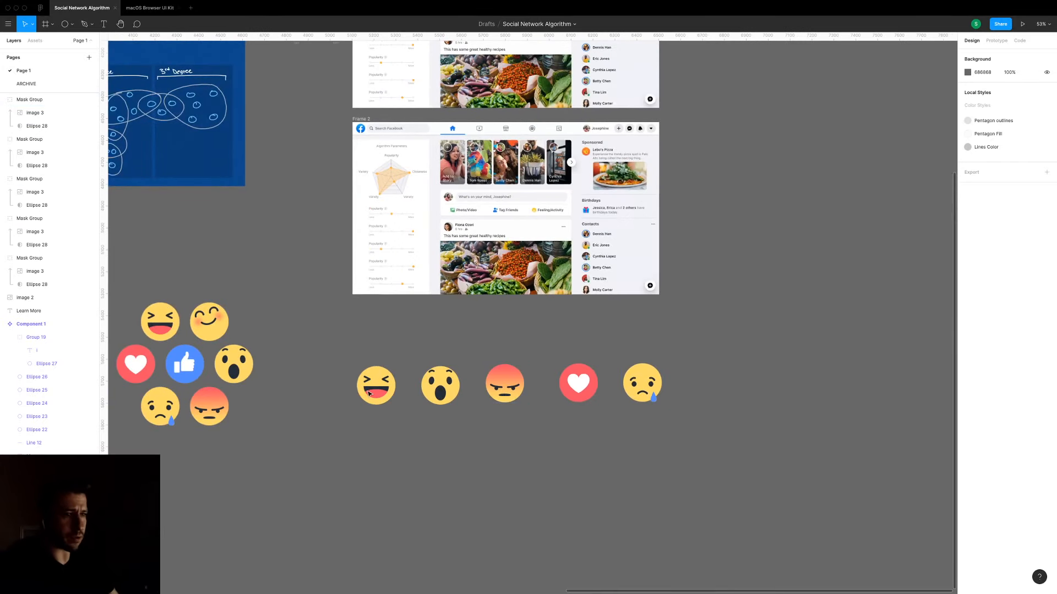
{"action": "left_click_drag", "start_coordinate": [385, 206], "coordinate": [451, 344]}
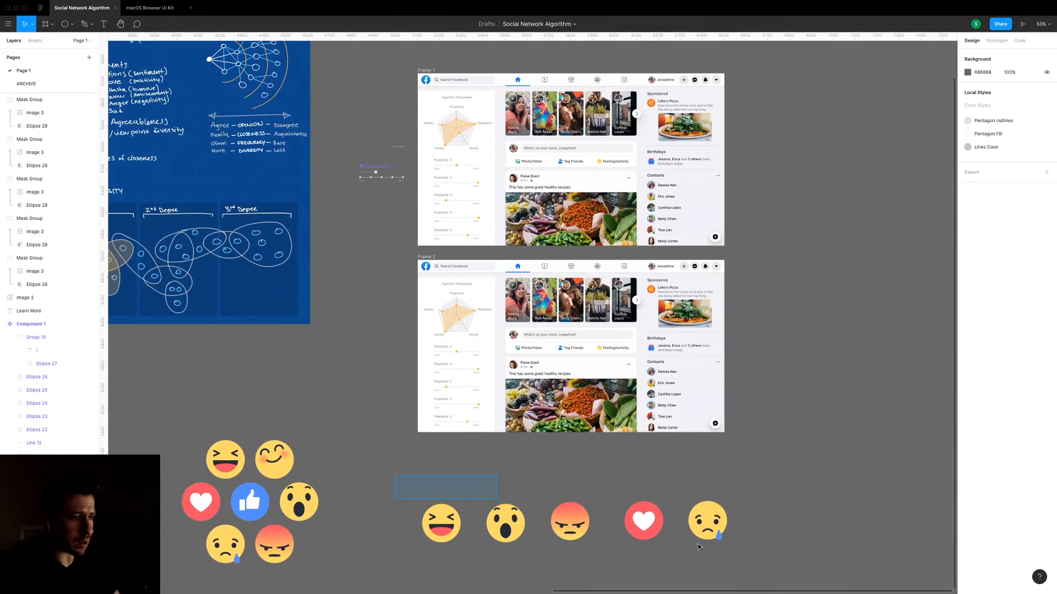
{"action": "left_click_drag", "start_coordinate": [403, 514], "coordinate": [778, 477]}
{"action": "scroll", "coordinate": [771, 514], "scroll_direction": "down", "scroll_amount": 2}
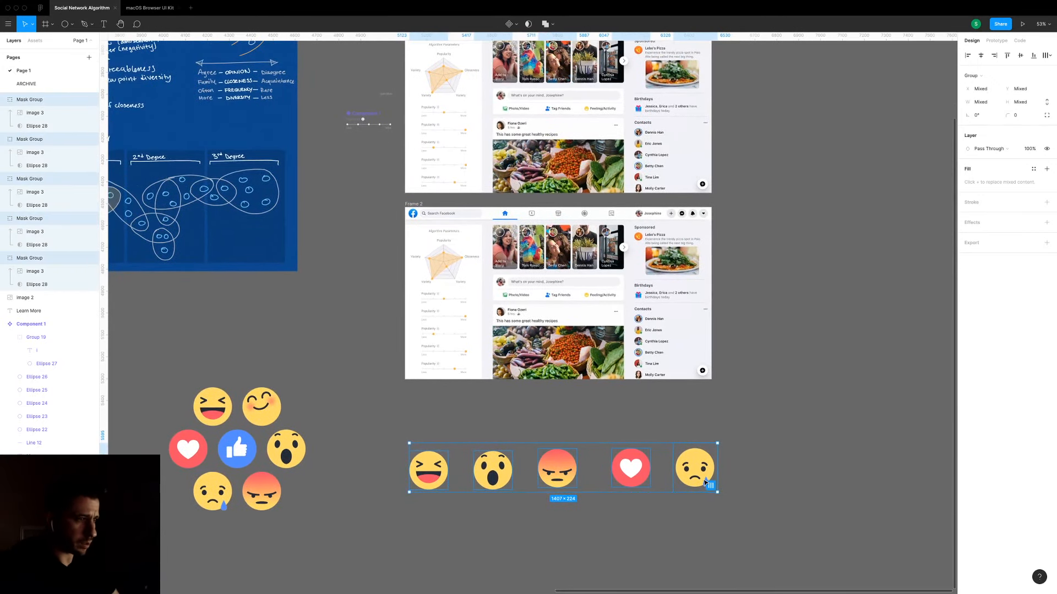
{"action": "left_click_drag", "start_coordinate": [708, 483], "coordinate": [710, 574], "text": "alt"}
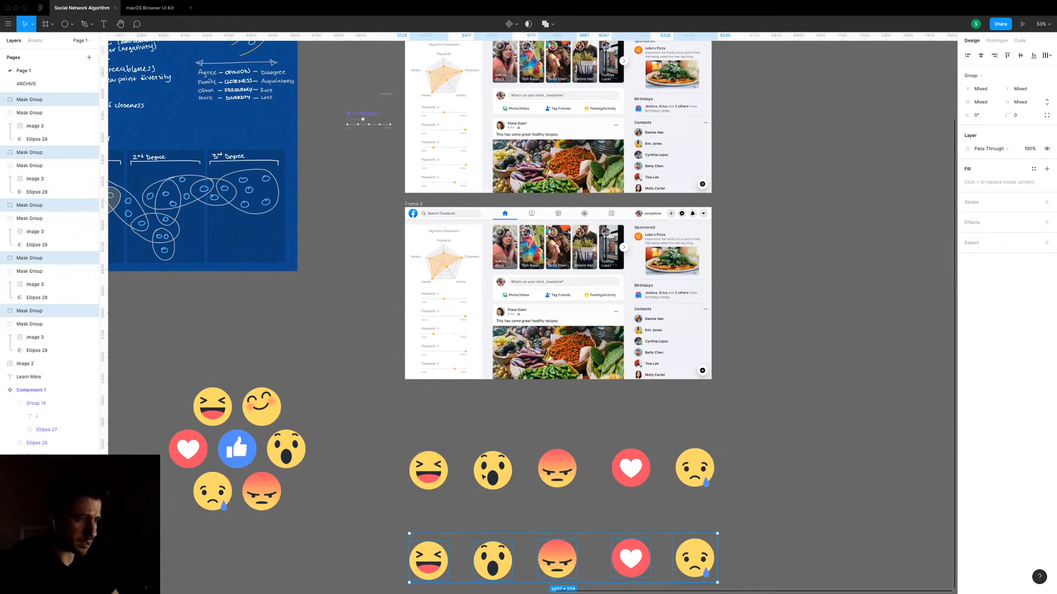
Scale the upper row of five reaction icons down to about 470 × 75, beside the second frame.
{"action": "left_click_drag", "start_coordinate": [793, 488], "coordinate": [380, 456]}
{"action": "key", "text": "k"}
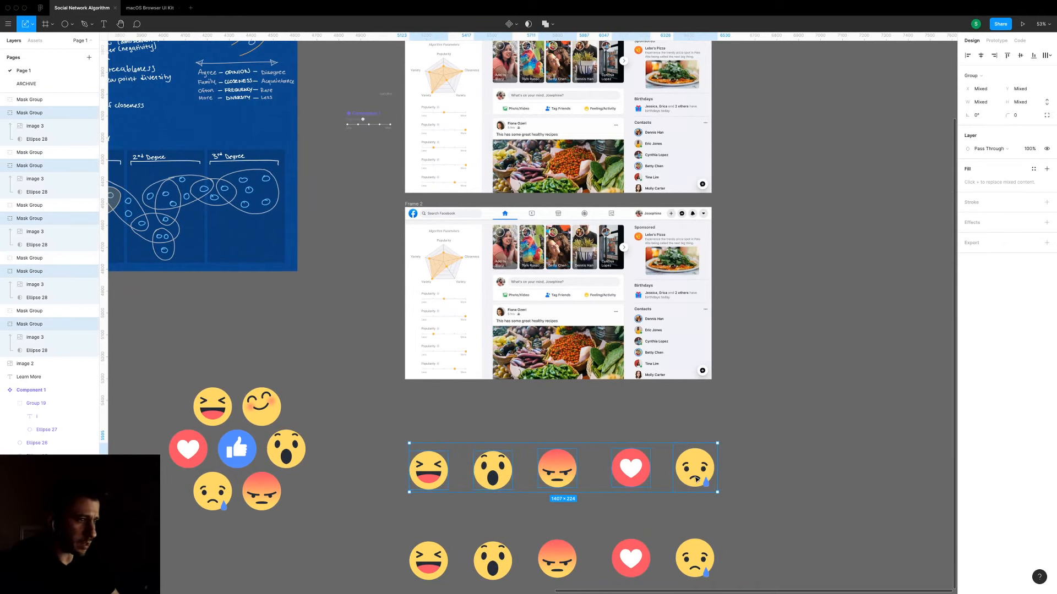
{"action": "left_click_drag", "start_coordinate": [709, 485], "coordinate": [425, 312]}
{"action": "scroll", "coordinate": [427, 308], "scroll_direction": "up", "scroll_amount": 5}
{"action": "scroll", "coordinate": [428, 301], "scroll_direction": "up", "scroll_amount": 2}
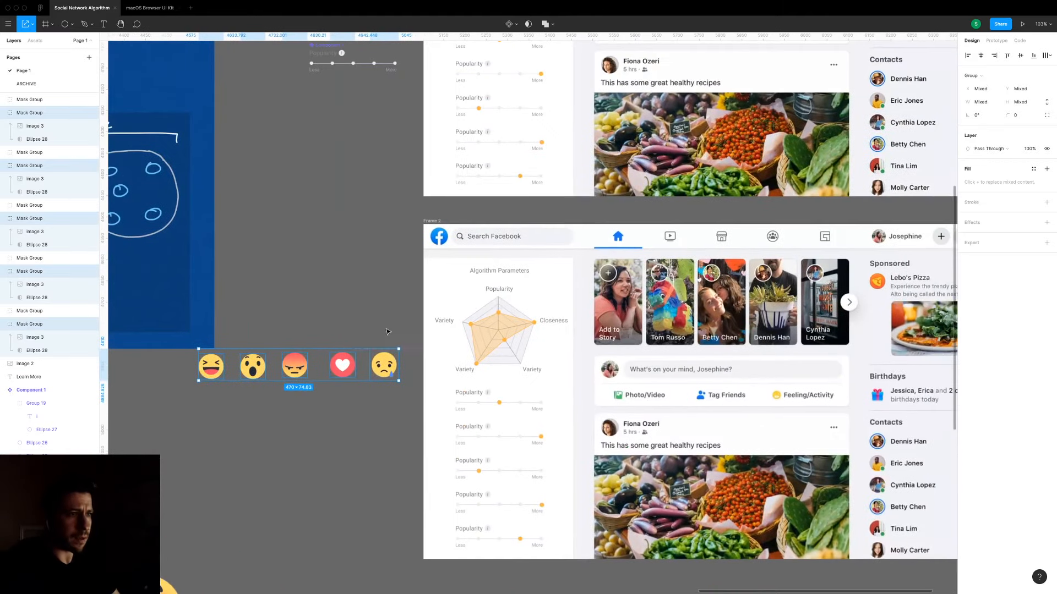
{"action": "left_click", "coordinate": [432, 297]}
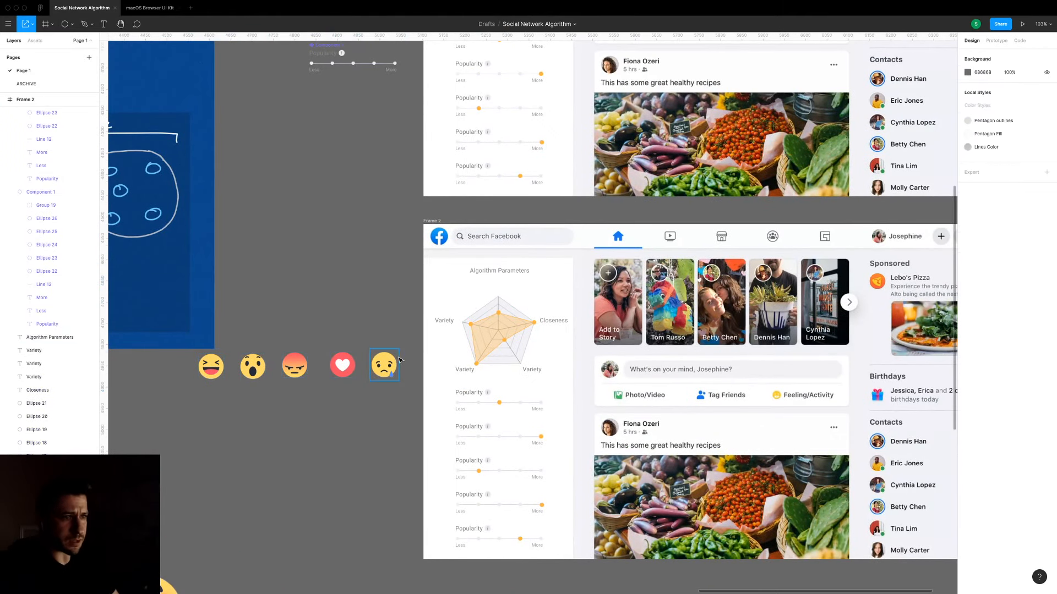
Scale the row of five reaction icons down proportionally until each round icon measures about 26 × 26.
{"action": "left_click_drag", "start_coordinate": [196, 399], "coordinate": [399, 352]}
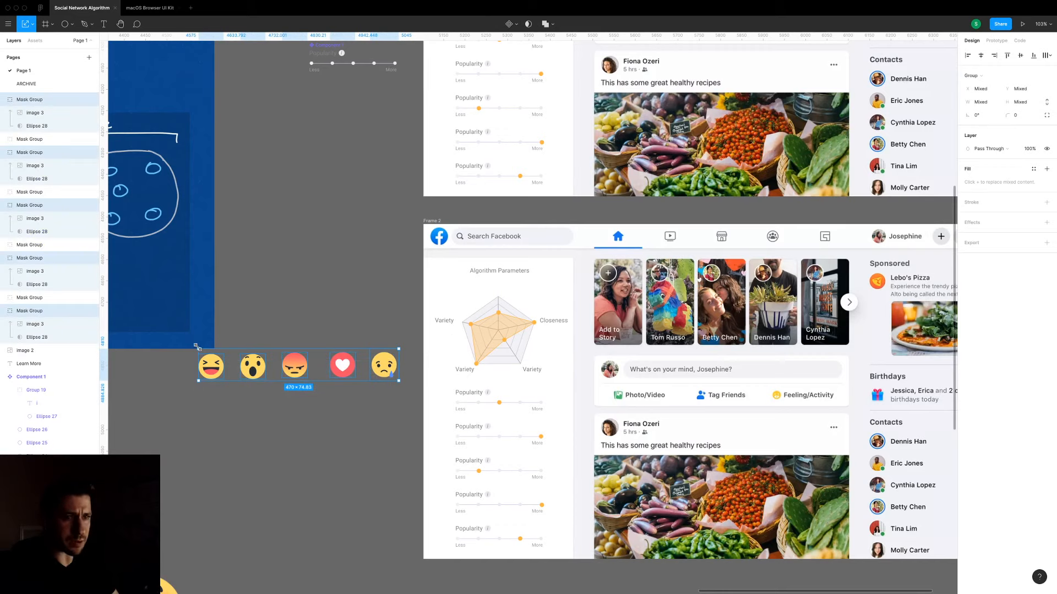
{"action": "left_click_drag", "start_coordinate": [200, 350], "coordinate": [250, 365]}
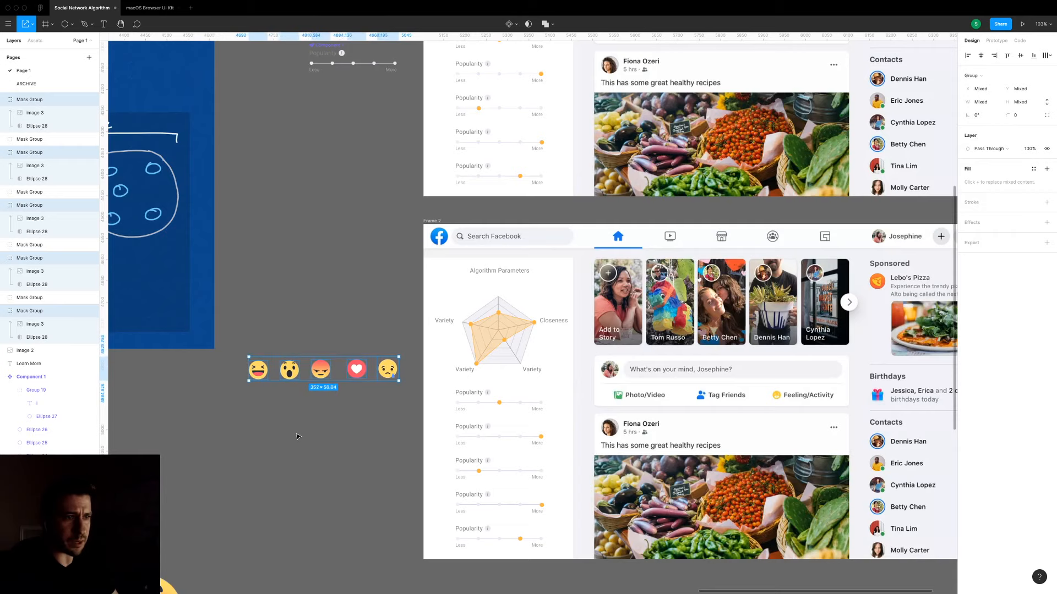
{"action": "key", "text": "Escape"}
{"action": "left_click_drag", "start_coordinate": [393, 372], "coordinate": [506, 289]}
{"action": "key", "text": "ctrl+z"}
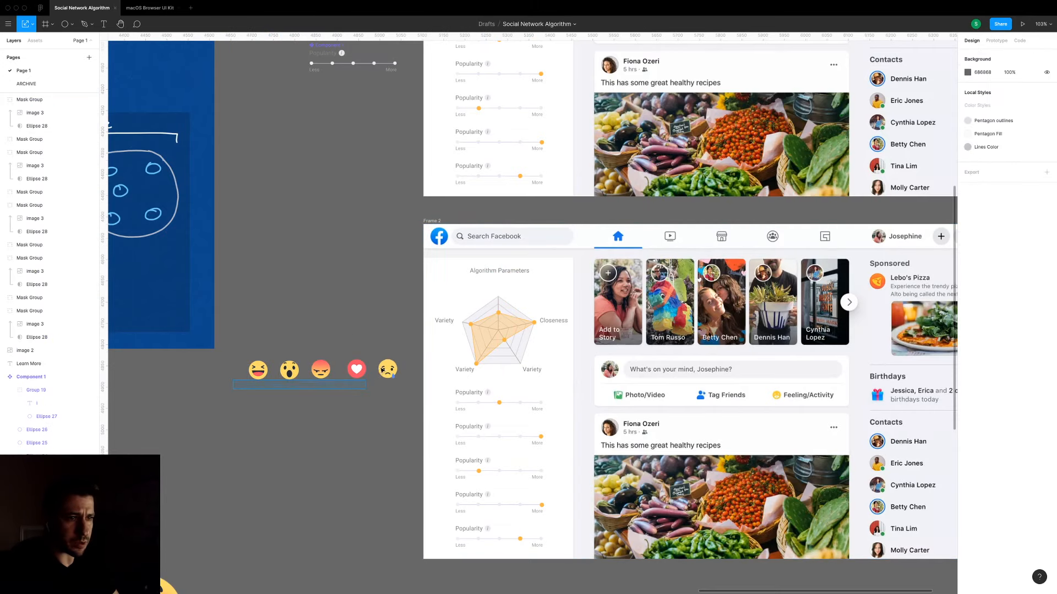
{"action": "left_click_drag", "start_coordinate": [382, 370], "coordinate": [167, 390]}
{"action": "scroll", "coordinate": [401, 358], "scroll_direction": "up", "scroll_amount": 5}
Replace the Popularity label above the second frame's radar chart with the heart icon.
{"action": "left_click_drag", "start_coordinate": [232, 419], "coordinate": [592, 298]}
{"action": "left_click", "coordinate": [392, 402]}
{"action": "scroll", "coordinate": [384, 392], "scroll_direction": "down", "scroll_amount": 5}
{"action": "left_click", "coordinate": [415, 373]}
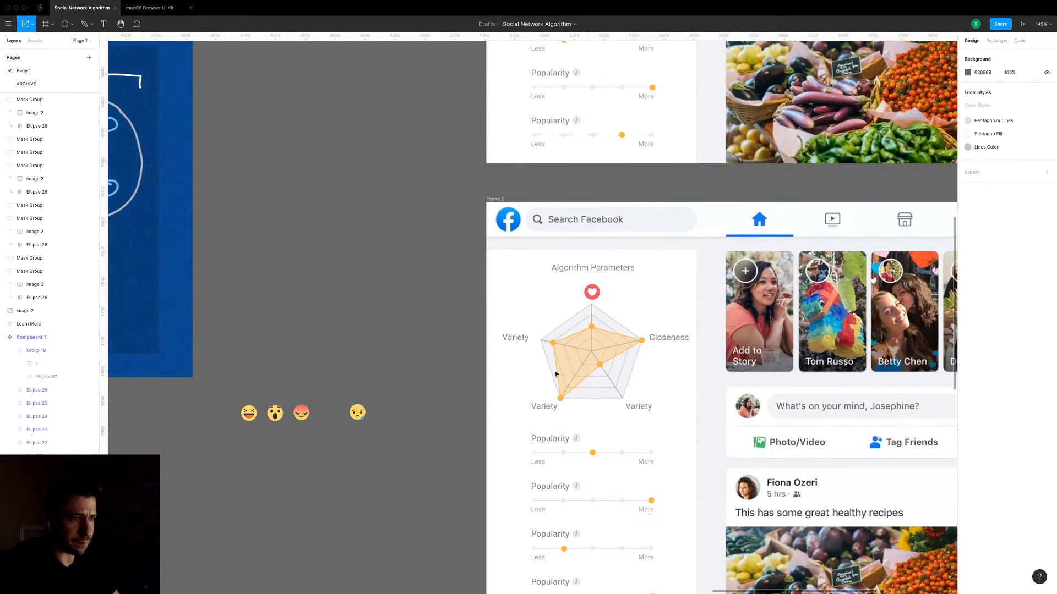
Delete the Closeness label and the three Variety labels around the second frame's radar chart.
{"action": "left_click", "coordinate": [687, 340]}
{"action": "key", "text": "Delete"}
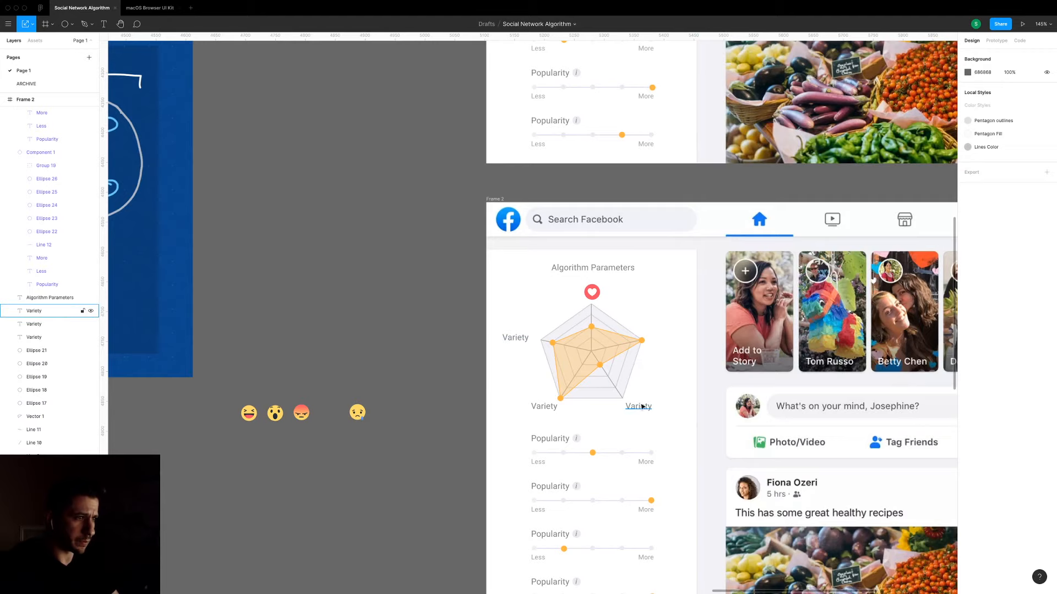
{"action": "left_click", "coordinate": [542, 408]}
{"action": "key", "text": "Delete"}
{"action": "left_click", "coordinate": [516, 339]}
{"action": "key", "text": "Delete"}
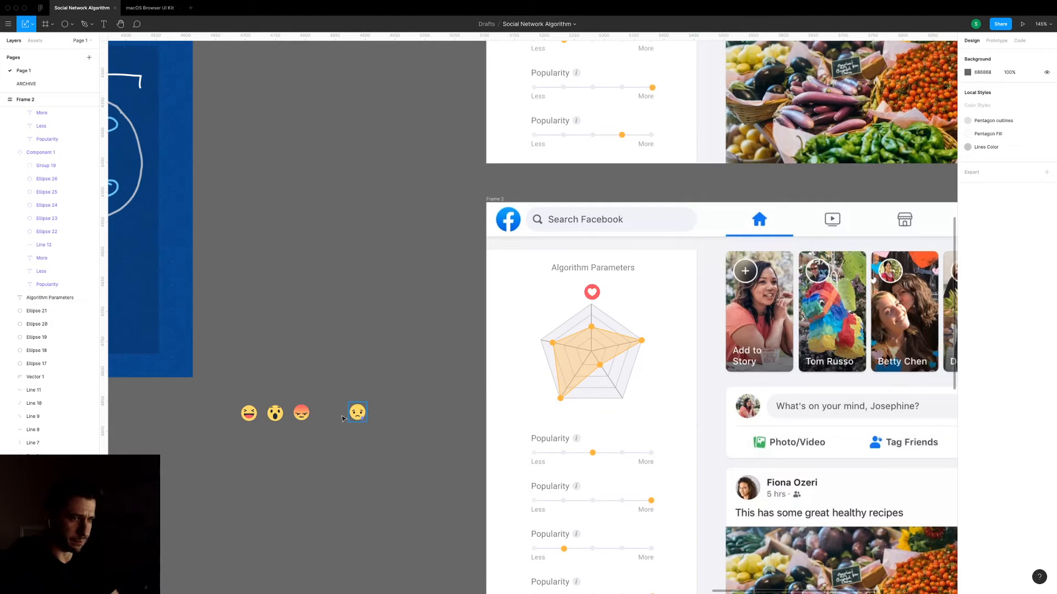
Place the laughing, surprised, sad and angry icons clockwise at the radar chart's four remaining corners, starting from the upper right.
{"action": "left_click_drag", "start_coordinate": [253, 414], "coordinate": [660, 338]}
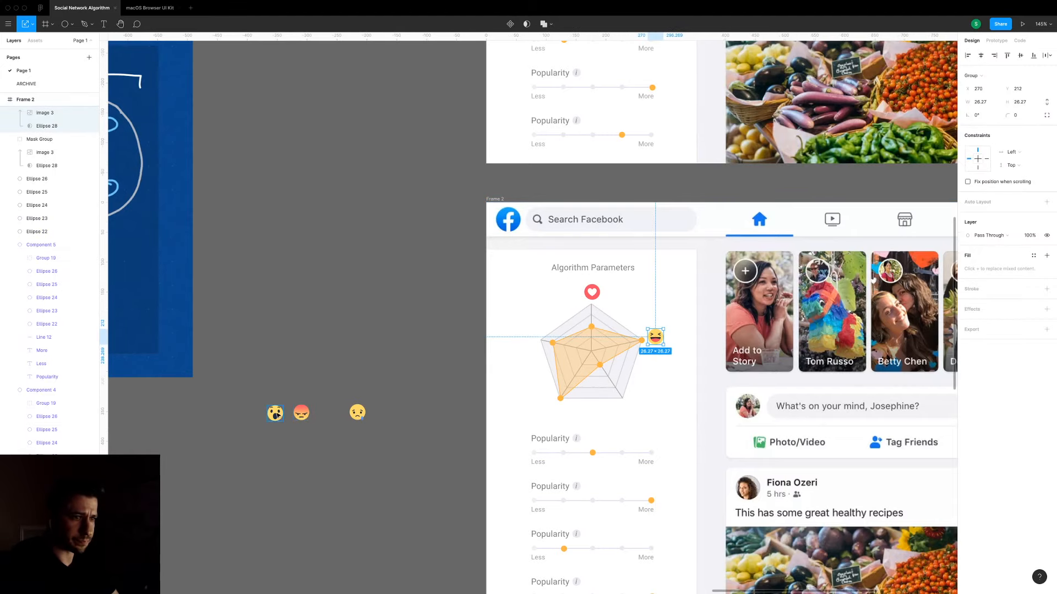
{"action": "left_click_drag", "start_coordinate": [275, 414], "coordinate": [632, 409]}
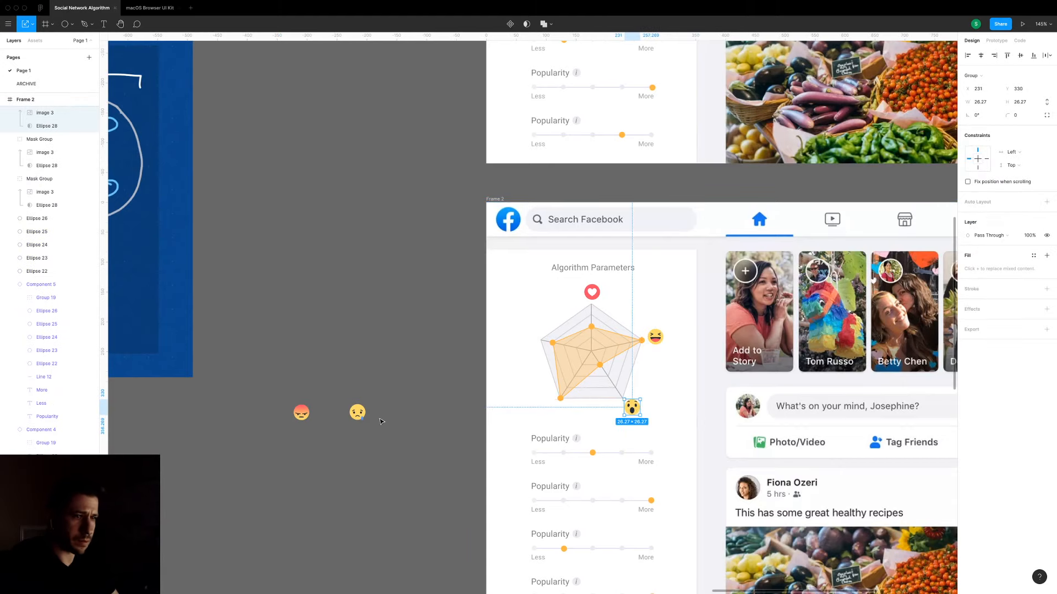
{"action": "left_click_drag", "start_coordinate": [359, 416], "coordinate": [554, 414]}
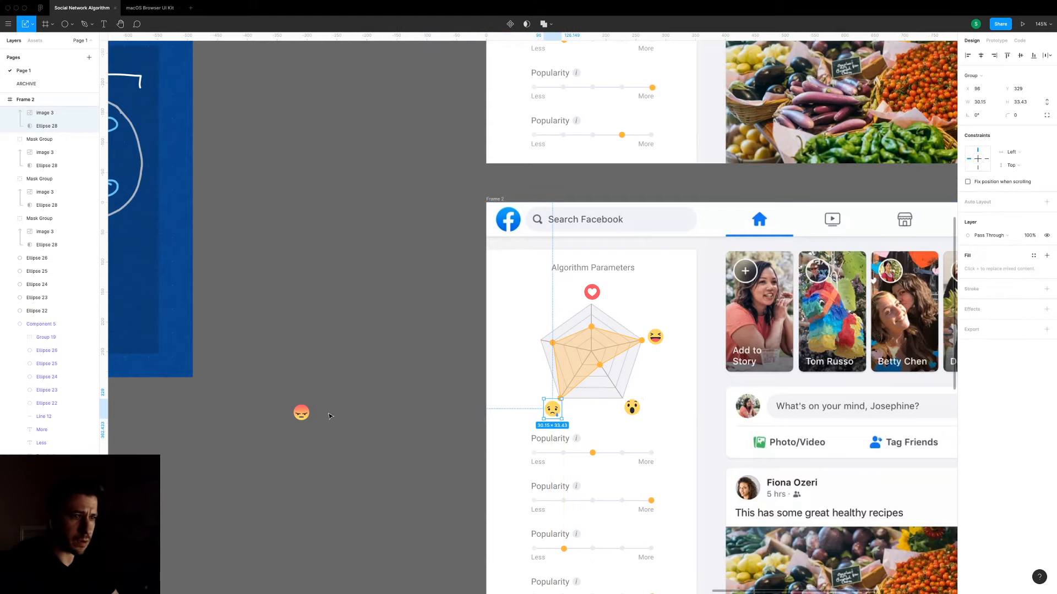
{"action": "left_click_drag", "start_coordinate": [292, 414], "coordinate": [524, 341]}
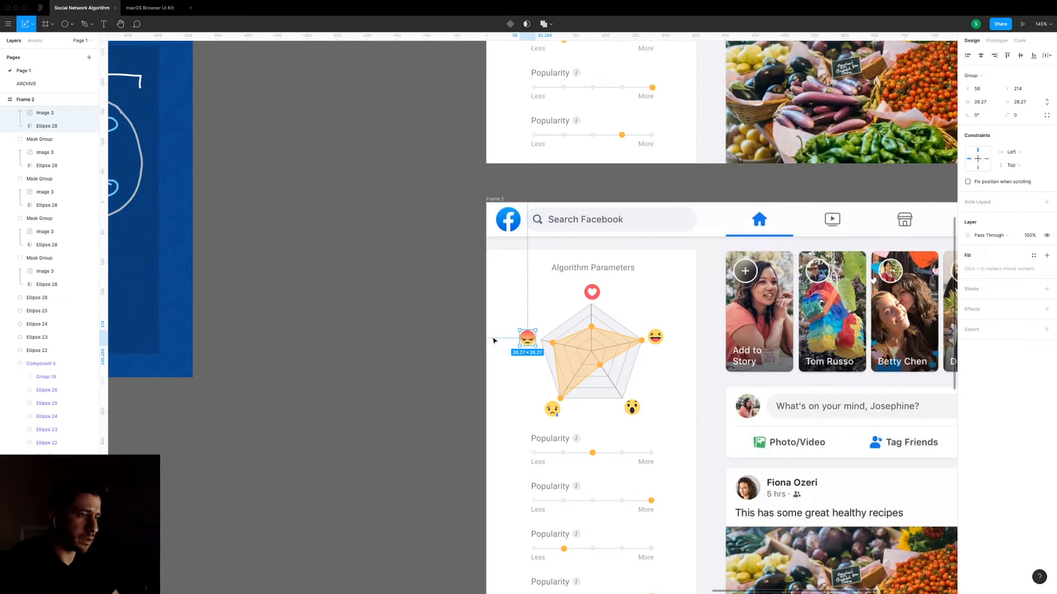
{"action": "left_click", "coordinate": [444, 320]}
Nudge the heart icon down to Y 140, closer to the radar chart's top corner.
{"action": "scroll", "coordinate": [441, 319], "scroll_direction": "down", "scroll_amount": 5}
{"action": "scroll", "coordinate": [506, 322], "scroll_direction": "up", "scroll_amount": 5}
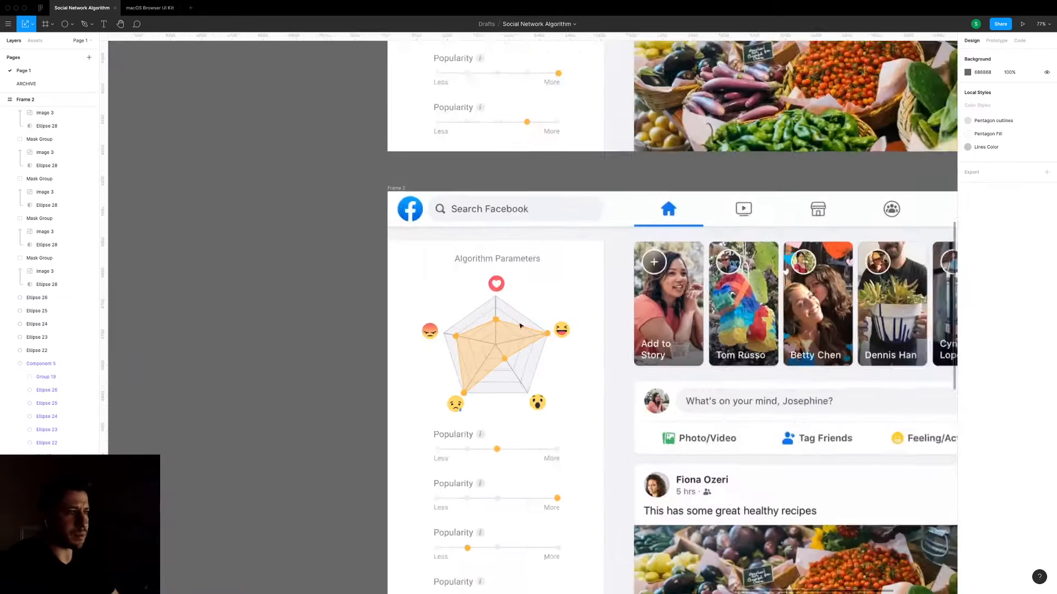
{"action": "left_click", "coordinate": [492, 283]}
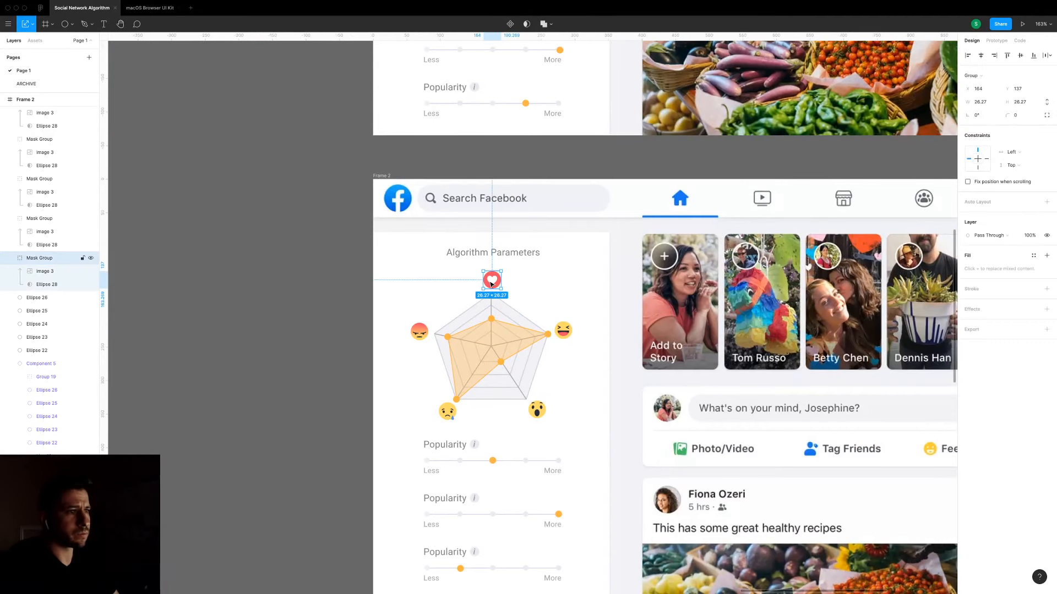
{"action": "key", "text": "Down"}
{"action": "key", "text": "Down"}
{"action": "key", "text": "Down"}
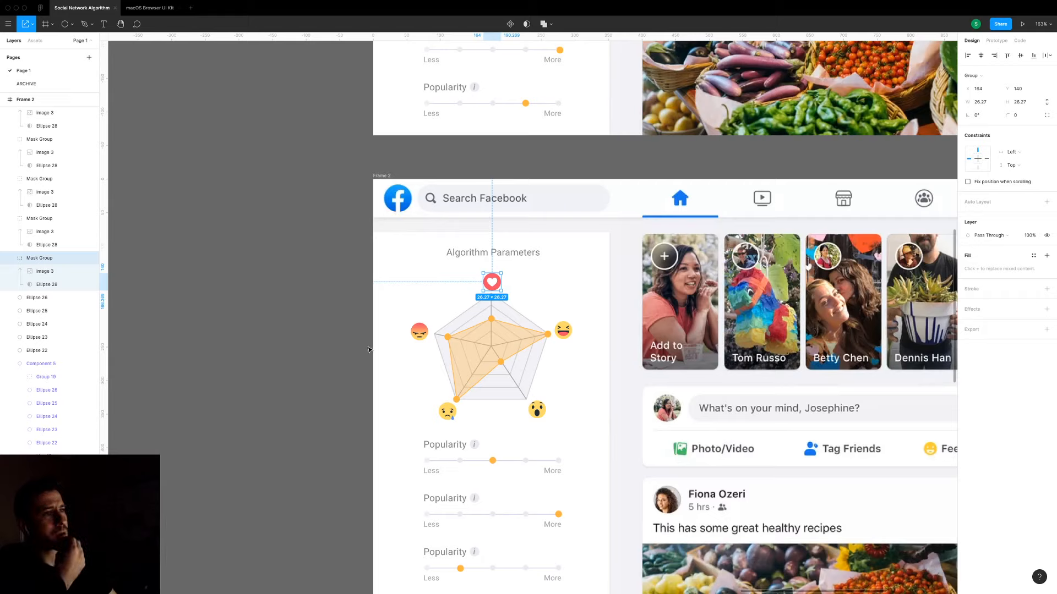
Change the second frame's panel title to "Newsfeed Sentiment".
{"action": "double_click", "coordinate": [509, 254]}
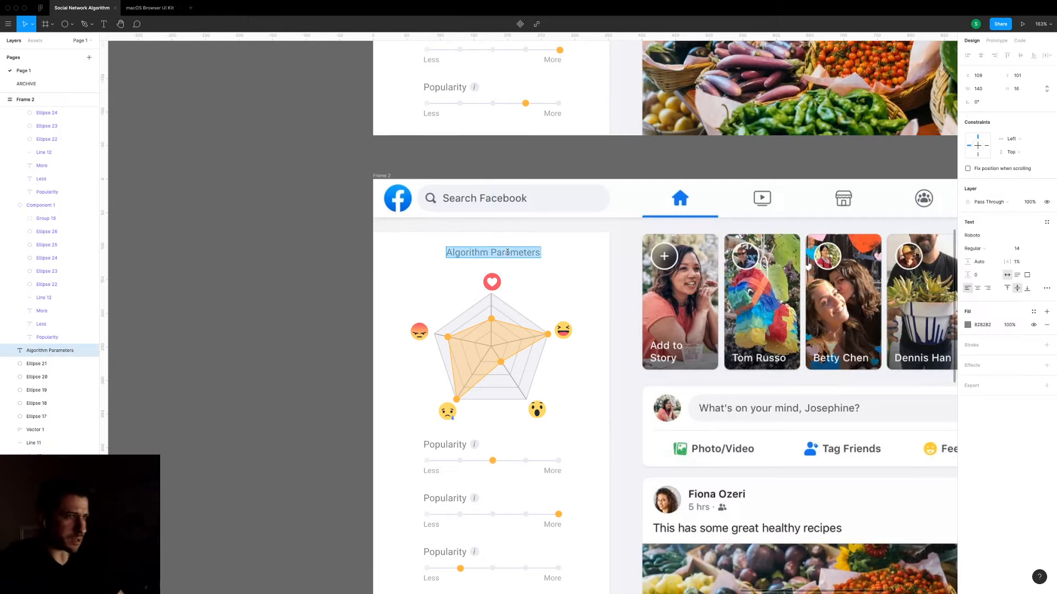
{"action": "type", "text": "S"}
{"action": "key", "text": "BackSpace"}
{"action": "type", "text": "N"}
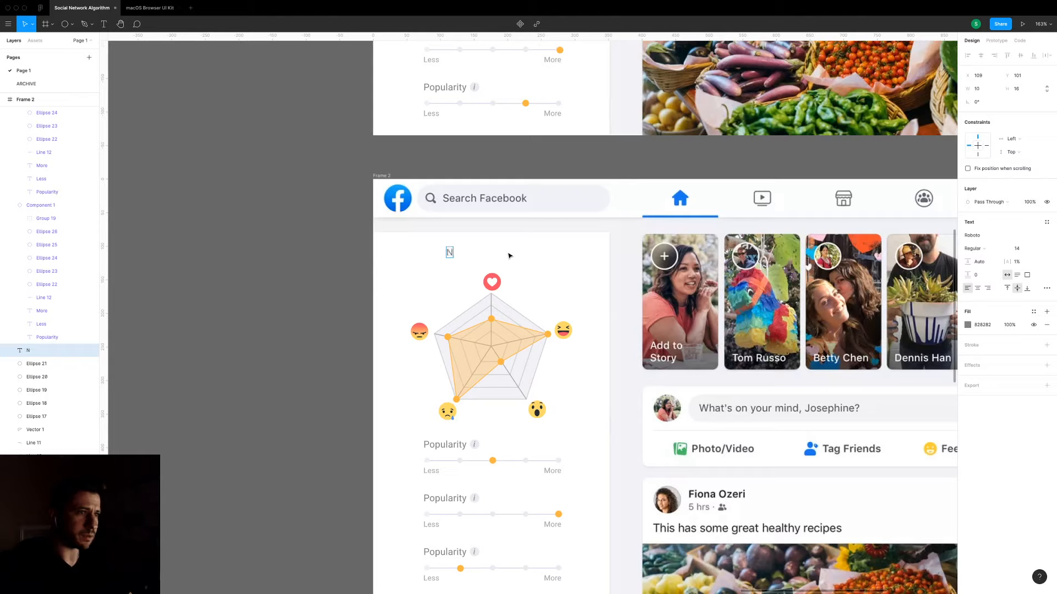
{"action": "type", "text": "ewsfeed Sentiment"}
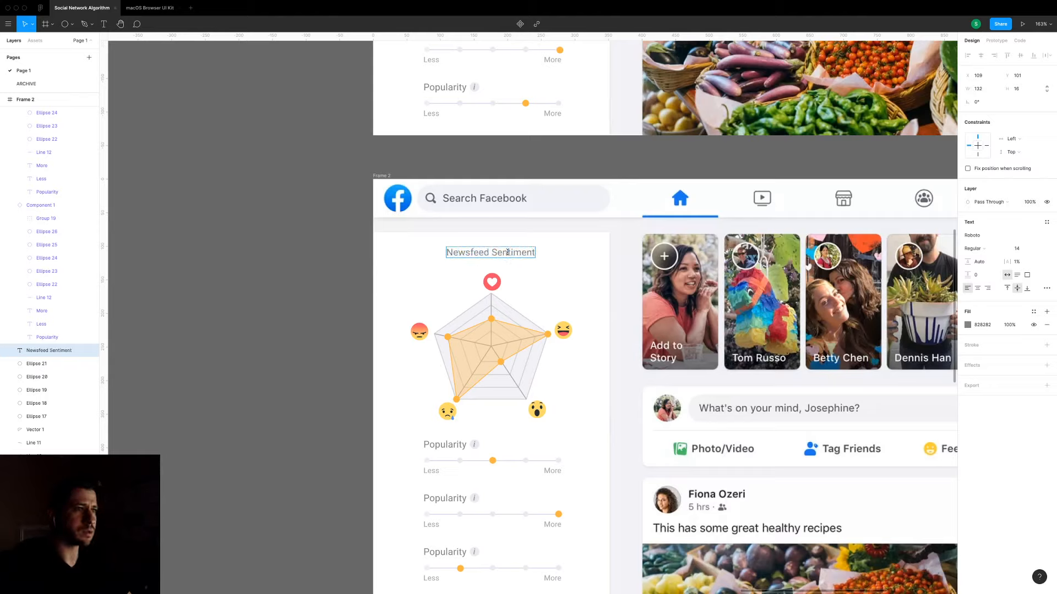
{"action": "key", "text": "Escape"}
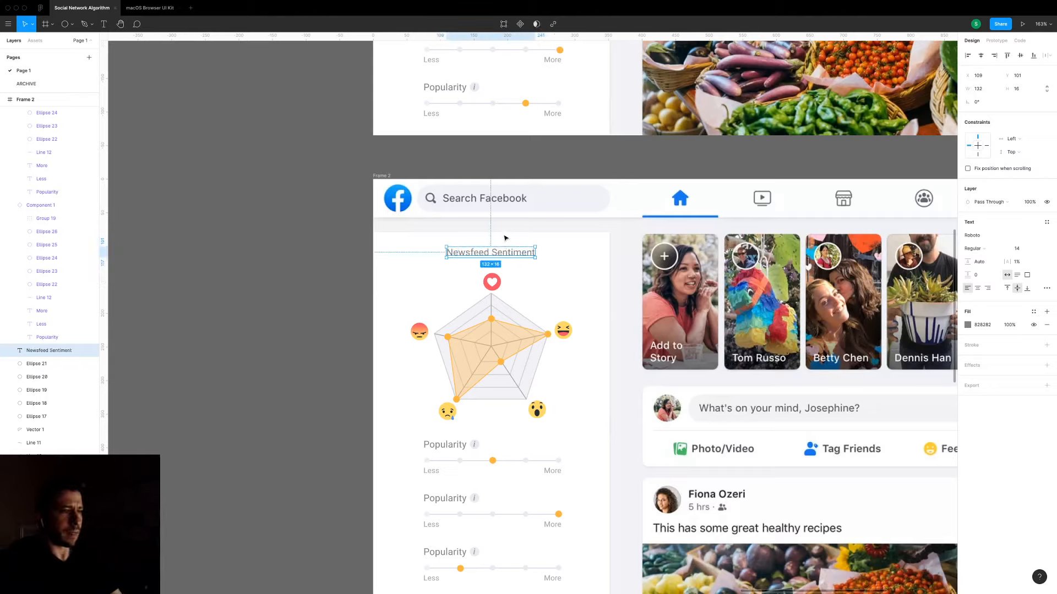
Set the panel title to size 16 and Medium weight, and centre it above the radar chart at X 102.
{"action": "left_click", "coordinate": [1027, 249]}
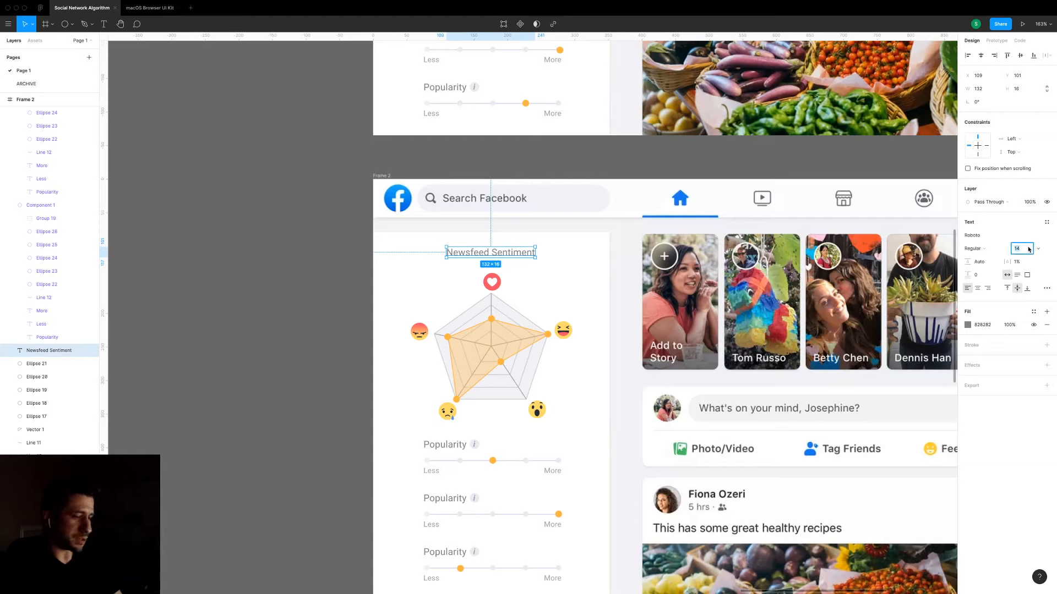
{"action": "type", "text": "16"}
{"action": "key", "text": "Return"}
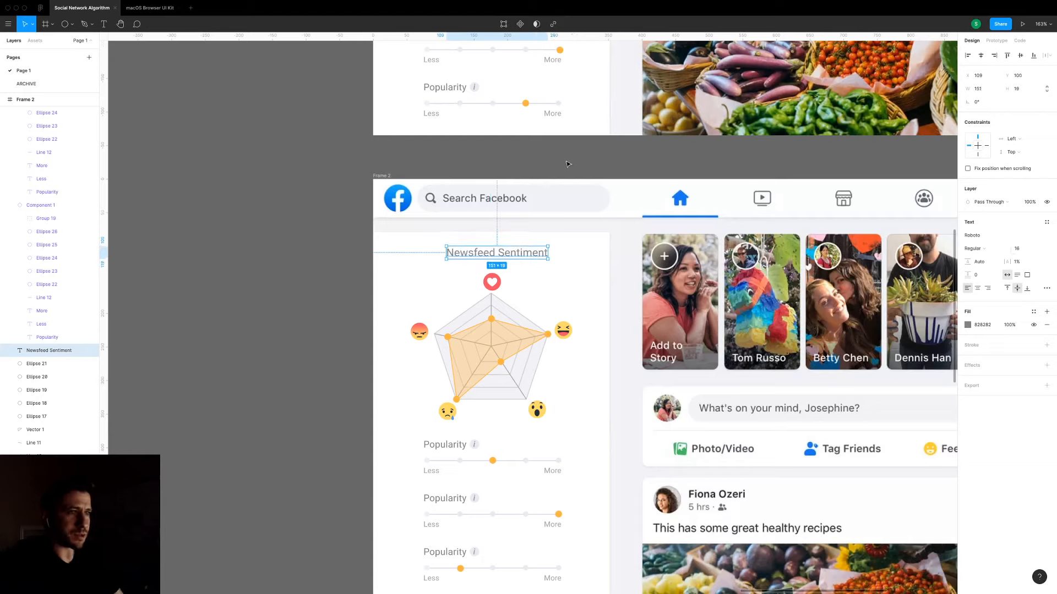
{"action": "left_click", "coordinate": [979, 249]}
{"action": "left_click", "coordinate": [978, 255]}
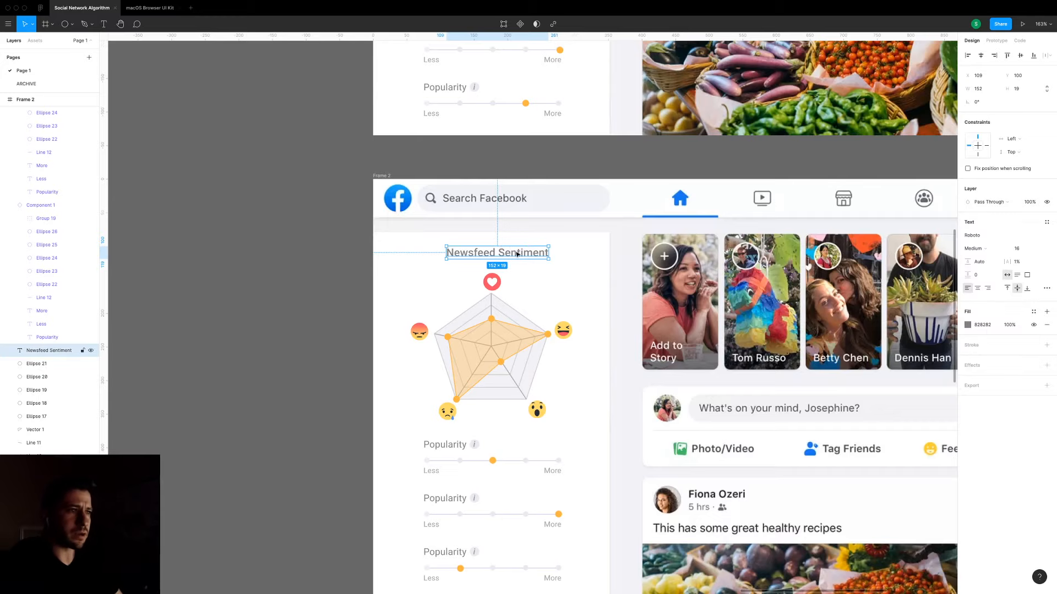
{"action": "left_click_drag", "start_coordinate": [517, 254], "coordinate": [511, 254]}
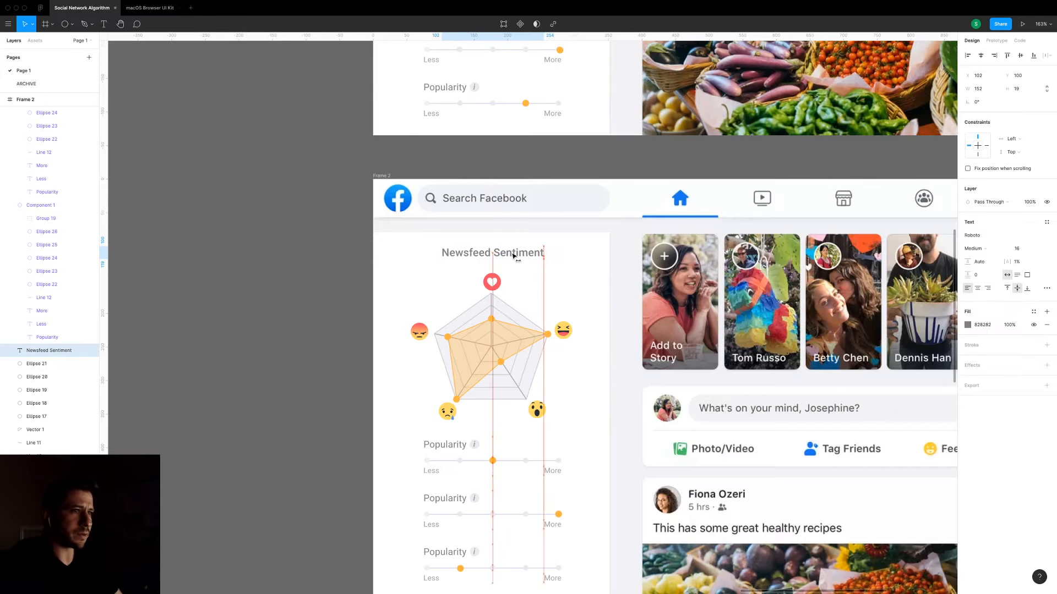
{"action": "left_click", "coordinate": [333, 270]}
Try swapping the surprised and laughing icons around the radar chart, and undo the moves.
{"action": "left_click_drag", "start_coordinate": [338, 312], "coordinate": [275, 289]}
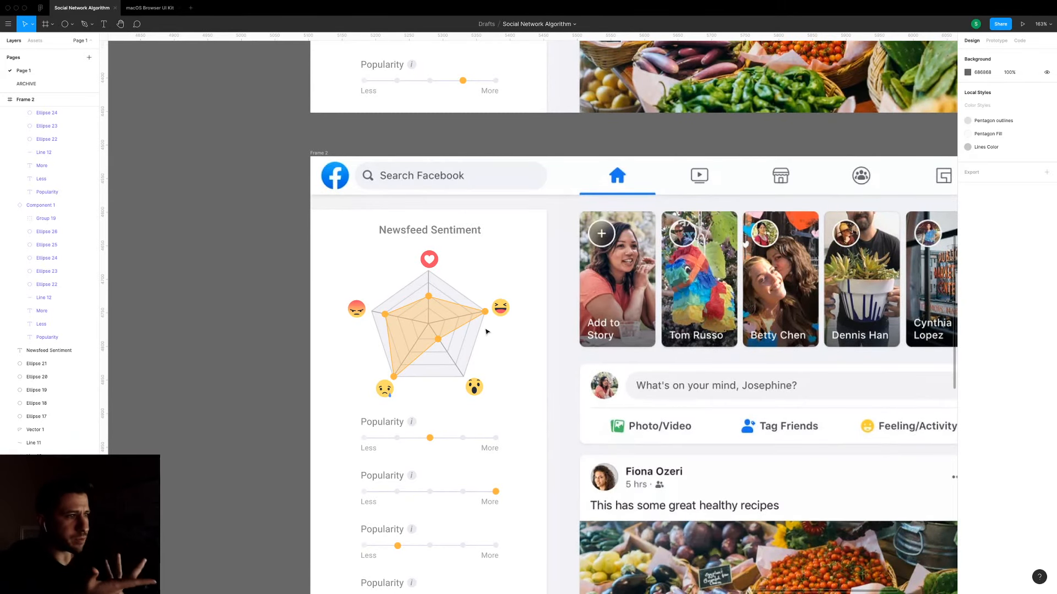
{"action": "scroll", "coordinate": [521, 397], "scroll_direction": "down", "scroll_amount": 5}
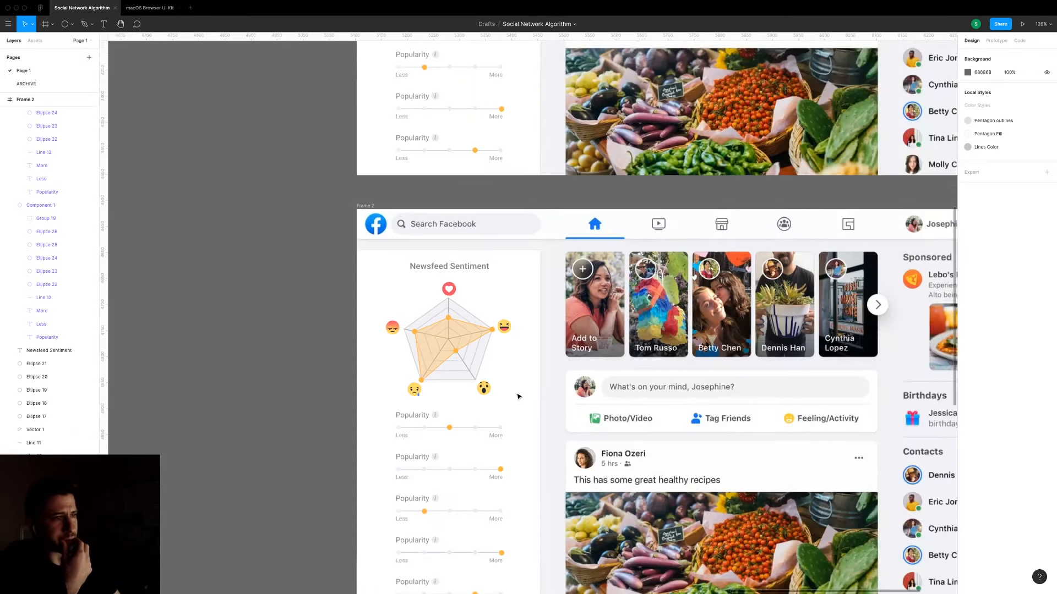
{"action": "scroll", "coordinate": [412, 383], "scroll_direction": "up", "scroll_amount": 5}
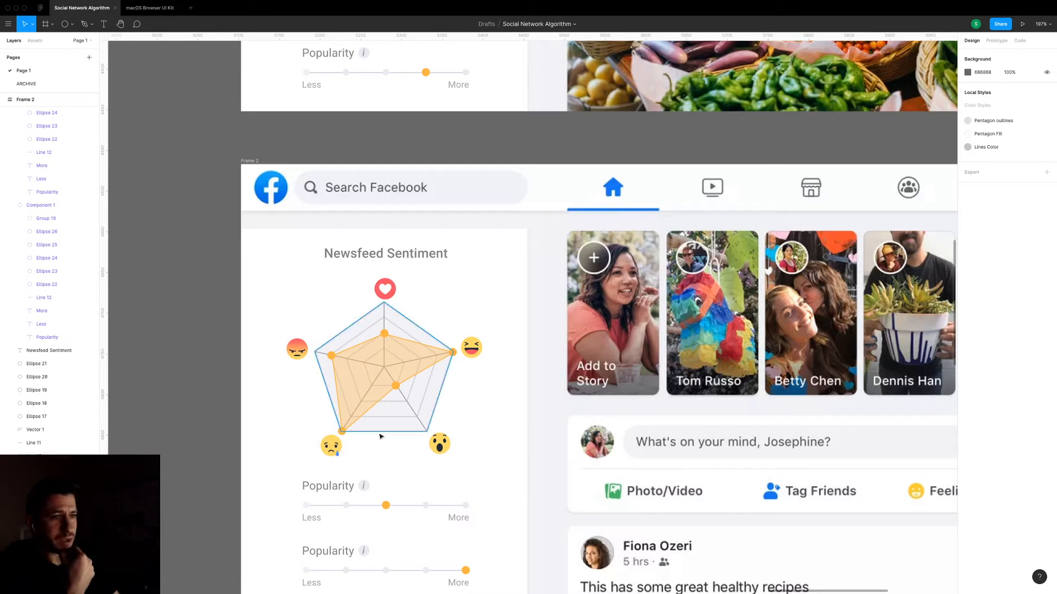
{"action": "left_click", "coordinate": [450, 442]}
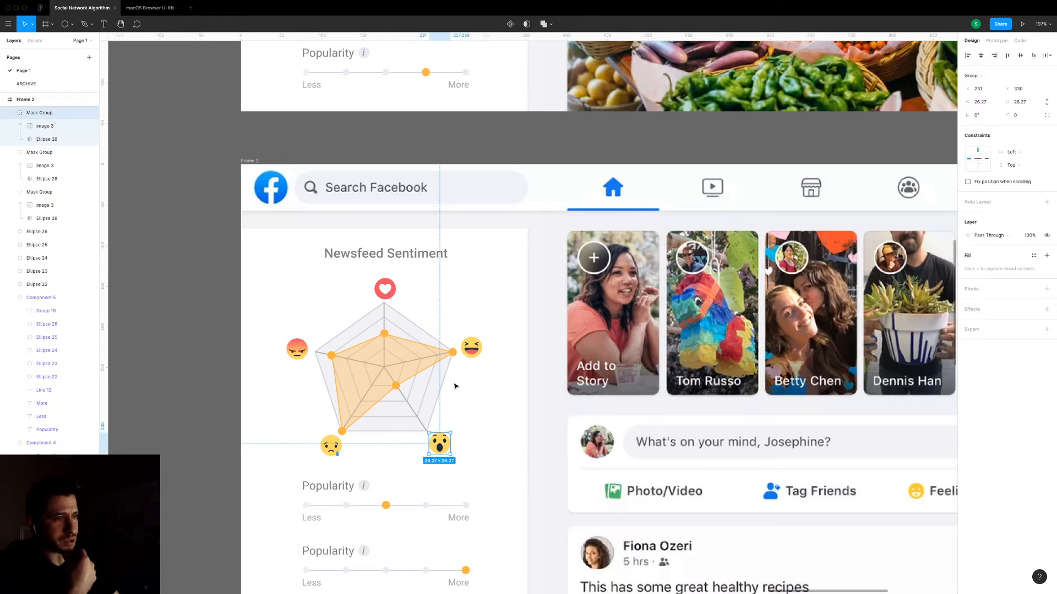
{"action": "left_click", "coordinate": [467, 357]}
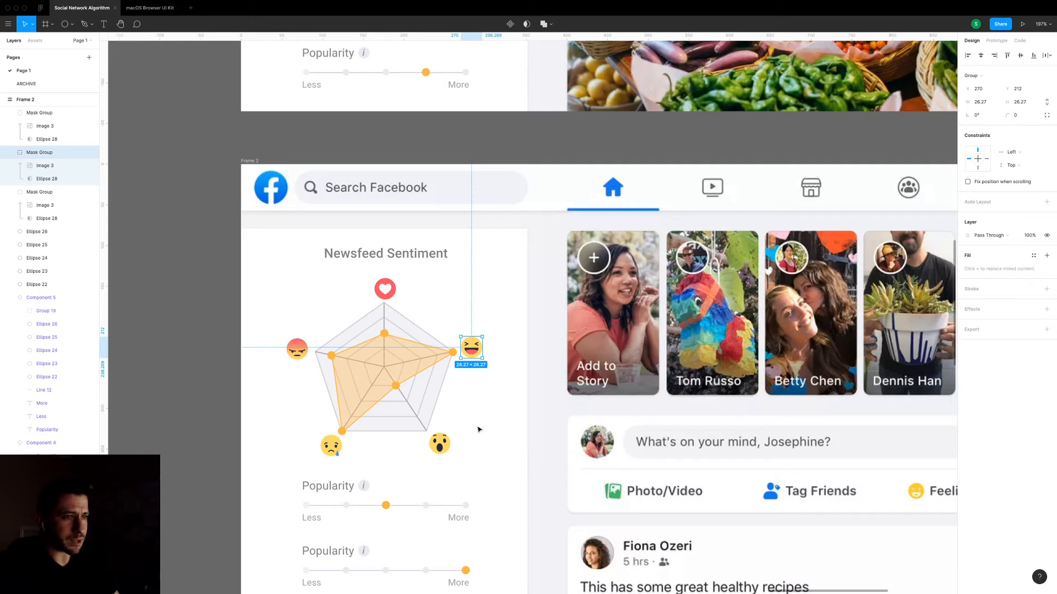
{"action": "left_click", "coordinate": [439, 443]}
{"action": "left_click_drag", "start_coordinate": [439, 444], "coordinate": [514, 377]}
{"action": "left_click_drag", "start_coordinate": [474, 348], "coordinate": [439, 426]}
{"action": "key", "text": "super+z"}
{"action": "key", "text": "super+z"}
{"action": "key", "text": "super+z"}
{"action": "key", "text": "Escape"}
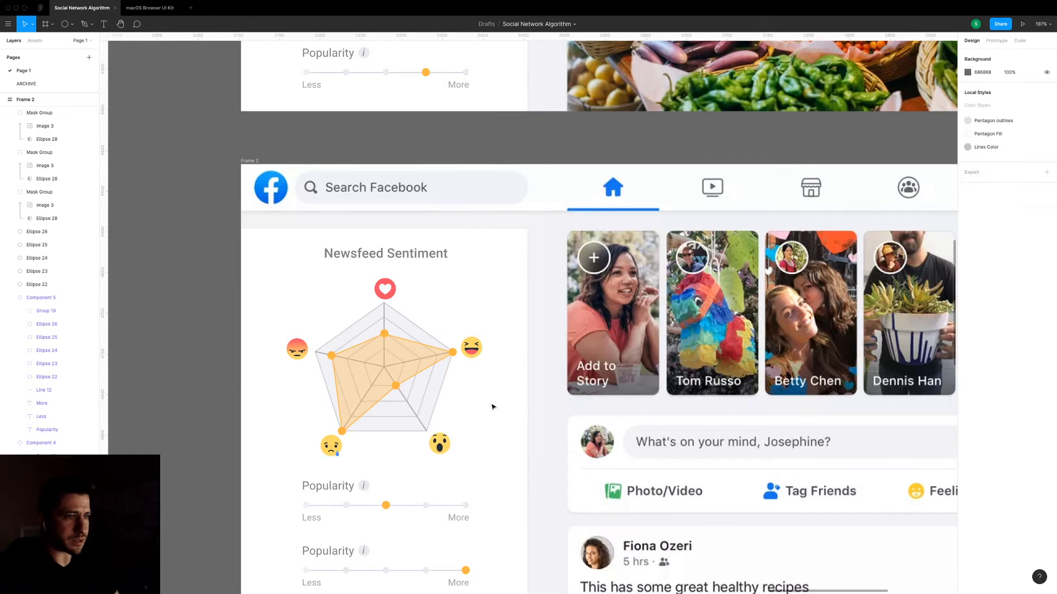
{"action": "scroll", "coordinate": [491, 405], "scroll_direction": "down", "scroll_amount": 5}
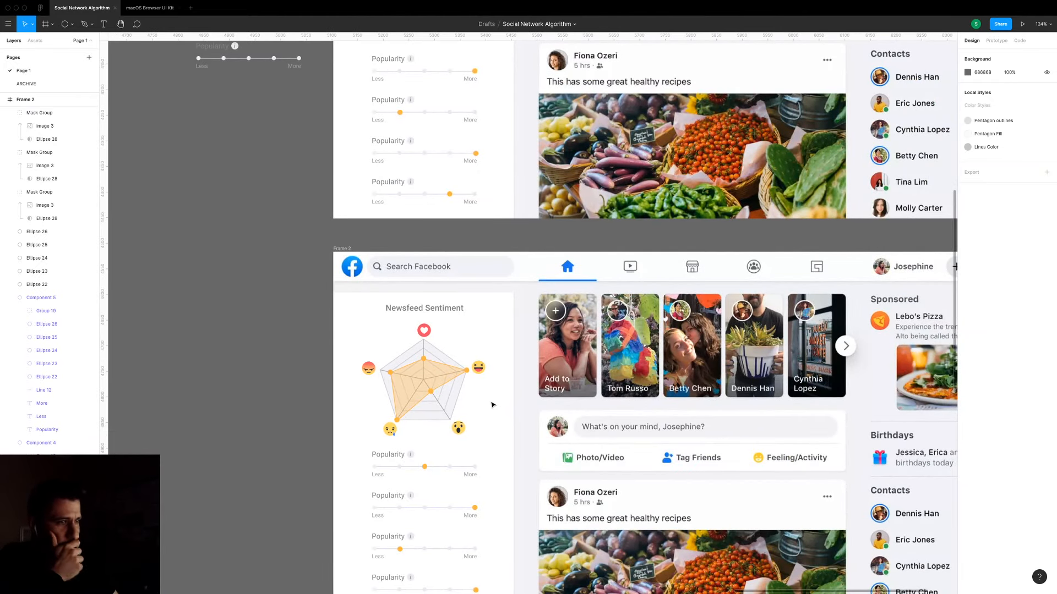
{"action": "left_click_drag", "start_coordinate": [491, 403], "coordinate": [392, 326]}
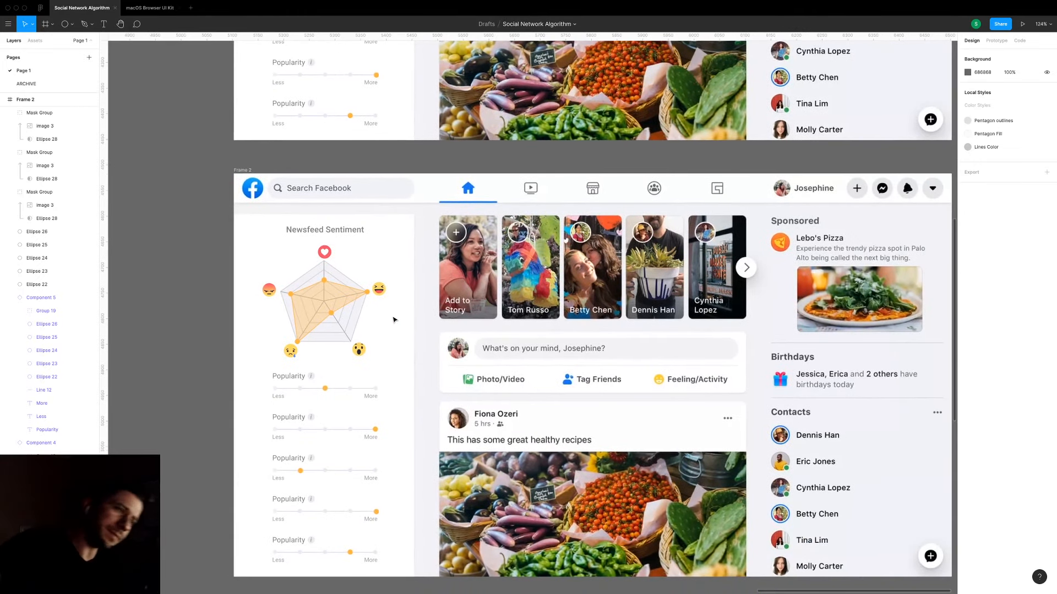
{"action": "scroll", "coordinate": [592, 363], "scroll_direction": "down", "scroll_amount": 2}
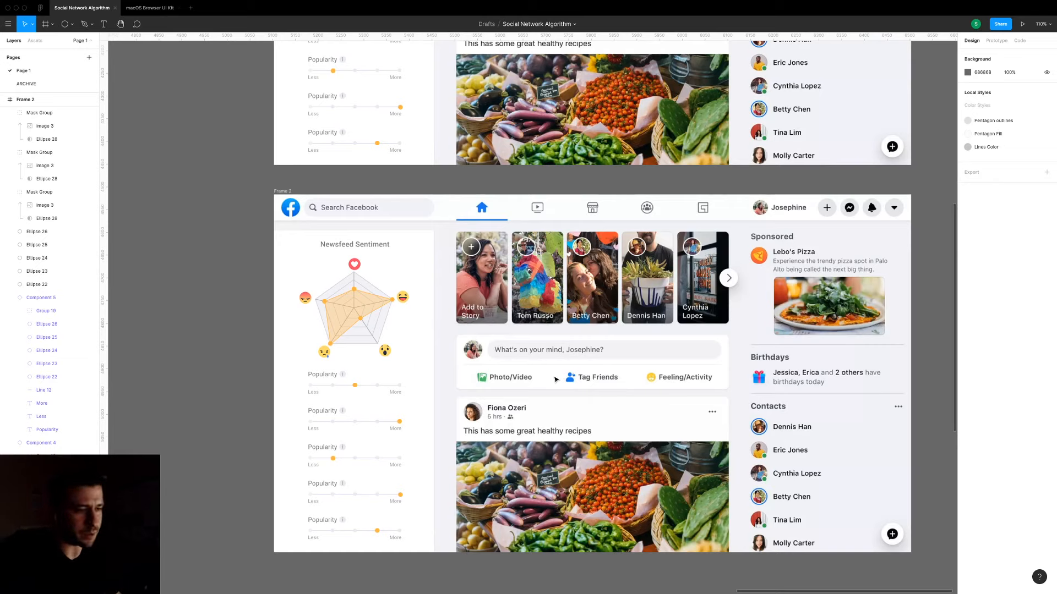
{"action": "key", "text": "XF86MonBrightnessDown"}
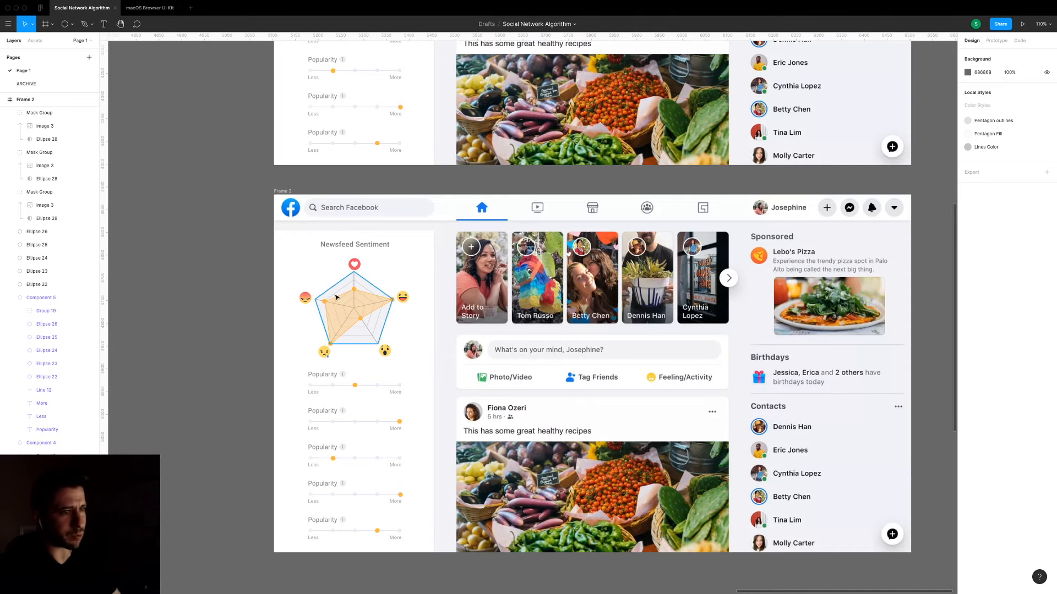
{"action": "scroll", "coordinate": [335, 291], "scroll_direction": "up", "scroll_amount": 3}
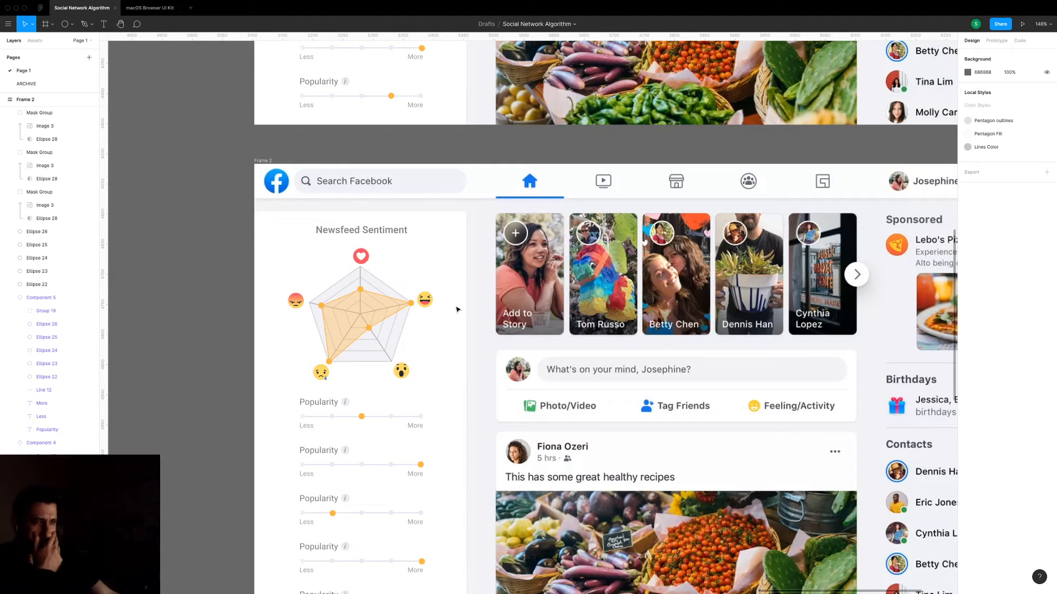
Detach all five Popularity slider instances in the second frame from their master component.
{"action": "scroll", "coordinate": [458, 315], "scroll_direction": "down", "scroll_amount": 3}
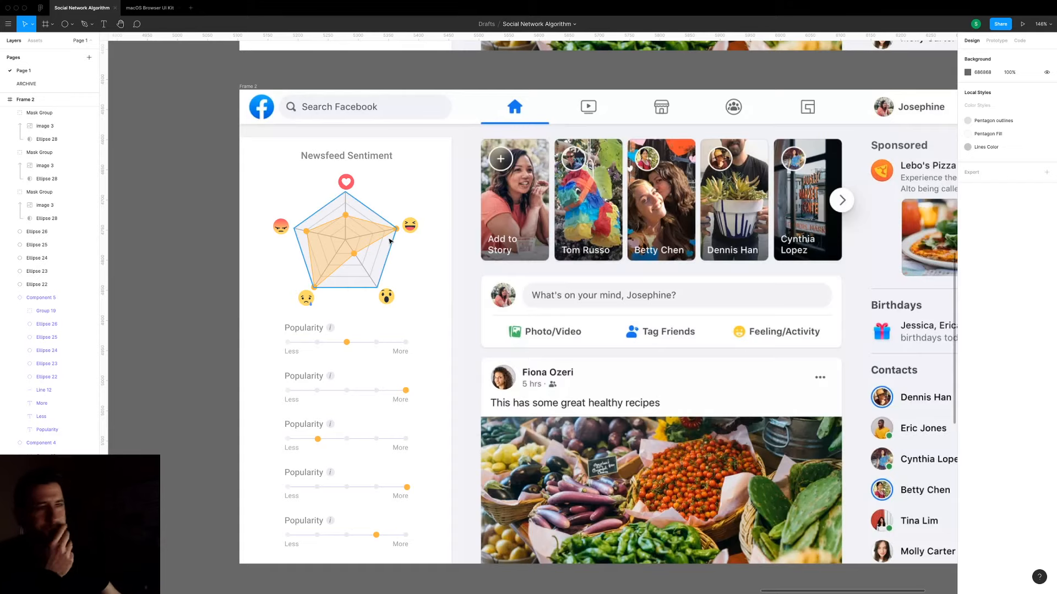
{"action": "scroll", "coordinate": [461, 241], "scroll_direction": "down", "scroll_amount": 5}
{"action": "left_click_drag", "start_coordinate": [461, 241], "coordinate": [449, 210]}
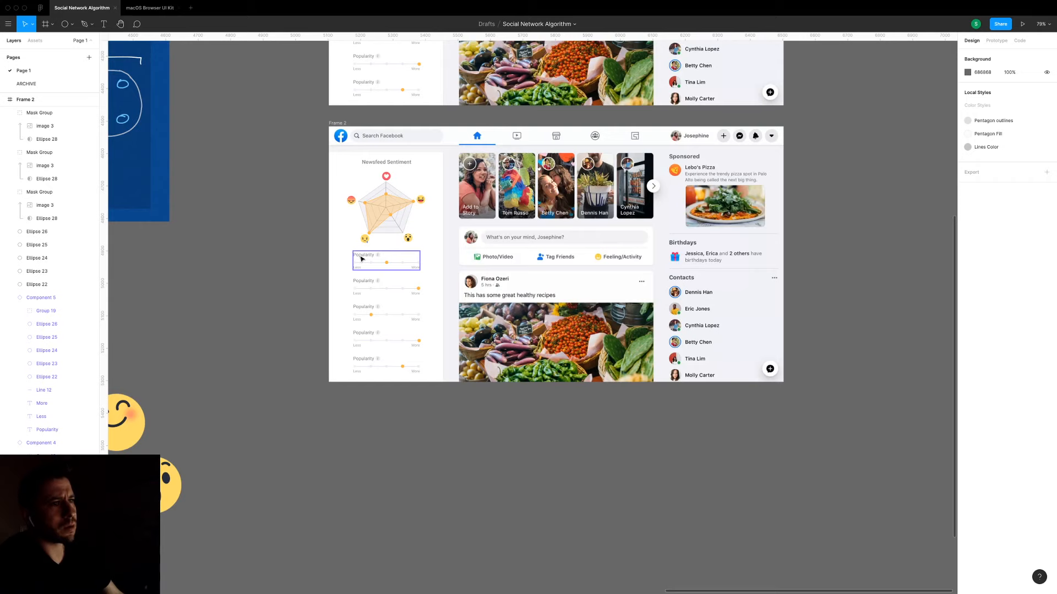
{"action": "left_click_drag", "start_coordinate": [299, 262], "coordinate": [349, 383]}
{"action": "scroll", "coordinate": [348, 383], "scroll_direction": "down", "scroll_amount": 1}
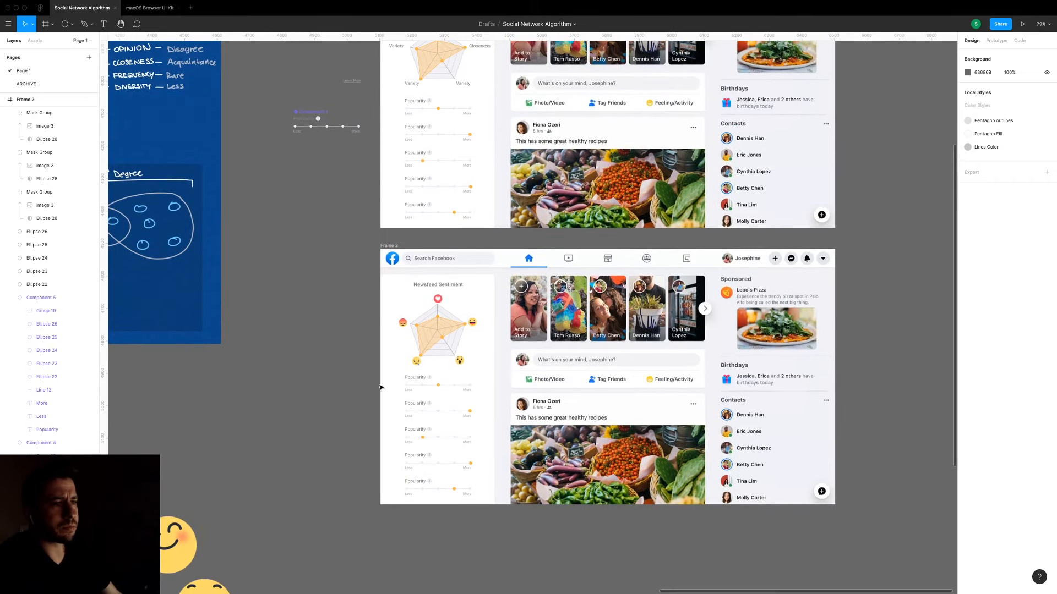
{"action": "left_click", "coordinate": [418, 385]}
{"action": "scroll", "coordinate": [420, 358], "scroll_direction": "down", "scroll_amount": 2}
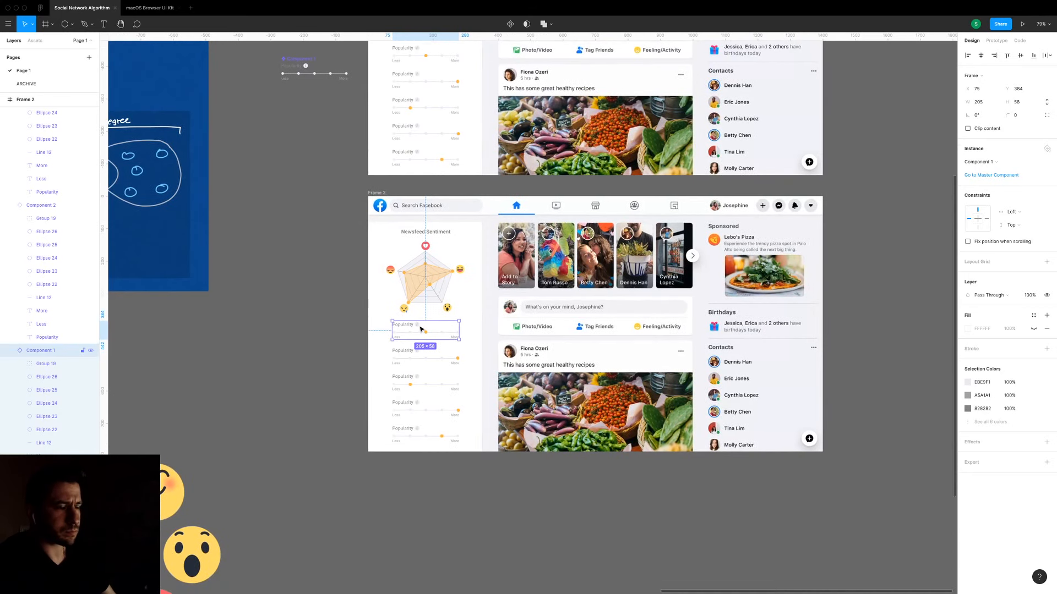
{"action": "right_click", "coordinate": [421, 329]}
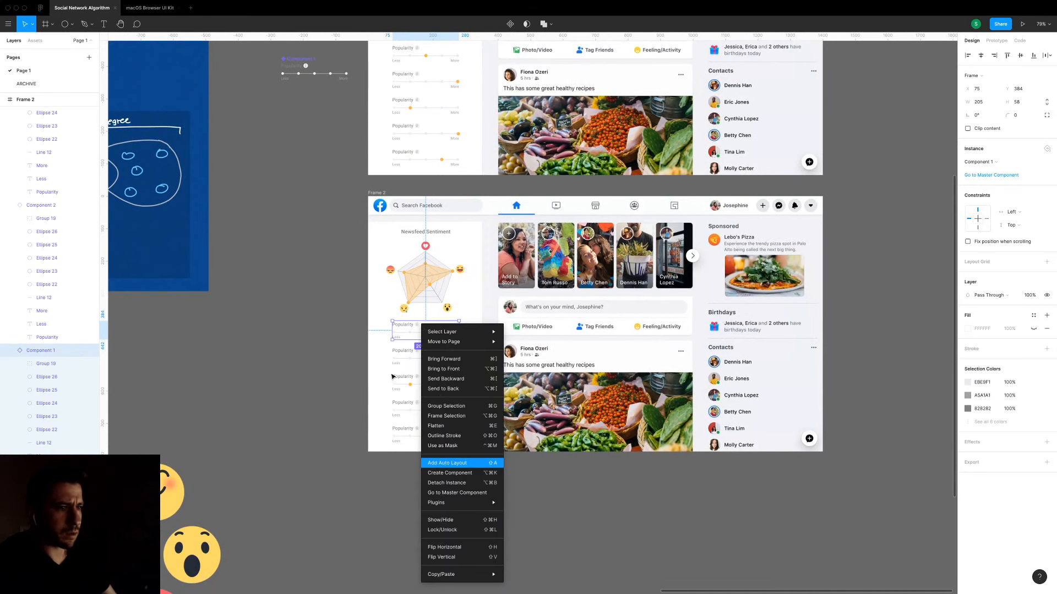
{"action": "key", "text": "Escape"}
{"action": "left_click_drag", "start_coordinate": [440, 506], "coordinate": [402, 439]}
{"action": "left_click", "coordinate": [377, 327]}
{"action": "right_click", "coordinate": [401, 439]}
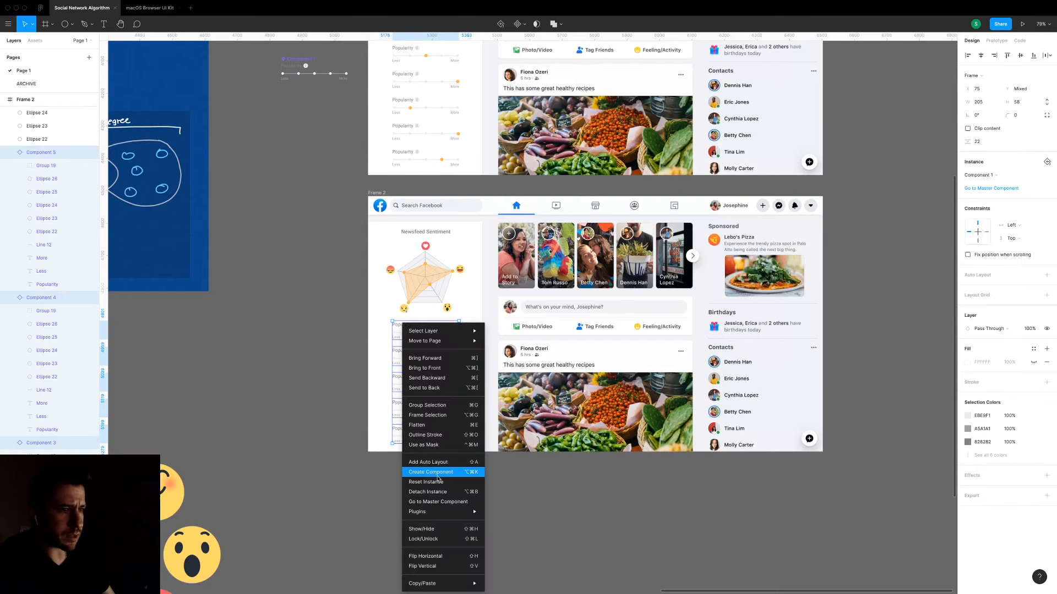
{"action": "left_click", "coordinate": [486, 494]}
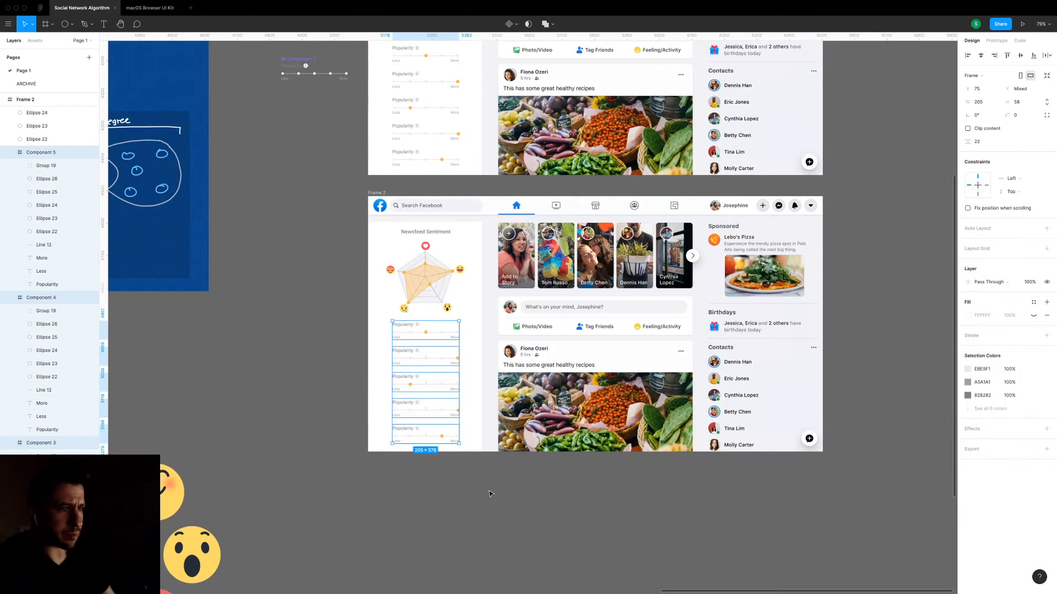
Delete the "Popularity" text labels from all five sliders in the second frame, keeping the info icons.
{"action": "scroll", "coordinate": [443, 465], "scroll_direction": "up", "scroll_amount": 6}
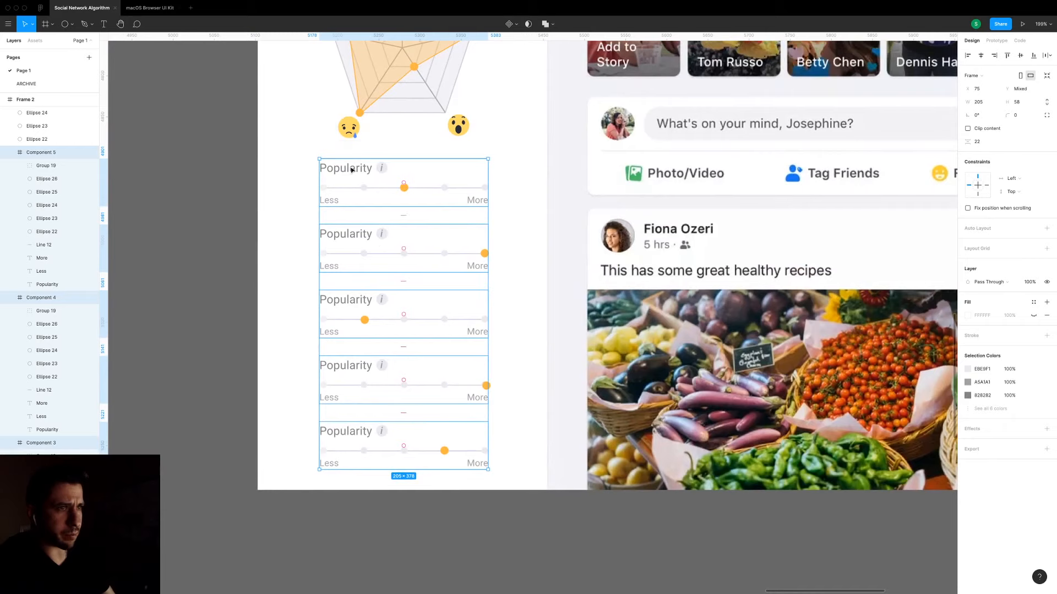
{"action": "double_click", "coordinate": [352, 169]}
{"action": "key", "text": "Escape"}
{"action": "left_click", "coordinate": [348, 168]}
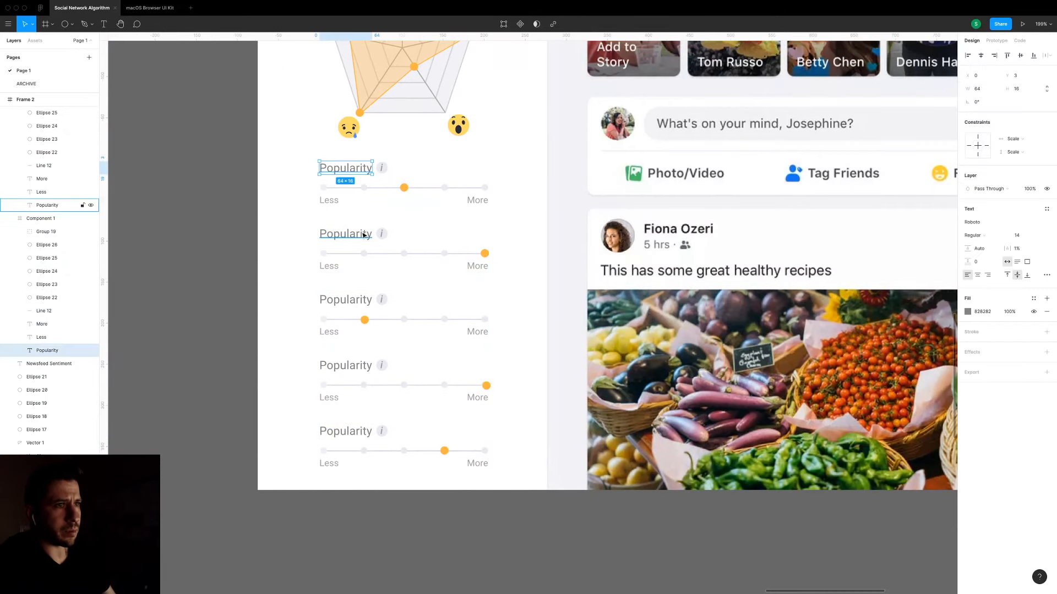
{"action": "left_click", "coordinate": [346, 234], "text": "shift"}
{"action": "left_click", "coordinate": [348, 299], "text": "shift"}
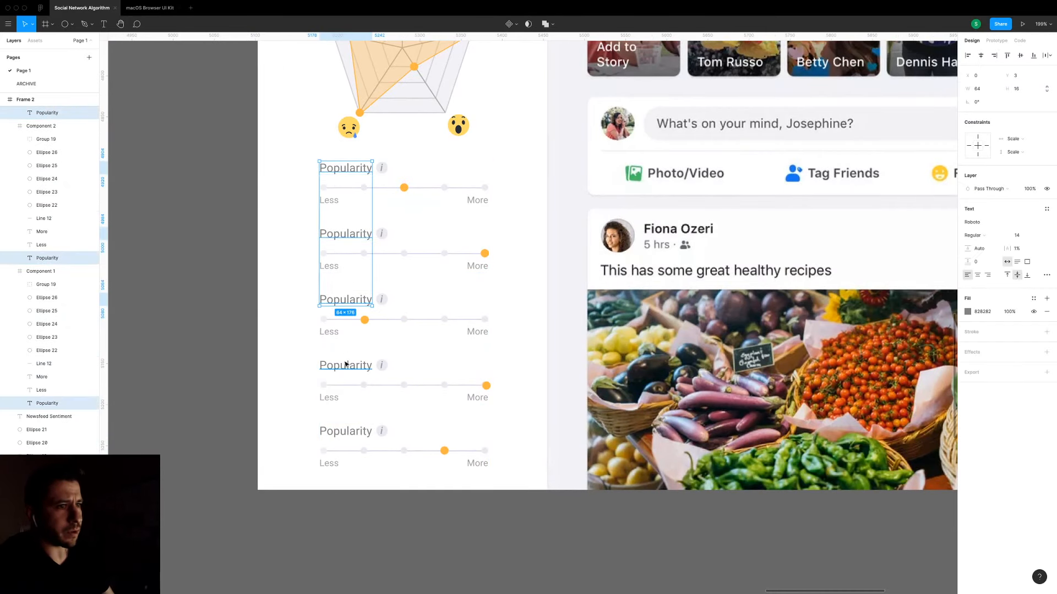
{"action": "left_click", "coordinate": [347, 365], "text": "shift"}
{"action": "left_click", "coordinate": [345, 432], "text": "shift"}
{"action": "key", "text": "Delete"}
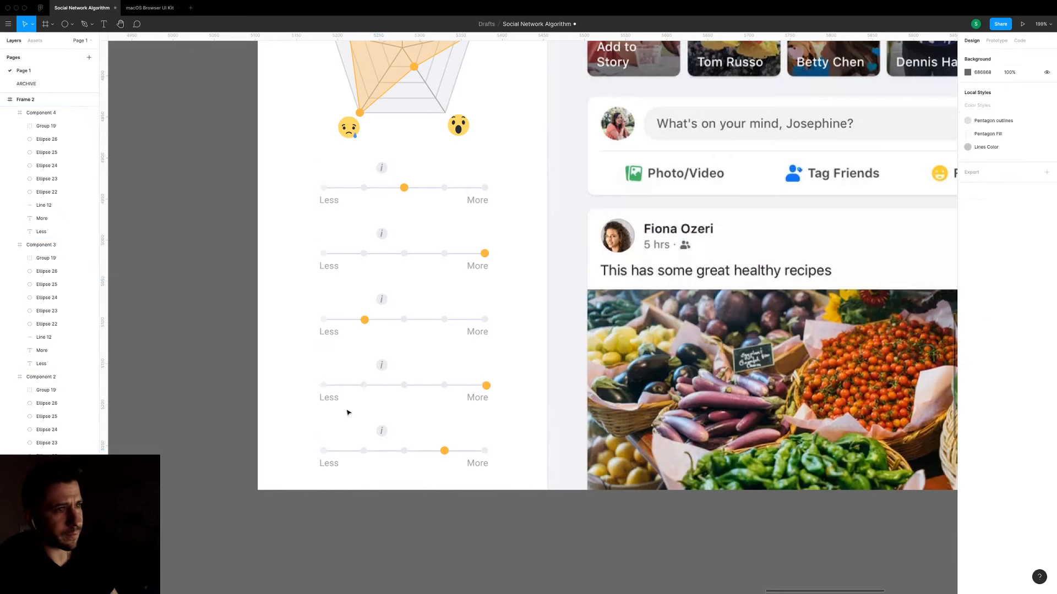
Place a copy of the heart icon above the "Less" end of the first slider.
{"action": "left_click_drag", "start_coordinate": [303, 147], "coordinate": [302, 347]}
{"action": "left_click_drag", "start_coordinate": [402, 175], "coordinate": [332, 374]}
{"action": "scroll", "coordinate": [330, 372], "scroll_direction": "up", "scroll_amount": 5}
{"action": "scroll", "coordinate": [370, 330], "scroll_direction": "down", "scroll_amount": 4}
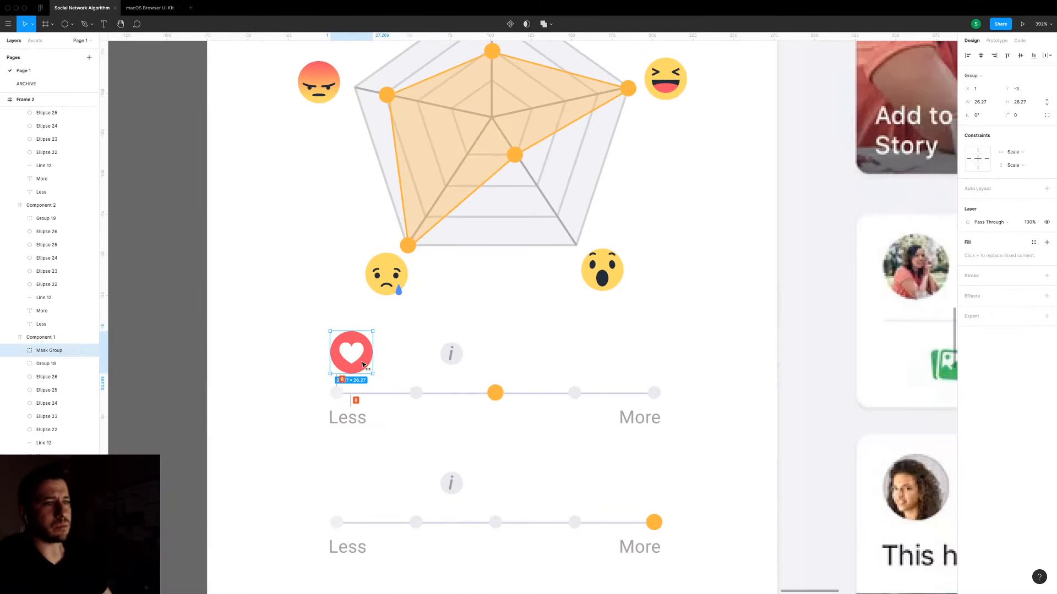
{"action": "left_click_drag", "start_coordinate": [356, 365], "coordinate": [355, 366]}
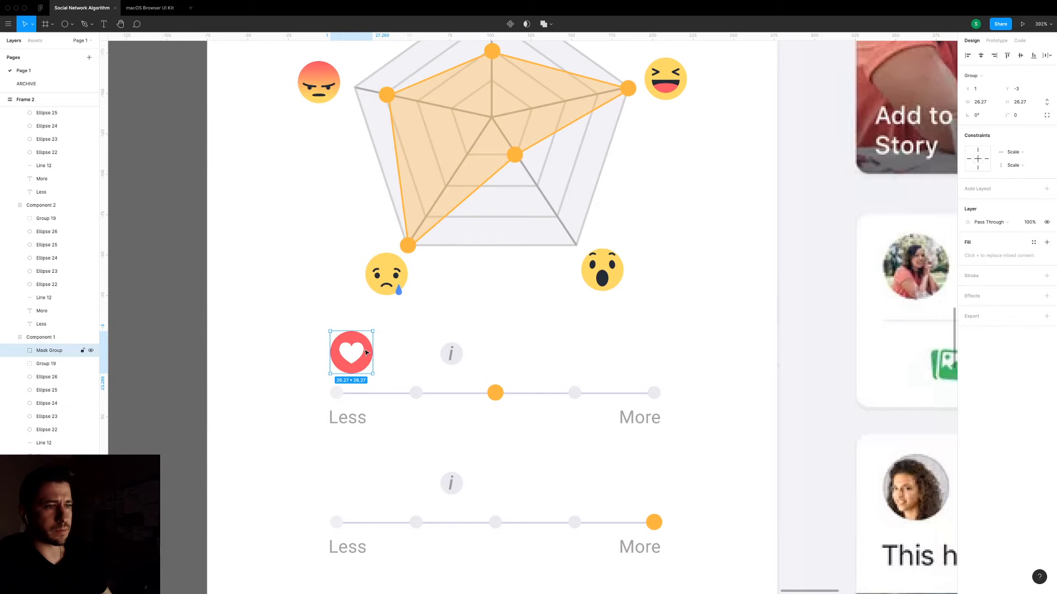
{"action": "scroll", "coordinate": [355, 366], "scroll_direction": "down", "scroll_amount": 10}
Place copies of the laughing, surprised, crying and angry icons, in that order, above the second to fifth sliders.
{"action": "left_click_drag", "start_coordinate": [484, 254], "coordinate": [359, 407]}
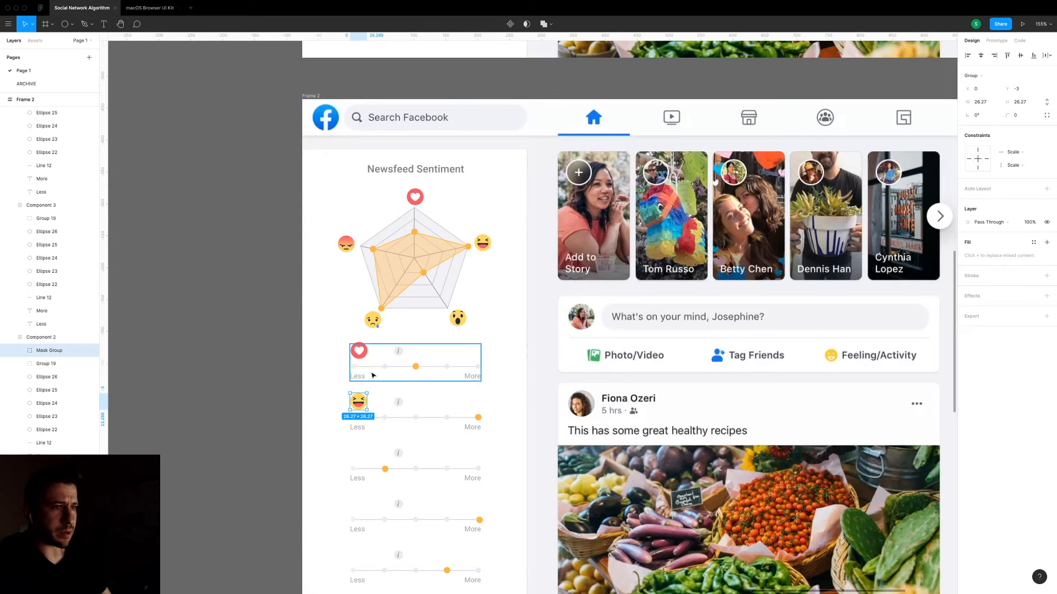
{"action": "scroll", "coordinate": [460, 201], "scroll_direction": "down", "scroll_amount": 3}
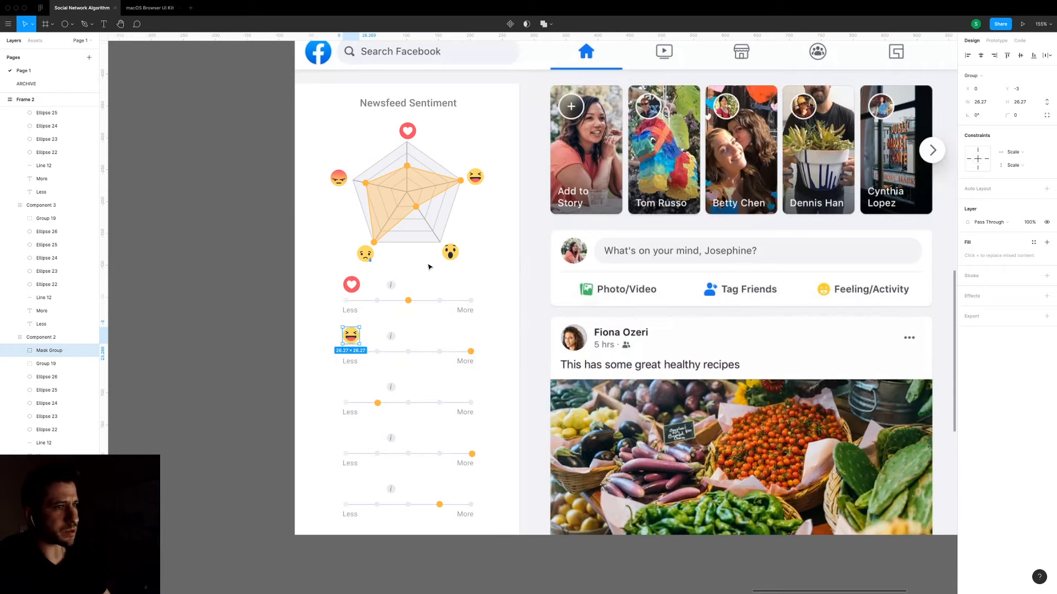
{"action": "left_click_drag", "start_coordinate": [450, 258], "coordinate": [349, 391]}
{"action": "left_click_drag", "start_coordinate": [365, 256], "coordinate": [351, 443]}
{"action": "left_click_drag", "start_coordinate": [340, 178], "coordinate": [351, 491]}
{"action": "left_click", "coordinate": [306, 468]}
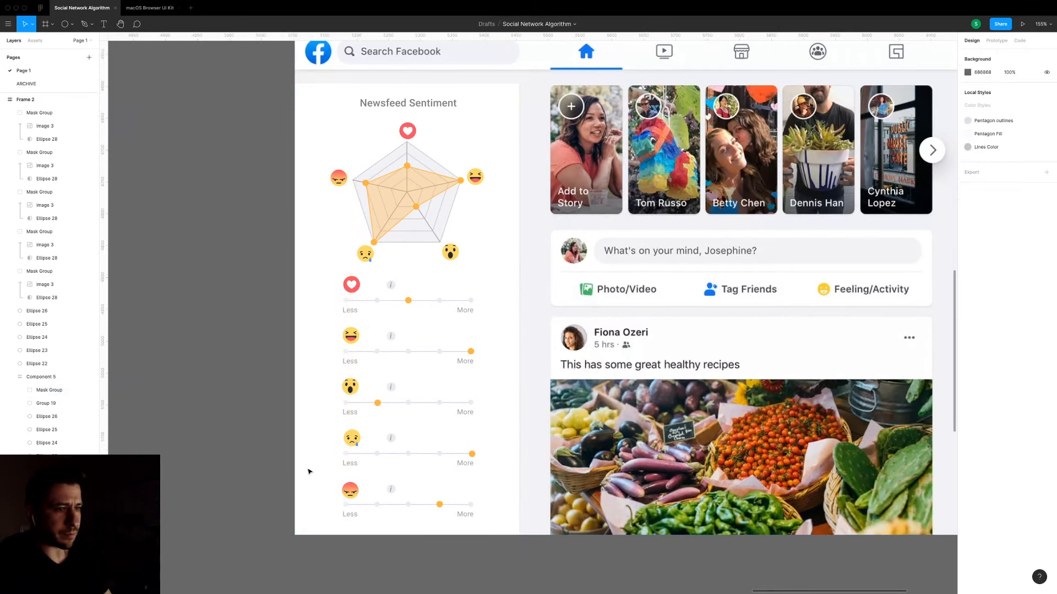
Review both Facebook frames, and examine the Topic Diversity diagram on the Facebook Algorithm Notes board.
{"action": "scroll", "coordinate": [309, 472], "scroll_direction": "down", "scroll_amount": 3}
{"action": "scroll", "coordinate": [309, 471], "scroll_direction": "down", "scroll_amount": 3}
{"action": "scroll", "coordinate": [300, 386], "scroll_direction": "up", "scroll_amount": 10}
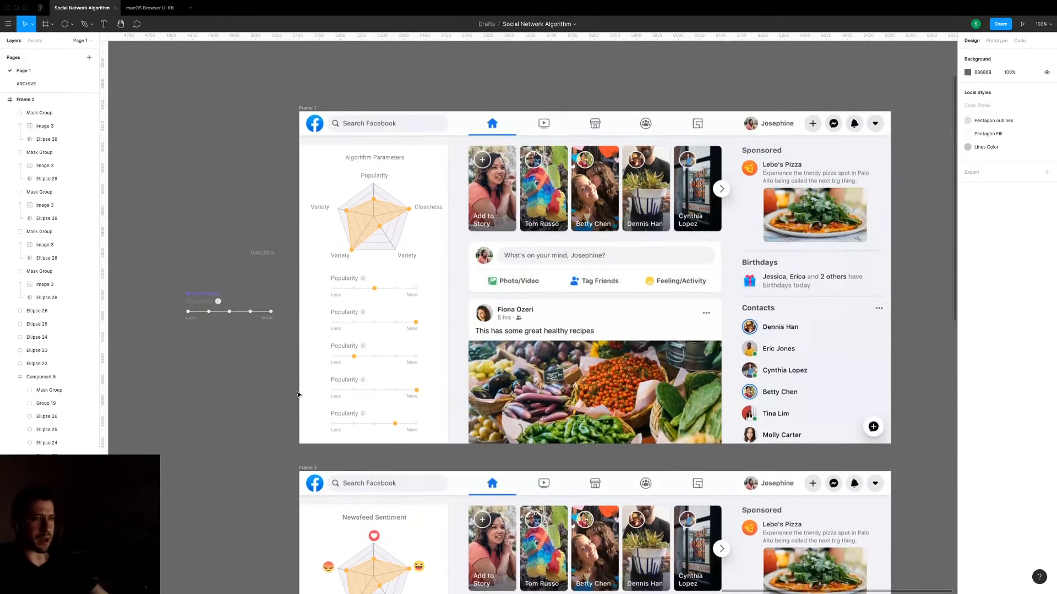
{"action": "scroll", "coordinate": [296, 300], "scroll_direction": "down", "scroll_amount": 10}
{"action": "left_click_drag", "start_coordinate": [232, 300], "coordinate": [460, 318]}
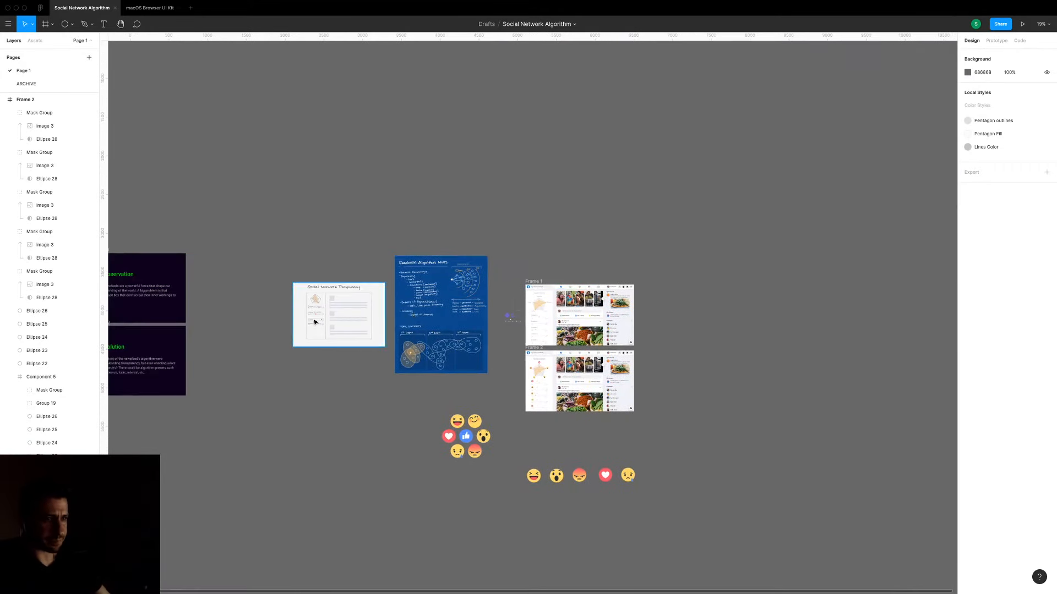
{"action": "scroll", "coordinate": [470, 400], "scroll_direction": "up", "scroll_amount": 5}
{"action": "scroll", "coordinate": [471, 400], "scroll_direction": "up", "scroll_amount": 10}
{"action": "scroll", "coordinate": [551, 353], "scroll_direction": "down", "scroll_amount": 2}
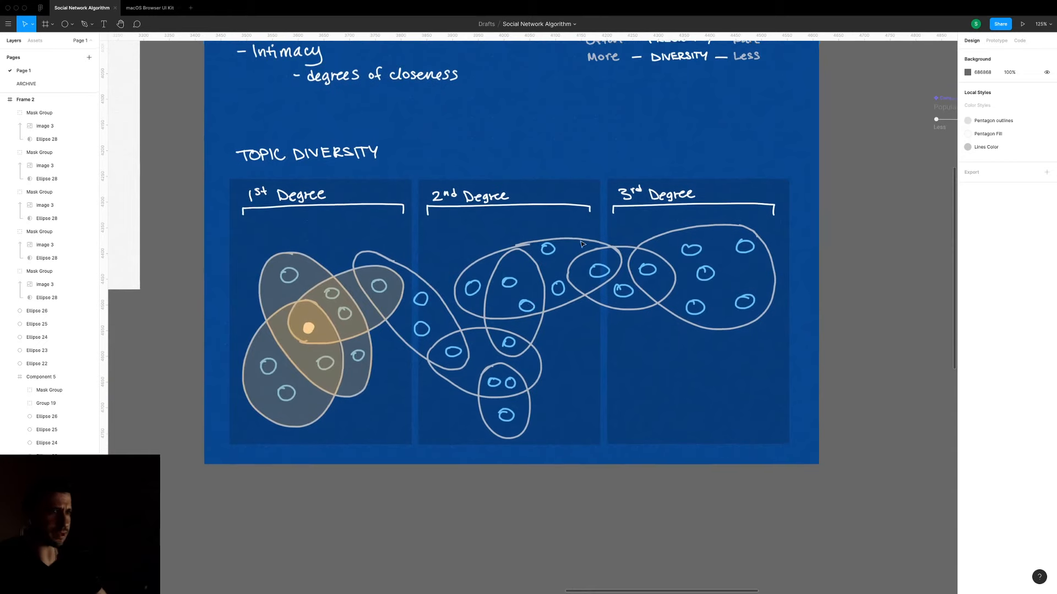
{"action": "scroll", "coordinate": [591, 309], "scroll_direction": "up", "scroll_amount": 3}
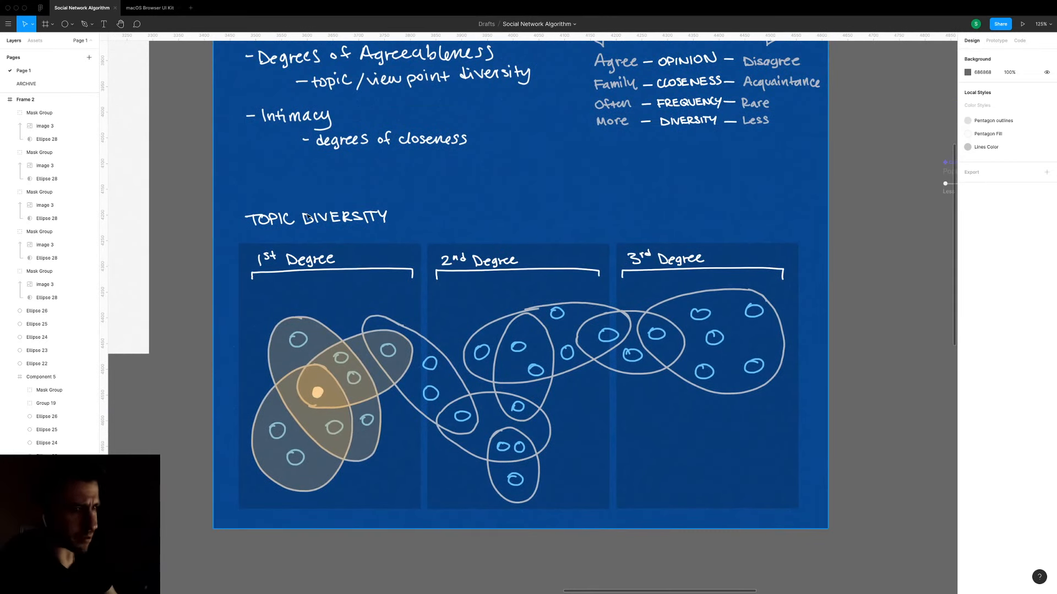
{"action": "key", "text": "XF86AudioMute"}
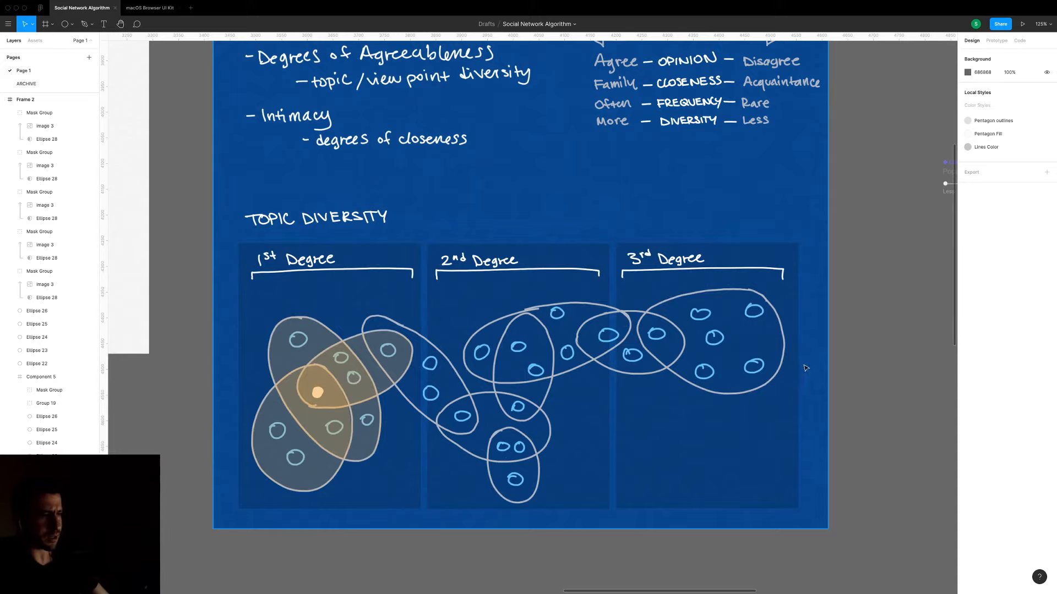
Examine the full Facebook Algorithm Notes board and the sidebar controls in the Social Network Transparency sketch.
{"action": "scroll", "coordinate": [634, 391], "scroll_direction": "down", "scroll_amount": 5}
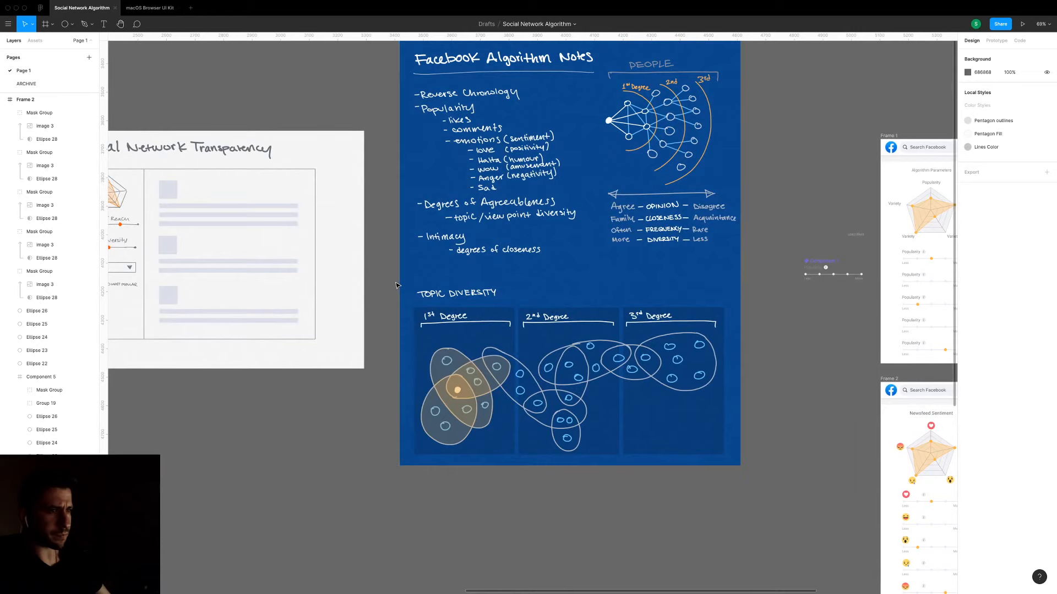
{"action": "left_click_drag", "start_coordinate": [395, 285], "coordinate": [761, 488]}
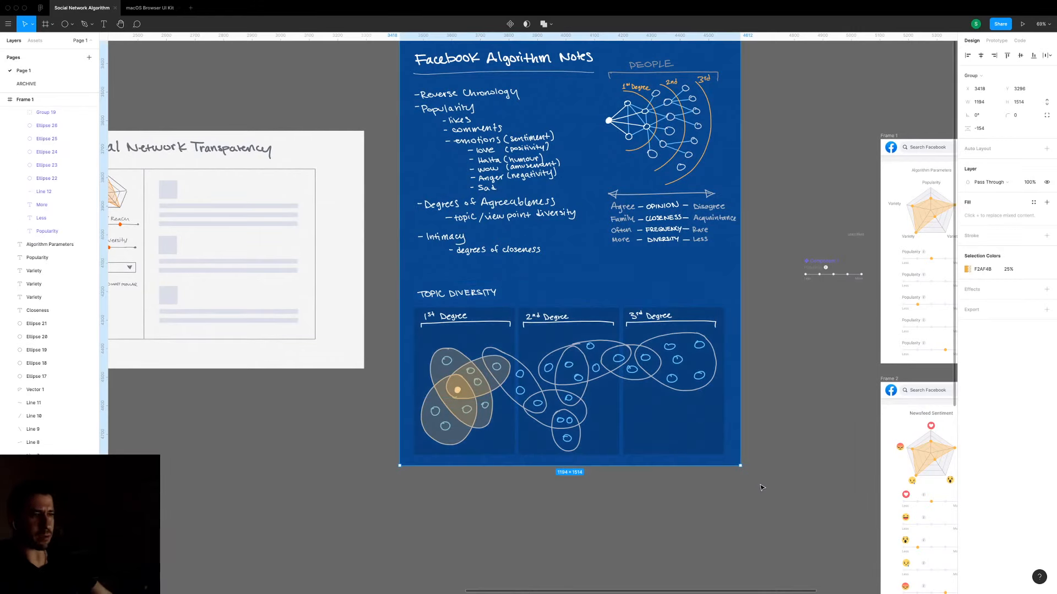
{"action": "left_click", "coordinate": [282, 450]}
{"action": "scroll", "coordinate": [286, 450], "scroll_direction": "down", "scroll_amount": 3}
{"action": "left_click_drag", "start_coordinate": [295, 449], "coordinate": [445, 514]}
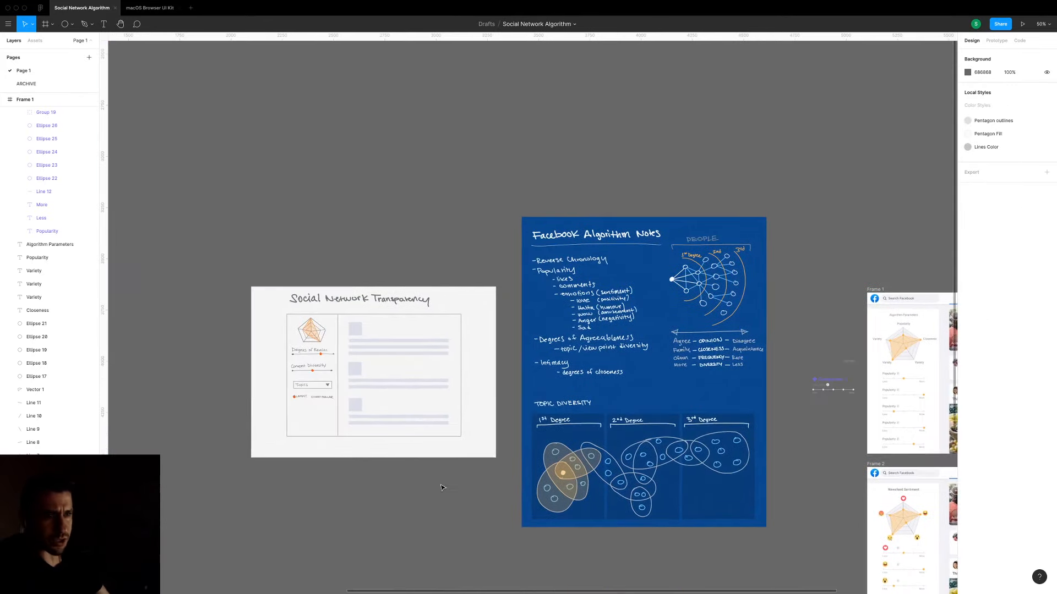
{"action": "scroll", "coordinate": [325, 370], "scroll_direction": "up", "scroll_amount": 10}
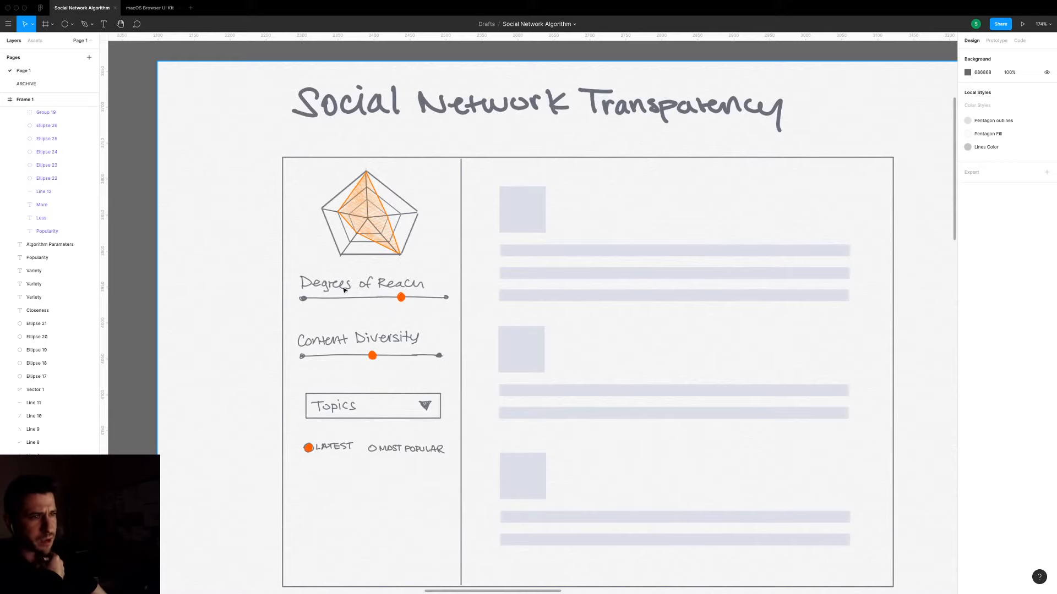
{"action": "scroll", "coordinate": [526, 366], "scroll_direction": "down", "scroll_amount": 5}
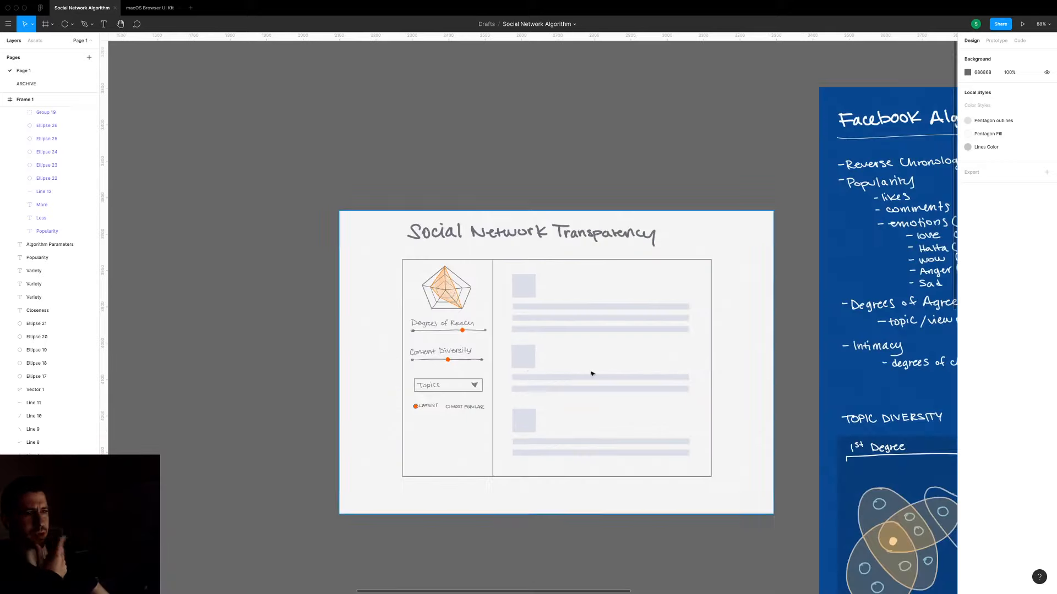
Nudge the second frame's radar chart and its five reaction icons up together, closer to the Newsfeed Sentiment title.
{"action": "left_click_drag", "start_coordinate": [592, 373], "coordinate": [264, 333]}
{"action": "left_click_drag", "start_coordinate": [808, 348], "coordinate": [421, 337]}
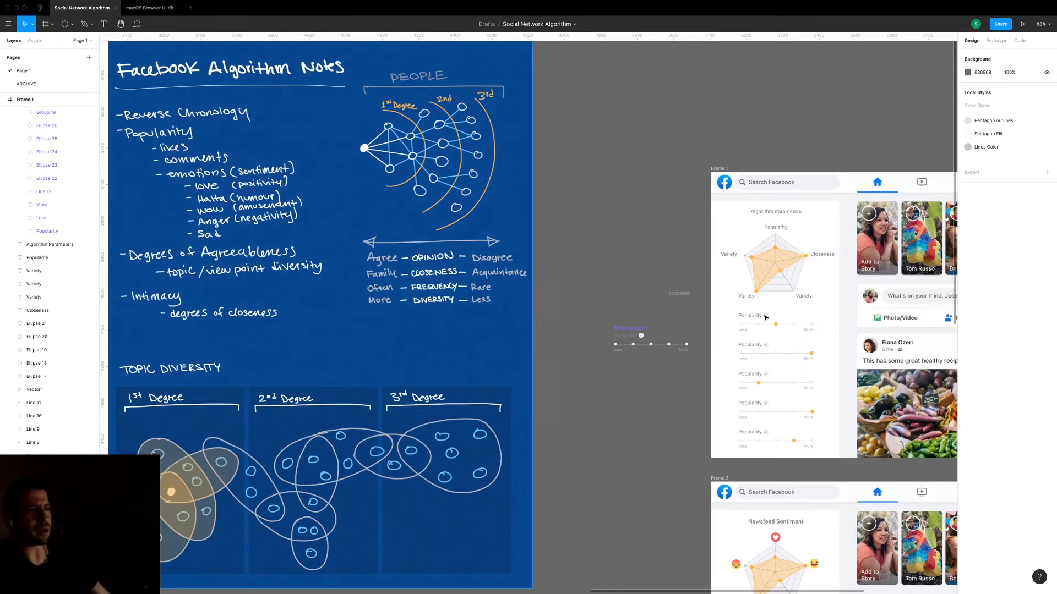
{"action": "left_click_drag", "start_coordinate": [693, 306], "coordinate": [533, 295]}
{"action": "scroll", "coordinate": [383, 237], "scroll_direction": "right", "scroll_amount": 2}
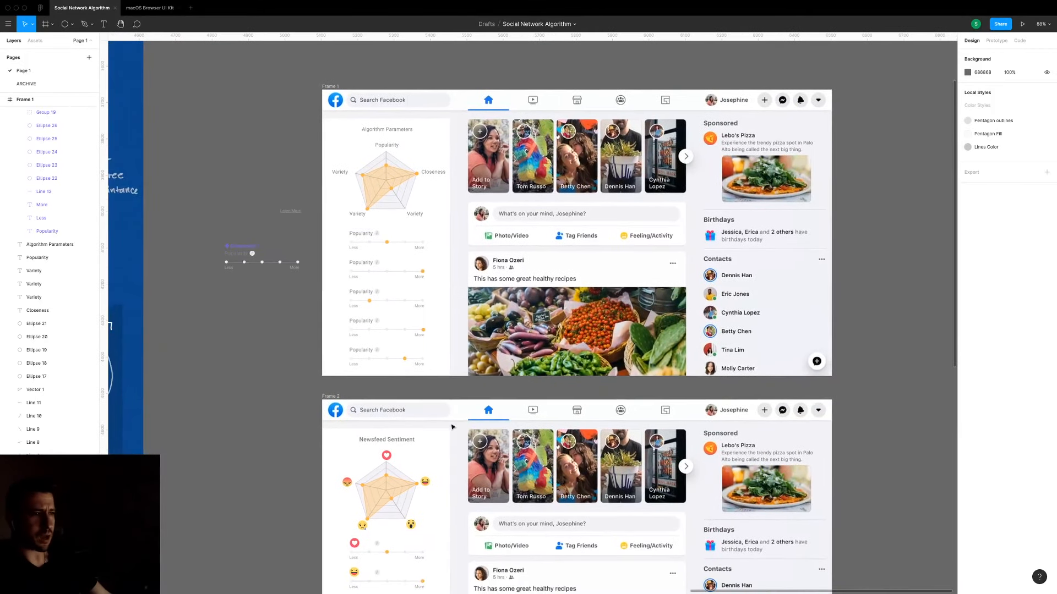
{"action": "scroll", "coordinate": [451, 344], "scroll_direction": "down", "scroll_amount": 5}
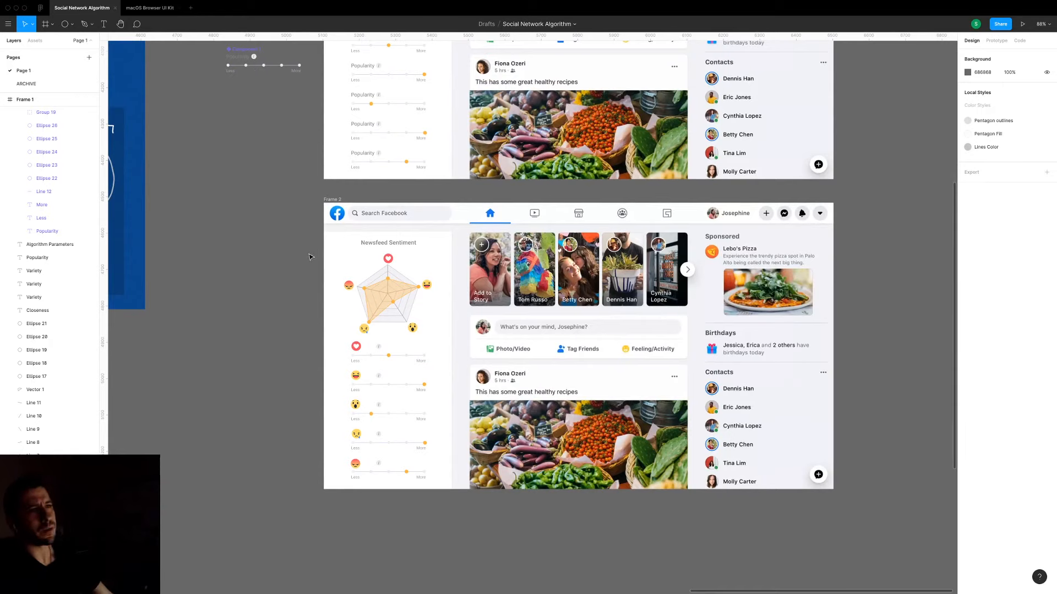
{"action": "left_click_drag", "start_coordinate": [309, 254], "coordinate": [431, 317]}
{"action": "key", "text": "shift+Up"}
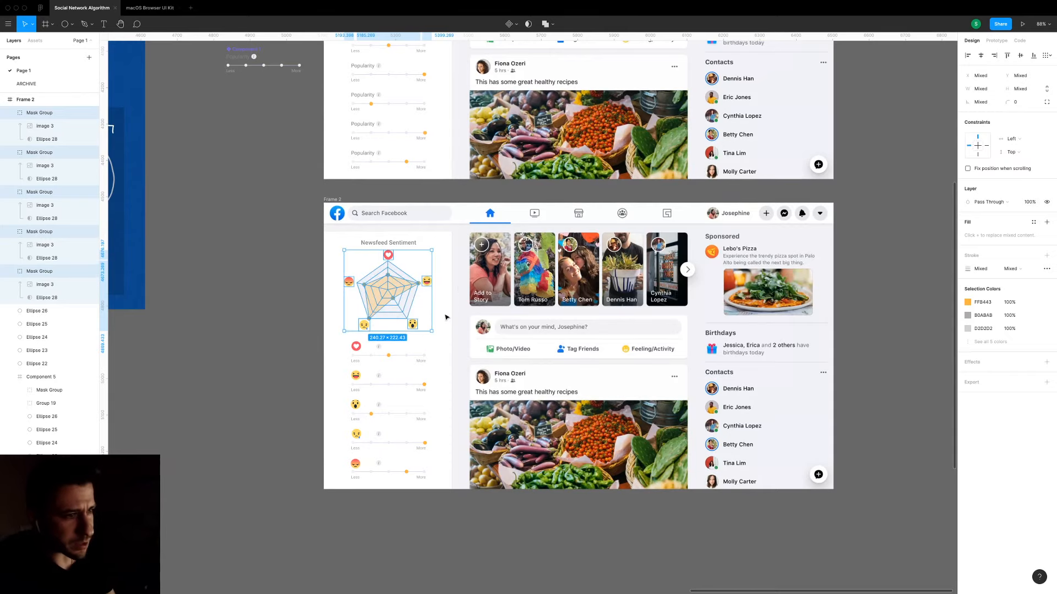
{"action": "key", "text": "Escape"}
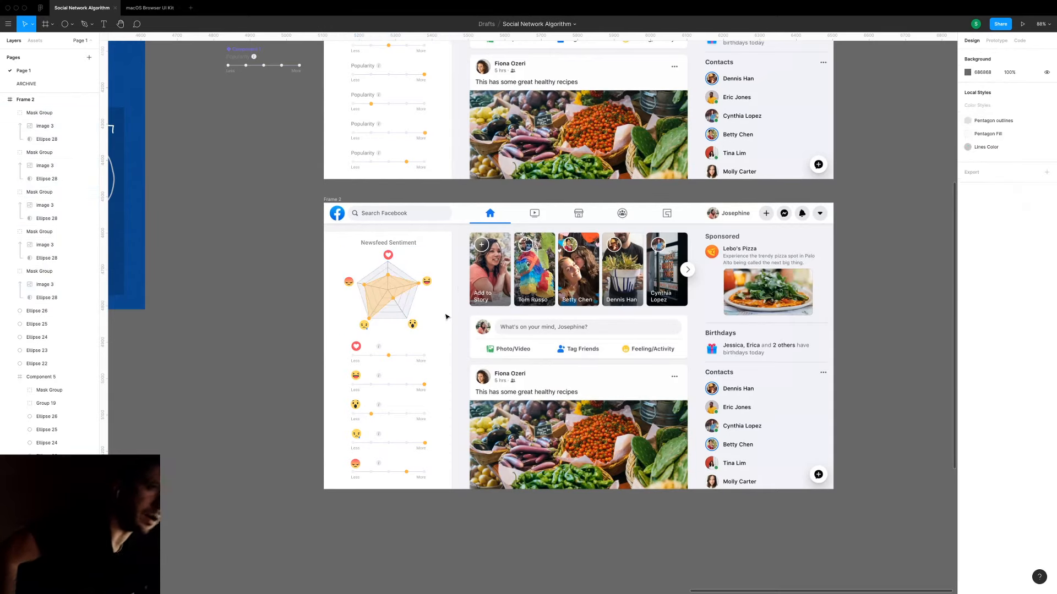
{"action": "scroll", "coordinate": [298, 311], "scroll_direction": "up", "scroll_amount": 3}
{"action": "scroll", "coordinate": [298, 311], "scroll_direction": "up", "scroll_amount": 2}
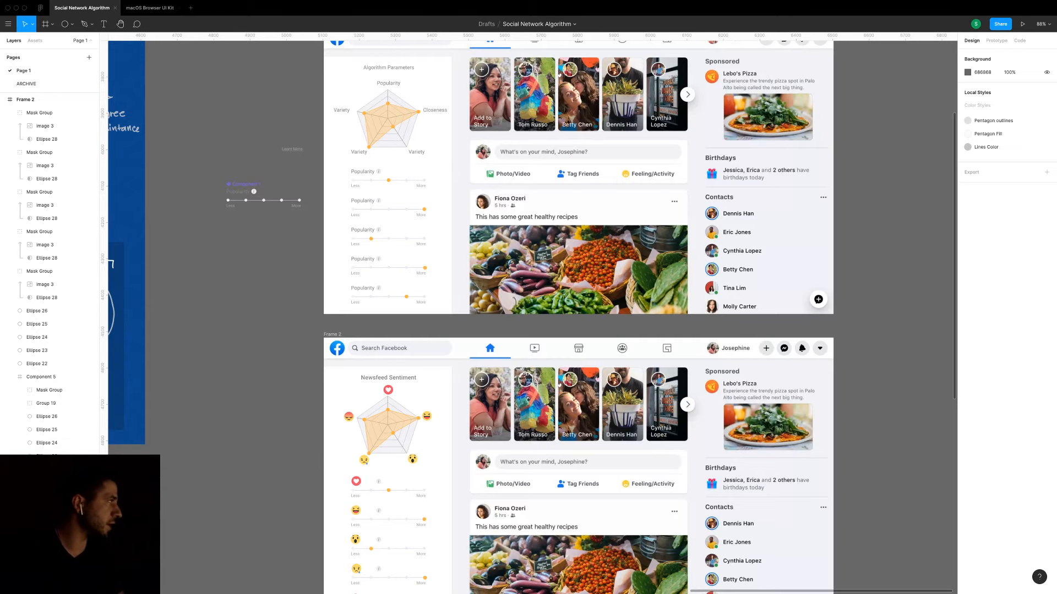
{"action": "scroll", "coordinate": [425, 281], "scroll_direction": "up", "scroll_amount": 1}
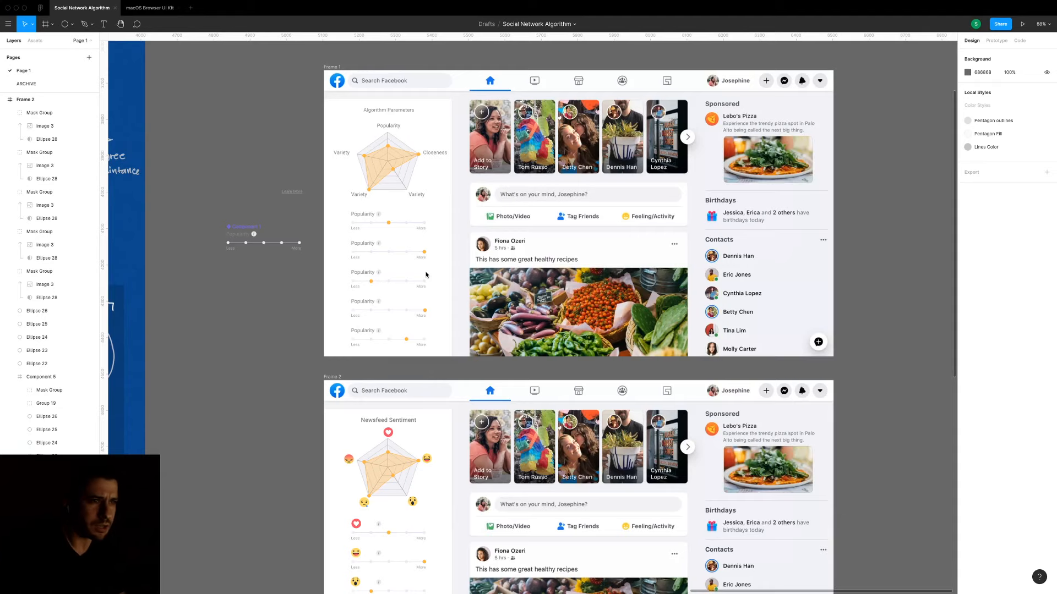
{"action": "scroll", "coordinate": [410, 199], "scroll_direction": "left", "scroll_amount": 1}
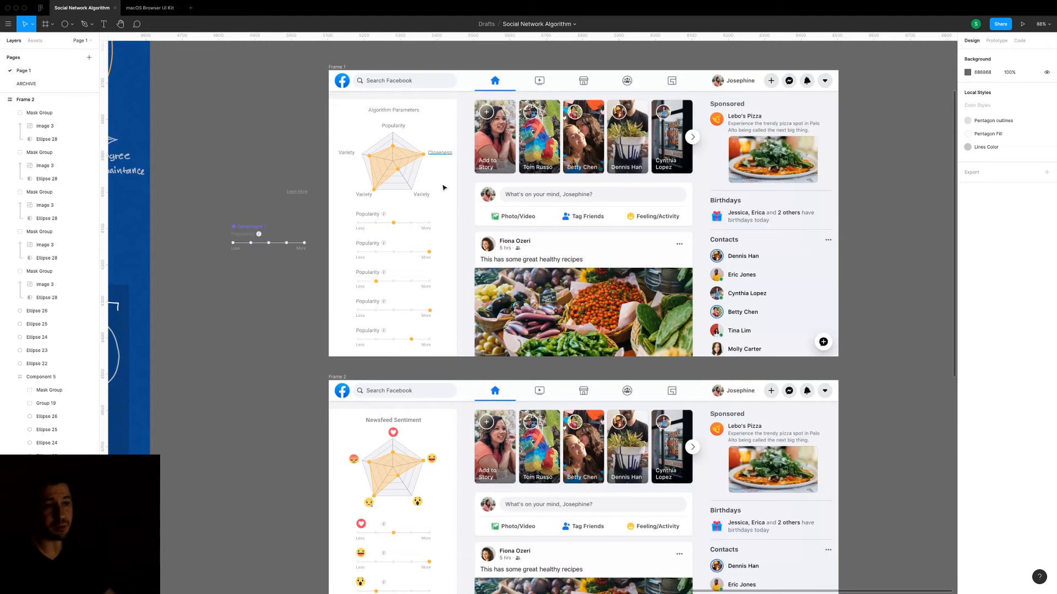
{"action": "scroll", "coordinate": [390, 330], "scroll_direction": "down", "scroll_amount": 3}
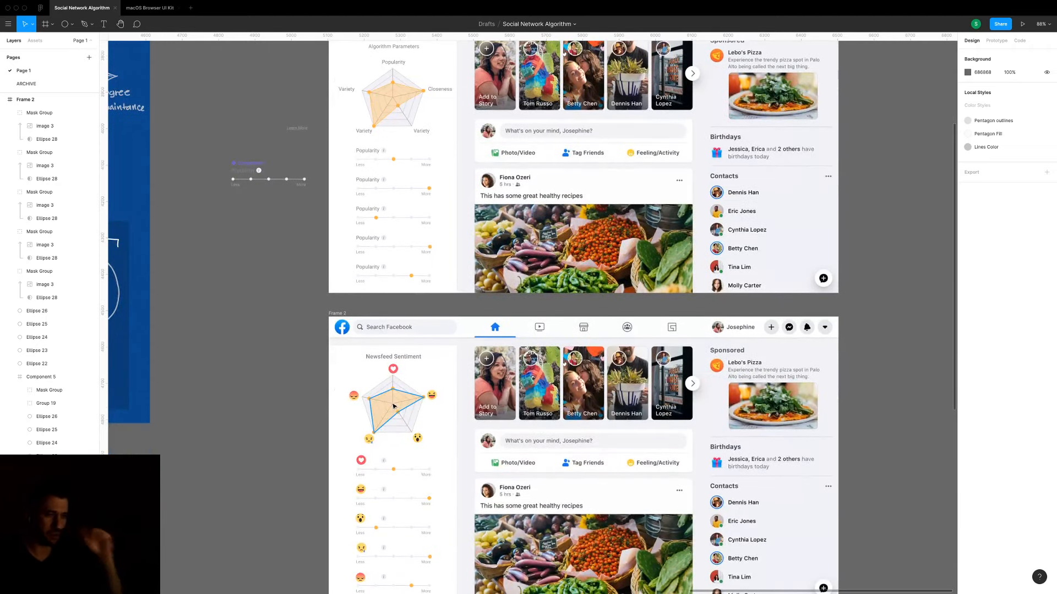
{"action": "scroll", "coordinate": [394, 406], "scroll_direction": "down", "scroll_amount": 3}
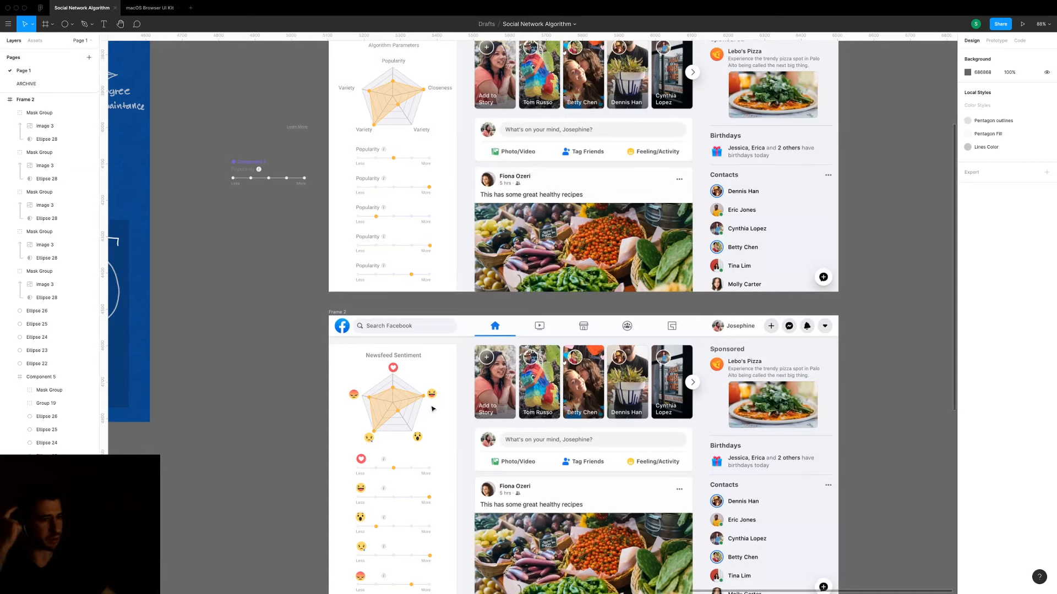
{"action": "scroll", "coordinate": [425, 374], "scroll_direction": "up", "scroll_amount": 5}
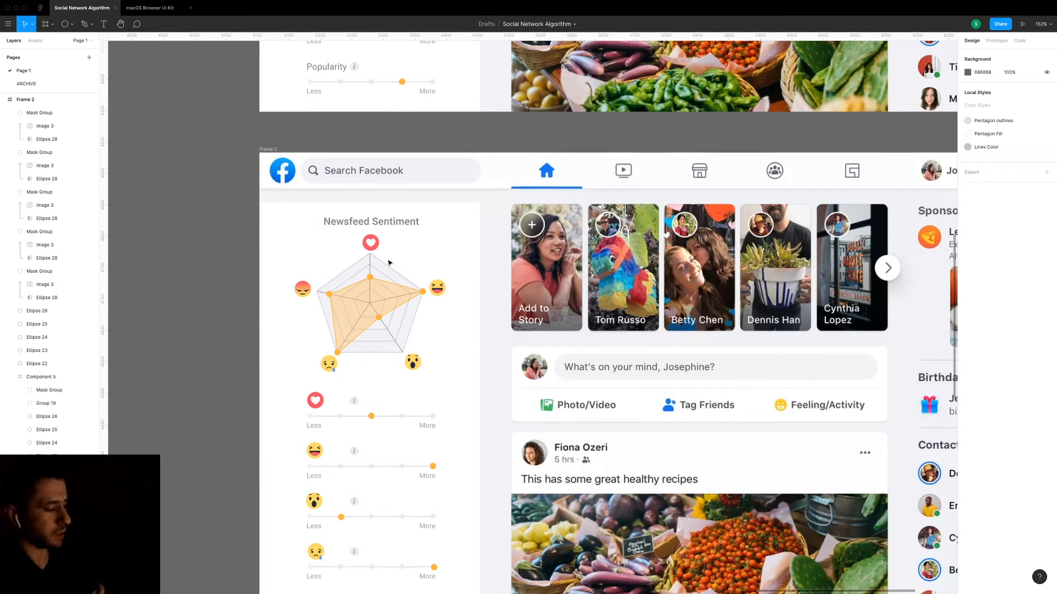
{"action": "key", "text": "XF86AudioMute"}
{"action": "key", "text": "XF86AudioRaiseVolume"}
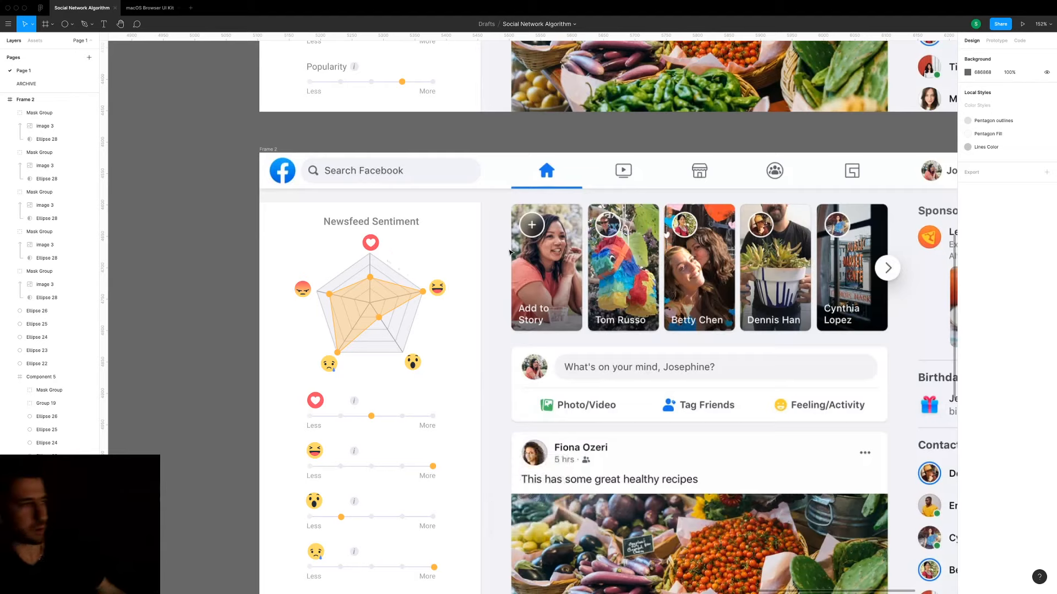
{"action": "key", "text": "XF86AudioRaiseVolume"}
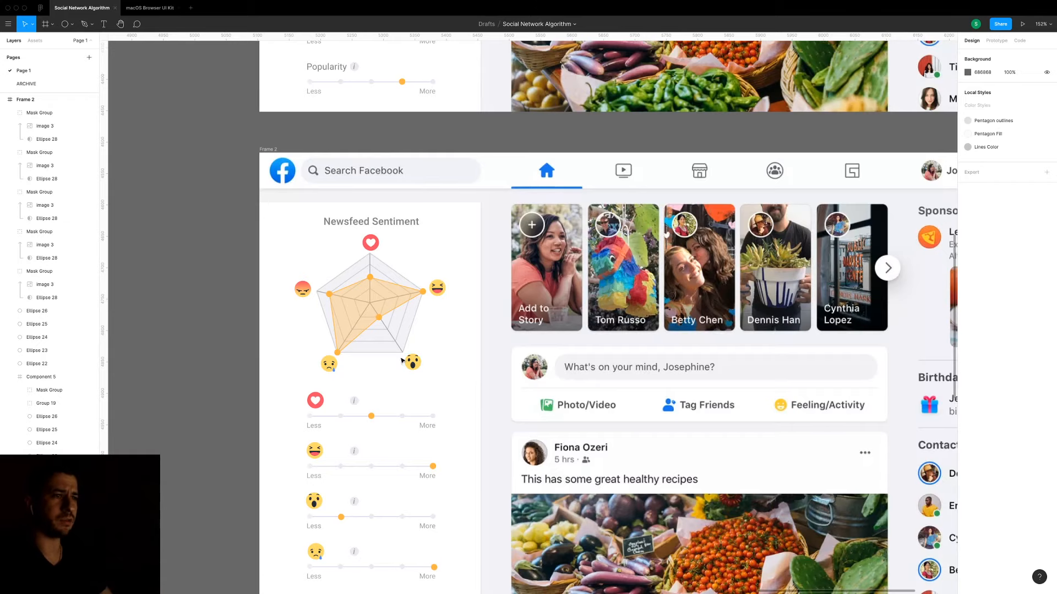
{"action": "left_click", "coordinate": [423, 291]}
{"action": "left_click", "coordinate": [370, 277], "text": "shift"}
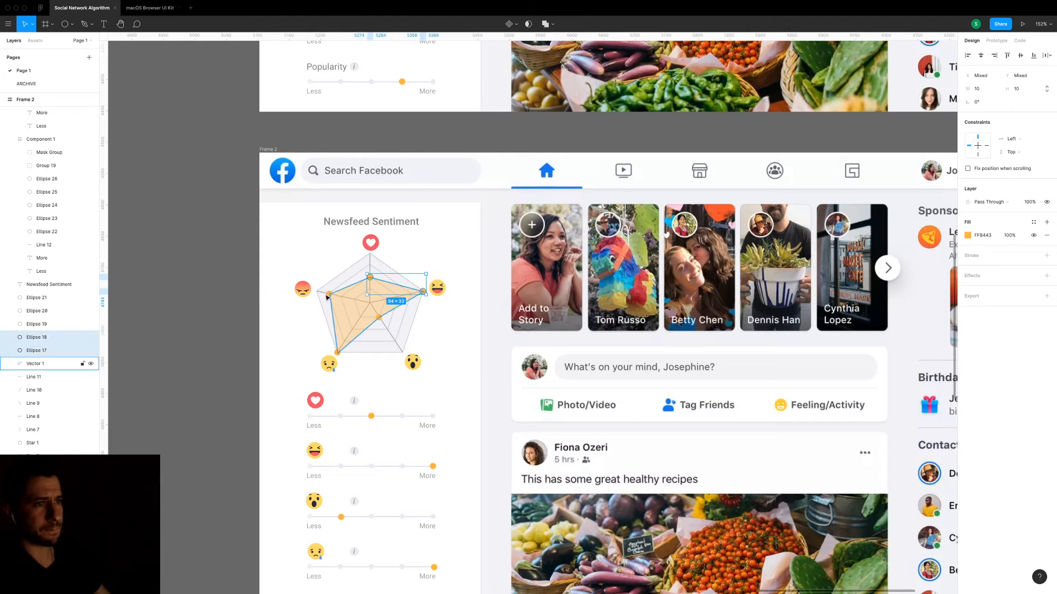
{"action": "left_click", "coordinate": [329, 295], "text": "shift"}
{"action": "left_click", "coordinate": [340, 355], "text": "shift"}
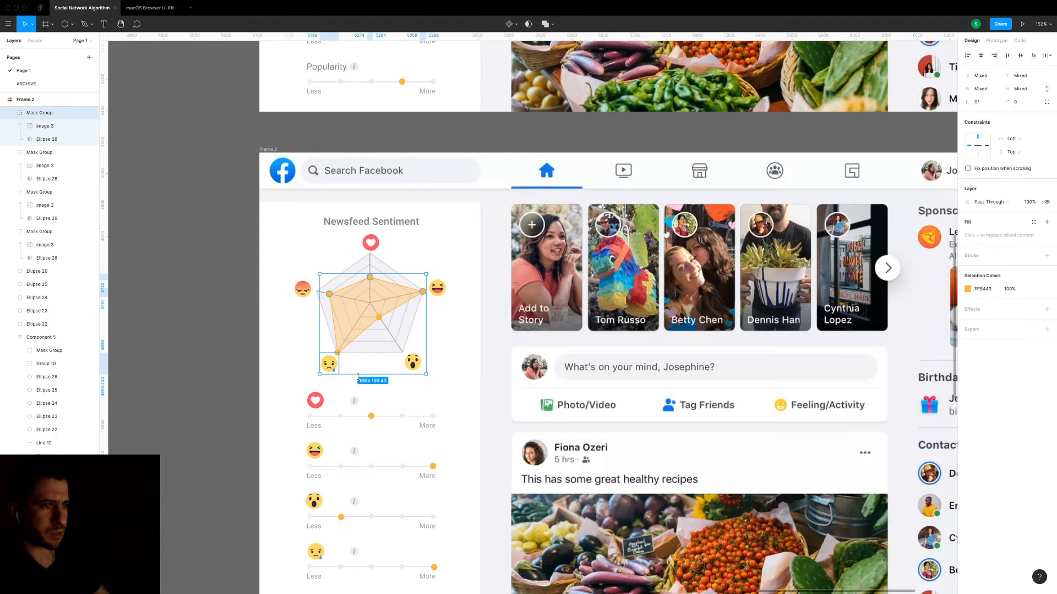
{"action": "scroll", "coordinate": [345, 378], "scroll_direction": "up", "scroll_amount": 5}
{"action": "key", "text": "Escape"}
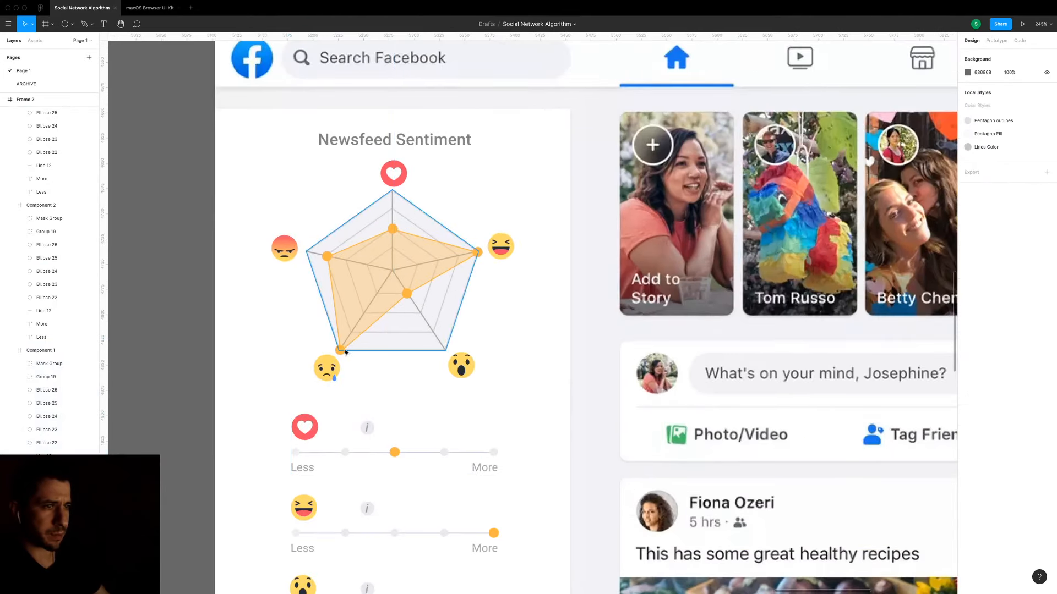
Recolour all five data-point dots on the Newsfeed Sentiment radar chart with the blue sampled from the Facebook home icon.
{"action": "left_click", "coordinate": [341, 350]}
{"action": "left_click", "coordinate": [407, 294], "text": "shift"}
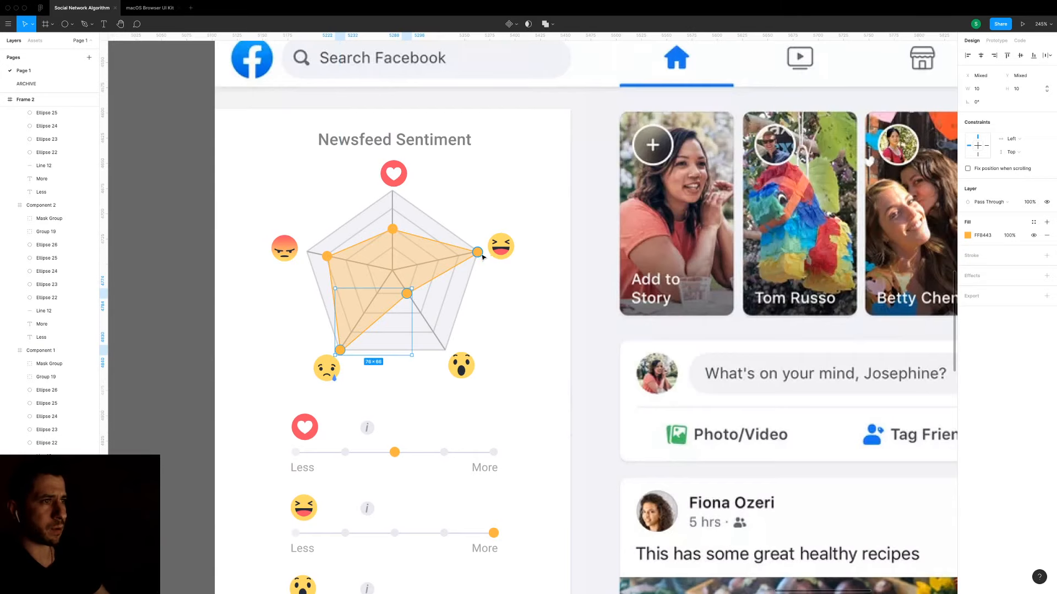
{"action": "left_click", "coordinate": [478, 252], "text": "shift"}
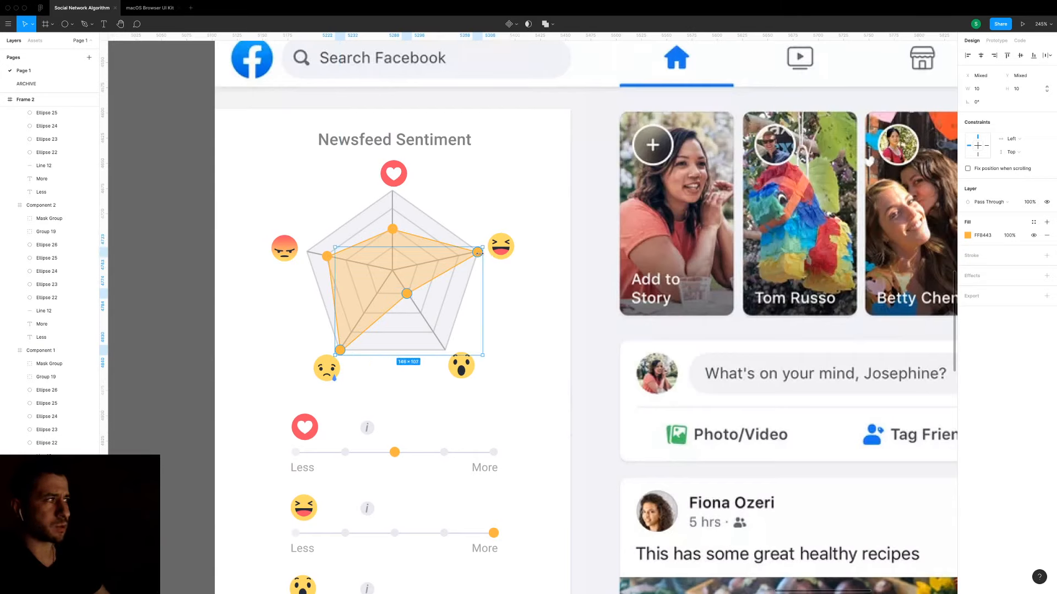
{"action": "left_click", "coordinate": [393, 229], "text": "shift"}
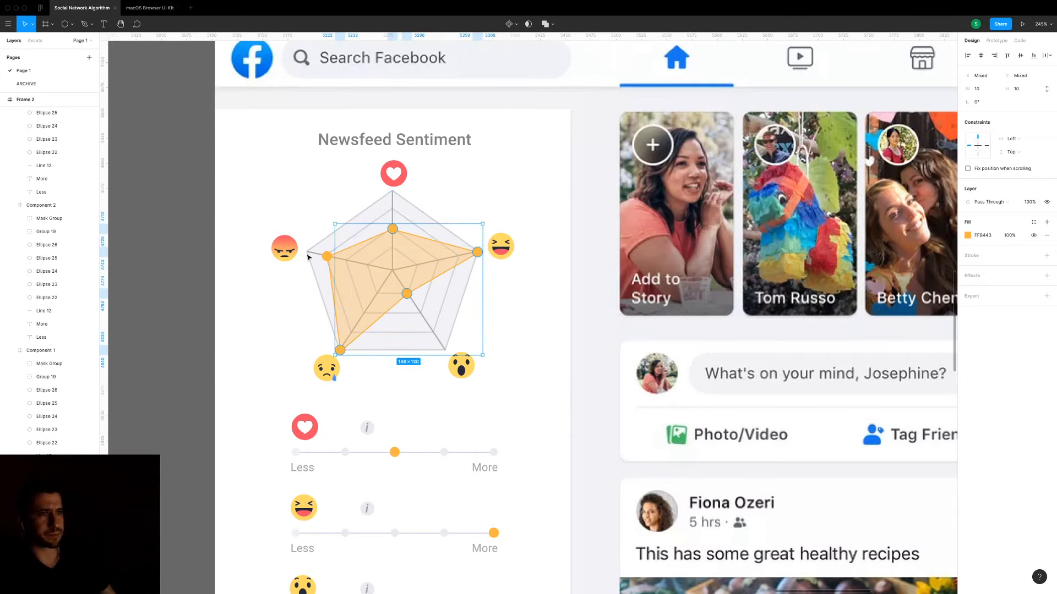
{"action": "left_click", "coordinate": [326, 257], "text": "shift"}
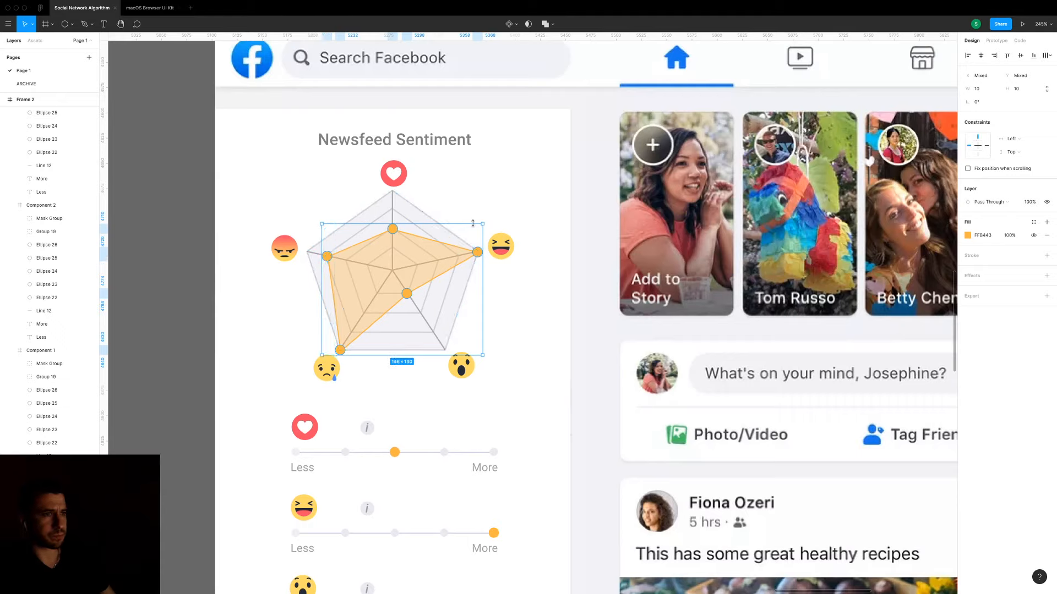
{"action": "key", "text": "i"}
{"action": "left_click", "coordinate": [688, 56]}
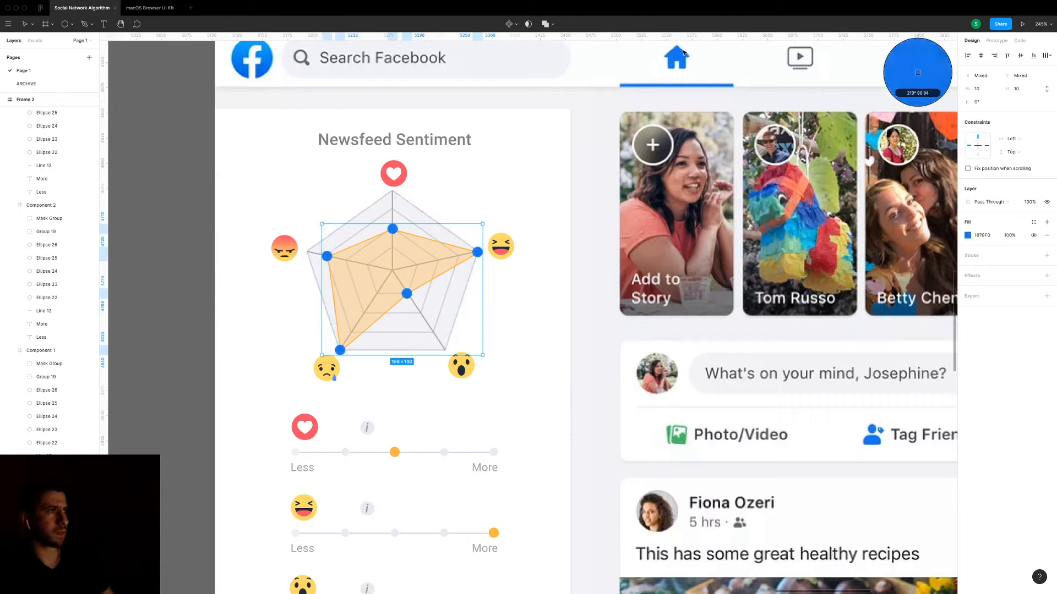
Fill the radar chart's orange data polygon with the blue sampled from the Facebook home icon.
{"action": "left_click", "coordinate": [456, 250]}
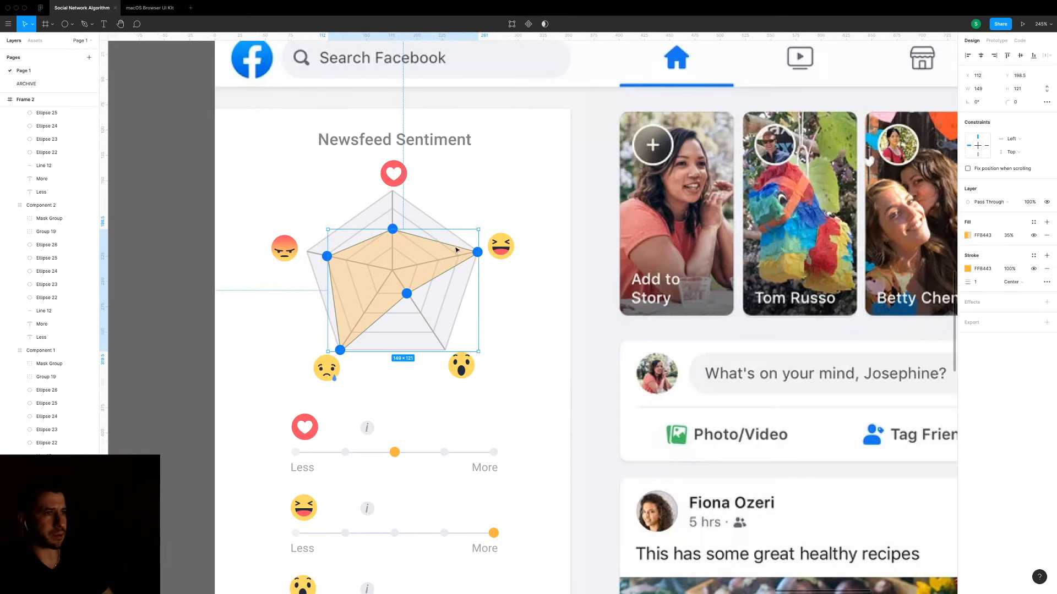
{"action": "key", "text": "i"}
{"action": "left_click", "coordinate": [688, 53]}
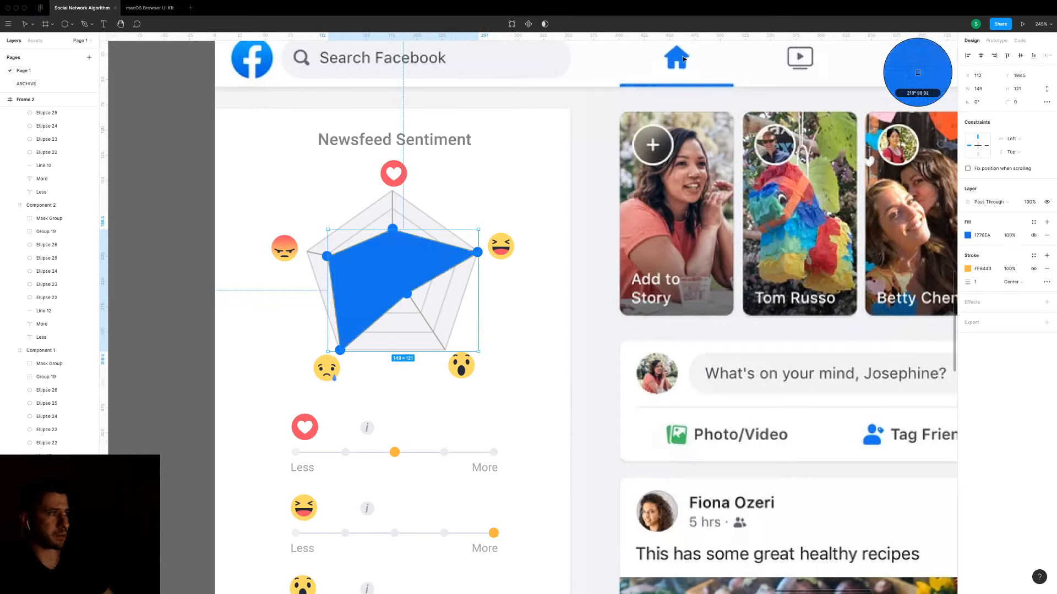
Recolour the radar chart polygon's orange stroke with the blue sampled from the Facebook home icon.
{"action": "left_click", "coordinate": [968, 270]}
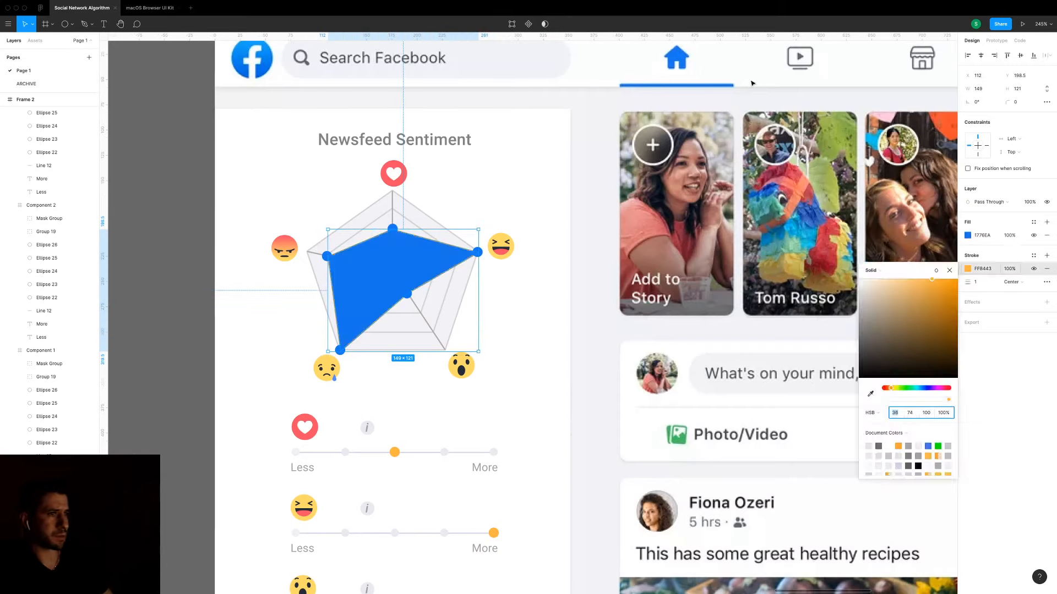
{"action": "key", "text": "i"}
{"action": "left_click", "coordinate": [681, 57]}
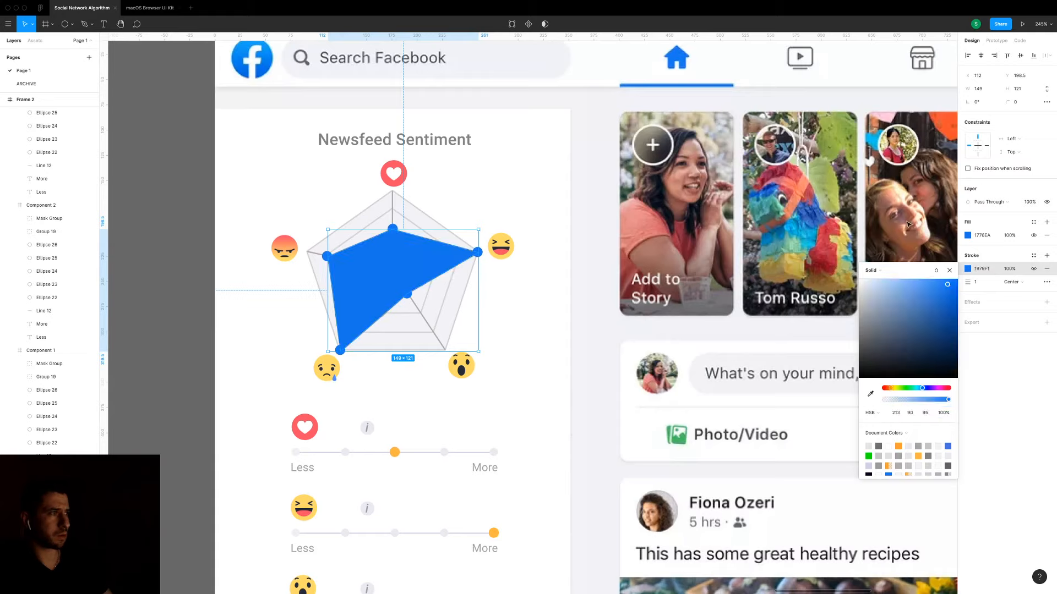
Set the radar chart polygon's fill opacity to 45%.
{"action": "left_click", "coordinate": [1010, 236]}
{"action": "type", "text": "15"}
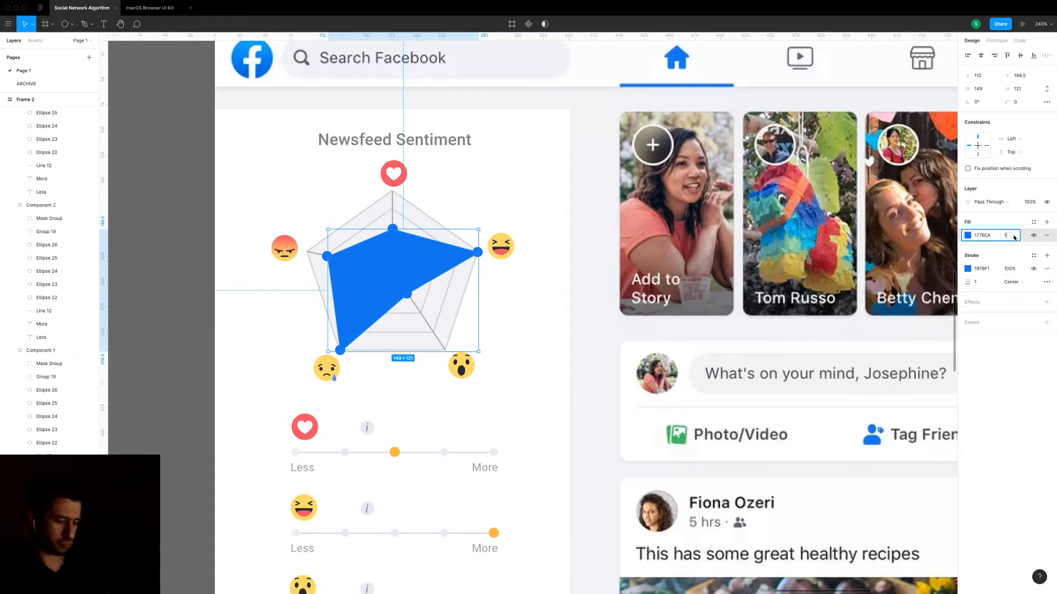
{"action": "key", "text": "Return"}
{"action": "left_click", "coordinate": [1014, 236]}
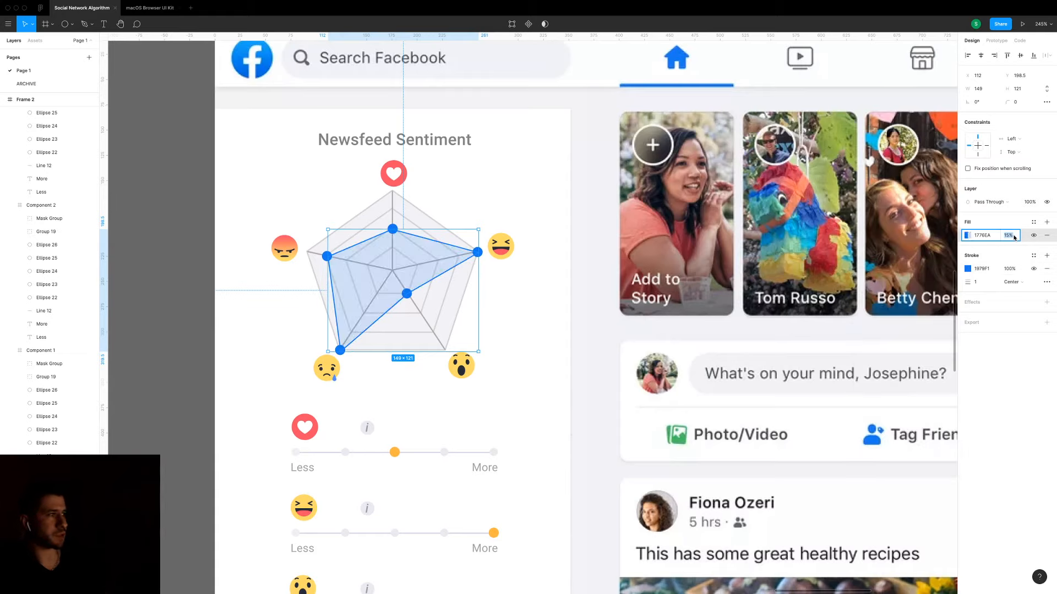
{"action": "key", "text": "shift+Up"}
{"action": "key", "text": "shift+Up"}
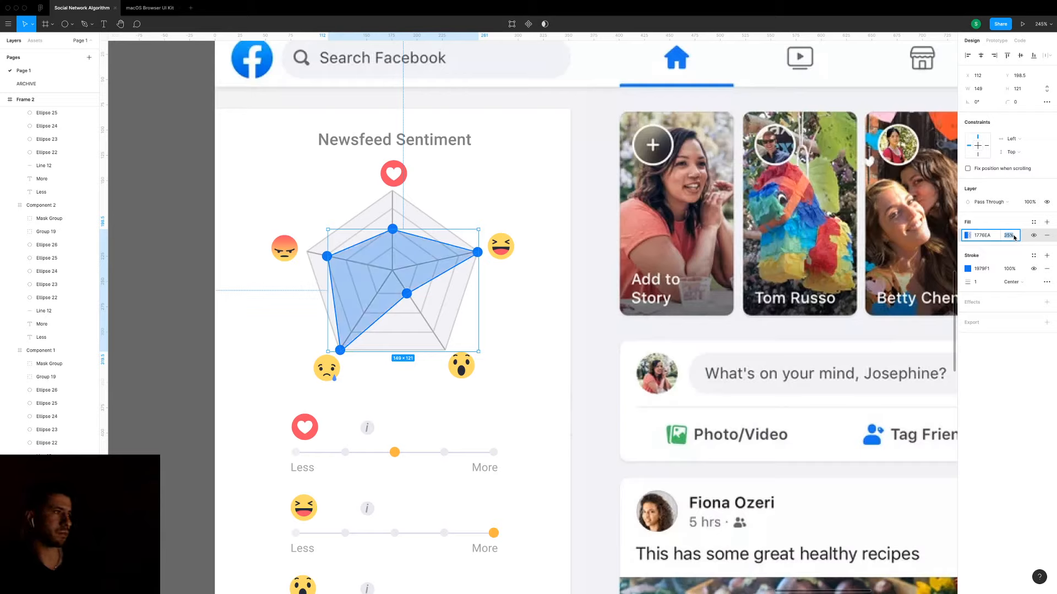
{"action": "key", "text": "shift+Up"}
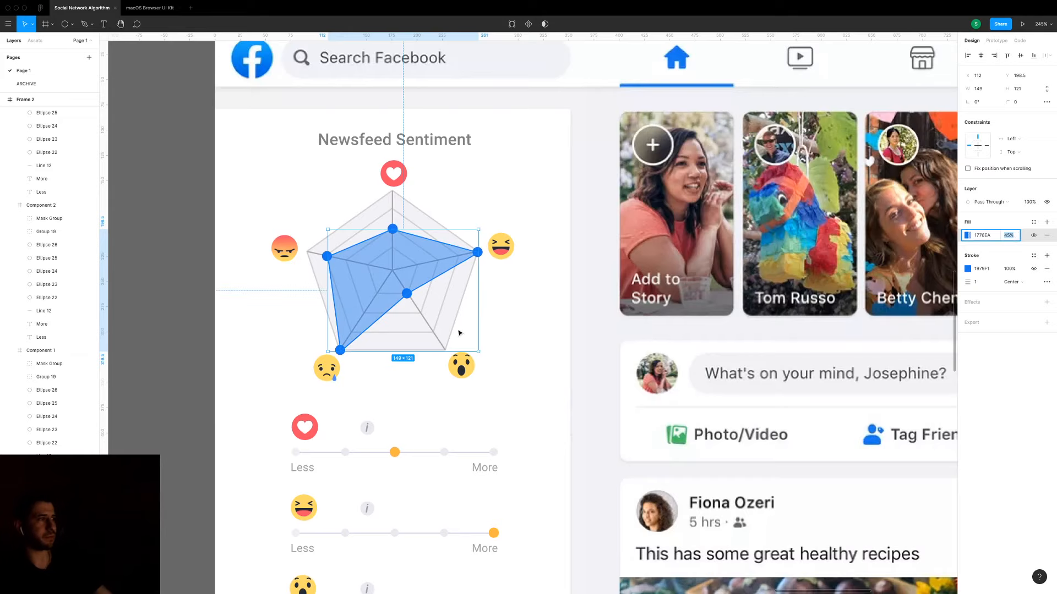
{"action": "left_click", "coordinate": [147, 282]}
{"action": "scroll", "coordinate": [148, 282], "scroll_direction": "down", "scroll_amount": 2}
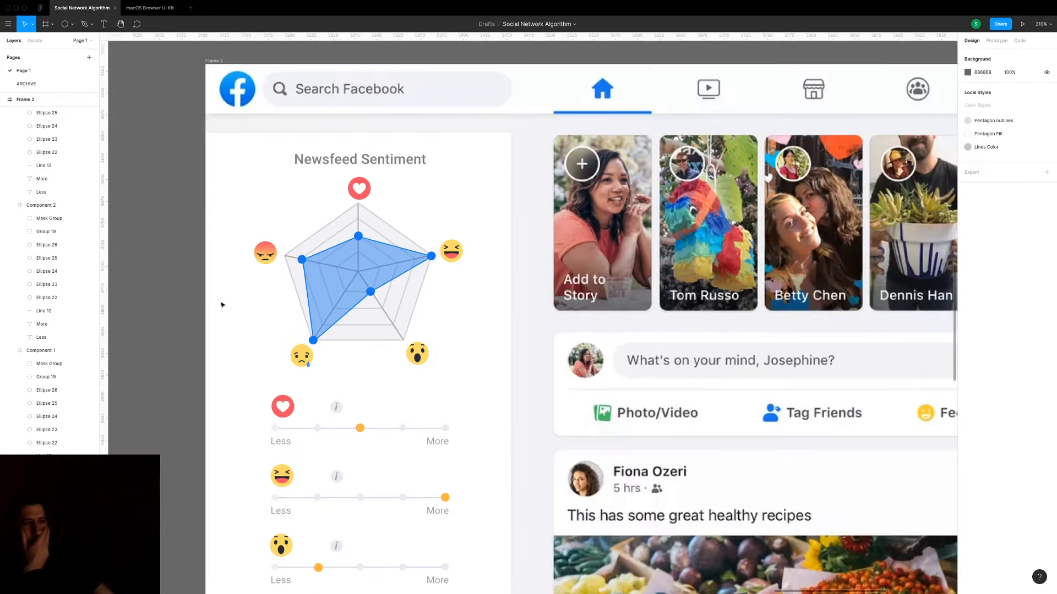
Move the blue dot on the surprised-face axis of the radar chart to X 186, Y 258.
{"action": "scroll", "coordinate": [375, 288], "scroll_direction": "up", "scroll_amount": 5}
{"action": "left_click", "coordinate": [373, 292]}
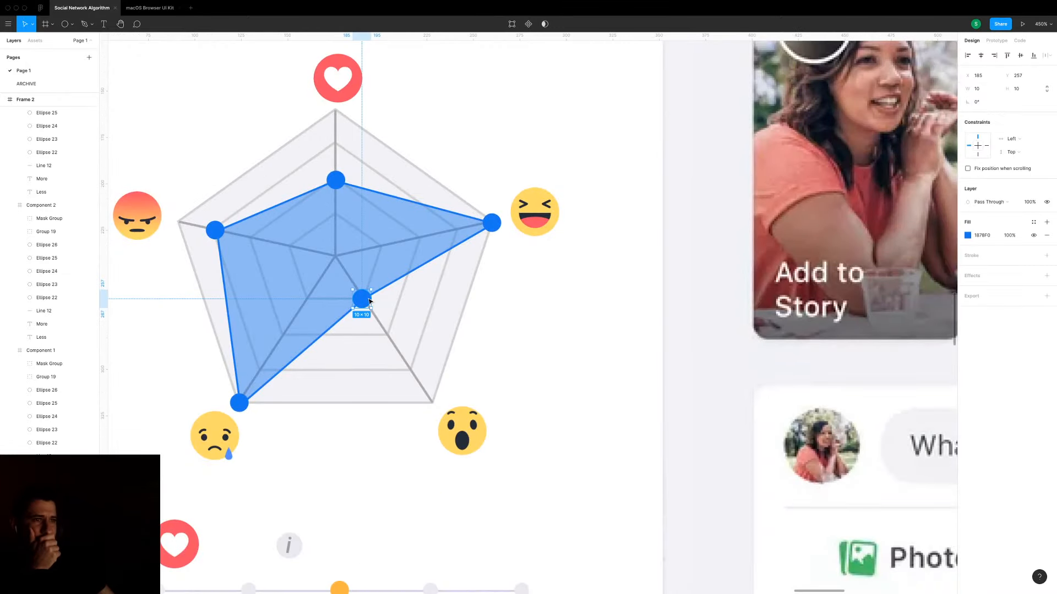
{"action": "scroll", "coordinate": [369, 301], "scroll_direction": "up", "scroll_amount": 2}
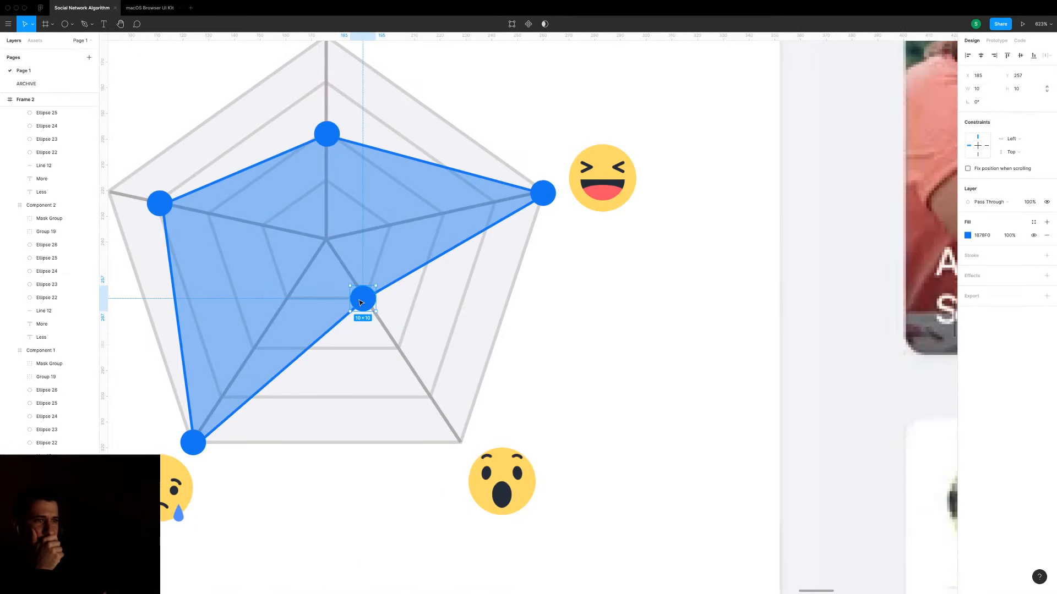
{"action": "left_click_drag", "start_coordinate": [361, 302], "coordinate": [361, 303]}
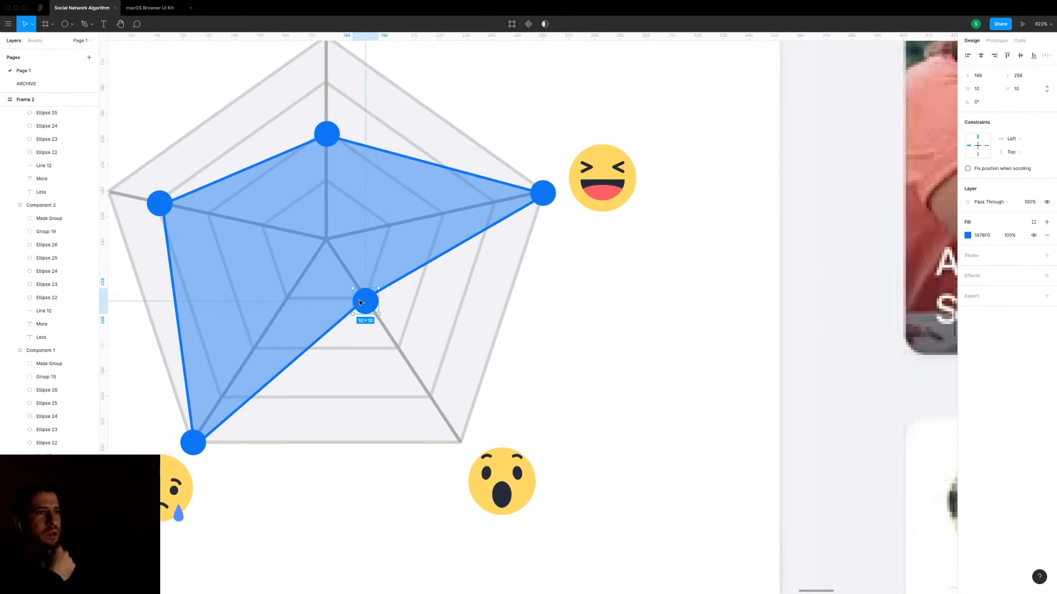
{"action": "left_click", "coordinate": [683, 350]}
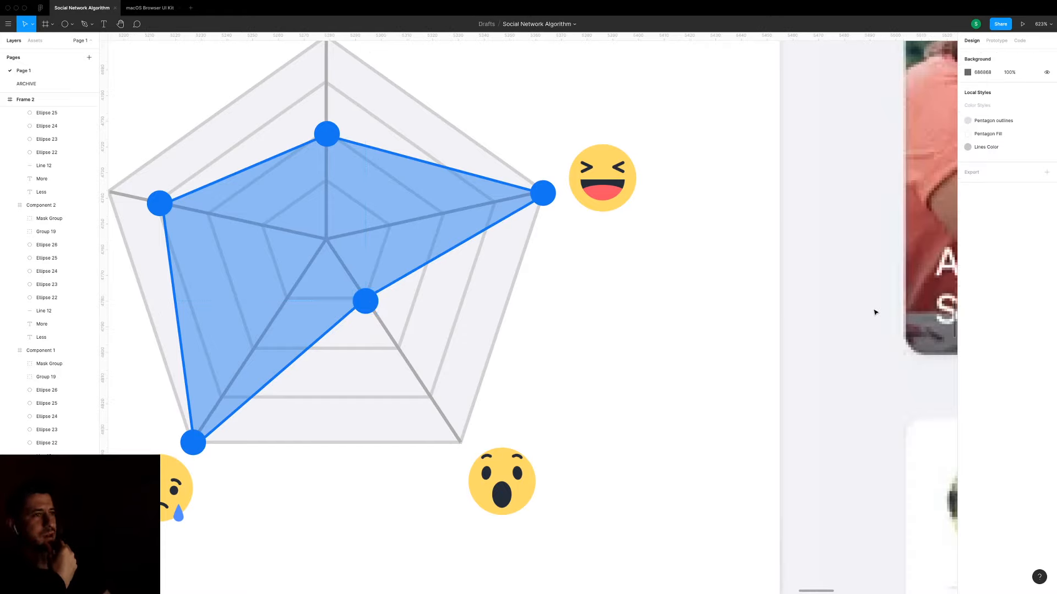
Edit the blue polygon so its sad-face vertex sits at the centre of that corner's dot.
{"action": "scroll", "coordinate": [875, 312], "scroll_direction": "down", "scroll_amount": 3}
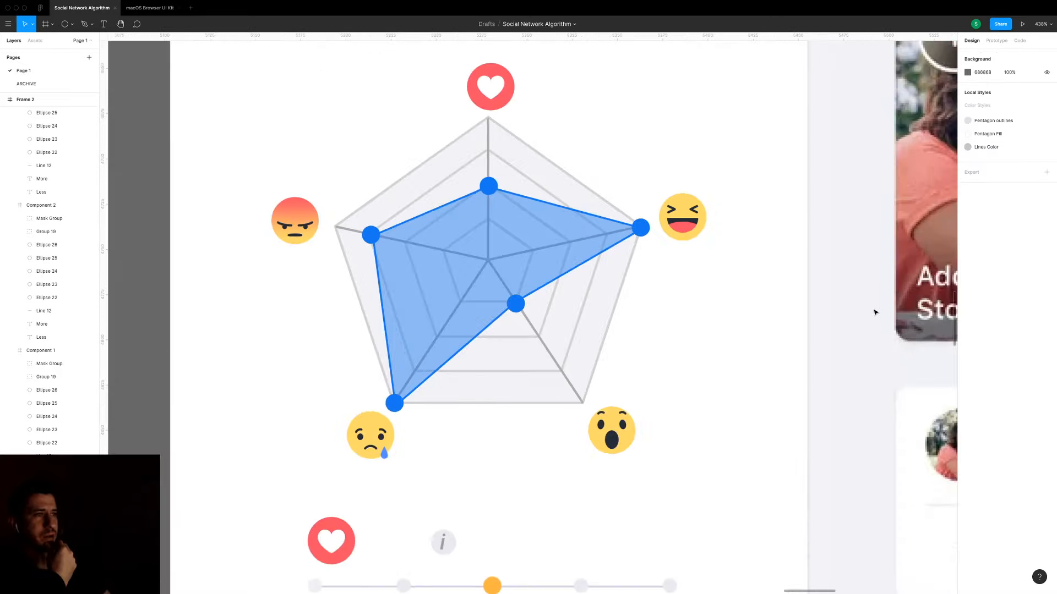
{"action": "left_click", "coordinate": [400, 402]}
{"action": "scroll", "coordinate": [400, 402], "scroll_direction": "up", "scroll_amount": 3}
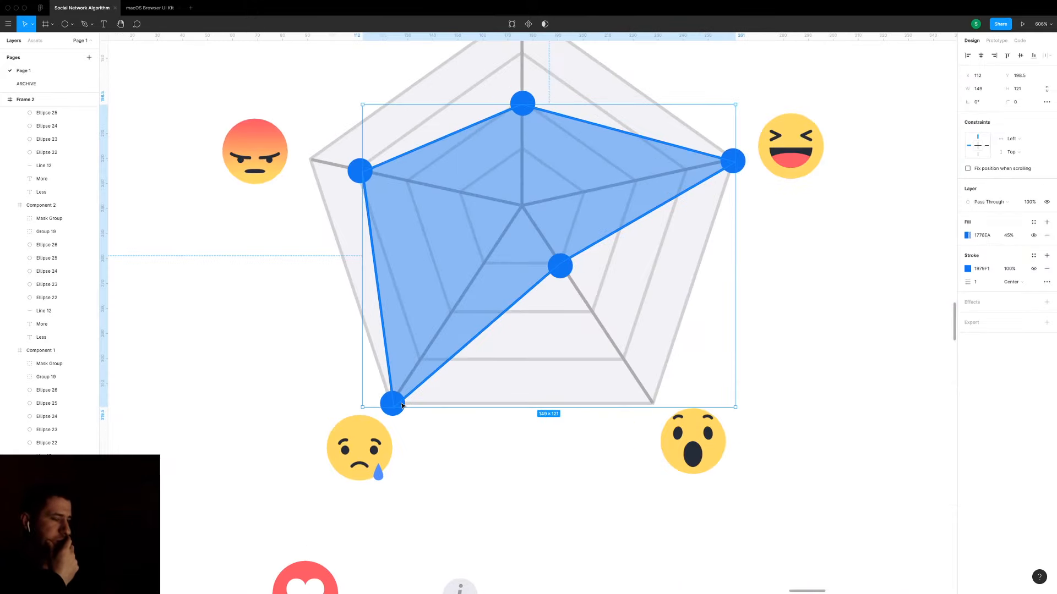
{"action": "double_click", "coordinate": [401, 405]}
{"action": "scroll", "coordinate": [402, 405], "scroll_direction": "up", "scroll_amount": 5}
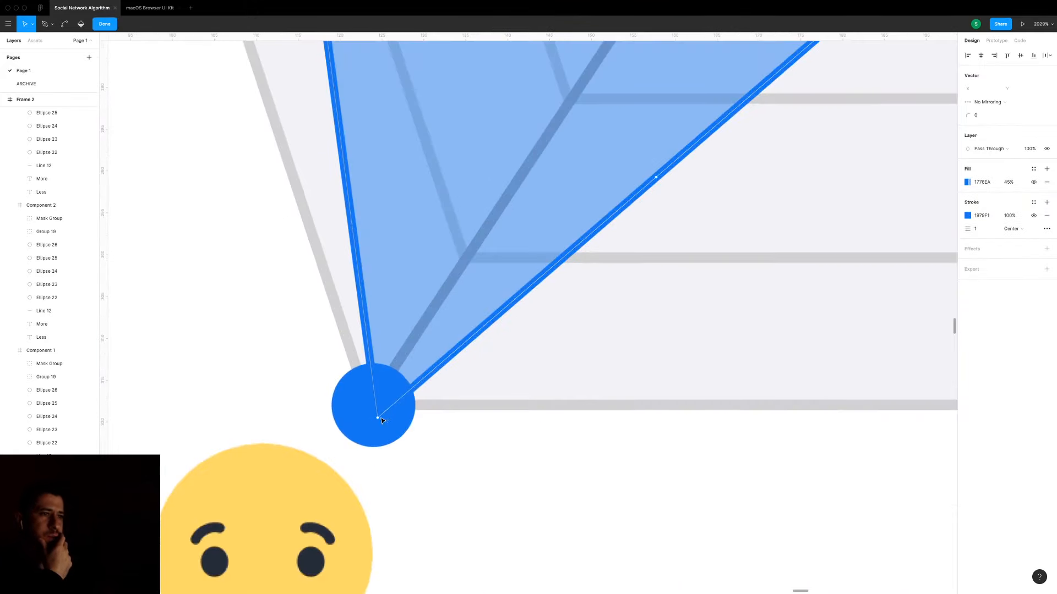
{"action": "left_click_drag", "start_coordinate": [382, 421], "coordinate": [370, 409]}
{"action": "scroll", "coordinate": [251, 392], "scroll_direction": "down", "scroll_amount": 10}
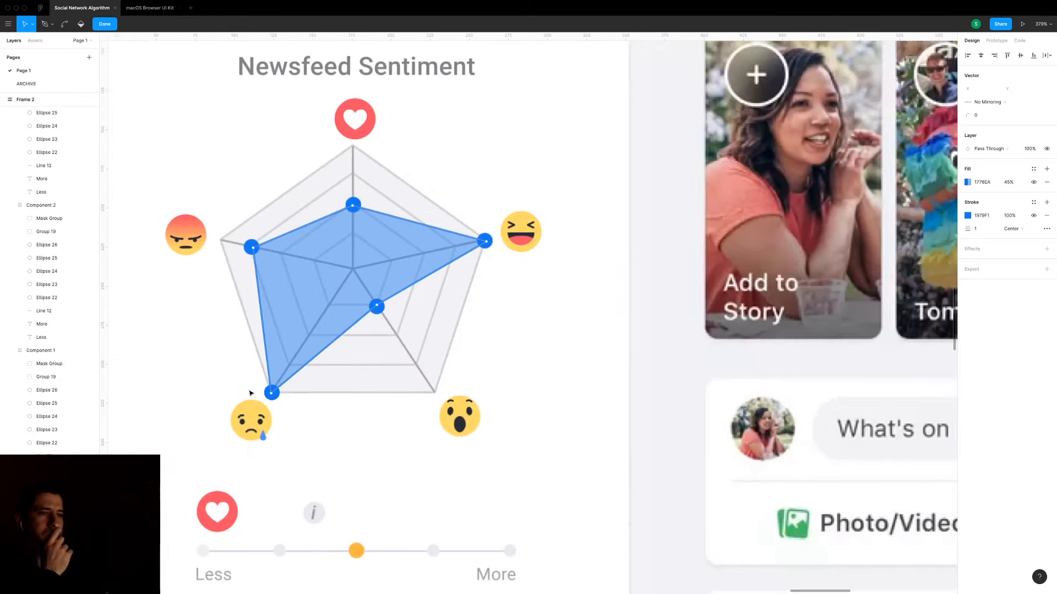
{"action": "scroll", "coordinate": [250, 392], "scroll_direction": "down", "scroll_amount": 3}
{"action": "scroll", "coordinate": [311, 418], "scroll_direction": "down", "scroll_amount": 4}
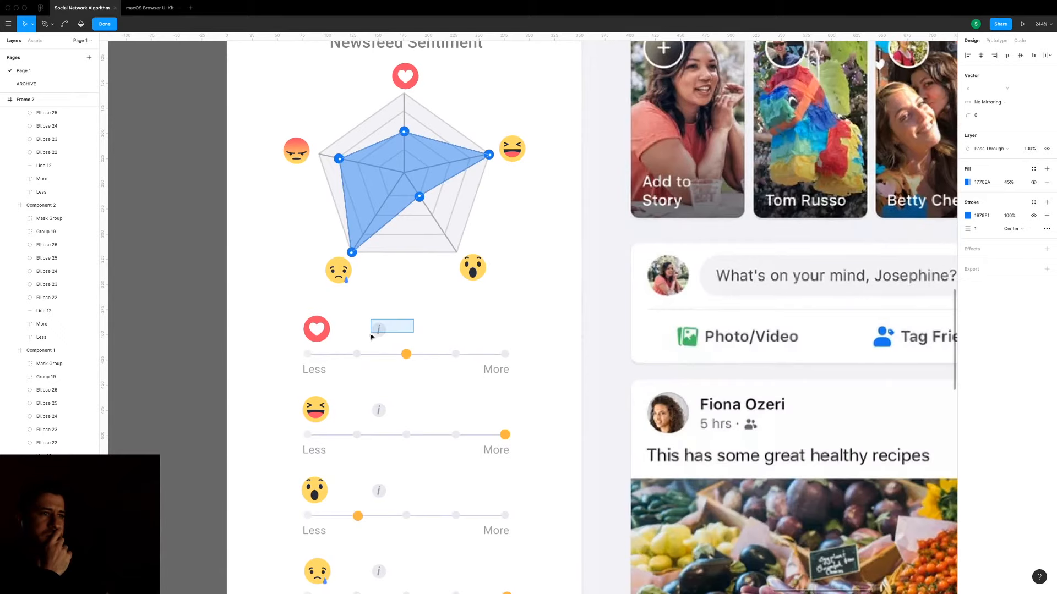
{"action": "scroll", "coordinate": [415, 344], "scroll_direction": "down", "scroll_amount": 2}
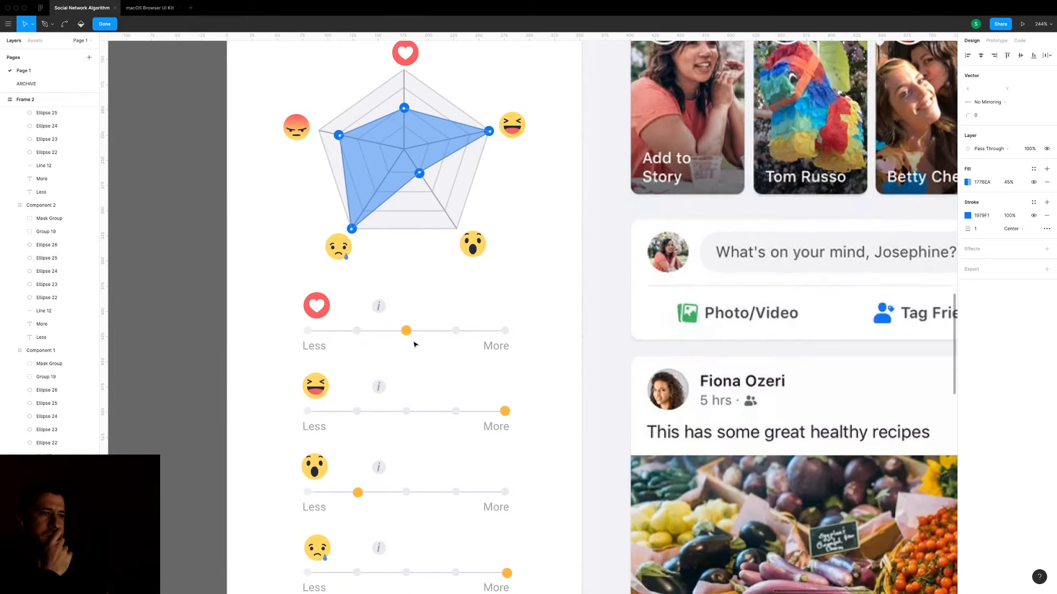
{"action": "scroll", "coordinate": [424, 345], "scroll_direction": "down", "scroll_amount": 10}
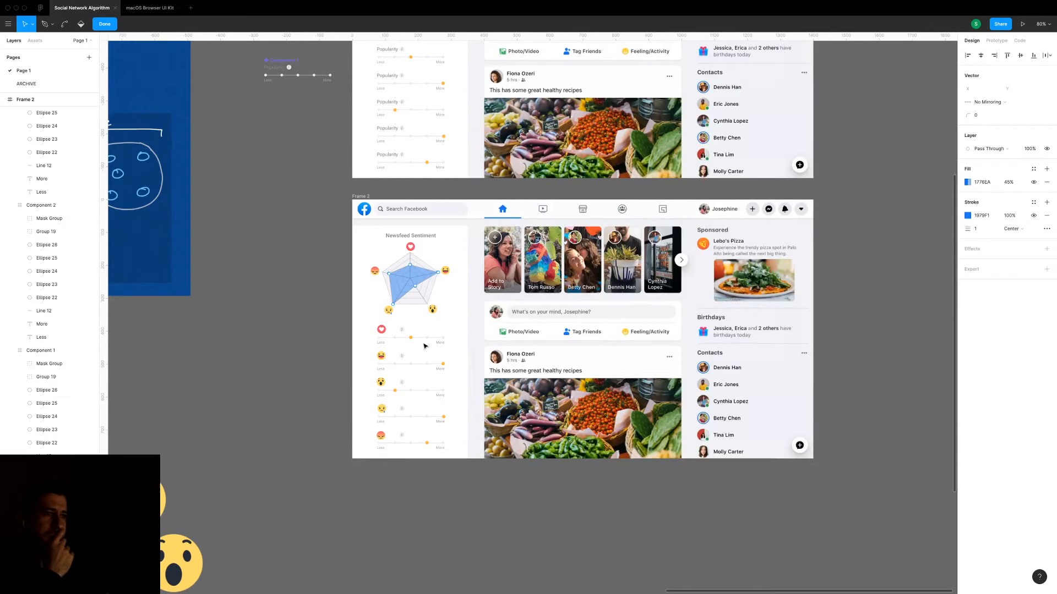
{"action": "key", "text": "Escape"}
Compare the Algorithm Parameters mockup in Frame 1 with the Newsfeed Sentiment mockup in Frame 2, and review Frame 2's layers.
{"action": "left_click", "coordinate": [361, 197]}
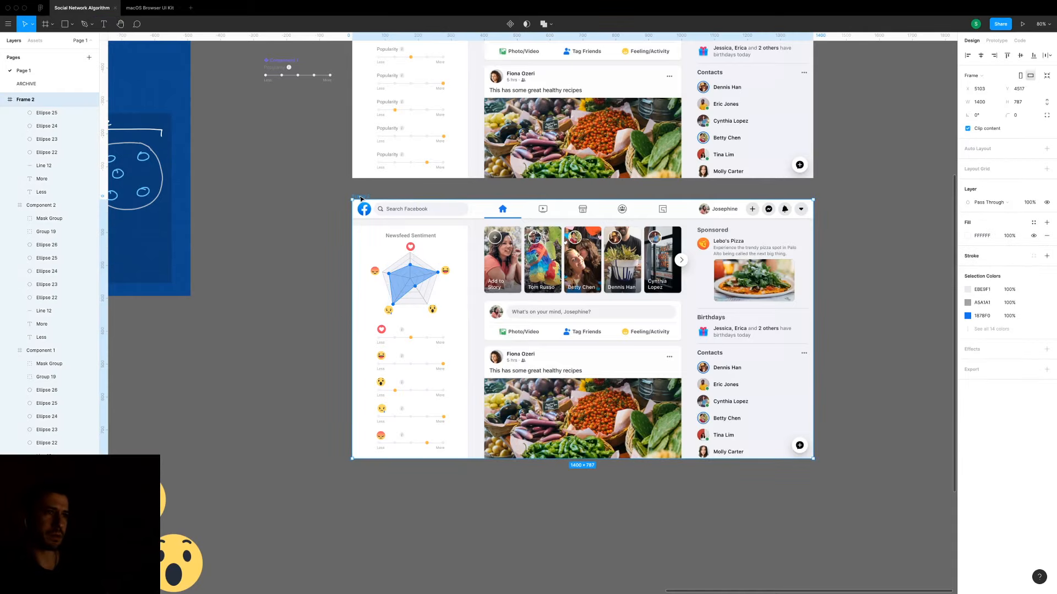
{"action": "left_click", "coordinate": [326, 324]}
{"action": "scroll", "coordinate": [412, 363], "scroll_direction": "up", "scroll_amount": 2}
{"action": "scroll", "coordinate": [411, 363], "scroll_direction": "right", "scroll_amount": 2}
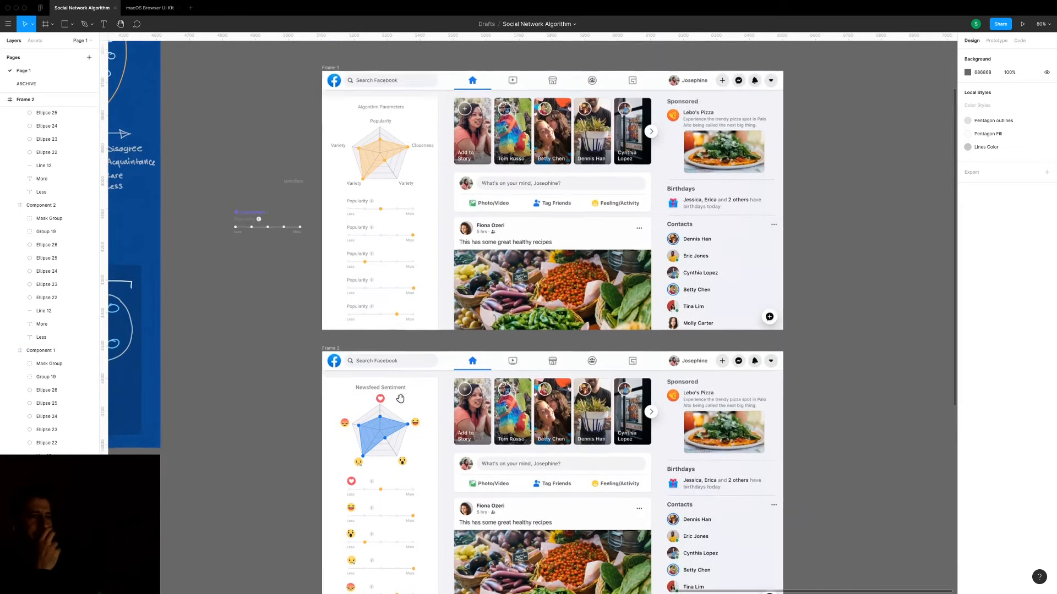
{"action": "scroll", "coordinate": [432, 341], "scroll_direction": "up", "scroll_amount": 4}
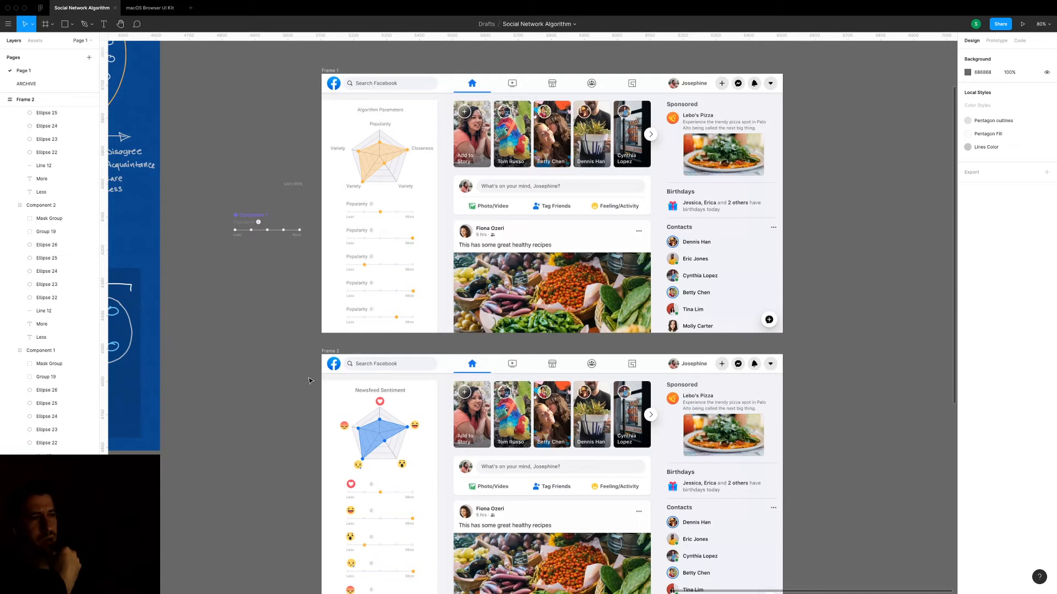
{"action": "scroll", "coordinate": [309, 381], "scroll_direction": "down", "scroll_amount": 3}
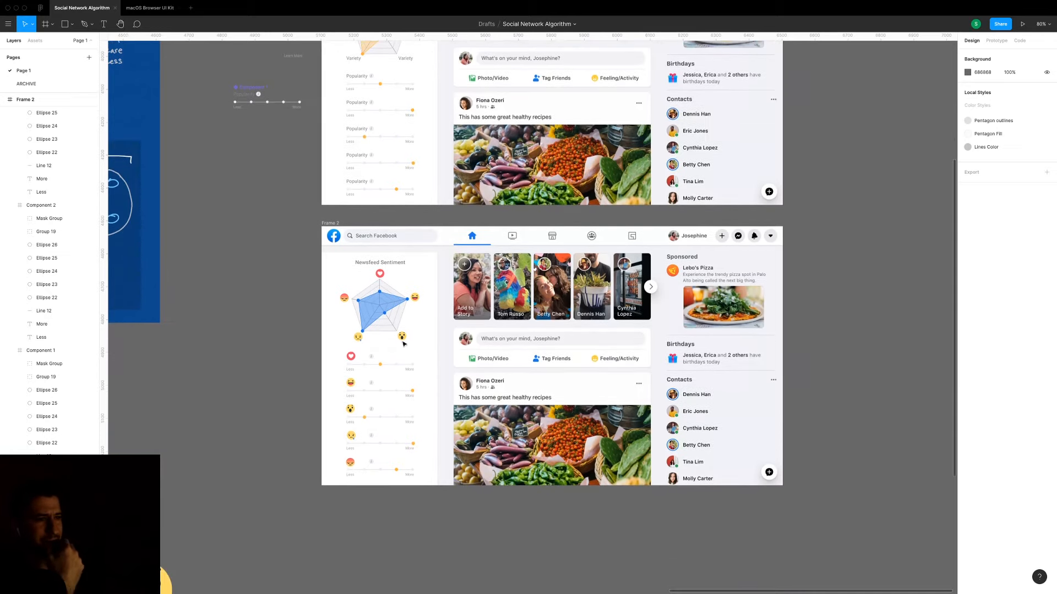
{"action": "left_click", "coordinate": [340, 225]}
{"action": "left_click", "coordinate": [340, 223]}
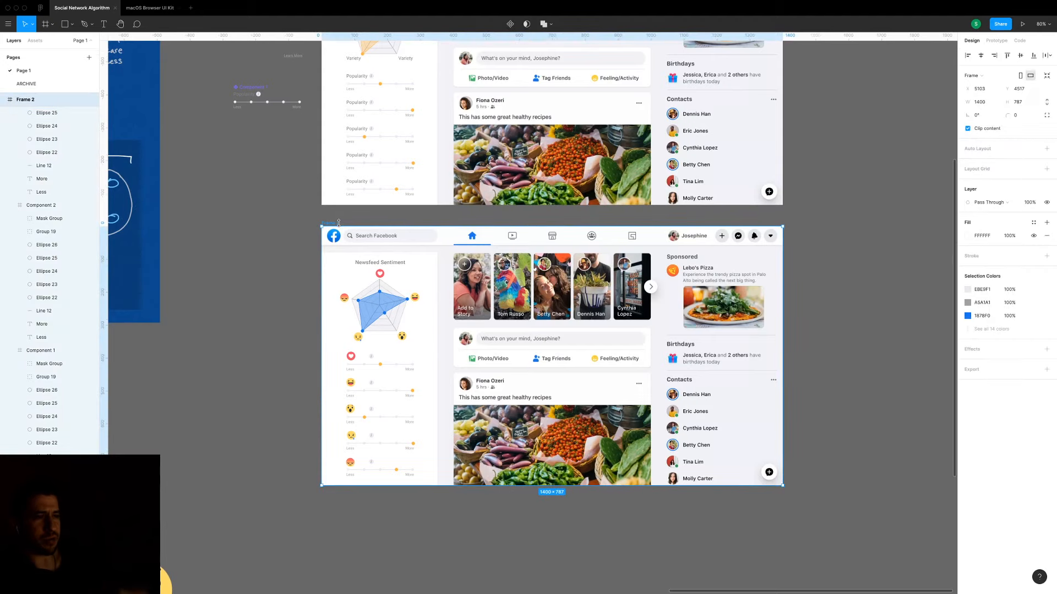
{"action": "left_click", "coordinate": [270, 286]}
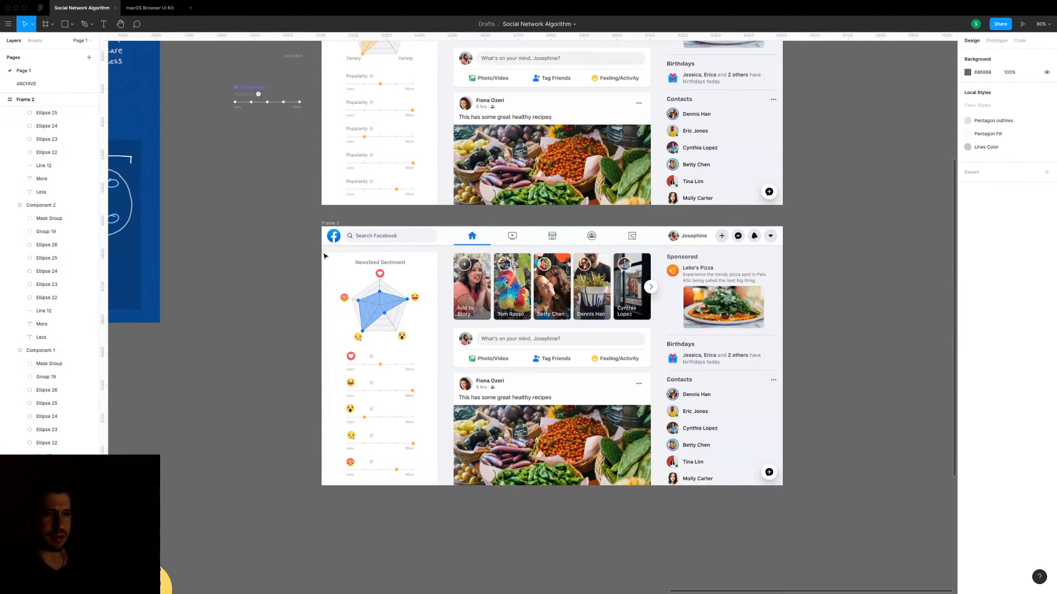
{"action": "left_click", "coordinate": [329, 224]}
{"action": "scroll", "coordinate": [83, 165], "scroll_direction": "down", "scroll_amount": 10}
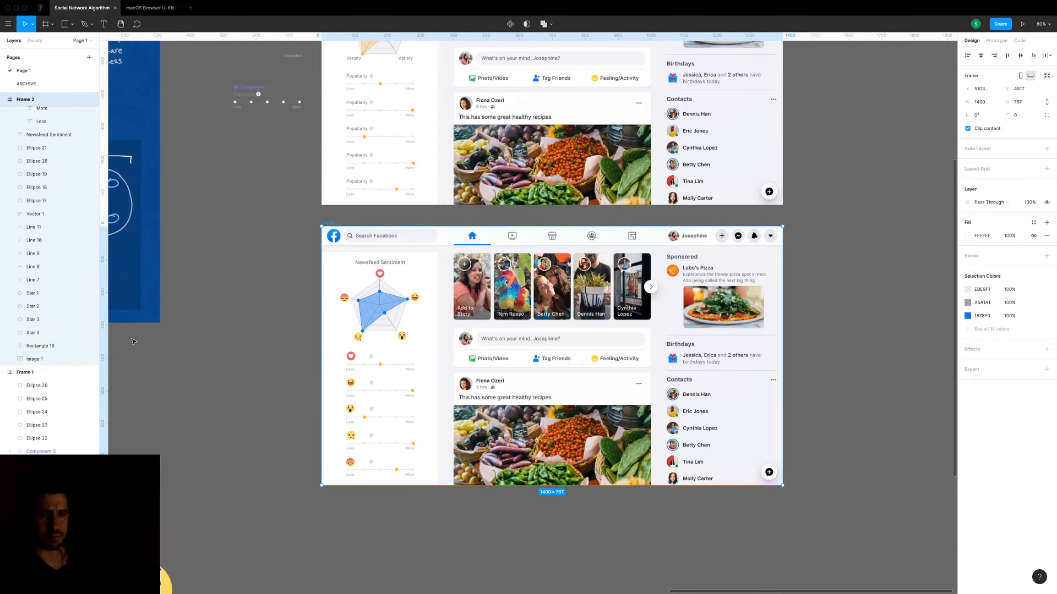
{"action": "scroll", "coordinate": [133, 342], "scroll_direction": "up", "scroll_amount": 3}
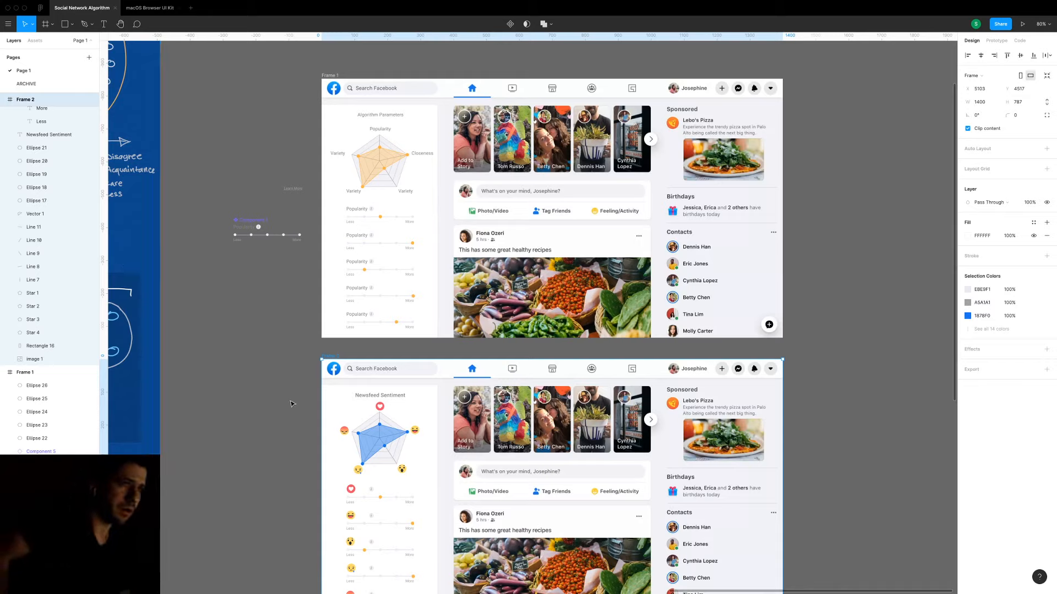
{"action": "scroll", "coordinate": [856, 246], "scroll_direction": "down", "scroll_amount": 4}
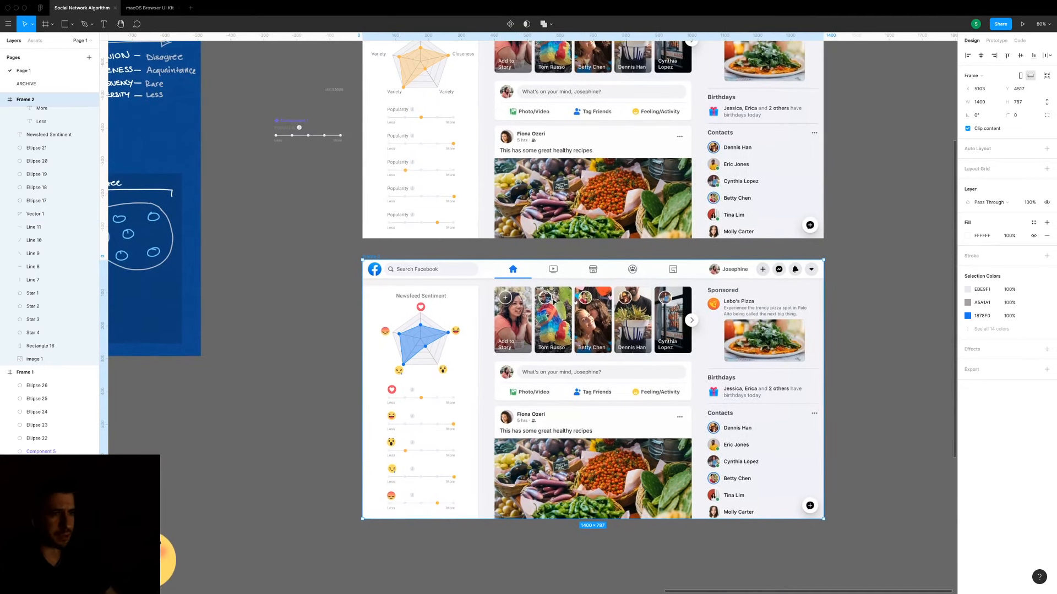
{"action": "scroll", "coordinate": [553, 300], "scroll_direction": "down", "scroll_amount": 2}
{"action": "key", "text": "Escape"}
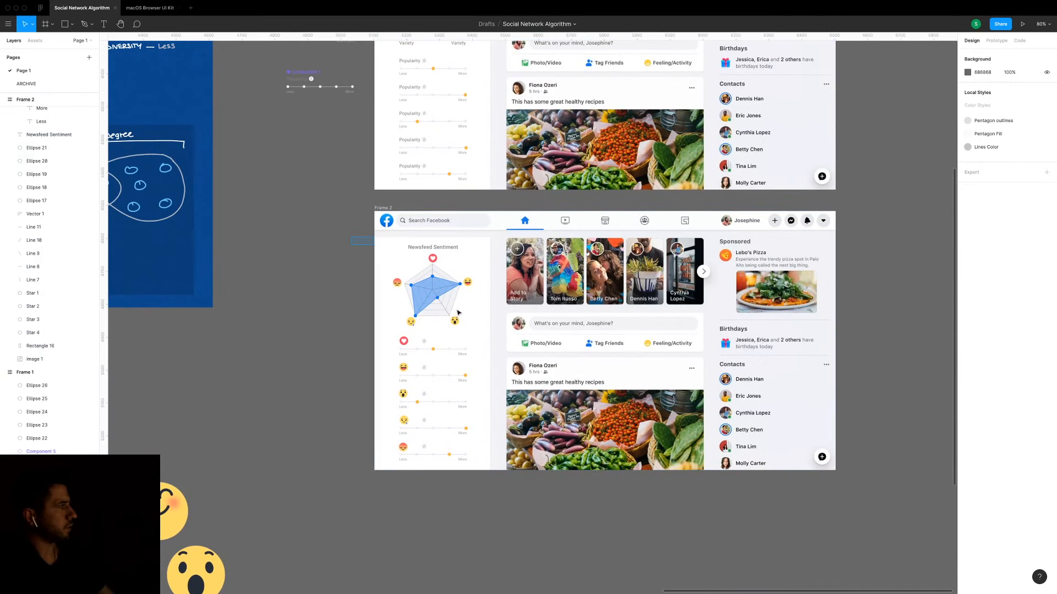
Duplicate the entire Newsfeed Sentiment panel from Frame 2 and place the copy on the empty canvas to the right of that frame.
{"action": "left_click_drag", "start_coordinate": [351, 237], "coordinate": [511, 502]}
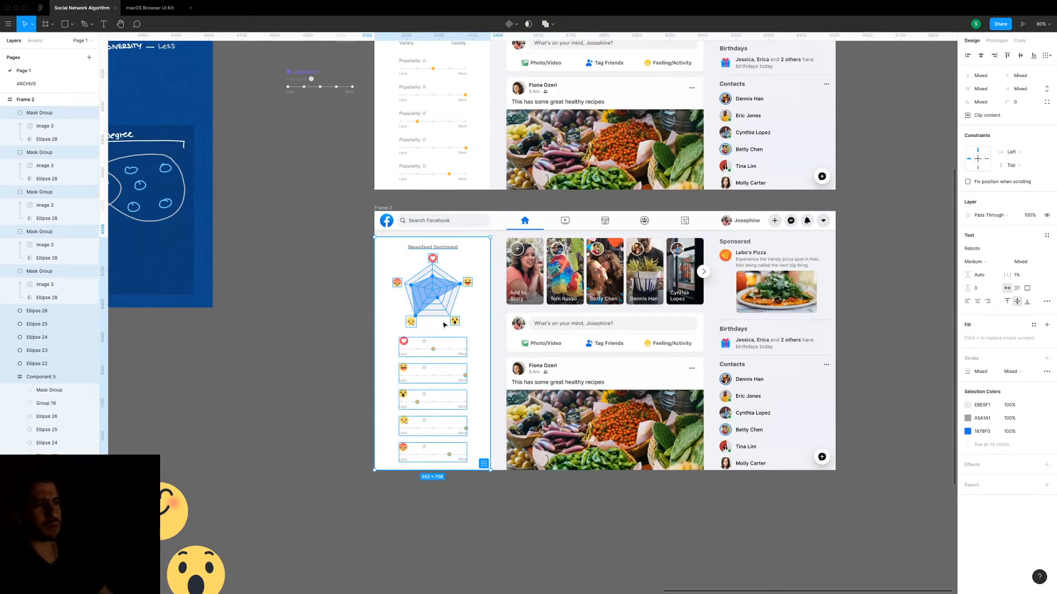
{"action": "left_click_drag", "start_coordinate": [440, 293], "coordinate": [486, 549]}
{"action": "left_click_drag", "start_coordinate": [591, 547], "coordinate": [592, 382]}
{"action": "scroll", "coordinate": [593, 382], "scroll_direction": "down", "scroll_amount": 5}
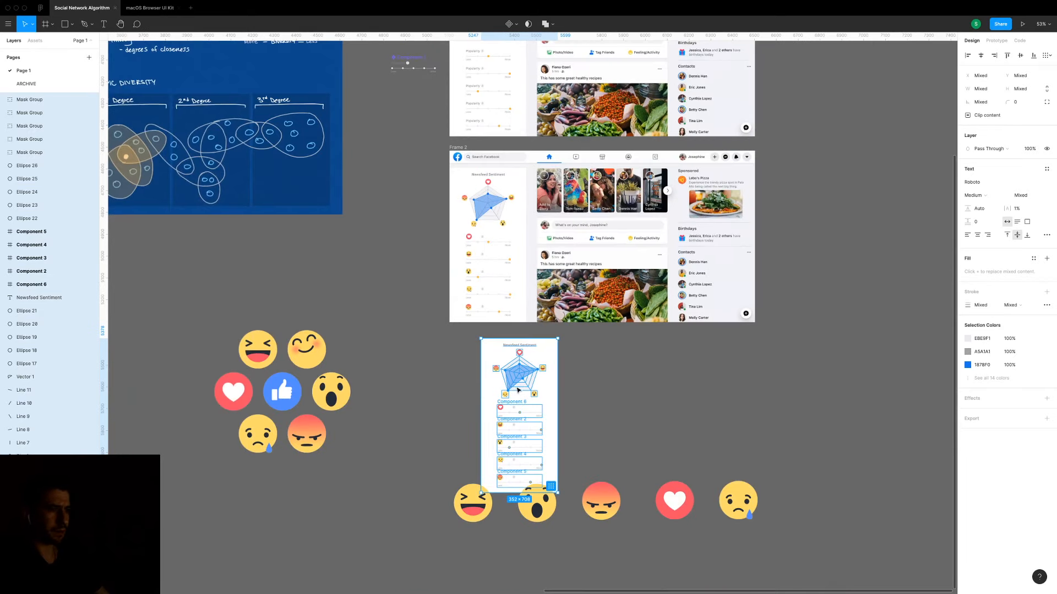
{"action": "left_click_drag", "start_coordinate": [518, 390], "coordinate": [843, 215]}
{"action": "scroll", "coordinate": [836, 236], "scroll_direction": "right", "scroll_amount": 2}
{"action": "scroll", "coordinate": [829, 264], "scroll_direction": "up", "scroll_amount": 5}
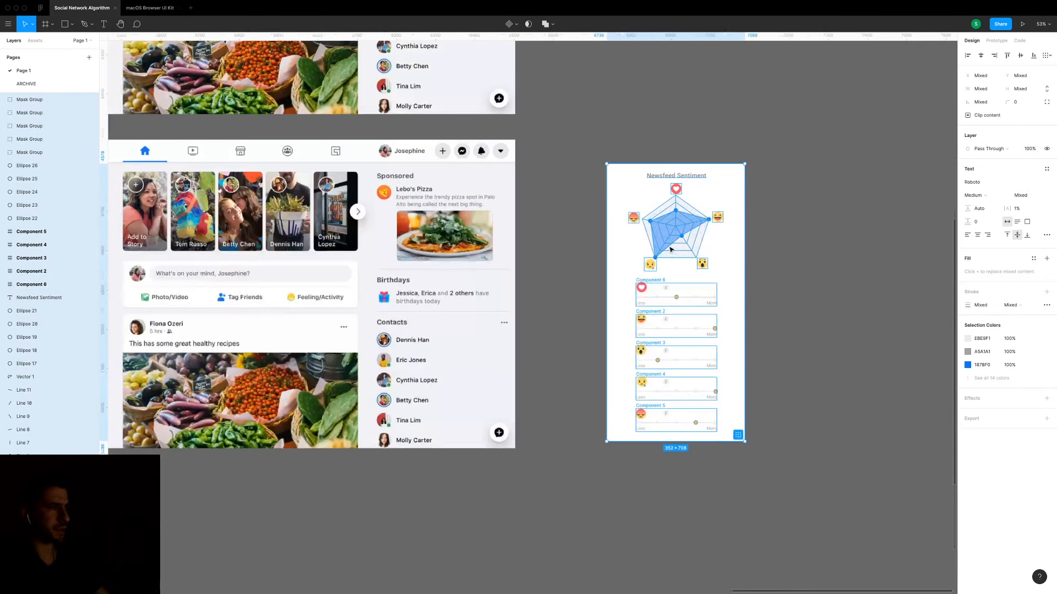
Extend the white background of the copied Newsfeed Sentiment panel downward to a height of 829.
{"action": "key", "text": "Escape"}
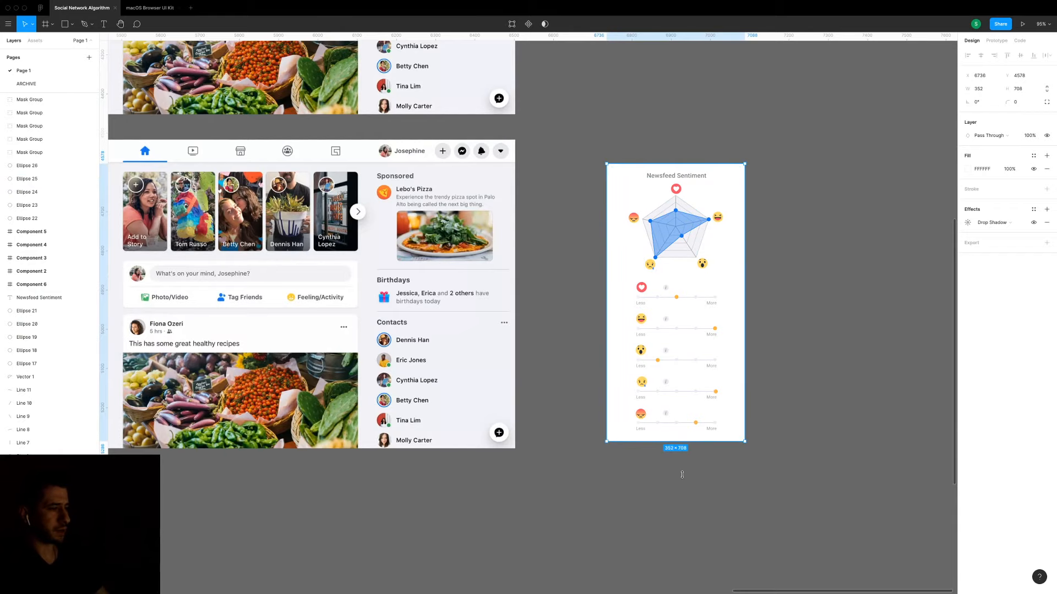
{"action": "left_click_drag", "start_coordinate": [682, 474], "coordinate": [686, 503]}
{"action": "scroll", "coordinate": [649, 468], "scroll_direction": "down", "scroll_amount": 2}
{"action": "scroll", "coordinate": [649, 468], "scroll_direction": "right", "scroll_amount": 1}
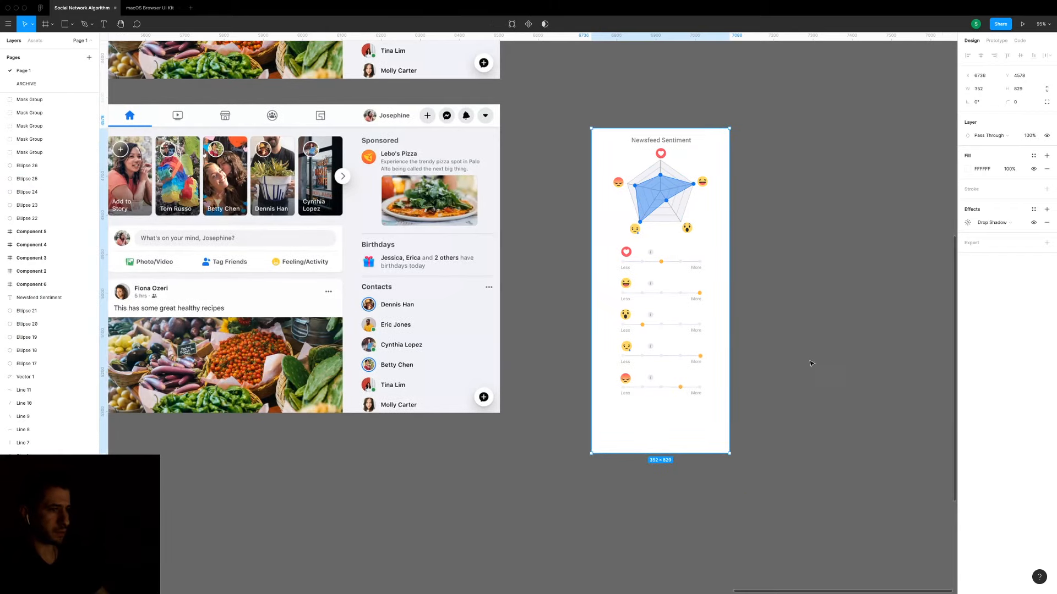
Try to move the emoji sliders lower in the copied Newsfeed Sentiment panel.
{"action": "left_click_drag", "start_coordinate": [573, 416], "coordinate": [753, 246]}
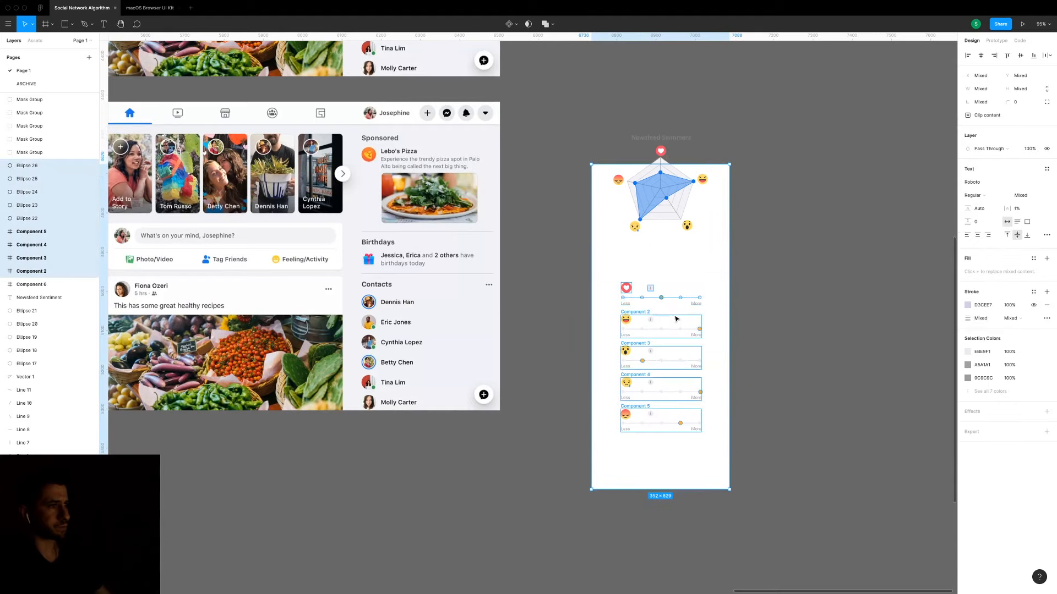
{"action": "left_click", "coordinate": [832, 268]}
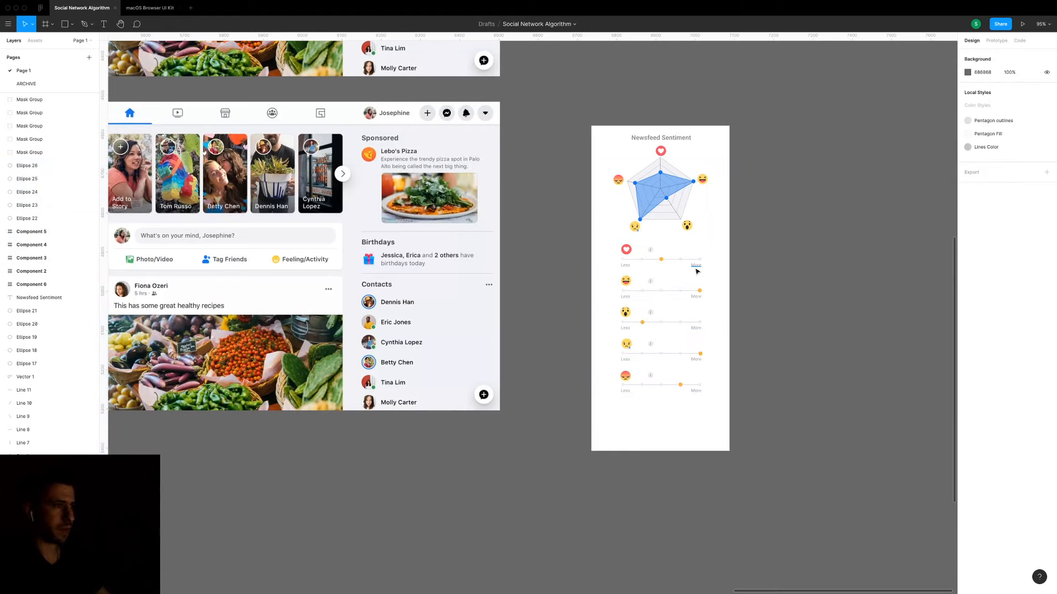
Enclose the copied Newsfeed Sentiment panel in a new frame and resize the frame to fit its contents.
{"action": "left_click", "coordinate": [720, 252]}
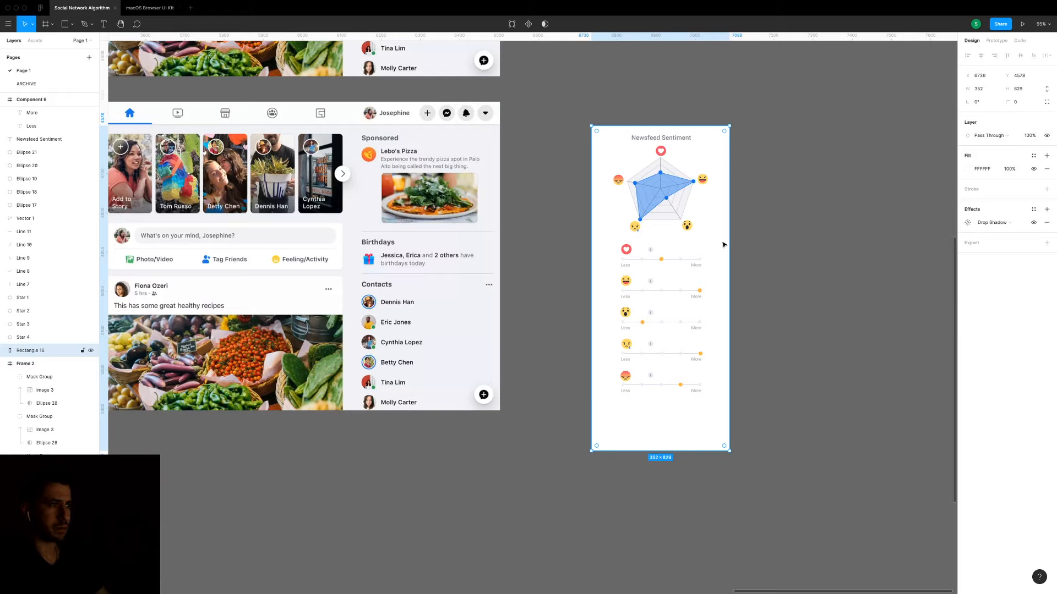
{"action": "key", "text": "f"}
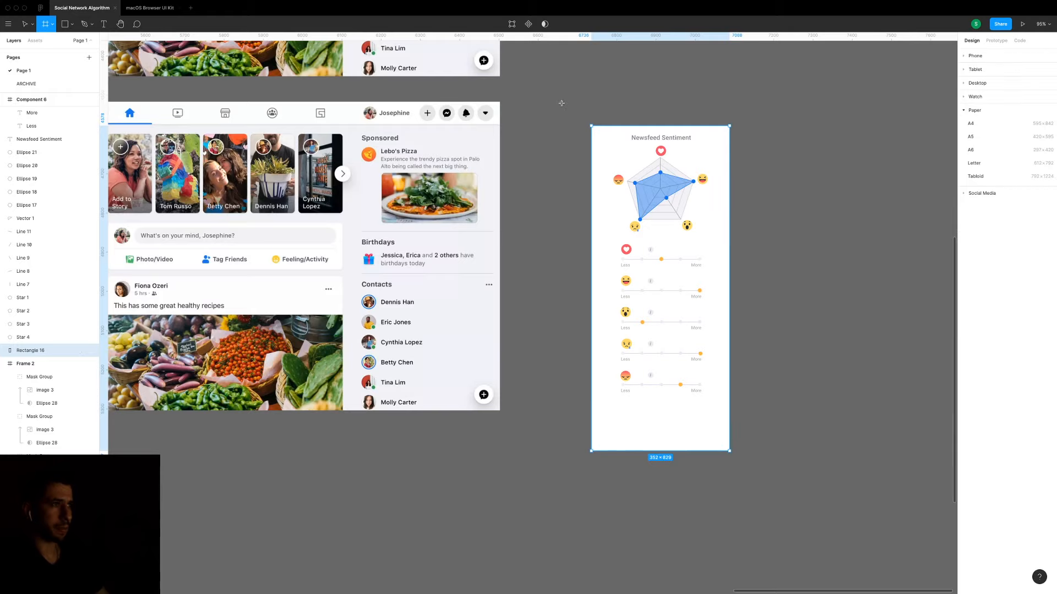
{"action": "left_click_drag", "start_coordinate": [565, 101], "coordinate": [789, 472]}
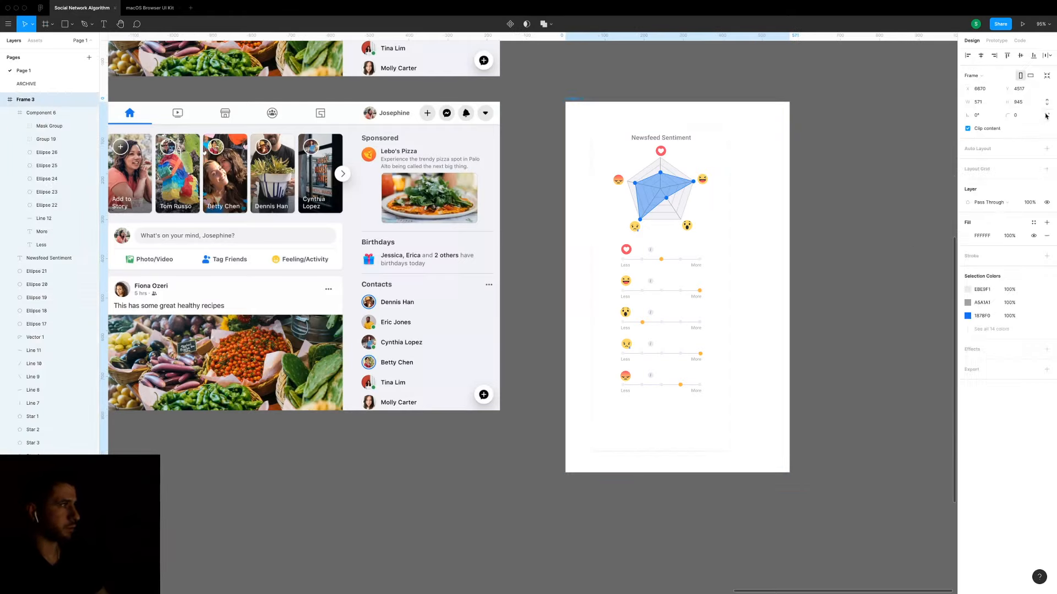
{"action": "left_click", "coordinate": [1046, 115]}
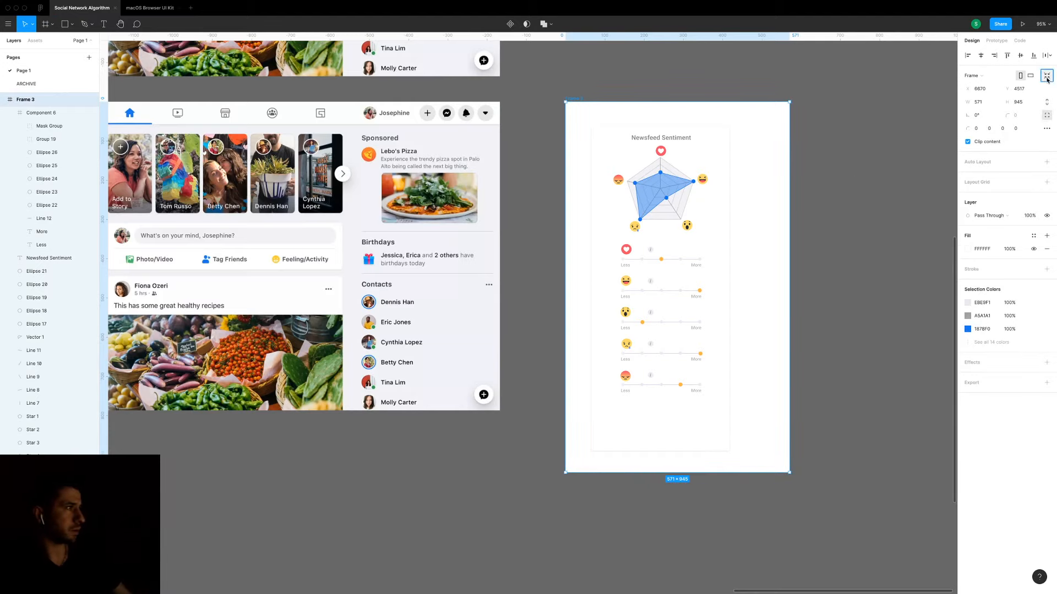
{"action": "left_click", "coordinate": [1047, 75]}
{"action": "left_click", "coordinate": [577, 440]}
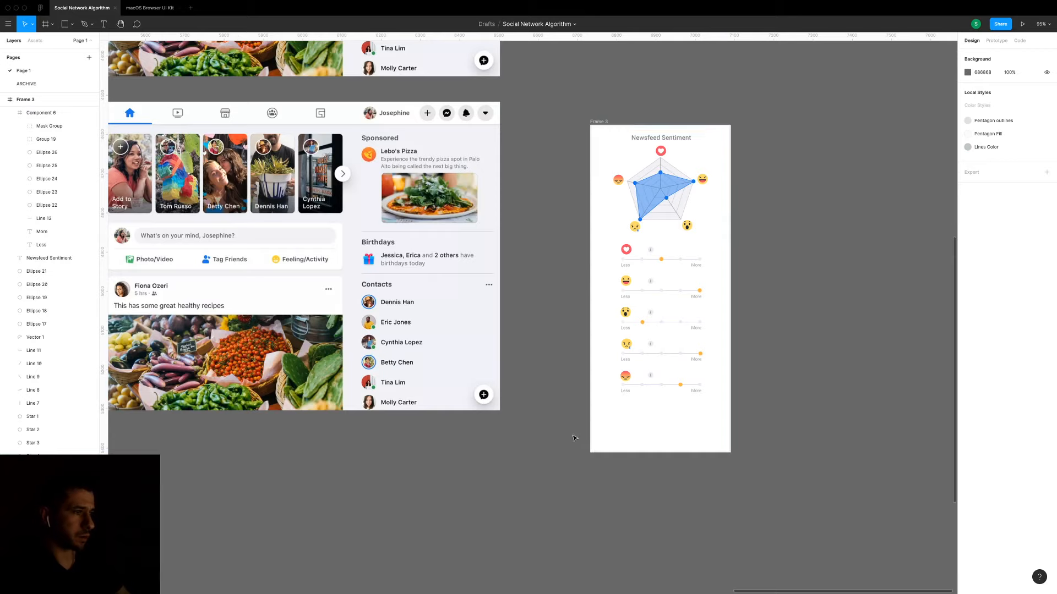
{"action": "left_click", "coordinate": [609, 433]}
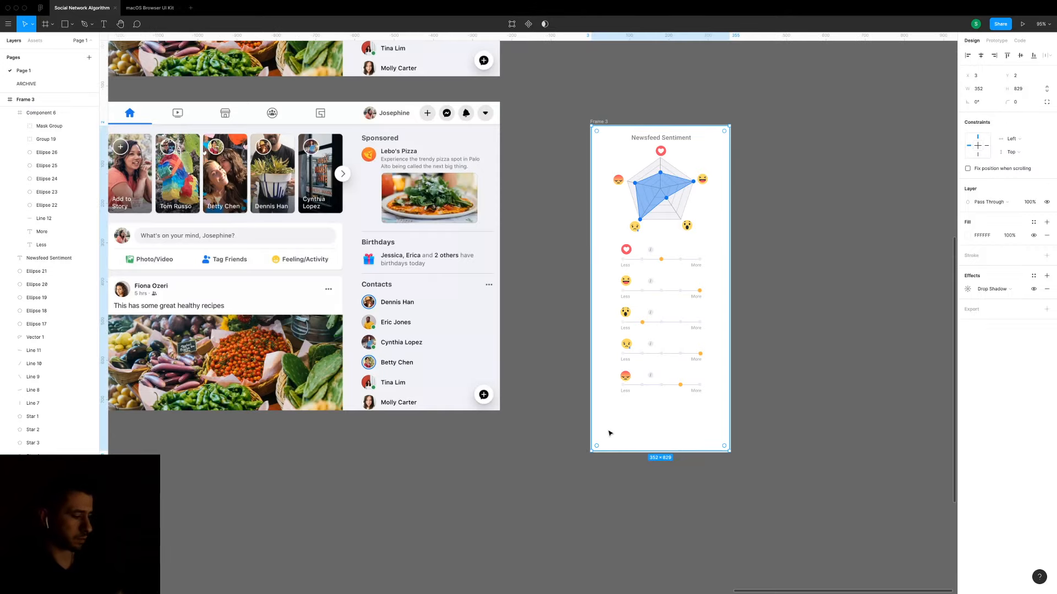
{"action": "key", "text": "Escape"}
Move the five emoji sliders lower in Frame 3, and shift the radar chart with its emojis down to free space beneath the title.
{"action": "left_click_drag", "start_coordinate": [570, 436], "coordinate": [732, 251]}
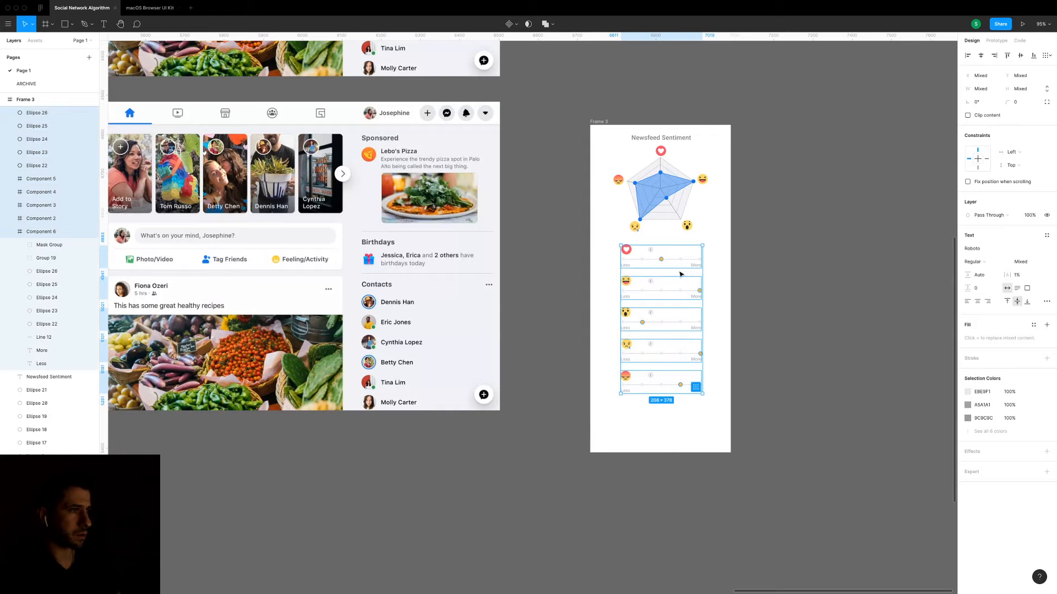
{"action": "left_click_drag", "start_coordinate": [680, 274], "coordinate": [684, 309]}
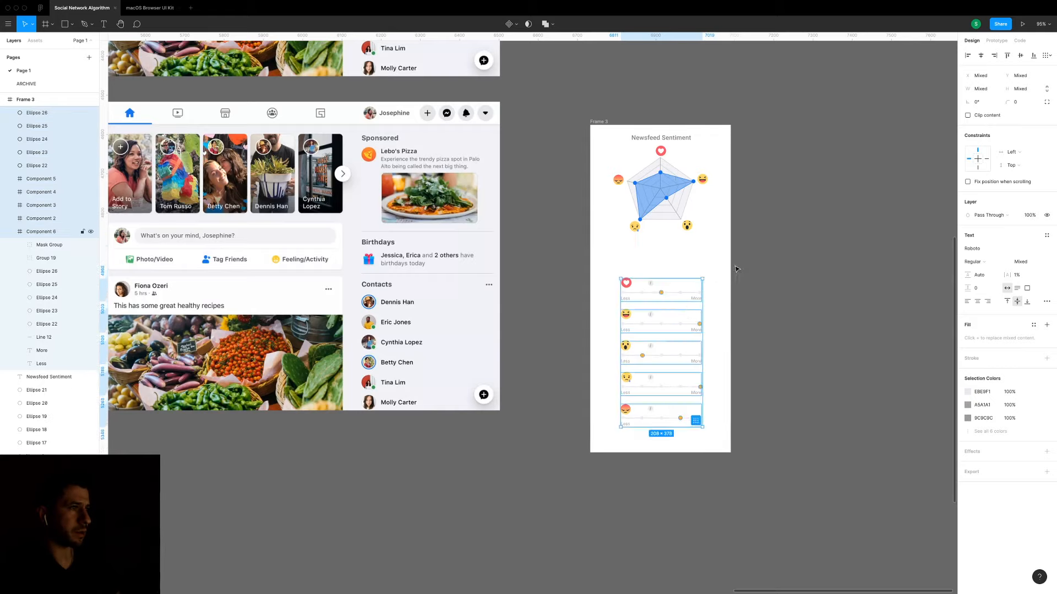
{"action": "left_click", "coordinate": [590, 246]}
{"action": "left_click_drag", "start_coordinate": [556, 253], "coordinate": [758, 152]}
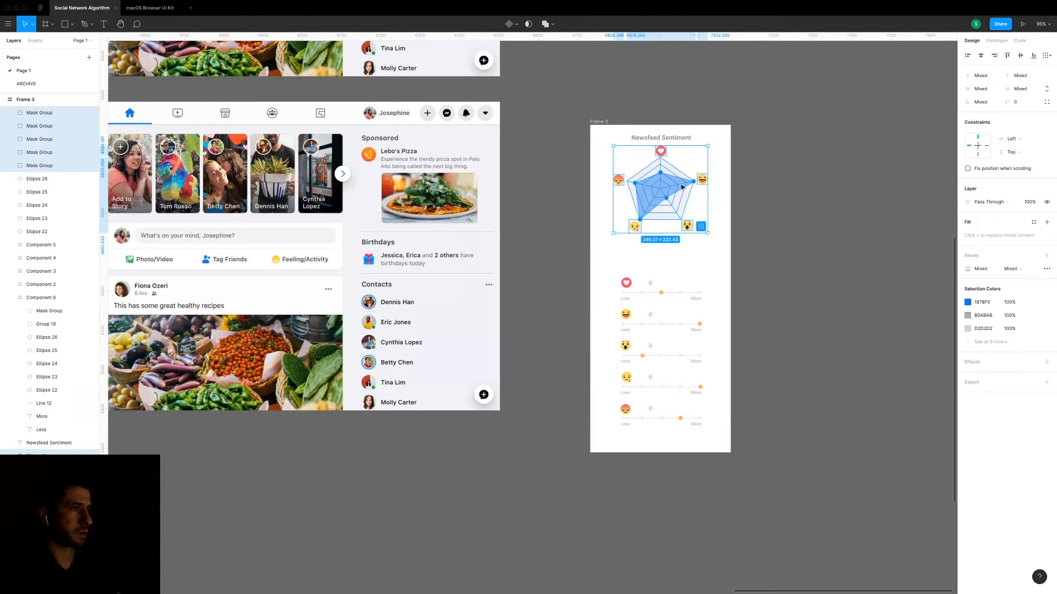
{"action": "left_click_drag", "start_coordinate": [666, 194], "coordinate": [667, 219]}
{"action": "left_click", "coordinate": [738, 181]}
Draw a rectangle about 273 × 44 between the Newsfeed Sentiment title and the radar chart, and fill it with white FFFFFF.
{"action": "scroll", "coordinate": [691, 156], "scroll_direction": "up", "scroll_amount": 2}
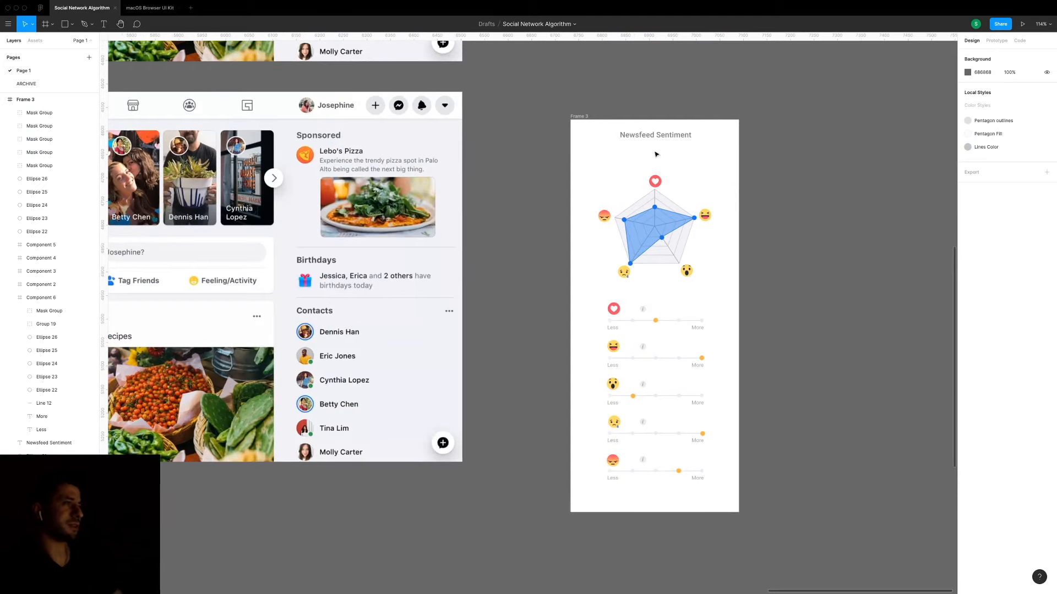
{"action": "key", "text": "r"}
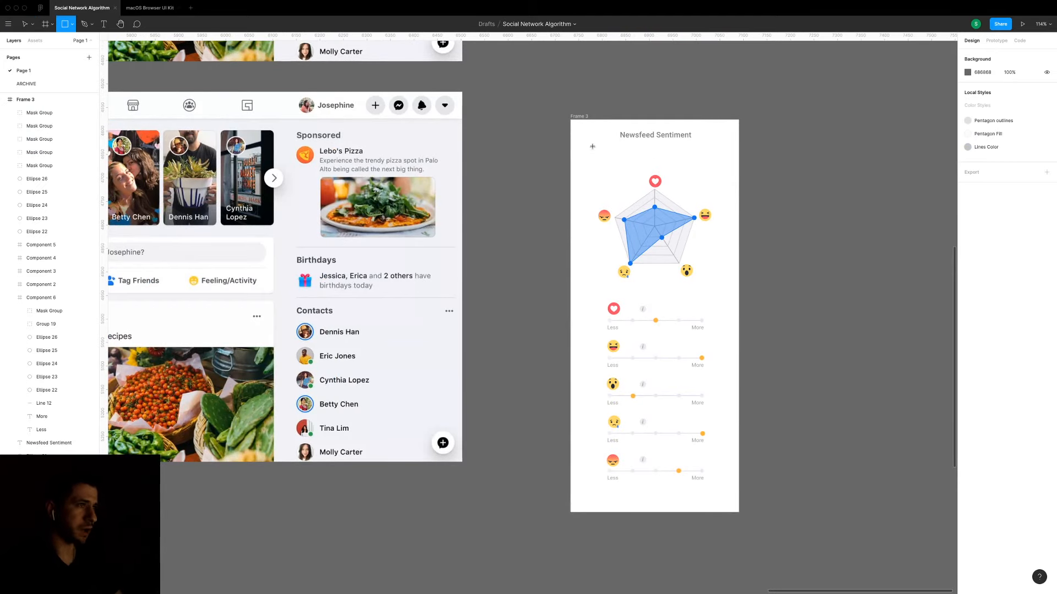
{"action": "left_click_drag", "start_coordinate": [593, 146], "coordinate": [721, 170]}
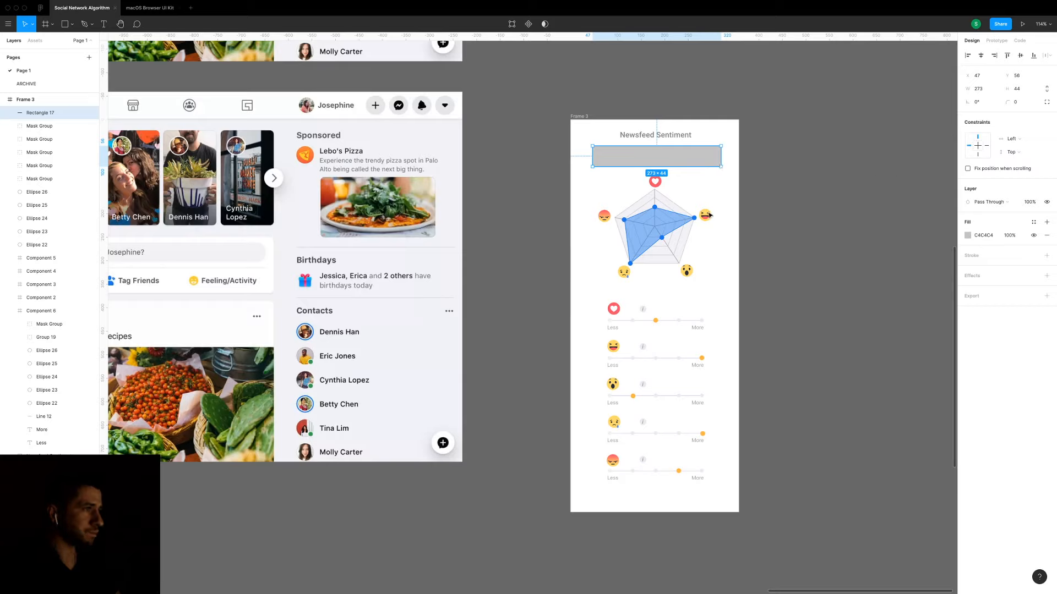
{"action": "left_click", "coordinate": [357, 111]}
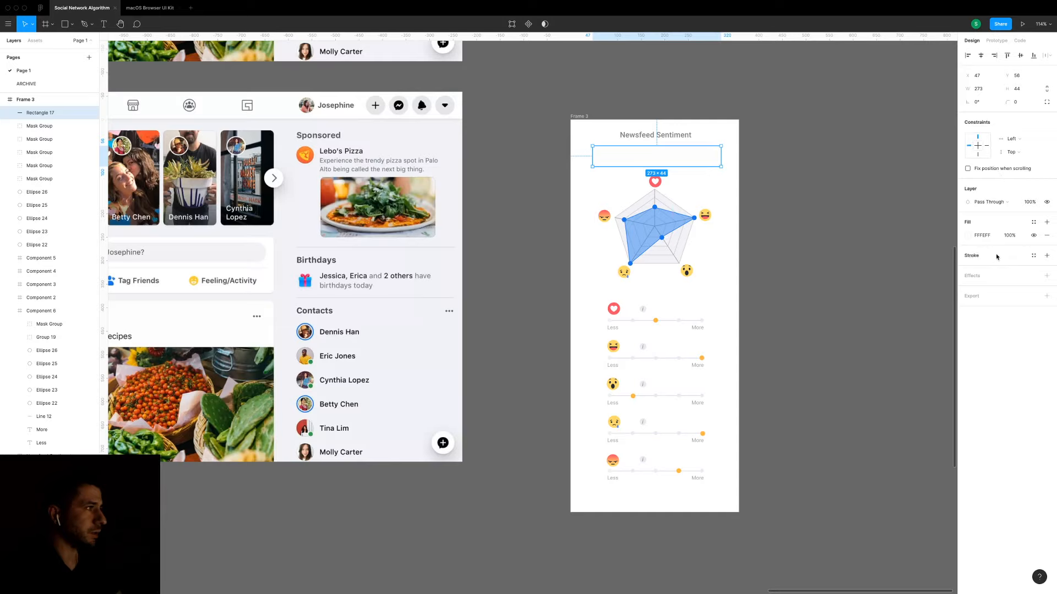
Give the white rectangle a 1 px inside stroke in gray AFAFAF and slightly round its corners.
{"action": "left_click", "coordinate": [1047, 255]}
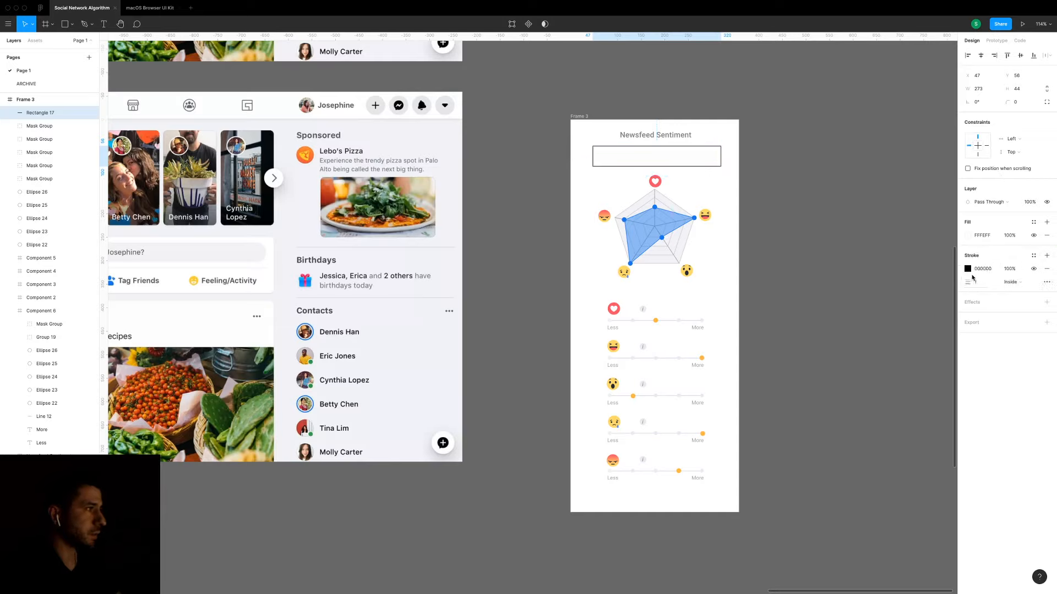
{"action": "left_click", "coordinate": [968, 268]}
{"action": "mouse_move", "coordinate": [885, 330]}
{"action": "left_mouse_down"}
{"action": "mouse_move", "coordinate": [815, 341]}
{"action": "mouse_move", "coordinate": [809, 316]}
{"action": "left_mouse_up"}
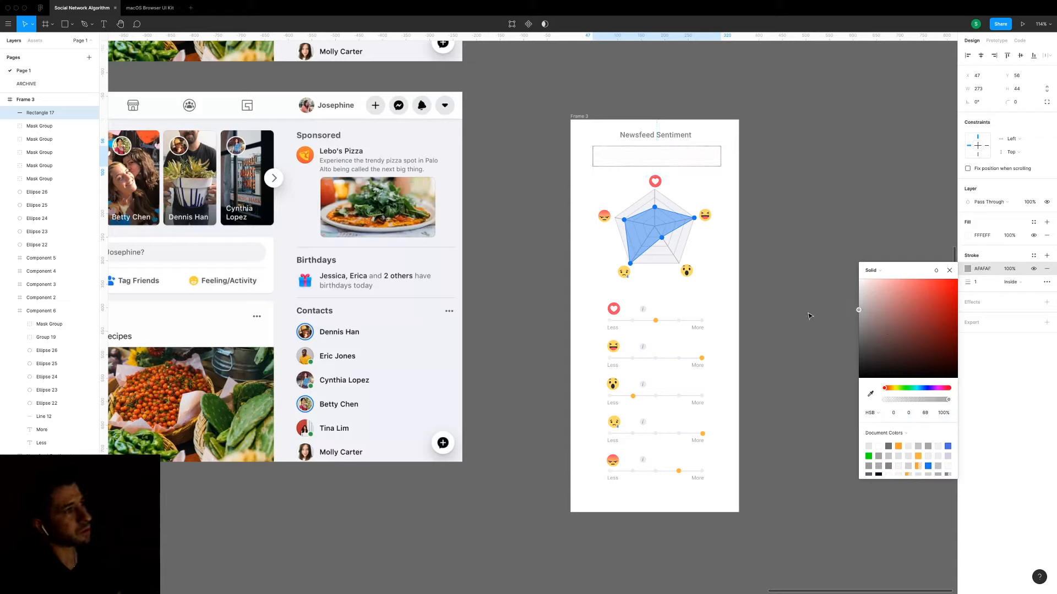
{"action": "left_click", "coordinate": [1017, 102]}
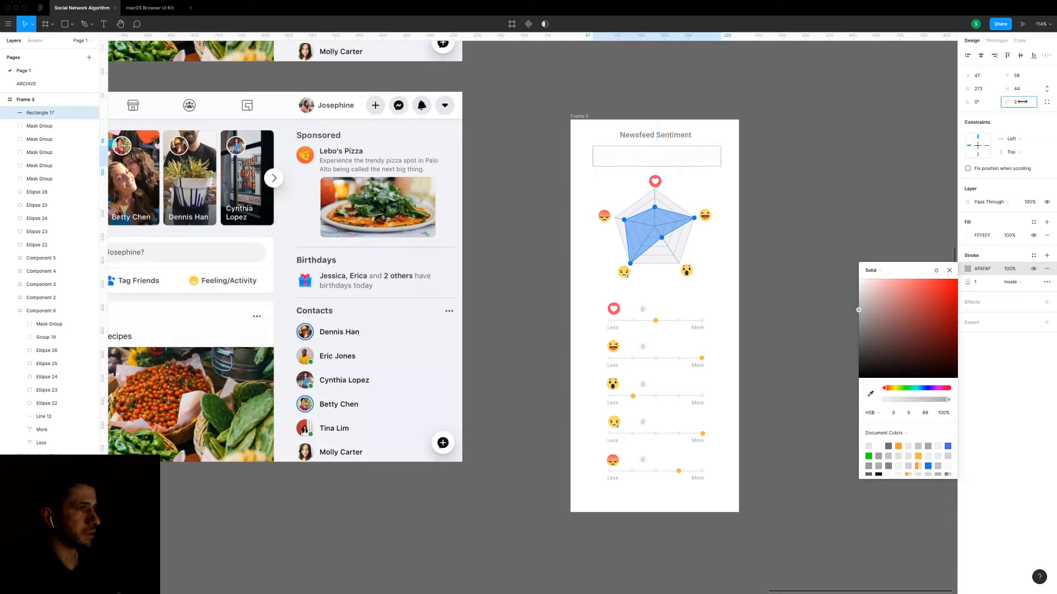
{"action": "left_click", "coordinate": [910, 141]}
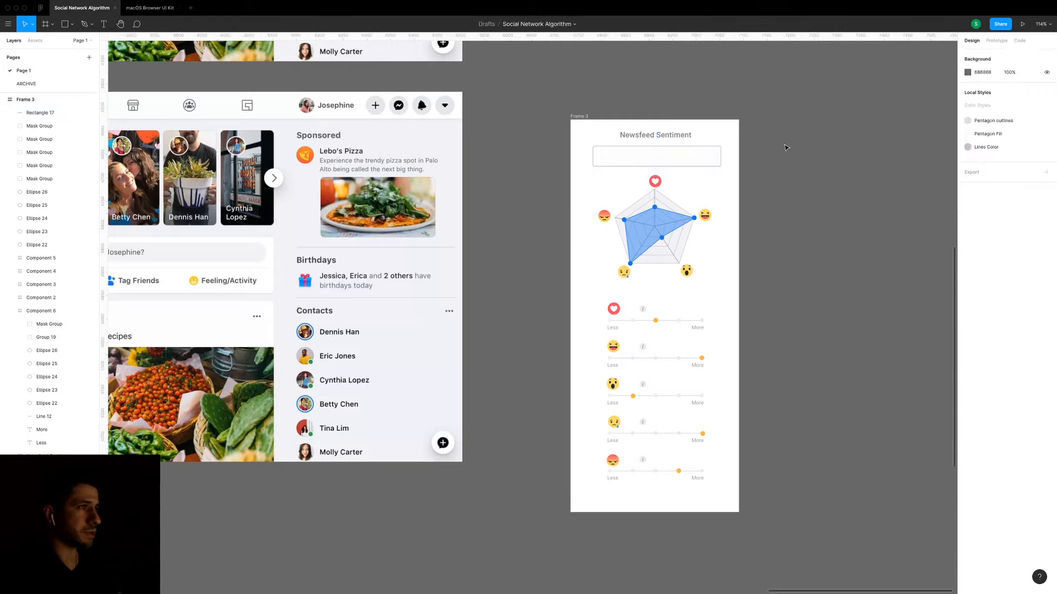
Place a duplicate of the Newsfeed Sentiment title inside the new box and select the copy's wording for replacement.
{"action": "scroll", "coordinate": [771, 147], "scroll_direction": "up", "scroll_amount": 5}
{"action": "left_click_drag", "start_coordinate": [562, 128], "coordinate": [537, 168]}
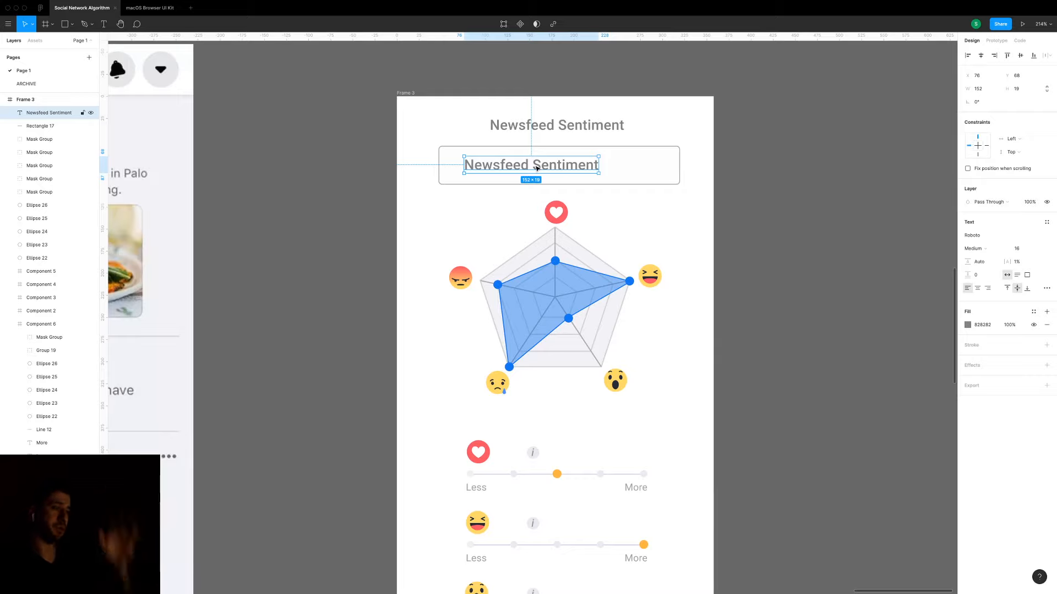
{"action": "double_click", "coordinate": [537, 167]}
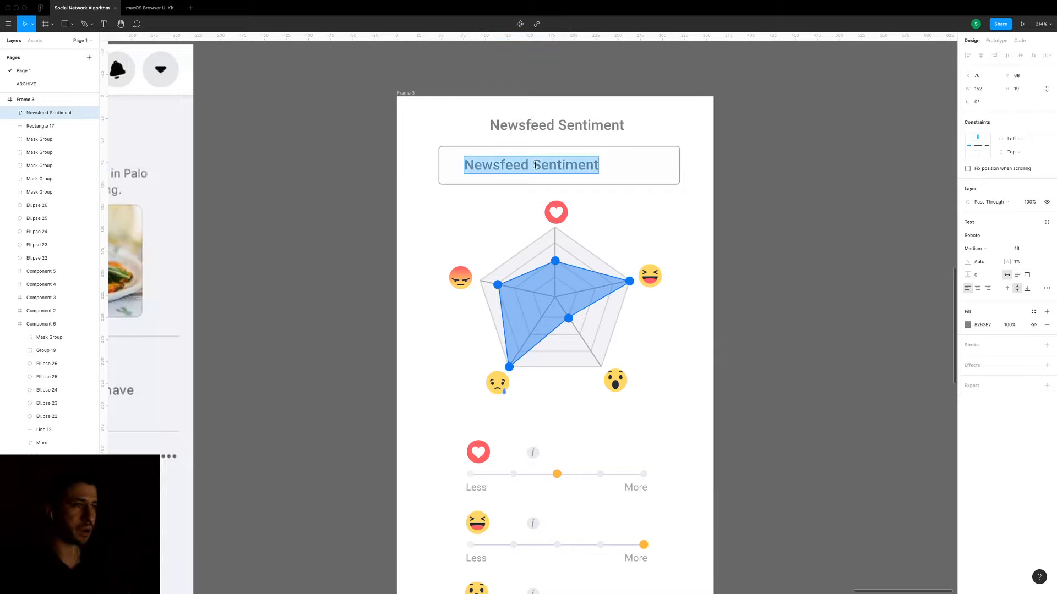
Try "Facebook’s Default" as the label text inside the box.
{"action": "type", "text": "Personaliz"}
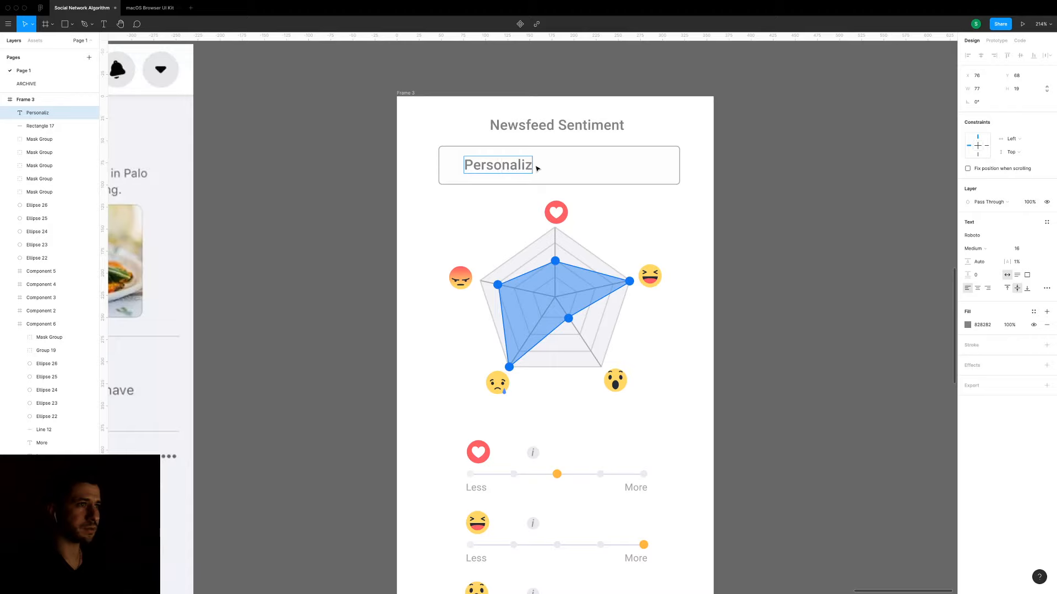
{"action": "key", "text": "super+a"}
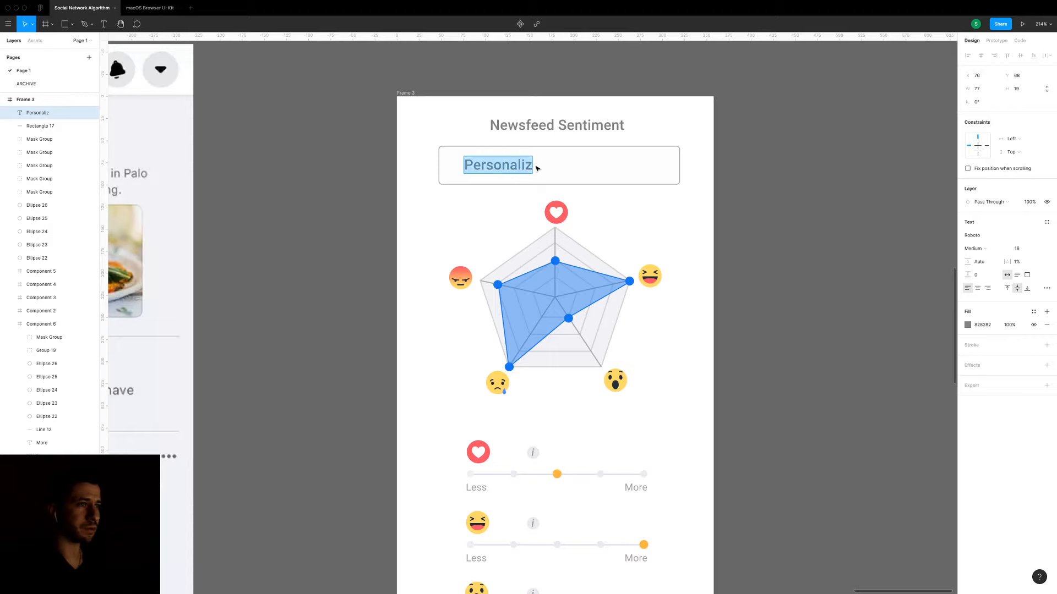
{"action": "type", "text": "Facebook Per"}
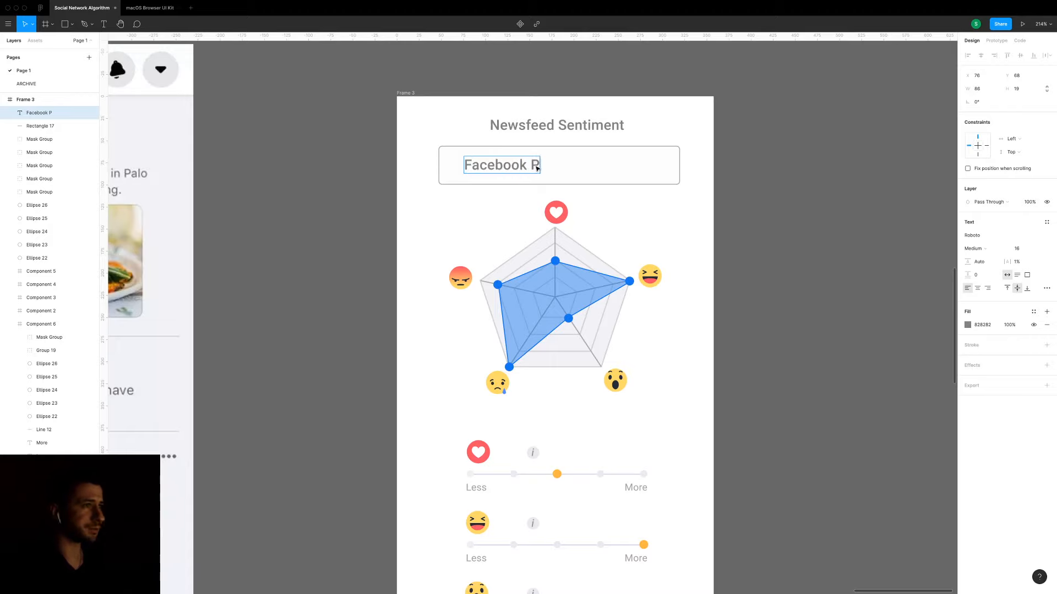
{"action": "key", "text": "BackSpace"}
{"action": "key", "text": "BackSpace"}
{"action": "key", "text": "BackSpace"}
{"action": "key", "text": "BackSpace"}
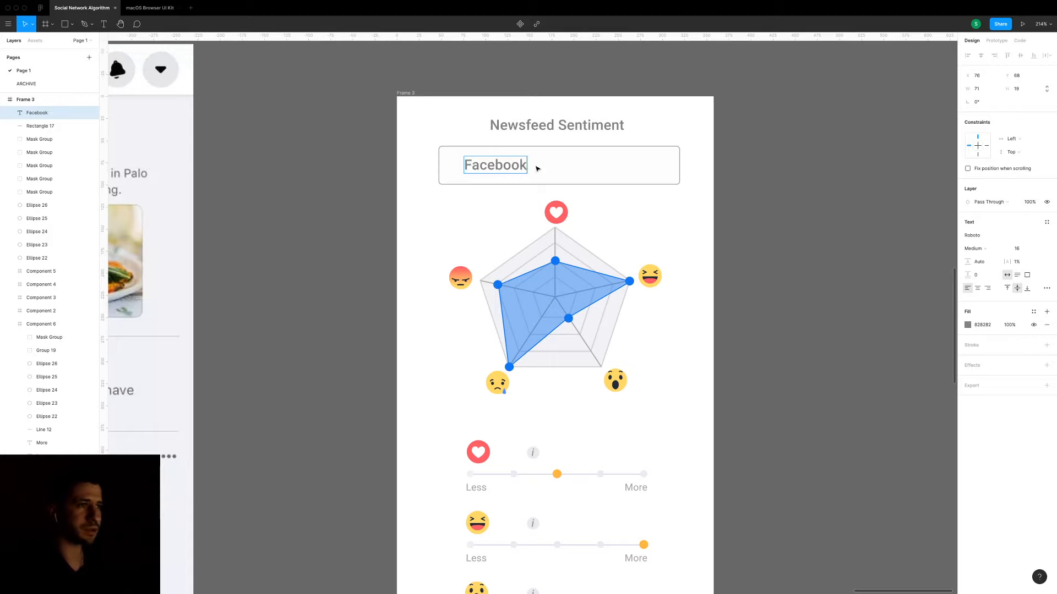
{"action": "type", "text": "’s Dae"}
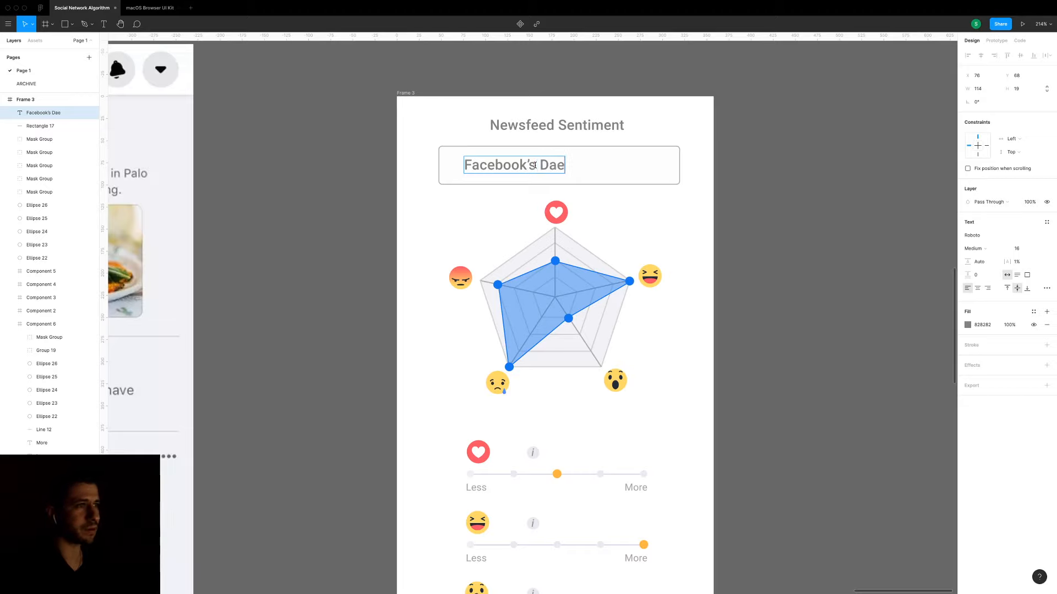
{"action": "key", "text": "BackSpace"}
{"action": "key", "text": "BackSpace"}
{"action": "type", "text": "efault"}
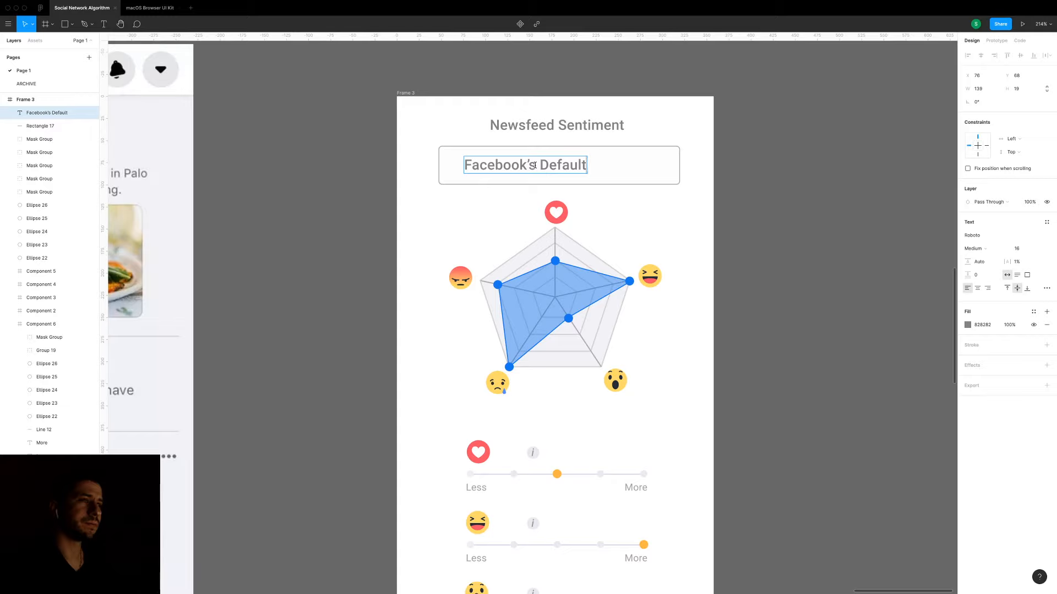
Change the label text inside the box to "Made For You".
{"action": "key", "text": "super+a"}
{"action": "type", "text": "Made"}
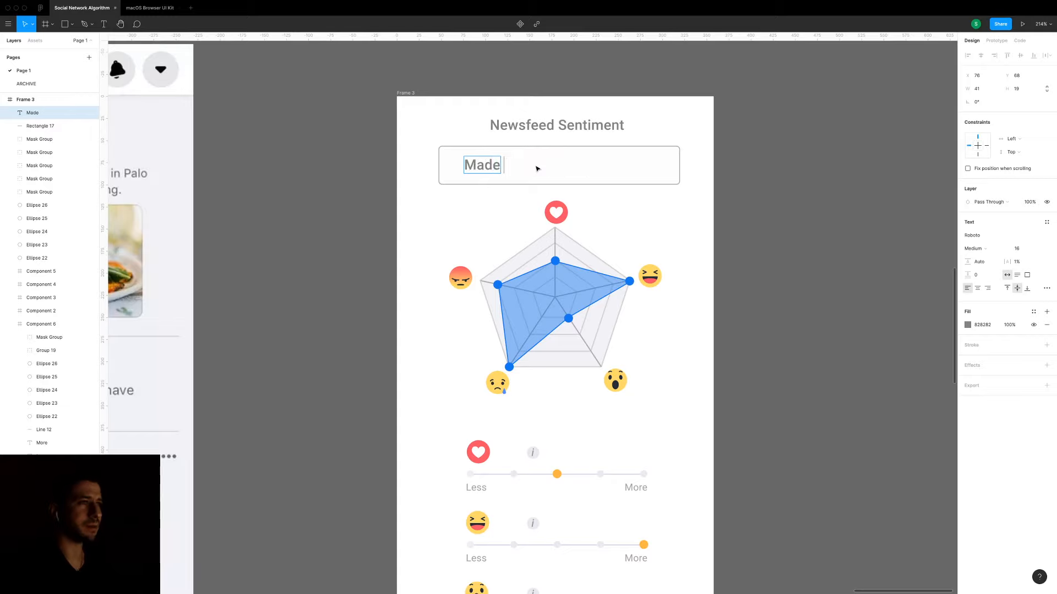
{"action": "type", "text": " it"}
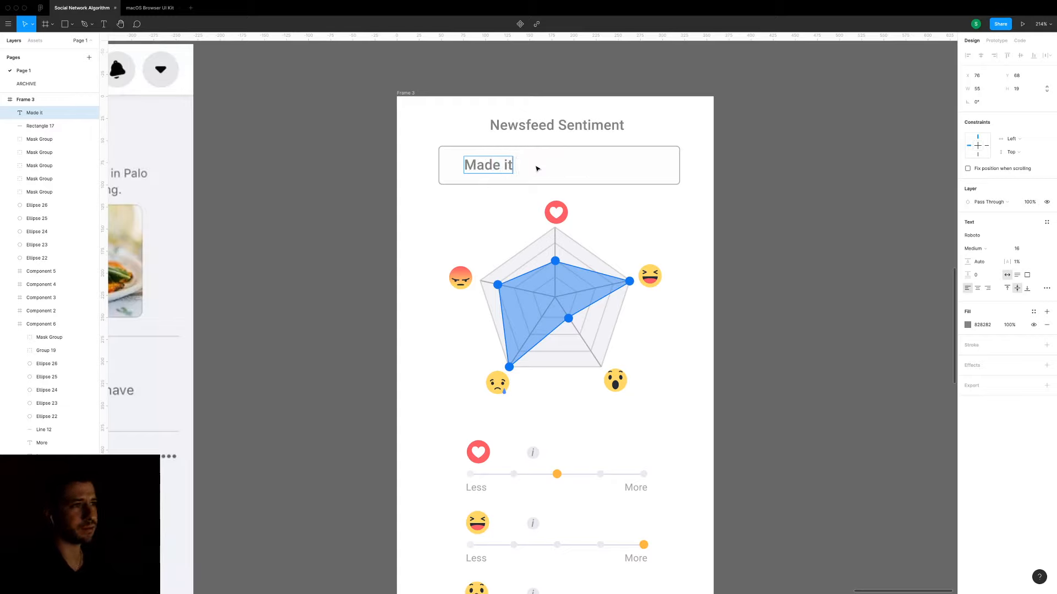
{"action": "key", "text": "BackSpace"}
{"action": "key", "text": "BackSpace"}
{"action": "key", "text": "BackSpace"}
{"action": "type", "text": "For You"}
{"action": "key", "text": "Escape"}
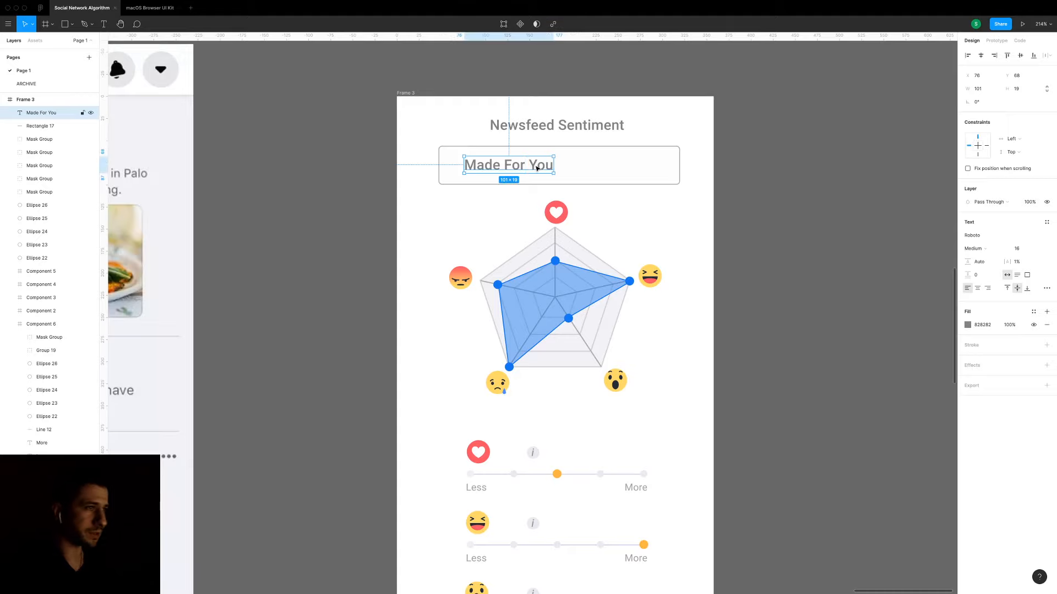
{"action": "left_click", "coordinate": [705, 216]}
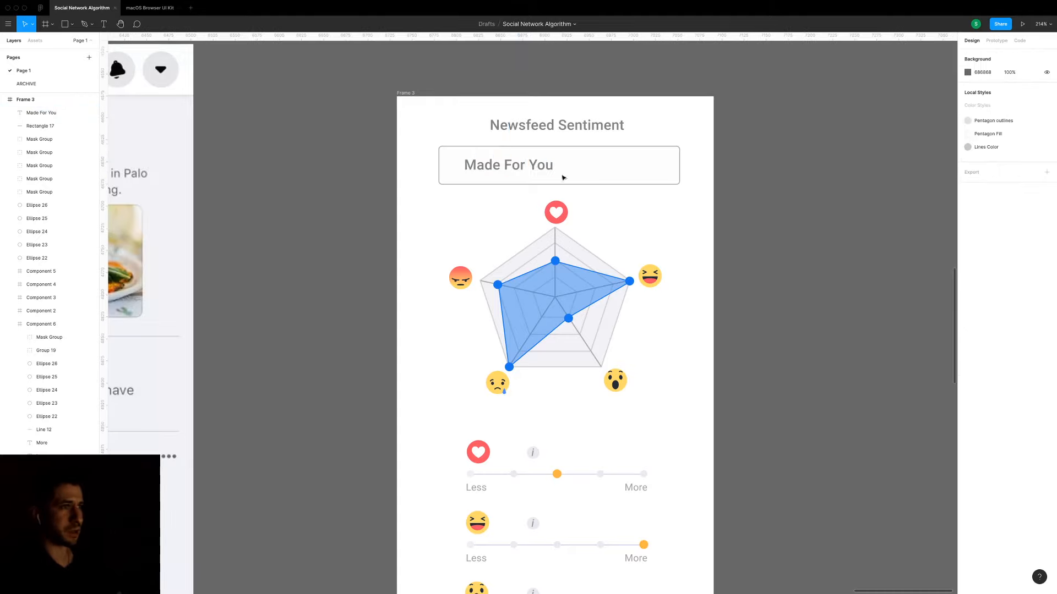
Shift the "Made For You" label slightly left within the box and set its font weight to Regular.
{"action": "left_click_drag", "start_coordinate": [536, 165], "coordinate": [529, 166]}
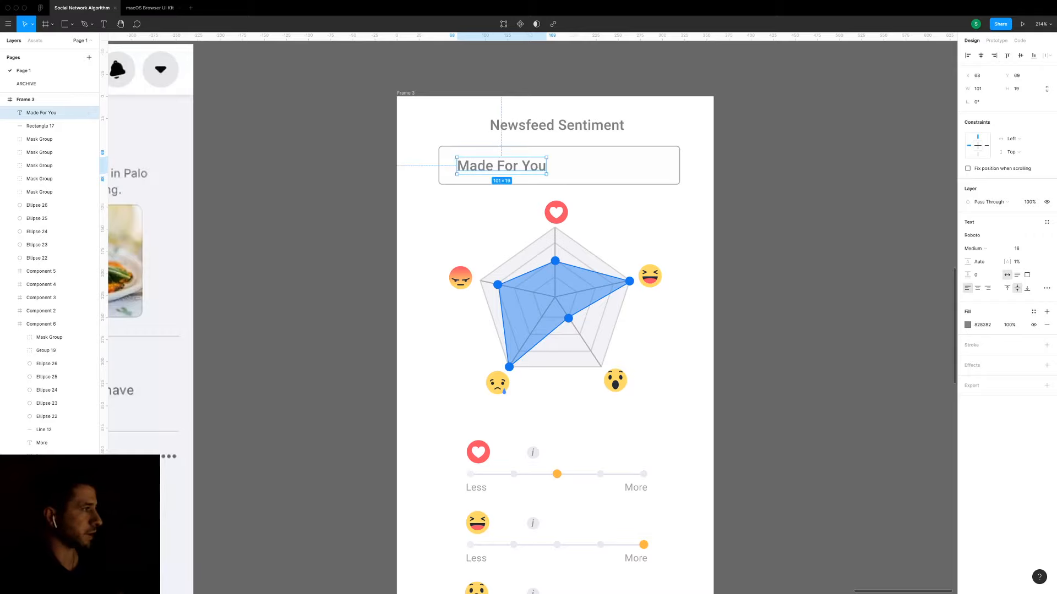
{"action": "left_click", "coordinate": [983, 250]}
{"action": "left_click", "coordinate": [989, 240]}
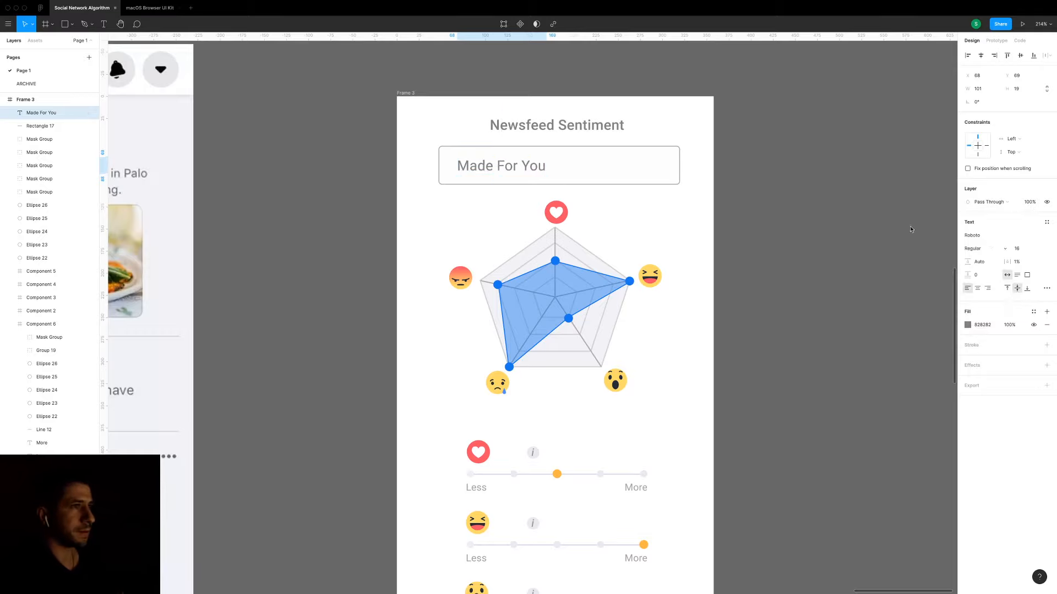
{"action": "left_click", "coordinate": [381, 170]}
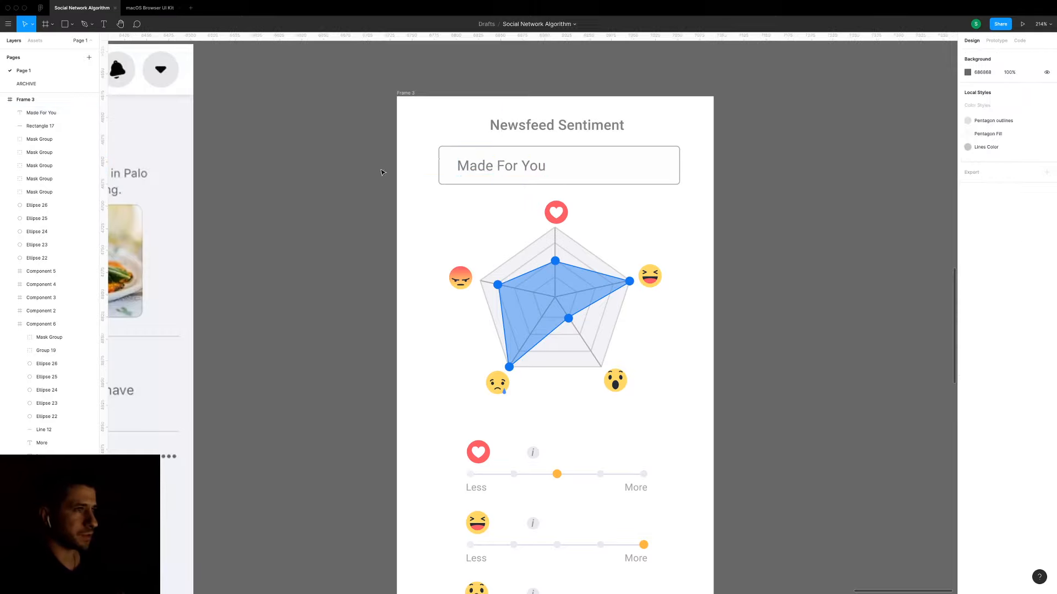
Narrow the box around "Made For You" from its right edge and move the box and label together toward the panel's center.
{"action": "left_click", "coordinate": [679, 169]}
{"action": "left_click_drag", "start_coordinate": [680, 169], "coordinate": [642, 170]}
{"action": "left_click", "coordinate": [681, 179]}
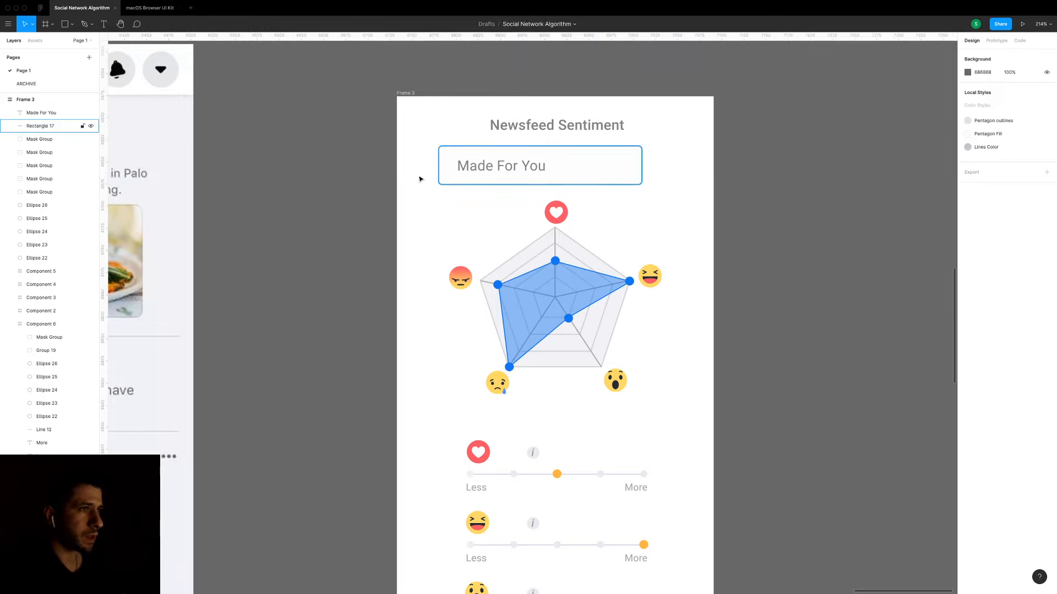
{"action": "left_click_drag", "start_coordinate": [415, 165], "coordinate": [632, 177]}
{"action": "left_click_drag", "start_coordinate": [505, 168], "coordinate": [527, 169]}
Move the radar chart and its surrounding emojis slightly down, away from the "Made For You" box.
{"action": "left_click_drag", "start_coordinate": [427, 202], "coordinate": [697, 405]}
{"action": "left_click_drag", "start_coordinate": [549, 284], "coordinate": [548, 291]}
{"action": "left_click", "coordinate": [746, 349]}
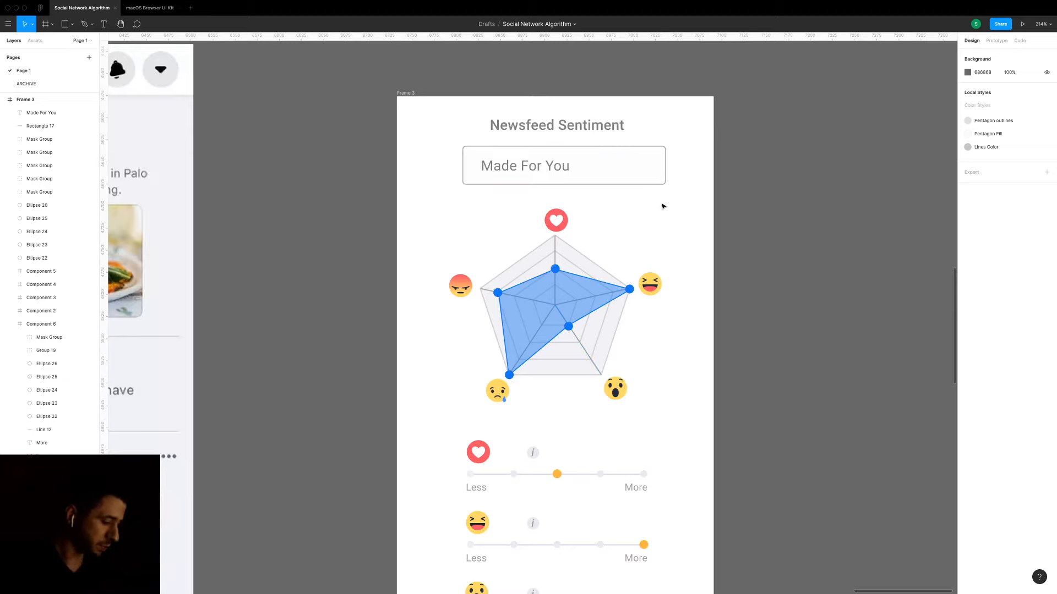
Draw a vertical divider line 44 px long near the right end of the "Made For You" box, colored AFAFAF like the box outline.
{"action": "key", "text": "l"}
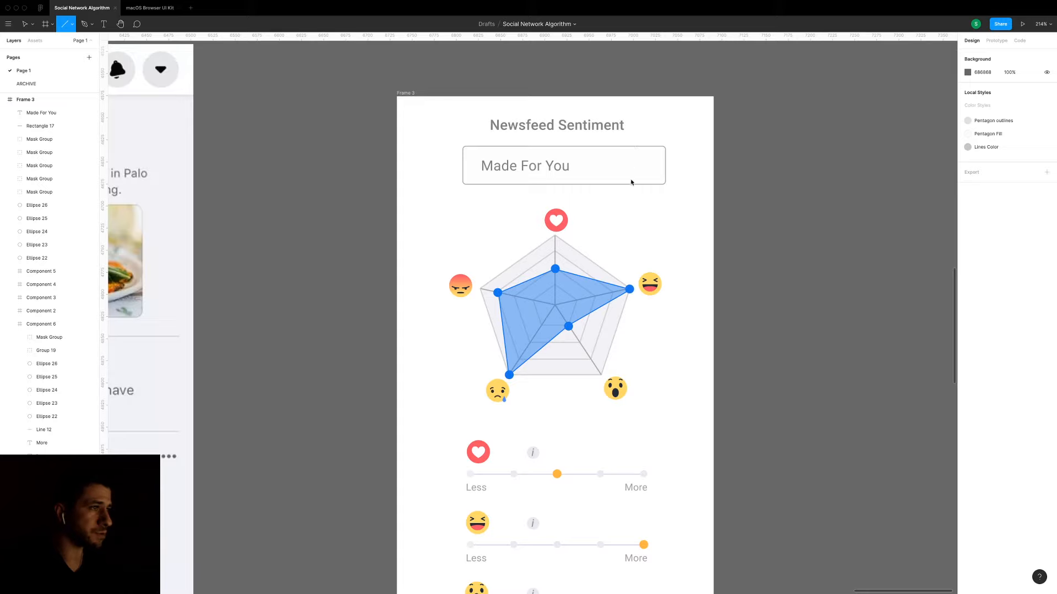
{"action": "left_click_drag", "start_coordinate": [631, 146], "coordinate": [631, 184]}
{"action": "scroll", "coordinate": [633, 187], "scroll_direction": "up", "scroll_amount": 10}
{"action": "key", "text": "i"}
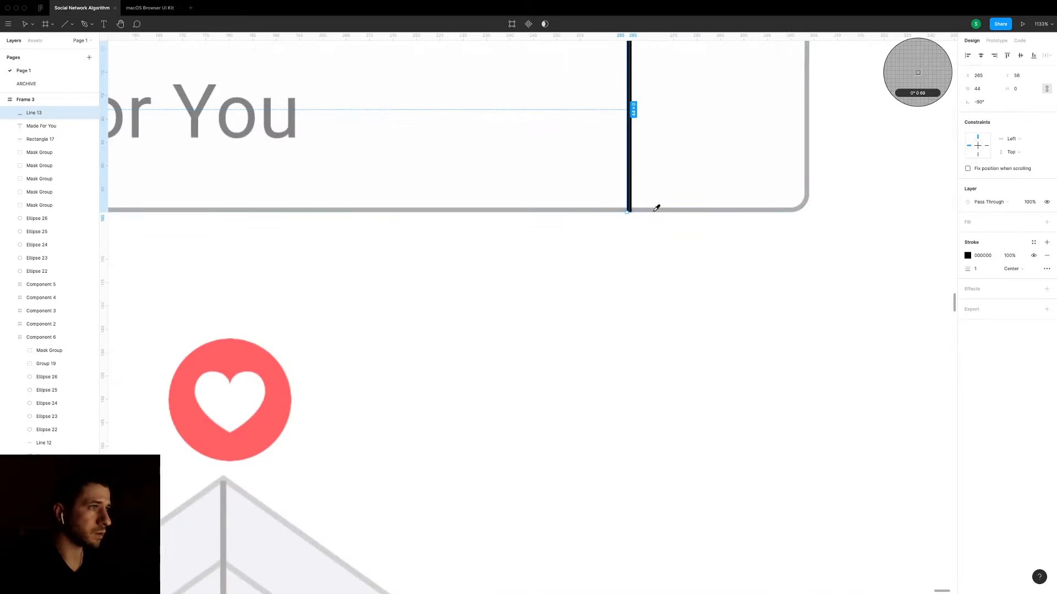
{"action": "left_click", "coordinate": [657, 208]}
{"action": "scroll", "coordinate": [667, 235], "scroll_direction": "down", "scroll_amount": 5}
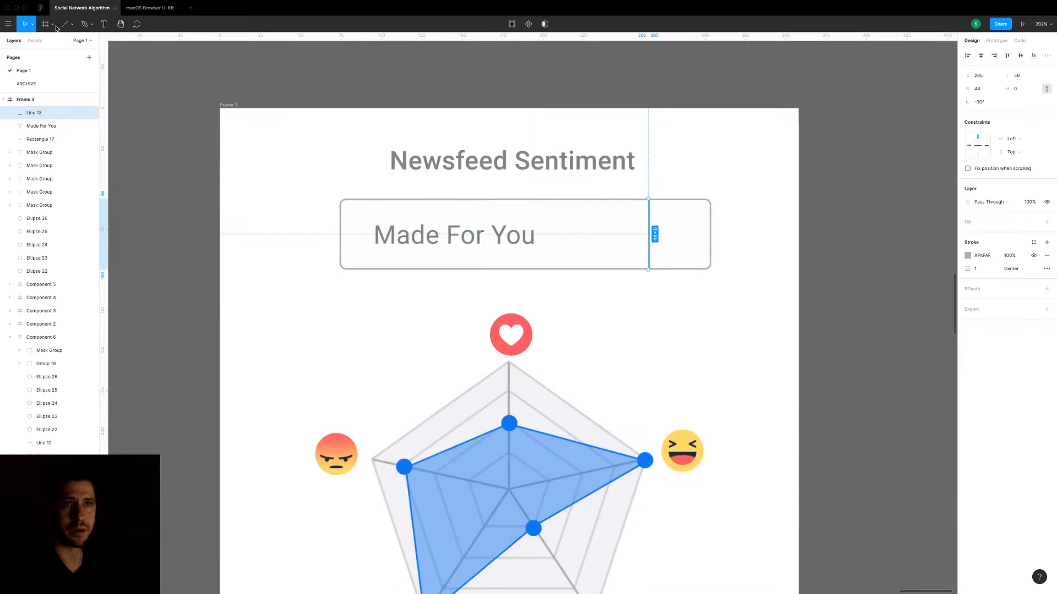
Add a small downward-pointing gray triangle, 14 × 12 px, centered in the section right of the divider in the "Made For You" box.
{"action": "left_click", "coordinate": [71, 27]}
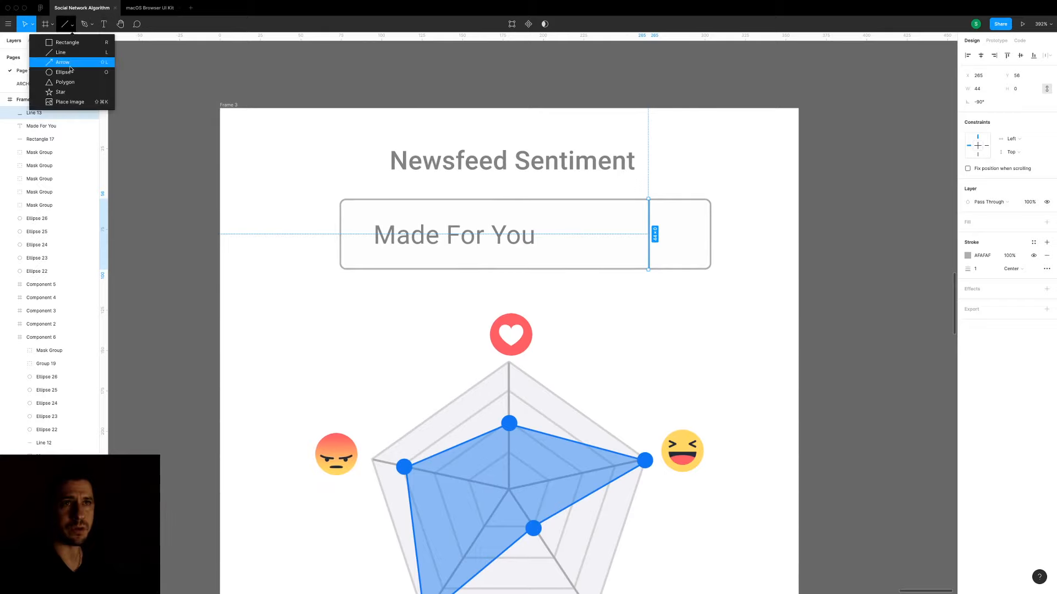
{"action": "left_click", "coordinate": [73, 78]}
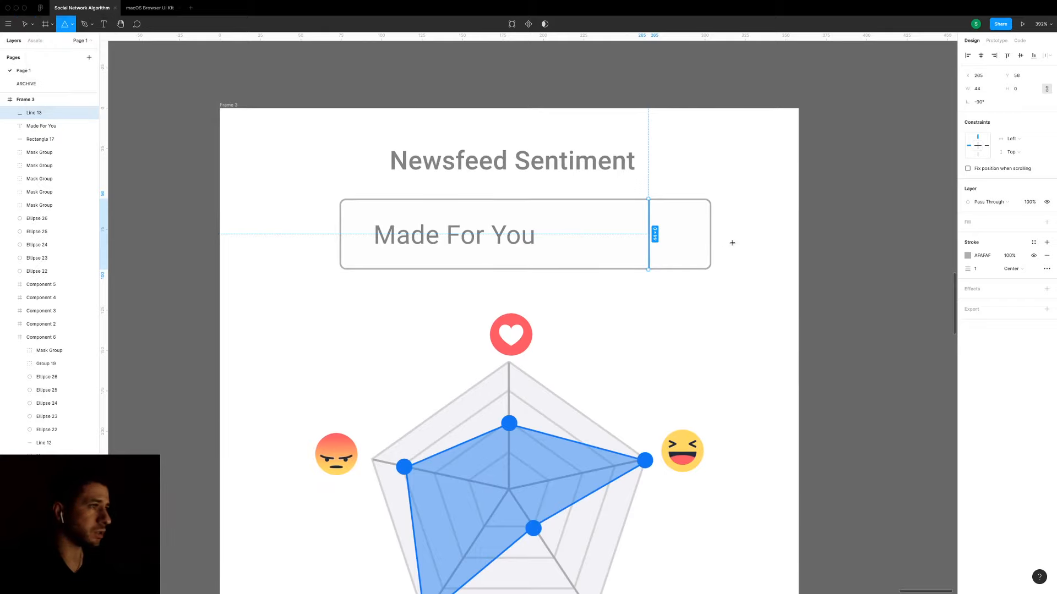
{"action": "left_click", "coordinate": [677, 240]}
{"action": "left_click_drag", "start_coordinate": [760, 161], "coordinate": [690, 235]}
{"action": "scroll", "coordinate": [690, 245], "scroll_direction": "up", "scroll_amount": 3}
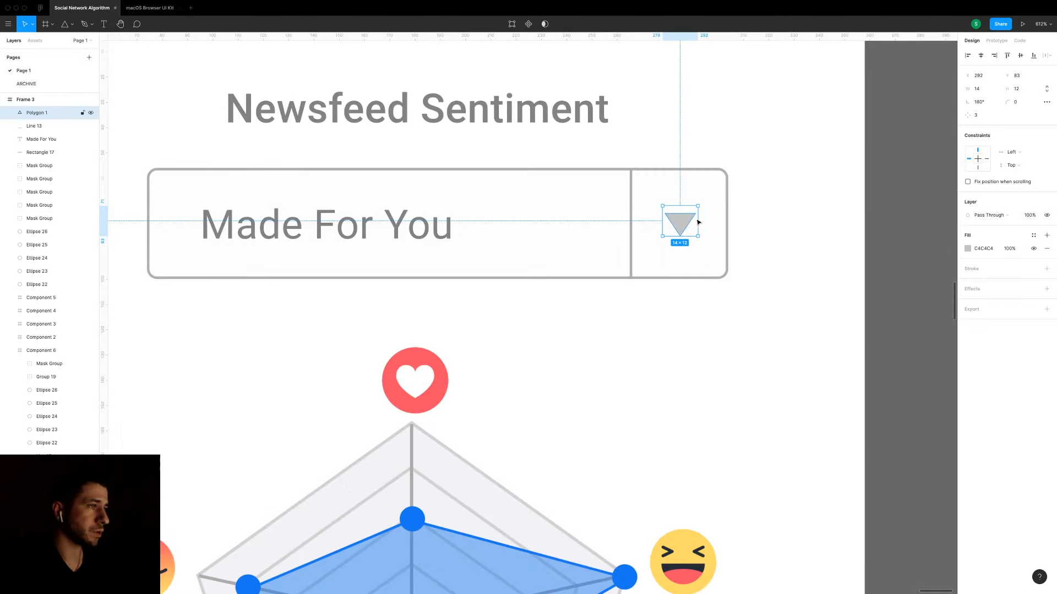
{"action": "left_click", "coordinate": [765, 224]}
{"action": "scroll", "coordinate": [765, 224], "scroll_direction": "down", "scroll_amount": 3}
{"action": "scroll", "coordinate": [764, 222], "scroll_direction": "down", "scroll_amount": 2}
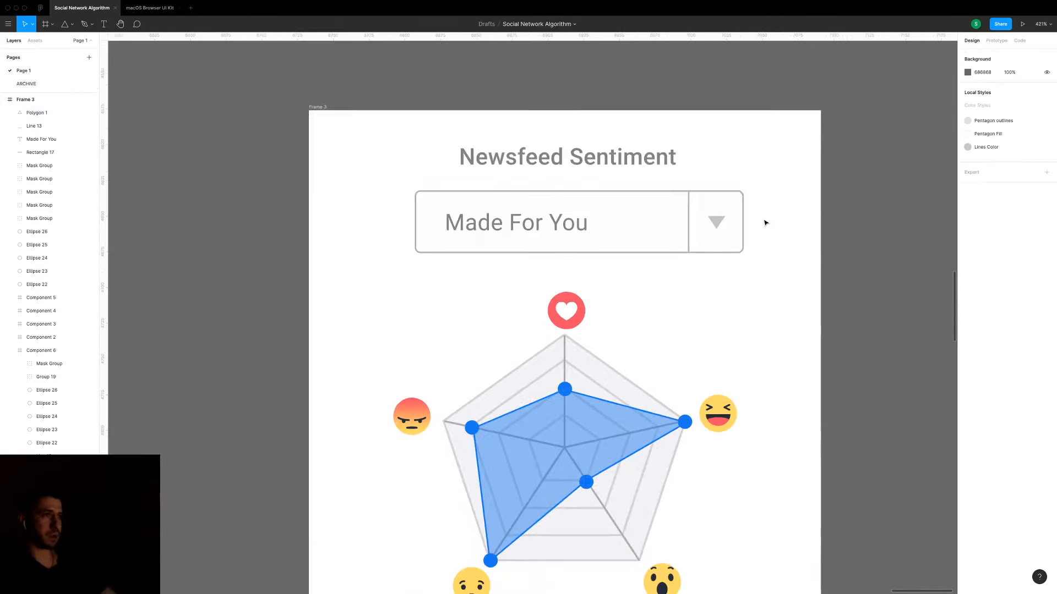
{"action": "scroll", "coordinate": [658, 242], "scroll_direction": "down", "scroll_amount": 5}
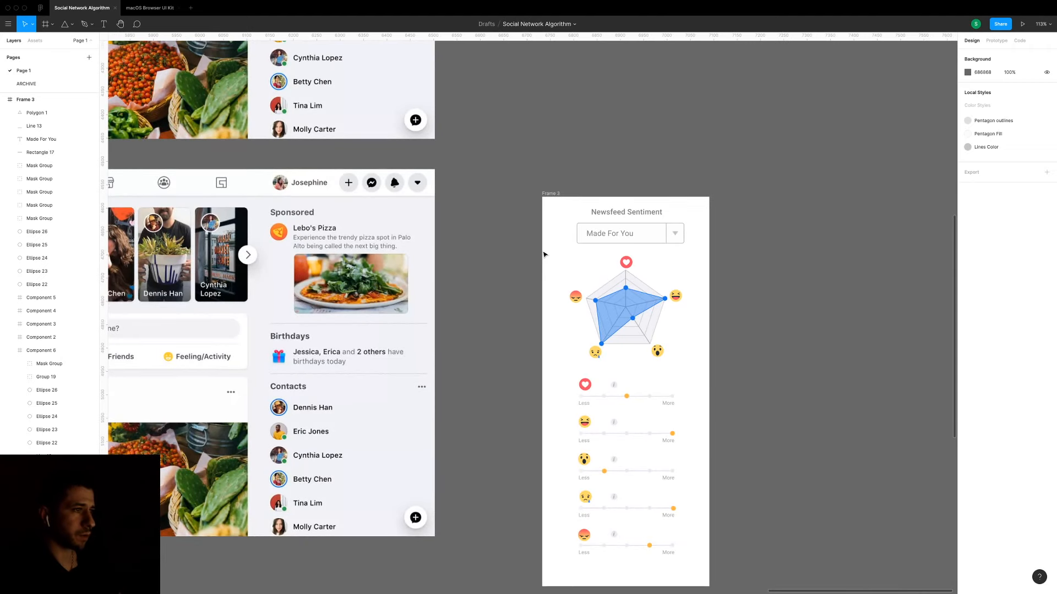
{"action": "left_click_drag", "start_coordinate": [543, 256], "coordinate": [752, 581]}
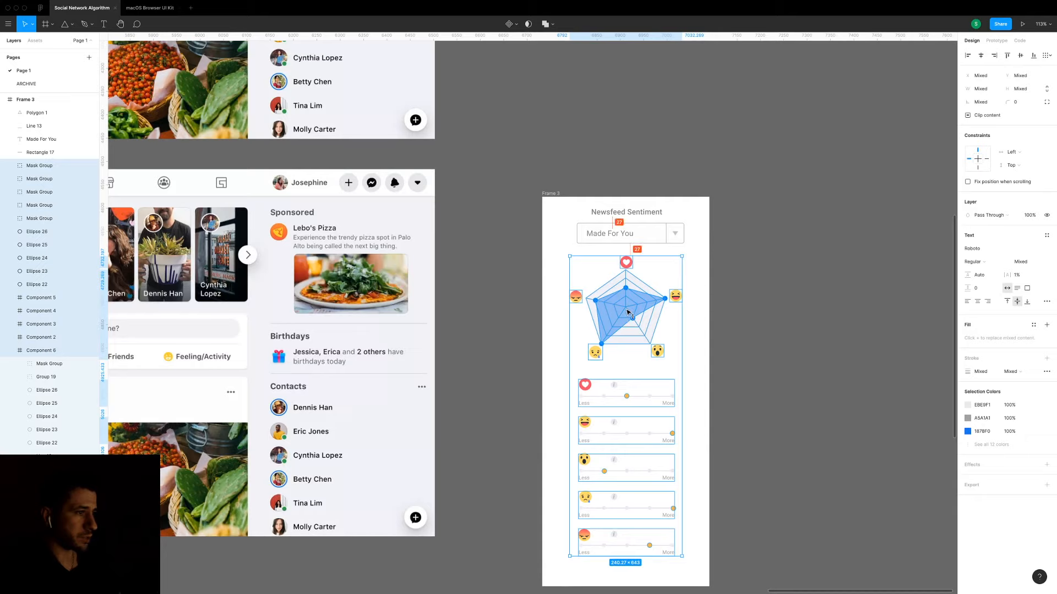
{"action": "left_click", "coordinate": [741, 399]}
{"action": "scroll", "coordinate": [740, 399], "scroll_direction": "up", "scroll_amount": 5}
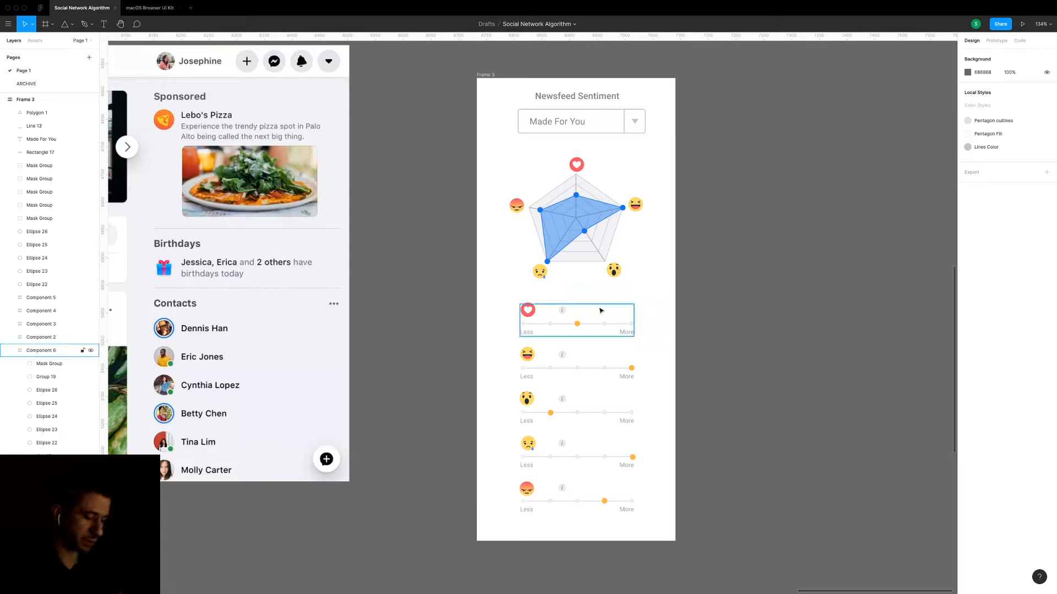
{"action": "key", "text": "r"}
{"action": "left_click_drag", "start_coordinate": [465, 147], "coordinate": [677, 303]}
{"action": "key", "text": "Delete"}
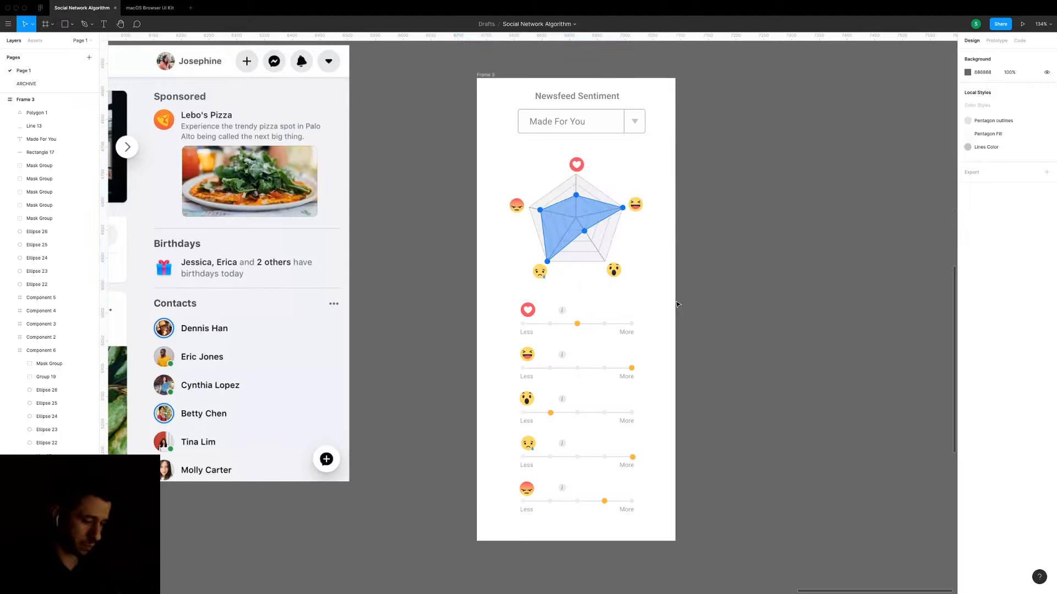
Draw a 358 × 252 px rectangle spanning the frame's width behind the radar chart and its emojis, filled with light gray F3F3F3.
{"action": "key", "text": "r"}
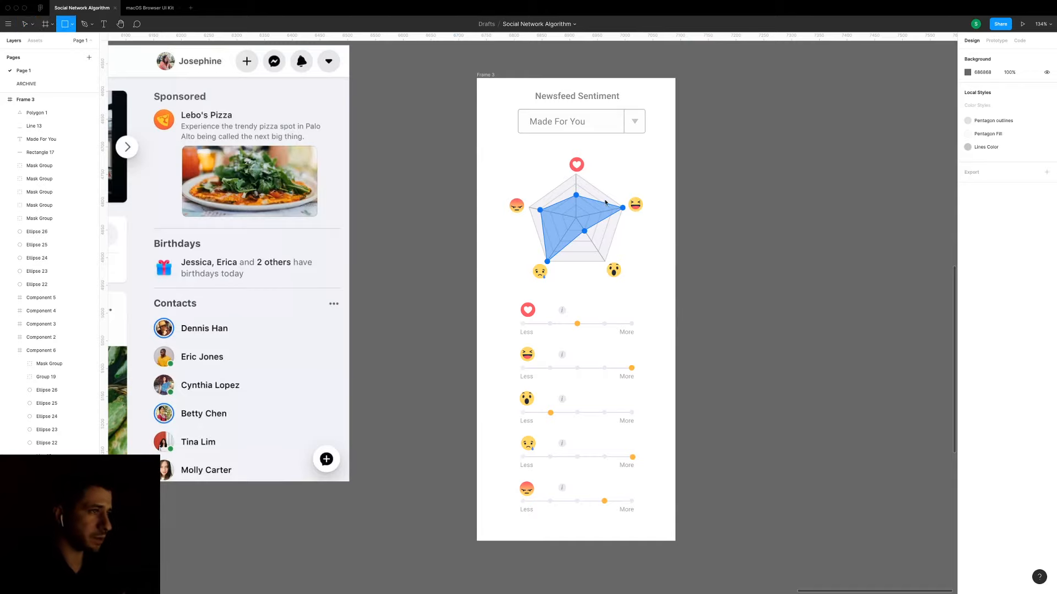
{"action": "left_click_drag", "start_coordinate": [482, 147], "coordinate": [674, 288]}
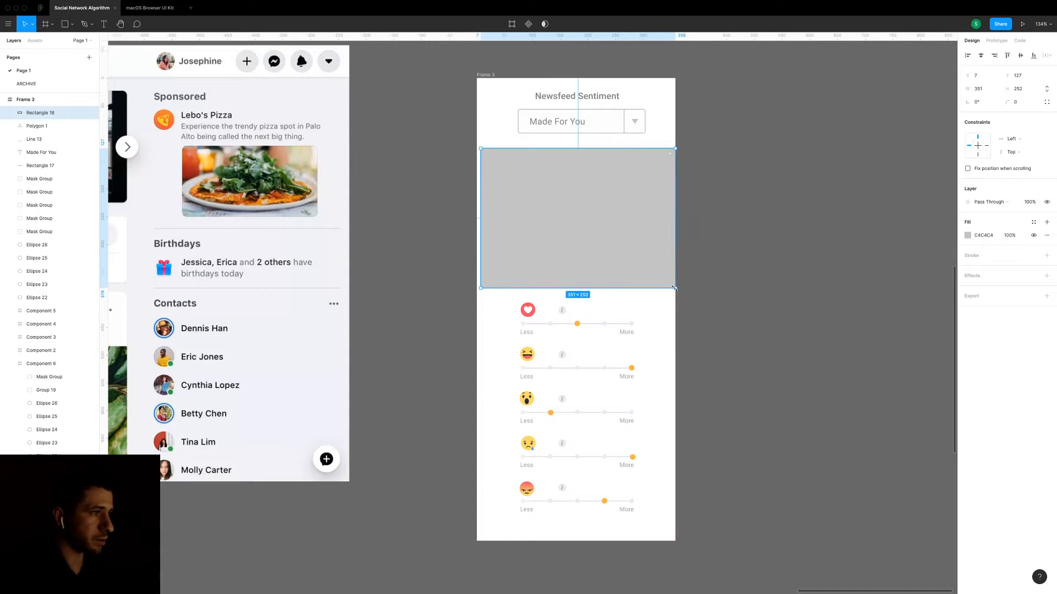
{"action": "key", "text": "super+alt+bracketleft"}
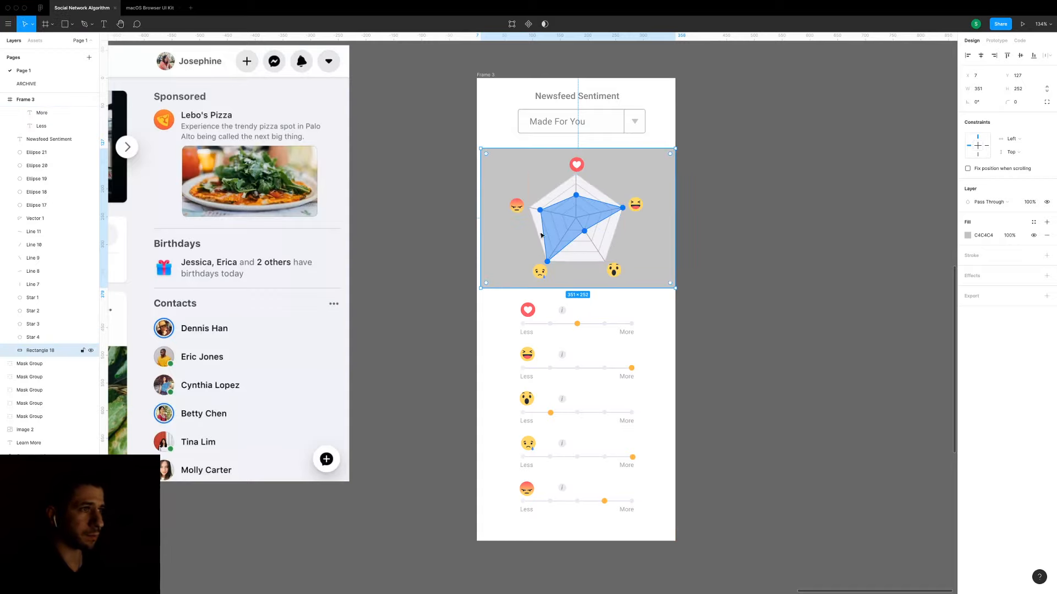
{"action": "left_click_drag", "start_coordinate": [481, 252], "coordinate": [475, 256]}
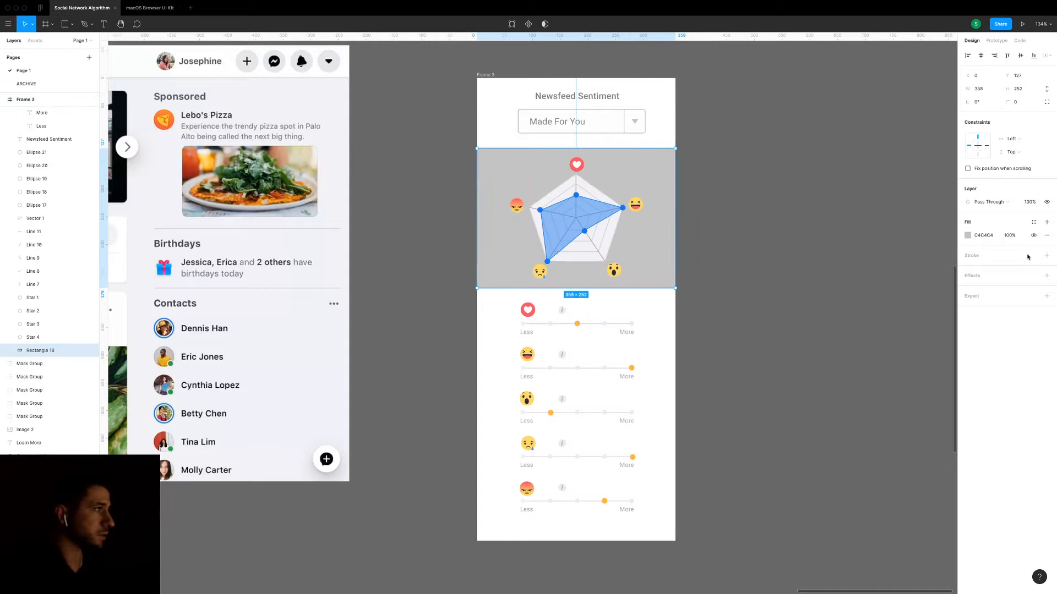
{"action": "left_click", "coordinate": [968, 235]}
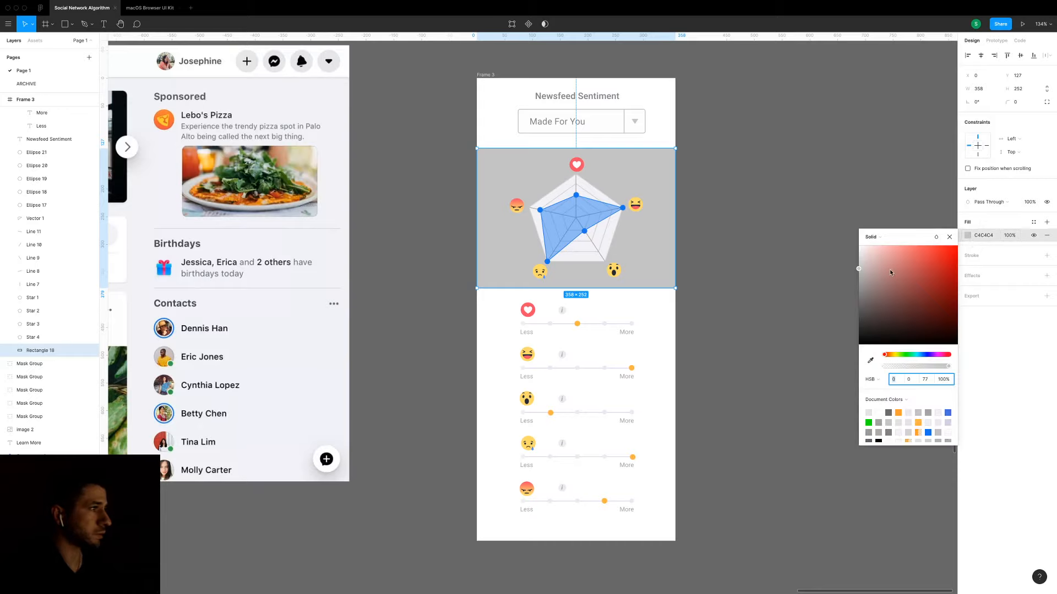
{"action": "left_click_drag", "start_coordinate": [869, 275], "coordinate": [800, 259]}
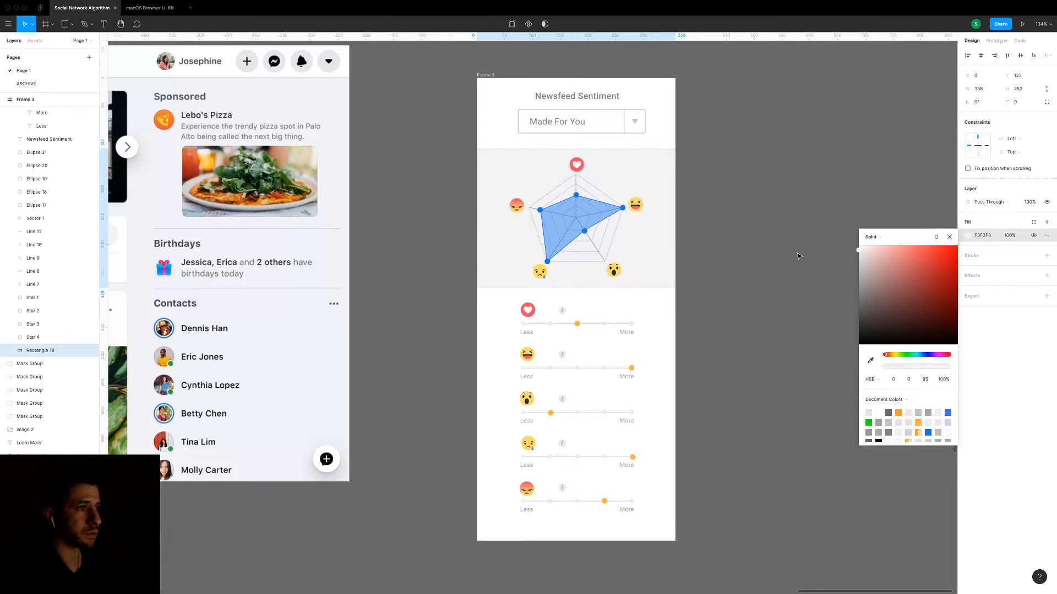
{"action": "left_click_drag", "start_coordinate": [576, 307], "coordinate": [593, 305]}
{"action": "left_click", "coordinate": [726, 295]}
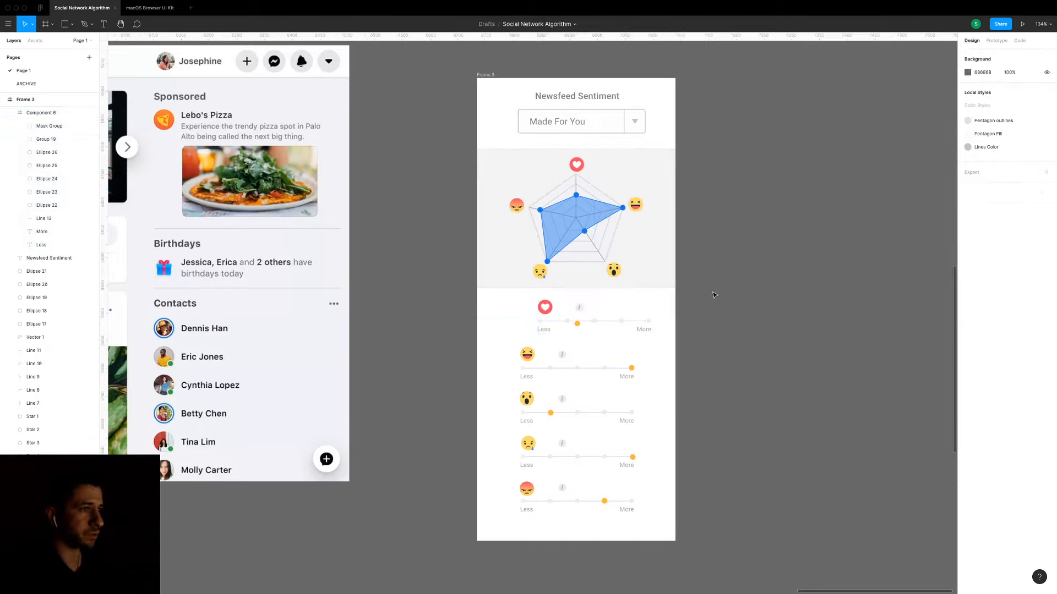
{"action": "key", "text": "super+z"}
{"action": "key", "text": "super+z"}
{"action": "left_click", "coordinate": [716, 295]}
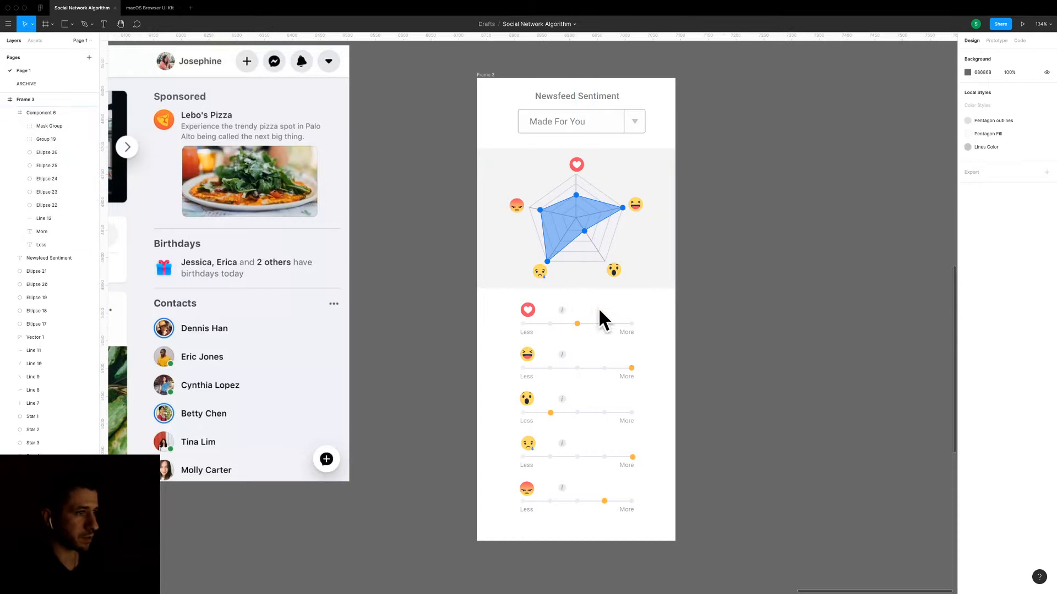
Delete the info icons from the heart, laughing and surprised slider rows.
{"action": "left_click", "coordinate": [563, 311]}
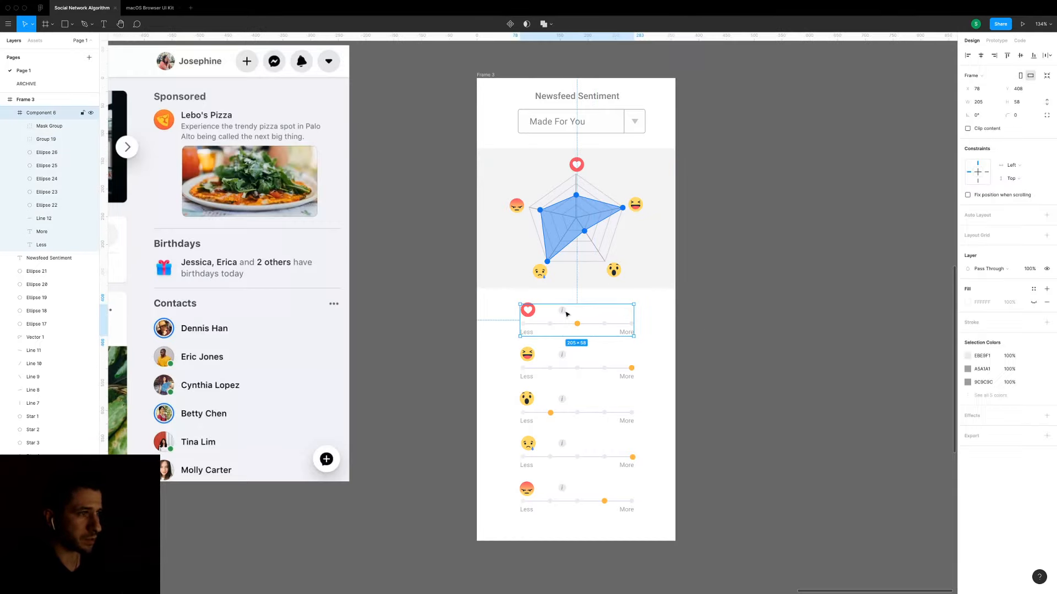
{"action": "double_click", "coordinate": [566, 314]}
{"action": "key", "text": "Delete"}
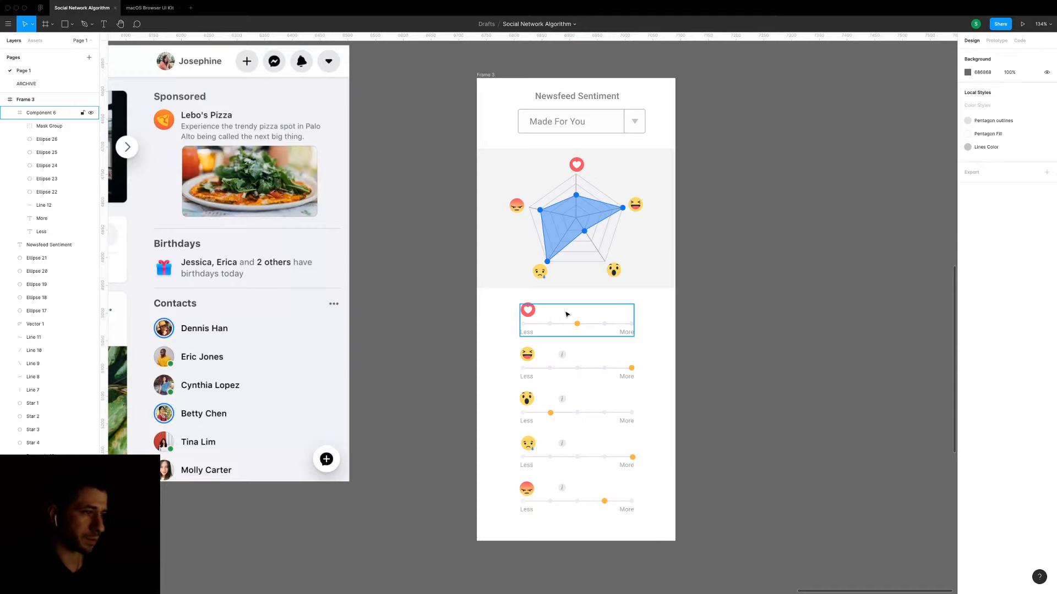
{"action": "double_click", "coordinate": [561, 355]}
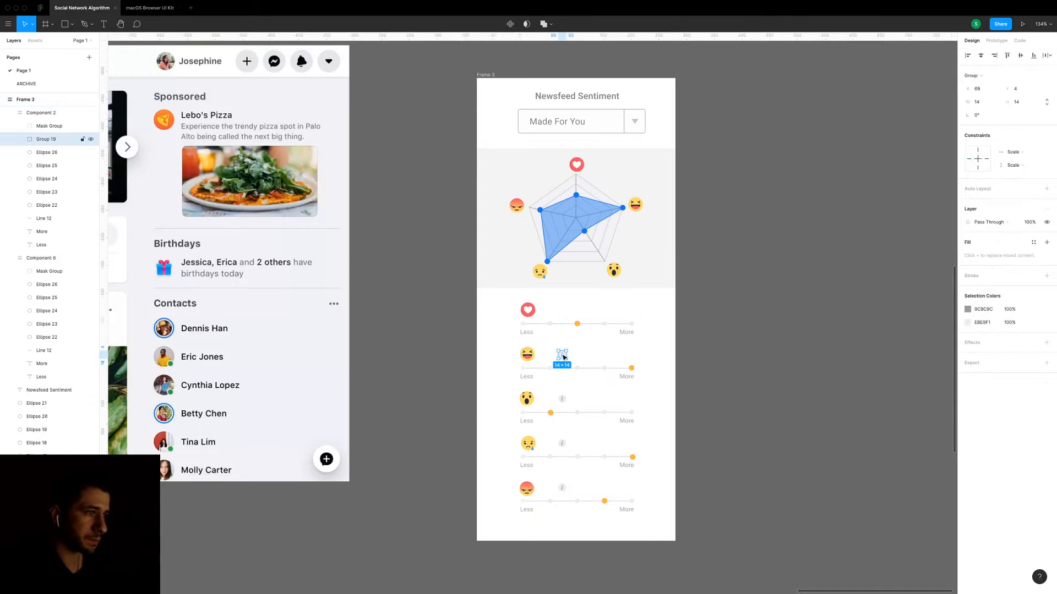
{"action": "key", "text": "Delete"}
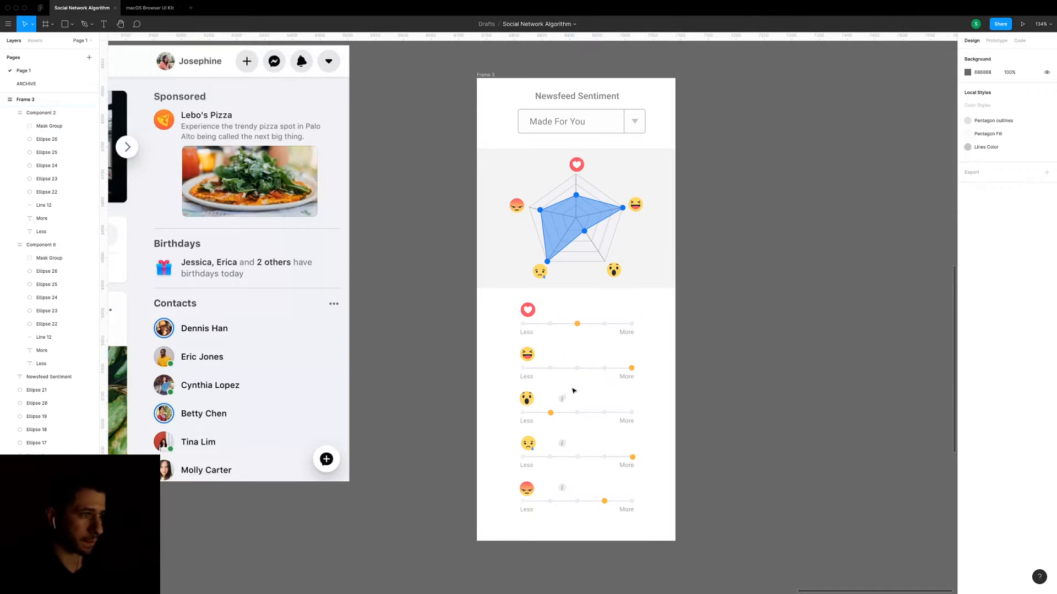
{"action": "left_click_drag", "start_coordinate": [572, 387], "coordinate": [553, 413]}
{"action": "key", "text": "Delete"}
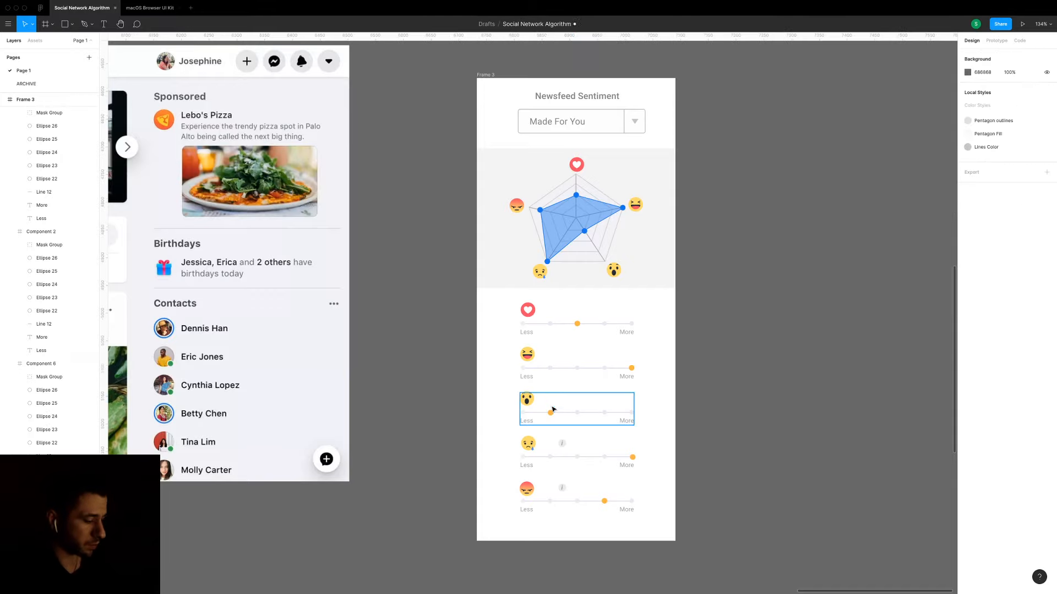
Delete the info icons from the crying and angry slider rows.
{"action": "scroll", "coordinate": [556, 409], "scroll_direction": "up", "scroll_amount": 1}
{"action": "key", "text": "XF86AudioMute"}
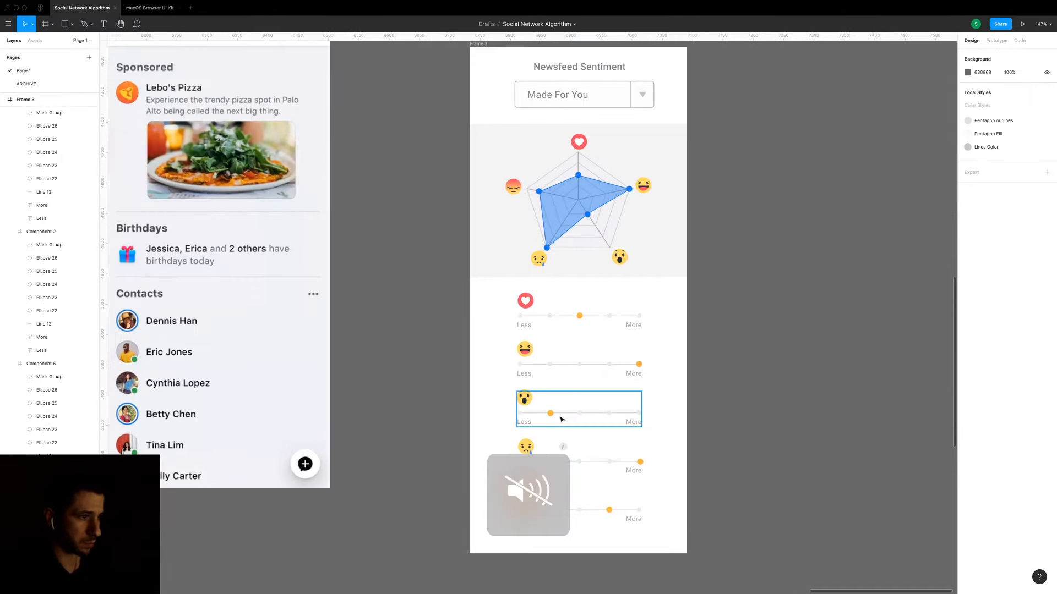
{"action": "scroll", "coordinate": [608, 439], "scroll_direction": "up", "scroll_amount": 3}
{"action": "left_click_drag", "start_coordinate": [576, 356], "coordinate": [544, 387]}
{"action": "left_click", "coordinate": [553, 440], "text": "shift"}
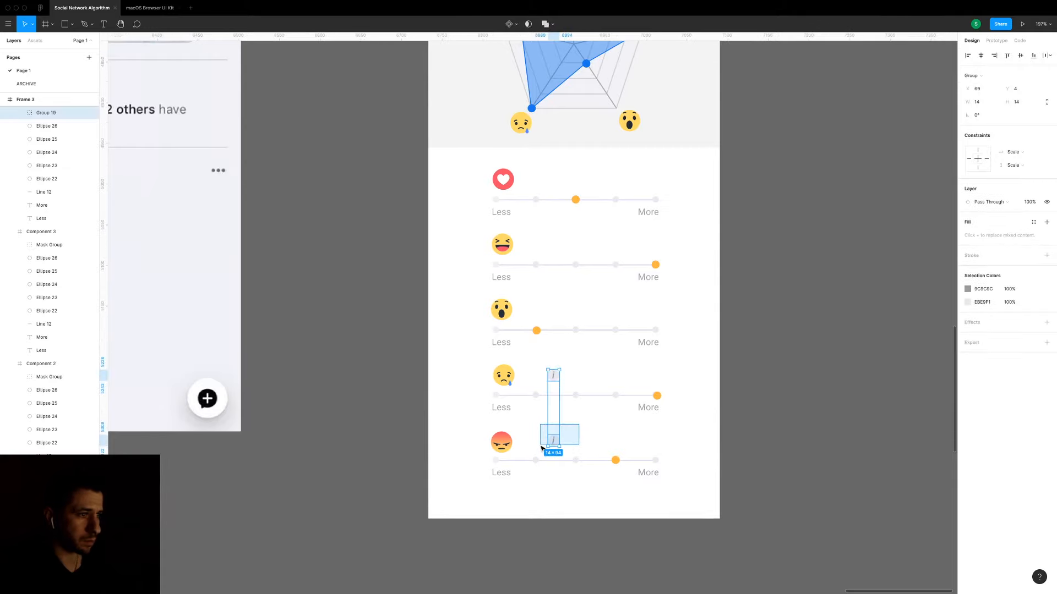
{"action": "key", "text": "Escape"}
Try filling the whole sentiment frame with the background color F2F1F6 sampled from the neighboring Facebook mockup.
{"action": "scroll", "coordinate": [707, 351], "scroll_direction": "up", "scroll_amount": 10}
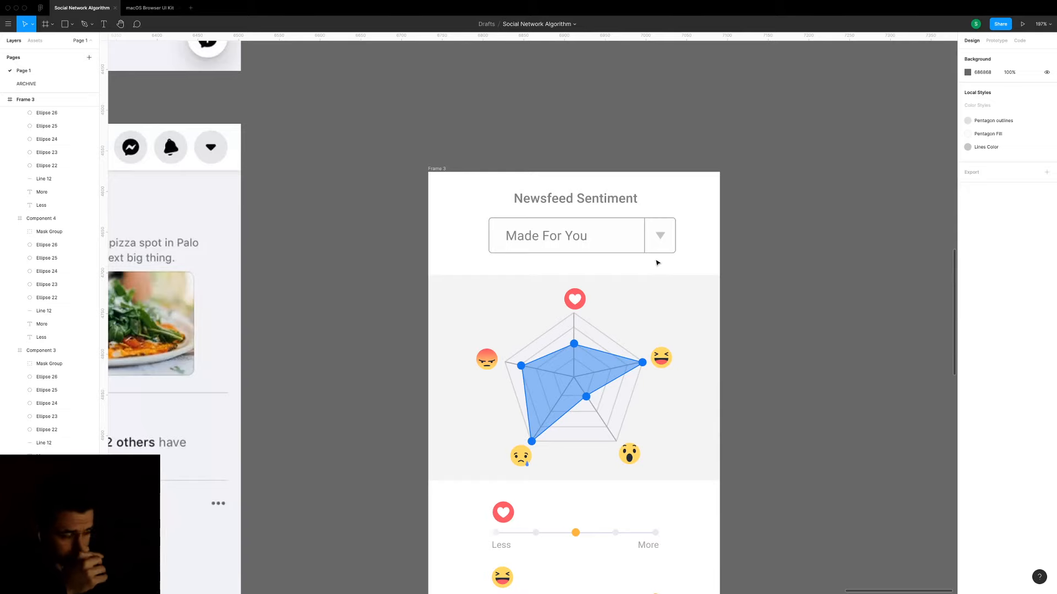
{"action": "scroll", "coordinate": [690, 285], "scroll_direction": "down", "scroll_amount": 5, "text": "ctrl"}
{"action": "scroll", "coordinate": [655, 264], "scroll_direction": "down", "scroll_amount": 3}
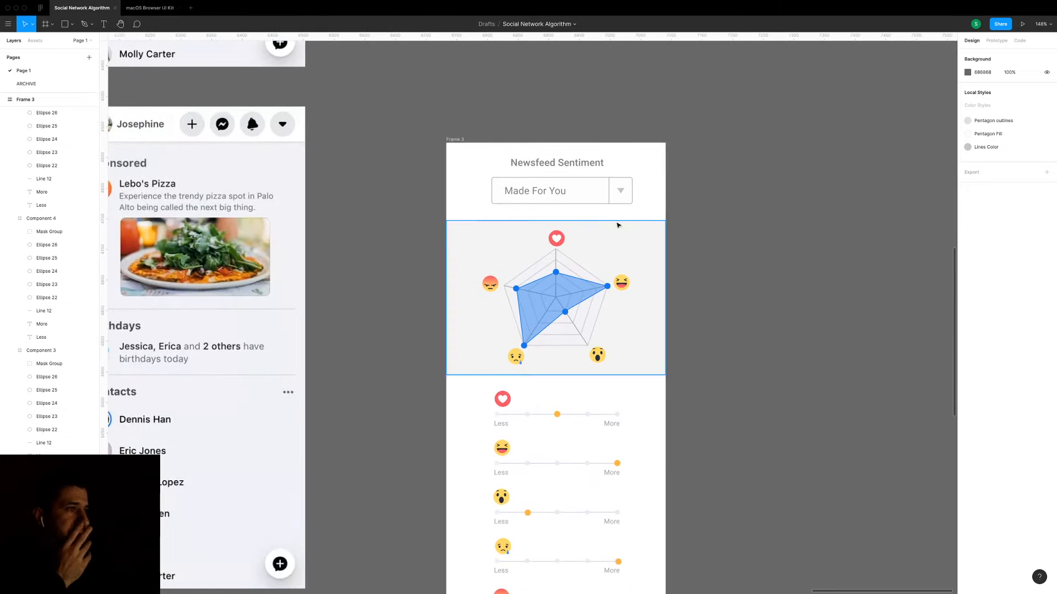
{"action": "left_click", "coordinate": [592, 198]}
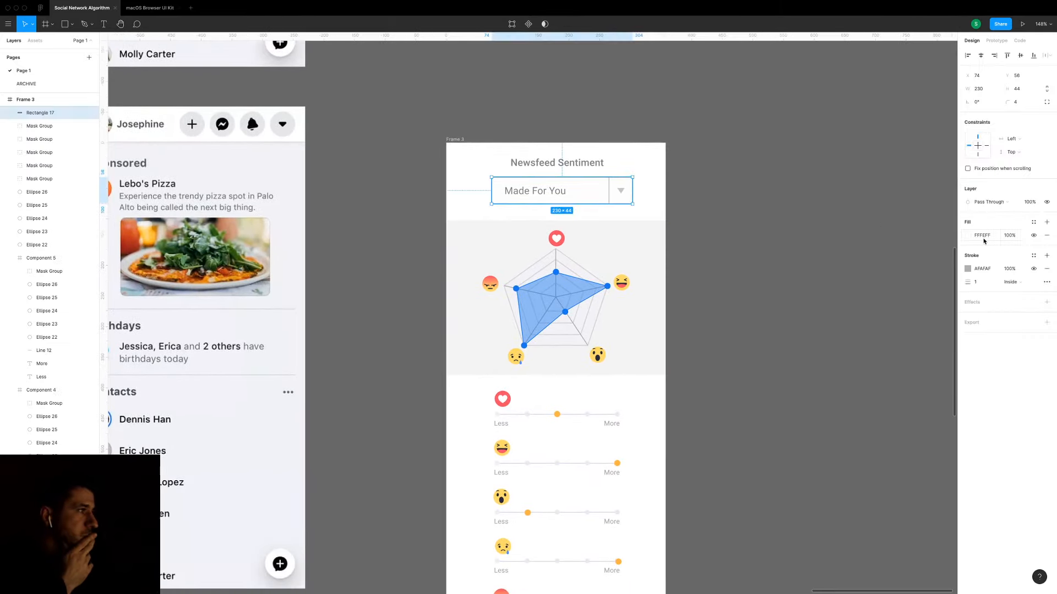
{"action": "left_click", "coordinate": [461, 139]}
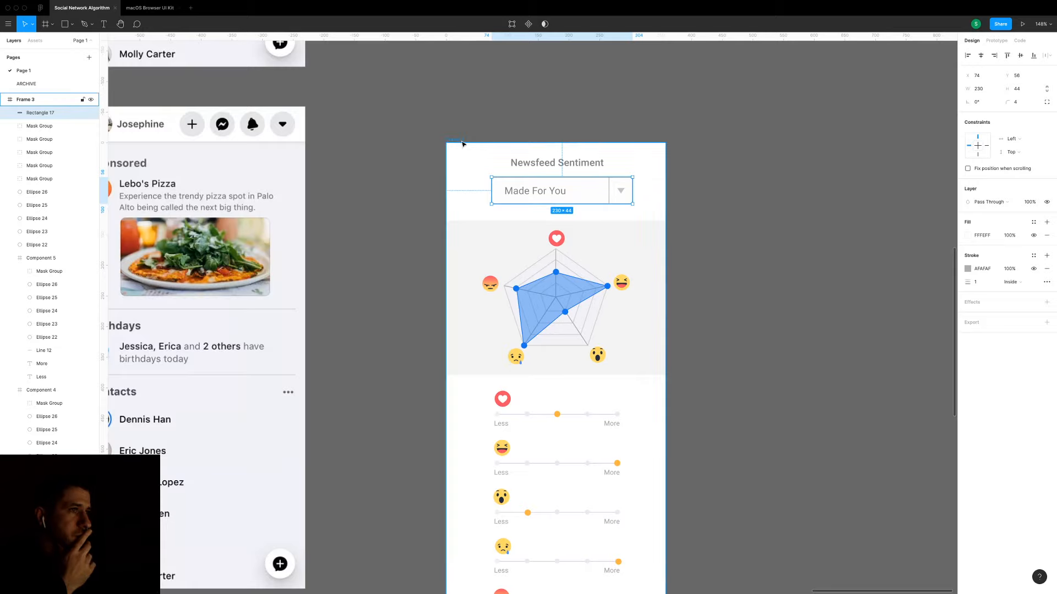
{"action": "key", "text": "i"}
{"action": "left_click", "coordinate": [289, 217]}
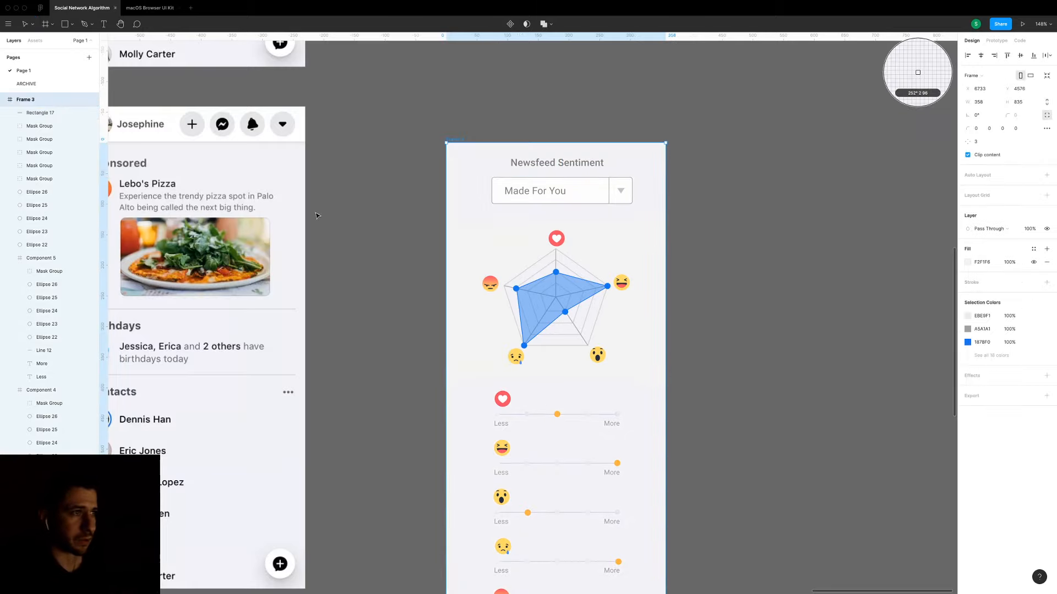
{"action": "left_click", "coordinate": [386, 234]}
Try filling the rectangle behind the radar chart with FFFEFF sampled from the mockup's header, and undo both fill trials.
{"action": "left_click", "coordinate": [570, 228]}
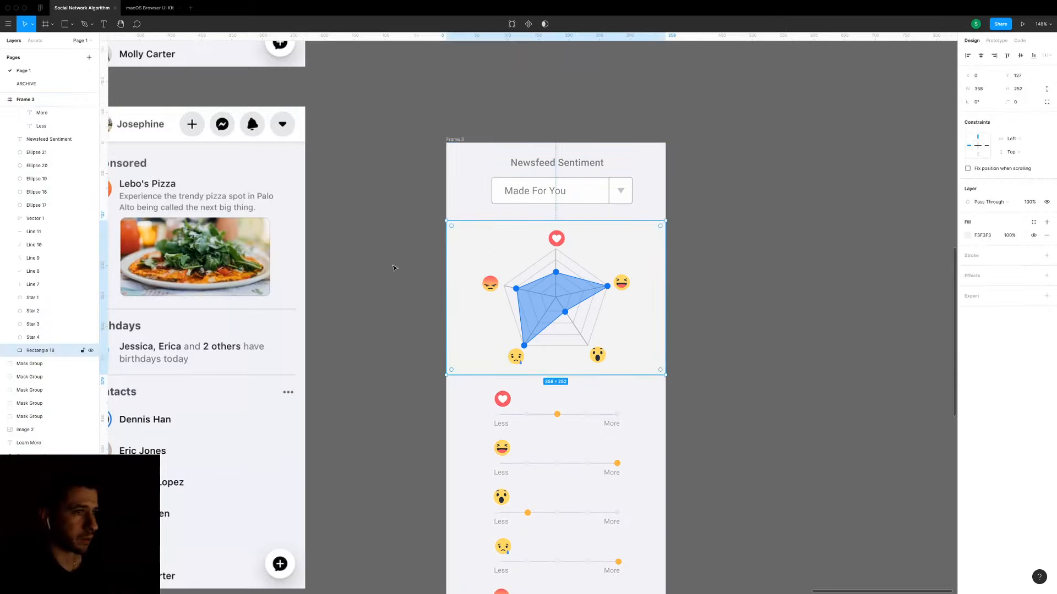
{"action": "key", "text": "i"}
{"action": "left_click", "coordinate": [170, 131]}
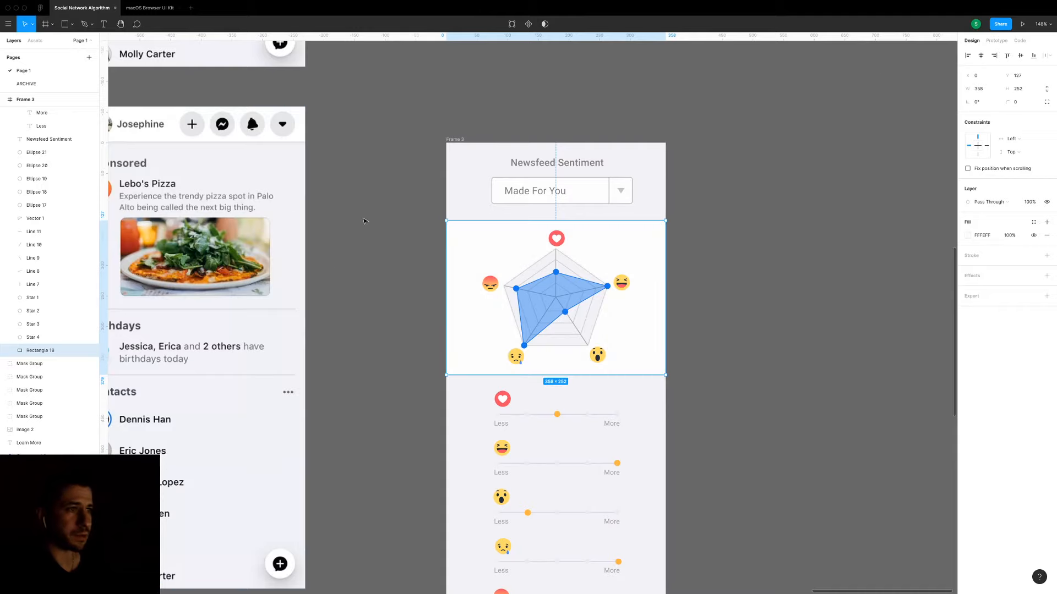
{"action": "left_click", "coordinate": [781, 350]}
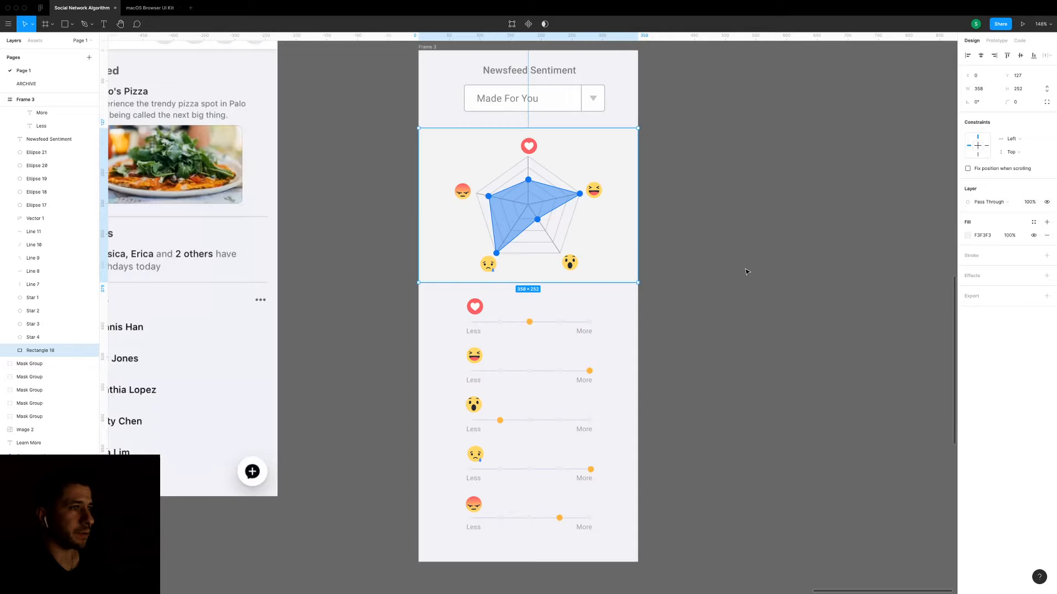
{"action": "key", "text": "Escape"}
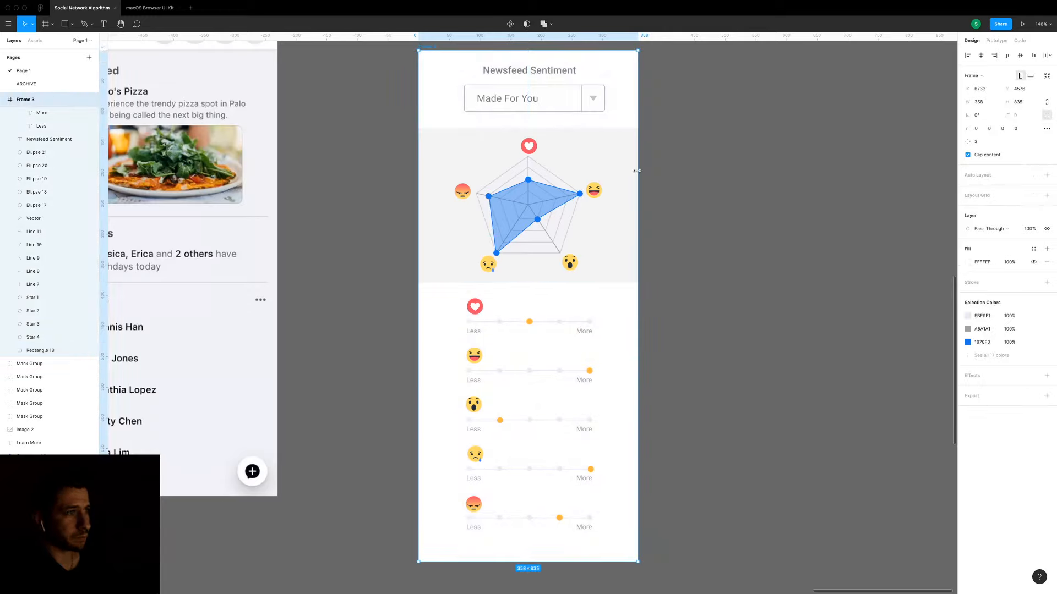
Extend the shaded rectangle behind the radar chart up to the frame's upper edge, making it 358 × 379, and fill it with F2F1F6 sampled from the mockup.
{"action": "left_click", "coordinate": [617, 143]}
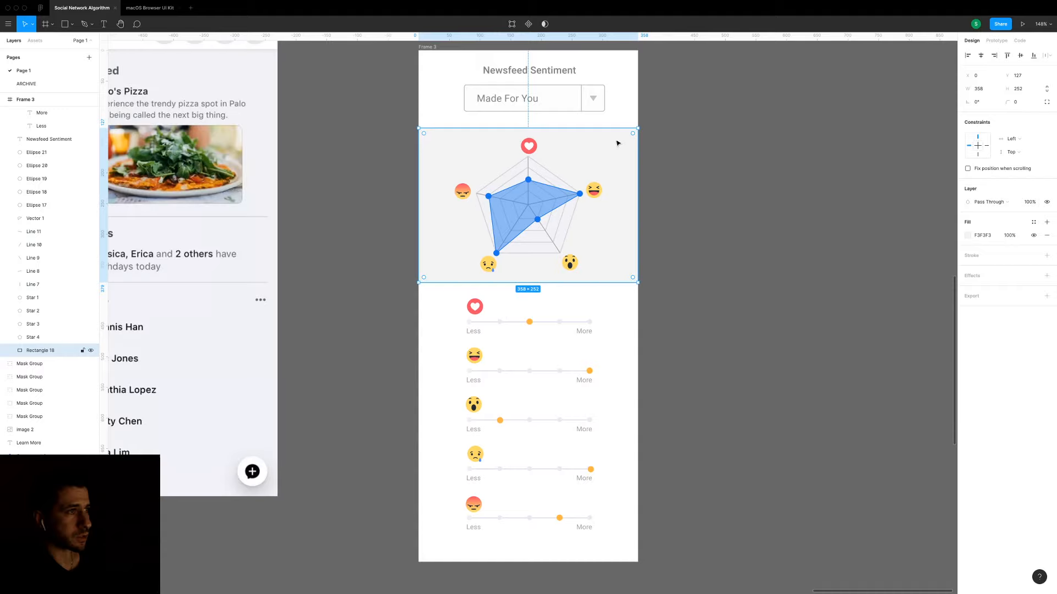
{"action": "left_click_drag", "start_coordinate": [578, 128], "coordinate": [609, 52]}
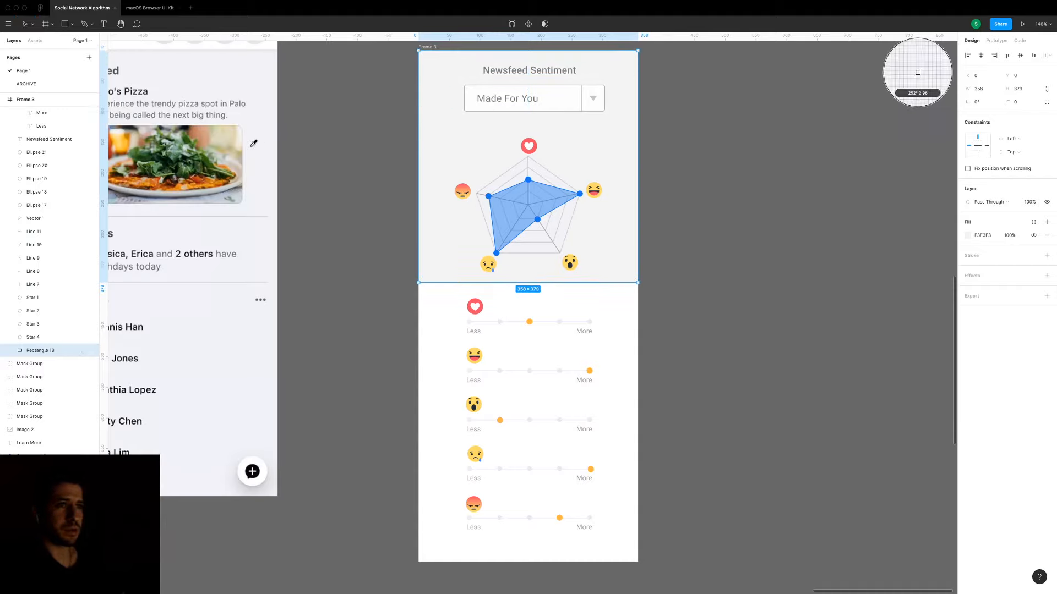
{"action": "left_click", "coordinate": [675, 216]}
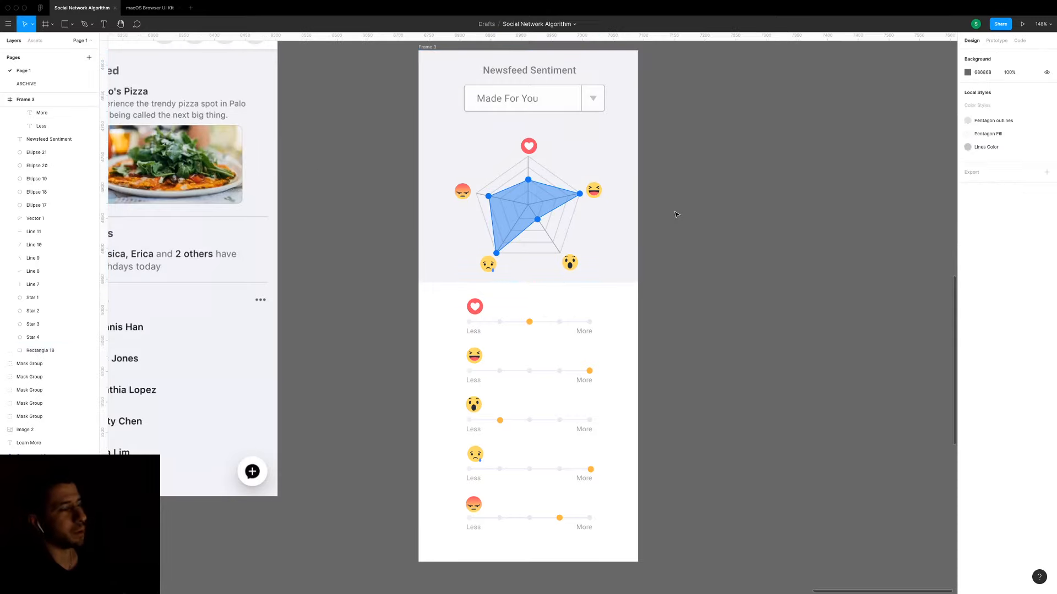
{"action": "left_click_drag", "start_coordinate": [673, 203], "coordinate": [654, 215]}
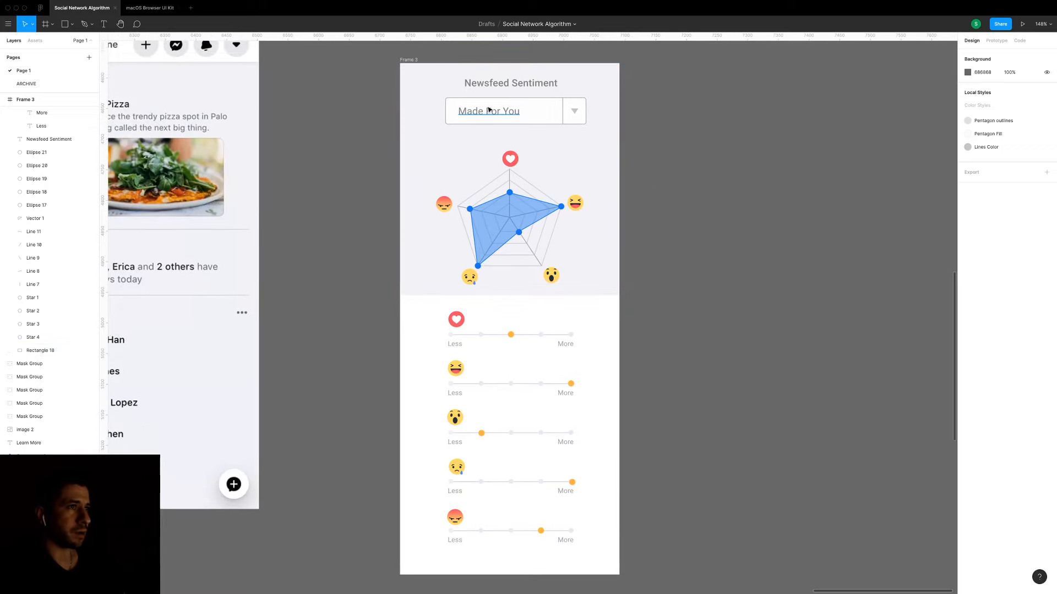
{"action": "left_click", "coordinate": [544, 121]}
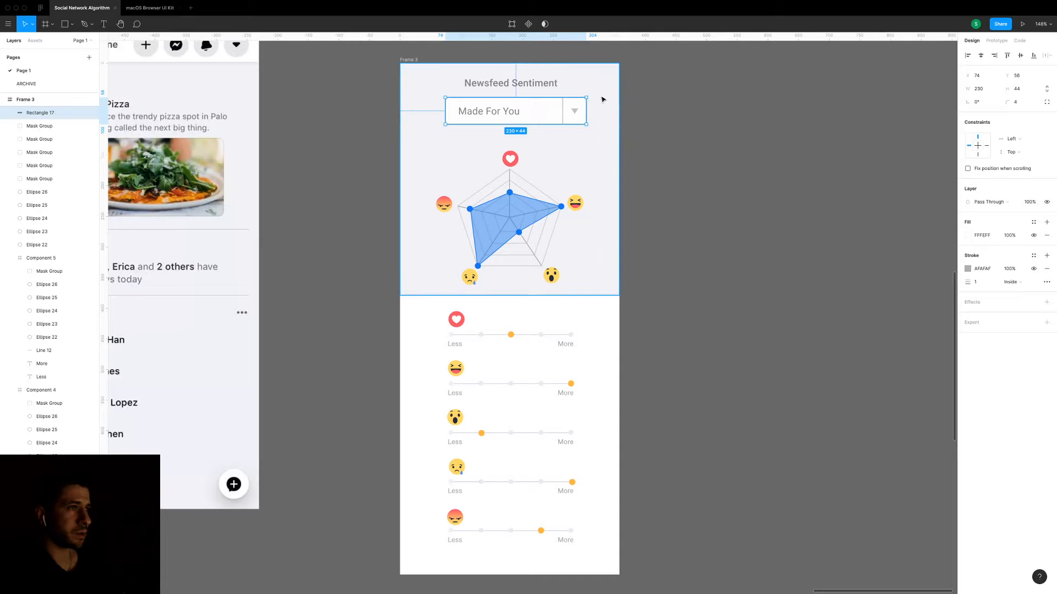
{"action": "left_click", "coordinate": [602, 100]}
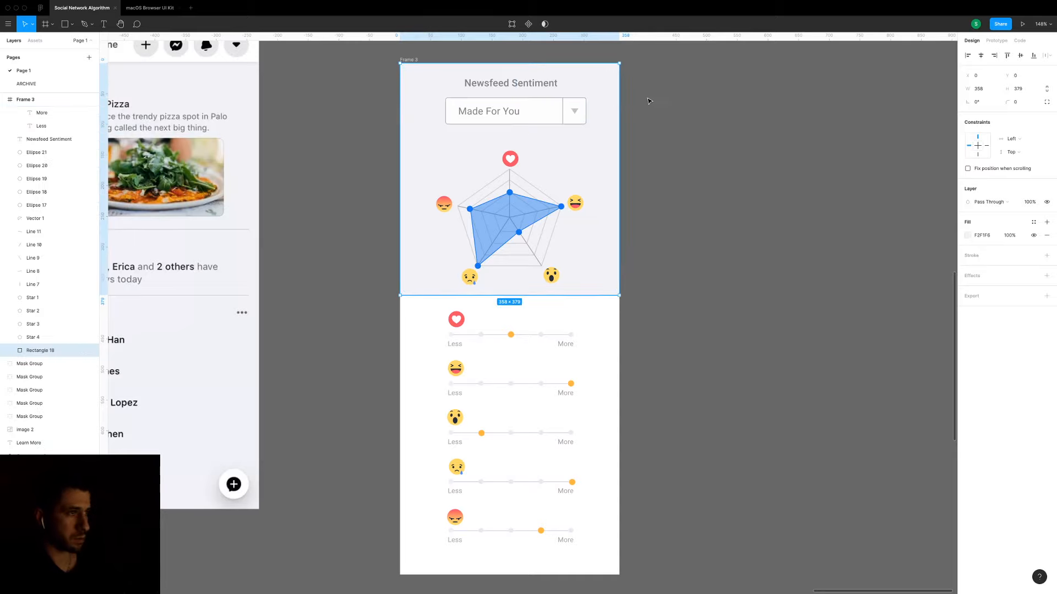
Duplicate the "Made For You" dropdown into the empty canvas beside the sentiment frame and relabel the copy "Funny".
{"action": "left_click_drag", "start_coordinate": [639, 94], "coordinate": [436, 139]}
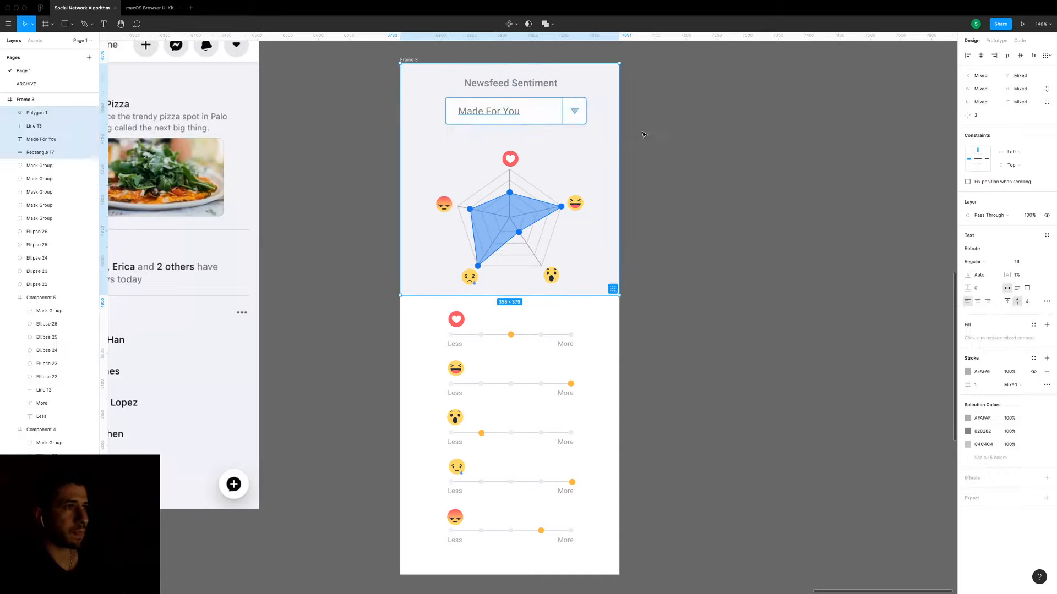
{"action": "left_click_drag", "start_coordinate": [569, 113], "coordinate": [762, 132]}
{"action": "left_click", "coordinate": [755, 170]}
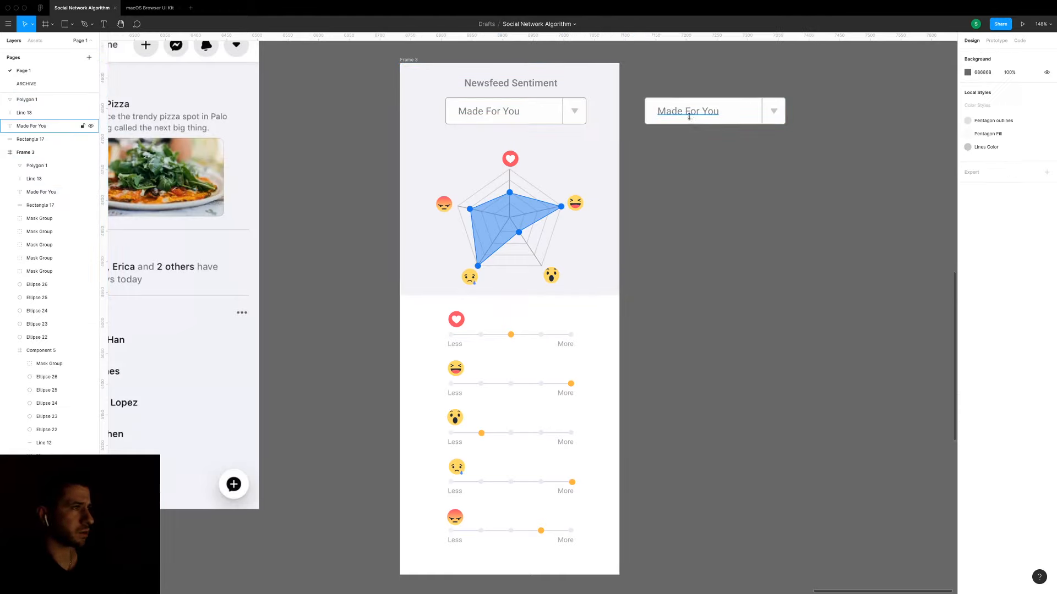
{"action": "double_click", "coordinate": [690, 115]}
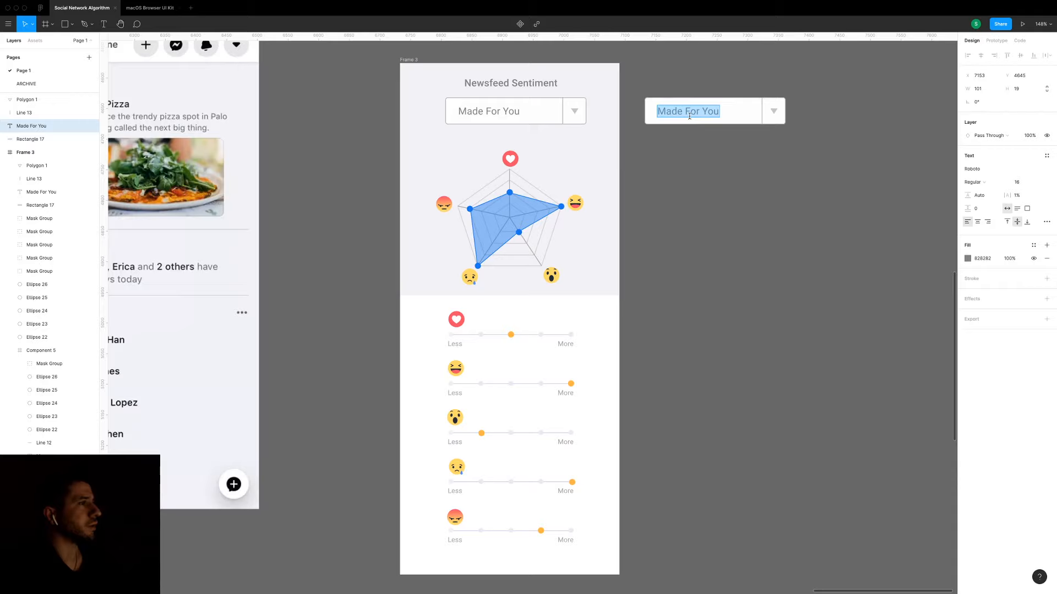
{"action": "type", "text": "Funny"}
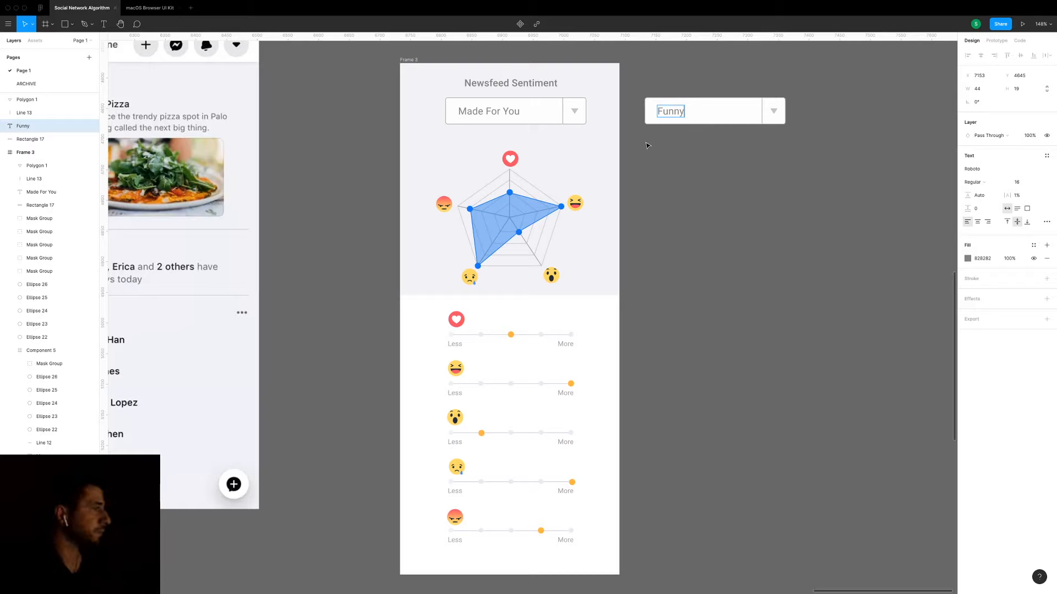
Try "Humour" as the copied dropdown's label, and change it back to "Funny".
{"action": "key", "text": "super+a"}
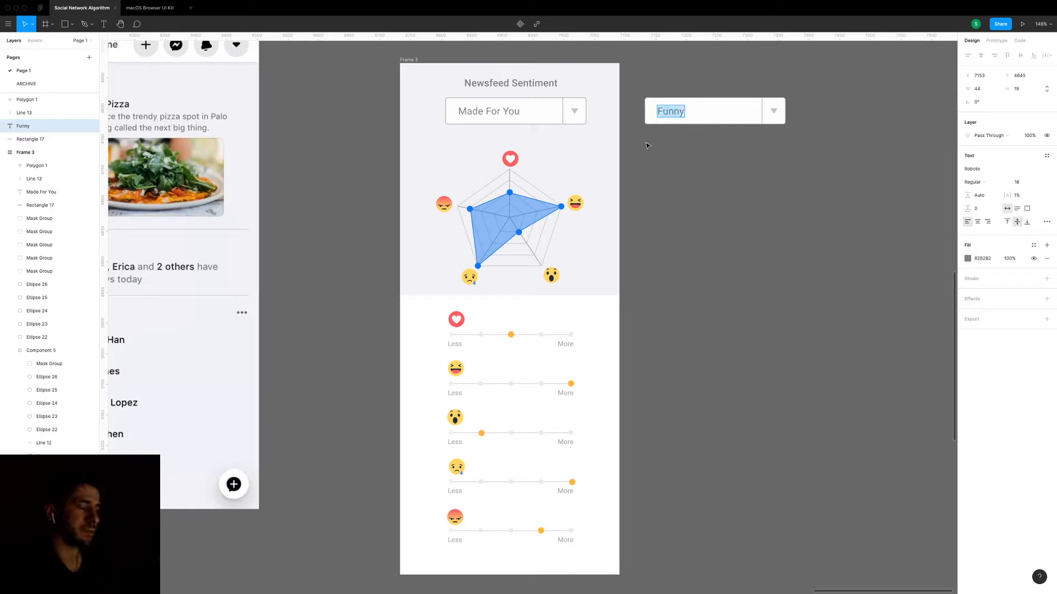
{"action": "key", "text": "BackSpace"}
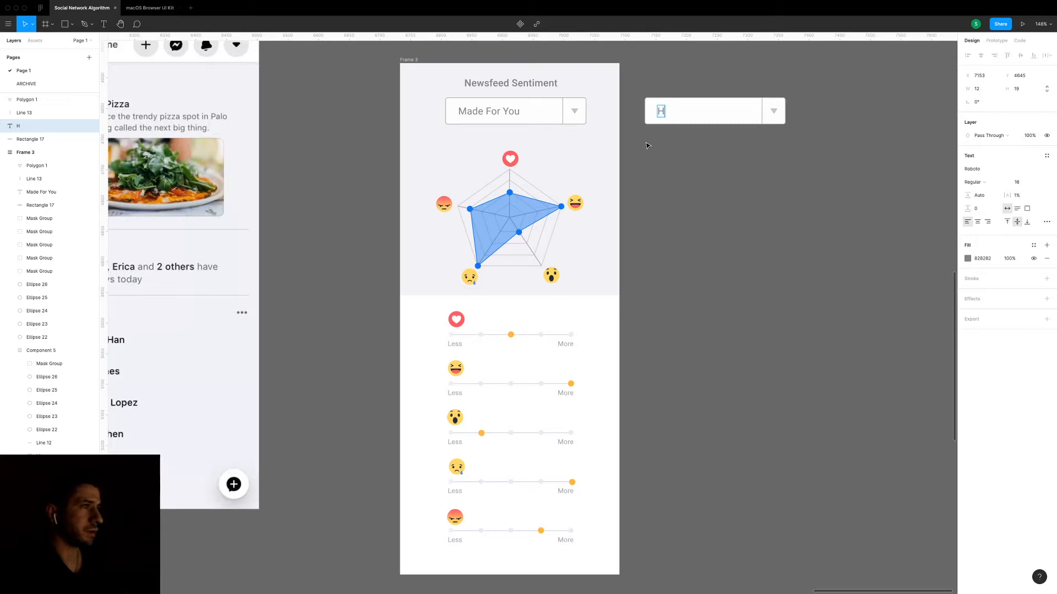
{"action": "type", "text": "Humour"}
{"action": "key", "text": "Escape"}
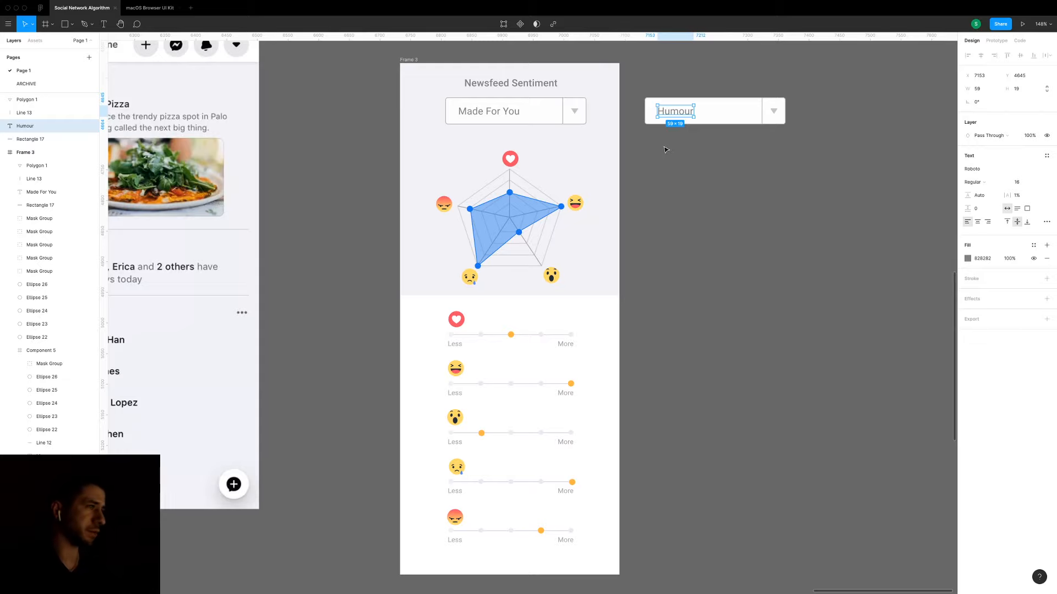
{"action": "key", "text": "Return"}
{"action": "type", "text": "Fr"}
{"action": "key", "text": "BackSpace"}
{"action": "type", "text": "unny"}
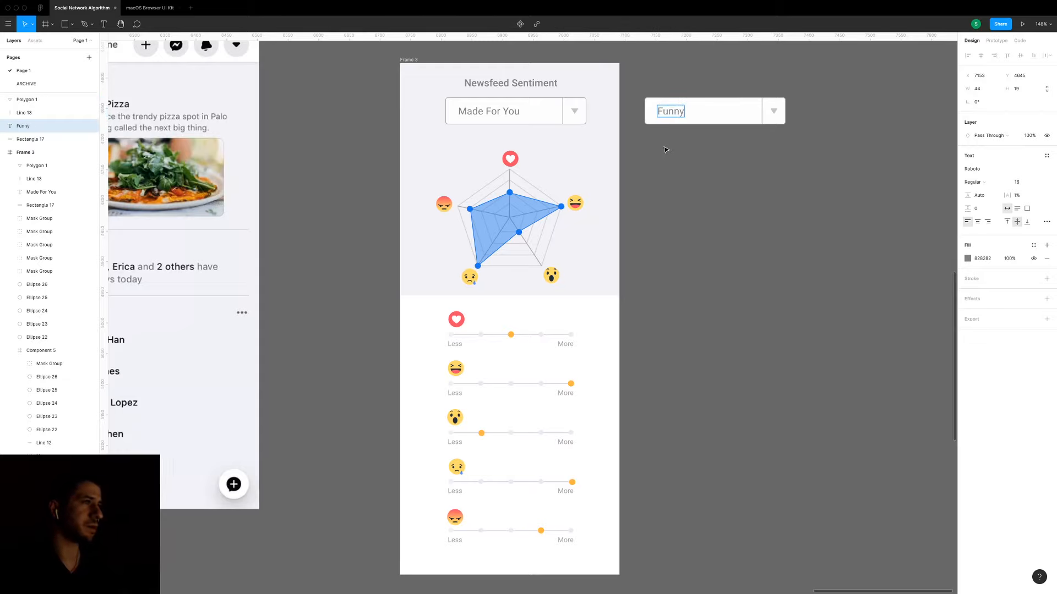
{"action": "key", "text": "Escape"}
{"action": "key", "text": "Escape"}
Try stretching the "Funny" dropdown's box to a height of 139, undo it, and delete the whole dropdown copy.
{"action": "scroll", "coordinate": [663, 154], "scroll_direction": "up", "scroll_amount": 3}
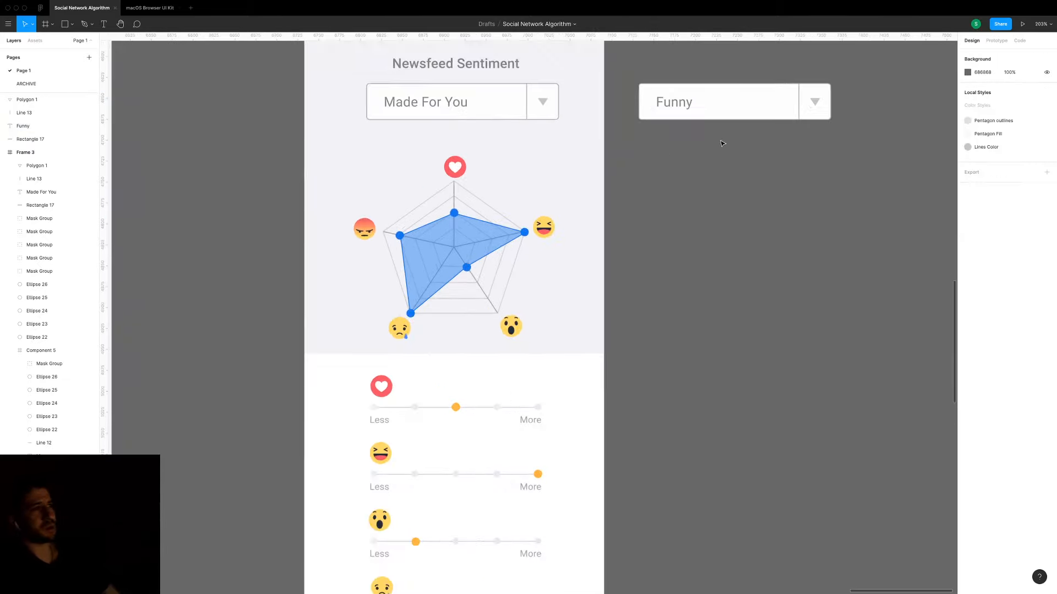
{"action": "left_click", "coordinate": [767, 112]}
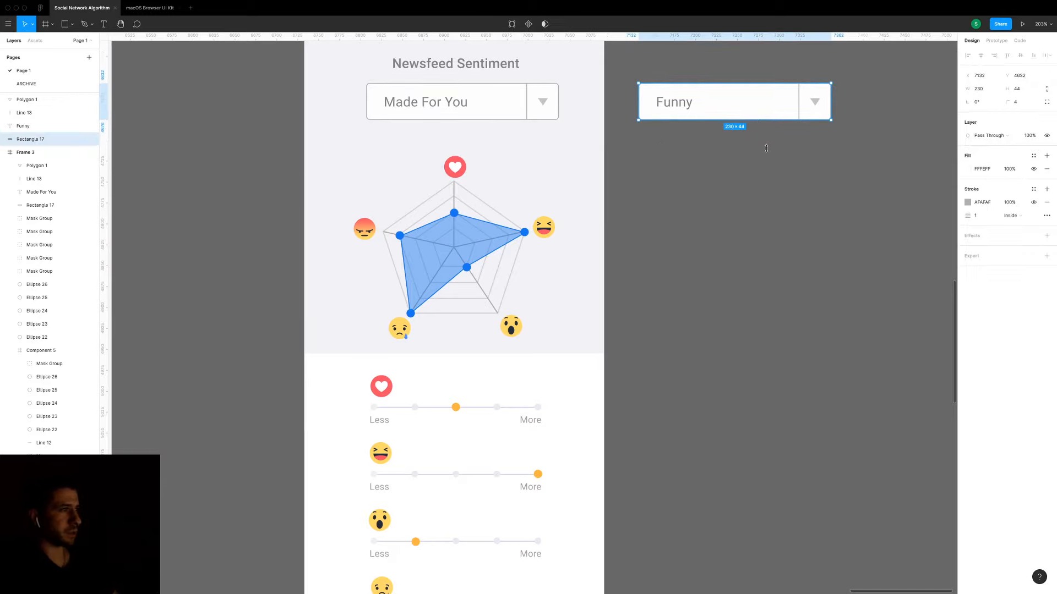
{"action": "left_click_drag", "start_coordinate": [766, 148], "coordinate": [766, 199]}
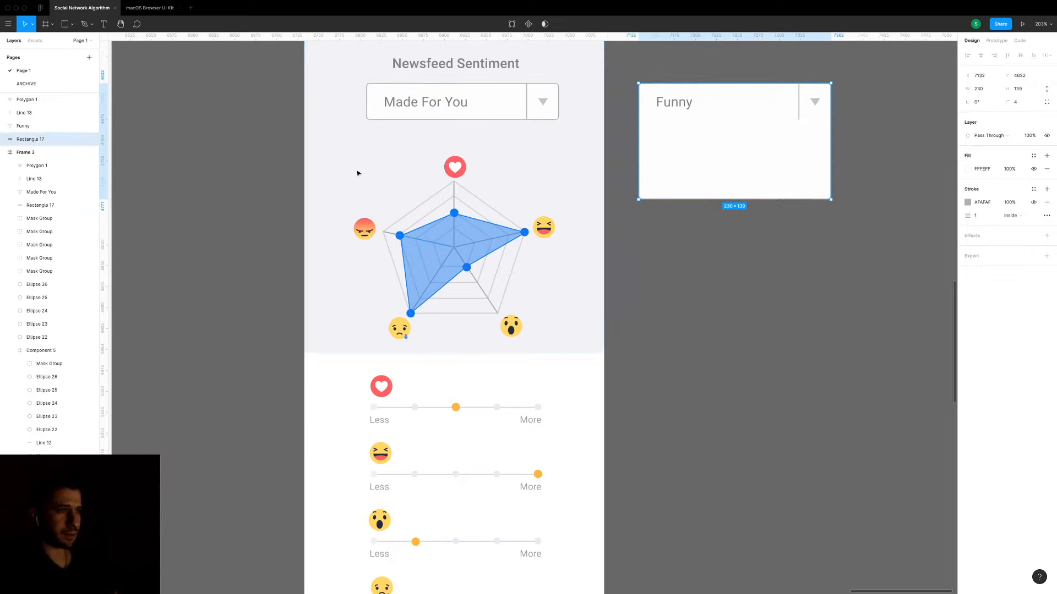
{"action": "key", "text": "super+z"}
{"action": "left_click_drag", "start_coordinate": [871, 77], "coordinate": [643, 127]}
{"action": "key", "text": "Delete"}
Duplicate the dropdown, emoji radar chart and shaded rectangle together onto the canvas beside the sentiment frame.
{"action": "scroll", "coordinate": [316, 137], "scroll_direction": "up", "scroll_amount": 2}
{"action": "scroll", "coordinate": [316, 137], "scroll_direction": "left", "scroll_amount": 1}
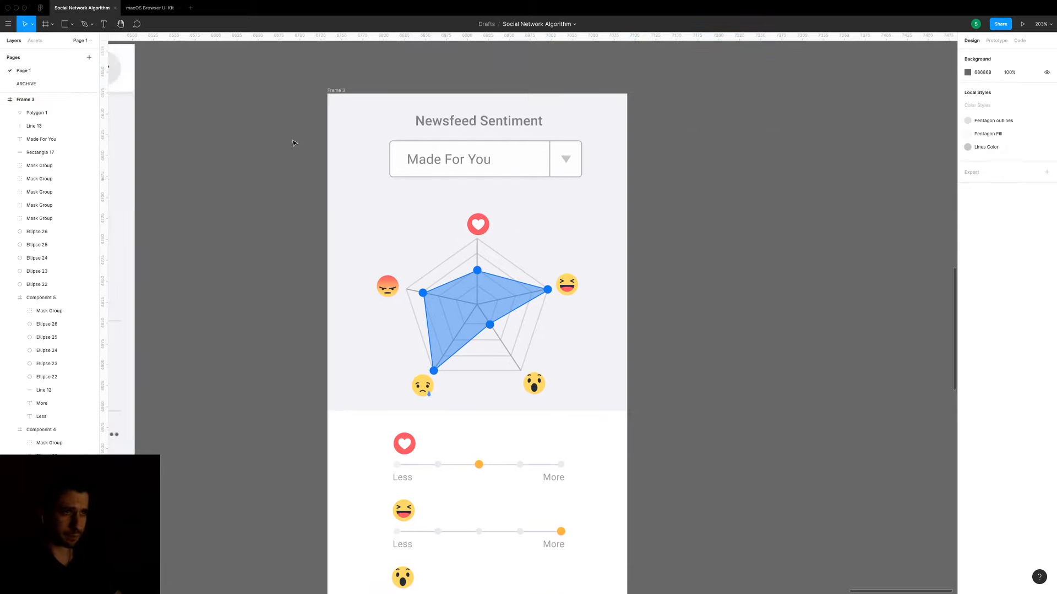
{"action": "left_click_drag", "start_coordinate": [292, 143], "coordinate": [929, 376]}
{"action": "scroll", "coordinate": [670, 363], "scroll_direction": "right", "scroll_amount": 5}
{"action": "left_click", "coordinate": [768, 253]}
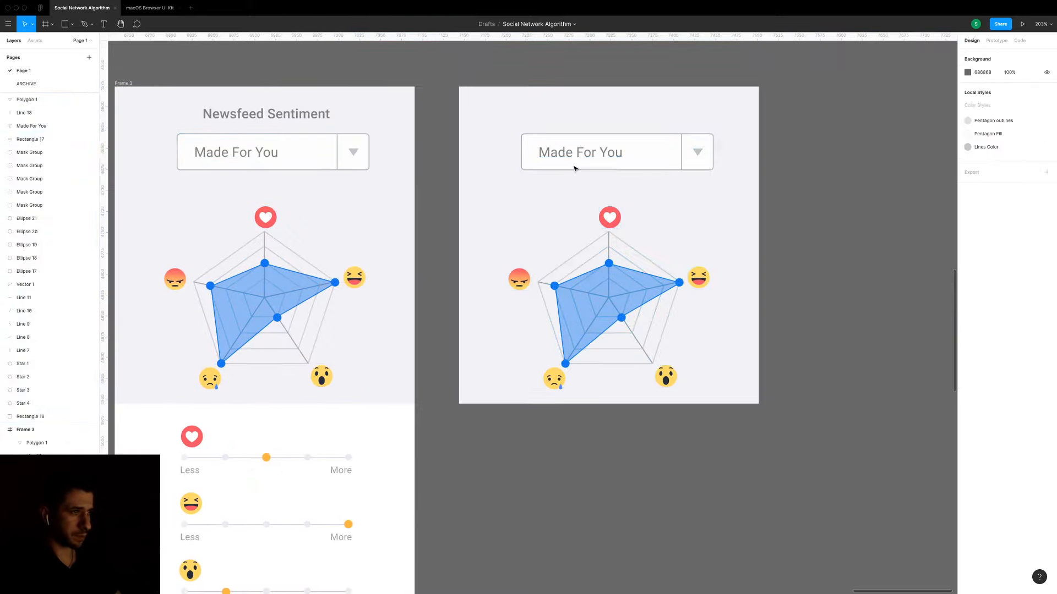
Change the duplicated panel's dropdown label to "Entertaining".
{"action": "left_click", "coordinate": [575, 159]}
{"action": "double_click", "coordinate": [576, 155]}
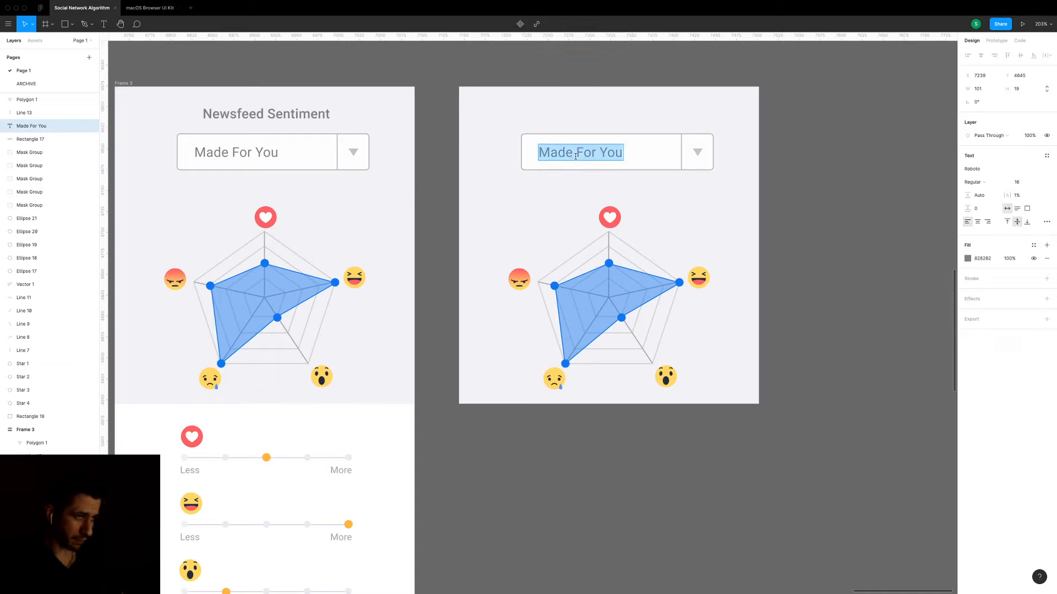
{"action": "type", "text": "Enter"}
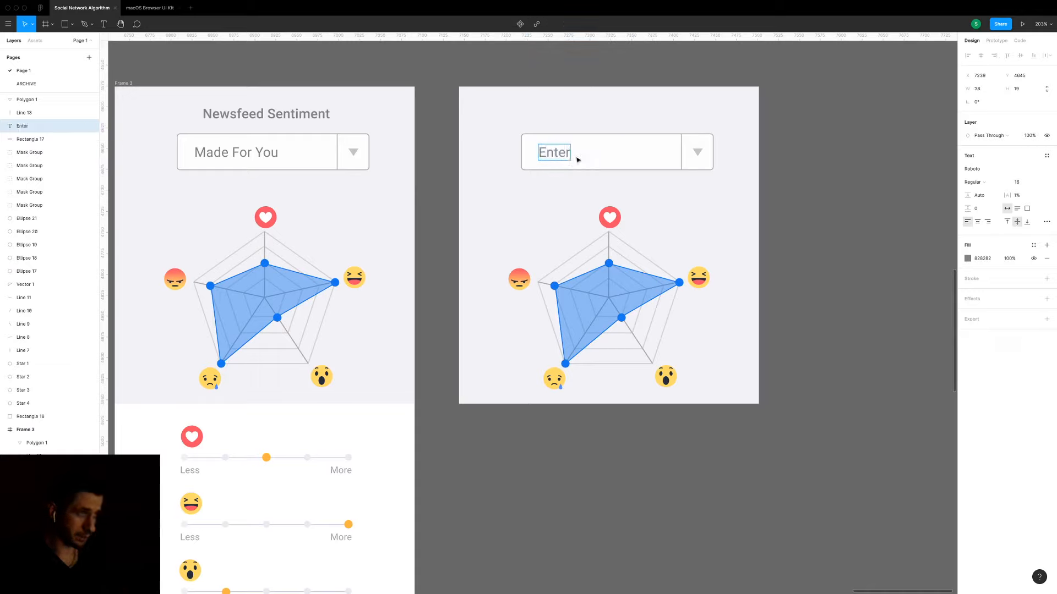
{"action": "type", "text": "tain"}
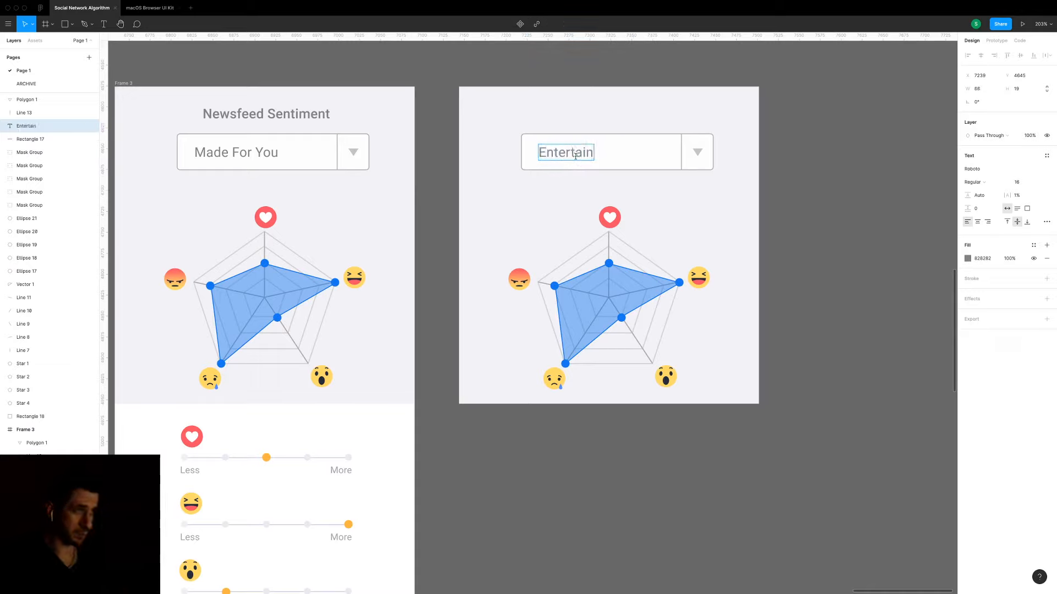
{"action": "type", "text": "ing"}
{"action": "key", "text": "Escape"}
{"action": "key", "text": "Escape"}
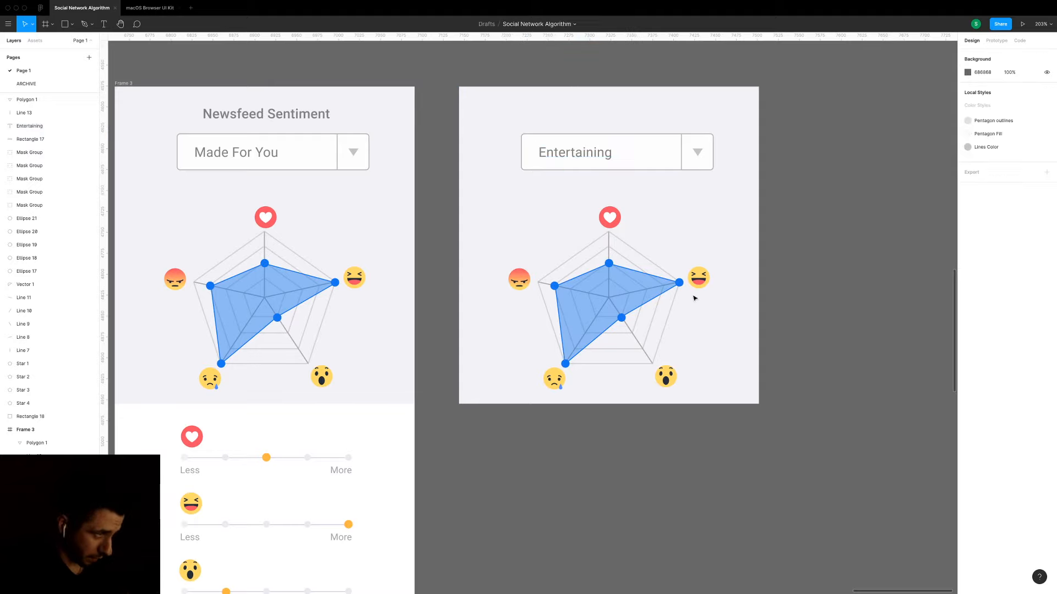
Move the angry-axis dot of the Entertaining radar chart to the chart's center.
{"action": "scroll", "coordinate": [617, 302], "scroll_direction": "up", "scroll_amount": 3}
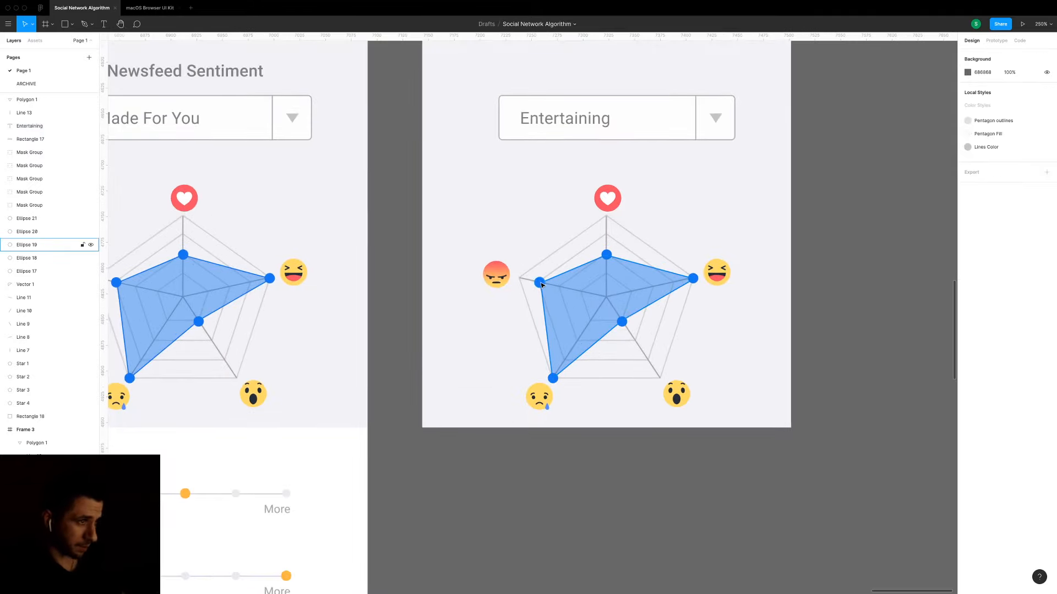
{"action": "left_click", "coordinate": [542, 285]}
{"action": "scroll", "coordinate": [542, 285], "scroll_direction": "up", "scroll_amount": 2}
{"action": "left_click_drag", "start_coordinate": [541, 284], "coordinate": [620, 300]}
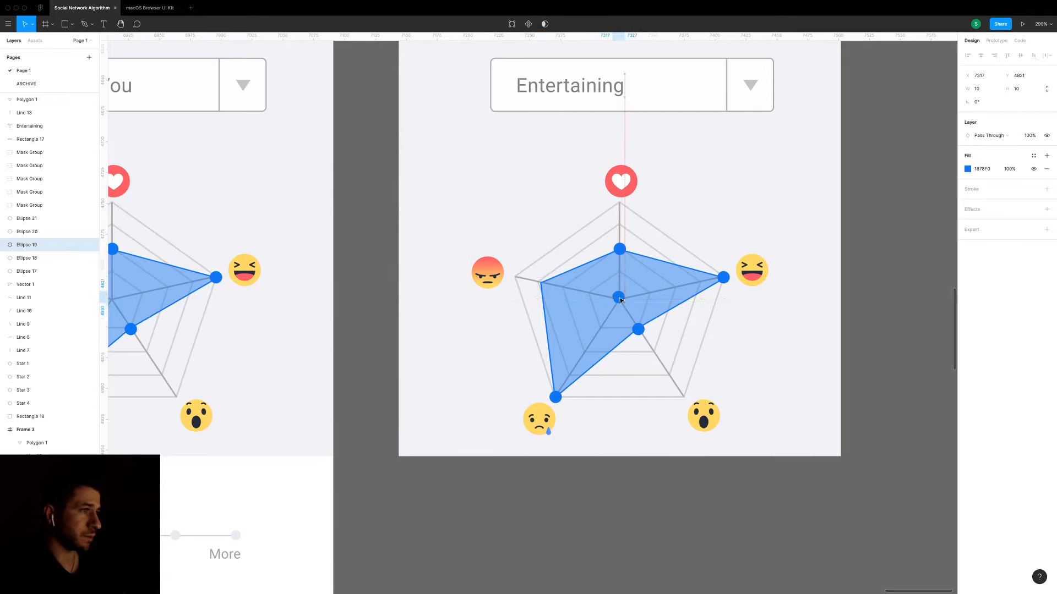
Remove the crying-axis dot from the Entertaining radar chart, keeping the single dot at the center.
{"action": "left_click", "coordinate": [556, 397]}
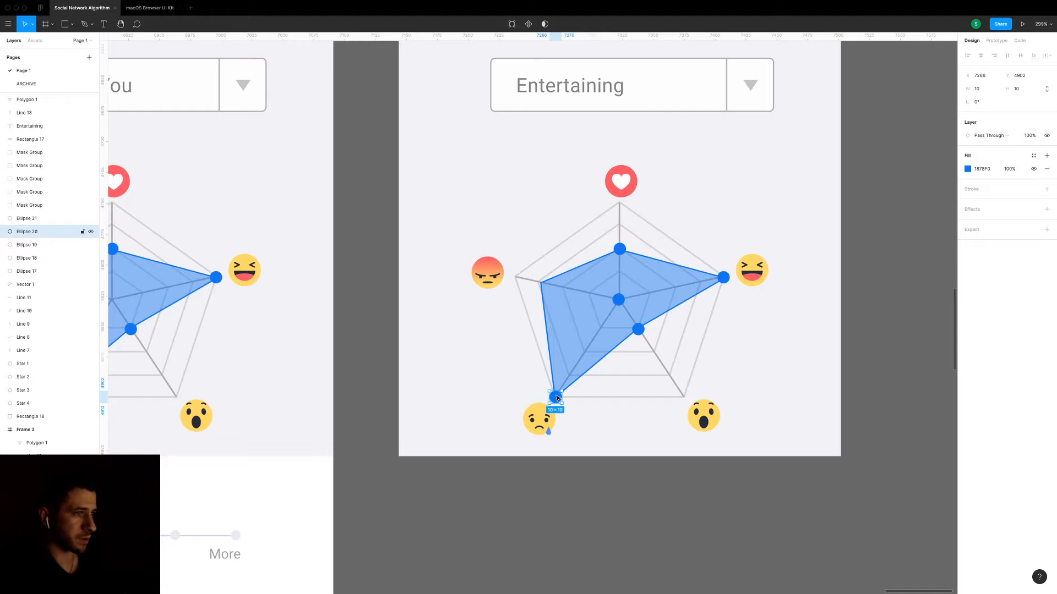
{"action": "key", "text": "Delete"}
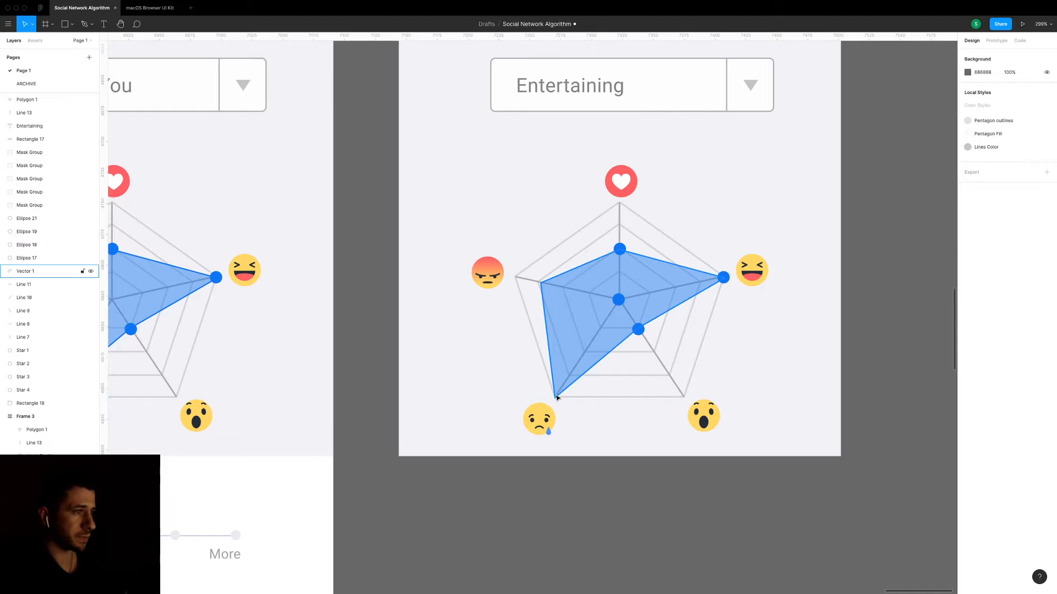
{"action": "key", "text": "super+z"}
{"action": "left_click_drag", "start_coordinate": [557, 397], "coordinate": [621, 301]}
{"action": "key", "text": "Delete"}
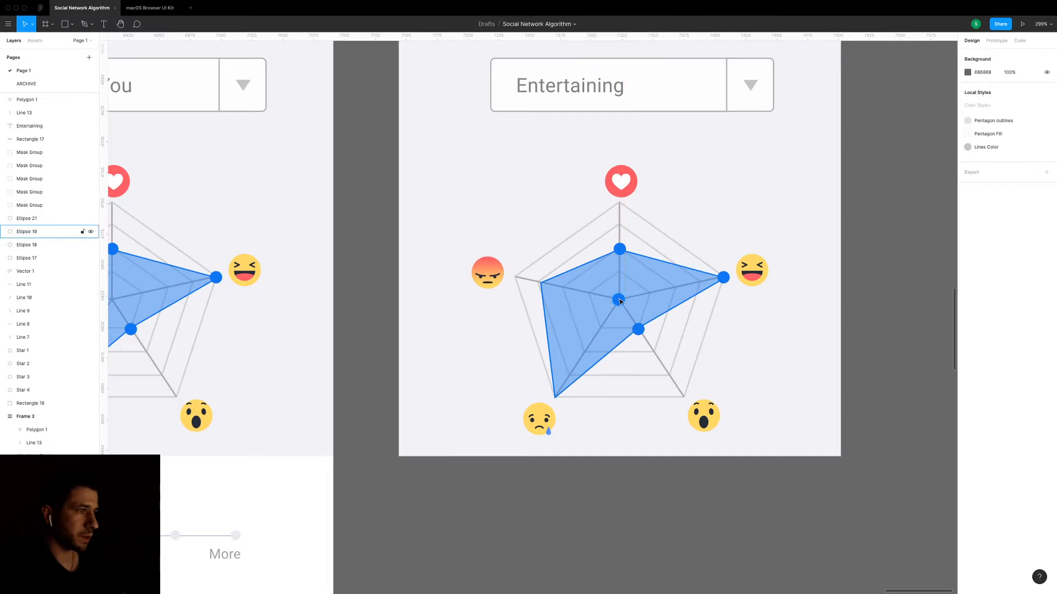
Move the heart-axis dot of the Entertaining radar chart one ring outward, onto the second-outermost pentagon.
{"action": "left_click", "coordinate": [714, 431]}
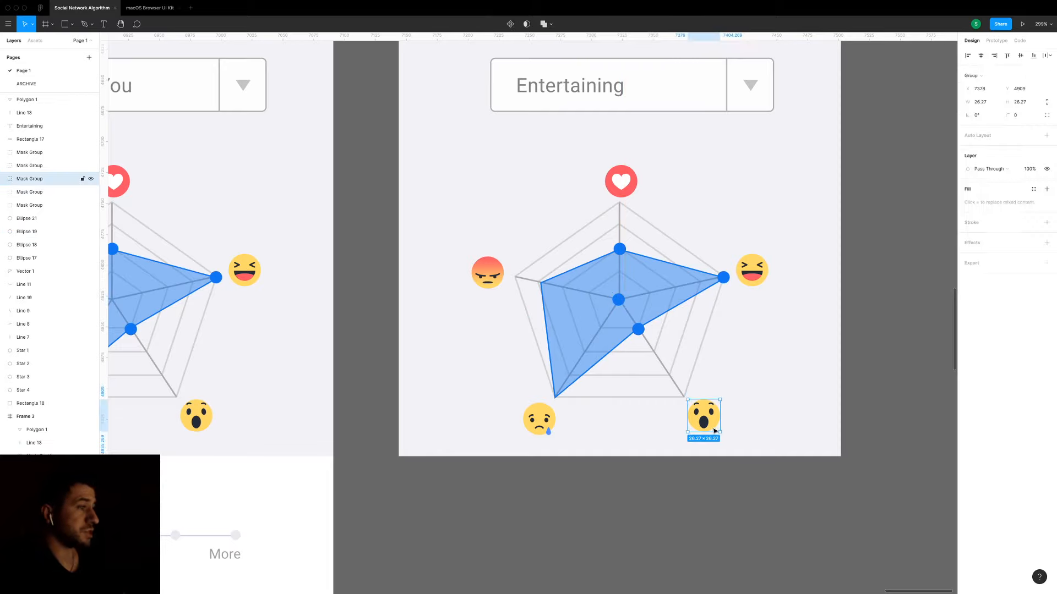
{"action": "left_click", "coordinate": [631, 182]}
{"action": "left_click", "coordinate": [688, 181]}
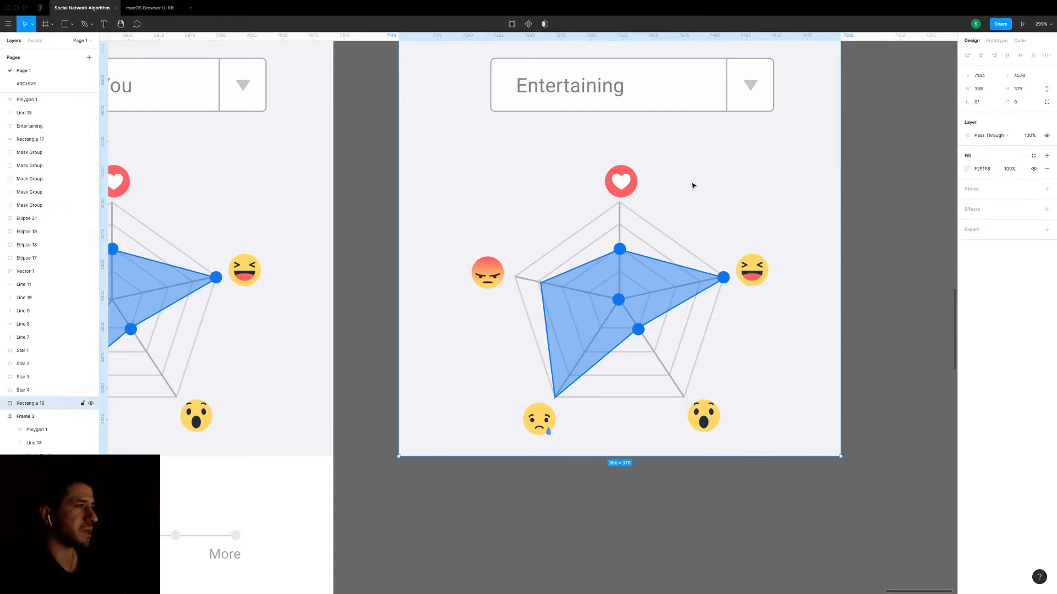
{"action": "left_click", "coordinate": [621, 250]}
{"action": "left_click_drag", "start_coordinate": [620, 250], "coordinate": [620, 227]}
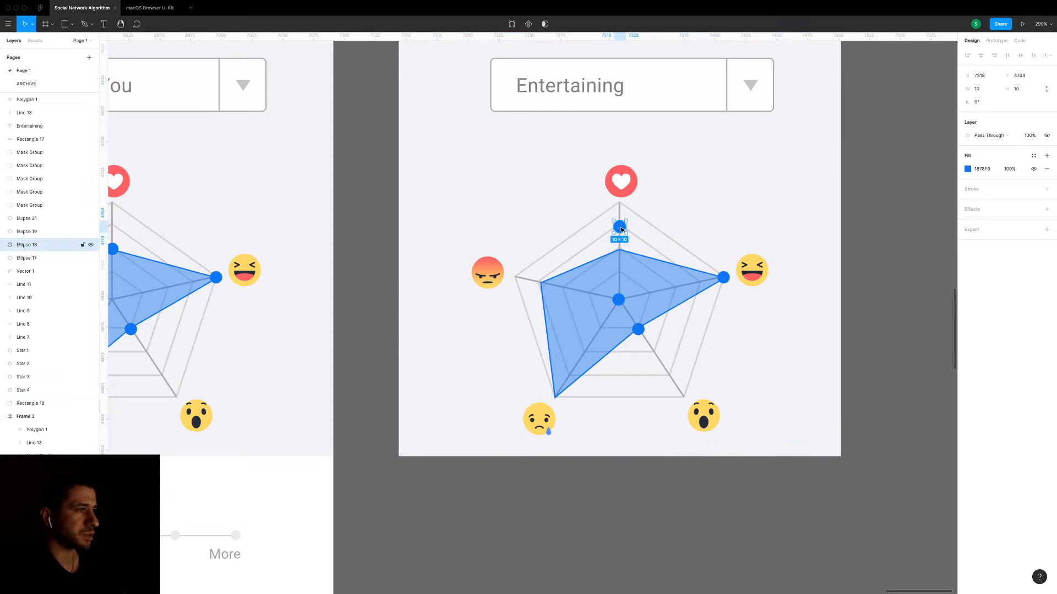
Reshape the blue radar polygon by moving its heart vertex to the raised dot and its angry and crying vertices to the center.
{"action": "left_click", "coordinate": [569, 298]}
{"action": "scroll", "coordinate": [658, 288], "scroll_direction": "up", "scroll_amount": 3}
{"action": "double_click", "coordinate": [595, 229]}
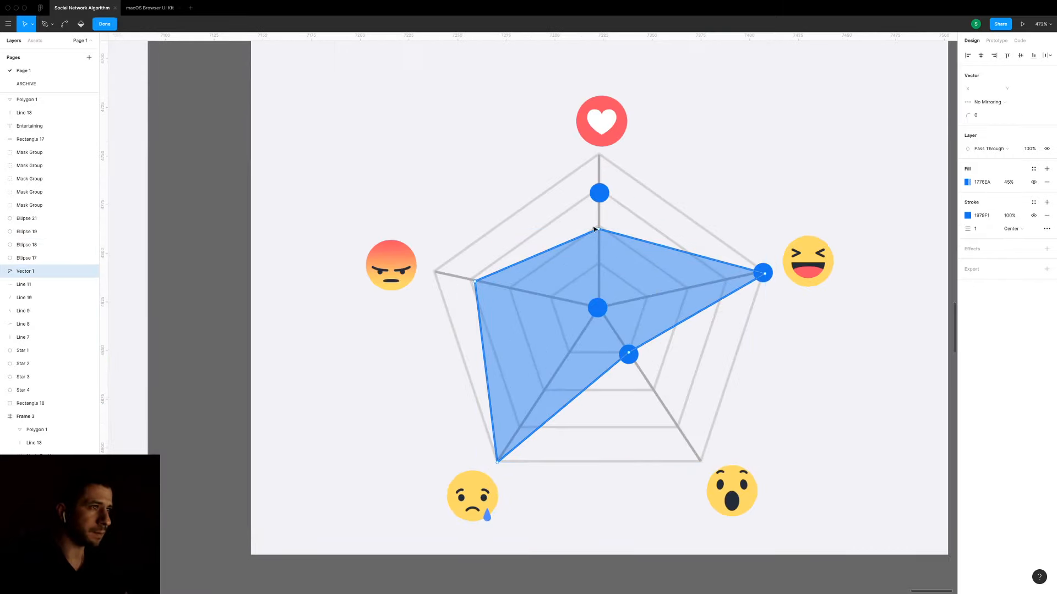
{"action": "left_click_drag", "start_coordinate": [601, 233], "coordinate": [604, 195]}
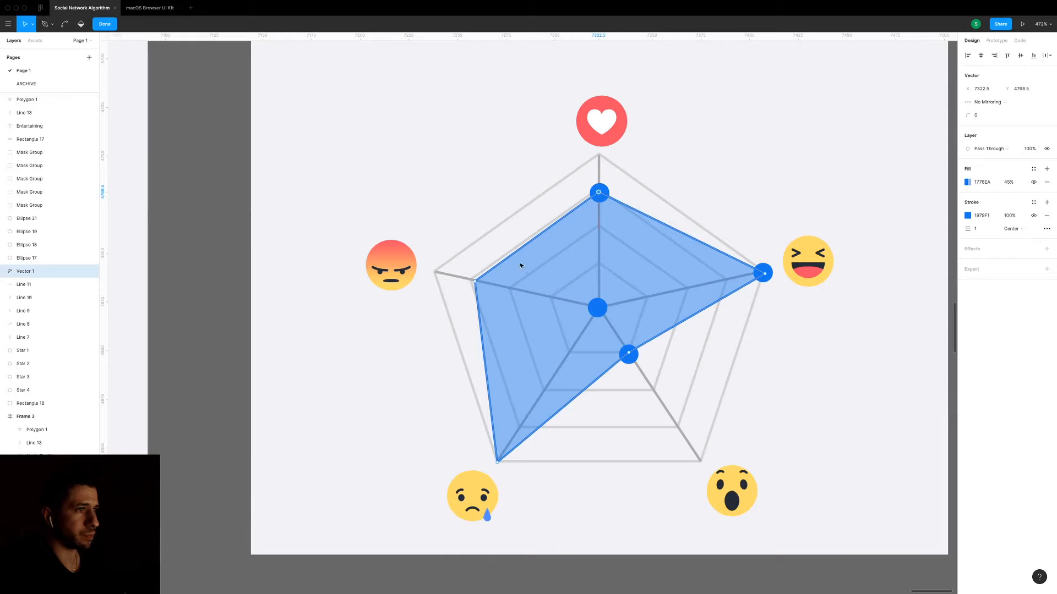
{"action": "left_click_drag", "start_coordinate": [479, 283], "coordinate": [601, 312]}
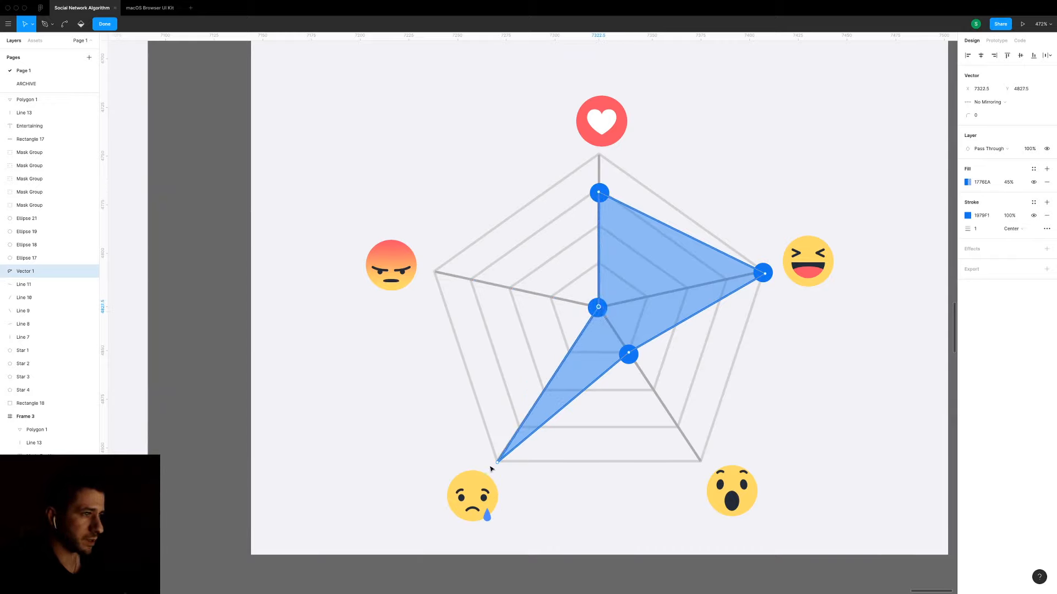
{"action": "left_click_drag", "start_coordinate": [501, 465], "coordinate": [600, 311]}
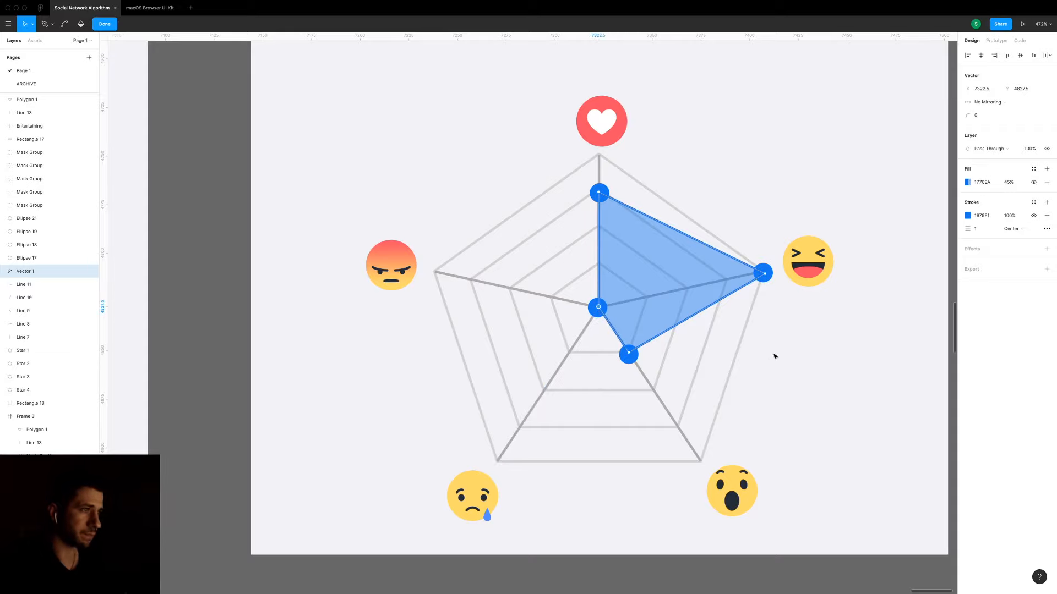
Extend the background rectangle of the Entertaining panel downward to a height of 415.
{"action": "double_click", "coordinate": [819, 367]}
{"action": "left_click", "coordinate": [829, 367]}
{"action": "scroll", "coordinate": [831, 366], "scroll_direction": "down", "scroll_amount": 5}
{"action": "left_click_drag", "start_coordinate": [828, 364], "coordinate": [656, 385]}
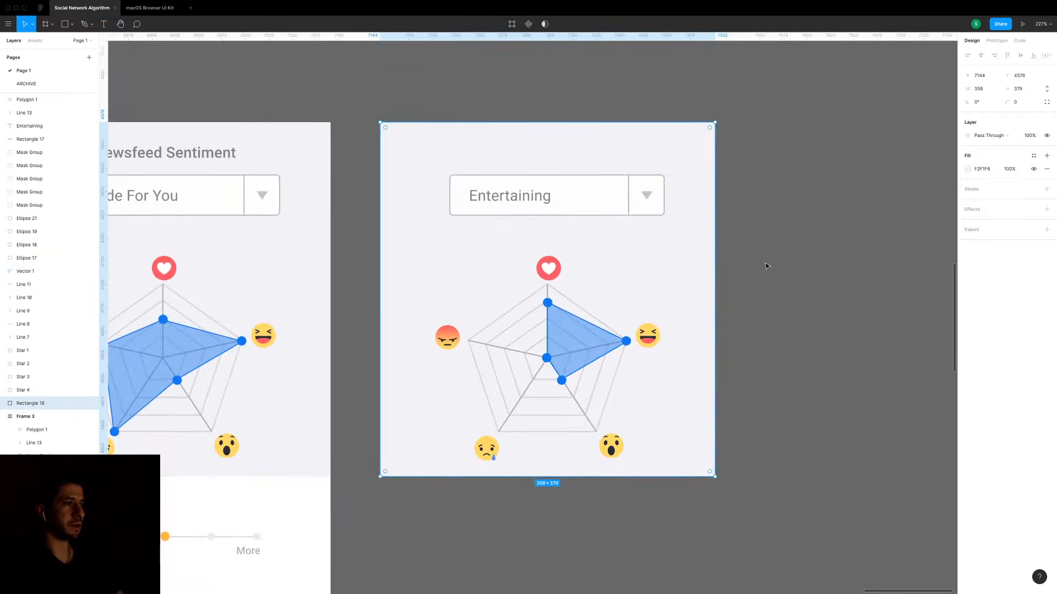
{"action": "scroll", "coordinate": [772, 242], "scroll_direction": "down", "scroll_amount": 1}
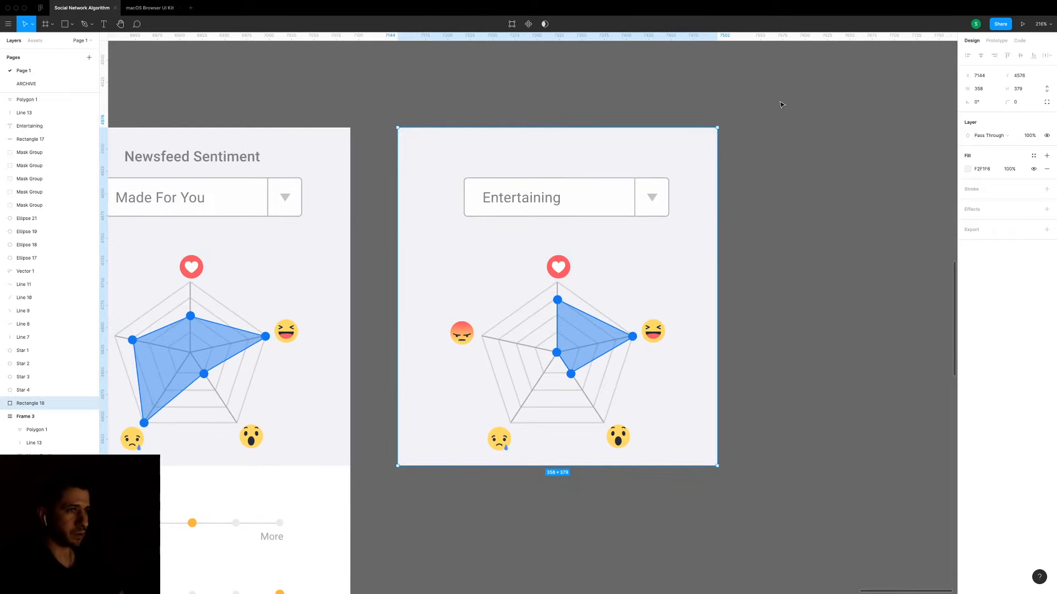
{"action": "left_click", "coordinate": [757, 170]}
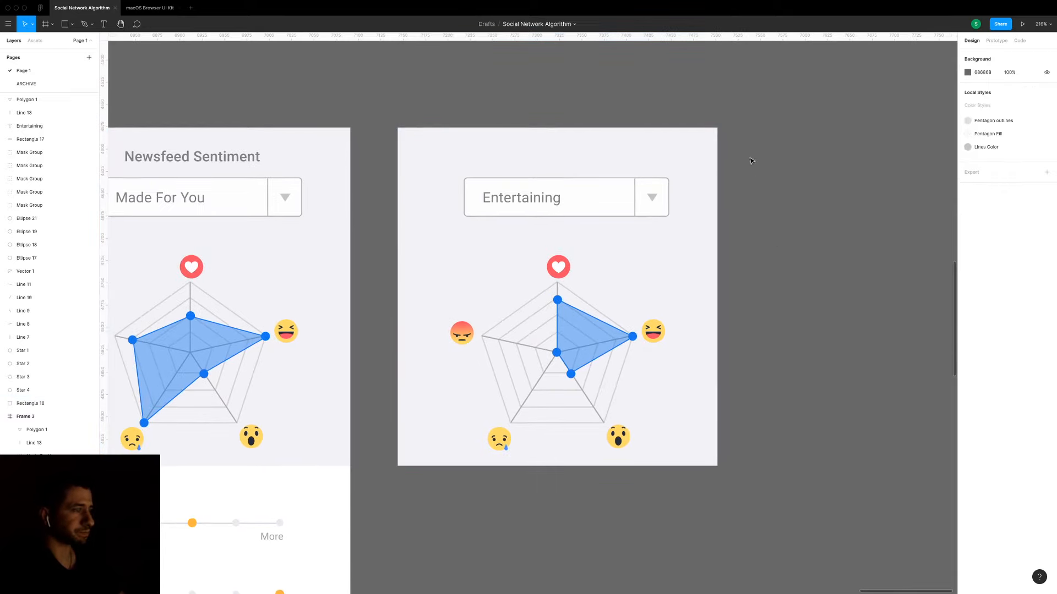
{"action": "left_click", "coordinate": [703, 444]}
{"action": "left_click_drag", "start_coordinate": [686, 465], "coordinate": [684, 498]}
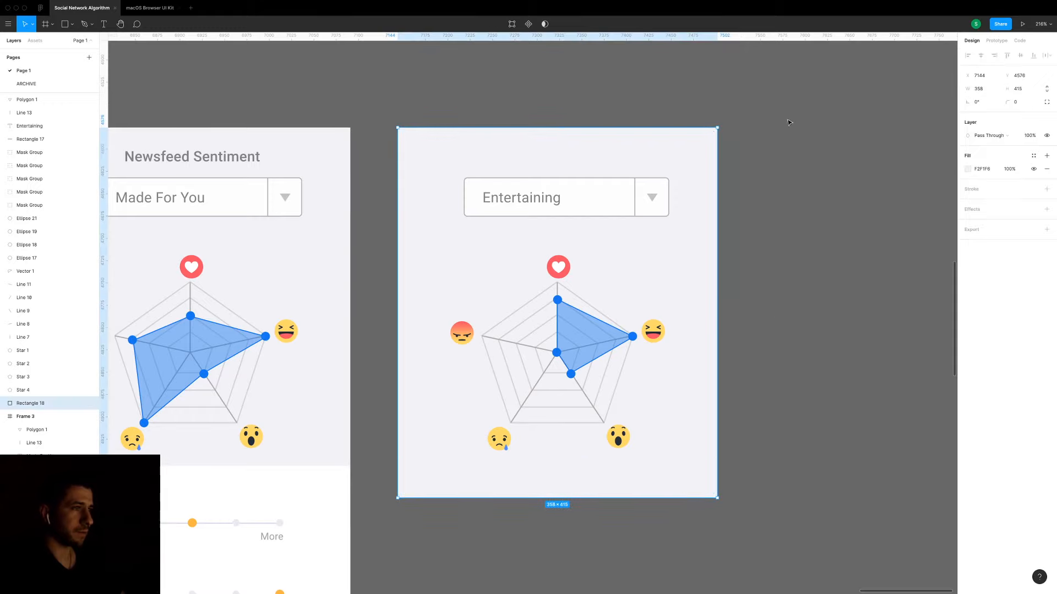
Duplicate the whole Entertaining panel and place the copy beside it on its right.
{"action": "left_click", "coordinate": [781, 94]}
{"action": "left_click_drag", "start_coordinate": [781, 93], "coordinate": [775, 445]}
{"action": "left_click_drag", "start_coordinate": [746, 436], "coordinate": [415, 422]}
{"action": "left_click", "coordinate": [804, 236]}
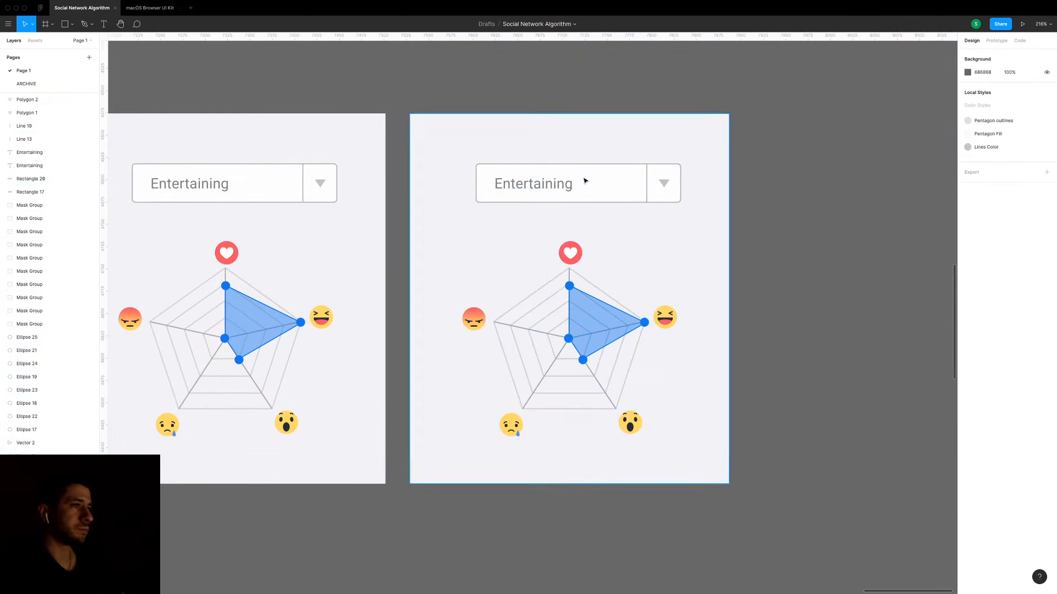
Change the dropdown text of the copied panel to "Uplifting".
{"action": "left_click", "coordinate": [530, 191]}
{"action": "double_click", "coordinate": [530, 191]}
{"action": "type", "text": "Uplif"}
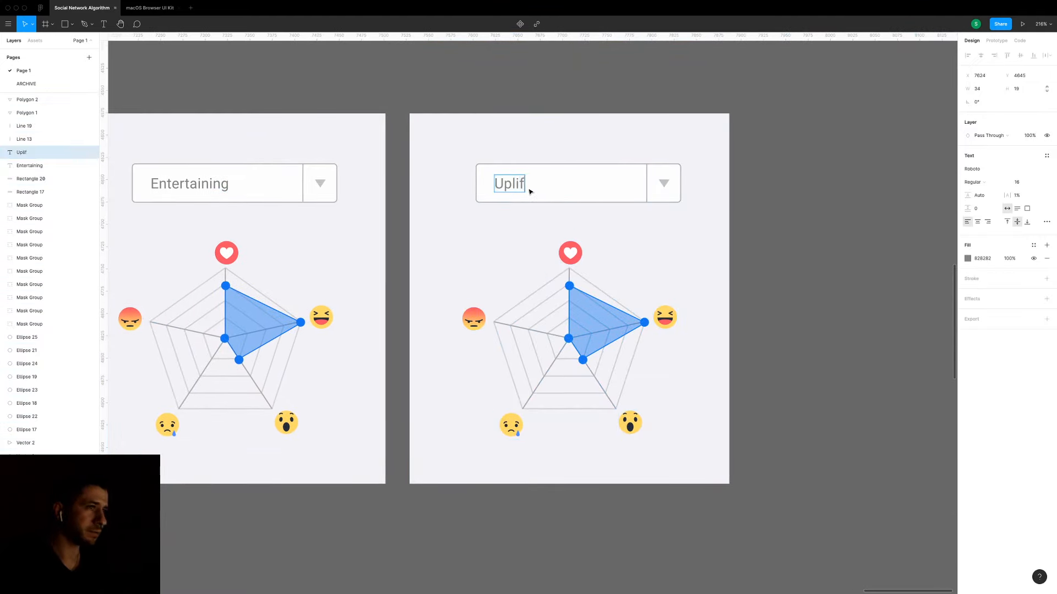
{"action": "type", "text": "ting"}
{"action": "key", "text": "Escape"}
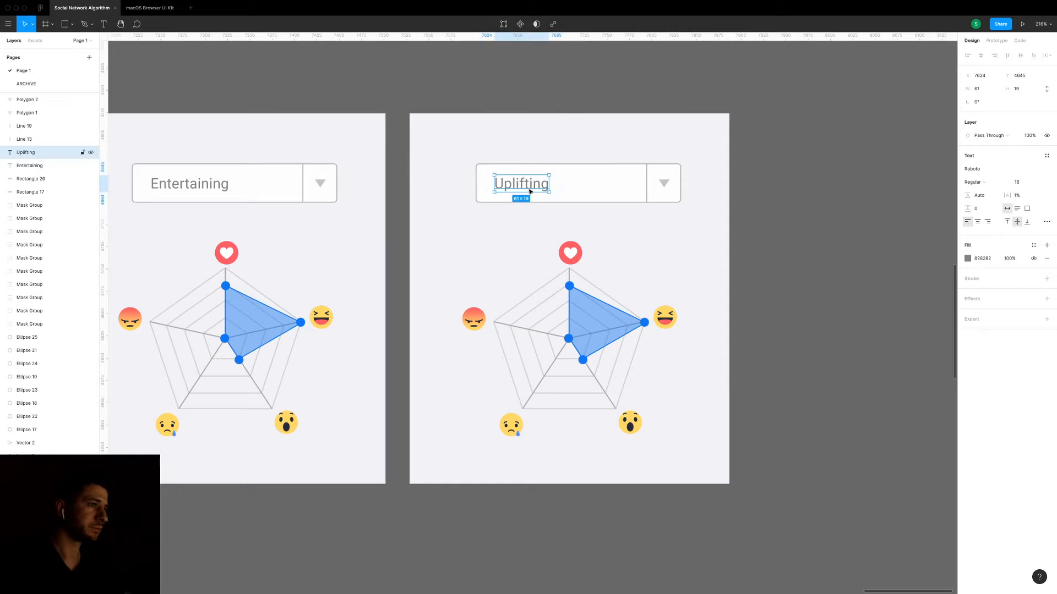
{"action": "left_click", "coordinate": [724, 244]}
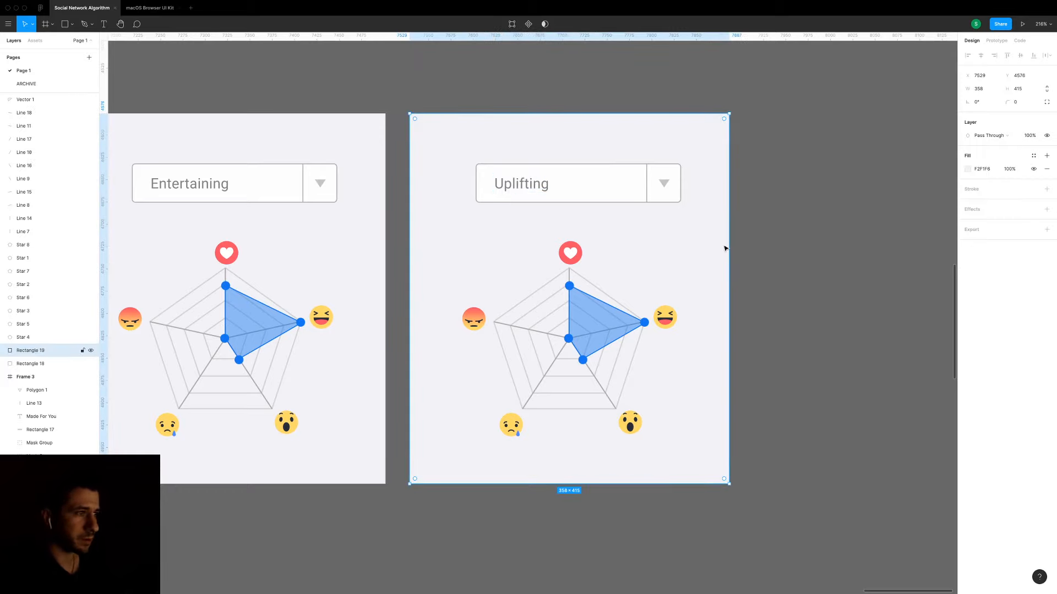
{"action": "left_click", "coordinate": [759, 318]}
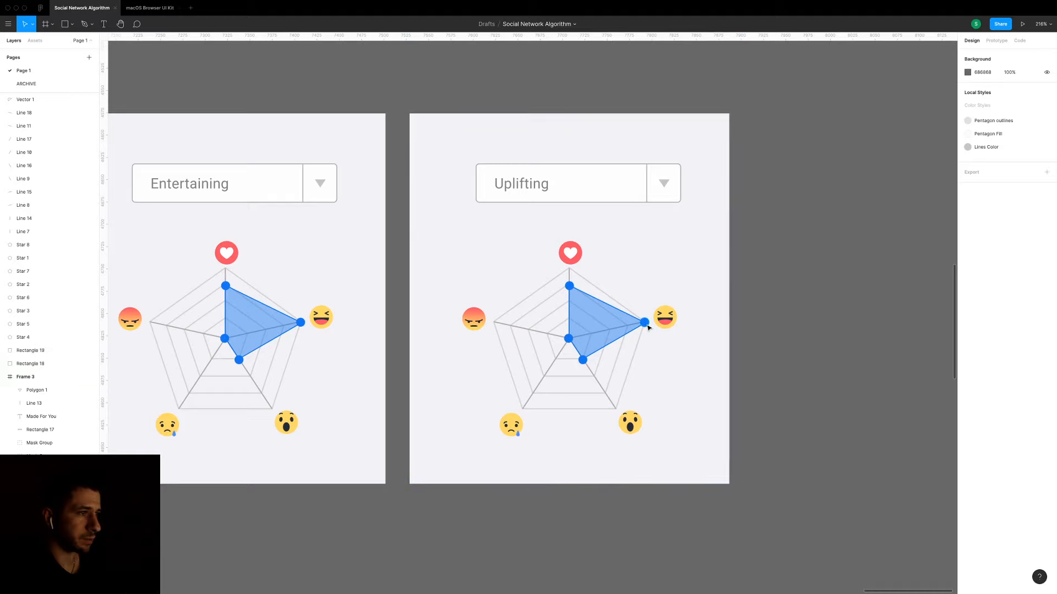
Move the laughing-axis dot of the Uplifting radar chart one ring inward and bring the blue polygon's vertex onto it.
{"action": "left_click_drag", "start_coordinate": [647, 327], "coordinate": [627, 329]}
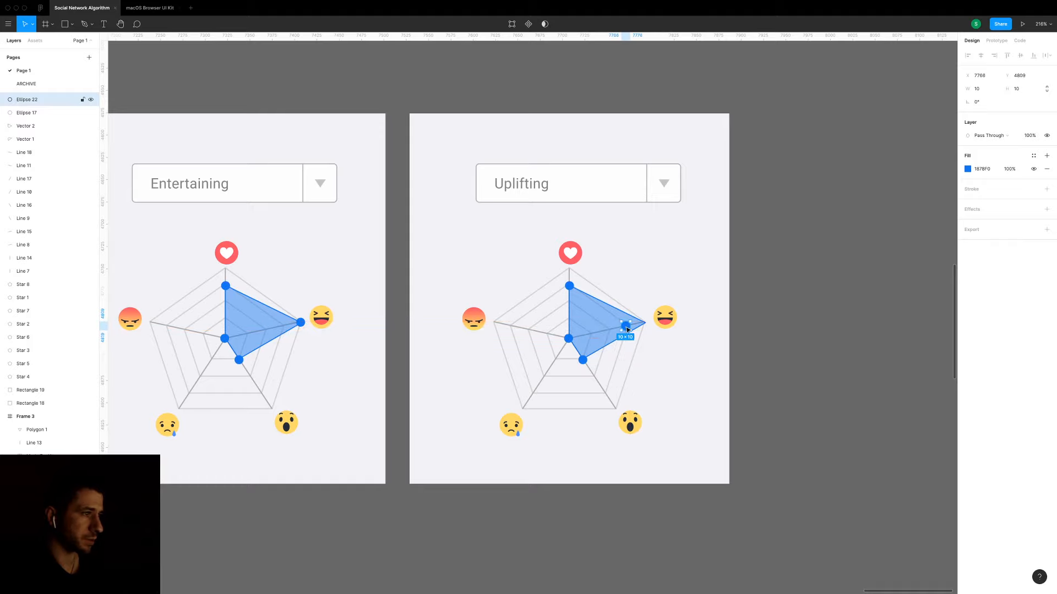
{"action": "scroll", "coordinate": [627, 329], "scroll_direction": "up", "scroll_amount": 2}
{"action": "left_click", "coordinate": [648, 322]}
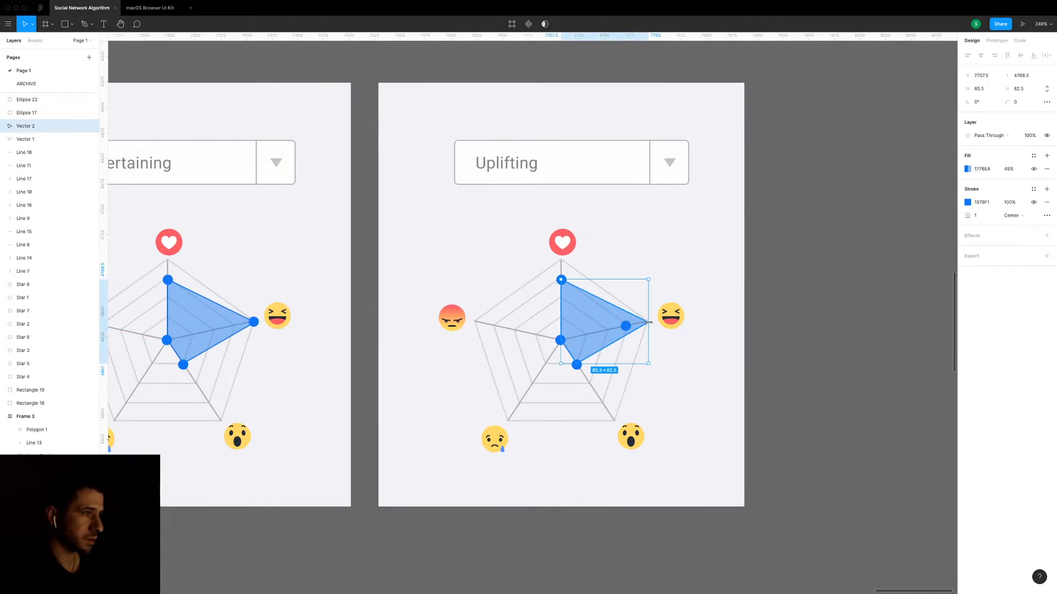
{"action": "scroll", "coordinate": [648, 322], "scroll_direction": "up", "scroll_amount": 4}
{"action": "double_click", "coordinate": [648, 323]}
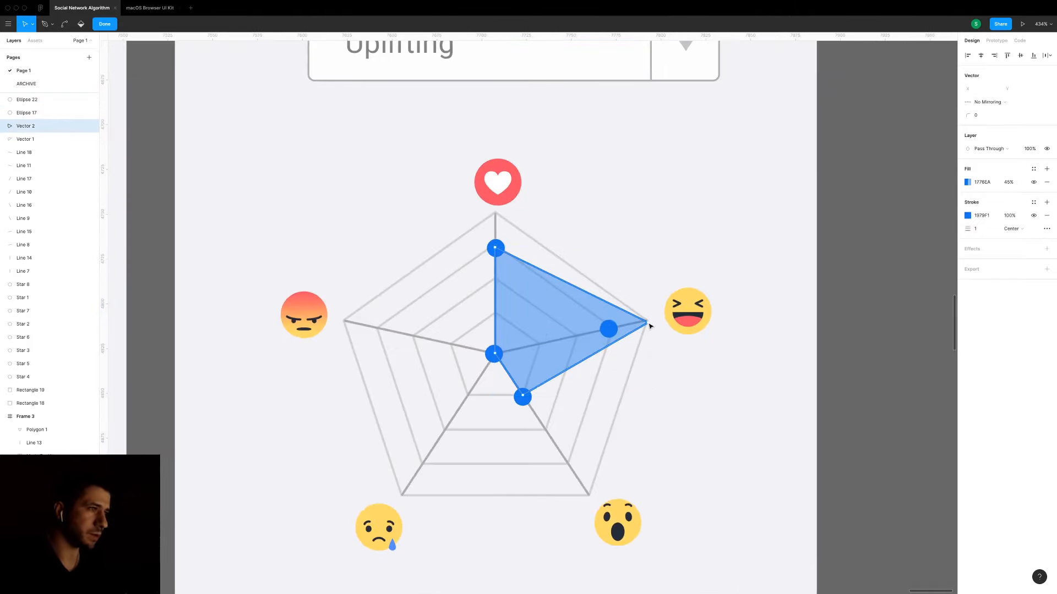
{"action": "left_click_drag", "start_coordinate": [650, 326], "coordinate": [615, 332]}
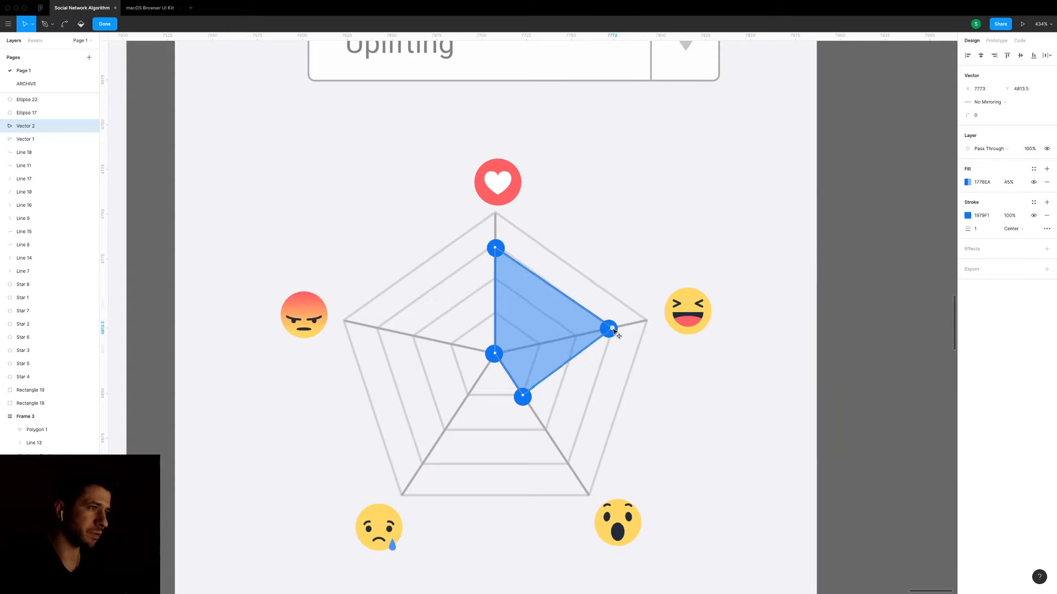
{"action": "left_click", "coordinate": [495, 249]}
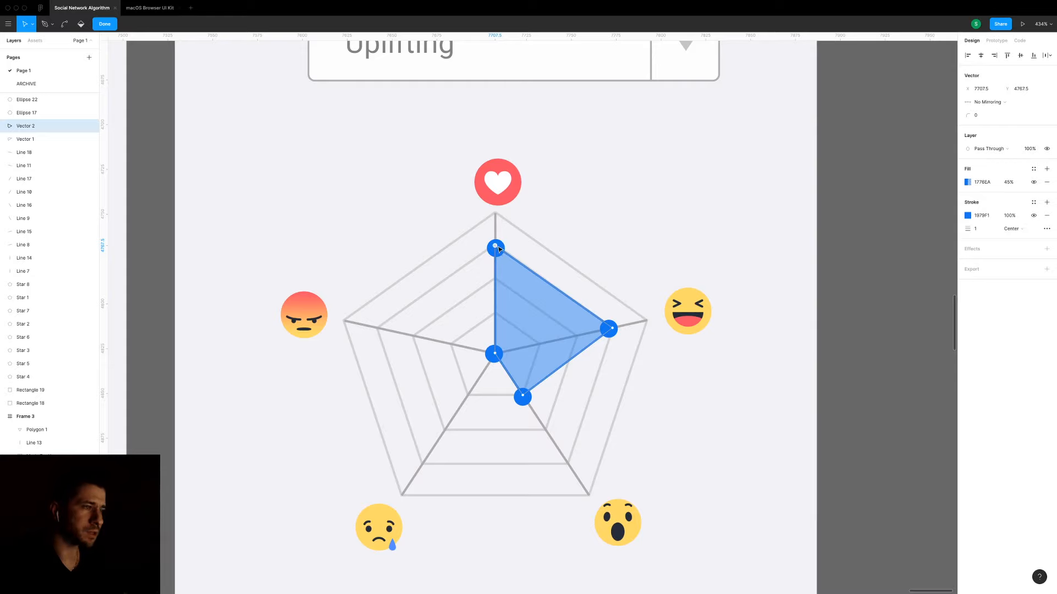
{"action": "left_click", "coordinate": [833, 237]}
Duplicate the whole Uplifting panel and place the copy to its right with matching spacing.
{"action": "scroll", "coordinate": [833, 237], "scroll_direction": "down", "scroll_amount": 5}
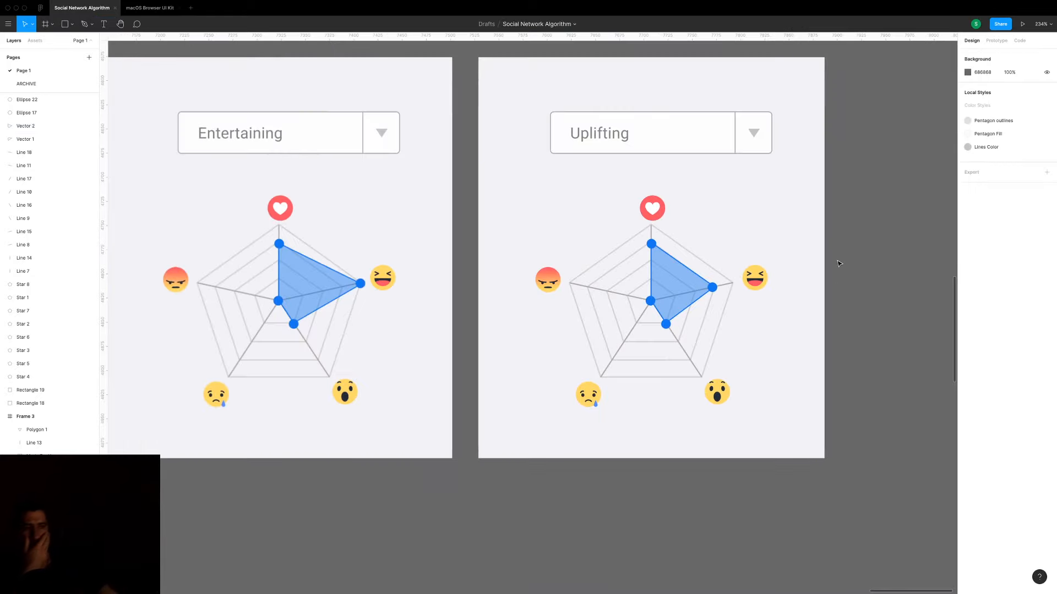
{"action": "left_click_drag", "start_coordinate": [838, 263], "coordinate": [774, 273]}
{"action": "right_click", "coordinate": [774, 273]}
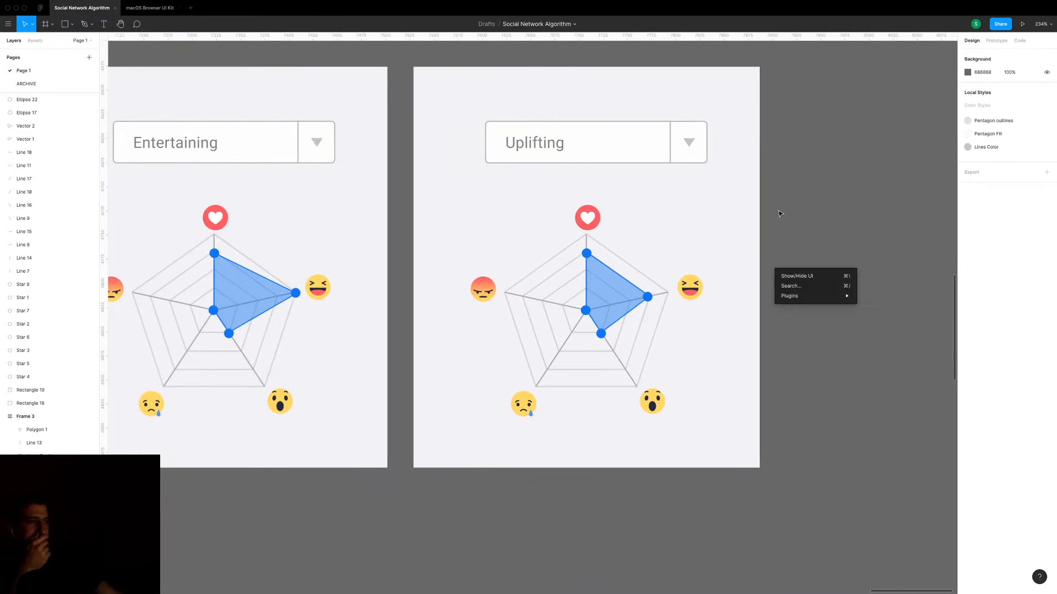
{"action": "left_click", "coordinate": [804, 214]}
{"action": "scroll", "coordinate": [804, 214], "scroll_direction": "down", "scroll_amount": 2}
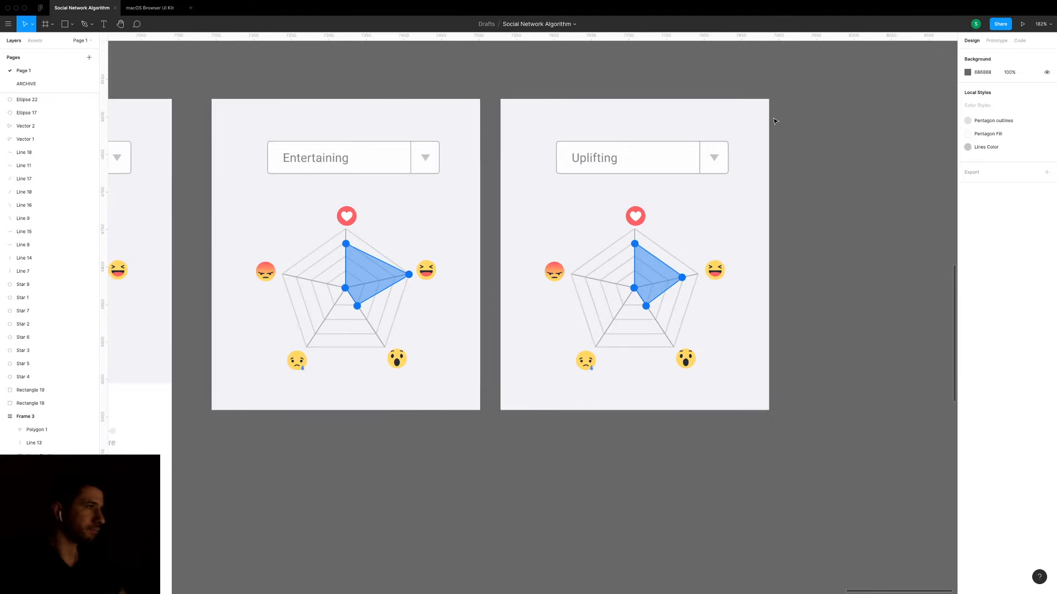
{"action": "left_click_drag", "start_coordinate": [808, 81], "coordinate": [499, 468]}
{"action": "left_click_drag", "start_coordinate": [565, 380], "coordinate": [831, 362]}
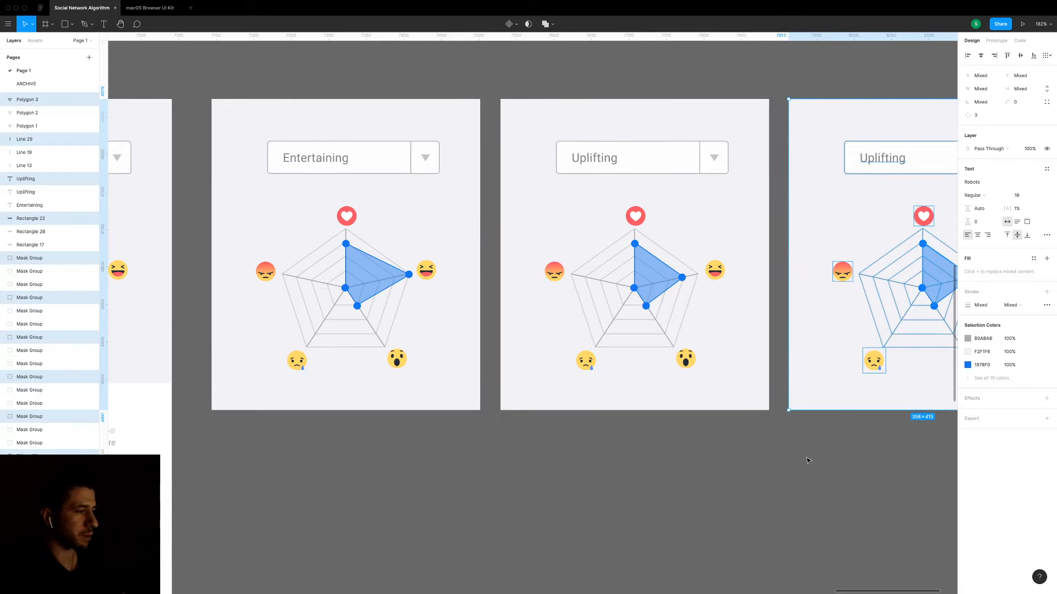
{"action": "scroll", "coordinate": [683, 476], "scroll_direction": "right", "scroll_amount": 5}
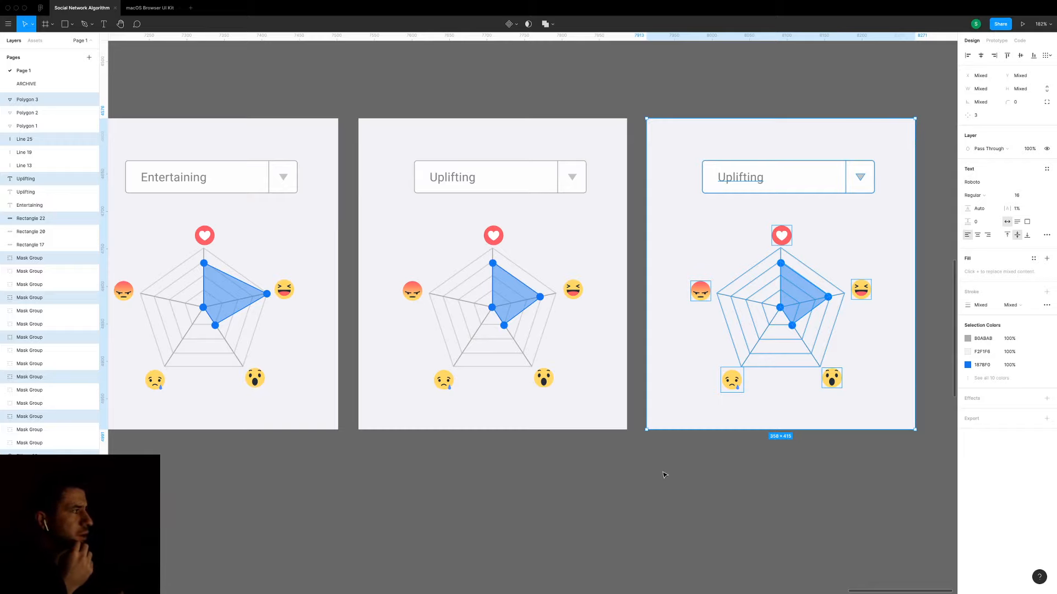
{"action": "scroll", "coordinate": [664, 474], "scroll_direction": "right", "scroll_amount": 5}
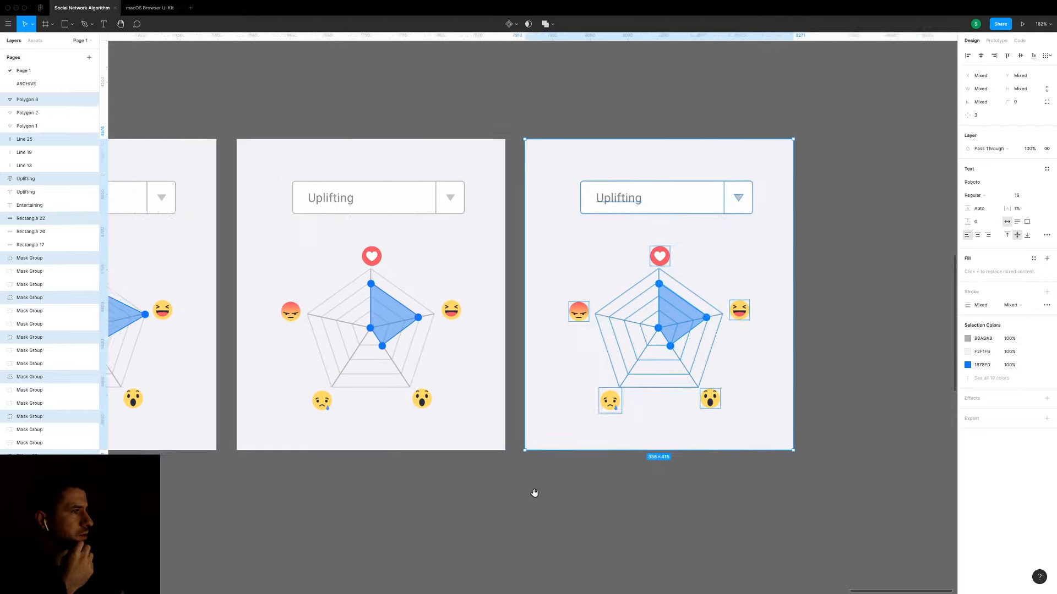
{"action": "left_click", "coordinate": [795, 270]}
Change the dropdown text of the rightmost panel to "Funny".
{"action": "scroll", "coordinate": [540, 357], "scroll_direction": "left", "scroll_amount": 5}
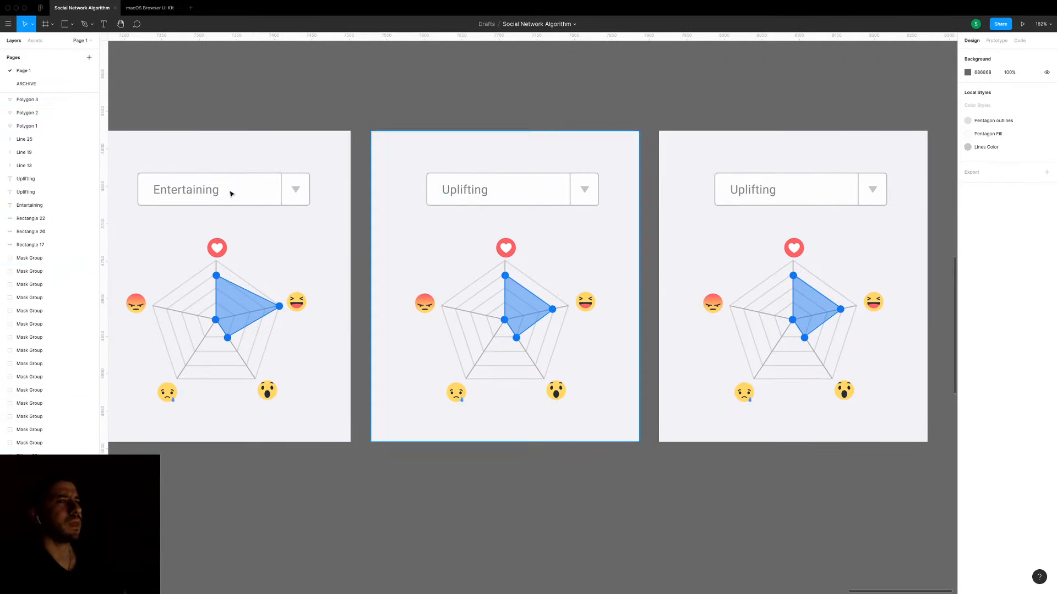
{"action": "double_click", "coordinate": [760, 195]}
{"action": "type", "text": "Funny"}
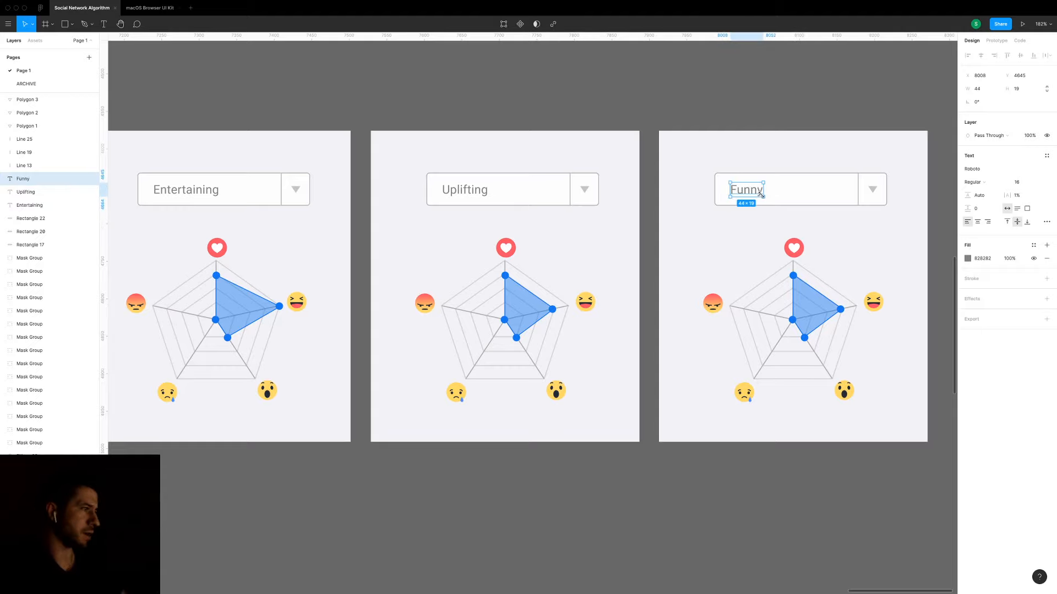
{"action": "left_click", "coordinate": [911, 282]}
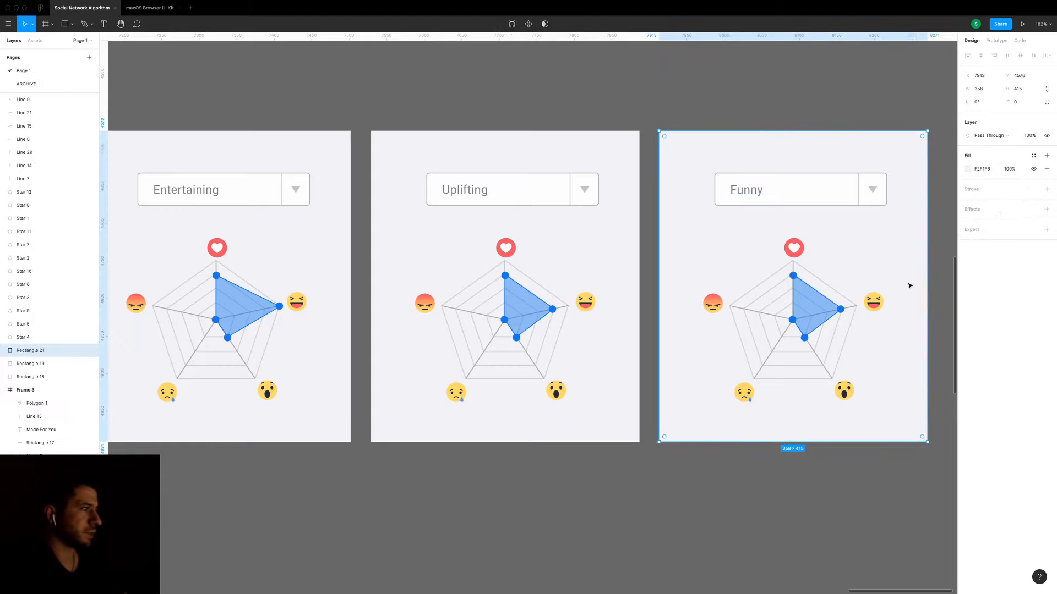
In the Funny radar chart, move the laughing-axis dot to the outermost pentagon and the heart-axis dot one ring inward.
{"action": "scroll", "coordinate": [817, 305], "scroll_direction": "up", "scroll_amount": 3}
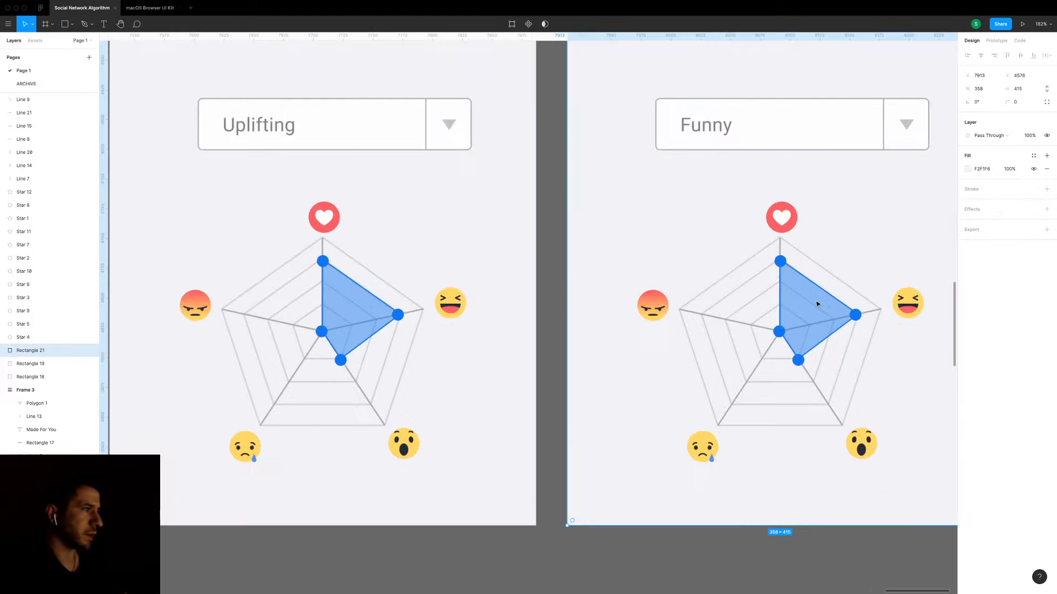
{"action": "left_click_drag", "start_coordinate": [860, 318], "coordinate": [881, 311]}
{"action": "key", "text": "super+z"}
{"action": "left_click", "coordinate": [858, 318]}
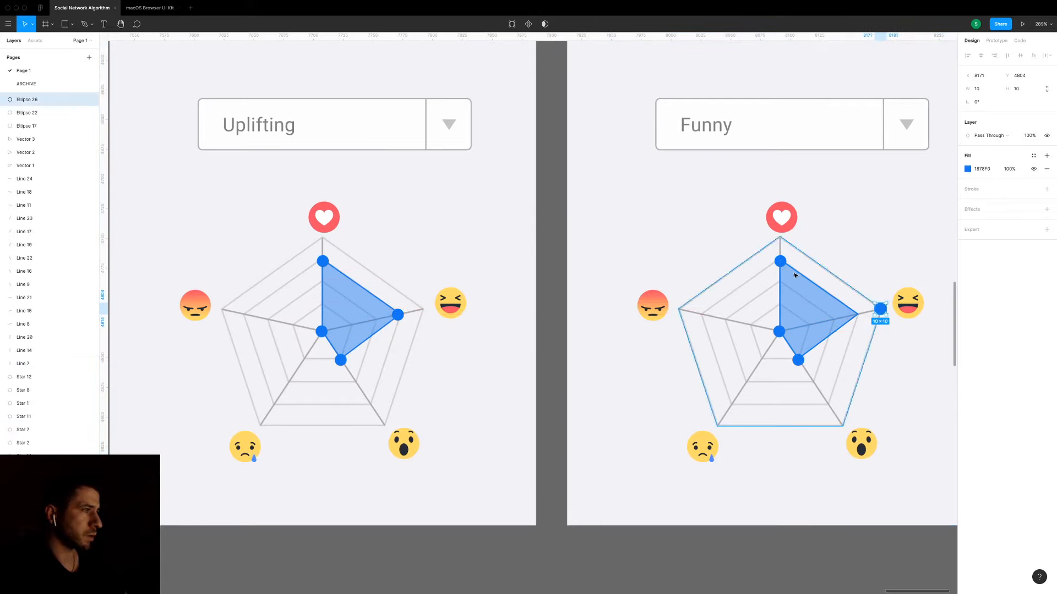
{"action": "left_click_drag", "start_coordinate": [782, 263], "coordinate": [780, 284]}
Reshape the Funny chart's blue polygon by moving its laughing and heart vertices onto their repositioned dots.
{"action": "left_click", "coordinate": [792, 276]}
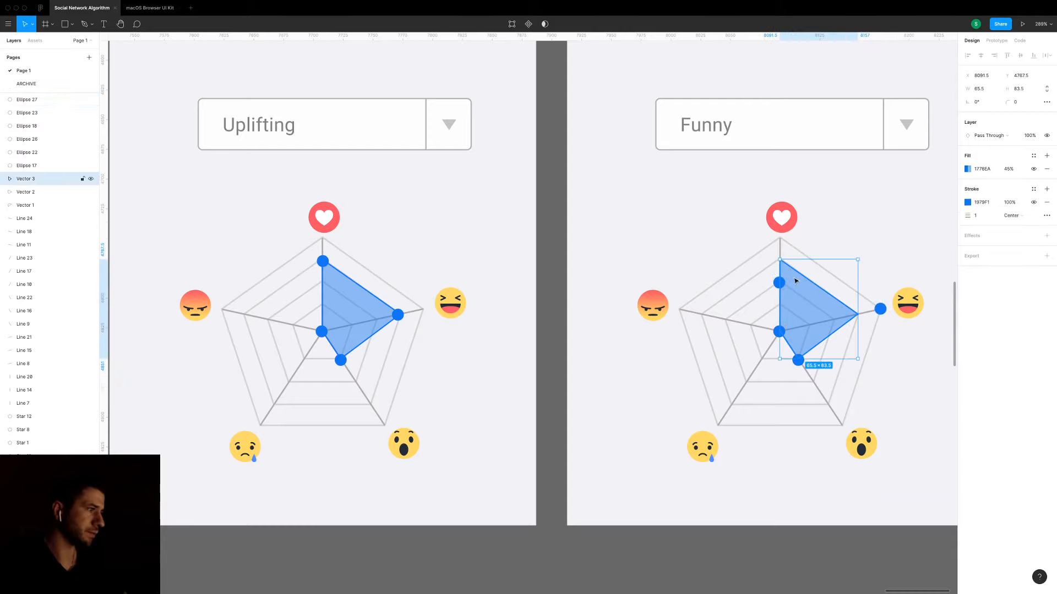
{"action": "double_click", "coordinate": [845, 326]}
{"action": "left_click_drag", "start_coordinate": [857, 315], "coordinate": [881, 310]}
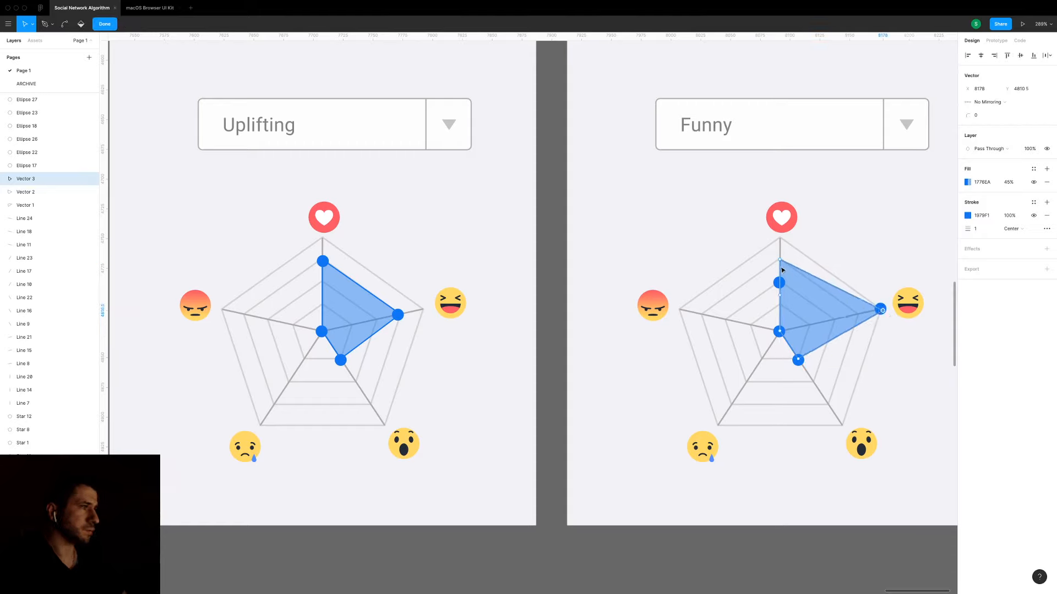
{"action": "left_click_drag", "start_coordinate": [779, 260], "coordinate": [780, 284]}
{"action": "left_click", "coordinate": [769, 503]}
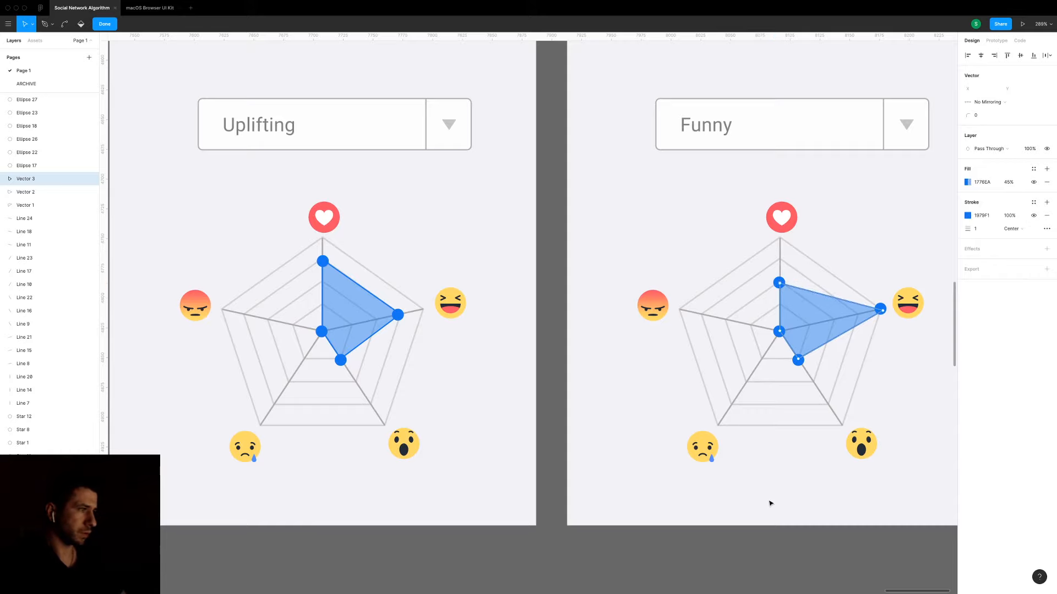
{"action": "left_click", "coordinate": [786, 539]}
{"action": "left_click", "coordinate": [786, 540]}
Place a copy of the "Newsfeed Sentiment" heading on the empty canvas above the Made For You frame.
{"action": "scroll", "coordinate": [786, 540], "scroll_direction": "down", "scroll_amount": 5}
{"action": "scroll", "coordinate": [606, 186], "scroll_direction": "down", "scroll_amount": 3}
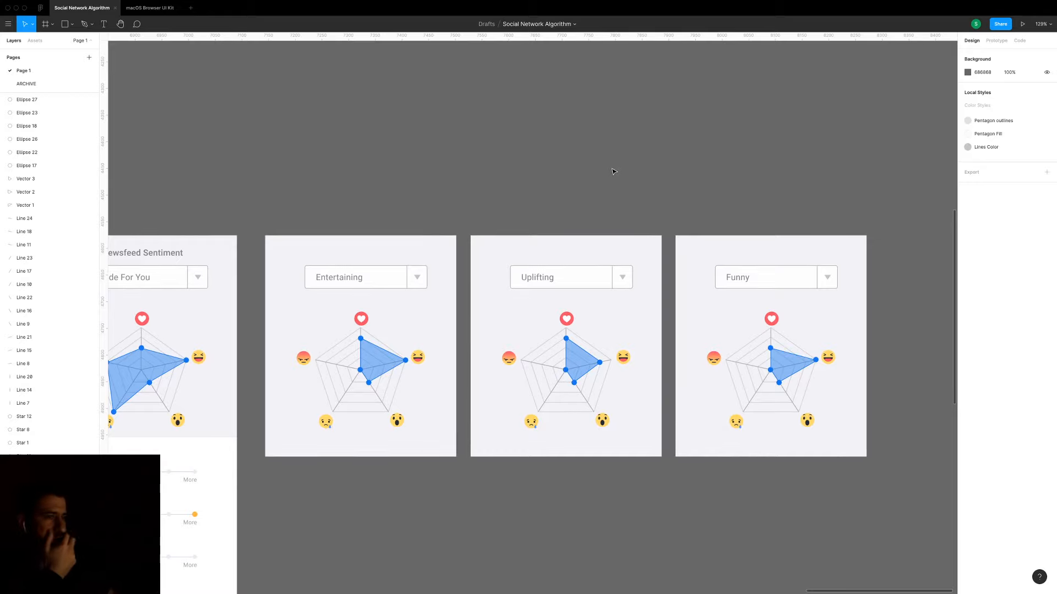
{"action": "scroll", "coordinate": [705, 184], "scroll_direction": "down", "scroll_amount": 1}
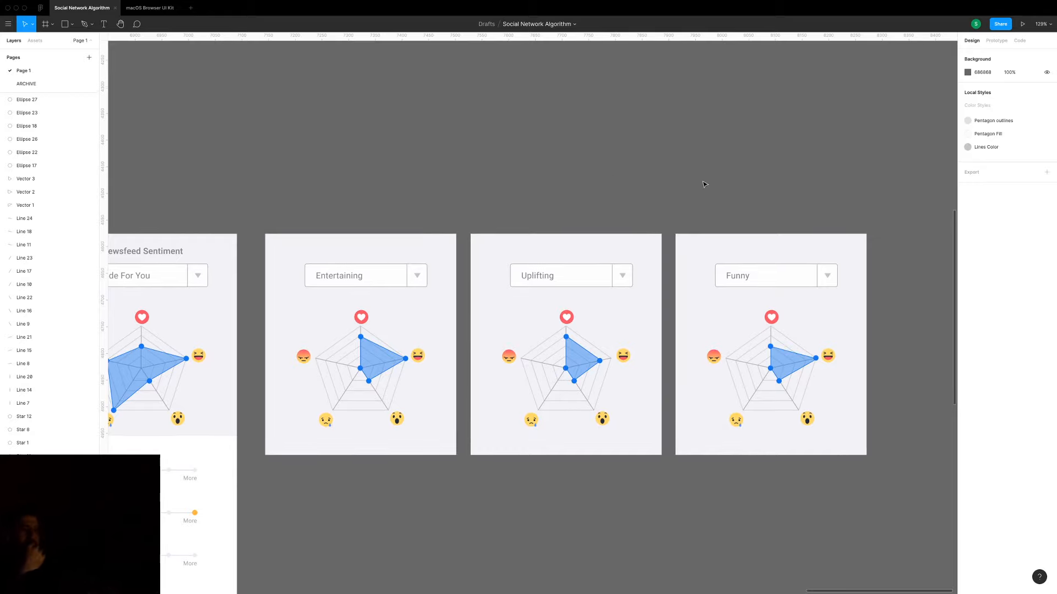
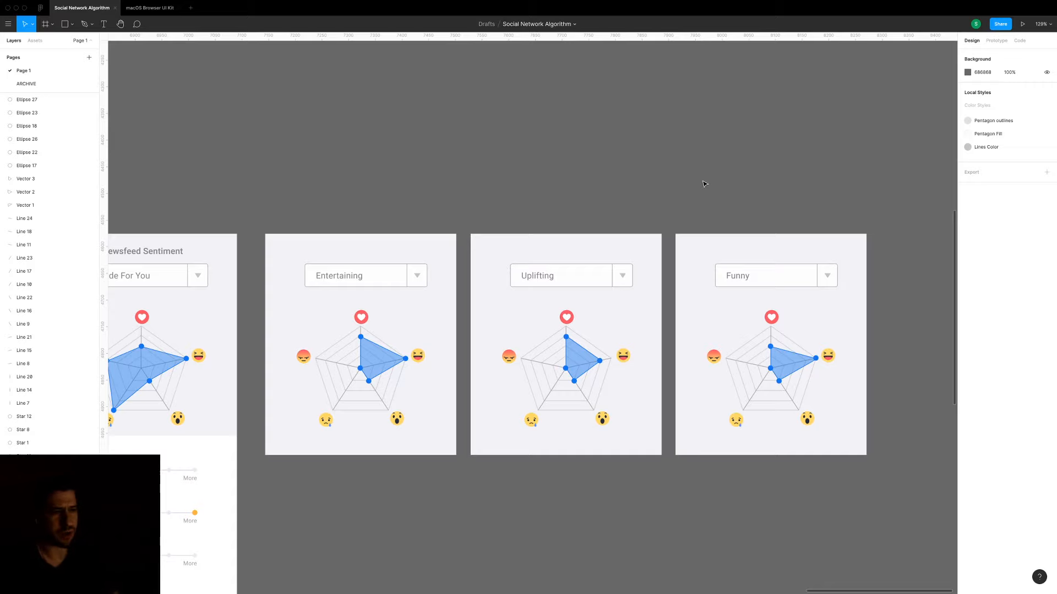
{"action": "scroll", "coordinate": [700, 183], "scroll_direction": "down", "scroll_amount": 3}
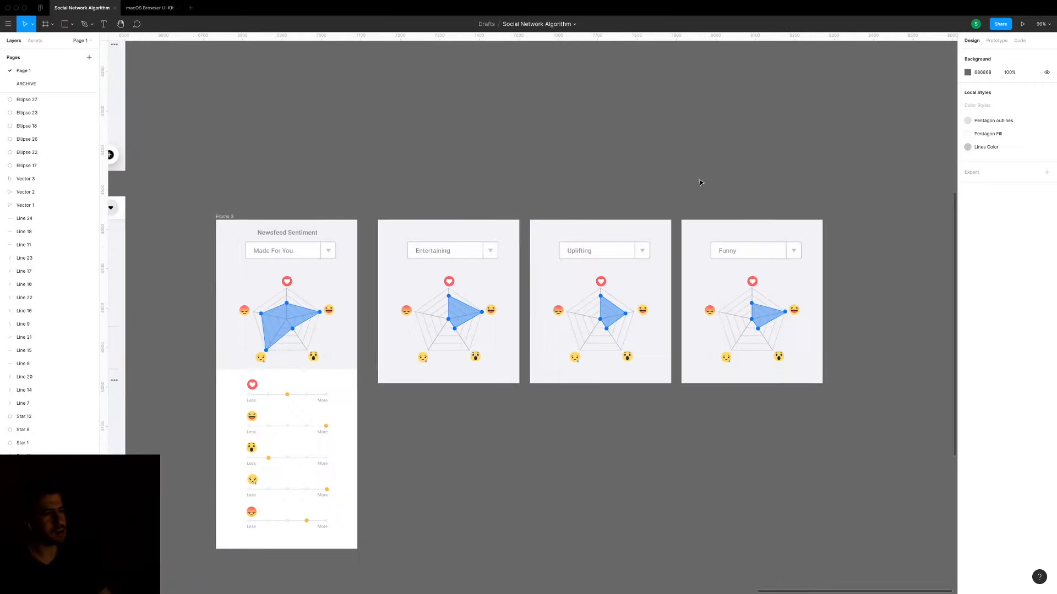
{"action": "scroll", "coordinate": [495, 219], "scroll_direction": "left", "scroll_amount": 3}
{"action": "scroll", "coordinate": [496, 220], "scroll_direction": "down", "scroll_amount": 5}
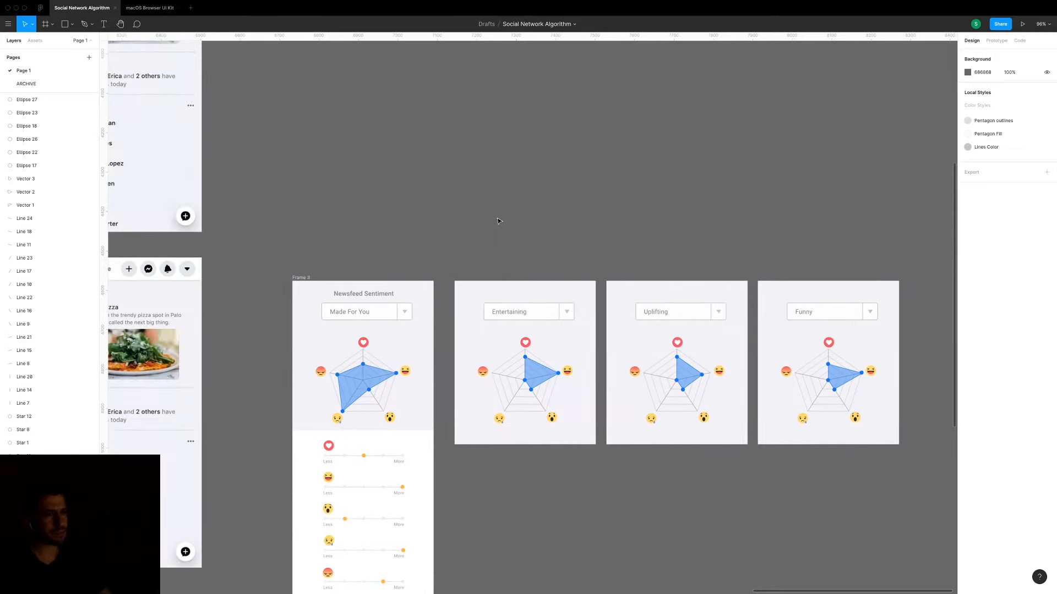
{"action": "scroll", "coordinate": [495, 219], "scroll_direction": "up", "scroll_amount": 5}
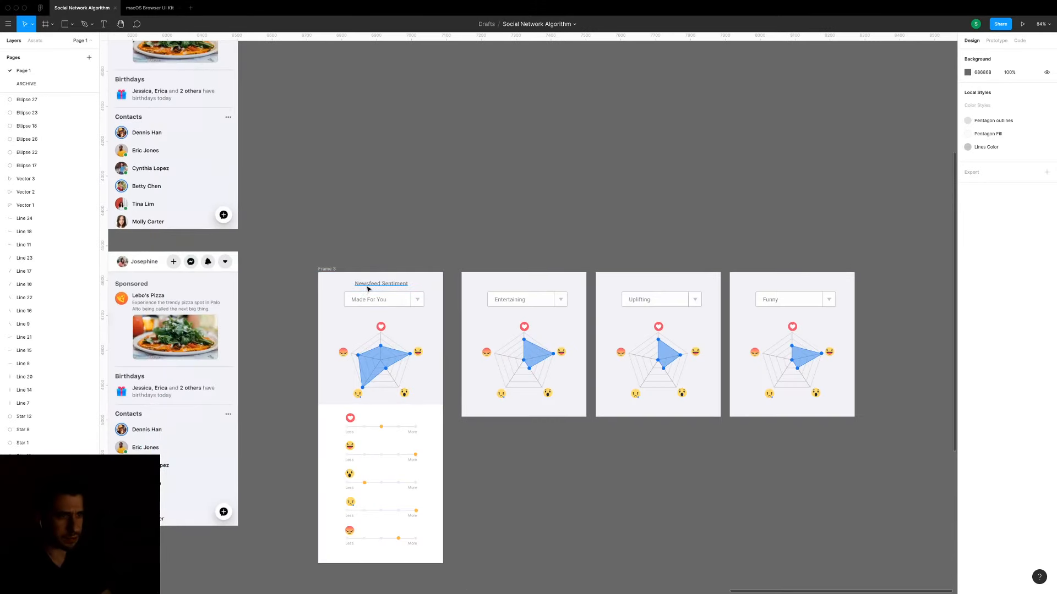
{"action": "left_click_drag", "start_coordinate": [354, 286], "coordinate": [367, 230]}
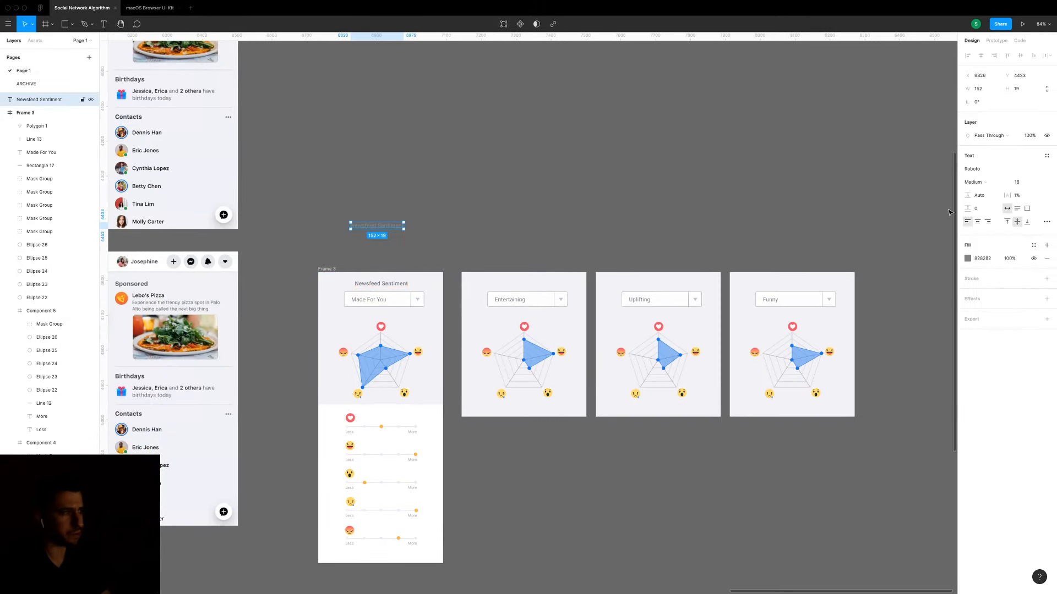
Recolour the copied "Newsfeed Sentiment" heading to white (FFFFFF) and enlarge its font size to 96.
{"action": "left_click", "coordinate": [968, 260]}
{"action": "left_click_drag", "start_coordinate": [918, 318], "coordinate": [754, 226]}
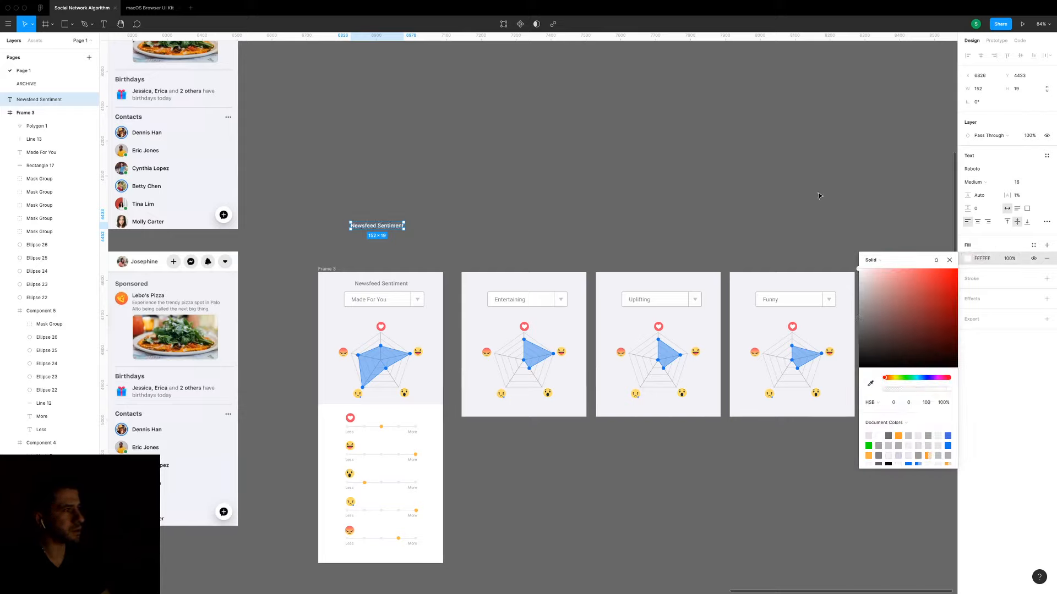
{"action": "left_click", "coordinate": [1016, 182]}
{"action": "key", "text": "shift+Up"}
{"action": "key", "text": "shift+Up"}
{"action": "key", "text": "shift+Up"}
{"action": "key", "text": "shift+Up"}
{"action": "key", "text": "shift+Up"}
{"action": "key", "text": "shift+Up"}
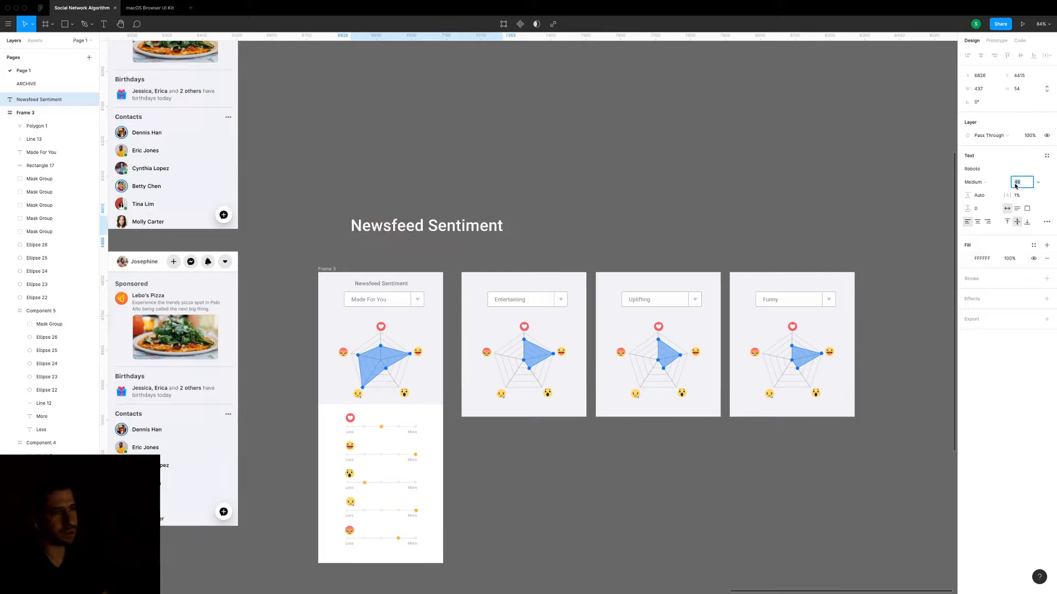
{"action": "key", "text": "shift+Up"}
{"action": "key", "text": "shift+Up"}
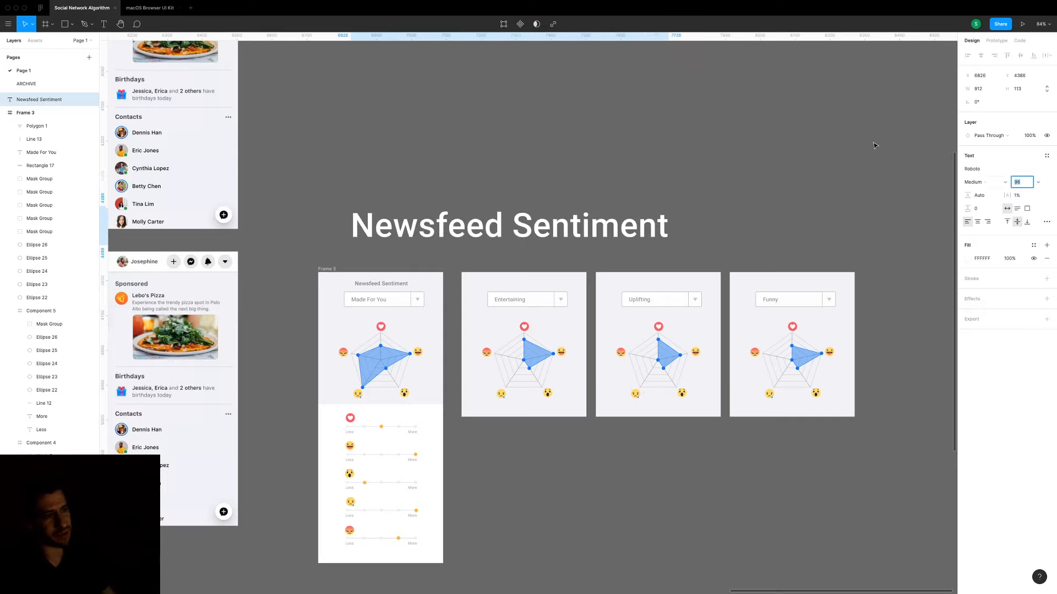
Move the large "Newsfeed Sentiment" heading so it starts in line with the left edge of the Made For You frame.
{"action": "left_click_drag", "start_coordinate": [517, 228], "coordinate": [486, 227]}
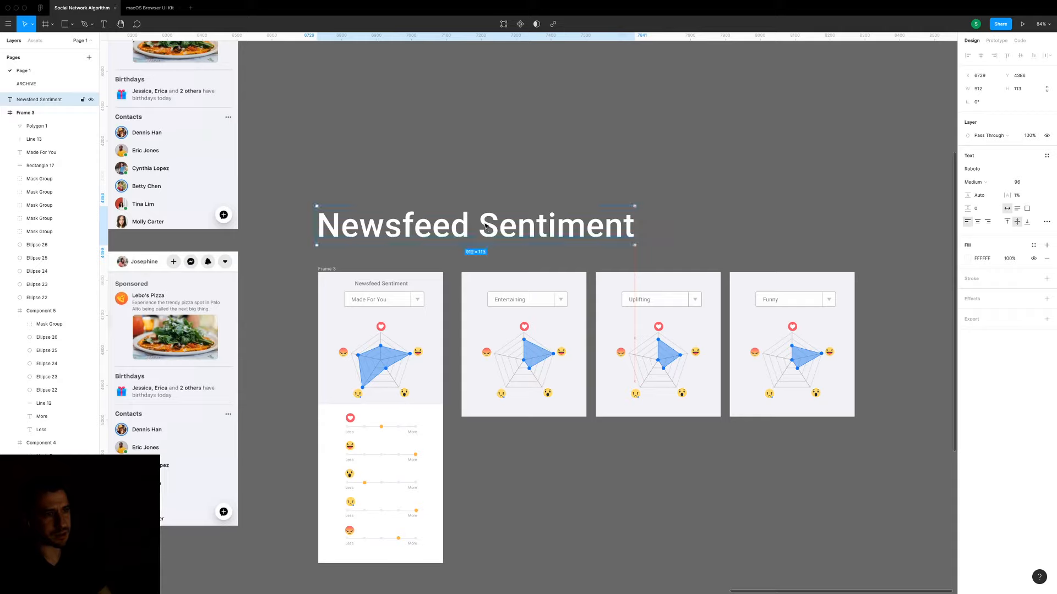
{"action": "left_click", "coordinate": [495, 169]}
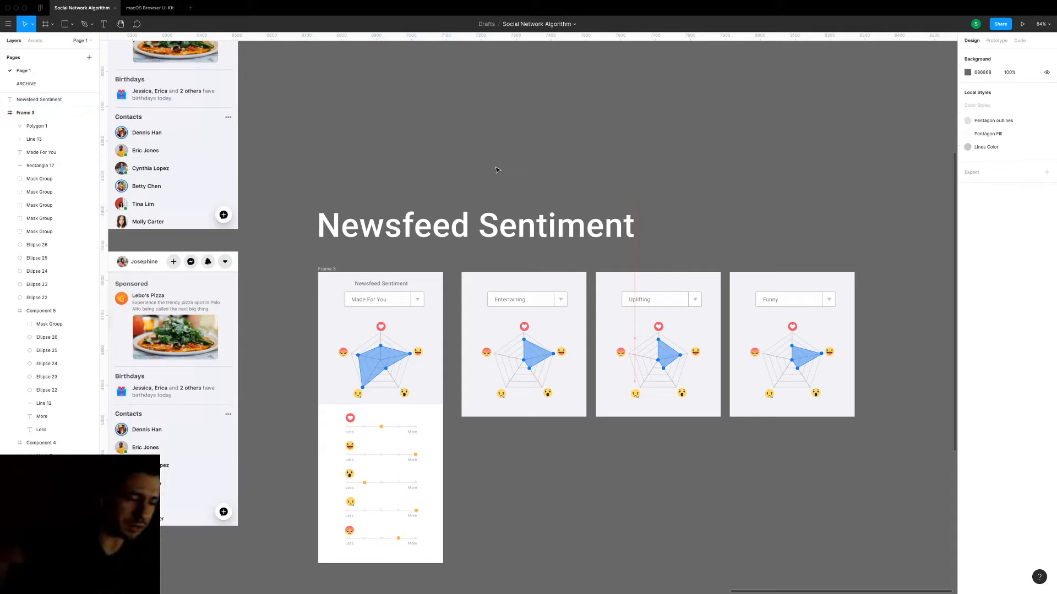
{"action": "key", "text": "XF86AudioMute"}
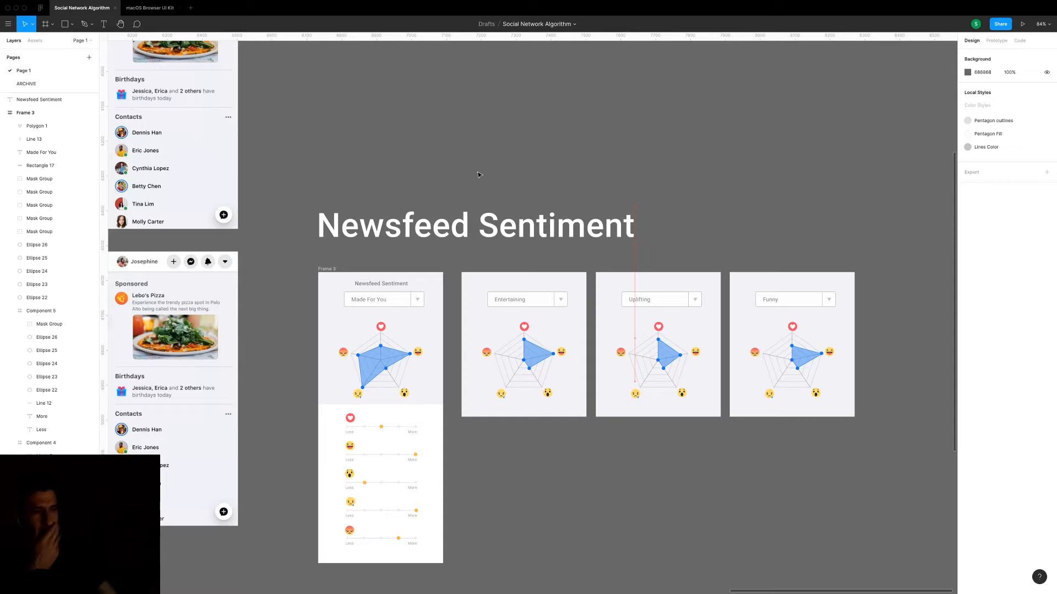
Place two stacked copies of the large "Newsfeed Sentiment" heading on the empty canvas below the variant panels.
{"action": "scroll", "coordinate": [570, 201], "scroll_direction": "down", "scroll_amount": 5}
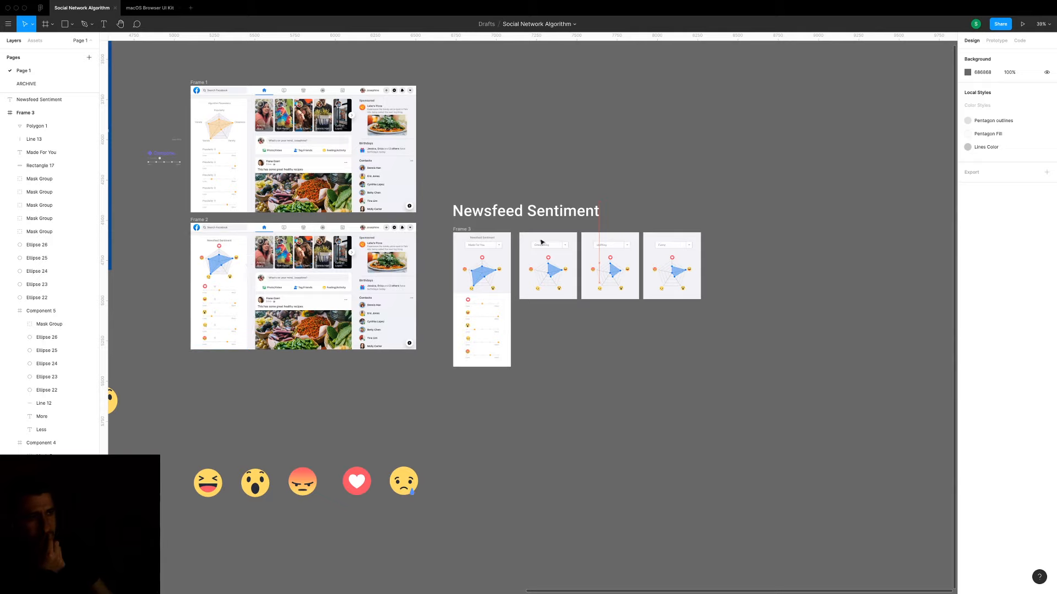
{"action": "left_click", "coordinate": [556, 209]}
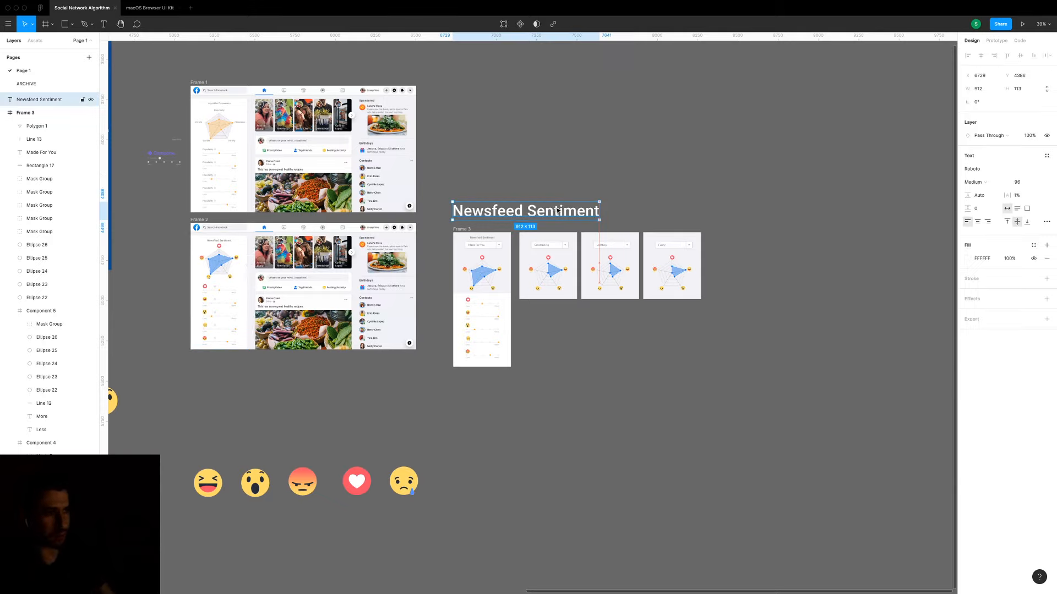
{"action": "left_click_drag", "start_coordinate": [556, 210], "coordinate": [708, 436]}
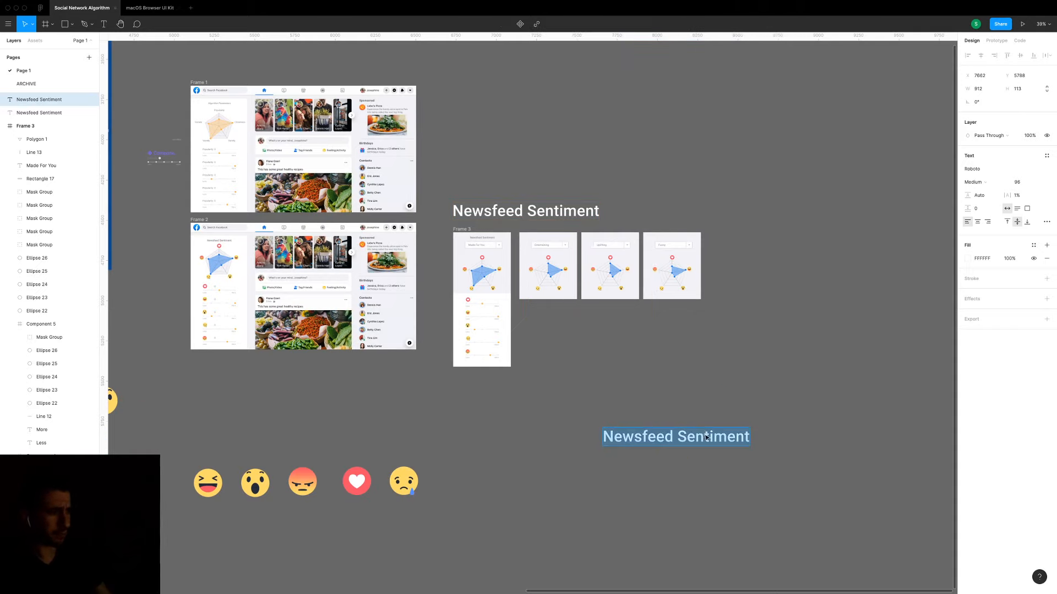
{"action": "left_click_drag", "start_coordinate": [706, 434], "coordinate": [706, 402]}
Shorten the upper heading copy to "Newsfeed" and the lower copy to "Sentiment".
{"action": "double_click", "coordinate": [707, 401]}
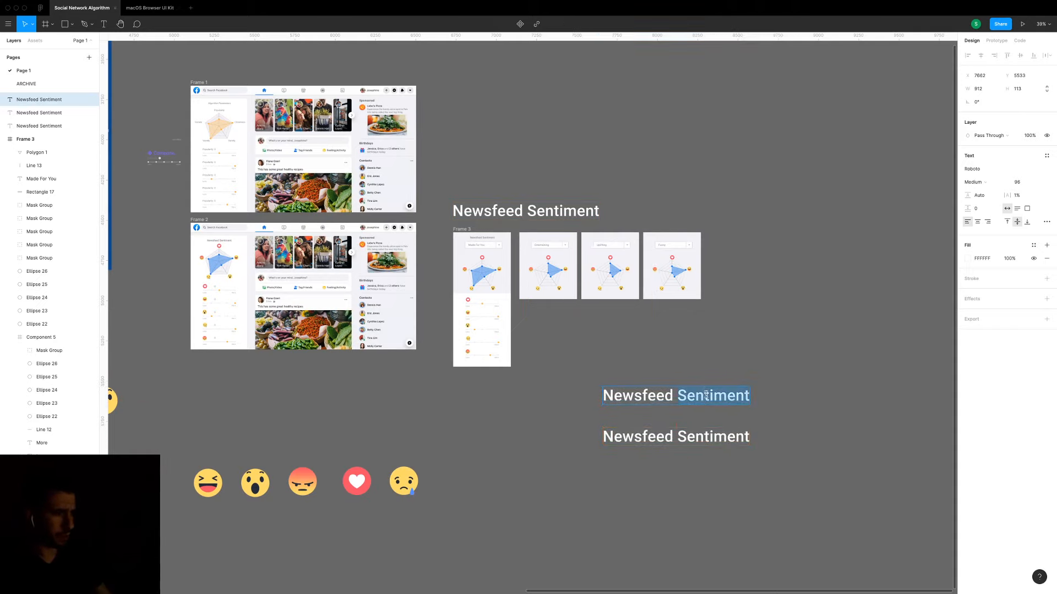
{"action": "key", "text": "BackSpace"}
{"action": "key", "text": "Escape"}
{"action": "scroll", "coordinate": [706, 401], "scroll_direction": "down", "scroll_amount": 2}
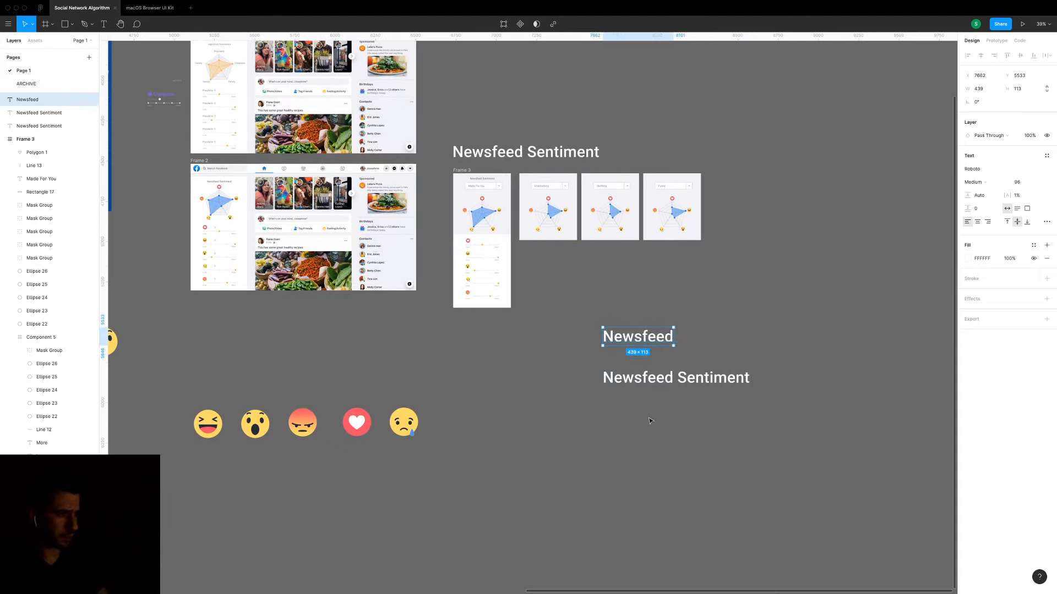
{"action": "double_click", "coordinate": [650, 378]}
{"action": "double_click", "coordinate": [651, 377]}
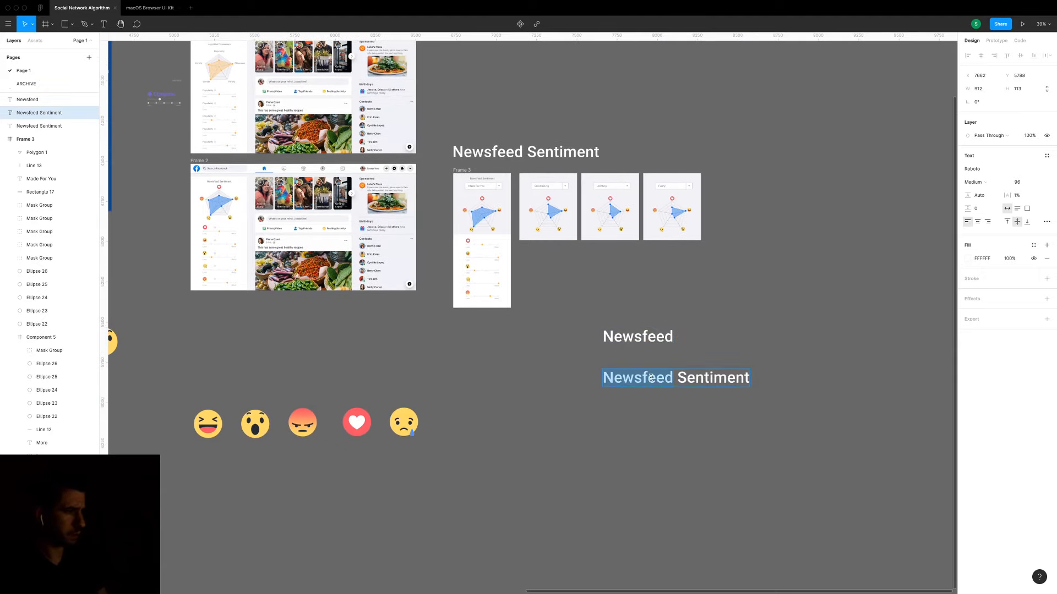
{"action": "key", "text": "BackSpace"}
{"action": "key", "text": "Delete"}
{"action": "key", "text": "Escape"}
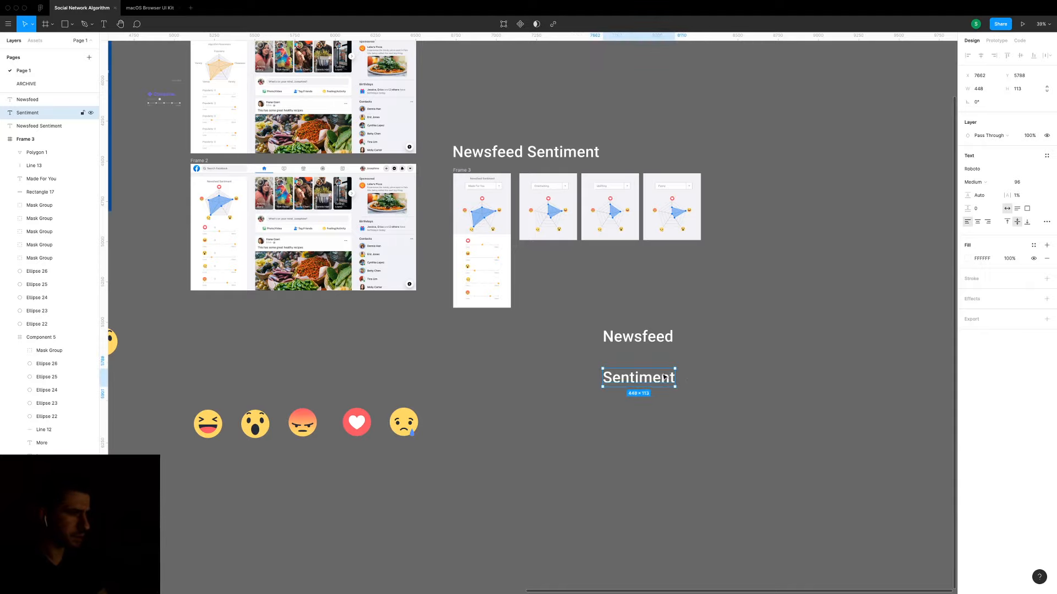
Reduce the Sentiment text's font size to 76 and place it just below Newsfeed, aligned to that word's right end.
{"action": "left_click", "coordinate": [1018, 182]}
{"action": "key", "text": "shift+Down"}
{"action": "key", "text": "shift+Down"}
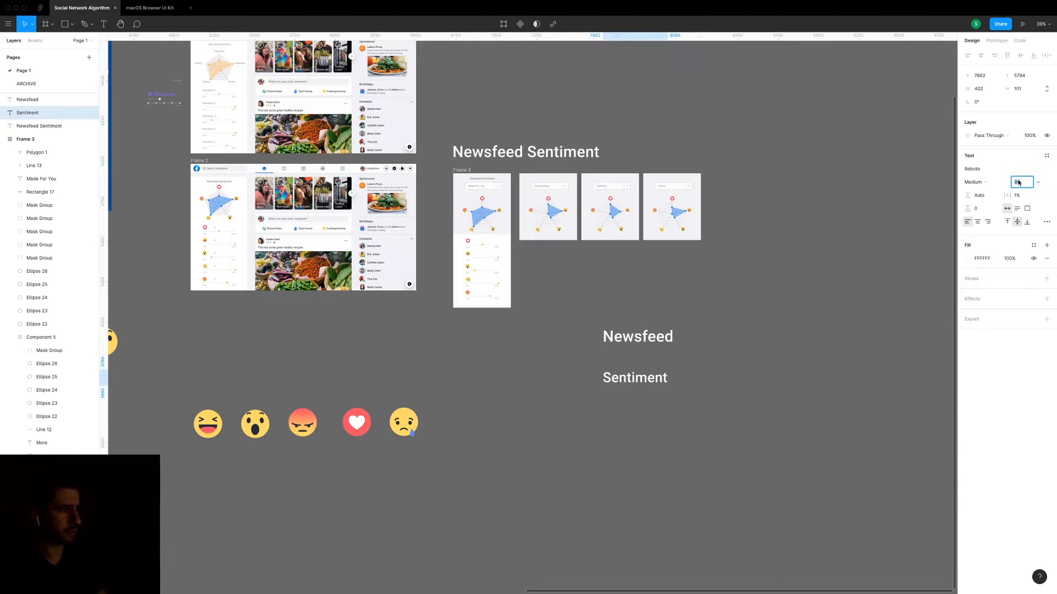
{"action": "left_click", "coordinate": [709, 361]}
{"action": "scroll", "coordinate": [706, 361], "scroll_direction": "up", "scroll_amount": 5}
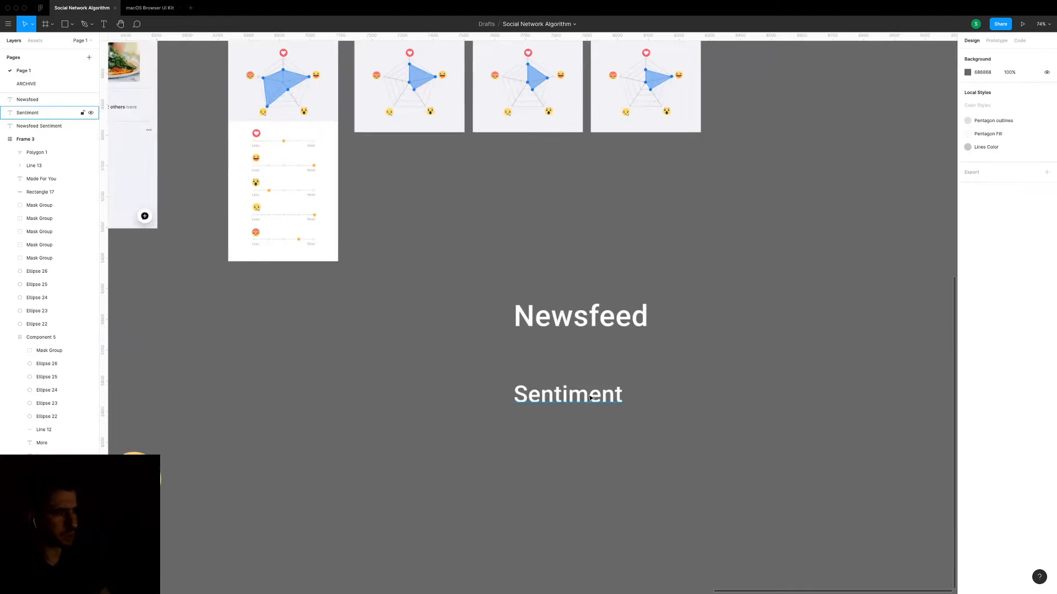
{"action": "left_click_drag", "start_coordinate": [589, 399], "coordinate": [605, 361]}
Duplicate the Sentiment text directly below itself and change the copy to "POV Diversity".
{"action": "left_click_drag", "start_coordinate": [606, 360], "coordinate": [609, 387], "text": "alt"}
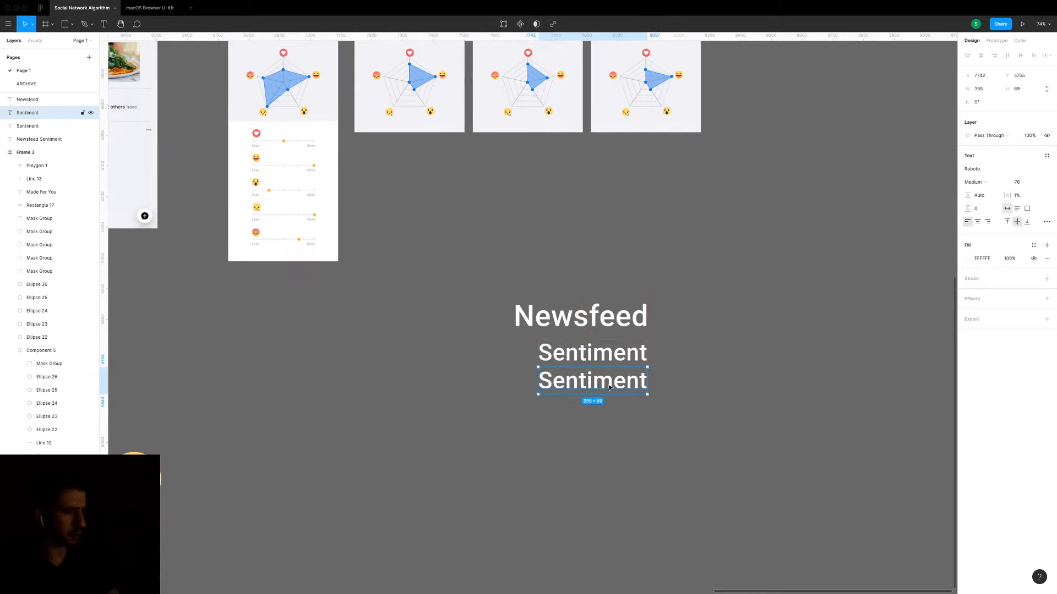
{"action": "double_click", "coordinate": [609, 387]}
{"action": "type", "text": "POV "}
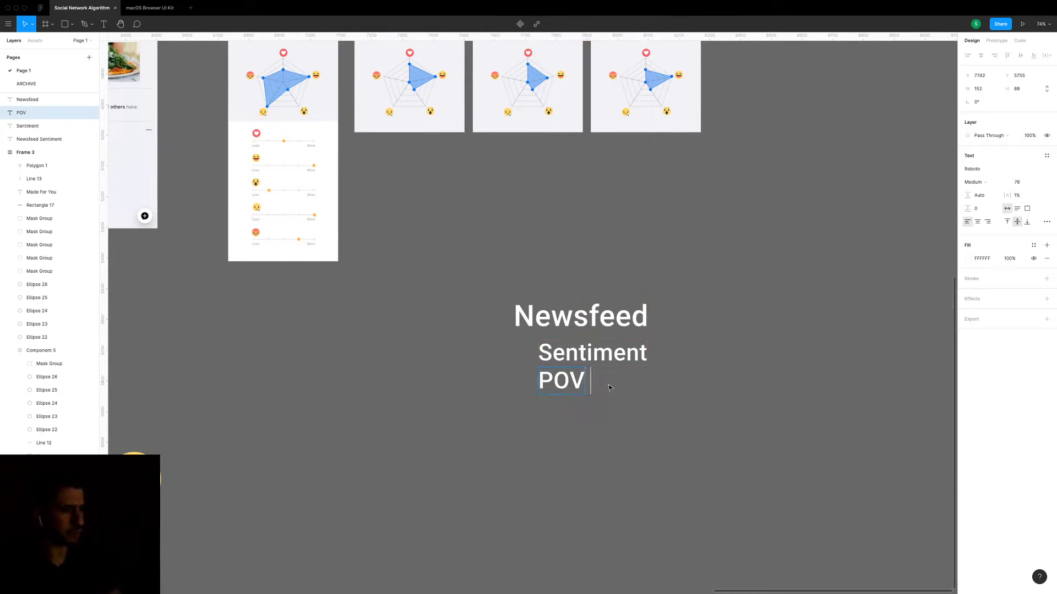
{"action": "type", "text": "Diversit"}
{"action": "key", "text": "BackSpace"}
{"action": "key", "text": "BackSpace"}
{"action": "type", "text": "sity"}
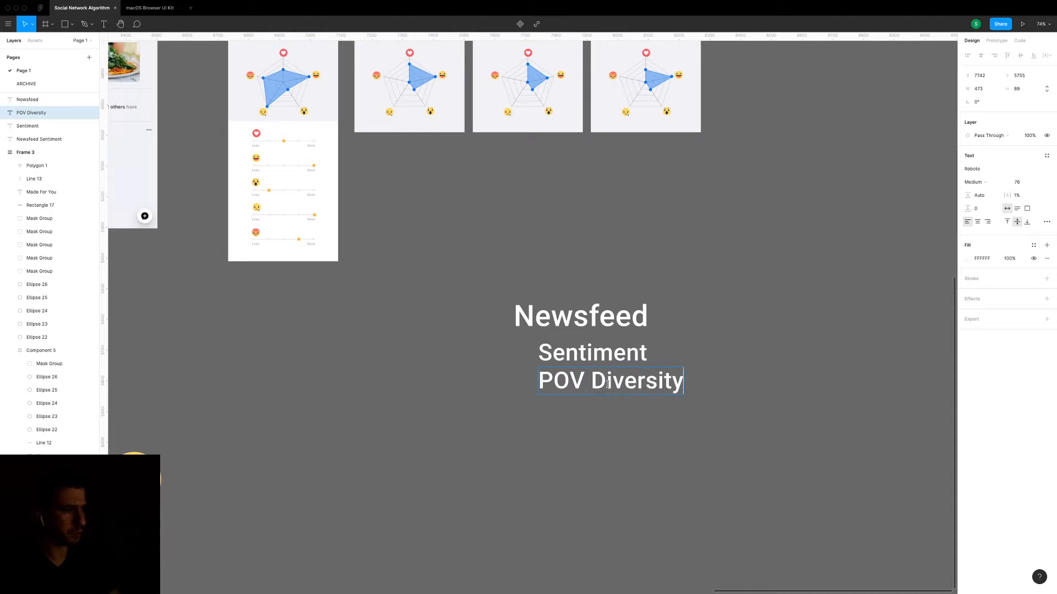
{"action": "key", "text": "Escape"}
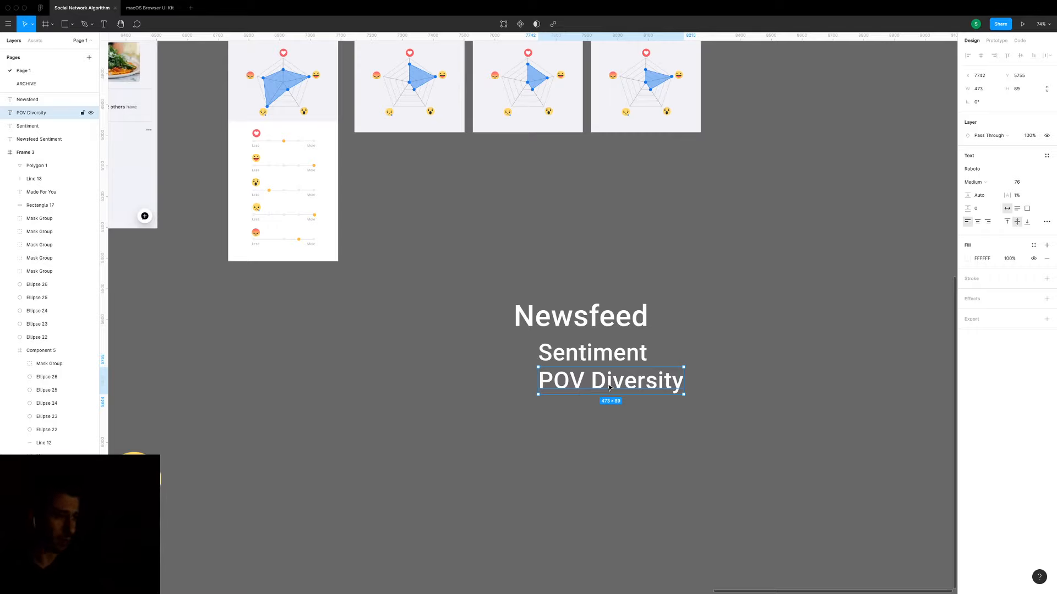
Nudge the POV Diversity text down to Y 5760 to widen the gap below Sentiment.
{"action": "key", "text": "Down"}
{"action": "key", "text": "Down"}
{"action": "key", "text": "Down"}
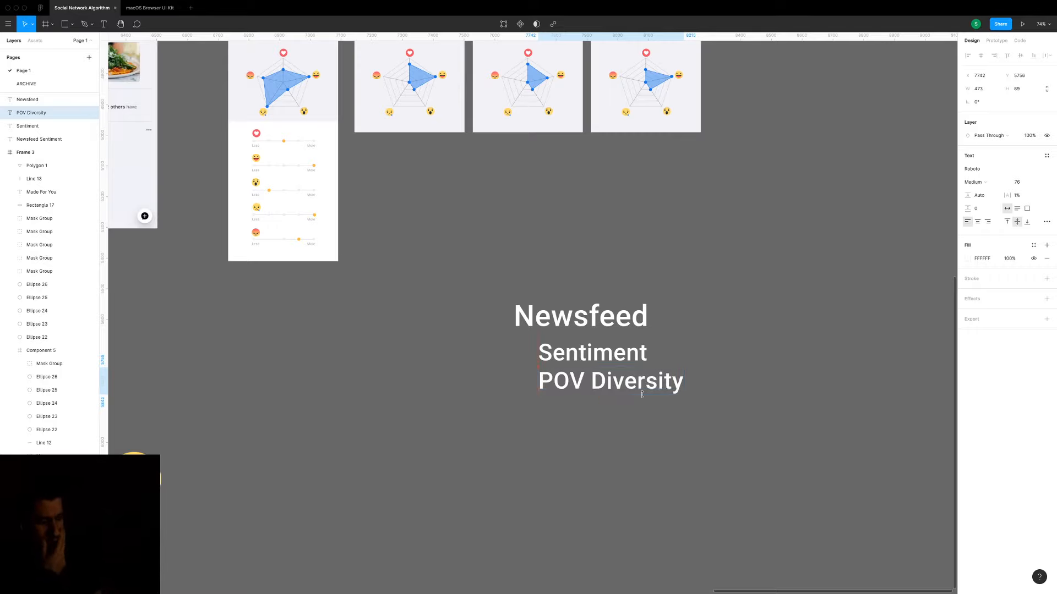
{"action": "key", "text": "Down"}
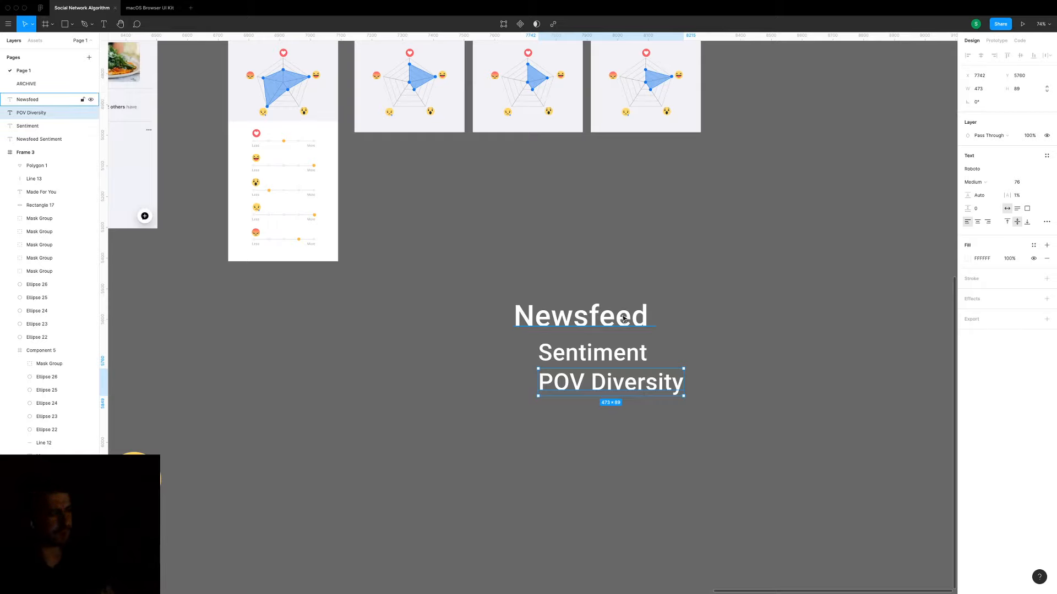
Change the fill of the Sentiment text in the Newsfeed list to a bright green.
{"action": "left_click", "coordinate": [618, 358]}
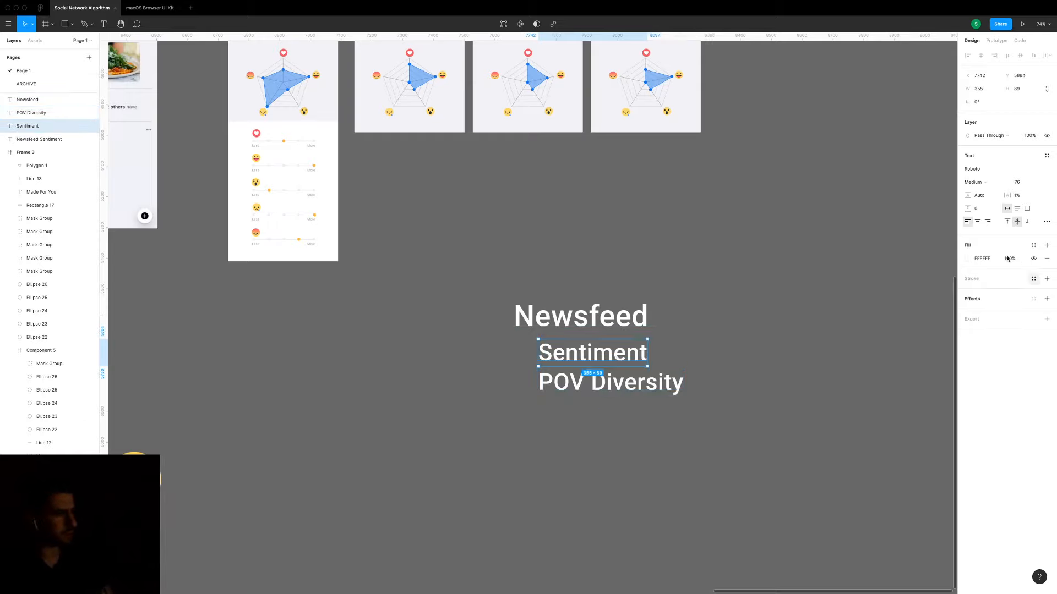
{"action": "left_click", "coordinate": [968, 259]}
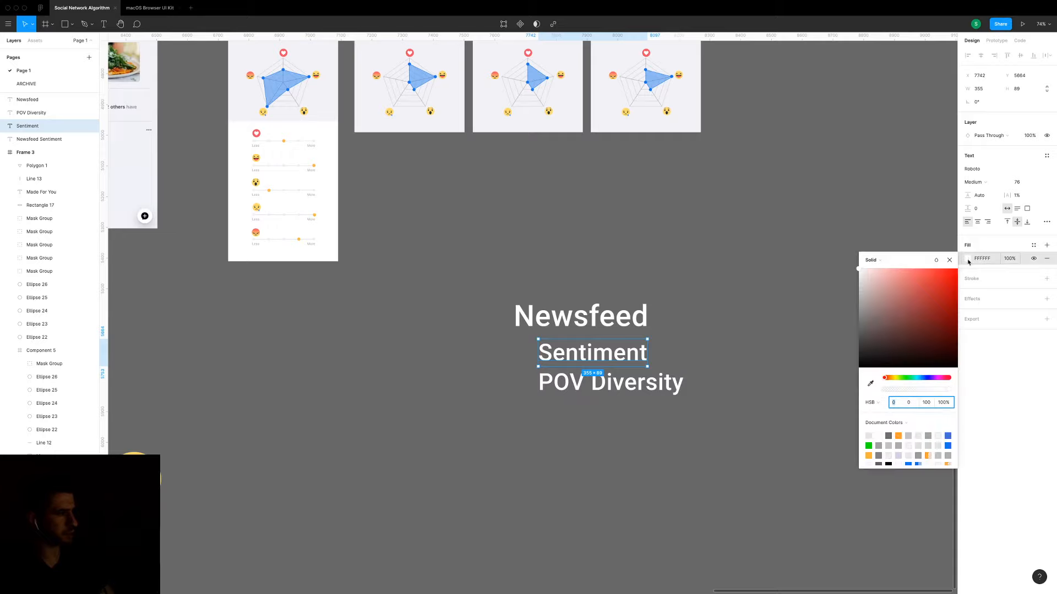
{"action": "left_click", "coordinate": [910, 378]}
{"action": "left_click", "coordinate": [930, 274]}
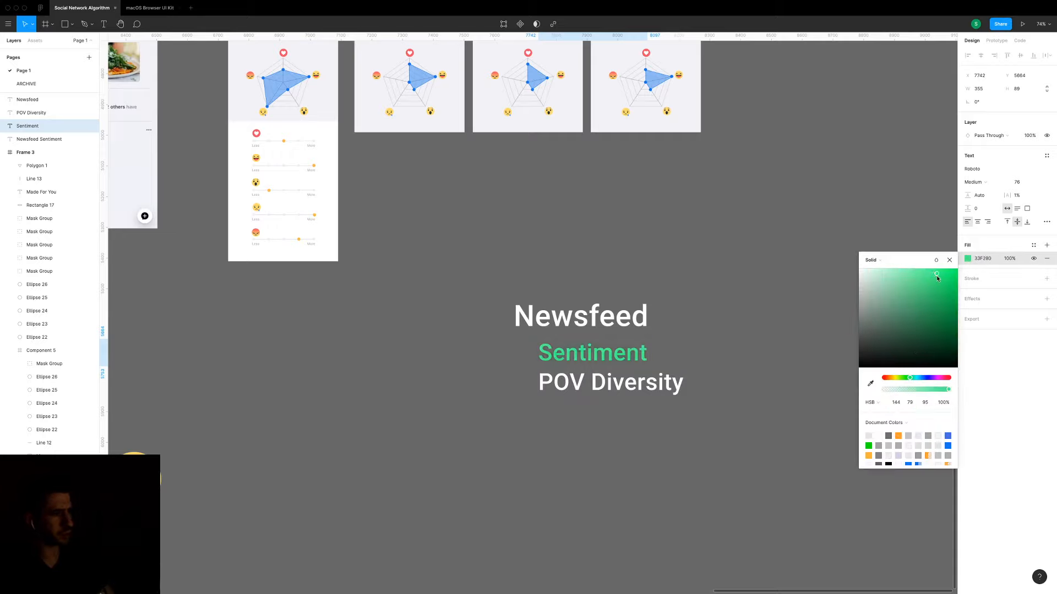
{"action": "left_click", "coordinate": [660, 347]}
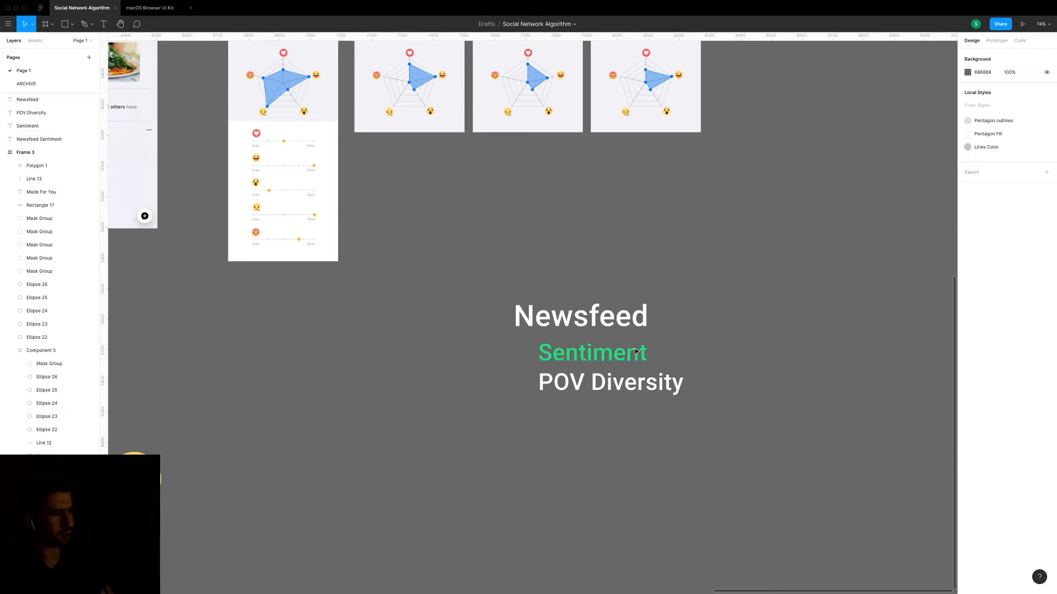
{"action": "left_click", "coordinate": [658, 376]}
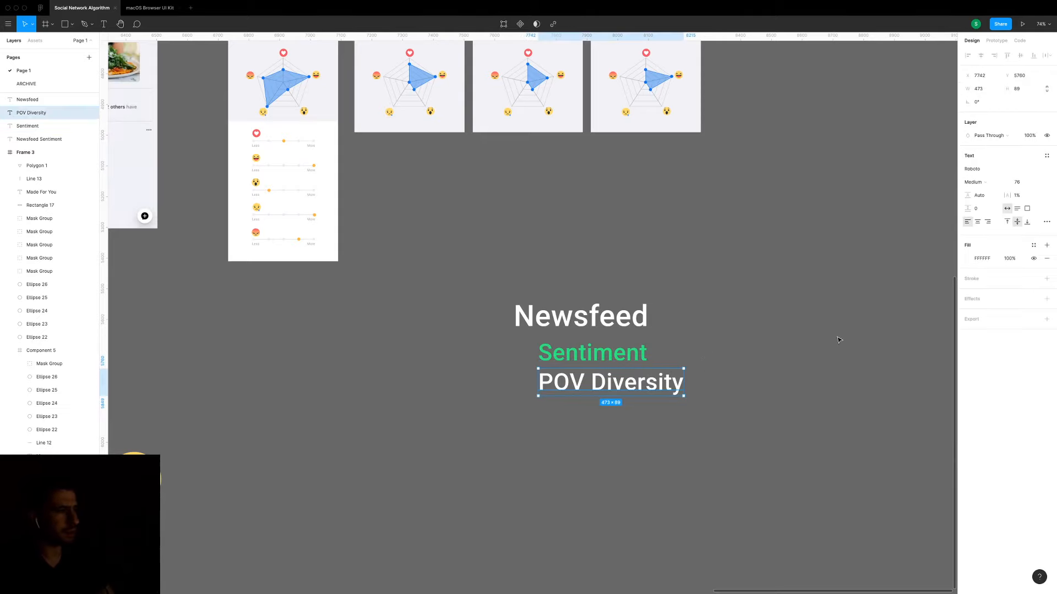
{"action": "left_click", "coordinate": [747, 337]}
{"action": "scroll", "coordinate": [747, 337], "scroll_direction": "down", "scroll_amount": 5}
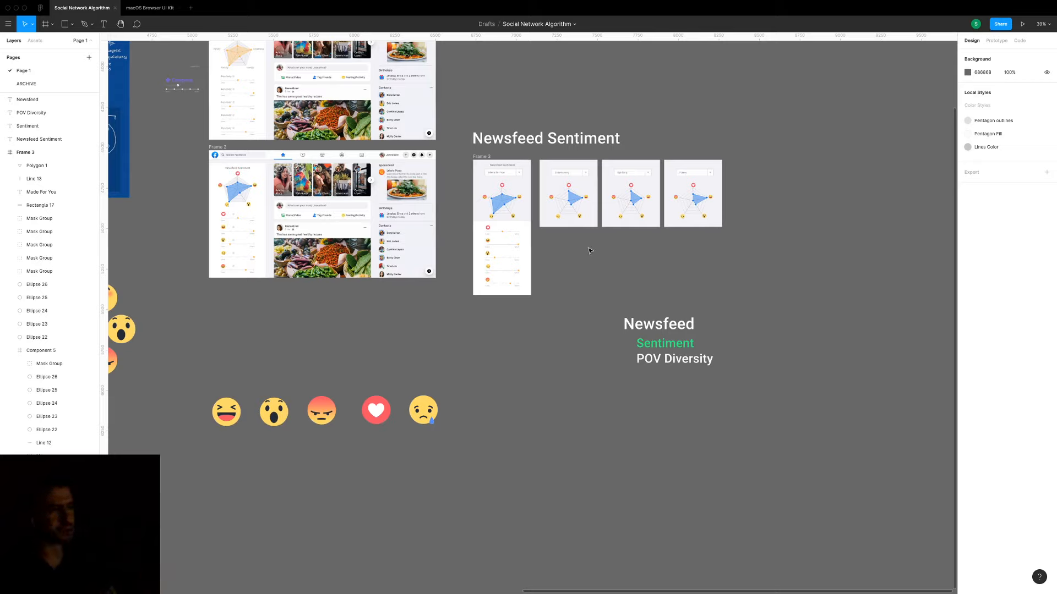
{"action": "scroll", "coordinate": [577, 253], "scroll_direction": "up", "scroll_amount": 3}
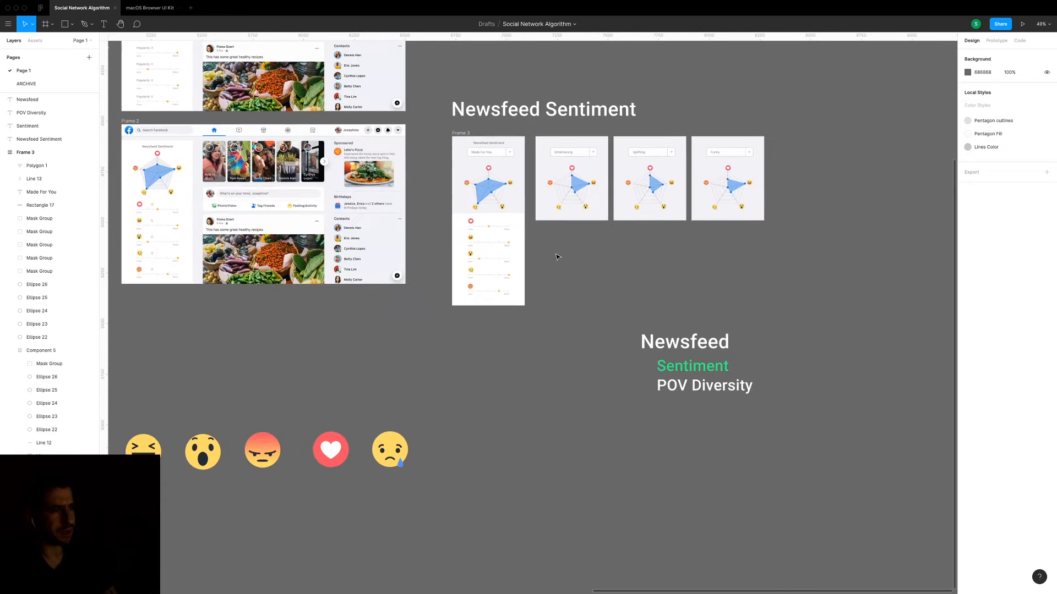
{"action": "scroll", "coordinate": [557, 257], "scroll_direction": "up", "scroll_amount": 1}
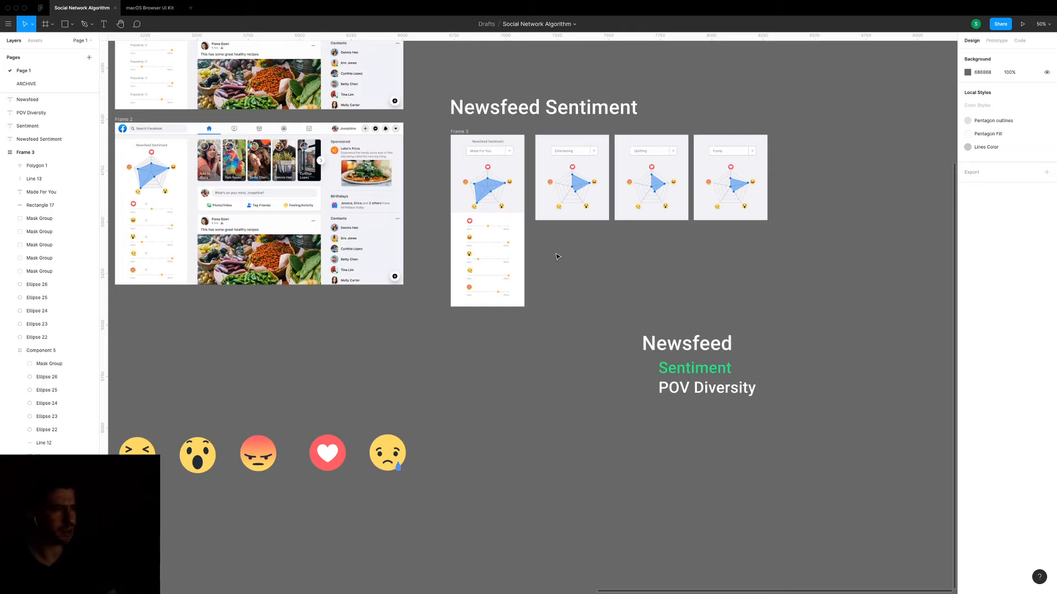
{"action": "scroll", "coordinate": [557, 256], "scroll_direction": "up", "scroll_amount": 1}
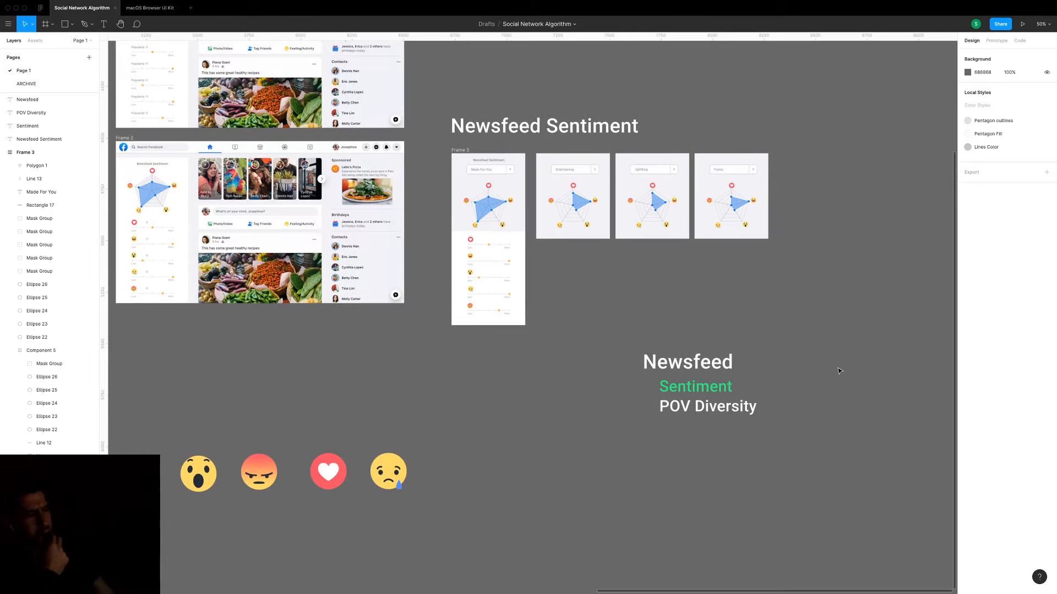
{"action": "left_click_drag", "start_coordinate": [817, 386], "coordinate": [747, 371]}
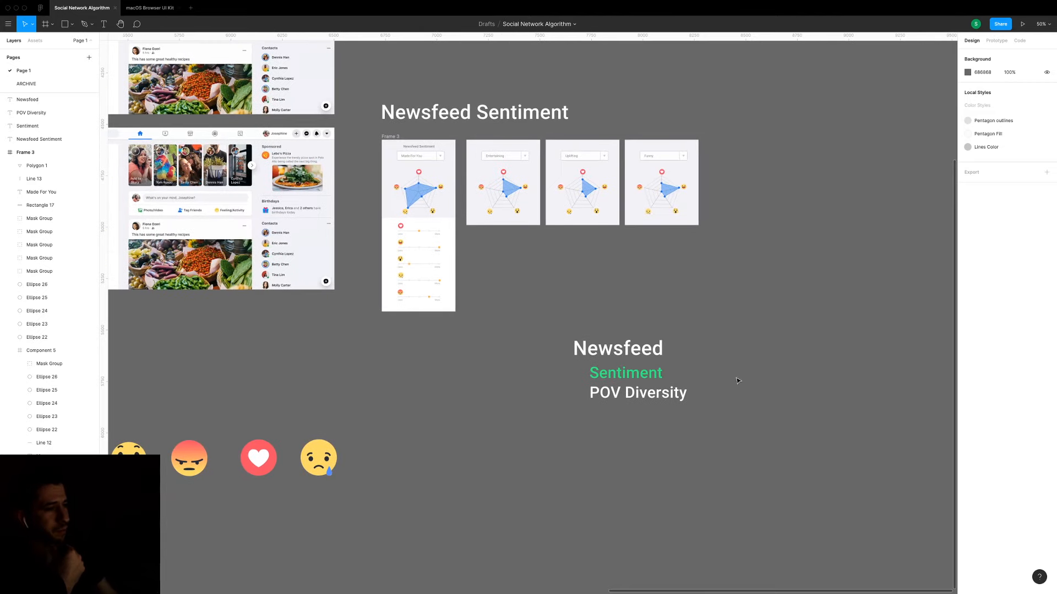
Duplicate the POV Diversity text below itself and replace the copy with three lines: "Religion", "Sports" and "Politics".
{"action": "left_click", "coordinate": [680, 398]}
{"action": "scroll", "coordinate": [737, 392], "scroll_direction": "down", "scroll_amount": 1}
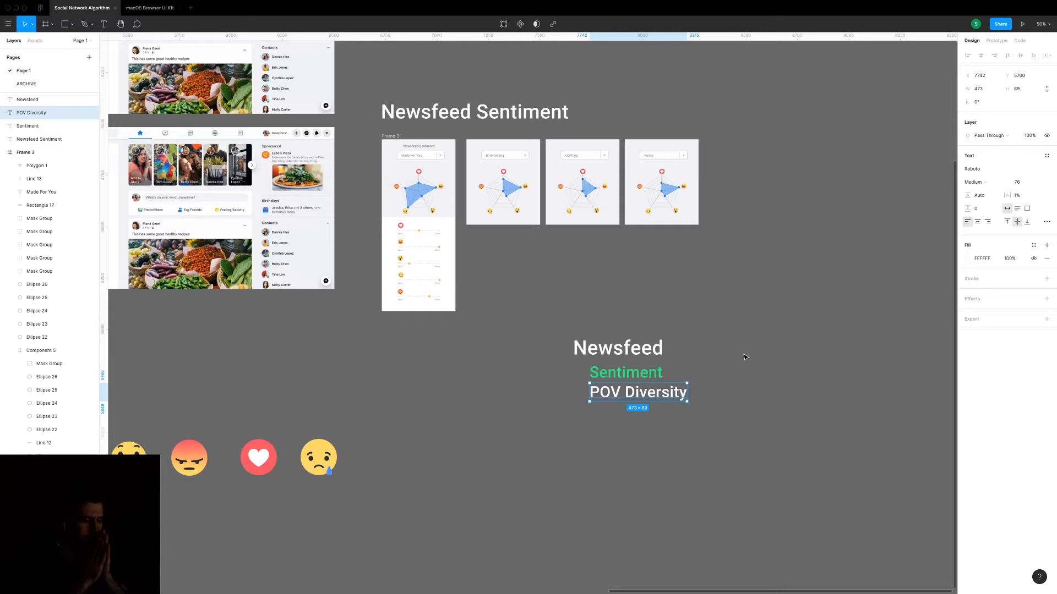
{"action": "scroll", "coordinate": [753, 421], "scroll_direction": "up", "scroll_amount": 3}
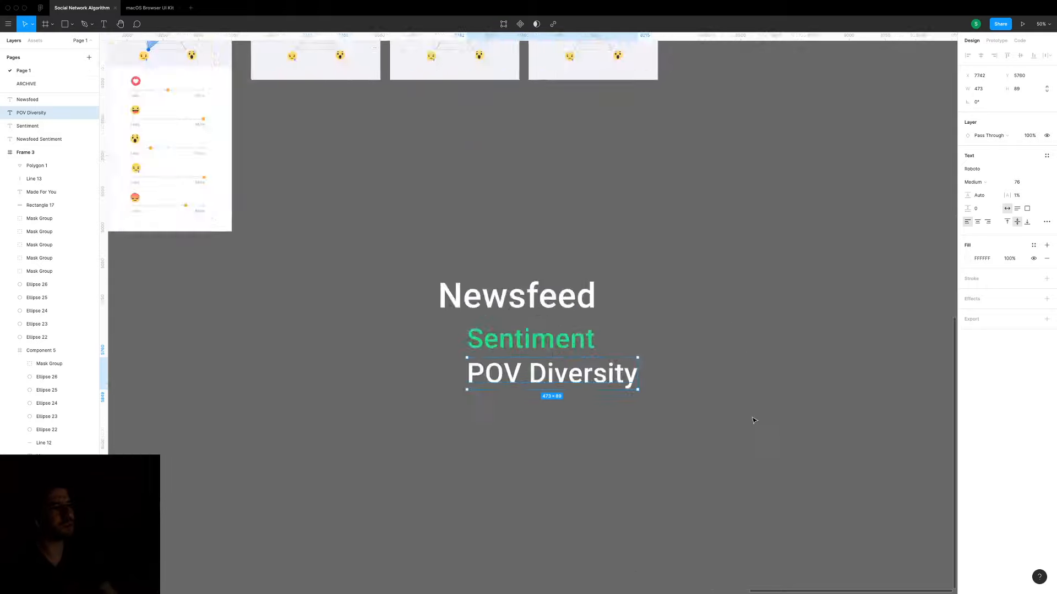
{"action": "scroll", "coordinate": [765, 420], "scroll_direction": "up", "scroll_amount": 3}
{"action": "left_click_drag", "start_coordinate": [464, 352], "coordinate": [544, 412]}
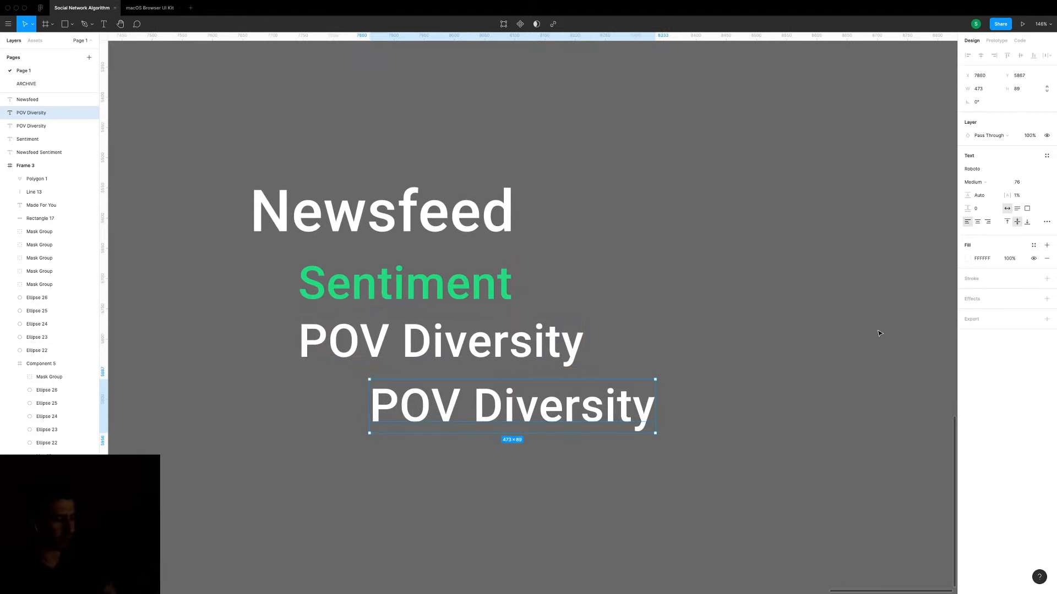
{"action": "key", "text": "Return"}
{"action": "type", "text": "Relig"}
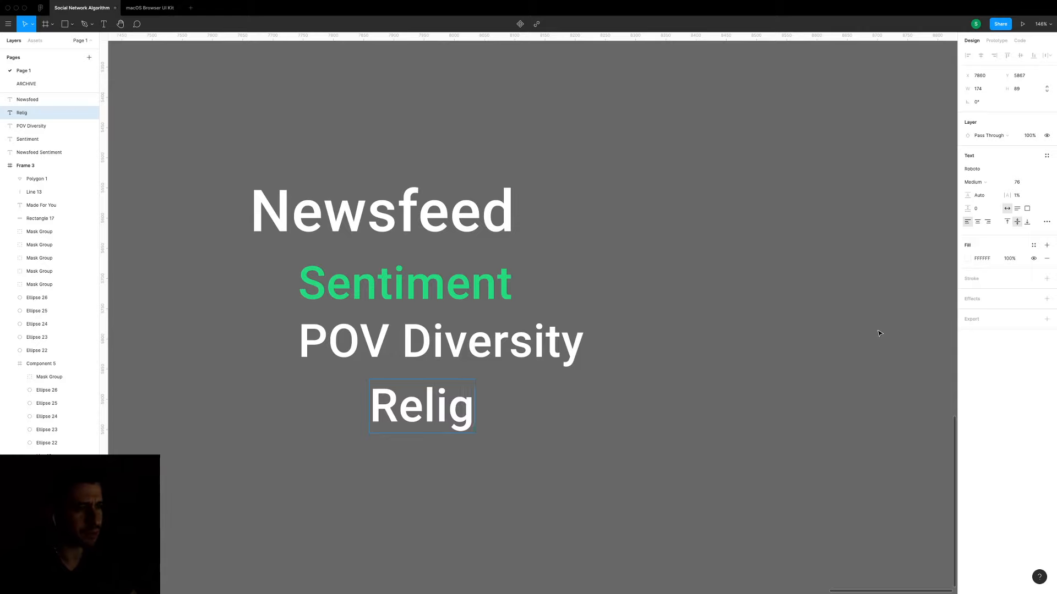
{"action": "type", "text": "ion"}
{"action": "key", "text": "Return"}
{"action": "type", "text": "Sports"}
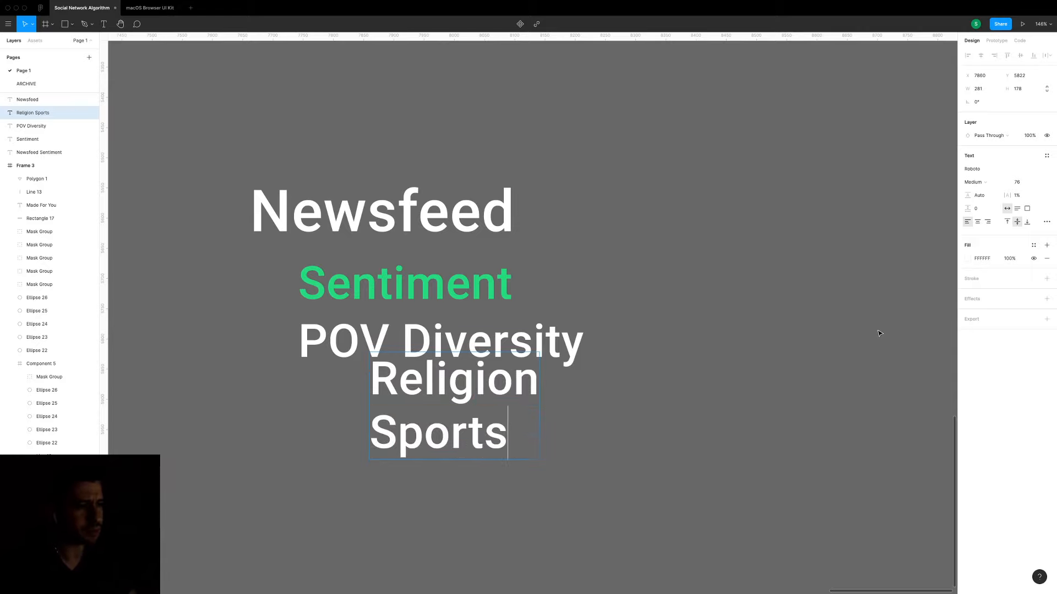
{"action": "key", "text": "Return"}
{"action": "type", "text": "Politics"}
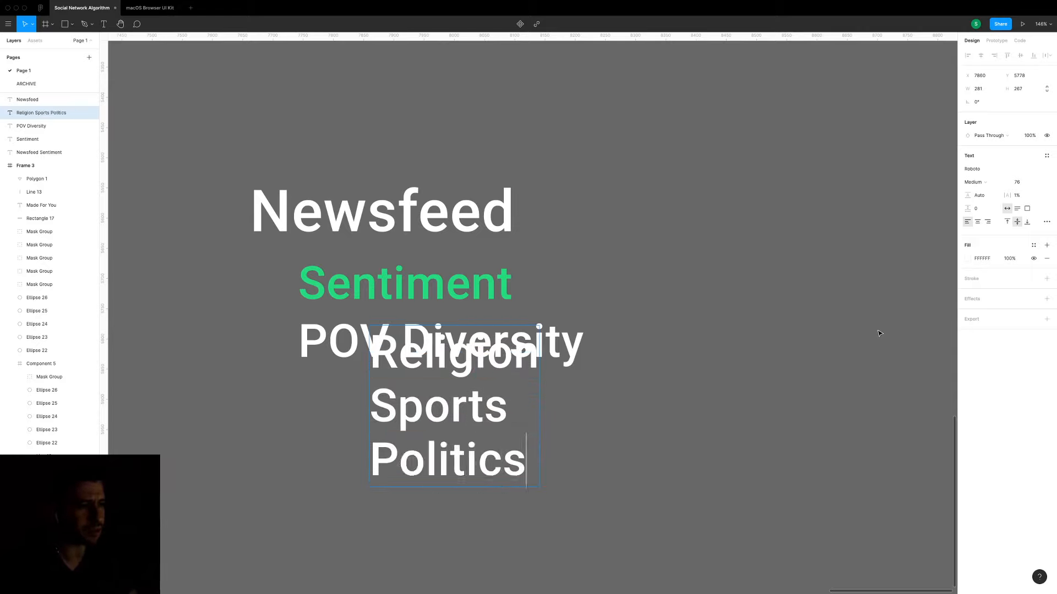
{"action": "key", "text": "Escape"}
Place the Religion, Sports and Politics text indented just below POV Diversity and set its font weight to Regular.
{"action": "left_click_drag", "start_coordinate": [476, 417], "coordinate": [497, 464]}
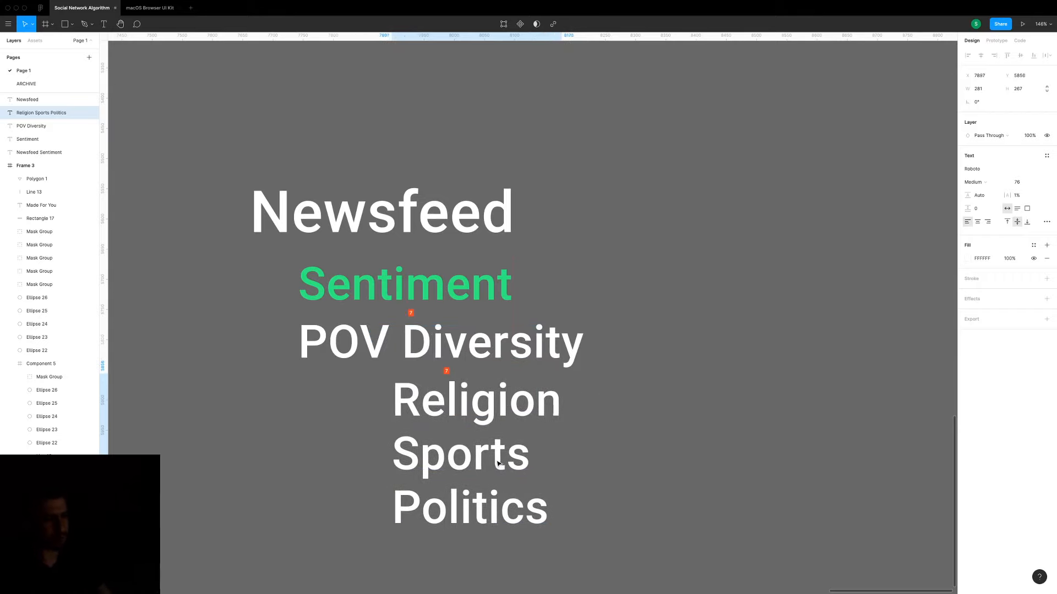
{"action": "left_click", "coordinate": [984, 186]}
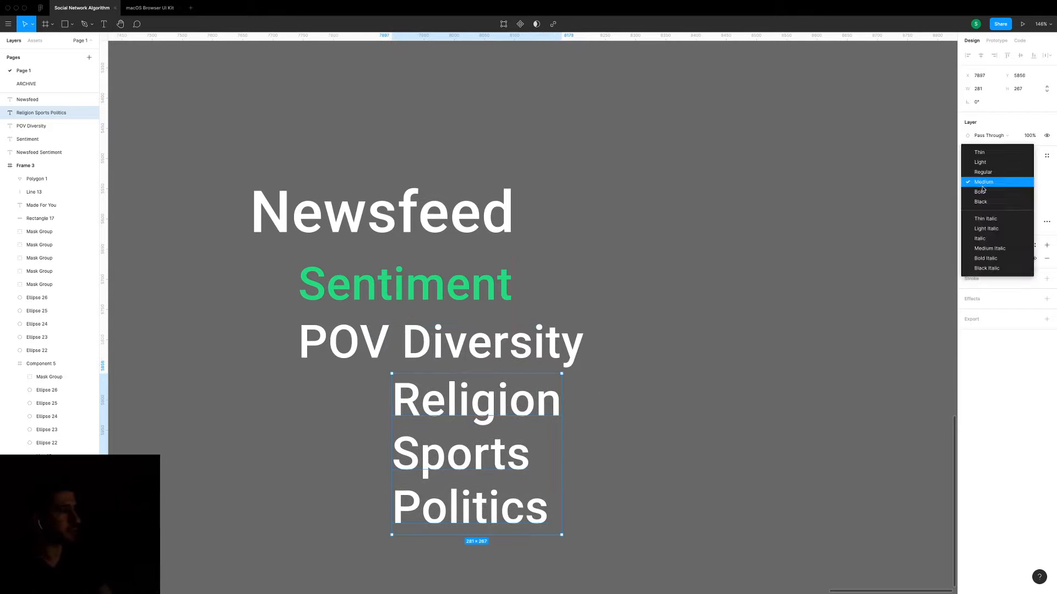
{"action": "left_click", "coordinate": [986, 175]}
{"action": "left_click", "coordinate": [715, 356]}
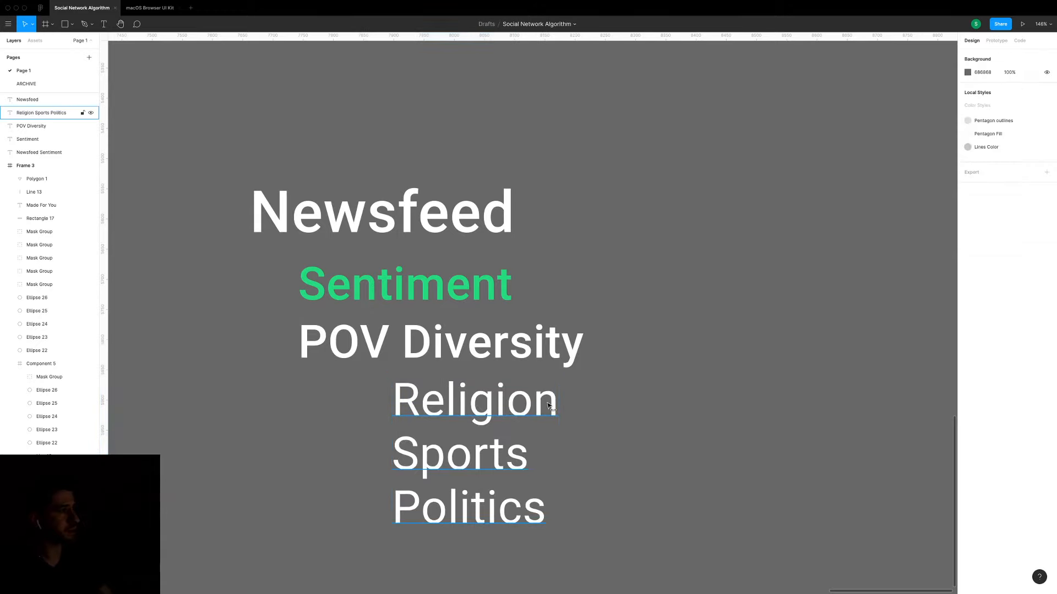
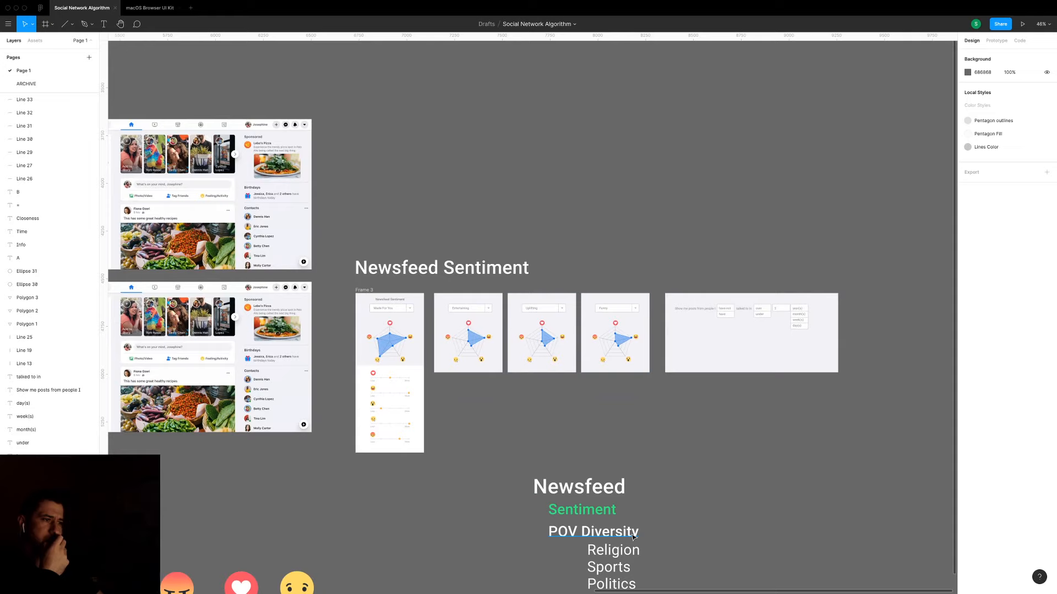
Change the fill of the POV Diversity text in the Newsfeed list to orange F8B12A.
{"action": "left_click", "coordinate": [633, 536]}
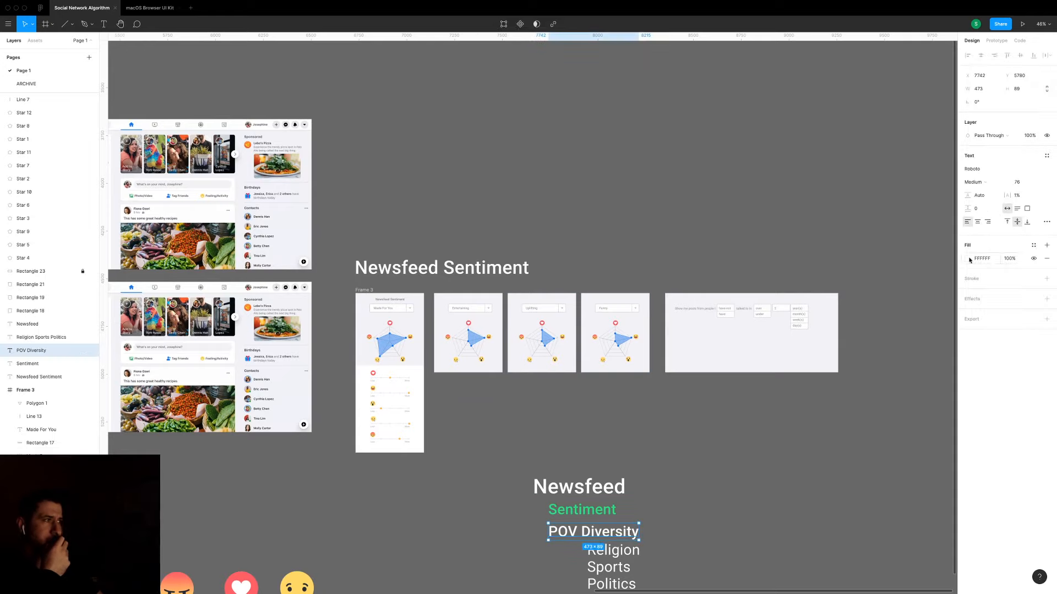
{"action": "left_click", "coordinate": [968, 259]}
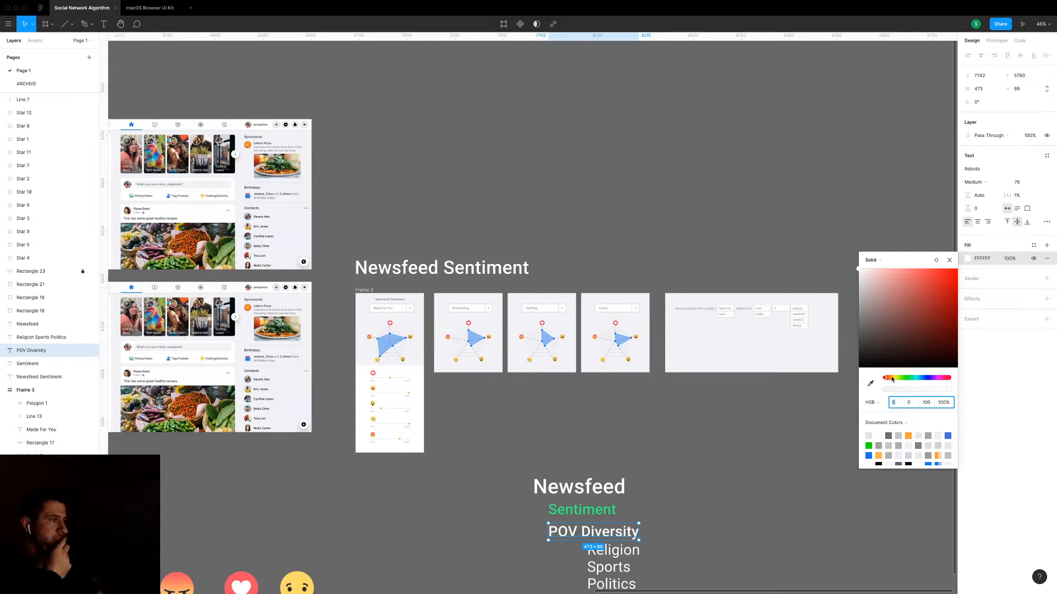
{"action": "left_click", "coordinate": [891, 378]}
{"action": "left_click", "coordinate": [941, 276]}
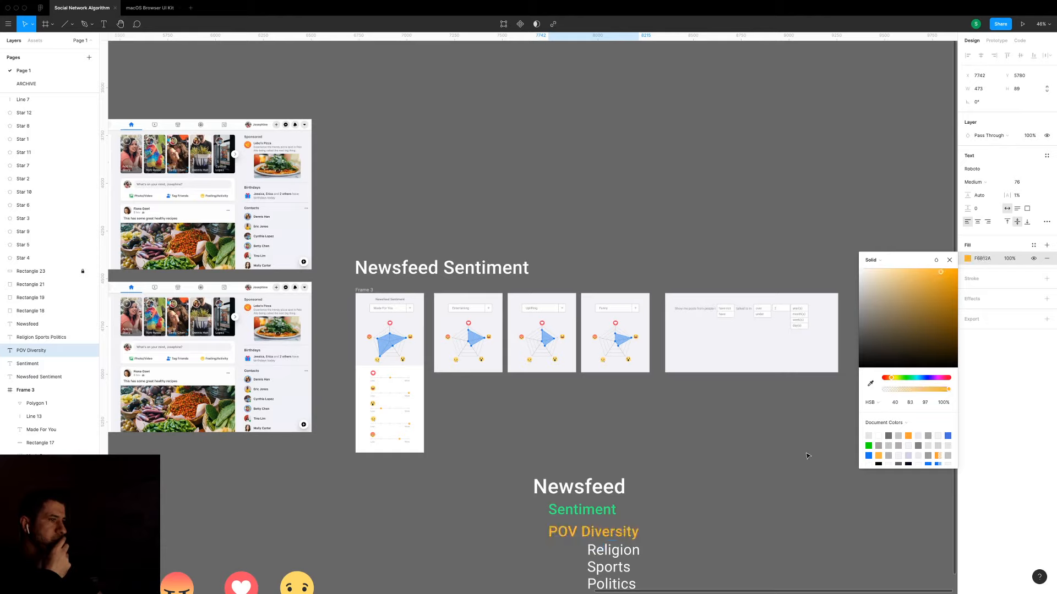
{"action": "left_click", "coordinate": [809, 454]}
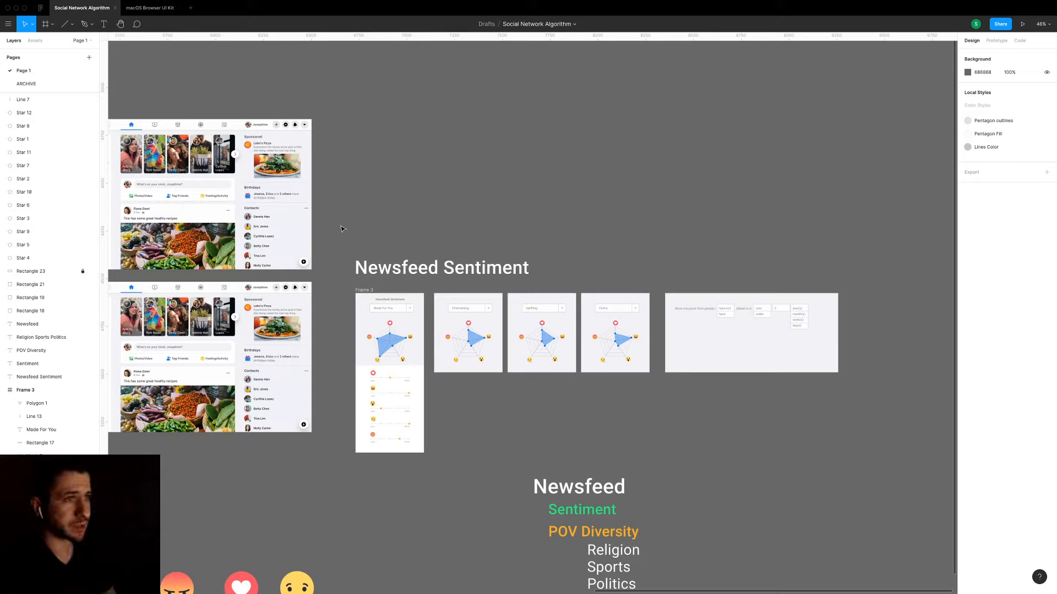
Unlock the rectangle behind the post-filter mockup and move the whole Newsfeed Sentiment section, including that mockup, higher on the canvas.
{"action": "left_click_drag", "start_coordinate": [340, 225], "coordinate": [870, 468]}
{"action": "right_click", "coordinate": [818, 340]}
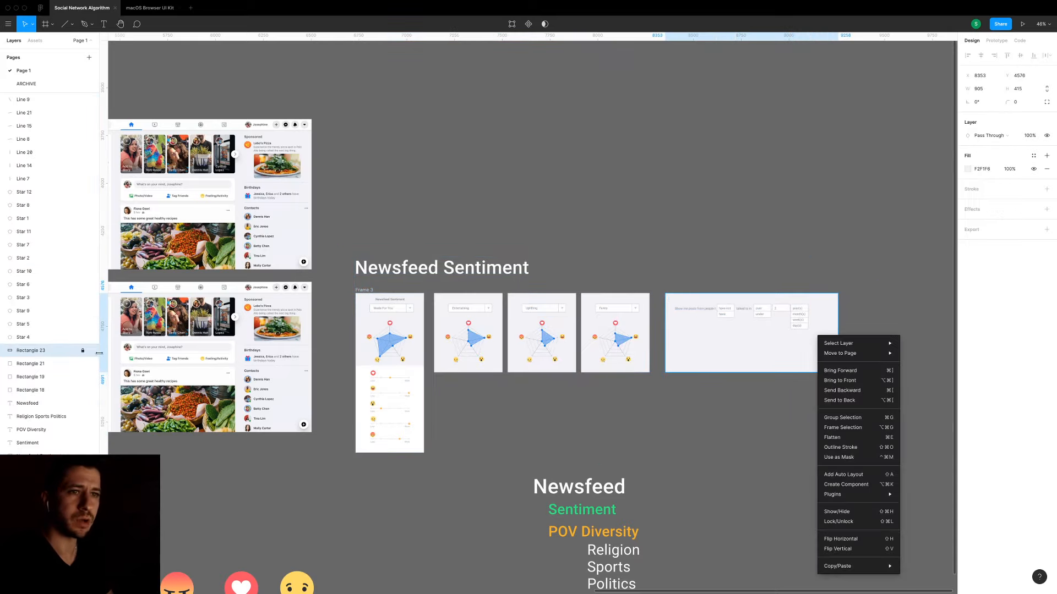
{"action": "left_click", "coordinate": [88, 352]}
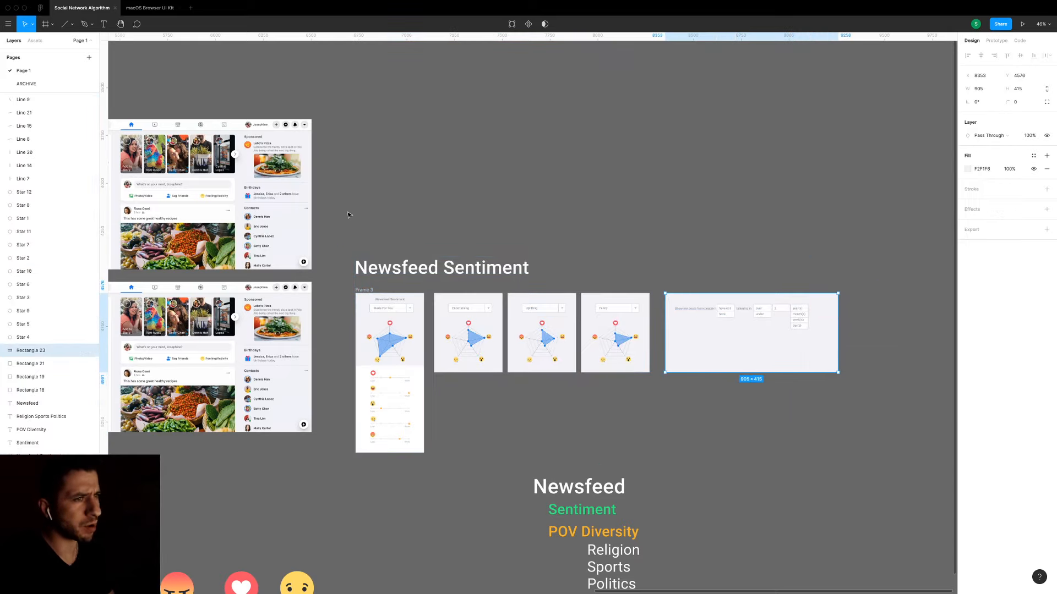
{"action": "left_click_drag", "start_coordinate": [347, 215], "coordinate": [892, 454]}
{"action": "left_click_drag", "start_coordinate": [740, 352], "coordinate": [734, 176]}
{"action": "left_click", "coordinate": [629, 294]}
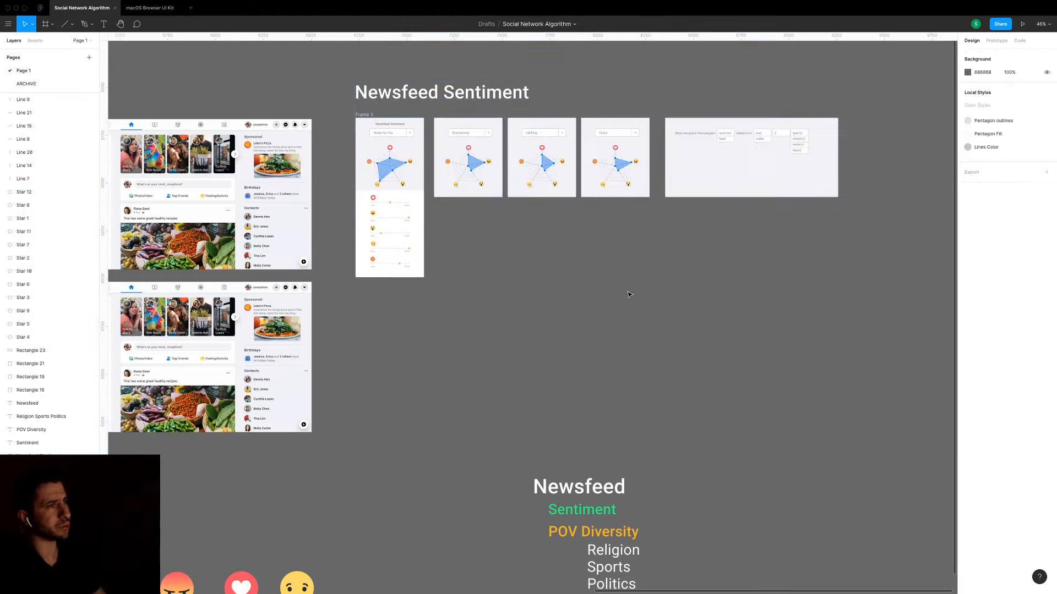
Duplicate the Newsfeed Sentiment heading below the sentiment panel and change the copy to "Newsfeed Diversity".
{"action": "left_click_drag", "start_coordinate": [394, 95], "coordinate": [407, 318]}
{"action": "double_click", "coordinate": [490, 319]}
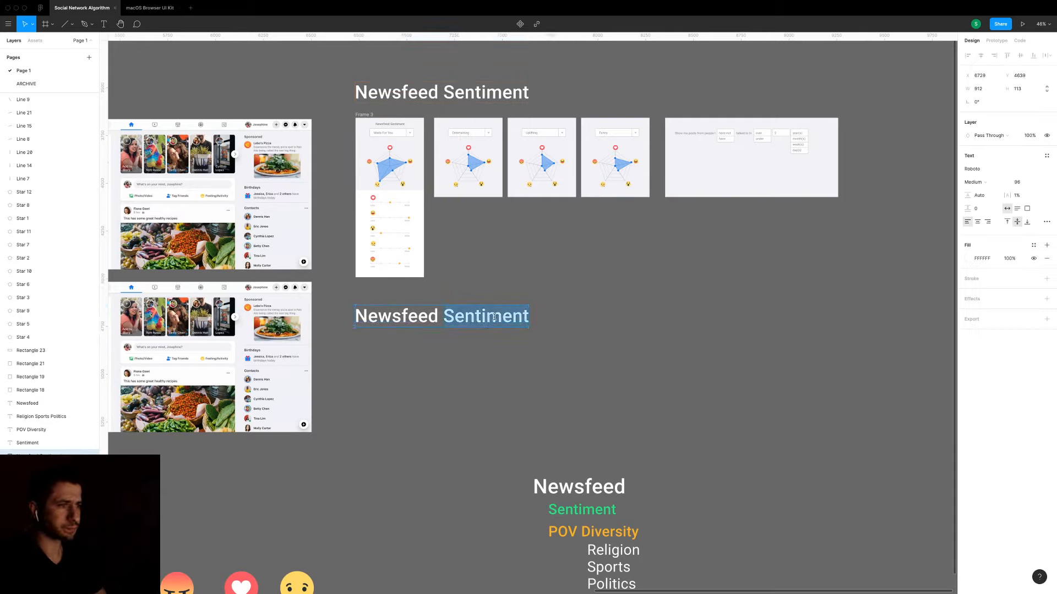
{"action": "type", "text": "Diversity"}
{"action": "key", "text": "Escape"}
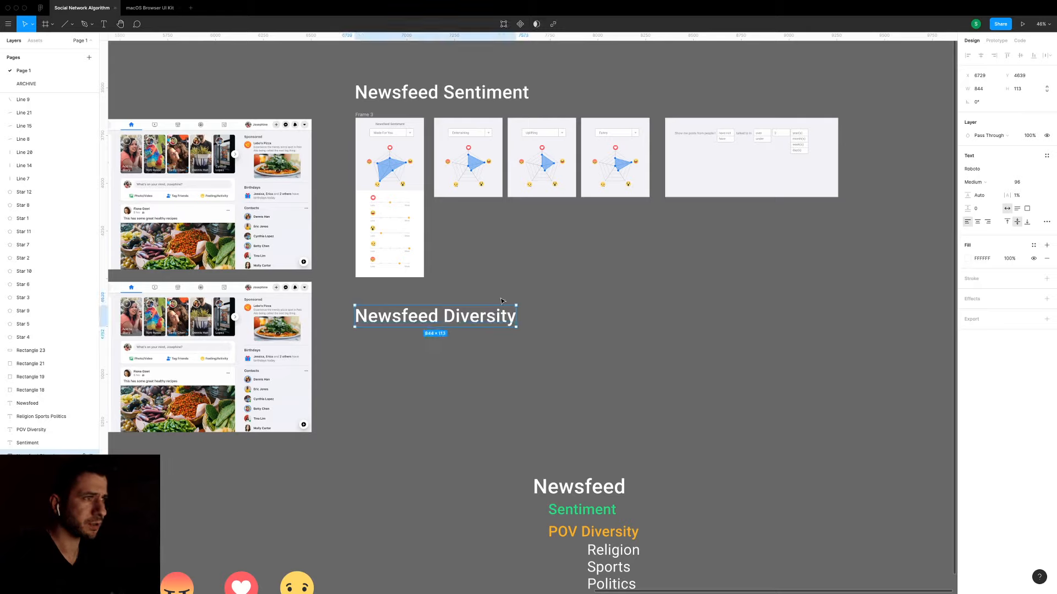
Shorten the post-filter mockup's background to a height of 243 and move the whole mockup under the Newsfeed Diversity heading.
{"action": "left_click", "coordinate": [746, 194]}
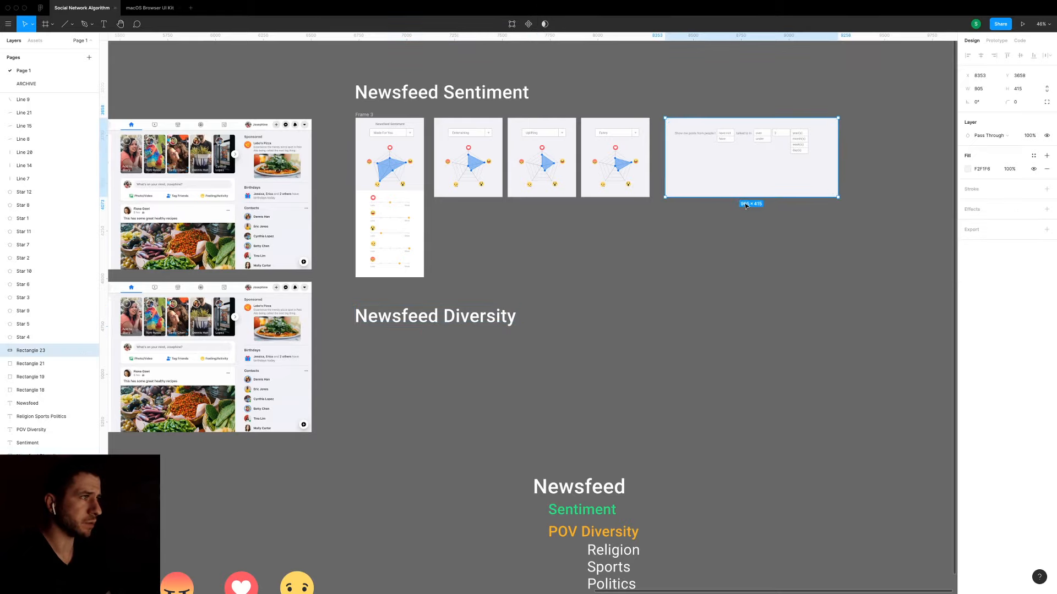
{"action": "left_click_drag", "start_coordinate": [748, 196], "coordinate": [748, 164]}
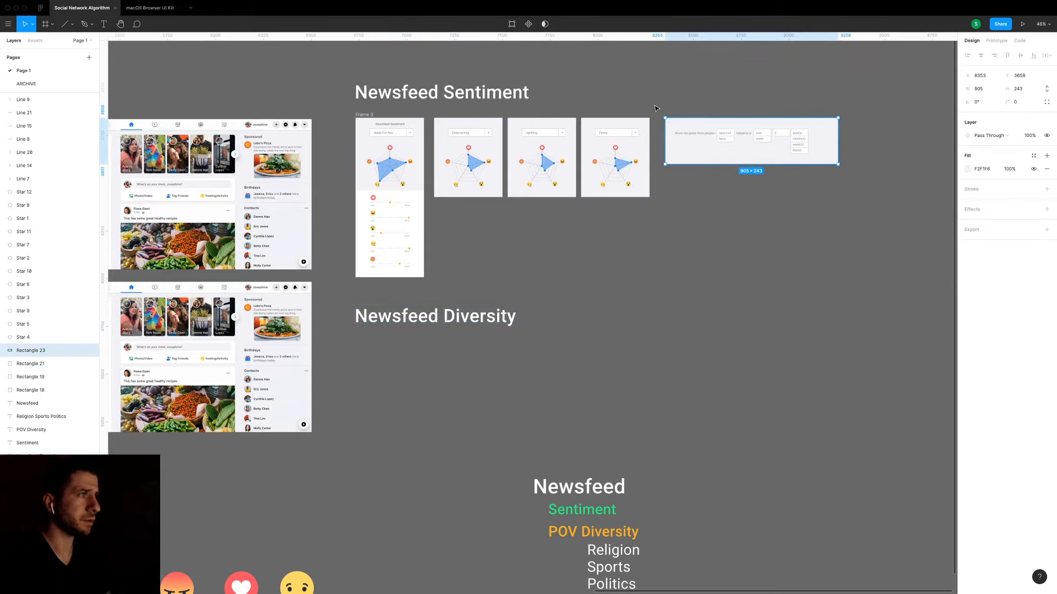
{"action": "left_click_drag", "start_coordinate": [656, 108], "coordinate": [518, 363]}
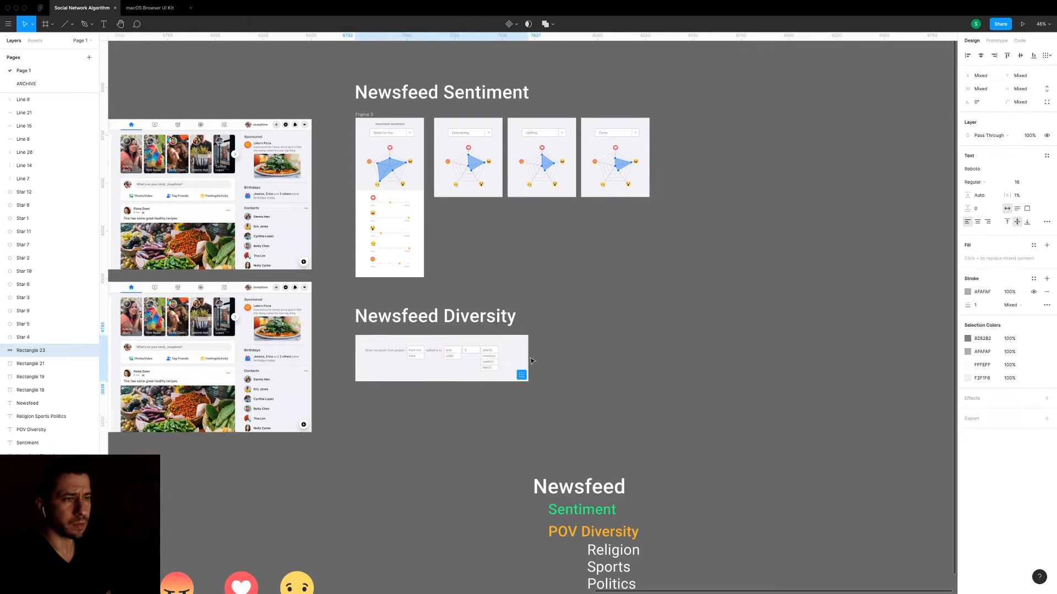
{"action": "key", "text": "Escape"}
Examine the Algorithm Parameters radar chart and sliders in the first Facebook mockup, plus the surrounding layout.
{"action": "scroll", "coordinate": [613, 333], "scroll_direction": "down", "scroll_amount": 5}
{"action": "scroll", "coordinate": [550, 283], "scroll_direction": "up", "scroll_amount": 5}
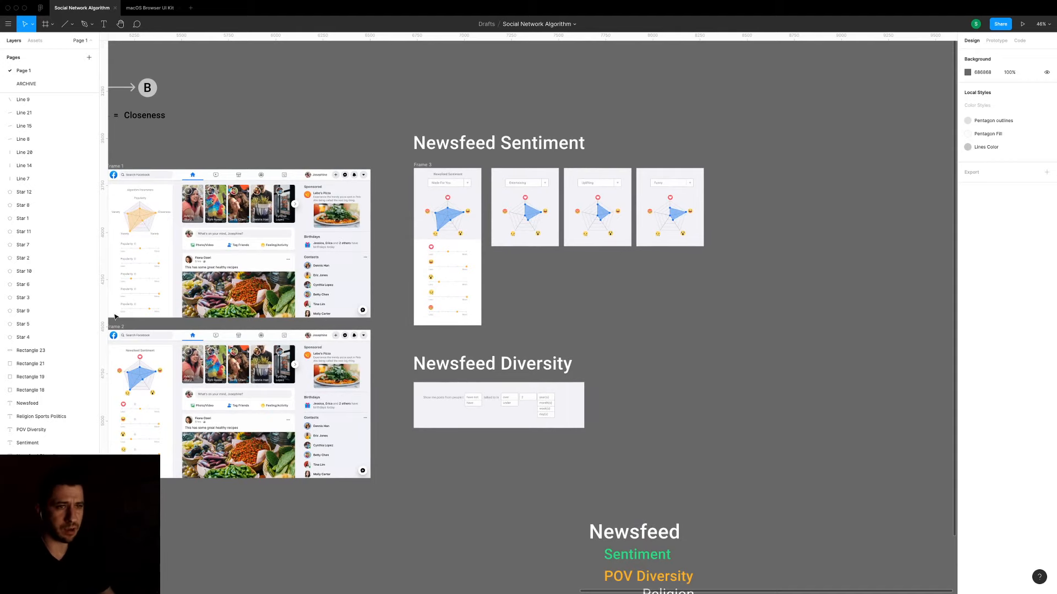
{"action": "scroll", "coordinate": [115, 316], "scroll_direction": "down", "scroll_amount": 3}
{"action": "scroll", "coordinate": [332, 277], "scroll_direction": "up", "scroll_amount": 7}
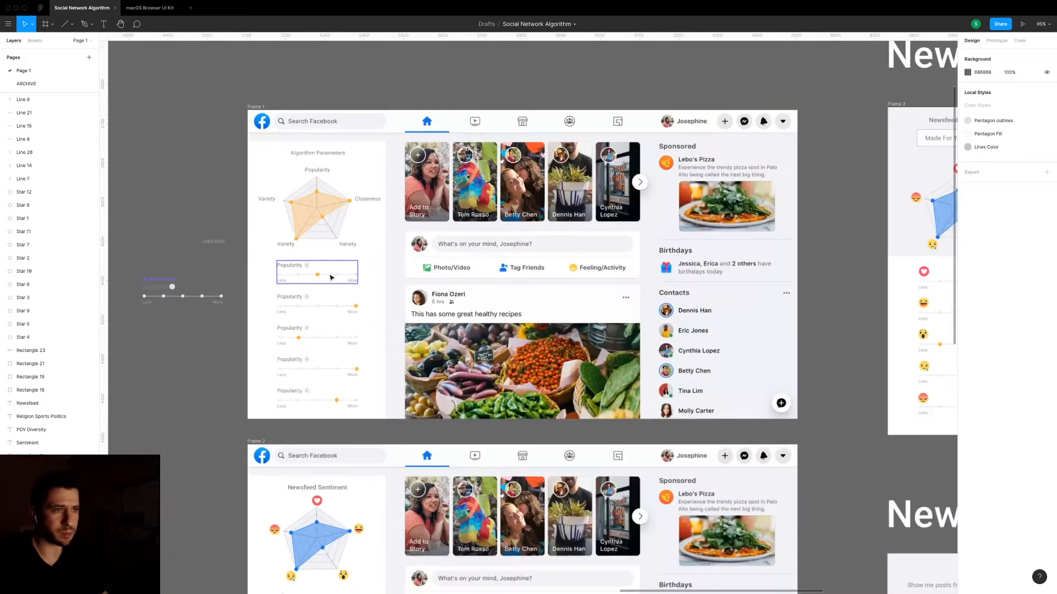
{"action": "scroll", "coordinate": [442, 355], "scroll_direction": "down", "scroll_amount": 3}
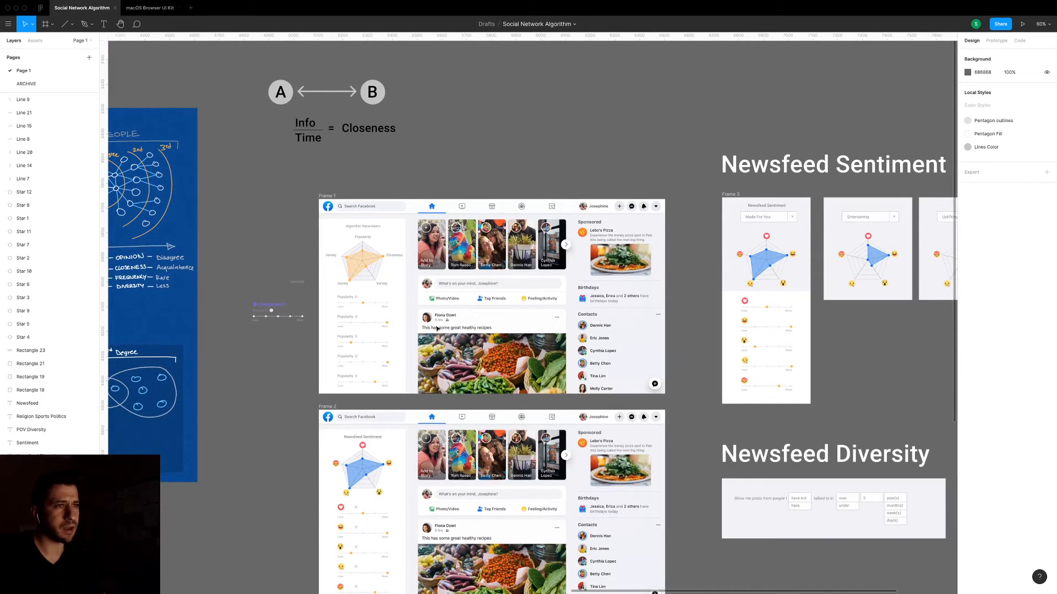
{"action": "scroll", "coordinate": [321, 223], "scroll_direction": "up", "scroll_amount": 8}
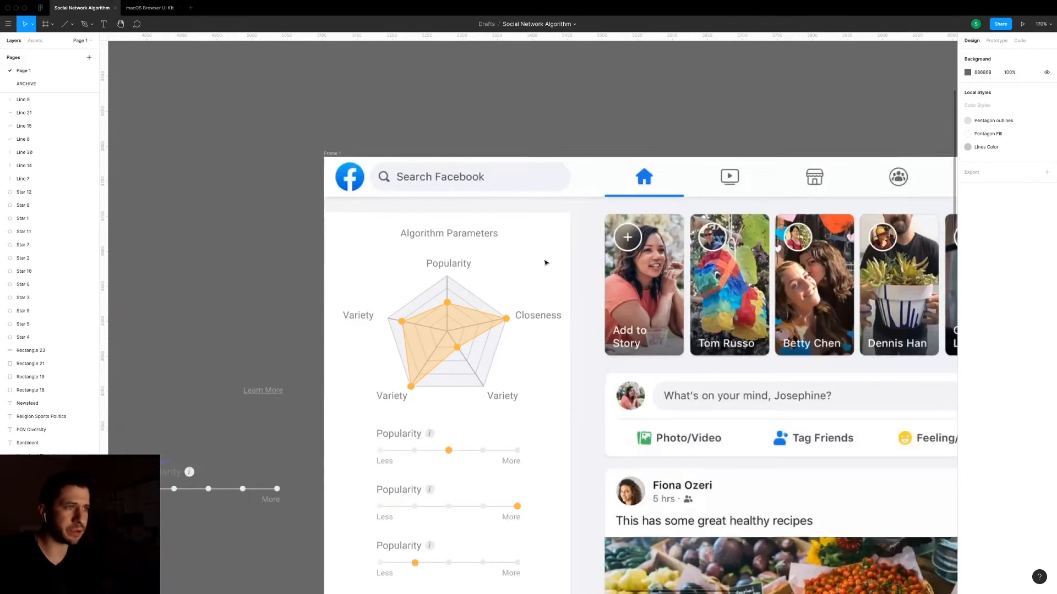
{"action": "scroll", "coordinate": [546, 263], "scroll_direction": "down", "scroll_amount": 2}
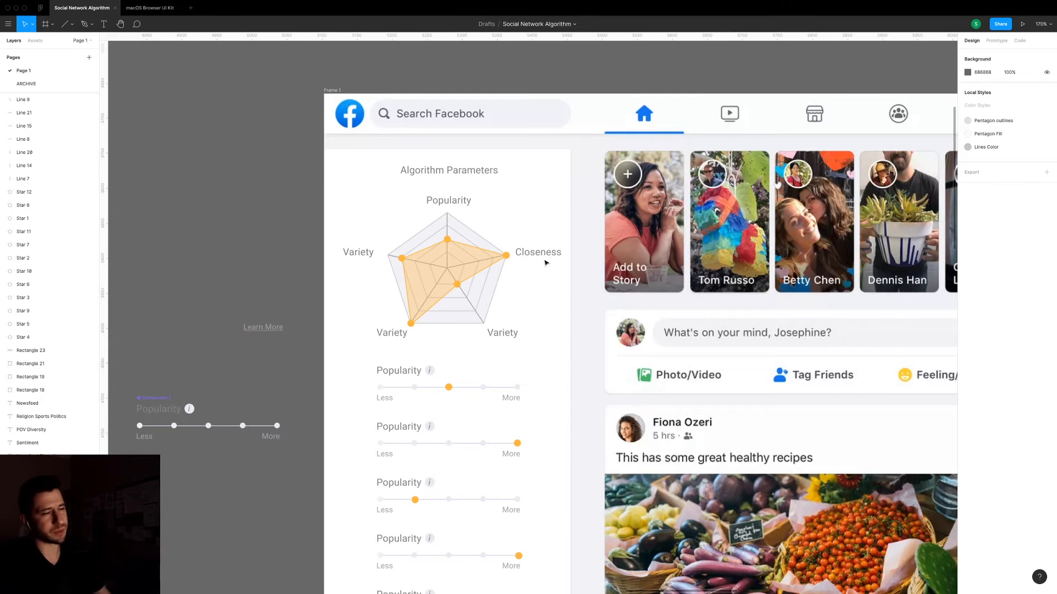
{"action": "scroll", "coordinate": [547, 262], "scroll_direction": "down", "scroll_amount": 2}
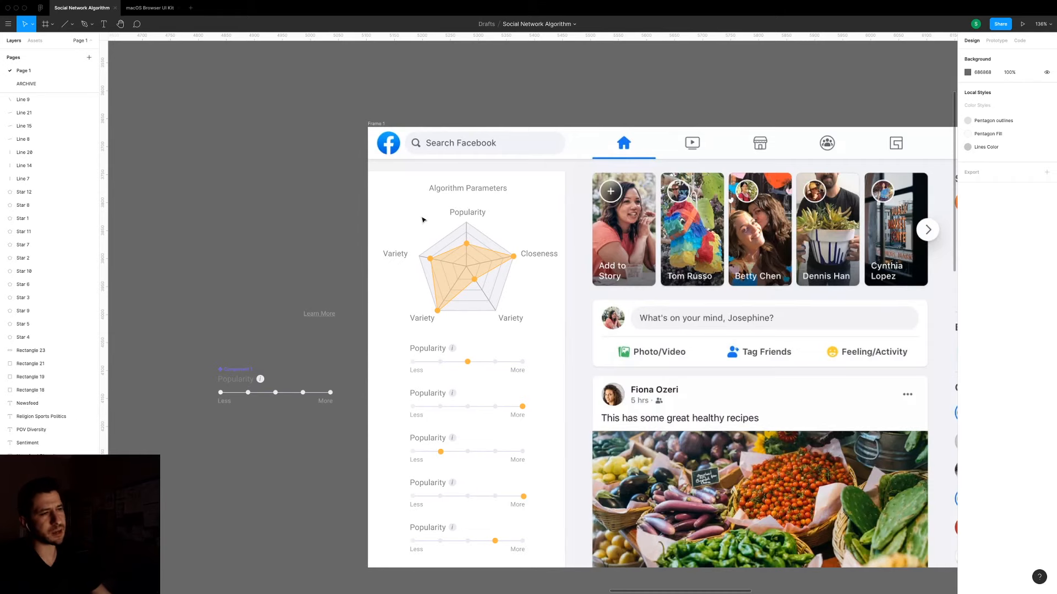
{"action": "scroll", "coordinate": [415, 224], "scroll_direction": "down", "scroll_amount": 5}
{"action": "scroll", "coordinate": [630, 269], "scroll_direction": "up", "scroll_amount": 2}
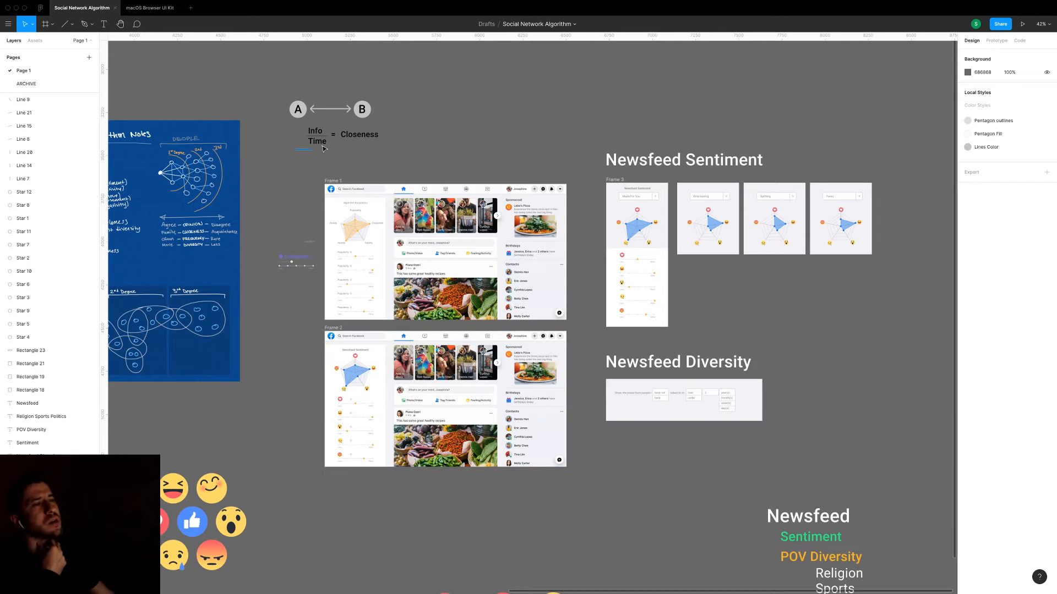
Group the A–B Closeness diagram with its Info/Time formula and move it beside the Newsfeed Diversity mockup.
{"action": "left_click_drag", "start_coordinate": [324, 149], "coordinate": [422, 75]}
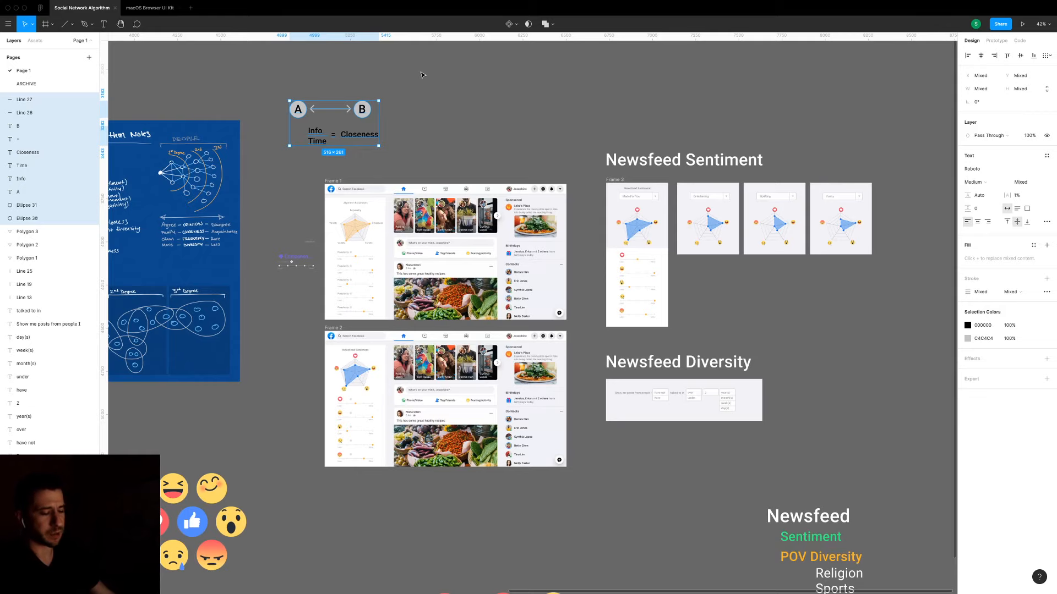
{"action": "key", "text": "super+g"}
{"action": "left_click_drag", "start_coordinate": [333, 124], "coordinate": [874, 384]}
Duplicate the Facebook mockup containing the Algorithm Parameters panel directly above the original.
{"action": "left_click_drag", "start_coordinate": [341, 182], "coordinate": [353, 93]}
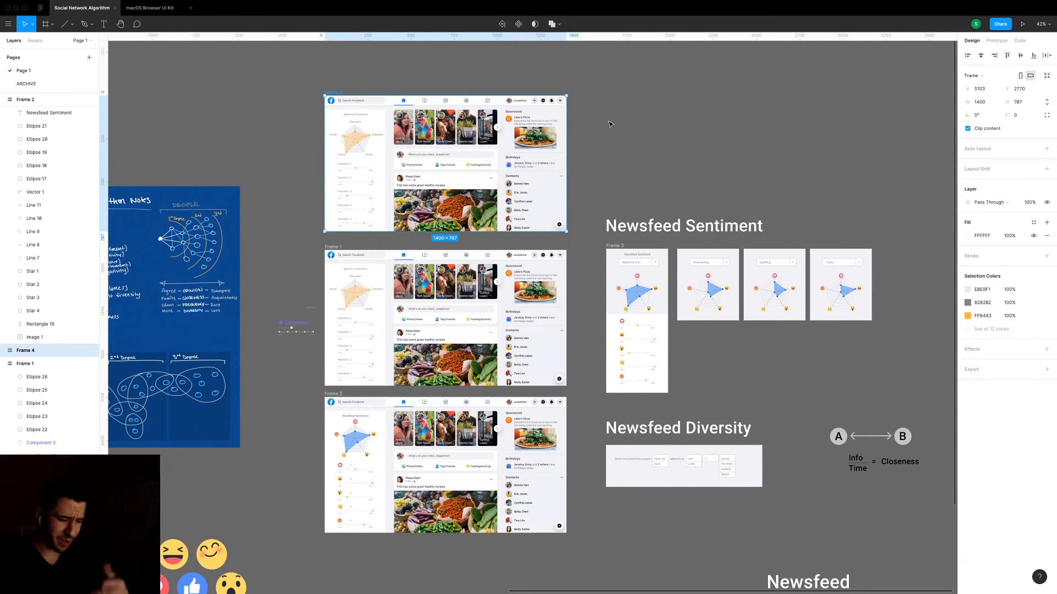
{"action": "key", "text": "XF86AudioMute"}
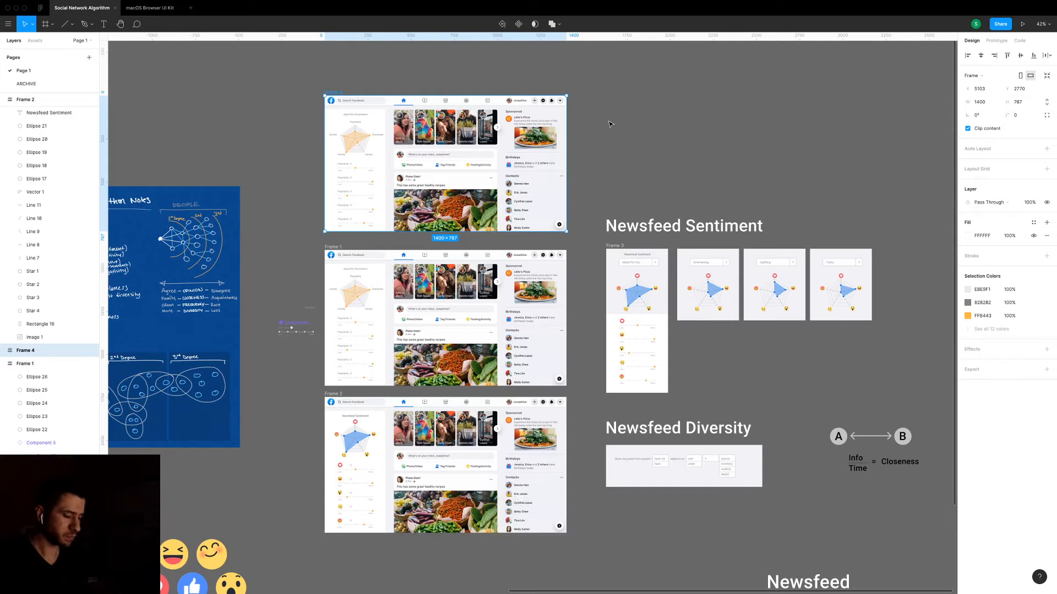
{"action": "key", "text": "XF86AudioMute"}
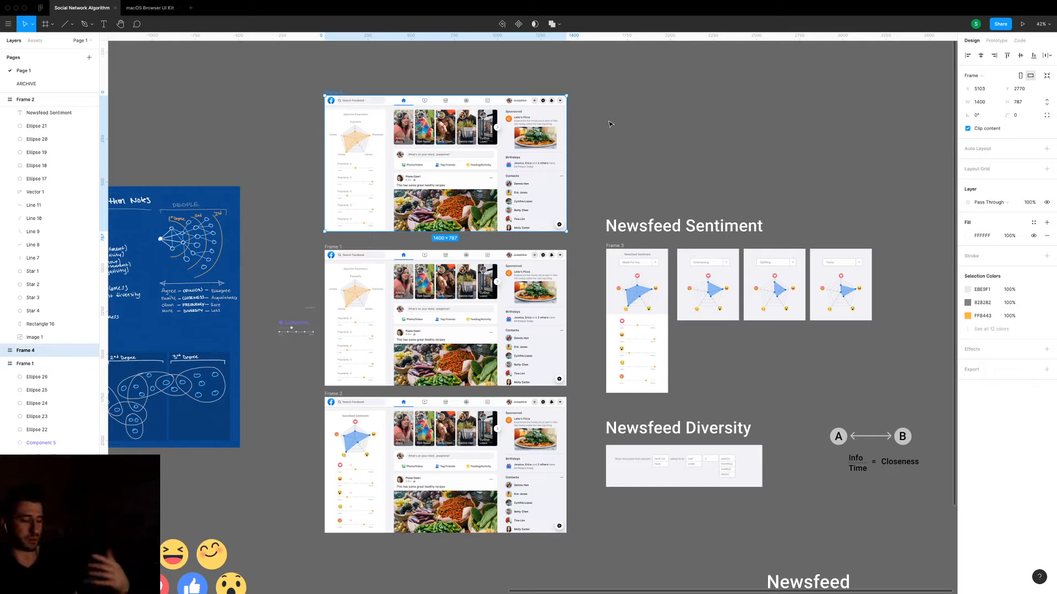
{"action": "key", "text": "XF86AudioMute"}
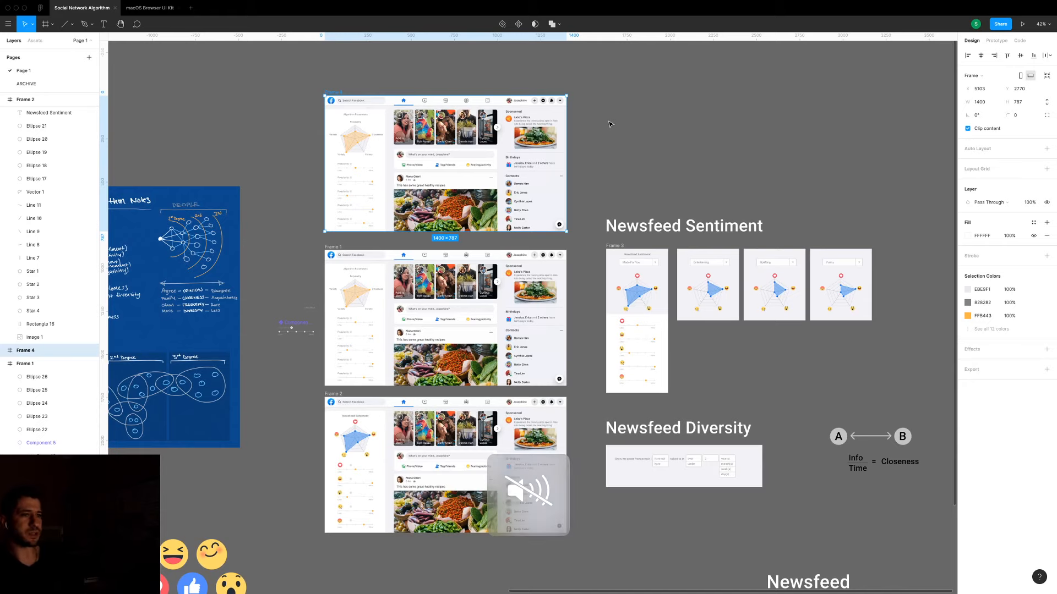
{"action": "scroll", "coordinate": [499, 118], "scroll_direction": "down", "scroll_amount": 2}
{"action": "scroll", "coordinate": [430, 165], "scroll_direction": "up", "scroll_amount": 5}
{"action": "left_click_drag", "start_coordinate": [429, 165], "coordinate": [411, 271]}
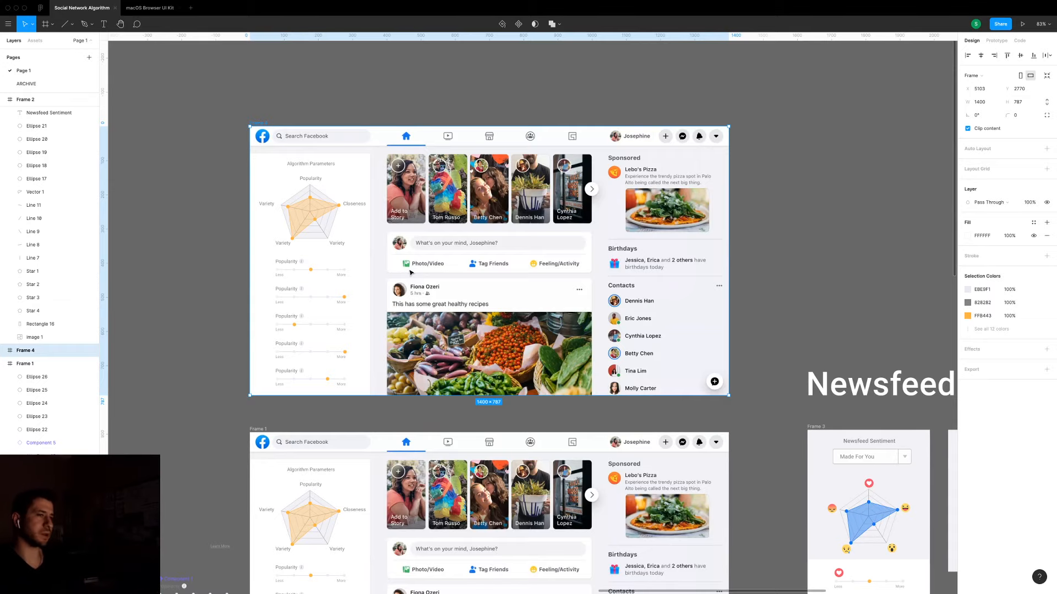
Remove the five Popularity sliders from the duplicated Algorithm Parameters mockup and compare it with the surrounding designs.
{"action": "scroll", "coordinate": [308, 255], "scroll_direction": "up", "scroll_amount": 3}
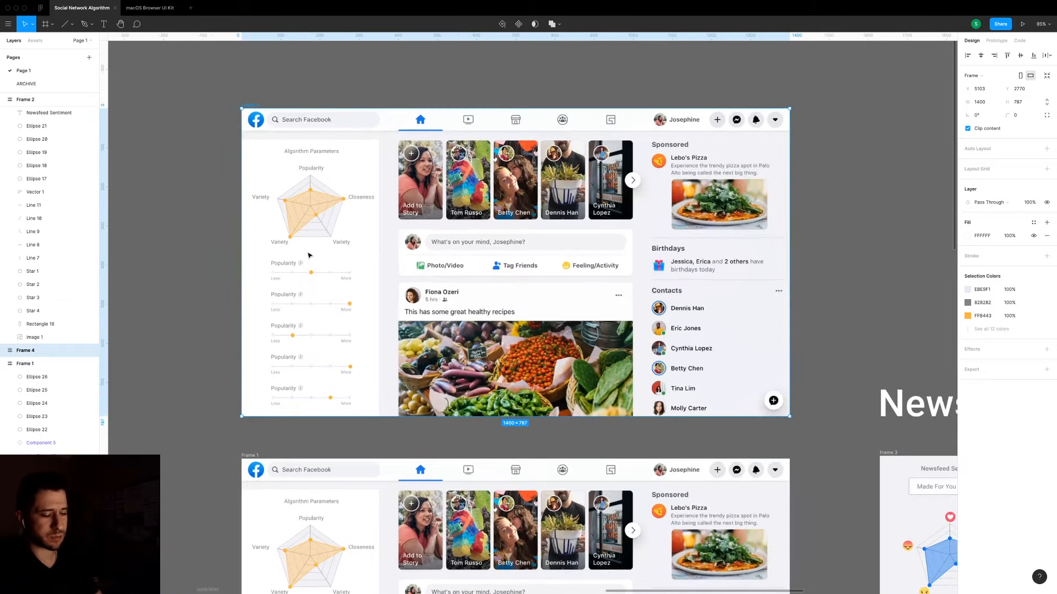
{"action": "key", "text": "XF86MonBrightnessUp"}
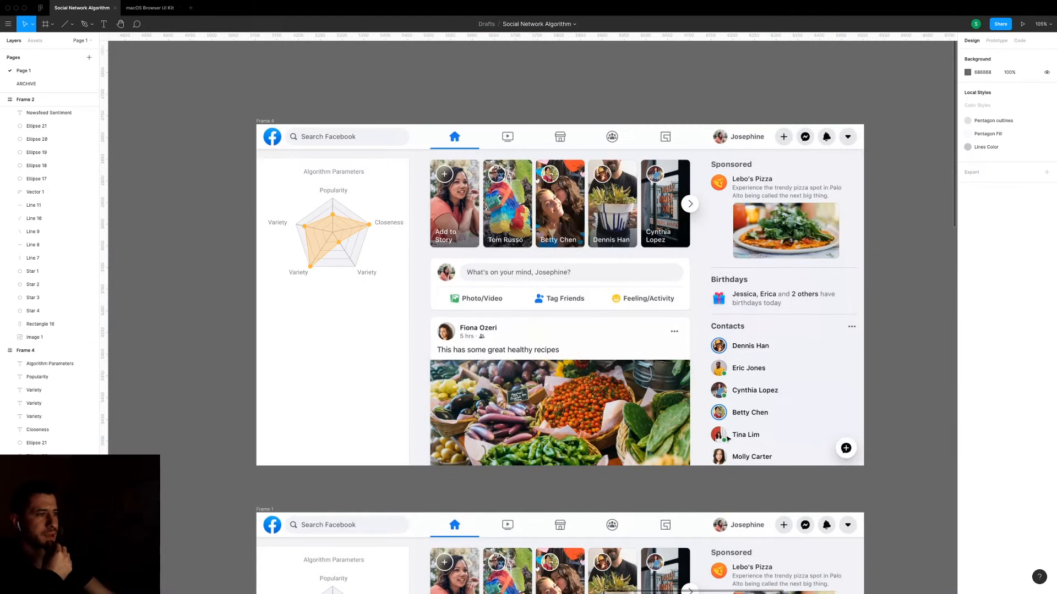
{"action": "scroll", "coordinate": [727, 438], "scroll_direction": "down", "scroll_amount": 5}
{"action": "left_click_drag", "start_coordinate": [805, 429], "coordinate": [660, 385]}
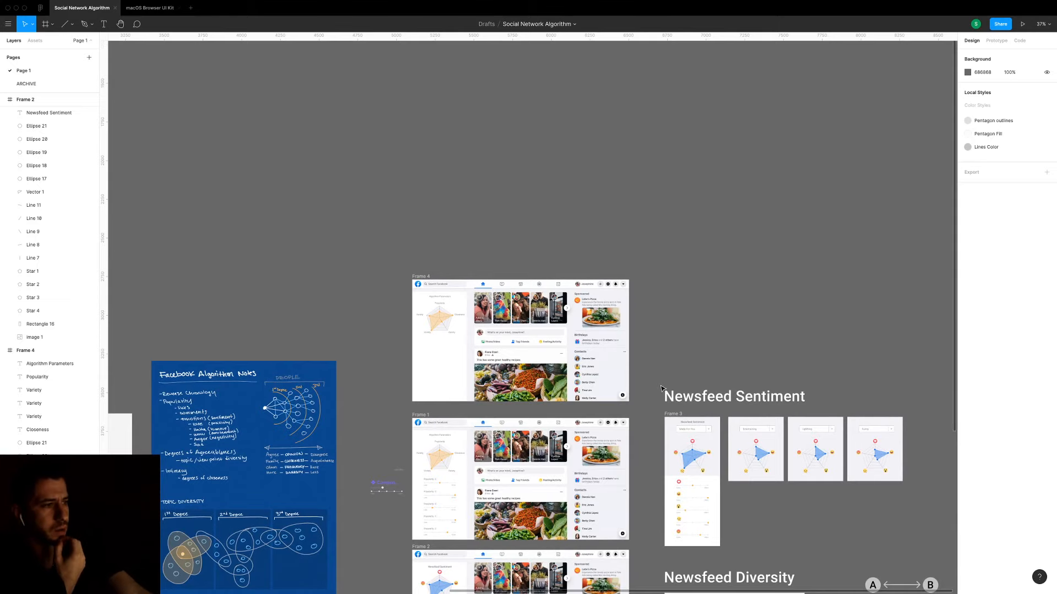
{"action": "scroll", "coordinate": [795, 268], "scroll_direction": "down", "scroll_amount": 5}
{"action": "scroll", "coordinate": [795, 268], "scroll_direction": "right", "scroll_amount": 6}
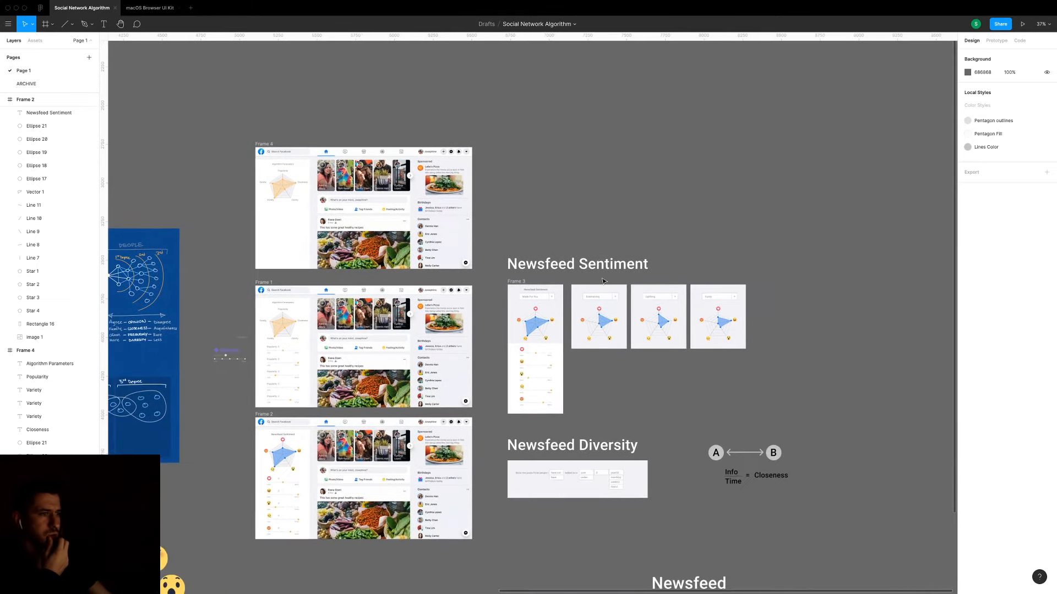
{"action": "scroll", "coordinate": [683, 459], "scroll_direction": "down", "scroll_amount": 4}
{"action": "scroll", "coordinate": [285, 160], "scroll_direction": "up", "scroll_amount": 3}
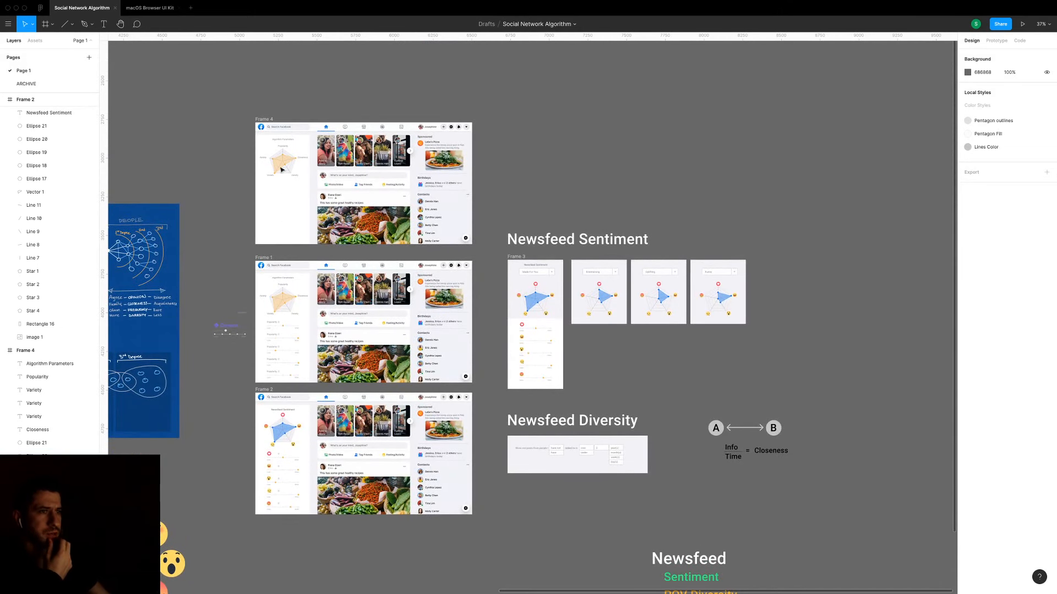
Delete the duplicated Algorithm Parameters mockup above the first Facebook mockup.
{"action": "left_click", "coordinate": [272, 118]}
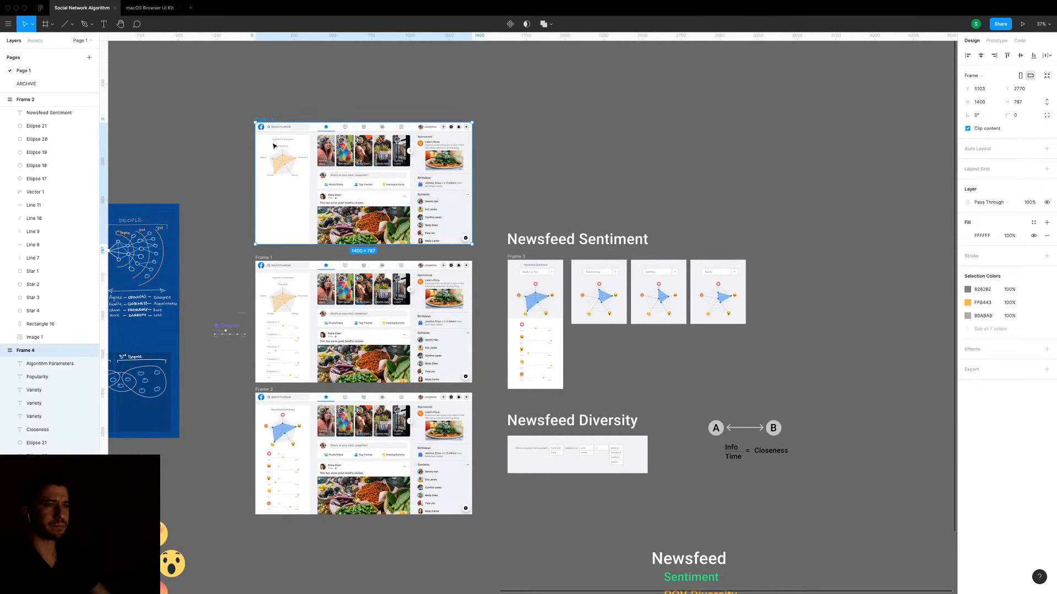
{"action": "scroll", "coordinate": [274, 146], "scroll_direction": "up", "scroll_amount": 5}
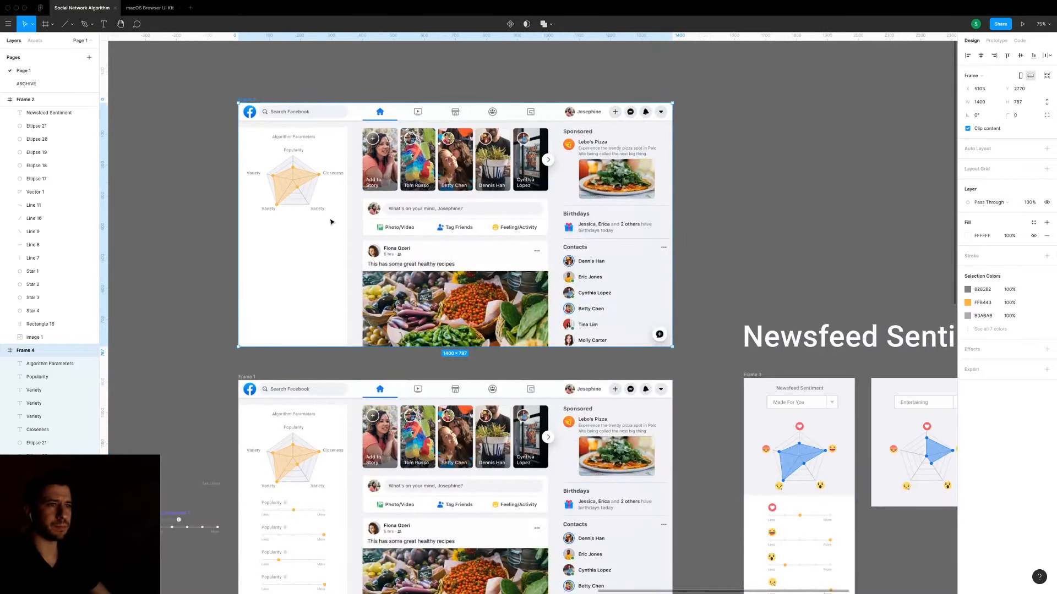
{"action": "key", "text": "Delete"}
Copy the text style of the Newsfeed Sentiment title in the lower mockup onto the Algorithm Parameters title.
{"action": "scroll", "coordinate": [330, 222], "scroll_direction": "down", "scroll_amount": 3}
{"action": "scroll", "coordinate": [394, 290], "scroll_direction": "down", "scroll_amount": 4}
{"action": "scroll", "coordinate": [394, 290], "scroll_direction": "left", "scroll_amount": 3}
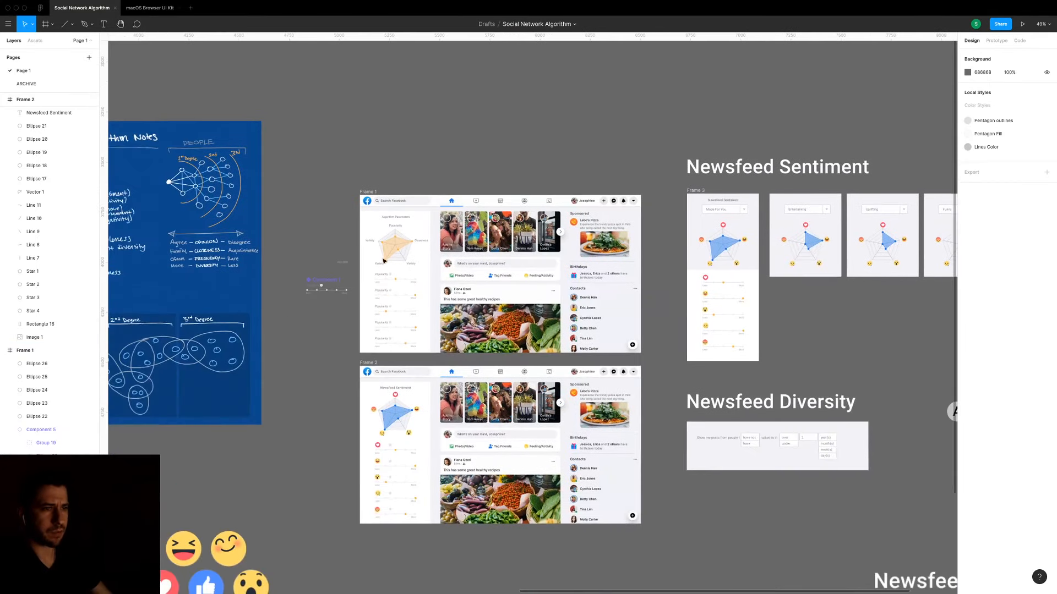
{"action": "scroll", "coordinate": [394, 290], "scroll_direction": "up", "scroll_amount": 5}
{"action": "scroll", "coordinate": [448, 430], "scroll_direction": "down", "scroll_amount": 3}
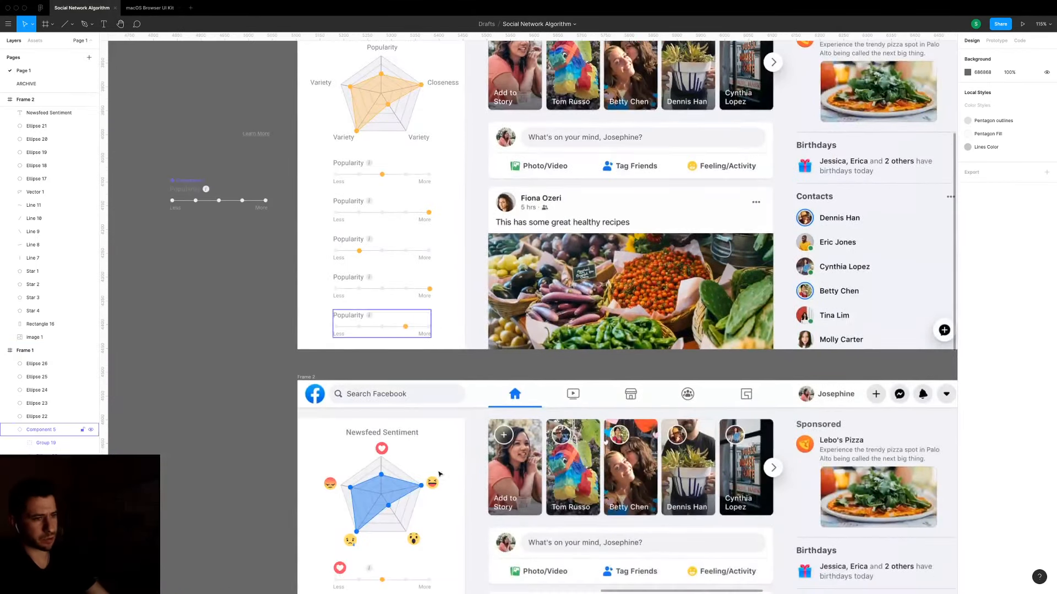
{"action": "scroll", "coordinate": [414, 386], "scroll_direction": "down", "scroll_amount": 2}
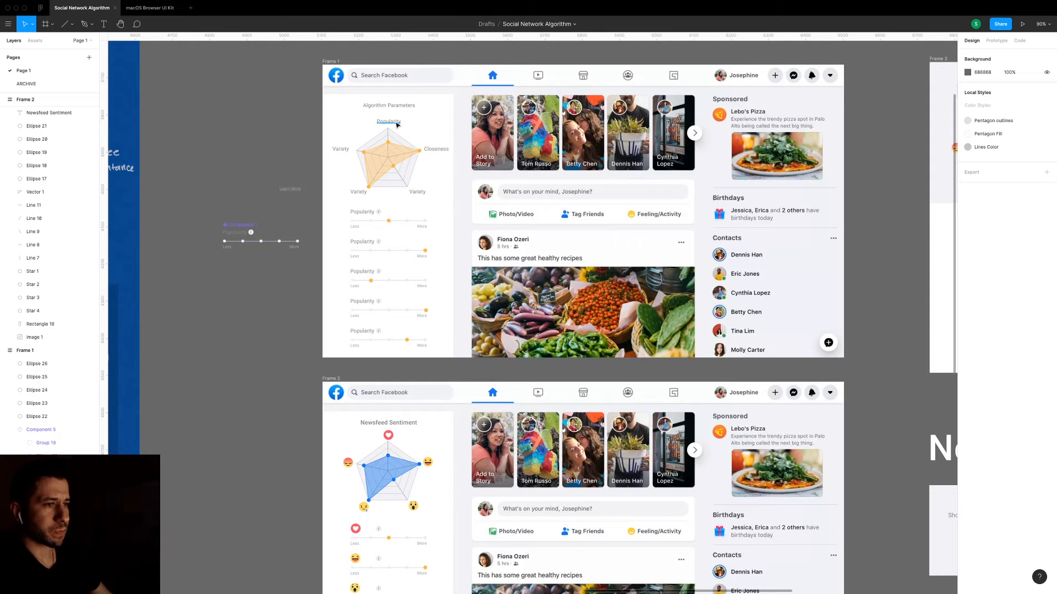
{"action": "left_click", "coordinate": [398, 424]}
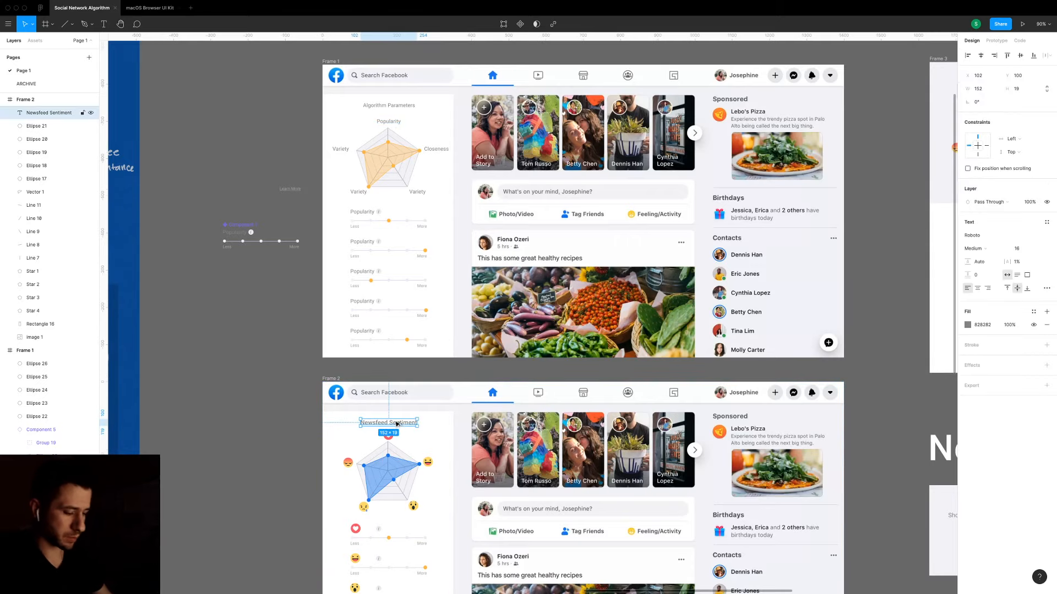
{"action": "left_click", "coordinate": [403, 109]}
{"action": "key", "text": "alt+super+v"}
Duplicate the Facebook mockup with the Newsfeed Sentiment sidebar and place the copy above the Algorithm Parameters mockup.
{"action": "left_click_drag", "start_coordinate": [418, 125], "coordinate": [414, 225]}
{"action": "scroll", "coordinate": [415, 220], "scroll_direction": "down", "scroll_amount": 5}
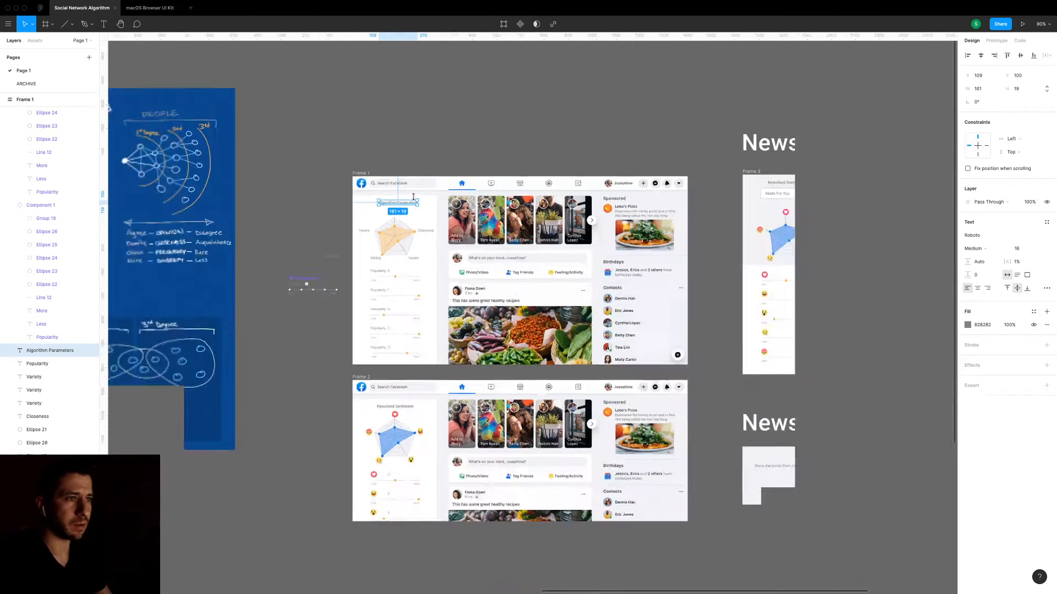
{"action": "scroll", "coordinate": [418, 240], "scroll_direction": "up", "scroll_amount": 4}
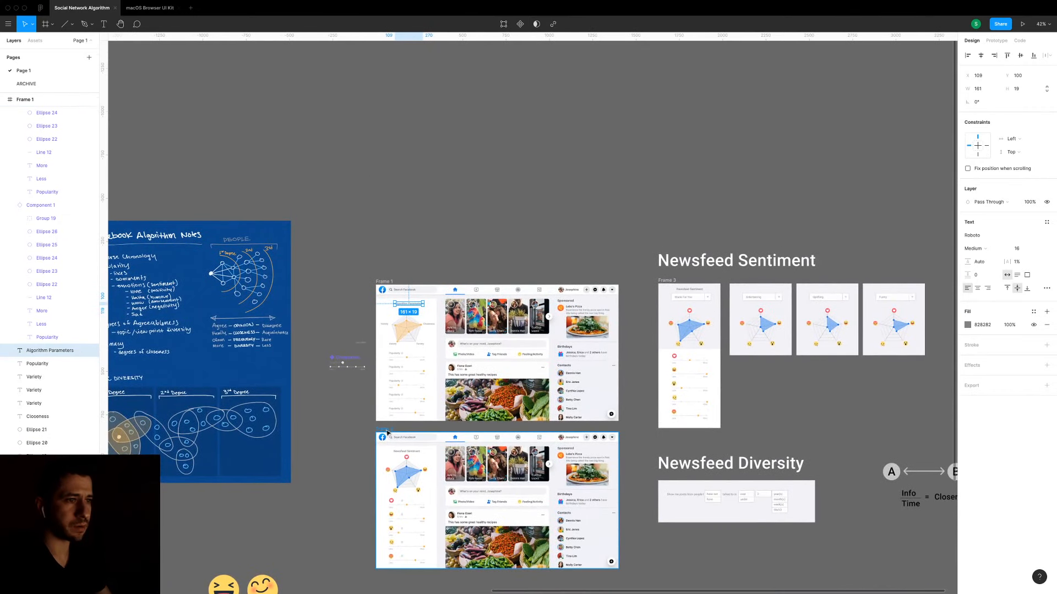
{"action": "left_click_drag", "start_coordinate": [410, 210], "coordinate": [417, 124]}
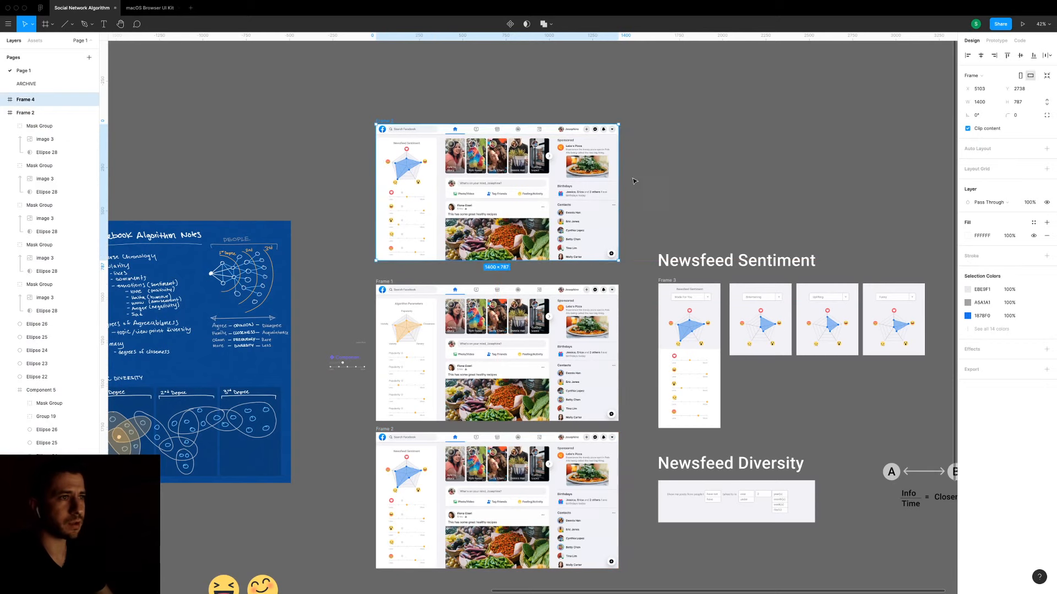
Lock the white sidebar background rectangle in the new Newsfeed Sentiment mockup.
{"action": "left_click", "coordinate": [428, 211]}
{"action": "scroll", "coordinate": [368, 206], "scroll_direction": "up", "scroll_amount": 2}
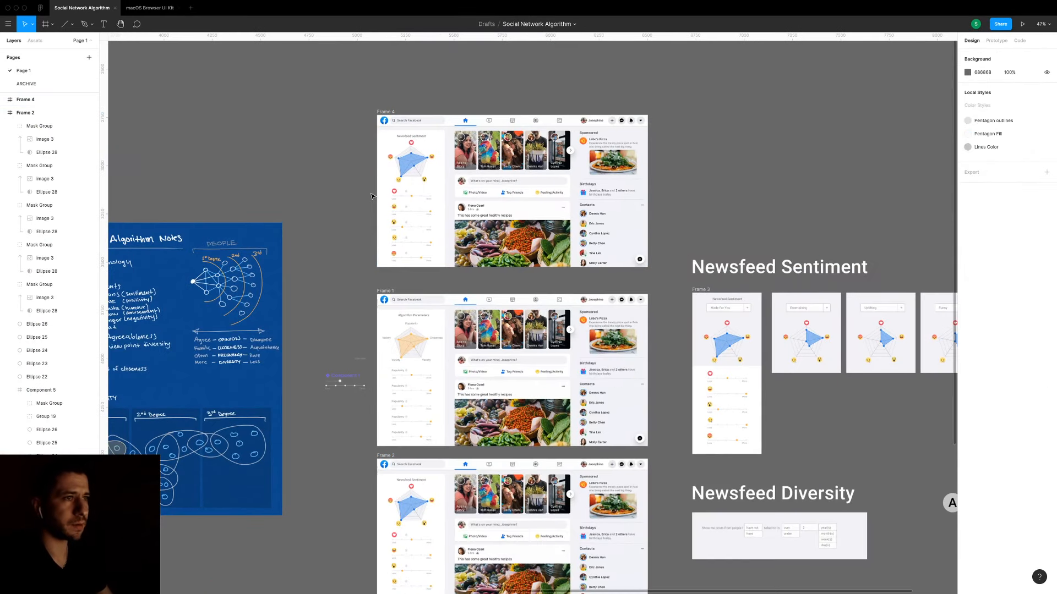
{"action": "left_click_drag", "start_coordinate": [371, 189], "coordinate": [441, 254]}
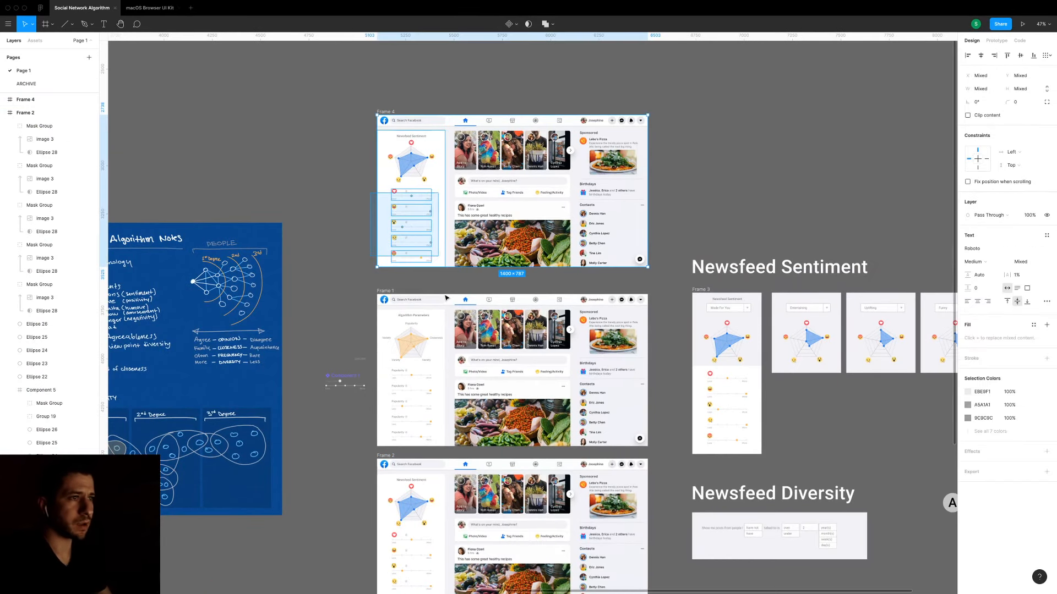
{"action": "left_click", "coordinate": [450, 285]}
{"action": "left_click", "coordinate": [443, 266]}
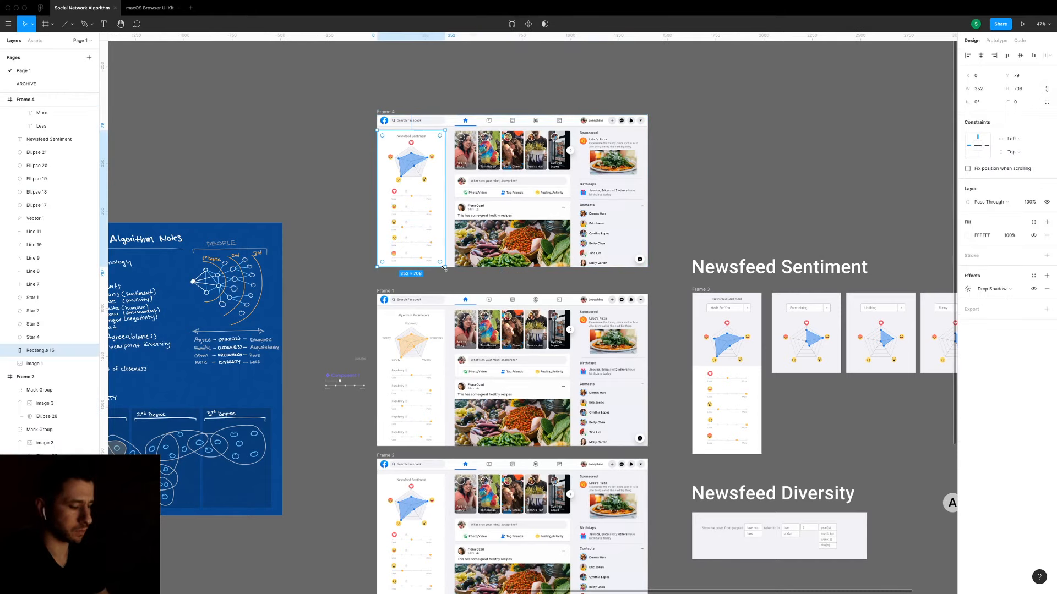
{"action": "key", "text": "super+shift+l"}
{"action": "left_click", "coordinate": [561, 280]}
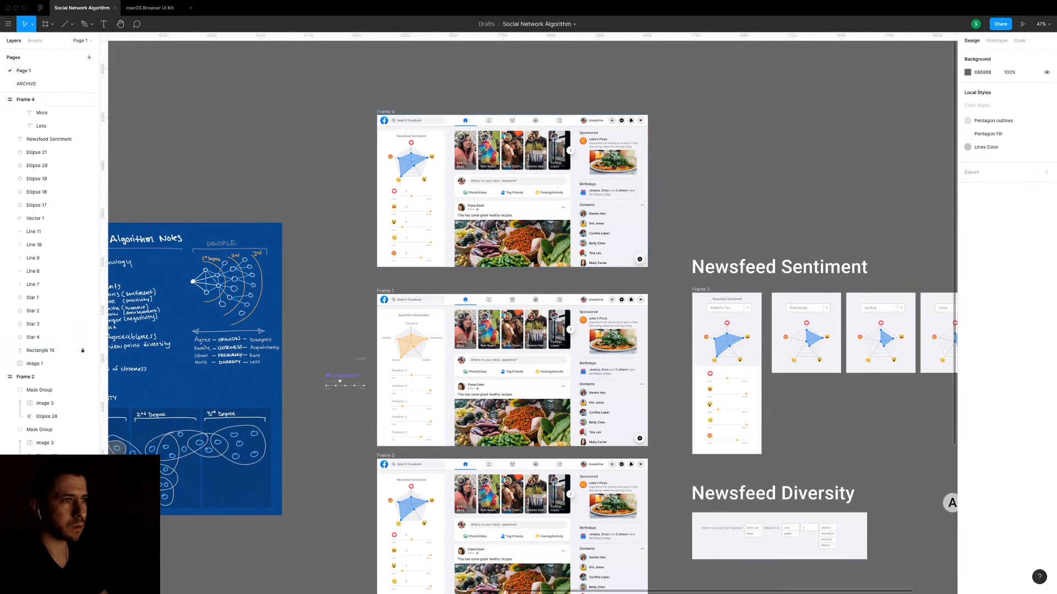
{"action": "left_click", "coordinate": [635, 189]}
{"action": "key", "text": "super+shift+l"}
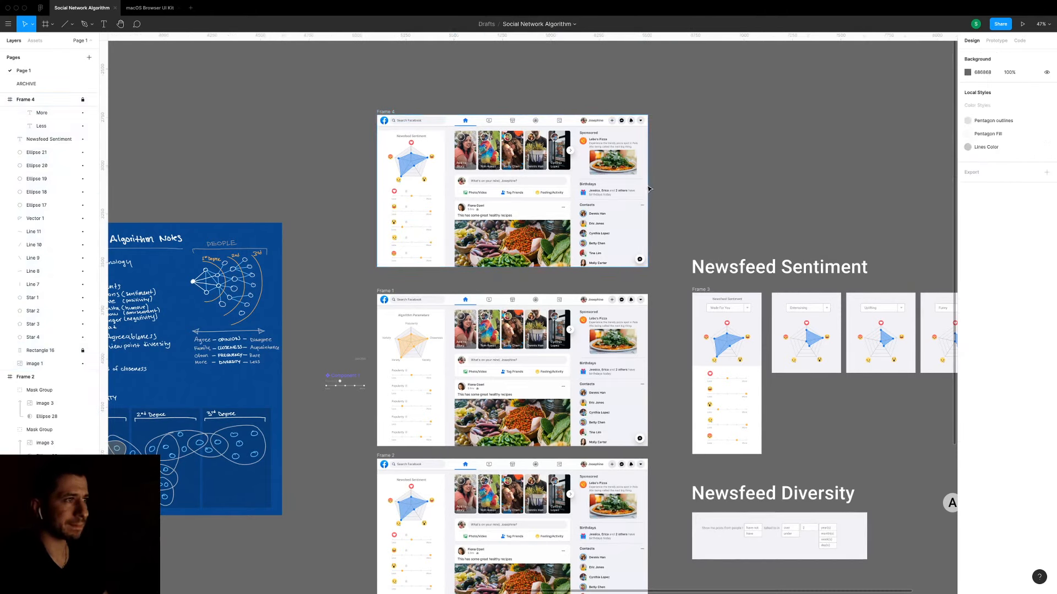
{"action": "left_click", "coordinate": [456, 218]}
{"action": "scroll", "coordinate": [455, 218], "scroll_direction": "up", "scroll_amount": 5}
{"action": "left_click_drag", "start_coordinate": [456, 240], "coordinate": [466, 329]}
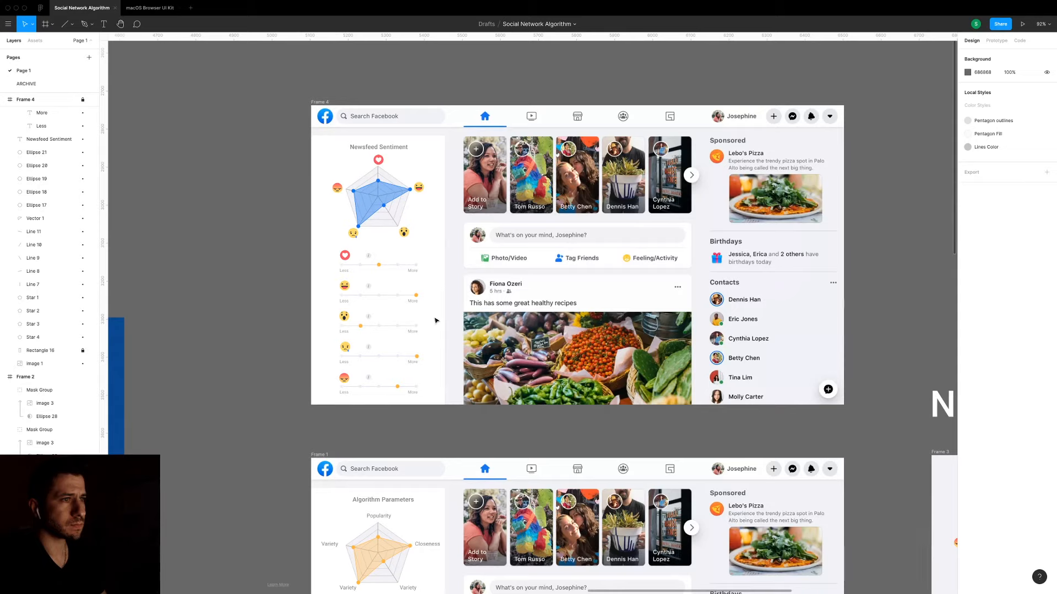
{"action": "left_click_drag", "start_coordinate": [259, 251], "coordinate": [415, 307]}
{"action": "right_click", "coordinate": [385, 283]}
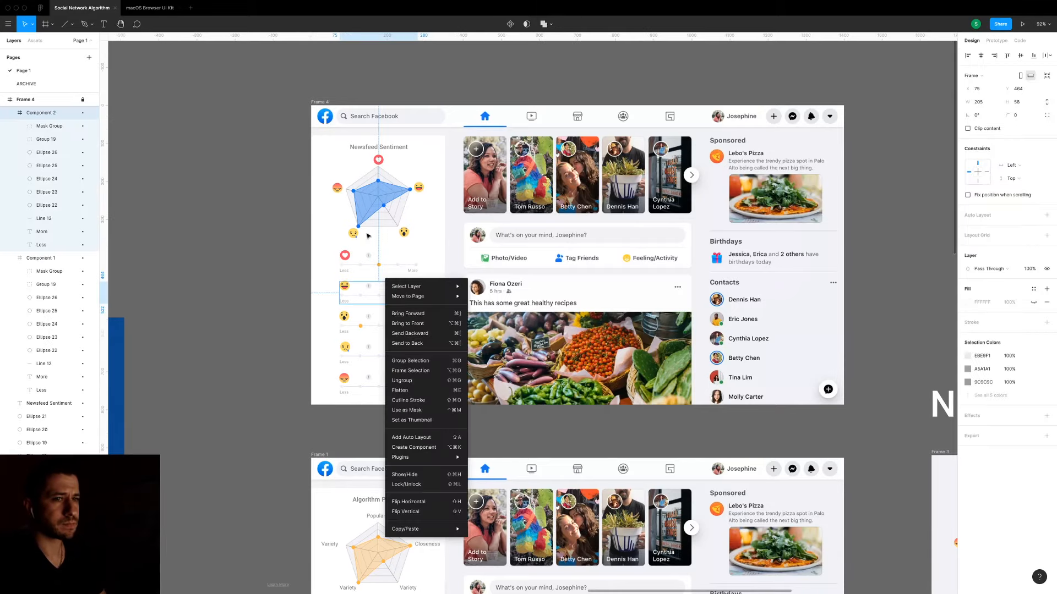
{"action": "left_click", "coordinate": [332, 99]}
{"action": "left_click", "coordinate": [314, 103]}
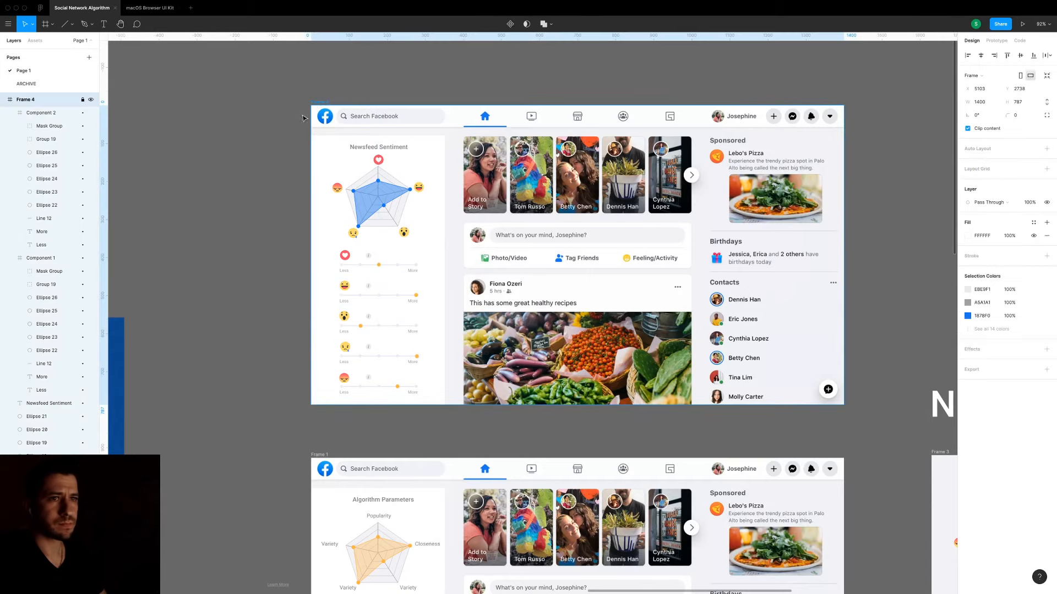
Delete the five emoji sliders below the radar chart in the new mockup.
{"action": "left_click", "coordinate": [286, 249]}
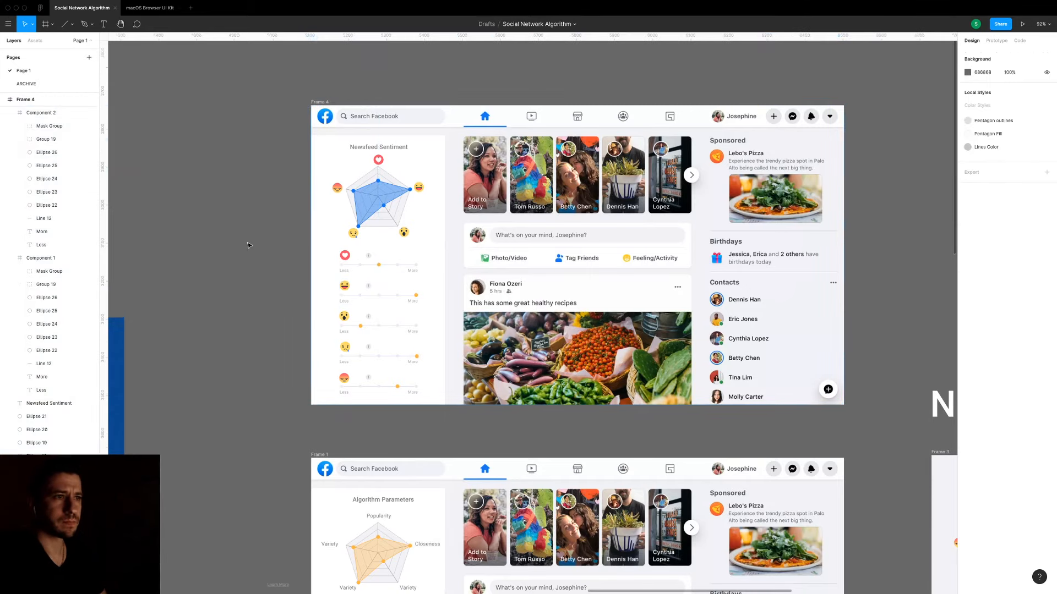
{"action": "left_click_drag", "start_coordinate": [286, 249], "coordinate": [440, 399]}
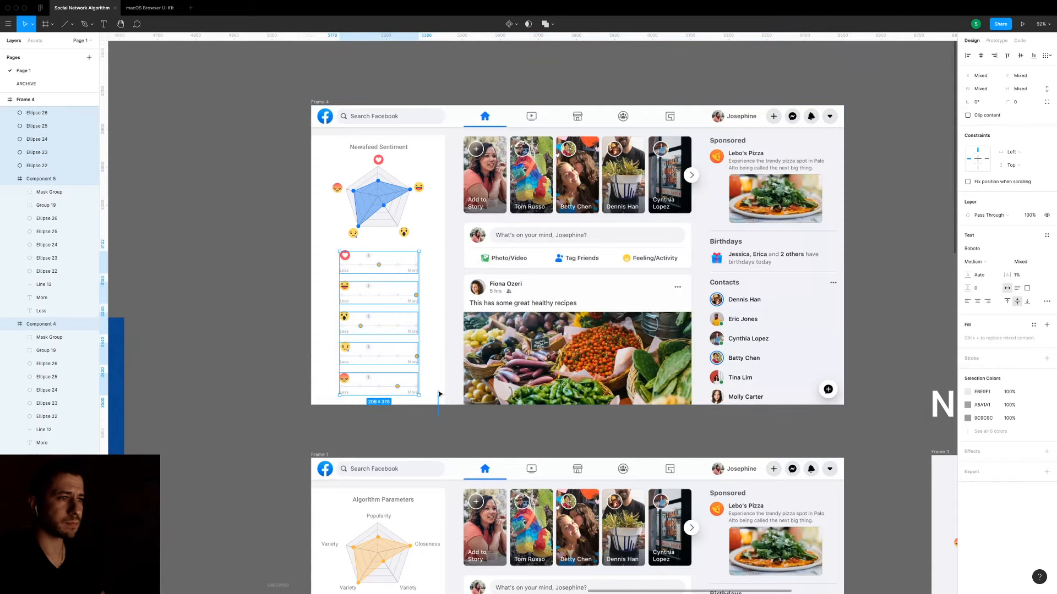
{"action": "key", "text": "Delete"}
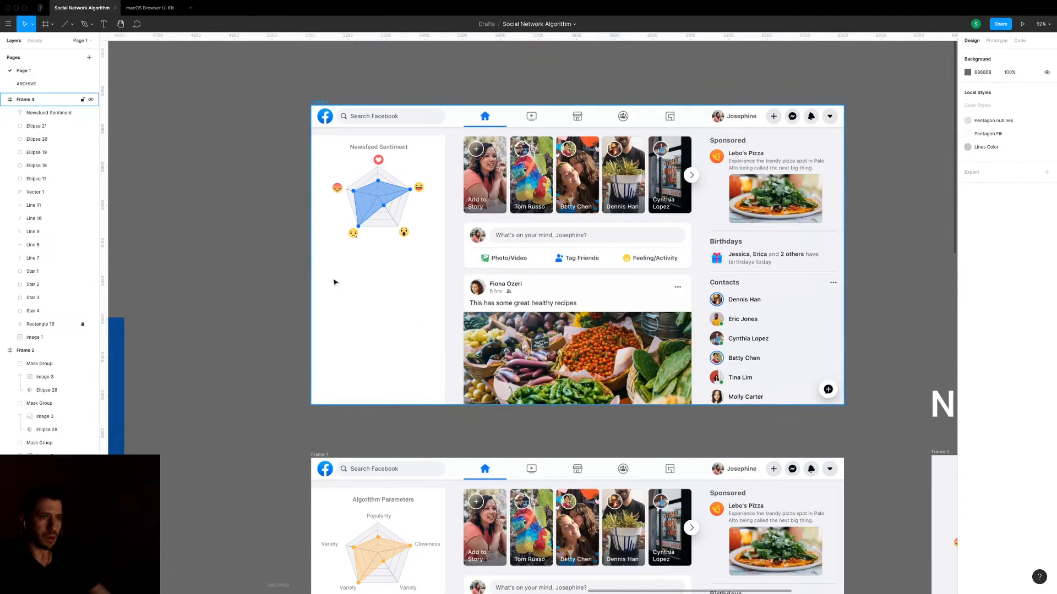
Copy the Made For You dropdown from the Newsfeed Sentiment panel into the new mockup's sidebar below the radar chart.
{"action": "scroll", "coordinate": [466, 411], "scroll_direction": "down", "scroll_amount": 5}
{"action": "scroll", "coordinate": [543, 308], "scroll_direction": "up", "scroll_amount": 2}
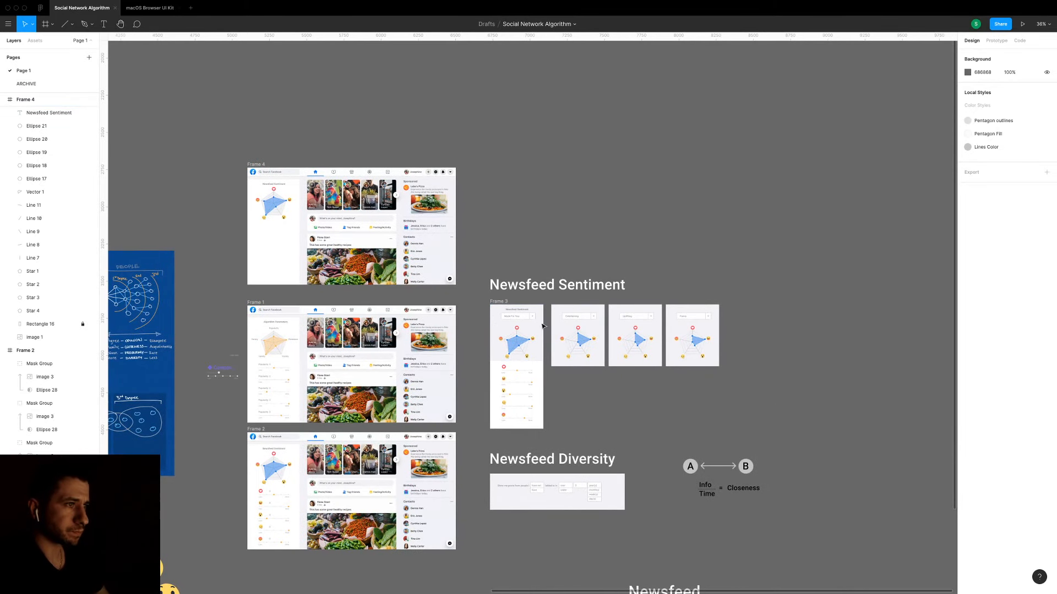
{"action": "left_click_drag", "start_coordinate": [488, 319], "coordinate": [279, 235]}
{"action": "left_click", "coordinate": [542, 324], "text": "shift"}
{"action": "scroll", "coordinate": [279, 236], "scroll_direction": "up", "scroll_amount": 2}
{"action": "scroll", "coordinate": [279, 235], "scroll_direction": "up", "scroll_amount": 6}
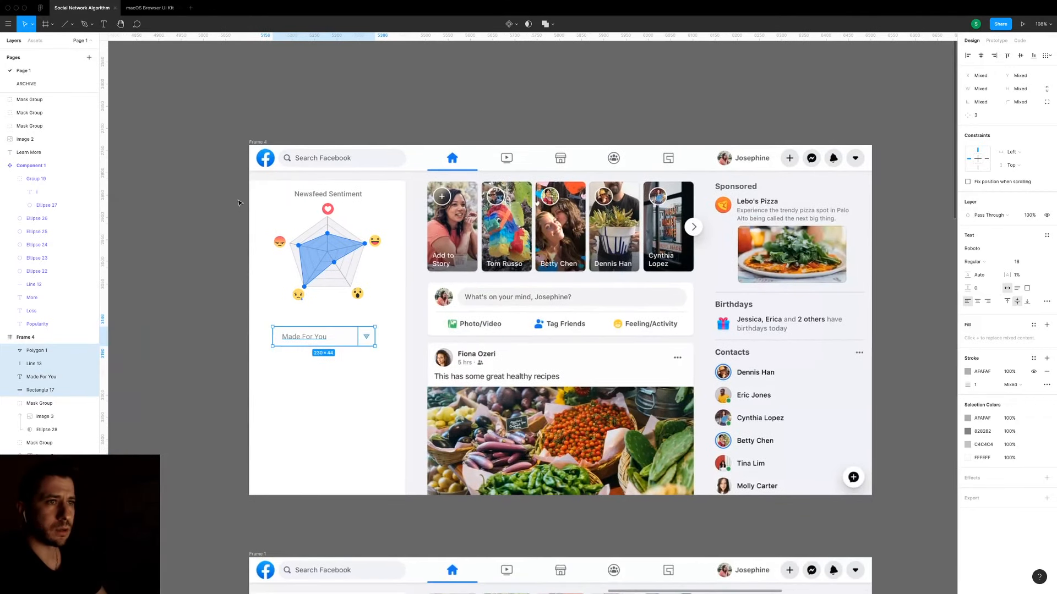
Group the radar chart with its emojis and move the group below the Made For You dropdown, at Y 490.
{"action": "left_click_drag", "start_coordinate": [239, 203], "coordinate": [400, 313]}
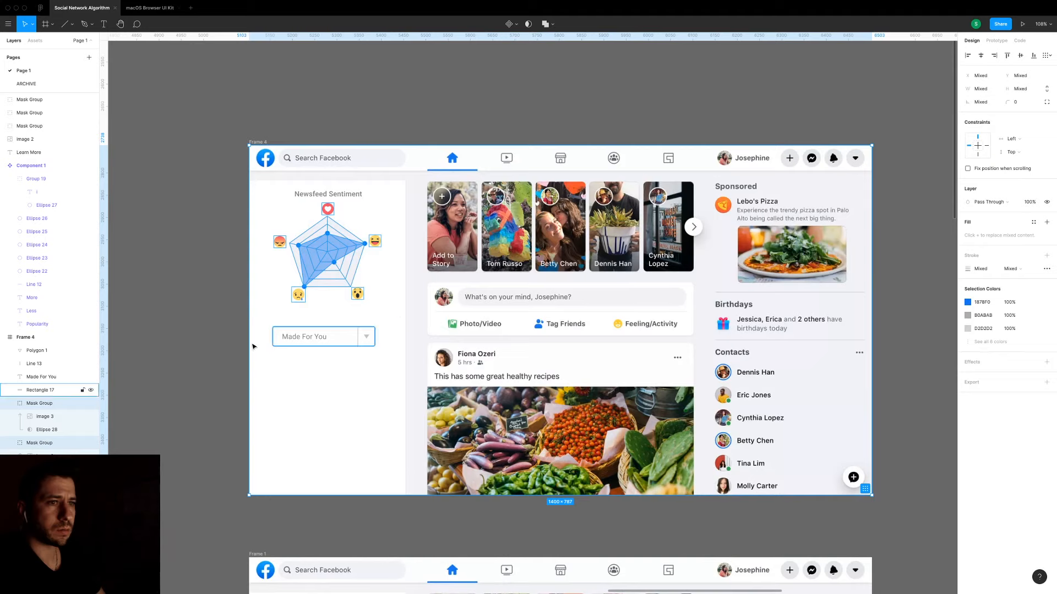
{"action": "left_click", "coordinate": [271, 362], "text": "shift"}
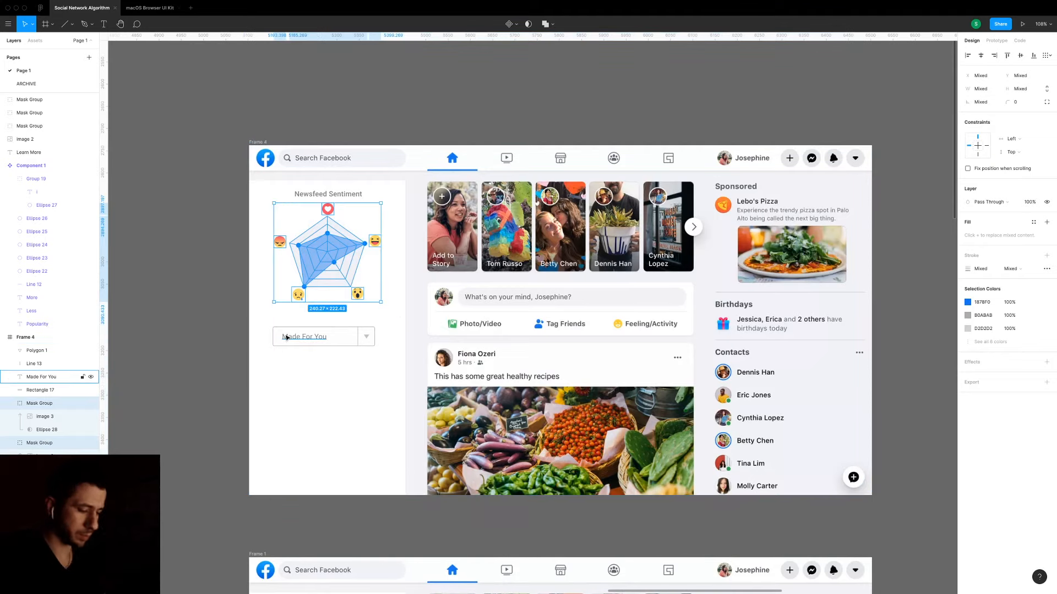
{"action": "key", "text": "super+g"}
{"action": "left_click_drag", "start_coordinate": [347, 247], "coordinate": [347, 407]}
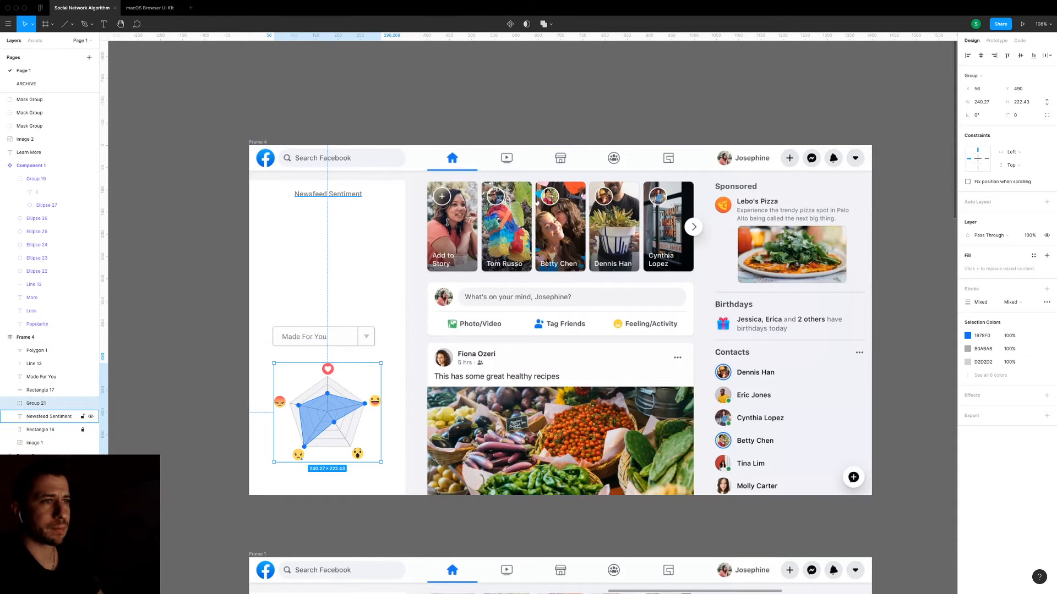
Set the new mockup's Newsfeed Sentiment title to font size 18 and shift it left to X 82.
{"action": "left_click", "coordinate": [328, 193]}
{"action": "left_click", "coordinate": [1015, 249]}
{"action": "type", "text": "18"}
{"action": "key", "text": "Return"}
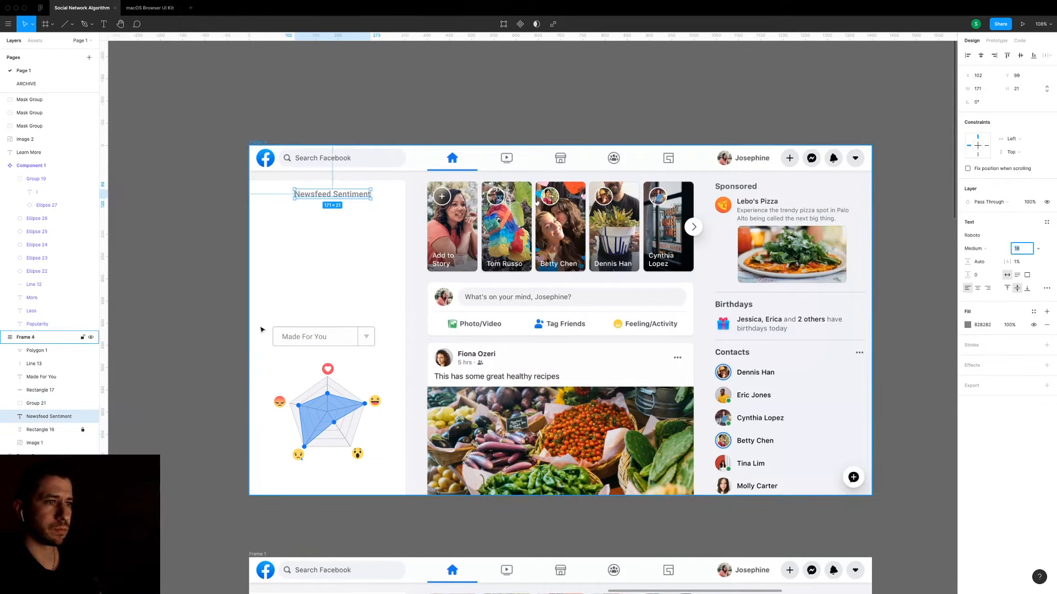
{"action": "left_click", "coordinate": [330, 204]}
{"action": "mouse_move", "coordinate": [334, 195]}
{"action": "left_mouse_down"}
{"action": "mouse_move", "coordinate": [309, 196]}
{"action": "mouse_move", "coordinate": [327, 195]}
{"action": "left_mouse_up"}
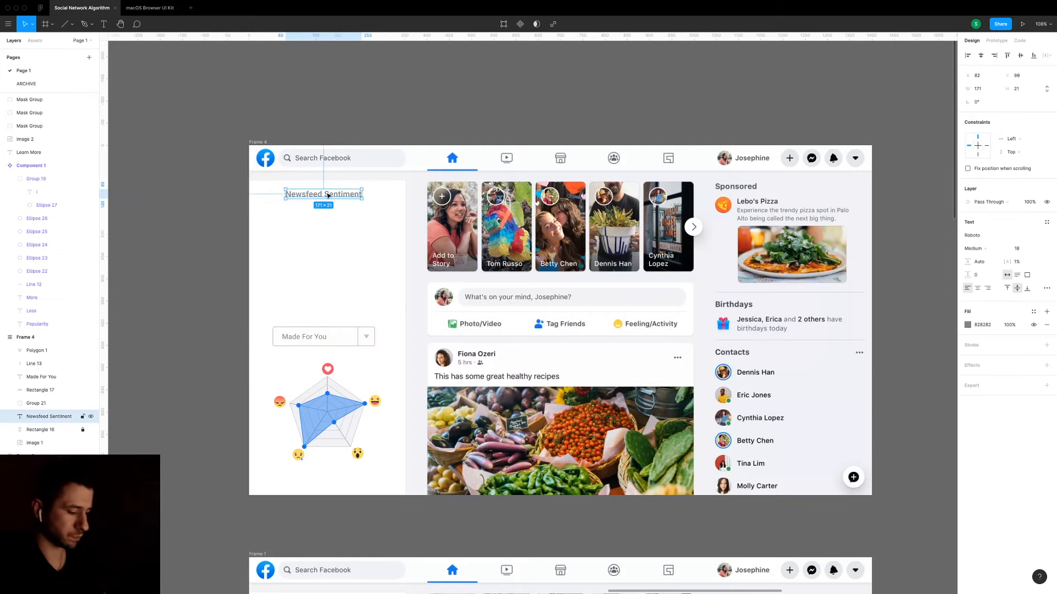
Draw a horizontal divider about 322 wide beneath the Newsfeed Sentiment title and colour its stroke light grey CECECE.
{"action": "key", "text": "l"}
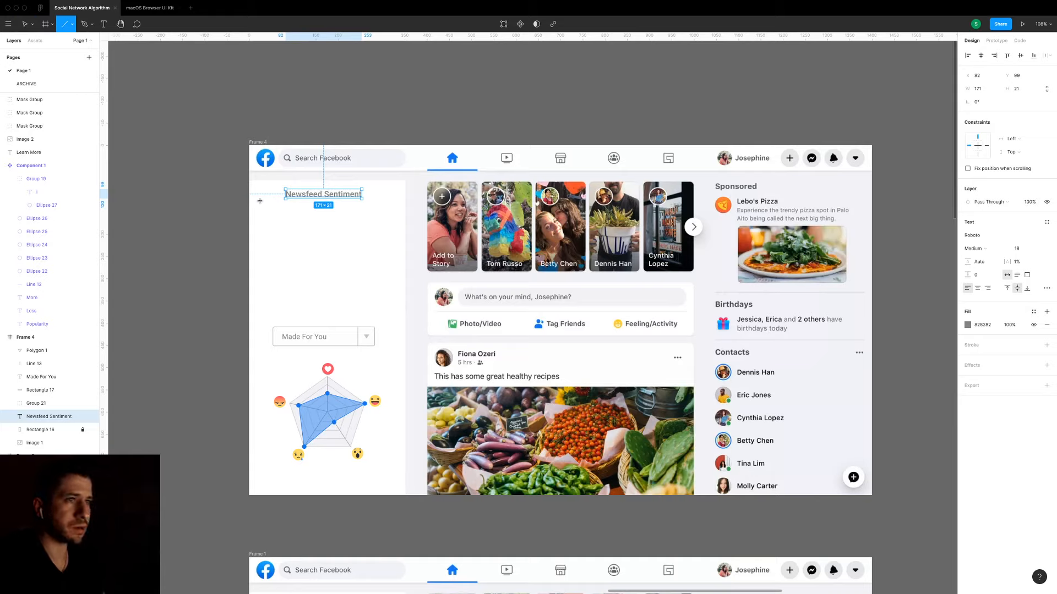
{"action": "left_click_drag", "start_coordinate": [256, 204], "coordinate": [399, 203]}
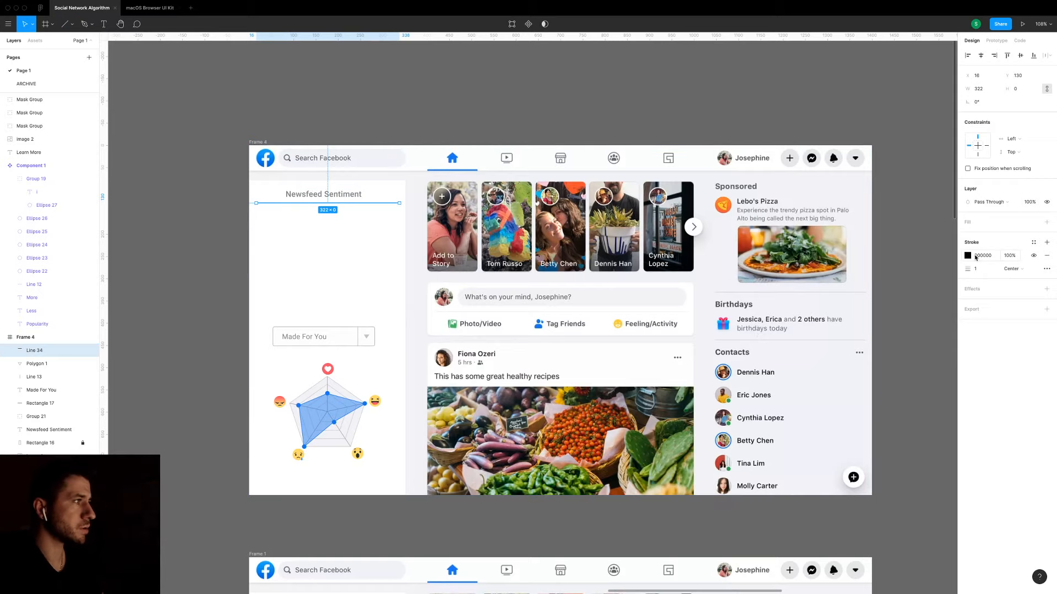
{"action": "left_click", "coordinate": [968, 255]}
{"action": "left_click_drag", "start_coordinate": [893, 293], "coordinate": [782, 291]}
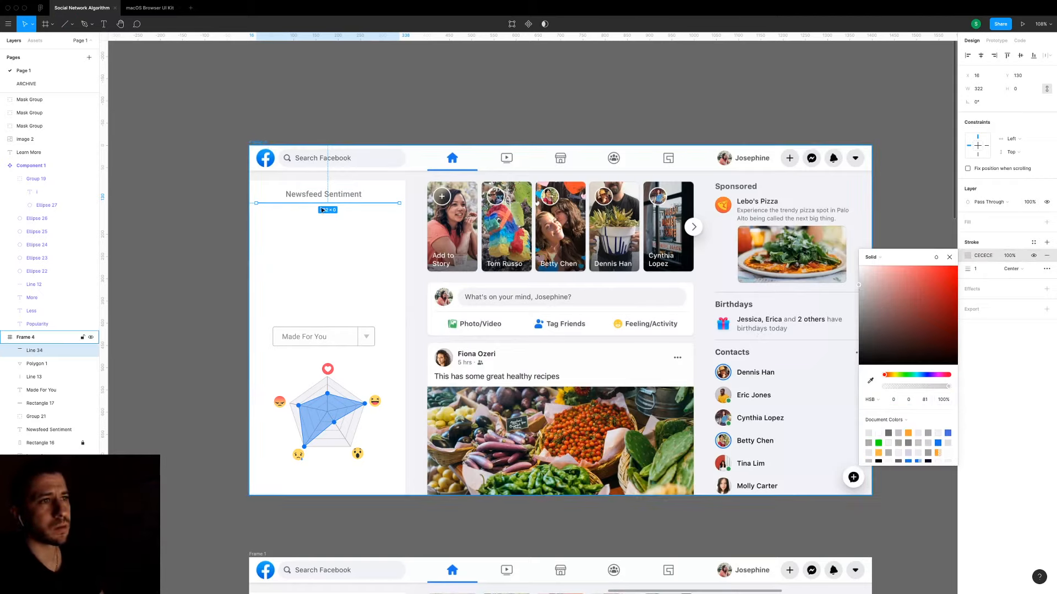
{"action": "left_click", "coordinate": [286, 316]}
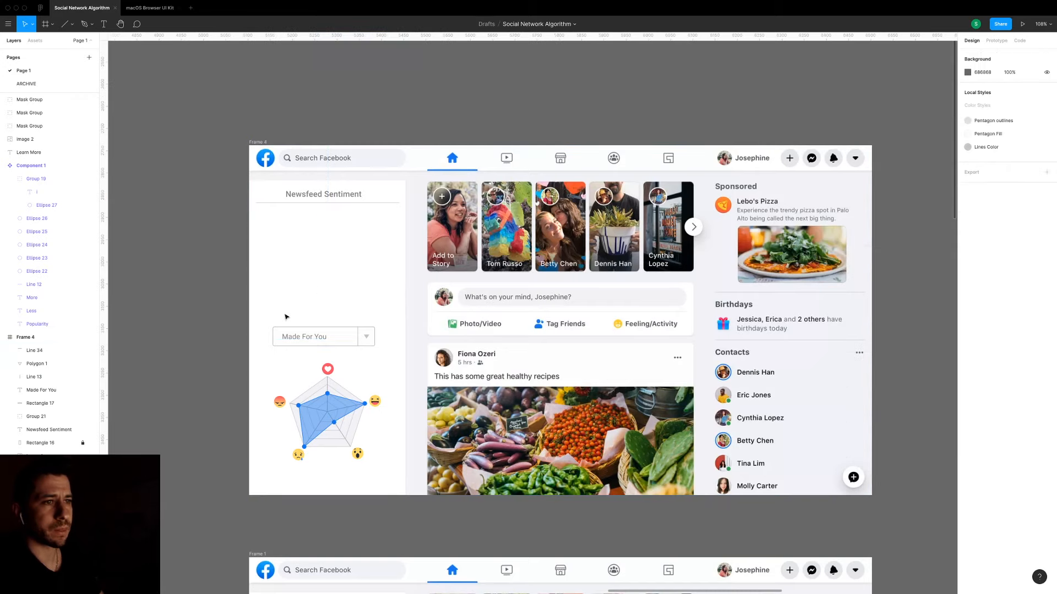
{"action": "left_click", "coordinate": [274, 318]}
{"action": "left_click_drag", "start_coordinate": [273, 318], "coordinate": [372, 343]}
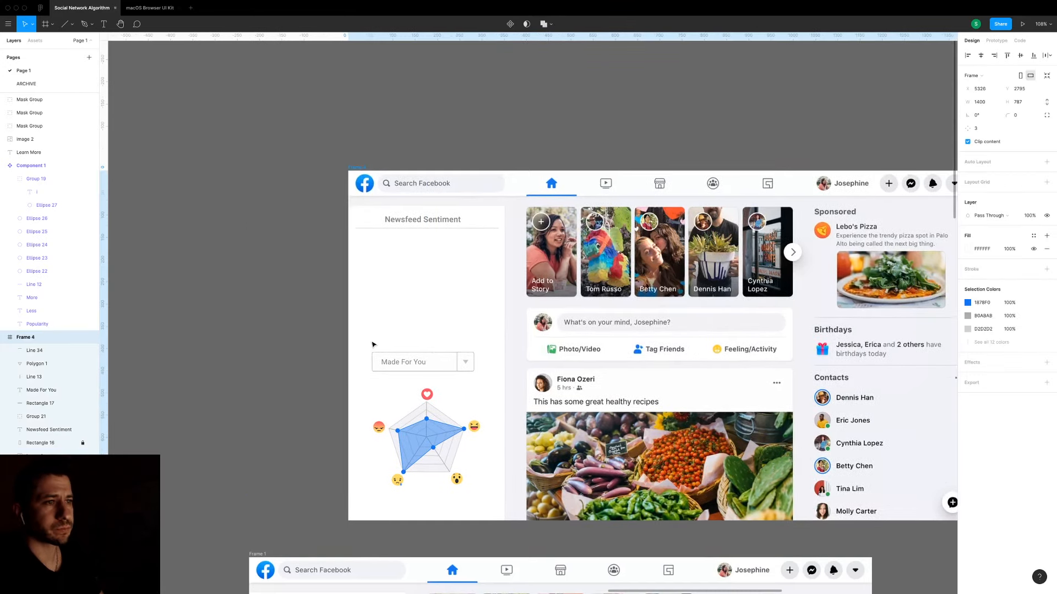
{"action": "key", "text": "ctrl+z"}
Move all parts of the Made For You dropdown up in the new mockup's sidebar, just beneath the title's divider.
{"action": "mouse_move", "coordinate": [270, 350]}
{"action": "left_mouse_down"}
{"action": "mouse_move", "coordinate": [127, 409]}
{"action": "mouse_move", "coordinate": [270, 350]}
{"action": "left_mouse_up"}
{"action": "left_click", "coordinate": [267, 336]}
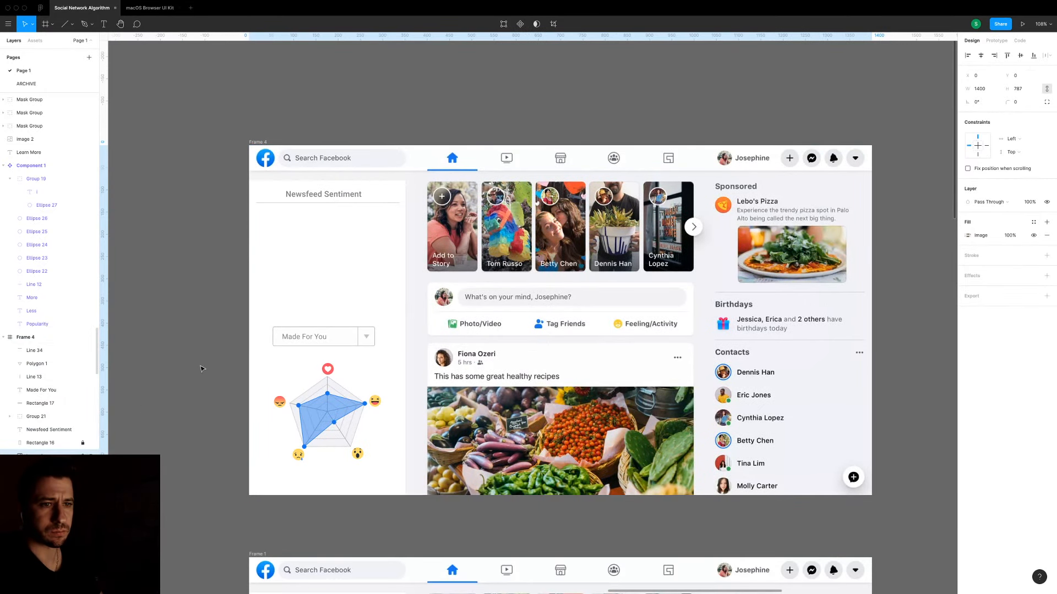
{"action": "left_click_drag", "start_coordinate": [391, 290], "coordinate": [330, 226]}
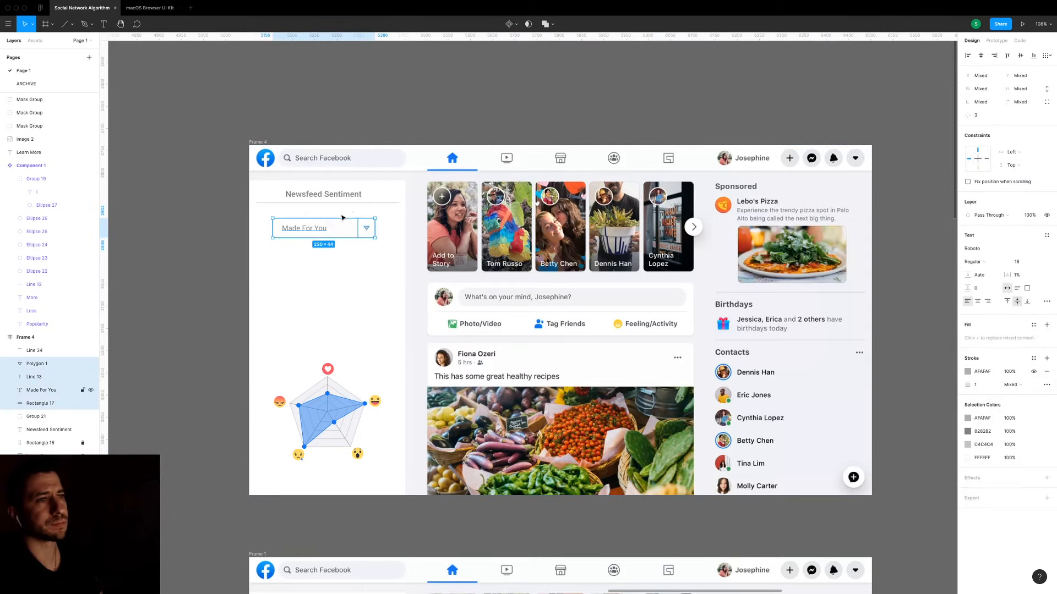
Lower the divider beneath the Newsfeed Sentiment title to Y 137.
{"action": "left_click", "coordinate": [357, 204]}
{"action": "key", "text": "Down"}
{"action": "key", "text": "Down"}
{"action": "key", "text": "Down"}
{"action": "key", "text": "Down"}
{"action": "key", "text": "Down"}
{"action": "key", "text": "Down"}
{"action": "key", "text": "Down"}
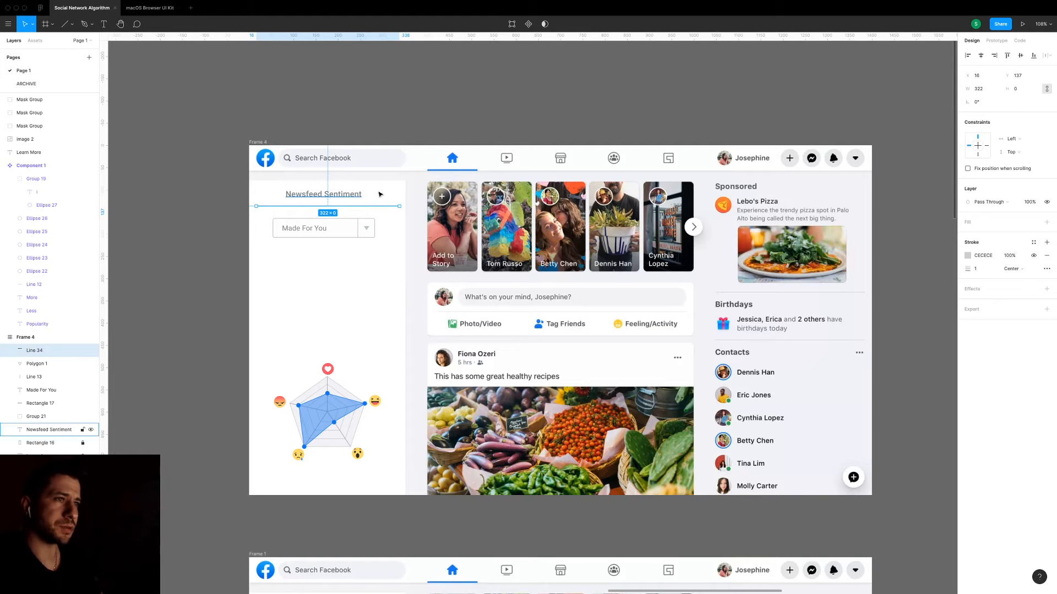
Draw a 38 by 38 circle over the header's round plus button to match its size.
{"action": "scroll", "coordinate": [758, 213], "scroll_direction": "up", "scroll_amount": 5}
{"action": "scroll", "coordinate": [758, 213], "scroll_direction": "right", "scroll_amount": 2}
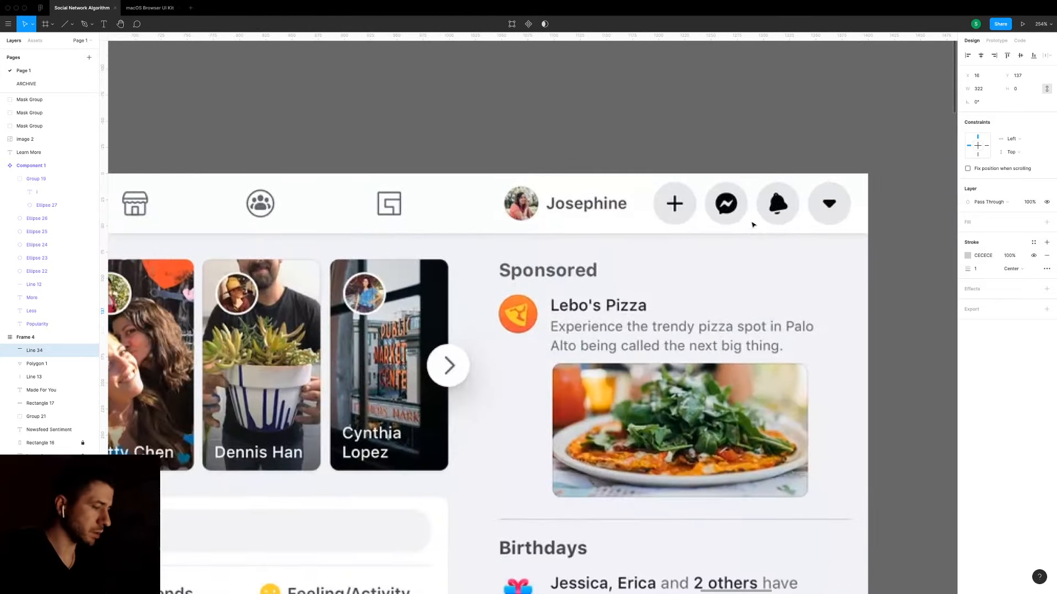
{"action": "key", "text": "o"}
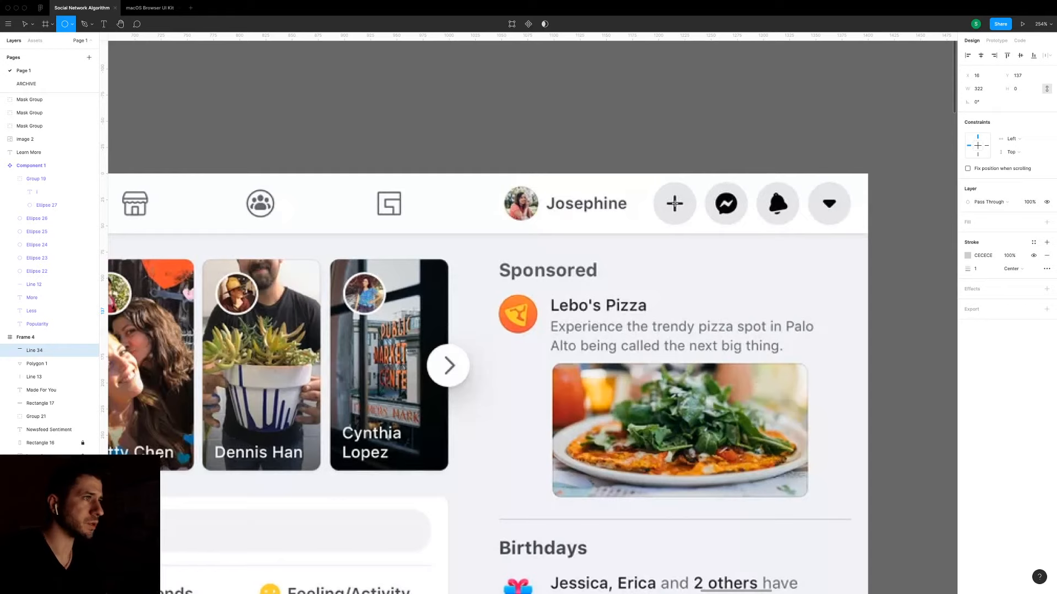
{"action": "left_click", "coordinate": [675, 204]}
{"action": "left_click_drag", "start_coordinate": [730, 150], "coordinate": [696, 186]}
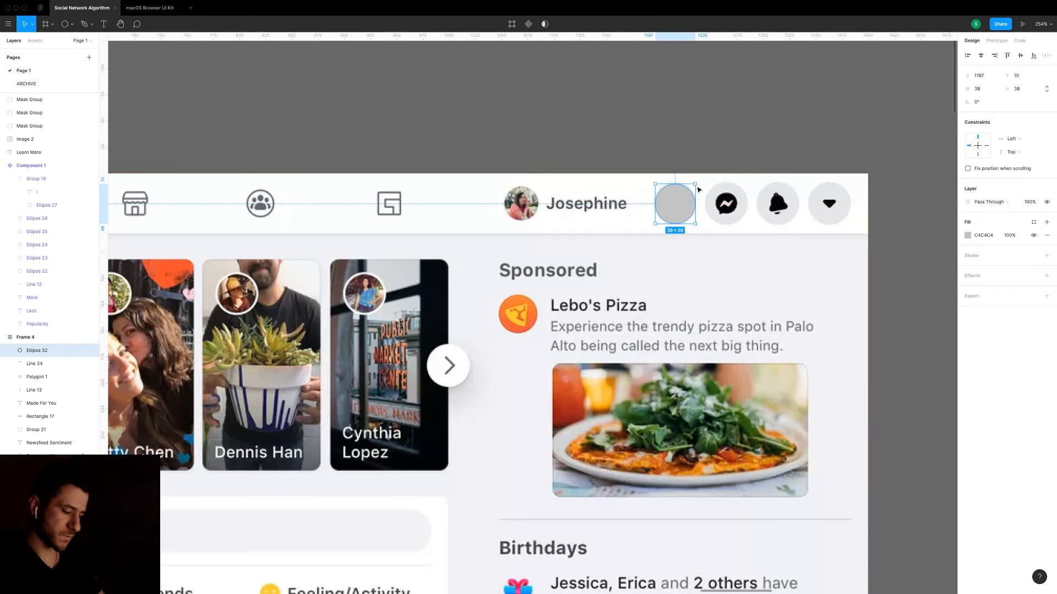
Fill the circle with the light grey sampled from the header's Messenger button and move it beside the sidebar title, at X 300, Y 91.
{"action": "key", "text": "i"}
{"action": "left_click", "coordinate": [739, 202]}
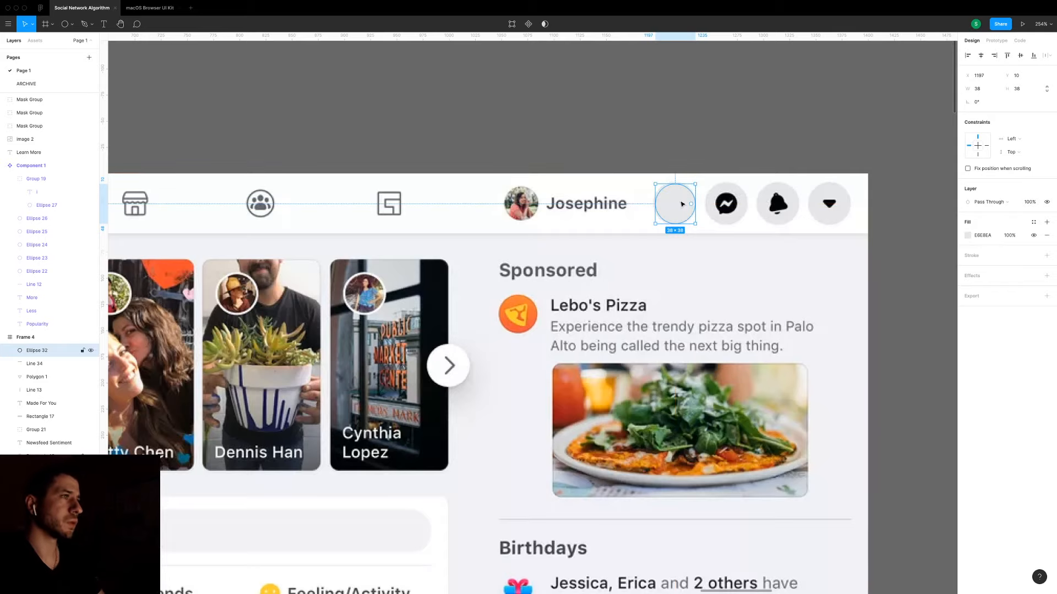
{"action": "scroll", "coordinate": [680, 199], "scroll_direction": "down", "scroll_amount": 5}
{"action": "left_click_drag", "start_coordinate": [227, 236], "coordinate": [287, 239]}
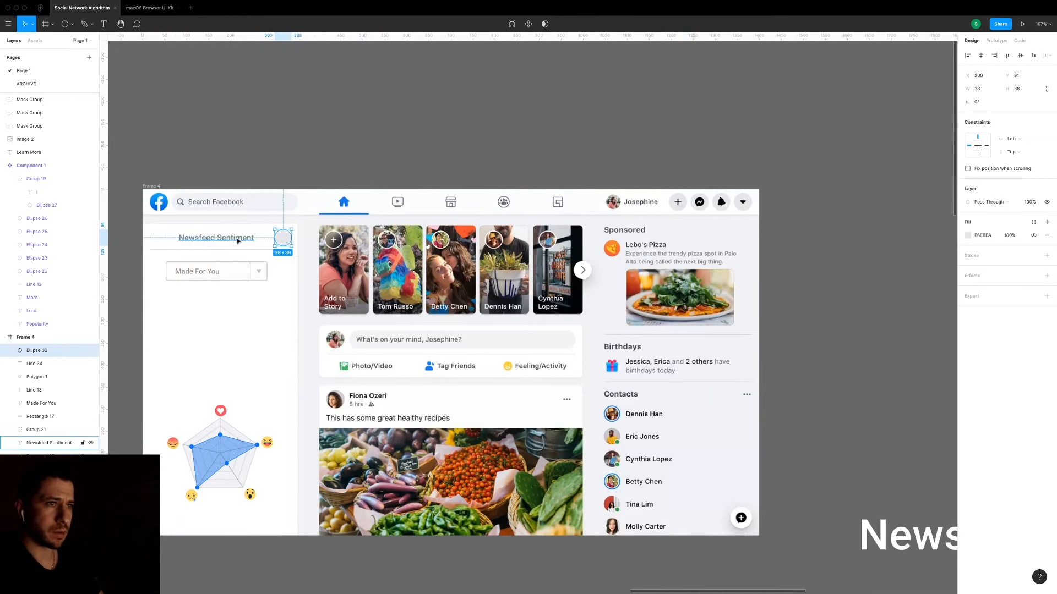
Duplicate the Newsfeed Sentiment title over the grey circle and replace the copy's text with "+".
{"action": "left_click_drag", "start_coordinate": [238, 240], "coordinate": [283, 239]}
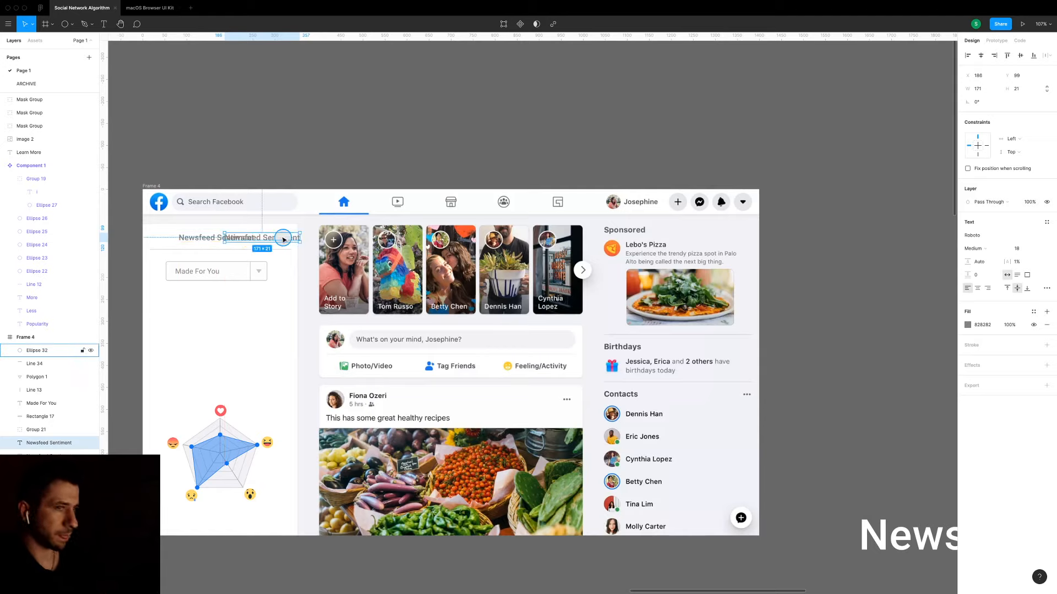
{"action": "key", "text": "alt"}
{"action": "double_click", "coordinate": [283, 239]}
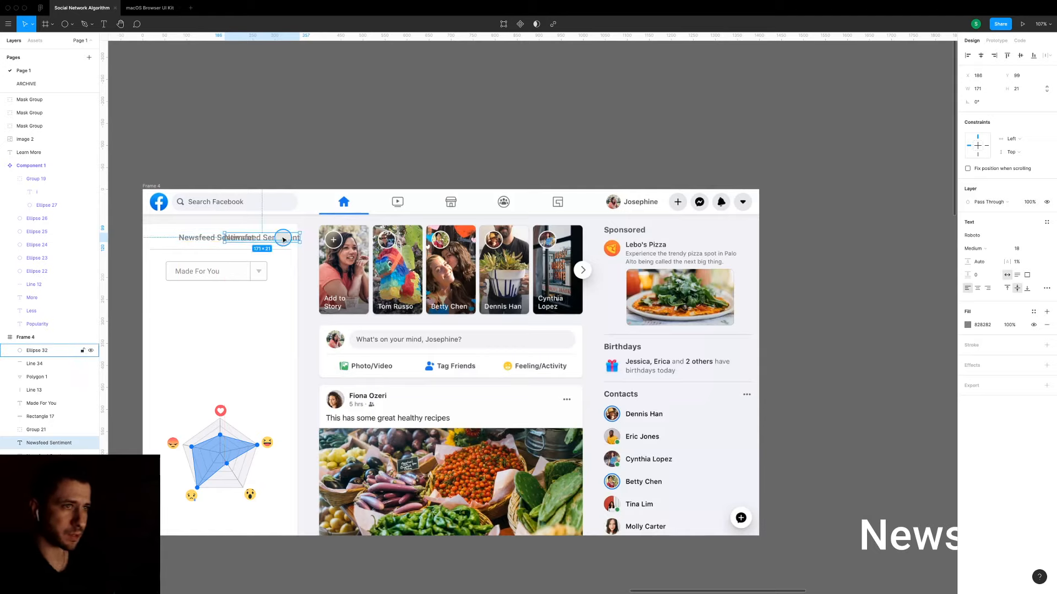
{"action": "type", "text": "+"}
{"action": "key", "text": "Escape"}
{"action": "key", "text": "alt"}
Bring the plus sign in front of the grey circle and shift it right to X 314.
{"action": "key", "text": "shift+Right"}
{"action": "key", "text": "shift+Right"}
{"action": "key", "text": "shift+Right"}
{"action": "key", "text": "shift+Right"}
{"action": "key", "text": "shift+Right"}
{"action": "key", "text": "shift+Right"}
{"action": "key", "text": "shift+Right"}
{"action": "key", "text": "shift+Right"}
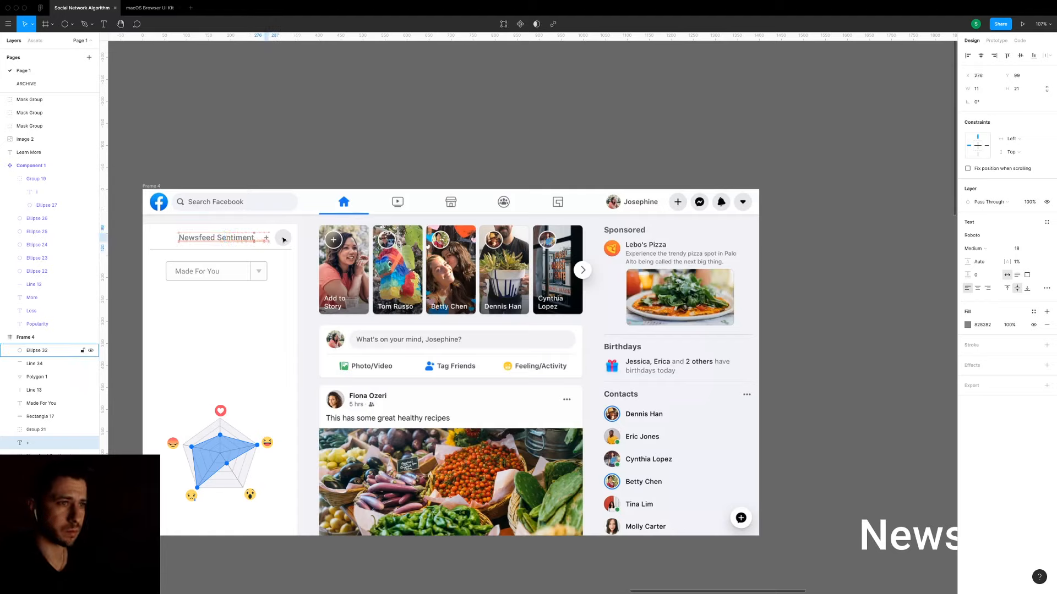
{"action": "key", "text": "bracketright"}
{"action": "key", "text": "shift+Right"}
{"action": "key", "text": "shift+Right"}
{"action": "key", "text": "shift+Right"}
{"action": "key", "text": "shift+Right"}
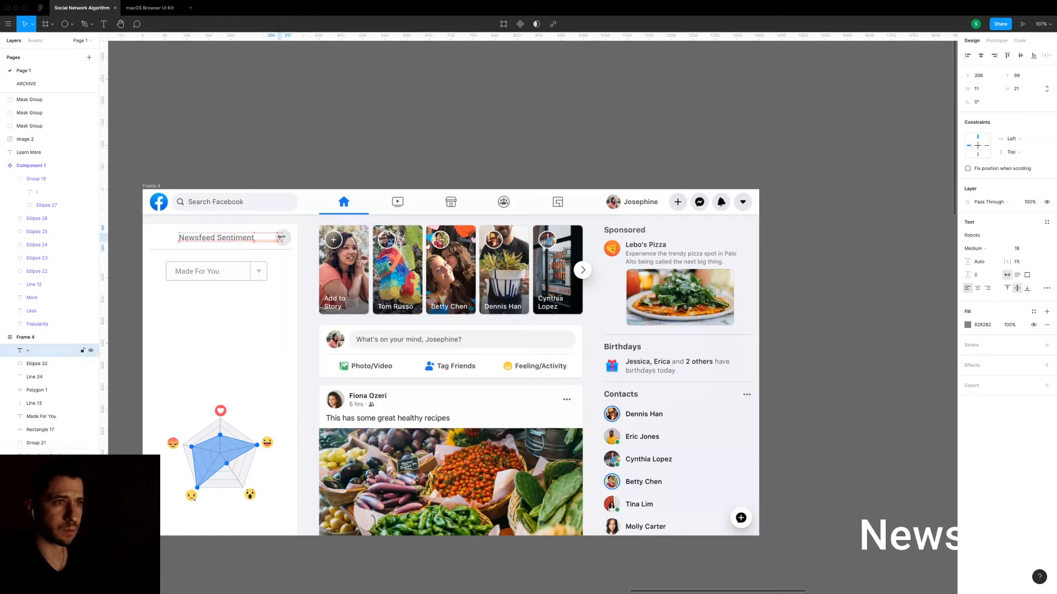
{"action": "key", "text": "Left"}
{"action": "key", "text": "Left"}
Set the plus sign's font size to 38 and rotate it 45° into a close symbol.
{"action": "scroll", "coordinate": [284, 239], "scroll_direction": "up", "scroll_amount": 5}
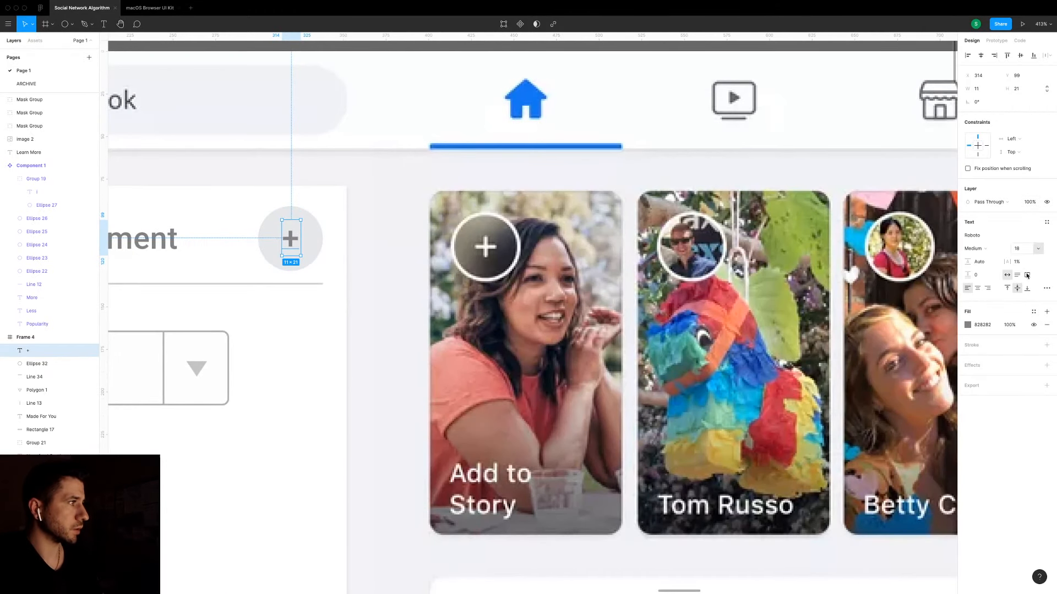
{"action": "left_click", "coordinate": [1022, 250]}
{"action": "type", "text": "38"}
{"action": "key", "text": "Return"}
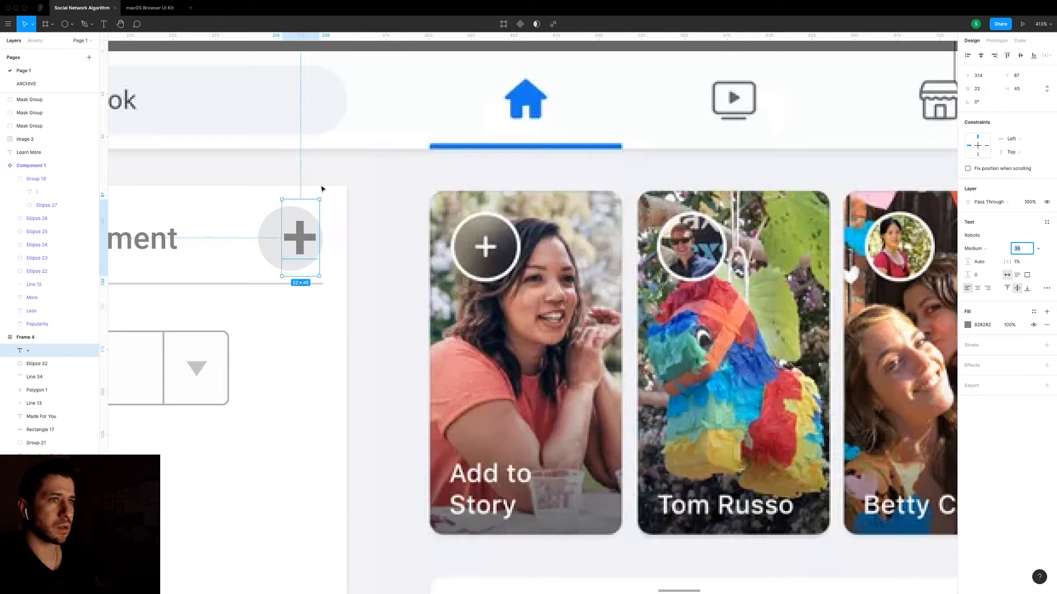
{"action": "left_click_drag", "start_coordinate": [321, 194], "coordinate": [276, 189]}
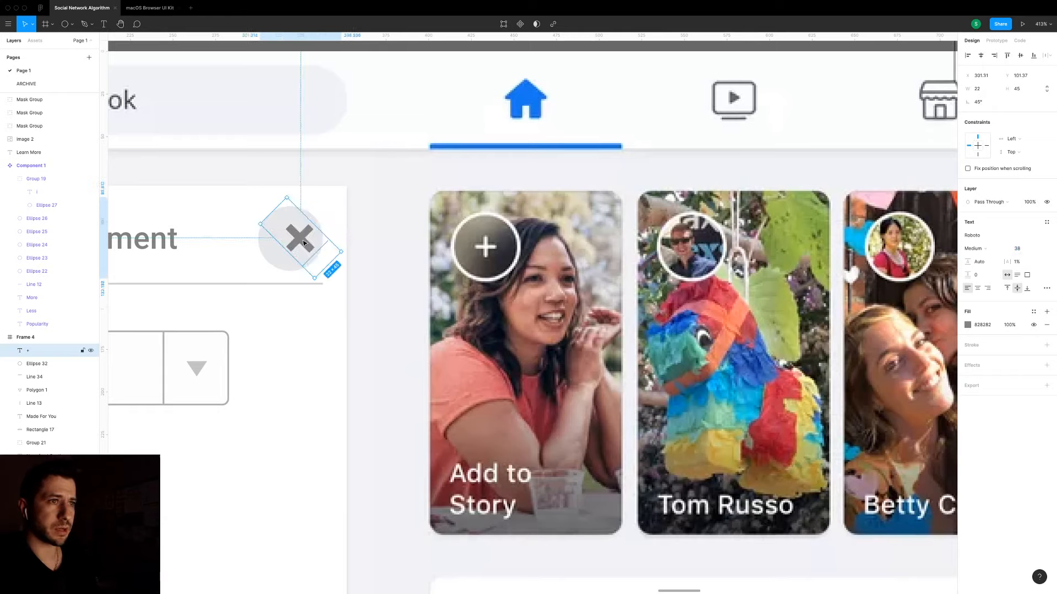
Change the close symbol's font weight to Regular and centre it in the circle at X 296, Y 102.37.
{"action": "key", "text": "Left"}
{"action": "key", "text": "Left"}
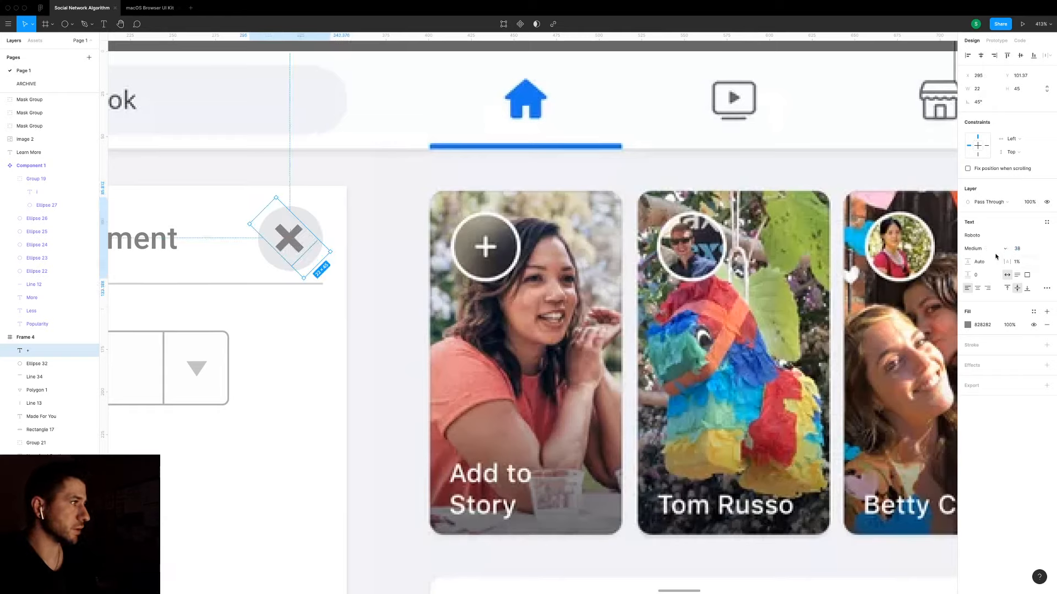
{"action": "left_click", "coordinate": [988, 249]}
{"action": "left_click", "coordinate": [988, 241]}
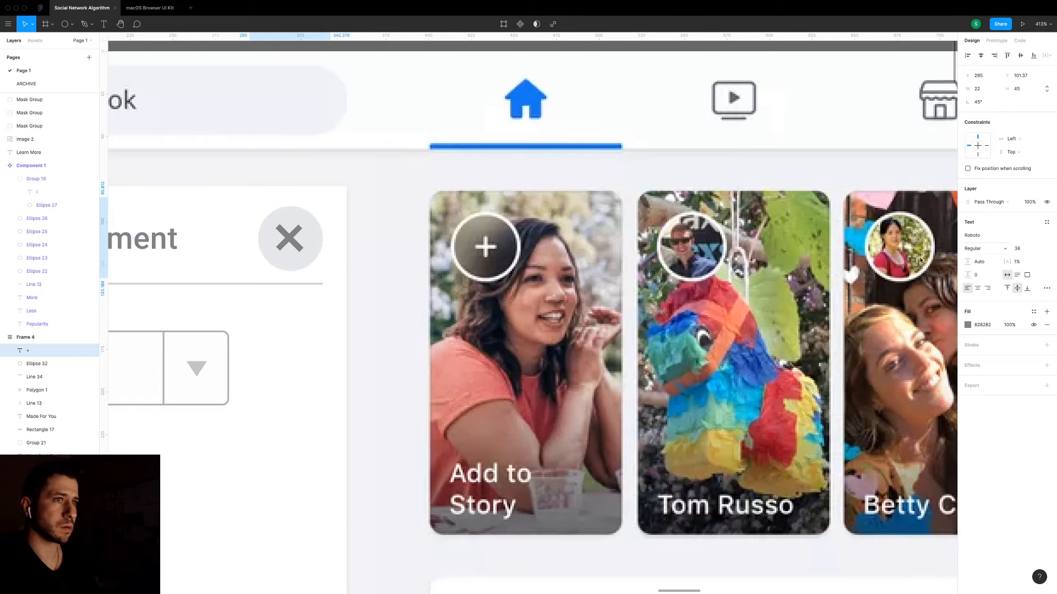
{"action": "key", "text": "Right"}
{"action": "key", "text": "Down"}
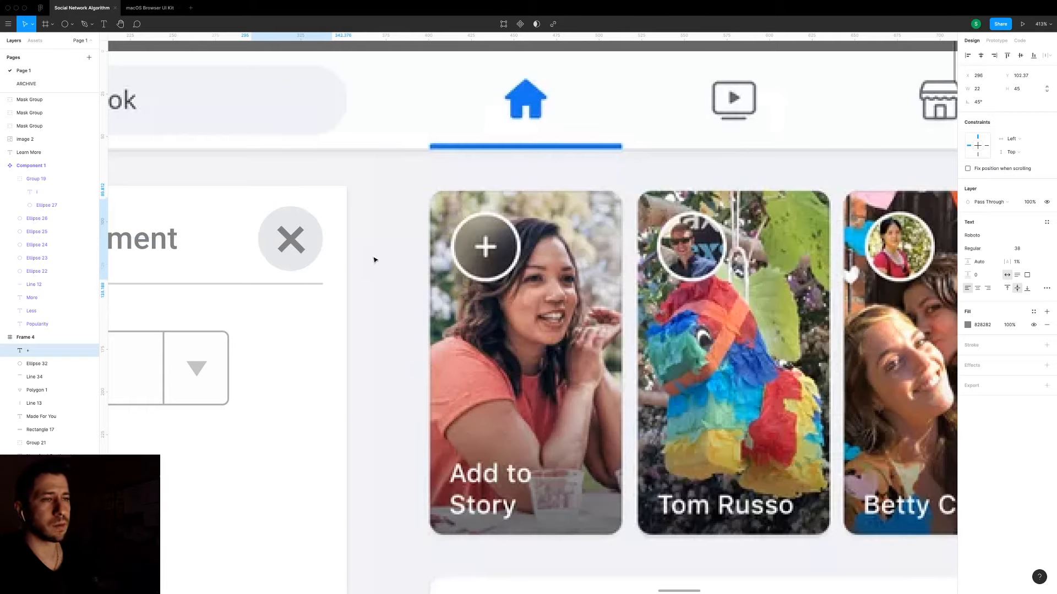
Group the close symbol with its grey circle.
{"action": "left_click", "coordinate": [318, 263], "text": "shift"}
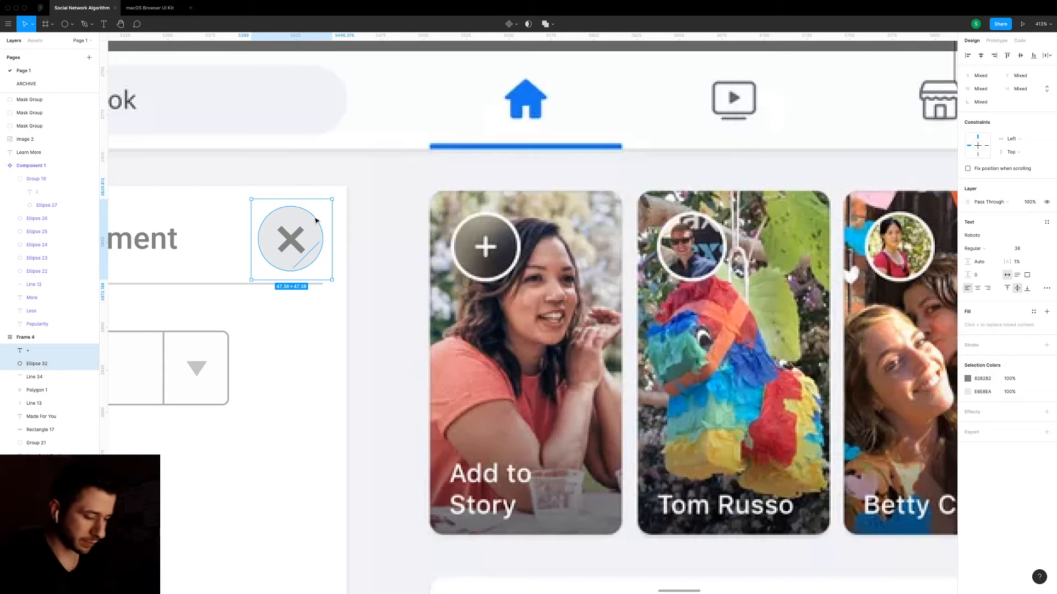
{"action": "key", "text": "super+g"}
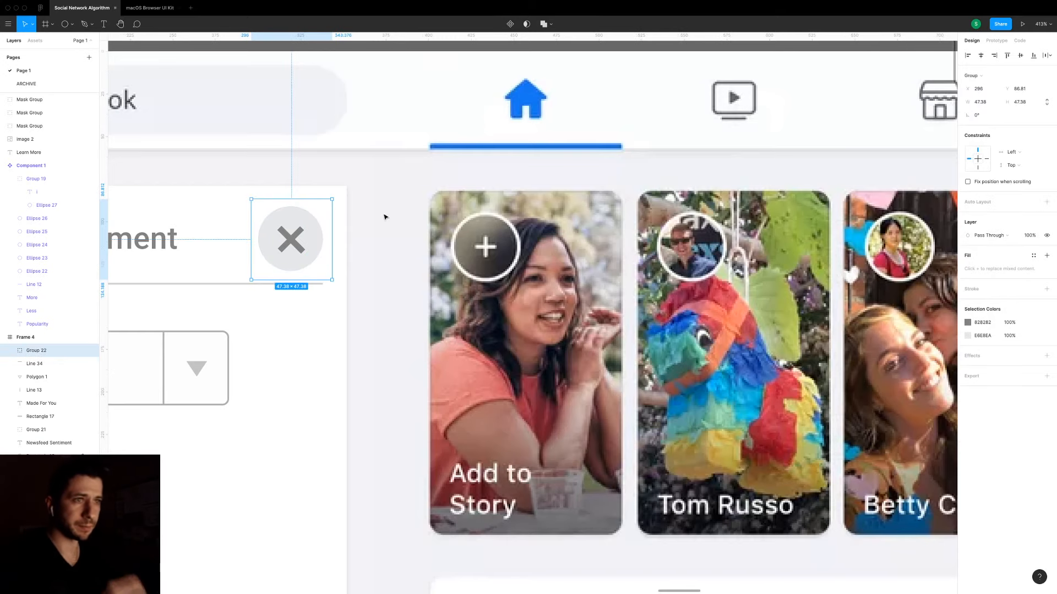
{"action": "left_click", "coordinate": [384, 214]}
Fill the Made For You dropdown's rectangle with the light grey sampled from the page background.
{"action": "scroll", "coordinate": [385, 213], "scroll_direction": "down", "scroll_amount": 6}
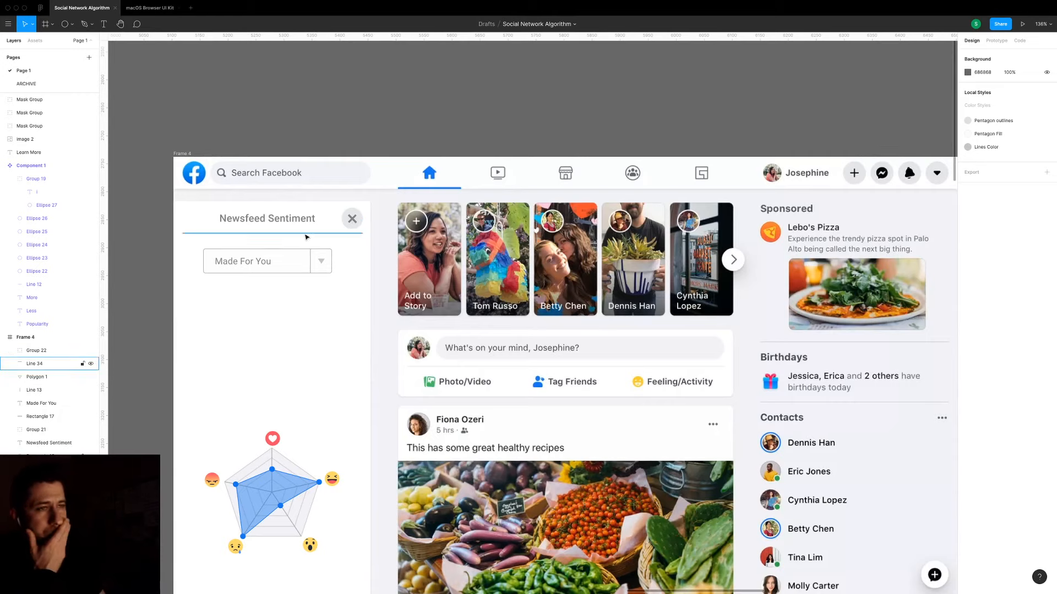
{"action": "left_click", "coordinate": [321, 260]}
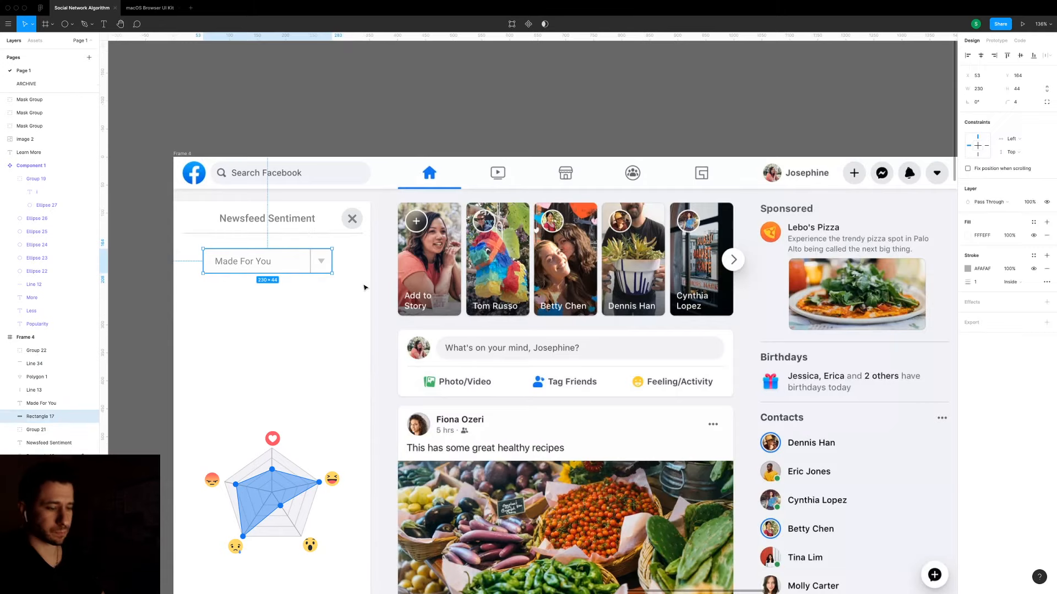
{"action": "left_click", "coordinate": [388, 285]}
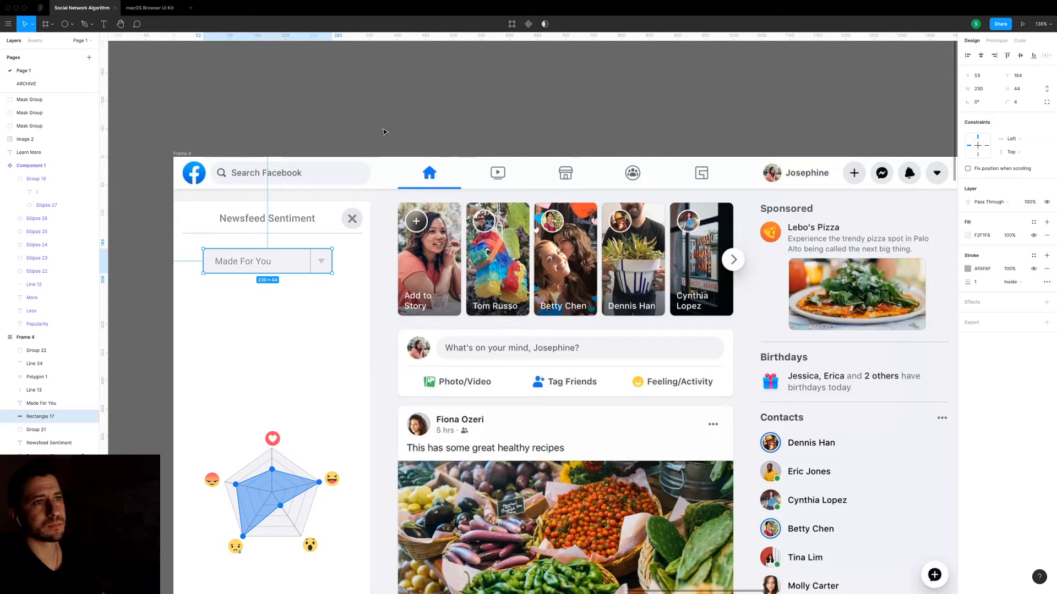
{"action": "key", "text": "Escape"}
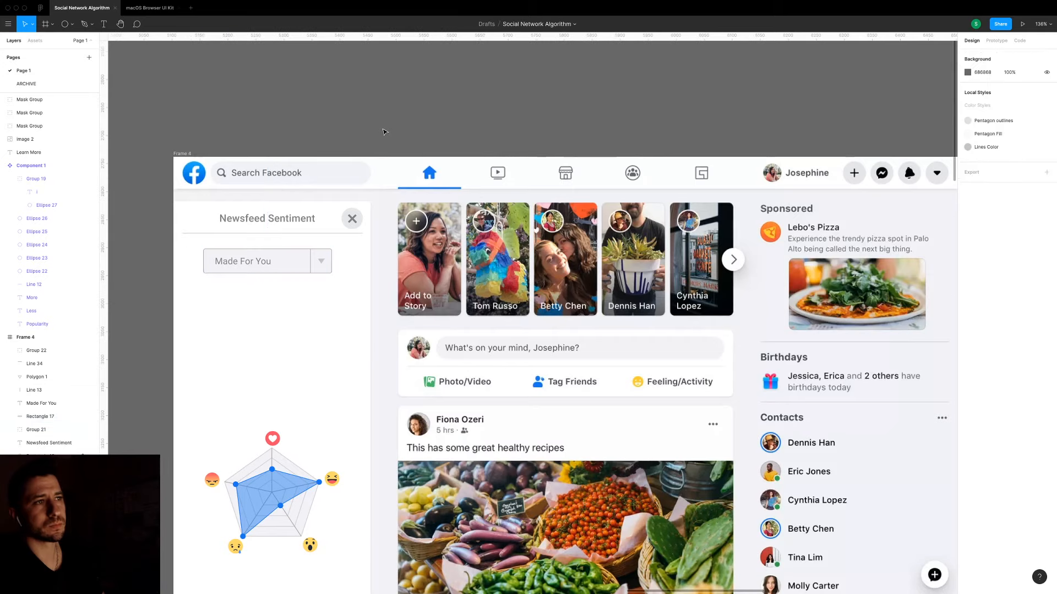
Recolour the dropdown's arrow and its Made For You label black, sampling the arrow's colour from the header's Messenger icon.
{"action": "left_click", "coordinate": [323, 260]}
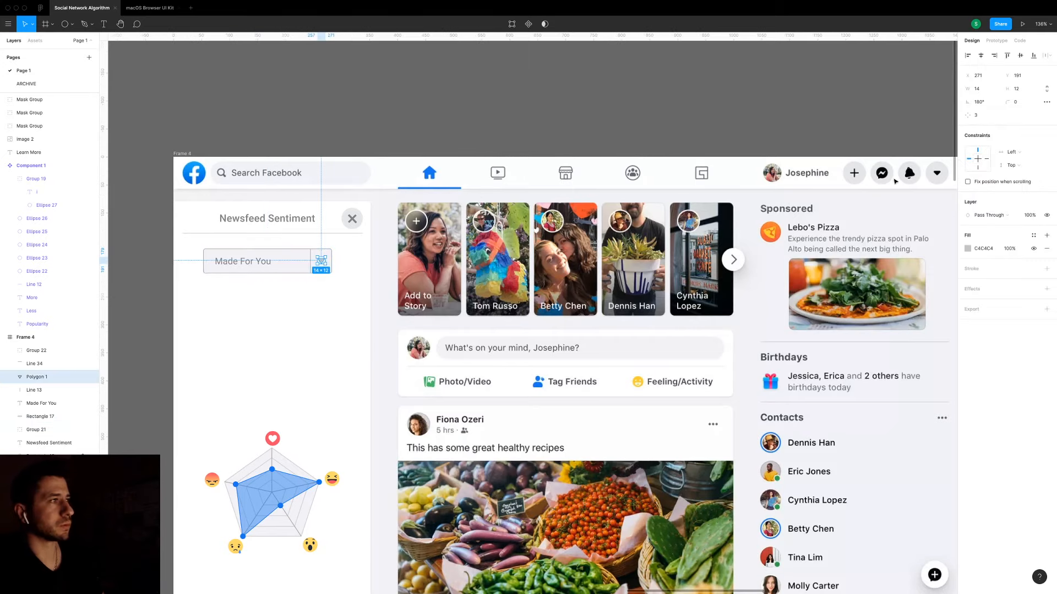
{"action": "key", "text": "i"}
{"action": "left_click", "coordinate": [885, 173]}
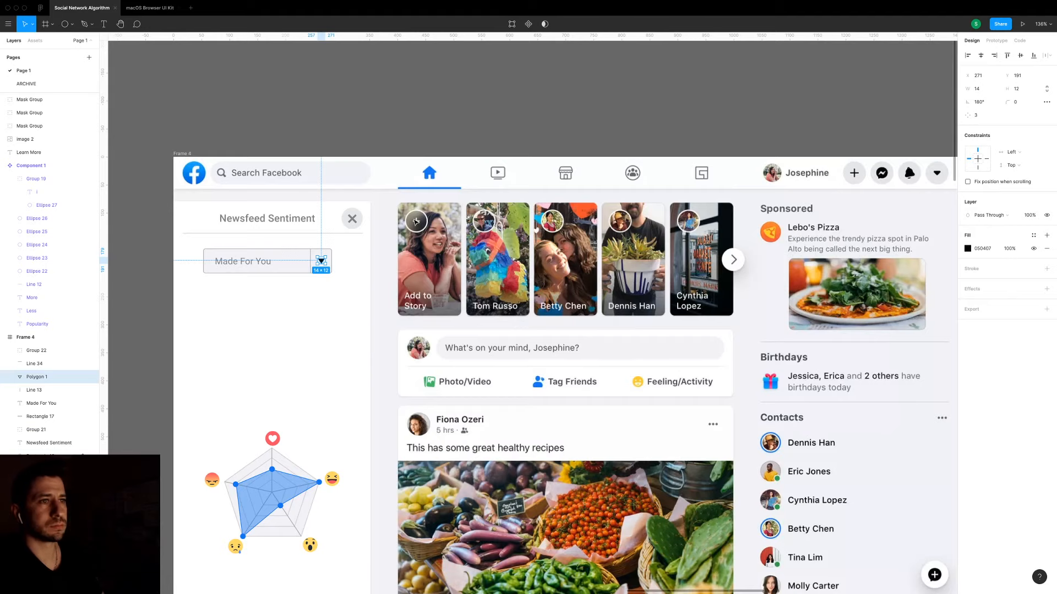
{"action": "key", "text": "Escape"}
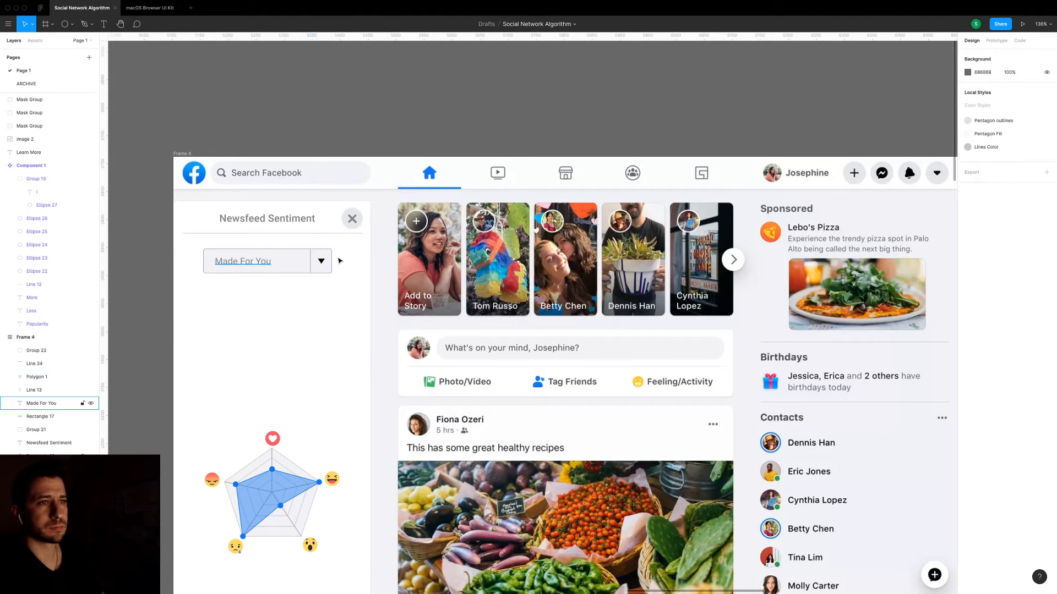
{"action": "left_click", "coordinate": [234, 262]}
{"action": "key", "text": "Escape"}
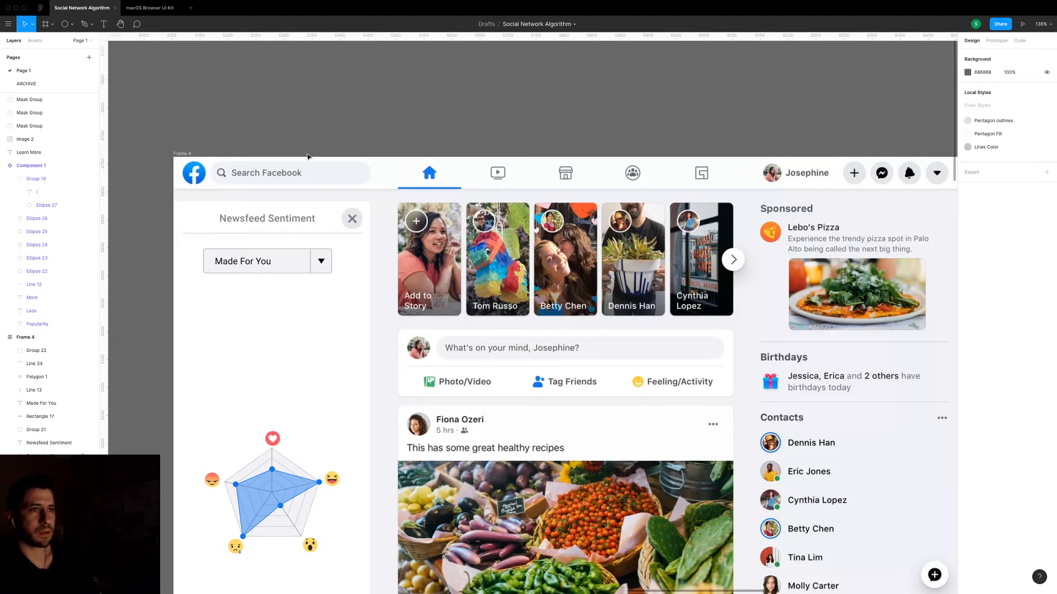
Move the radar chart group up beneath the Made For You dropdown, to Y 241.
{"action": "scroll", "coordinate": [307, 157], "scroll_direction": "down", "scroll_amount": 1}
{"action": "left_click_drag", "start_coordinate": [280, 509], "coordinate": [280, 369]}
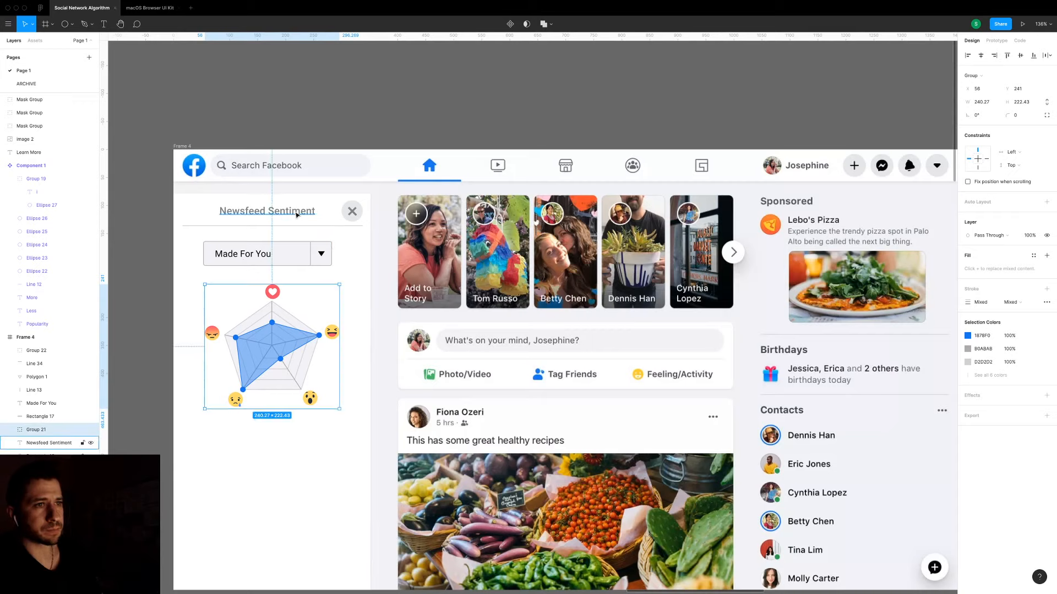
Change the sidebar title's text to "Newsfeed Preferences".
{"action": "double_click", "coordinate": [296, 215]}
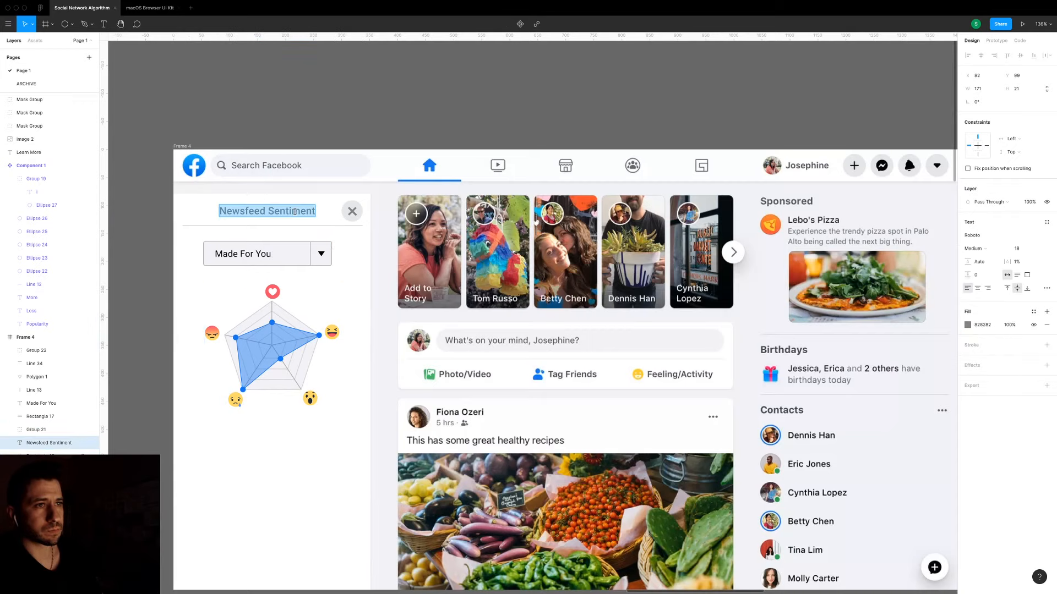
{"action": "double_click", "coordinate": [294, 212]}
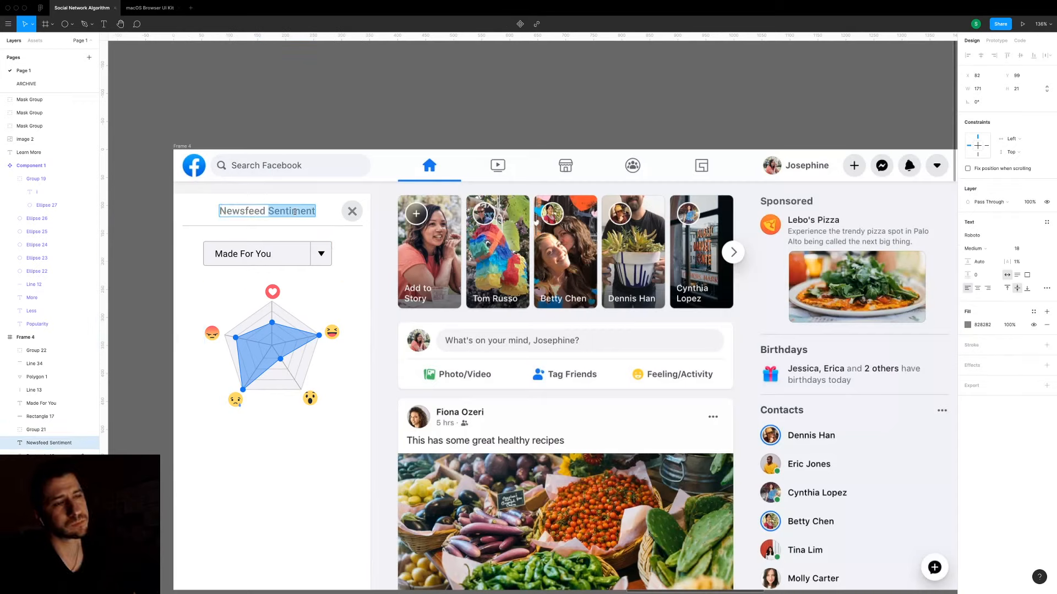
{"action": "key", "text": "BackSpace"}
{"action": "type", "text": "Pref"}
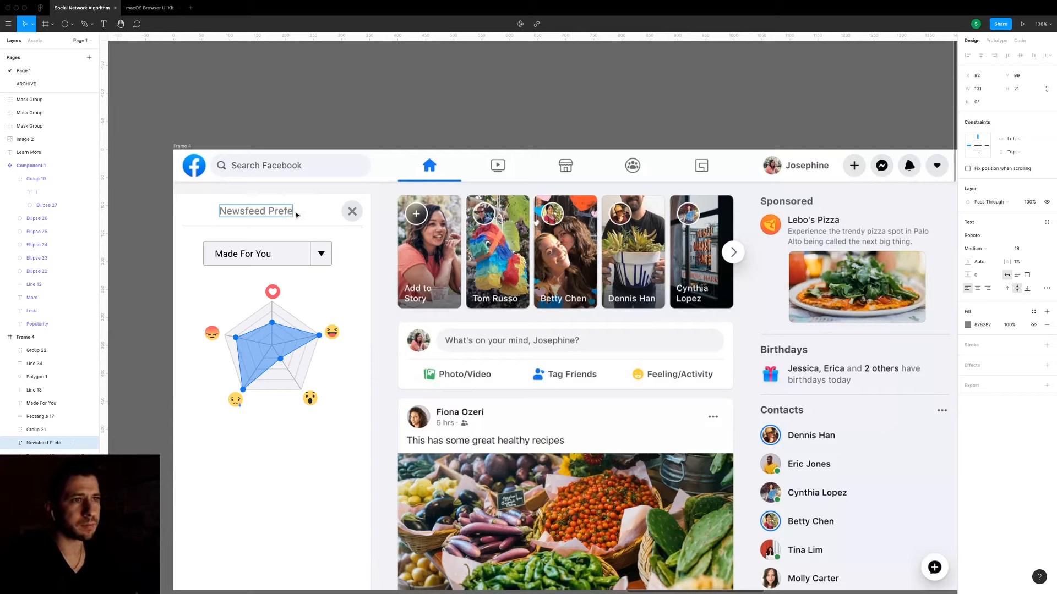
{"action": "type", "text": "erences"}
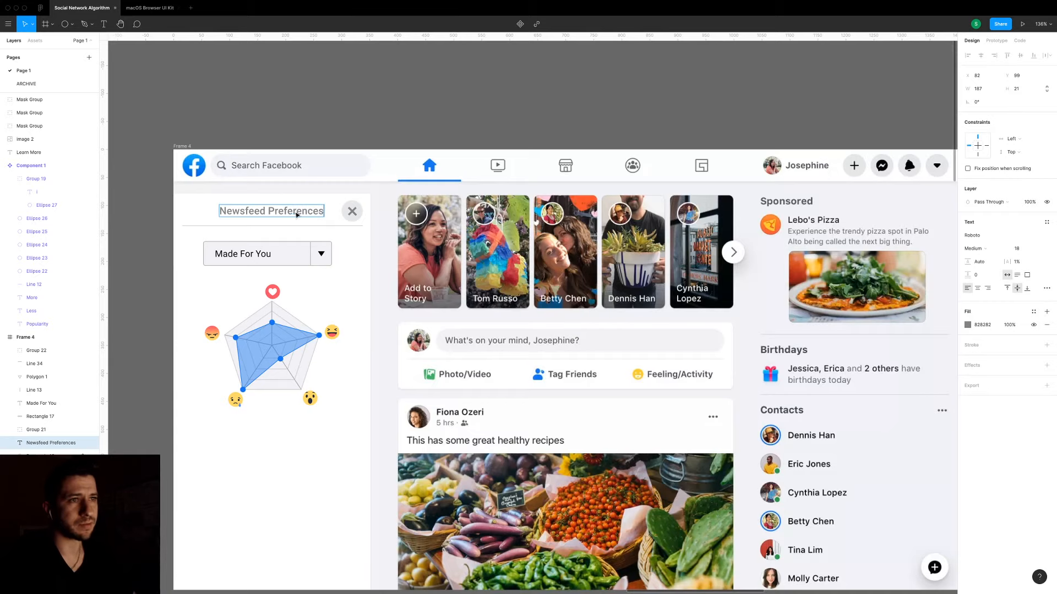
Shift the Newsfeed Preferences title left to X 72 and recolour it near-black with a sampled colour.
{"action": "key", "text": "Escape"}
{"action": "key", "text": "shift+Left"}
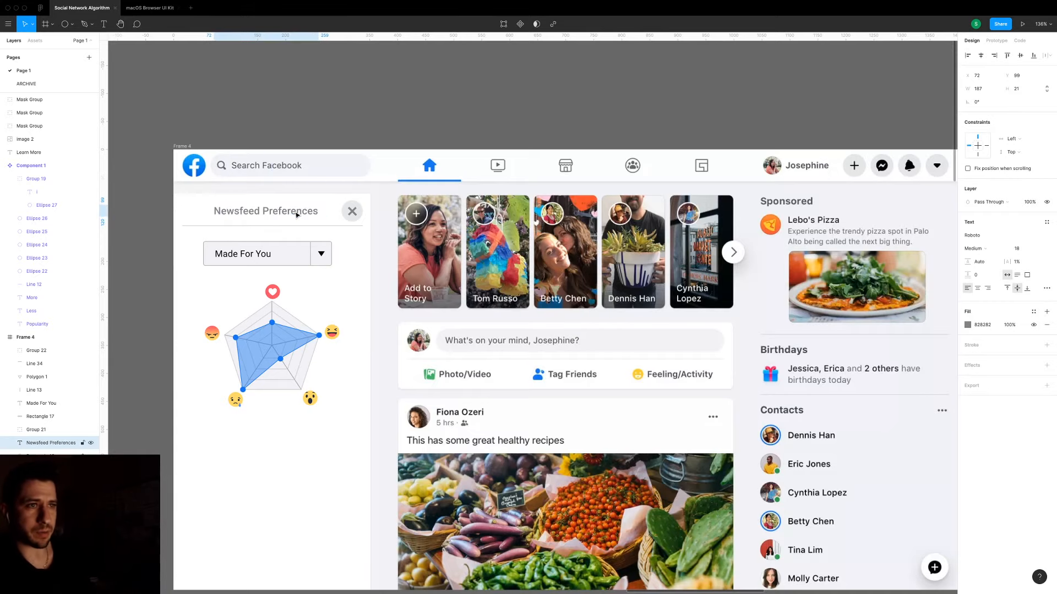
{"action": "left_click", "coordinate": [268, 112]}
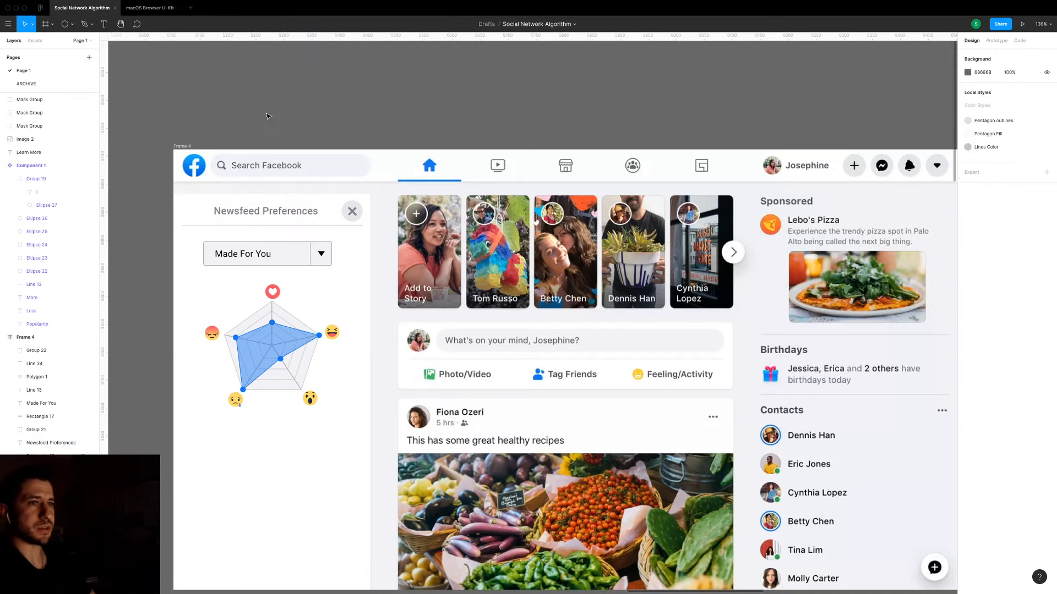
{"action": "left_click", "coordinate": [266, 211]}
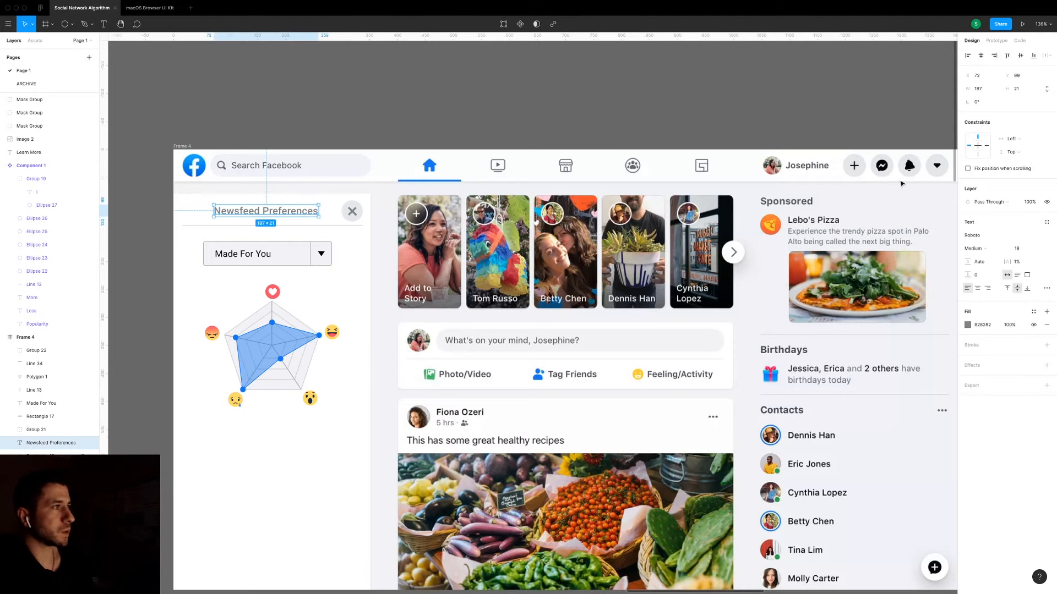
{"action": "key", "text": "i"}
{"action": "left_click", "coordinate": [918, 72]}
{"action": "left_click", "coordinate": [469, 98]}
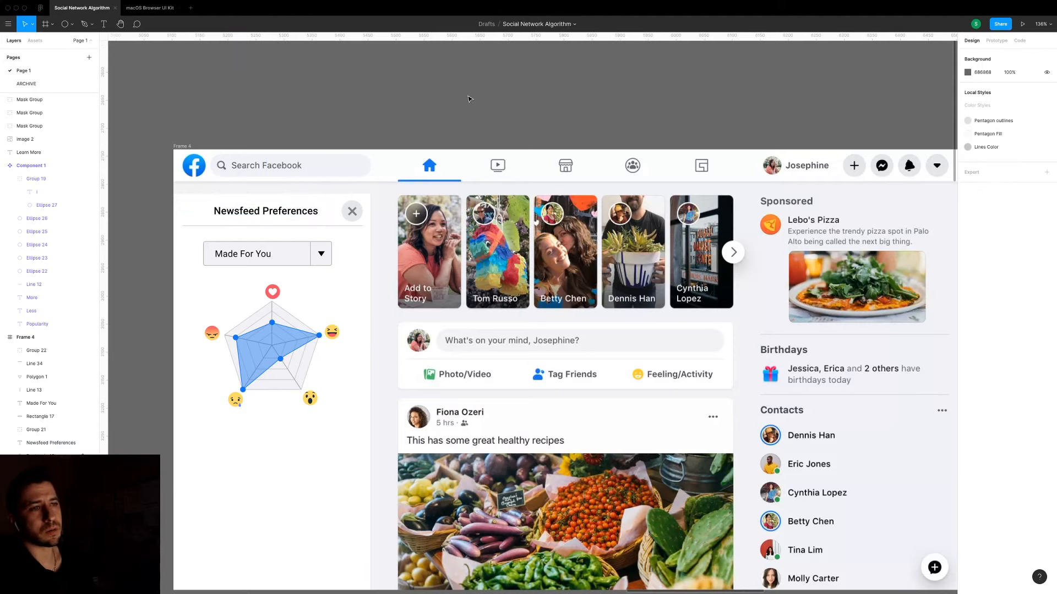
Centre the X glyph within the grey circle of the sidebar's close button.
{"action": "left_click", "coordinate": [355, 212]}
{"action": "key", "text": "alt"}
{"action": "left_click_drag", "start_coordinate": [363, 201], "coordinate": [362, 202]}
{"action": "scroll", "coordinate": [358, 213], "scroll_direction": "up", "scroll_amount": 5}
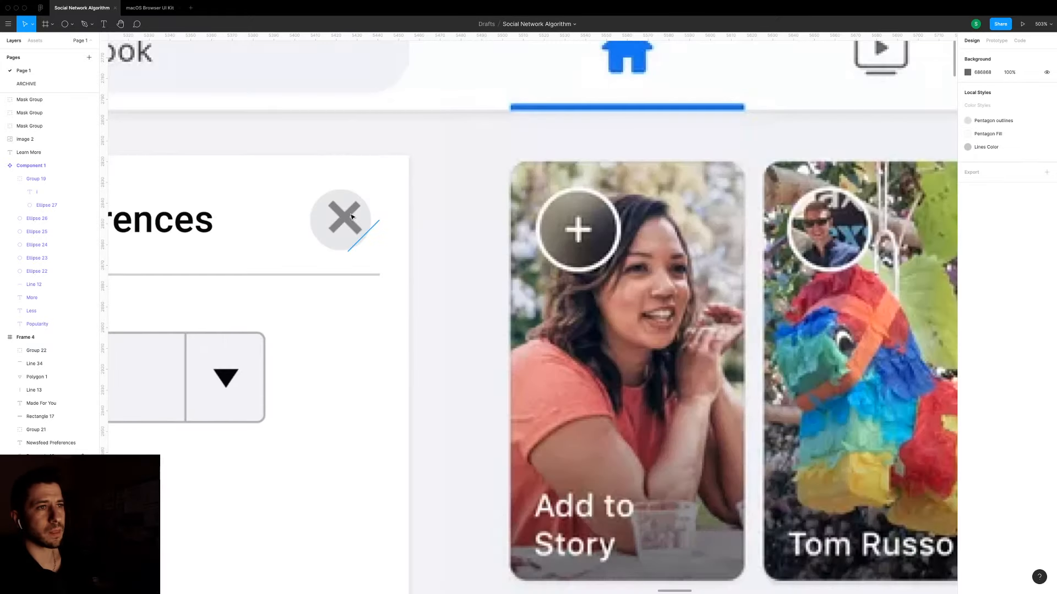
{"action": "double_click", "coordinate": [352, 215]}
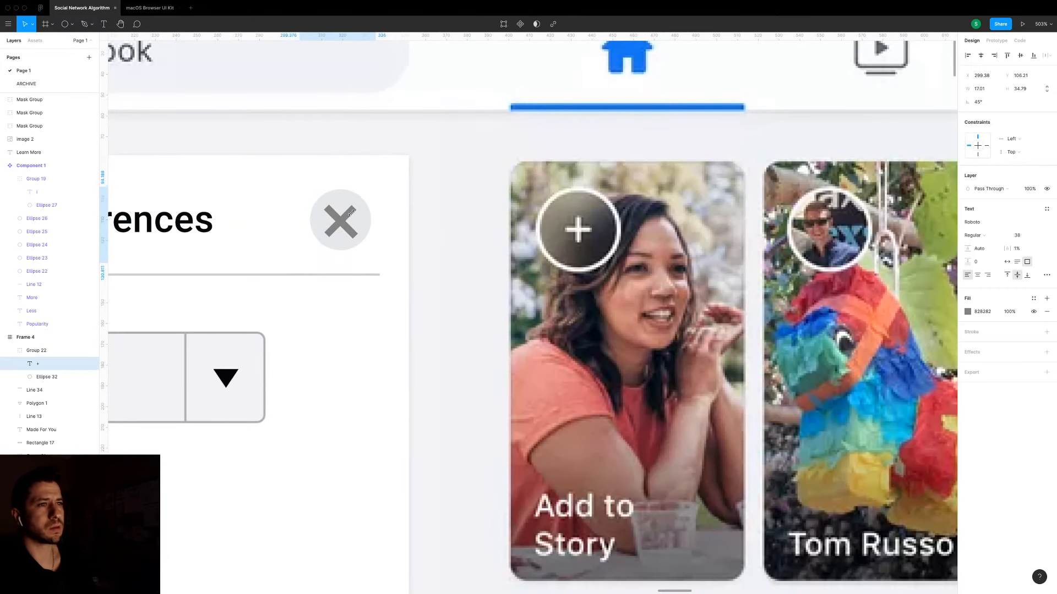
{"action": "left_click", "coordinate": [448, 189]}
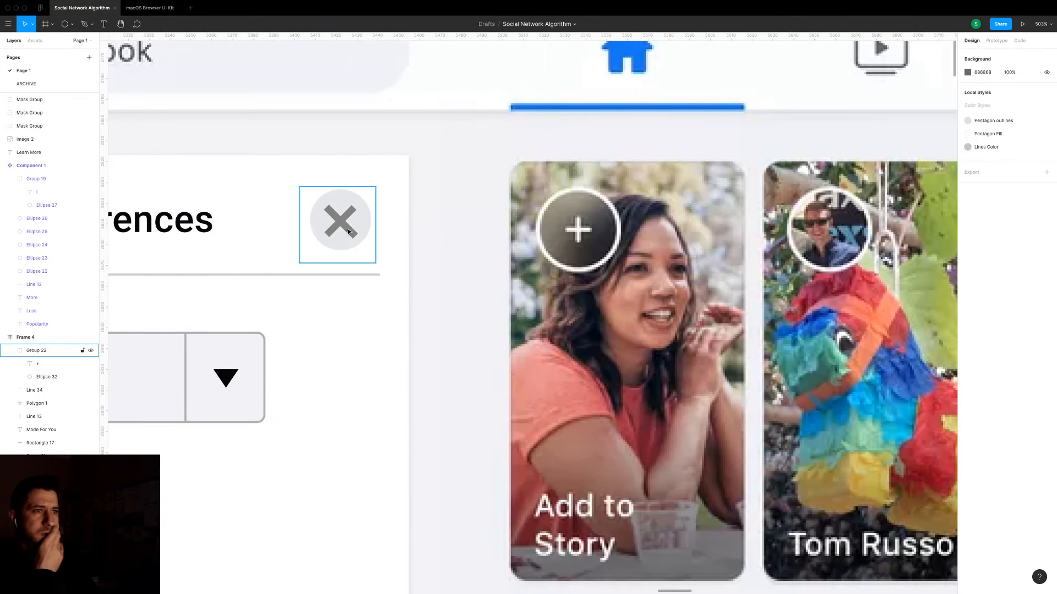
Move the Made For You dropdown and the radar chart down together, leaving room for a heading beneath the title's divider.
{"action": "scroll", "coordinate": [446, 234], "scroll_direction": "down", "scroll_amount": 5}
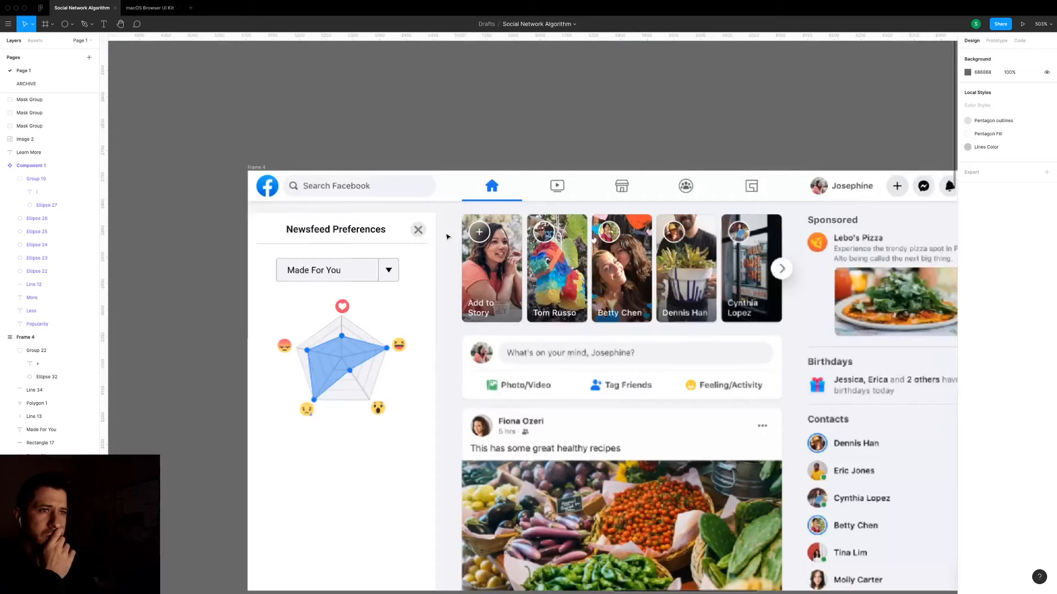
{"action": "scroll", "coordinate": [447, 236], "scroll_direction": "down", "scroll_amount": 1}
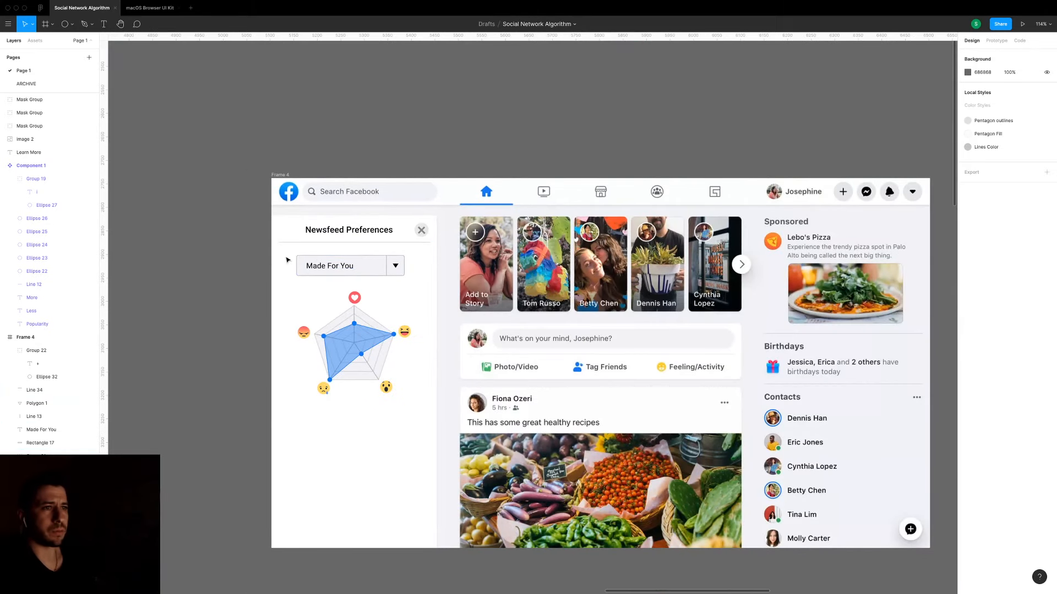
{"action": "left_click_drag", "start_coordinate": [268, 253], "coordinate": [420, 403]}
{"action": "left_click_drag", "start_coordinate": [384, 360], "coordinate": [385, 386]}
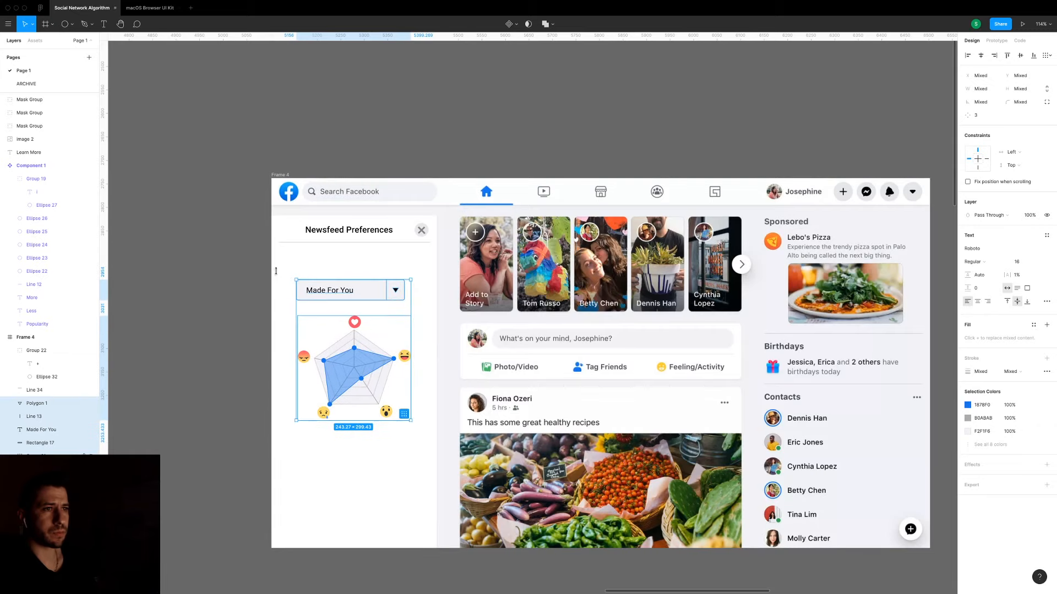
Duplicate the Newsfeed Preferences title into the space above the dropdown and change the copy's text to "Sentiment".
{"action": "left_click", "coordinate": [348, 230]}
{"action": "left_click_drag", "start_coordinate": [349, 253], "coordinate": [348, 264]}
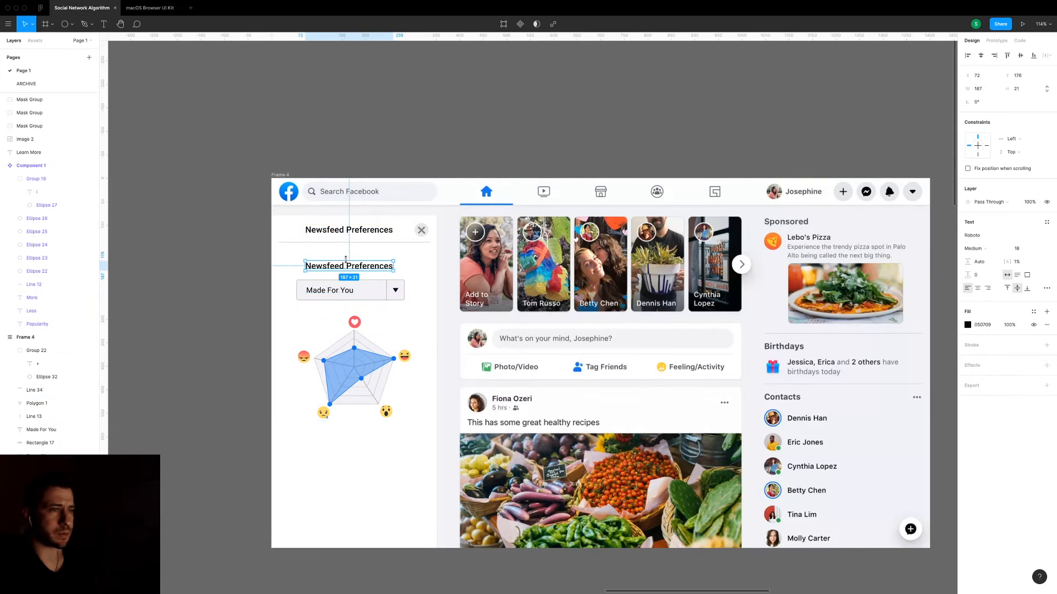
{"action": "double_click", "coordinate": [347, 263]}
{"action": "type", "text": "Sentiment"}
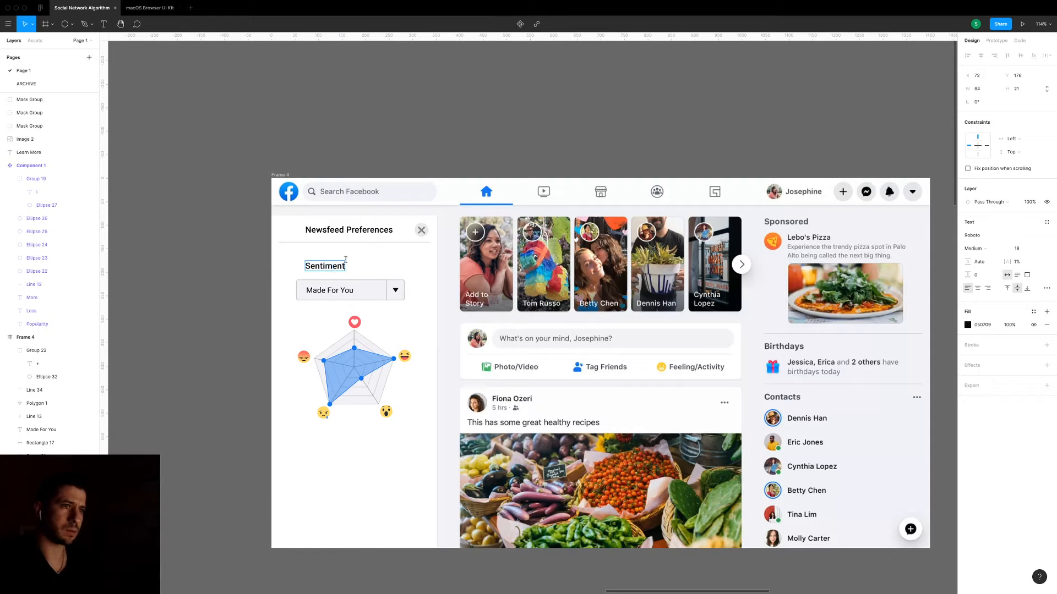
Align the Sentiment heading with the dropdown's left edge at X 52 and nudge it slightly down toward the dropdown.
{"action": "key", "text": "Escape"}
{"action": "key", "text": "shift+Left"}
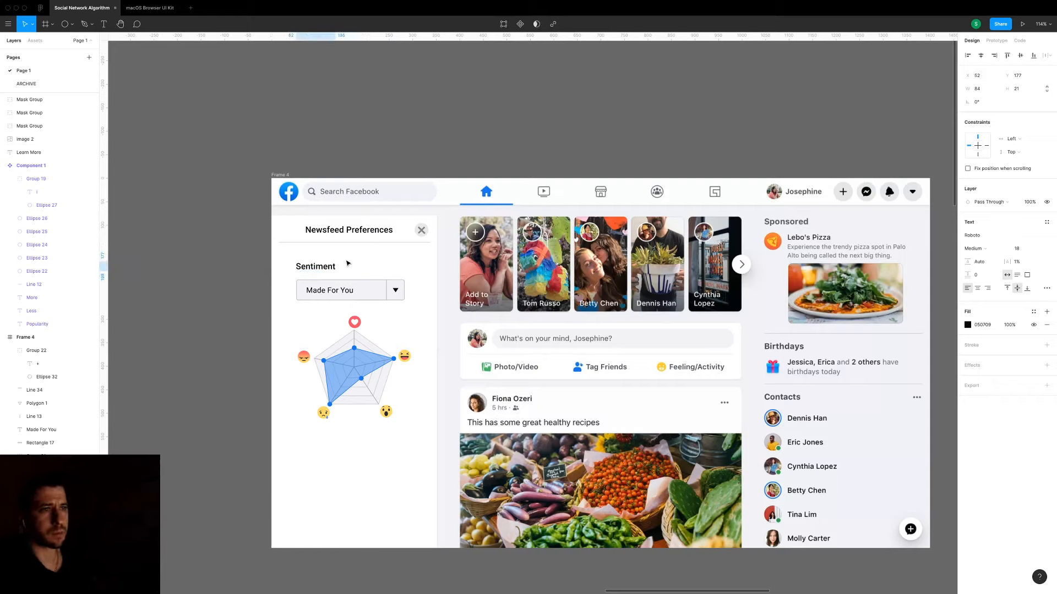
{"action": "key", "text": "shift+Left"}
{"action": "key", "text": "Down"}
{"action": "key", "text": "Down"}
{"action": "key", "text": "Down"}
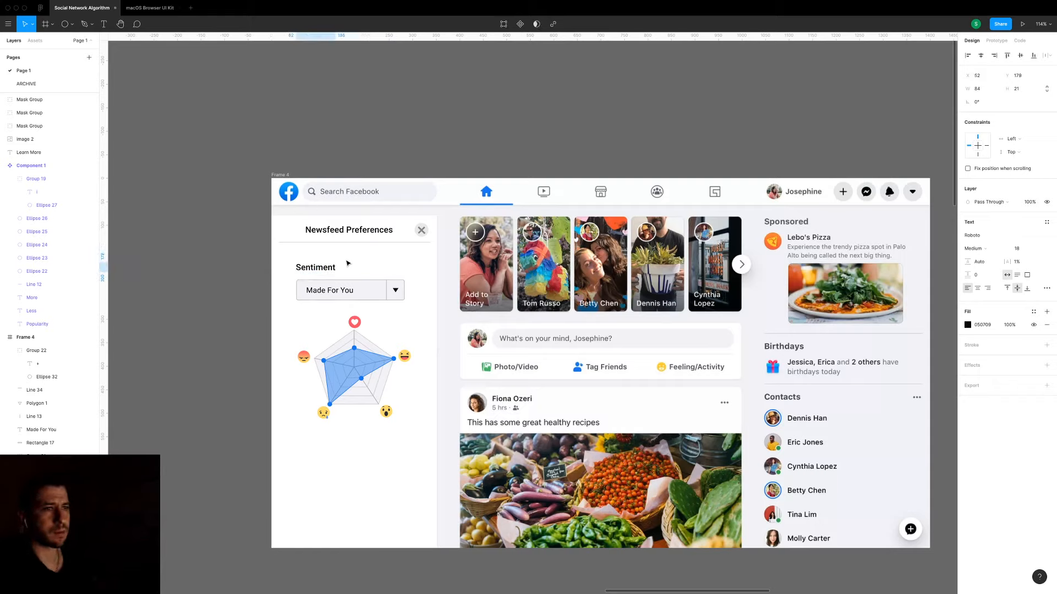
{"action": "key", "text": "Escape"}
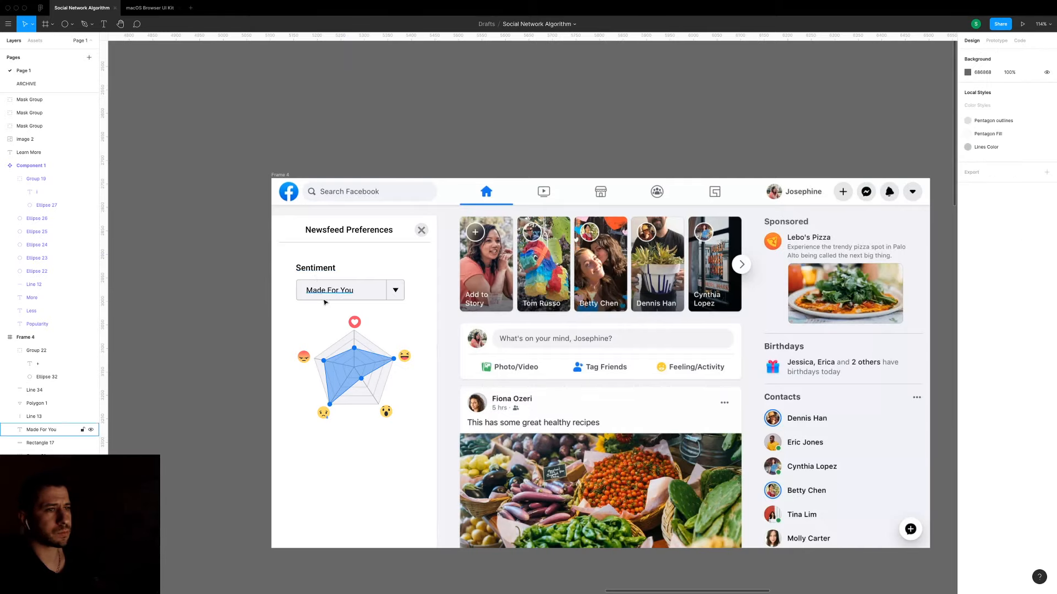
Scale the sentiment radar chart on Frame 4 down to about 214 × 198 and move it up closer to the dropdown.
{"action": "left_click", "coordinate": [357, 374]}
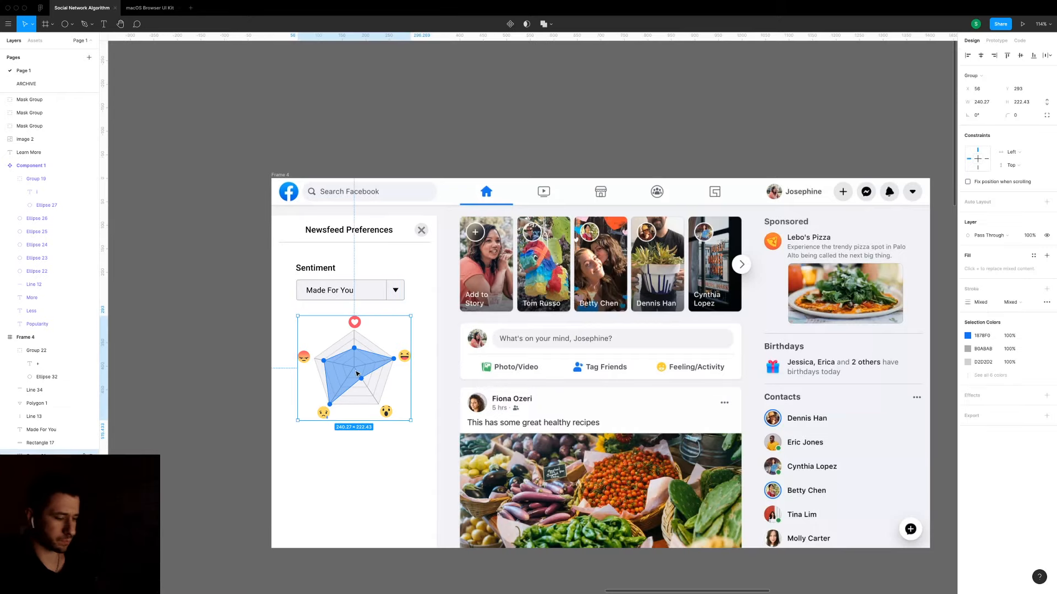
{"action": "key", "text": "k"}
{"action": "mouse_move", "coordinate": [412, 425]}
{"action": "left_mouse_down"}
{"action": "mouse_move", "coordinate": [392, 416]}
{"action": "mouse_move", "coordinate": [404, 413]}
{"action": "left_mouse_up"}
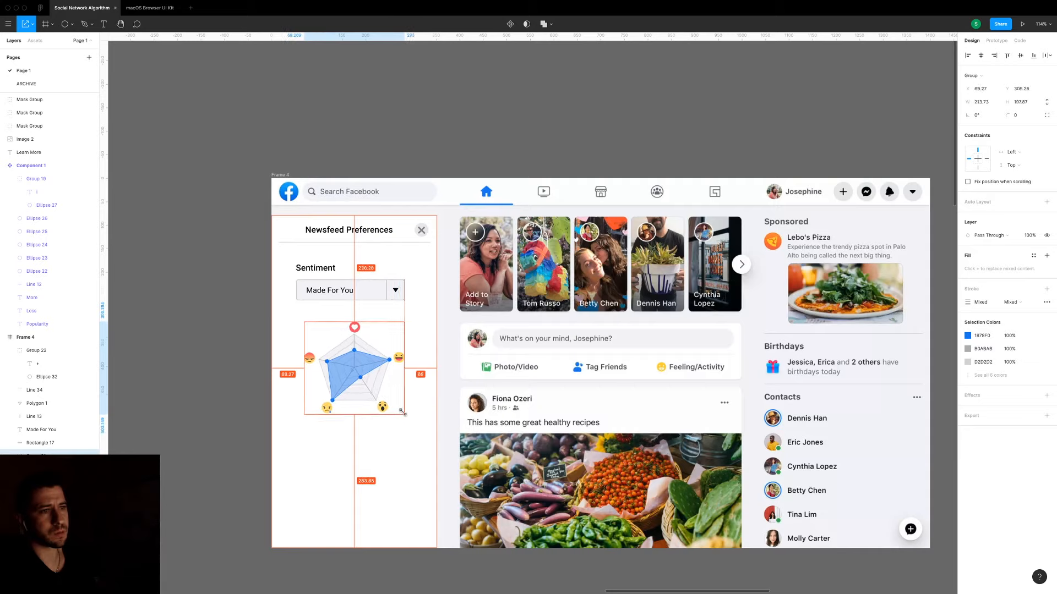
{"action": "left_click_drag", "start_coordinate": [355, 382], "coordinate": [355, 373]}
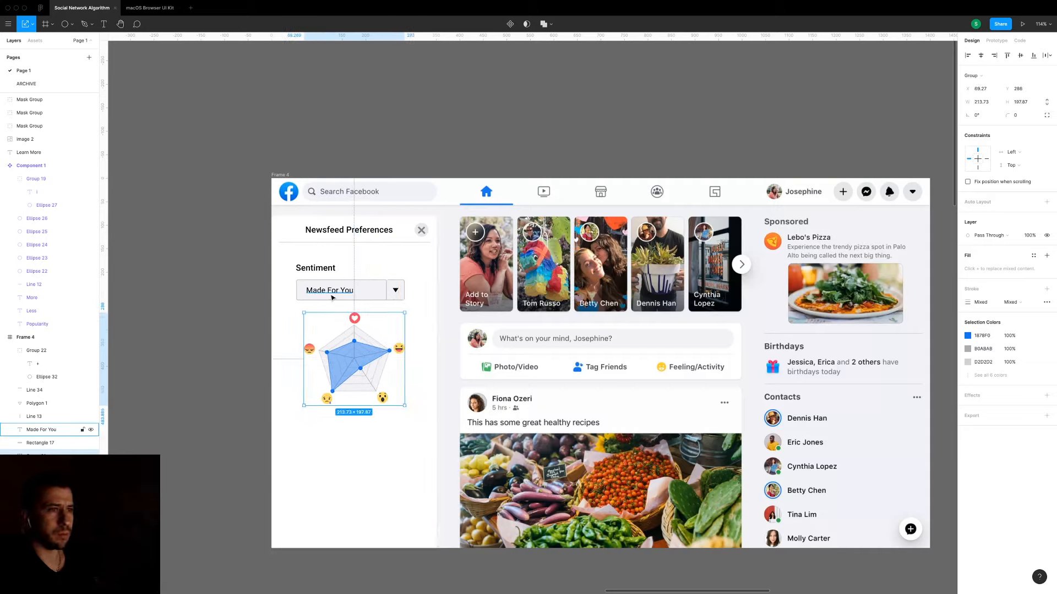
{"action": "left_click", "coordinate": [365, 297]}
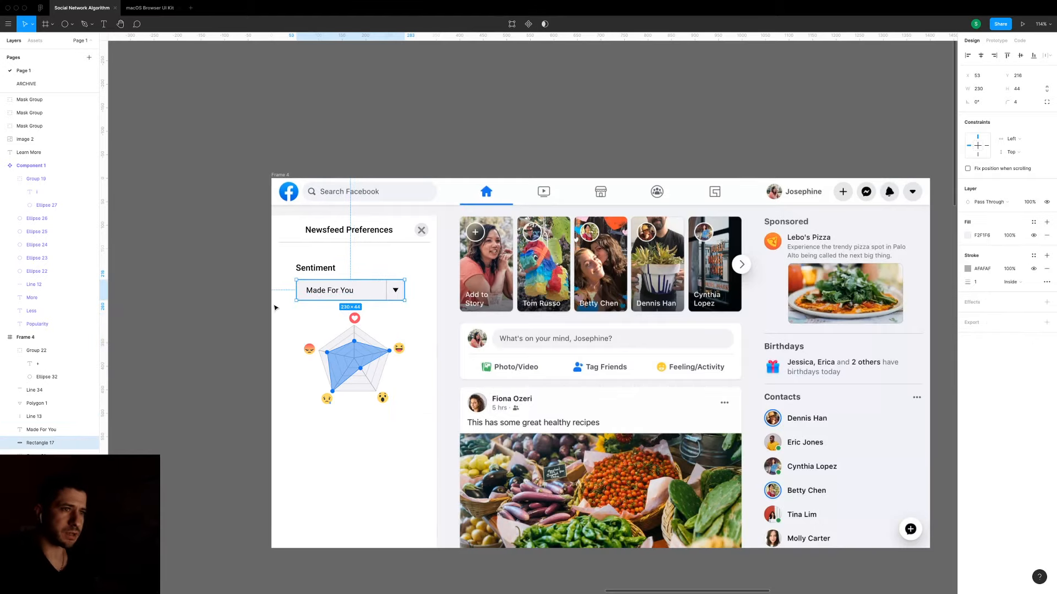
{"action": "left_click", "coordinate": [252, 305]}
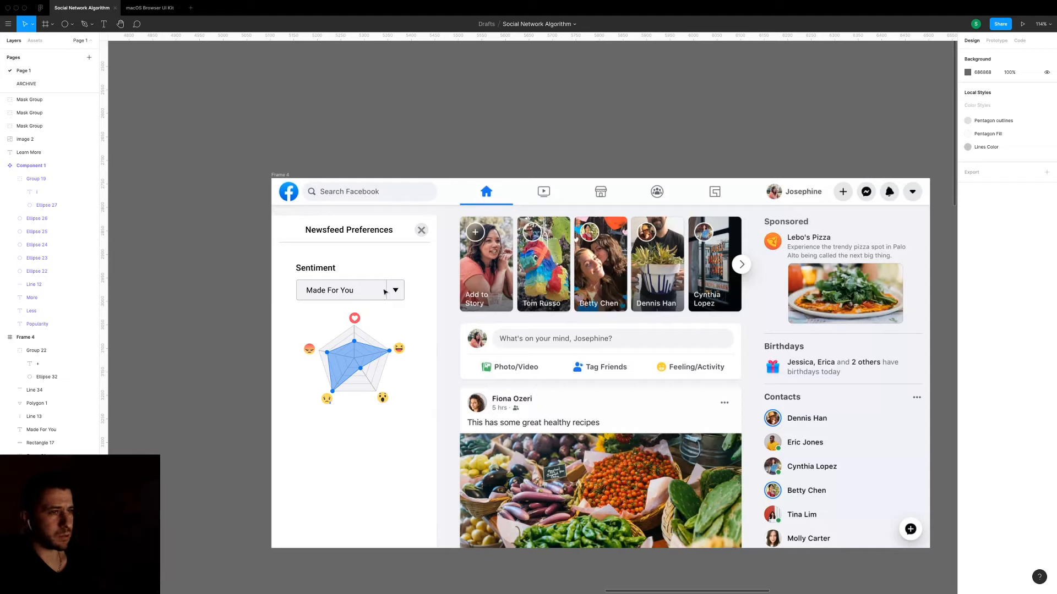
Place Frame 2 beside Frame 4 in the same row, and move both frames up, away from Frame 1.
{"action": "left_click", "coordinate": [320, 298]}
{"action": "scroll", "coordinate": [388, 327], "scroll_direction": "down", "scroll_amount": 2}
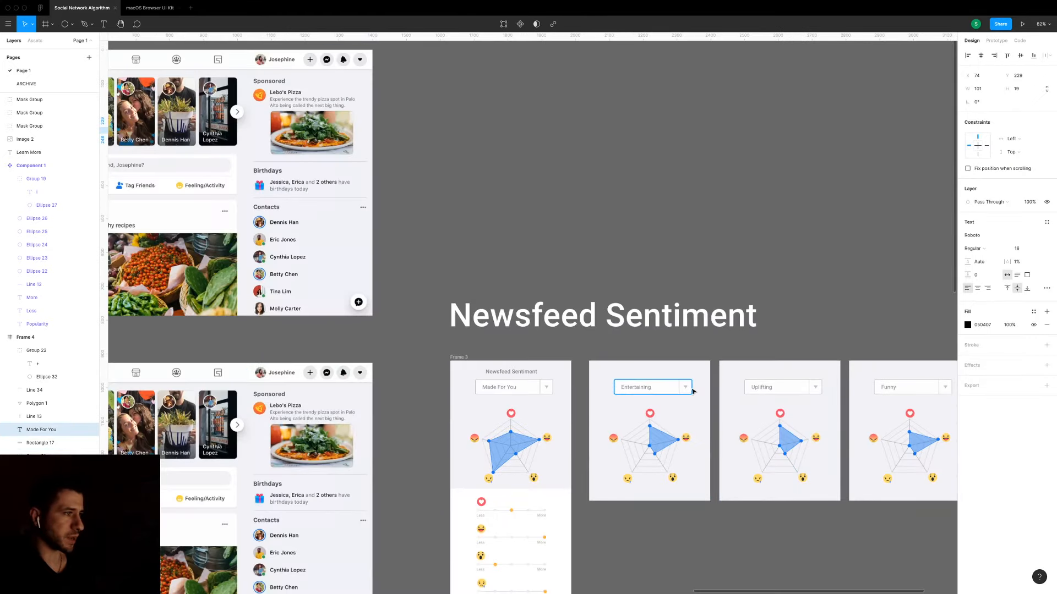
{"action": "left_click_drag", "start_coordinate": [738, 387], "coordinate": [843, 377]}
{"action": "scroll", "coordinate": [476, 347], "scroll_direction": "down", "scroll_amount": 3}
{"action": "left_click", "coordinate": [421, 275]}
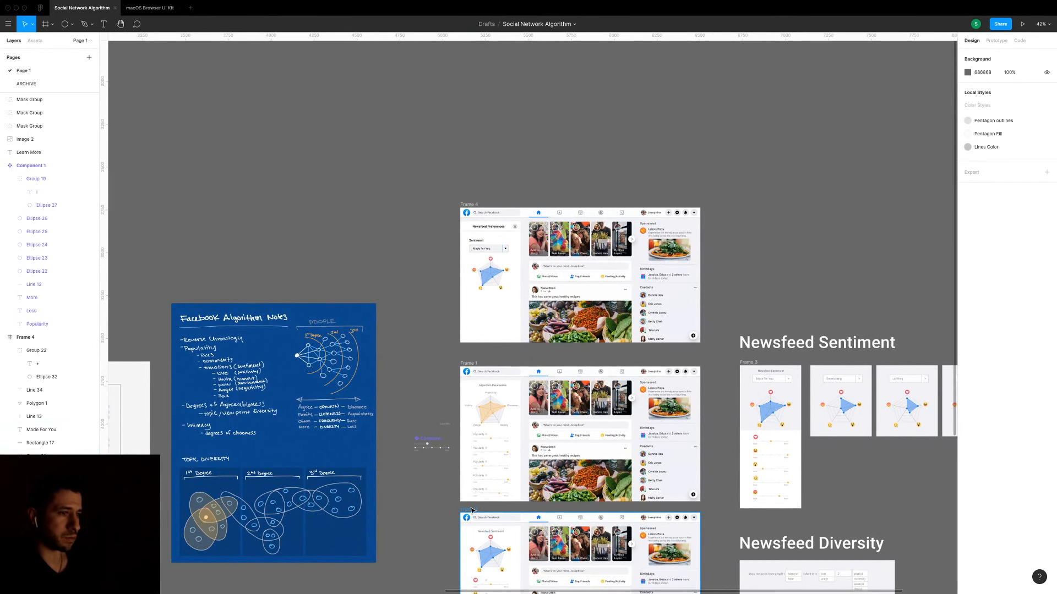
{"action": "left_click_drag", "start_coordinate": [470, 511], "coordinate": [732, 205]}
{"action": "left_click", "coordinate": [466, 207], "text": "shift"}
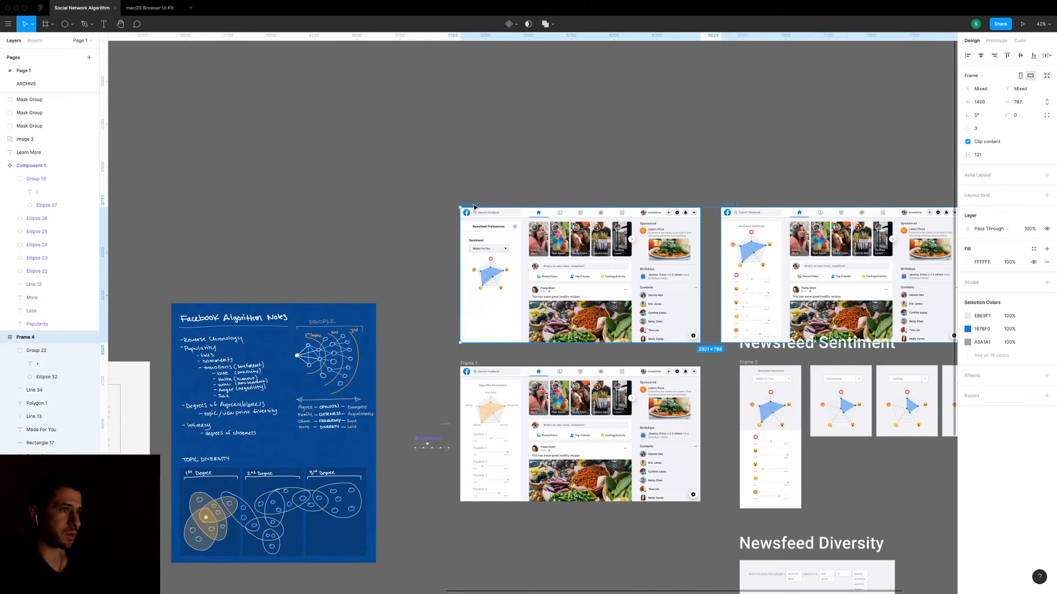
{"action": "left_click_drag", "start_coordinate": [466, 207], "coordinate": [467, 142]}
Move Frame 2 closer to Frame 4 to narrow the gap, placing it at X 6516.
{"action": "left_click", "coordinate": [712, 309]}
{"action": "left_click_drag", "start_coordinate": [712, 309], "coordinate": [555, 366]}
{"action": "scroll", "coordinate": [568, 349], "scroll_direction": "up", "scroll_amount": 2}
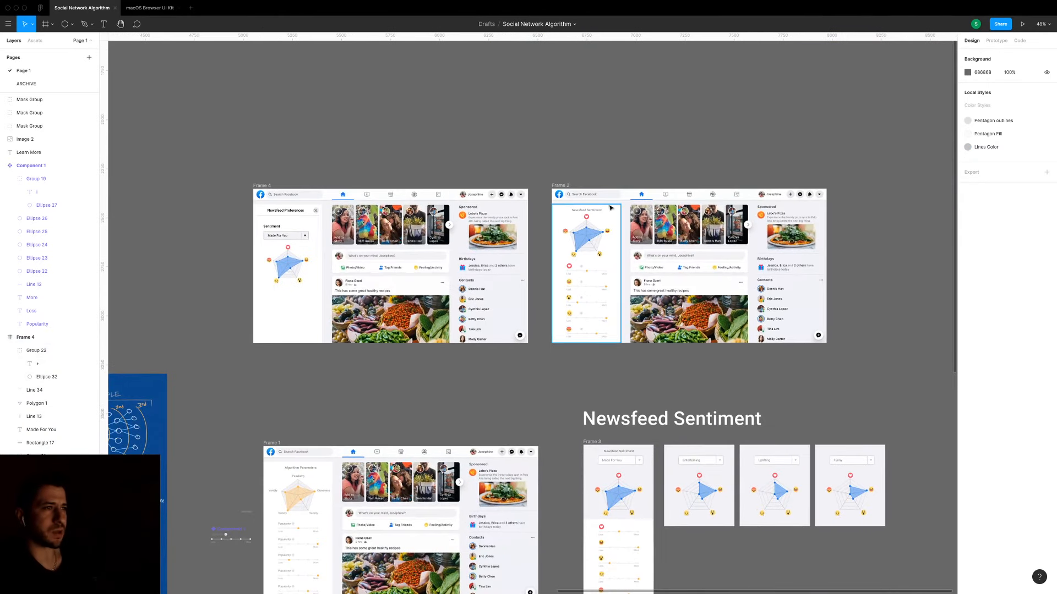
{"action": "left_click_drag", "start_coordinate": [564, 189], "coordinate": [554, 186]}
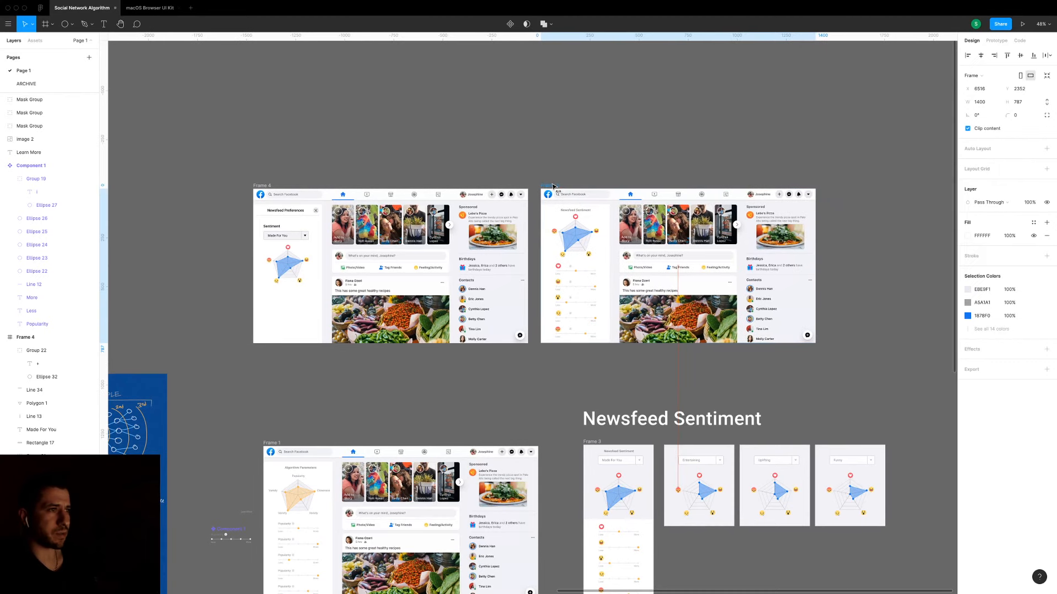
Copy Frame 4's round close button into Frame 2 beside the Newsfeed Sentiment heading and delete the X from the copy.
{"action": "scroll", "coordinate": [559, 236], "scroll_direction": "up", "scroll_amount": 2}
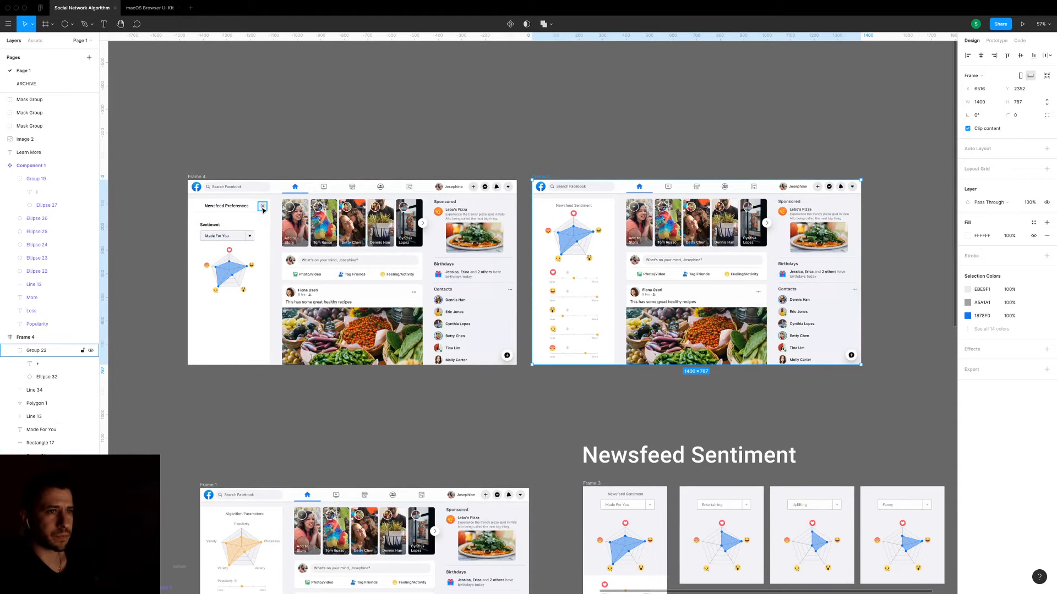
{"action": "left_click_drag", "start_coordinate": [263, 210], "coordinate": [542, 214]}
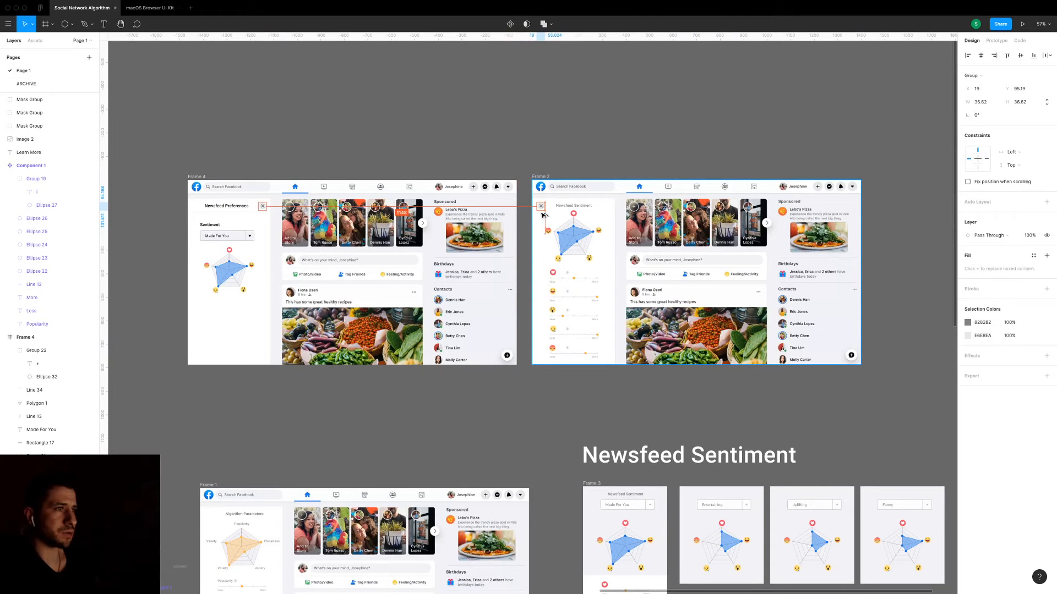
{"action": "scroll", "coordinate": [542, 214], "scroll_direction": "up", "scroll_amount": 5}
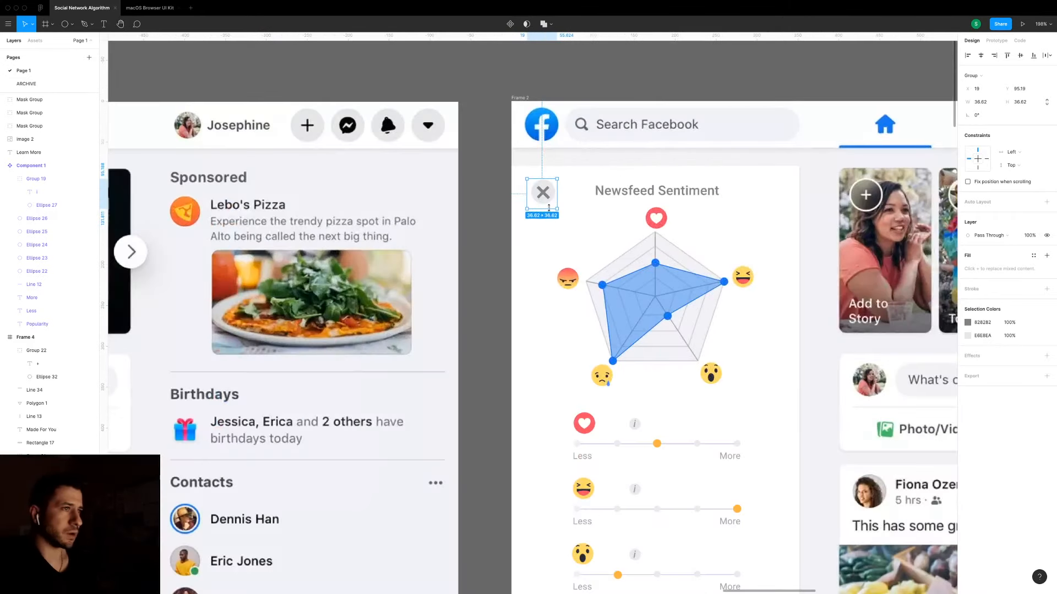
{"action": "double_click", "coordinate": [544, 192]}
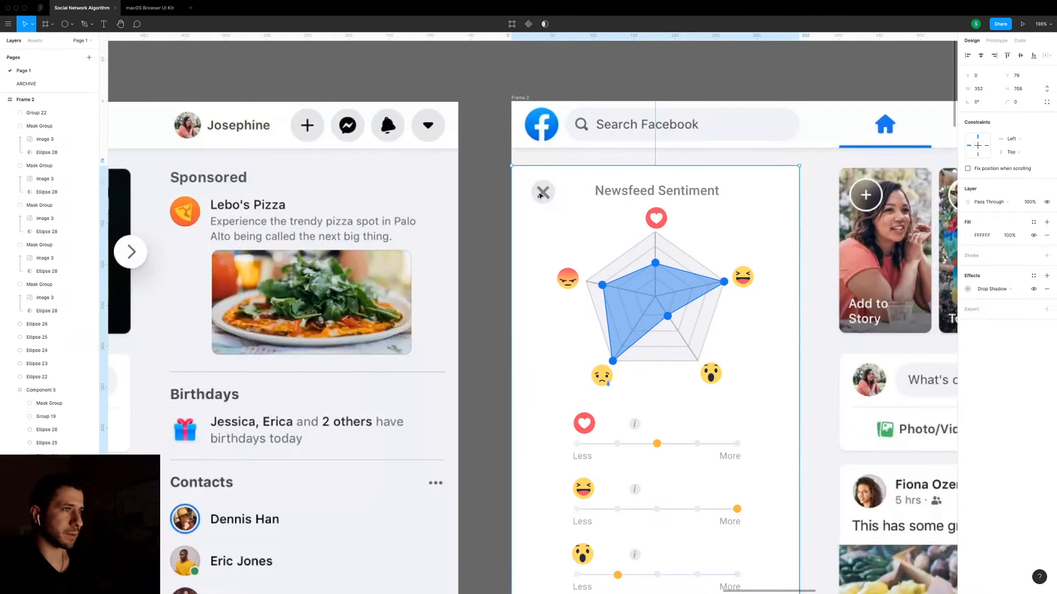
{"action": "key", "text": "Delete"}
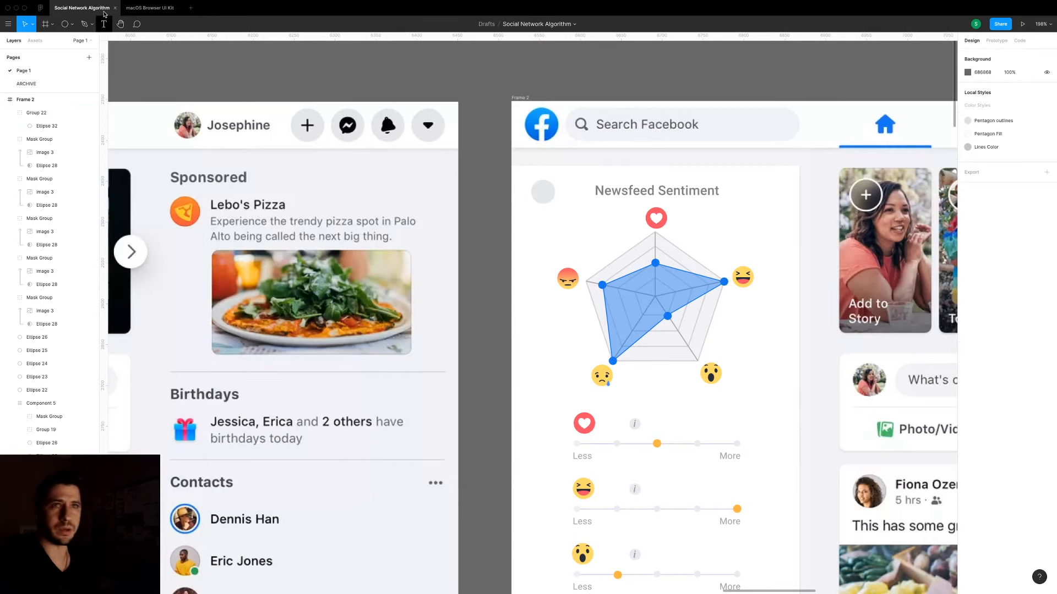
Add a triangle on the empty grey circle in Frame 2, sized 18 × 18 and rotated 90° as a back arrow.
{"action": "left_click", "coordinate": [70, 24]}
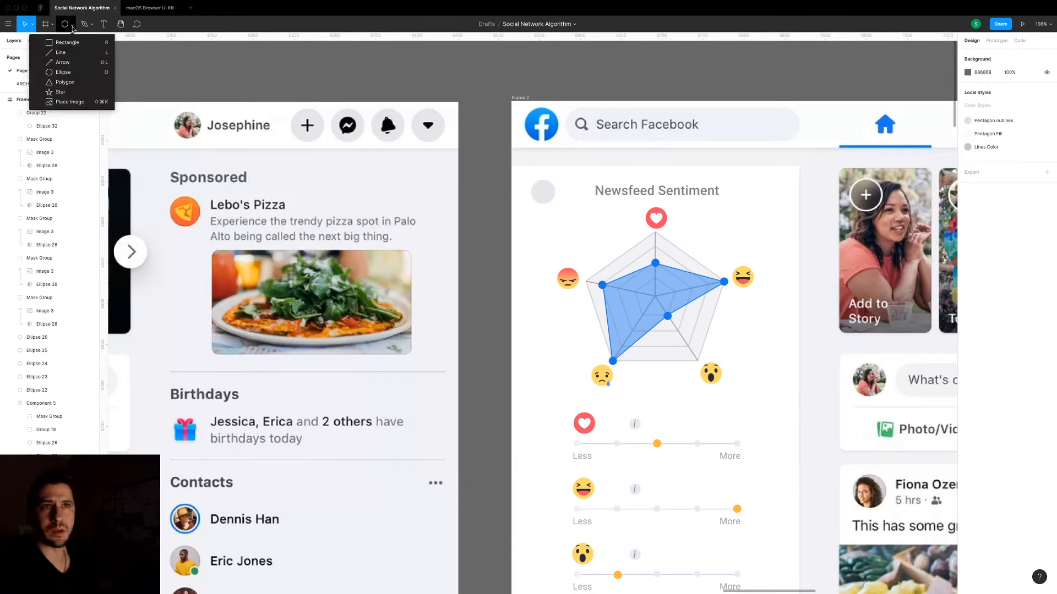
{"action": "left_click", "coordinate": [65, 82]}
{"action": "left_click", "coordinate": [545, 191]}
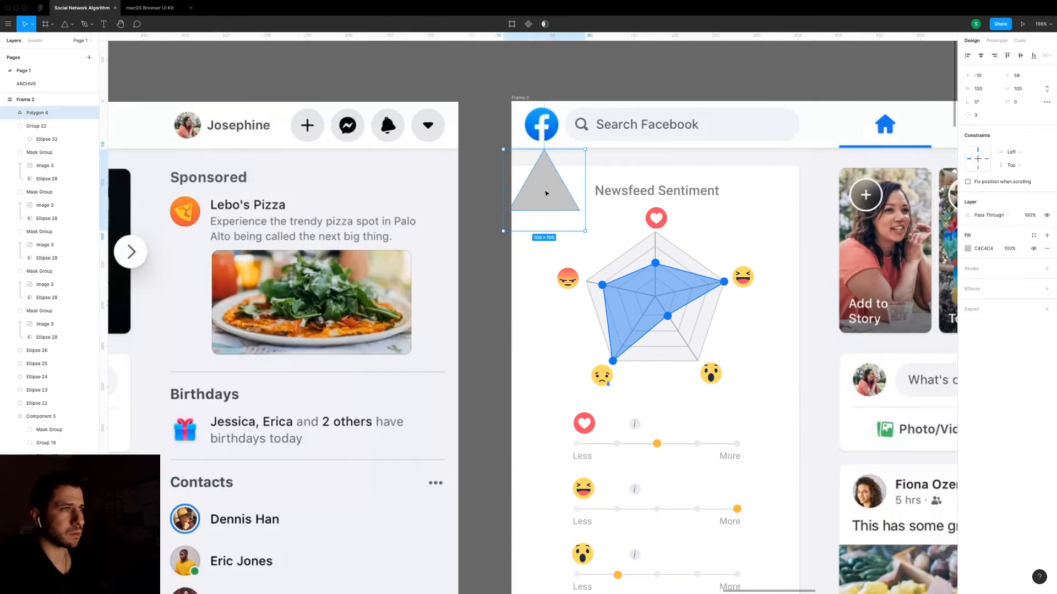
{"action": "left_click_drag", "start_coordinate": [585, 149], "coordinate": [520, 173]}
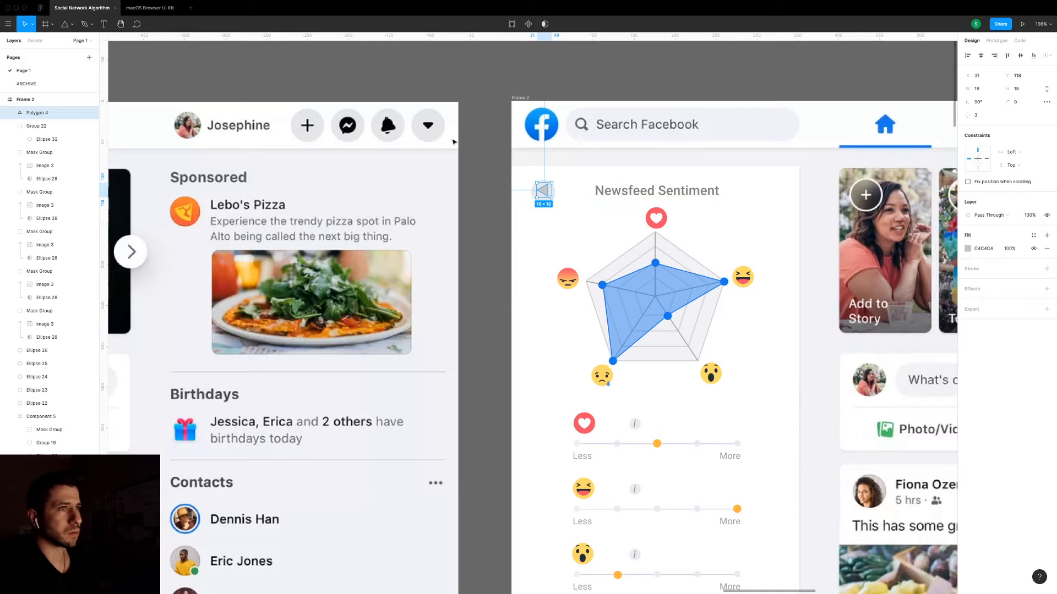
Give the back arrow the near-black fill 030507, size it to 18 × 14 and centre it on its grey circle.
{"action": "key", "text": "ctrl+alt+v"}
{"action": "scroll", "coordinate": [524, 195], "scroll_direction": "up", "scroll_amount": 5}
{"action": "left_click_drag", "start_coordinate": [601, 185], "coordinate": [585, 198]}
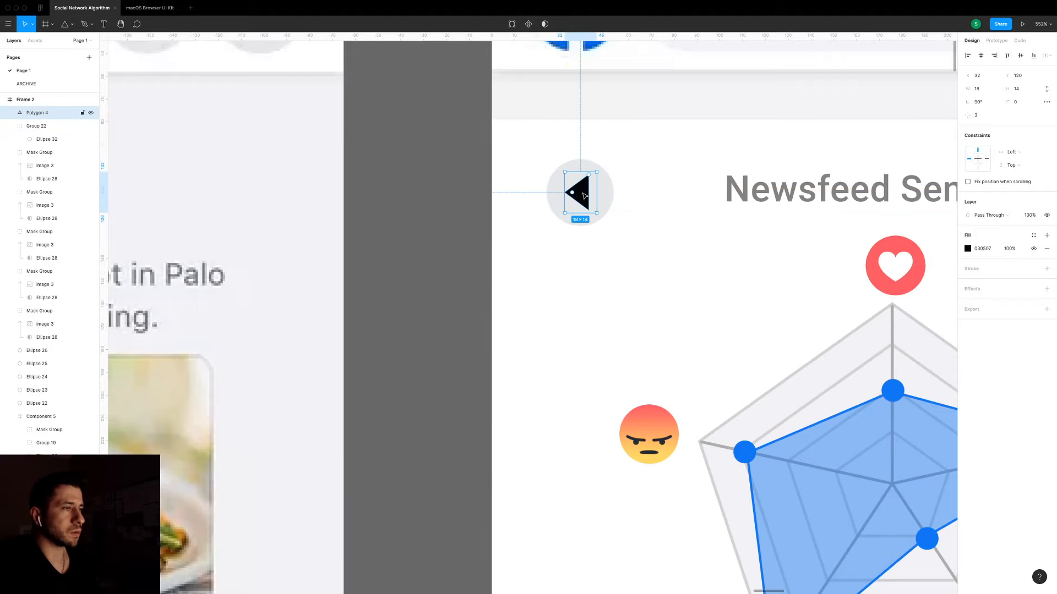
{"action": "scroll", "coordinate": [582, 194], "scroll_direction": "down", "scroll_amount": 5}
{"action": "left_click", "coordinate": [538, 200]}
{"action": "scroll", "coordinate": [545, 197], "scroll_direction": "down", "scroll_amount": 3}
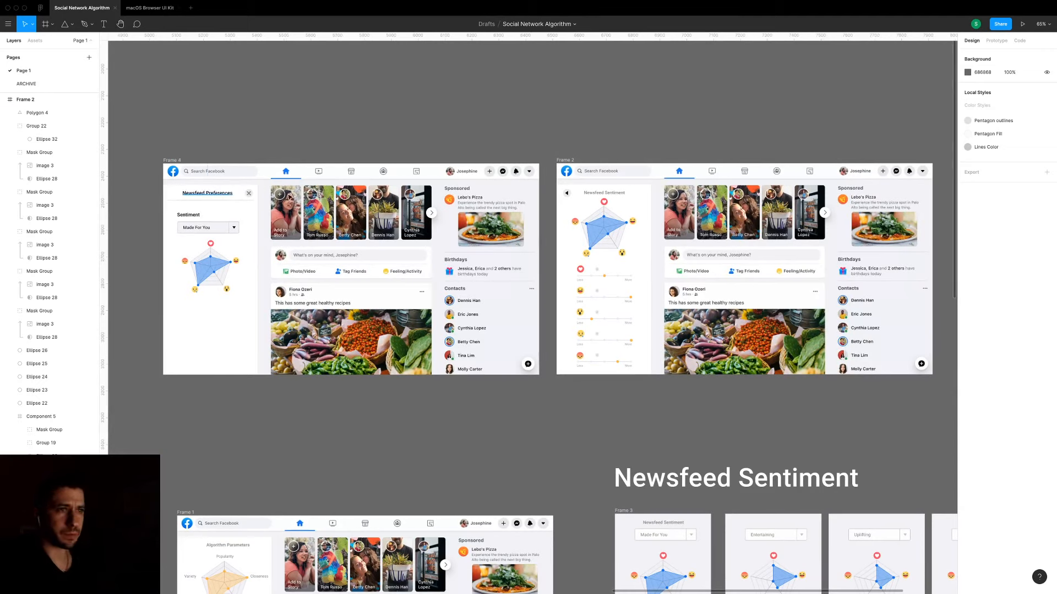
Recolour the Newsfeed Preferences heading and the Sentiment label on Frame 4 to grey 7D7D7D, matching Frame 2's heading.
{"action": "left_click", "coordinate": [207, 192]}
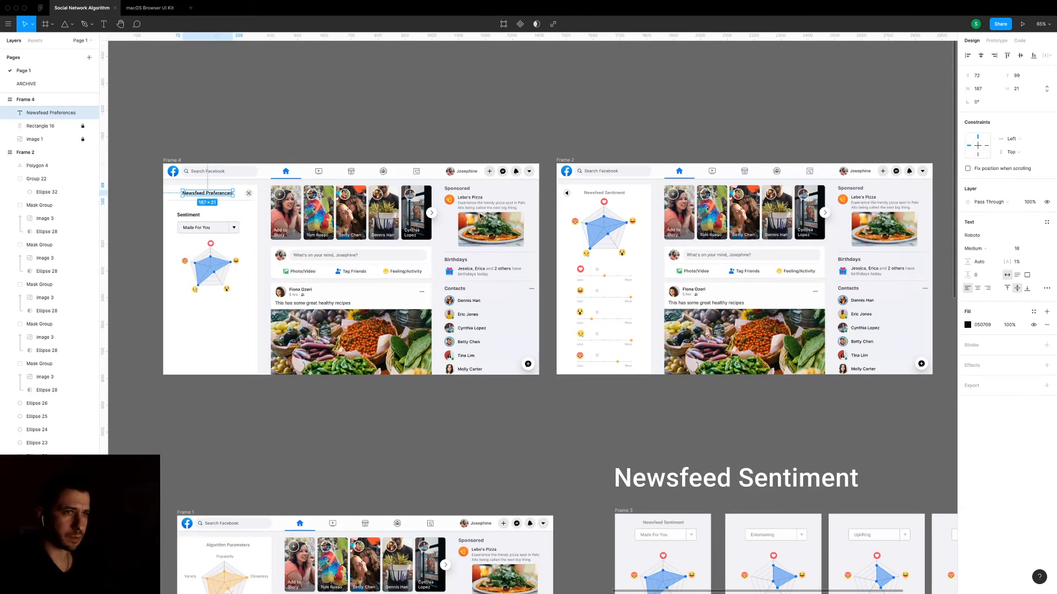
{"action": "left_click", "coordinate": [967, 325]}
{"action": "left_click_drag", "start_coordinate": [868, 401], "coordinate": [827, 393]}
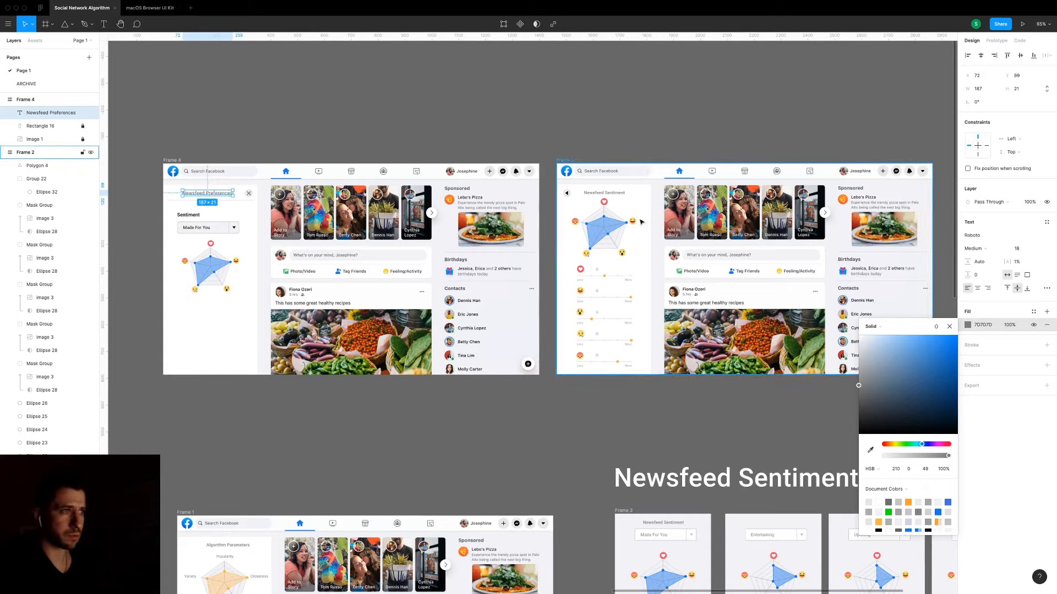
{"action": "left_click", "coordinate": [615, 195]}
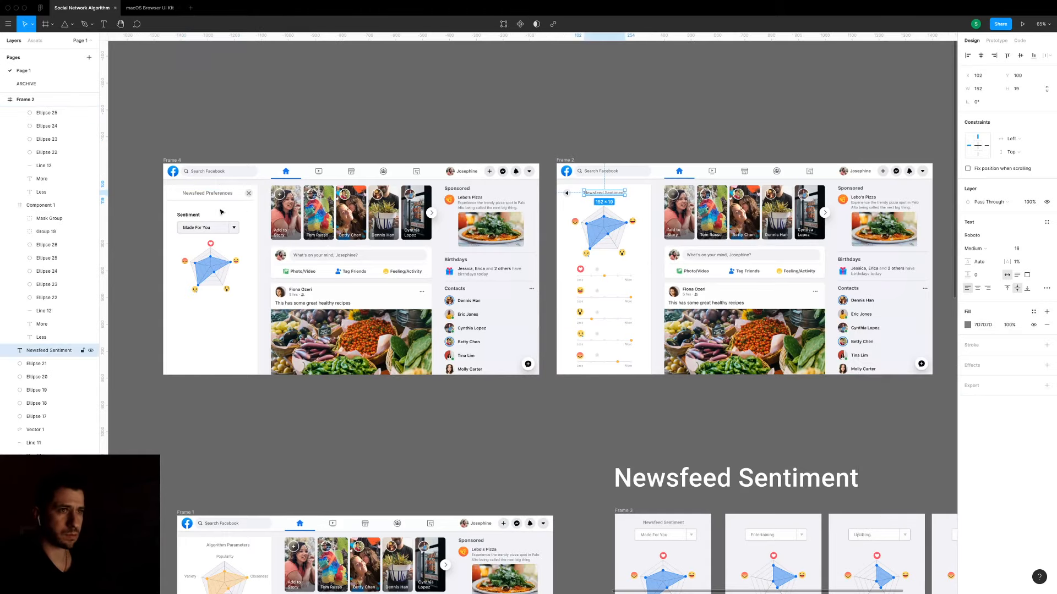
{"action": "left_click", "coordinate": [191, 219]}
{"action": "left_click", "coordinate": [214, 145]}
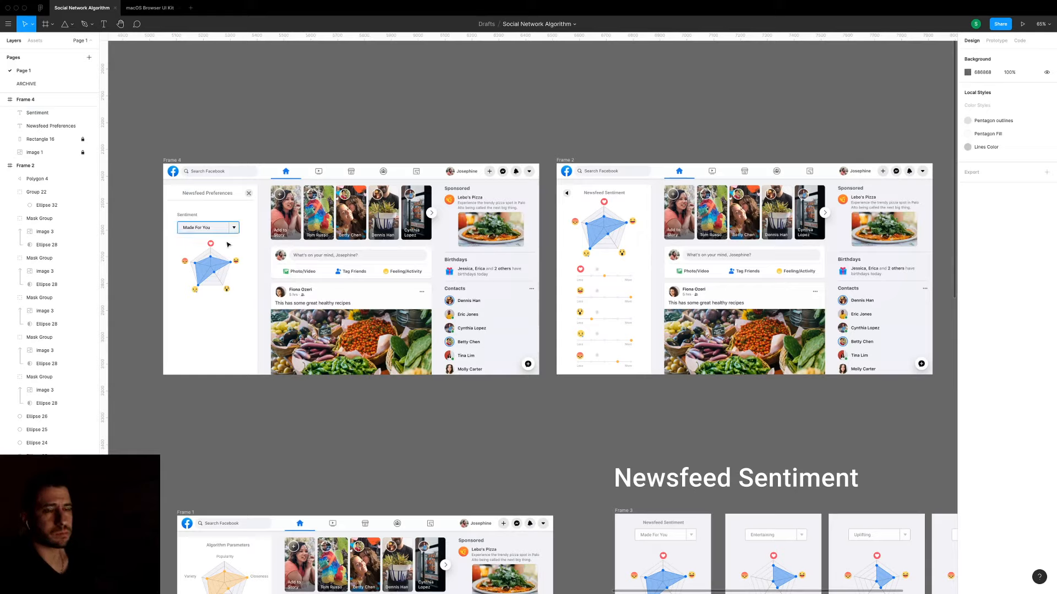
Move the Newsfeed Preferences heading left to X 50 so it roughly lines up with the Sentiment label.
{"action": "left_click", "coordinate": [186, 216]}
{"action": "left_click", "coordinate": [220, 194]}
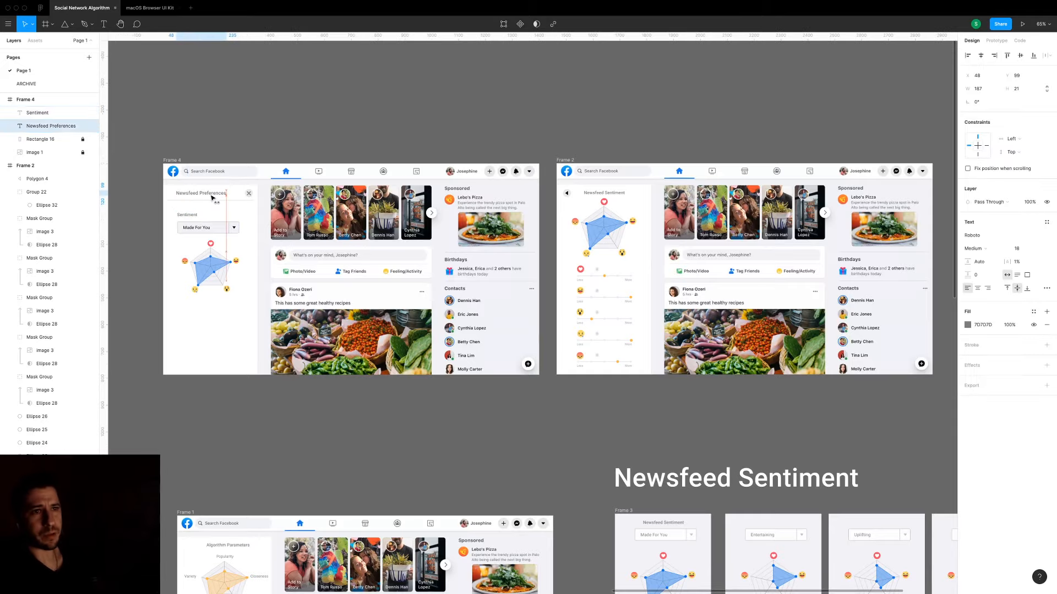
{"action": "scroll", "coordinate": [212, 196], "scroll_direction": "up", "scroll_amount": 5}
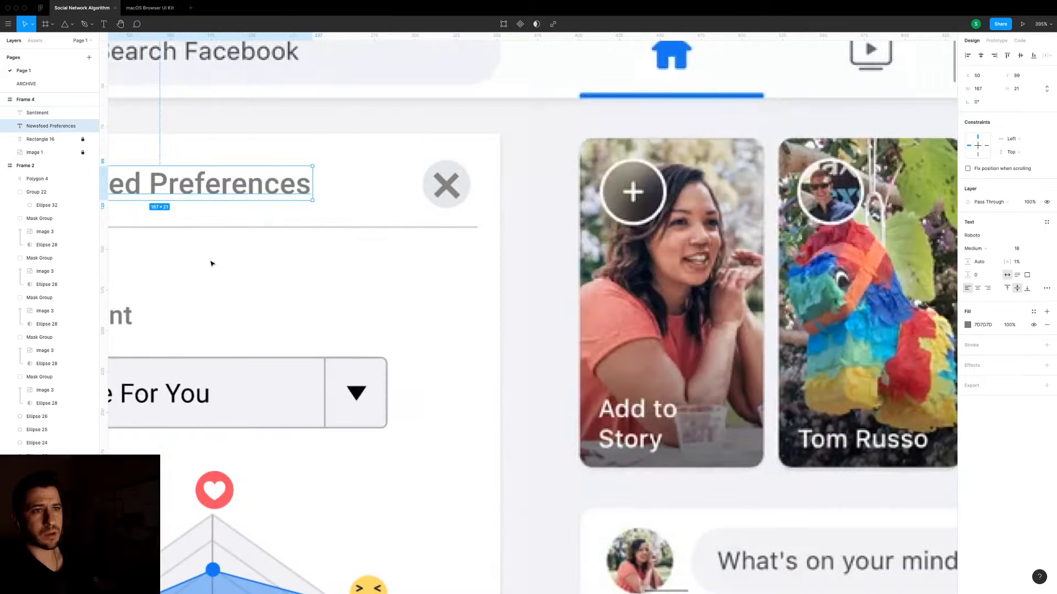
{"action": "scroll", "coordinate": [213, 263], "scroll_direction": "down", "scroll_amount": 4}
{"action": "left_click_drag", "start_coordinate": [230, 274], "coordinate": [273, 269]}
{"action": "left_click", "coordinate": [163, 261]}
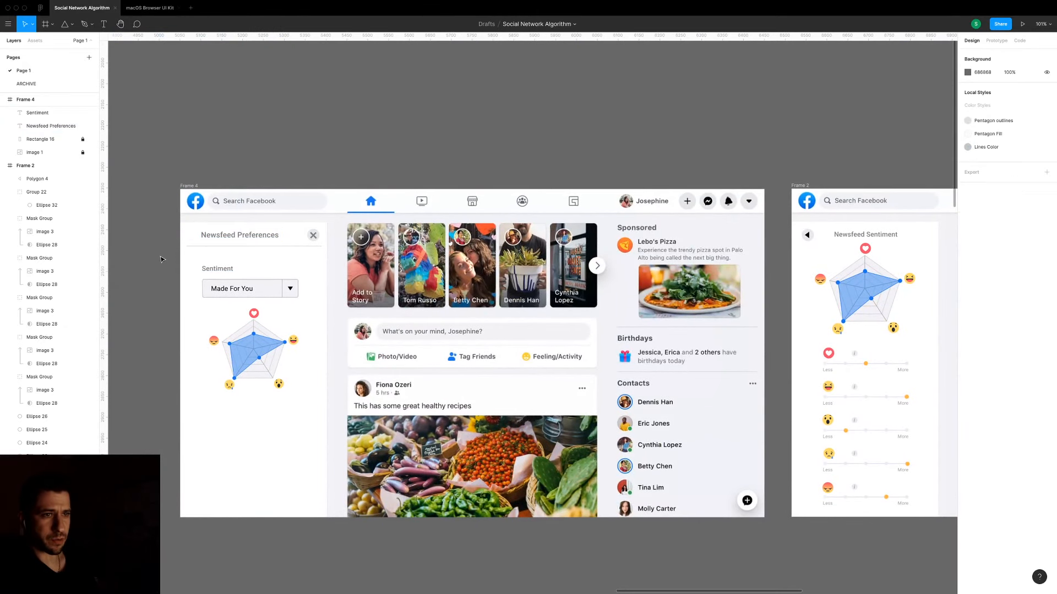
Move the Sentiment label, its dropdown and the radar chart together slightly up towards the heading's divider.
{"action": "left_click_drag", "start_coordinate": [306, 396], "coordinate": [319, 406]}
{"action": "left_click_drag", "start_coordinate": [255, 347], "coordinate": [255, 340]}
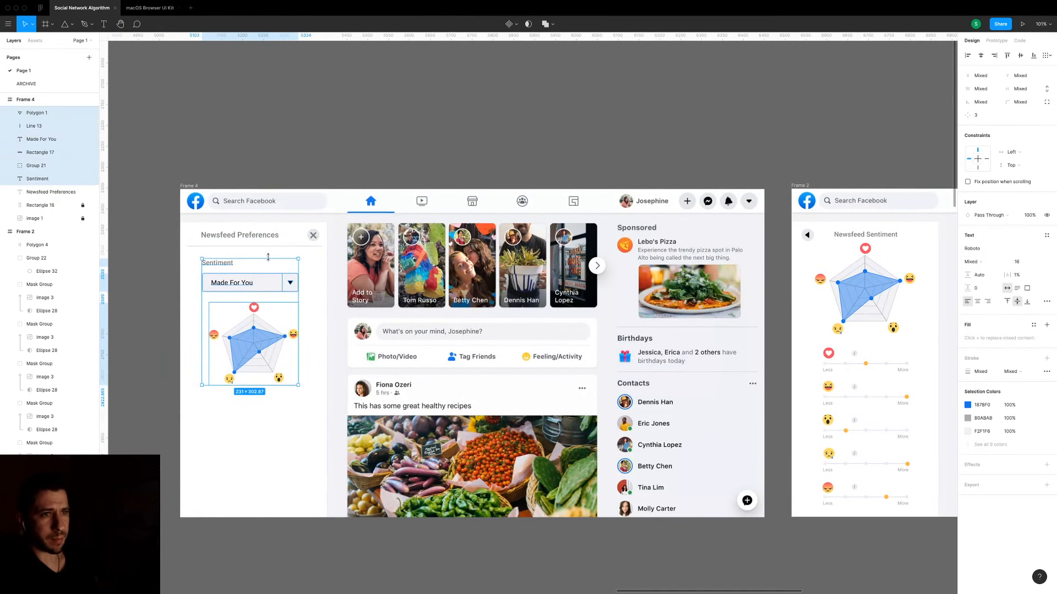
{"action": "left_click", "coordinate": [216, 263]}
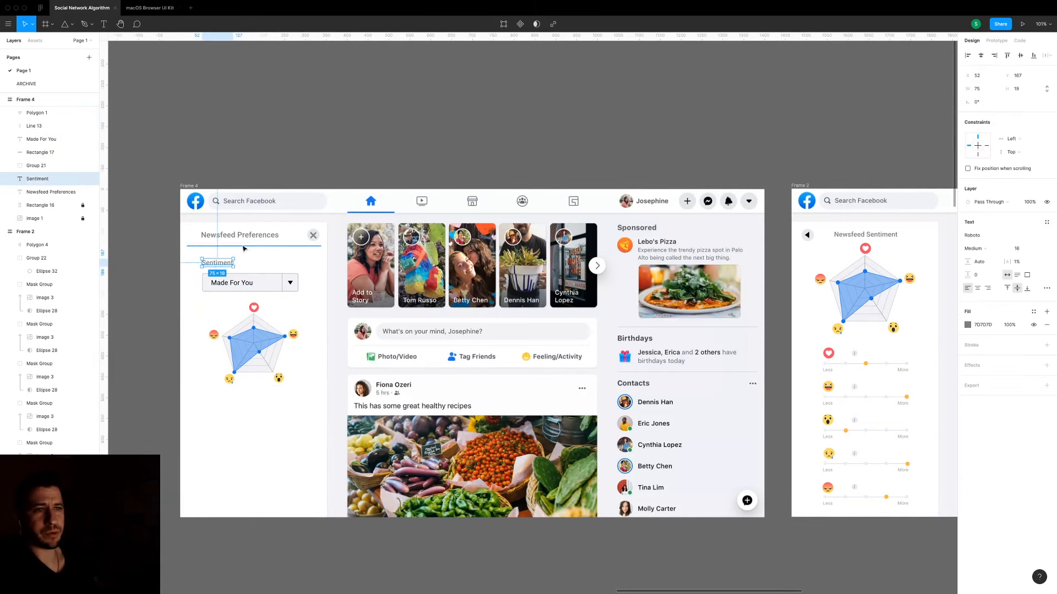
Duplicate the heading's divider below the radar chart at Y 503 and copy the Sentiment label and dropdown beneath it.
{"action": "left_click_drag", "start_coordinate": [245, 248], "coordinate": [244, 401]}
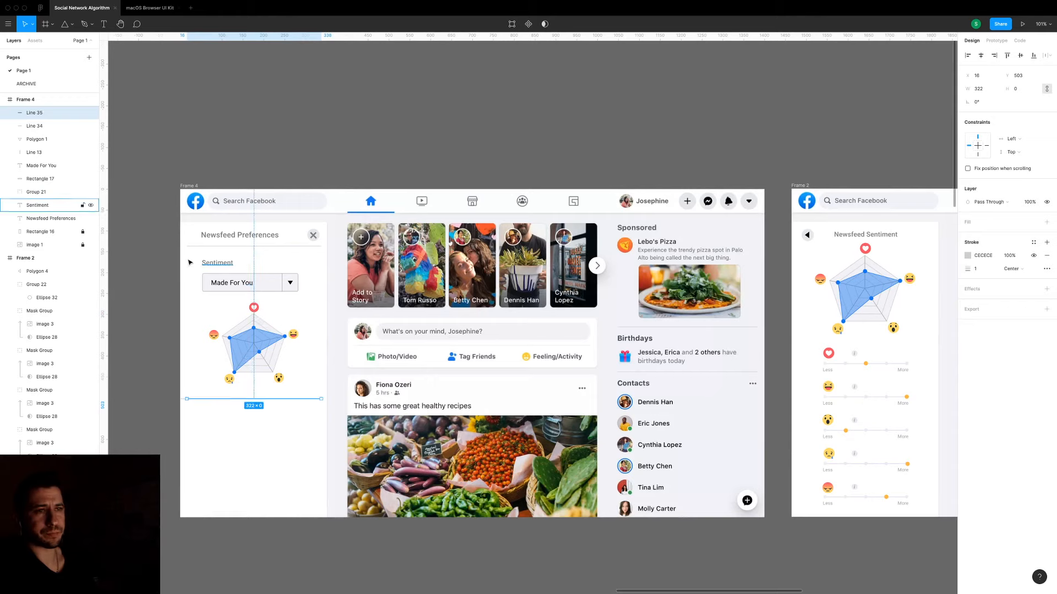
{"action": "left_click_drag", "start_coordinate": [182, 258], "coordinate": [274, 432]}
{"action": "left_click_drag", "start_coordinate": [330, 305], "coordinate": [328, 193]}
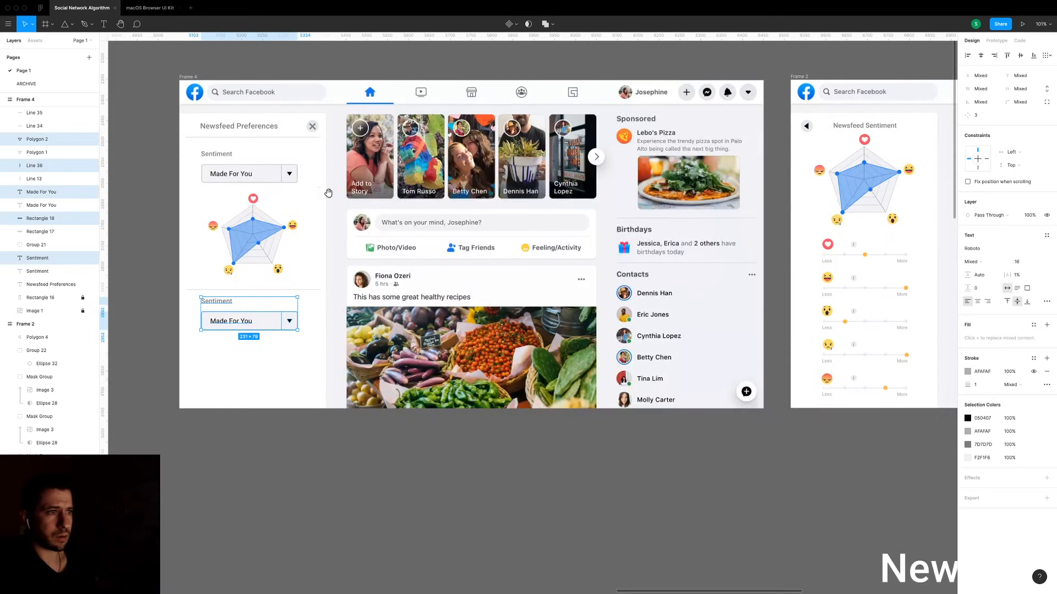
{"action": "scroll", "coordinate": [359, 260], "scroll_direction": "down", "scroll_amount": 3, "text": "ctrl"}
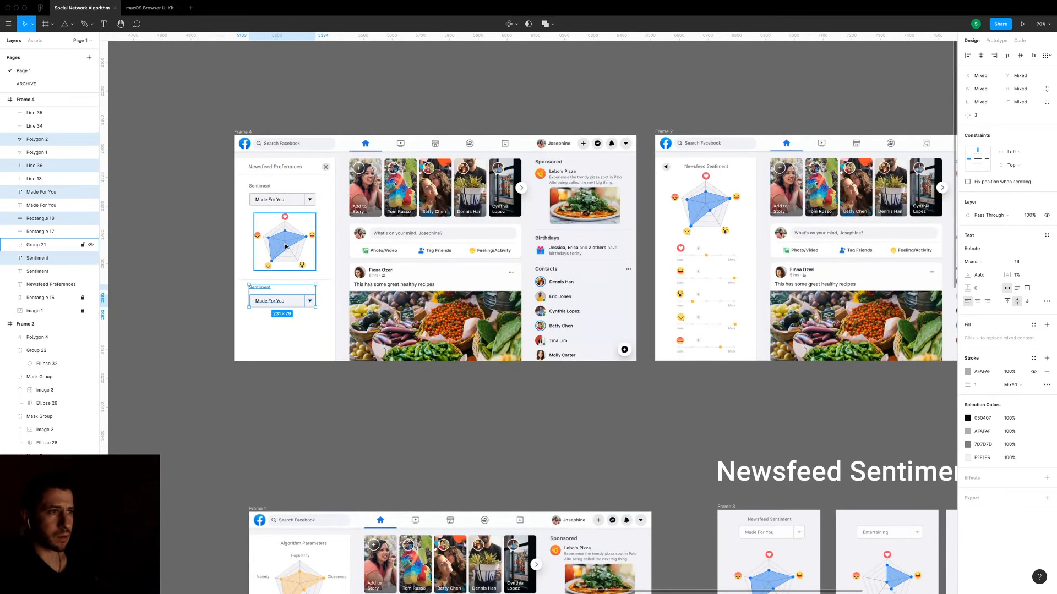
{"action": "left_click", "coordinate": [460, 282]}
Extend Frame 4 downward to a height of 903.
{"action": "left_click", "coordinate": [249, 132]}
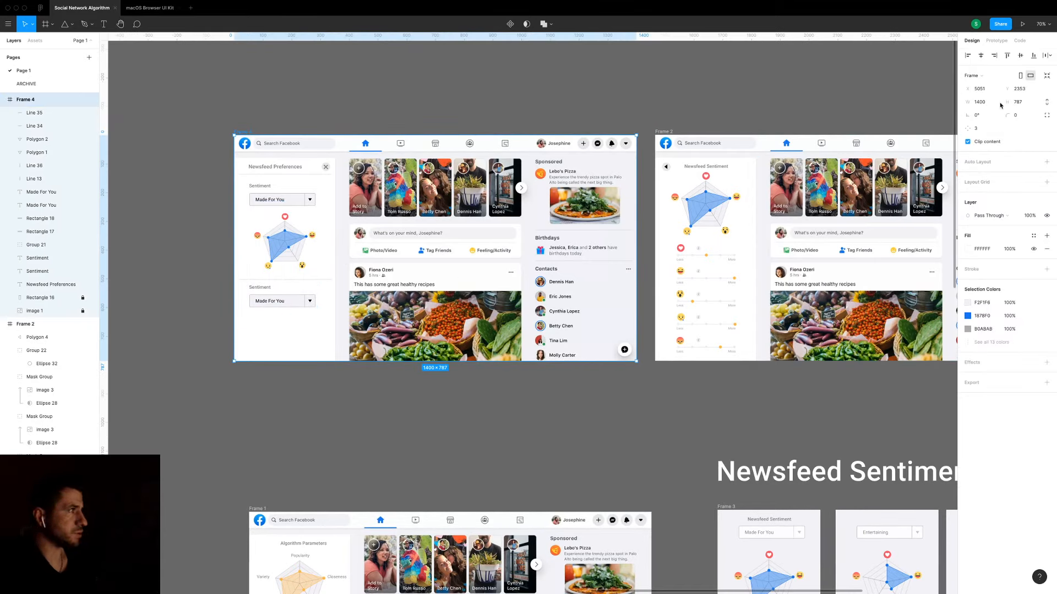
{"action": "left_click_drag", "start_coordinate": [452, 362], "coordinate": [454, 394]}
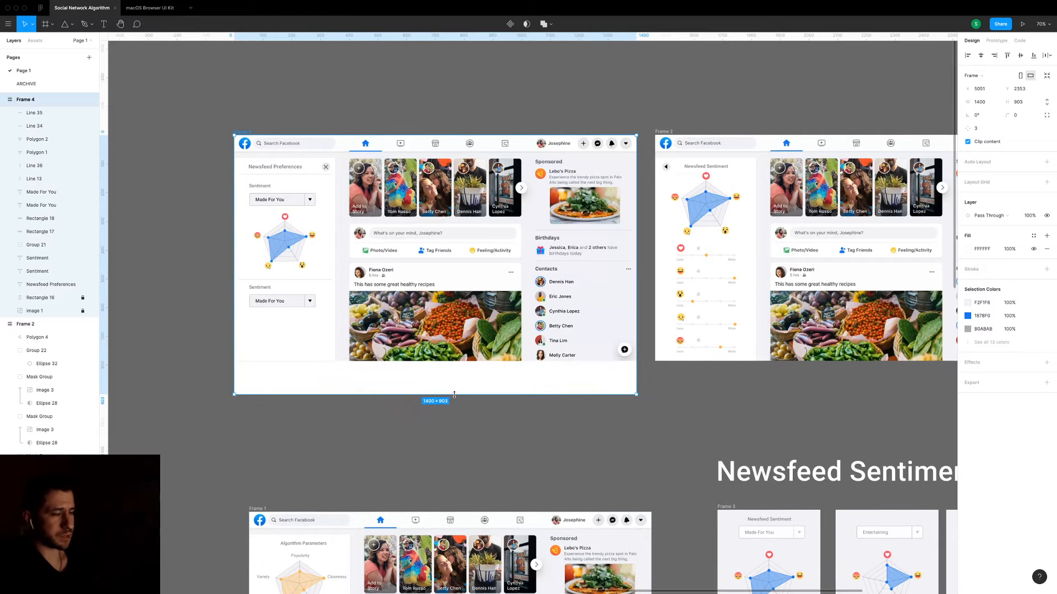
{"action": "left_click", "coordinate": [407, 430]}
{"action": "scroll", "coordinate": [406, 430], "scroll_direction": "down", "scroll_amount": 5}
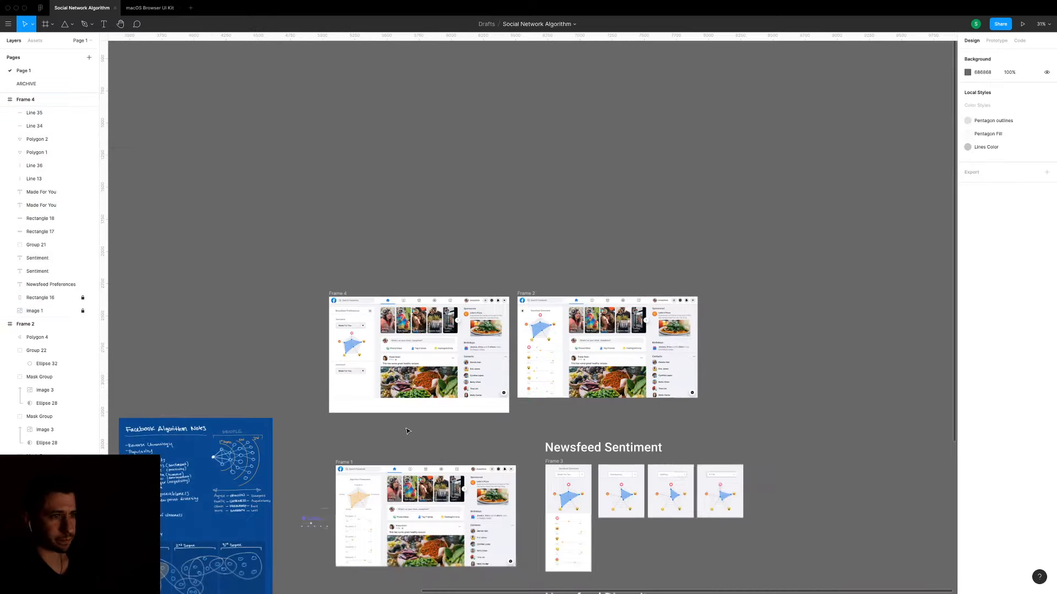
Undo the last height extension of Frame 4.
{"action": "left_click_drag", "start_coordinate": [426, 455], "coordinate": [436, 374]}
{"action": "key", "text": "ctrl+z"}
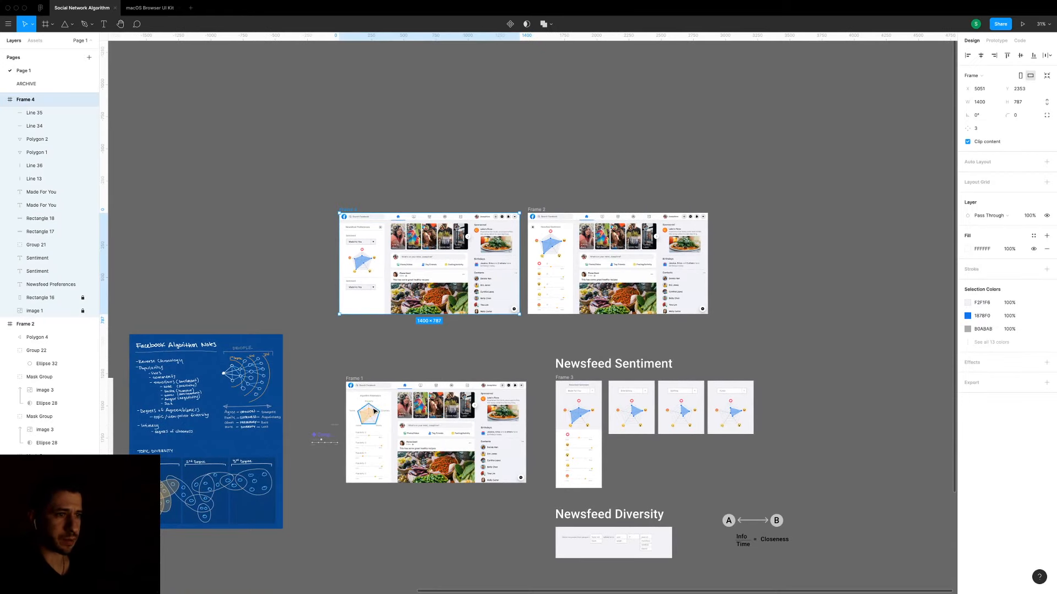
Group Frame 1's orange radar chart with its labels and place a copy beneath the second dropdown in Frame 4.
{"action": "scroll", "coordinate": [374, 411], "scroll_direction": "up", "scroll_amount": 5}
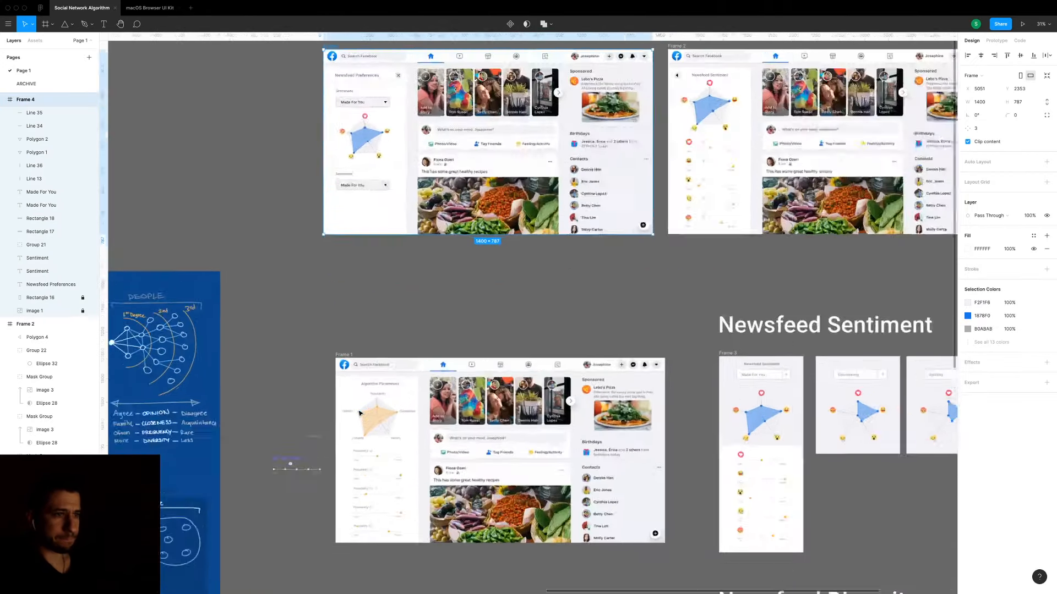
{"action": "left_click_drag", "start_coordinate": [324, 392], "coordinate": [378, 165]}
{"action": "key", "text": "super+g"}
{"action": "scroll", "coordinate": [378, 165], "scroll_direction": "up", "scroll_amount": 5}
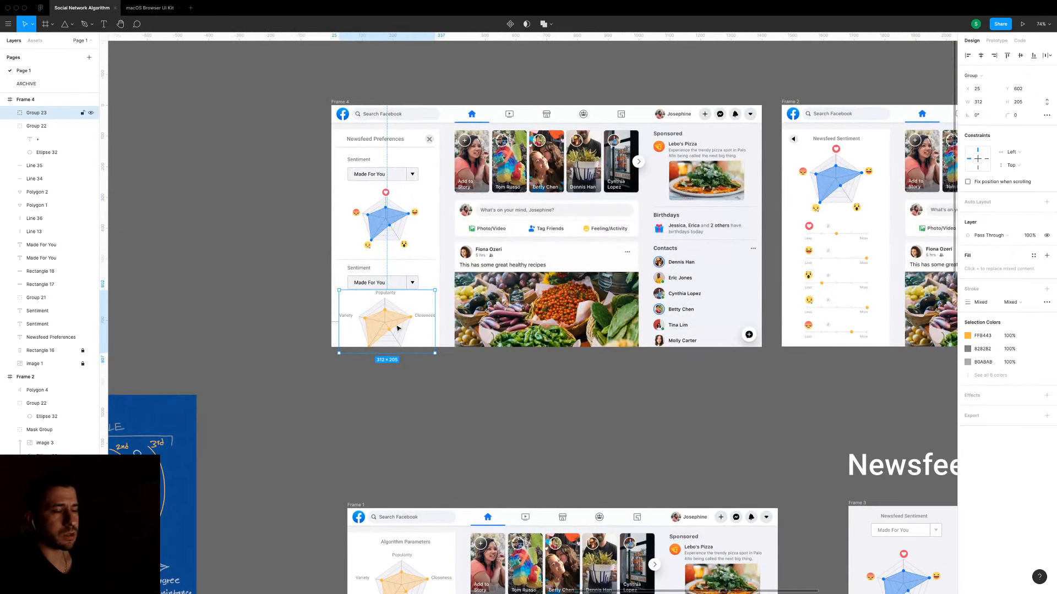
Scale the copied orange radar chart to about 264 by 173 against the blue chart, and place it below the second dropdown.
{"action": "left_click_drag", "start_coordinate": [398, 328], "coordinate": [398, 204]}
{"action": "scroll", "coordinate": [406, 174], "scroll_direction": "up", "scroll_amount": 5}
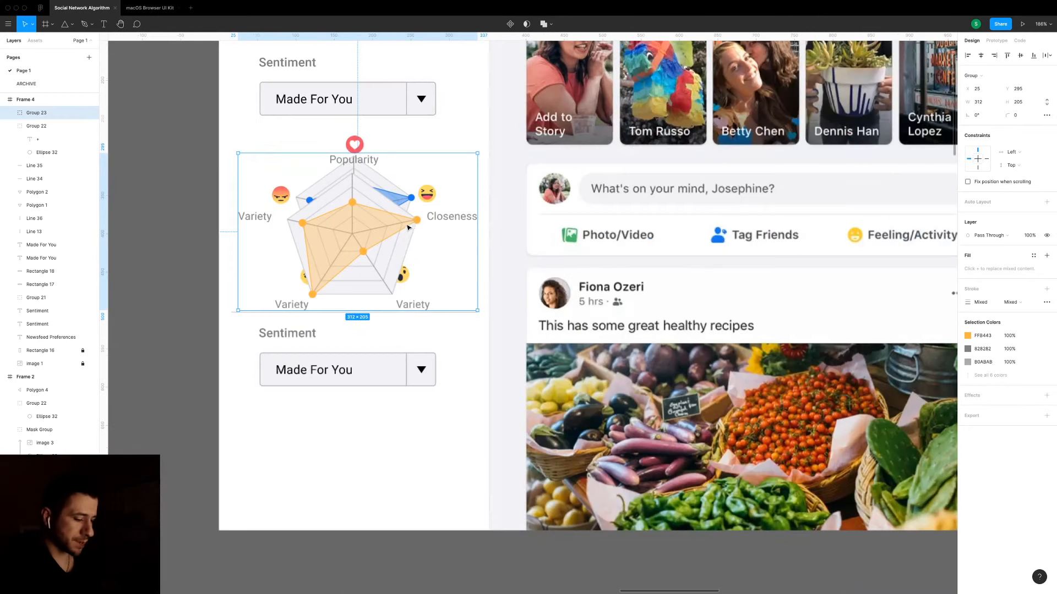
{"action": "key", "text": "alt"}
{"action": "left_click_drag", "start_coordinate": [478, 153], "coordinate": [460, 173]}
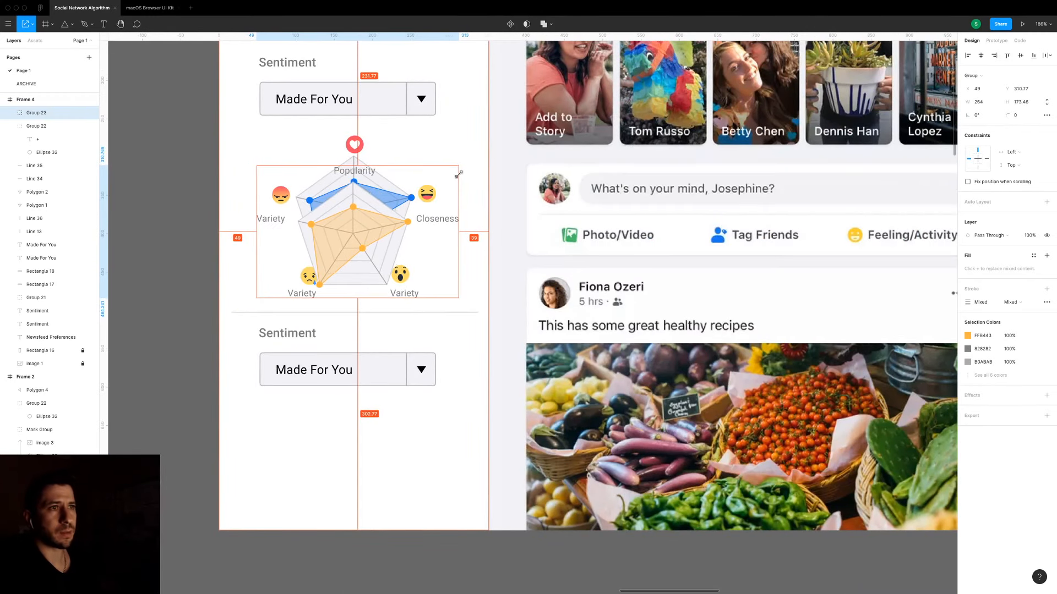
{"action": "left_click_drag", "start_coordinate": [366, 228], "coordinate": [363, 453]}
Try to scale the blue and orange radar charts down together.
{"action": "left_click", "coordinate": [404, 198], "text": "shift"}
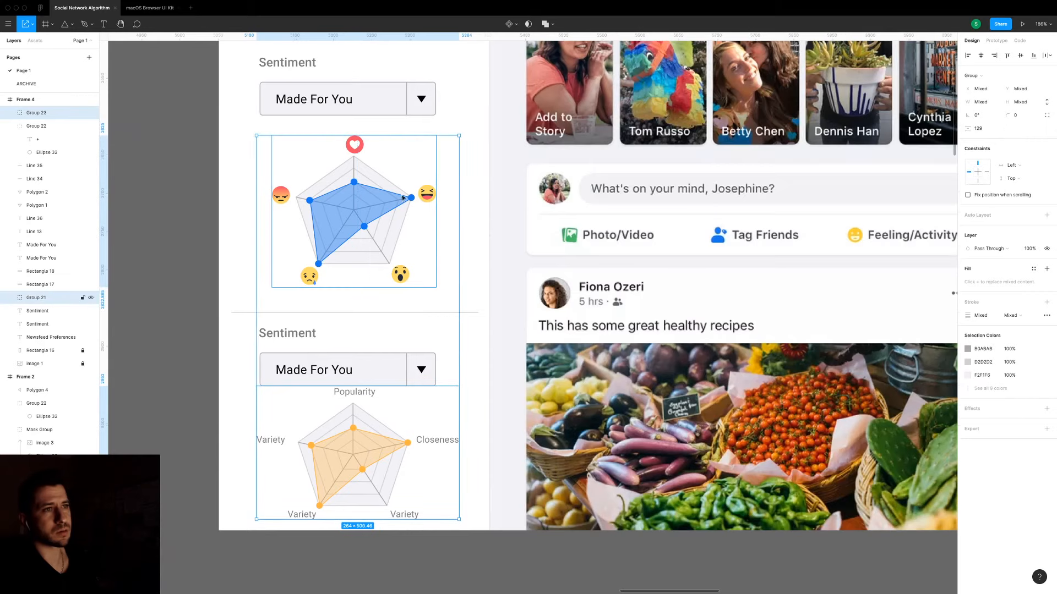
{"action": "key", "text": "alt"}
{"action": "left_click_drag", "start_coordinate": [454, 141], "coordinate": [438, 154]}
{"action": "left_click", "coordinate": [209, 162]}
{"action": "left_click_drag", "start_coordinate": [208, 162], "coordinate": [211, 254]}
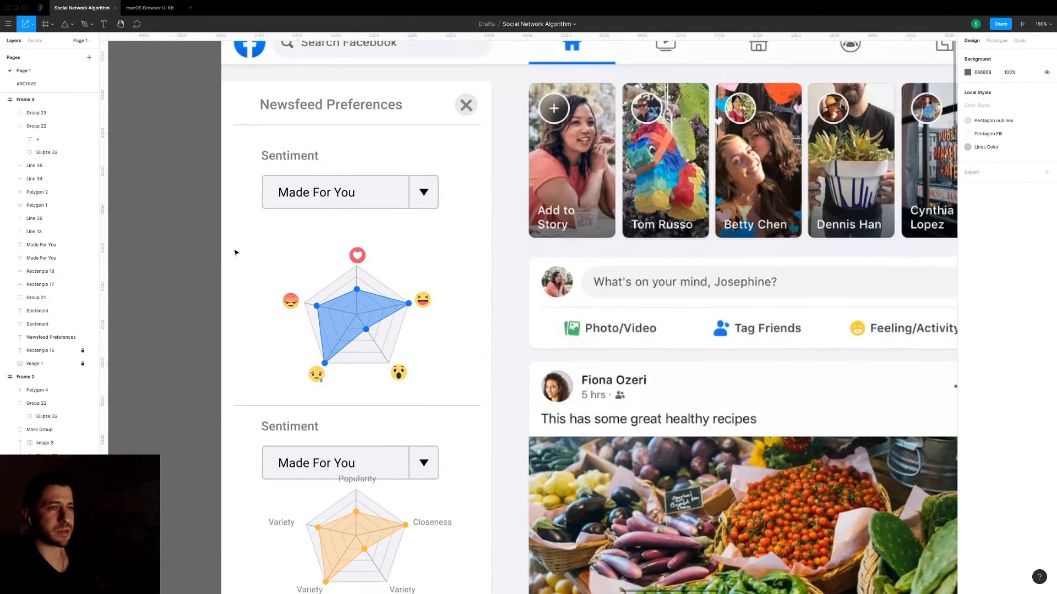
{"action": "key", "text": "super+z"}
{"action": "key", "text": "super+z"}
{"action": "left_click", "coordinate": [235, 251]}
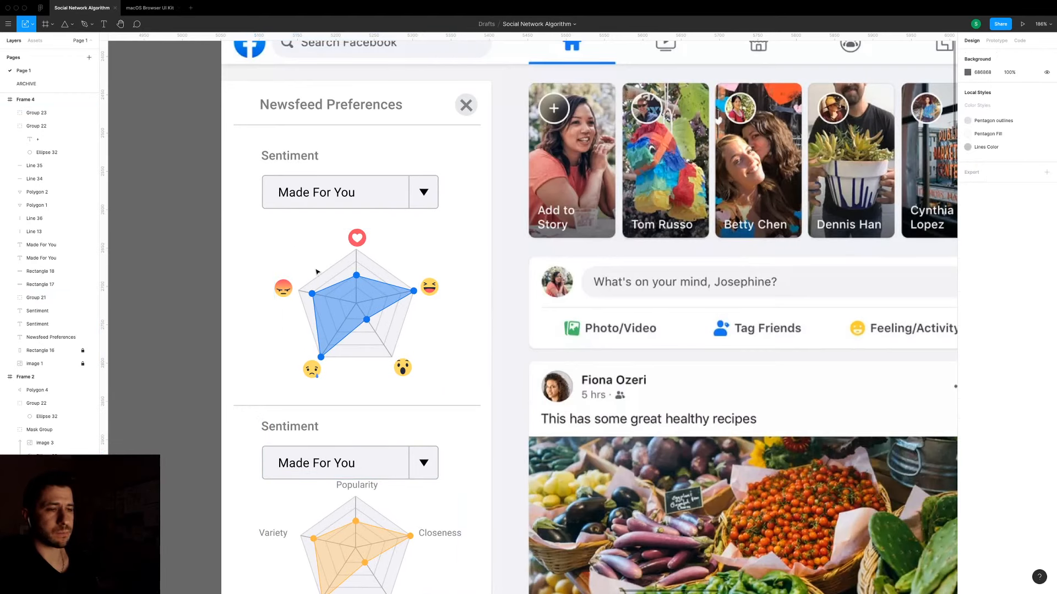
Narrow the background rectangle of the first Made For You dropdown to a width of 199.
{"action": "left_click_drag", "start_coordinate": [309, 243], "coordinate": [253, 303]}
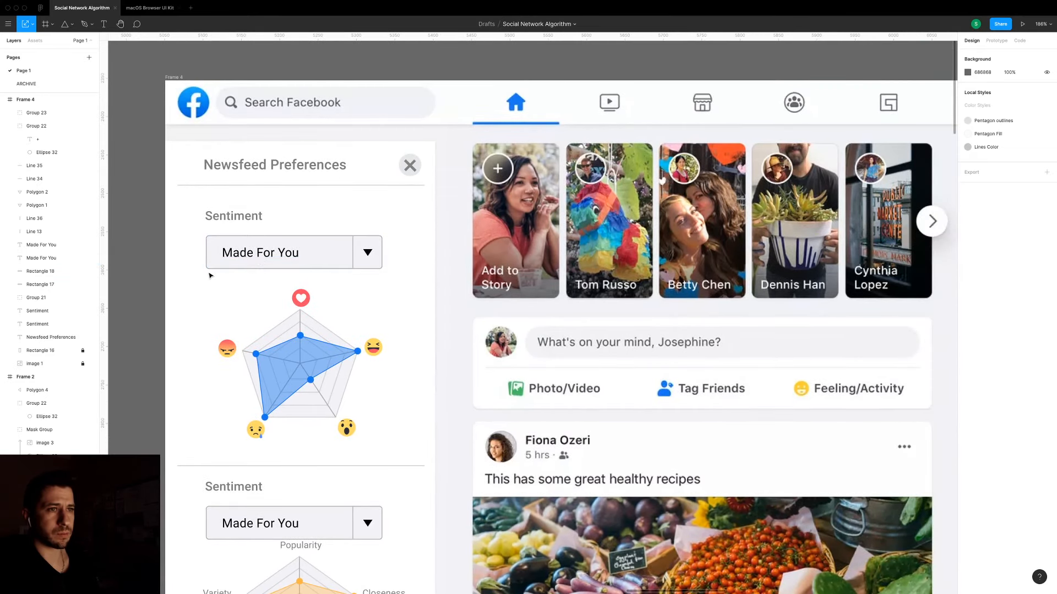
{"action": "left_click_drag", "start_coordinate": [400, 226], "coordinate": [305, 272]}
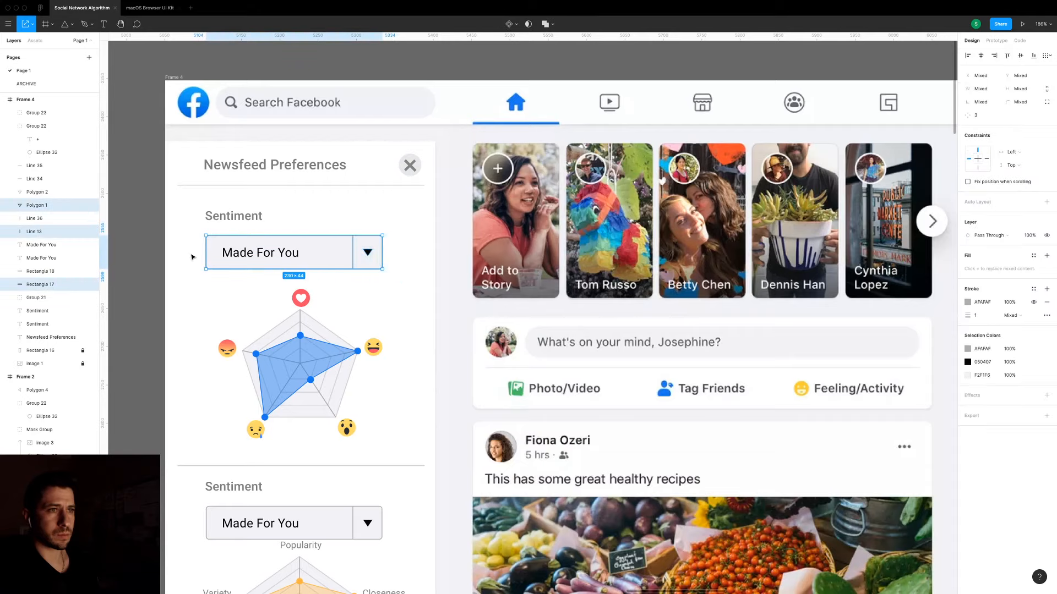
{"action": "left_click", "coordinate": [208, 253], "text": "shift"}
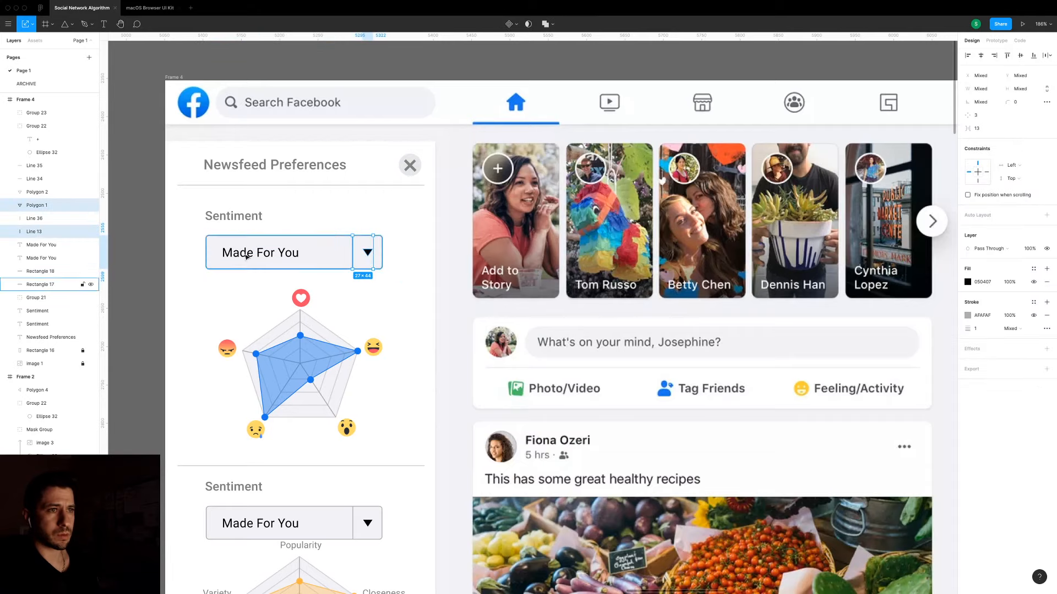
{"action": "left_click", "coordinate": [383, 255]}
{"action": "mouse_move", "coordinate": [382, 254]}
{"action": "left_mouse_down"}
{"action": "mouse_move", "coordinate": [339, 252]}
{"action": "mouse_move", "coordinate": [357, 251]}
{"action": "left_mouse_up"}
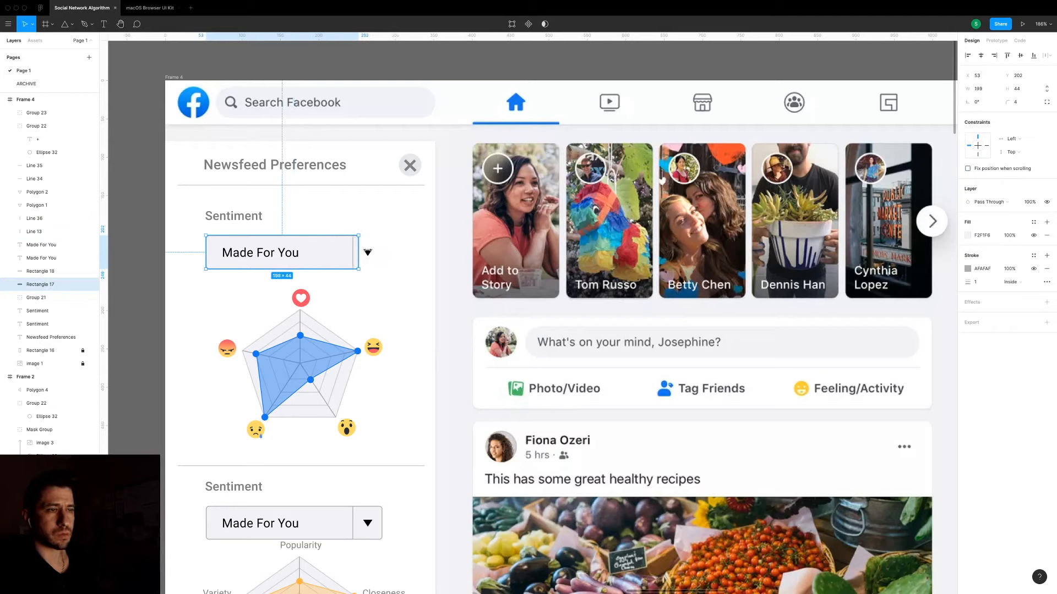
Move the first dropdown's arrow and separator line left by 30 into the narrowed box and group all of the dropdown's parts.
{"action": "left_click", "coordinate": [368, 253]}
{"action": "left_click", "coordinate": [354, 253], "text": "shift"}
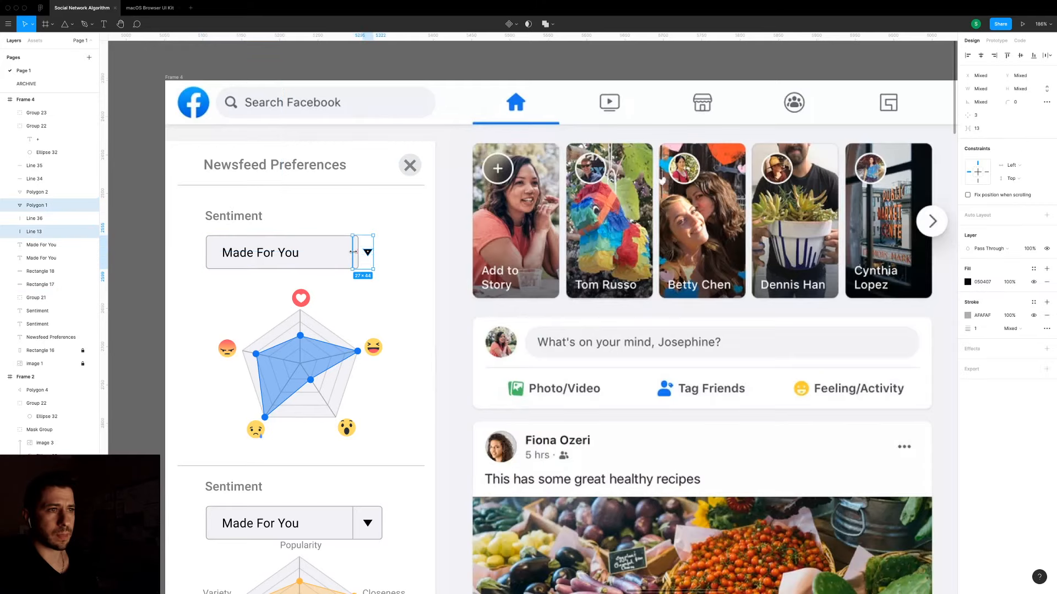
{"action": "key", "text": "shift+Left"}
{"action": "key", "text": "shift+Left"}
{"action": "key", "text": "shift+Left"}
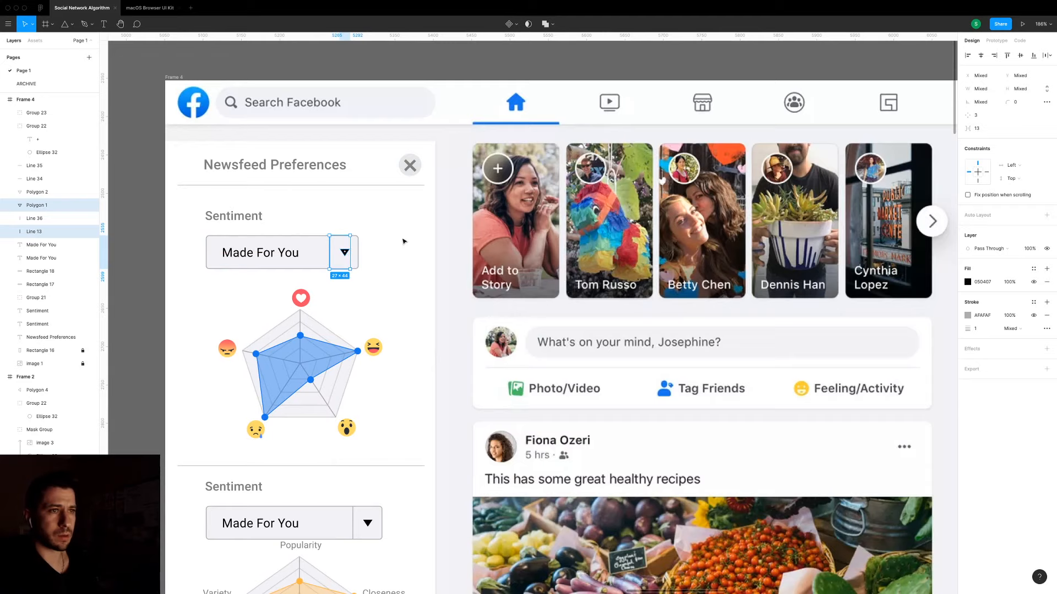
{"action": "left_click_drag", "start_coordinate": [404, 241], "coordinate": [198, 267]}
{"action": "key", "text": "super+g"}
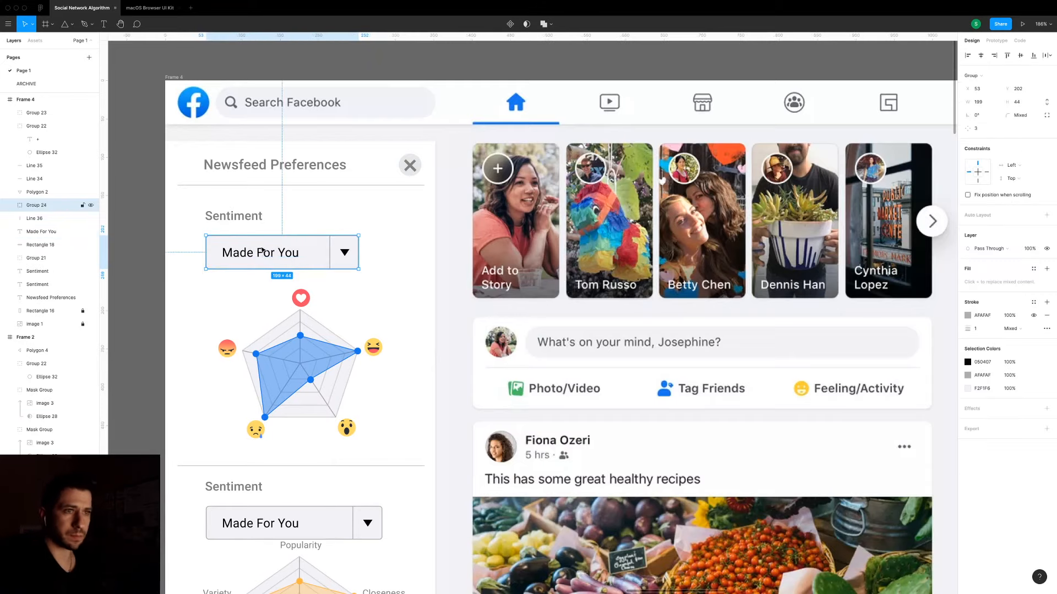
Try placing the grouped dropdown beside the Sentiment label.
{"action": "left_click_drag", "start_coordinate": [262, 250], "coordinate": [335, 218]}
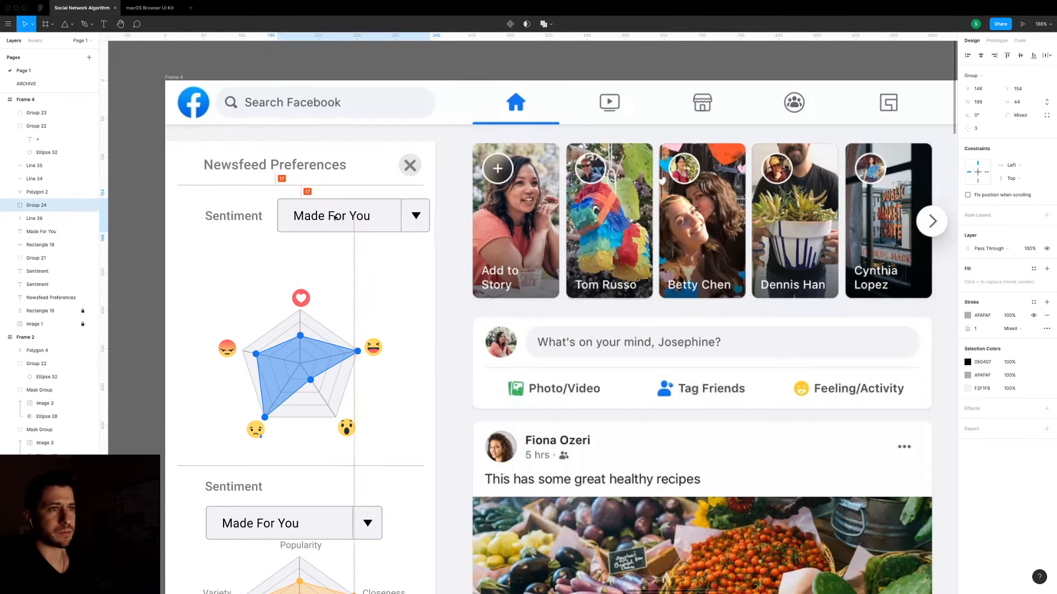
{"action": "key", "text": "super+z"}
Move the first Sentiment label and its dropdown up towards the heading's divider, with a gap of 10 between them.
{"action": "key", "text": "alt+shift+Up"}
{"action": "key", "text": "alt+Down"}
{"action": "key", "text": "alt+Down"}
{"action": "key", "text": "alt+Down"}
{"action": "key", "text": "alt+Down"}
{"action": "left_click_drag", "start_coordinate": [186, 205], "coordinate": [289, 246]}
{"action": "left_click", "coordinate": [396, 213]}
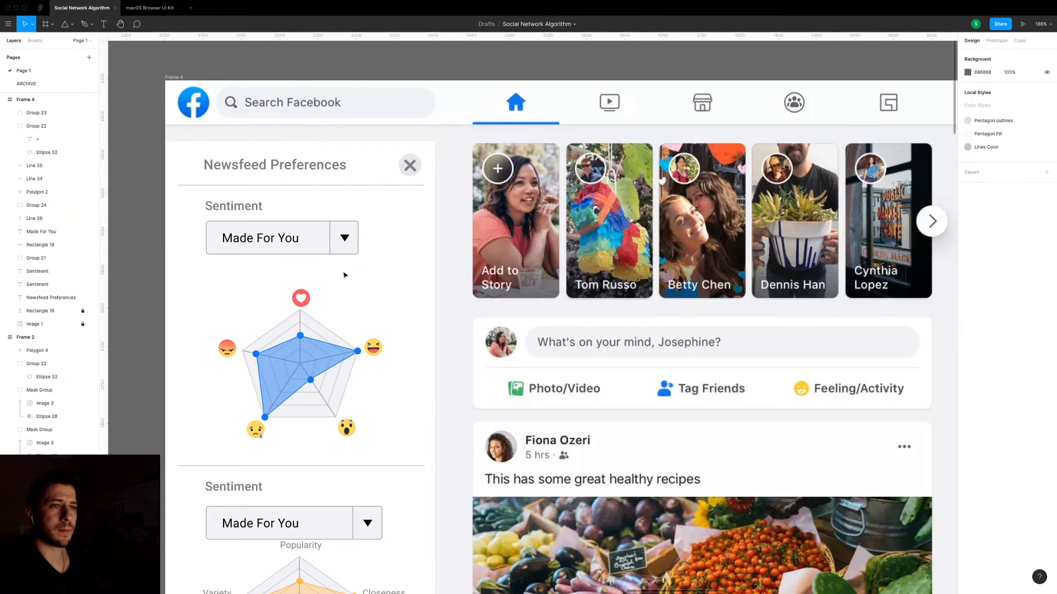
Move the blue radar chart up to Y 261 and shift the Sentiment label and its dropdown slightly down.
{"action": "left_click_drag", "start_coordinate": [311, 378], "coordinate": [311, 363]}
{"action": "left_click_drag", "start_coordinate": [186, 202], "coordinate": [414, 269]}
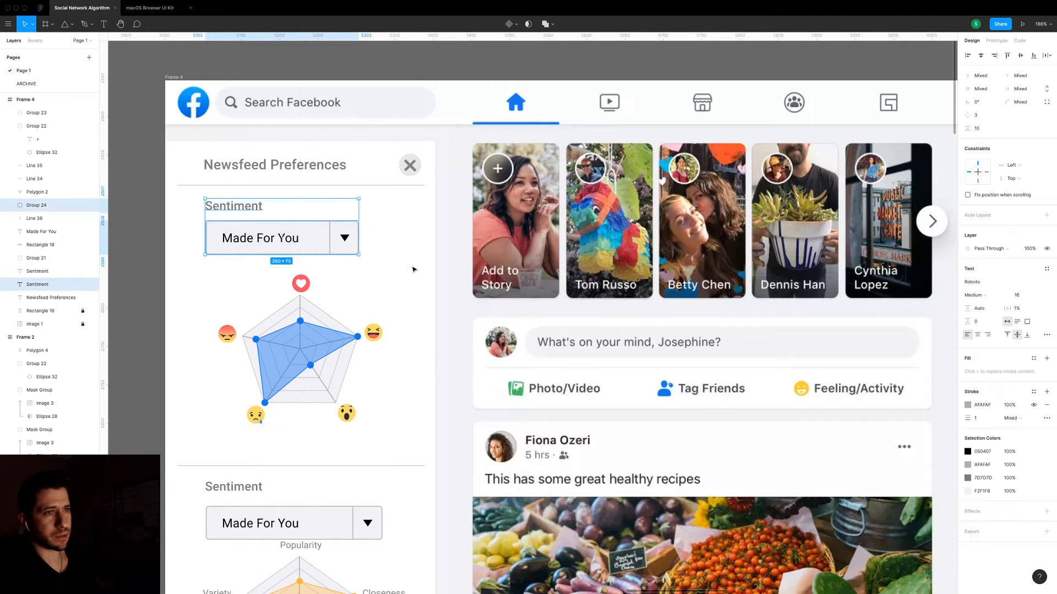
{"action": "left_click_drag", "start_coordinate": [325, 246], "coordinate": [328, 248]}
{"action": "left_click", "coordinate": [397, 226]}
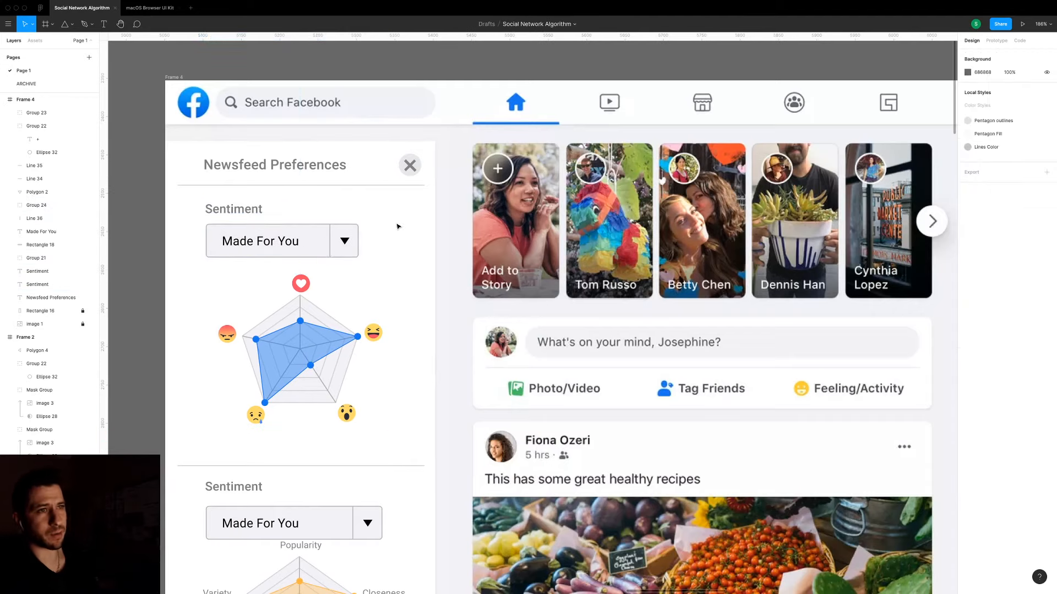
{"action": "scroll", "coordinate": [398, 226], "scroll_direction": "down", "scroll_amount": 1}
{"action": "left_click_drag", "start_coordinate": [380, 334], "coordinate": [380, 340]}
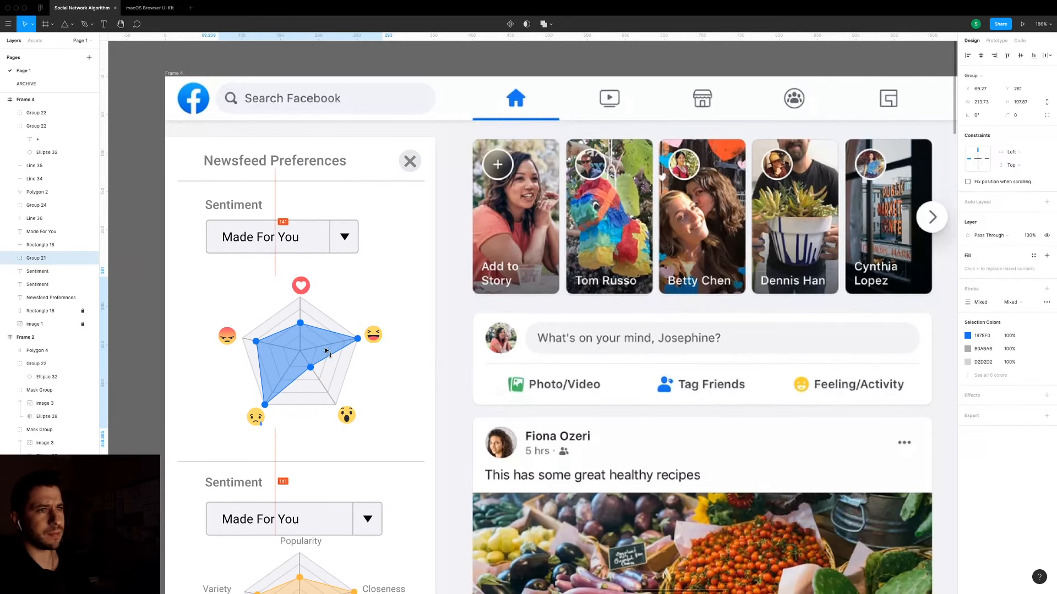
{"action": "left_click", "coordinate": [413, 277]}
Move the divider below the blue radar chart up and shift the chart slightly upward.
{"action": "scroll", "coordinate": [413, 277], "scroll_direction": "down", "scroll_amount": 3}
{"action": "left_click_drag", "start_coordinate": [370, 395], "coordinate": [372, 388]}
{"action": "left_click", "coordinate": [349, 333]}
{"action": "left_click_drag", "start_coordinate": [349, 331], "coordinate": [350, 327]}
Change the second Sentiment label's text to Point of View Diversity.
{"action": "left_click", "coordinate": [287, 416]}
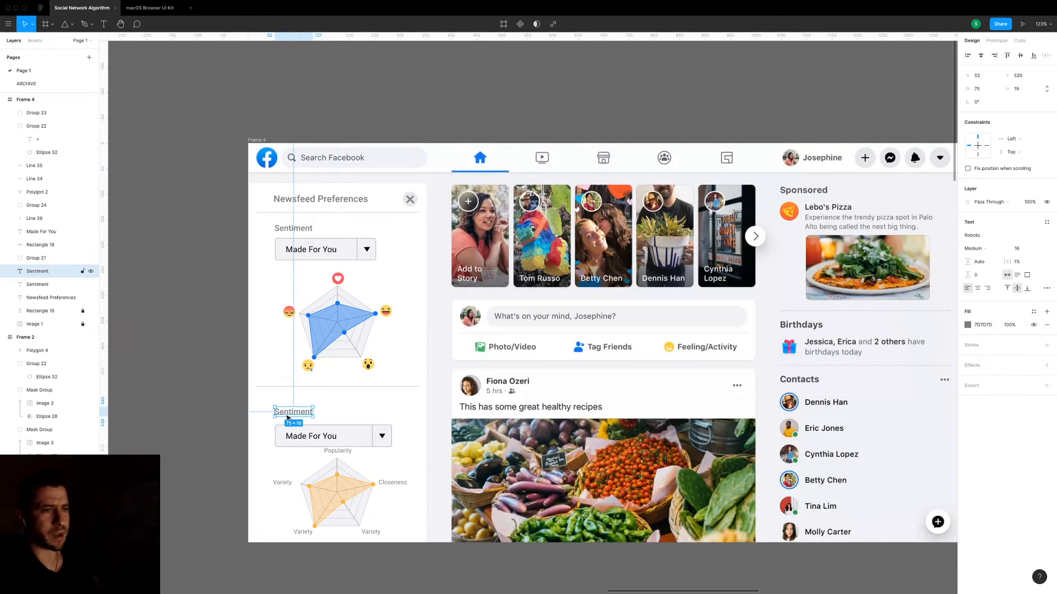
{"action": "double_click", "coordinate": [286, 414]}
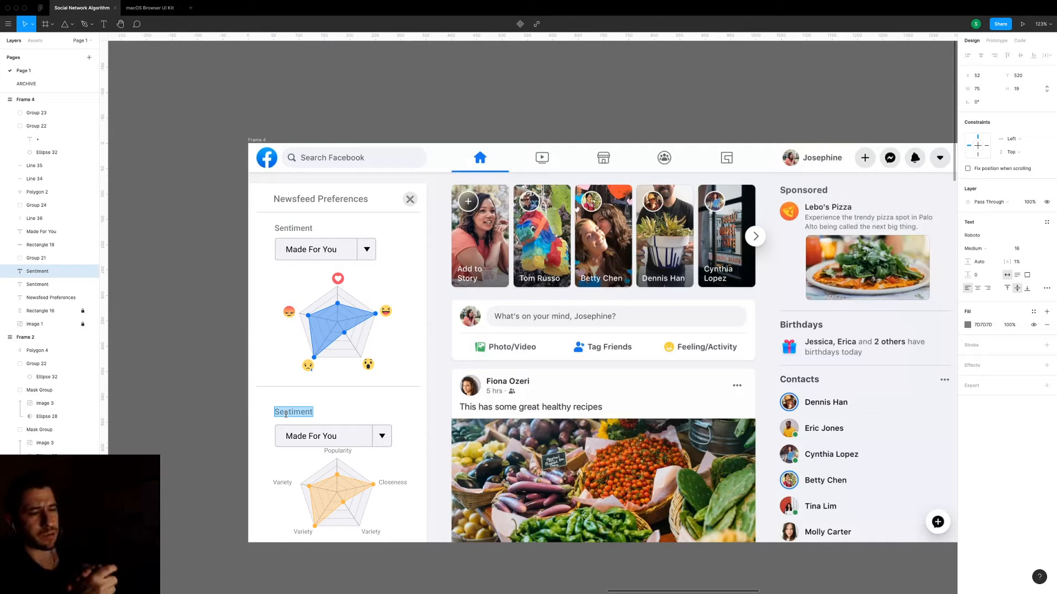
{"action": "type", "text": "Poi"}
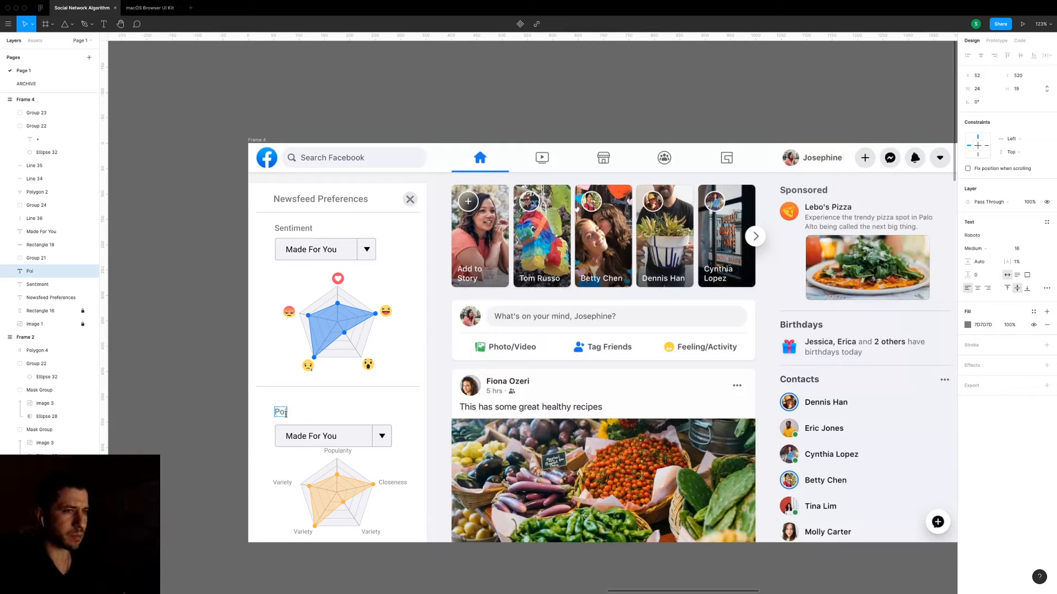
{"action": "type", "text": "nt of View Diversity"}
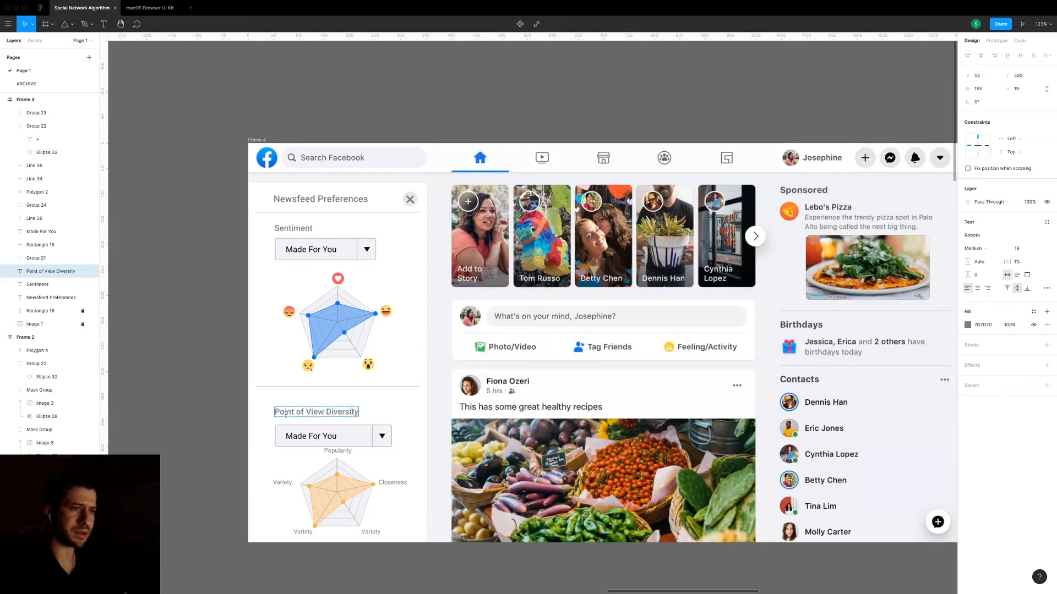
{"action": "key", "text": "Escape"}
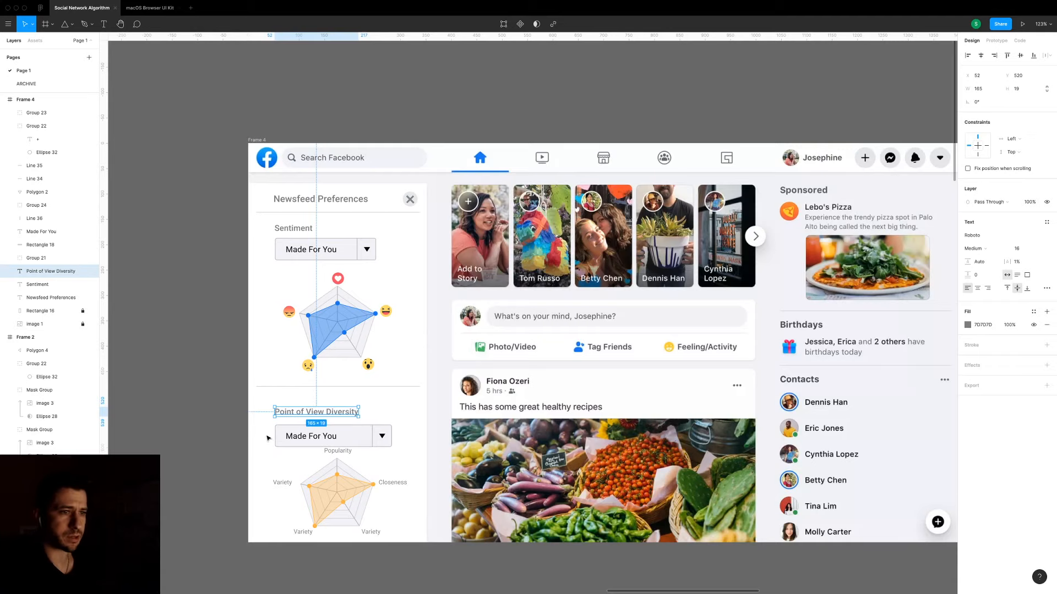
Replace the second dropdown with a copy of the narrowed one, placed under Point of View Diversity at X 53, Y 549.
{"action": "left_click_drag", "start_coordinate": [267, 435], "coordinate": [393, 436]}
{"action": "key", "text": "Delete"}
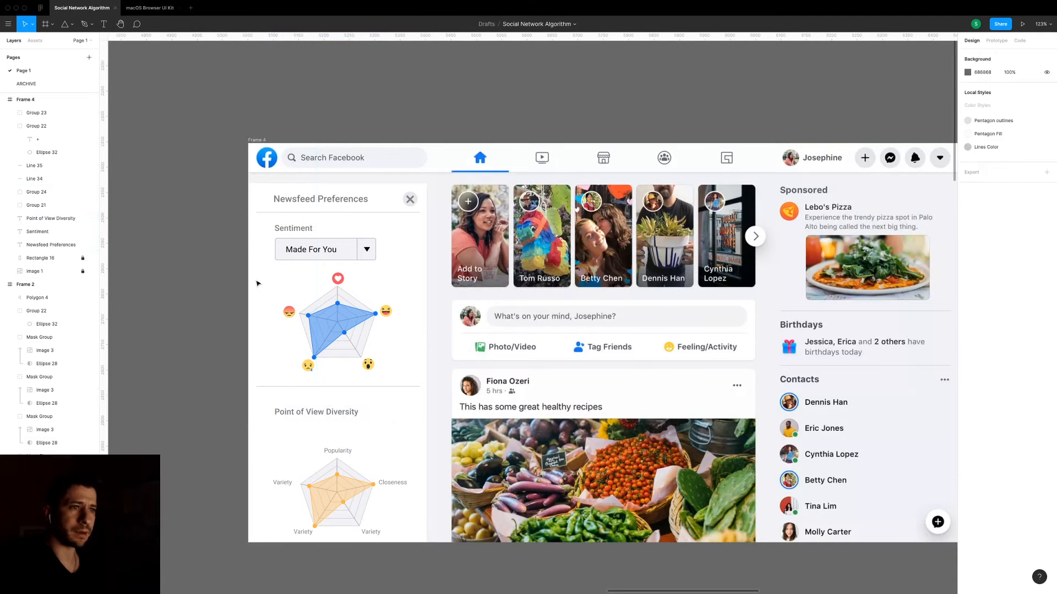
{"action": "left_click_drag", "start_coordinate": [253, 245], "coordinate": [316, 435]}
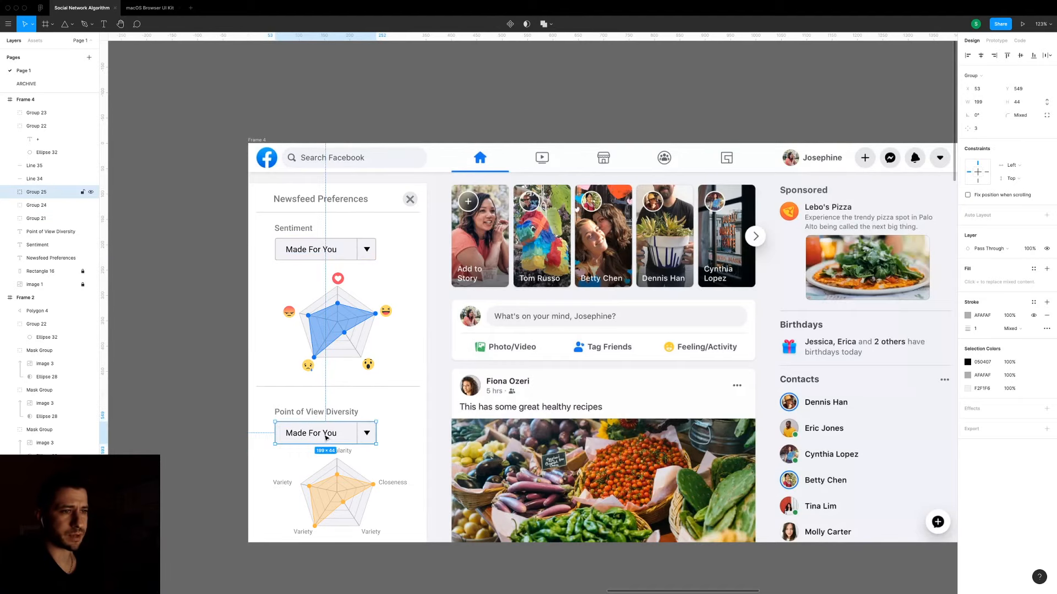
Change the text of the dropdown under Point of View Diversity to Moderate.
{"action": "double_click", "coordinate": [317, 433]}
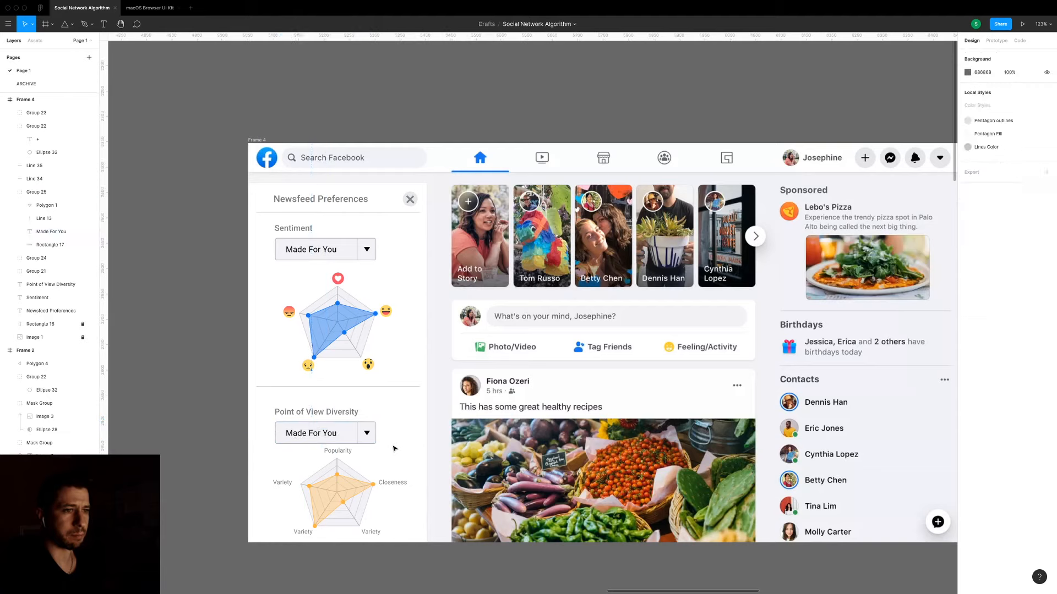
{"action": "double_click", "coordinate": [314, 432]}
{"action": "type", "text": "Mod"}
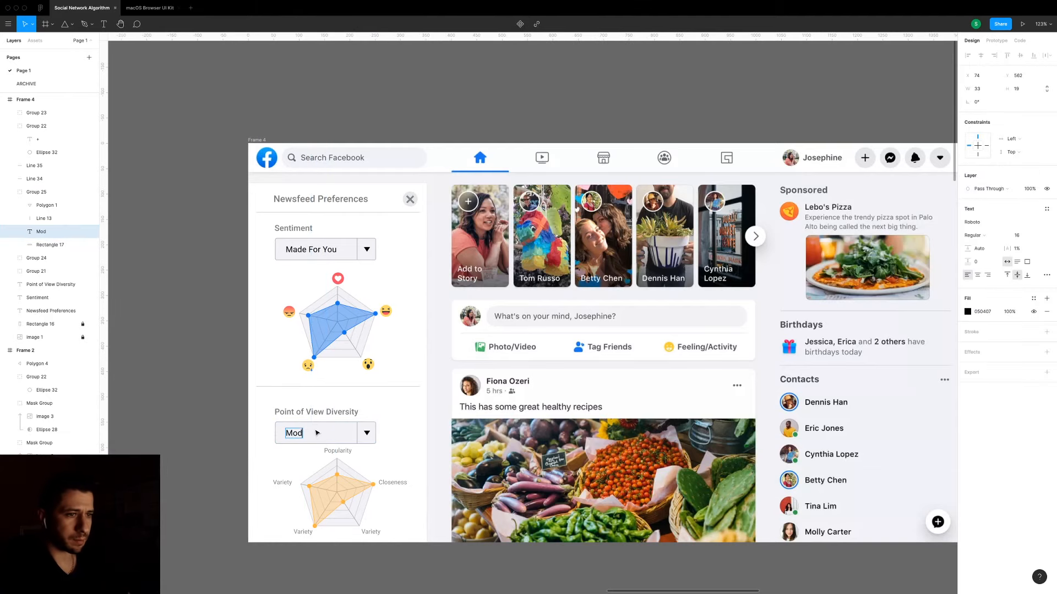
{"action": "type", "text": "erete"}
{"action": "key", "text": "Escape"}
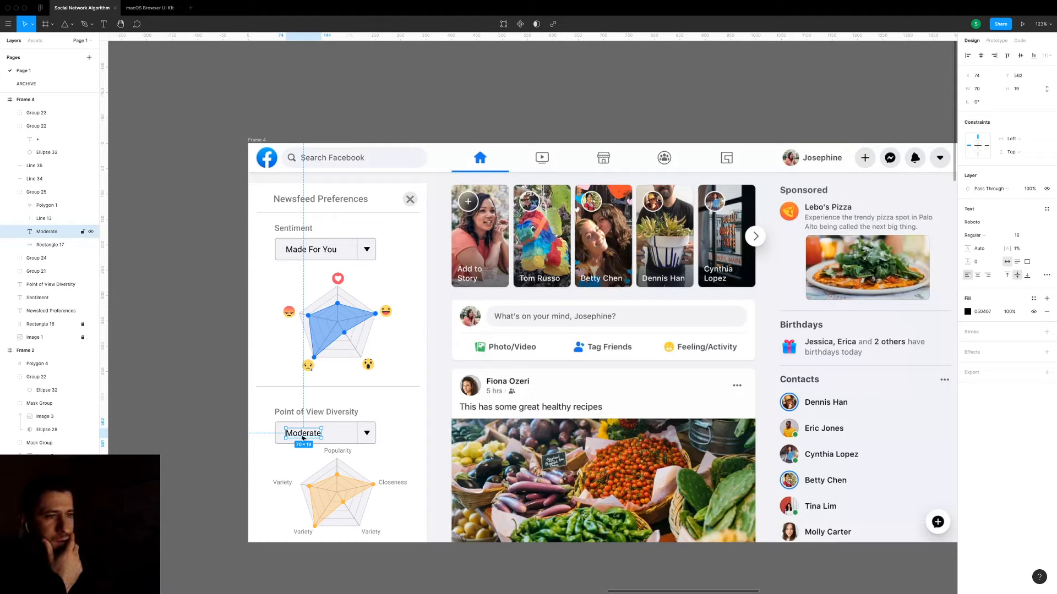
{"action": "left_click", "coordinate": [263, 422]}
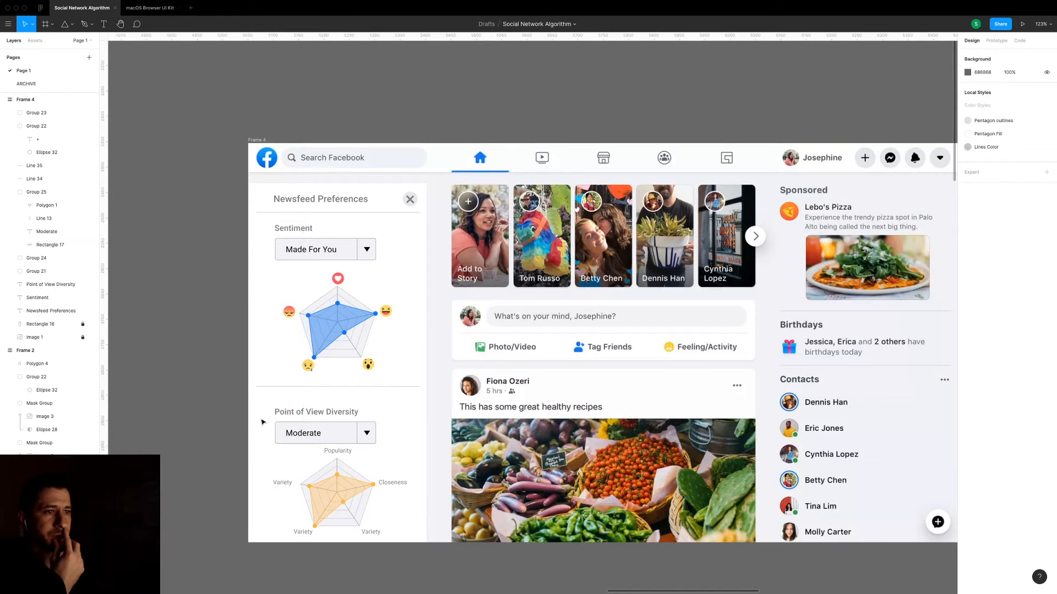
Move the Point of View Diversity label and its dropdown up together towards the divider above them.
{"action": "left_click", "coordinate": [352, 331]}
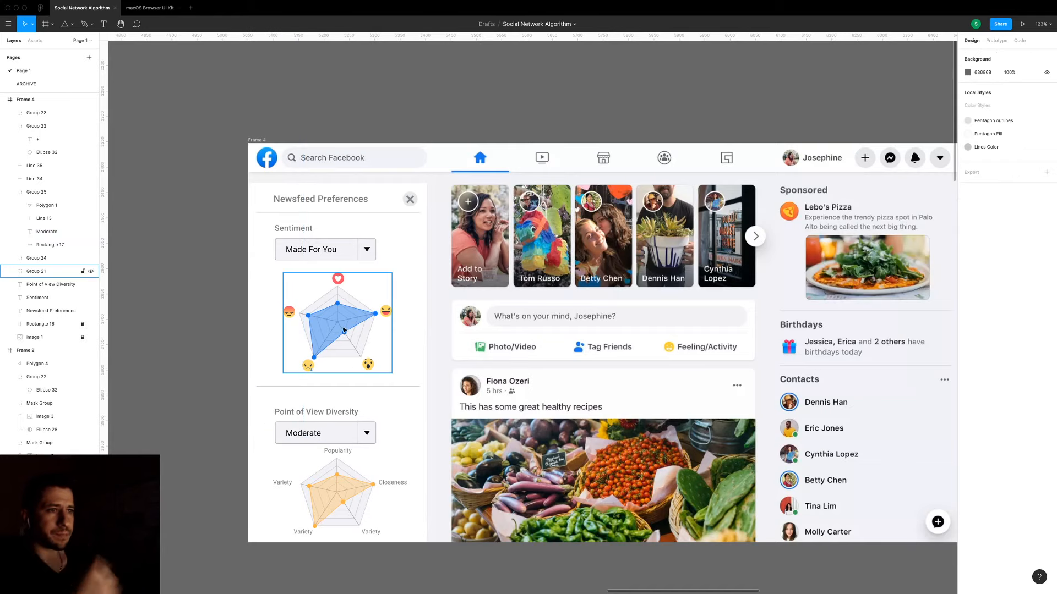
{"action": "left_click", "coordinate": [345, 488], "text": "shift"}
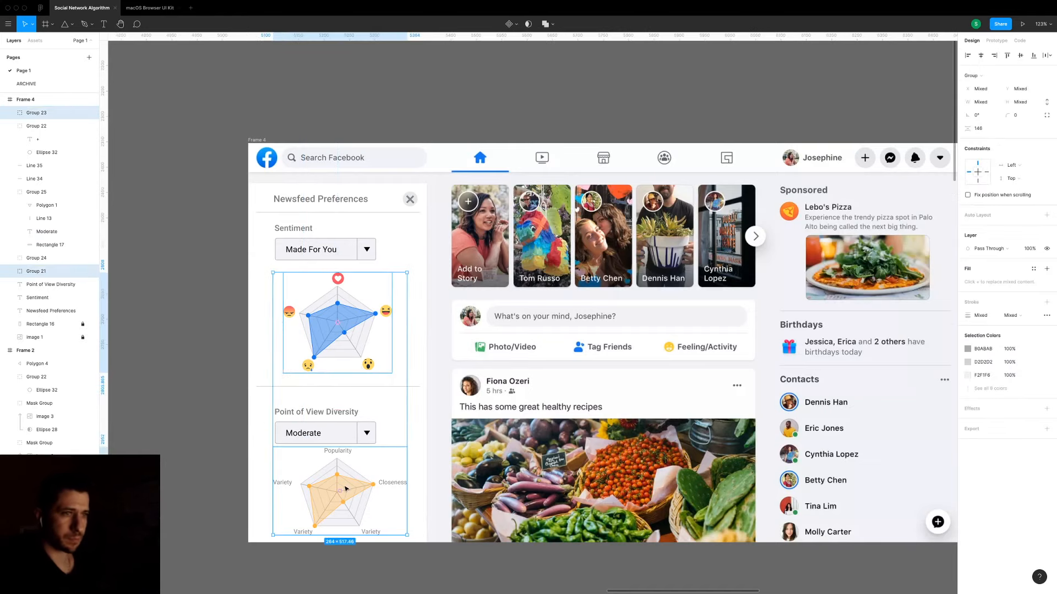
{"action": "left_click", "coordinate": [231, 413]}
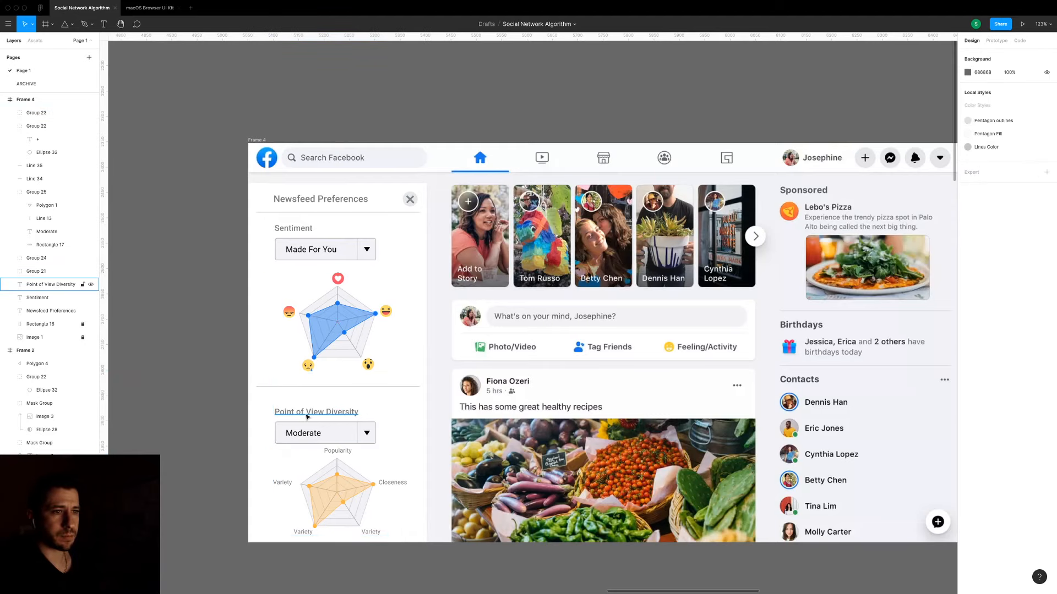
{"action": "left_click_drag", "start_coordinate": [384, 444], "coordinate": [342, 427]}
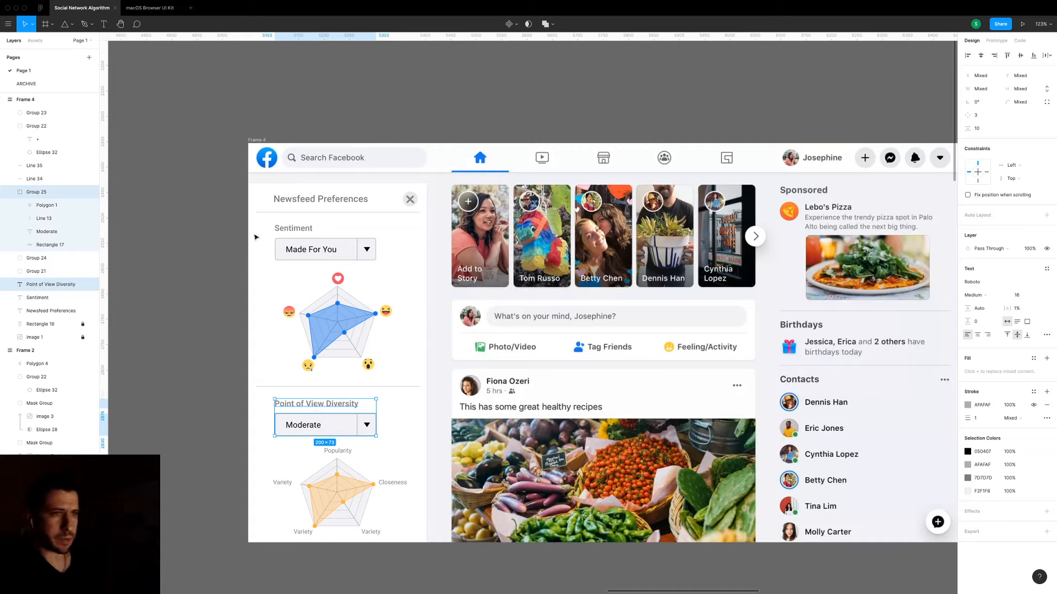
Group the parts of the Made For You dropdown, and group the parts of the Moderate dropdown separately.
{"action": "left_click_drag", "start_coordinate": [256, 243], "coordinate": [399, 265]}
{"action": "key", "text": "super+g"}
{"action": "left_click_drag", "start_coordinate": [253, 414], "coordinate": [400, 441]}
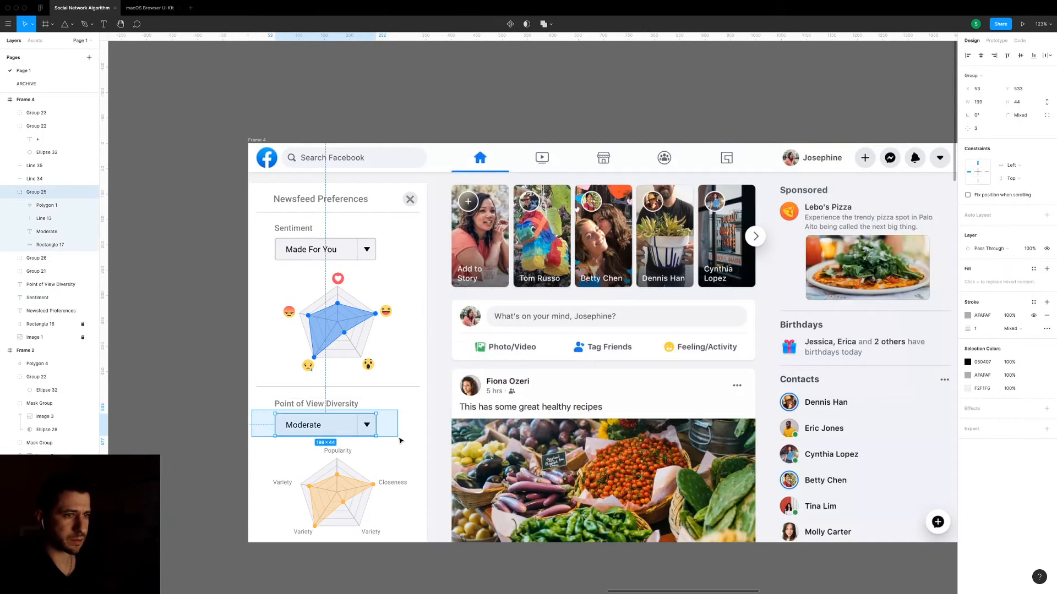
{"action": "key", "text": "super+g"}
Scale both dropdowns down proportionally to about 161 × 36 and place the Moderate dropdown at Y 533 under its label.
{"action": "scroll", "coordinate": [400, 440], "scroll_direction": "up", "scroll_amount": 5}
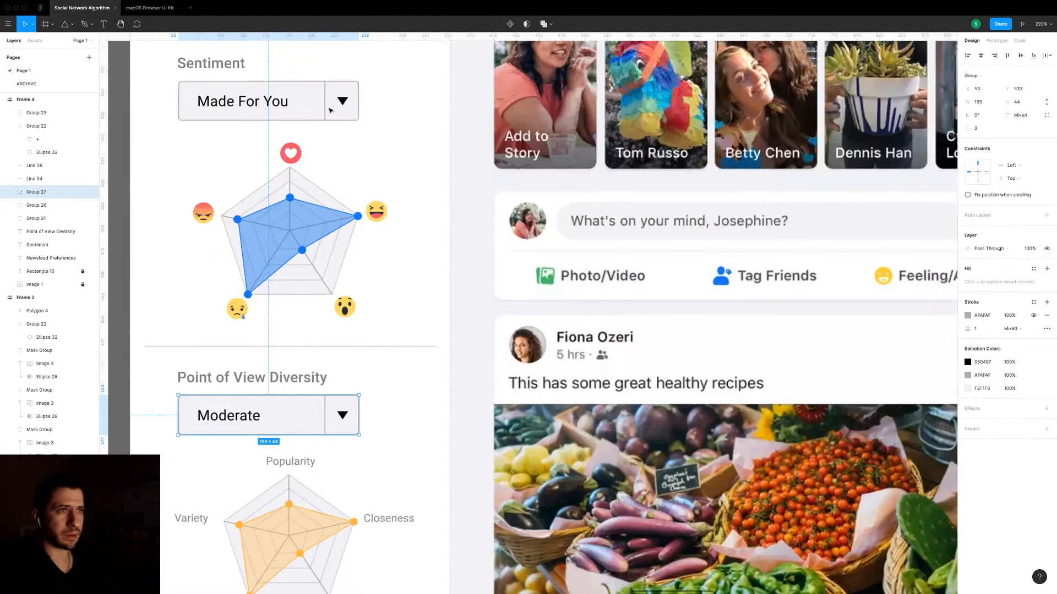
{"action": "left_click", "coordinate": [331, 112], "text": "shift"}
{"action": "key", "text": "k"}
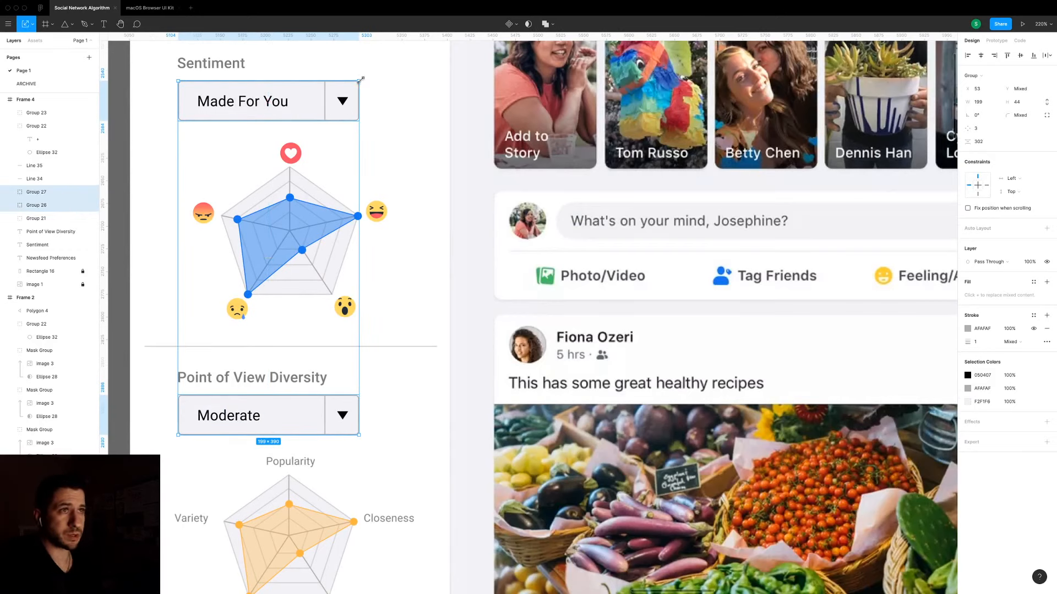
{"action": "left_click_drag", "start_coordinate": [359, 81], "coordinate": [273, 97]}
{"action": "left_click", "coordinate": [352, 144]}
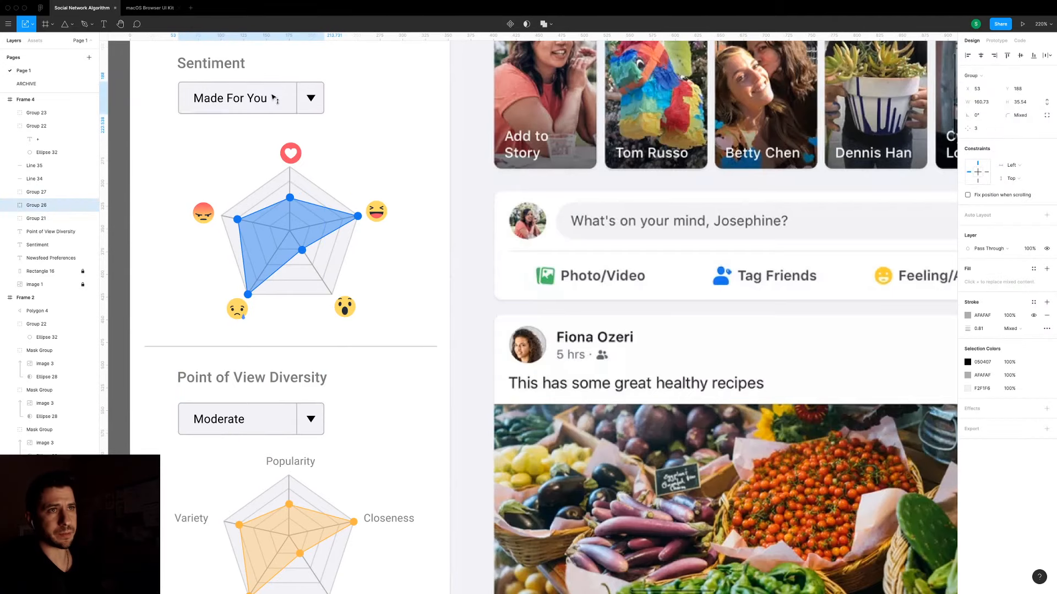
{"action": "left_click_drag", "start_coordinate": [250, 417], "coordinate": [254, 409]}
{"action": "scroll", "coordinate": [495, 358], "scroll_direction": "down", "scroll_amount": 5}
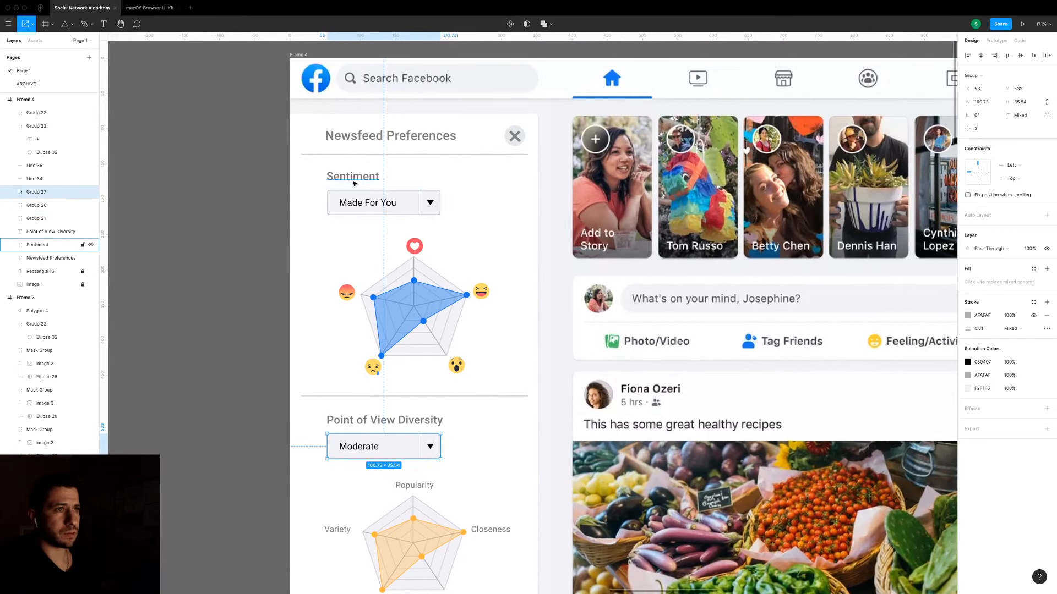
{"action": "scroll", "coordinate": [537, 405], "scroll_direction": "down", "scroll_amount": 4}
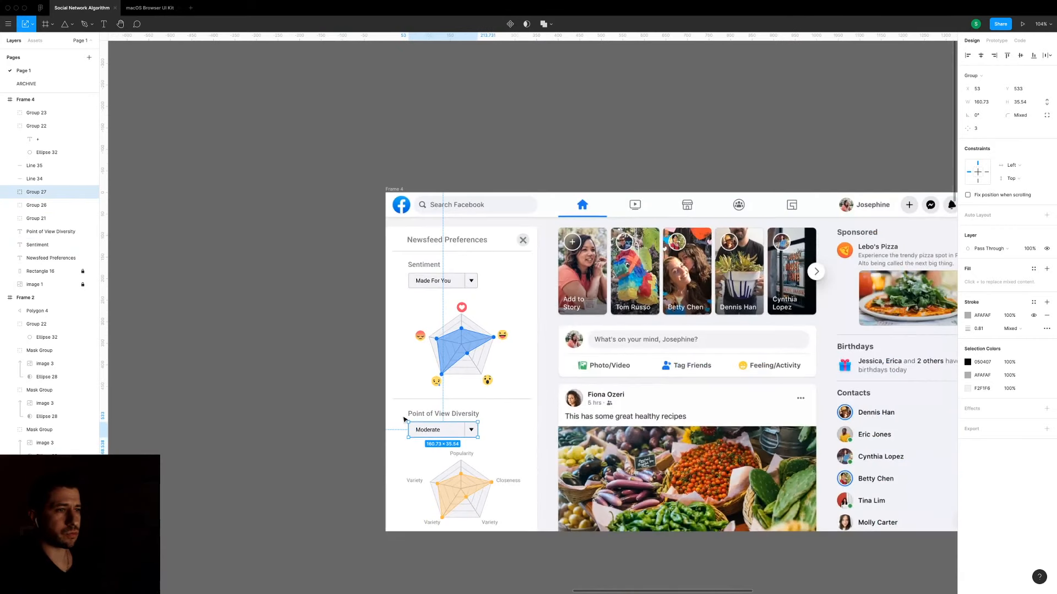
{"action": "left_click", "coordinate": [369, 394]}
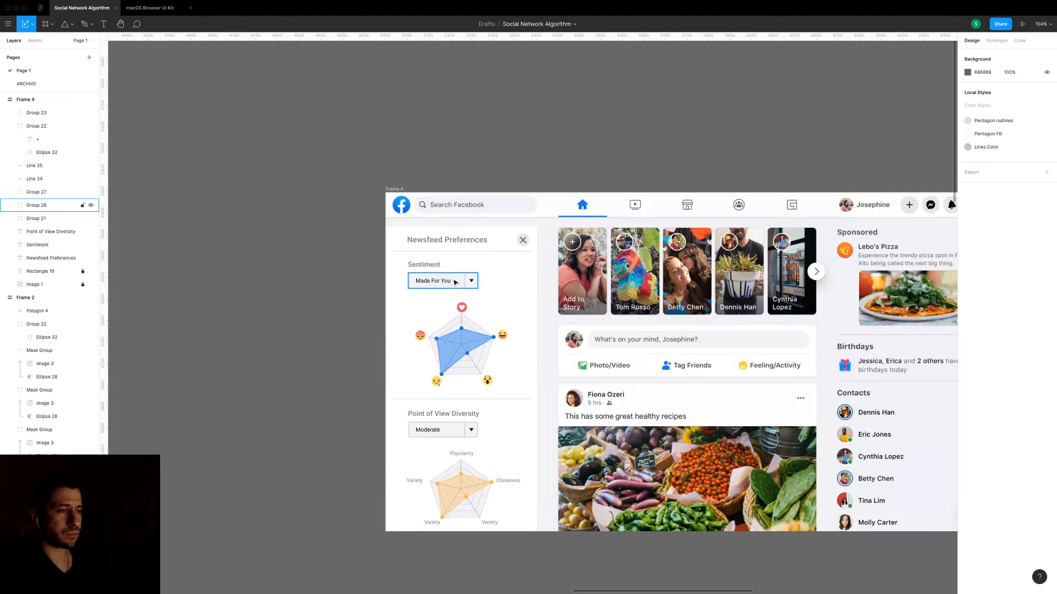
Move the Made For You dropdown beside the Sentiment label and the Moderate dropdown beside Point of View Diversity.
{"action": "left_click_drag", "start_coordinate": [455, 282], "coordinate": [489, 266]}
{"action": "left_click_drag", "start_coordinate": [446, 432], "coordinate": [512, 414]}
{"action": "left_click", "coordinate": [465, 414], "text": "shift"}
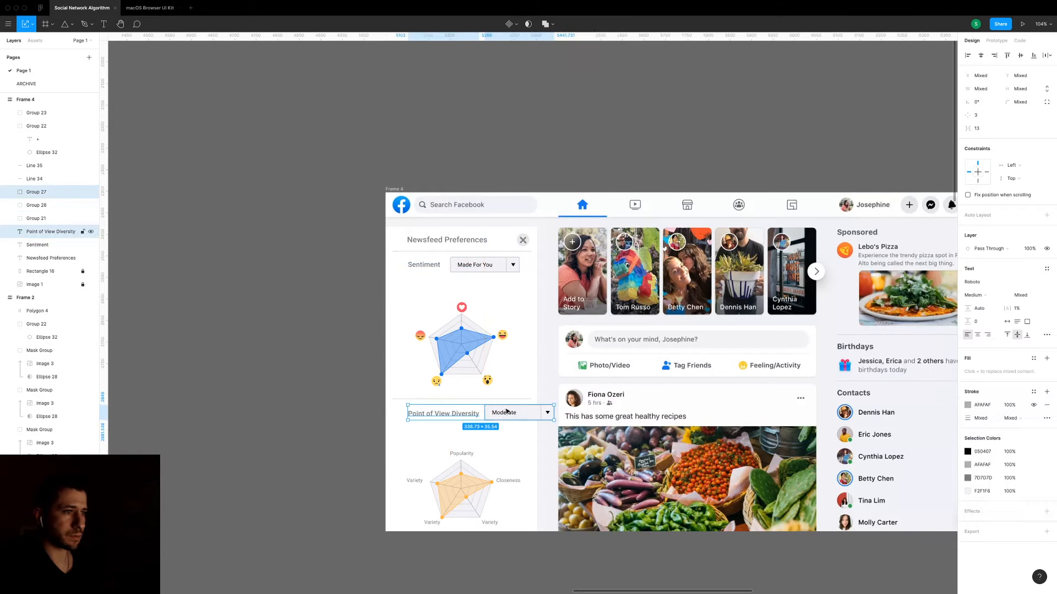
Change the Point of View Diversity label's text to Worldview Diversity.
{"action": "double_click", "coordinate": [435, 414]}
{"action": "left_click_drag", "start_coordinate": [450, 414], "coordinate": [380, 412]}
{"action": "type", "text": "Worldview"}
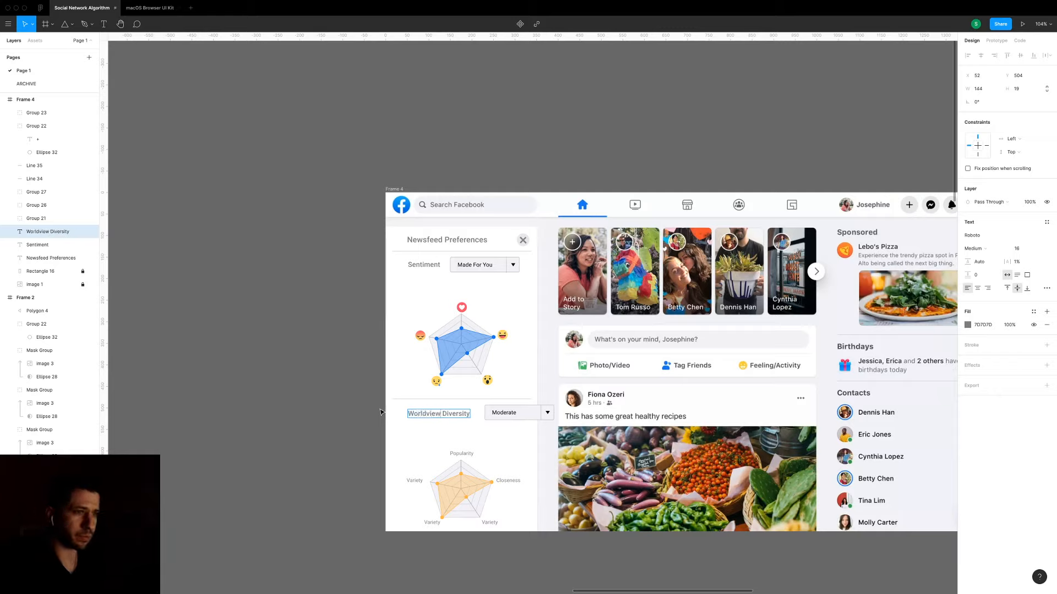
{"action": "key", "text": "Escape"}
Shift the Worldview Diversity label and Moderate dropdown left to fit within the sidebar, placing the label at X 27.
{"action": "key", "text": "alt"}
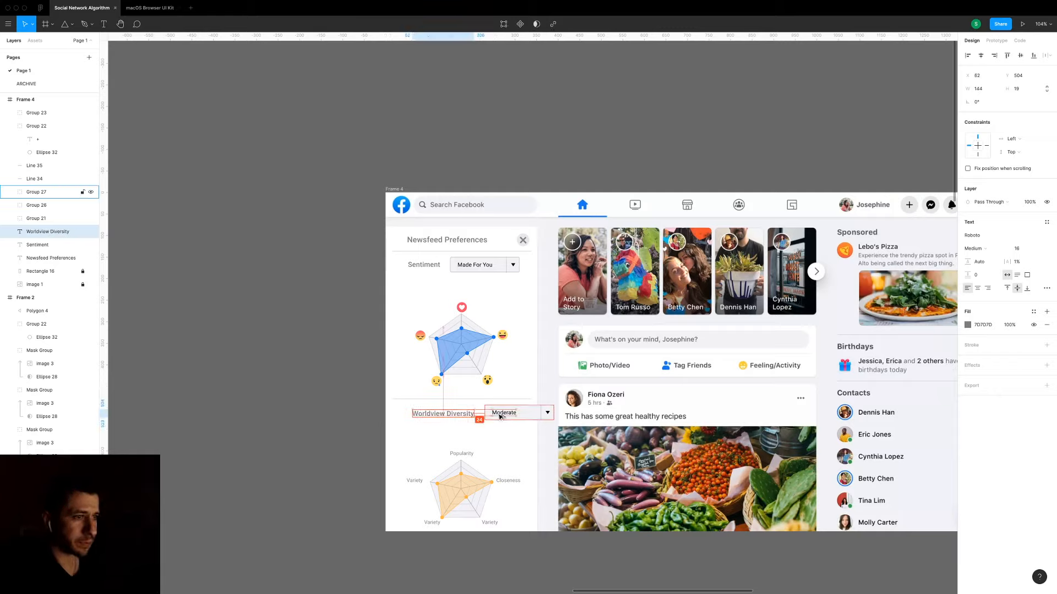
{"action": "key", "text": "shift+Right"}
{"action": "left_click", "coordinate": [512, 415], "text": "shift"}
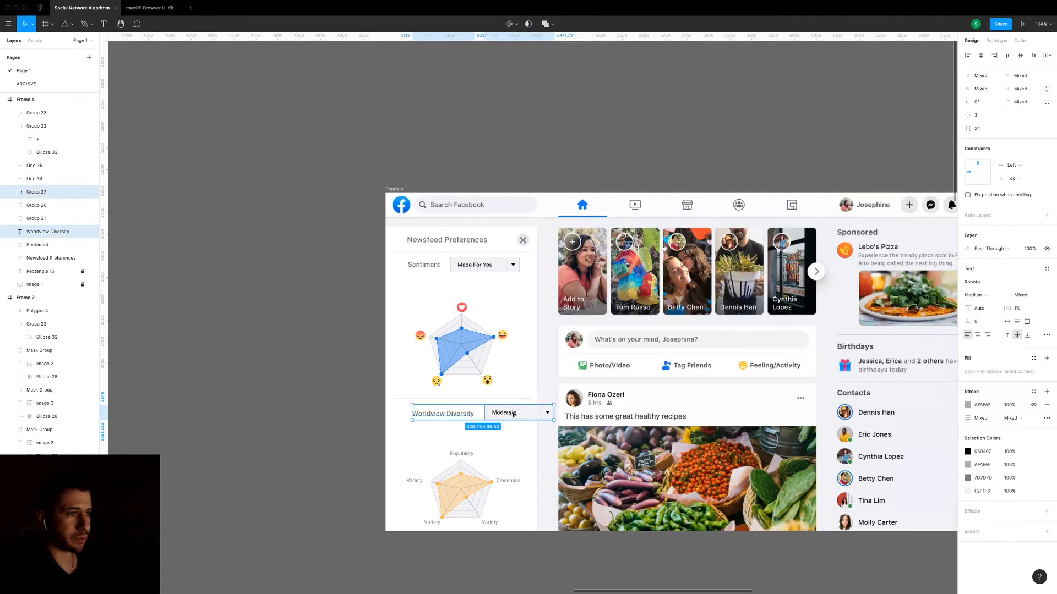
{"action": "left_click_drag", "start_coordinate": [513, 414], "coordinate": [488, 417]}
{"action": "left_click", "coordinate": [458, 442]}
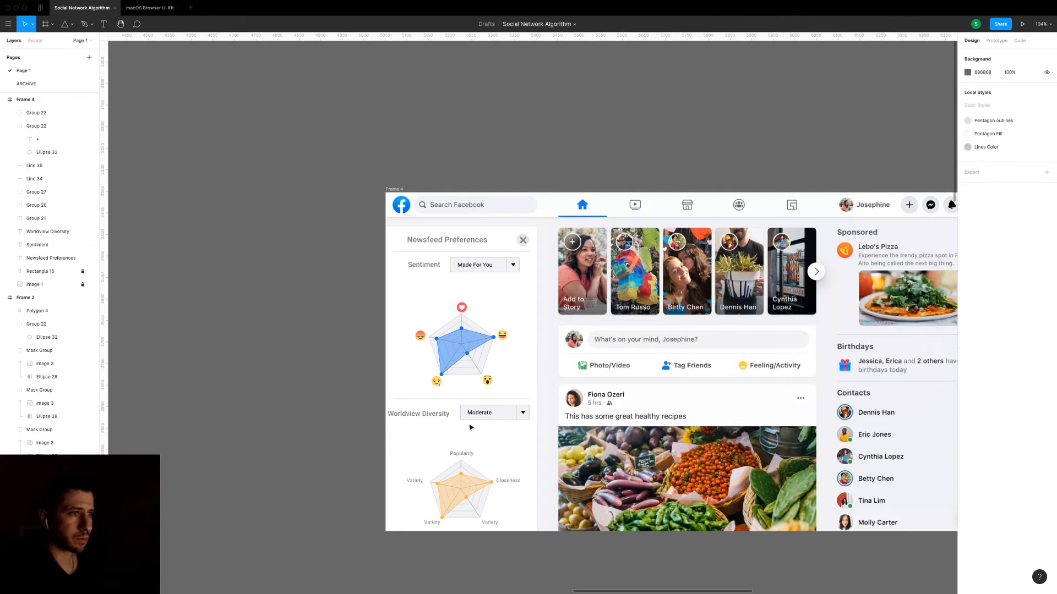
{"action": "left_click_drag", "start_coordinate": [429, 416], "coordinate": [432, 416]}
Shorten the Worldview Diversity label's text to View Diversity.
{"action": "double_click", "coordinate": [418, 414]}
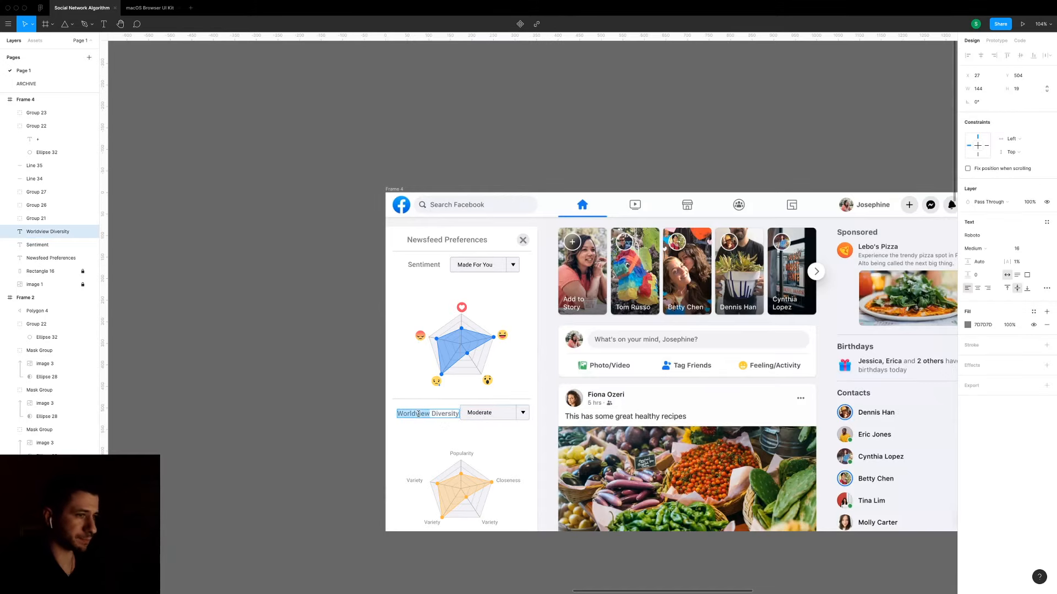
{"action": "type", "text": "View"}
{"action": "key", "text": "Escape"}
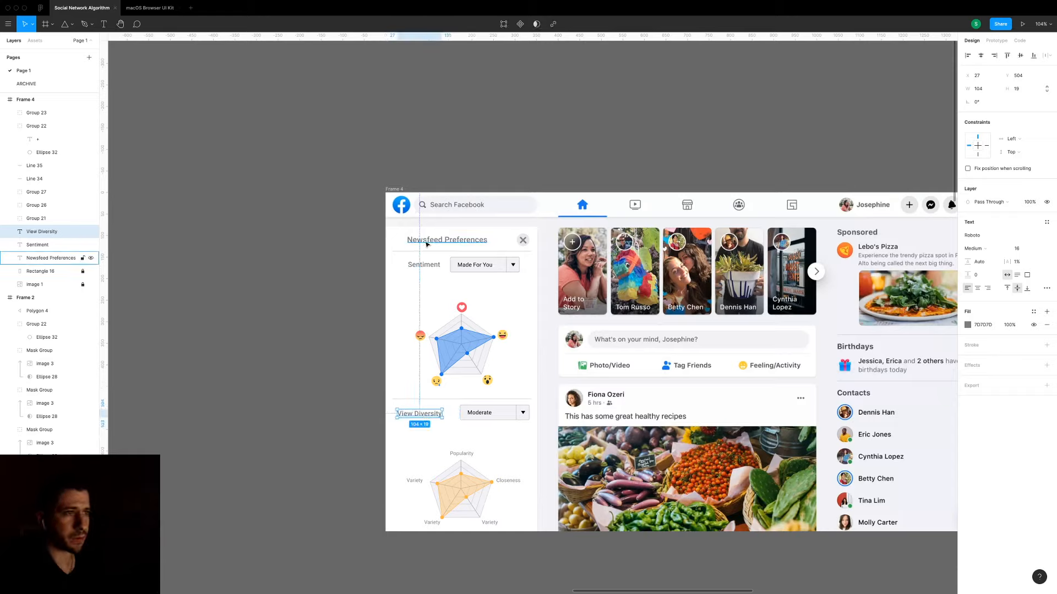
Move Newsfeed Preferences and Sentiment left, and left-align both with the View Diversity label at X 27.
{"action": "left_click_drag", "start_coordinate": [427, 244], "coordinate": [416, 274]}
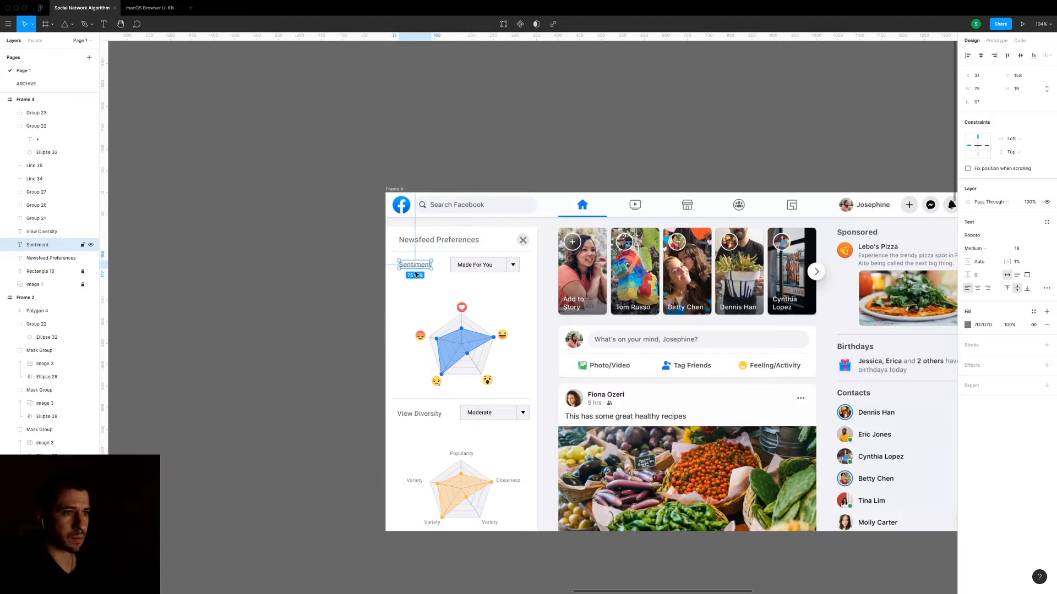
{"action": "left_click", "coordinate": [409, 417], "text": "shift"}
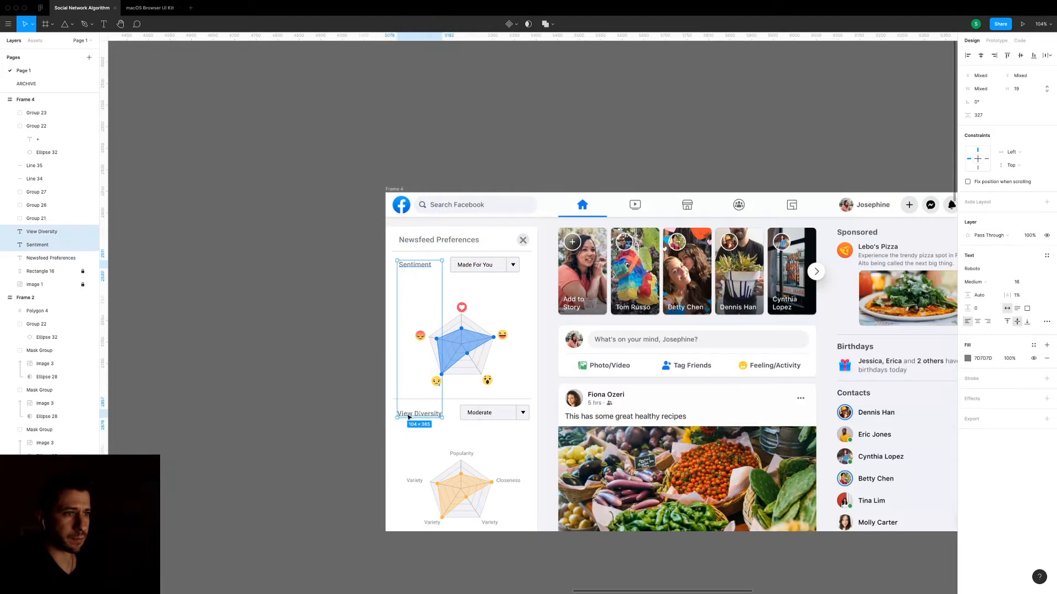
{"action": "left_click", "coordinate": [410, 244], "text": "shift"}
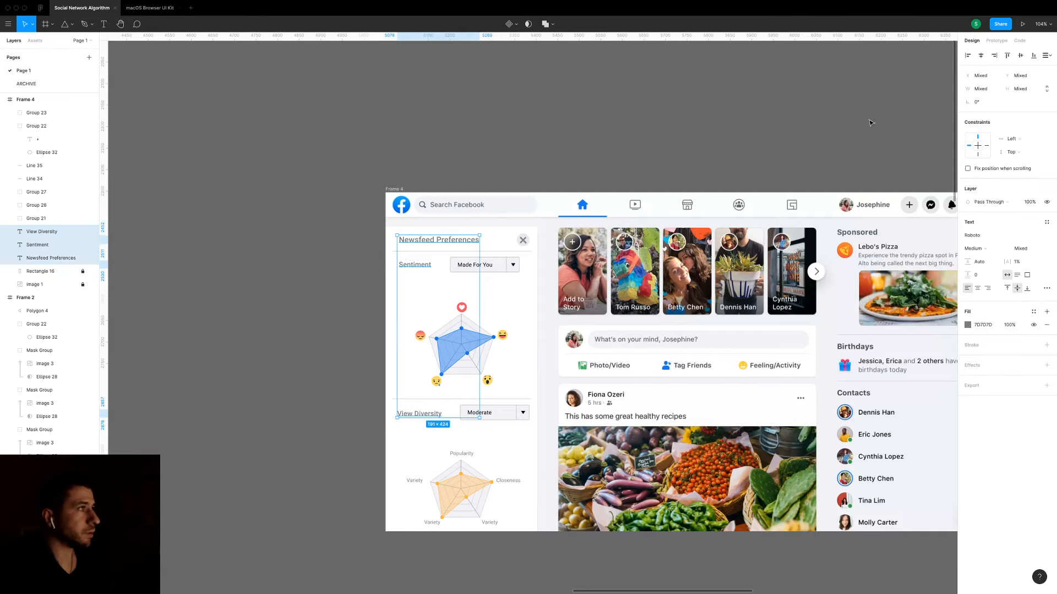
{"action": "left_click", "coordinate": [968, 55]}
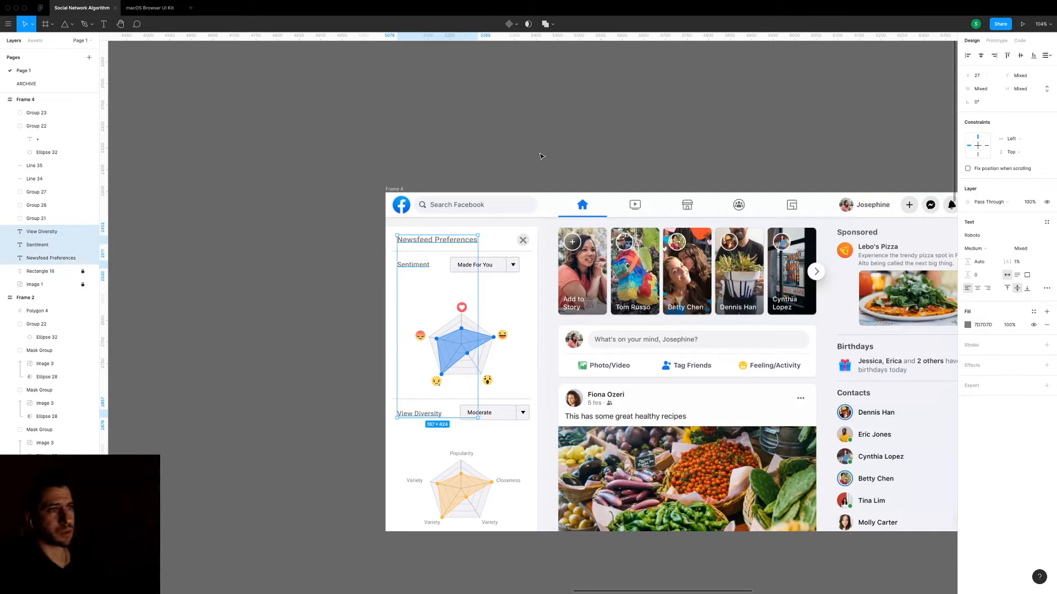
{"action": "left_click", "coordinate": [526, 175]}
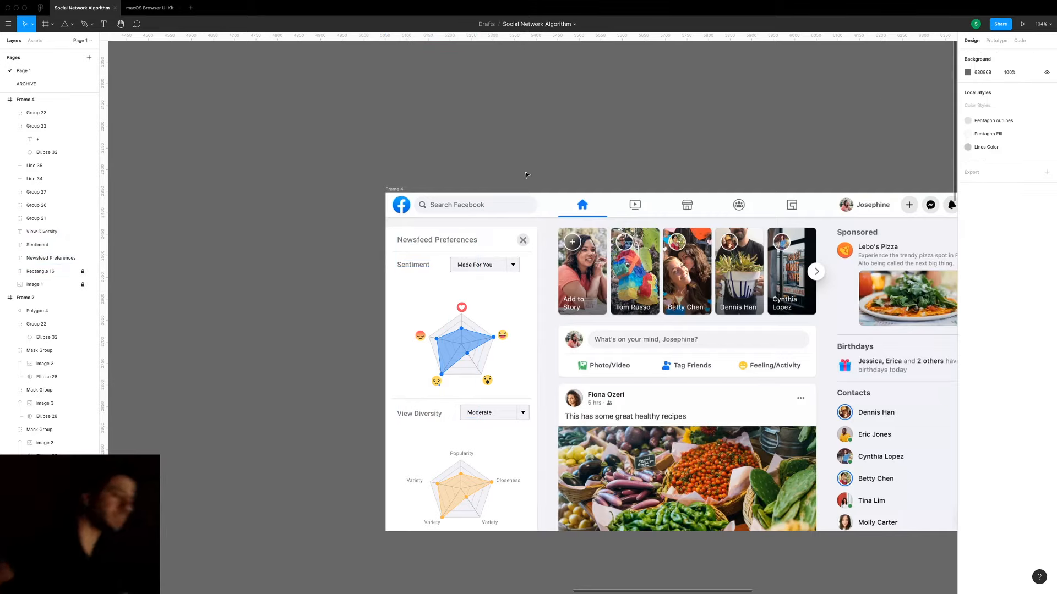
Move the blue Sentiment radar chart up to Y 212 and the divider below it up to Y 449.
{"action": "left_click_drag", "start_coordinate": [476, 345], "coordinate": [477, 327]}
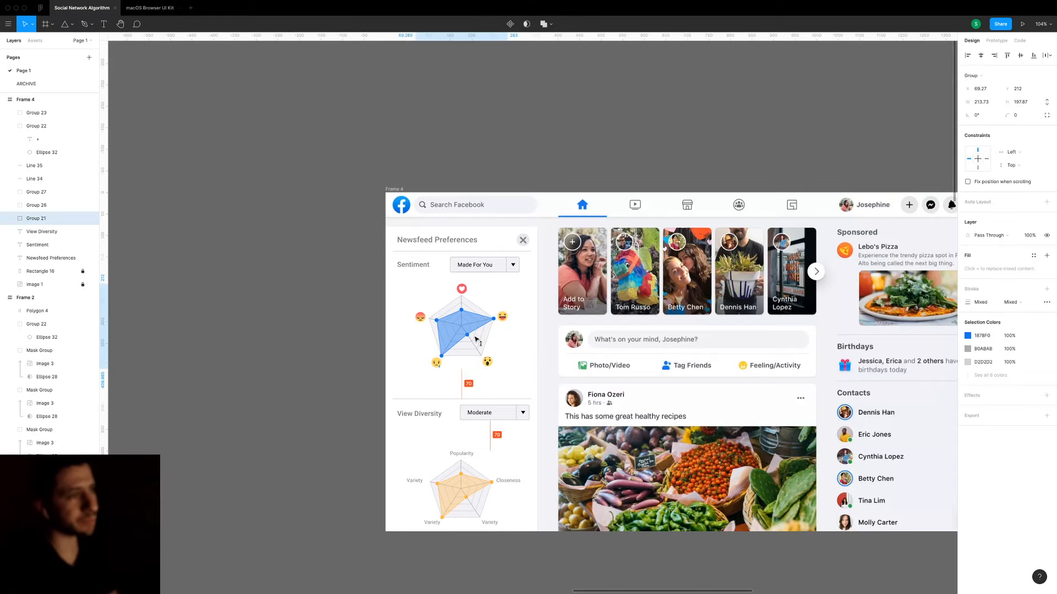
{"action": "left_click", "coordinate": [507, 255]}
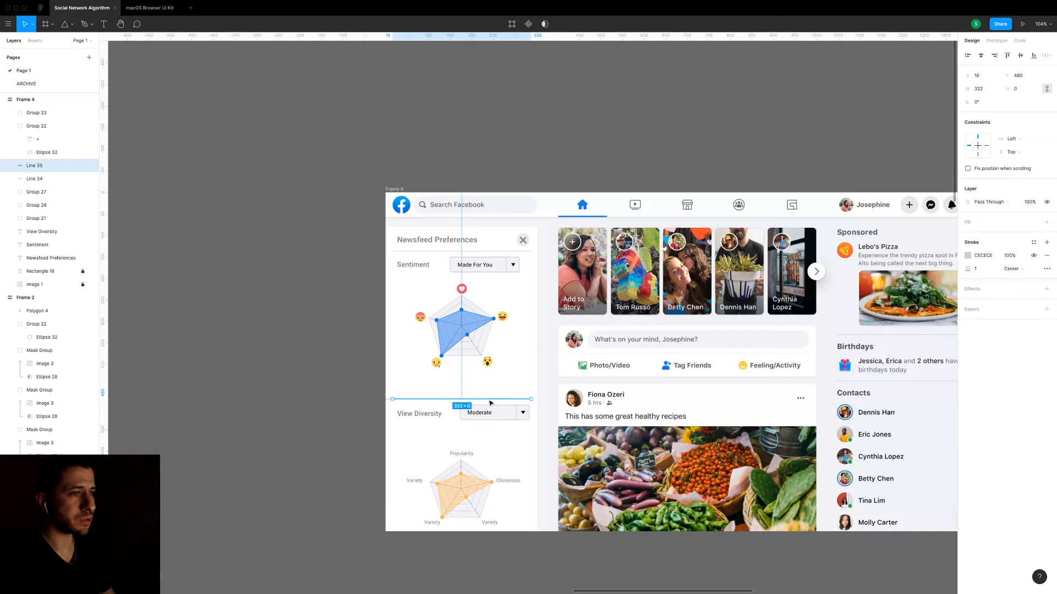
{"action": "left_click_drag", "start_coordinate": [490, 403], "coordinate": [491, 389]}
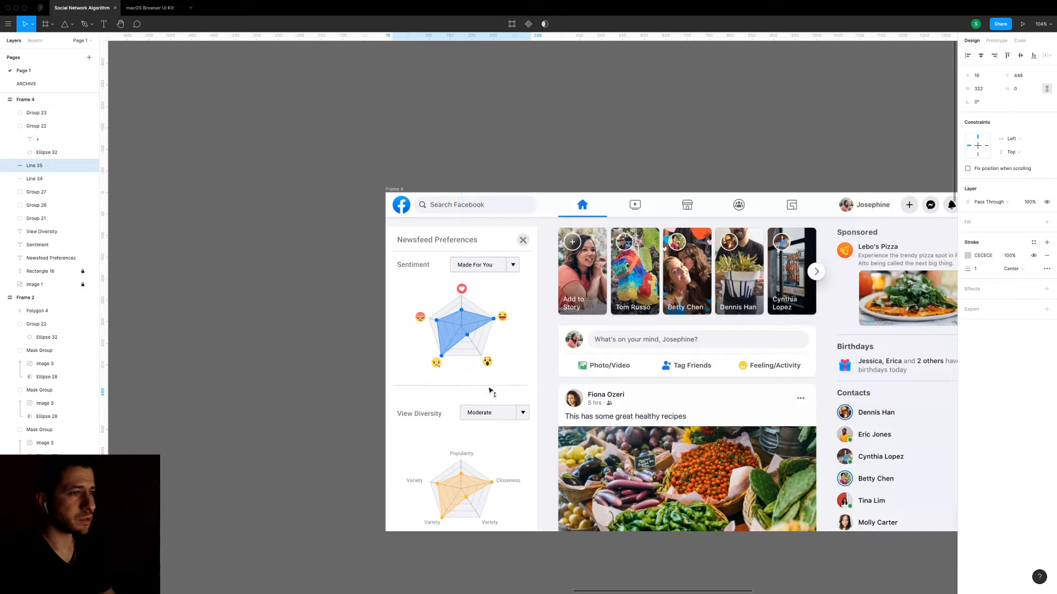
Shift the View Diversity label to Y 500 and move the orange radar chart up to Y 564.
{"action": "left_click", "coordinate": [417, 417]}
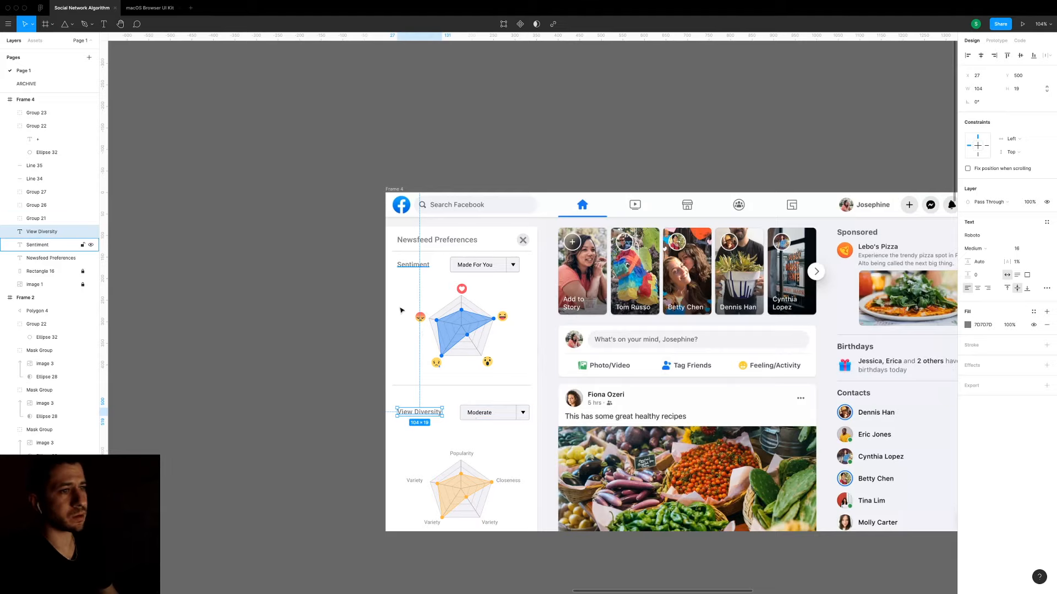
{"action": "left_click_drag", "start_coordinate": [386, 398], "coordinate": [525, 440]}
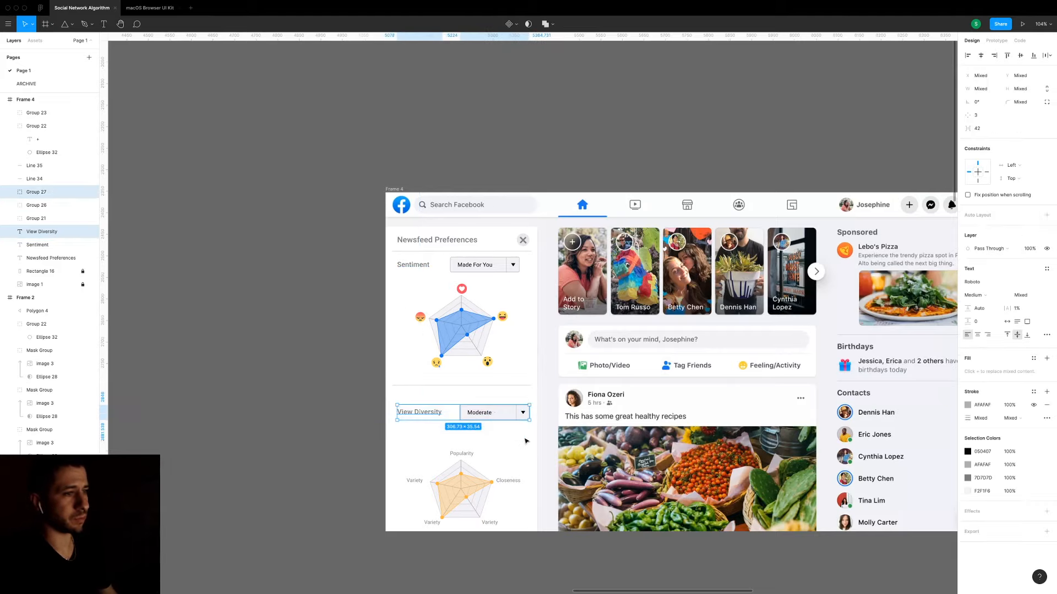
{"action": "left_click", "coordinate": [441, 482]}
{"action": "left_click_drag", "start_coordinate": [458, 491], "coordinate": [460, 474]}
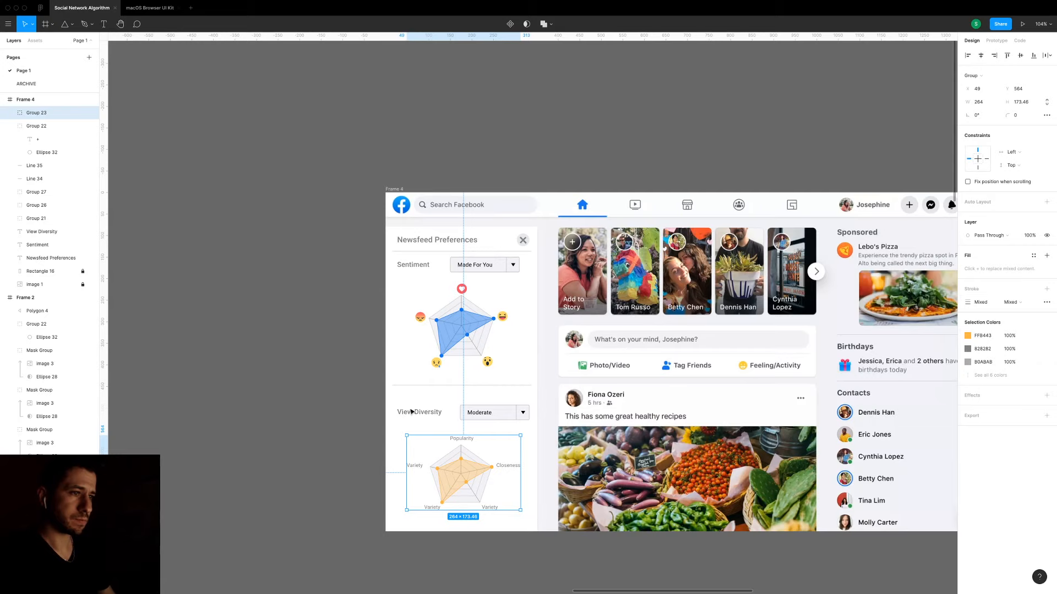
Replace the divider above View Diversity with a rectangular bar about 312 wide, filled with F2F1F6.
{"action": "scroll", "coordinate": [414, 417], "scroll_direction": "up", "scroll_amount": 5}
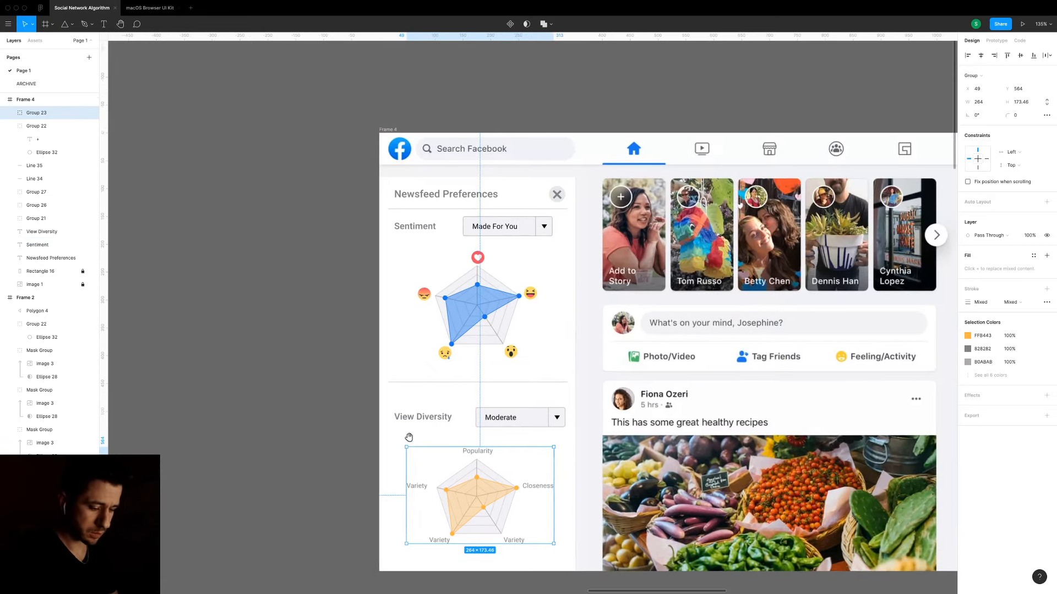
{"action": "key", "text": "r"}
{"action": "key", "text": "v"}
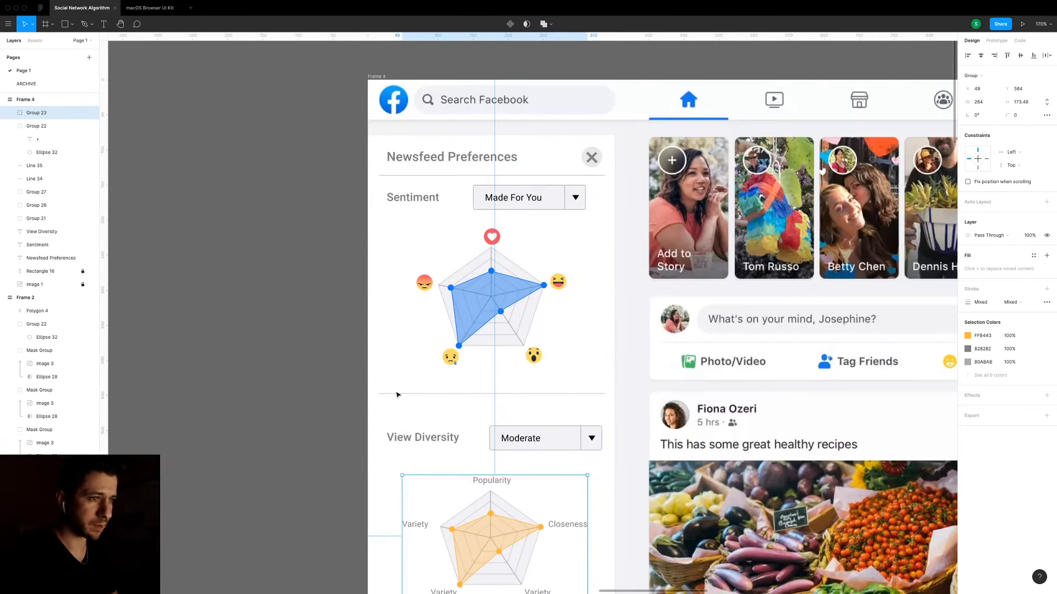
{"action": "left_click", "coordinate": [396, 394]}
{"action": "key", "text": "Delete"}
{"action": "key", "text": "r"}
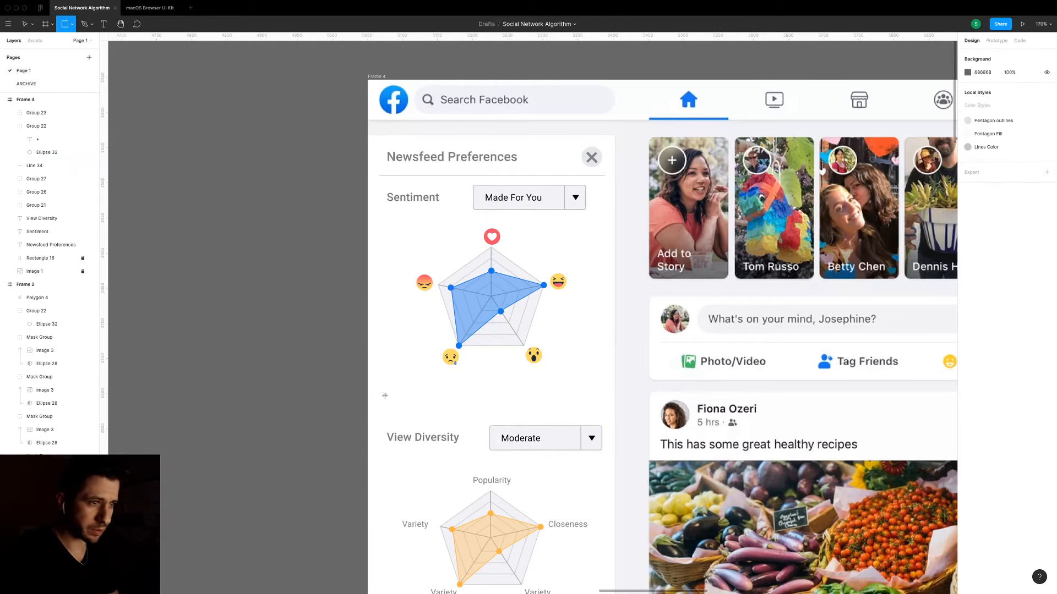
{"action": "mouse_move", "coordinate": [384, 394]}
{"action": "left_mouse_down"}
{"action": "mouse_move", "coordinate": [600, 407]}
{"action": "mouse_move", "coordinate": [605, 419]}
{"action": "left_mouse_up"}
Place the View Diversity label on the new bar at X 38, Y 455 and bring it to the front.
{"action": "key", "text": "v"}
{"action": "left_click", "coordinate": [423, 438]}
{"action": "left_click_drag", "start_coordinate": [423, 438], "coordinate": [444, 412]}
{"action": "key", "text": "alt+super+bracketright"}
{"action": "key", "text": "Up"}
{"action": "key", "text": "Up"}
{"action": "key", "text": "Up"}
{"action": "key", "text": "Up"}
{"action": "key", "text": "Up"}
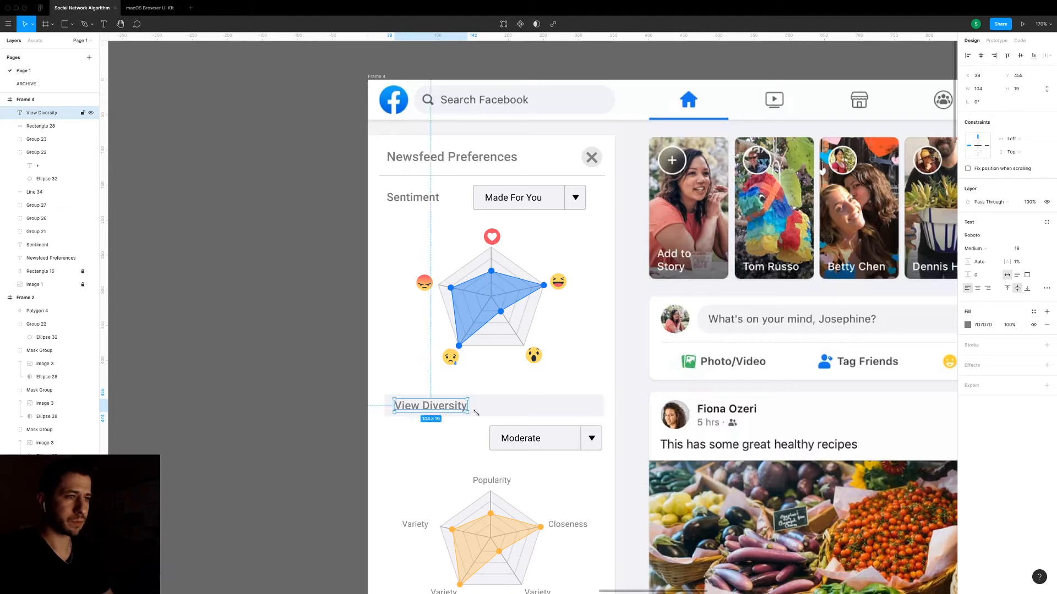
Resize the bar behind View Diversity to 317 × 37, extending its left edge to X 19.
{"action": "left_click", "coordinate": [516, 417]}
{"action": "left_click_drag", "start_coordinate": [516, 419], "coordinate": [516, 420]}
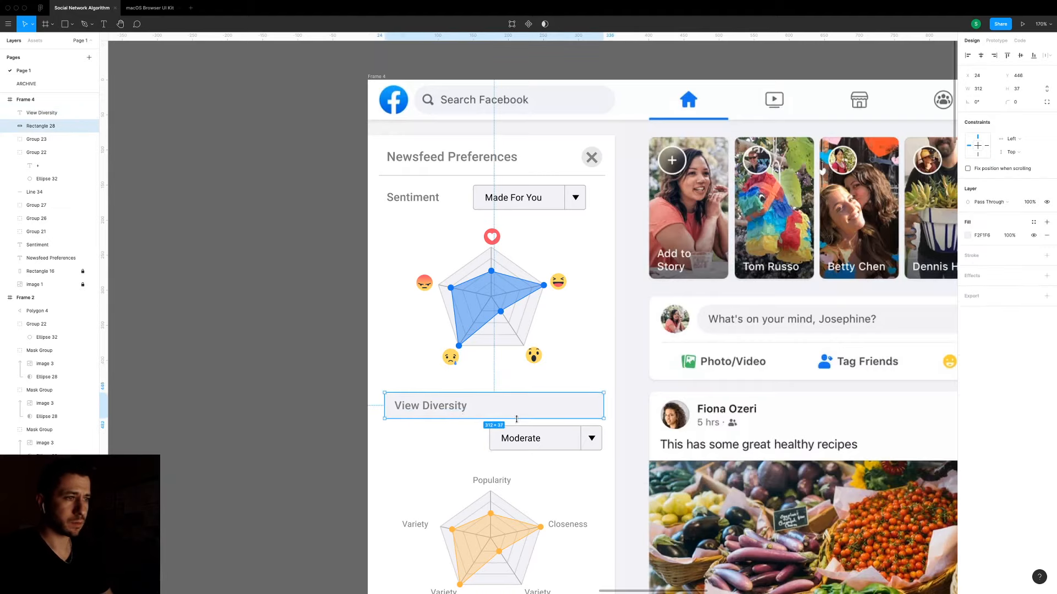
{"action": "left_click_drag", "start_coordinate": [383, 407], "coordinate": [380, 408]}
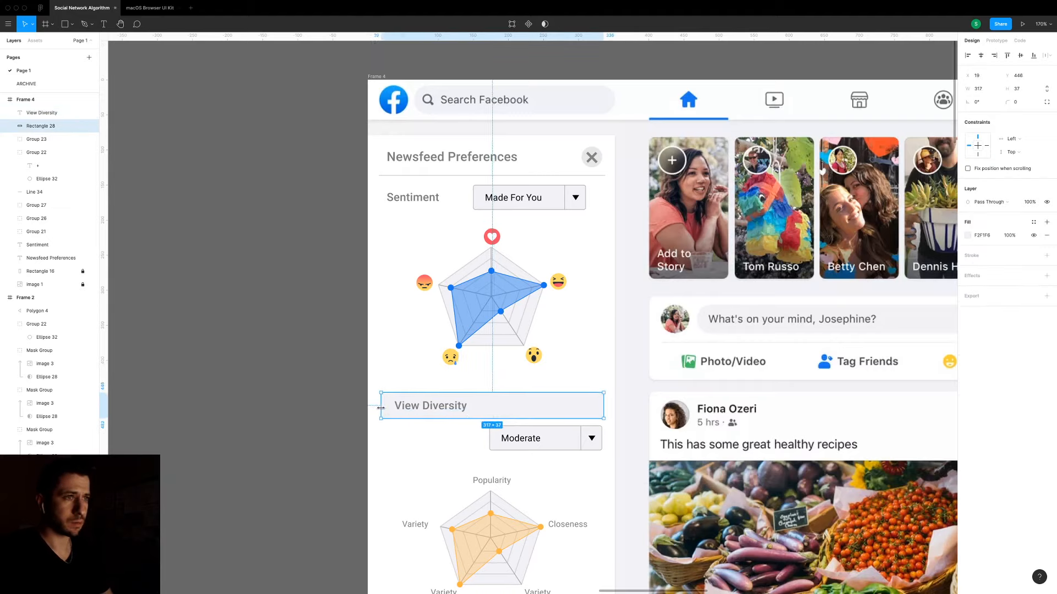
Copy the bar up to the Sentiment row at Y 153 and layer it behind the Sentiment label and dropdown.
{"action": "left_click_drag", "start_coordinate": [552, 407], "coordinate": [551, 201]}
{"action": "key", "text": "alt+super+["}
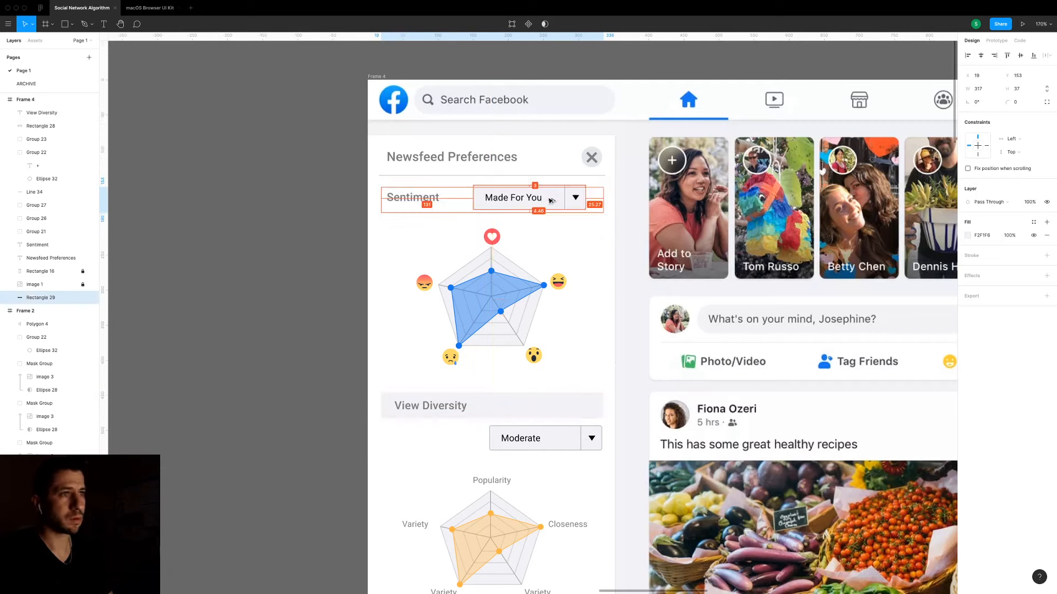
{"action": "key", "text": "alt+super+]"}
{"action": "key", "text": "super+["}
{"action": "key", "text": "super+["}
{"action": "key", "text": "super+["}
{"action": "key", "text": "super+["}
{"action": "key", "text": "super+["}
{"action": "key", "text": "super+["}
{"action": "key", "text": "super+["}
{"action": "key", "text": "super+["}
{"action": "key", "text": "super+["}
{"action": "key", "text": "super+["}
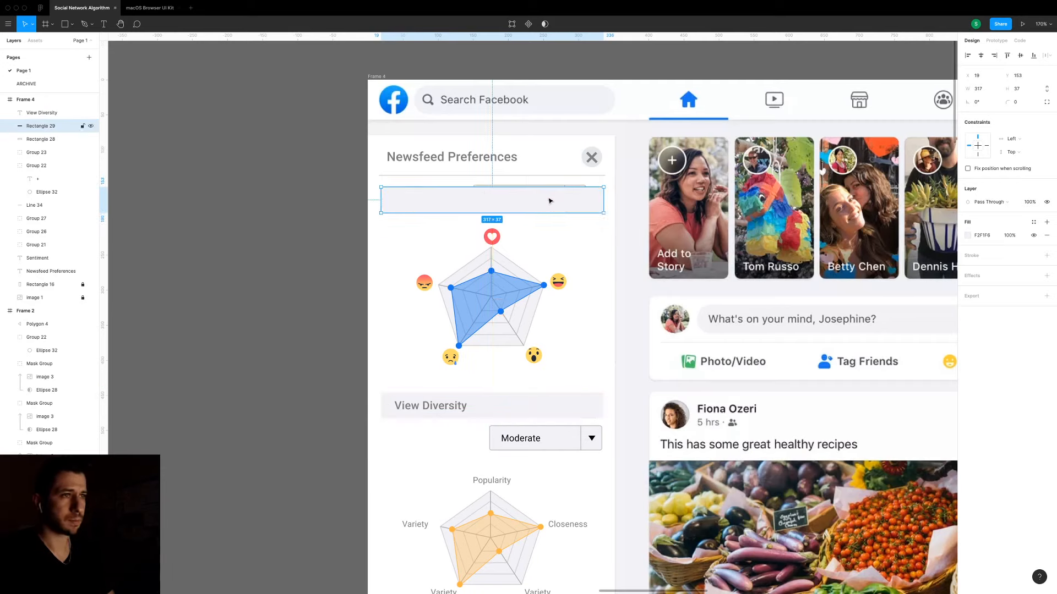
{"action": "key", "text": "super+["}
{"action": "key", "text": "super+["}
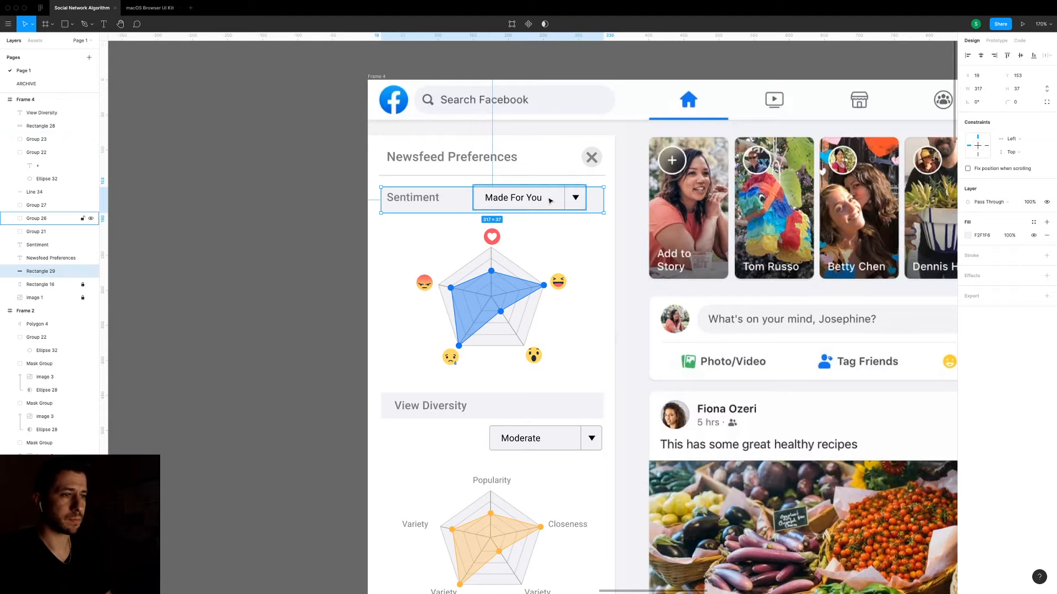
{"action": "left_click", "coordinate": [338, 260]}
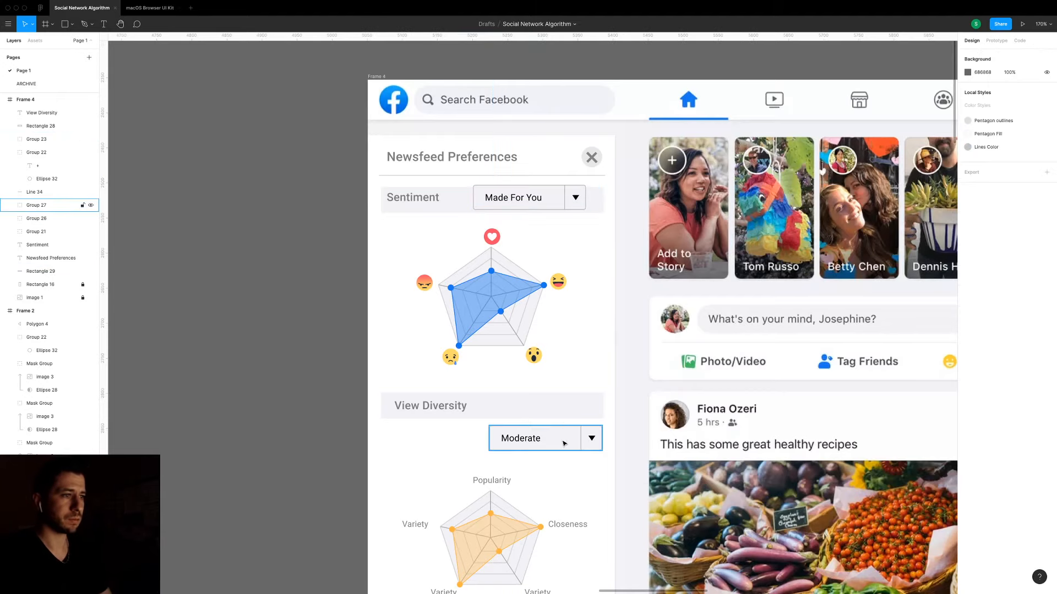
Move the Moderate dropdown up onto the View Diversity bar at X 173, Y 447 and bring it to the front.
{"action": "left_click_drag", "start_coordinate": [563, 442], "coordinate": [561, 409]}
{"action": "key", "text": "alt+super+]"}
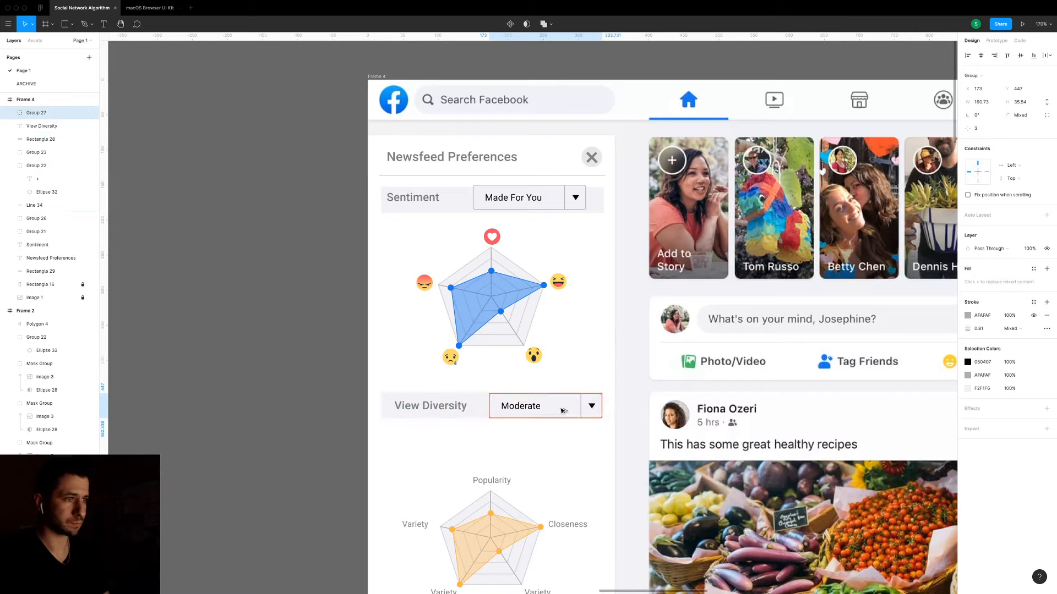
{"action": "left_click", "coordinate": [618, 375]}
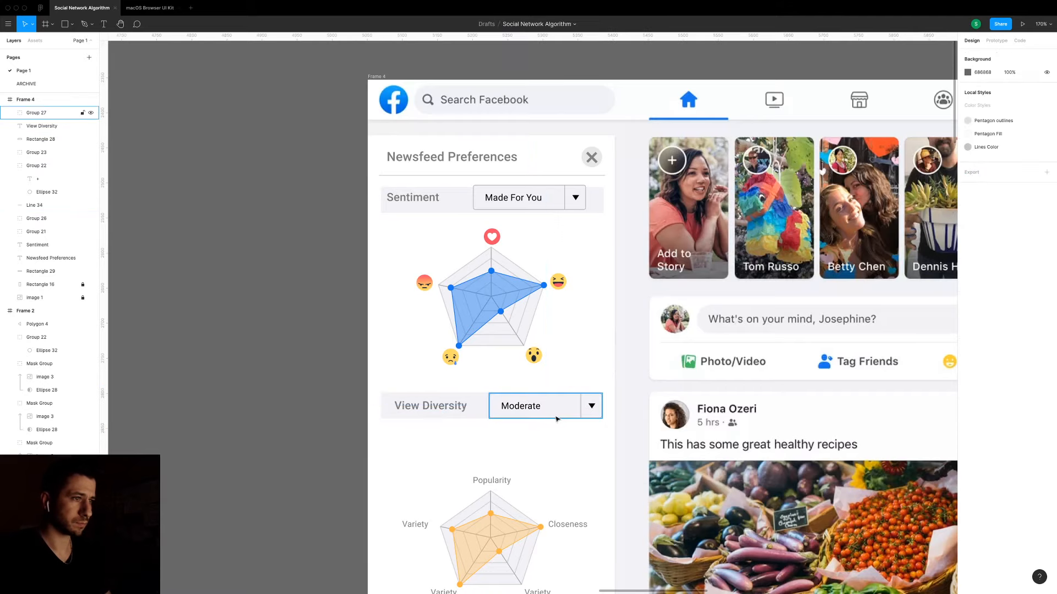
Shrink the Moderate dropdown to 27.54 high within the View Diversity bar and shift it to X 168.
{"action": "left_click", "coordinate": [560, 413]}
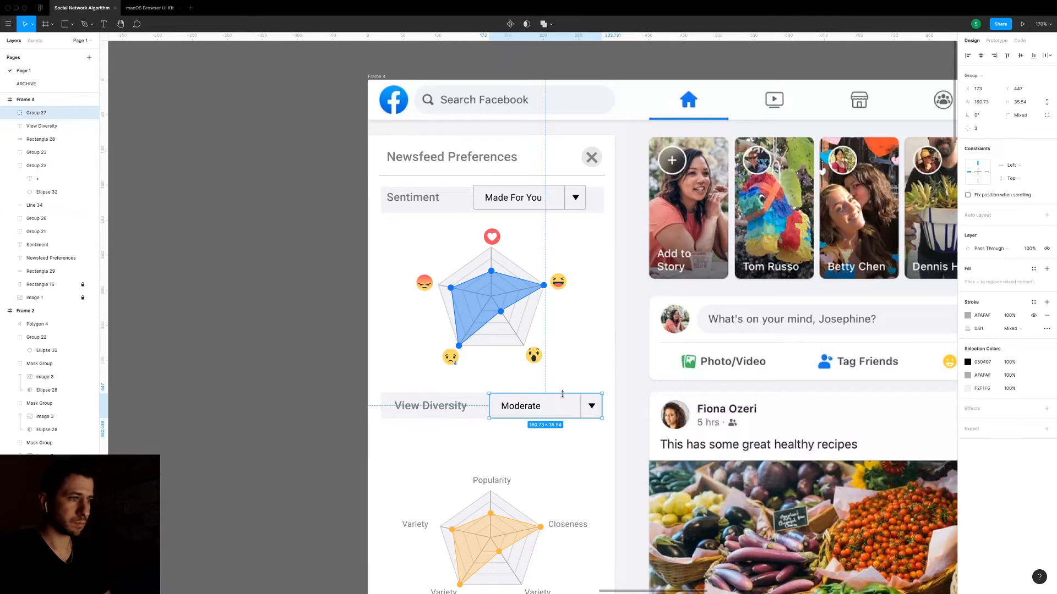
{"action": "left_click_drag", "start_coordinate": [562, 394], "coordinate": [564, 395]}
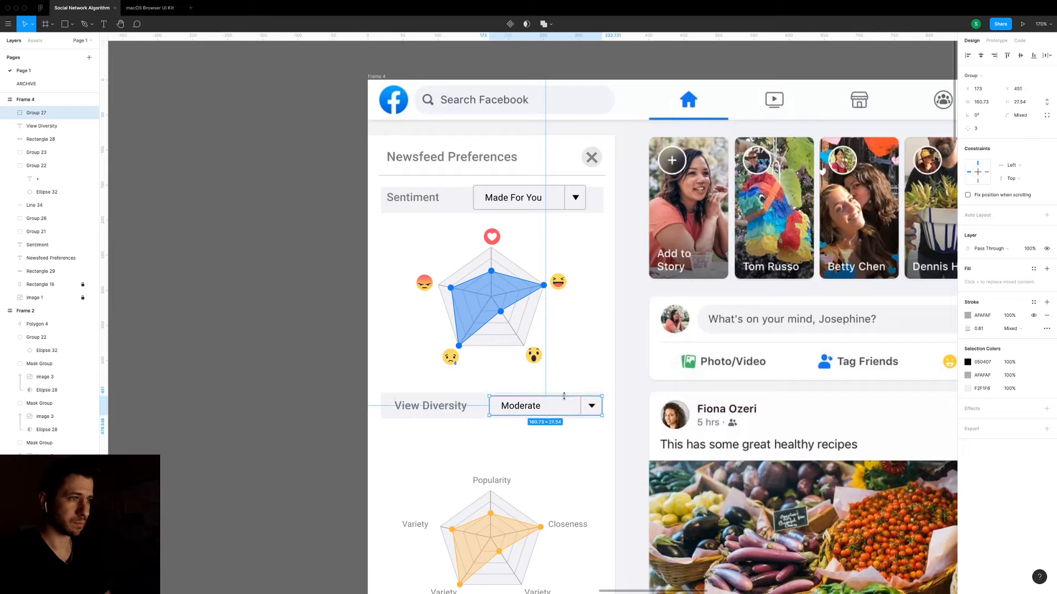
{"action": "key", "text": "shift+Left"}
{"action": "key", "text": "Right"}
{"action": "key", "text": "Right"}
{"action": "key", "text": "Right"}
{"action": "key", "text": "Right"}
{"action": "key", "text": "Right"}
Shrink the Made For You dropdown to 27.54 high and position it at X 170, Y 158 on the Sentiment bar.
{"action": "mouse_move", "coordinate": [532, 202]}
{"action": "left_mouse_down"}
{"action": "mouse_move", "coordinate": [552, 204]}
{"action": "mouse_move", "coordinate": [547, 190]}
{"action": "left_mouse_up"}
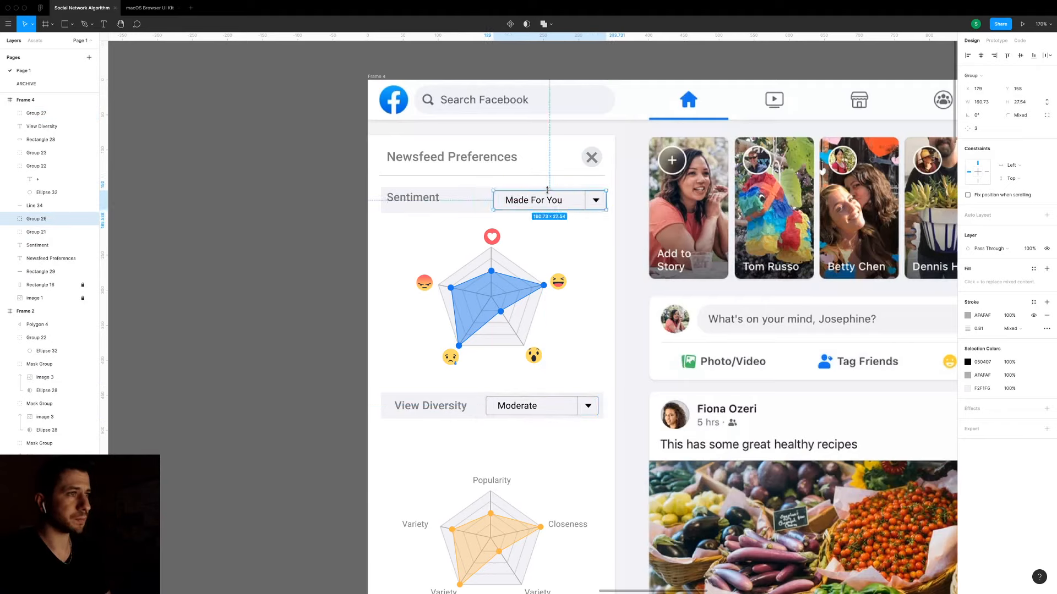
{"action": "key", "text": "shift+Left"}
{"action": "key", "text": "Right"}
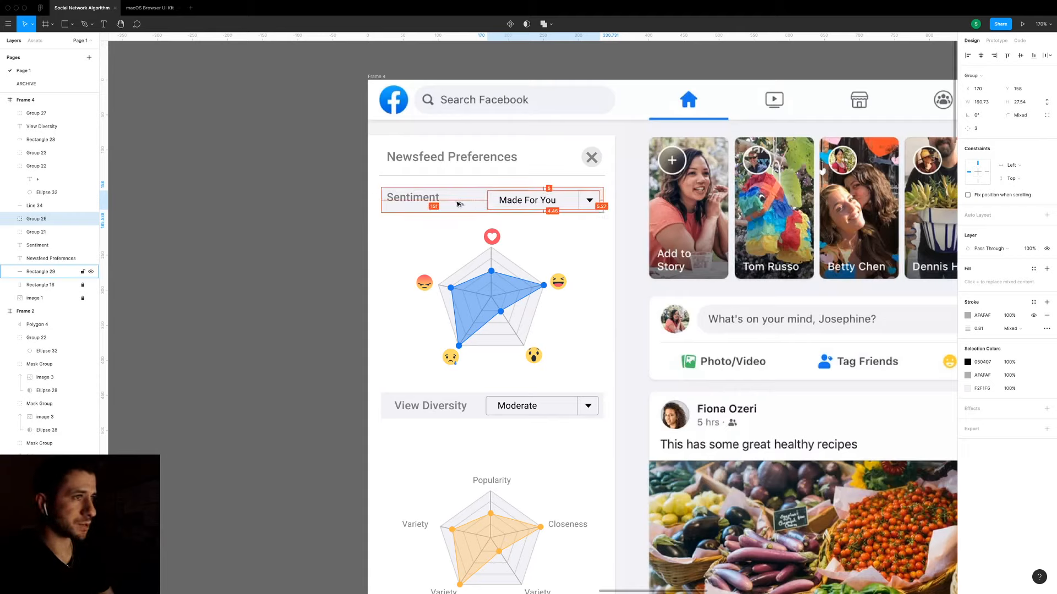
Move the Sentiment label to X 38, Y 162, in line with its dropdown and the View Diversity label.
{"action": "left_click", "coordinate": [429, 199]}
{"action": "key", "text": "Down"}
{"action": "key", "text": "Down"}
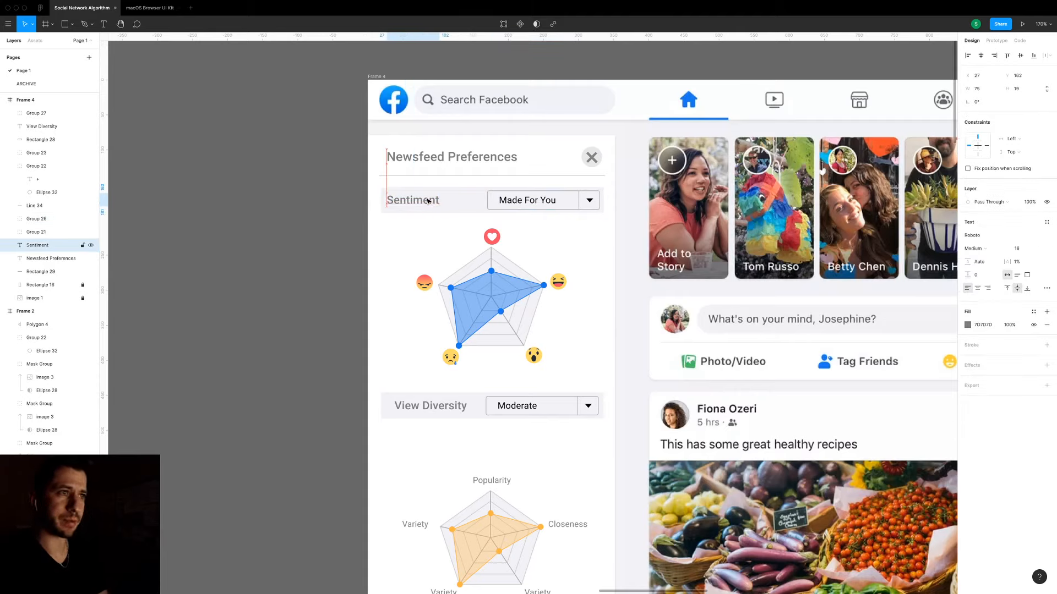
{"action": "left_click_drag", "start_coordinate": [424, 203], "coordinate": [430, 203]}
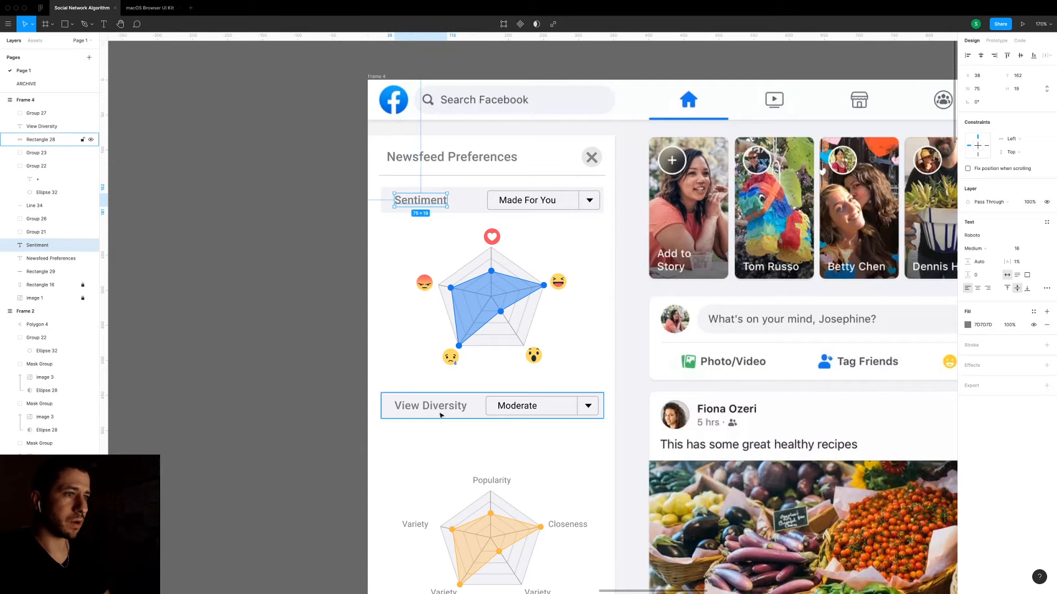
{"action": "left_click", "coordinate": [354, 397]}
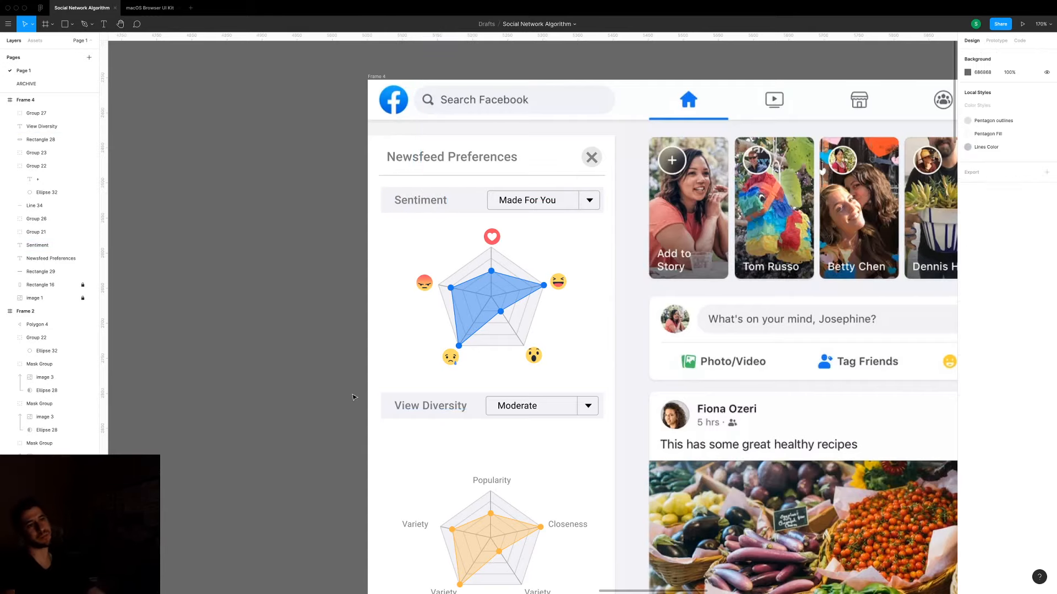
Move the View Diversity header row down closer to its radar chart, and shift the whole section slightly up.
{"action": "scroll", "coordinate": [520, 465], "scroll_direction": "down", "scroll_amount": 3}
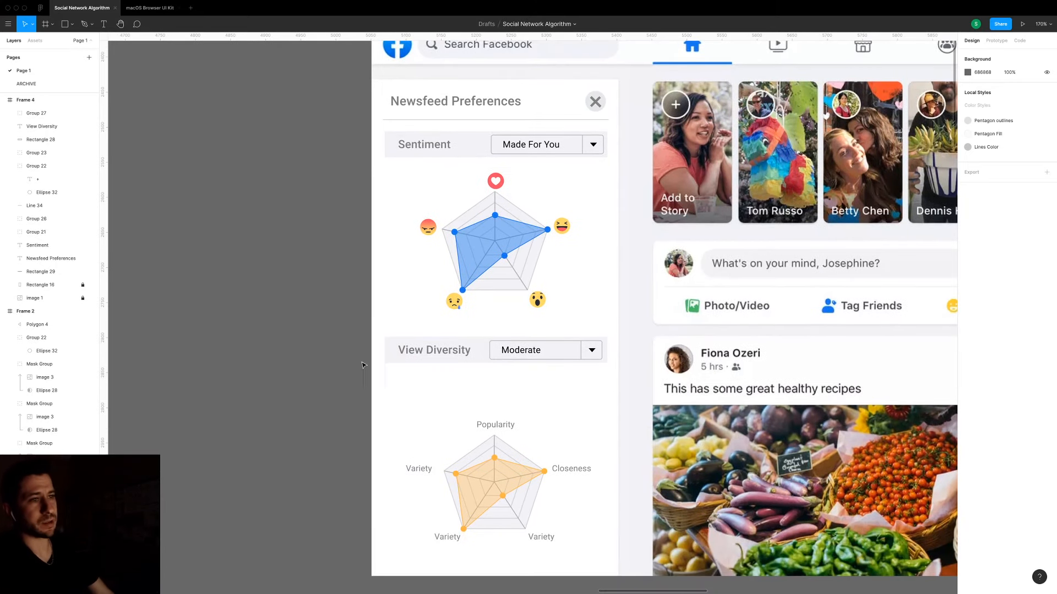
{"action": "left_click_drag", "start_coordinate": [362, 365], "coordinate": [589, 380]}
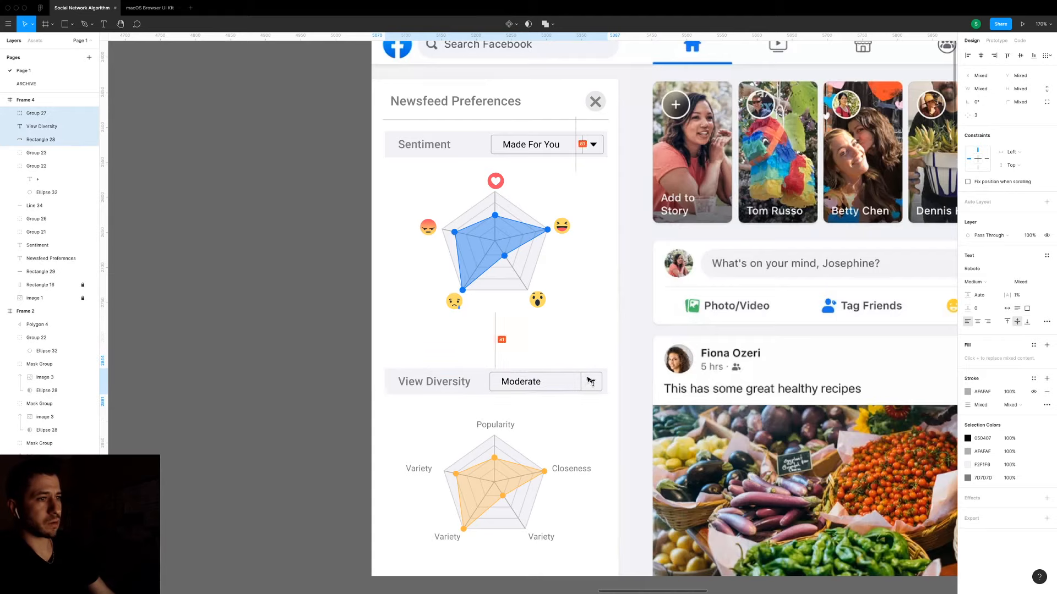
{"action": "left_click_drag", "start_coordinate": [319, 354], "coordinate": [621, 547]}
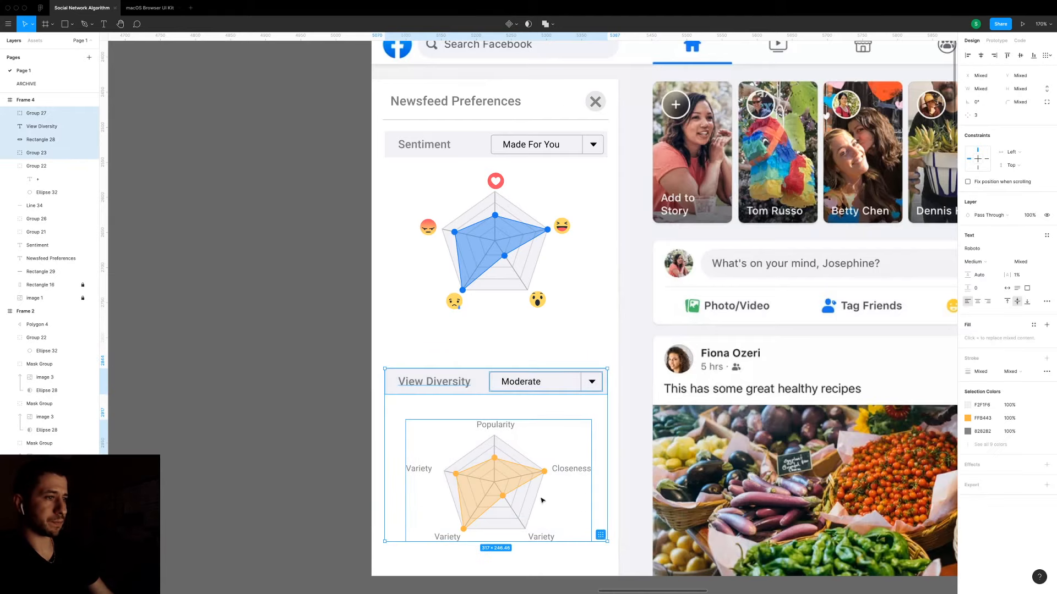
{"action": "left_click_drag", "start_coordinate": [543, 501], "coordinate": [543, 488]}
{"action": "left_click", "coordinate": [619, 361]}
{"action": "scroll", "coordinate": [620, 362], "scroll_direction": "down", "scroll_amount": 3}
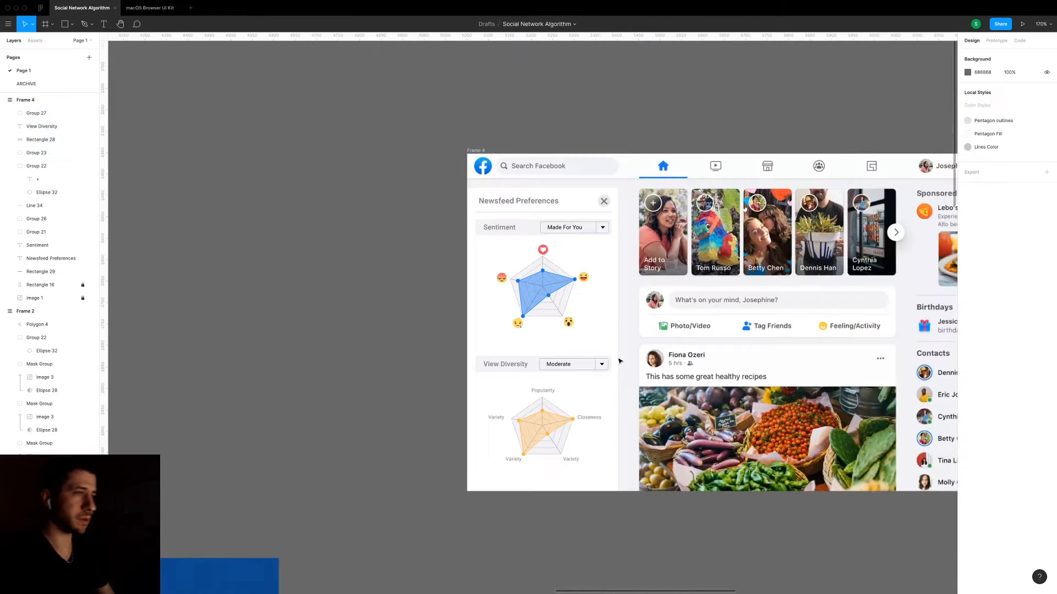
{"action": "scroll", "coordinate": [619, 361], "scroll_direction": "up", "scroll_amount": 2}
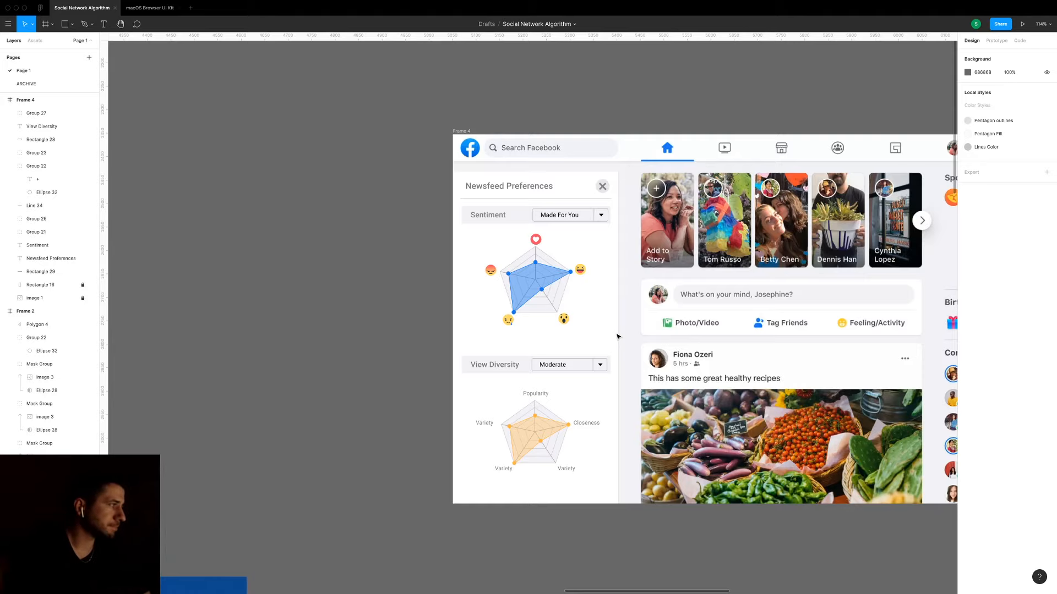
{"action": "scroll", "coordinate": [617, 336], "scroll_direction": "up", "scroll_amount": 1}
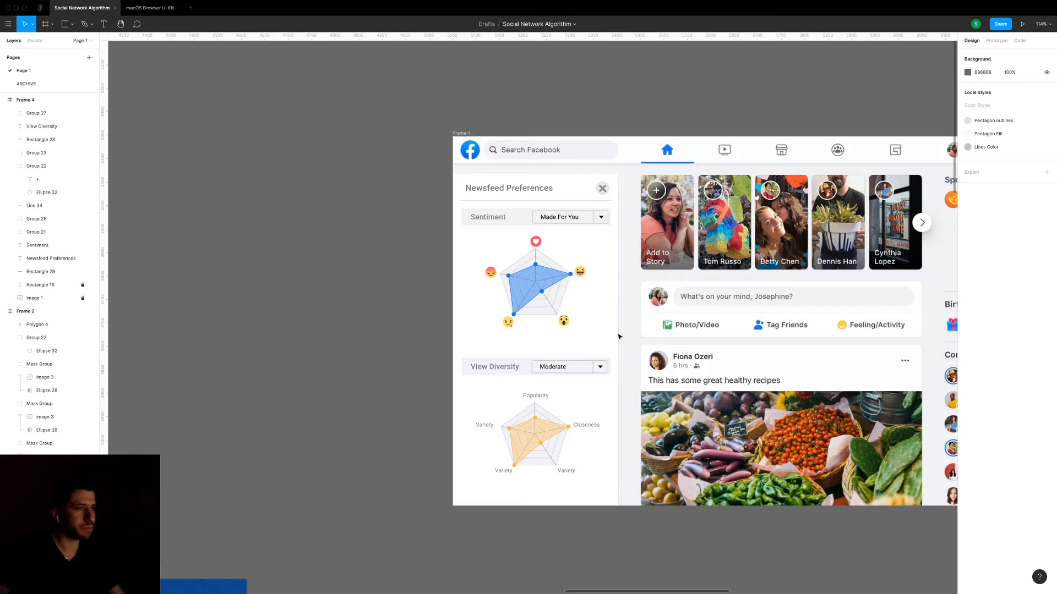
Move the Newsfeed Preferences and Newsfeed Sentiment mockup frames up together on the canvas.
{"action": "scroll", "coordinate": [618, 337], "scroll_direction": "down", "scroll_amount": 5}
{"action": "left_click_drag", "start_coordinate": [610, 322], "coordinate": [316, 276]}
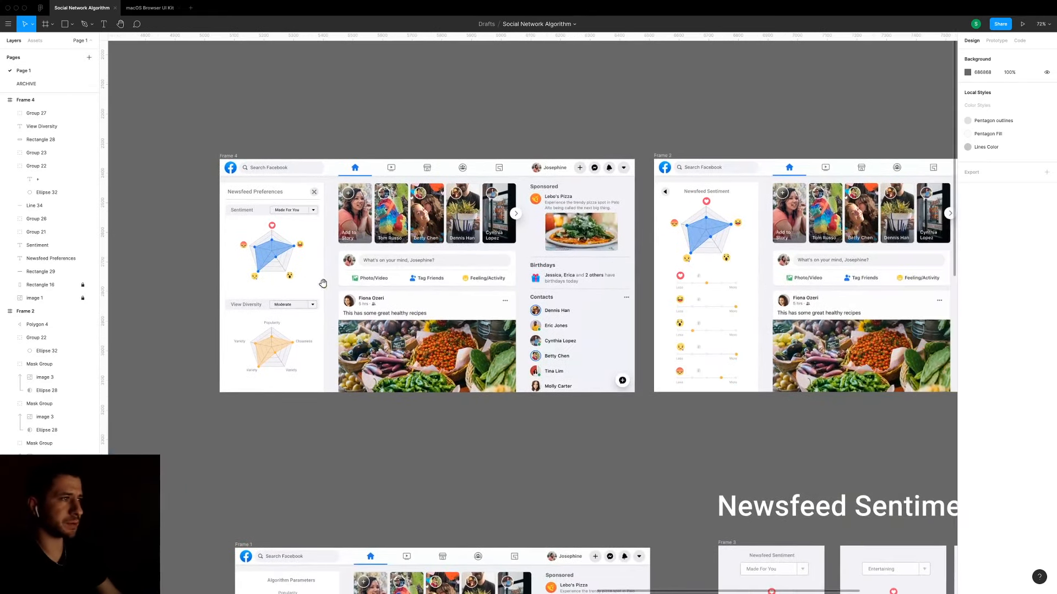
{"action": "scroll", "coordinate": [395, 307], "scroll_direction": "down", "scroll_amount": 10}
{"action": "left_click_drag", "start_coordinate": [304, 225], "coordinate": [653, 331]}
{"action": "left_click_drag", "start_coordinate": [626, 281], "coordinate": [625, 189]}
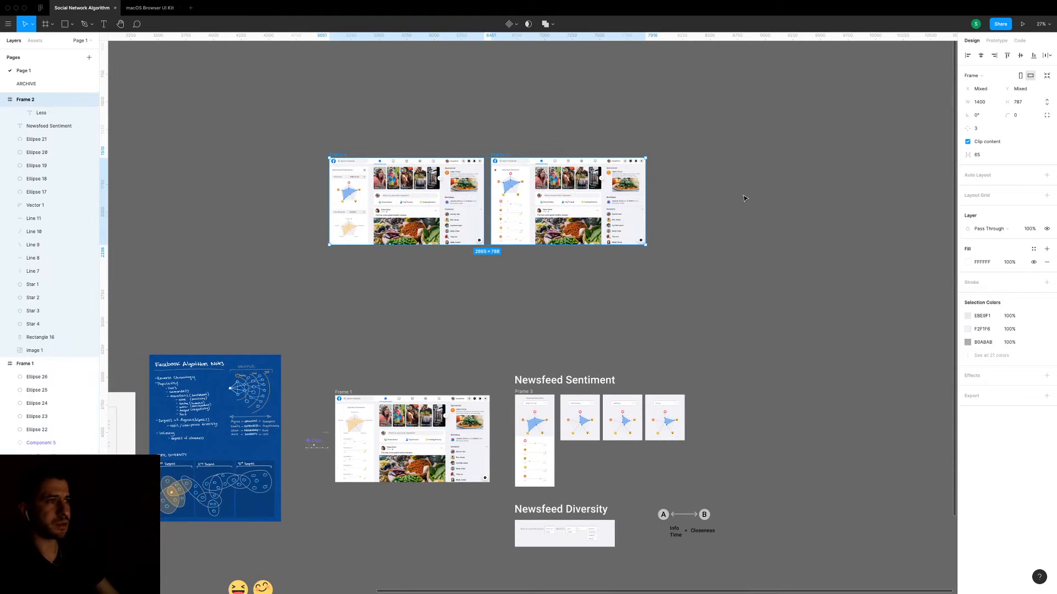
{"action": "key", "text": "Escape"}
Raise the Newsfeed Sentiment frame and place the Algorithm Parameters frame directly below it, beside the Newsfeed Preferences frame.
{"action": "left_click_drag", "start_coordinate": [507, 142], "coordinate": [507, 93]}
{"action": "left_click_drag", "start_coordinate": [347, 393], "coordinate": [512, 204]}
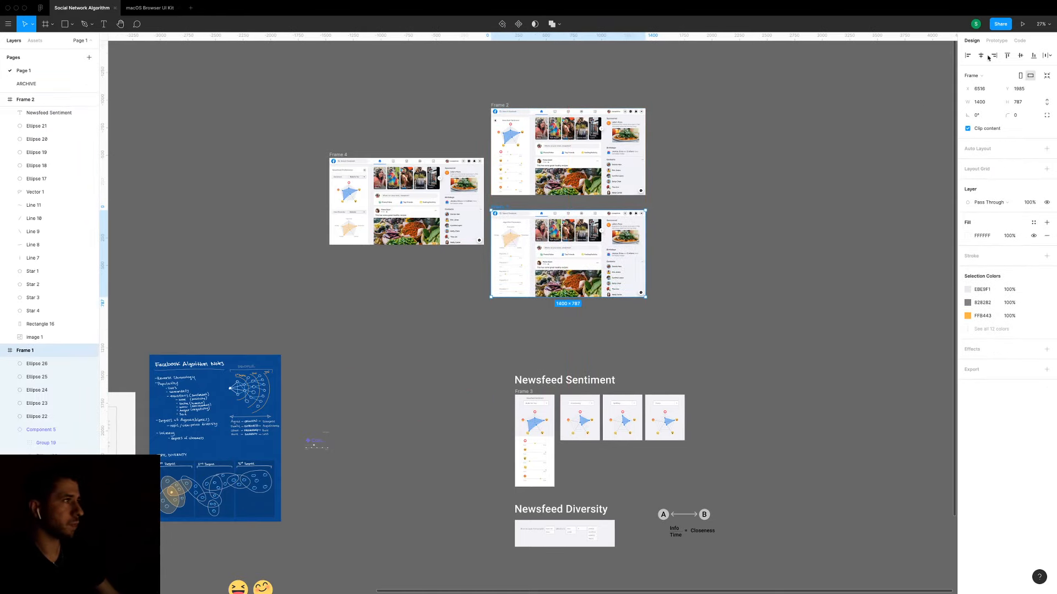
Add an On Click prototype link from the View Diversity bar that navigates to Frame 1.
{"action": "key", "text": "alt+9"}
{"action": "scroll", "coordinate": [440, 255], "scroll_direction": "up", "scroll_amount": 5}
{"action": "scroll", "coordinate": [439, 256], "scroll_direction": "up", "scroll_amount": 6}
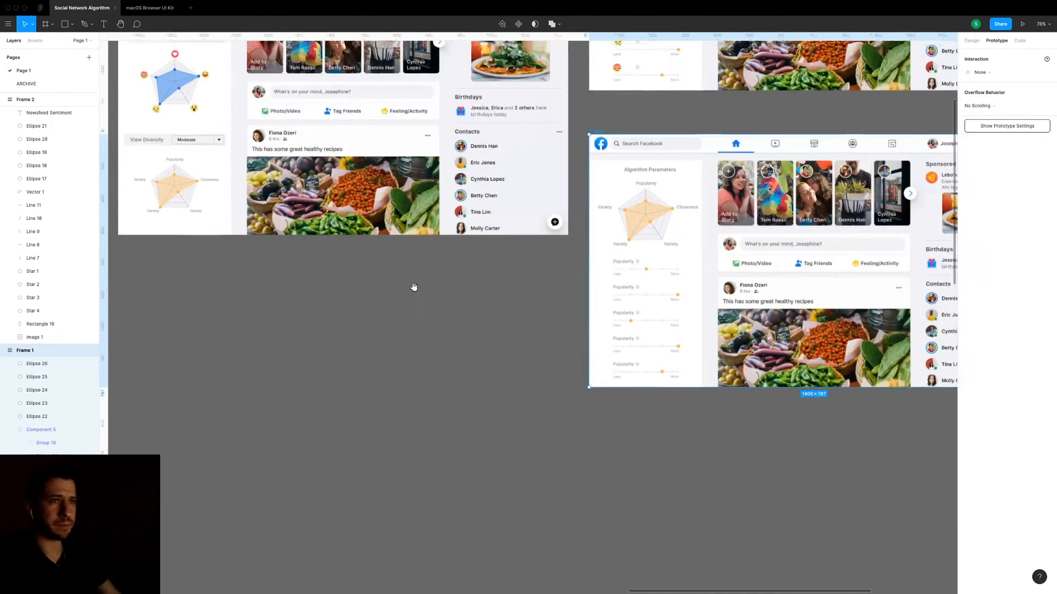
{"action": "left_click", "coordinate": [392, 268]}
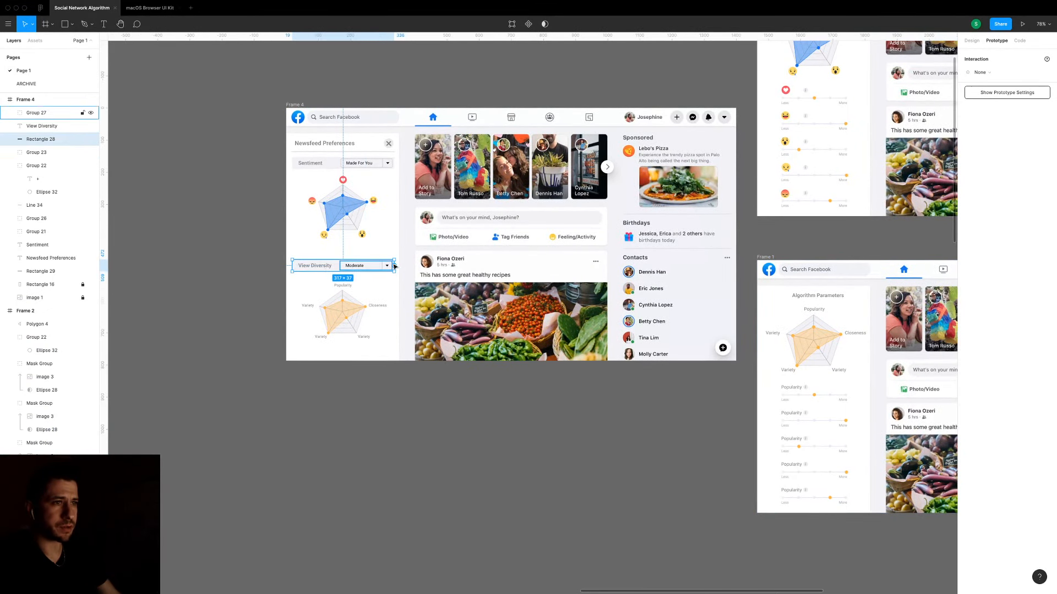
{"action": "left_click_drag", "start_coordinate": [394, 266], "coordinate": [800, 396]}
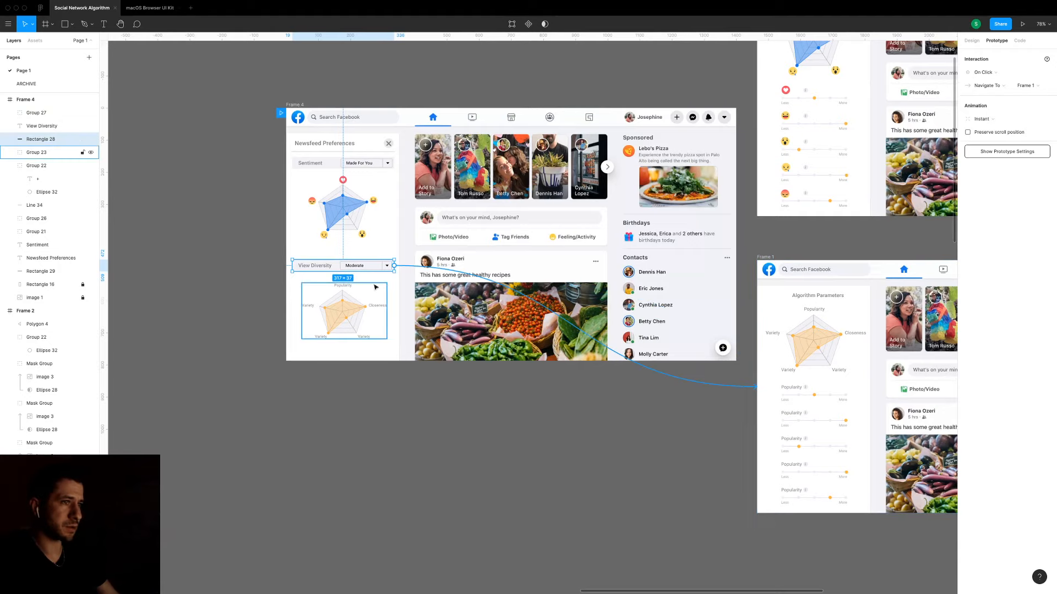
Add an On Click prototype link from the Sentiment bar that navigates to Frame 2.
{"action": "left_click", "coordinate": [324, 164]}
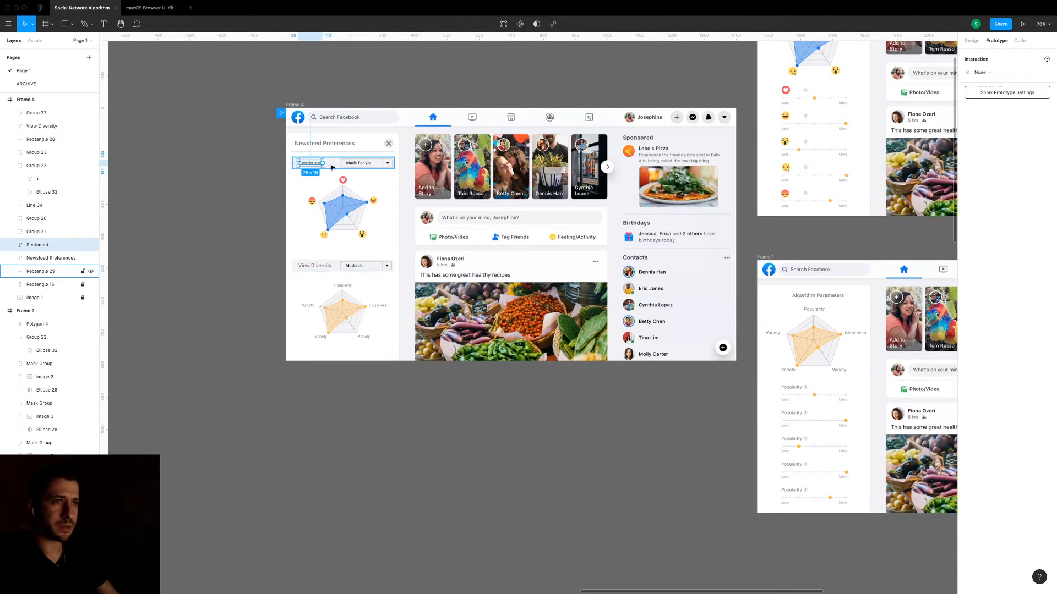
{"action": "left_click_drag", "start_coordinate": [394, 163], "coordinate": [694, 201]}
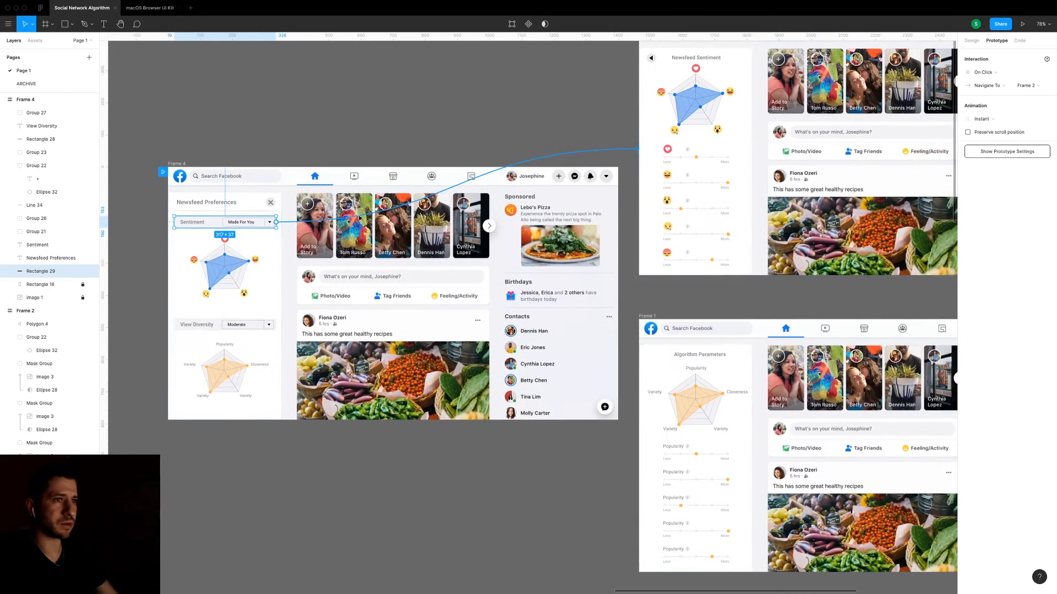
{"action": "left_click", "coordinate": [266, 293]}
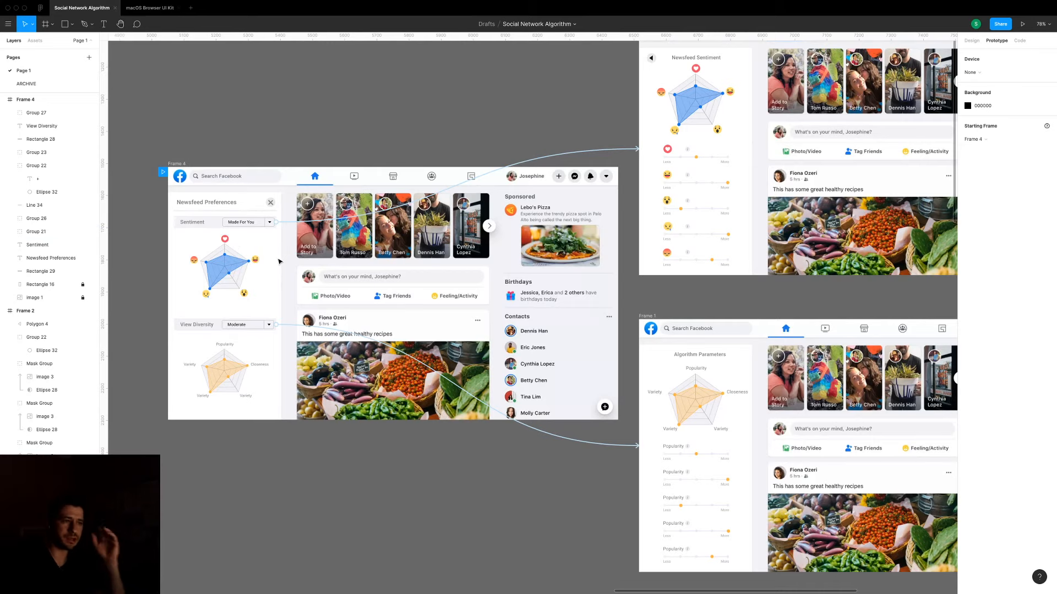
Duplicate the Newsfeed Preferences frame and place the copy directly to the left of the original on the canvas.
{"action": "scroll", "coordinate": [275, 274], "scroll_direction": "down", "scroll_amount": 1}
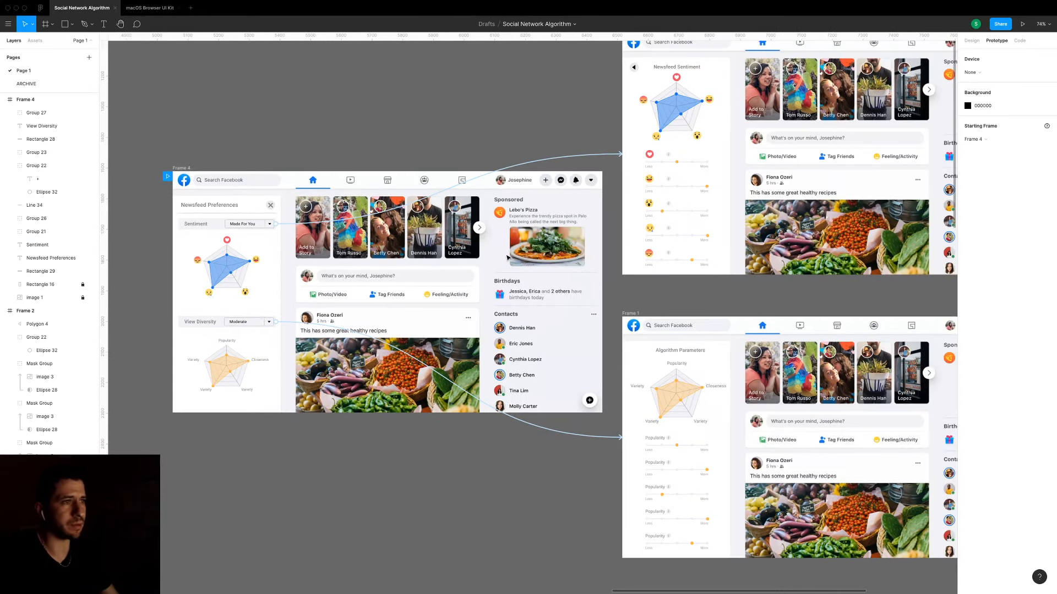
{"action": "scroll", "coordinate": [507, 259], "scroll_direction": "down", "scroll_amount": 3}
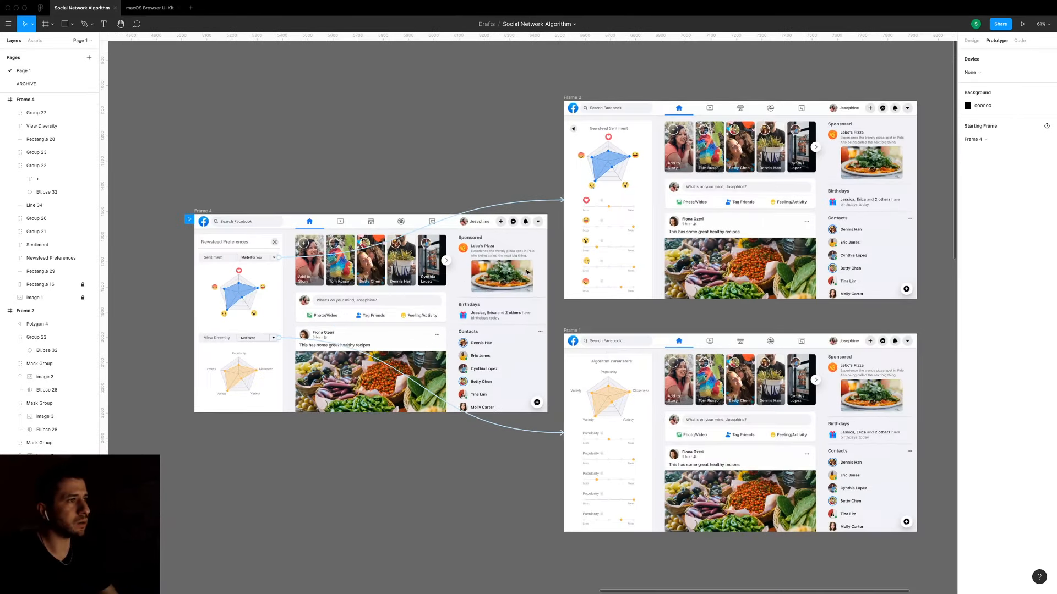
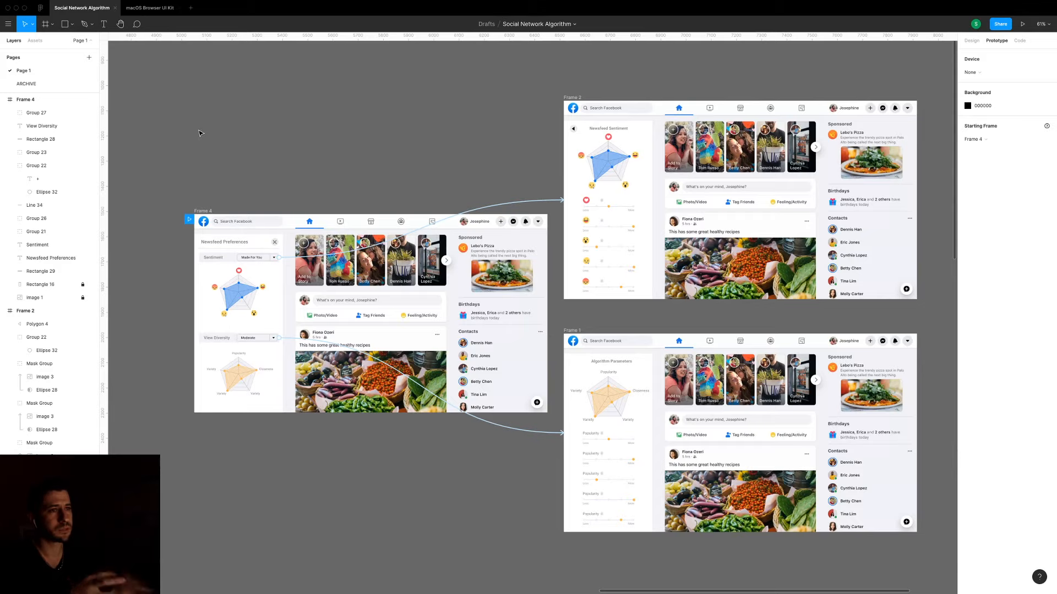
{"action": "scroll", "coordinate": [200, 134], "scroll_direction": "down", "scroll_amount": 2}
{"action": "left_click_drag", "start_coordinate": [231, 132], "coordinate": [607, 118]}
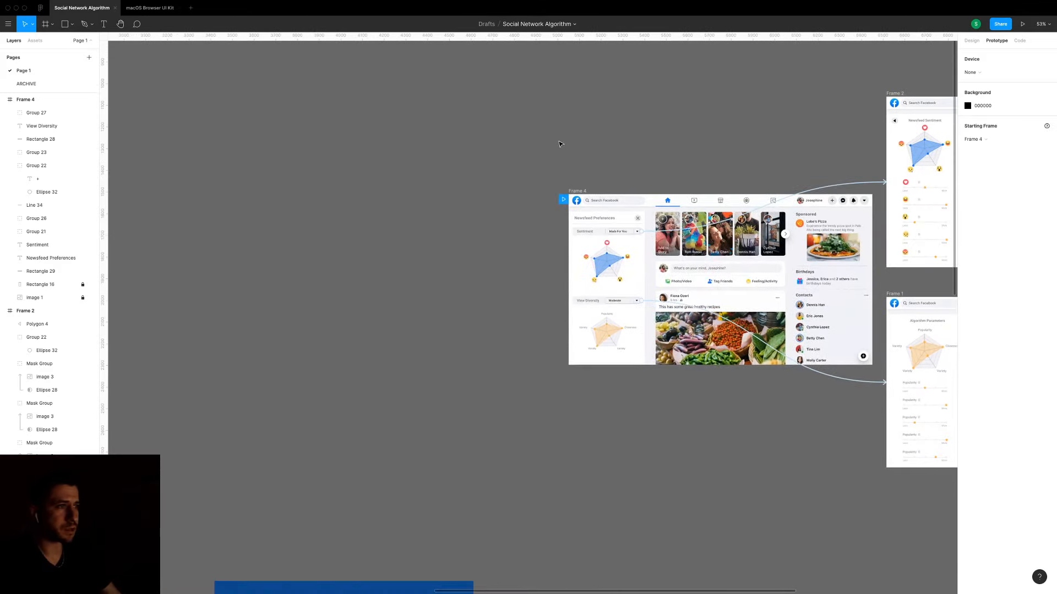
{"action": "left_click_drag", "start_coordinate": [582, 192], "coordinate": [257, 200]}
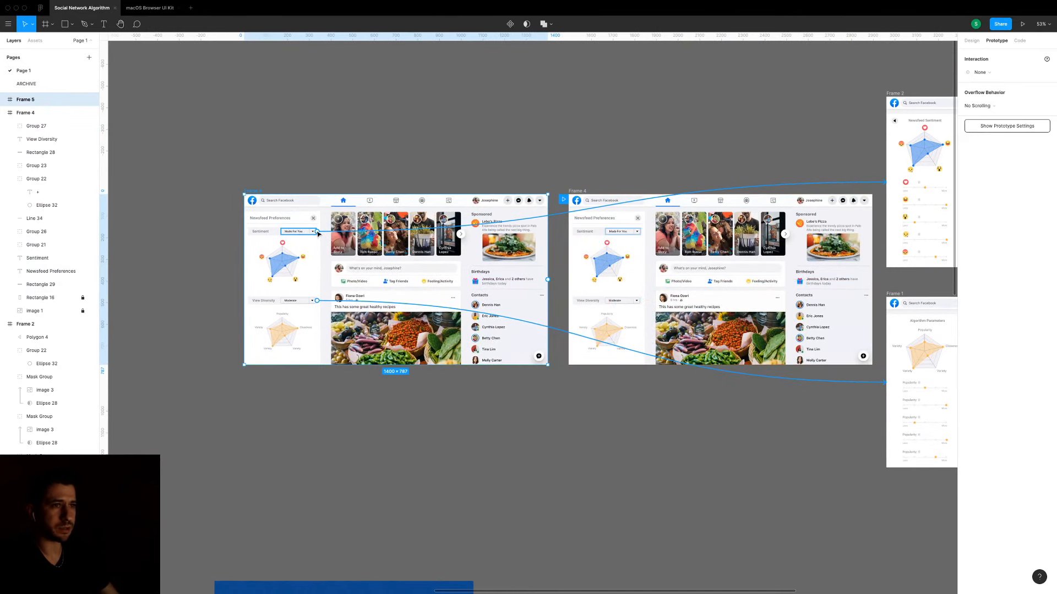
Remove the prototype link from the View Diversity bar in the duplicated frame.
{"action": "left_click", "coordinate": [297, 231]}
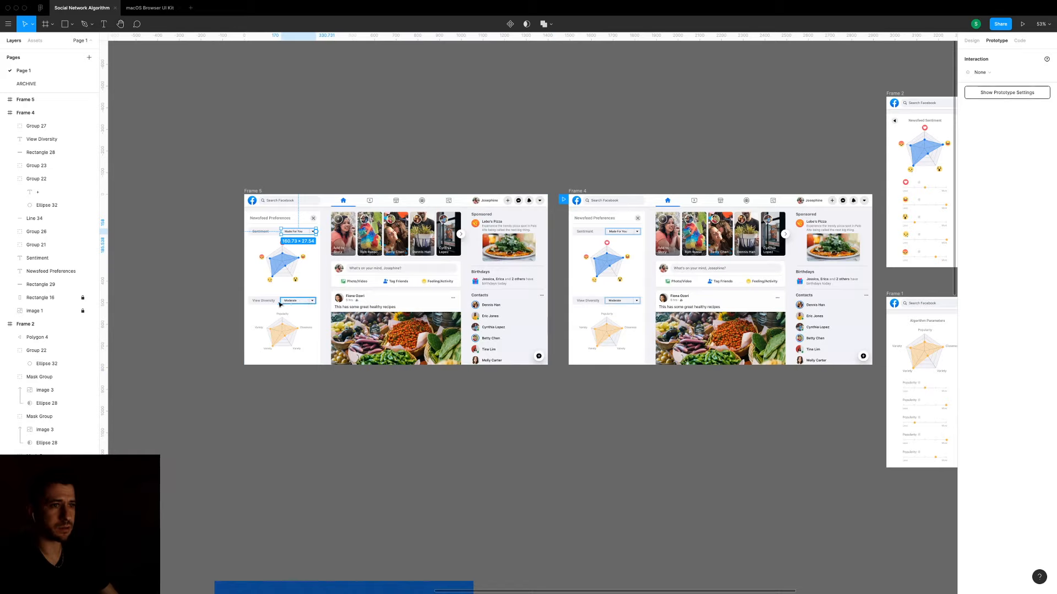
{"action": "left_click", "coordinate": [309, 302]}
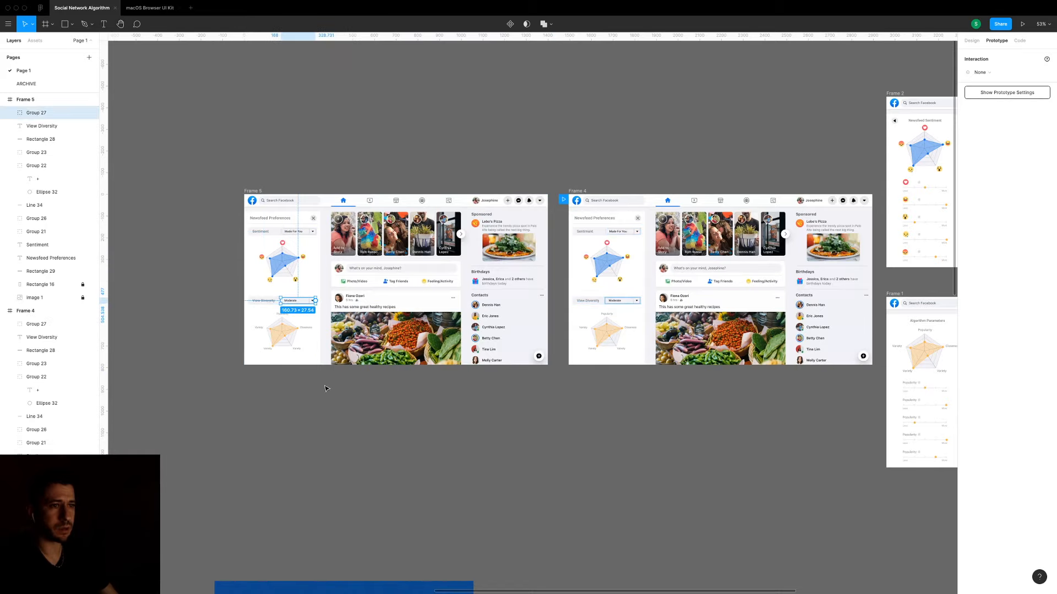
{"action": "key", "text": "Escape"}
{"action": "left_click", "coordinate": [319, 302]}
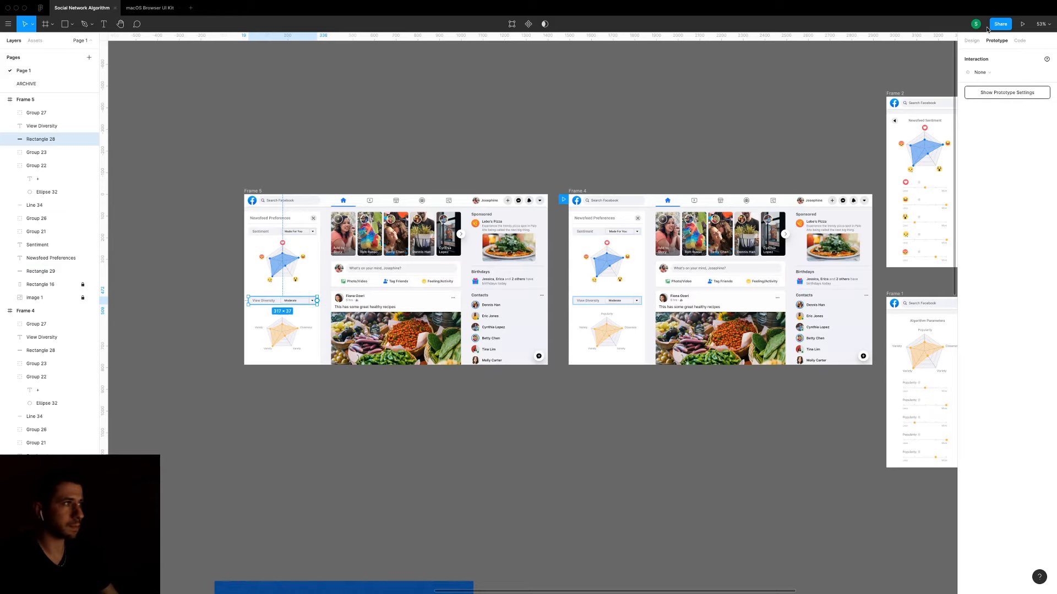
Delete all sidebar content from the duplicated frame, including the title, header bars, dropdowns and radar charts, keeping the blank panel.
{"action": "left_click", "coordinate": [296, 268]}
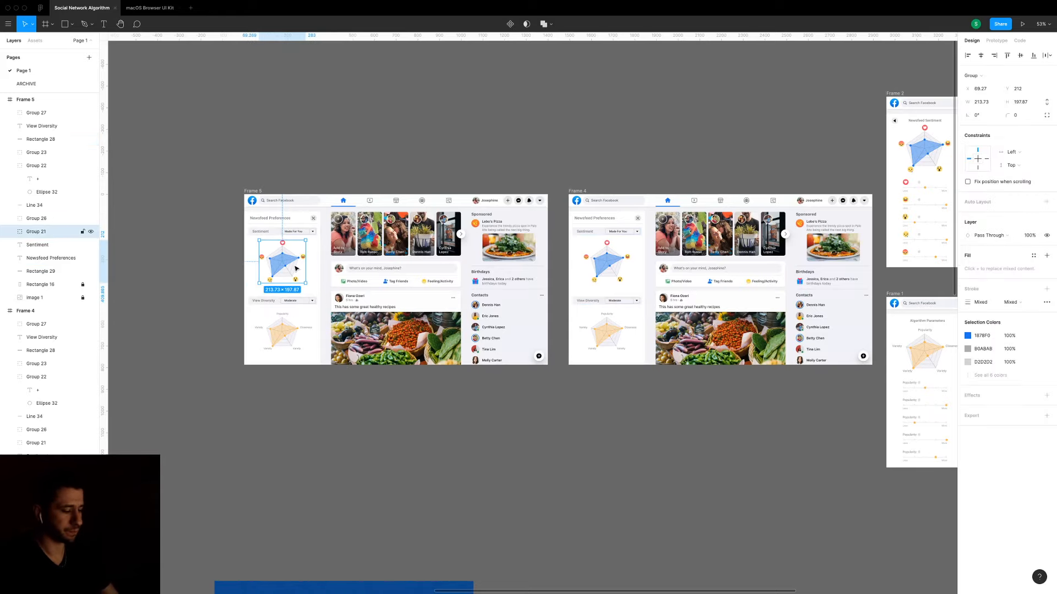
{"action": "key", "text": "Delete"}
{"action": "left_click", "coordinate": [297, 231]}
{"action": "key", "text": "Delete"}
{"action": "left_click_drag", "start_coordinate": [222, 216], "coordinate": [310, 337]}
{"action": "key", "text": "Delete"}
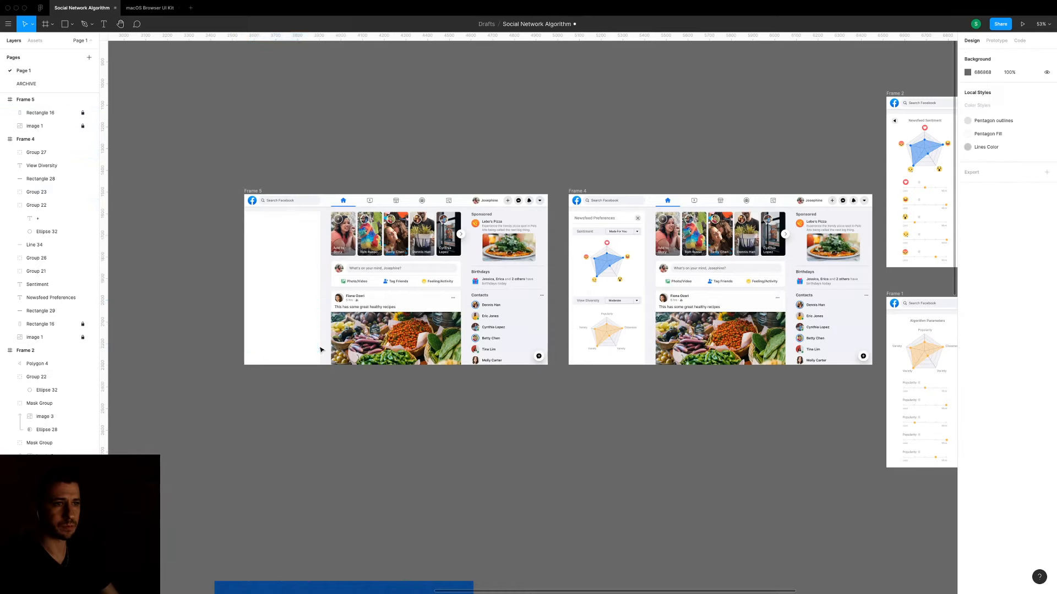
Unlock the blank white sidebar panel in Frame 5 and delete it to reveal the original Facebook sidebar.
{"action": "right_click", "coordinate": [295, 318]}
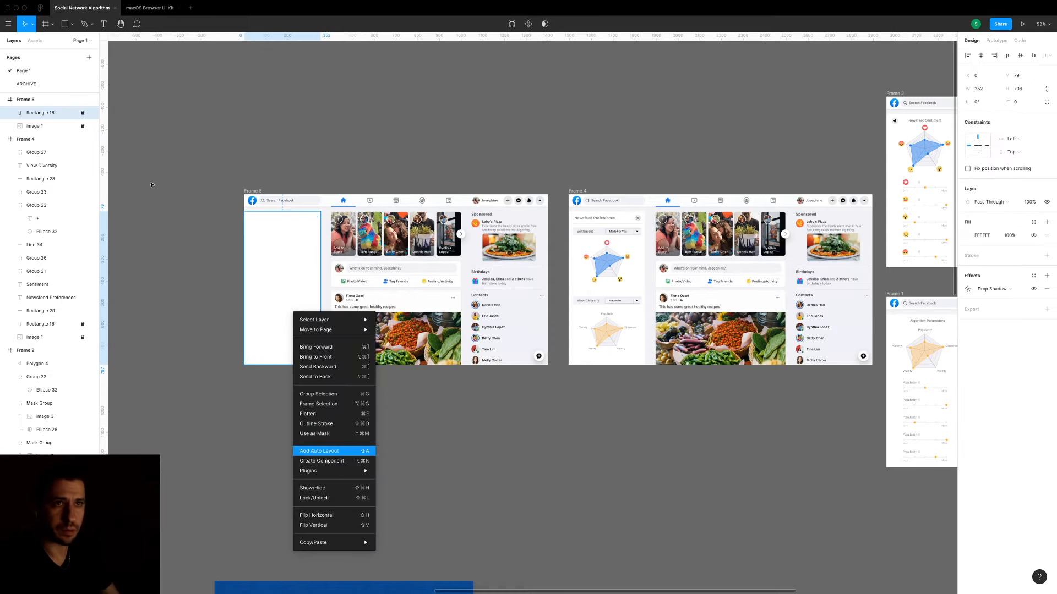
{"action": "left_click", "coordinate": [83, 113]}
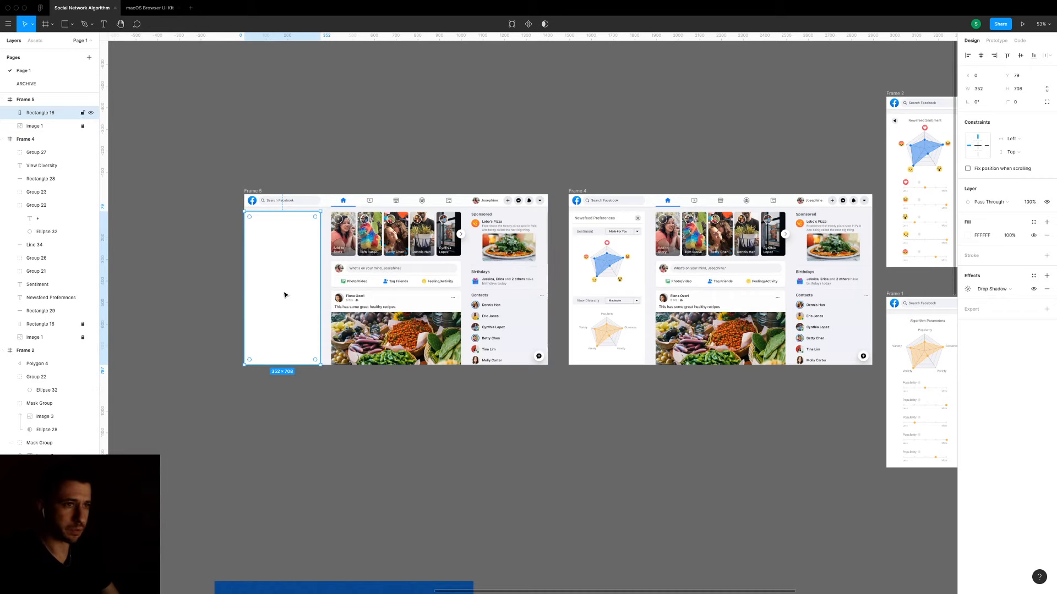
{"action": "key", "text": "Delete"}
{"action": "scroll", "coordinate": [284, 295], "scroll_direction": "up", "scroll_amount": 5}
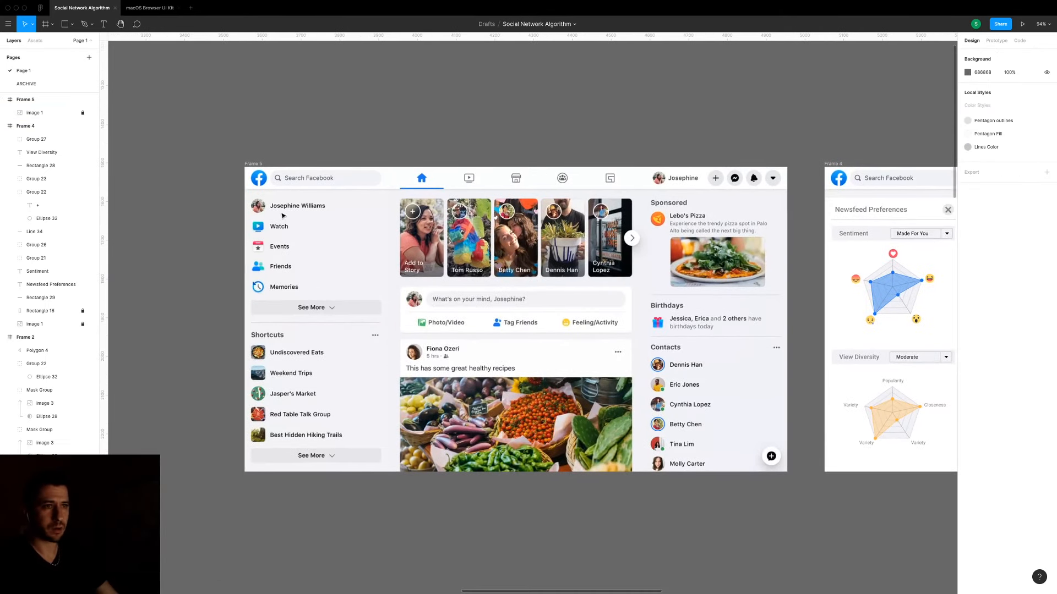
Cover the Undiscovered Eats label under Shortcuts with a 166 × 38 rectangle filled with F3F3F7.
{"action": "scroll", "coordinate": [255, 232], "scroll_direction": "up", "scroll_amount": 2}
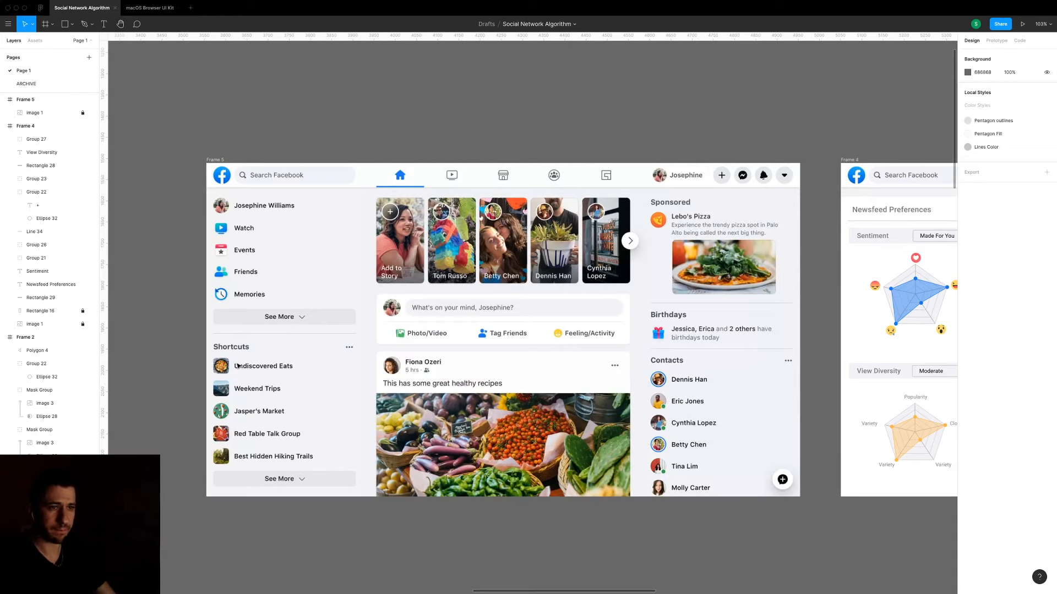
{"action": "key", "text": "r"}
{"action": "left_click_drag", "start_coordinate": [233, 356], "coordinate": [303, 373]}
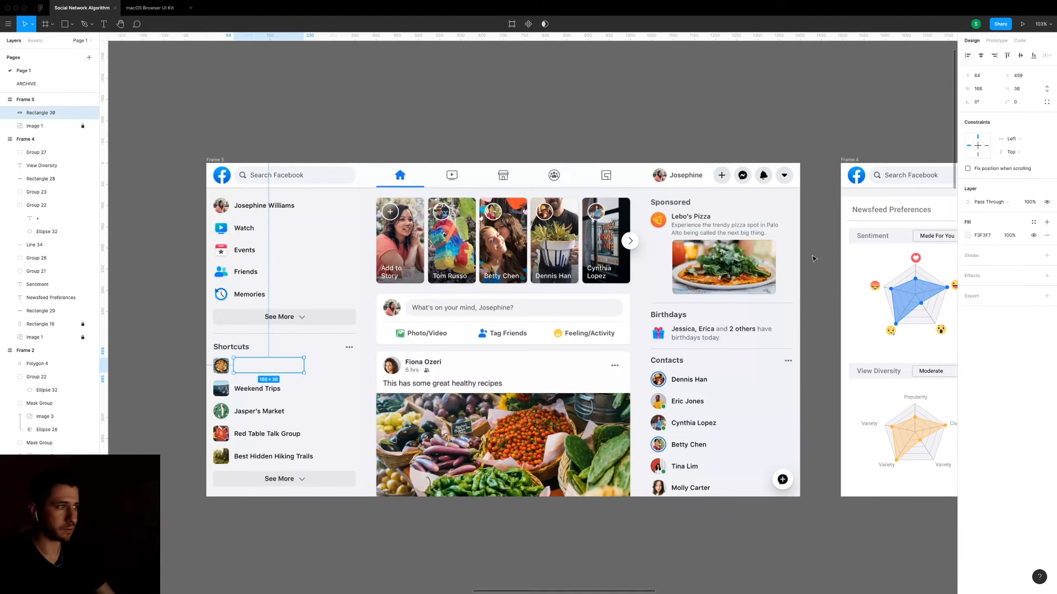
Copy the Newsfeed Preferences title from Frame 4 onto the covered shortcut label in Frame 5, aligned with the labels below.
{"action": "left_click", "coordinate": [880, 210]}
{"action": "left_click_drag", "start_coordinate": [875, 211], "coordinate": [253, 365]}
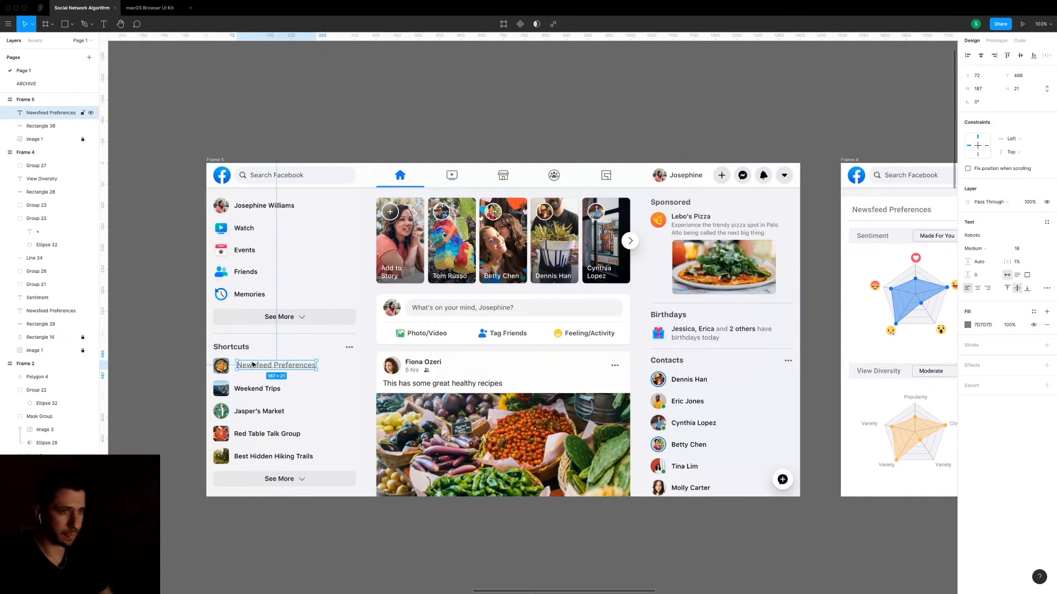
{"action": "key", "text": "Down"}
{"action": "key", "text": "Down"}
{"action": "key", "text": "Left"}
{"action": "key", "text": "Left"}
{"action": "key", "text": "Left"}
{"action": "key", "text": "Left"}
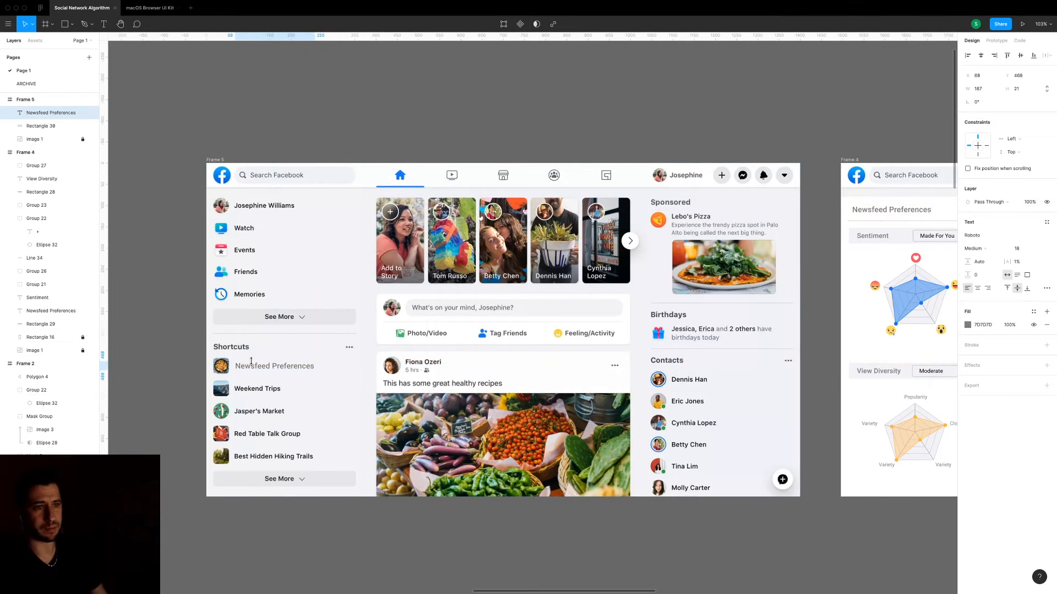
{"action": "key", "text": "Left"}
{"action": "key", "text": "Left"}
{"action": "key", "text": "Down"}
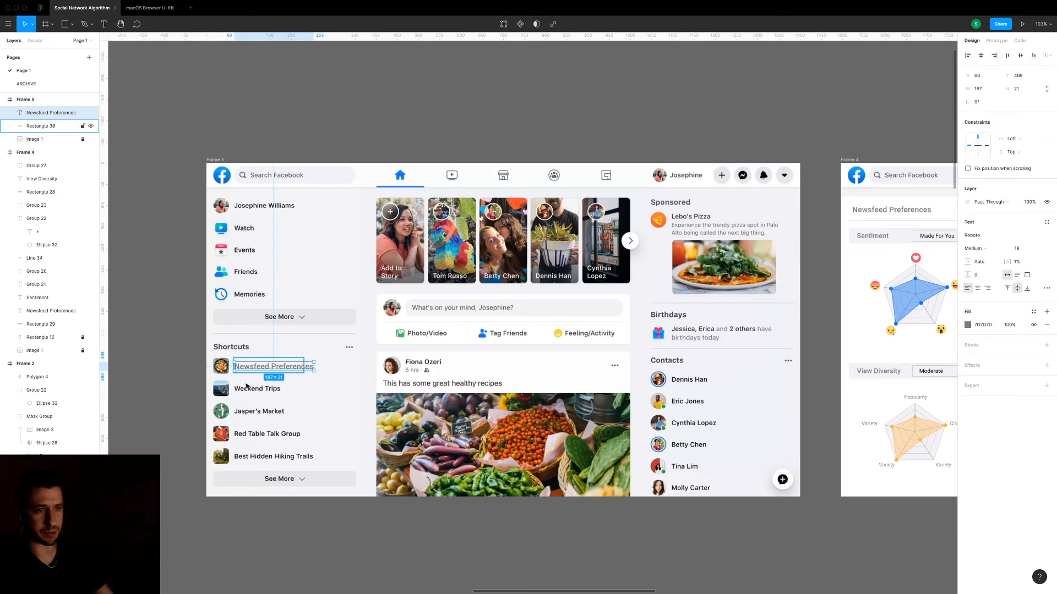
Match the copied Newsfeed Preferences text to the Weekend Trips label's dark color and set its font size to 16.
{"action": "scroll", "coordinate": [251, 381], "scroll_direction": "up", "scroll_amount": 5}
{"action": "key", "text": "i"}
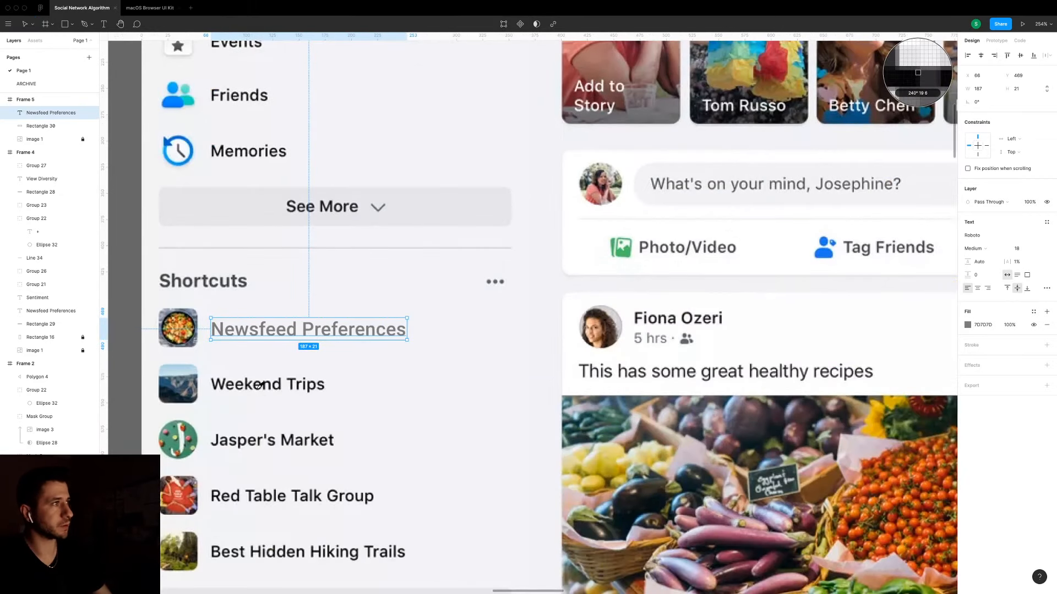
{"action": "left_click", "coordinate": [259, 385]}
{"action": "left_click", "coordinate": [1029, 253]}
{"action": "type", "text": "16"}
{"action": "key", "text": "Return"}
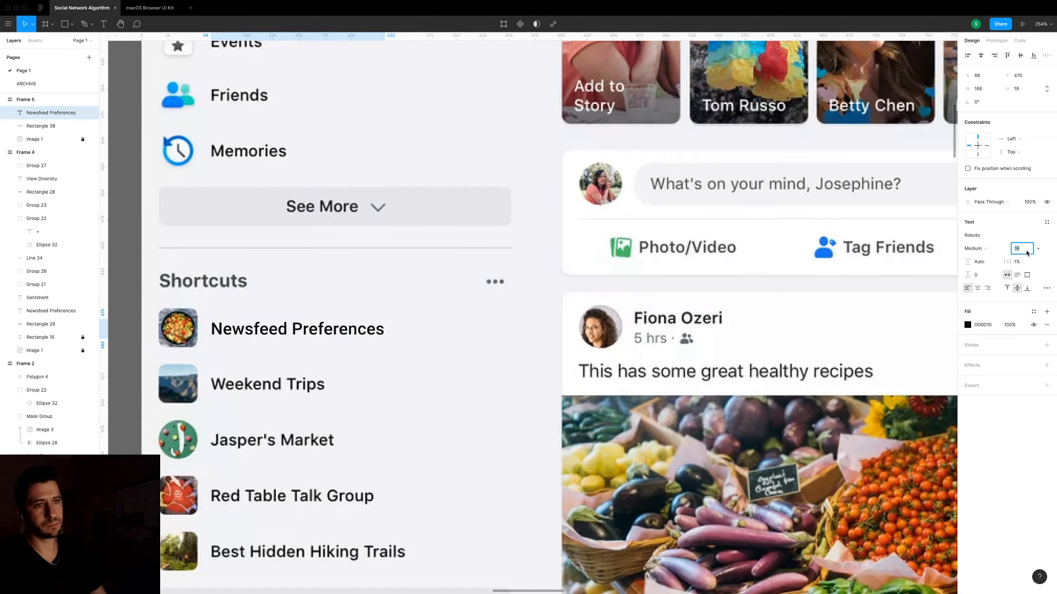
Draw a 37 × 37 square over the food thumbnail beside the Newsfeed Preferences shortcut.
{"action": "left_click", "coordinate": [201, 338]}
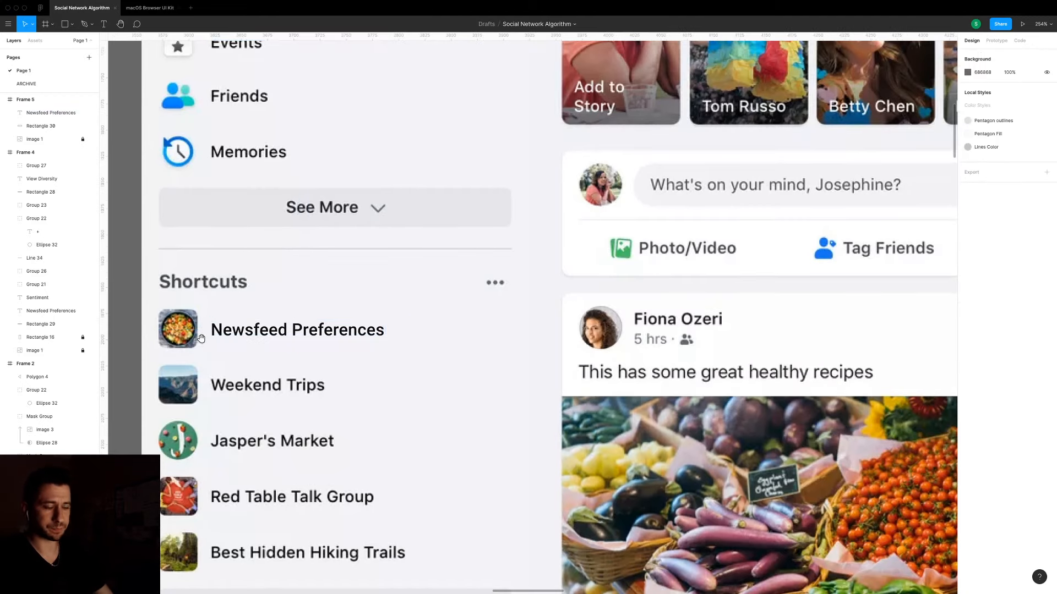
{"action": "left_click_drag", "start_coordinate": [201, 338], "coordinate": [373, 366]}
{"action": "key", "text": "r"}
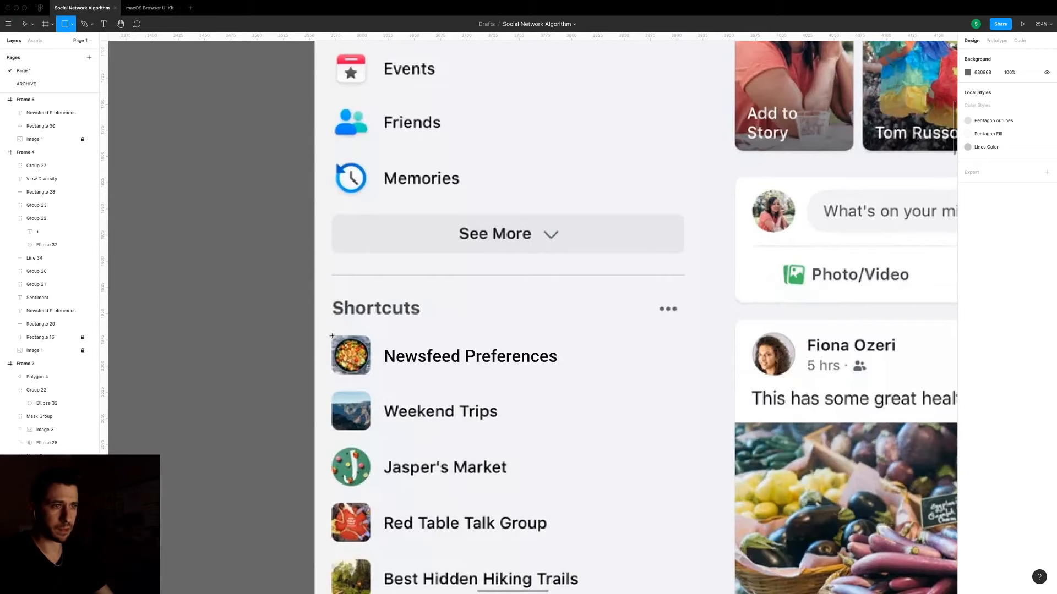
{"action": "left_click_drag", "start_coordinate": [332, 336], "coordinate": [371, 376]}
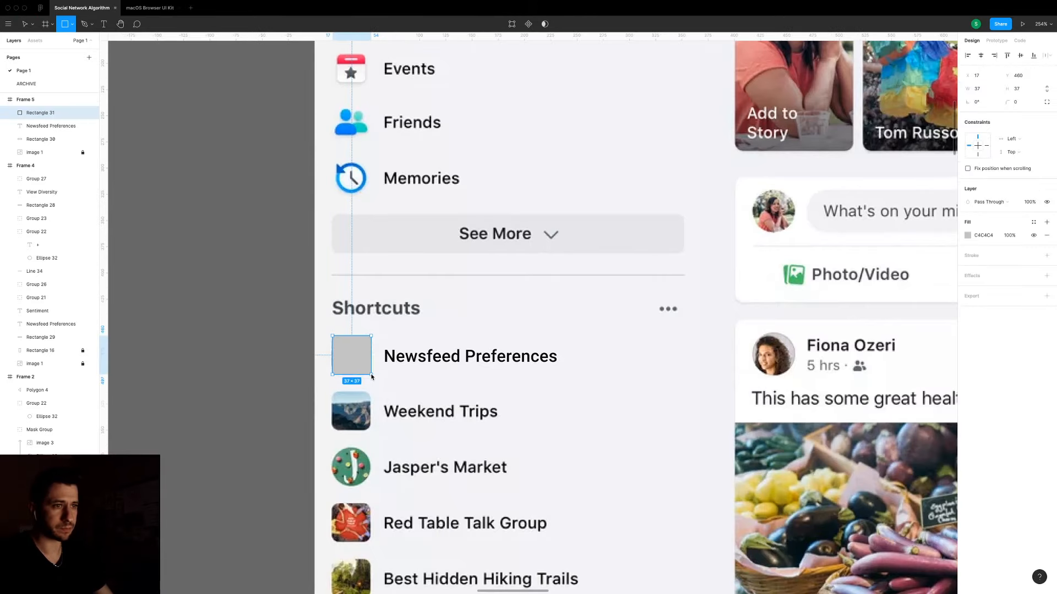
Round the square's corners to a radius of 8 and widen it to 40 so it fully covers the thumbnail.
{"action": "scroll", "coordinate": [368, 338], "scroll_direction": "up", "scroll_amount": 5}
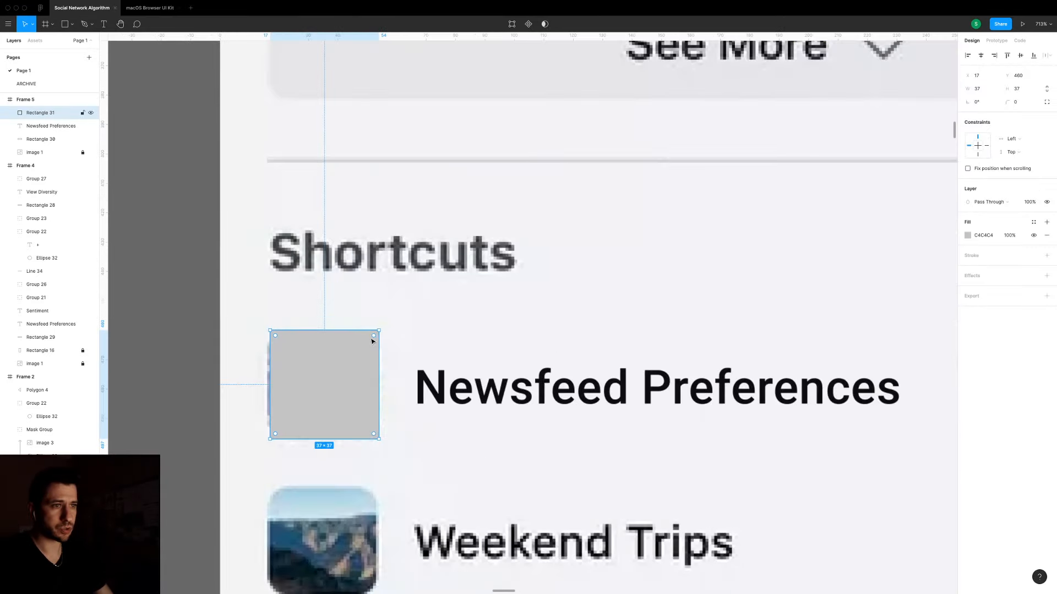
{"action": "left_click_drag", "start_coordinate": [367, 338], "coordinate": [363, 345]}
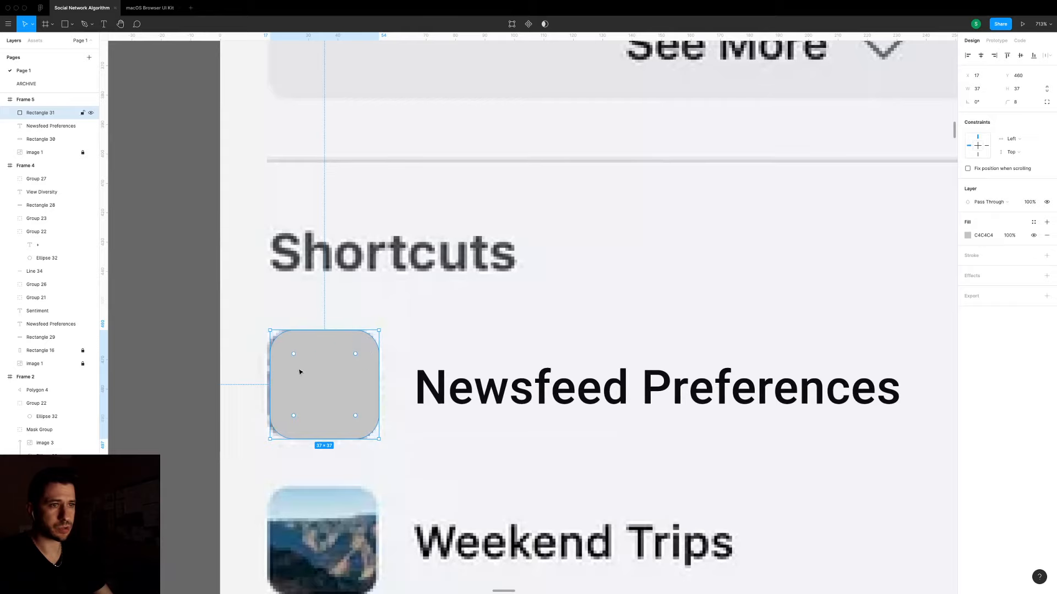
{"action": "left_click_drag", "start_coordinate": [270, 385], "coordinate": [264, 385]}
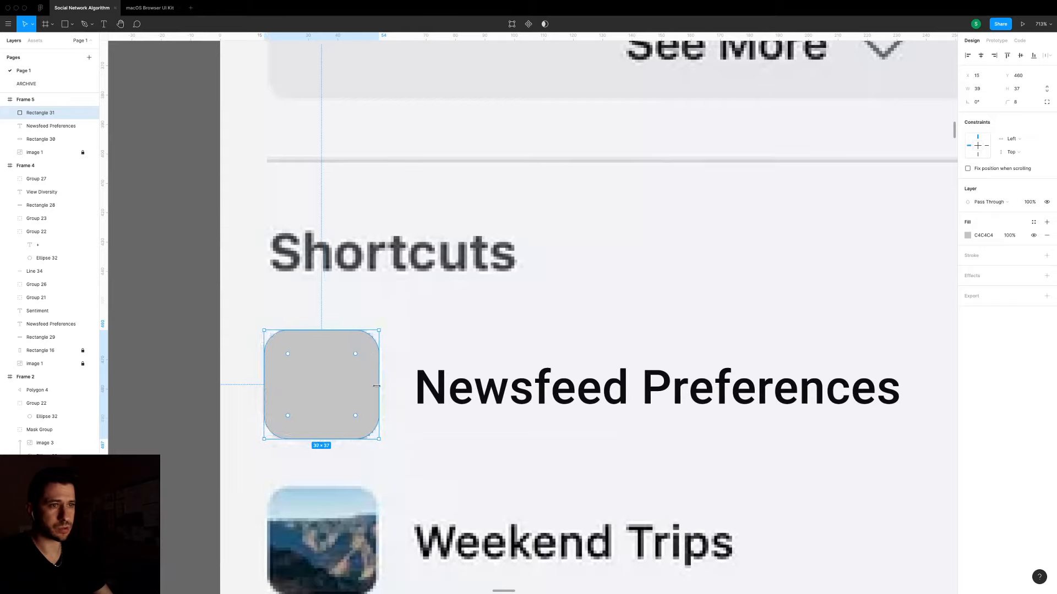
{"action": "left_click_drag", "start_coordinate": [376, 385], "coordinate": [382, 386]}
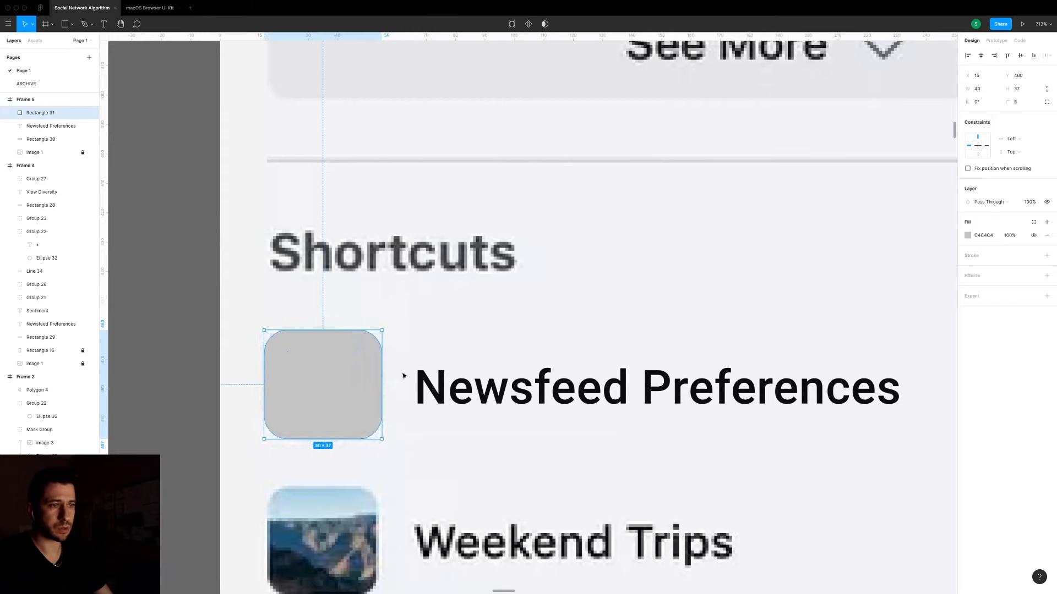
Fill the rounded square beside Newsfeed Preferences with a blue sampled from the mockup.
{"action": "scroll", "coordinate": [405, 378], "scroll_direction": "down", "scroll_amount": 8}
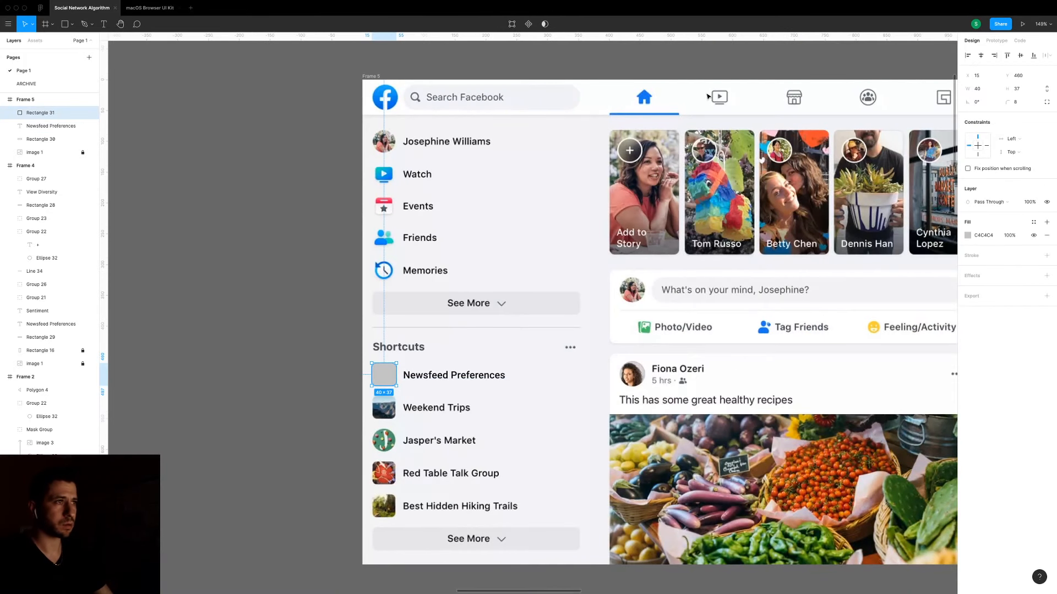
{"action": "key", "text": "i"}
{"action": "left_click", "coordinate": [917, 70]}
{"action": "left_click", "coordinate": [307, 311]}
{"action": "scroll", "coordinate": [300, 313], "scroll_direction": "down", "scroll_amount": 3}
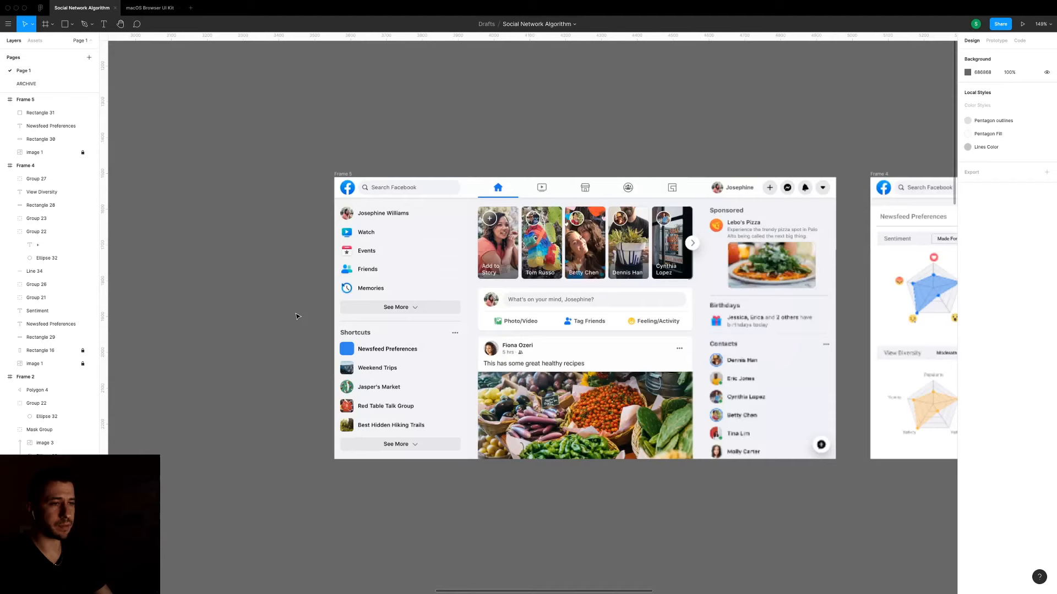
Add an On Click prototype link from the Newsfeed Preferences shortcut in Frame 5 that navigates to Frame 4.
{"action": "scroll", "coordinate": [305, 275], "scroll_direction": "down", "scroll_amount": 4}
{"action": "left_click", "coordinate": [344, 333]}
{"action": "key", "text": "shift+e"}
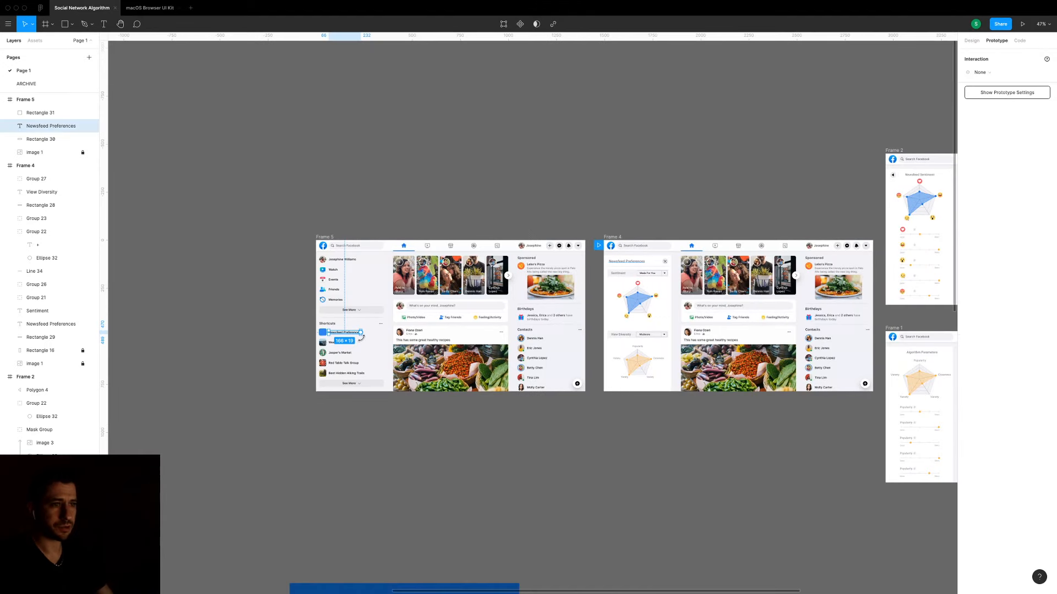
{"action": "left_click_drag", "start_coordinate": [361, 332], "coordinate": [620, 334]}
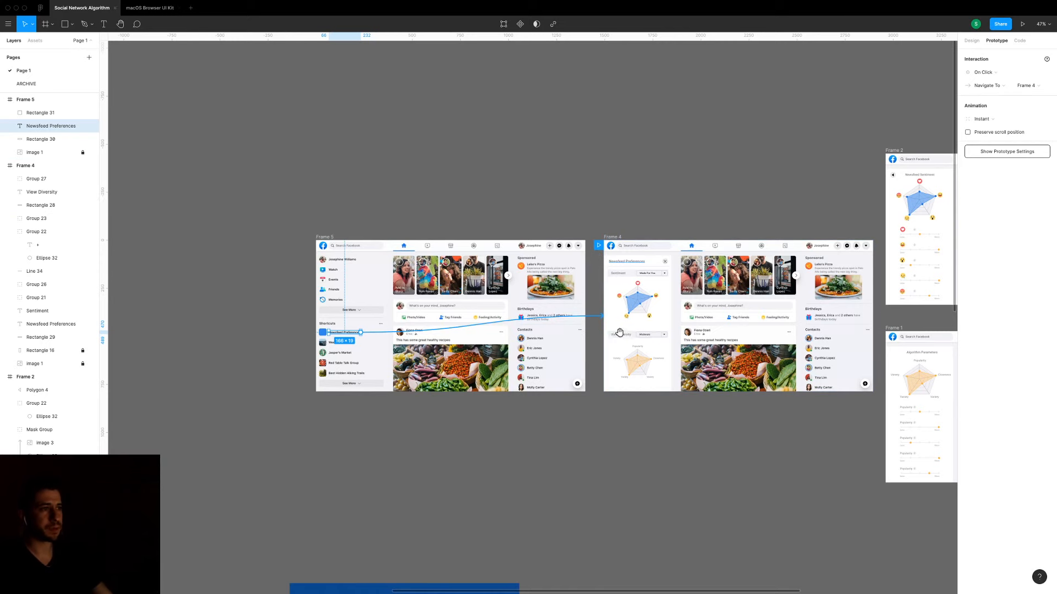
Review the prototype flow from the Newsfeed Preferences shortcut through Frame 4 to the Newsfeed Sentiment and Algorithm Parameters sidebars.
{"action": "scroll", "coordinate": [638, 330], "scroll_direction": "right", "scroll_amount": 5}
{"action": "scroll", "coordinate": [132, 368], "scroll_direction": "up", "scroll_amount": 5}
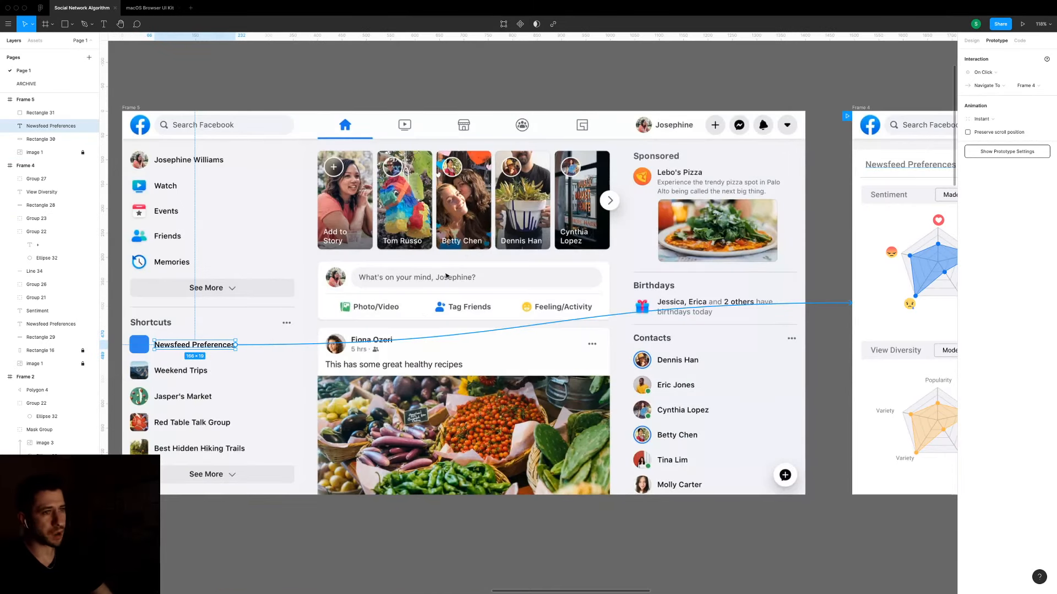
{"action": "scroll", "coordinate": [505, 438], "scroll_direction": "up", "scroll_amount": 5}
{"action": "scroll", "coordinate": [504, 438], "scroll_direction": "down", "scroll_amount": 4}
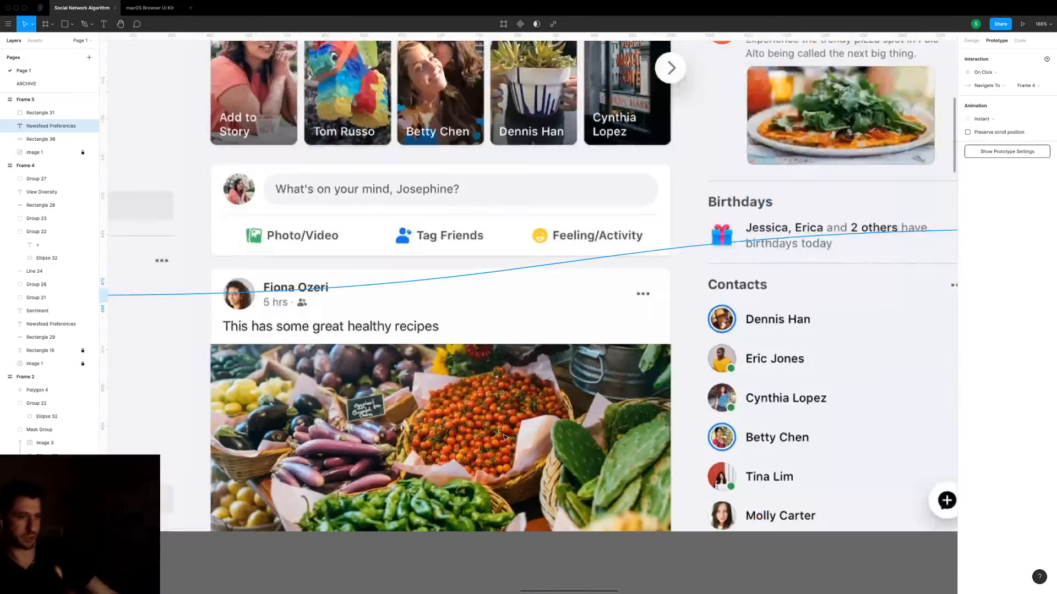
{"action": "scroll", "coordinate": [505, 438], "scroll_direction": "down", "scroll_amount": 4}
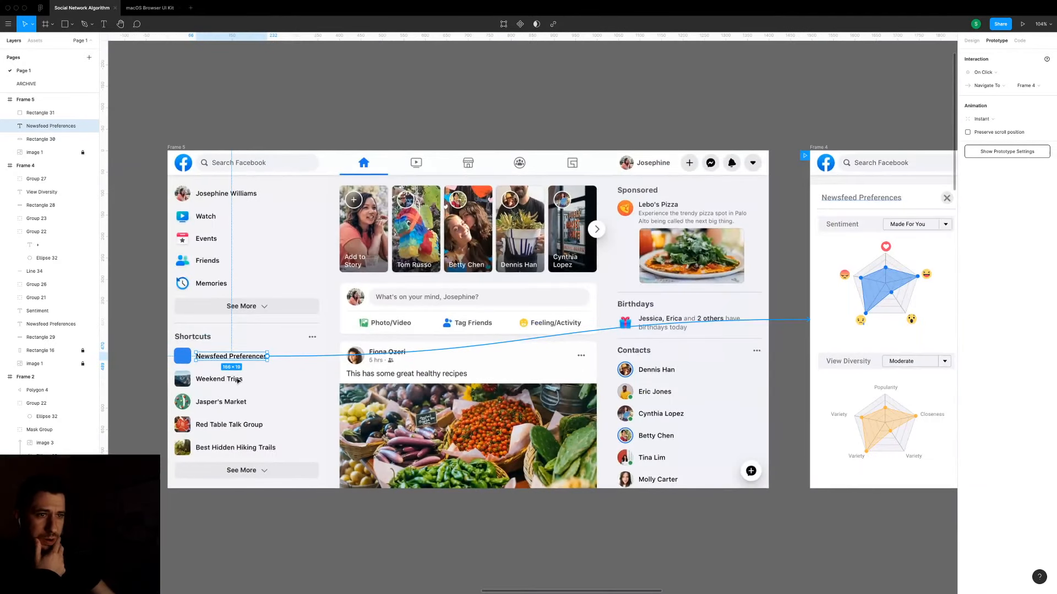
{"action": "scroll", "coordinate": [575, 346], "scroll_direction": "right", "scroll_amount": 4}
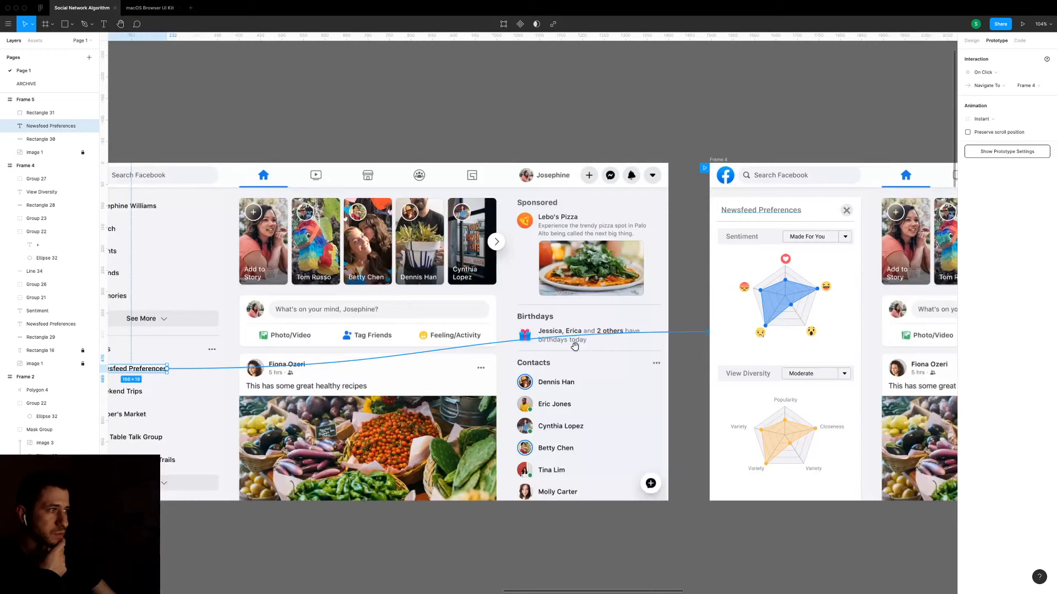
{"action": "scroll", "coordinate": [574, 346], "scroll_direction": "right", "scroll_amount": 10}
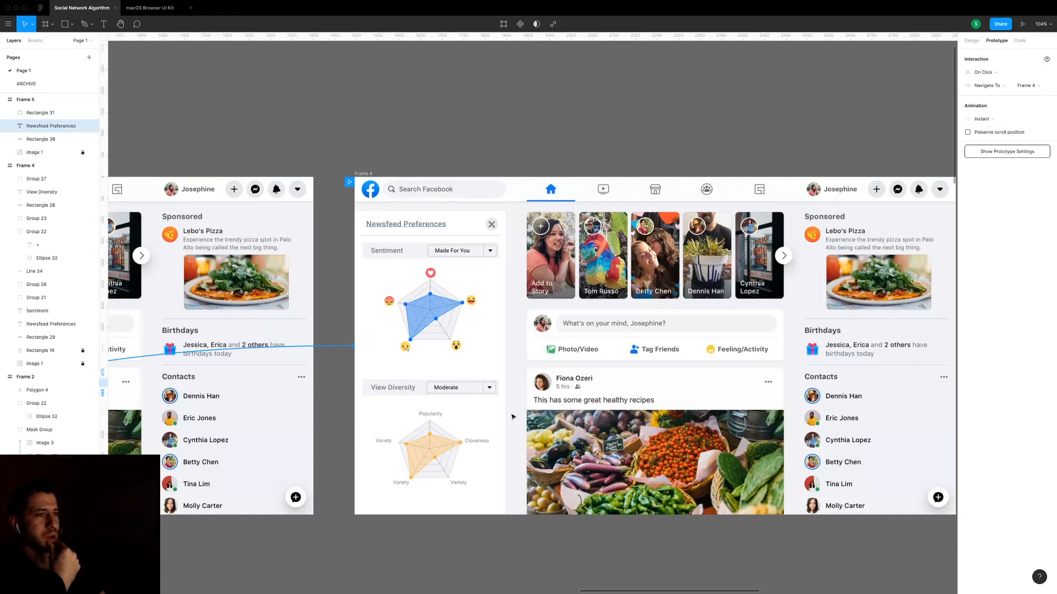
{"action": "left_click", "coordinate": [523, 335]}
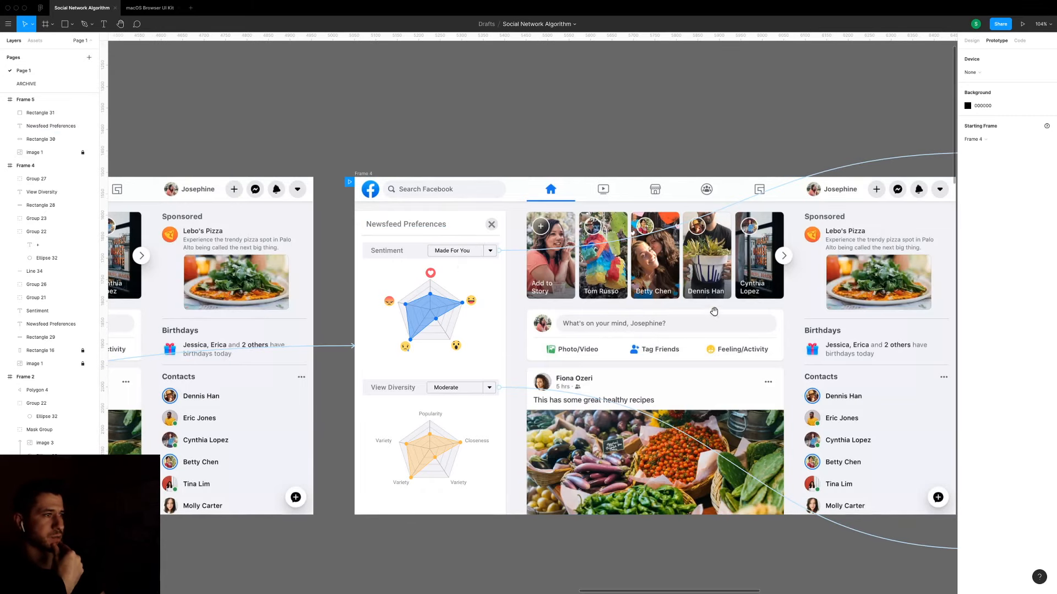
{"action": "scroll", "coordinate": [713, 312], "scroll_direction": "right", "scroll_amount": 10}
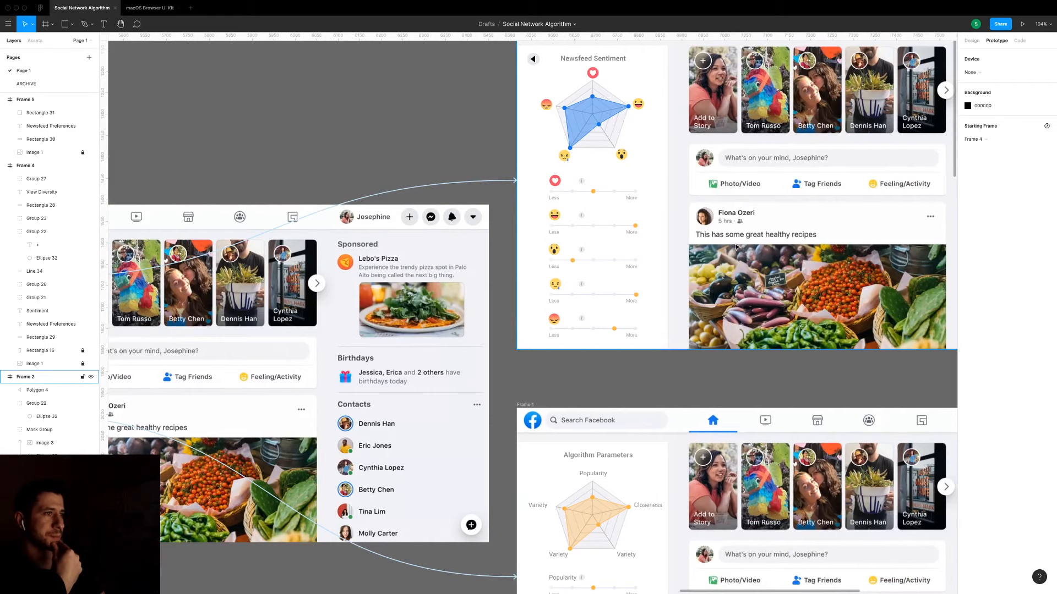
{"action": "scroll", "coordinate": [737, 248], "scroll_direction": "down", "scroll_amount": 5}
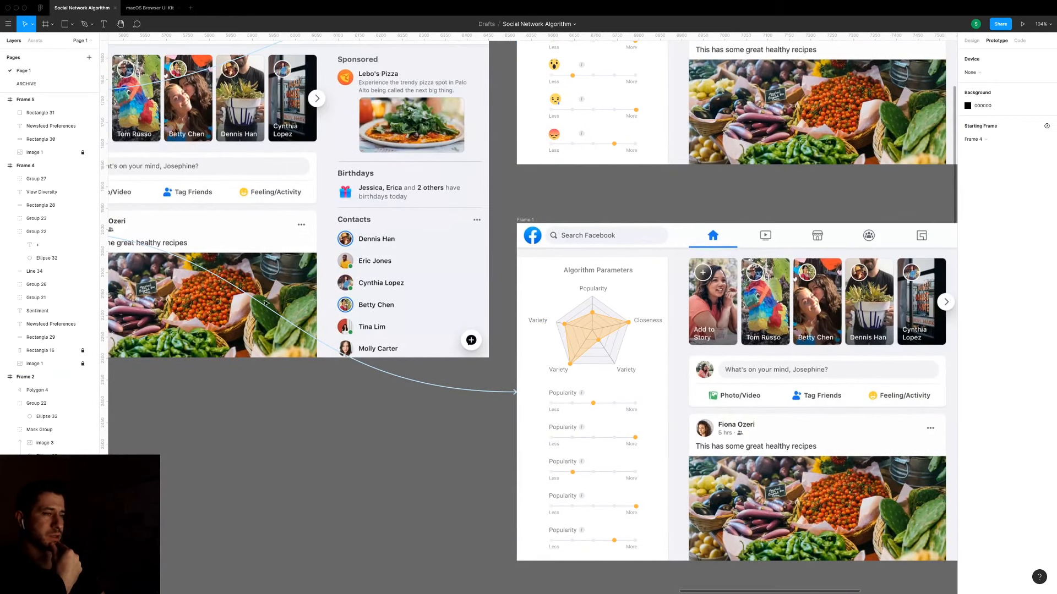
{"action": "left_click", "coordinate": [551, 526]}
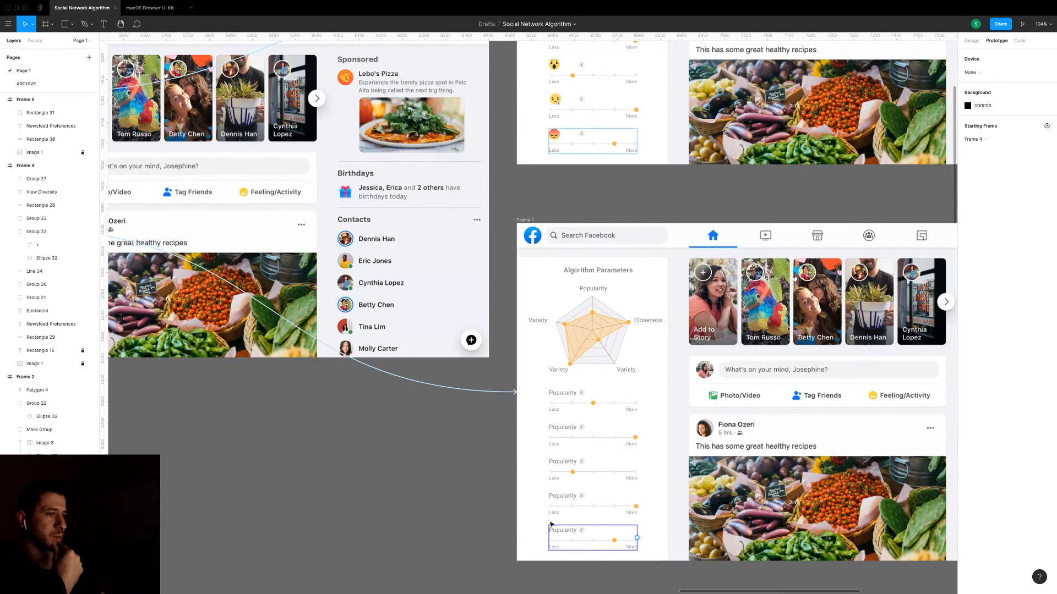
{"action": "scroll", "coordinate": [621, 540], "scroll_direction": "down", "scroll_amount": 1}
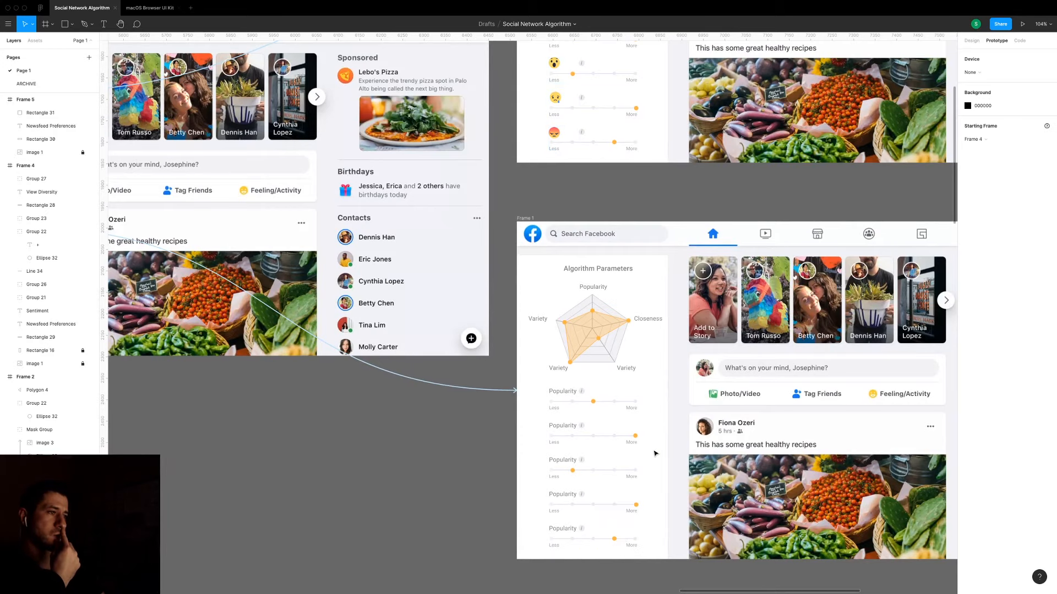
Look over the Newsfeed Sentiment and Newsfeed Diversity explorations and topic notes below the mockups, and return to Frames 2 and 1.
{"action": "scroll", "coordinate": [567, 421], "scroll_direction": "down", "scroll_amount": 5}
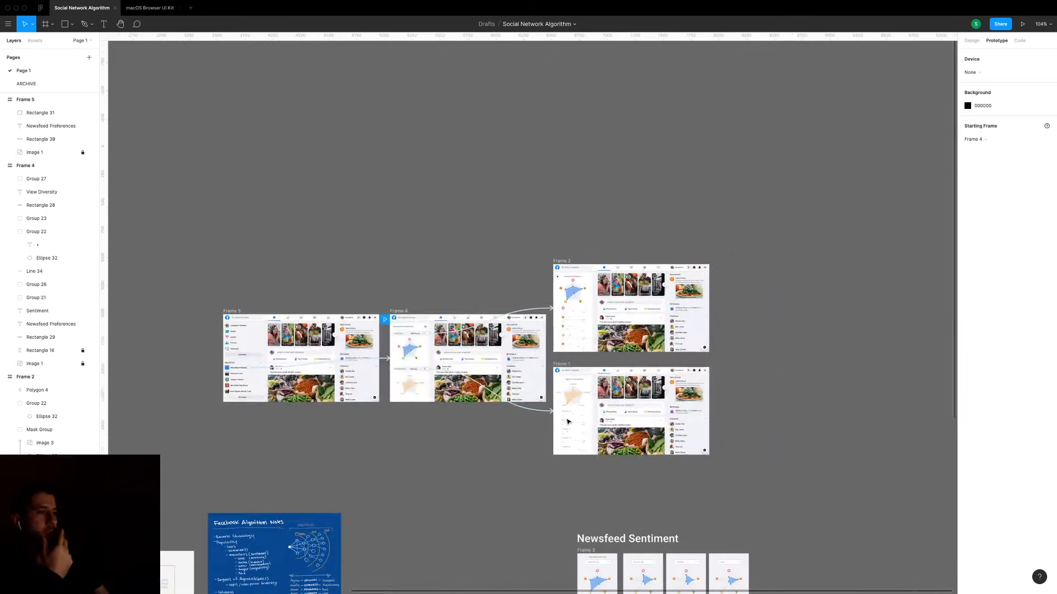
{"action": "left_click_drag", "start_coordinate": [757, 508], "coordinate": [859, 280]}
{"action": "left_click_drag", "start_coordinate": [796, 523], "coordinate": [563, 363]}
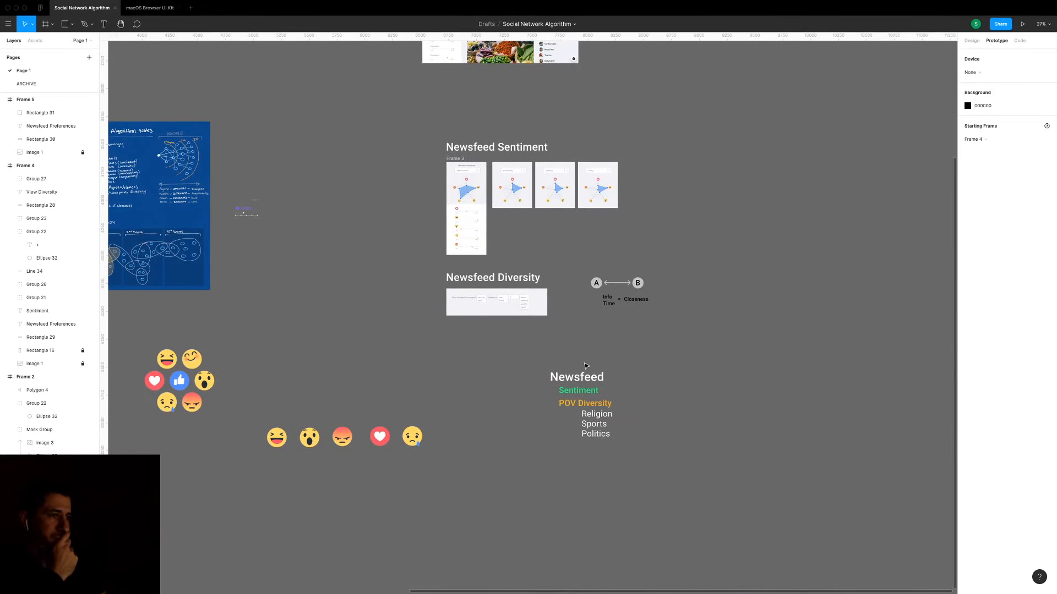
{"action": "scroll", "coordinate": [511, 324], "scroll_direction": "right", "scroll_amount": 4}
{"action": "scroll", "coordinate": [512, 325], "scroll_direction": "up", "scroll_amount": 2}
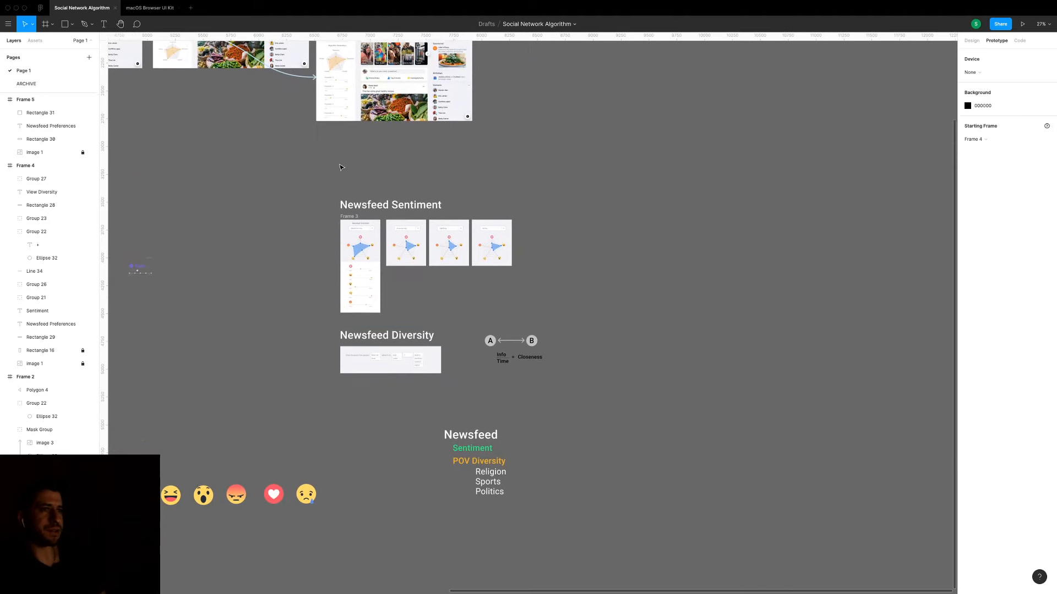
{"action": "scroll", "coordinate": [358, 187], "scroll_direction": "up", "scroll_amount": 4}
{"action": "scroll", "coordinate": [375, 215], "scroll_direction": "up", "scroll_amount": 5}
{"action": "left_click_drag", "start_coordinate": [388, 247], "coordinate": [439, 354]}
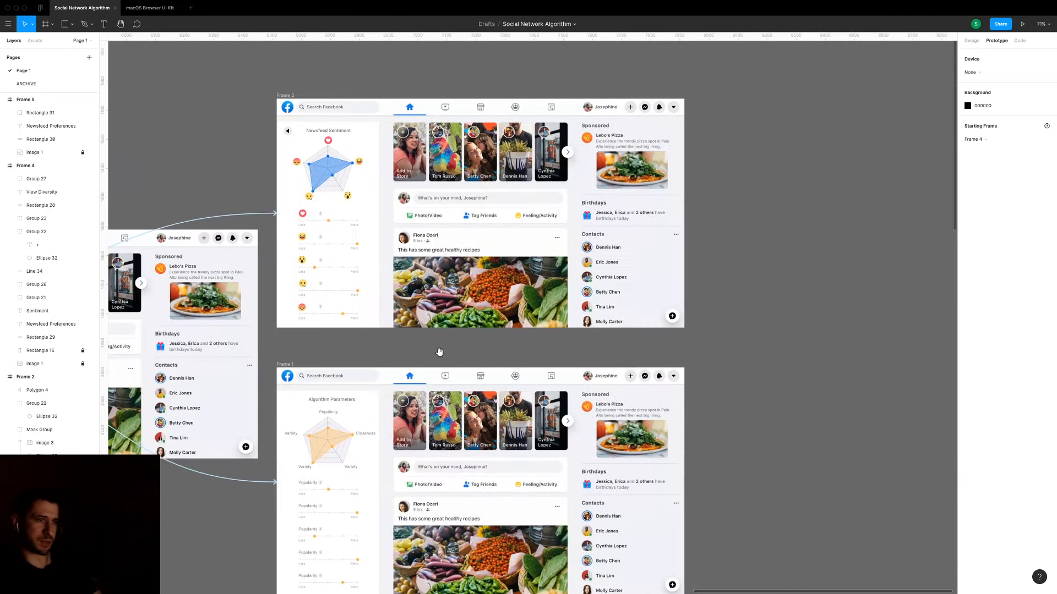
Examine the Newsfeed Sentiment sidebar in Frame 2 and the Algorithm Parameters sidebar in Frame 1.
{"action": "scroll", "coordinate": [441, 355], "scroll_direction": "up", "scroll_amount": 2}
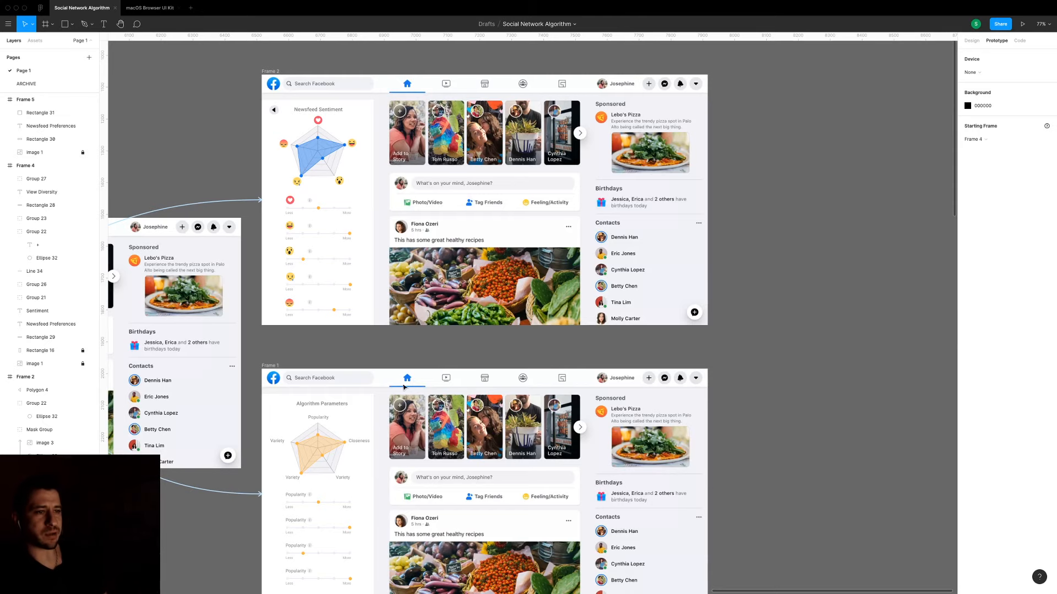
{"action": "scroll", "coordinate": [363, 447], "scroll_direction": "up", "scroll_amount": 5}
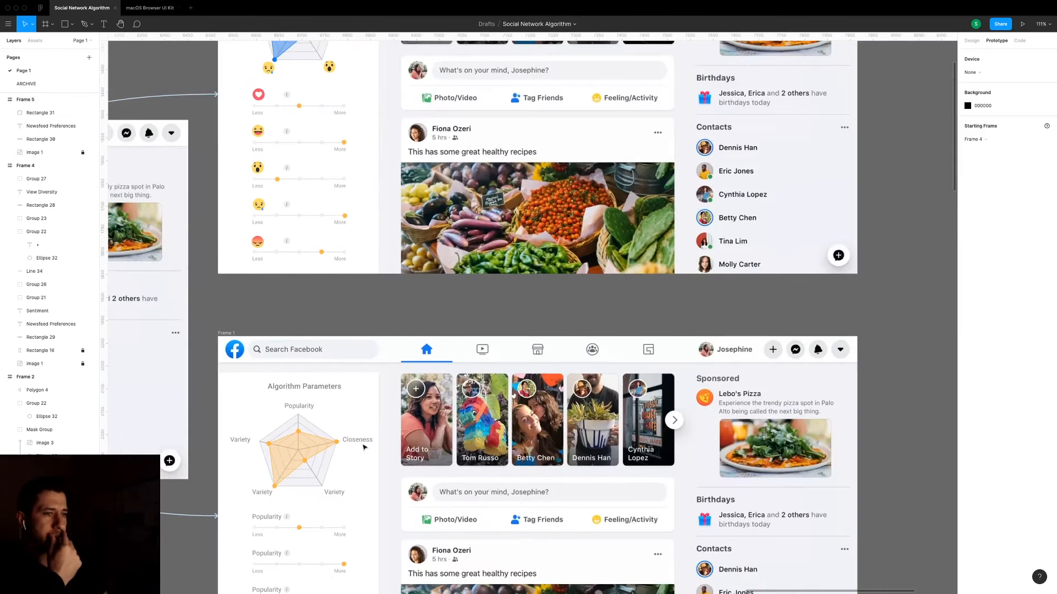
{"action": "scroll", "coordinate": [361, 448], "scroll_direction": "down", "scroll_amount": 5}
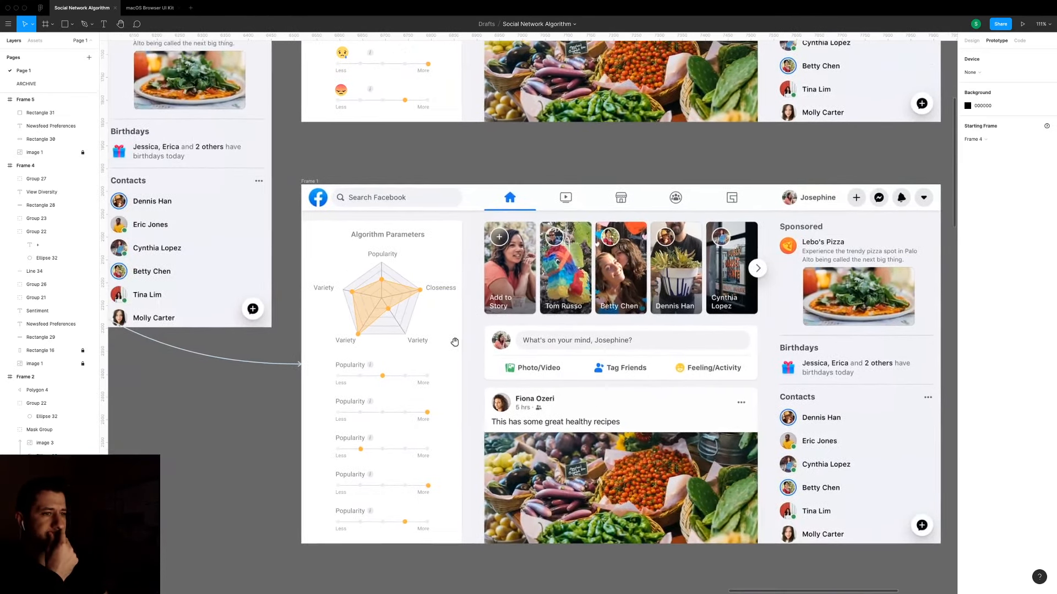
{"action": "scroll", "coordinate": [360, 386], "scroll_direction": "up", "scroll_amount": 4}
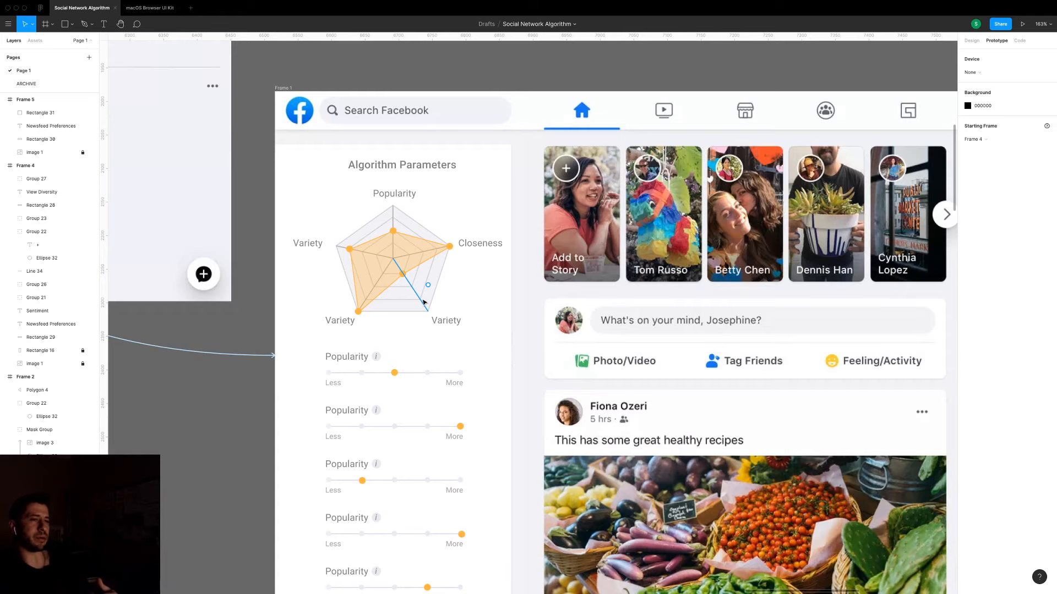
{"action": "scroll", "coordinate": [457, 323], "scroll_direction": "down", "scroll_amount": 2}
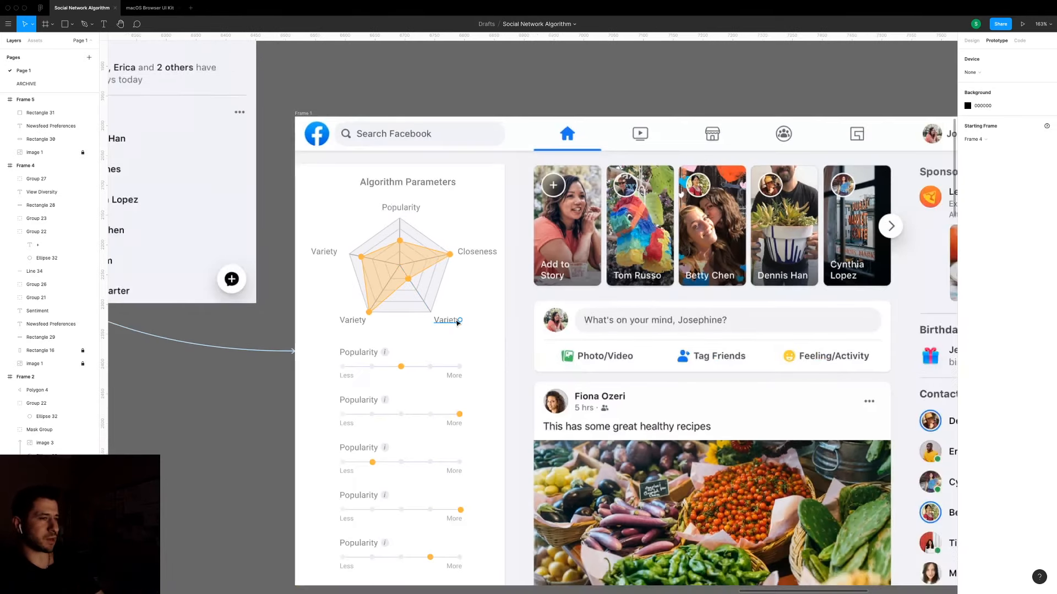
{"action": "scroll", "coordinate": [457, 324], "scroll_direction": "down", "scroll_amount": 5}
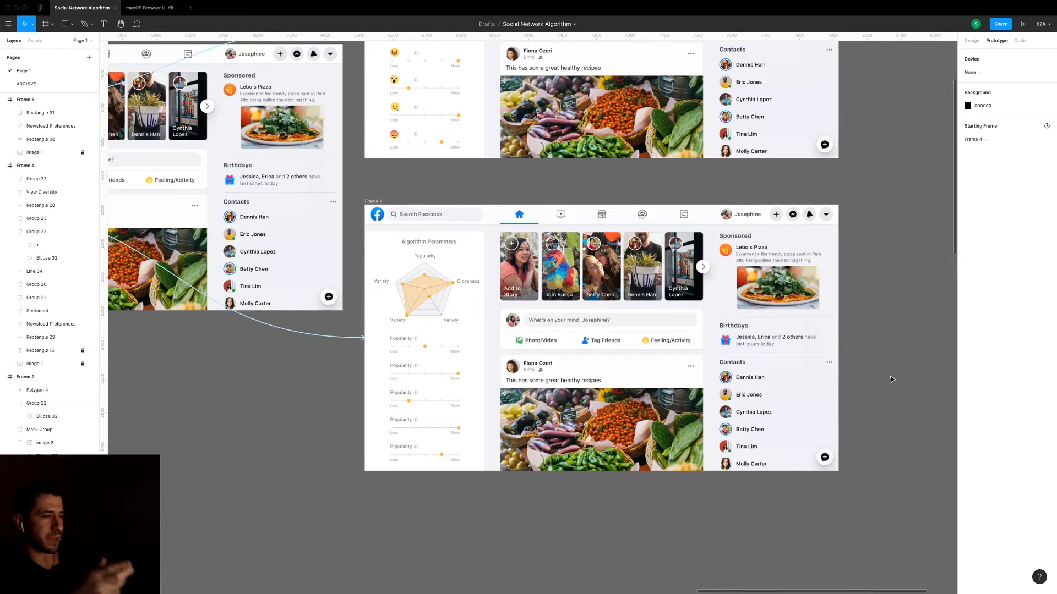
{"action": "scroll", "coordinate": [889, 376], "scroll_direction": "down", "scroll_amount": 10}
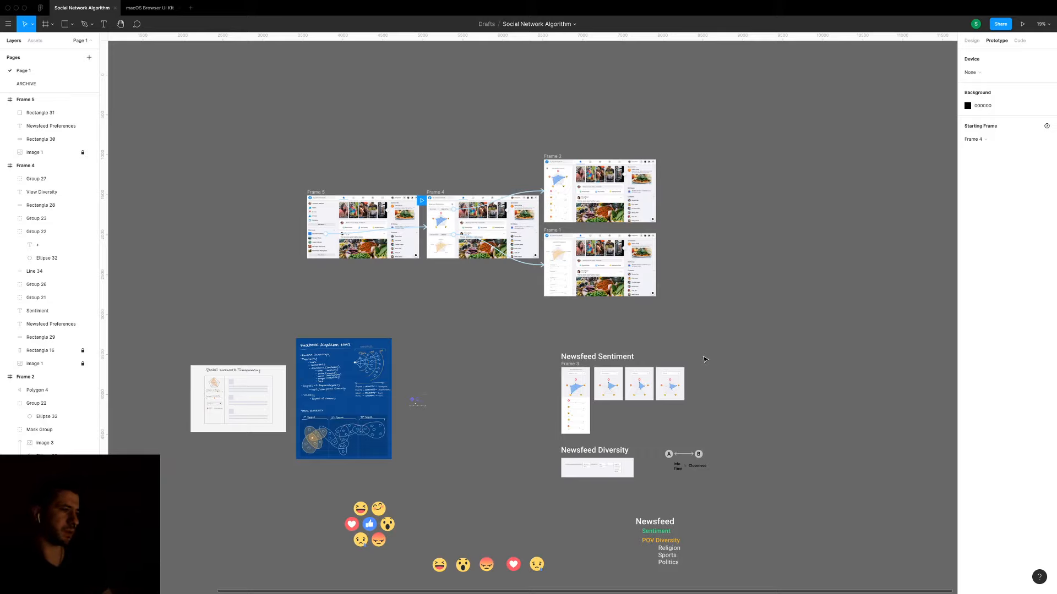
Duplicate the Religion, Sports, Politics note beside the original and replace the copy's text with "Social Proof".
{"action": "scroll", "coordinate": [605, 319], "scroll_direction": "down", "scroll_amount": 5}
{"action": "scroll", "coordinate": [488, 371], "scroll_direction": "up", "scroll_amount": 5}
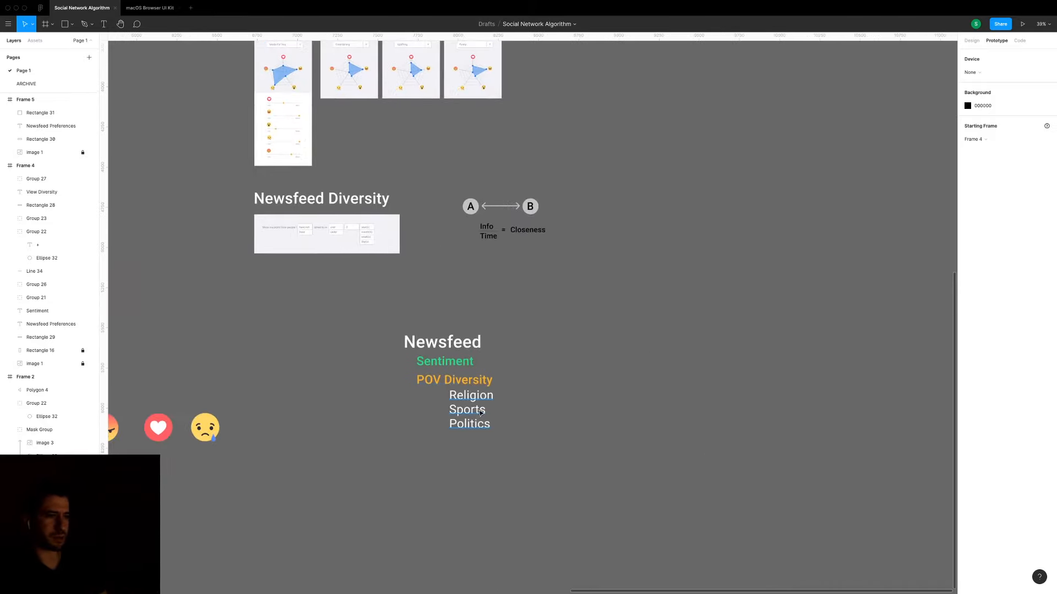
{"action": "left_click", "coordinate": [480, 413]}
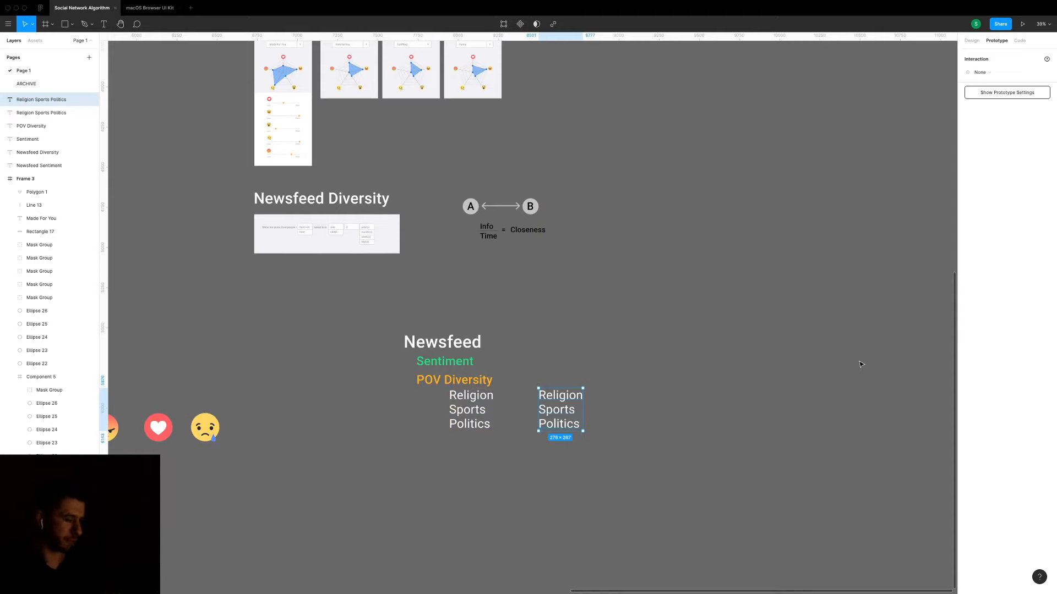
{"action": "key", "text": "Return"}
{"action": "type", "text": "Socai"}
{"action": "key", "text": "BackSpace"}
{"action": "type", "text": "ial Proof"}
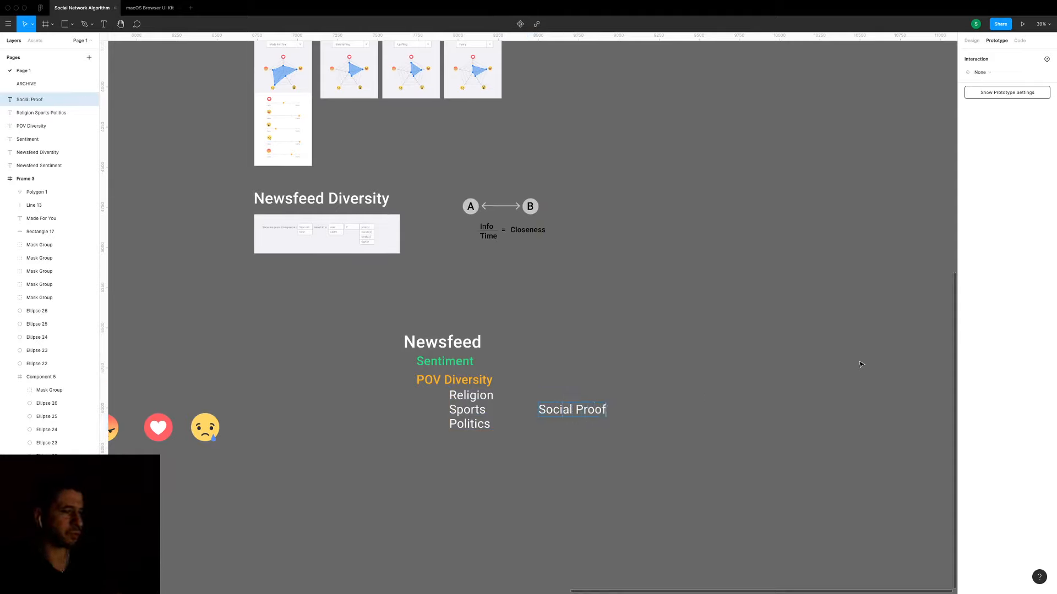
Add a second line reading "-State / City Profile Tendencies" to the Social Proof note.
{"action": "key", "text": "Return"}
{"action": "type", "text": "-"}
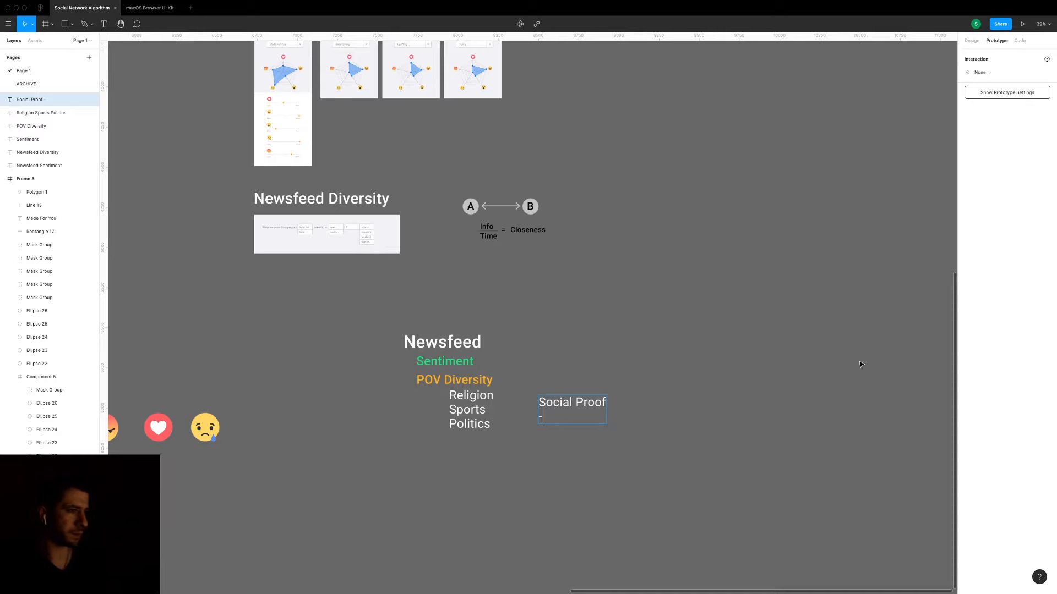
{"action": "type", "text": "State / City"}
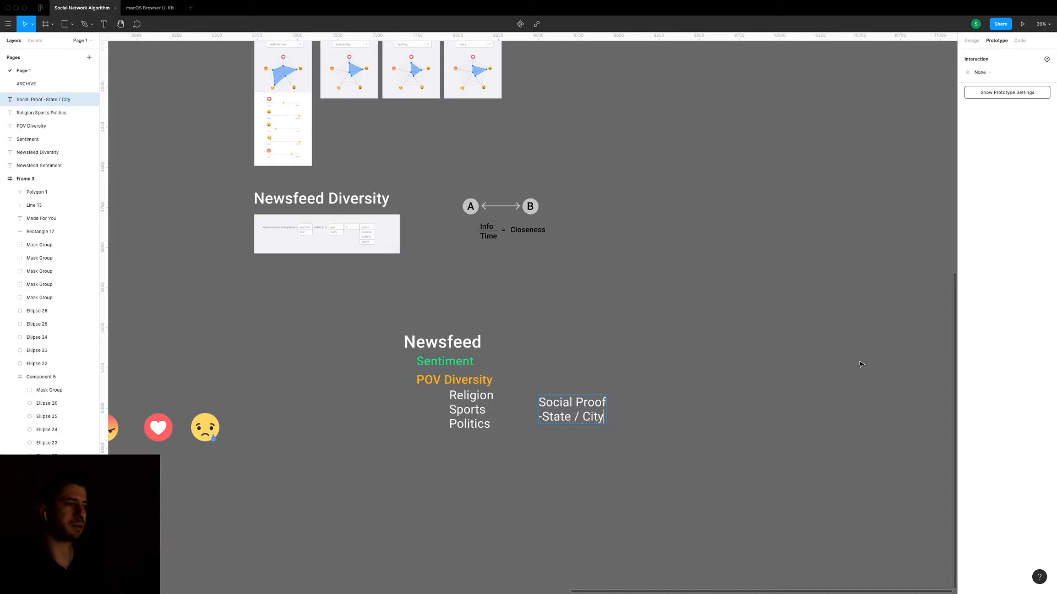
{"action": "type", "text": " Profi"}
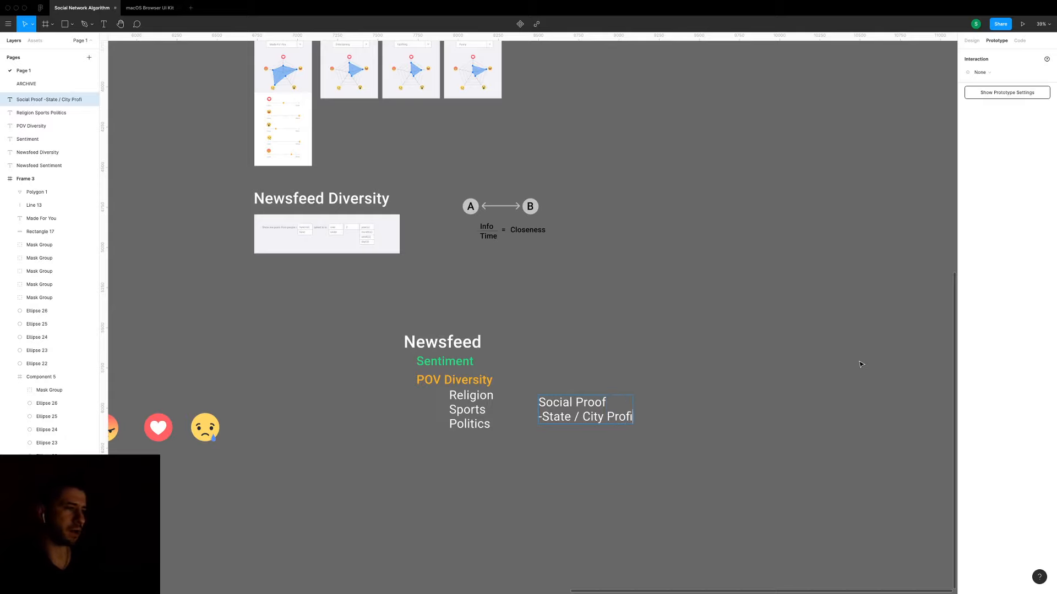
{"action": "type", "text": "le Te"}
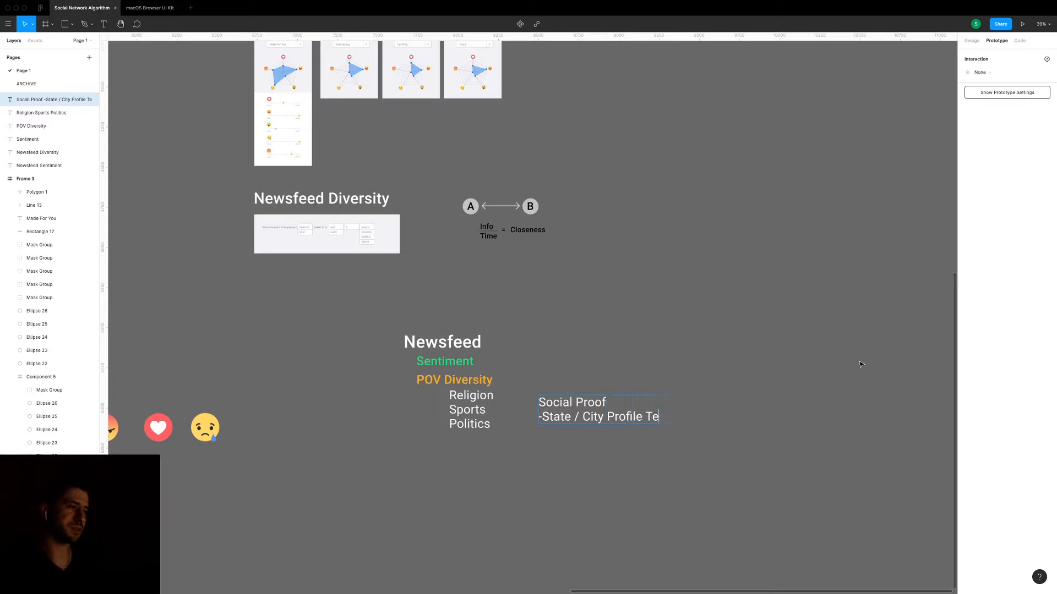
{"action": "type", "text": "ndencies"}
{"action": "key", "text": "Escape"}
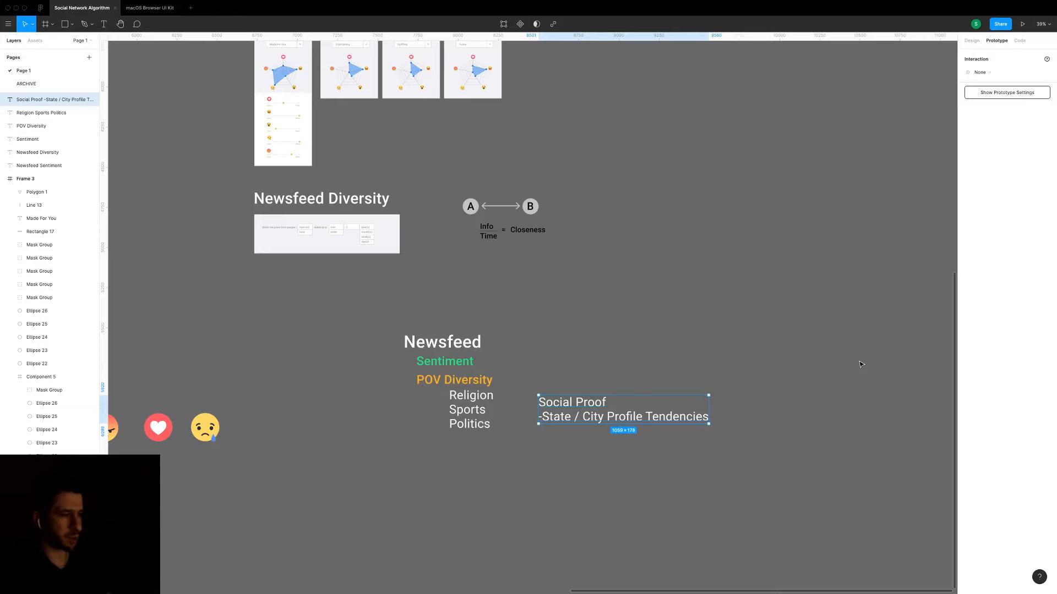
{"action": "left_click", "coordinate": [809, 397]}
Duplicate the large Newsfeed Sentiment heading just below itself and set the copy's font size to 50.
{"action": "scroll", "coordinate": [808, 397], "scroll_direction": "up", "scroll_amount": 3}
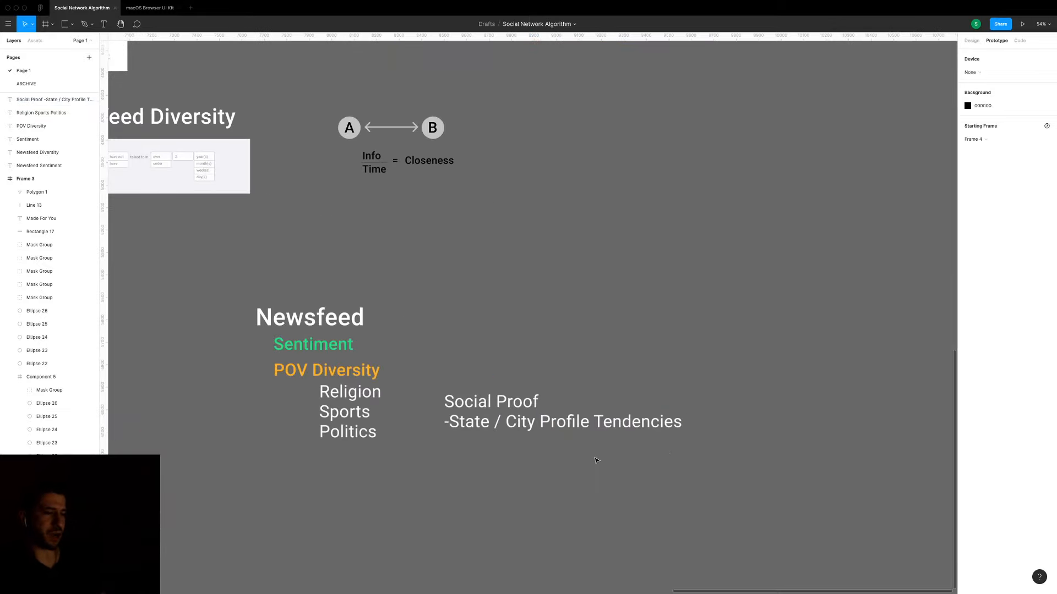
{"action": "scroll", "coordinate": [422, 307], "scroll_direction": "down", "scroll_amount": 6}
{"action": "left_click_drag", "start_coordinate": [422, 308], "coordinate": [455, 482]}
{"action": "scroll", "coordinate": [413, 355], "scroll_direction": "up", "scroll_amount": 6}
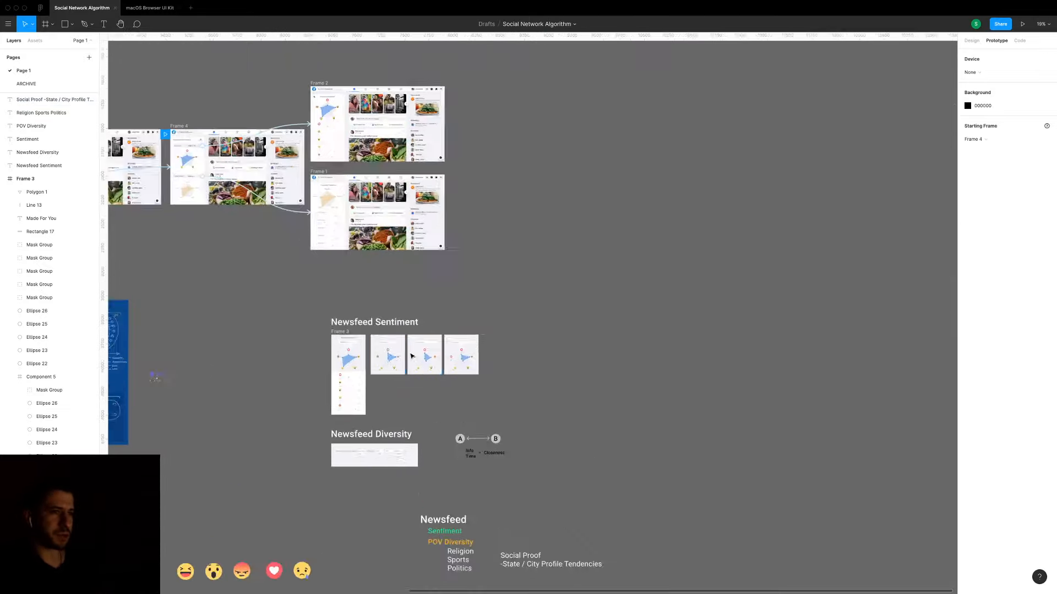
{"action": "scroll", "coordinate": [439, 393], "scroll_direction": "up", "scroll_amount": 5}
{"action": "scroll", "coordinate": [363, 269], "scroll_direction": "left", "scroll_amount": 4}
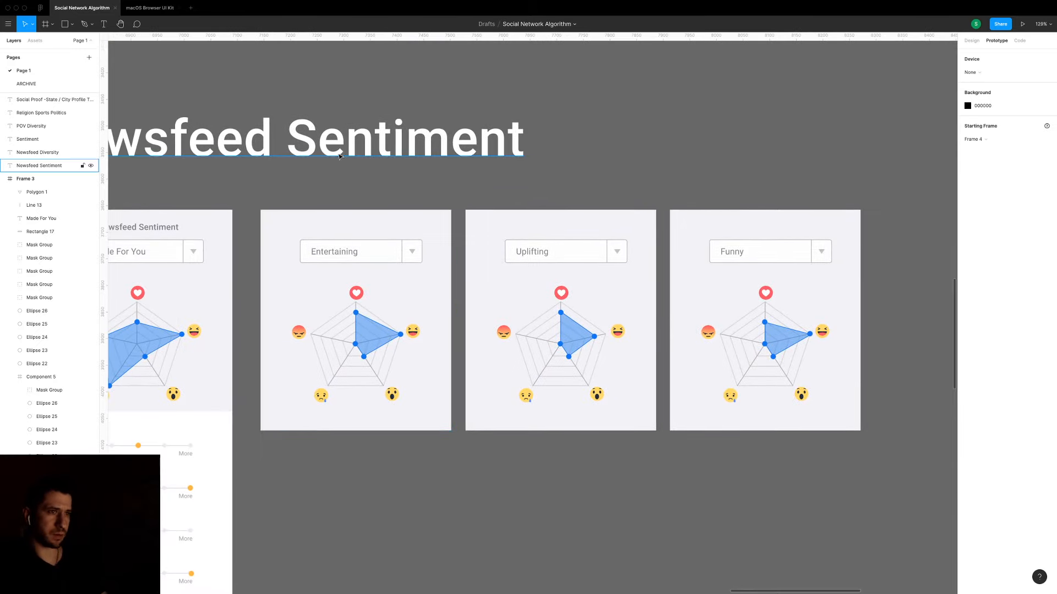
{"action": "left_click_drag", "start_coordinate": [339, 151], "coordinate": [400, 234]}
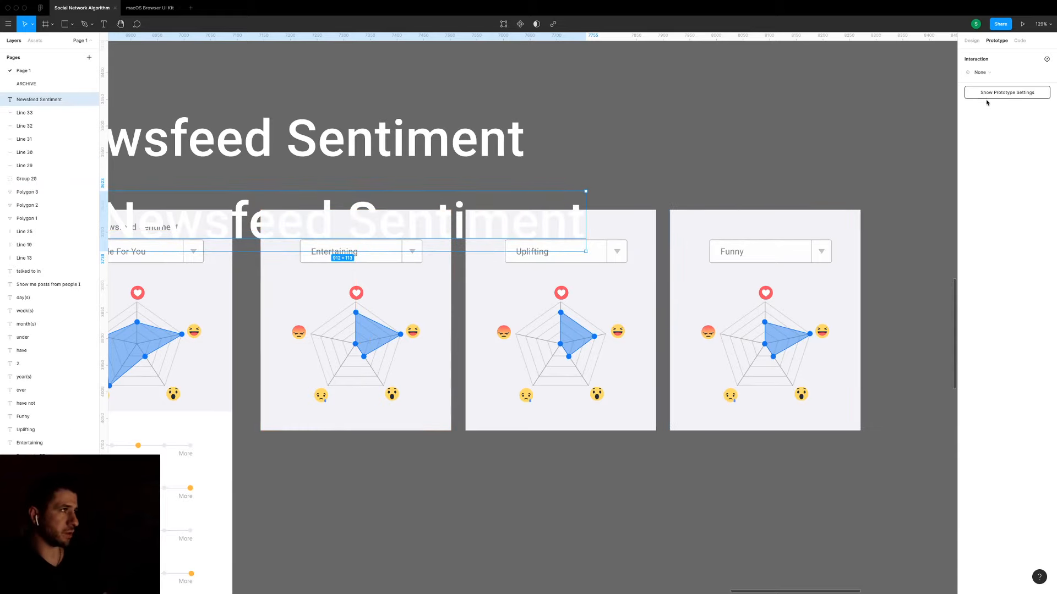
{"action": "left_click", "coordinate": [972, 40]}
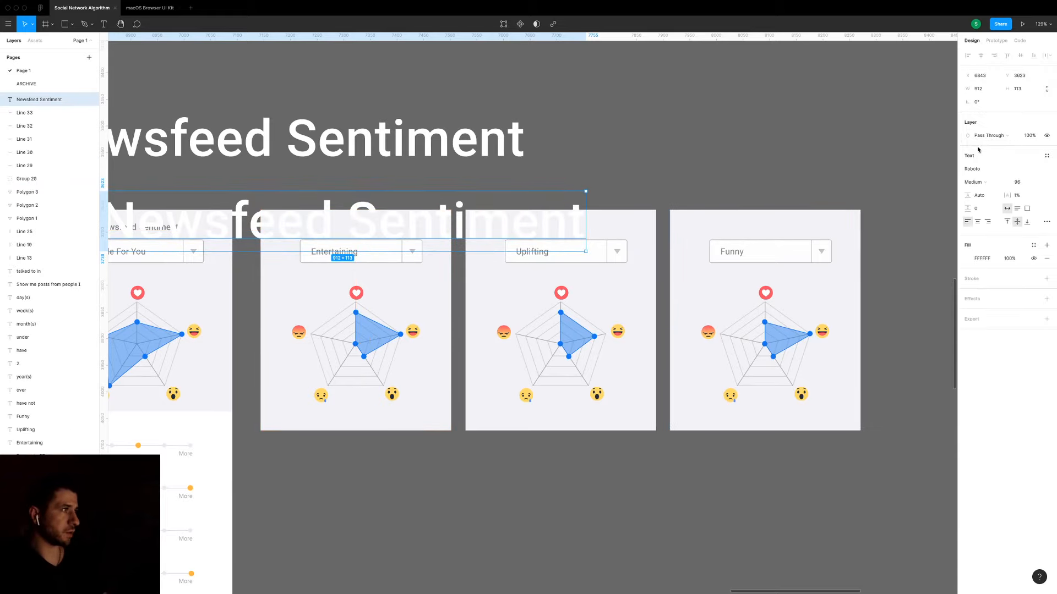
{"action": "left_click", "coordinate": [1021, 183]}
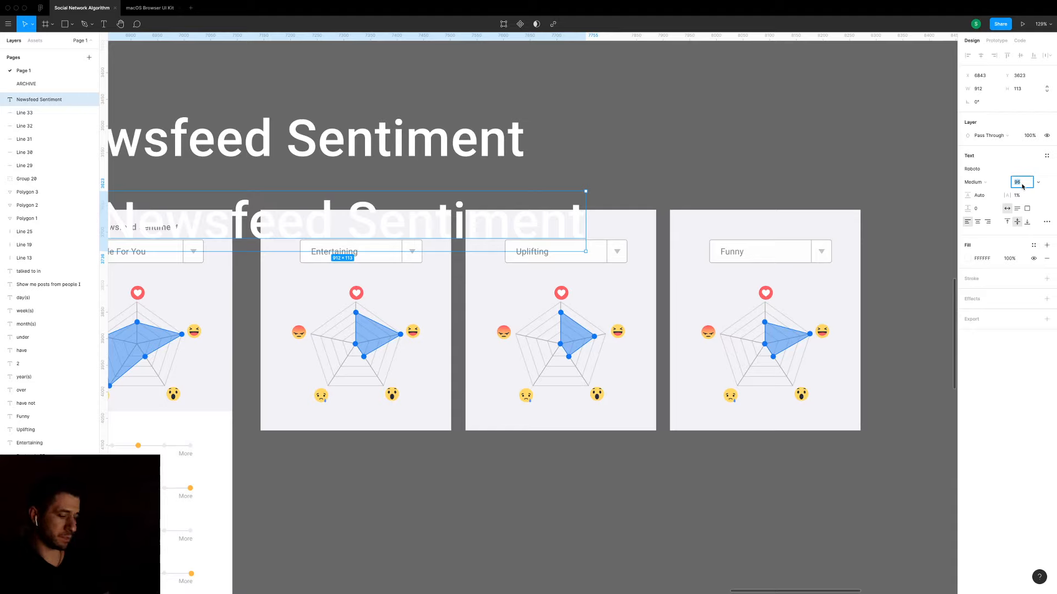
{"action": "key", "text": "Return"}
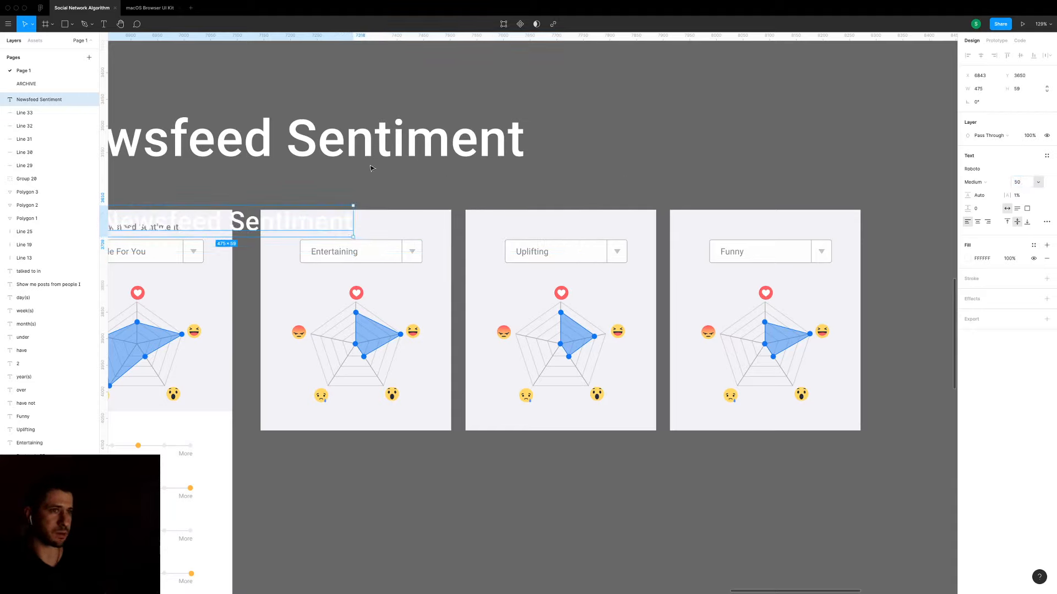
Make the copied heading black, place it above the Entertaining card, and change its text to "NYC".
{"action": "left_click", "coordinate": [969, 260]}
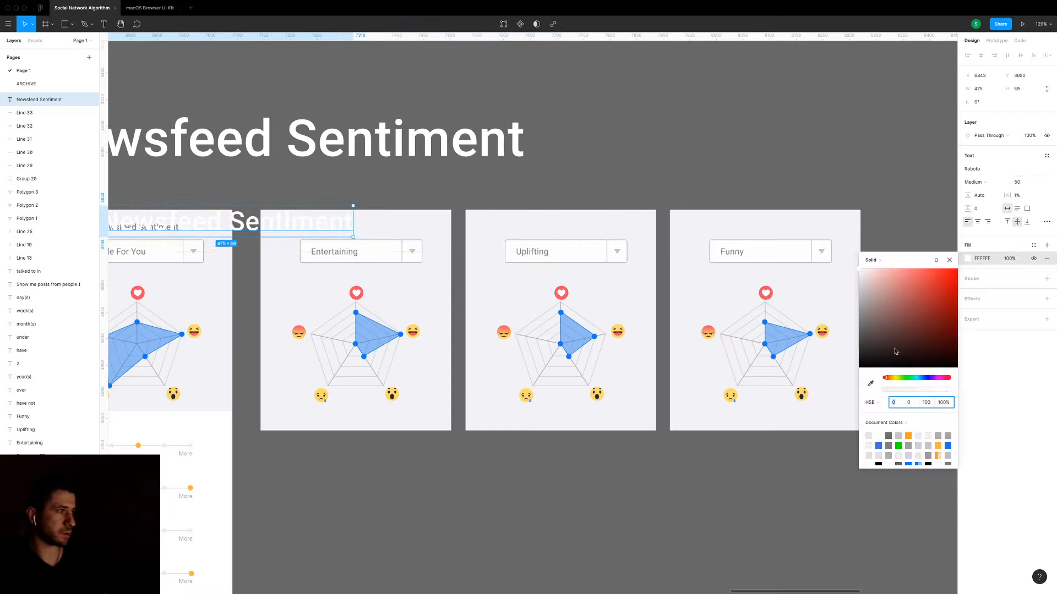
{"action": "left_click_drag", "start_coordinate": [897, 353], "coordinate": [859, 368]}
{"action": "left_click_drag", "start_coordinate": [209, 223], "coordinate": [377, 206]}
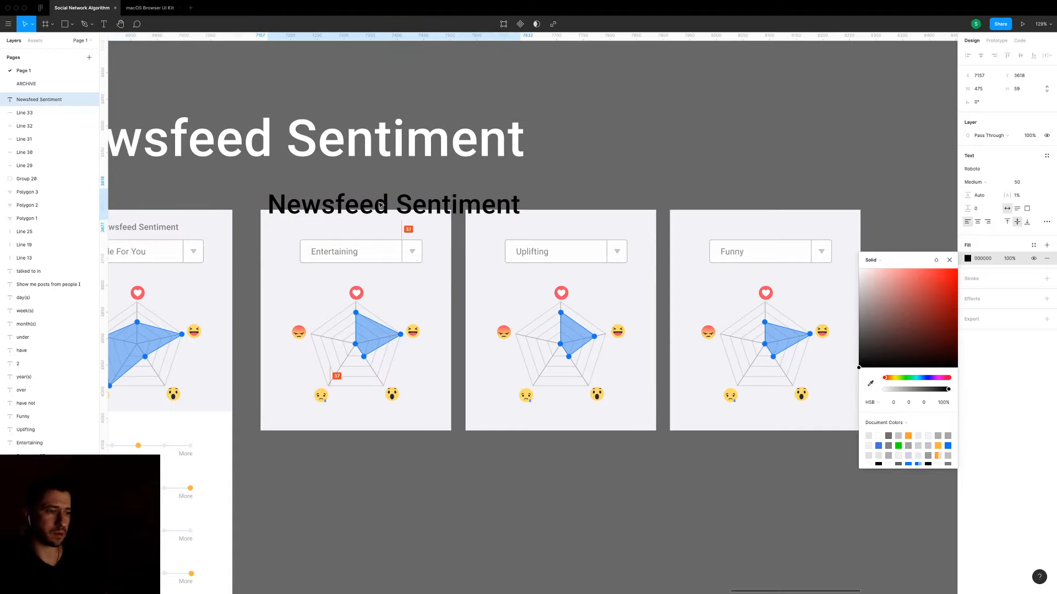
{"action": "key", "text": "Return"}
{"action": "type", "text": "NYC"}
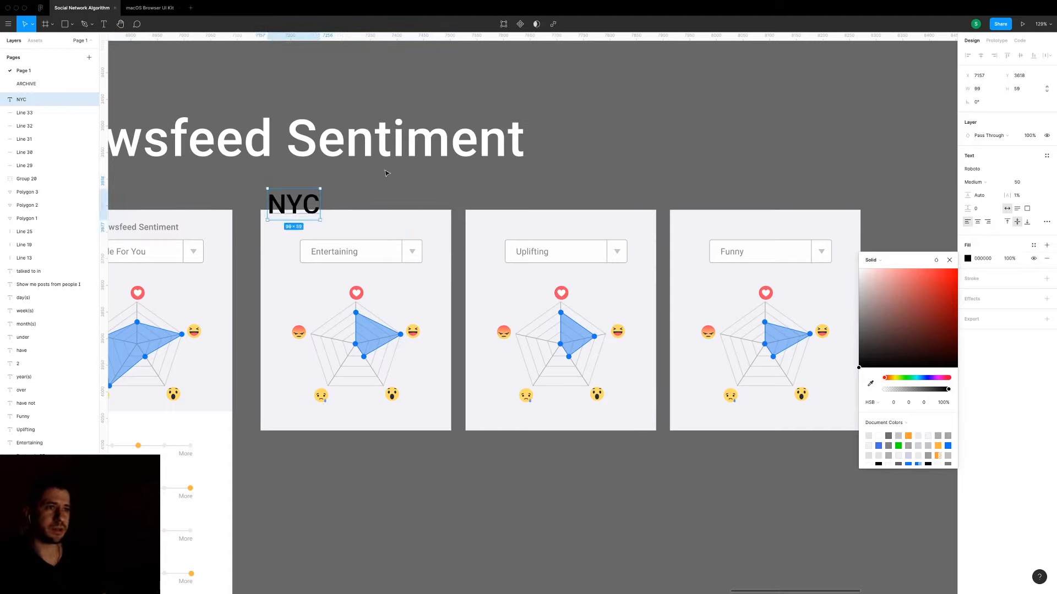
Copy the NYC label across the cards, rename the one above Uplifting "Bulgaria", and remove the extra copy above Funny.
{"action": "left_click_drag", "start_coordinate": [301, 202], "coordinate": [767, 210]}
{"action": "double_click", "coordinate": [567, 210]}
{"action": "type", "text": "Bulgaria"}
{"action": "key", "text": "Escape"}
{"action": "key", "text": "Delete"}
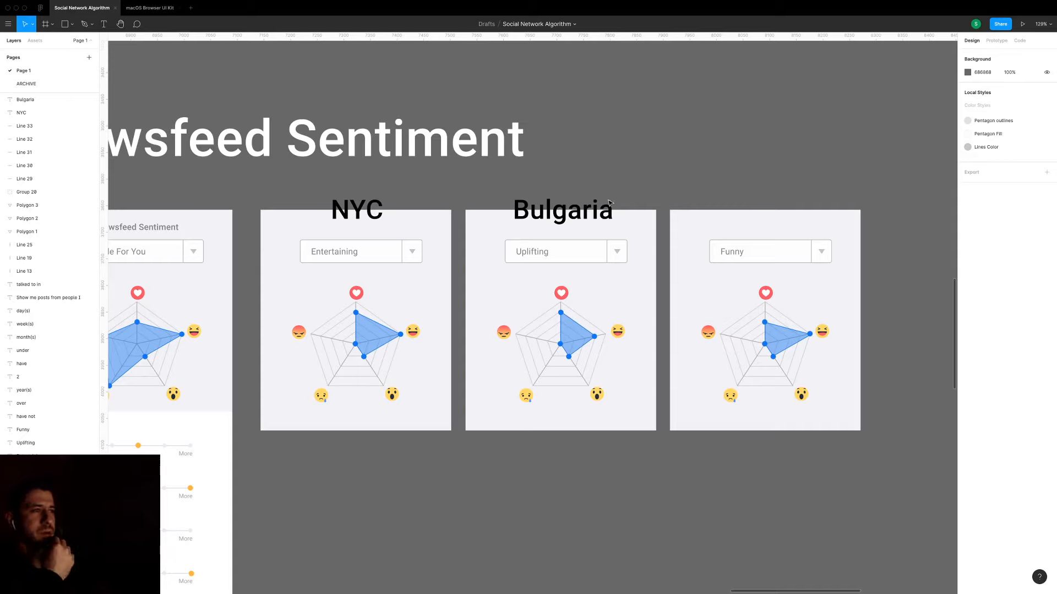
Delete the NYC and Bulgaria labels above the sentiment cards.
{"action": "left_click", "coordinate": [589, 212]}
{"action": "left_click", "coordinate": [371, 219], "text": "shift"}
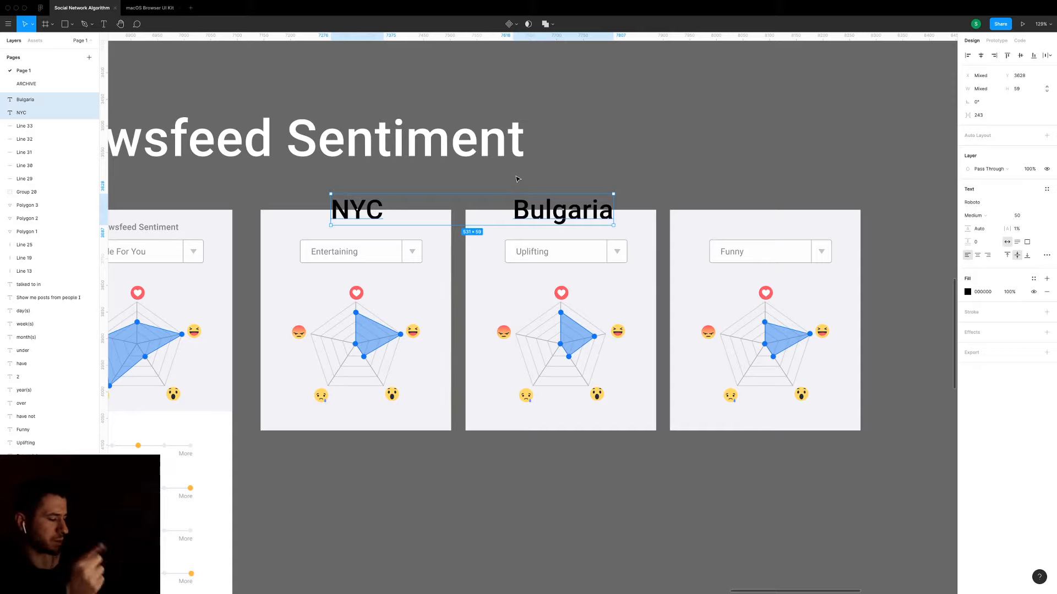
{"action": "key", "text": "Delete"}
Move the Social Proof note up beside the A–B Closeness diagram, level with the Newsfeed Diversity heading.
{"action": "scroll", "coordinate": [517, 174], "scroll_direction": "down", "scroll_amount": 3}
{"action": "scroll", "coordinate": [579, 303], "scroll_direction": "down", "scroll_amount": 5}
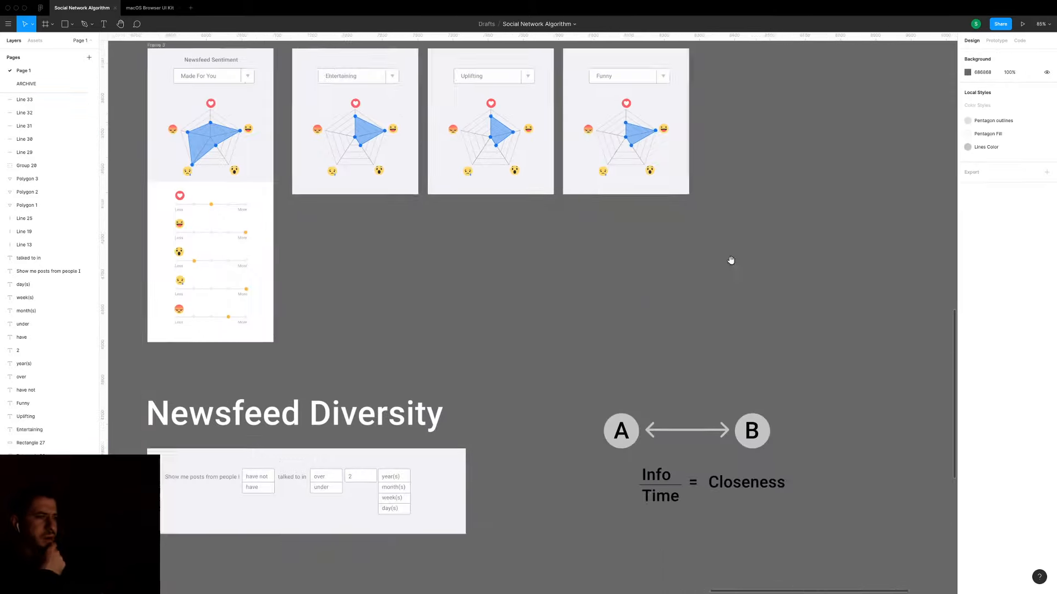
{"action": "scroll", "coordinate": [586, 352], "scroll_direction": "down", "scroll_amount": 3}
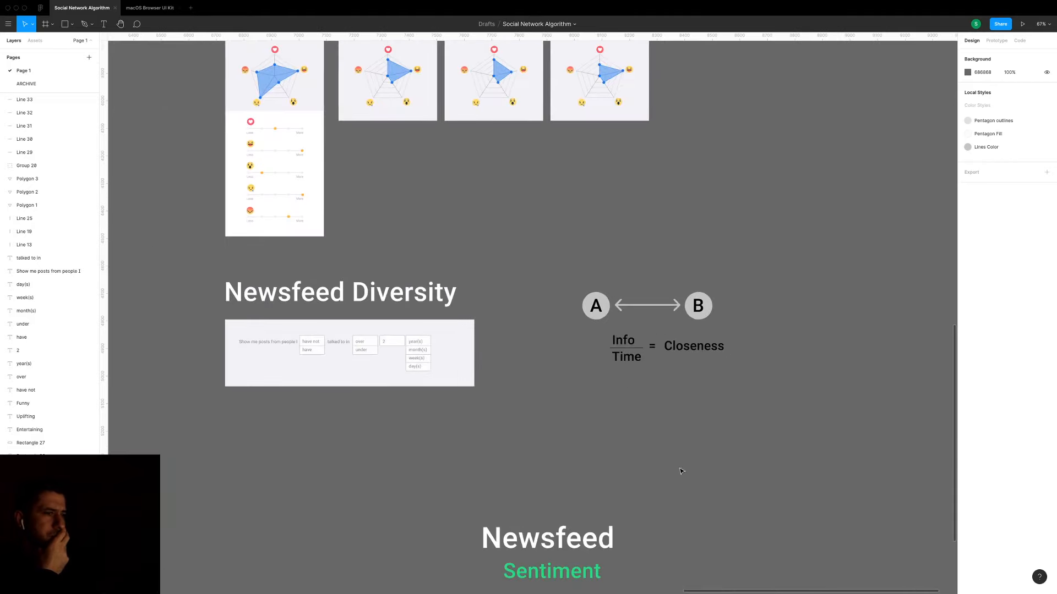
{"action": "scroll", "coordinate": [553, 398], "scroll_direction": "down", "scroll_amount": 5}
{"action": "left_click_drag", "start_coordinate": [672, 565], "coordinate": [766, 232]}
Extend the note's first line to read "Social Proof Profiles".
{"action": "double_click", "coordinate": [766, 232]}
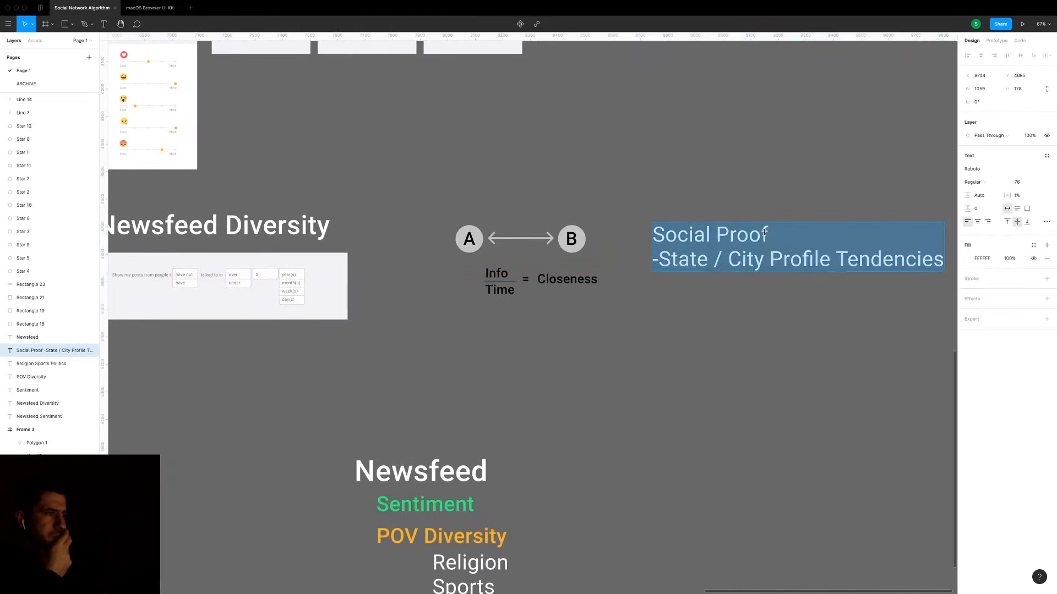
{"action": "key", "text": "Right"}
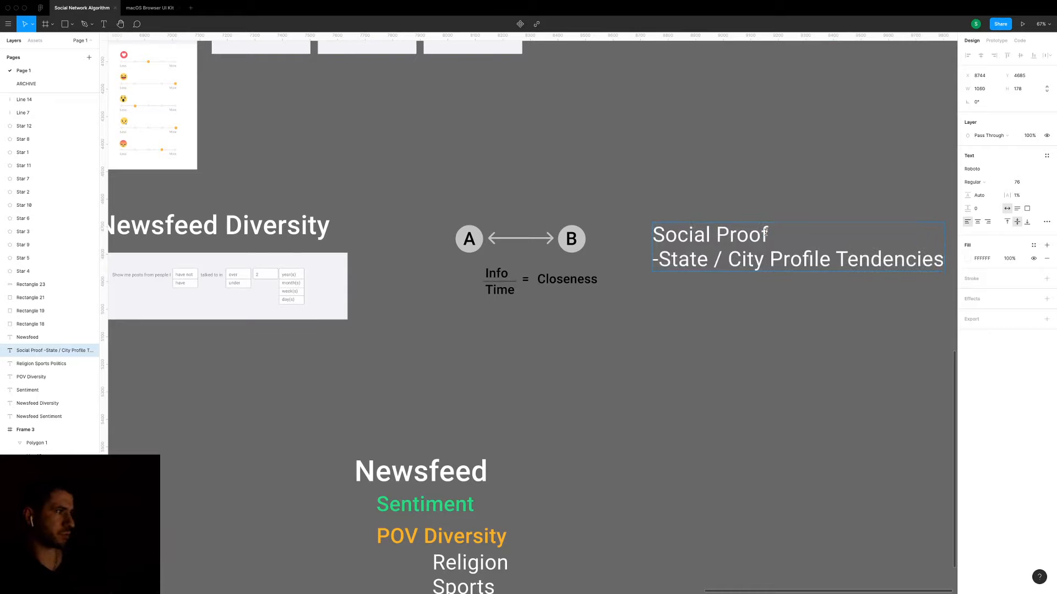
{"action": "left_click", "coordinate": [791, 241]}
{"action": "type", "text": "P"}
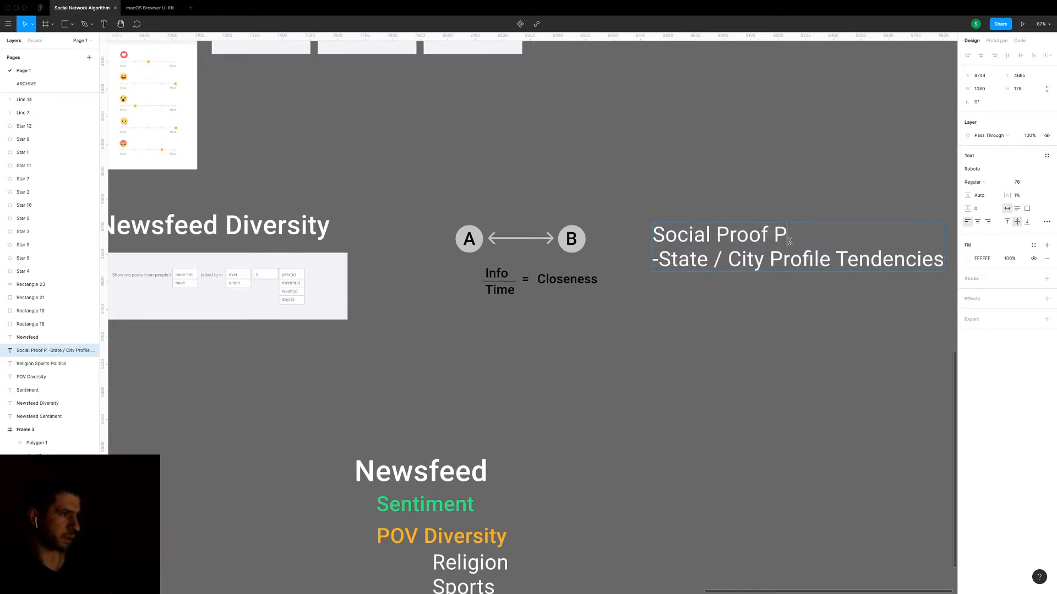
{"action": "type", "text": "rofiles"}
{"action": "key", "text": "Return"}
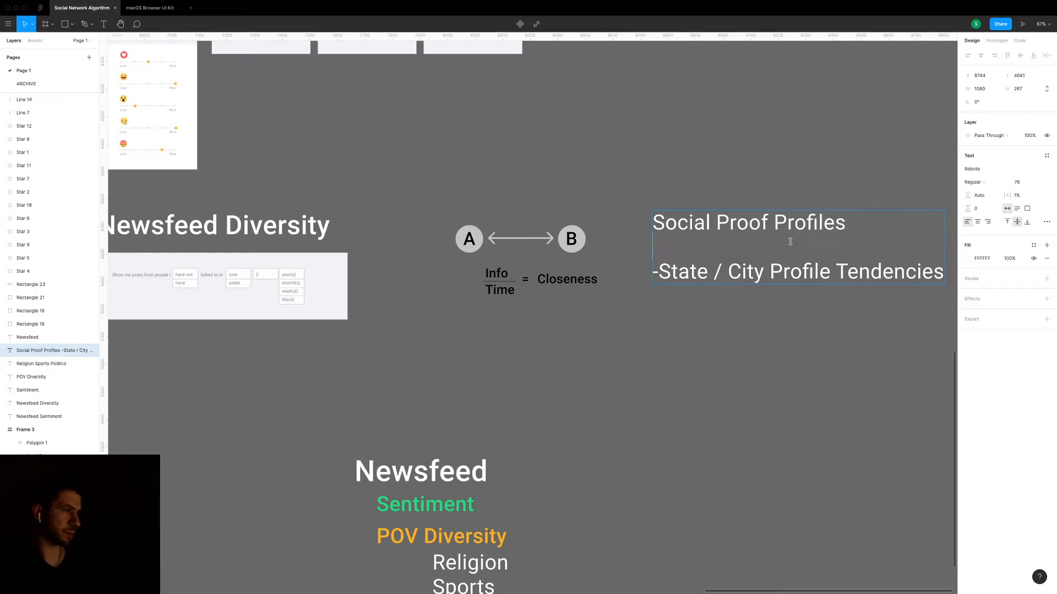
{"action": "key", "text": "BackSpace"}
Set the font size of the "Social Proof Profiles" line to 106.
{"action": "key", "text": "shift+super+Left"}
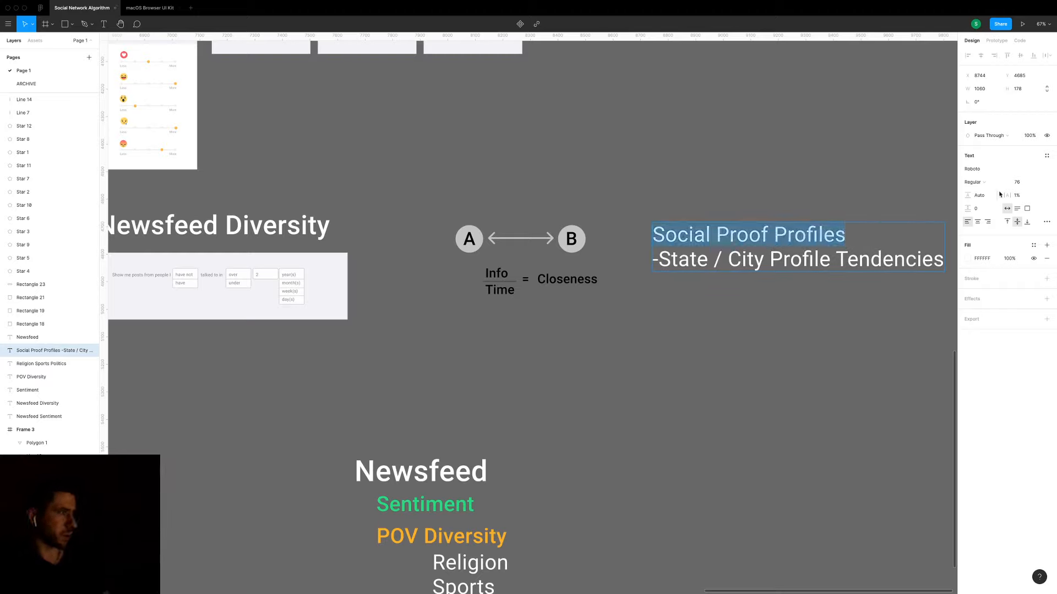
{"action": "left_click", "coordinate": [1017, 182]}
{"action": "type", "text": "106"}
{"action": "key", "text": "Return"}
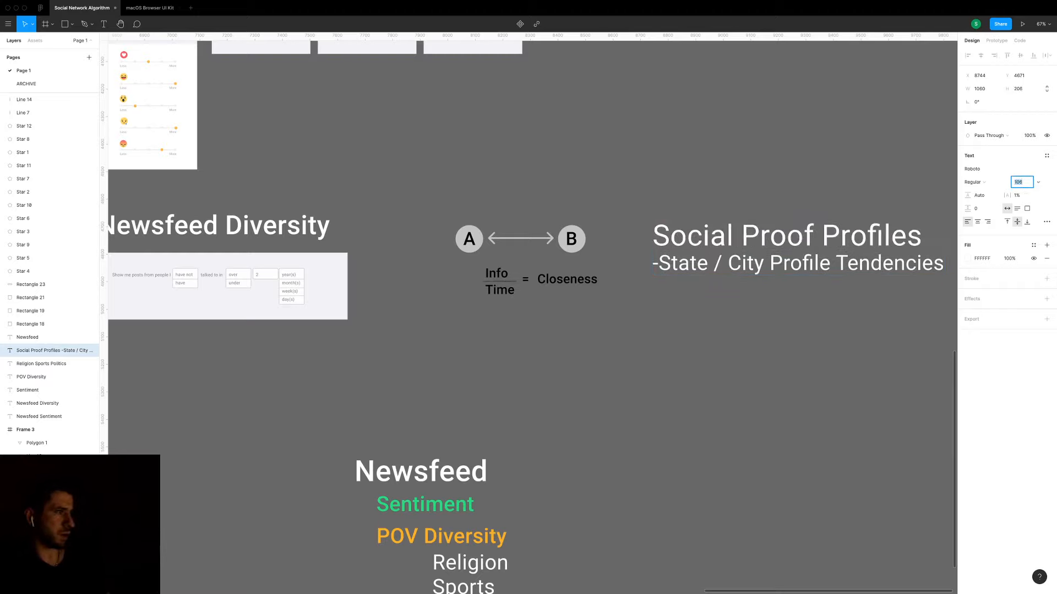
Make the "Social Proof Profiles" line bold and add an empty line beneath "-State / City Profile Tendencies".
{"action": "left_click", "coordinate": [974, 181]}
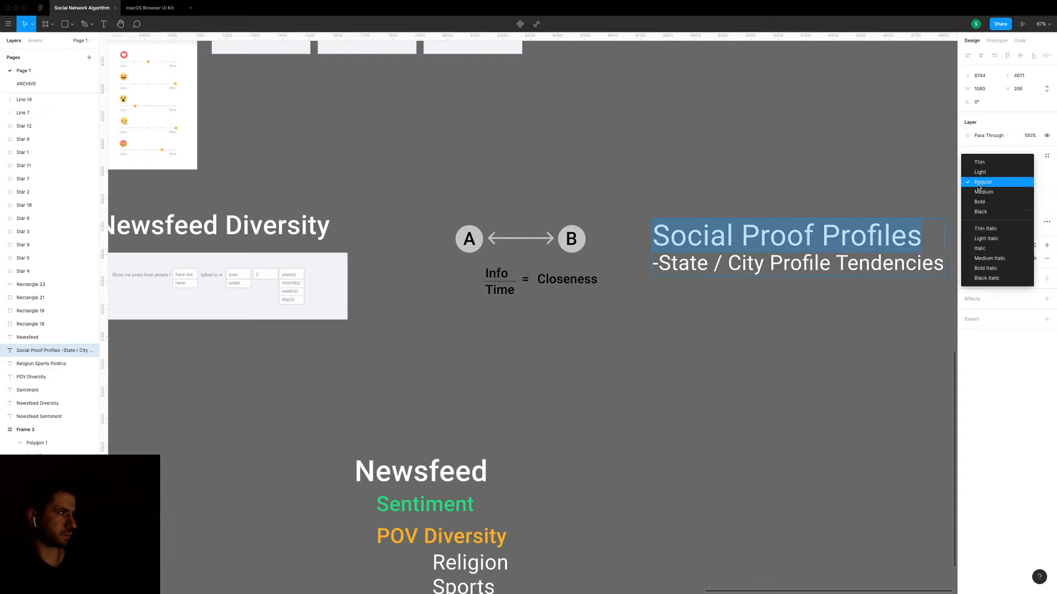
{"action": "left_click", "coordinate": [977, 204]}
{"action": "left_click", "coordinate": [840, 192]}
{"action": "left_click_drag", "start_coordinate": [843, 195], "coordinate": [732, 182]}
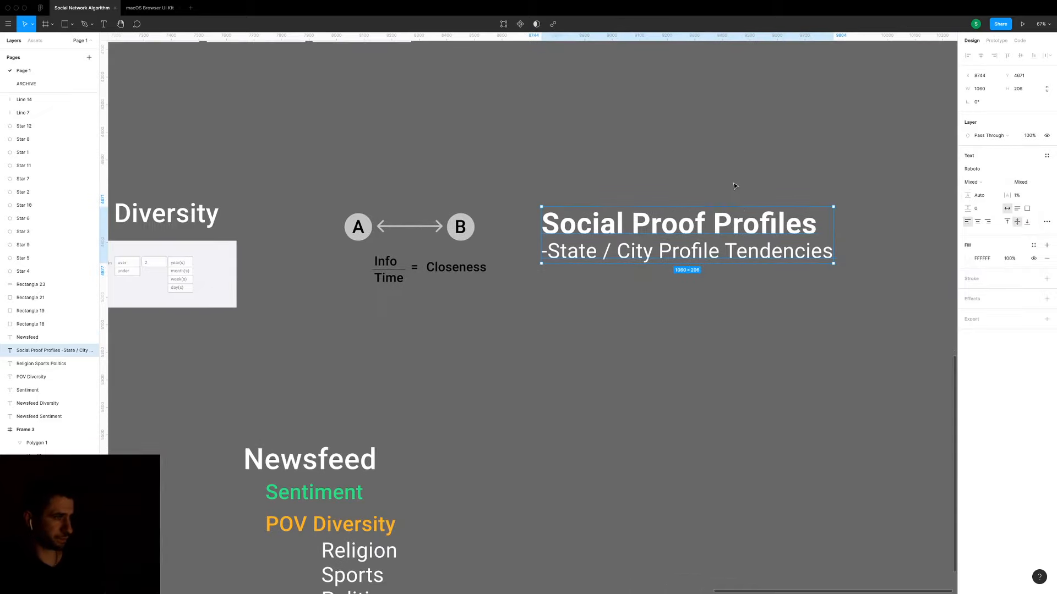
{"action": "double_click", "coordinate": [764, 256]}
{"action": "key", "text": "Right"}
{"action": "key", "text": "Return"}
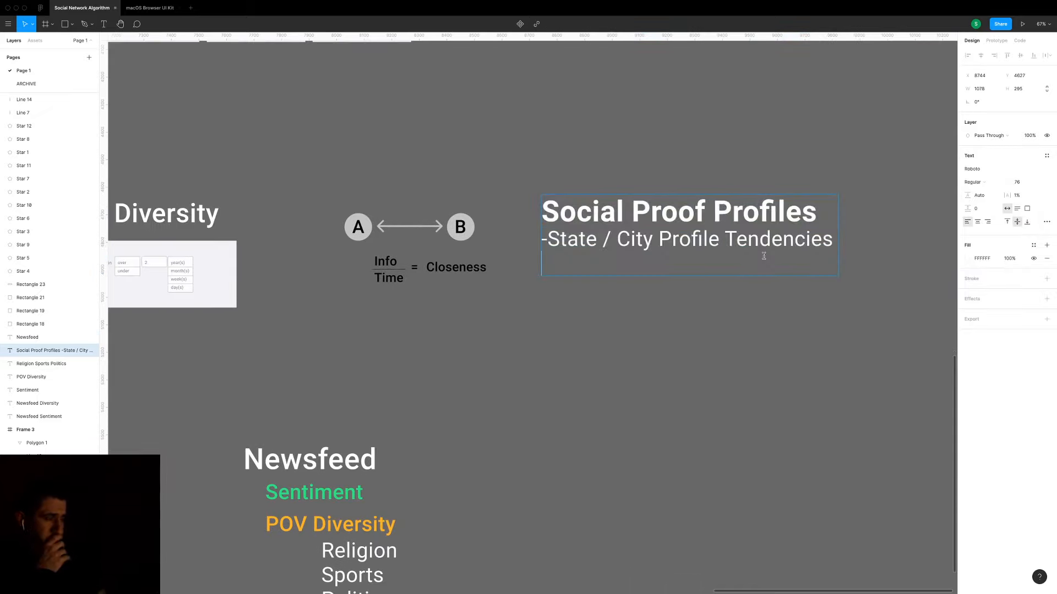
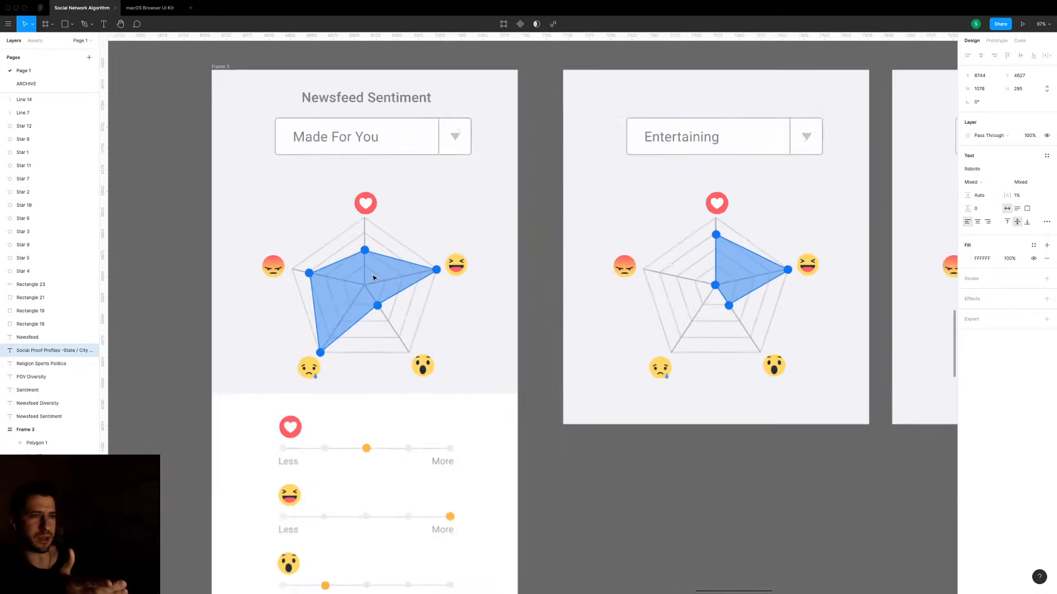
Review the Newsfeed Sentiment cards and the Facebook mockup with the Algorithm Parameters sidebar.
{"action": "left_click", "coordinate": [574, 288]}
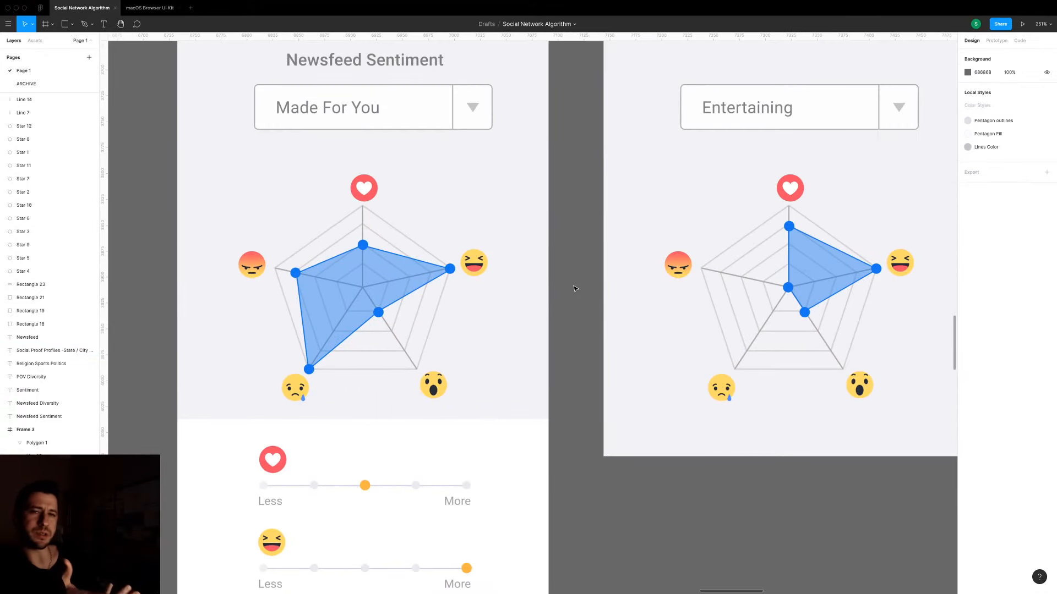
{"action": "scroll", "coordinate": [574, 288], "scroll_direction": "down", "scroll_amount": 3}
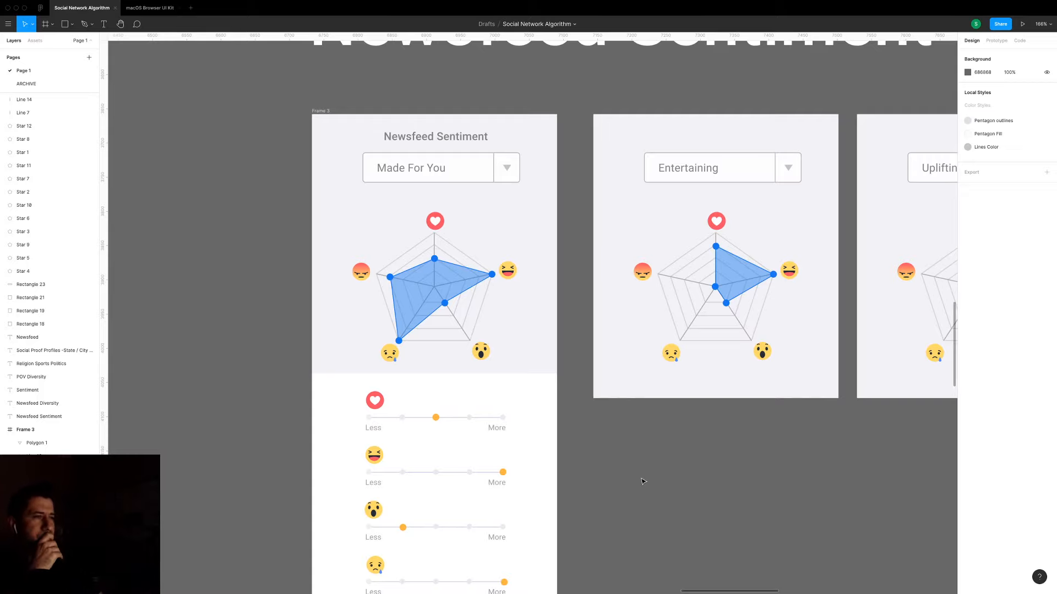
{"action": "scroll", "coordinate": [643, 482], "scroll_direction": "down", "scroll_amount": 5}
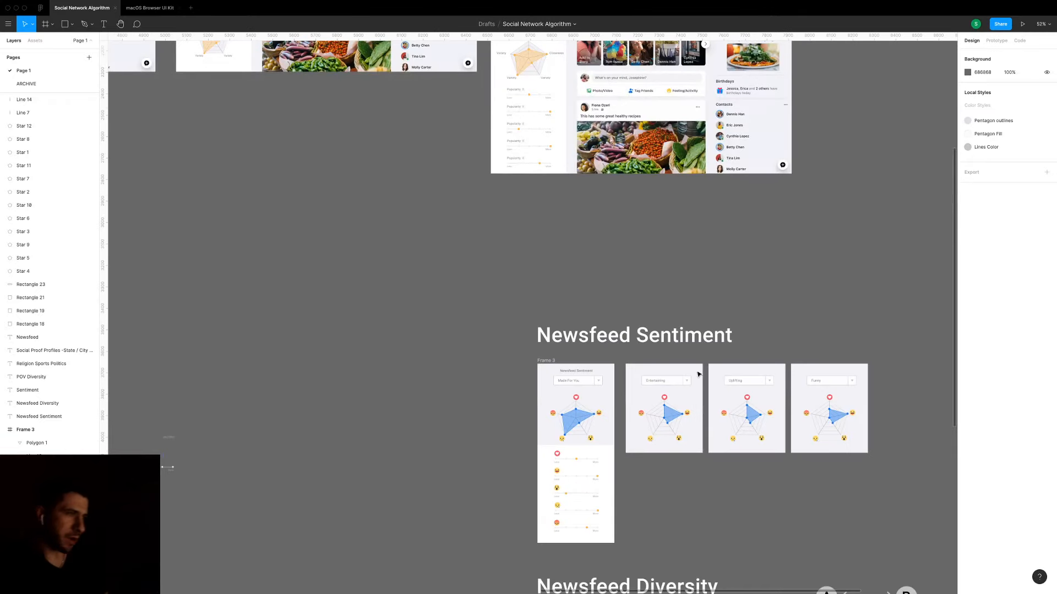
{"action": "scroll", "coordinate": [644, 385], "scroll_direction": "up", "scroll_amount": 3}
{"action": "scroll", "coordinate": [644, 385], "scroll_direction": "right", "scroll_amount": 3}
{"action": "scroll", "coordinate": [714, 261], "scroll_direction": "left", "scroll_amount": 4}
{"action": "scroll", "coordinate": [743, 280], "scroll_direction": "up", "scroll_amount": 2}
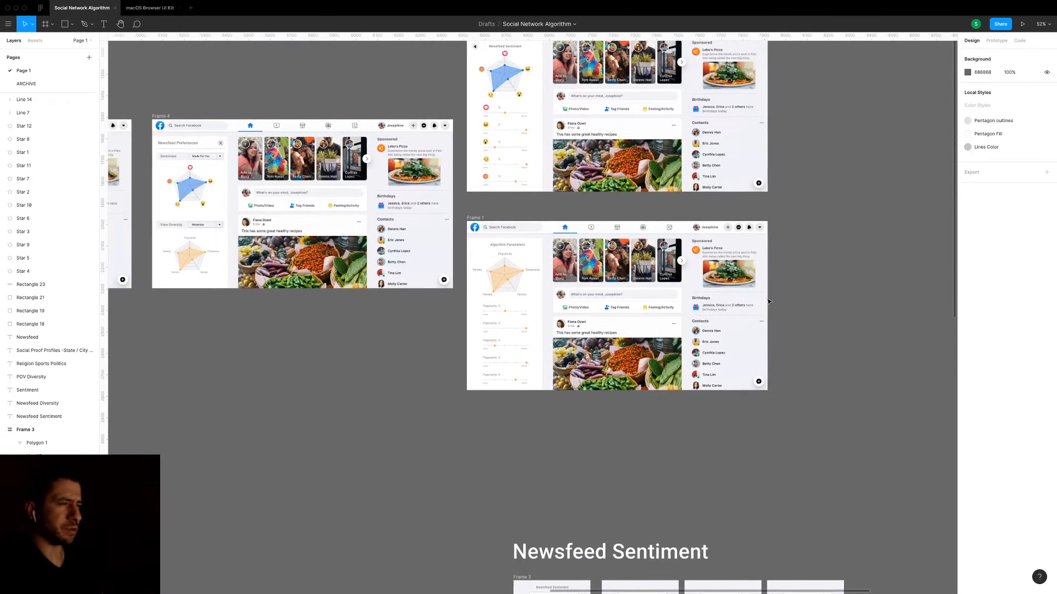
{"action": "scroll", "coordinate": [605, 310], "scroll_direction": "up", "scroll_amount": 10}
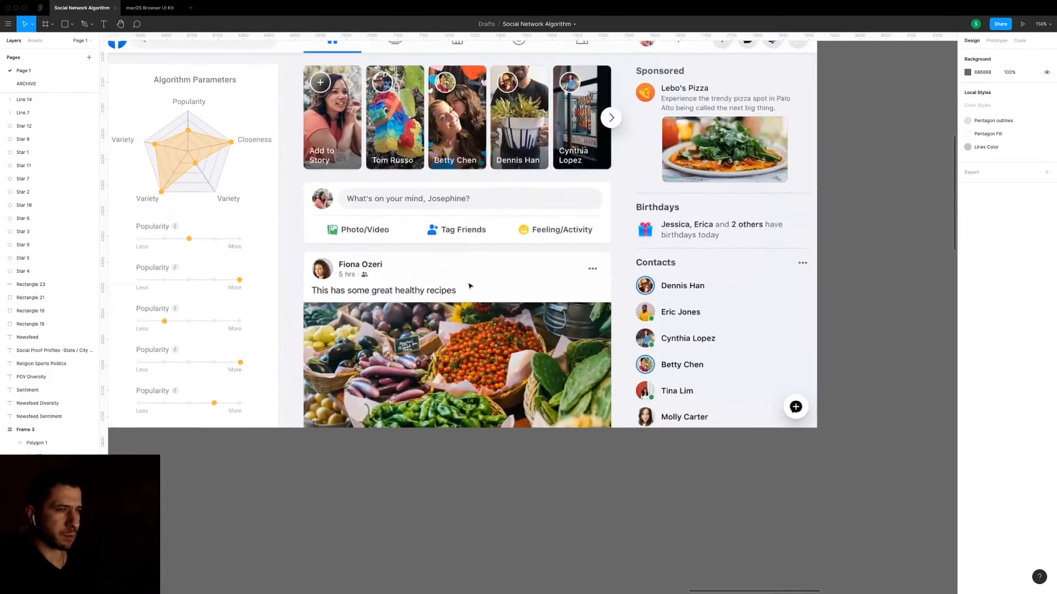
{"action": "scroll", "coordinate": [277, 260], "scroll_direction": "up", "scroll_amount": 5}
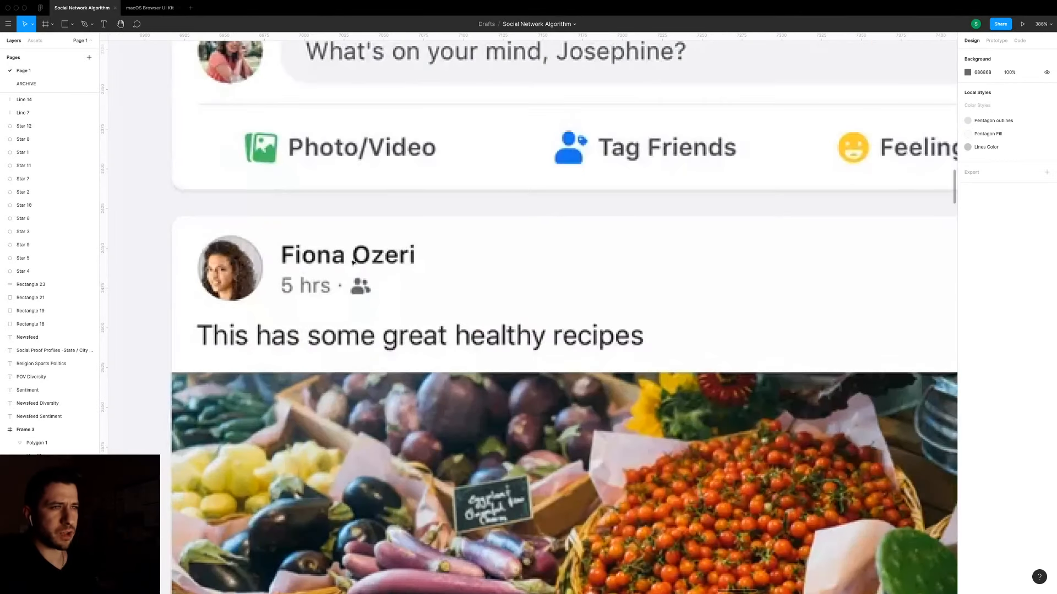
{"action": "scroll", "coordinate": [270, 377], "scroll_direction": "down", "scroll_amount": 1}
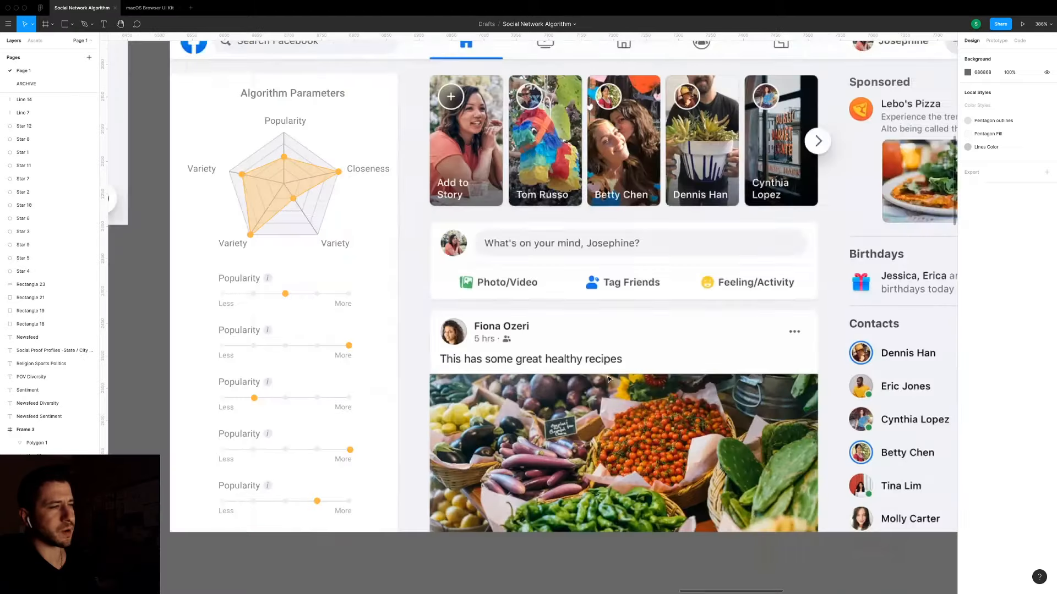
{"action": "scroll", "coordinate": [638, 368], "scroll_direction": "down", "scroll_amount": 5}
{"action": "left_click_drag", "start_coordinate": [656, 391], "coordinate": [522, 382]}
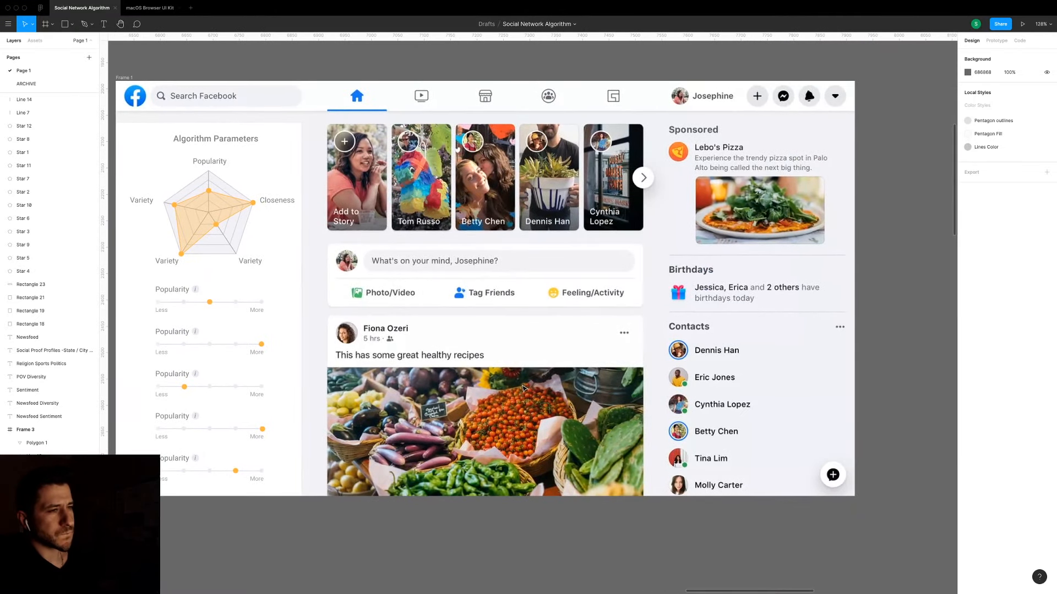
Draw a rectangle about 80 × 22 beside the author's name on the healthy recipes post.
{"action": "scroll", "coordinate": [425, 320], "scroll_direction": "up", "scroll_amount": 5}
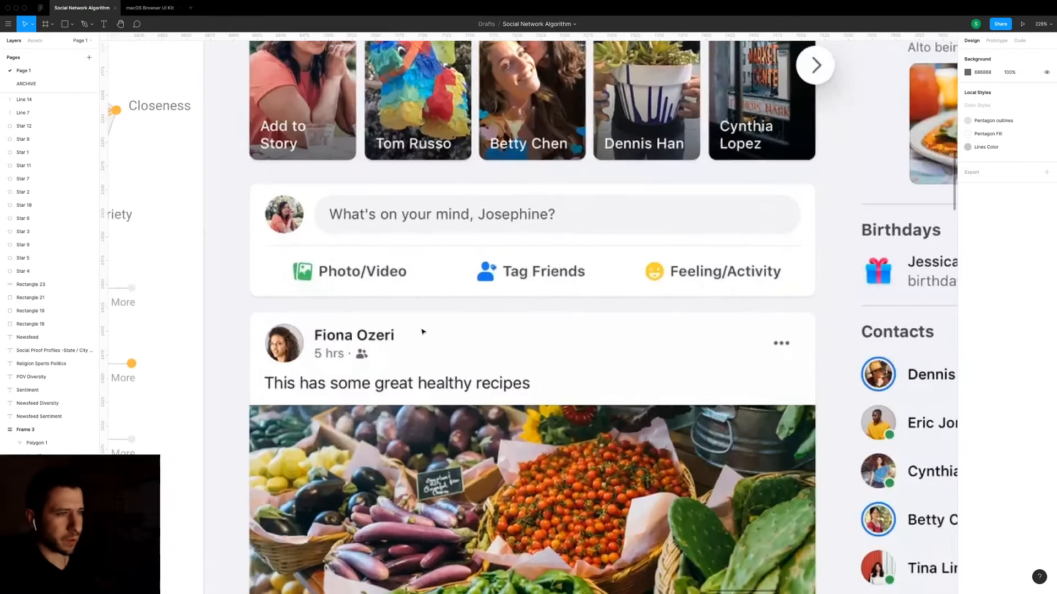
{"action": "key", "text": "r"}
{"action": "left_click_drag", "start_coordinate": [414, 329], "coordinate": [490, 349]}
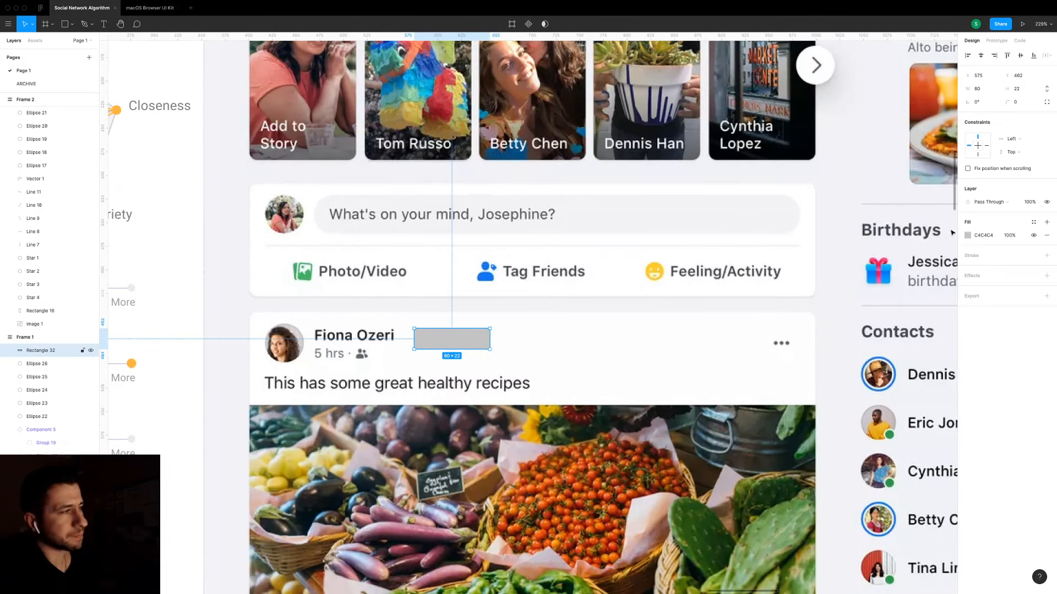
Fill the rectangle beside the author's name with green 50BF34 and set its corner radius to 2.
{"action": "left_click", "coordinate": [967, 236]}
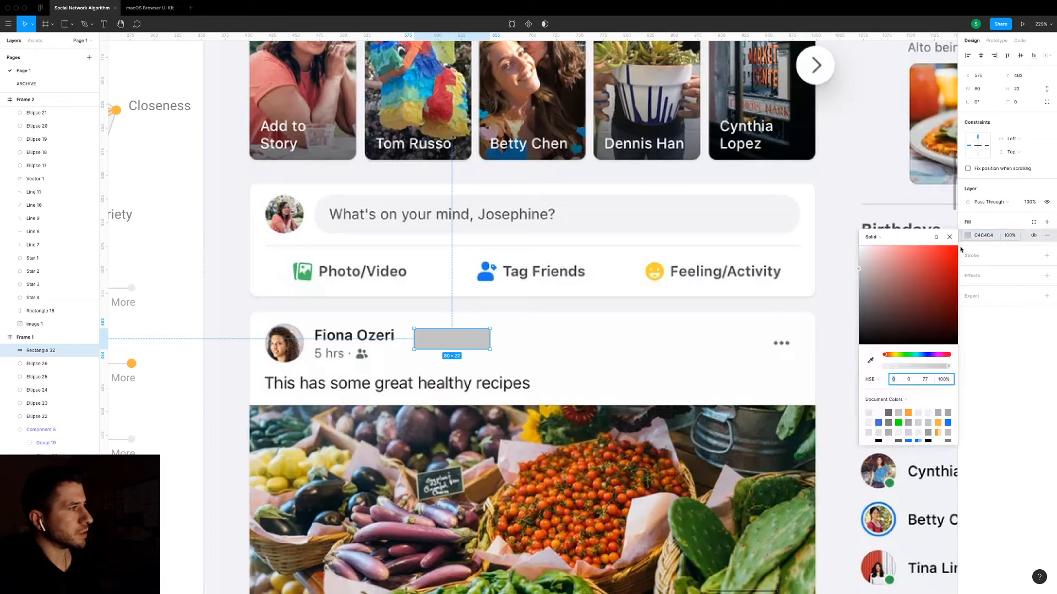
{"action": "left_click", "coordinate": [905, 354]}
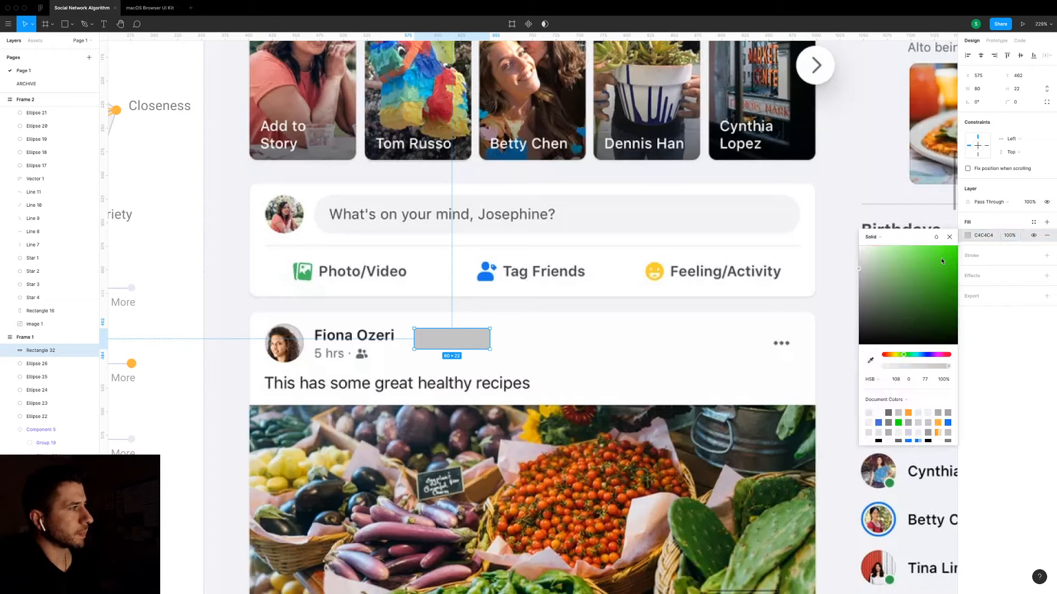
{"action": "left_click_drag", "start_coordinate": [942, 261], "coordinate": [937, 250]}
{"action": "left_click", "coordinate": [933, 273]}
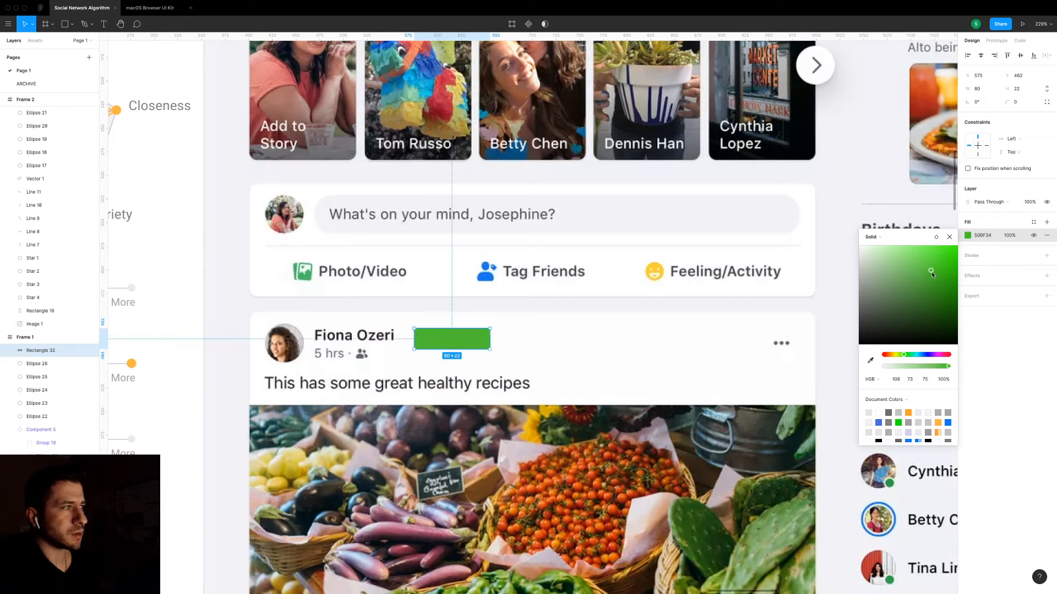
{"action": "left_click", "coordinate": [1012, 103]}
{"action": "type", "text": "2"}
{"action": "key", "text": "Return"}
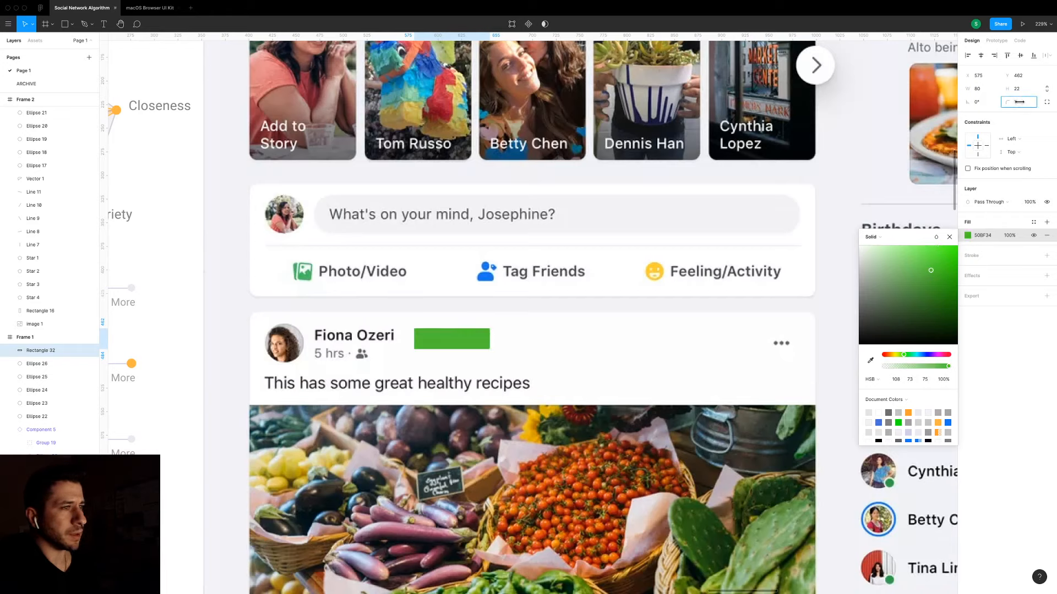
{"action": "left_click", "coordinate": [572, 352]}
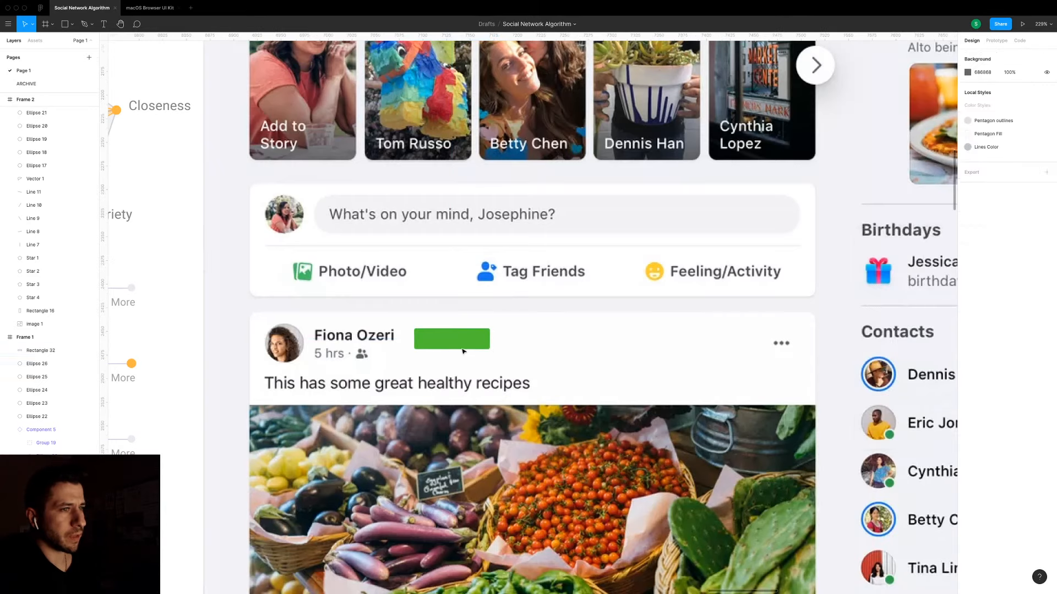
Add the text "Default Profile" at font size 18 over the green rectangle.
{"action": "key", "text": "t"}
{"action": "left_click", "coordinate": [557, 324]}
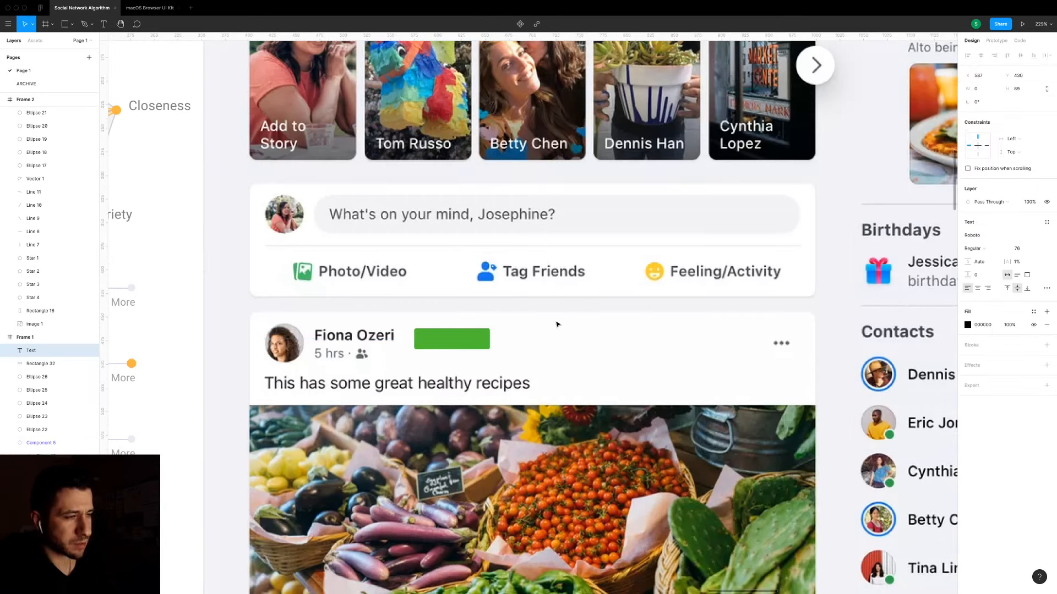
{"action": "left_click", "coordinate": [1016, 250]}
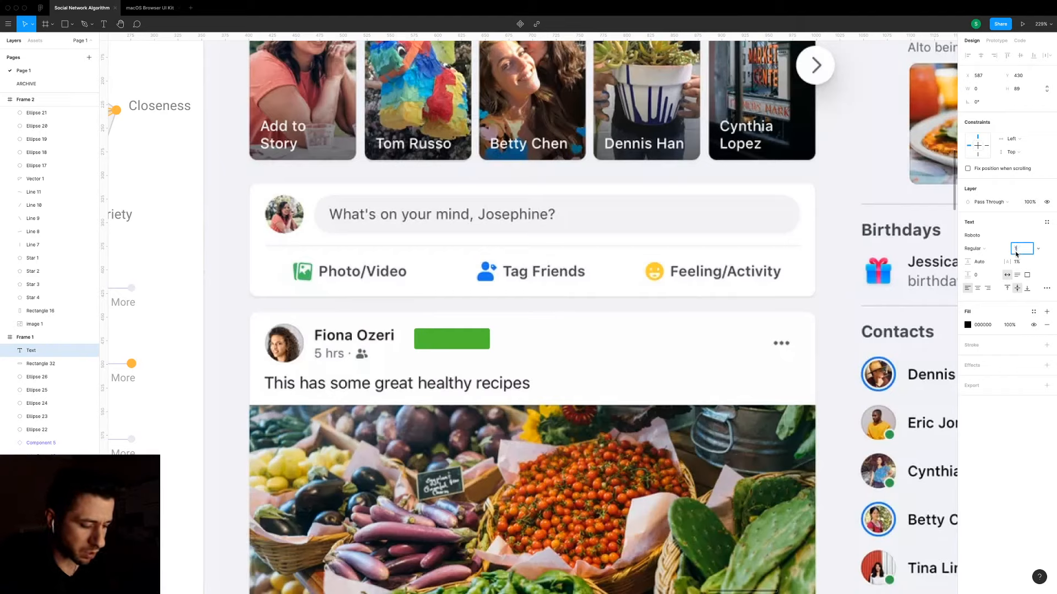
{"action": "type", "text": "18"}
{"action": "key", "text": "Return"}
{"action": "type", "text": "D"}
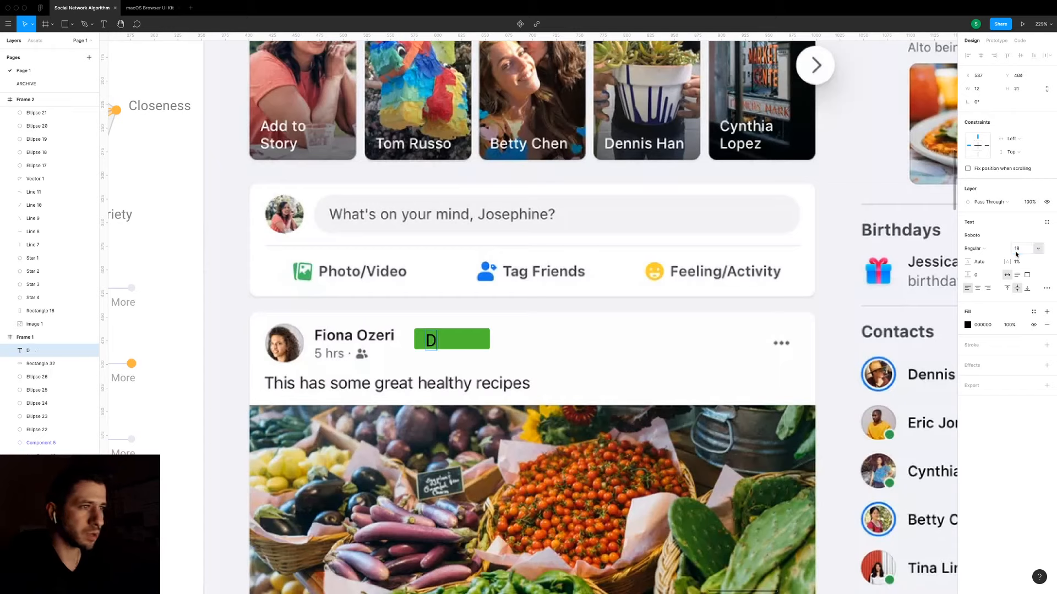
{"action": "type", "text": "efault"}
{"action": "key", "text": "BackSpace"}
{"action": "key", "text": "BackSpace"}
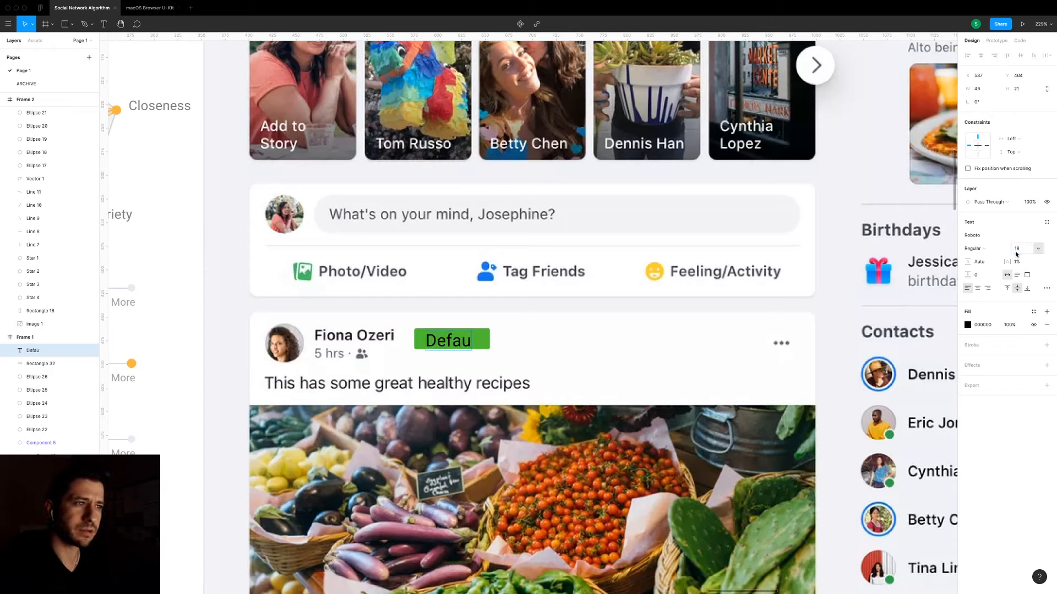
{"action": "type", "text": "lt Profi"}
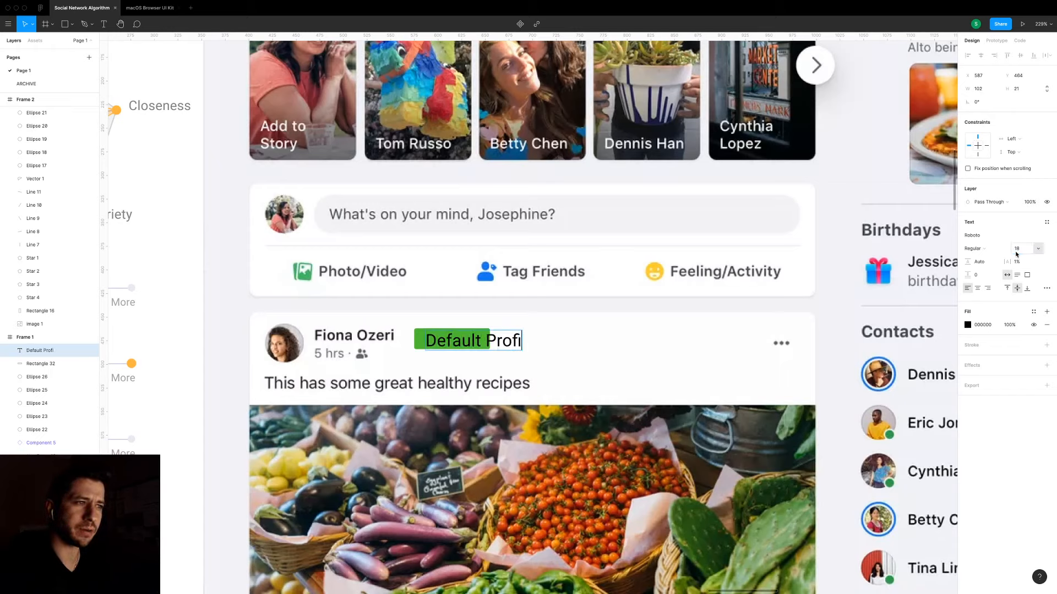
{"action": "type", "text": "le"}
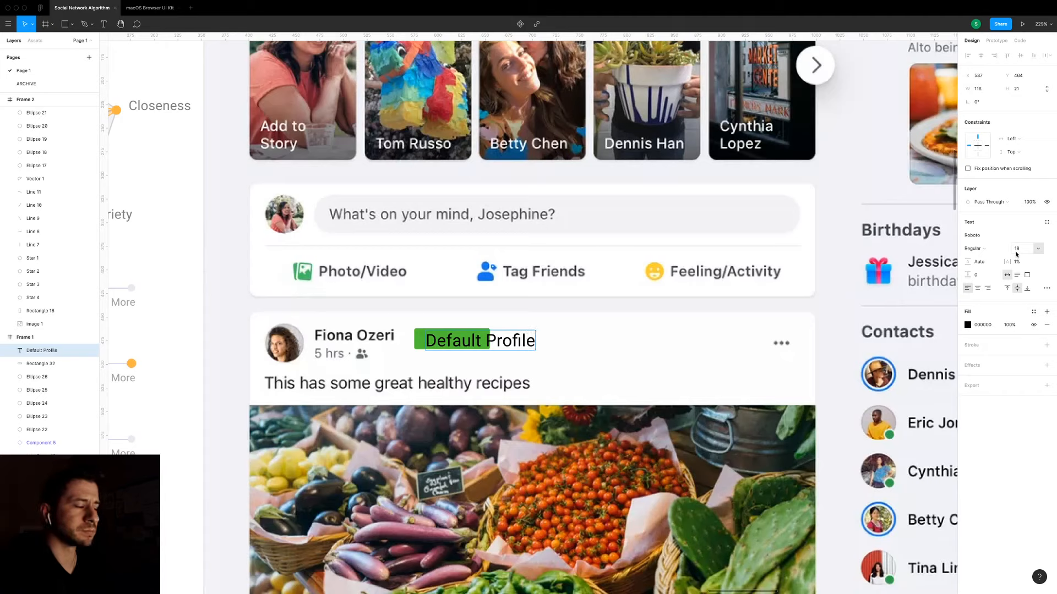
{"action": "key", "text": "Escape"}
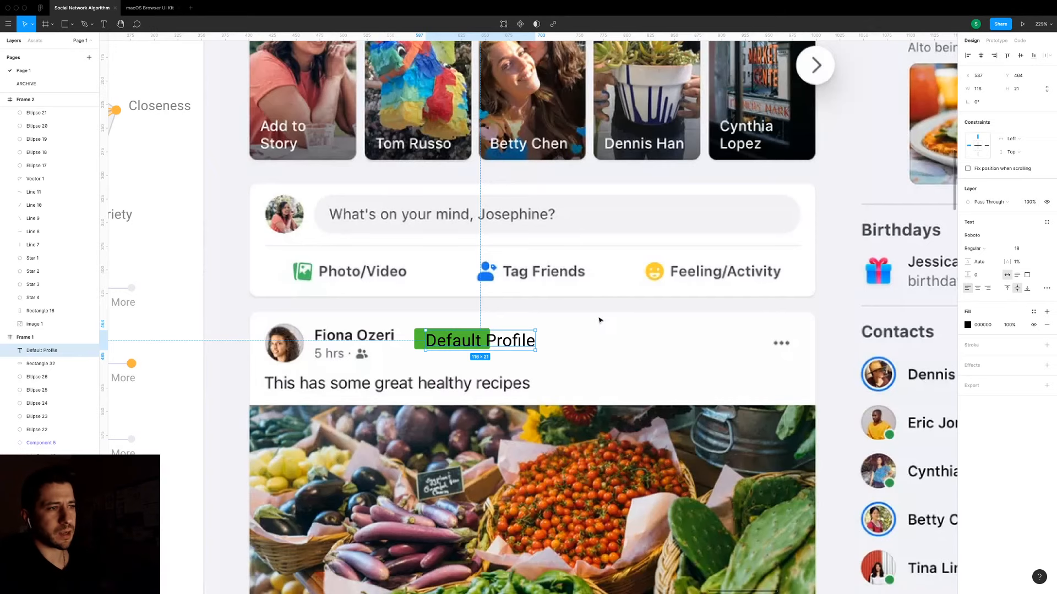
Set the "Default Profile" label's font size to 12 and shift it left to start just inside the green rectangle.
{"action": "scroll", "coordinate": [599, 318], "scroll_direction": "up", "scroll_amount": 3}
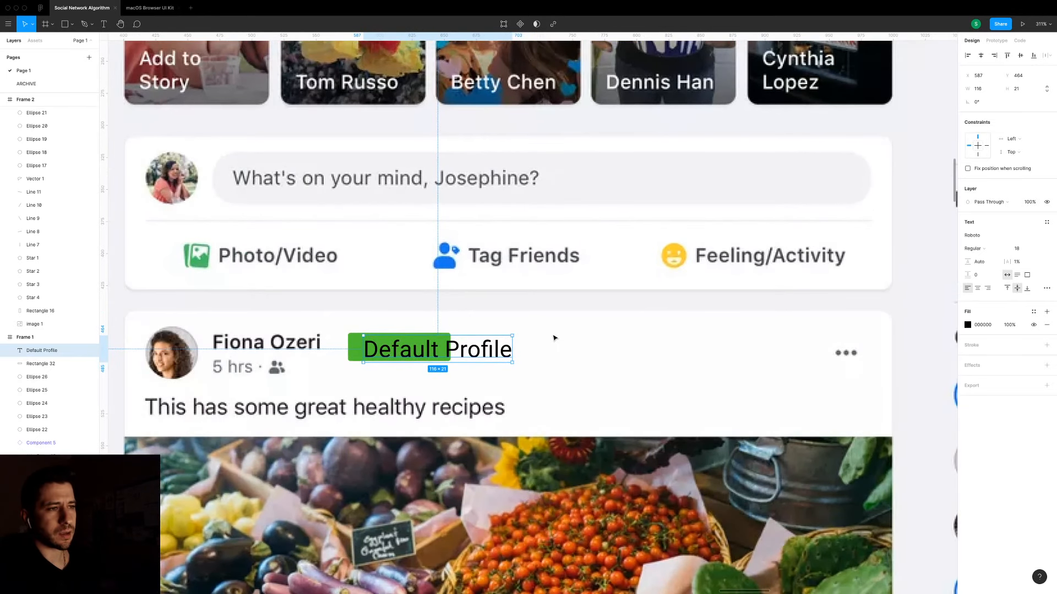
{"action": "left_click", "coordinate": [1025, 246]}
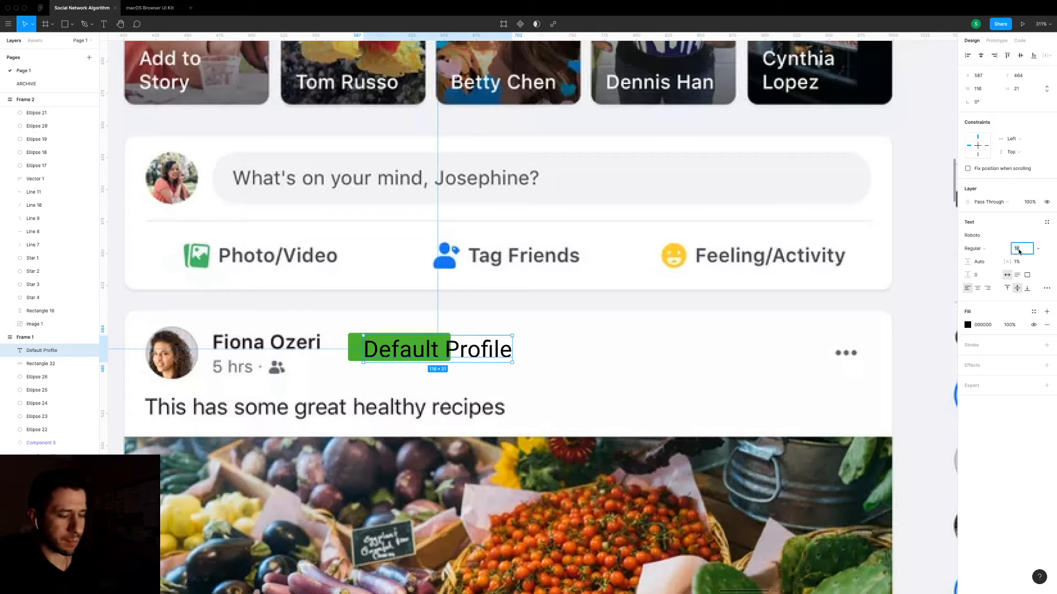
{"action": "type", "text": "12"}
{"action": "key", "text": "Return"}
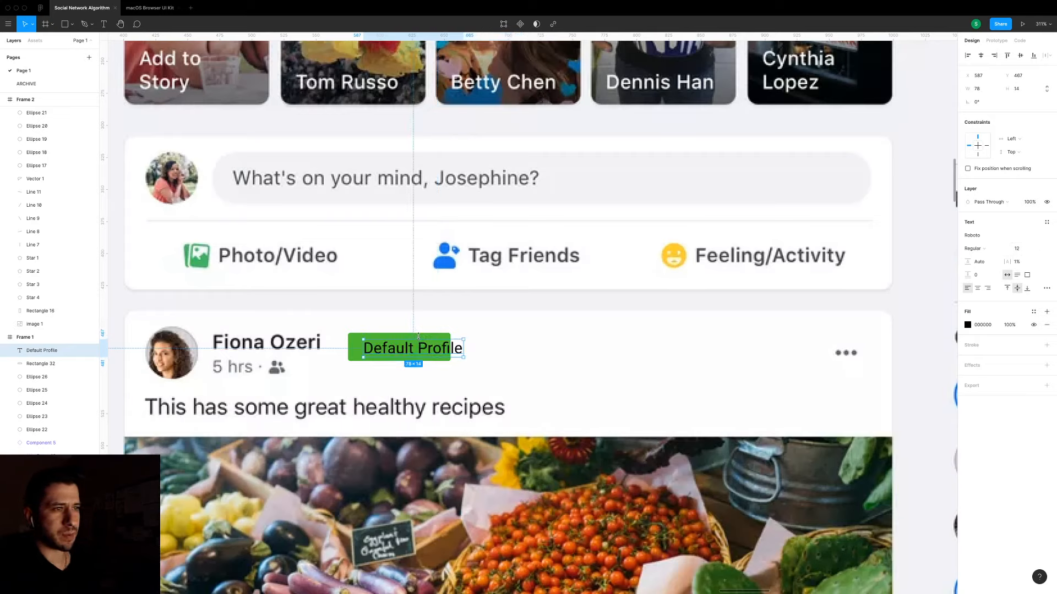
{"action": "scroll", "coordinate": [418, 344], "scroll_direction": "up", "scroll_amount": 3}
{"action": "mouse_move", "coordinate": [414, 351]}
{"action": "left_mouse_down"}
{"action": "mouse_move", "coordinate": [389, 350]}
{"action": "mouse_move", "coordinate": [399, 351]}
{"action": "left_mouse_up"}
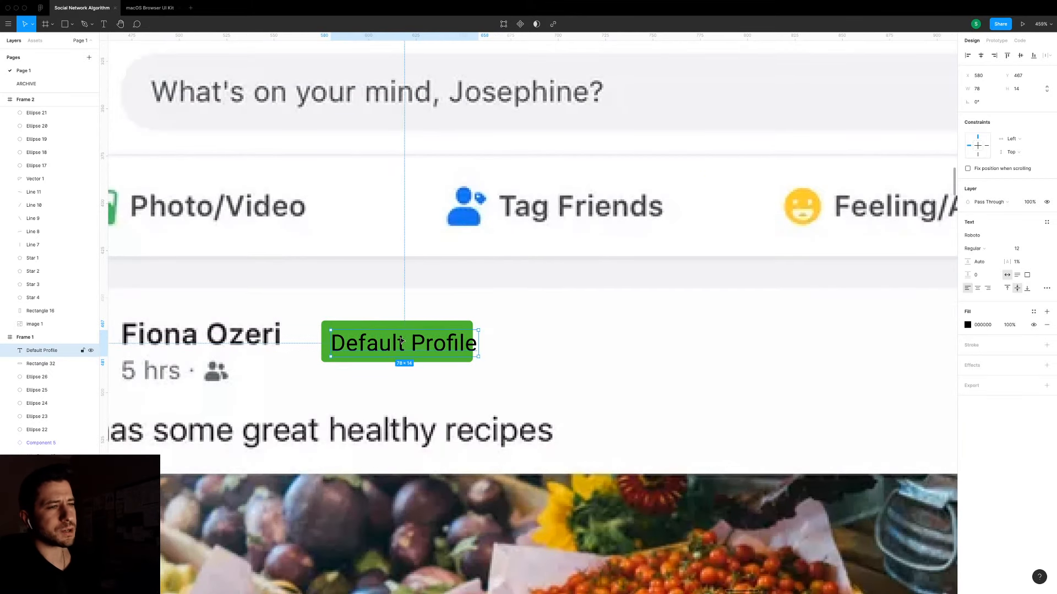
Widen the green rectangle to about 87 to enclose the "Default Profile" label, and change the label's text color to white (FFFFFF).
{"action": "left_click", "coordinate": [404, 328]}
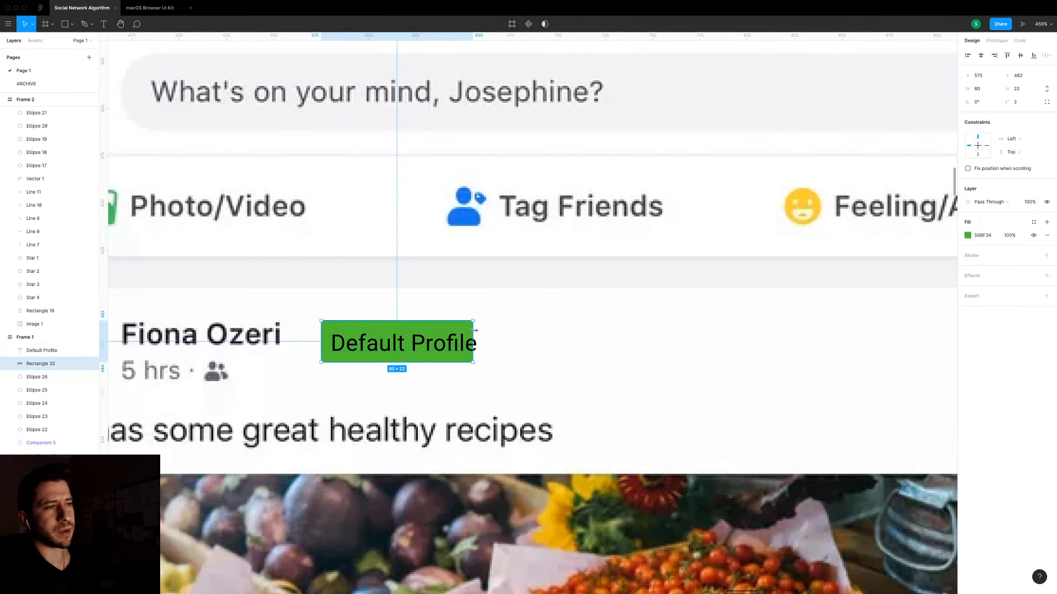
{"action": "mouse_move", "coordinate": [472, 332]}
{"action": "left_mouse_down"}
{"action": "mouse_move", "coordinate": [515, 331]}
{"action": "mouse_move", "coordinate": [487, 336]}
{"action": "left_mouse_up"}
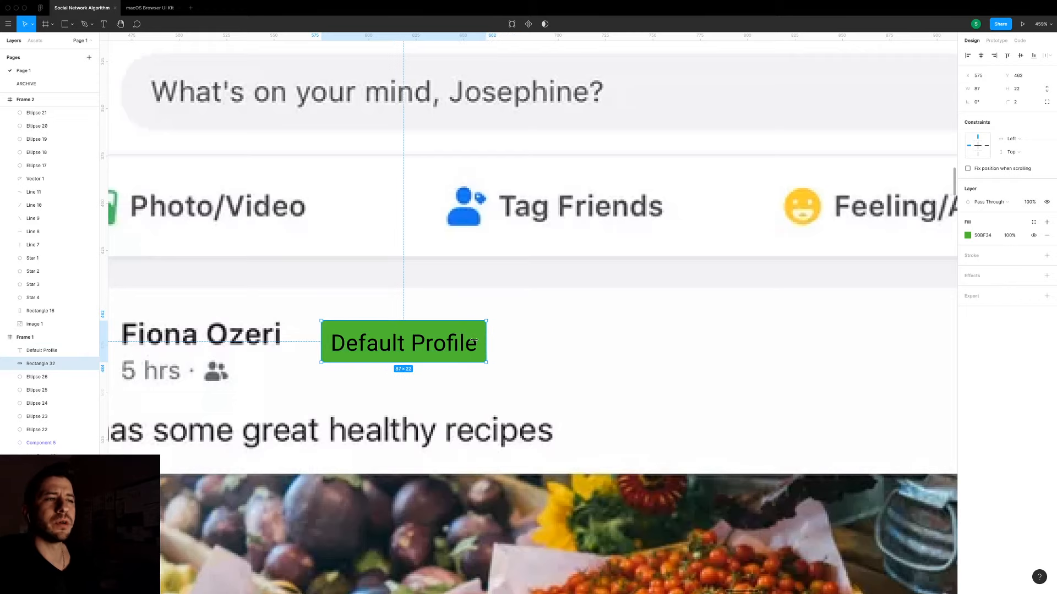
{"action": "left_click", "coordinate": [473, 343]}
{"action": "scroll", "coordinate": [552, 358], "scroll_direction": "down", "scroll_amount": 3}
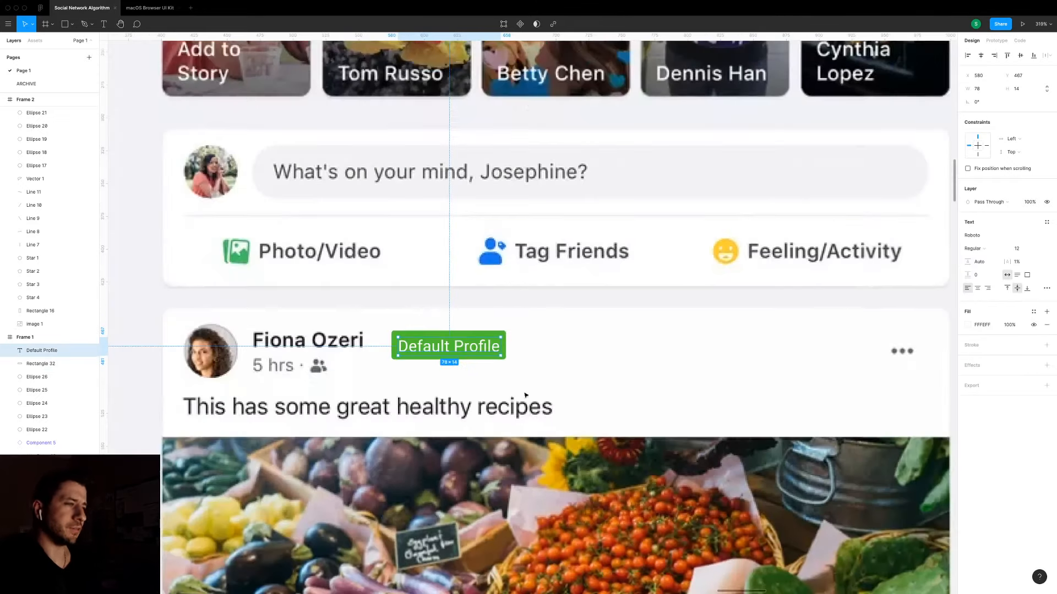
{"action": "scroll", "coordinate": [525, 396], "scroll_direction": "down", "scroll_amount": 3}
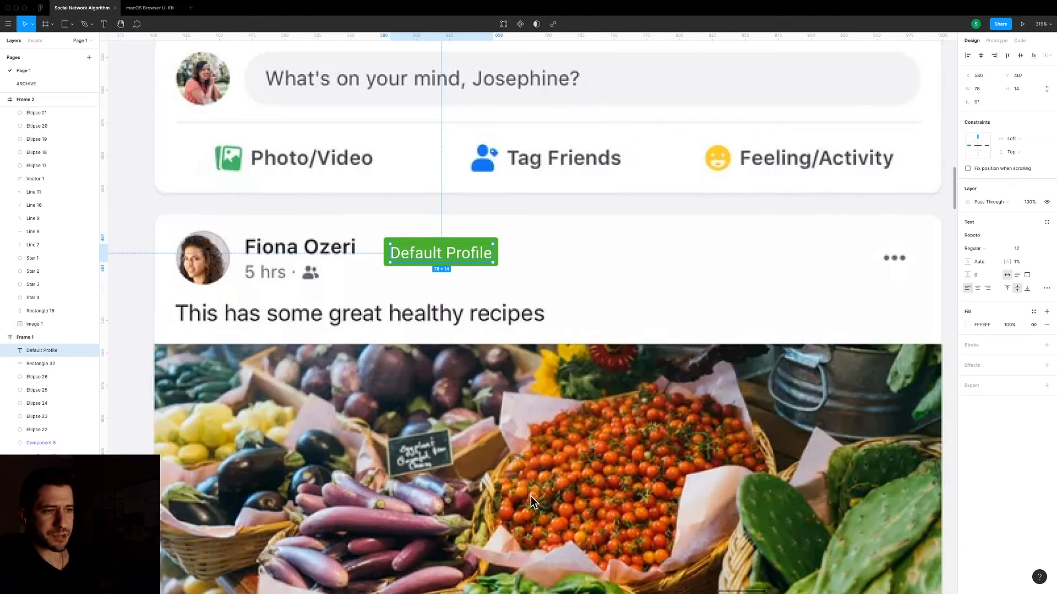
{"action": "key", "text": "Escape"}
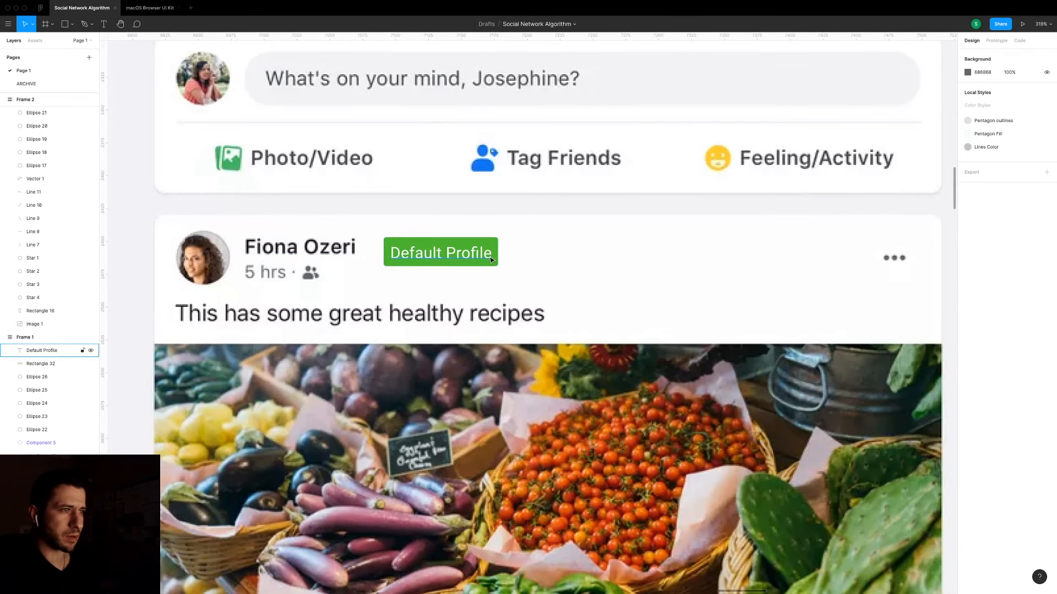
Examine the "Default Profile" tag on the post and the Contacts list of Frame 1.
{"action": "left_click", "coordinate": [458, 260]}
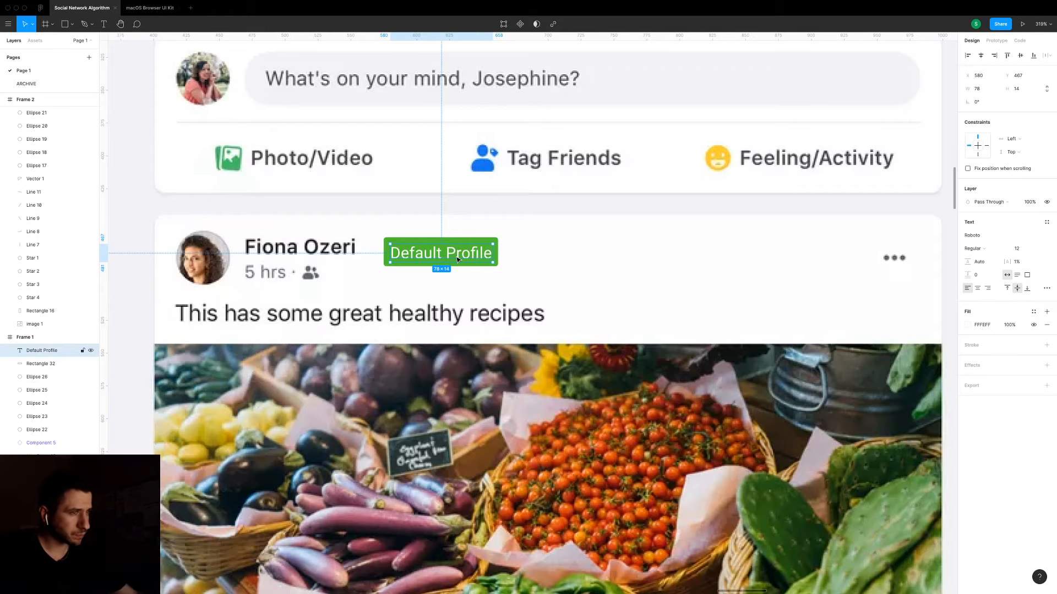
{"action": "left_click", "coordinate": [571, 276]}
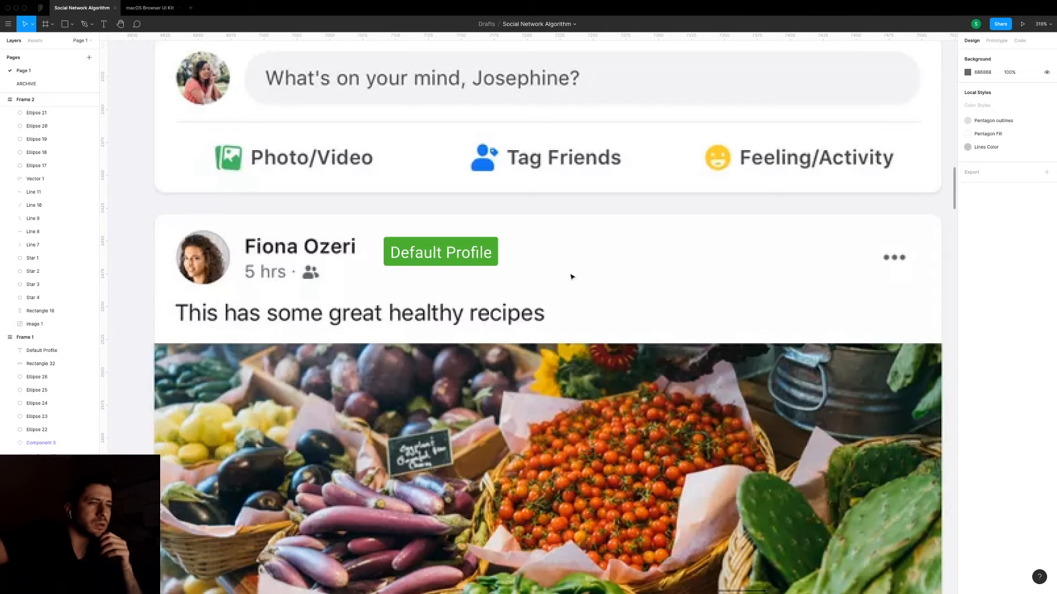
{"action": "scroll", "coordinate": [571, 276], "scroll_direction": "down", "scroll_amount": 10}
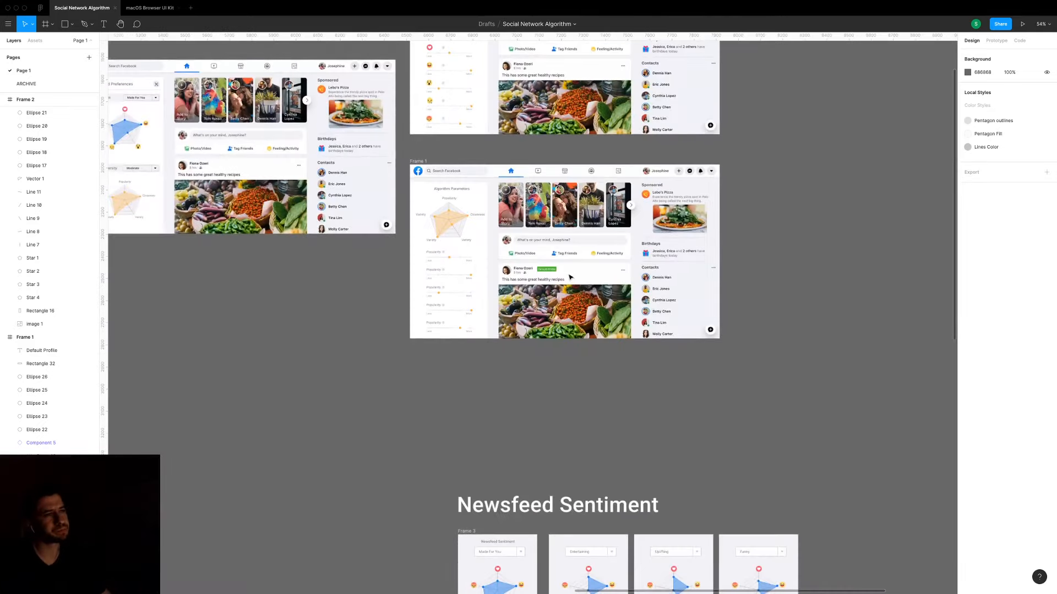
{"action": "scroll", "coordinate": [570, 277], "scroll_direction": "up", "scroll_amount": 1}
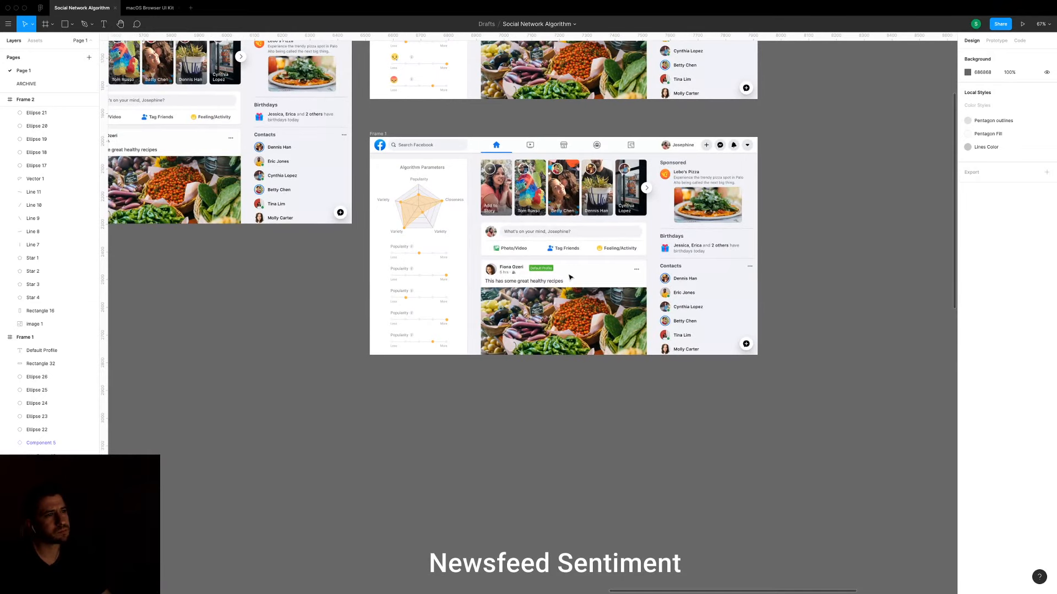
{"action": "scroll", "coordinate": [570, 276], "scroll_direction": "up", "scroll_amount": 3}
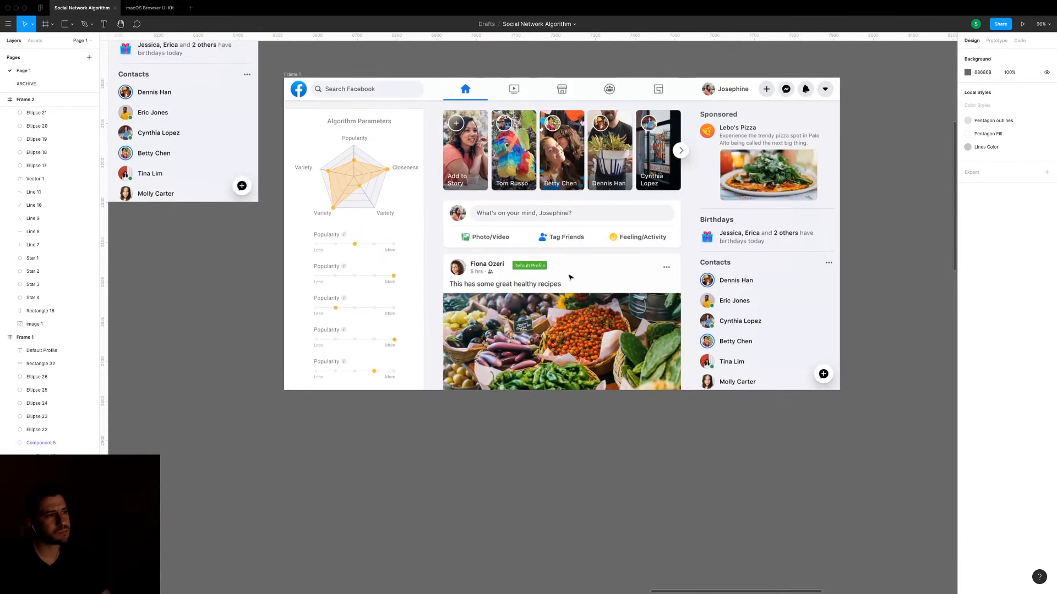
{"action": "left_click_drag", "start_coordinate": [570, 277], "coordinate": [470, 261]}
{"action": "scroll", "coordinate": [469, 261], "scroll_direction": "up", "scroll_amount": 6}
{"action": "left_click_drag", "start_coordinate": [566, 277], "coordinate": [413, 262]}
{"action": "left_click_drag", "start_coordinate": [808, 296], "coordinate": [689, 290]}
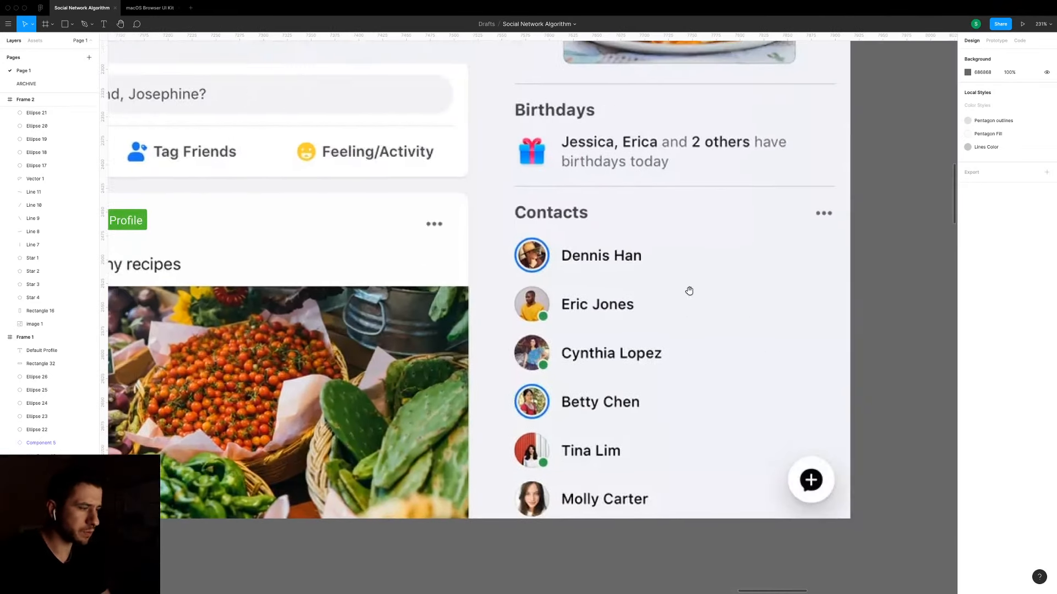
{"action": "key", "text": "o"}
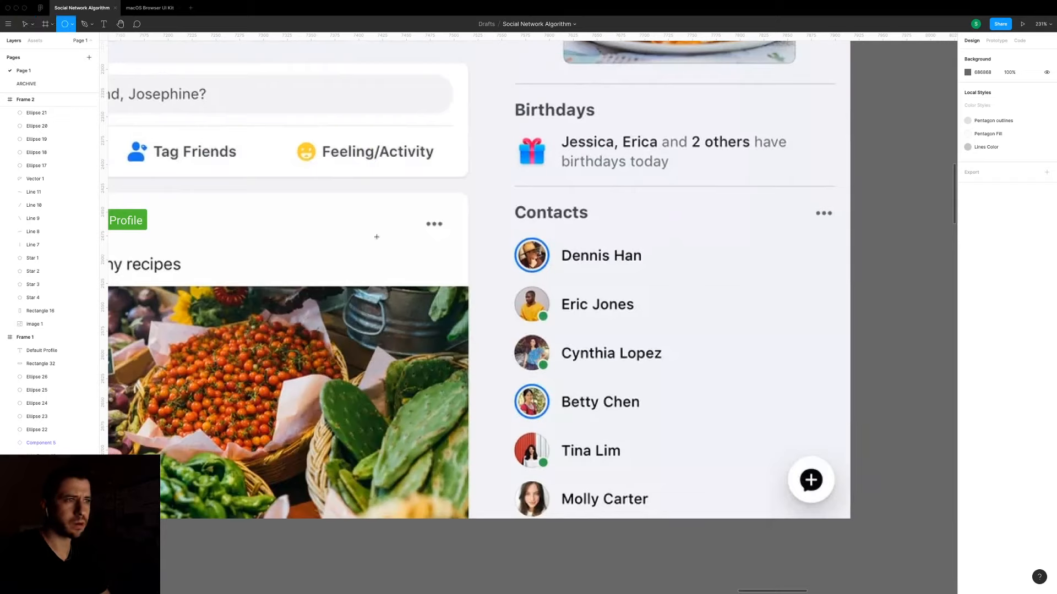
{"action": "key", "text": "v"}
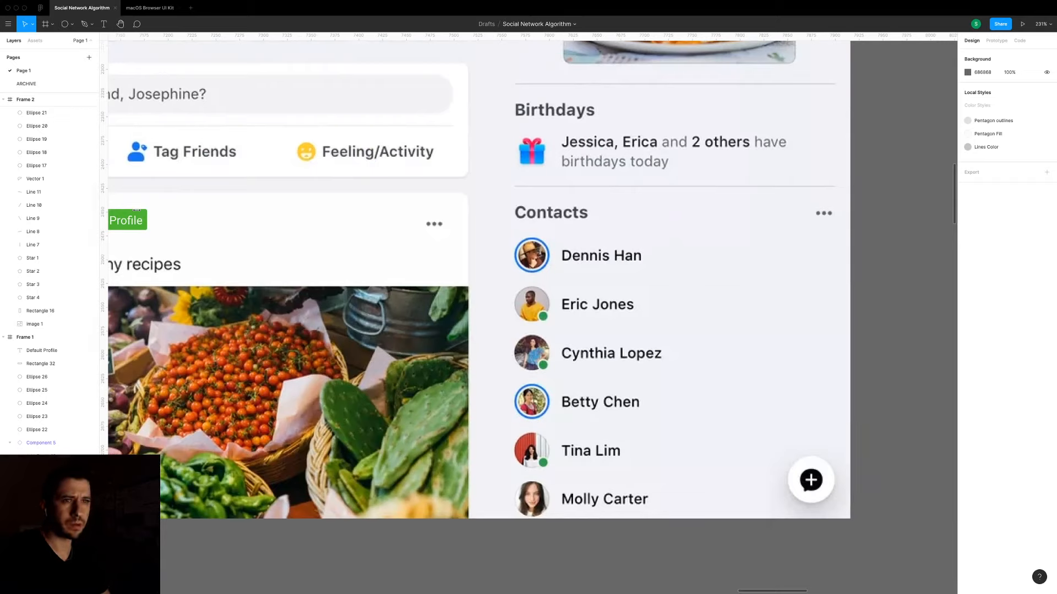
{"action": "key", "text": "o"}
{"action": "left_click", "coordinate": [674, 253]}
{"action": "key", "text": "i"}
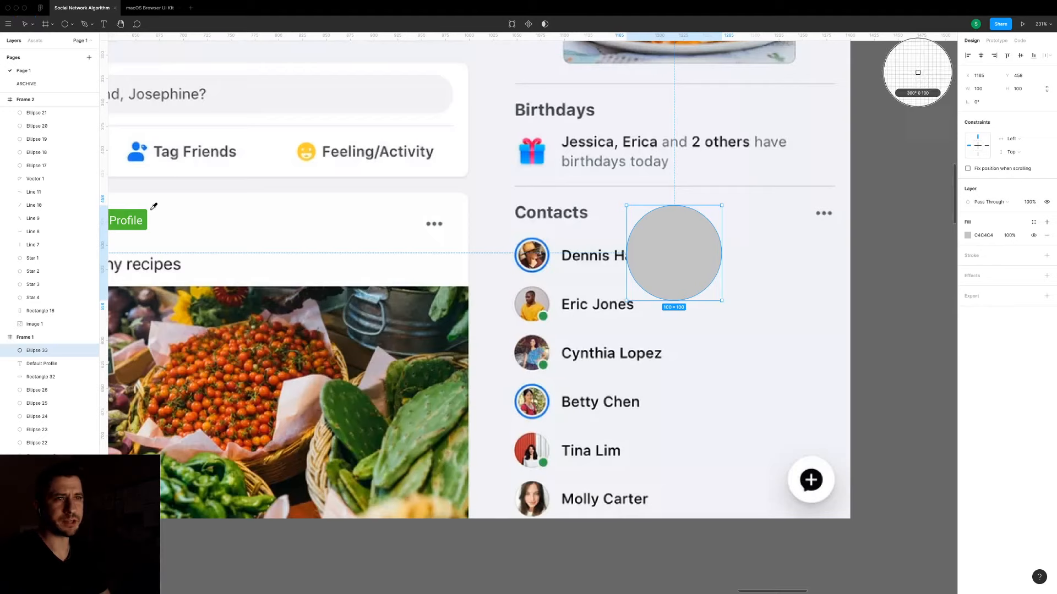
{"action": "left_click", "coordinate": [146, 212]}
{"action": "key", "text": "alt"}
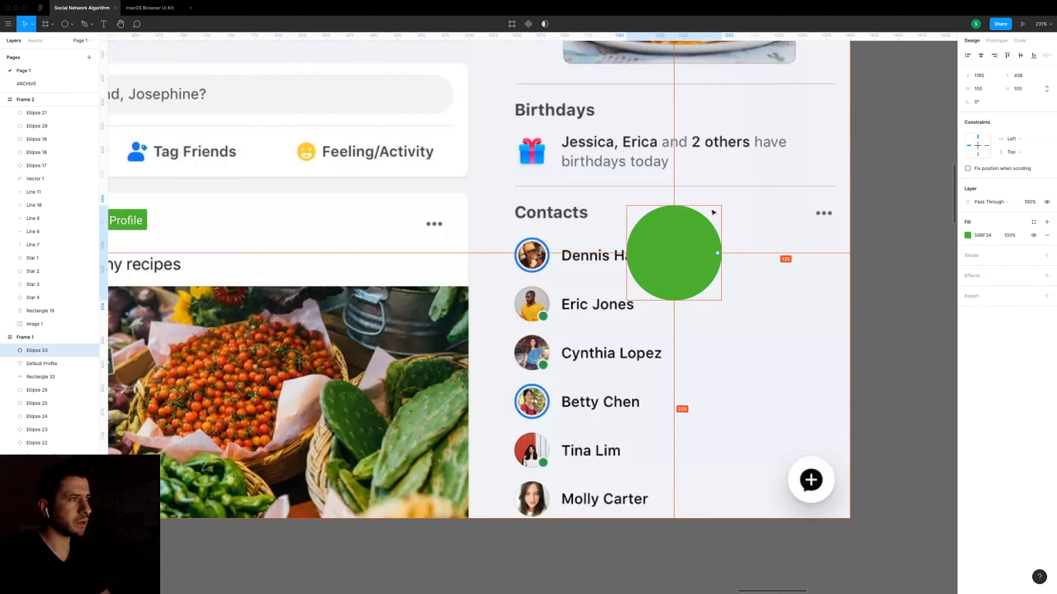
{"action": "left_click_drag", "start_coordinate": [721, 206], "coordinate": [667, 257]}
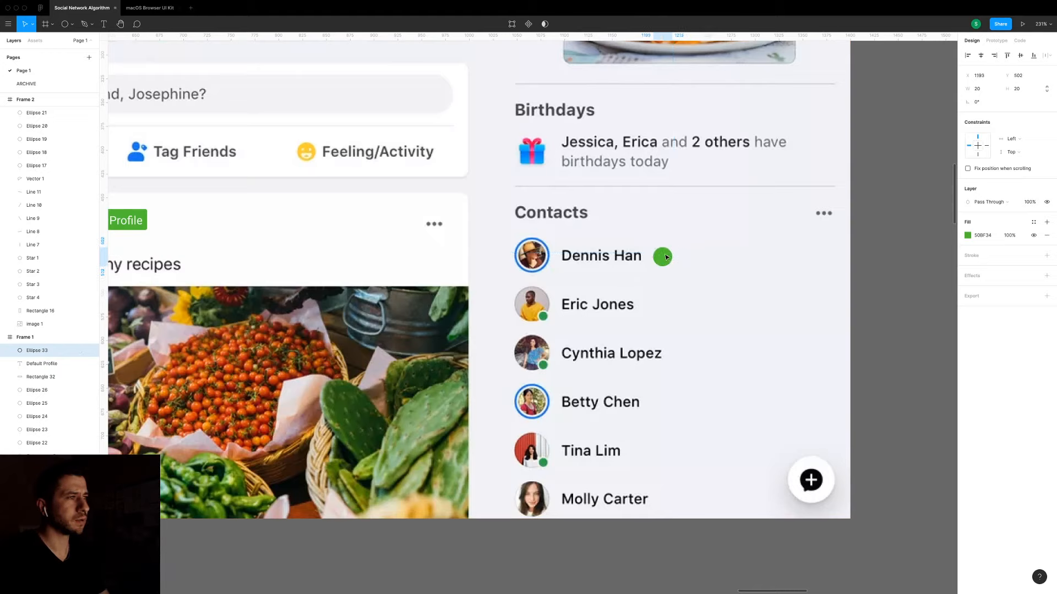
{"action": "key", "text": "Delete"}
Add a 24 × 24 square with corner radius 4 beside the first contact and fill it with the profile tag's green.
{"action": "key", "text": "r"}
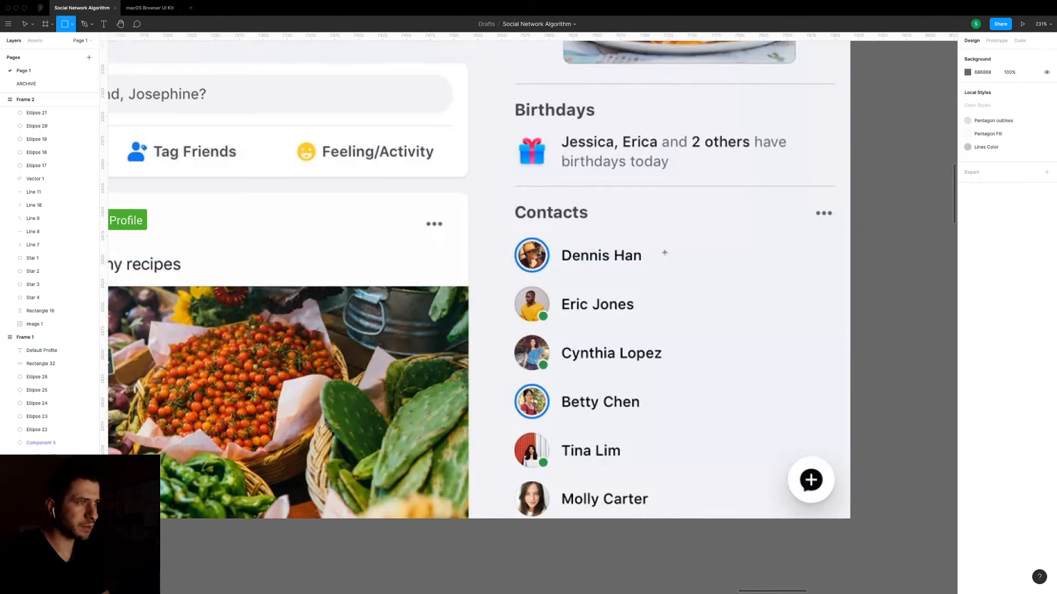
{"action": "left_click", "coordinate": [665, 252]}
{"action": "left_click_drag", "start_coordinate": [711, 206], "coordinate": [767, 266]}
{"action": "scroll", "coordinate": [676, 243], "scroll_direction": "up", "scroll_amount": 5}
{"action": "scroll", "coordinate": [651, 259], "scroll_direction": "down", "scroll_amount": 6}
{"action": "key", "text": "i"}
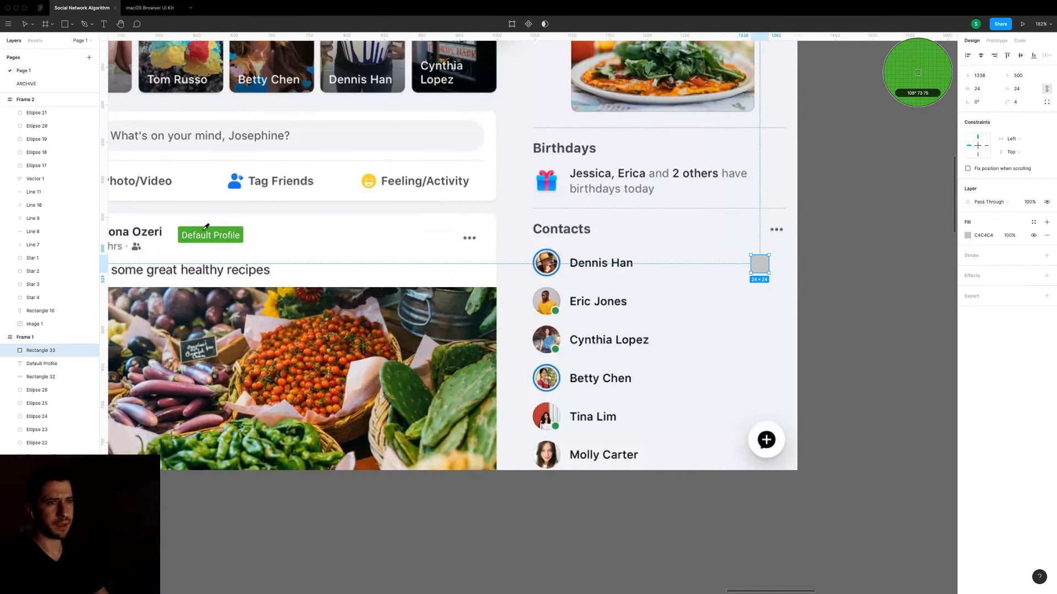
{"action": "left_click", "coordinate": [204, 230]}
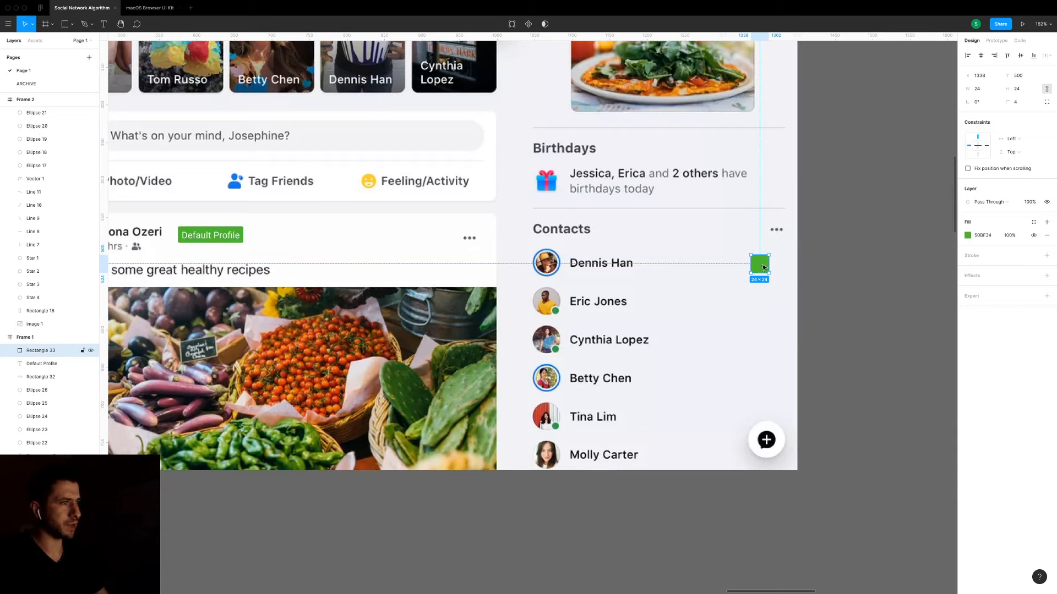
Shrink the green square to 20 × 20 and place a copy filled with blue 6B94FC beside the second contact.
{"action": "left_click_drag", "start_coordinate": [769, 272], "coordinate": [763, 305]}
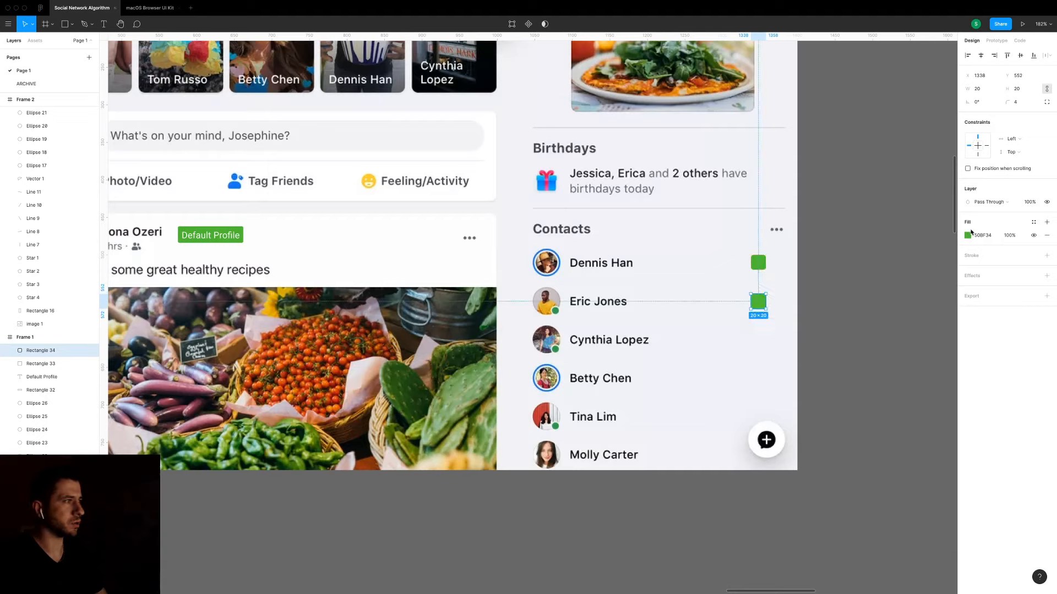
{"action": "left_click", "coordinate": [968, 236]}
{"action": "left_click", "coordinate": [924, 355]}
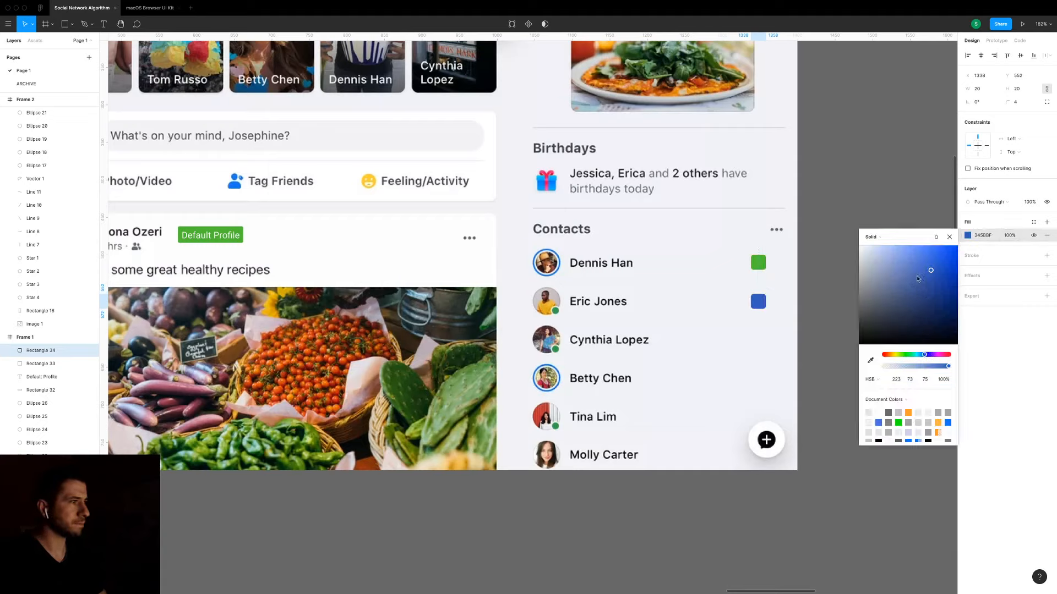
{"action": "left_click_drag", "start_coordinate": [916, 275], "coordinate": [916, 247]}
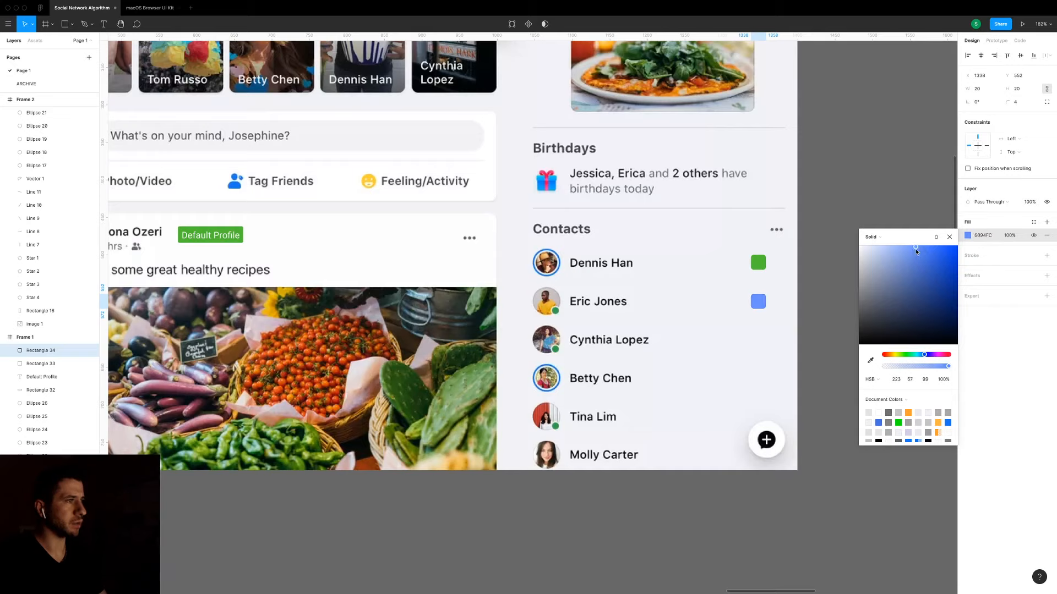
{"action": "left_click", "coordinate": [799, 316]}
Copy the blue square beside the third contact and recolor the copy with the first square's green.
{"action": "left_click_drag", "start_coordinate": [759, 304], "coordinate": [759, 342]}
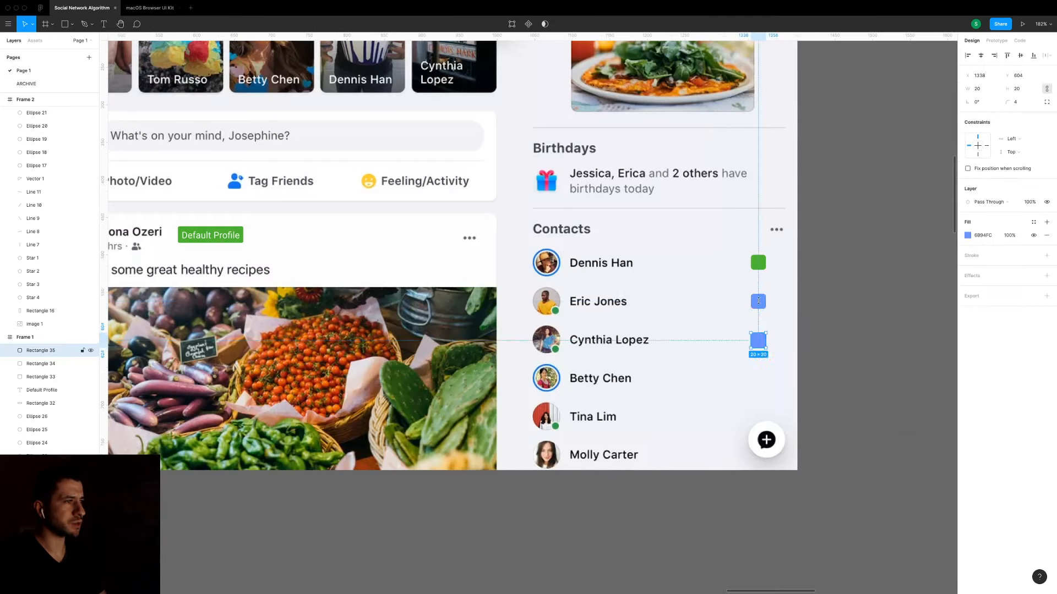
{"action": "key", "text": "i"}
{"action": "left_click", "coordinate": [758, 263]}
Place copies of the blue square beside the fourth and fifth contacts, in line with the squares above.
{"action": "left_click", "coordinate": [763, 304]}
{"action": "left_click_drag", "start_coordinate": [763, 305], "coordinate": [765, 376]}
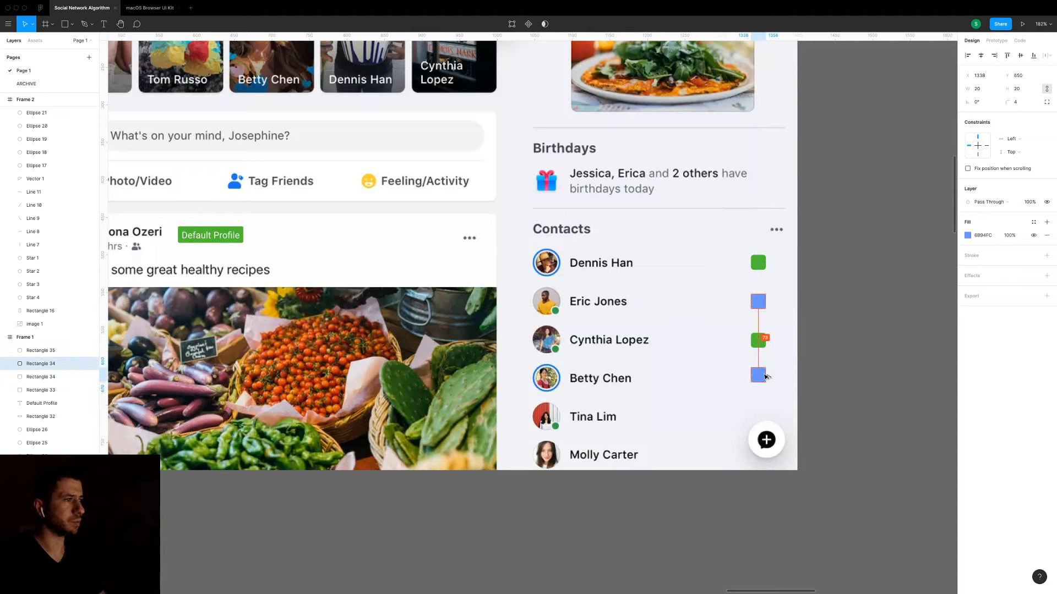
{"action": "left_click_drag", "start_coordinate": [764, 375], "coordinate": [763, 376]}
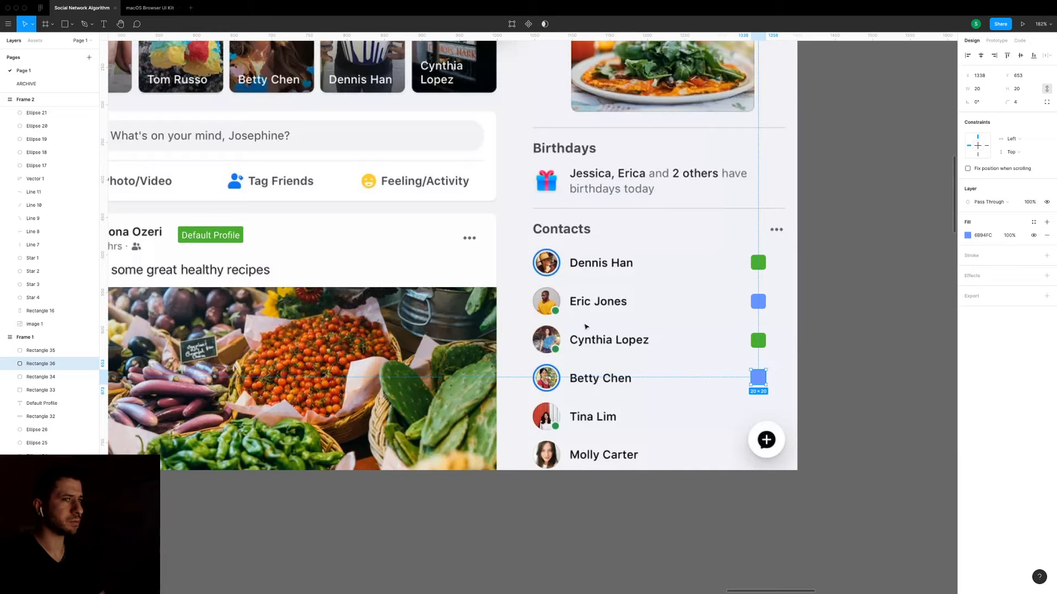
{"action": "left_click", "coordinate": [760, 264]}
{"action": "left_click", "coordinate": [762, 302]}
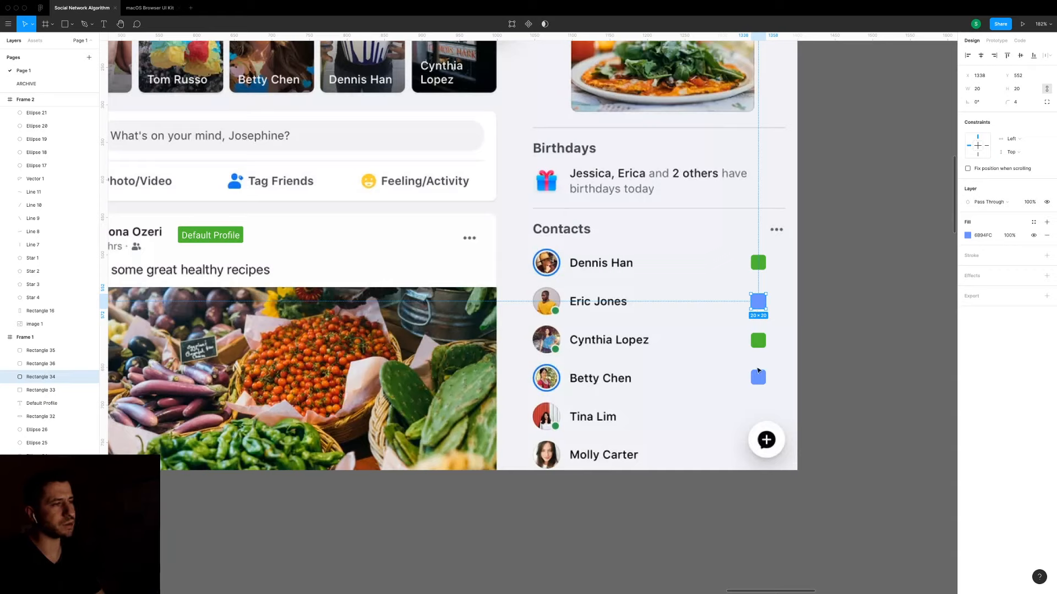
{"action": "left_click_drag", "start_coordinate": [758, 370], "coordinate": [760, 421]}
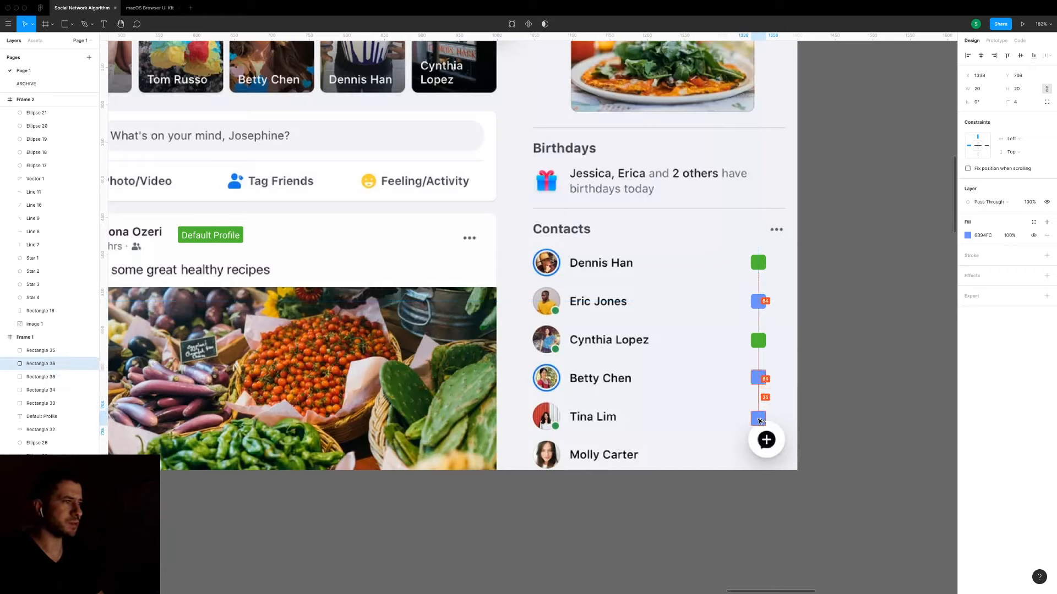
{"action": "left_click", "coordinate": [850, 389]}
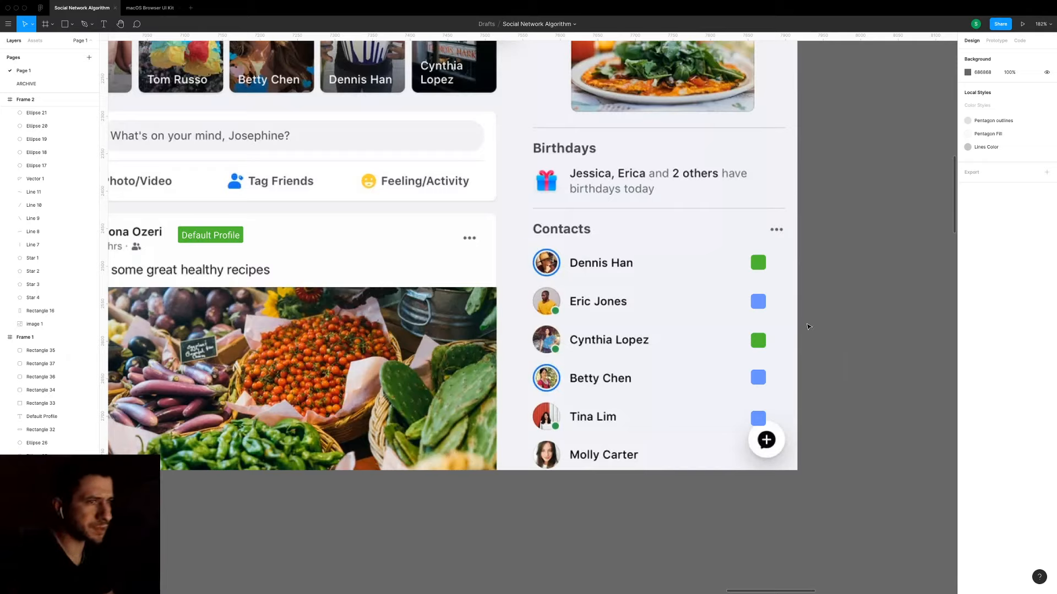
{"action": "left_click", "coordinate": [201, 233]}
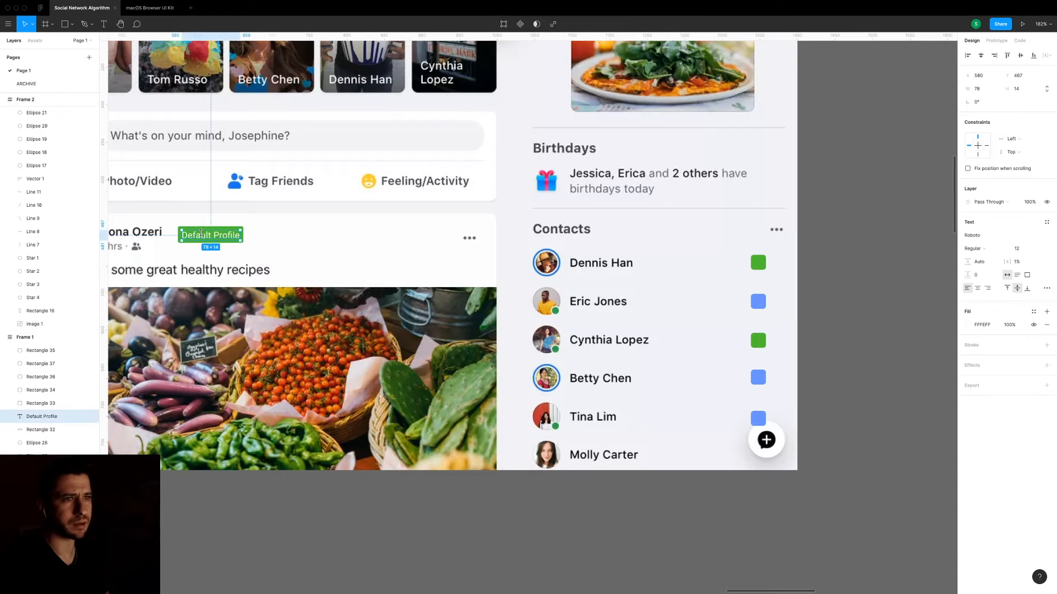
{"action": "left_click_drag", "start_coordinate": [203, 238], "coordinate": [866, 282]}
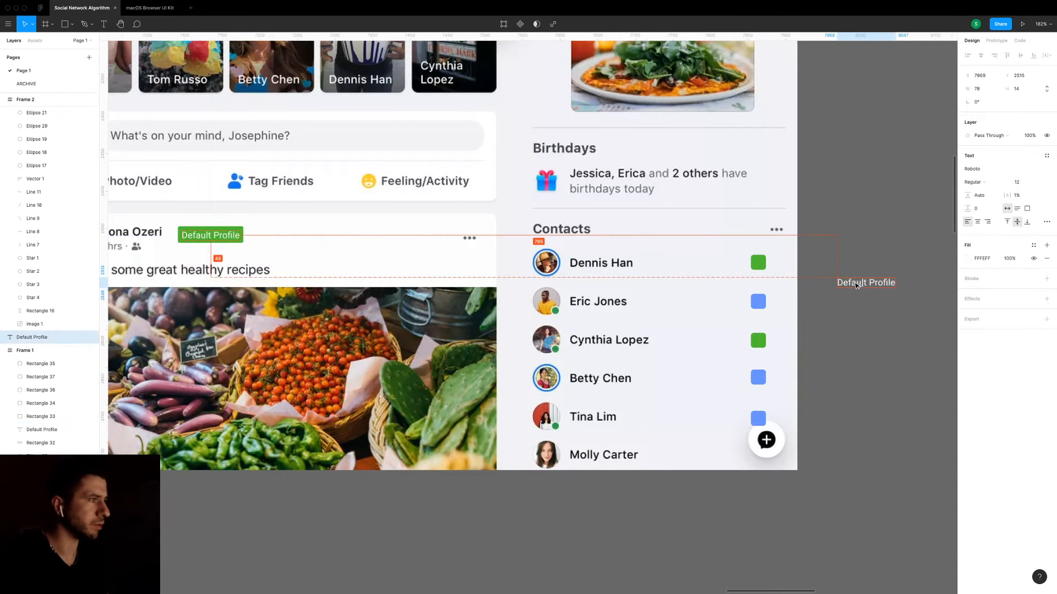
{"action": "scroll", "coordinate": [868, 285], "scroll_direction": "down", "scroll_amount": 10}
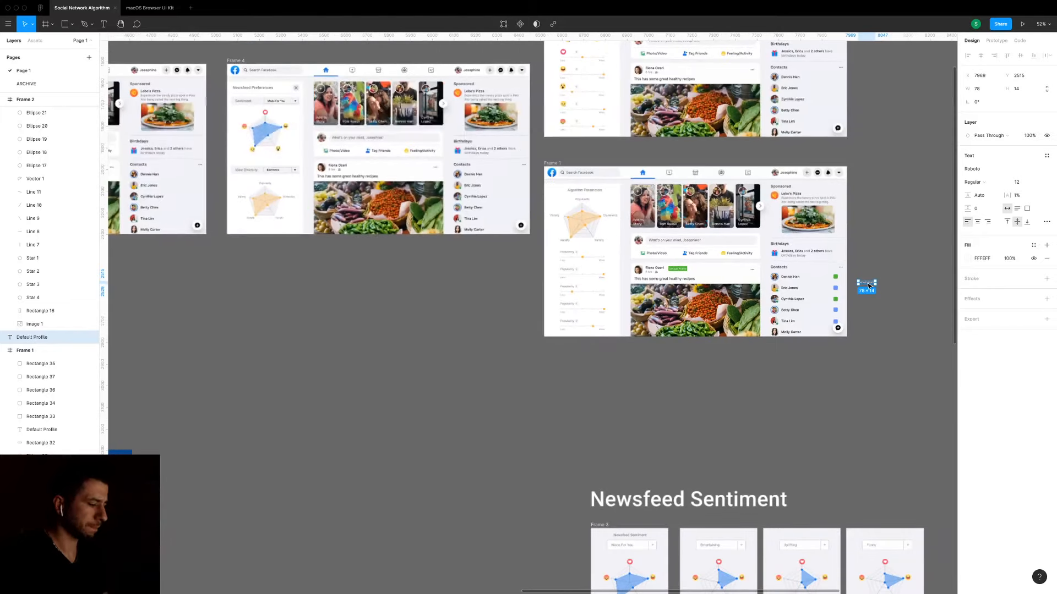
{"action": "key", "text": "Delete"}
Copy the "Newsfeed Sentiment" heading to the empty canvas just right of Frame 1 and change its text to "Badging".
{"action": "scroll", "coordinate": [661, 306], "scroll_direction": "right", "scroll_amount": 3}
{"action": "scroll", "coordinate": [661, 307], "scroll_direction": "down", "scroll_amount": 5}
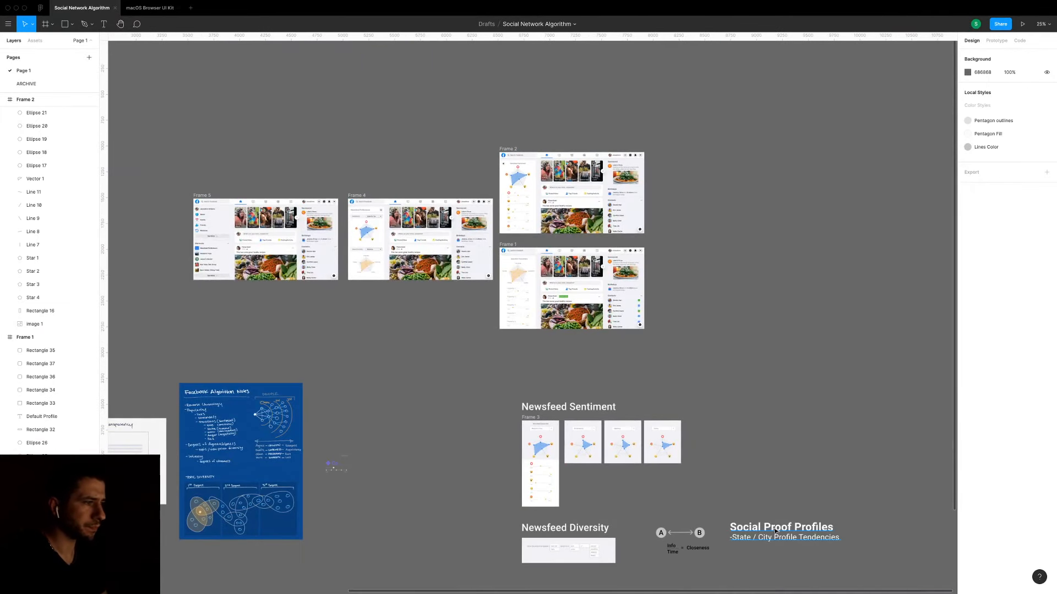
{"action": "left_click_drag", "start_coordinate": [572, 412], "coordinate": [696, 303]}
{"action": "key", "text": "Return"}
{"action": "type", "text": "Badging"}
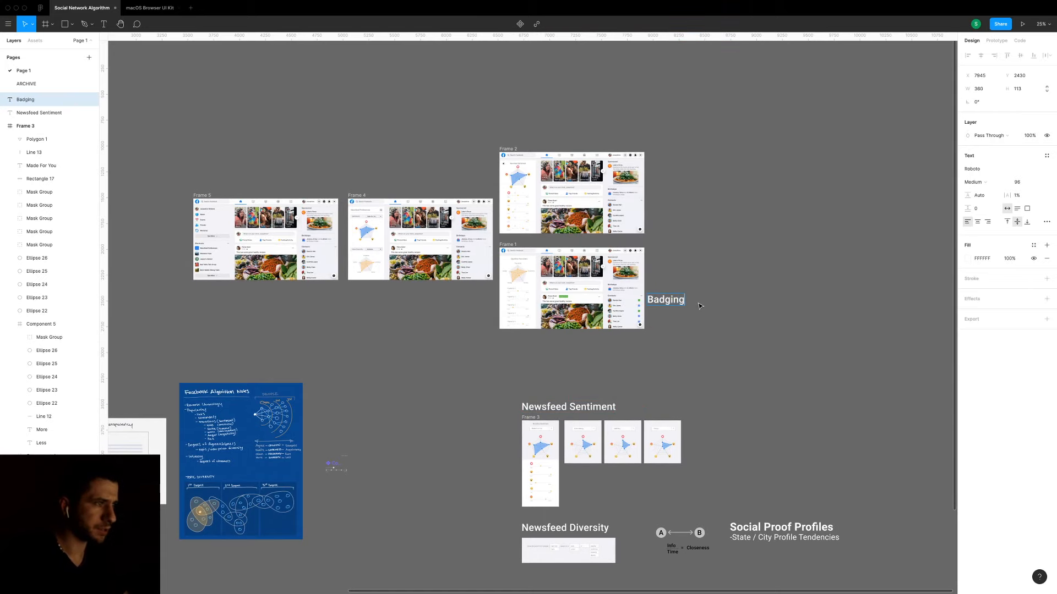
{"action": "key", "text": "Escape"}
Move the "Badging" heading farther from Frame 1, to about X 8025, Y 2407.
{"action": "scroll", "coordinate": [699, 306], "scroll_direction": "up", "scroll_amount": 3}
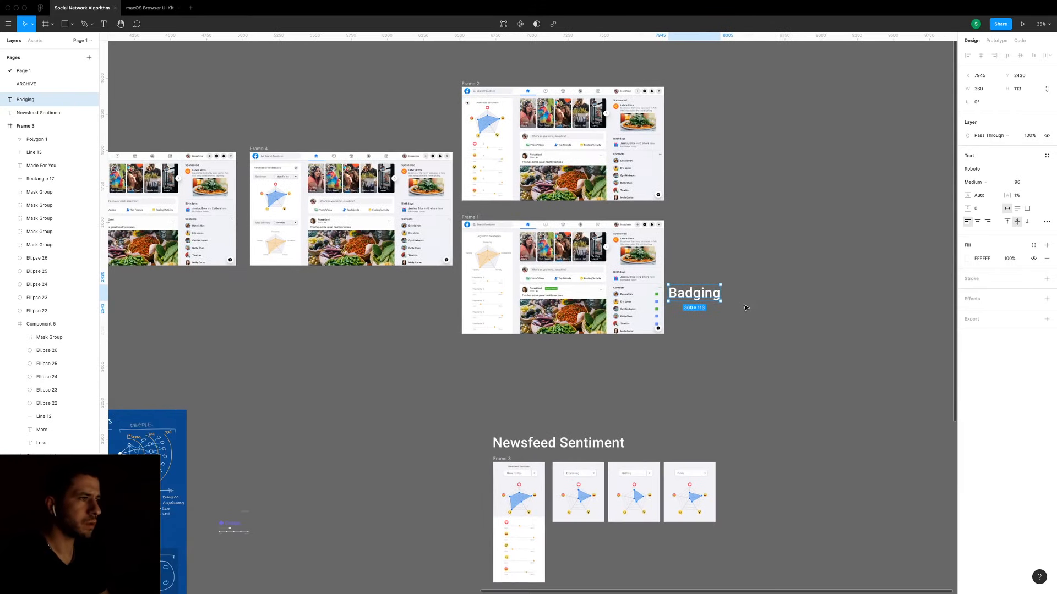
{"action": "left_click_drag", "start_coordinate": [696, 298], "coordinate": [707, 294]}
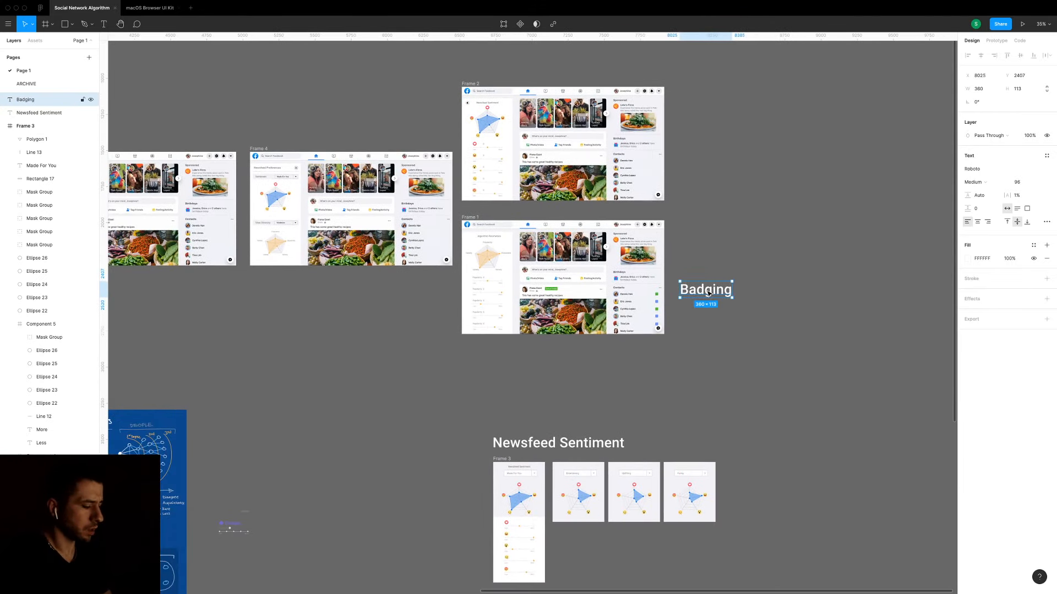
{"action": "double_click", "coordinate": [707, 291]}
{"action": "left_click", "coordinate": [708, 290]}
{"action": "key", "text": "Escape"}
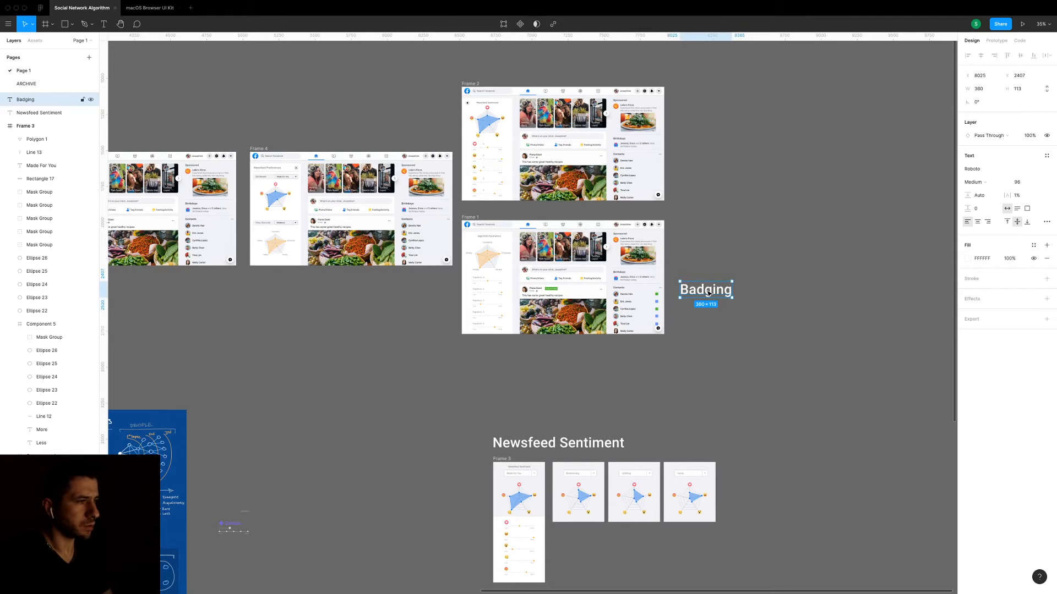
Copy the "Badging" heading directly beneath itself and change the copy's text to "-Default Profile vs Custom".
{"action": "scroll", "coordinate": [708, 294], "scroll_direction": "up", "scroll_amount": 4}
{"action": "scroll", "coordinate": [726, 311], "scroll_direction": "right", "scroll_amount": 1}
{"action": "scroll", "coordinate": [699, 313], "scroll_direction": "up", "scroll_amount": 1}
{"action": "scroll", "coordinate": [698, 314], "scroll_direction": "up", "scroll_amount": 3}
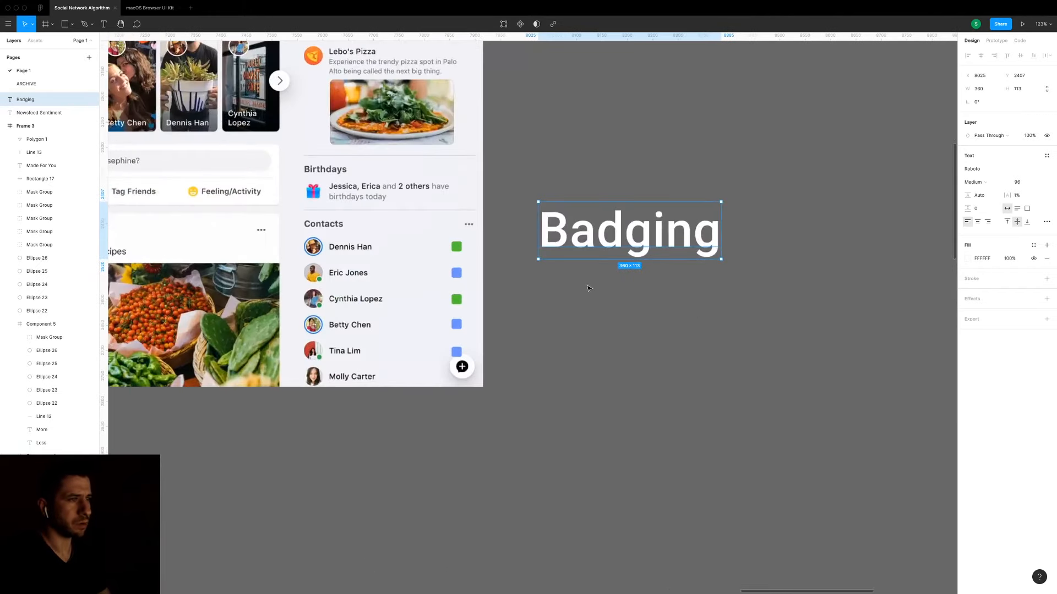
{"action": "left_click_drag", "start_coordinate": [609, 238], "coordinate": [610, 315], "text": "alt"}
{"action": "key", "text": "Return"}
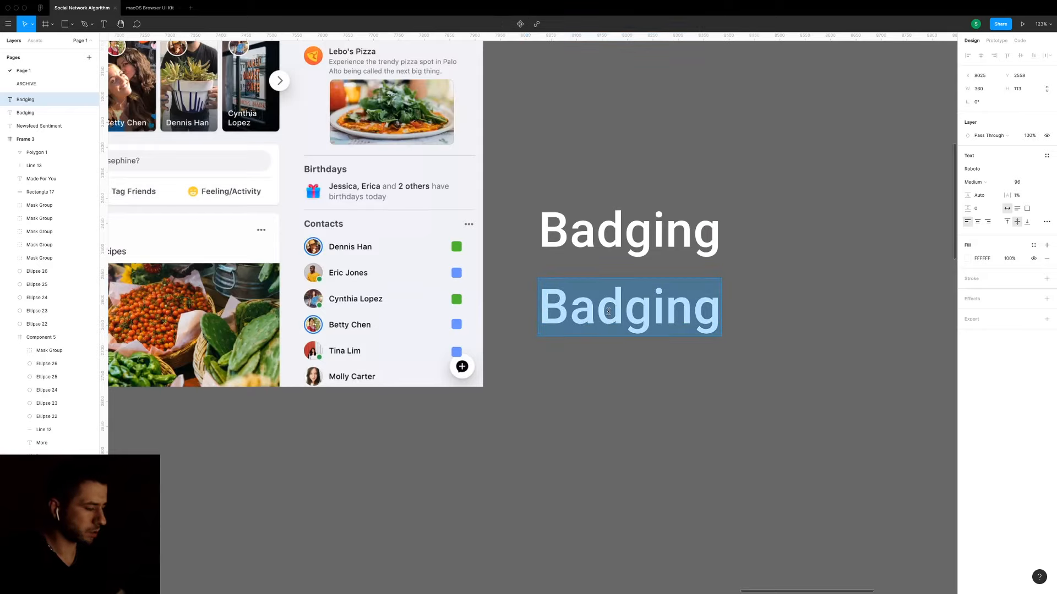
{"action": "type", "text": "-"}
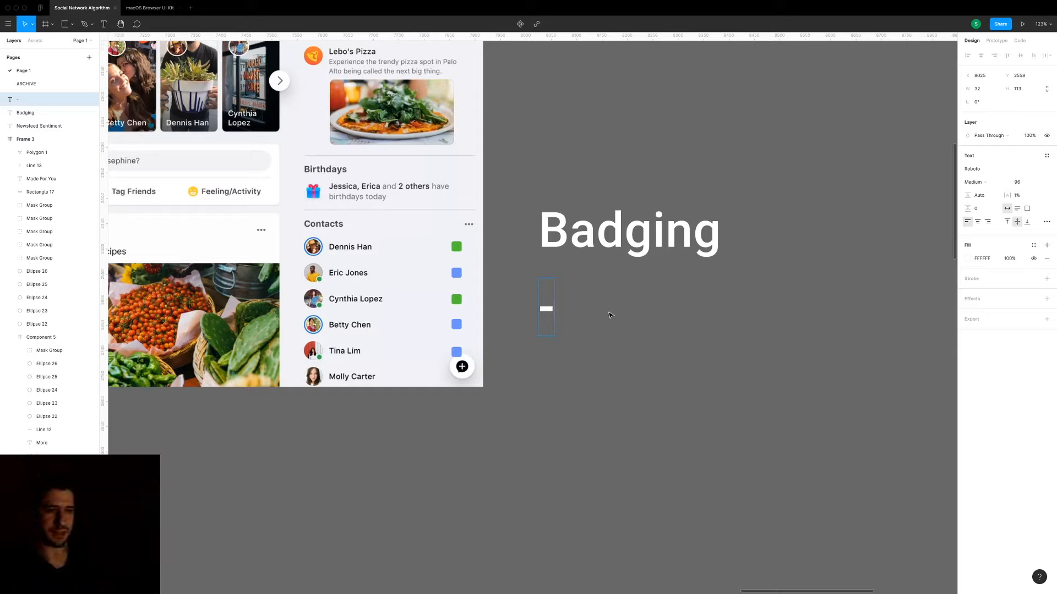
{"action": "type", "text": "D"}
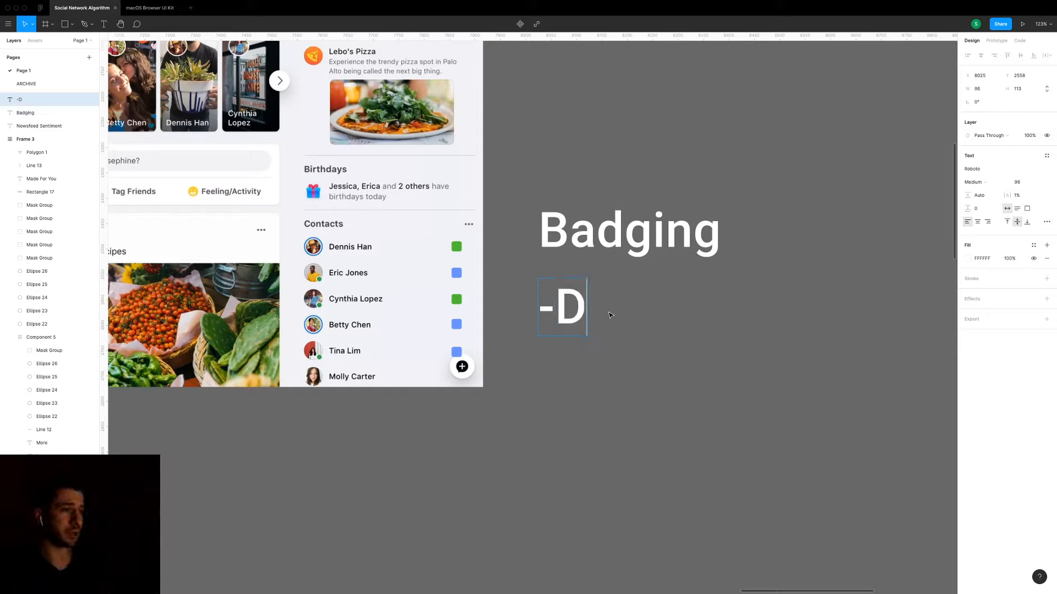
{"action": "type", "text": "efualt"}
{"action": "key", "text": "BackSpace"}
{"action": "key", "text": "BackSpace"}
{"action": "key", "text": "BackSpace"}
{"action": "key", "text": "BackSpace"}
{"action": "key", "text": "BackSpace"}
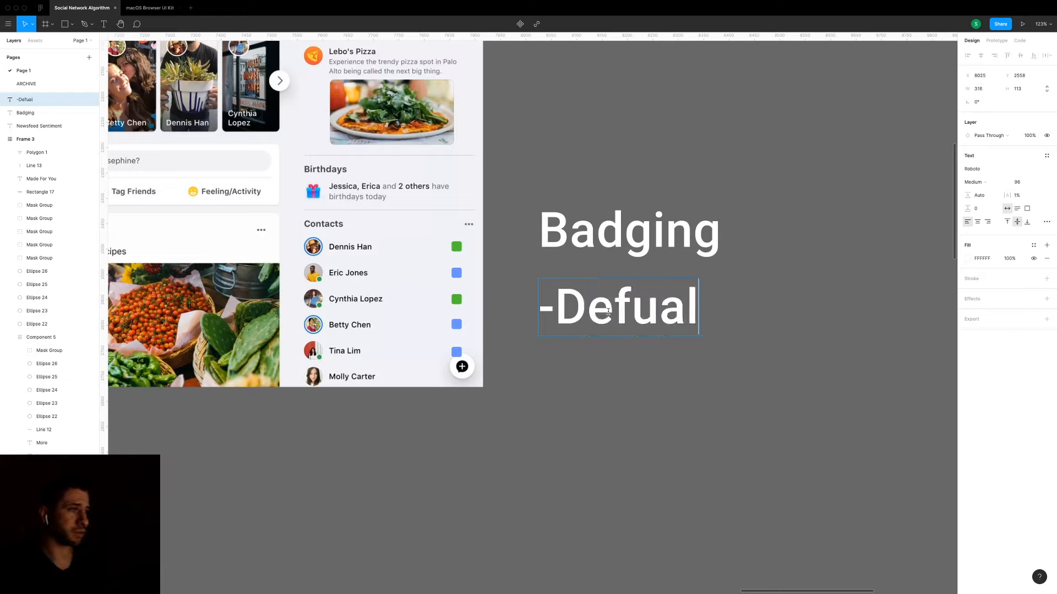
{"action": "type", "text": "ault P"}
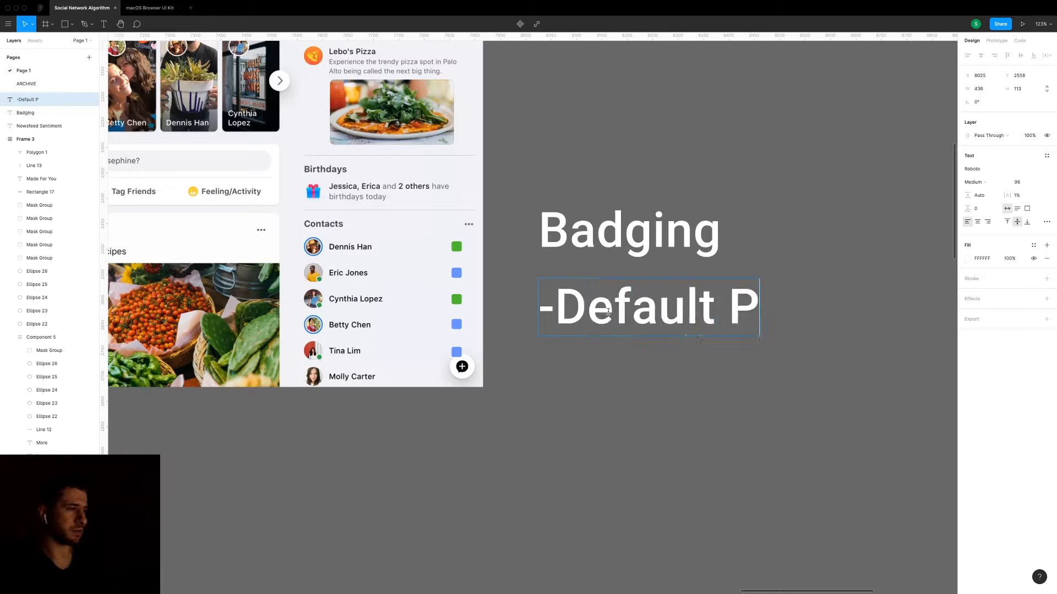
{"action": "type", "text": "rofile vs"}
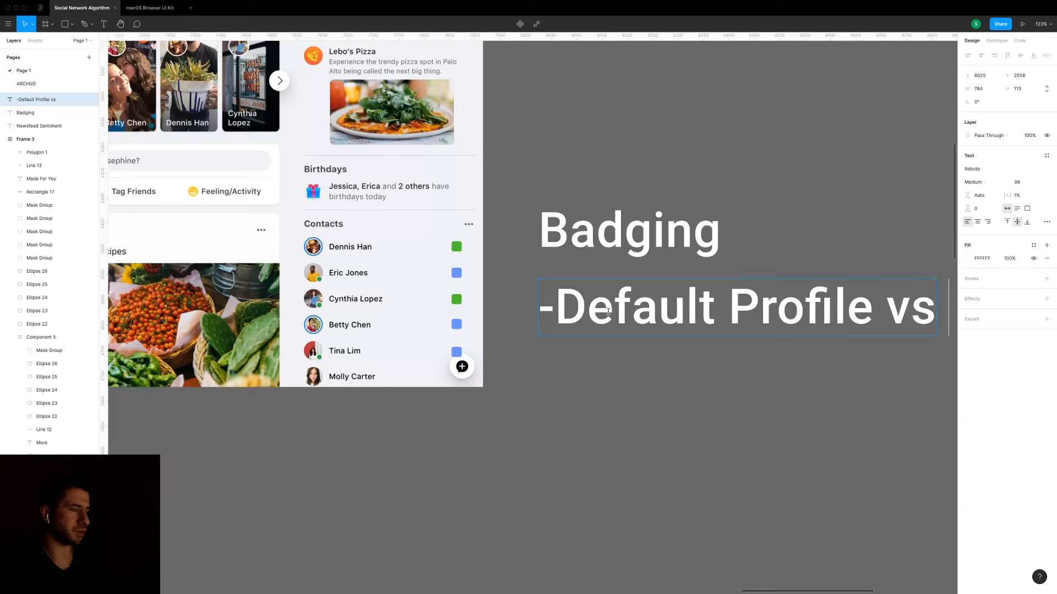
{"action": "type", "text": " Custom"}
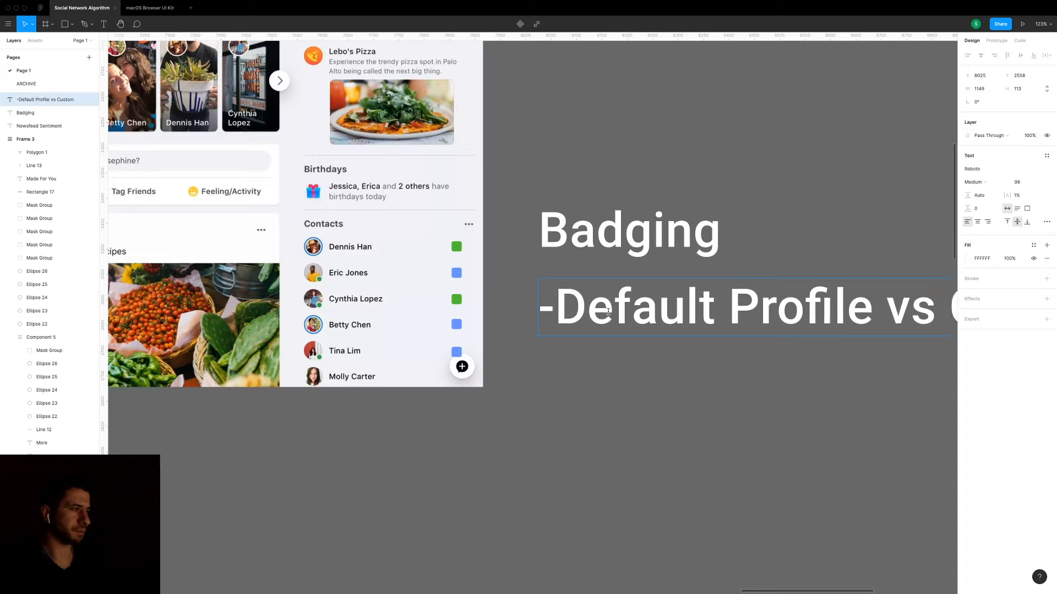
{"action": "key", "text": "Escape"}
Set the "-Default Profile vs Custom" note to Regular weight at size 46 and move it closer beneath the "Badging" heading.
{"action": "left_click", "coordinate": [982, 182]}
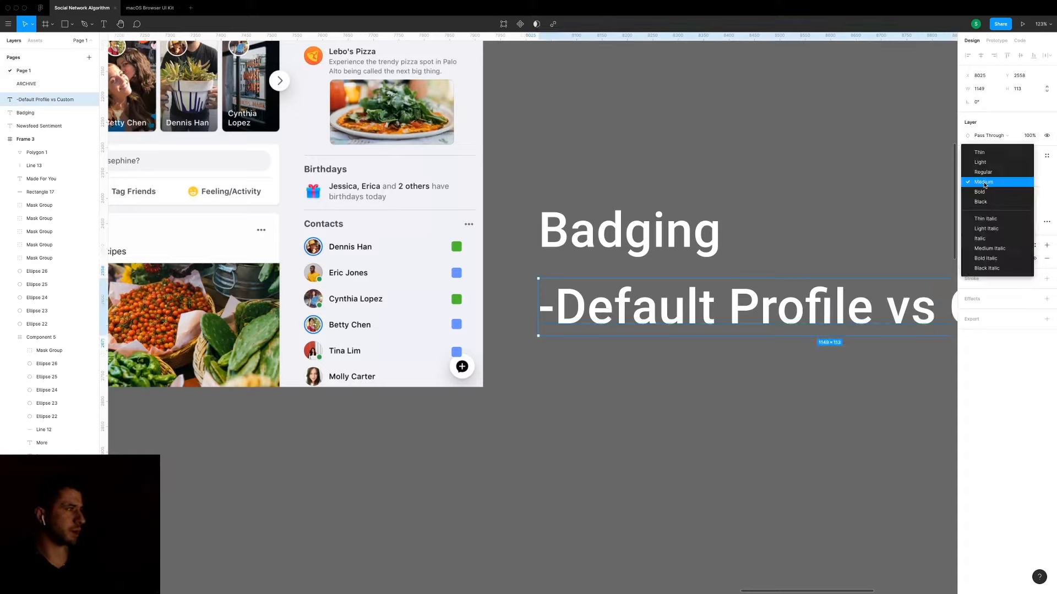
{"action": "left_click", "coordinate": [983, 173]}
{"action": "left_click", "coordinate": [1020, 183]}
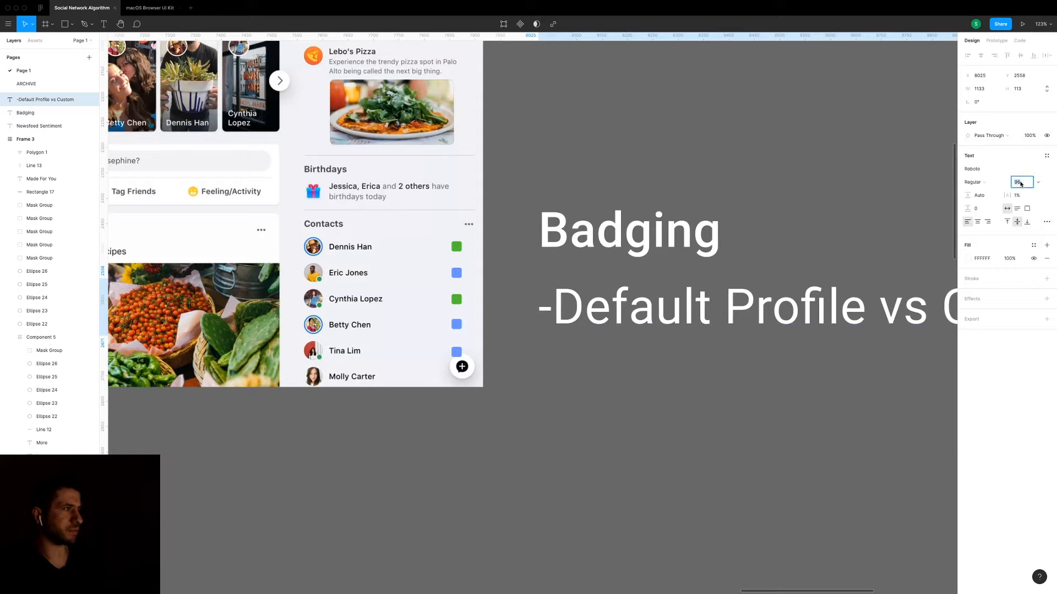
{"action": "type", "text": "66"}
{"action": "key", "text": "Return"}
{"action": "key", "text": "shift+Down"}
{"action": "key", "text": "shift+Down"}
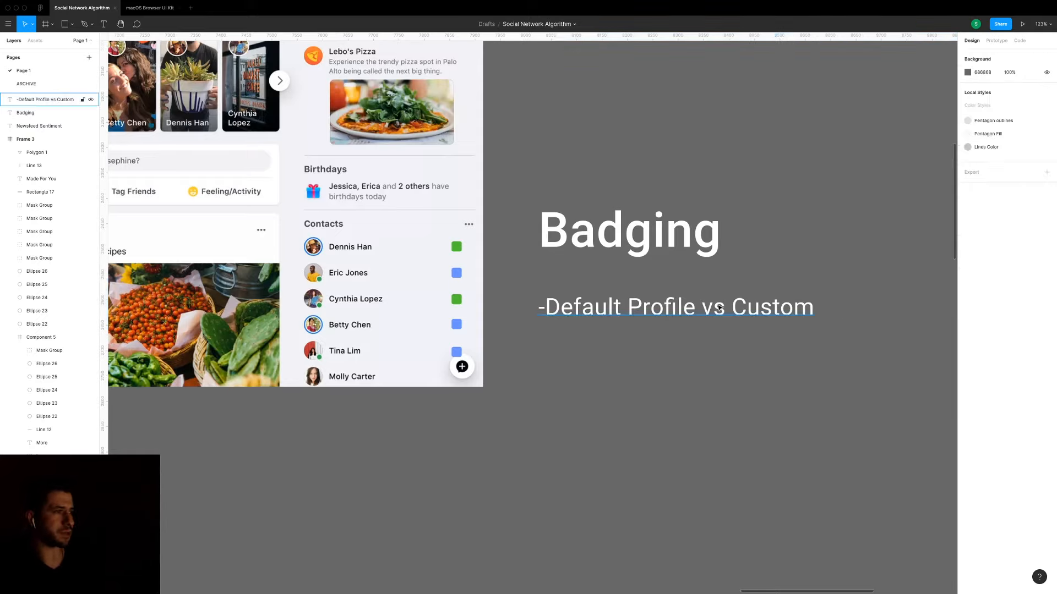
{"action": "left_click_drag", "start_coordinate": [721, 310], "coordinate": [721, 290]}
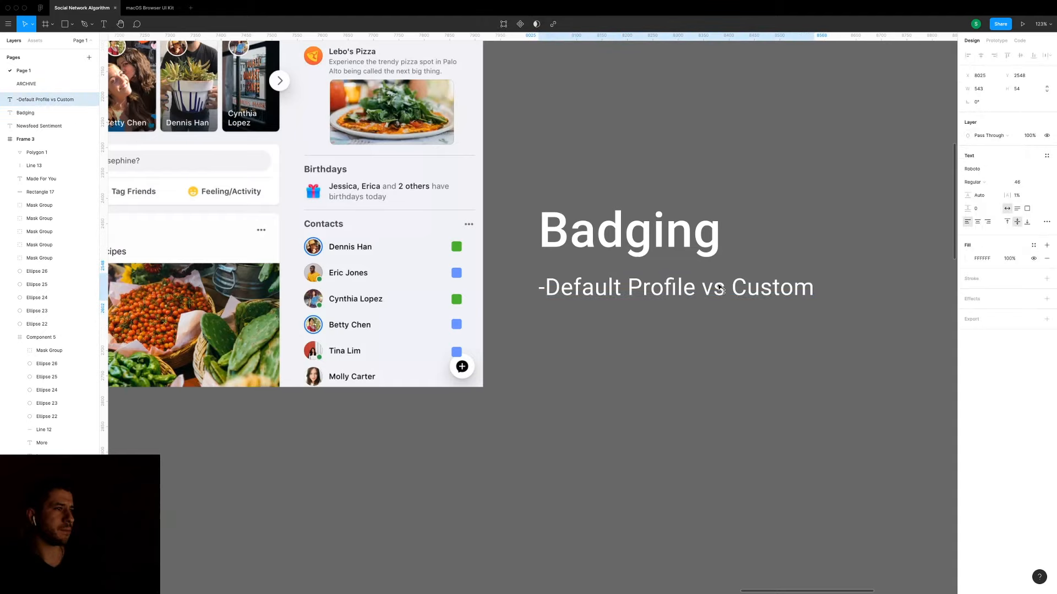
Add a second line "-Badge for Max Variability" to the note, align its text to the top, and move it to Y 2525.
{"action": "double_click", "coordinate": [719, 287]}
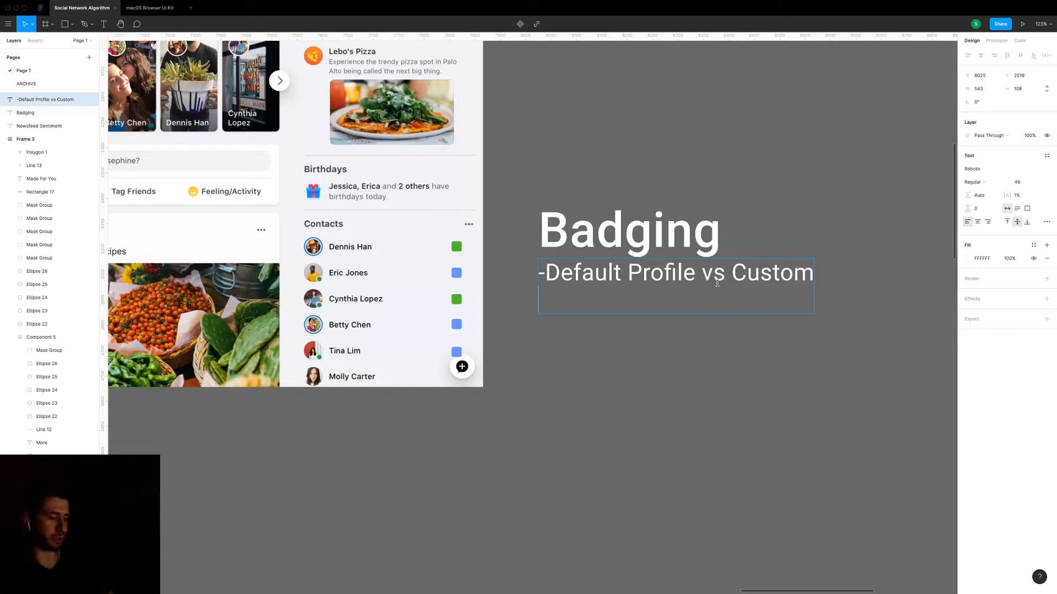
{"action": "type", "text": "-Badge for "}
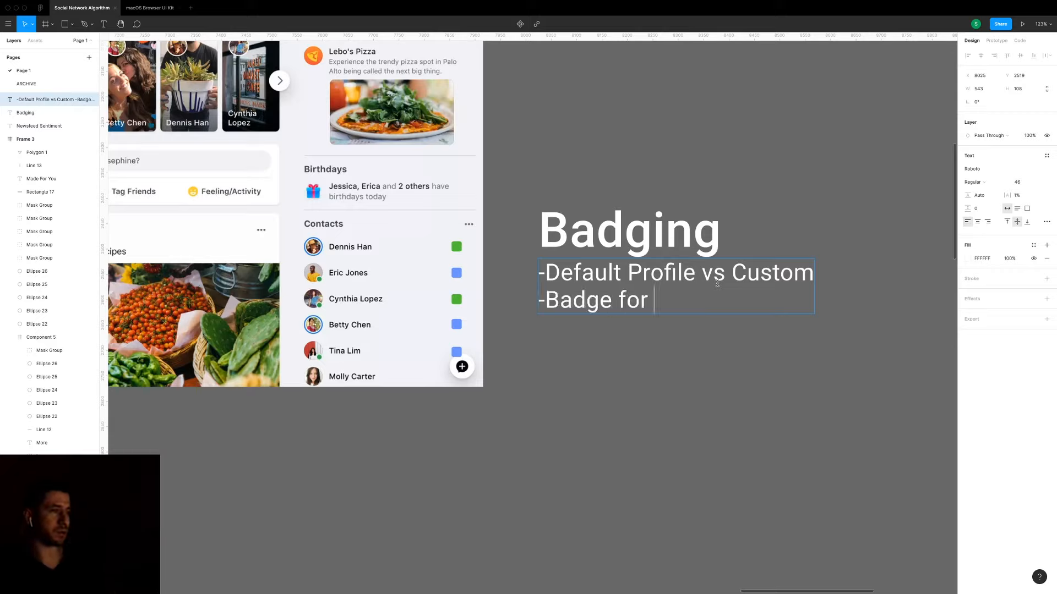
{"action": "type", "text": "Max V"}
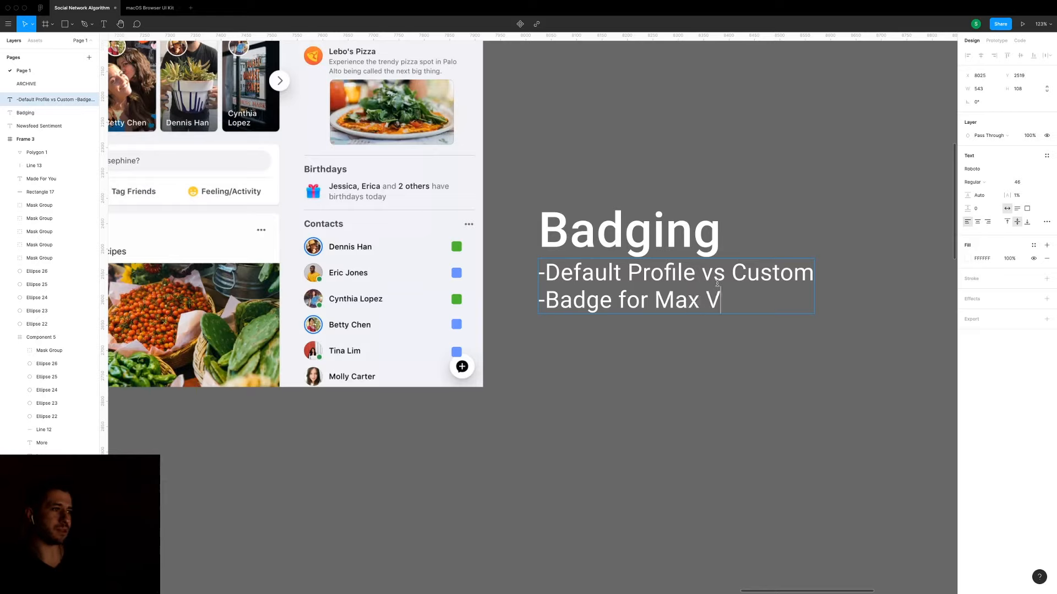
{"action": "type", "text": "ariability"}
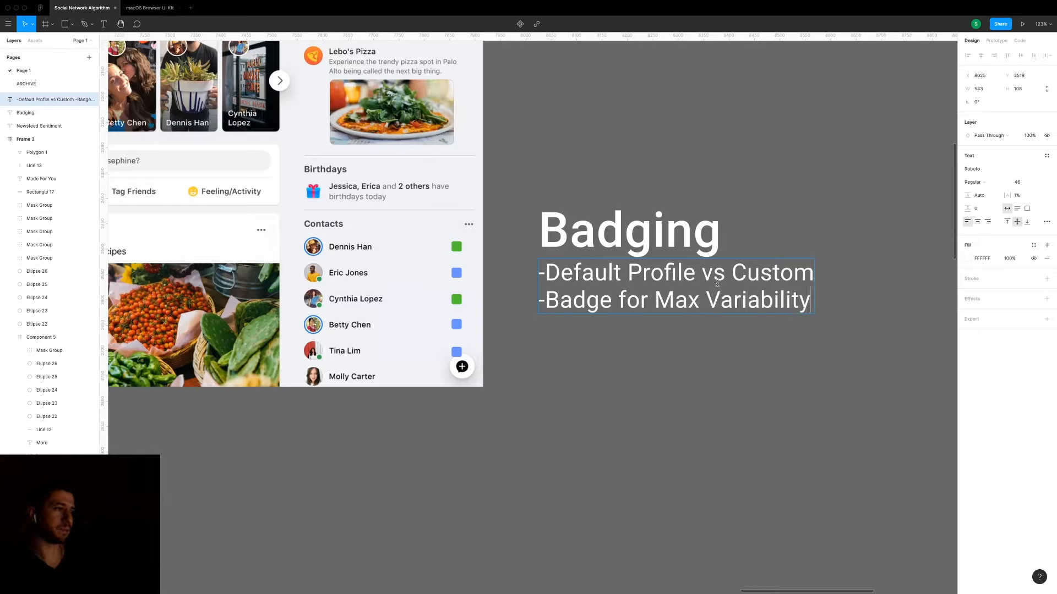
{"action": "key", "text": "Escape"}
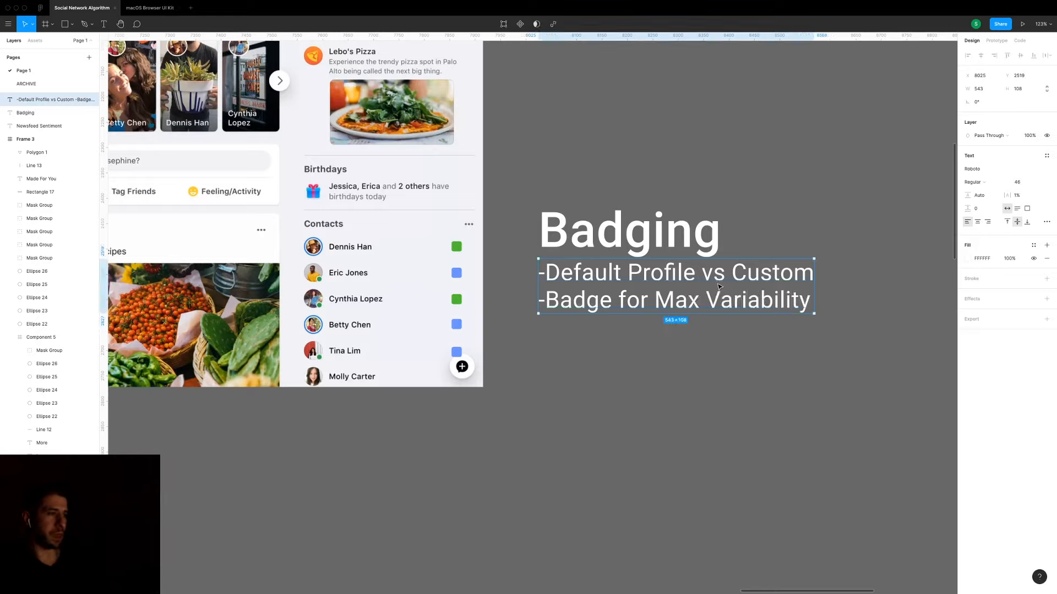
{"action": "left_click_drag", "start_coordinate": [718, 286], "coordinate": [718, 289]}
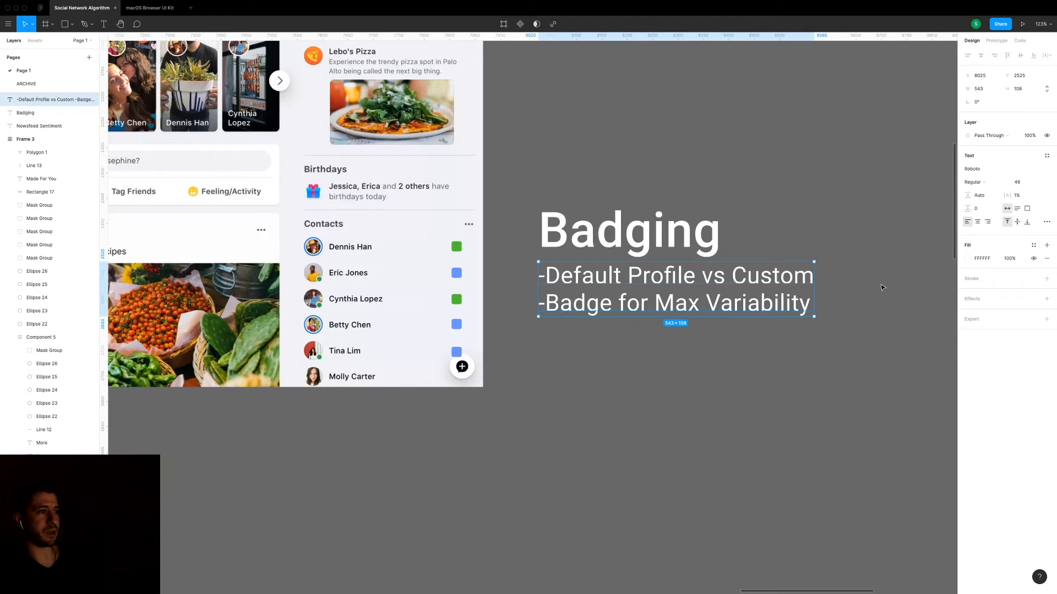
{"action": "left_click", "coordinate": [856, 294]}
Delete the green "Default Profile" tag beside the post author's name in Frame 1.
{"action": "left_click_drag", "start_coordinate": [556, 233], "coordinate": [681, 235]}
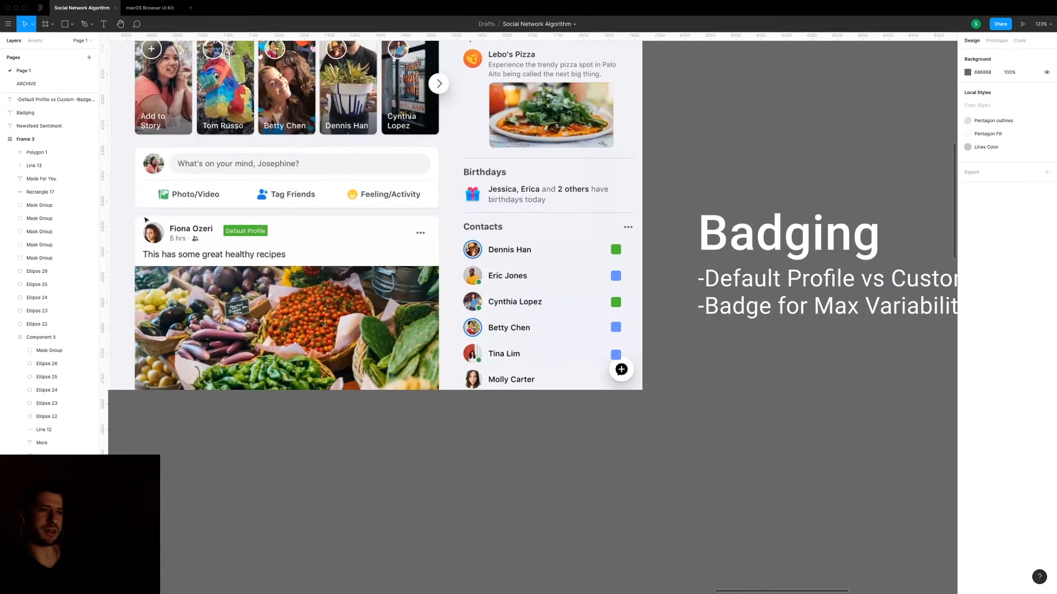
{"action": "left_click", "coordinate": [249, 233]}
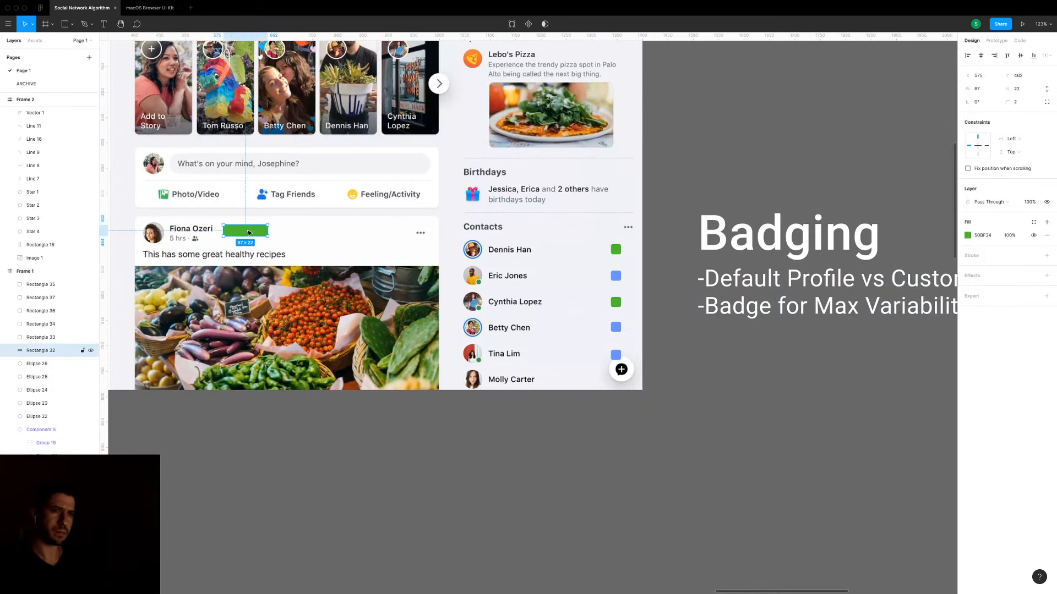
{"action": "key", "text": "Delete"}
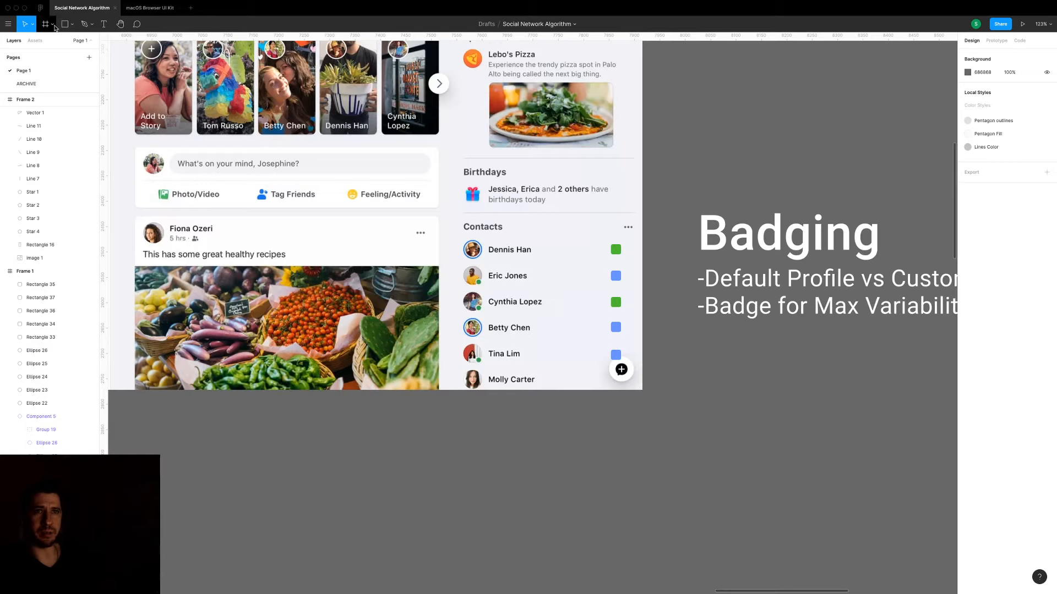
Add a star beside the post author's name, resize it to 34 × 34 and fill it with the contact squares' blue (6B94FC).
{"action": "left_click", "coordinate": [73, 26]}
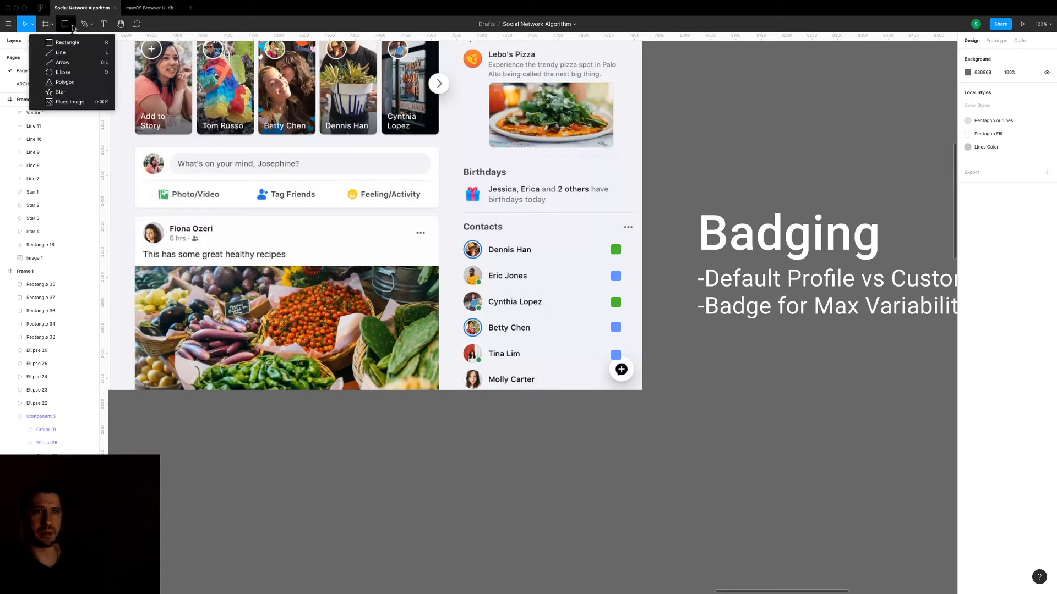
{"action": "left_click", "coordinate": [59, 92]}
{"action": "left_click", "coordinate": [220, 233]}
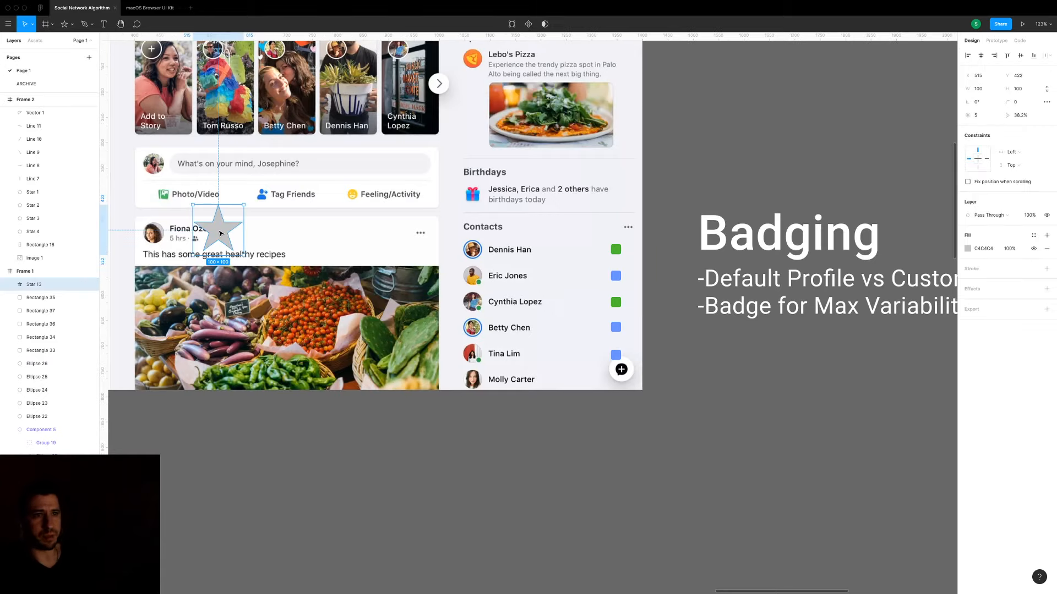
{"action": "left_click_drag", "start_coordinate": [241, 217], "coordinate": [227, 226]}
{"action": "key", "text": "i"}
{"action": "left_click", "coordinate": [616, 275]}
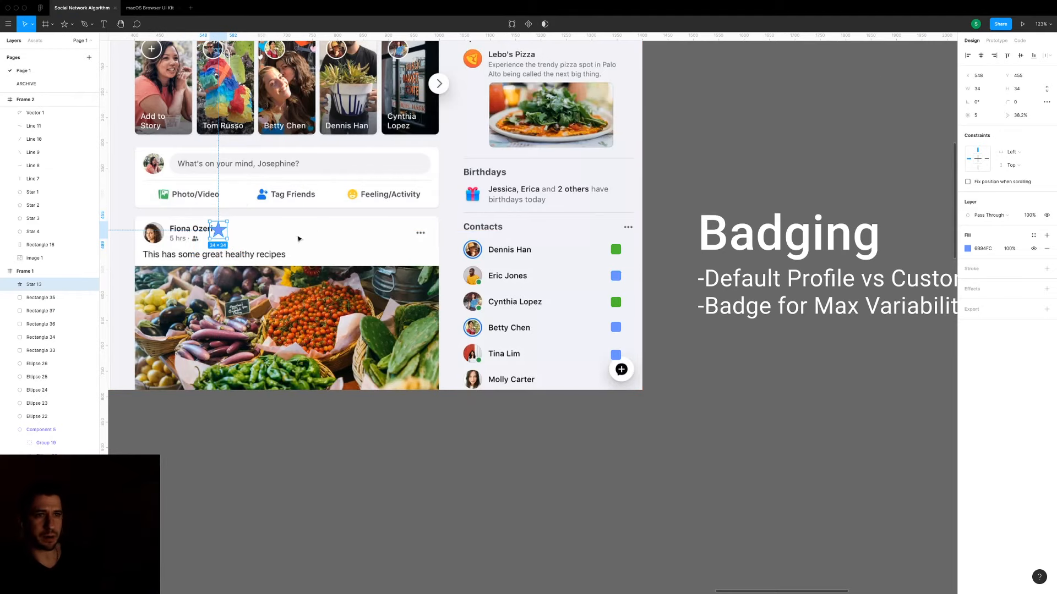
Shrink the blue star to 22 × 22 and place it just after the post author's name.
{"action": "scroll", "coordinate": [297, 237], "scroll_direction": "up", "scroll_amount": 2}
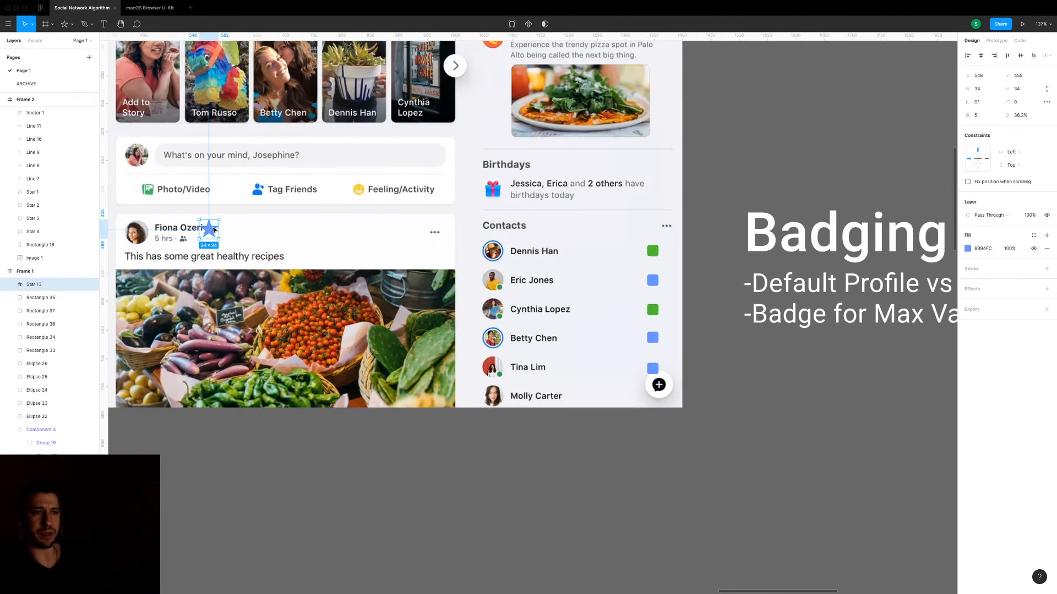
{"action": "key", "text": "shift+Right"}
{"action": "scroll", "coordinate": [214, 229], "scroll_direction": "up", "scroll_amount": 5}
{"action": "left_click_drag", "start_coordinate": [214, 229], "coordinate": [336, 220]}
{"action": "scroll", "coordinate": [323, 227], "scroll_direction": "up", "scroll_amount": 5}
{"action": "key", "text": "alt"}
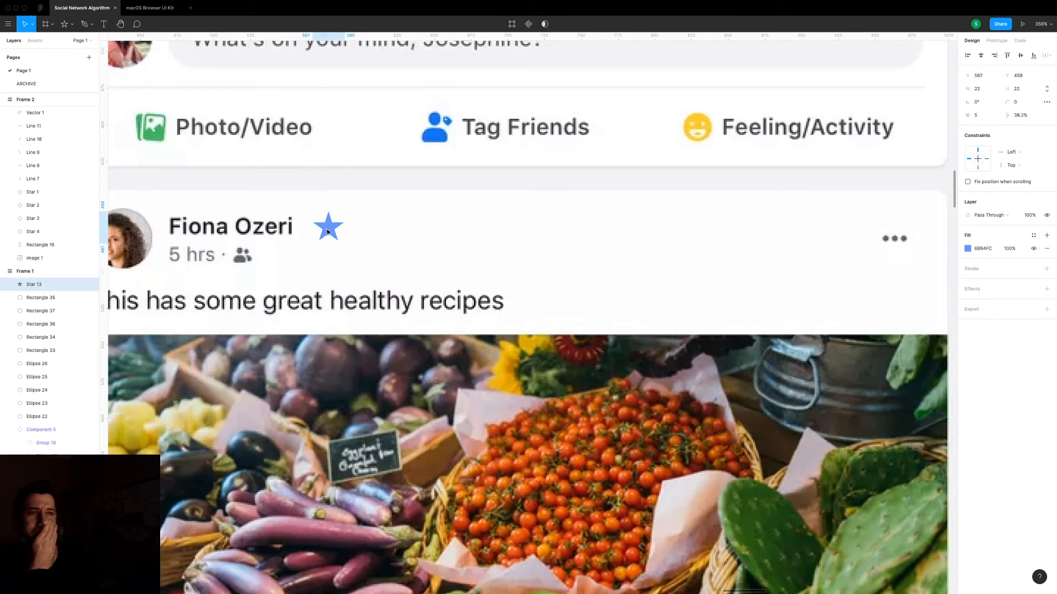
{"action": "key", "text": "Escape"}
Delete all five green and blue squares beside the names in the Contacts list.
{"action": "scroll", "coordinate": [405, 232], "scroll_direction": "down", "scroll_amount": 4}
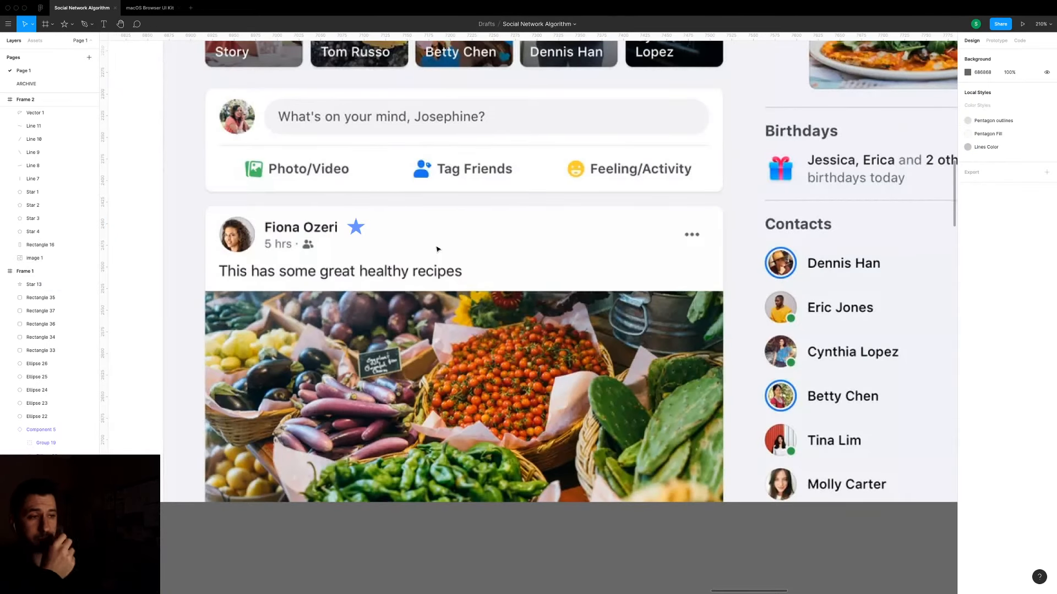
{"action": "left_click_drag", "start_coordinate": [551, 272], "coordinate": [392, 262]}
{"action": "scroll", "coordinate": [487, 255], "scroll_direction": "down", "scroll_amount": 3}
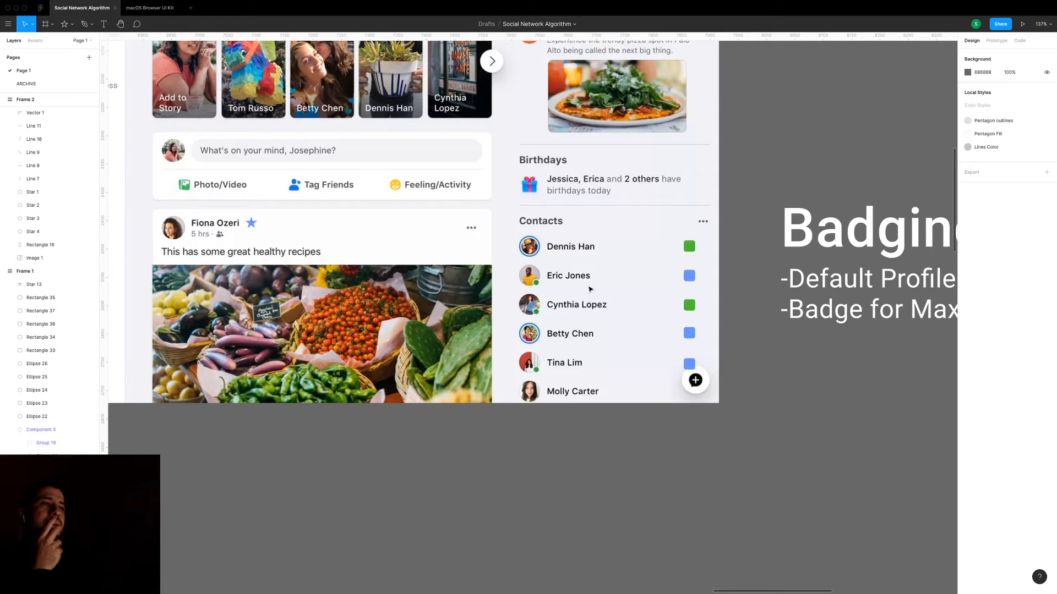
{"action": "left_click", "coordinate": [687, 248]}
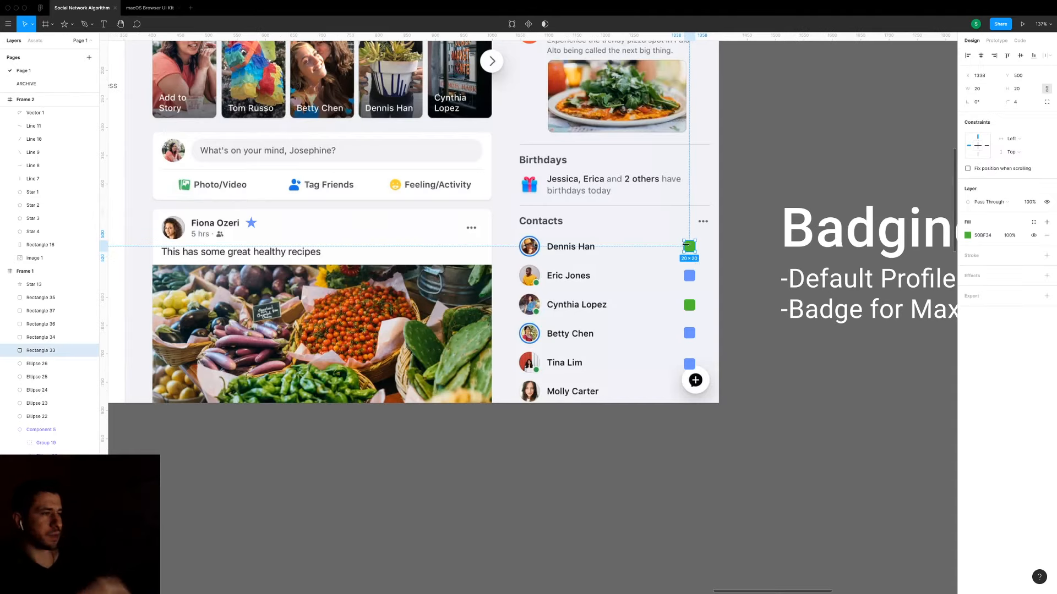
{"action": "left_click", "coordinate": [690, 275], "text": "shift"}
{"action": "left_click", "coordinate": [691, 309], "text": "shift"}
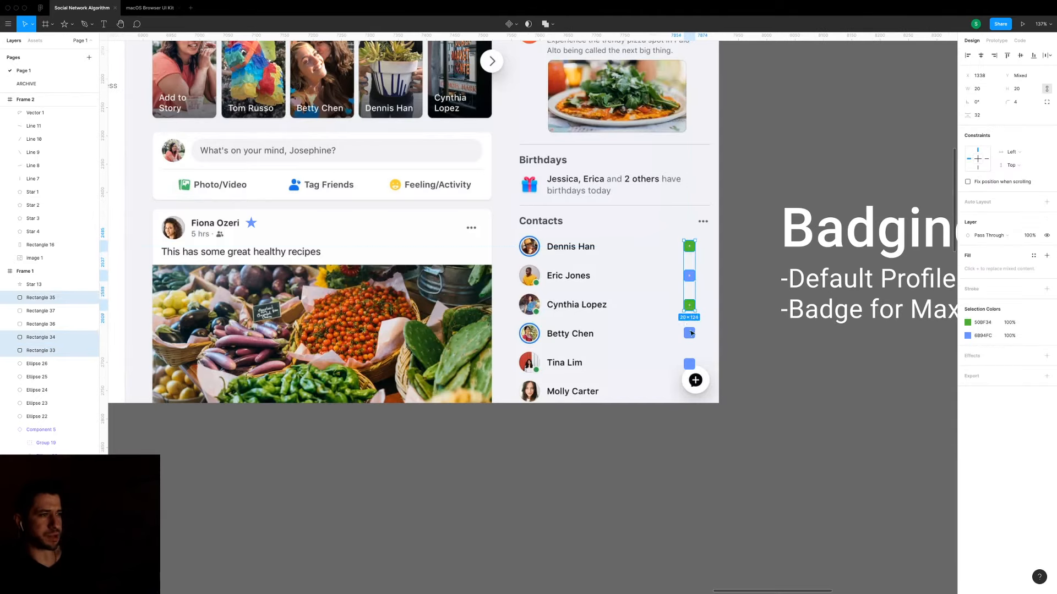
{"action": "left_click", "coordinate": [689, 334], "text": "shift"}
{"action": "left_click", "coordinate": [688, 363], "text": "shift"}
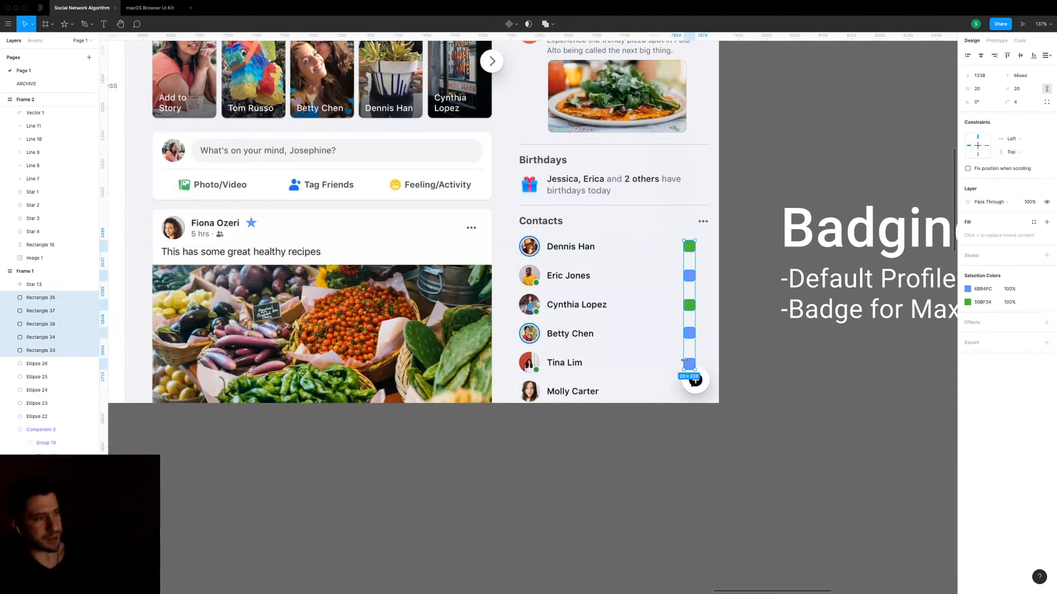
{"action": "key", "text": "Delete"}
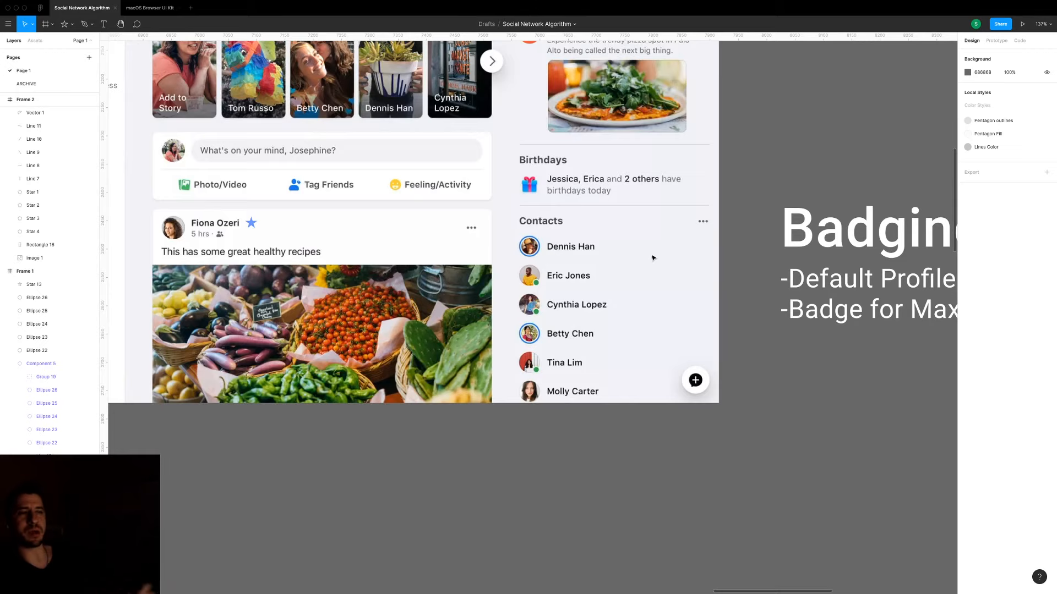
Nudge the blue star closer to the post author's name in Frame 1, to X 560.
{"action": "scroll", "coordinate": [188, 254], "scroll_direction": "up", "scroll_amount": 1}
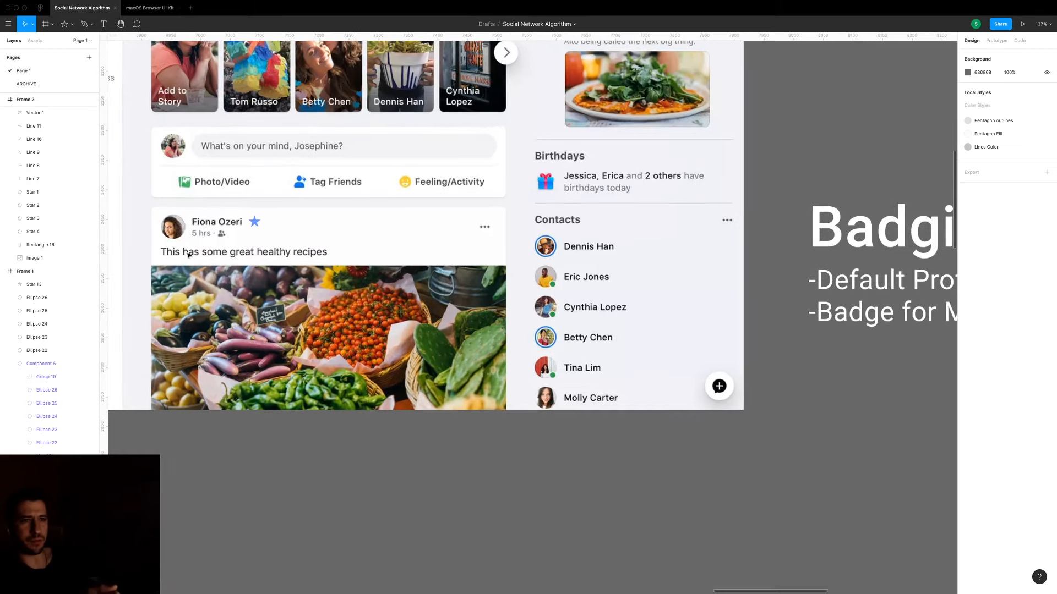
{"action": "scroll", "coordinate": [168, 264], "scroll_direction": "up", "scroll_amount": 3}
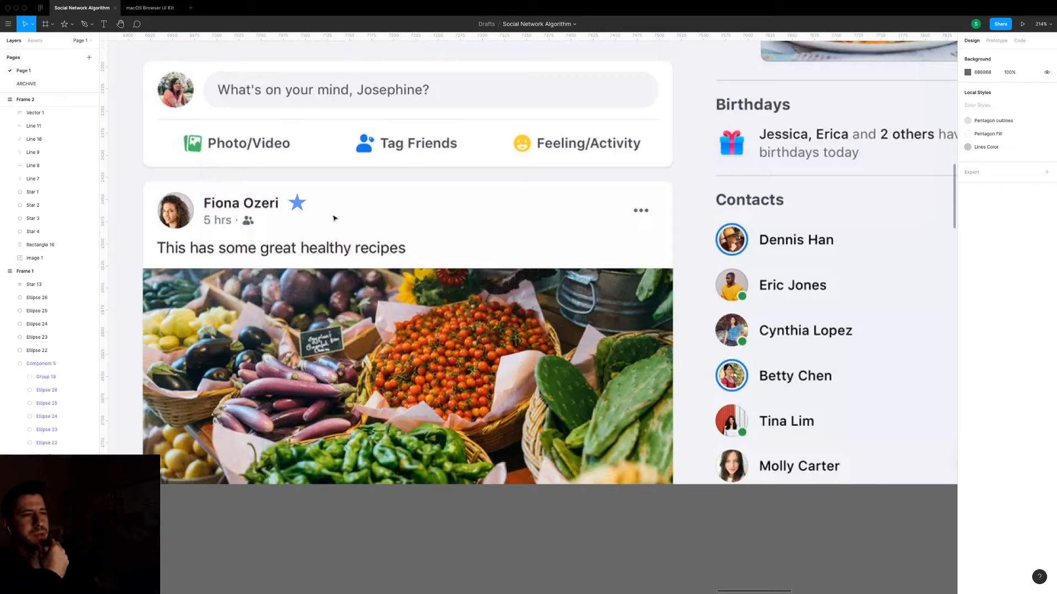
{"action": "left_click", "coordinate": [297, 203]}
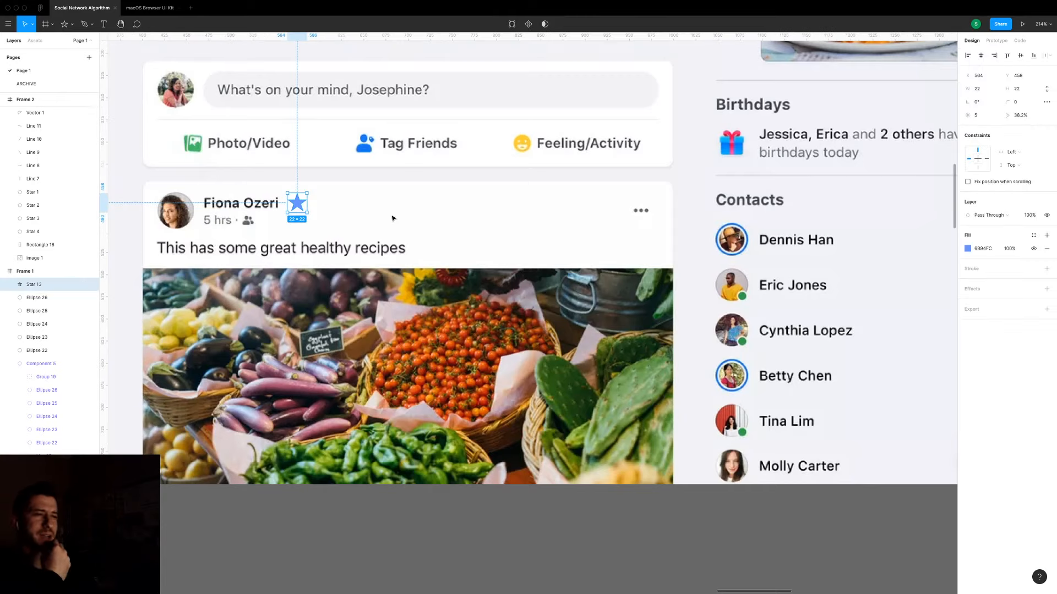
{"action": "key", "text": "Left"}
{"action": "key", "text": "Left"}
{"action": "key", "text": "Left"}
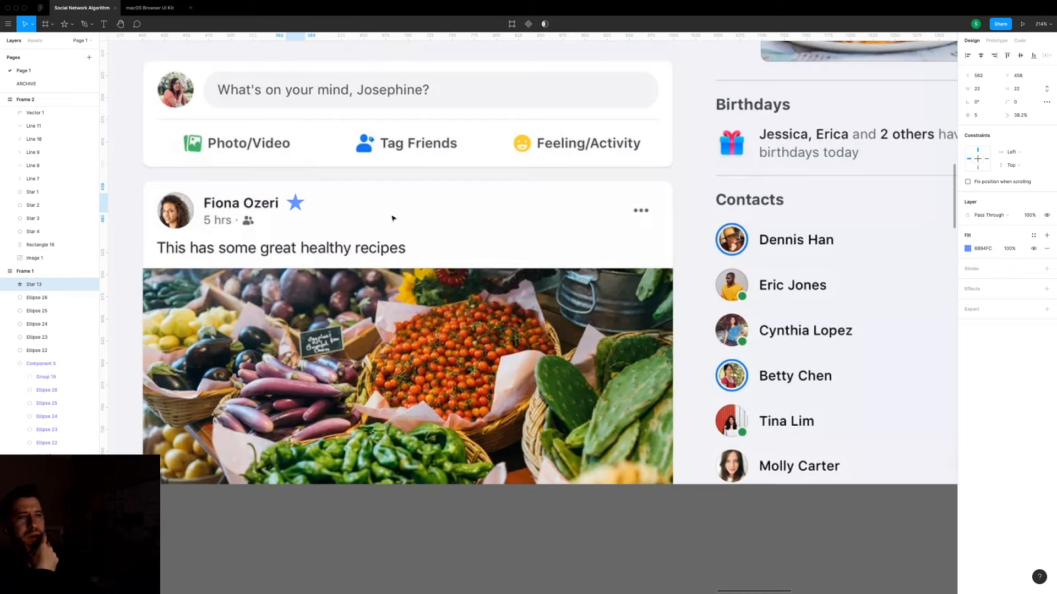
{"action": "key", "text": "Left"}
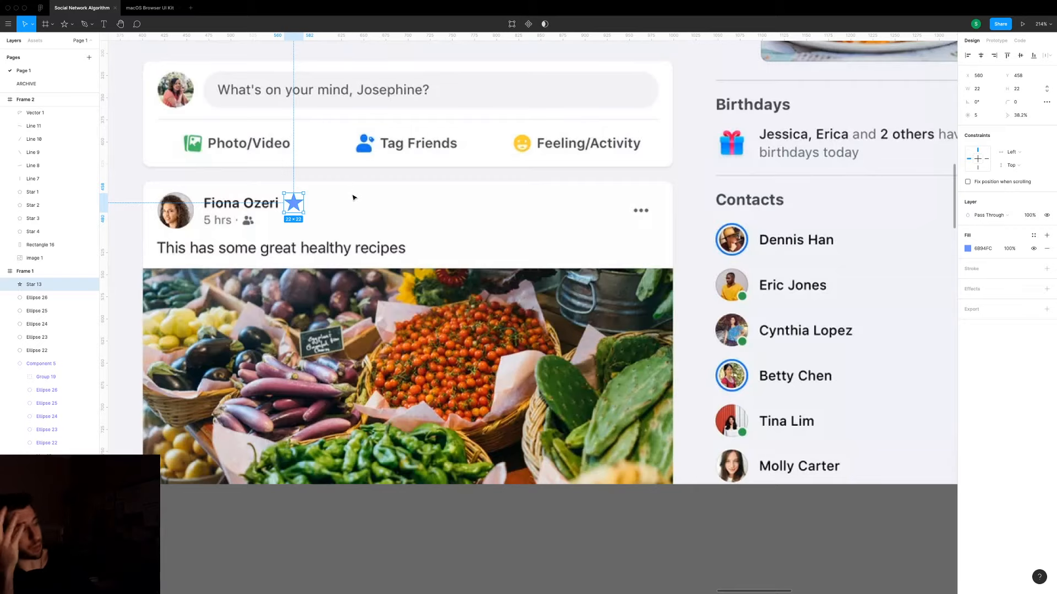
{"action": "scroll", "coordinate": [347, 185], "scroll_direction": "down", "scroll_amount": 5}
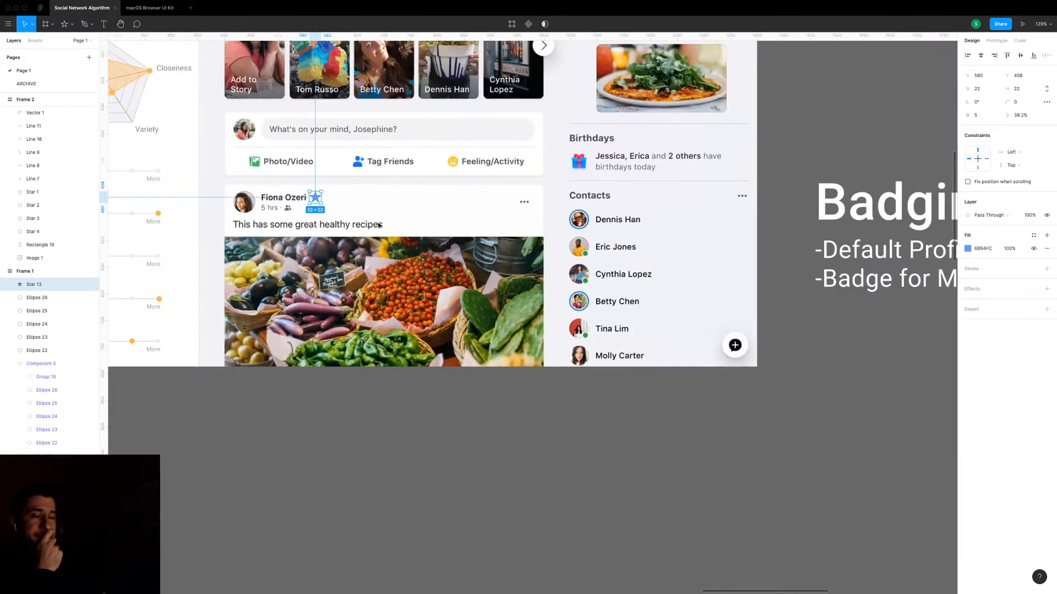
{"action": "left_click", "coordinate": [785, 389]}
Examine the Badging and Social Proof Profiles notes alongside the Newsfeed Sentiment and Newsfeed Diversity sections.
{"action": "scroll", "coordinate": [786, 389], "scroll_direction": "down", "scroll_amount": 5}
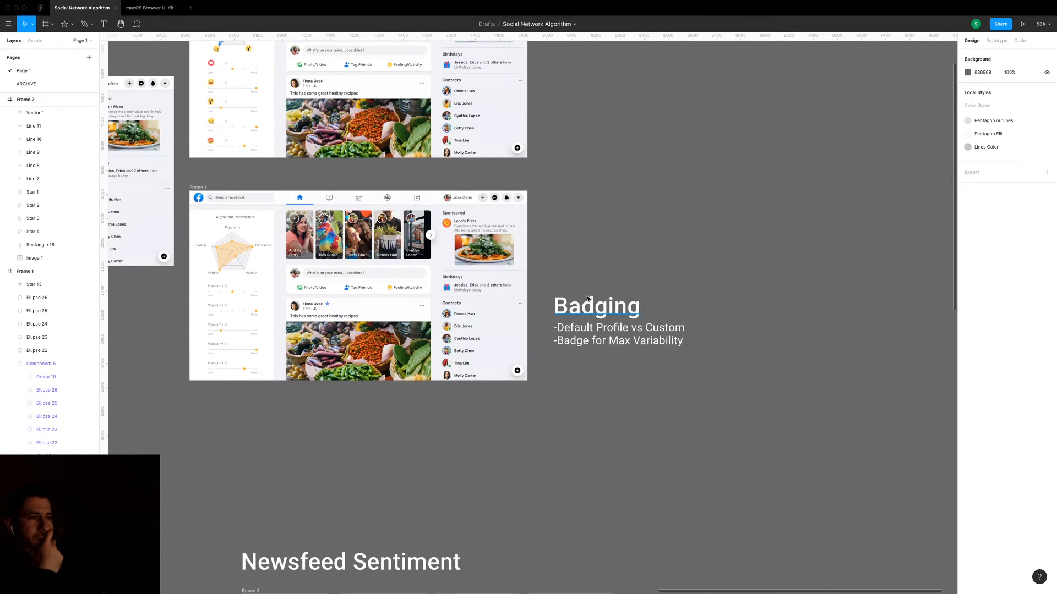
{"action": "left_click_drag", "start_coordinate": [582, 260], "coordinate": [580, 393]}
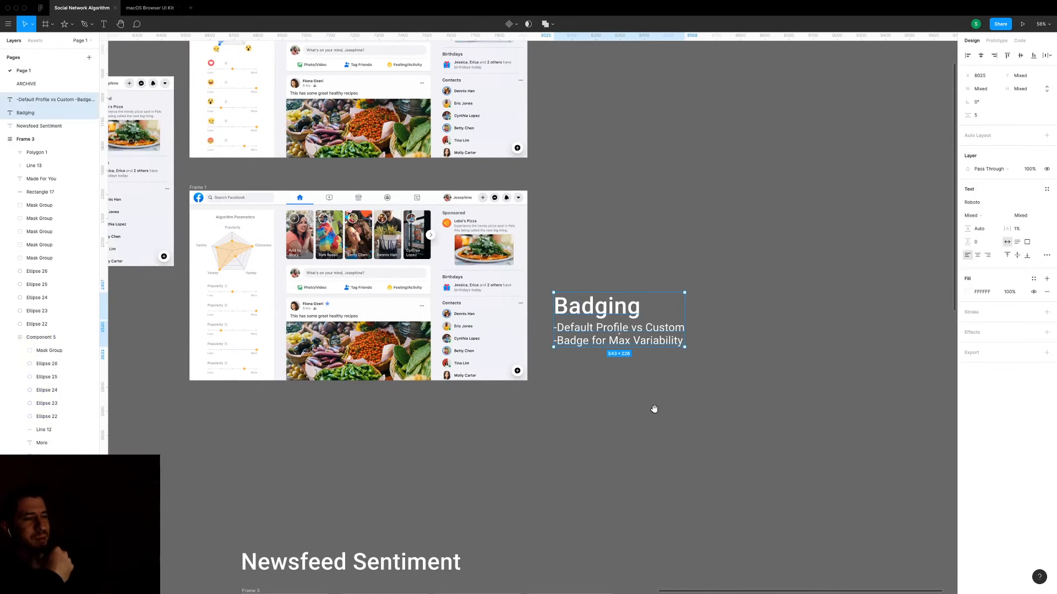
{"action": "scroll", "coordinate": [654, 409], "scroll_direction": "down", "scroll_amount": 5}
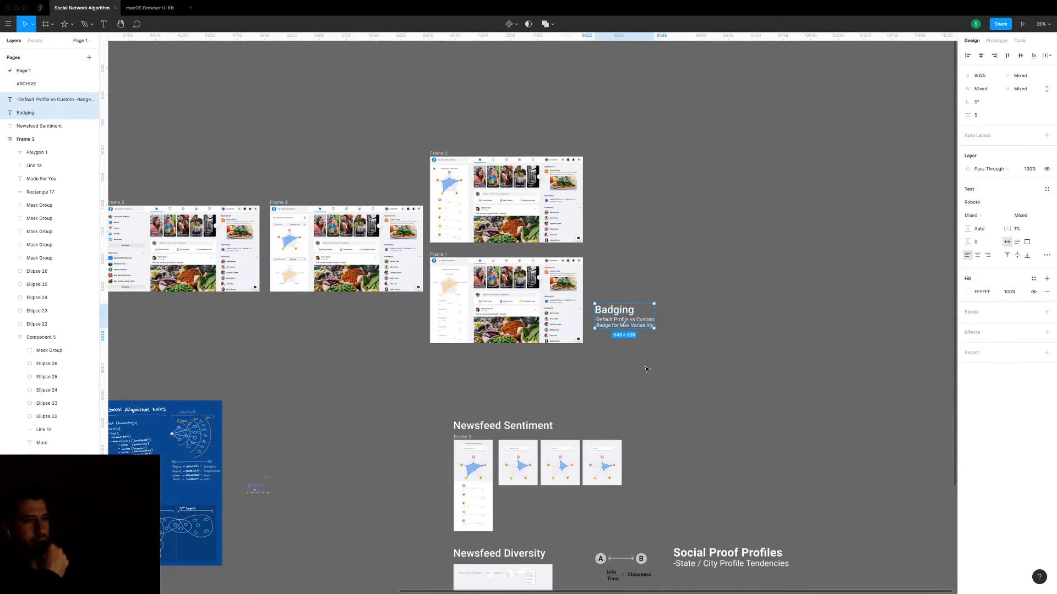
{"action": "scroll", "coordinate": [639, 262], "scroll_direction": "down", "scroll_amount": 4}
{"action": "scroll", "coordinate": [638, 262], "scroll_direction": "right", "scroll_amount": 2}
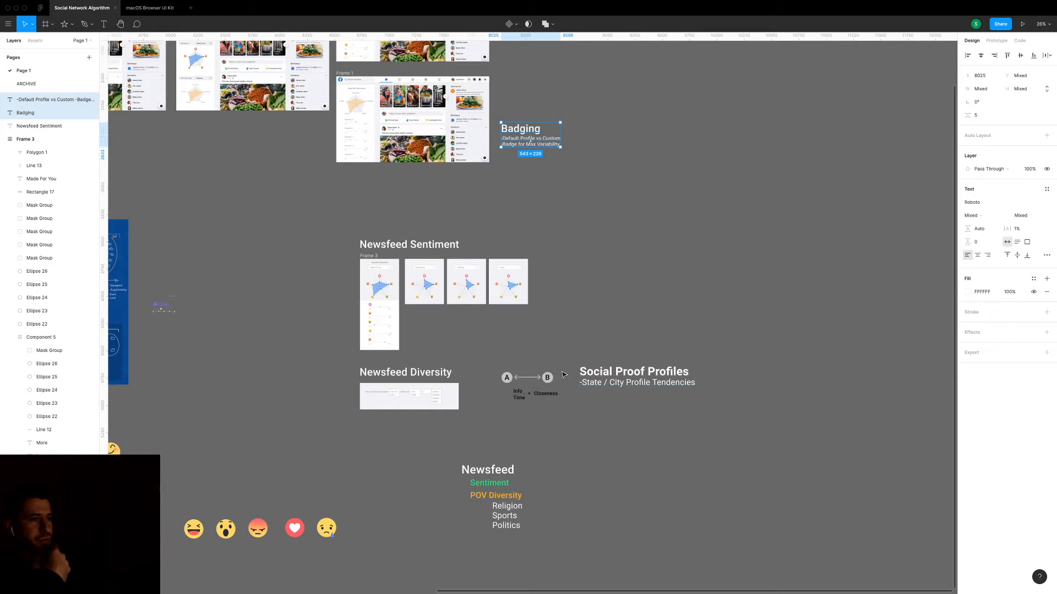
{"action": "scroll", "coordinate": [625, 372], "scroll_direction": "up", "scroll_amount": 3}
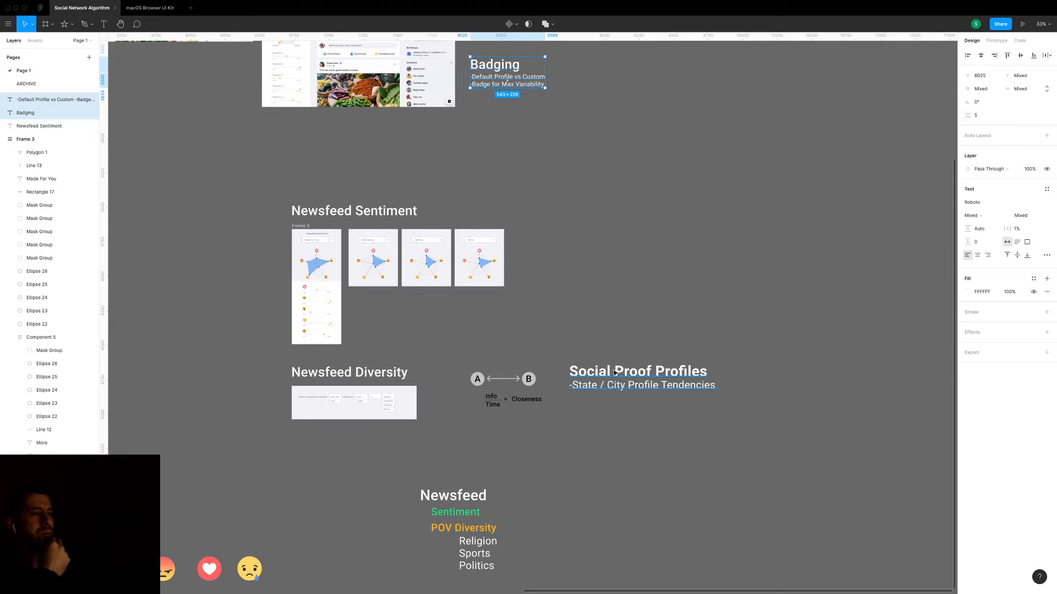
{"action": "scroll", "coordinate": [615, 373], "scroll_direction": "down", "scroll_amount": 1}
{"action": "left_click", "coordinate": [615, 373]}
{"action": "scroll", "coordinate": [615, 373], "scroll_direction": "down", "scroll_amount": 5}
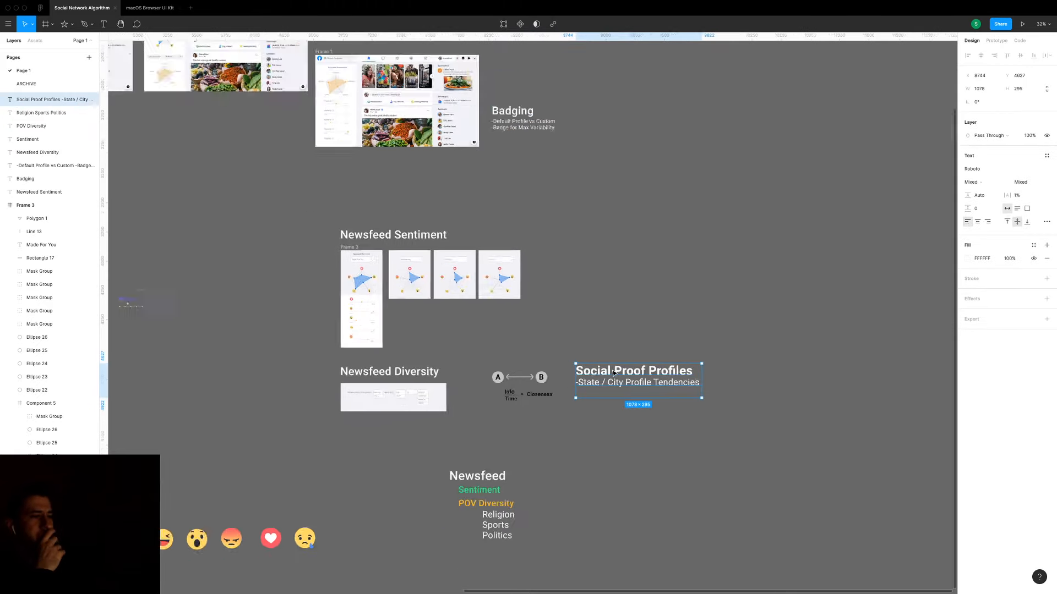
Review the Facebook mockups in Frames 5, 4, 2 and 1, comparing their sidebars, posts and contacts.
{"action": "left_click_drag", "start_coordinate": [404, 420], "coordinate": [527, 560]}
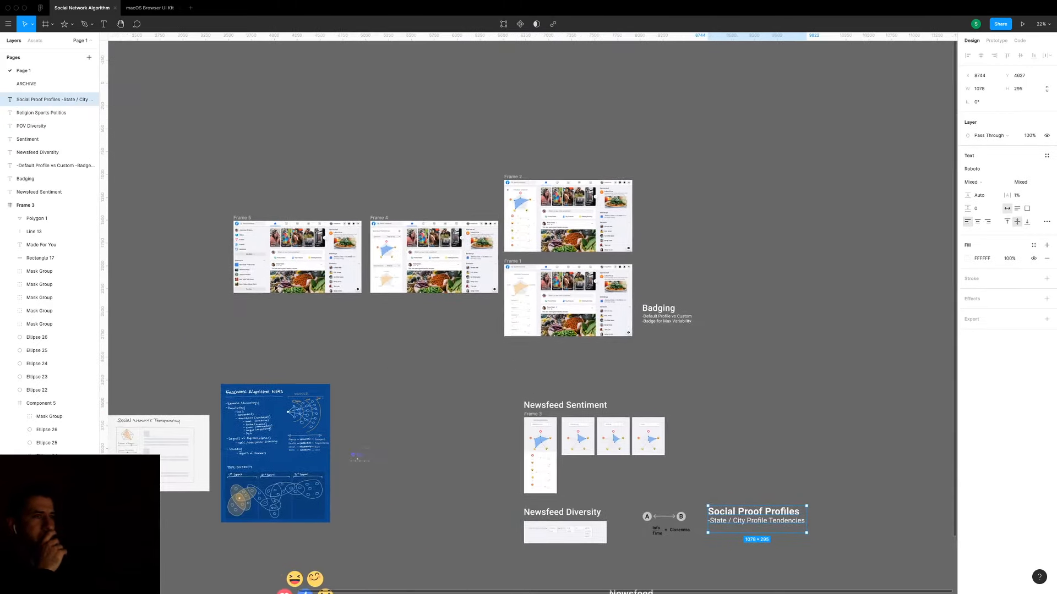
{"action": "scroll", "coordinate": [273, 284], "scroll_direction": "up", "scroll_amount": 10}
{"action": "left_click_drag", "start_coordinate": [273, 284], "coordinate": [311, 410]}
{"action": "scroll", "coordinate": [443, 358], "scroll_direction": "up", "scroll_amount": 2}
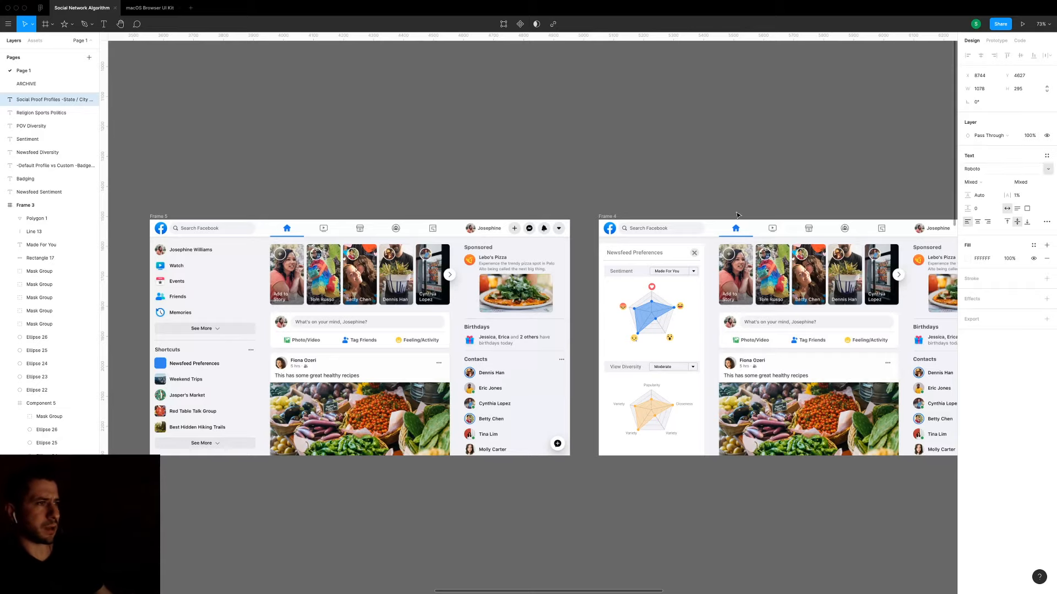
{"action": "left_click", "coordinate": [591, 205]}
{"action": "scroll", "coordinate": [591, 205], "scroll_direction": "down", "scroll_amount": 3}
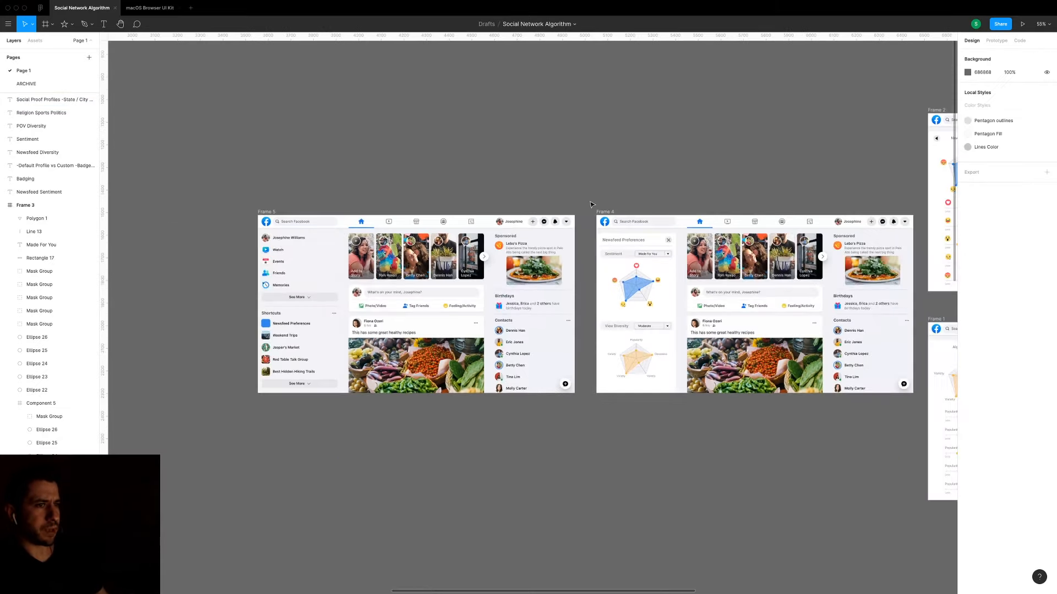
{"action": "scroll", "coordinate": [591, 205], "scroll_direction": "down", "scroll_amount": 5}
{"action": "scroll", "coordinate": [716, 264], "scroll_direction": "up", "scroll_amount": 10}
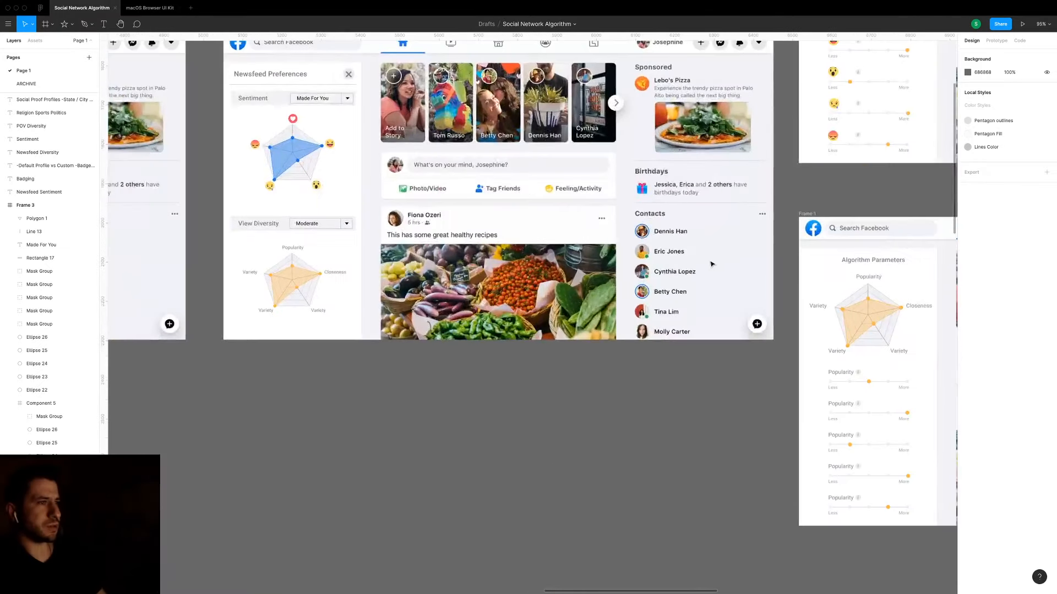
{"action": "scroll", "coordinate": [793, 190], "scroll_direction": "down", "scroll_amount": 3}
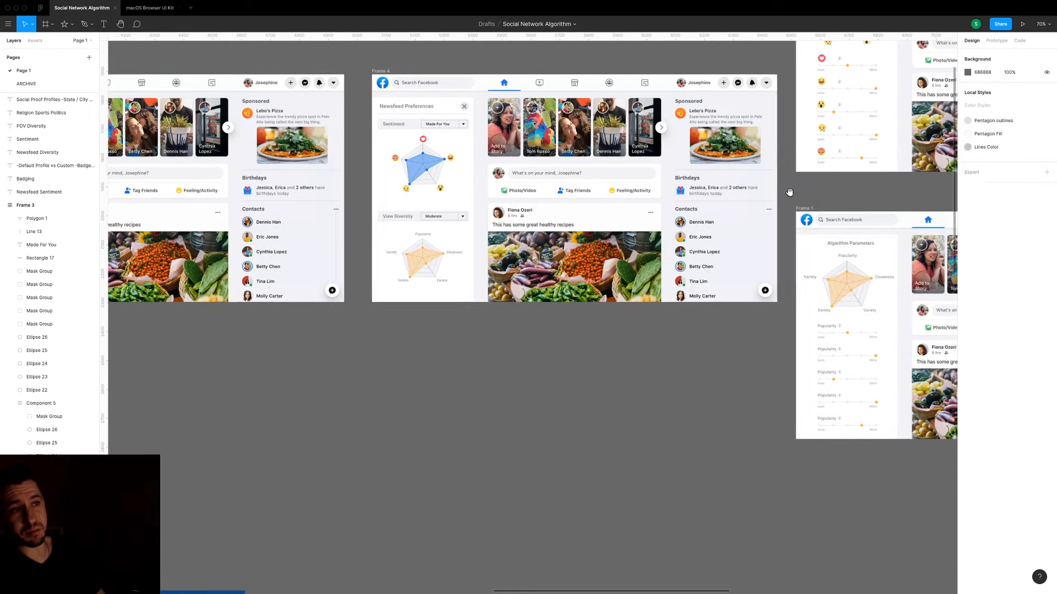
{"action": "left_click_drag", "start_coordinate": [791, 192], "coordinate": [447, 277]}
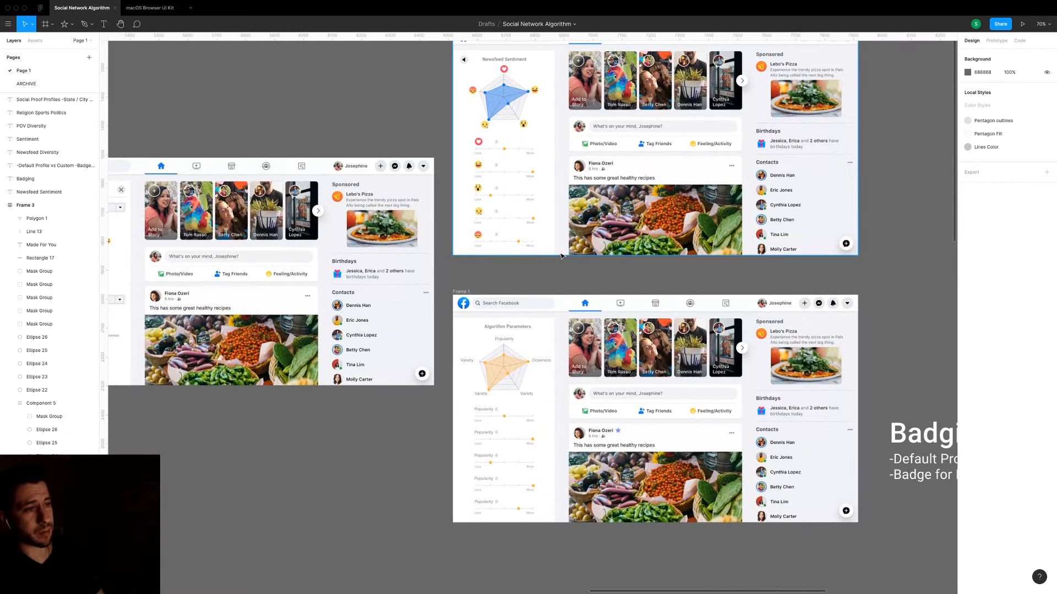